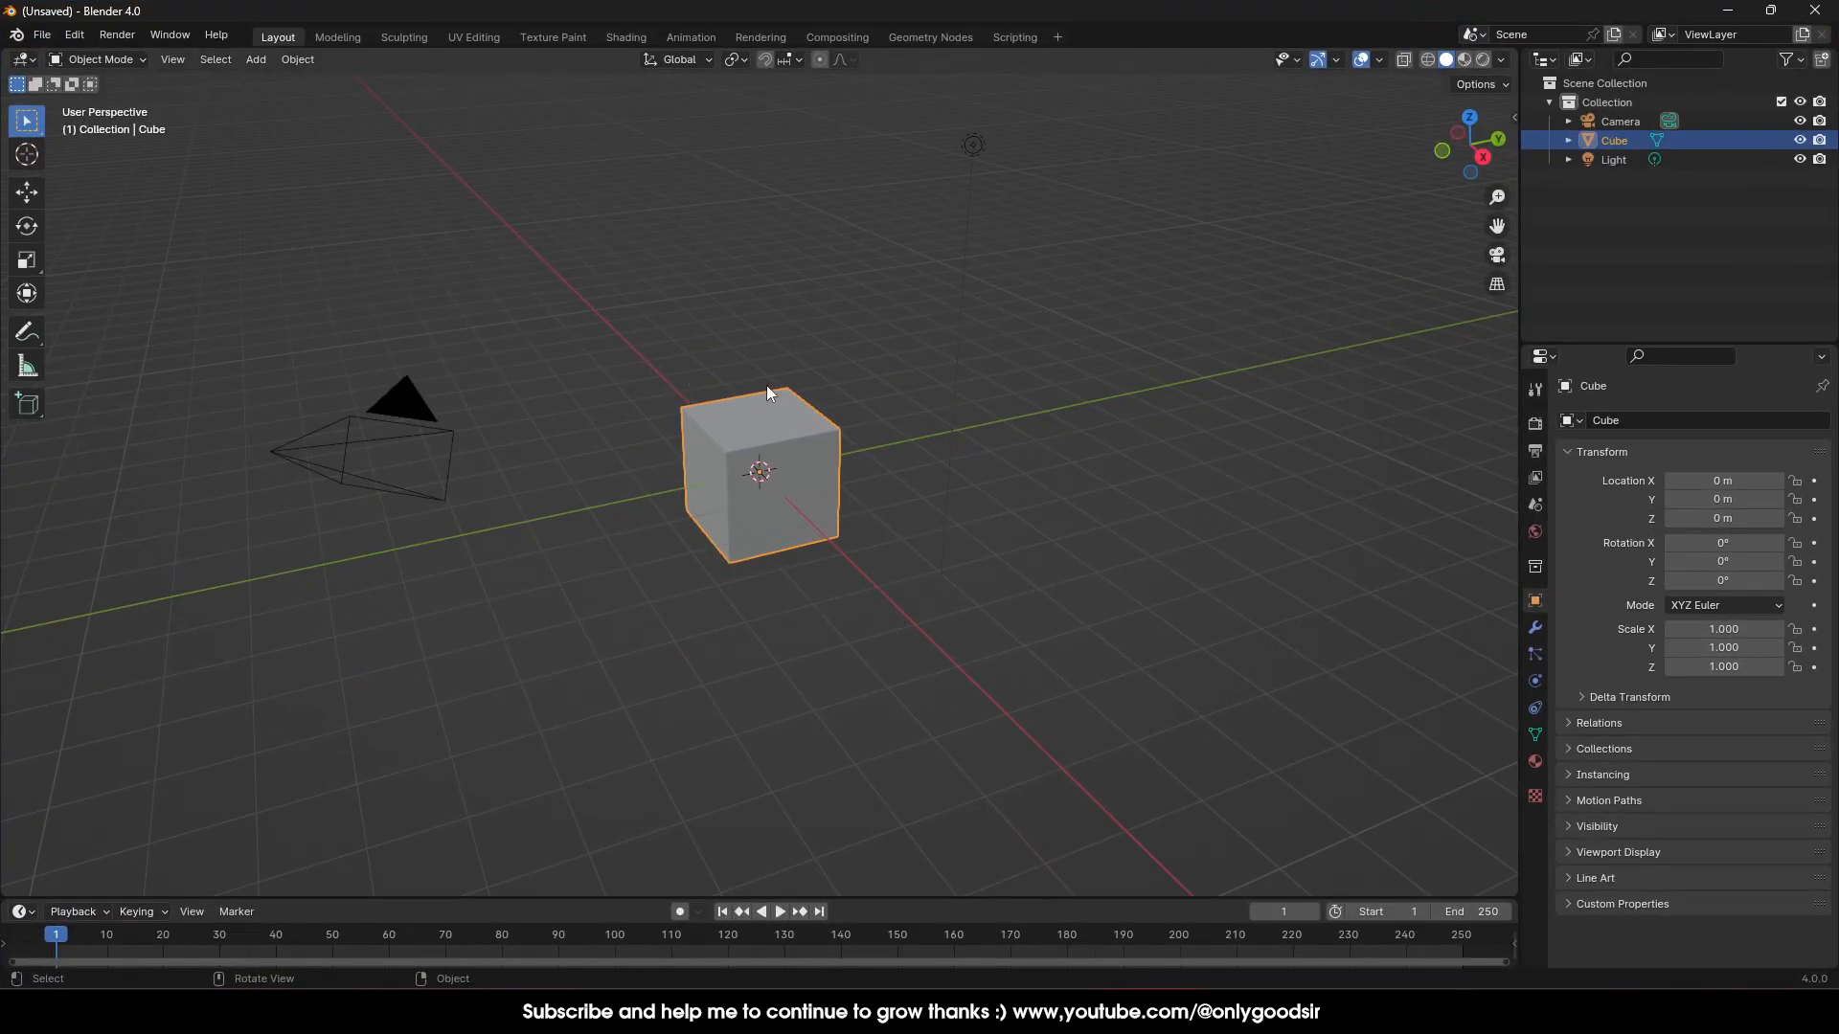
# Delete the default camera and light, keeping the cube selected
pyautogui.moveTo(766, 385); pyautogui.dragTo(762, 389, button='middle')
pyautogui.click(410, 448)
pyautogui.keyDown('shift'); pyautogui.click(969, 157); pyautogui.keyUp('shift')
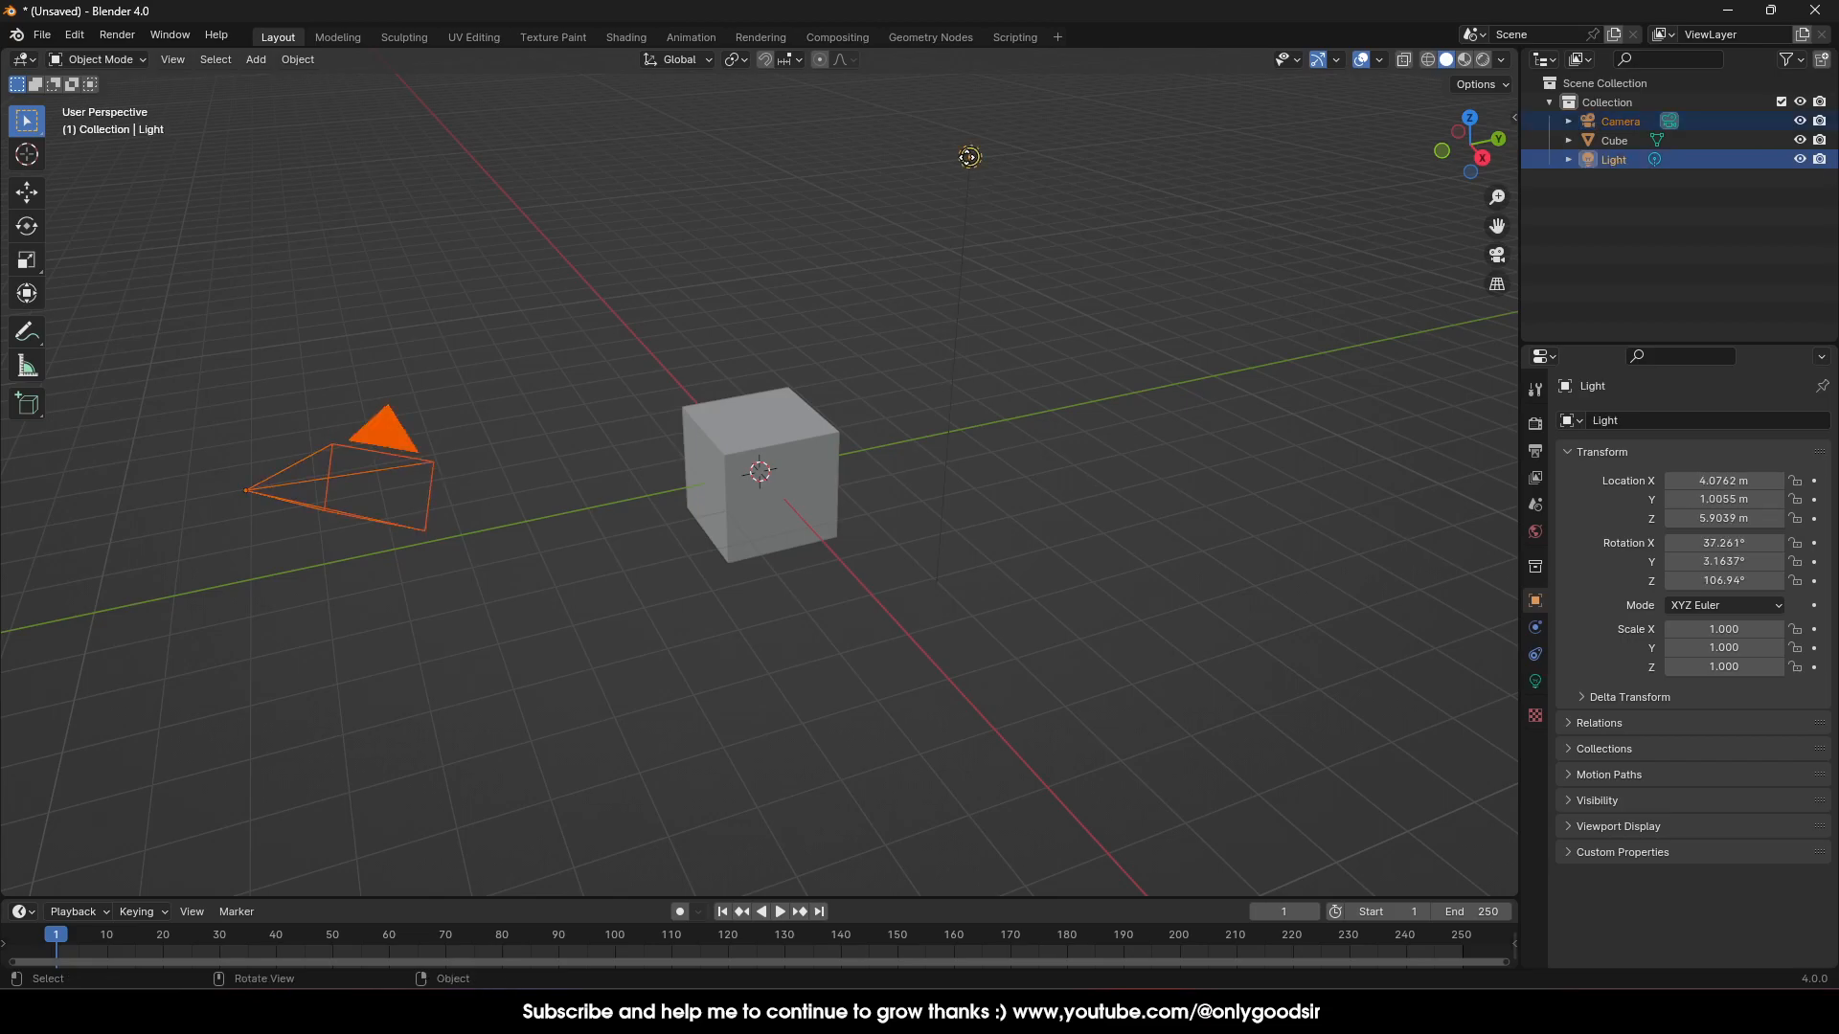
pyautogui.press('Delete')
pyautogui.click(775, 474)
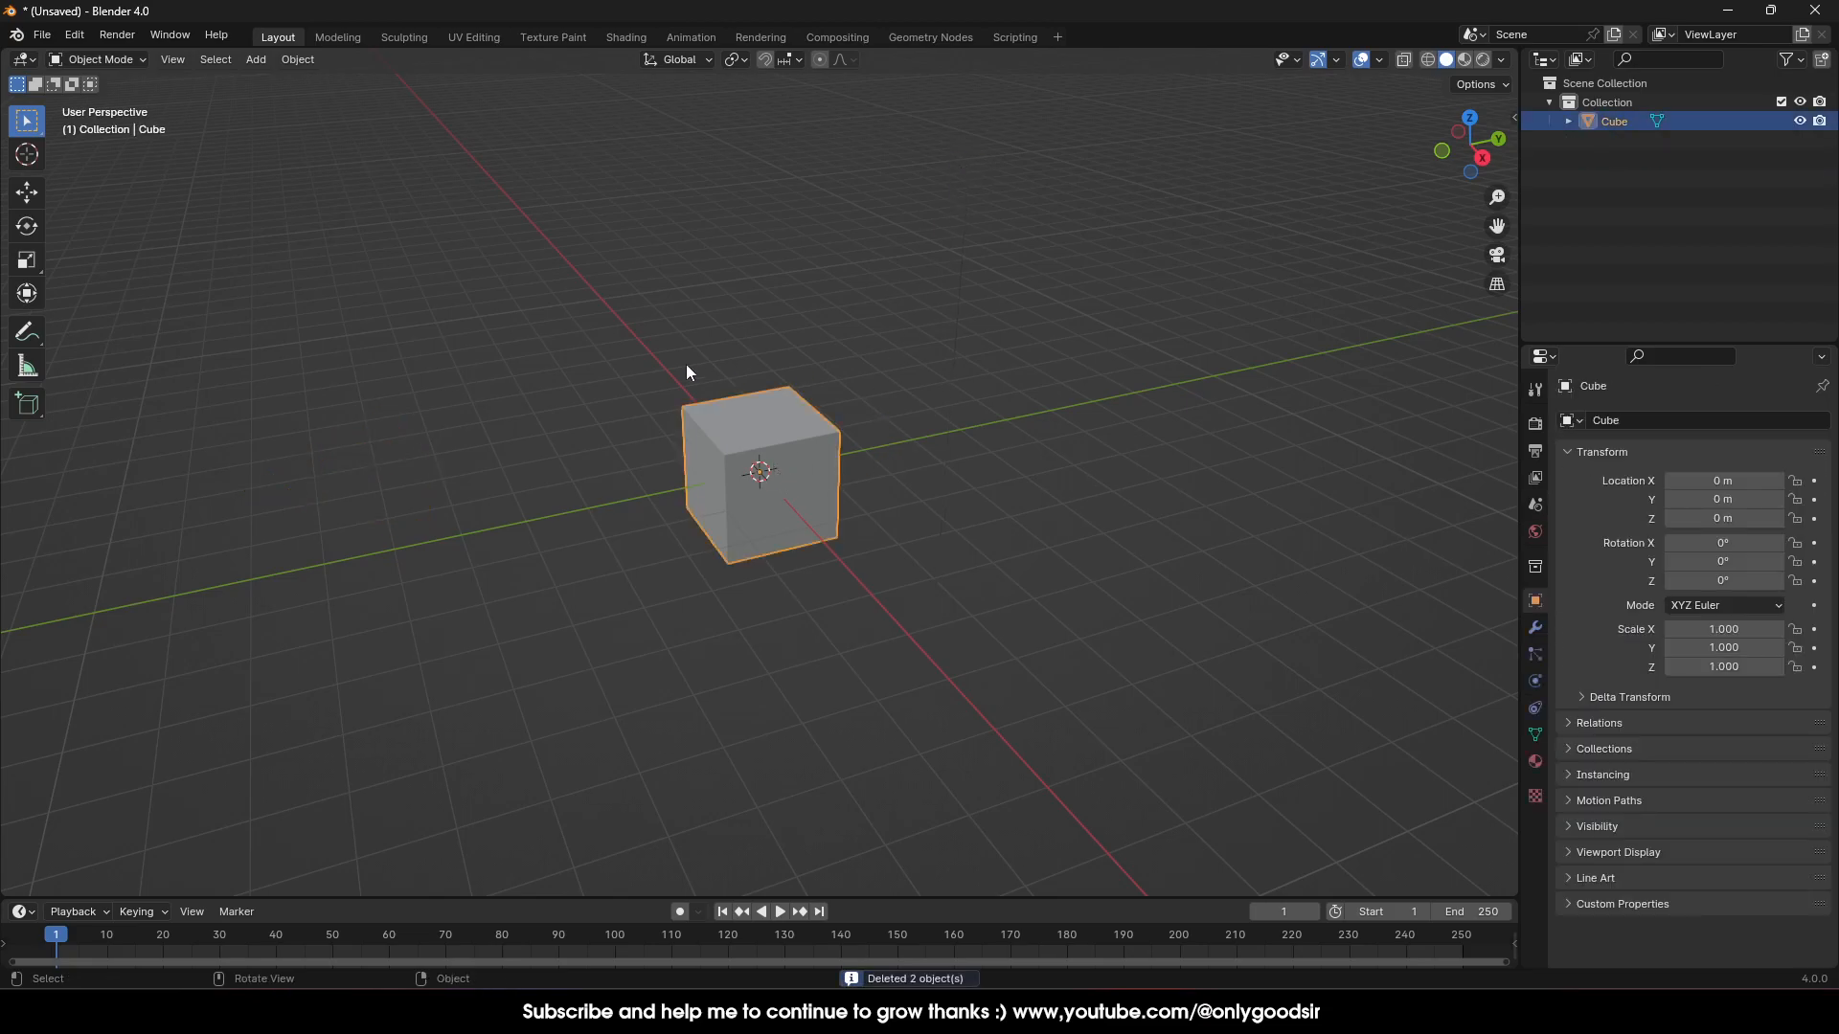
# Switch to the browser and examine the swivel USB stick reference photo, and return to Blender
pyautogui.moveTo(666, 485); pyautogui.dragTo(724, 509, button='middle')
pyautogui.scroll(4, 723, 510)
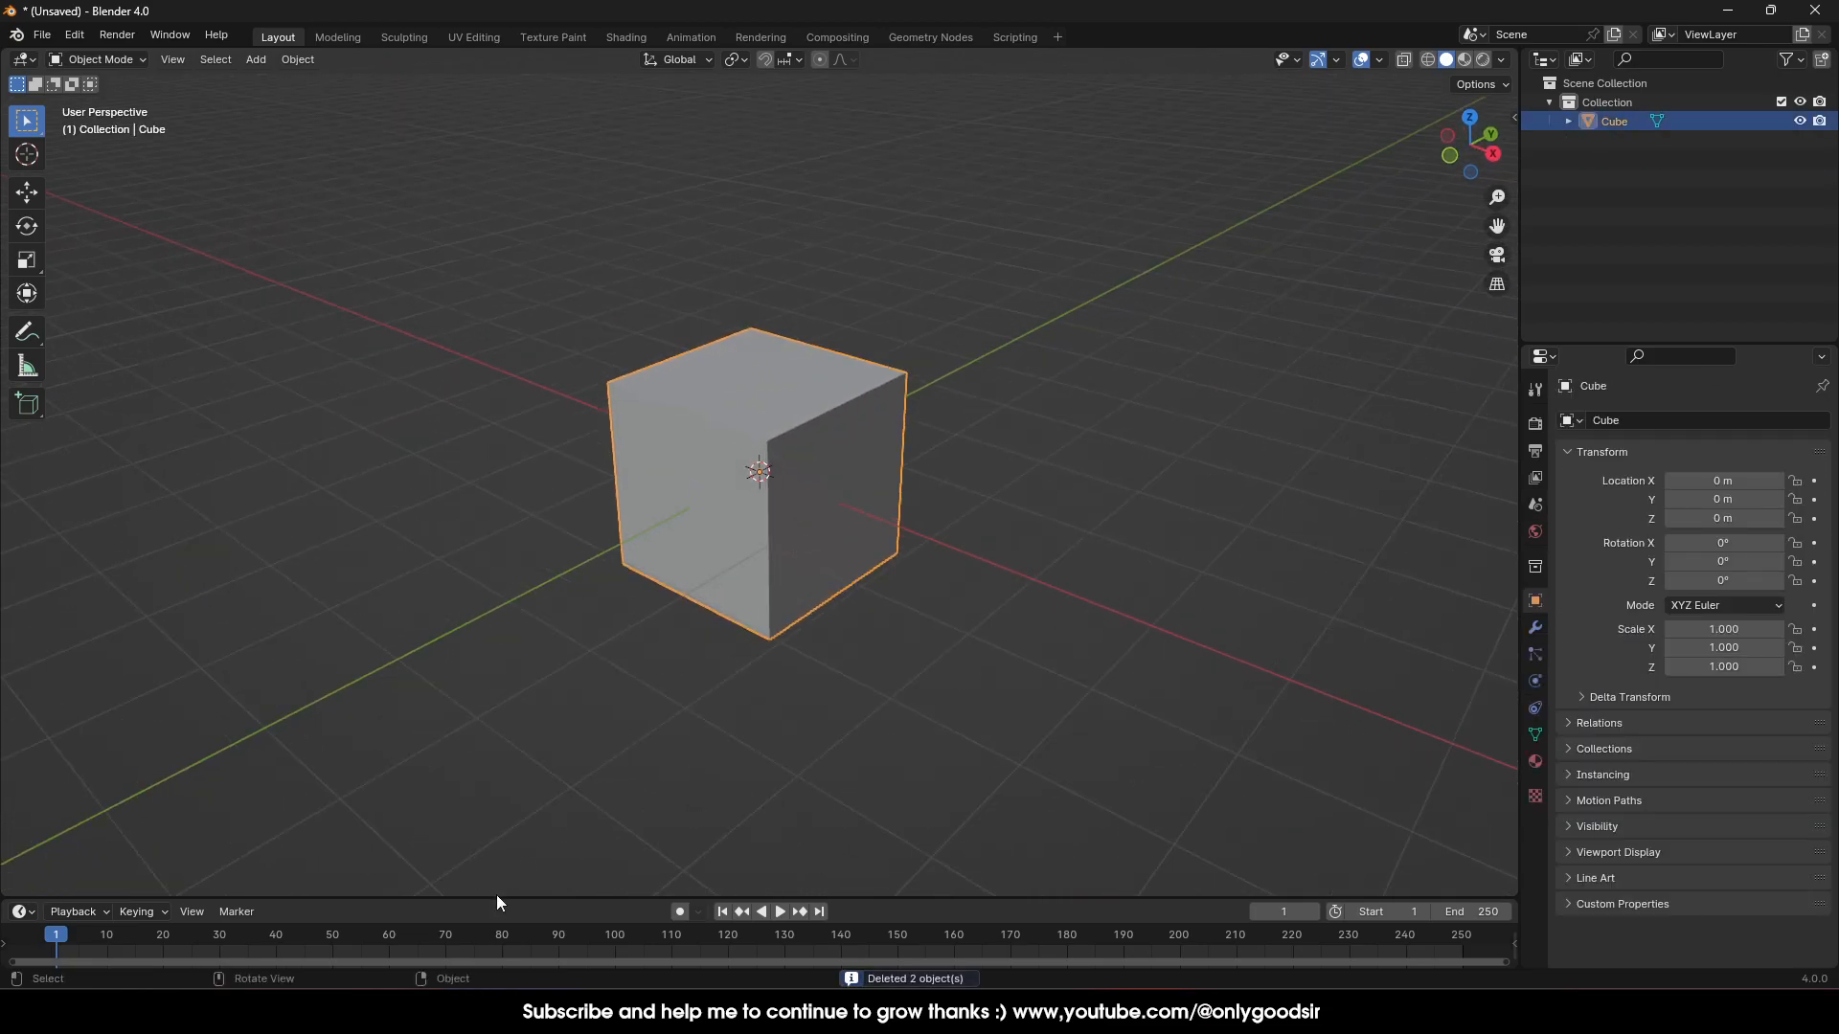
pyautogui.hotkey('alt', 'Tab')
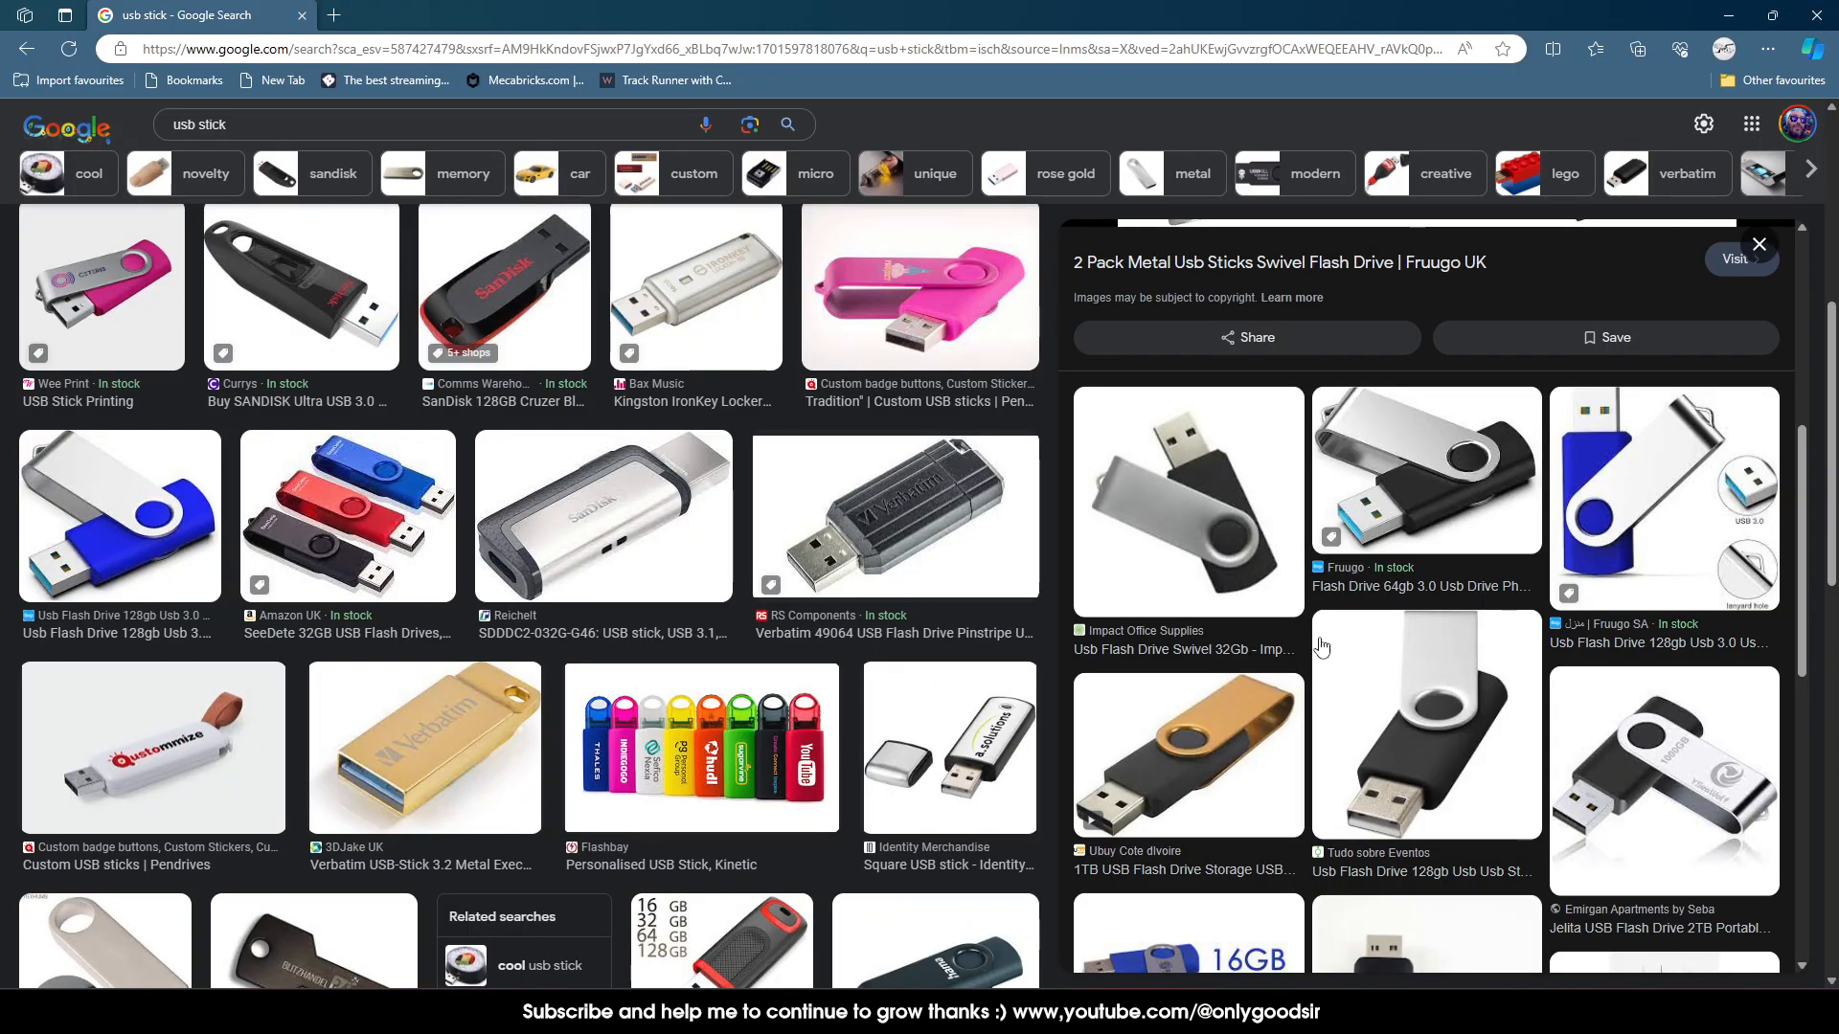
pyautogui.scroll(6, 1408, 536)
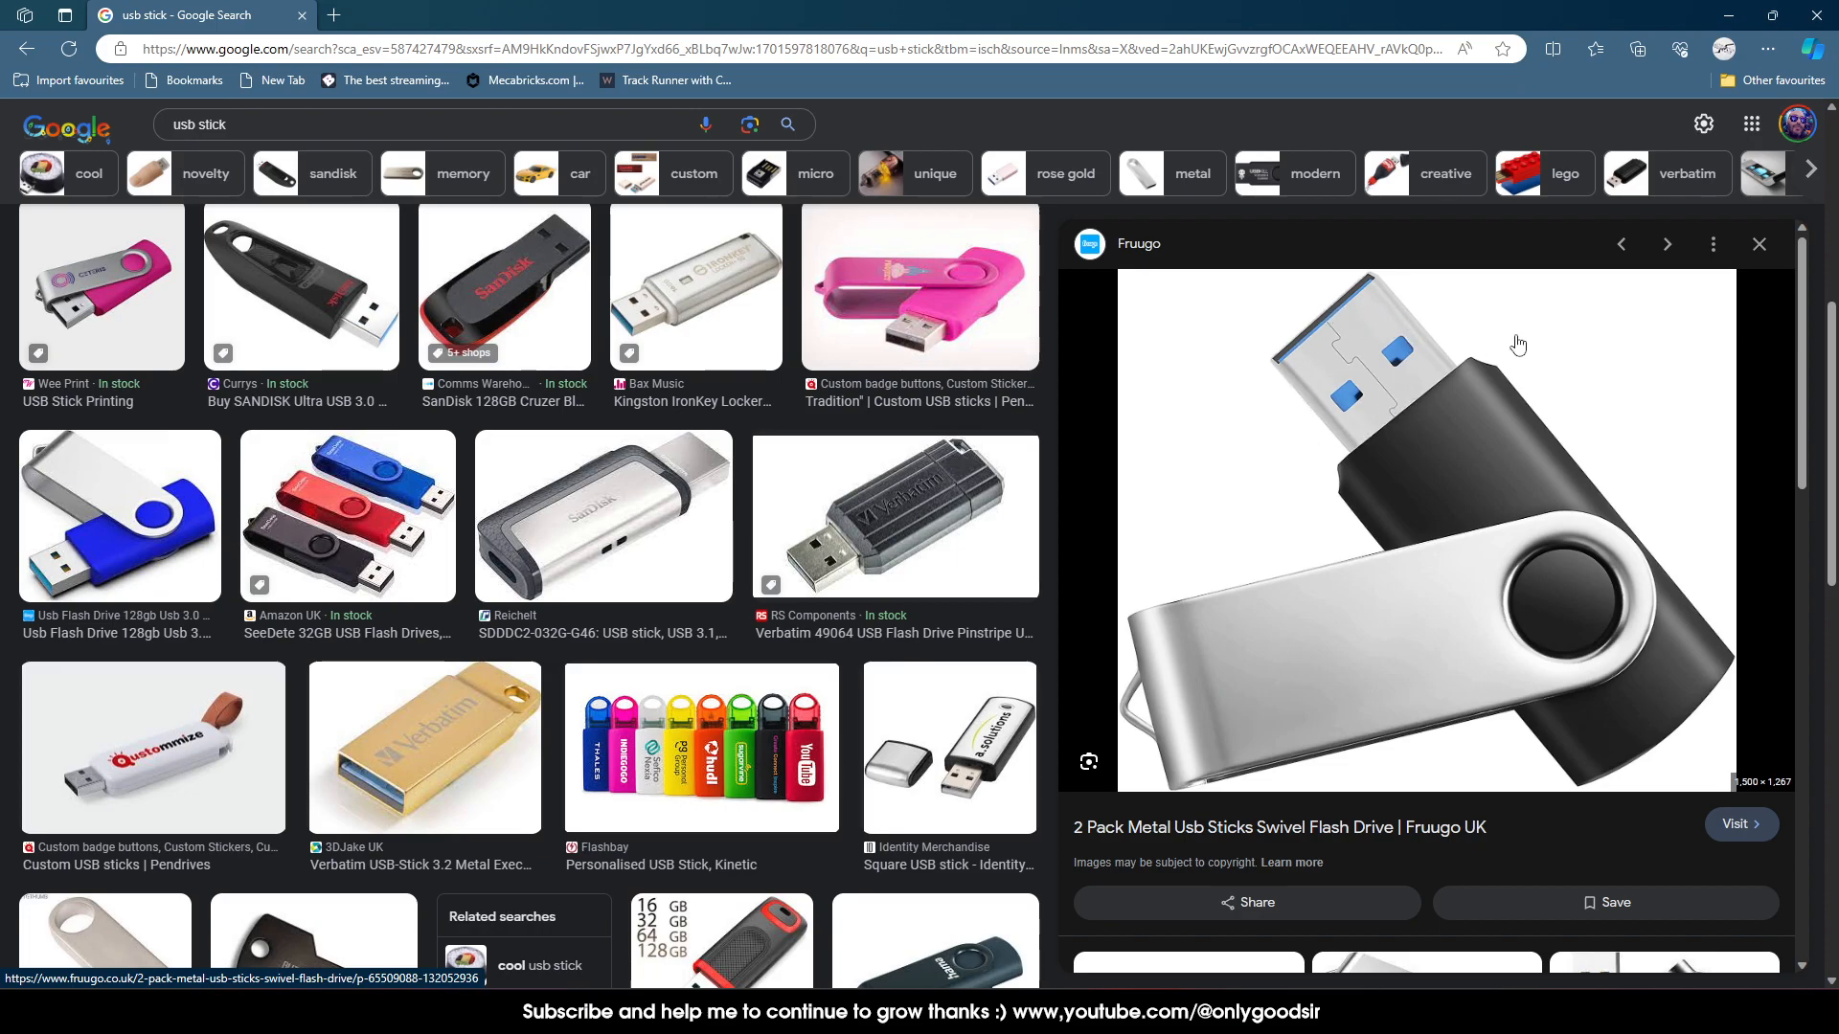
pyautogui.click(1728, 16)
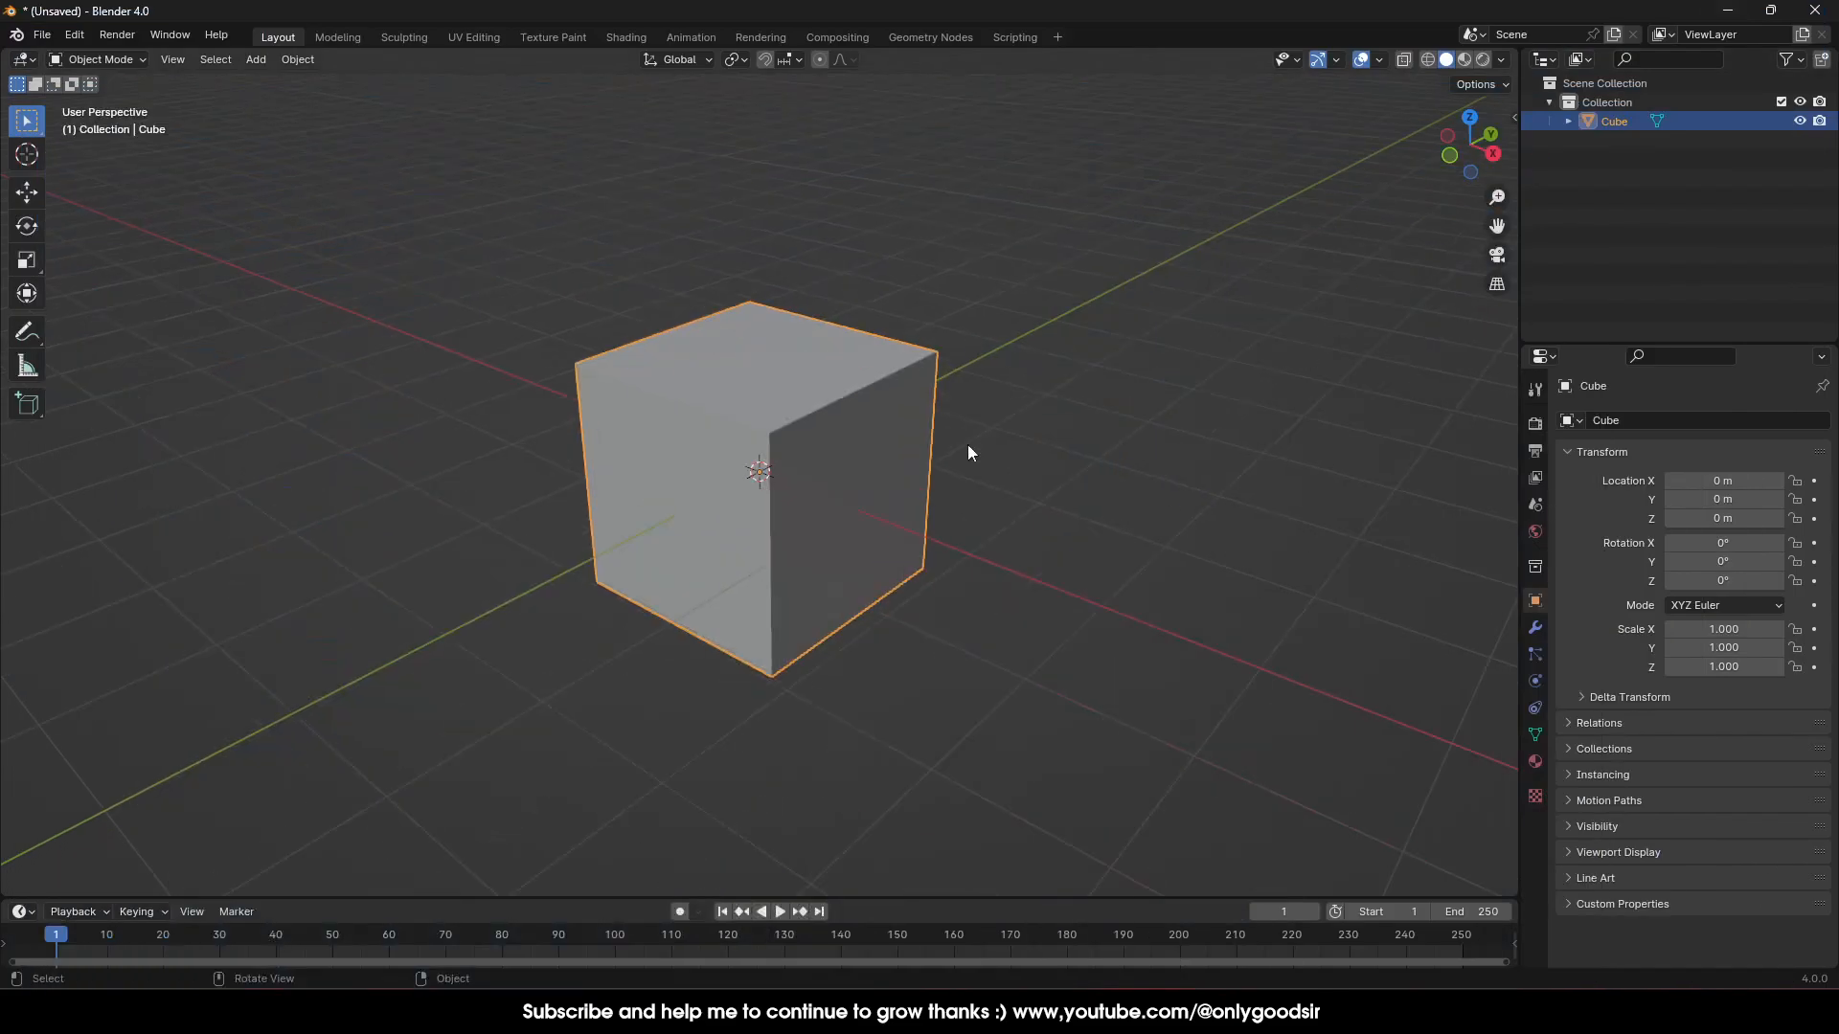
# Scale the cube along the X axis to about 0.362 to make a slimmer block
pyautogui.moveTo(856, 418); pyautogui.dragTo(391, 242, button='middle')
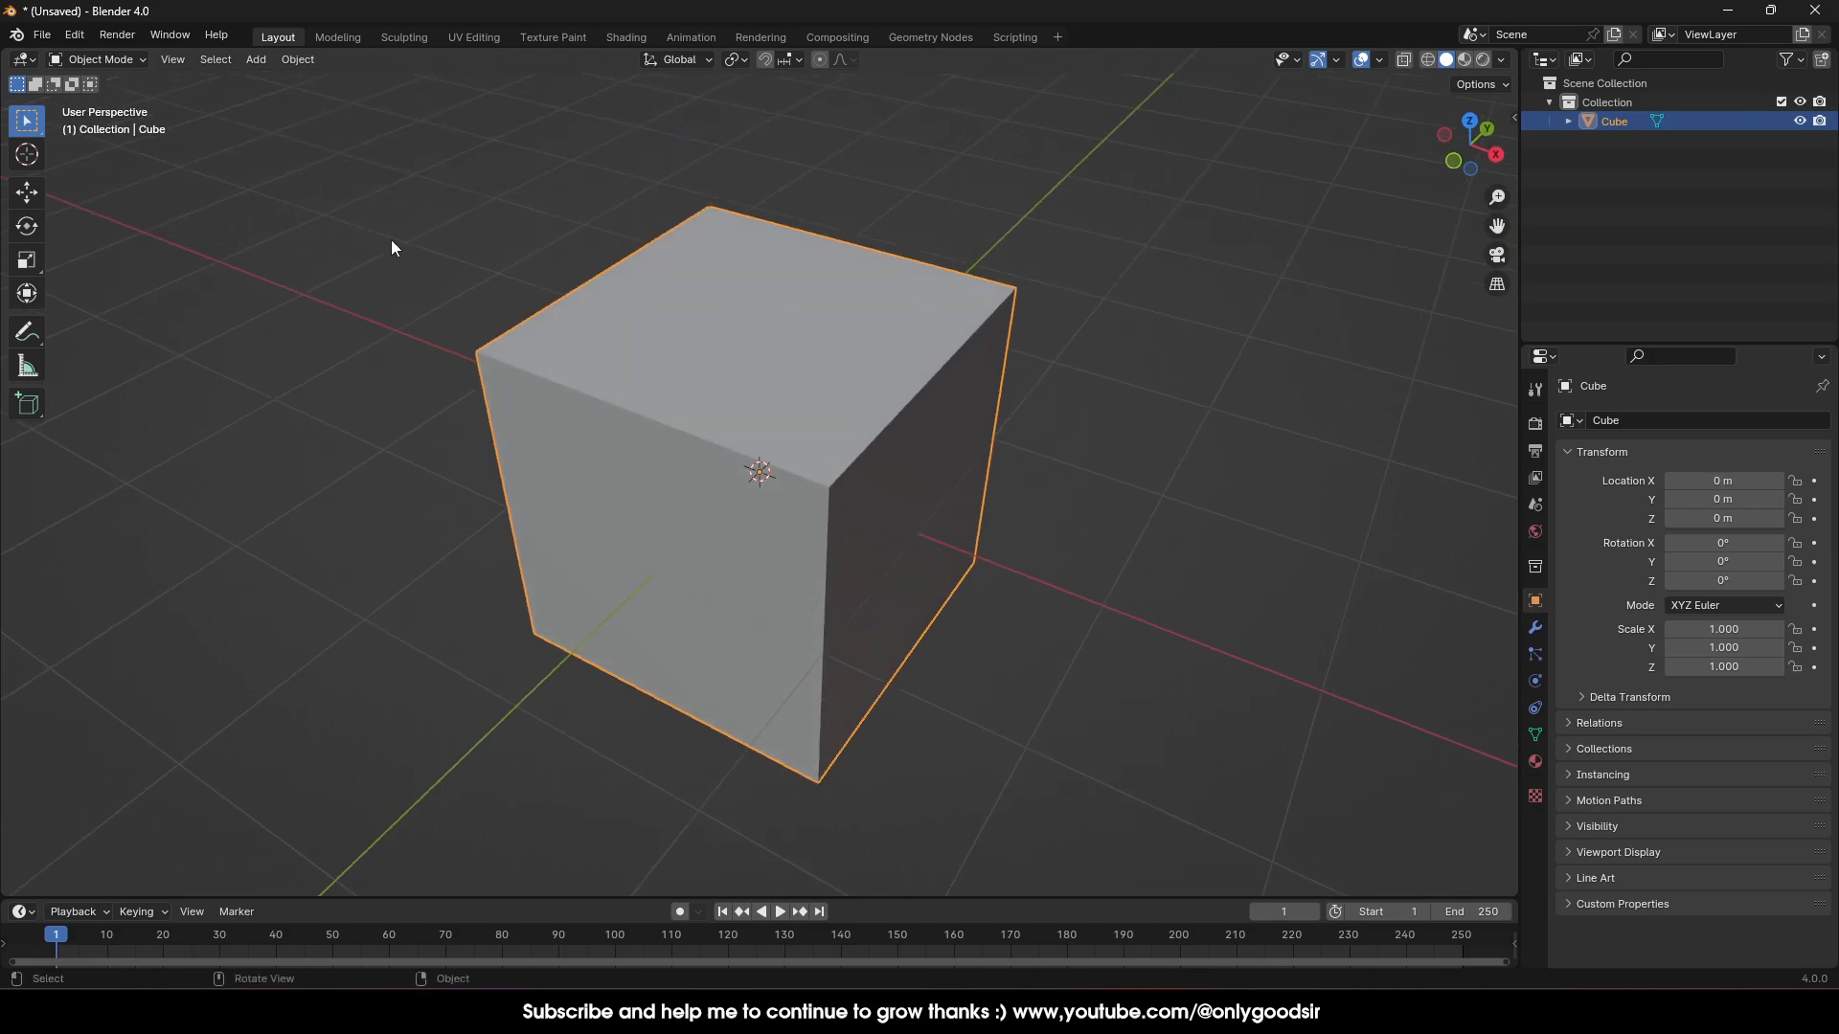
pyautogui.click(28, 260)
pyautogui.moveTo(819, 497); pyautogui.dragTo(782, 481)
pyautogui.moveTo(782, 481); pyautogui.dragTo(828, 493, button='middle')
pyautogui.moveTo(827, 492); pyautogui.dragTo(838, 497)
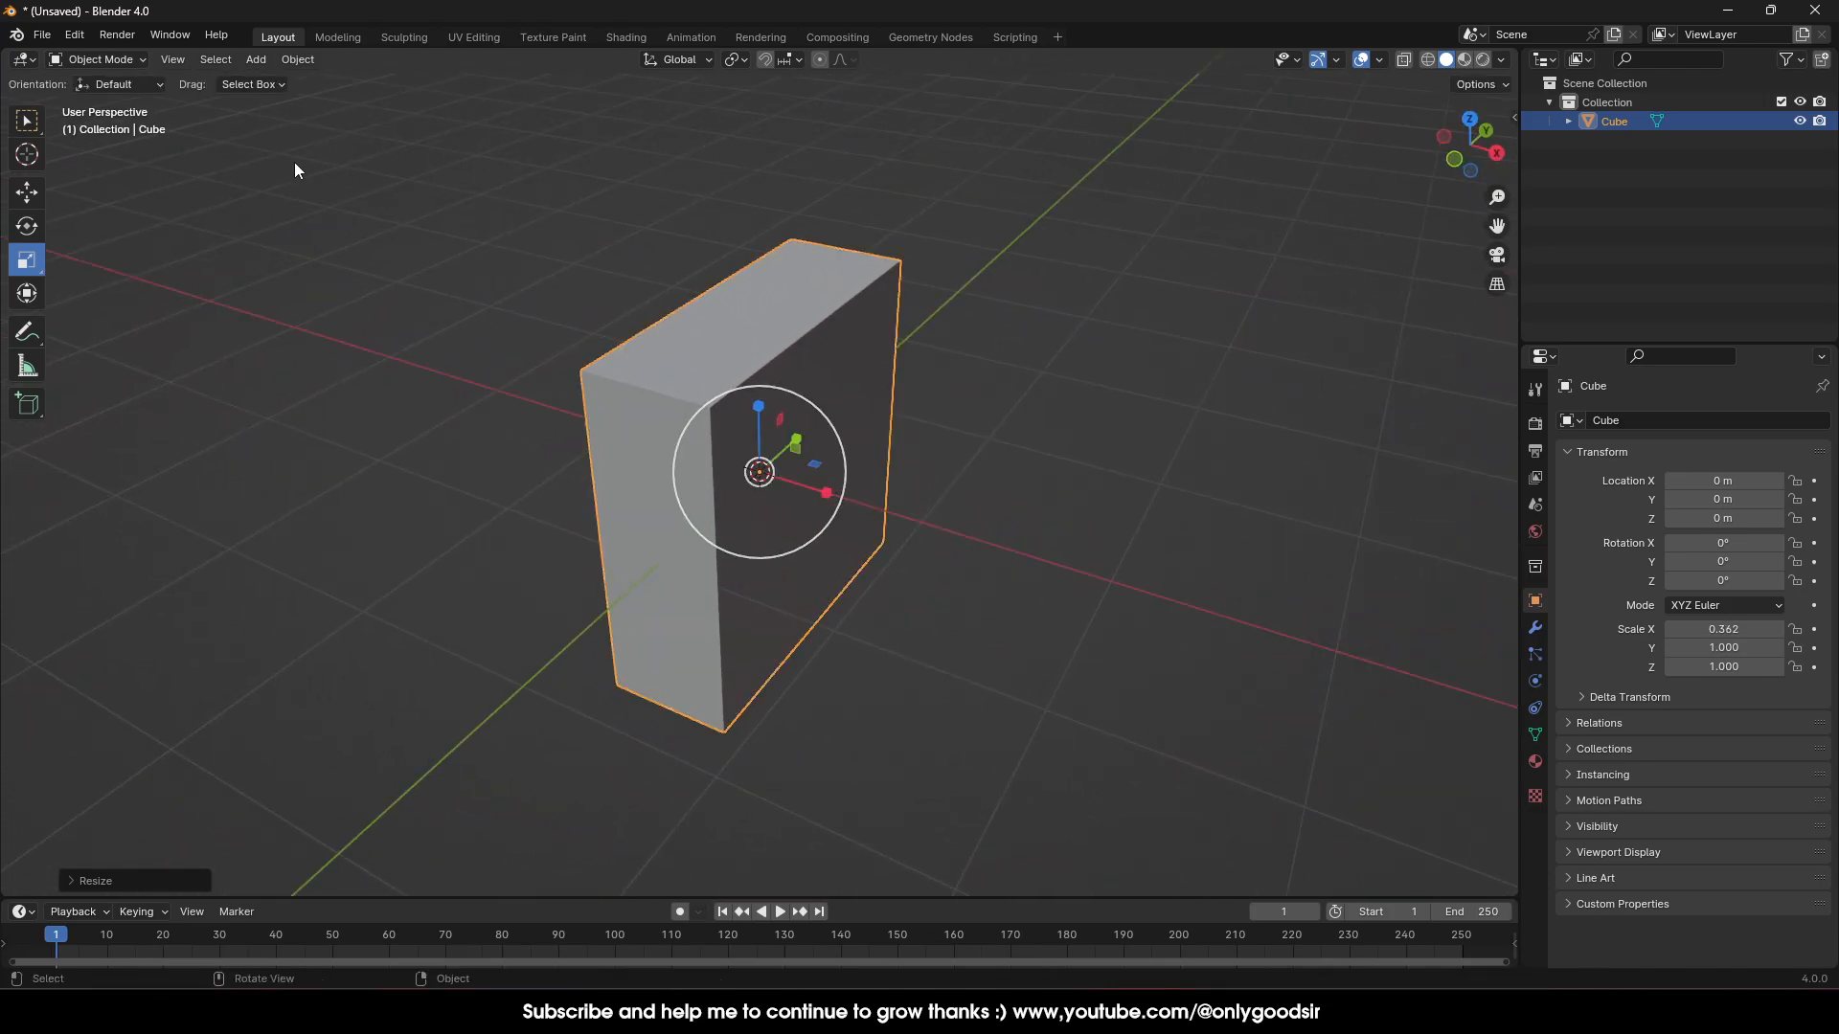
# Enter Edit Mode with face selection and delete the top face of the block
pyautogui.click(101, 61)
pyautogui.click(107, 104)
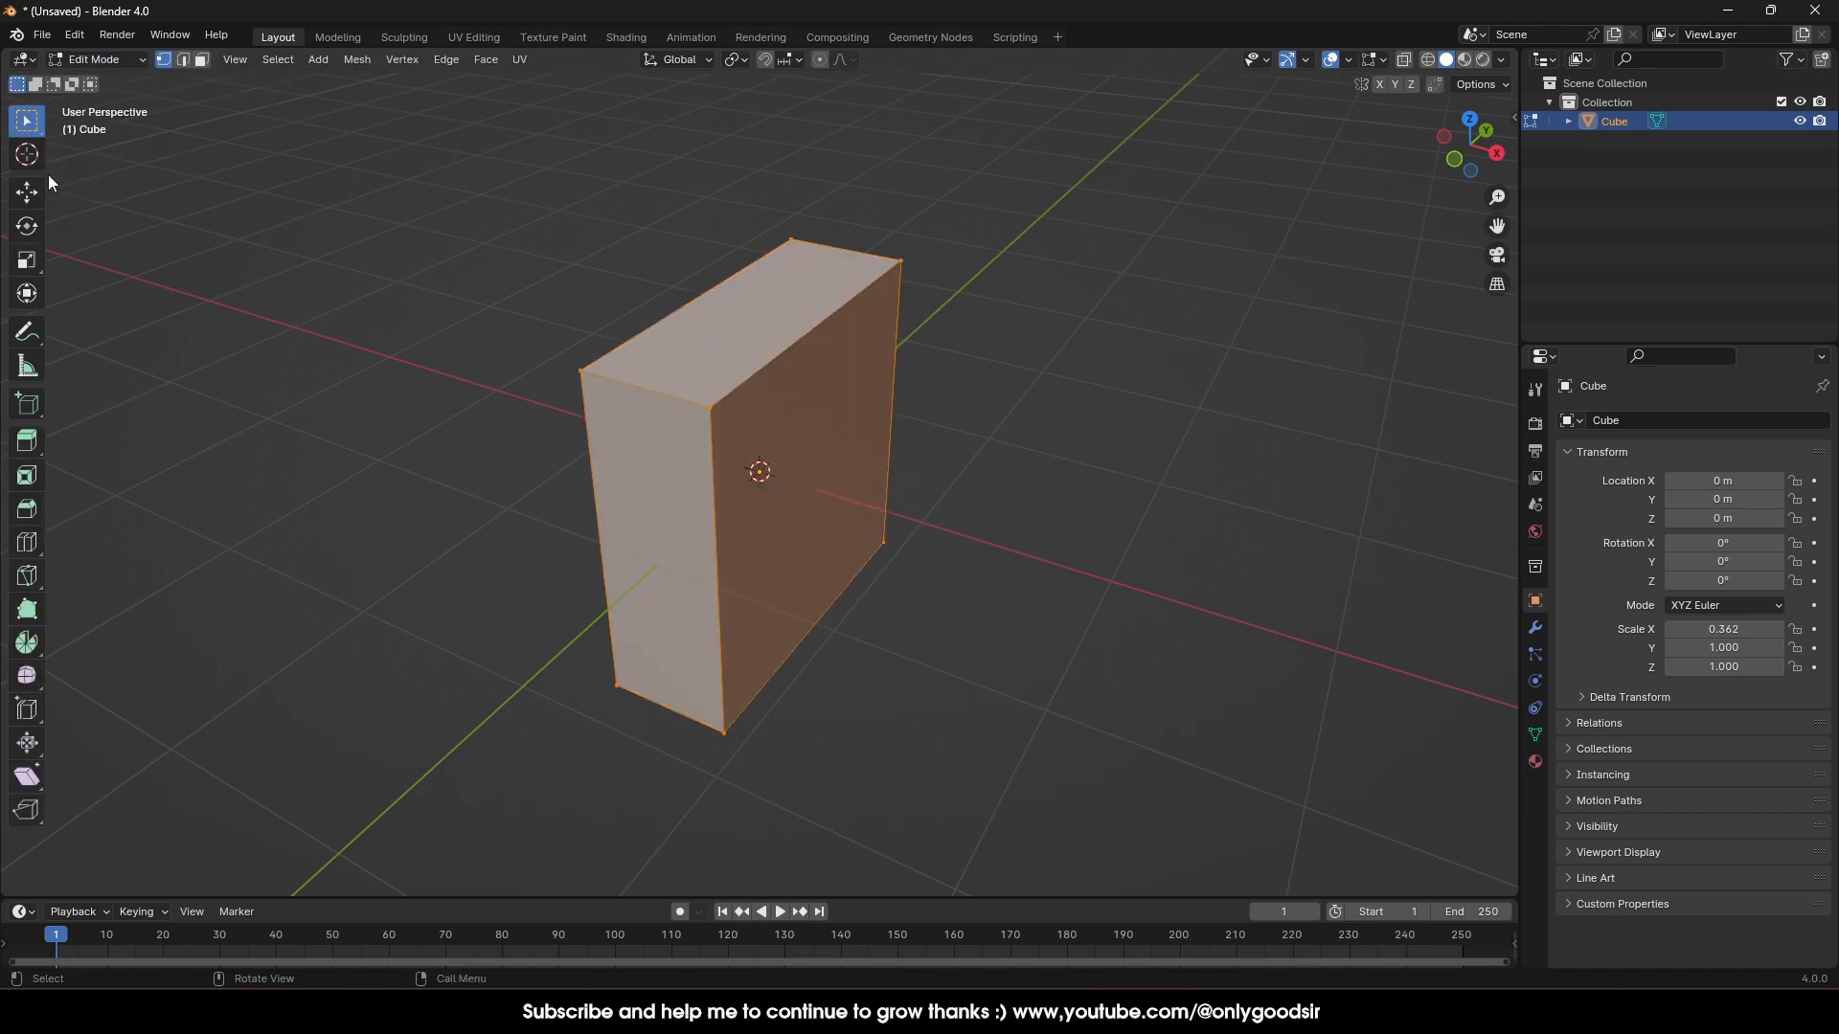
pyautogui.click(30, 191)
pyautogui.click(201, 59)
pyautogui.click(728, 317)
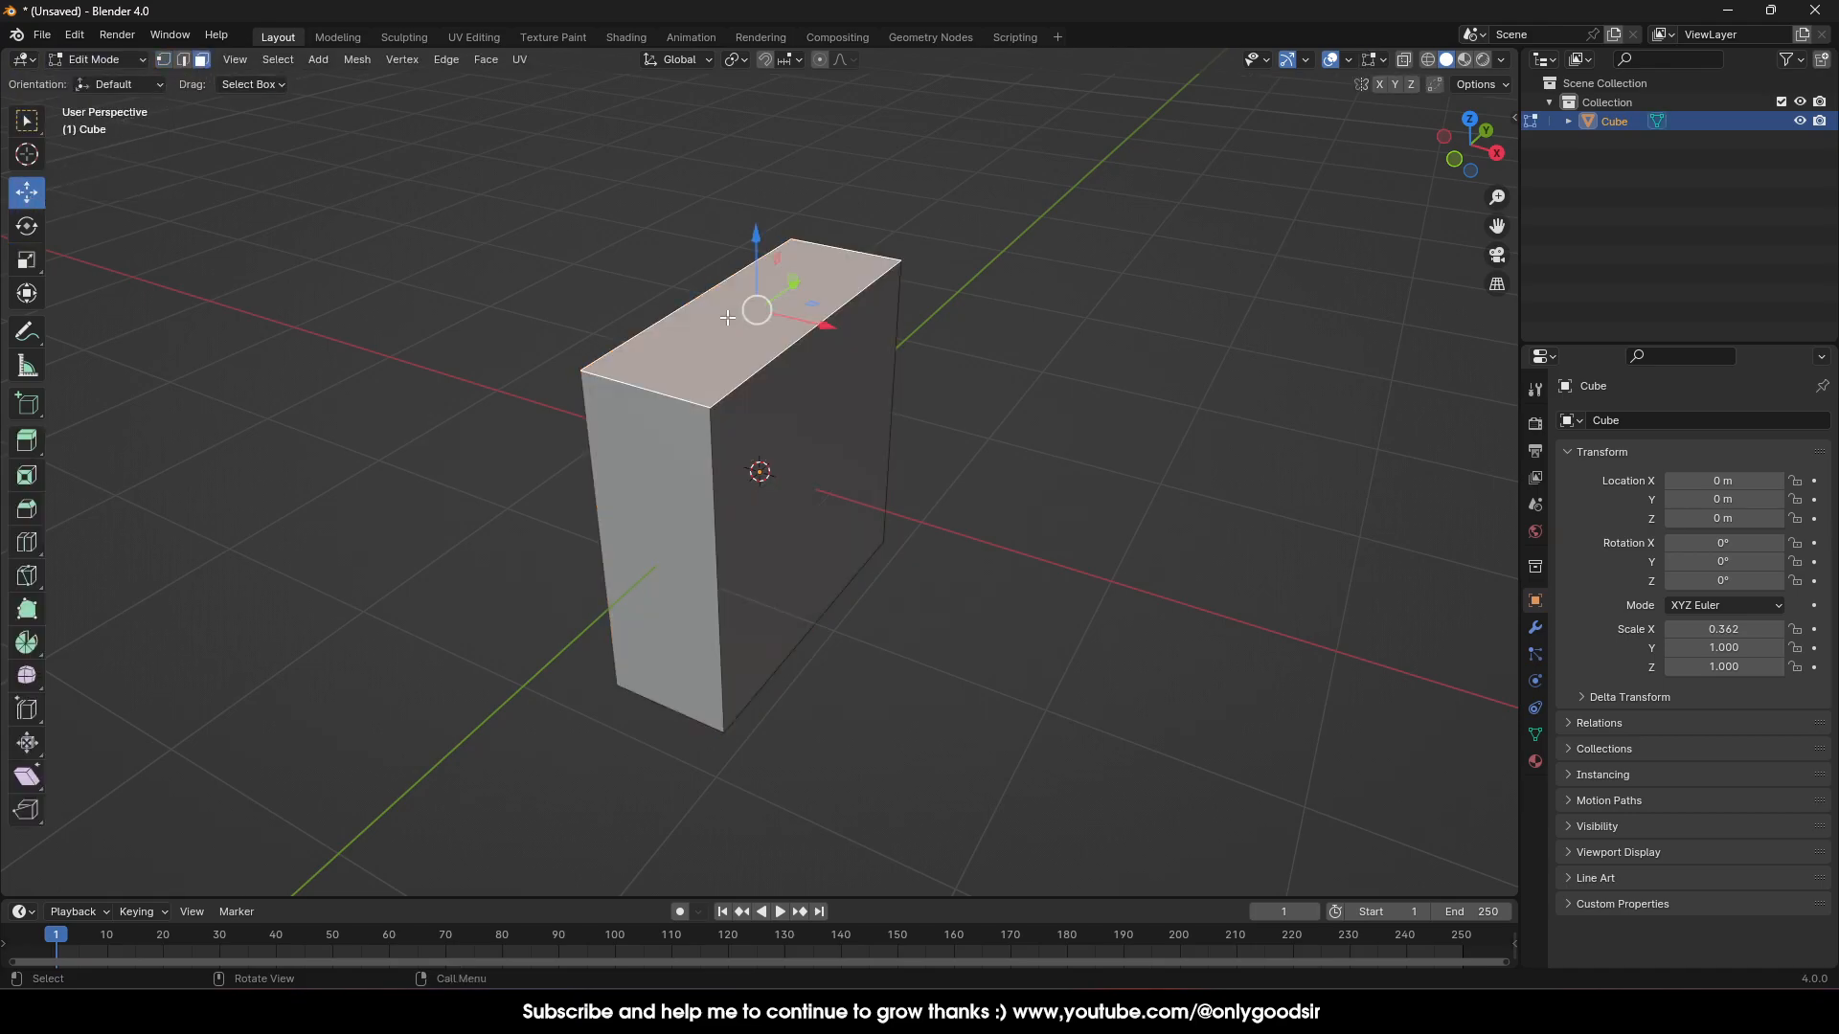
pyautogui.press('x')
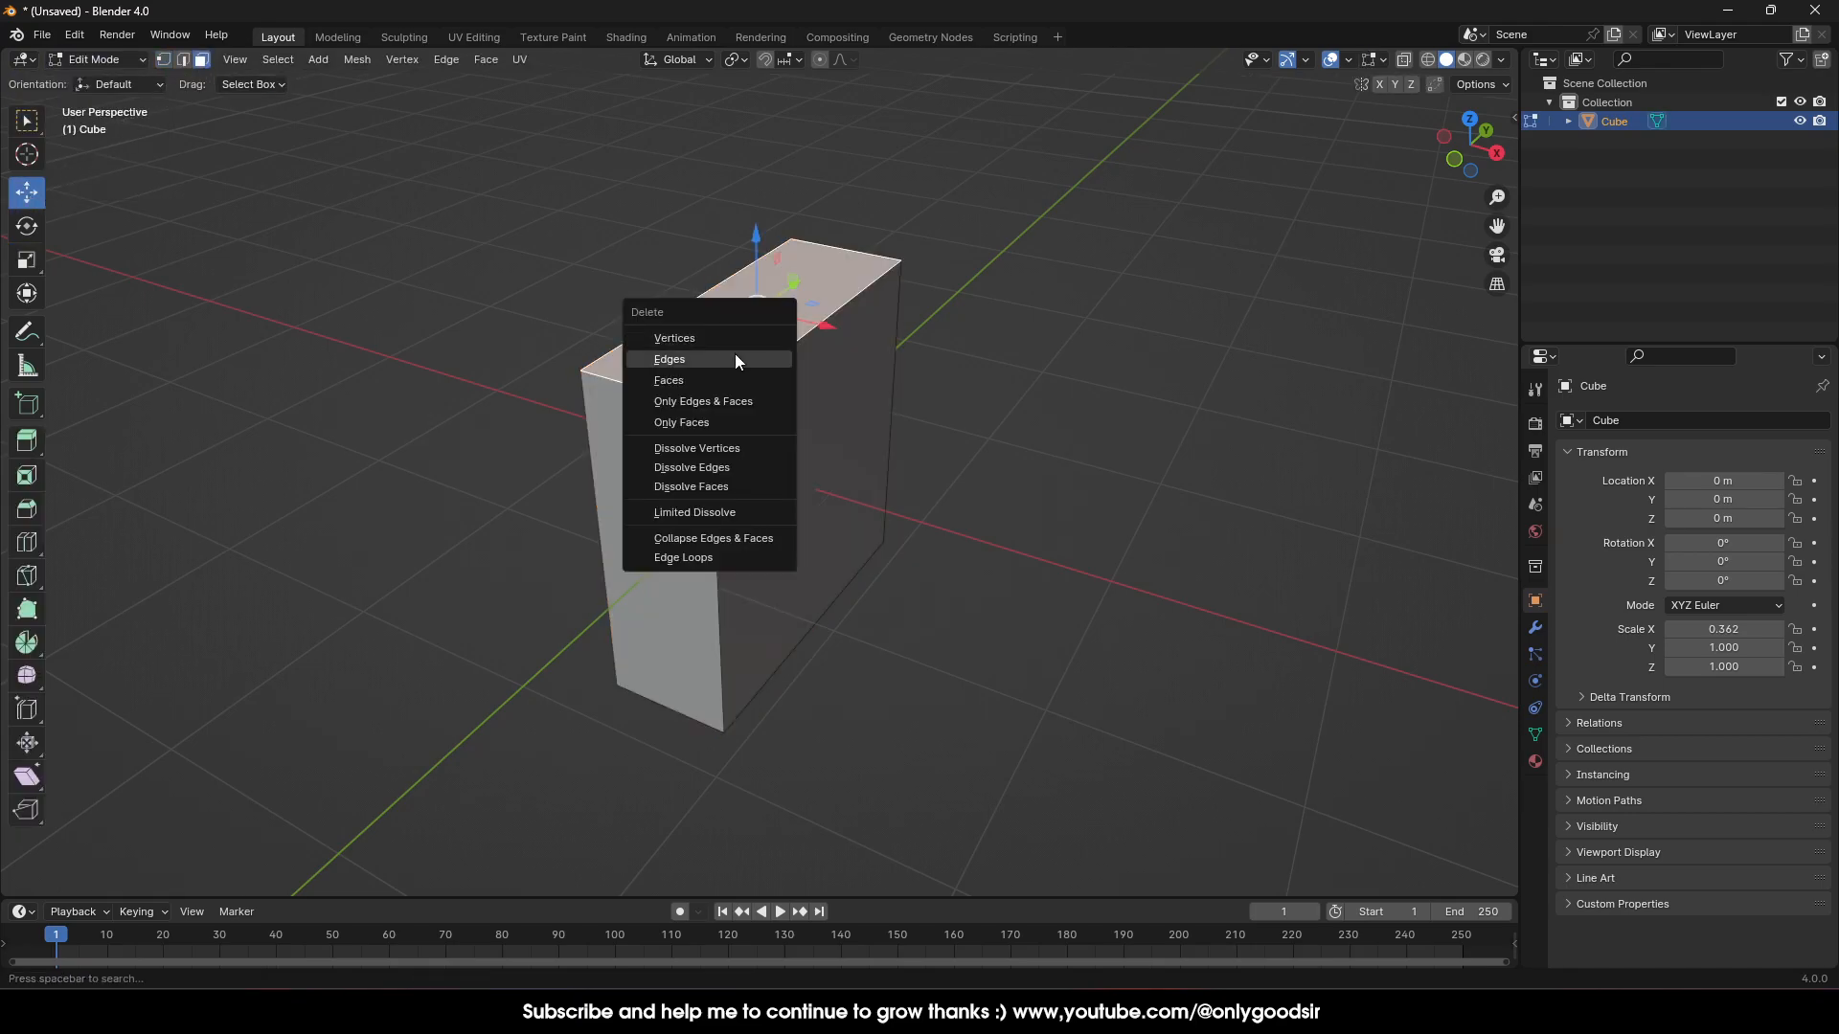
pyautogui.click(702, 376)
pyautogui.moveTo(709, 376); pyautogui.dragTo(787, 372, button='middle')
# Return to Object Mode and apply all transforms to the open box
pyautogui.click(99, 65)
pyautogui.click(95, 81)
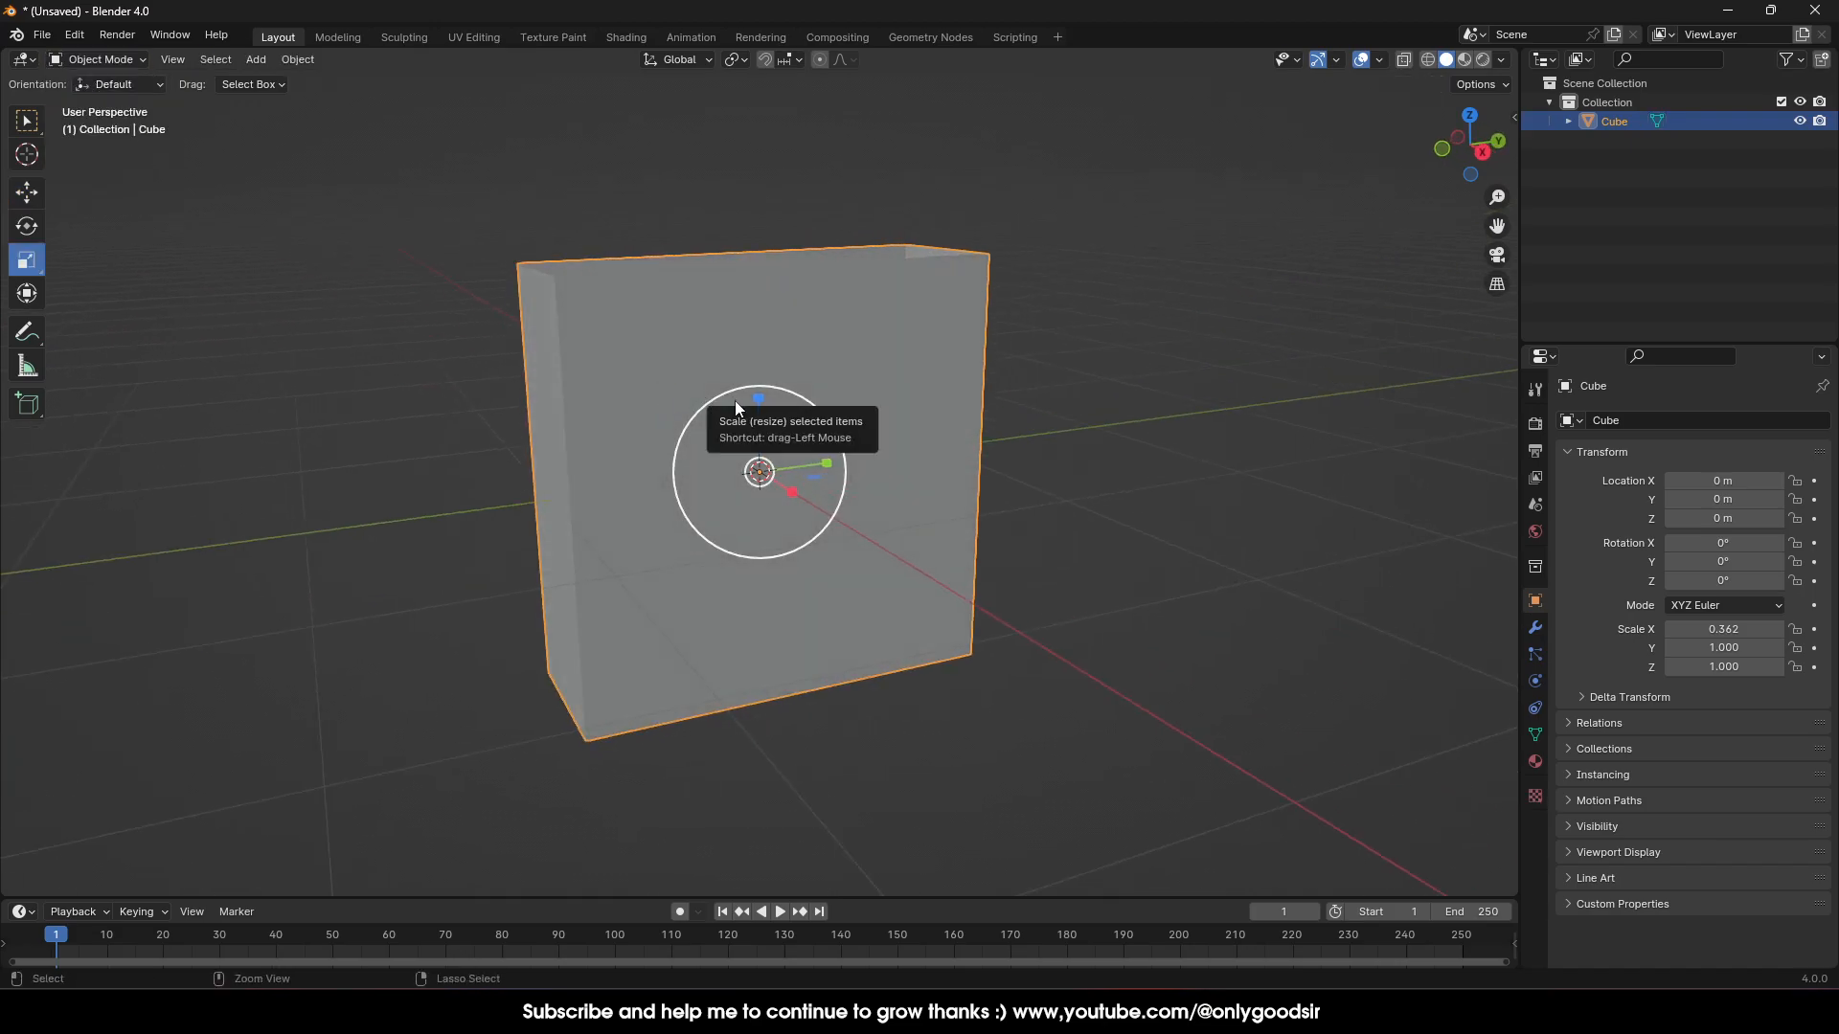
pyautogui.hotkey('ctrl', 'a')
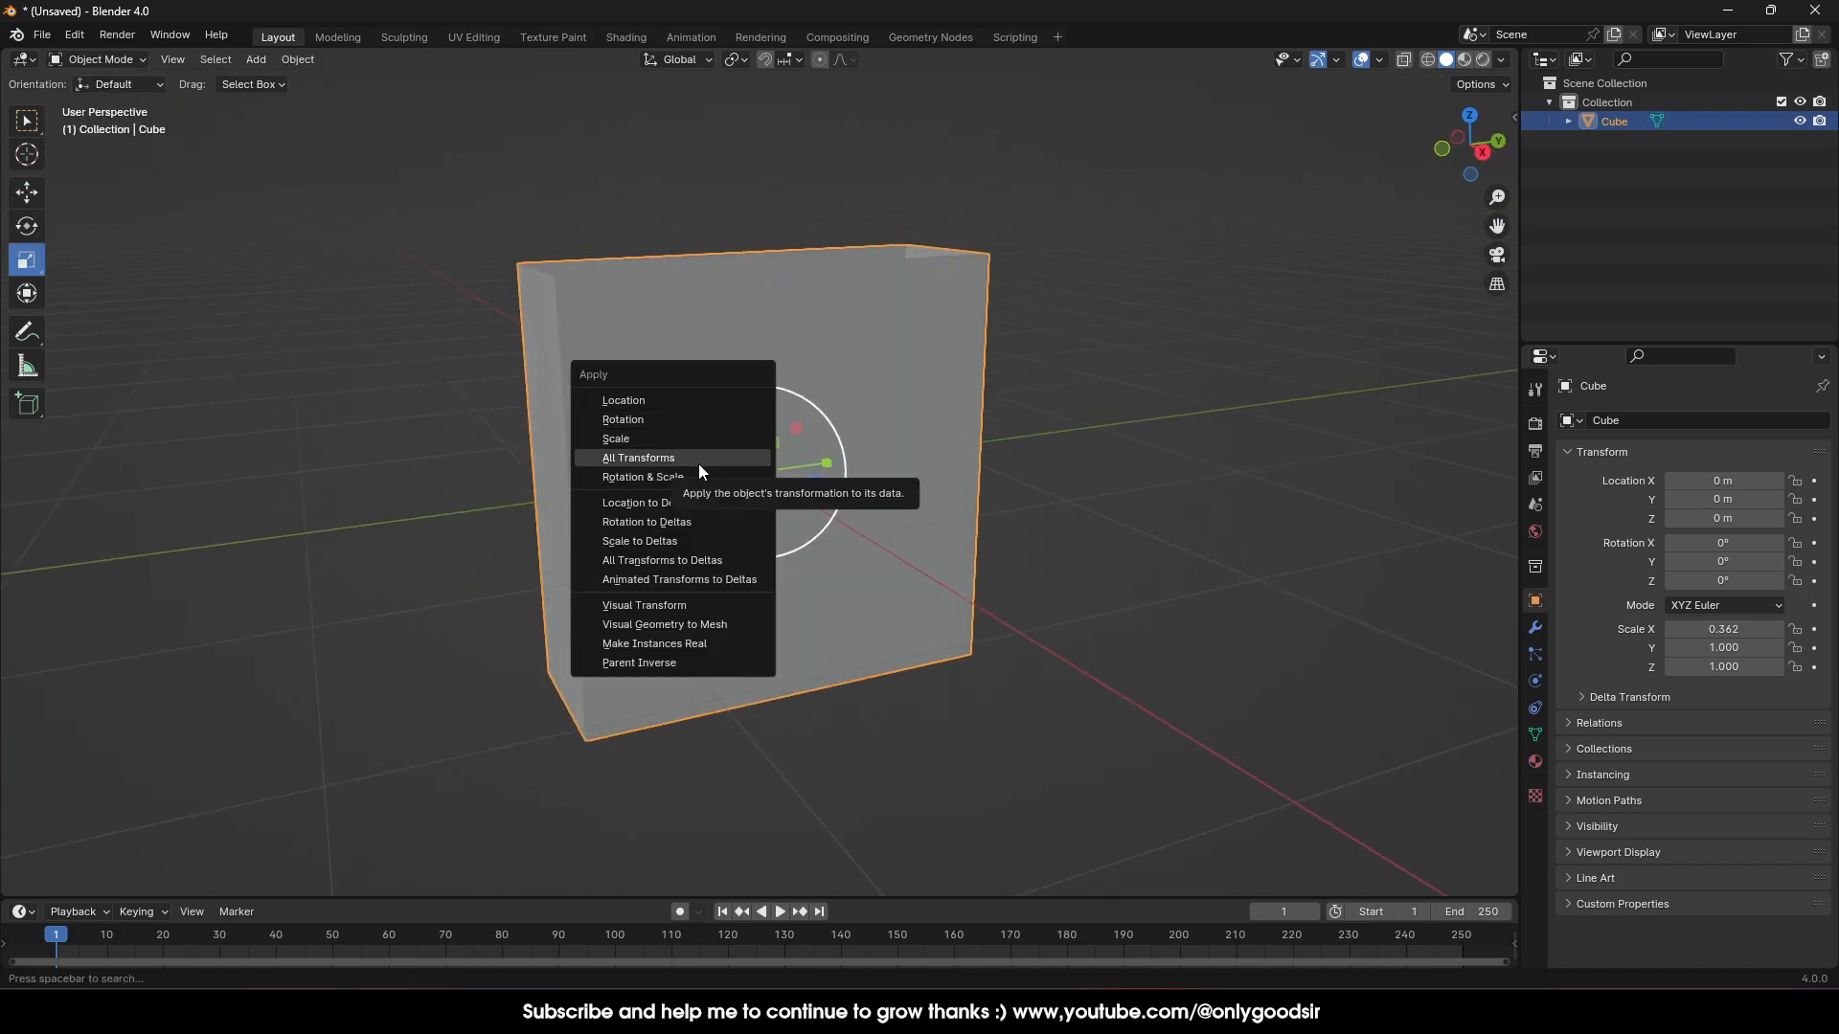
pyautogui.click(649, 460)
# Add a Solidify modifier with a thickness of -0.07 m to the open box and apply it
pyautogui.moveTo(944, 412); pyautogui.dragTo(768, 485, button='middle')
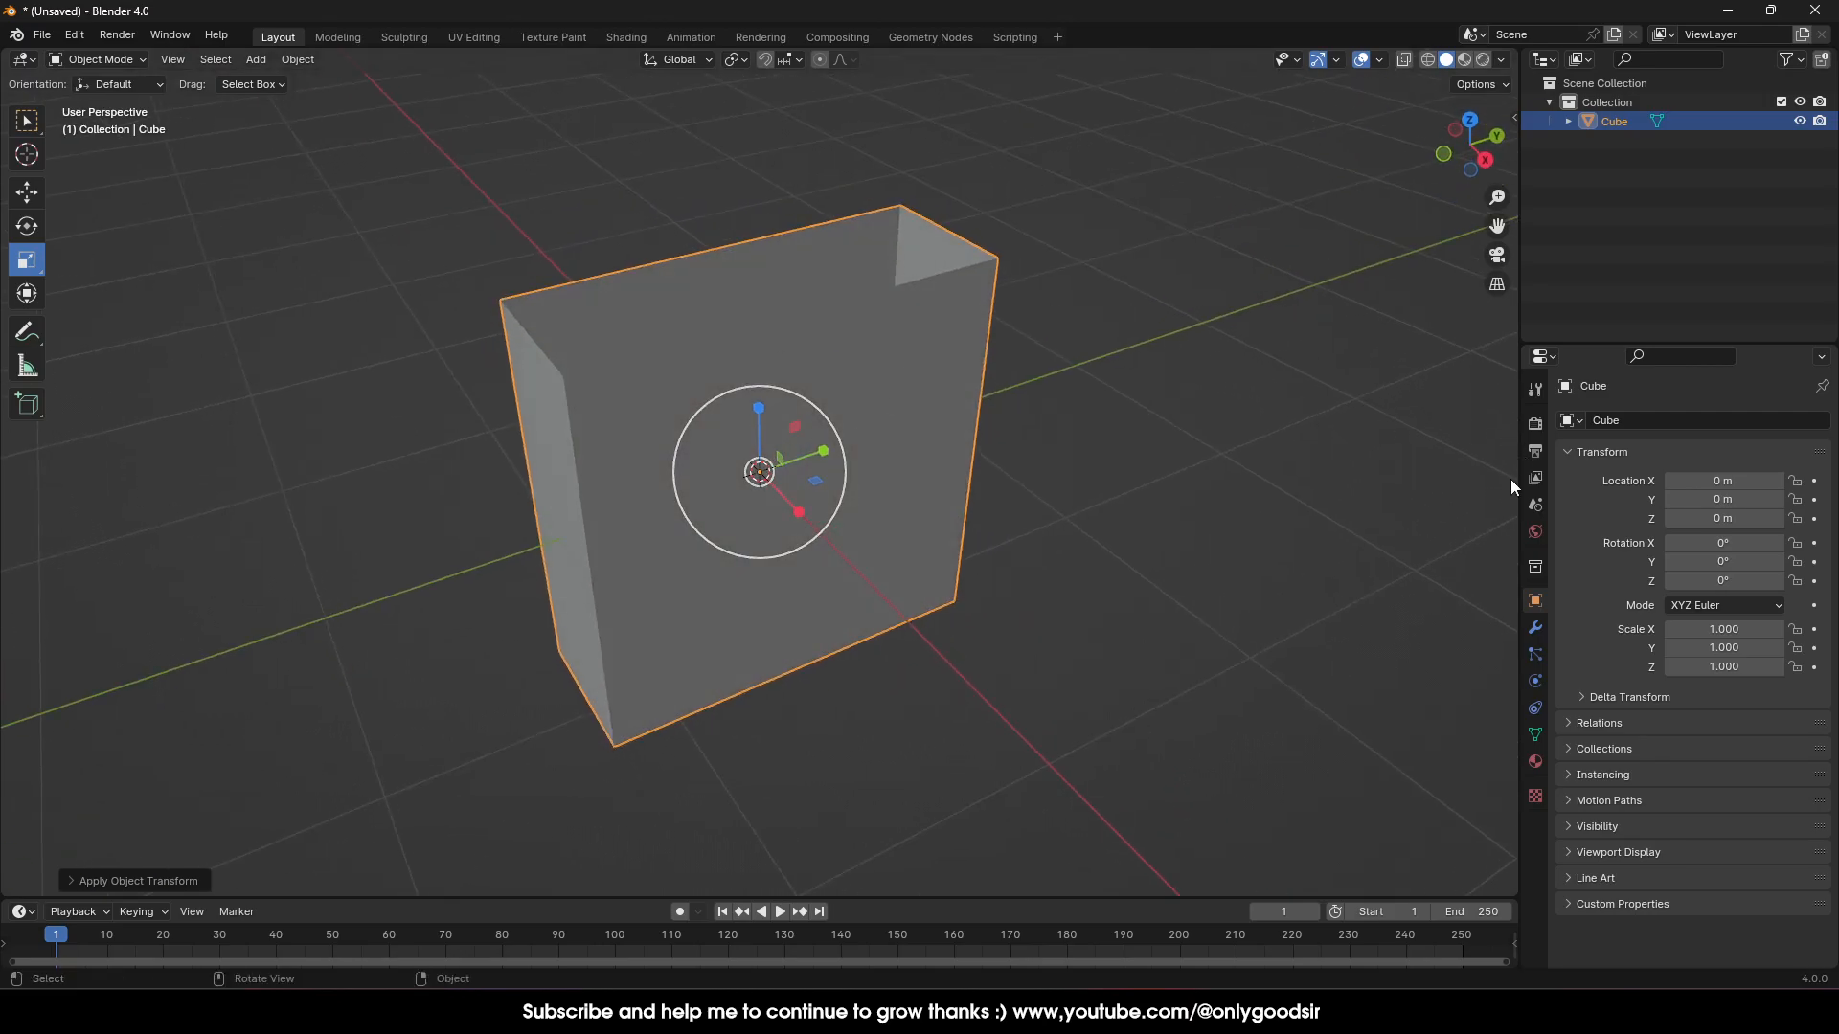
pyautogui.click(1535, 626)
pyautogui.click(1645, 422)
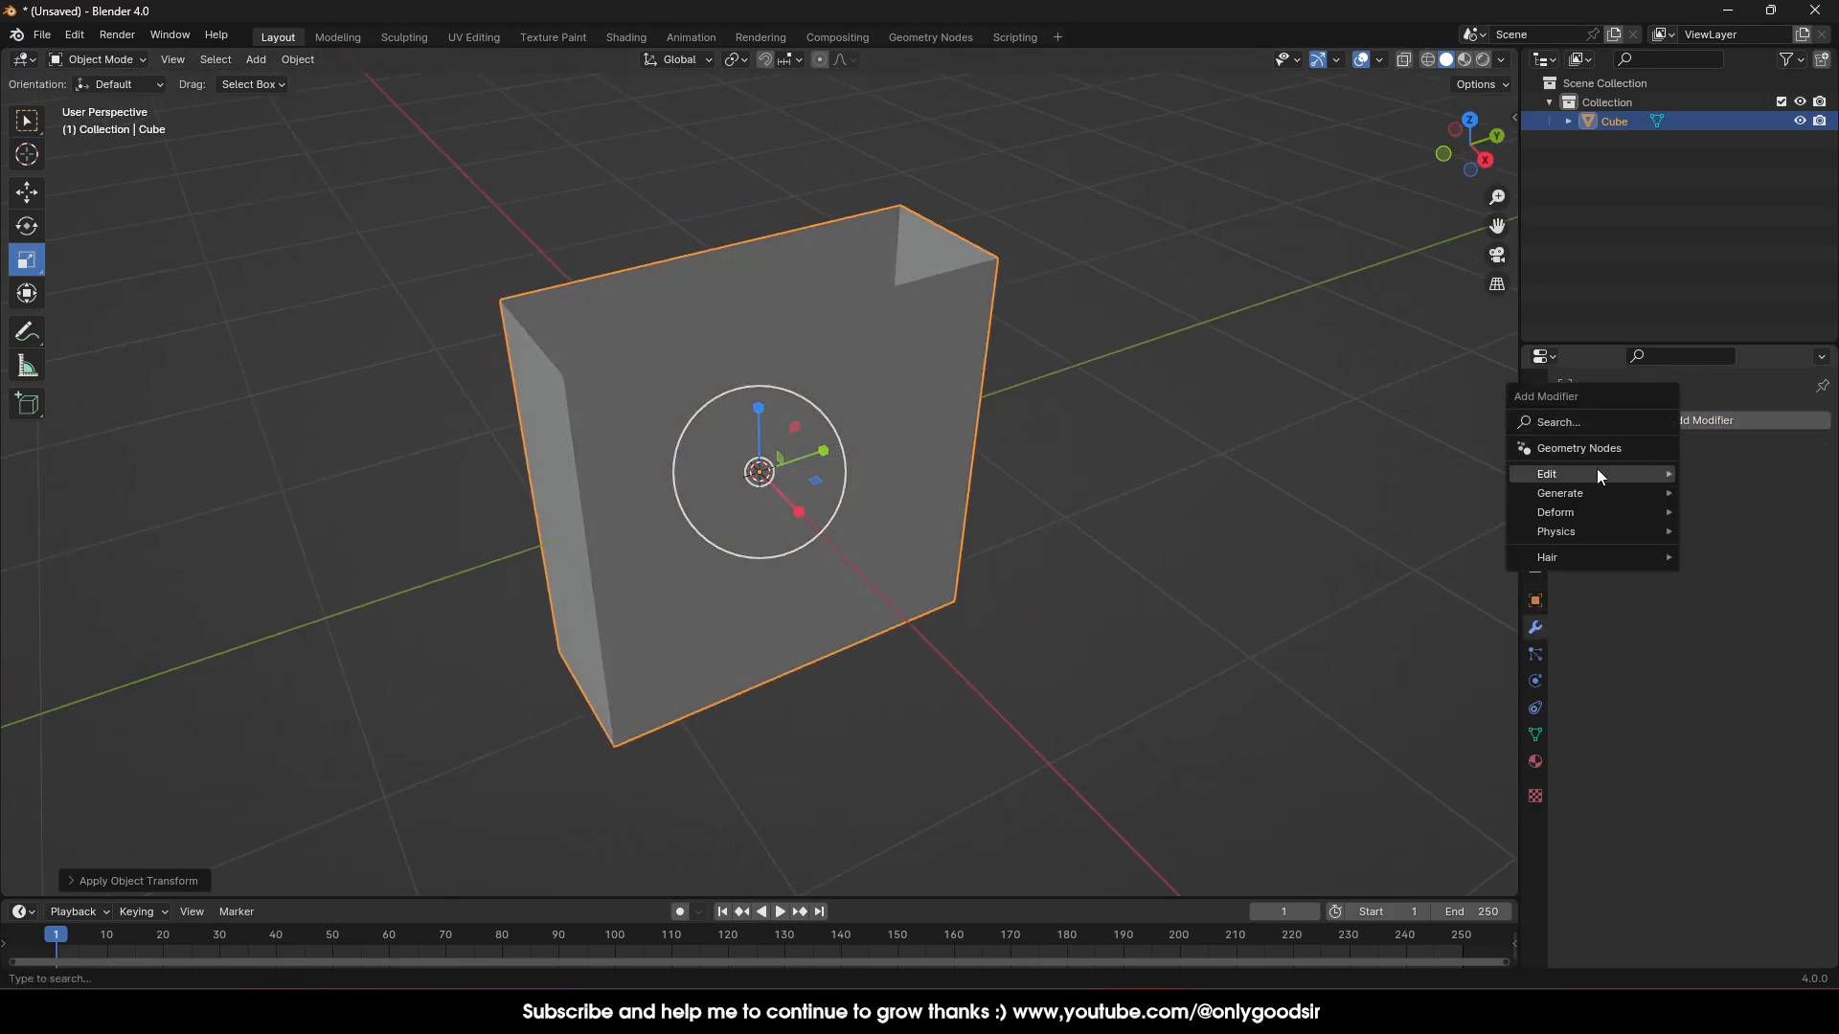
pyautogui.moveTo(1581, 498)
pyautogui.click(1384, 721)
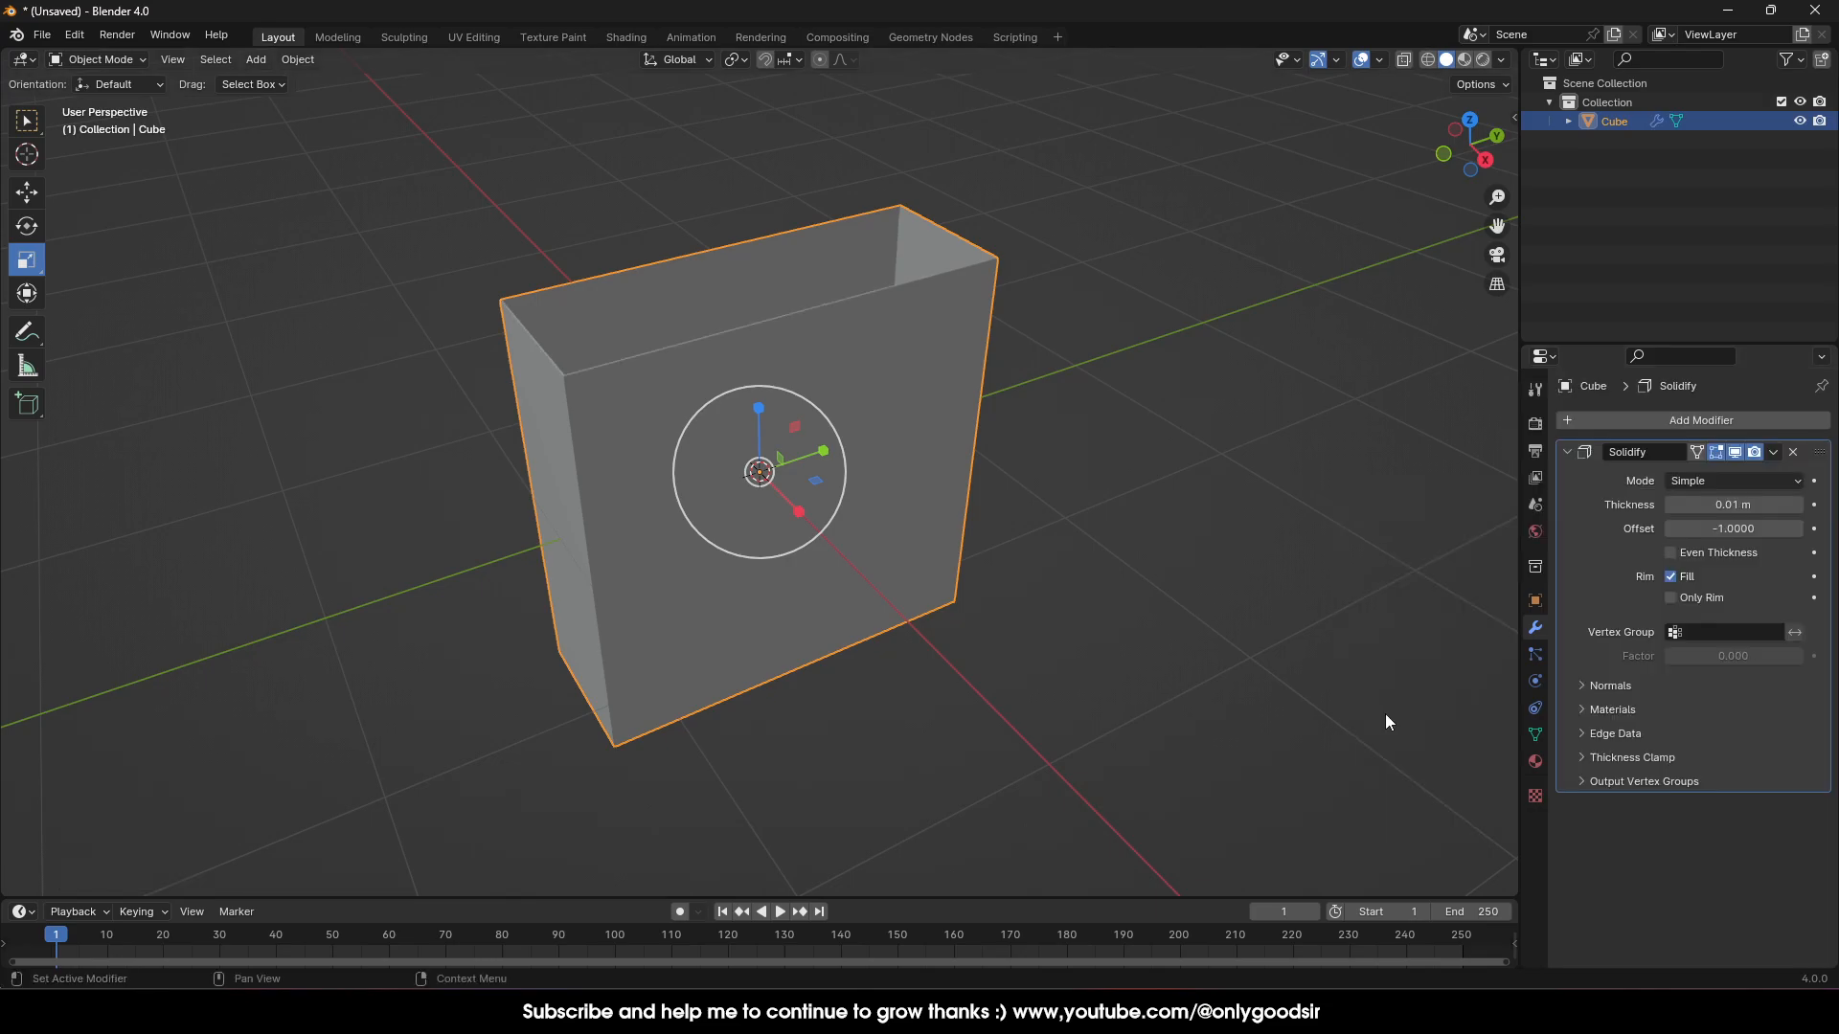
pyautogui.moveTo(1727, 505); pyautogui.dragTo(1730, 505)
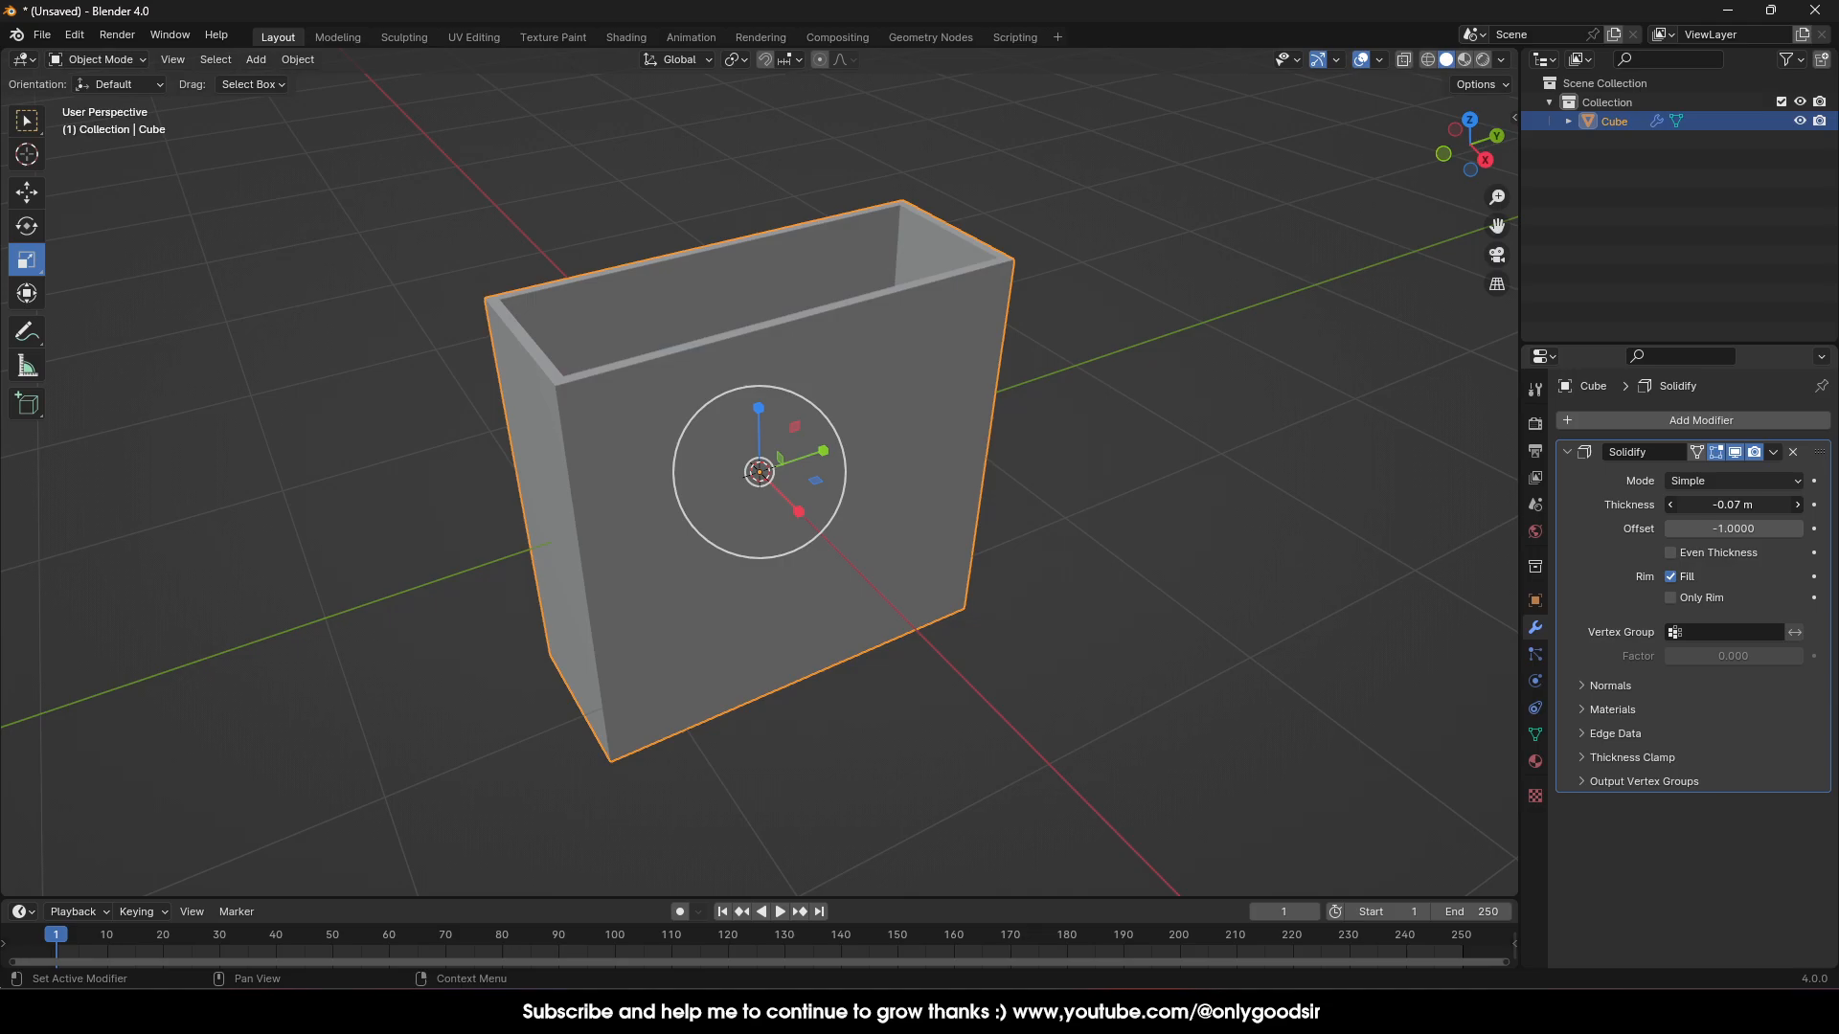
pyautogui.click(1774, 456)
pyautogui.click(1735, 475)
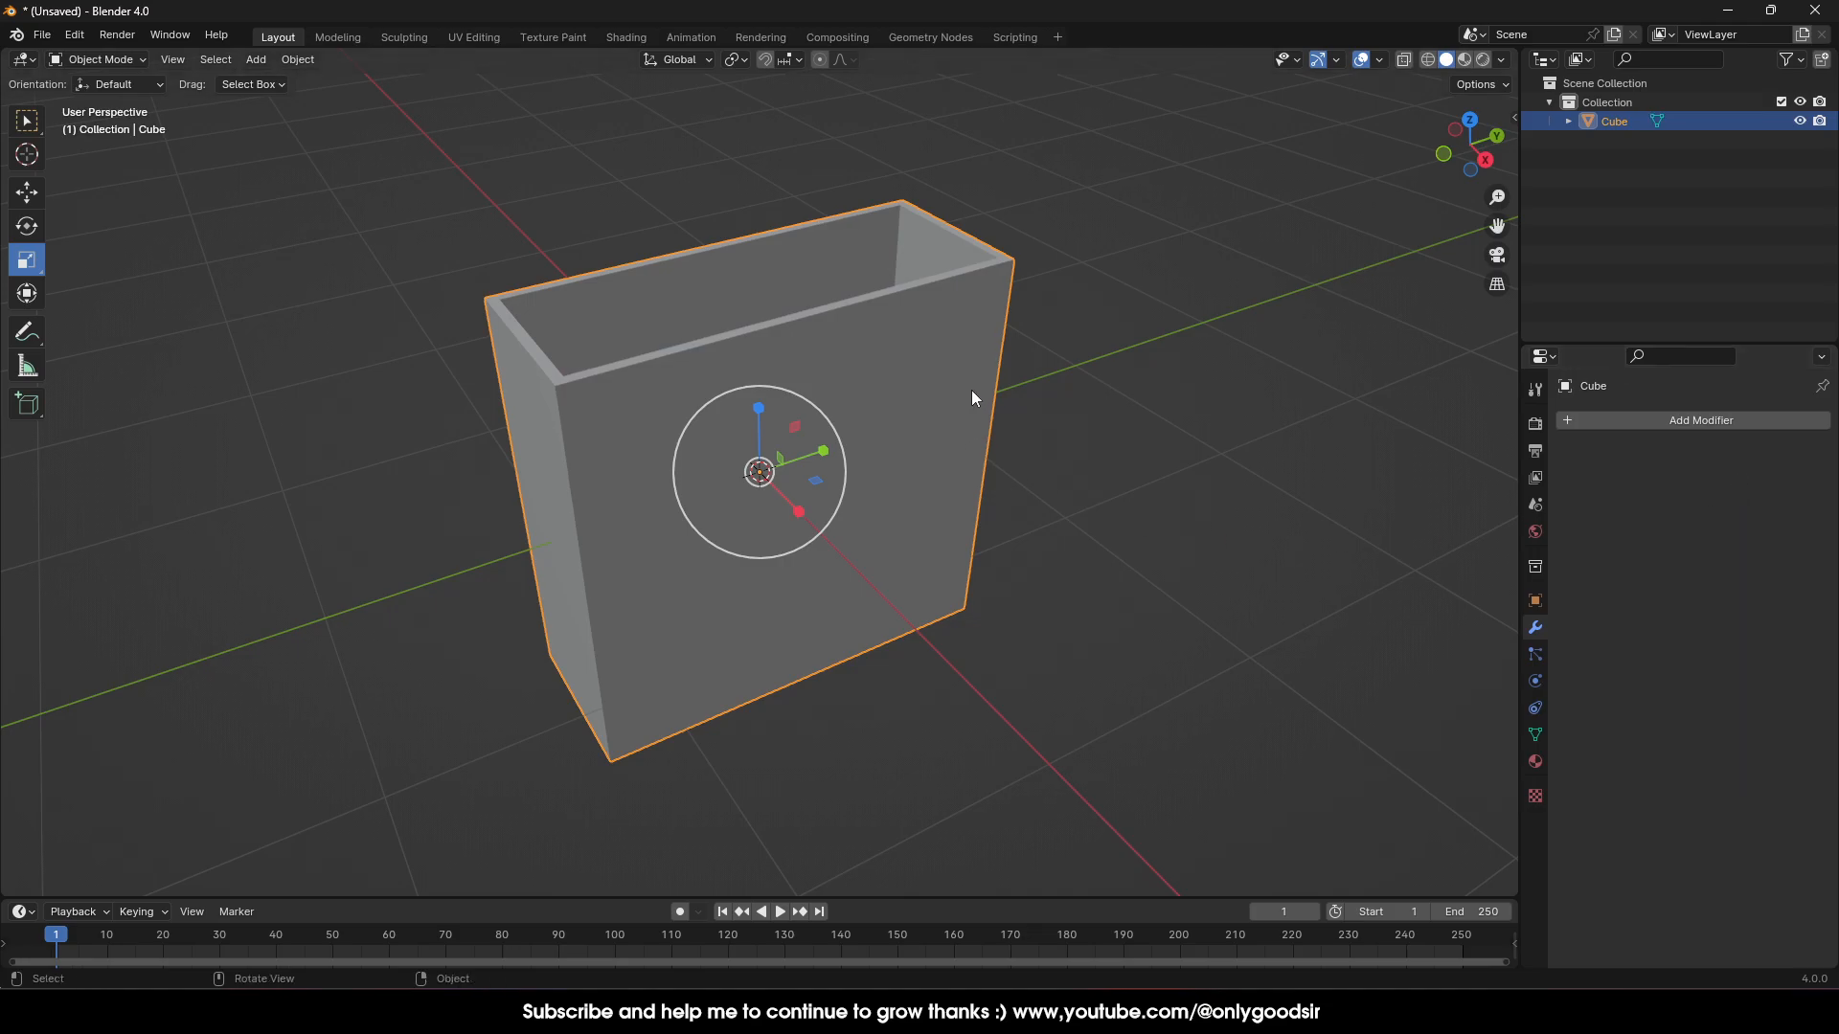
# Check the box's normals by briefly showing the Face Orientation overlay
pyautogui.press('Tab')
pyautogui.press('Tab')
pyautogui.click(1380, 60)
pyautogui.click(1263, 428)
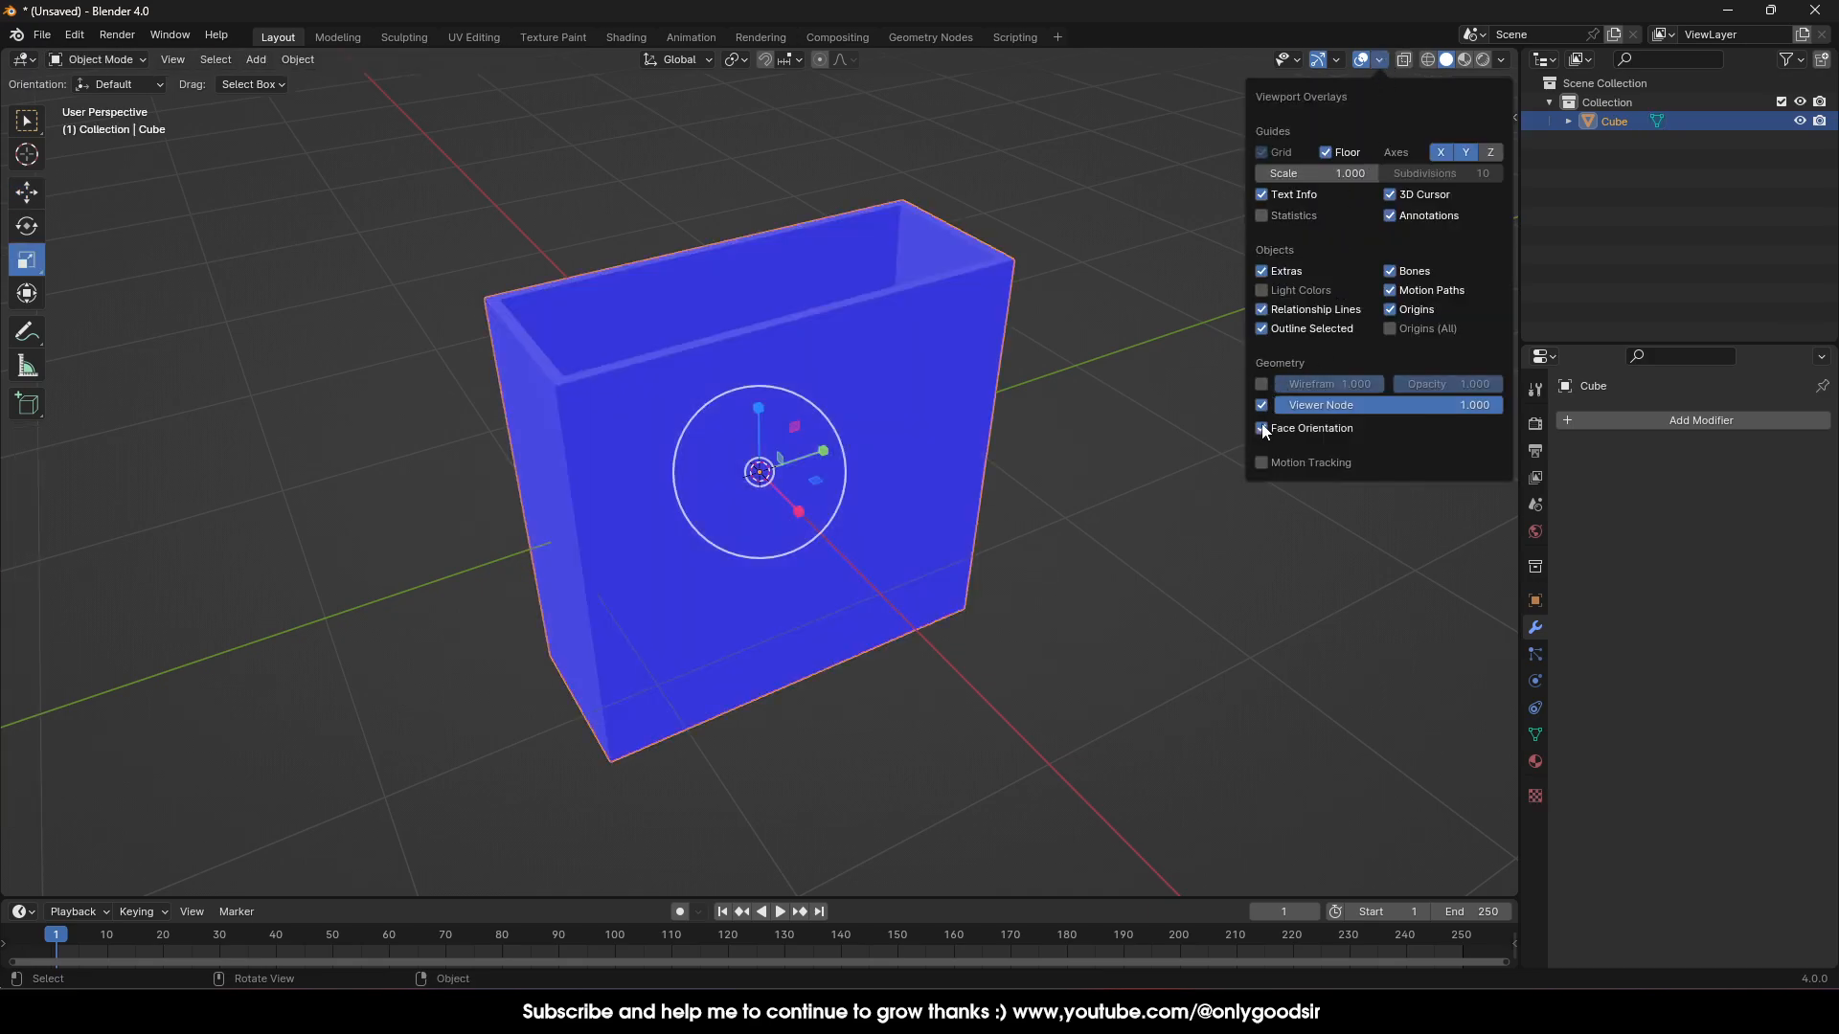
pyautogui.click(1262, 428)
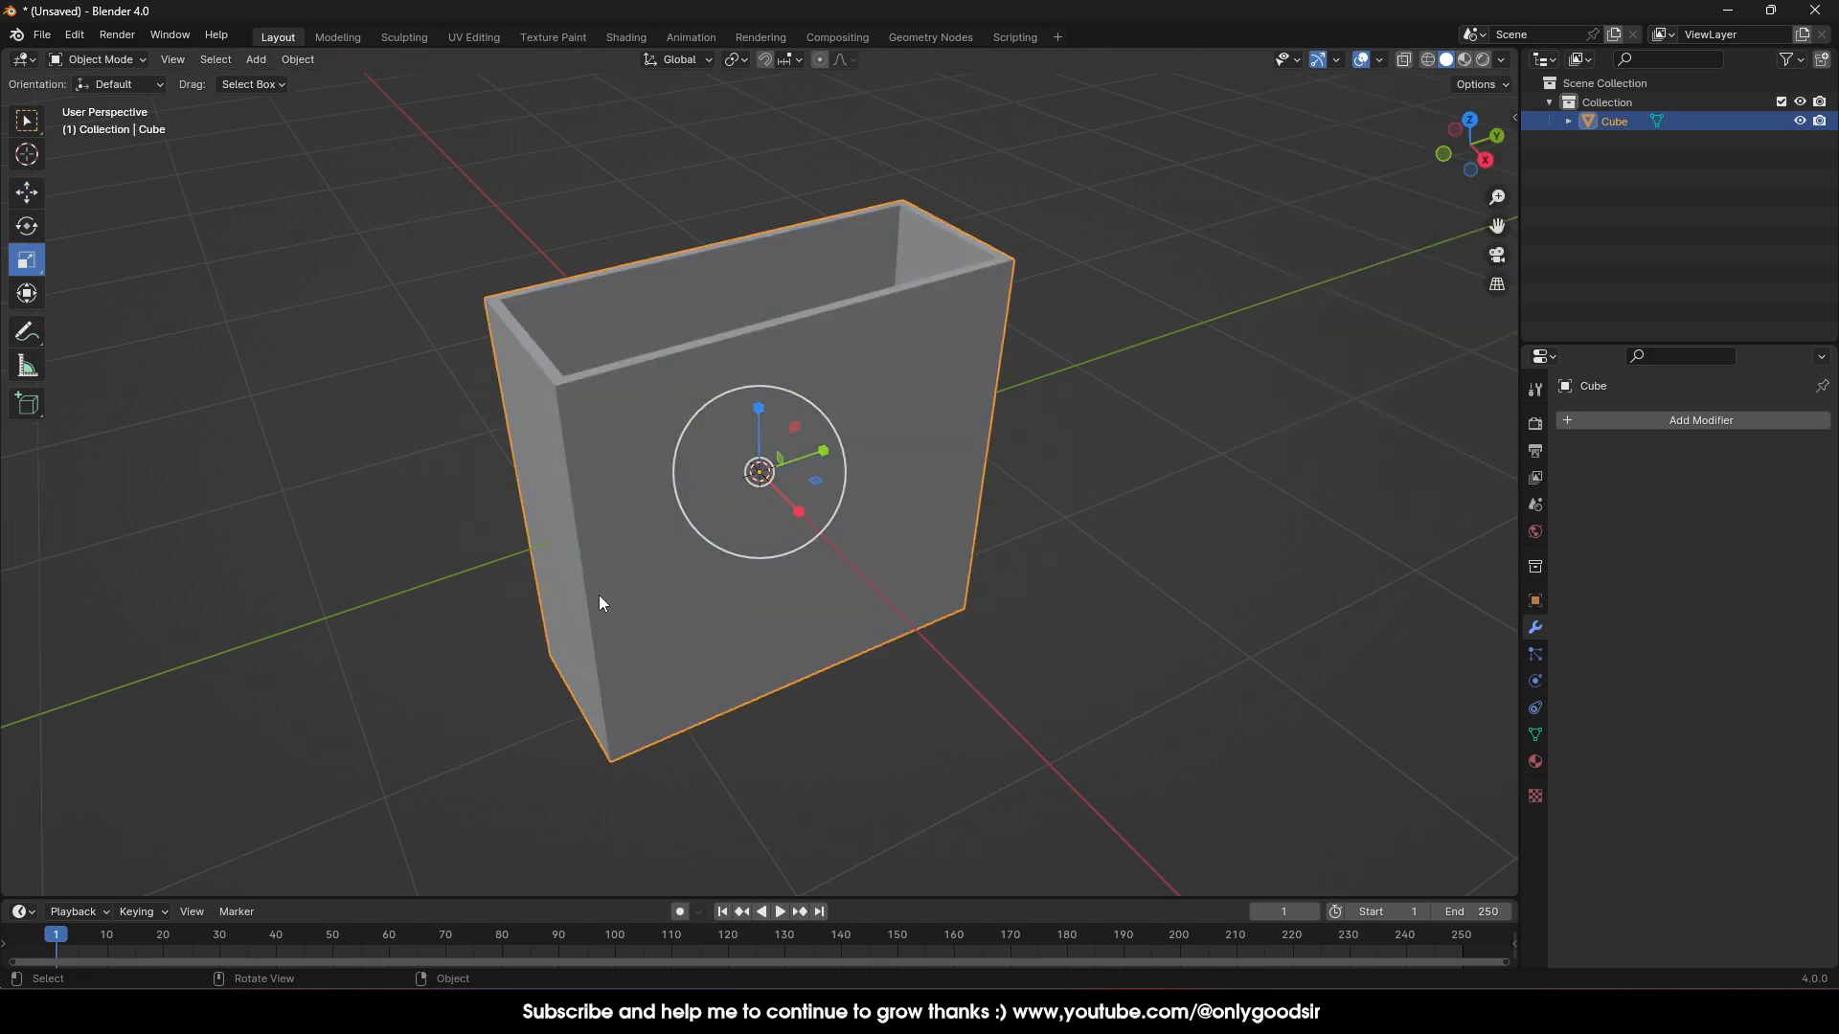
# Bevel the four outer vertical corner edges of the box by about 0.0426 m in Edit Mode
pyautogui.moveTo(584, 583); pyautogui.dragTo(689, 492, button='middle')
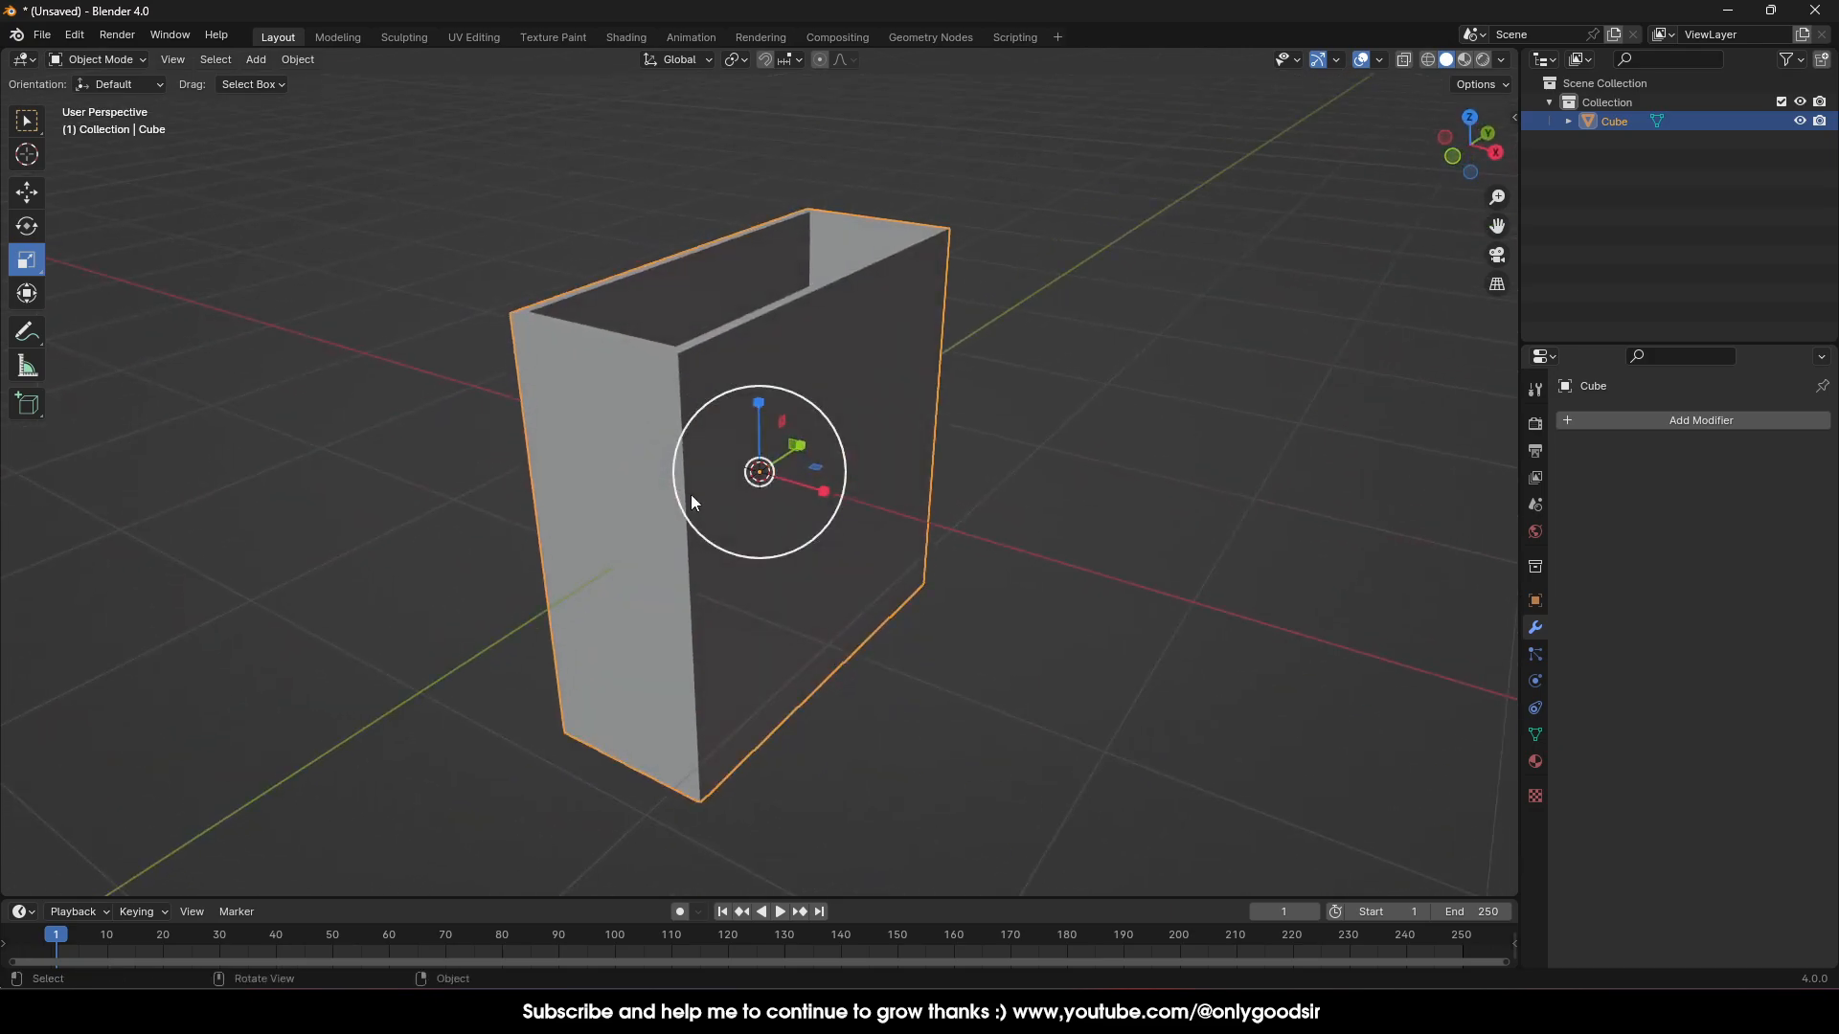
pyautogui.press('Tab')
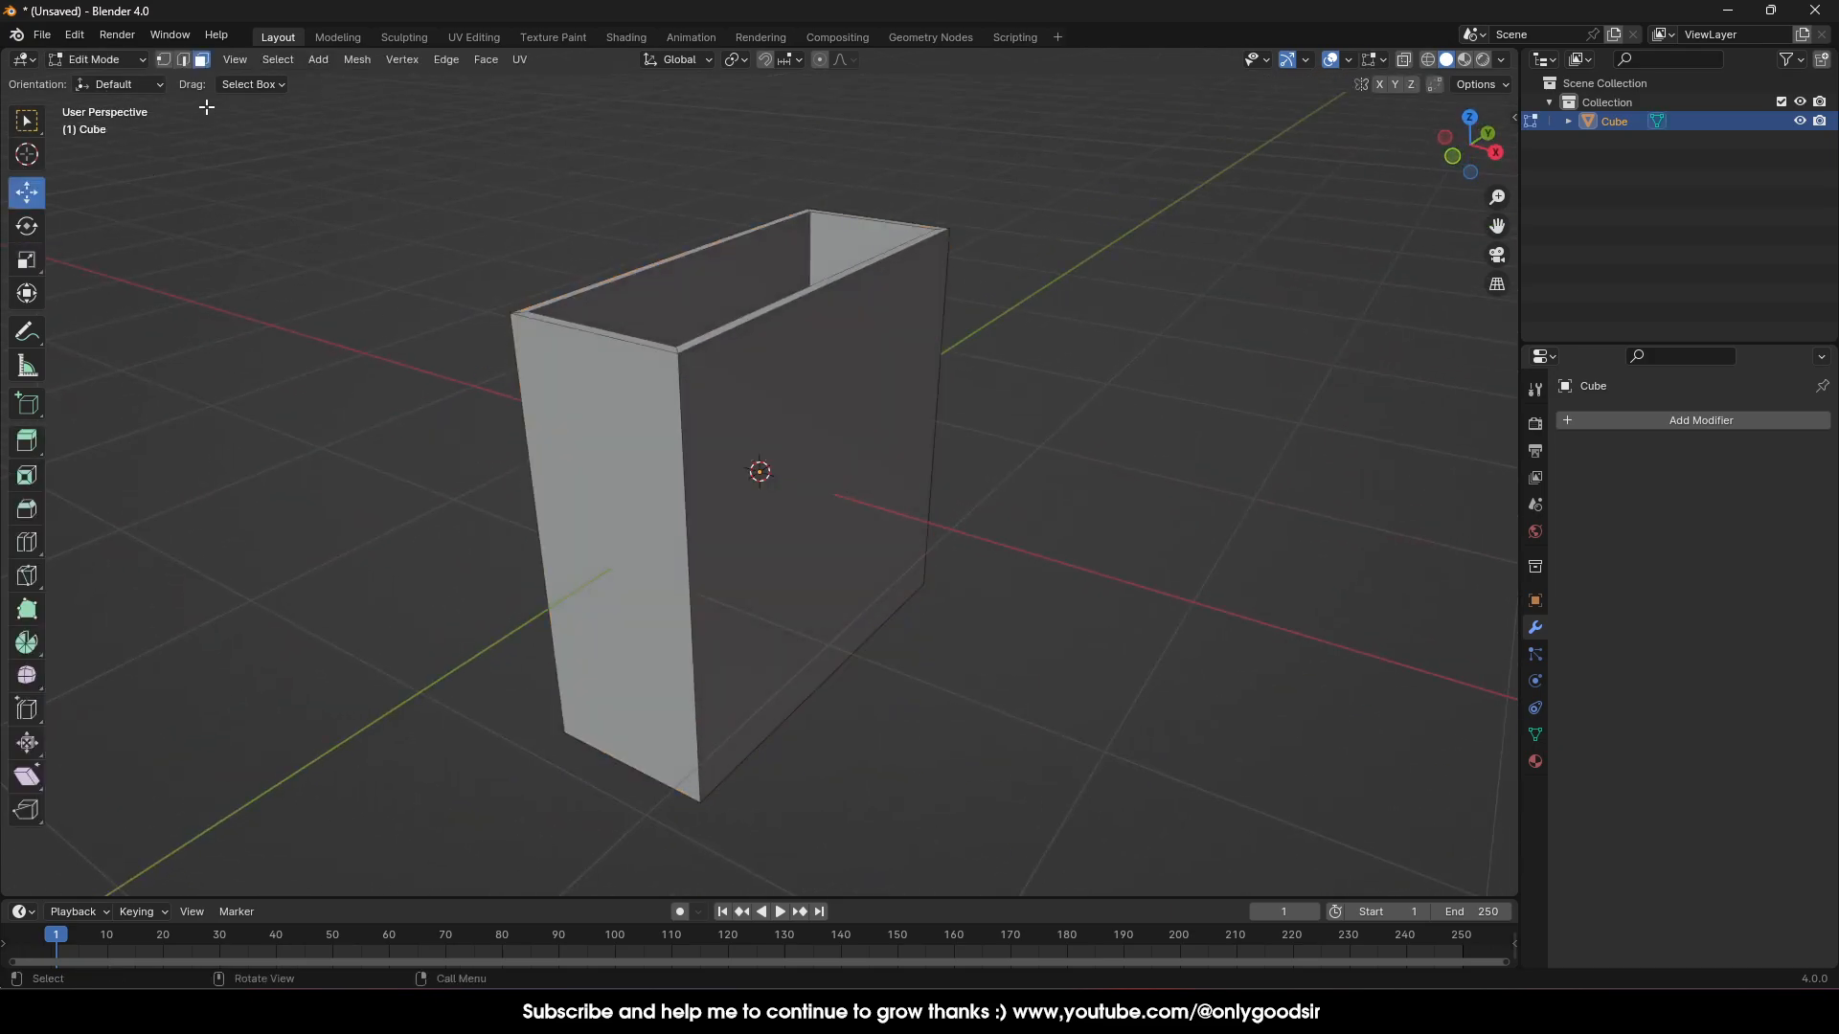
pyautogui.click(678, 417)
pyautogui.moveTo(862, 439); pyautogui.dragTo(678, 394, button='middle')
pyautogui.click(905, 395)
pyautogui.keyDown('shift'); pyautogui.click(819, 385); pyautogui.keyUp('shift')
pyautogui.keyDown('shift'); pyautogui.click(971, 351); pyautogui.keyUp('shift')
pyautogui.moveTo(971, 350); pyautogui.dragTo(1018, 415, button='middle')
pyautogui.hotkey('ctrl', 'e')
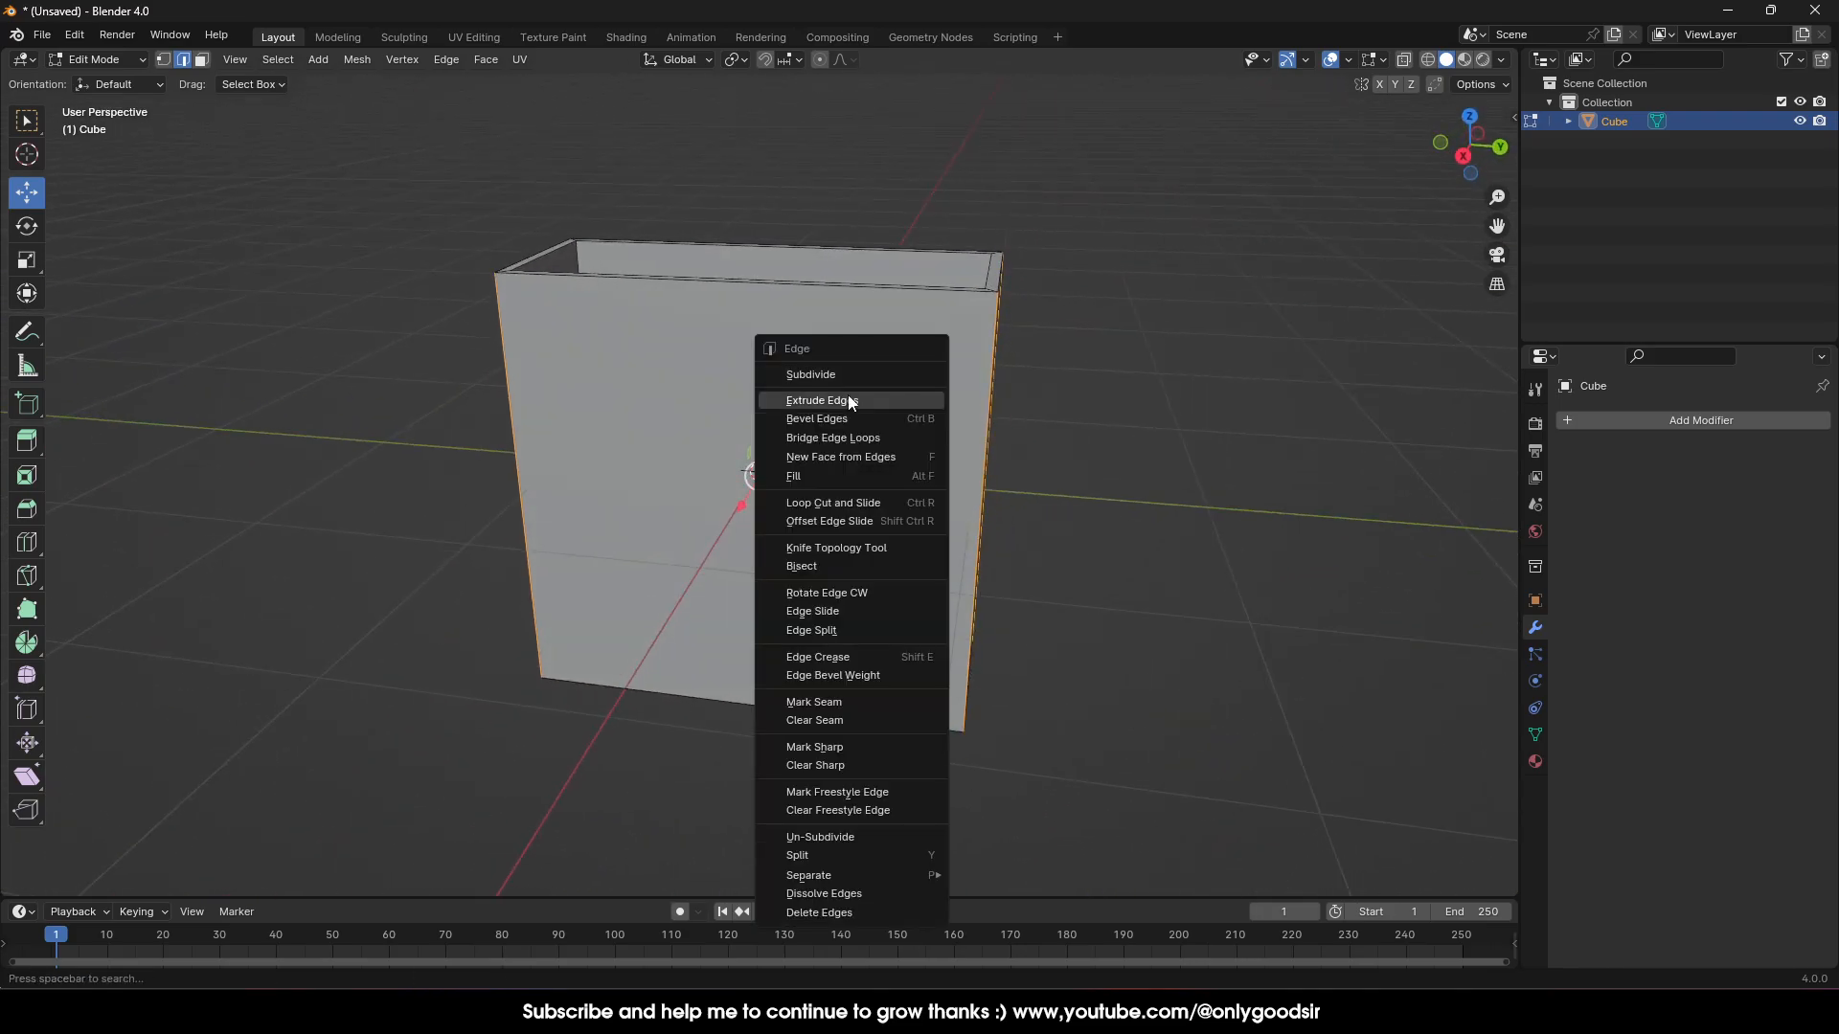
pyautogui.click(837, 420)
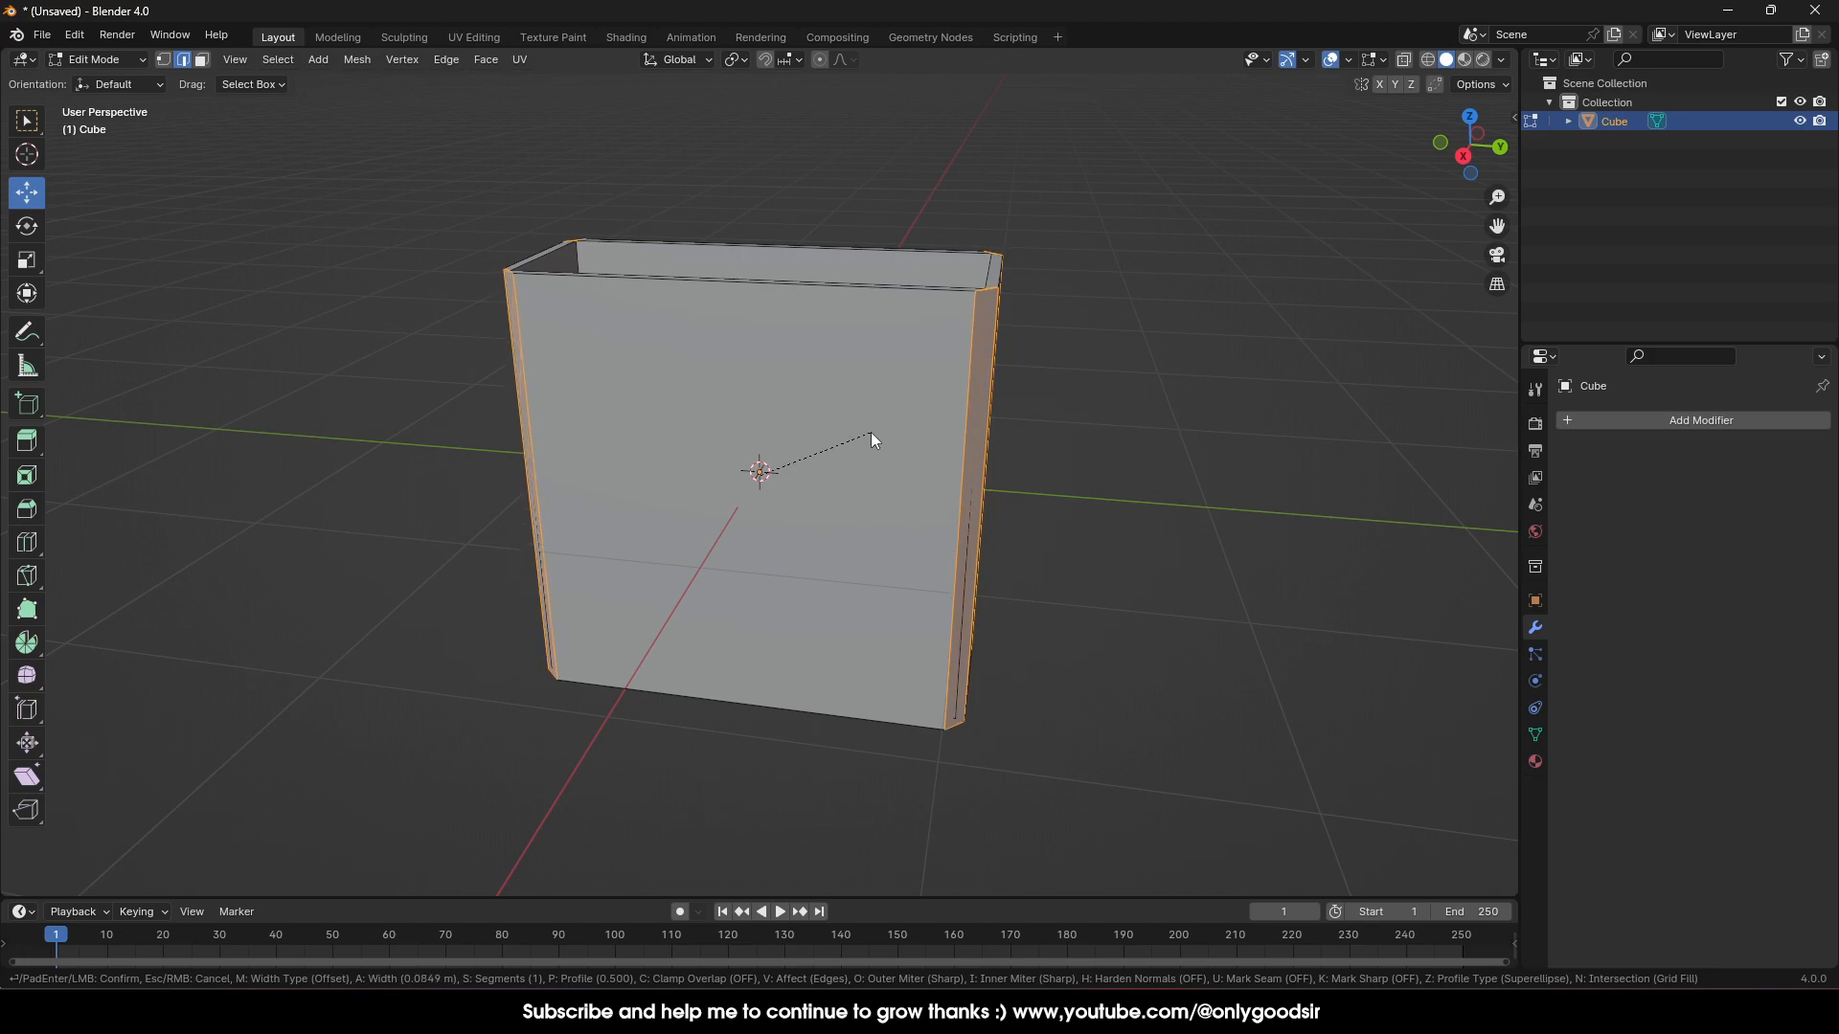
pyautogui.click(860, 436)
# Set the corner bevel's width to 0.0626 m with 4 segments, and return to Object Mode with nothing selected
pyautogui.moveTo(860, 435); pyautogui.dragTo(736, 459, button='middle')
pyautogui.scroll(3, 735, 459)
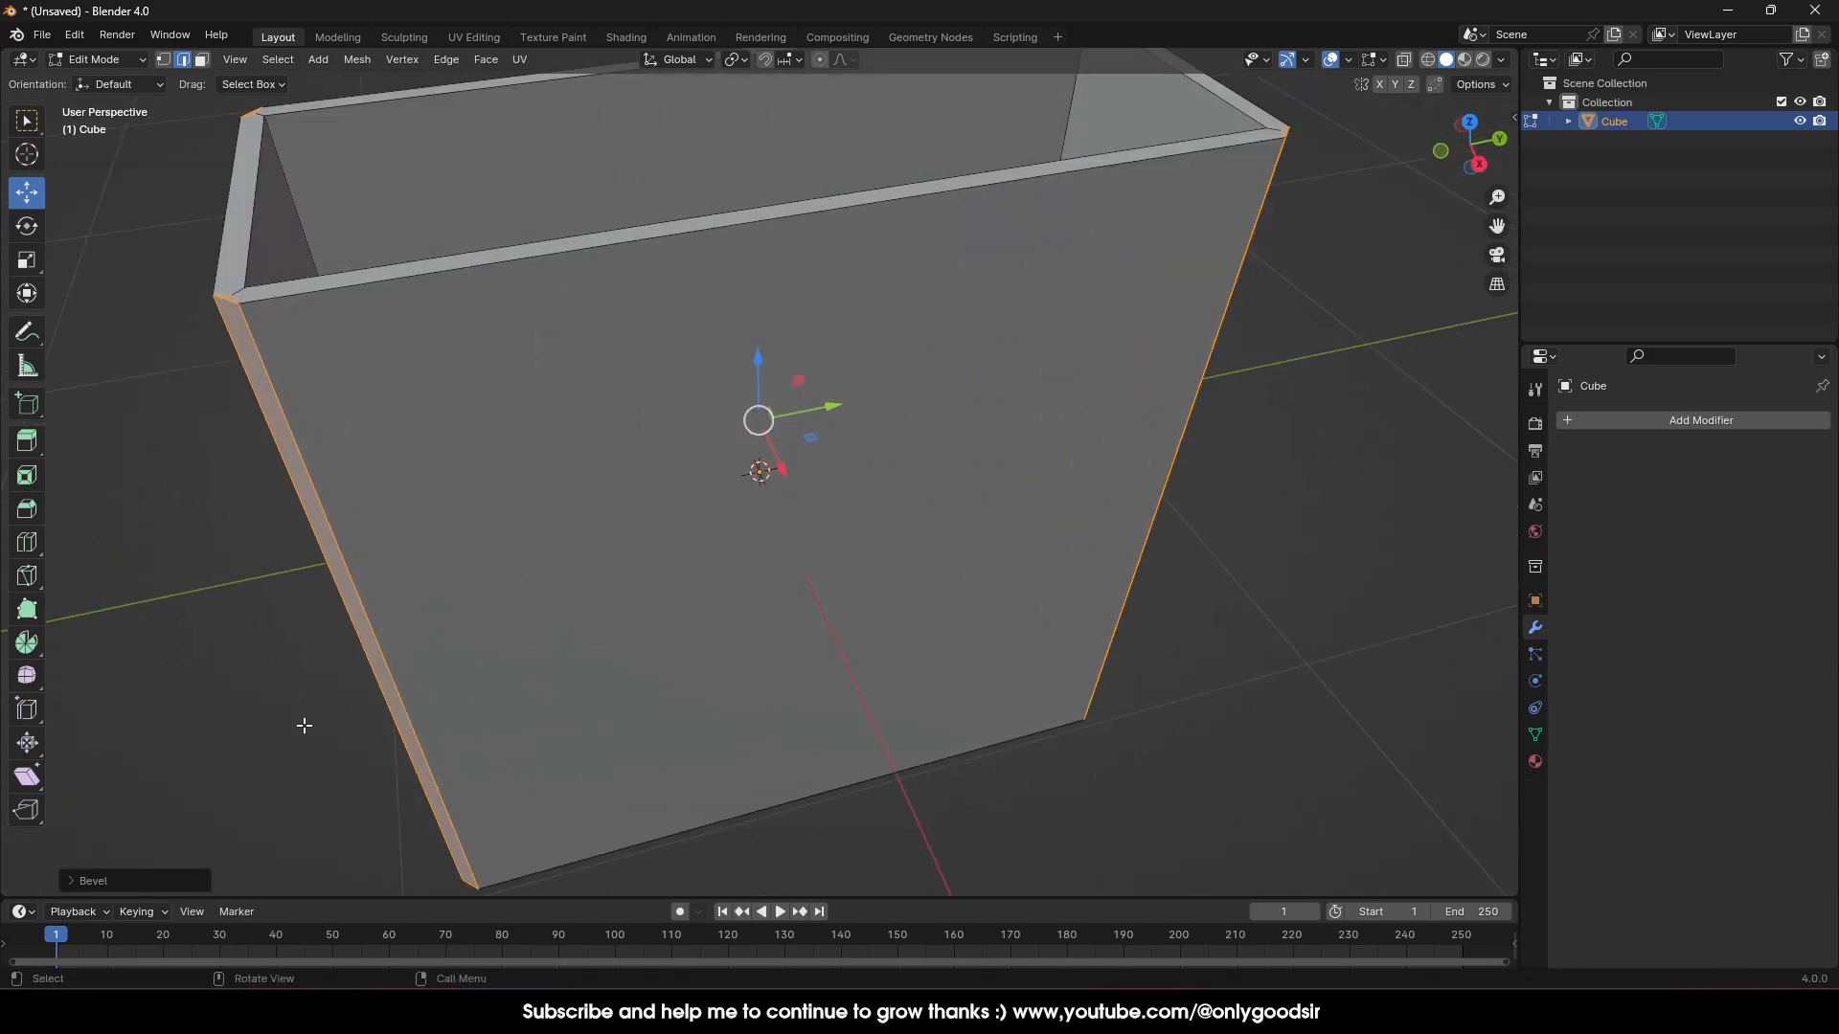
pyautogui.click(76, 879)
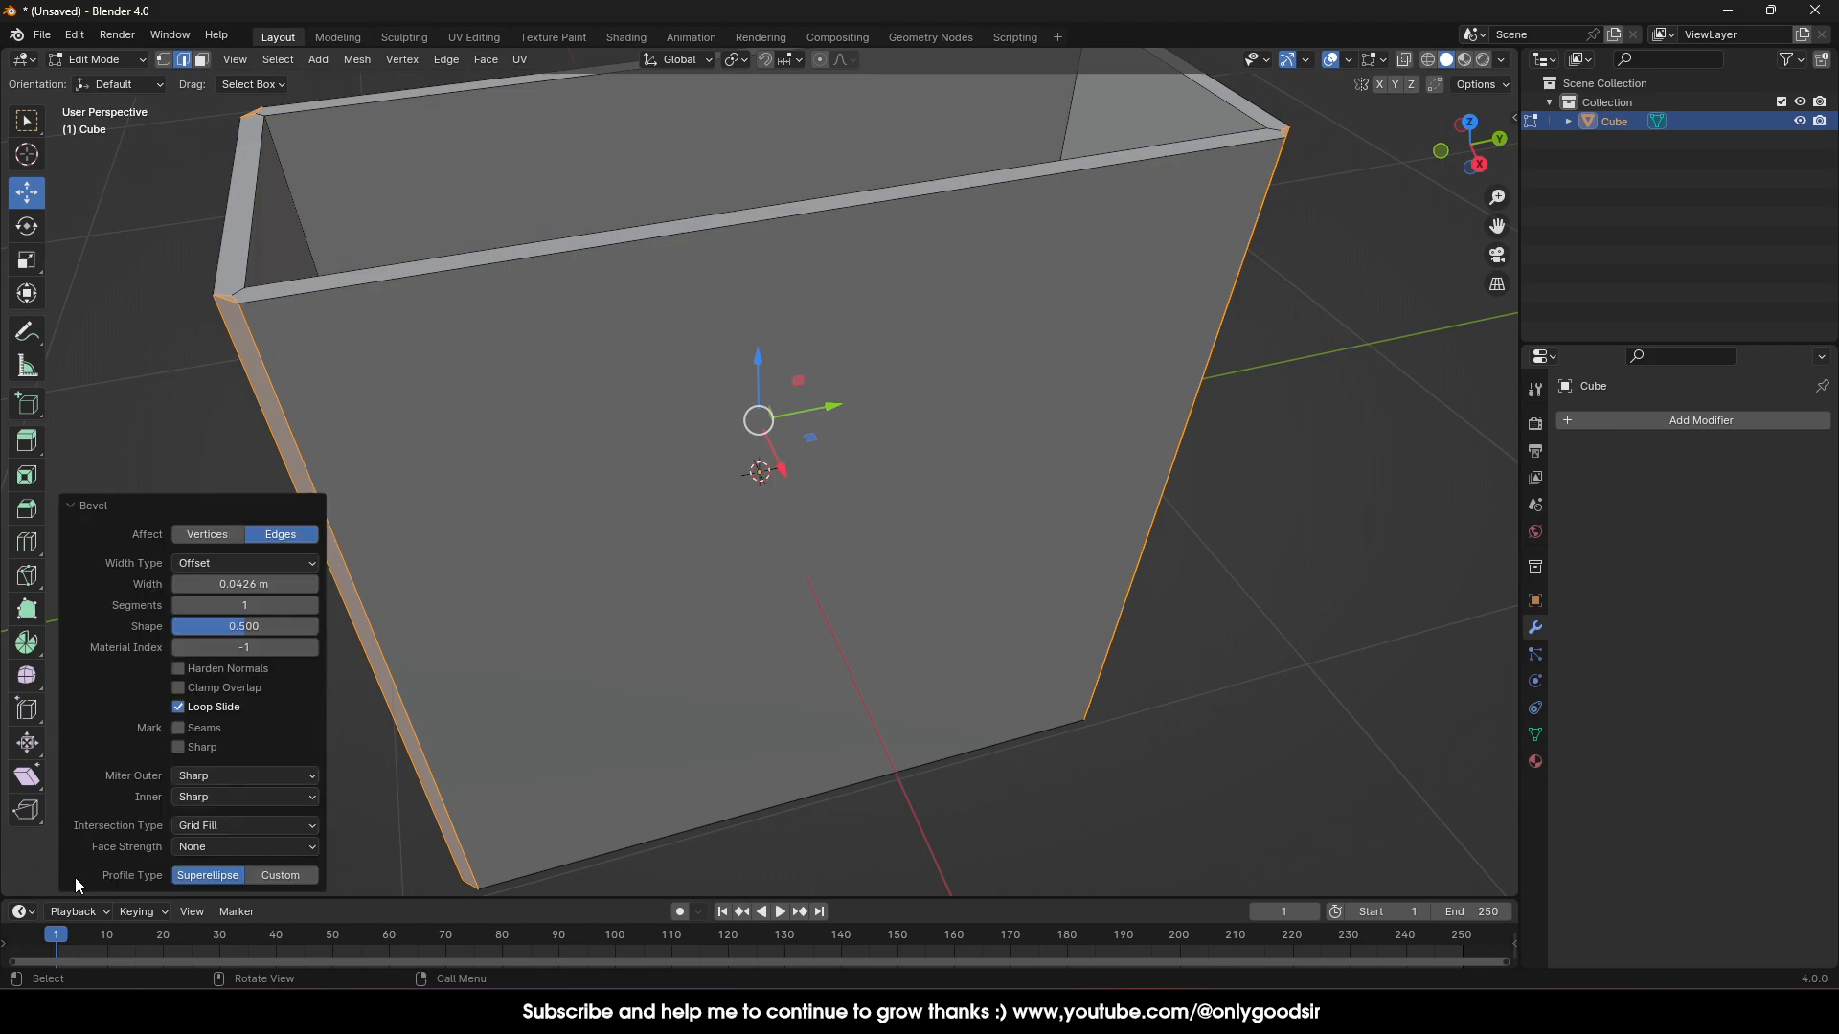
pyautogui.click(311, 606)
pyautogui.click(311, 607)
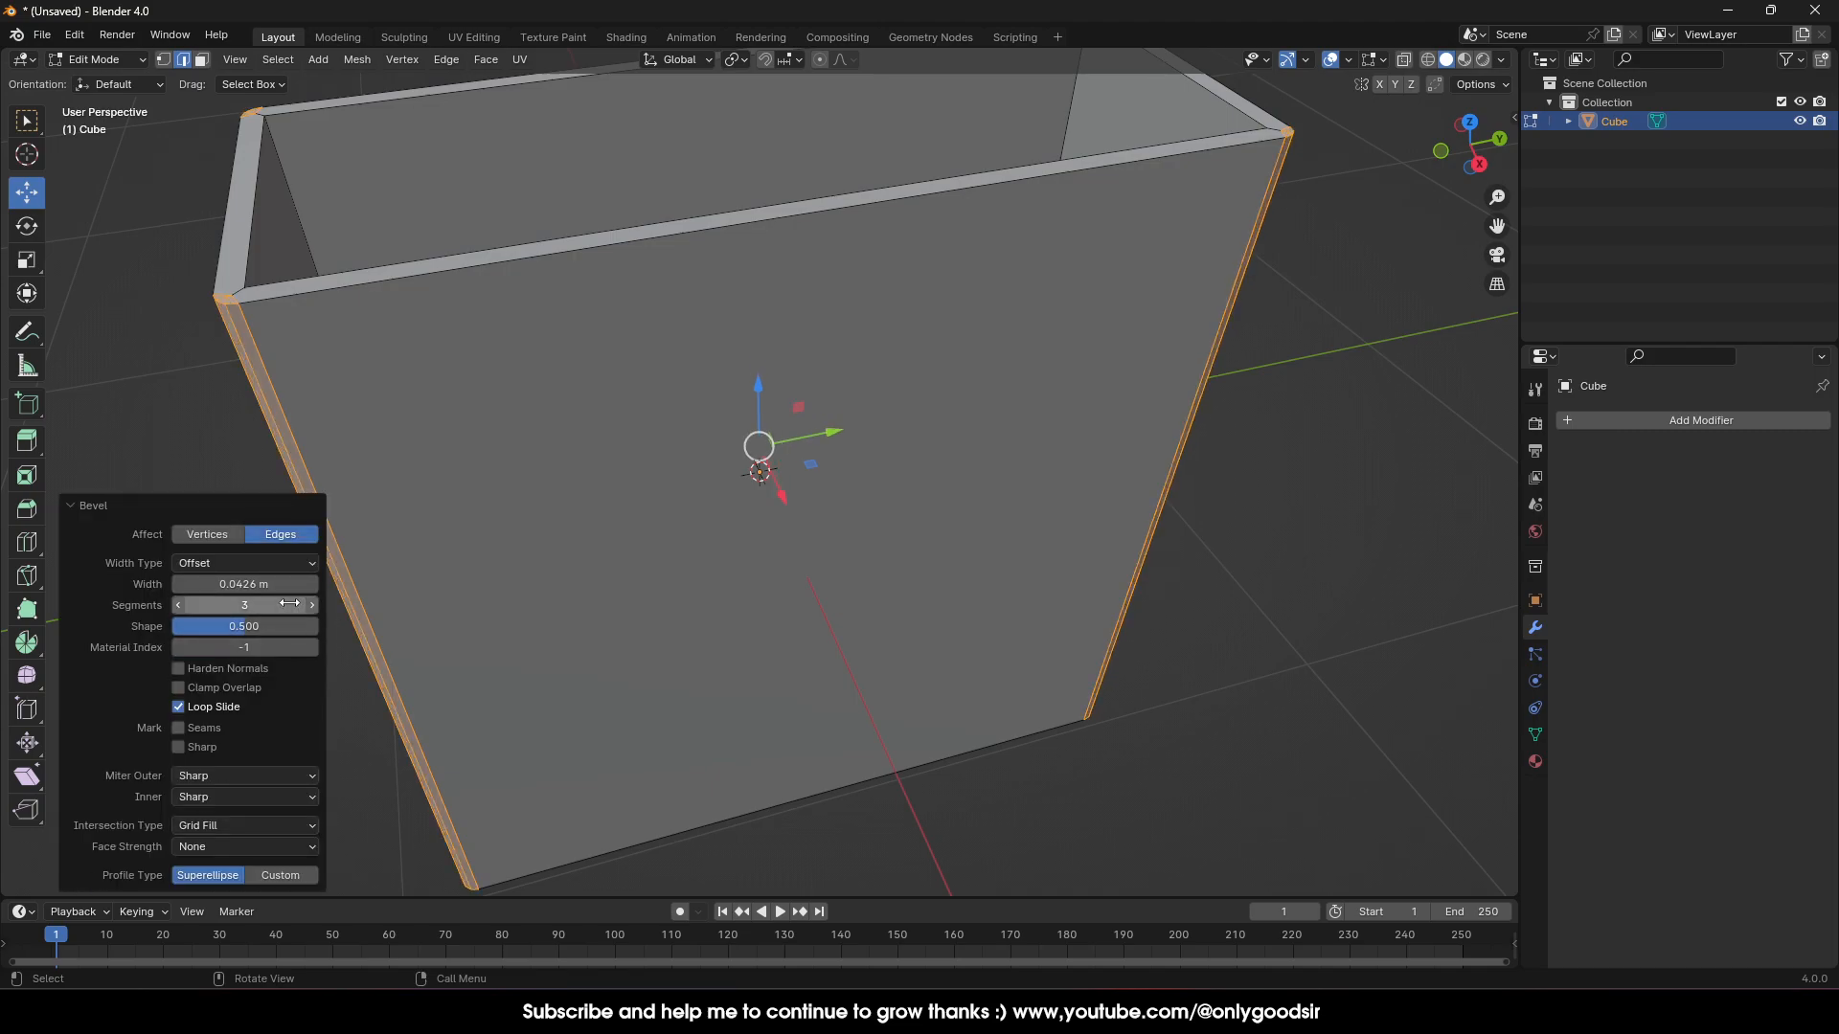
pyautogui.moveTo(239, 584)
pyautogui.mouseDown()
pyautogui.moveTo(277, 584)
pyautogui.moveTo(251, 584)
pyautogui.mouseUp()
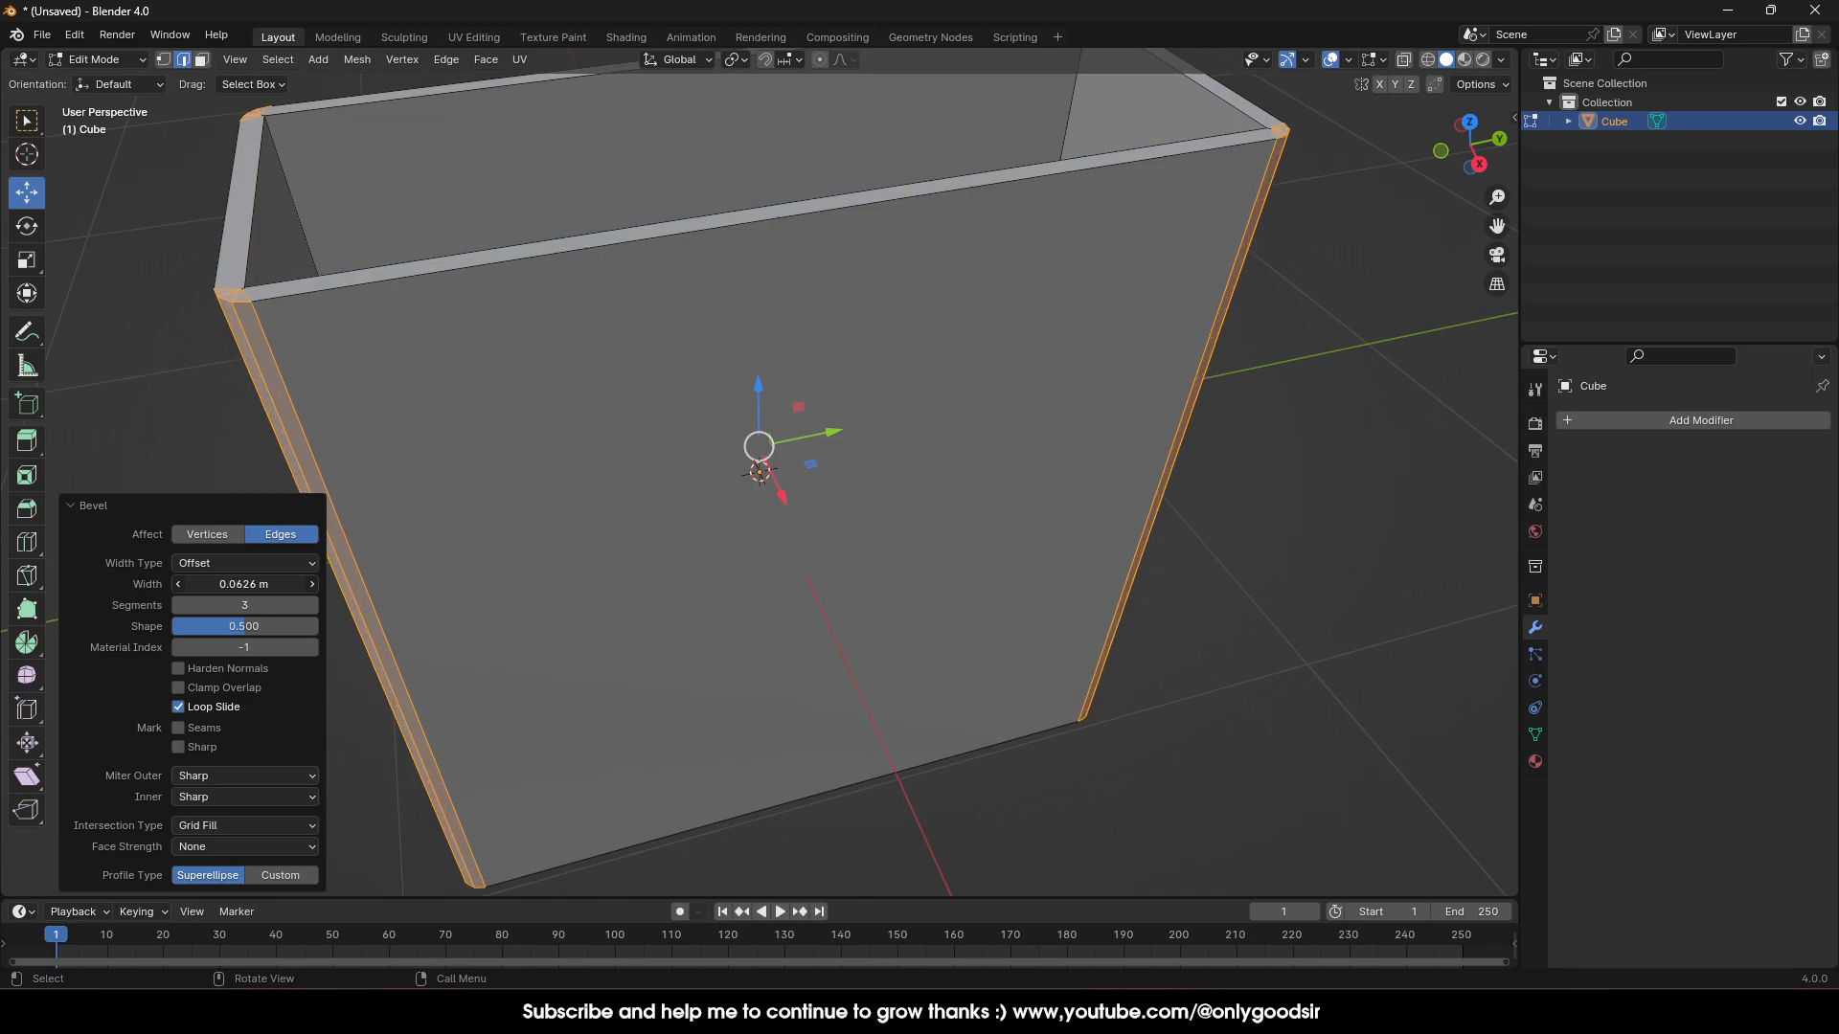
pyautogui.click(312, 606)
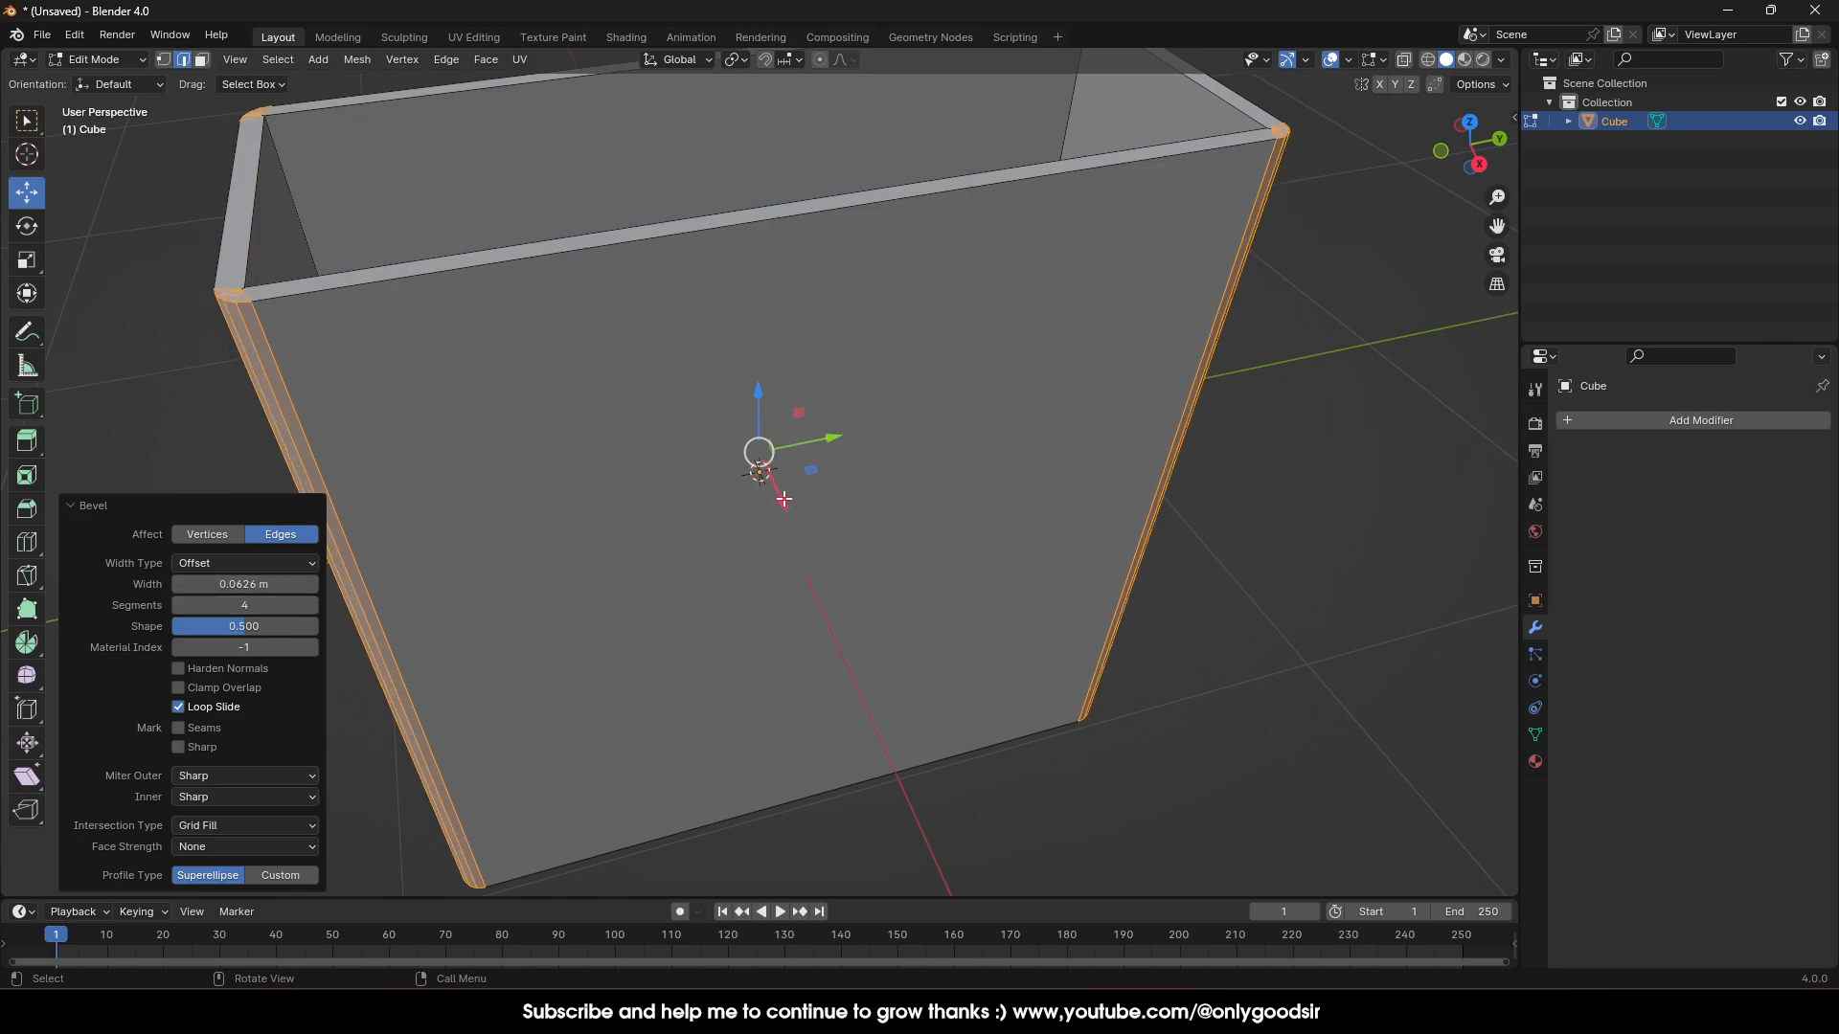
pyautogui.press('Tab')
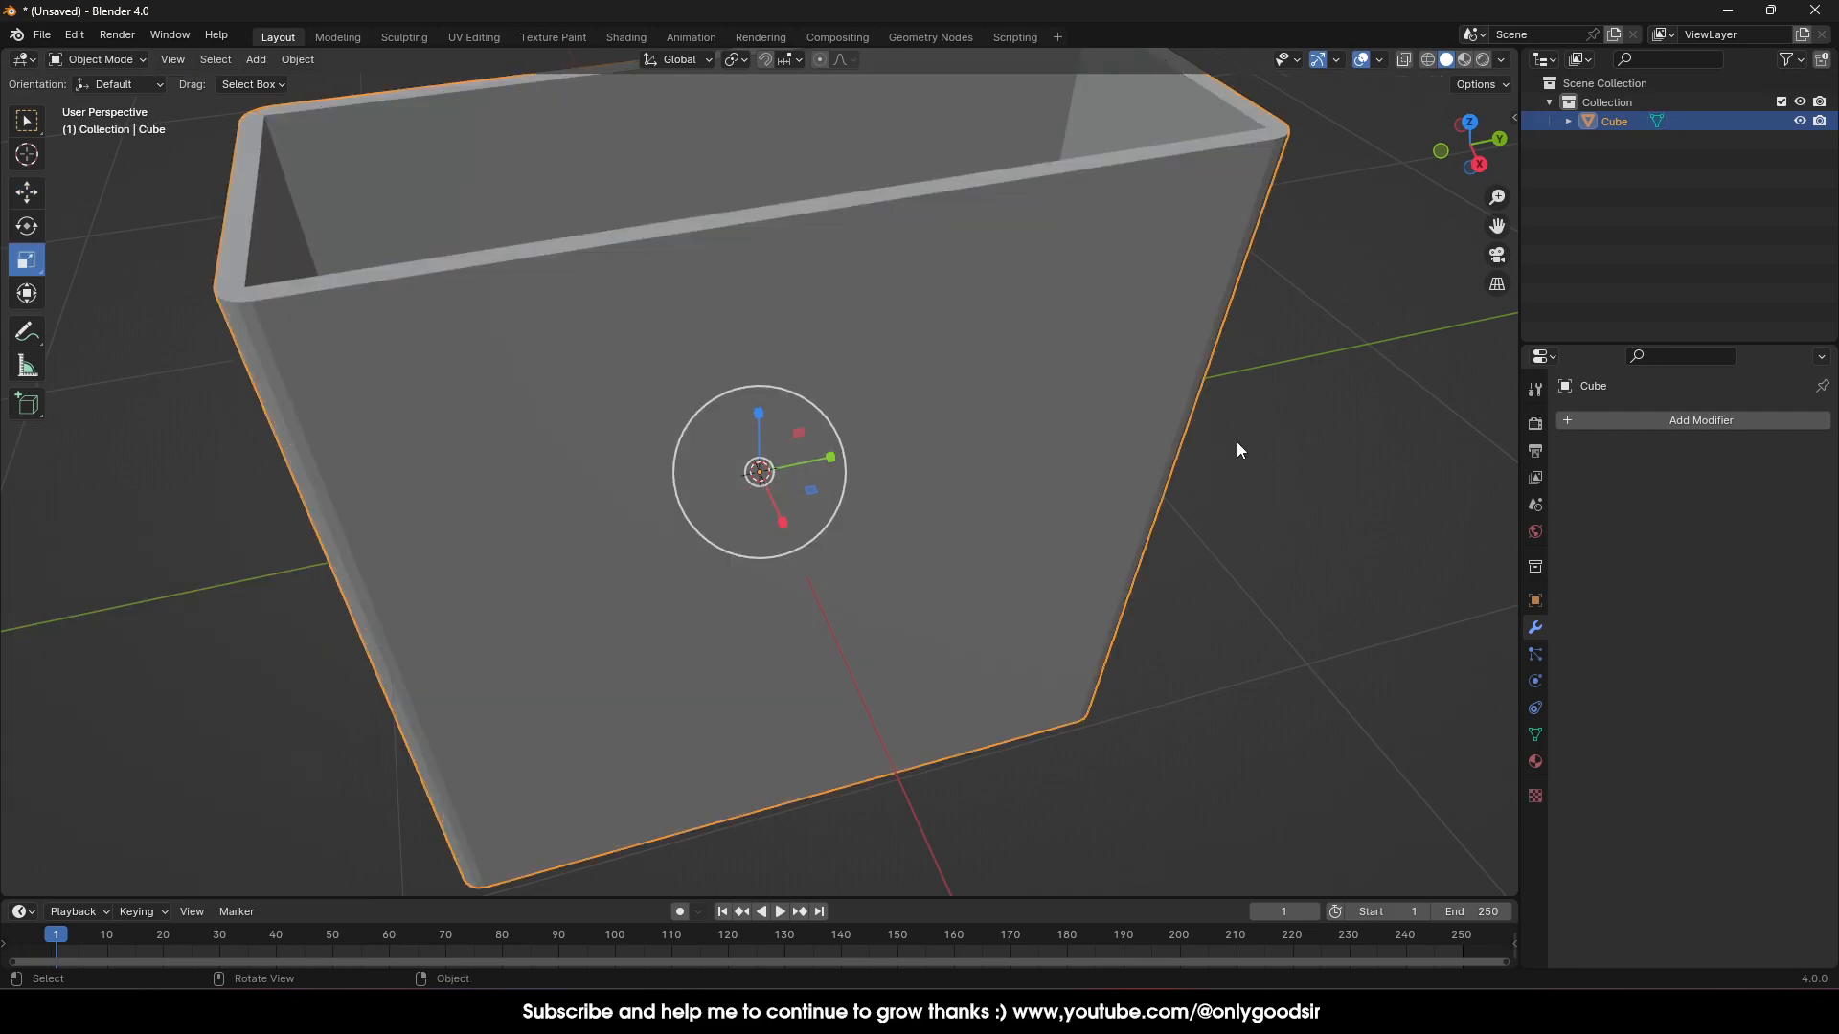
pyautogui.hotkey('alt', 'a')
# Compare the box's shape with the swivel USB stick reference photos in the browser
pyautogui.scroll(-5, 1243, 456)
pyautogui.moveTo(1102, 554); pyautogui.dragTo(923, 497, button='middle')
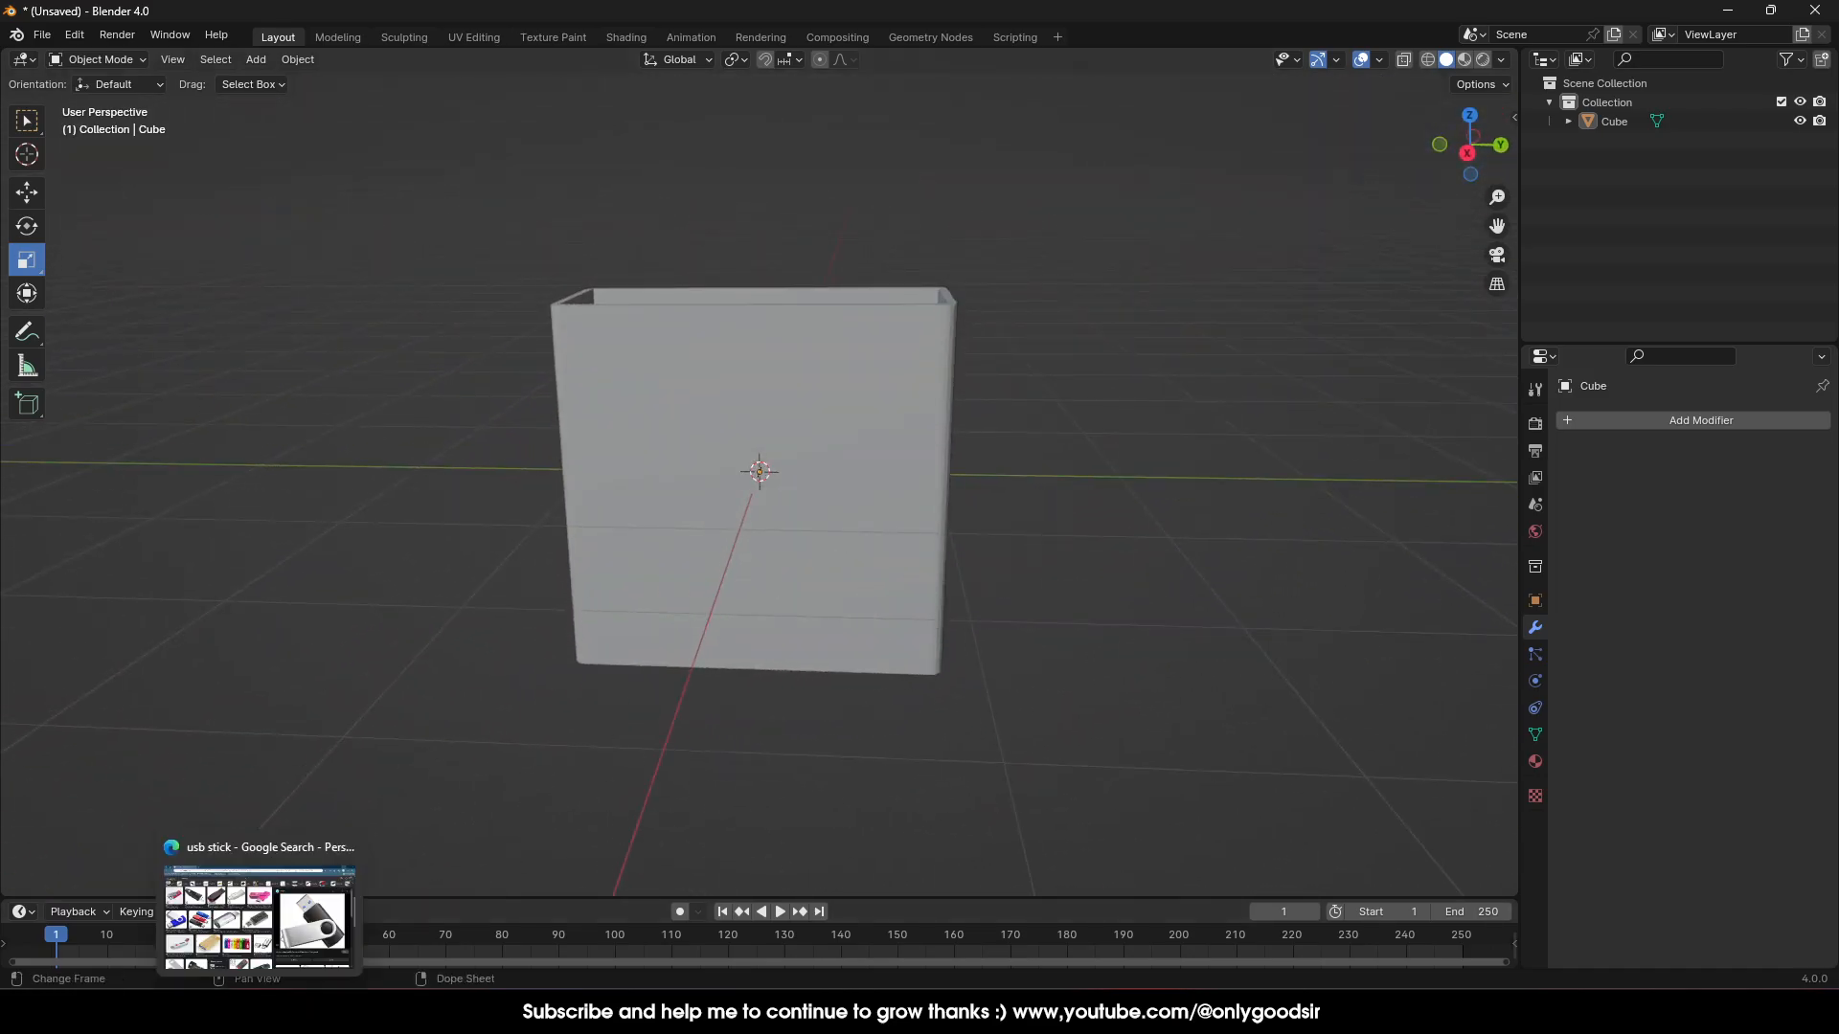
pyautogui.click(923, 1012)
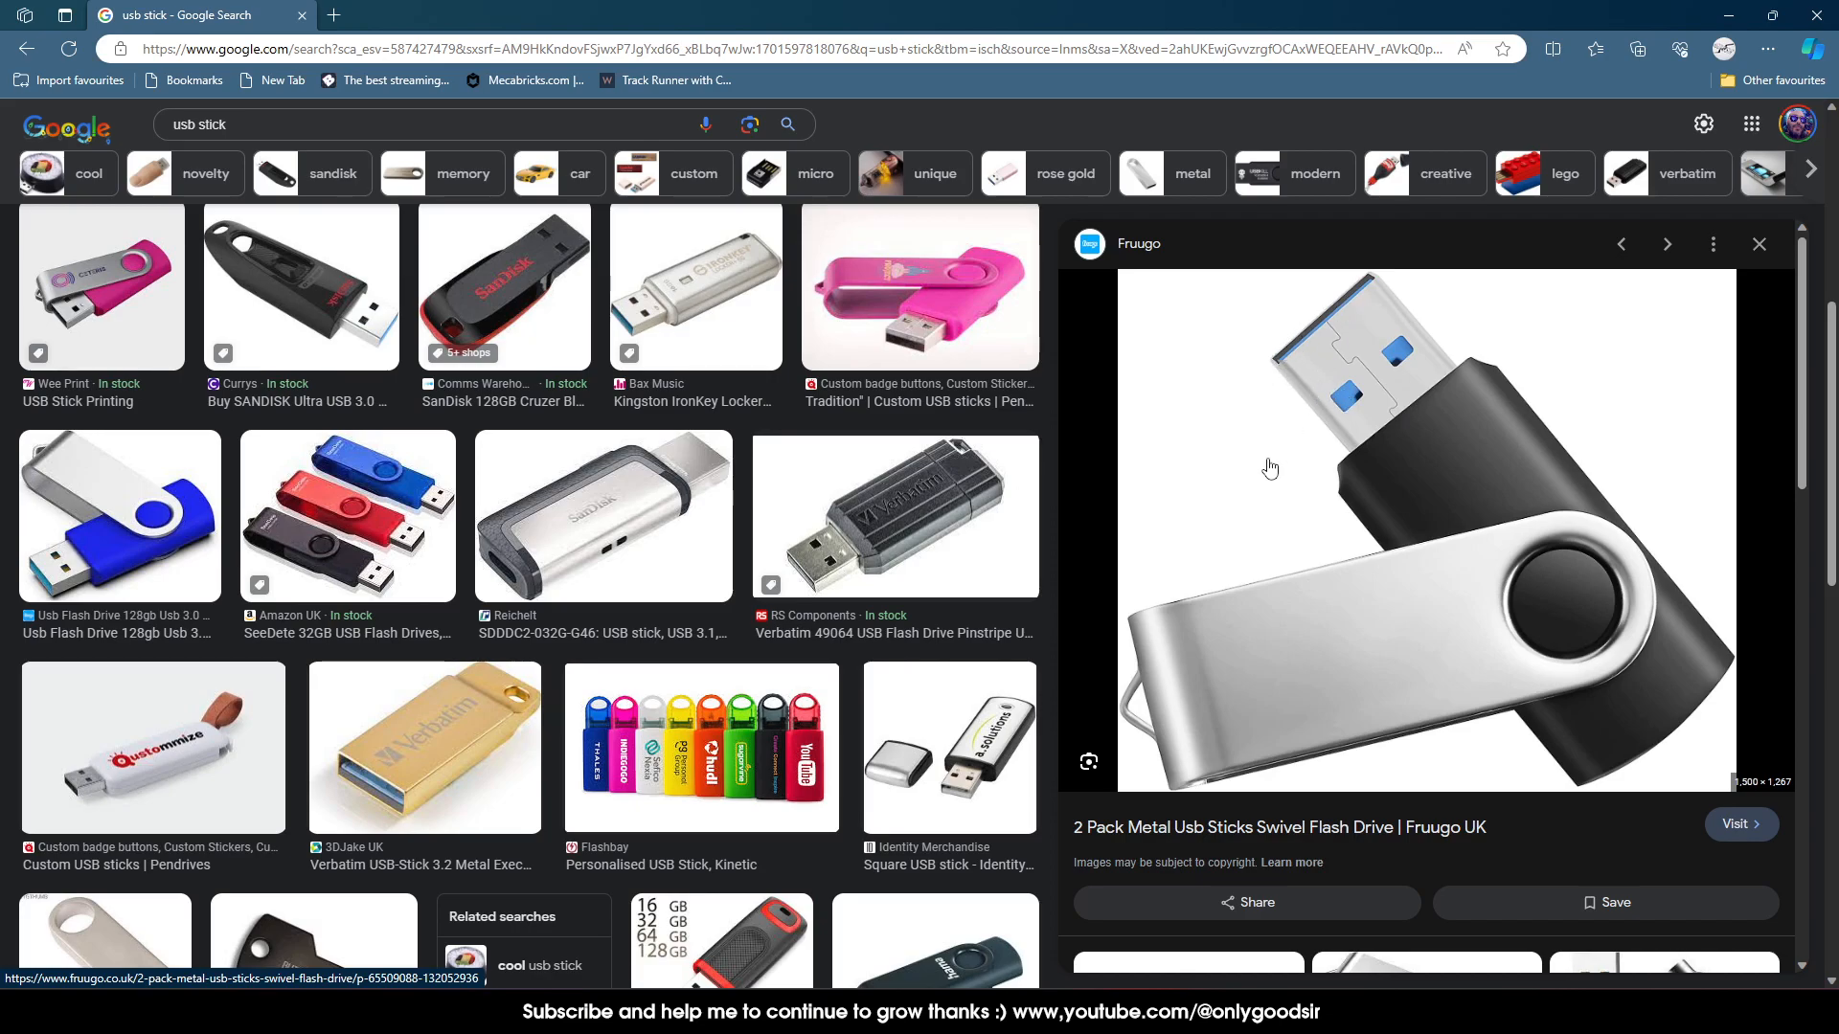
pyautogui.scroll(-3, 1215, 640)
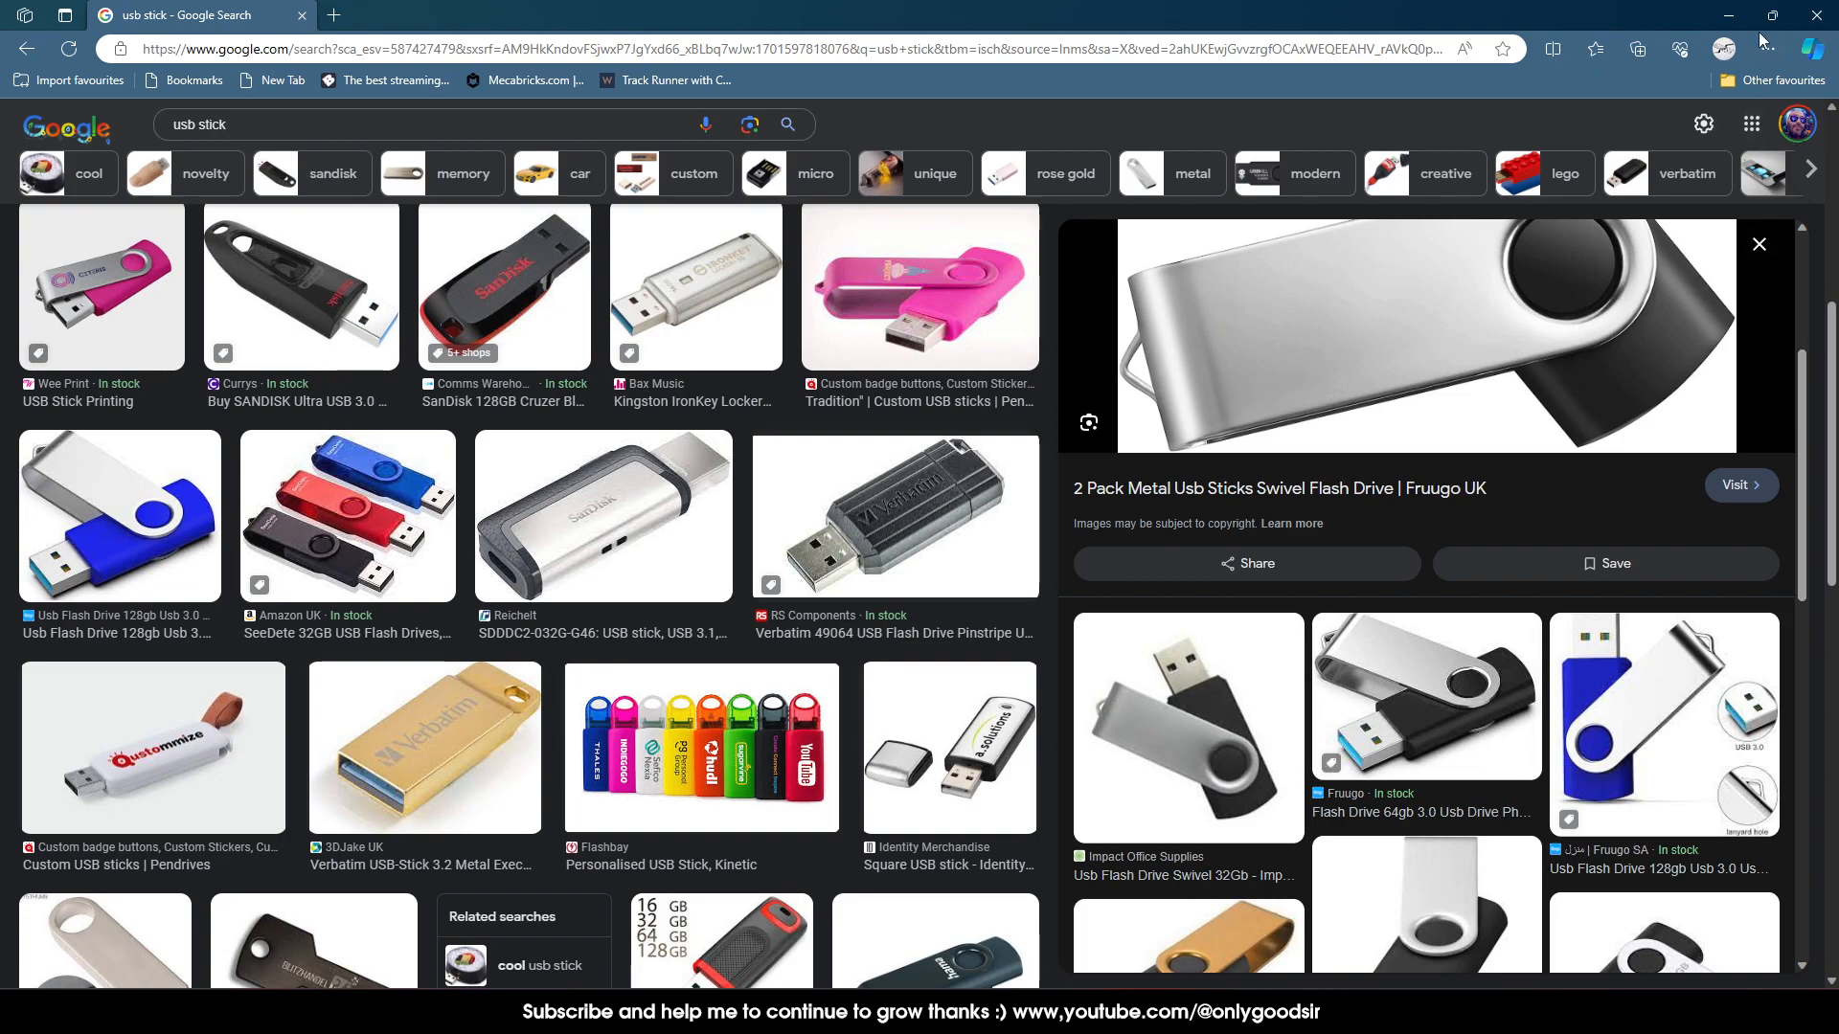
pyautogui.click(1743, 21)
pyautogui.moveTo(756, 341); pyautogui.dragTo(883, 427, button='middle')
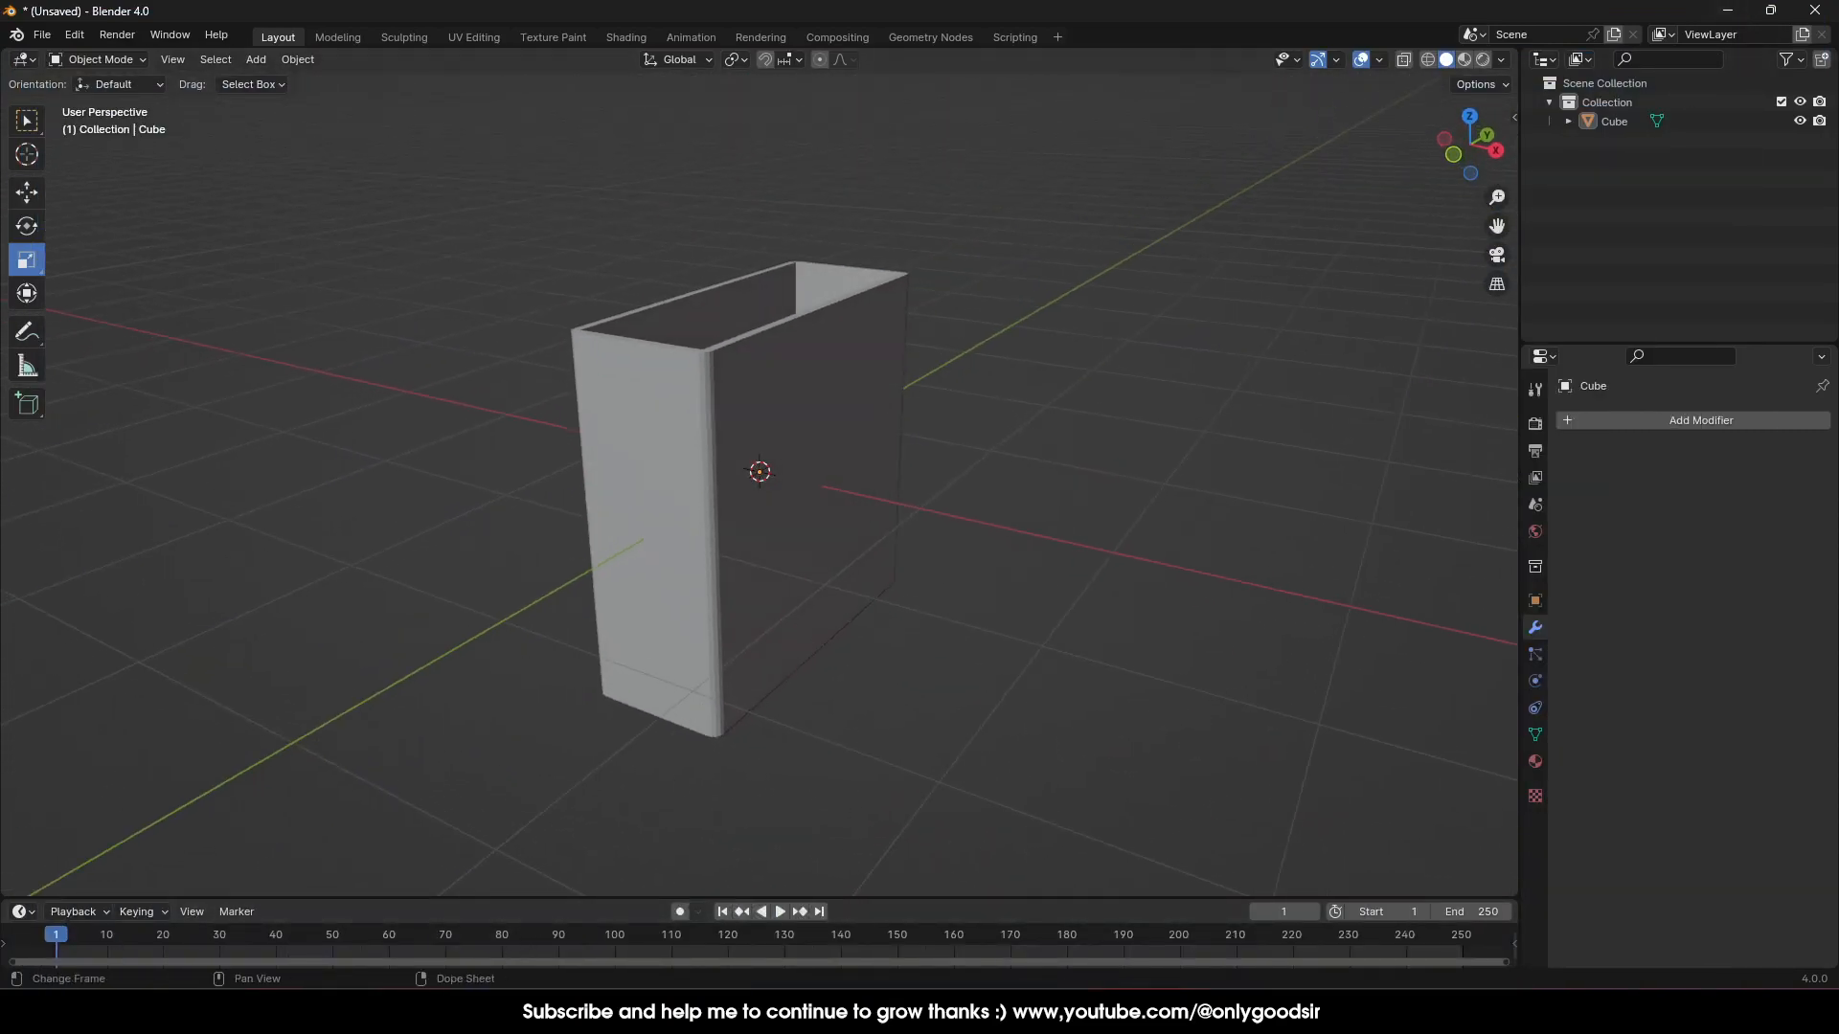
pyautogui.click(429, 1011)
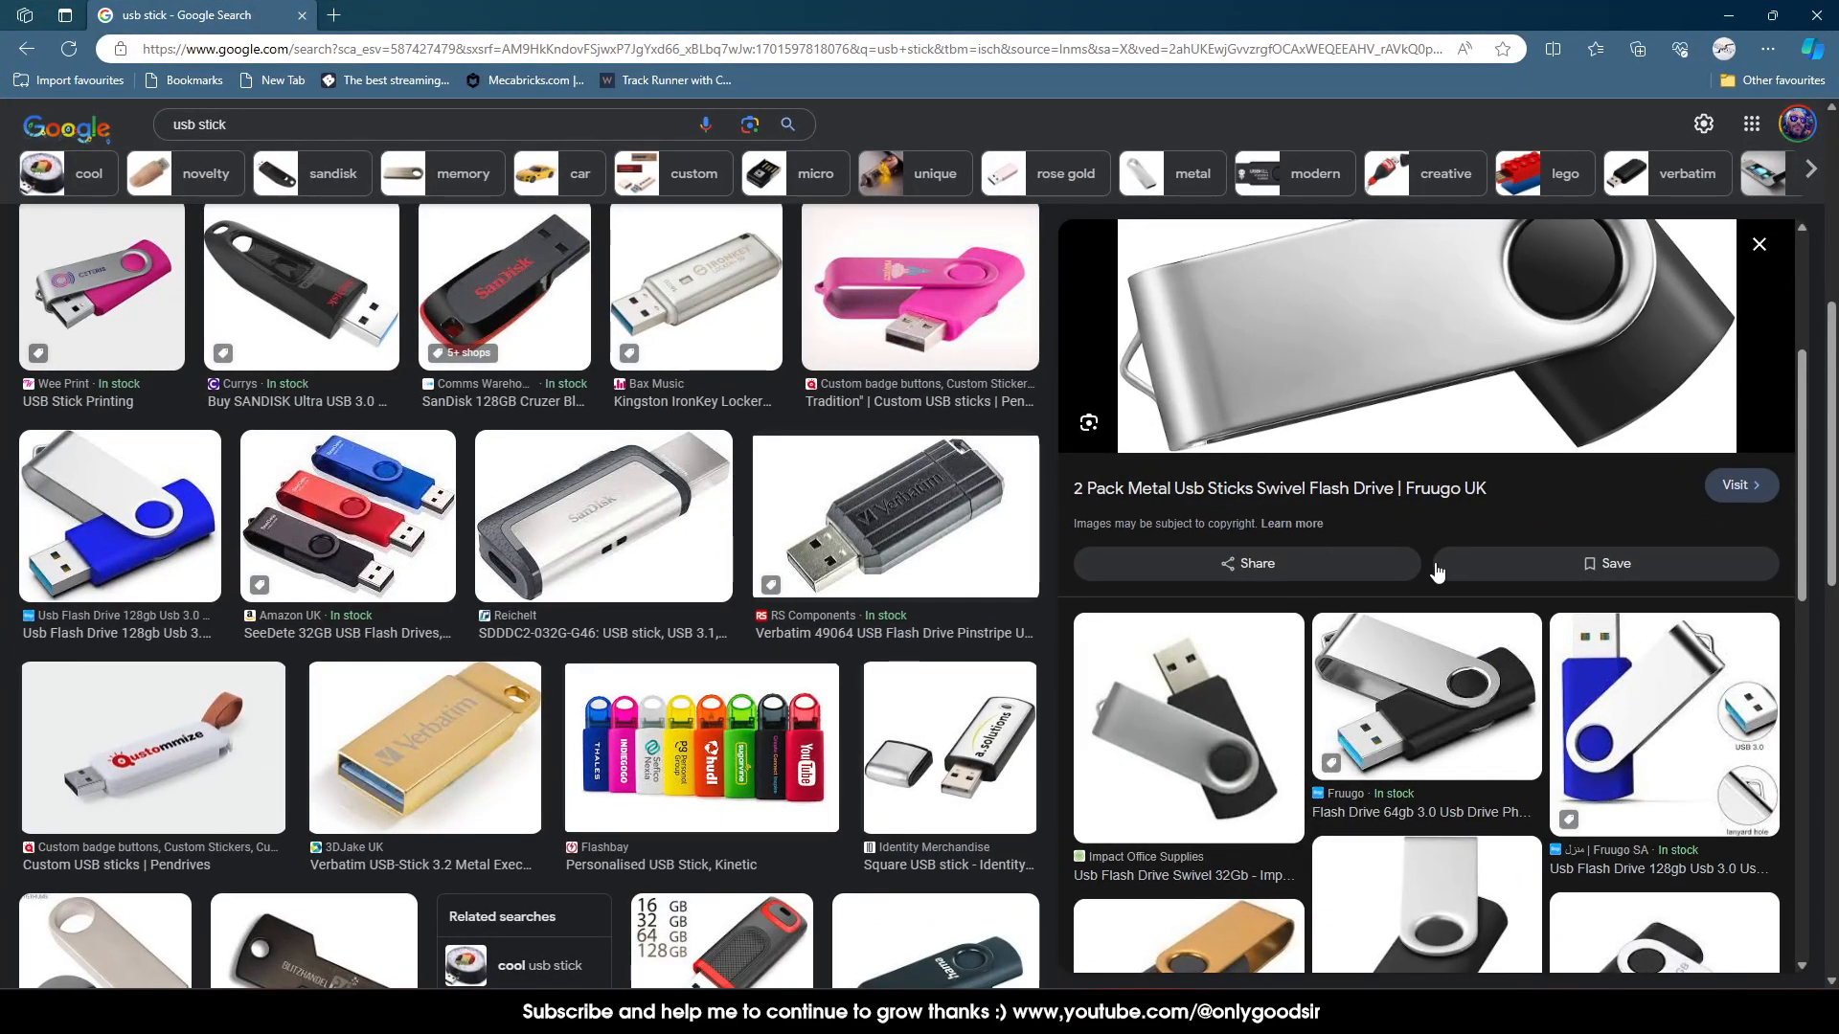
# Return from the reference photo to Blender, add a mesh cube and scale it uniformly to about 0.2
pyautogui.scroll(3, 1439, 572)
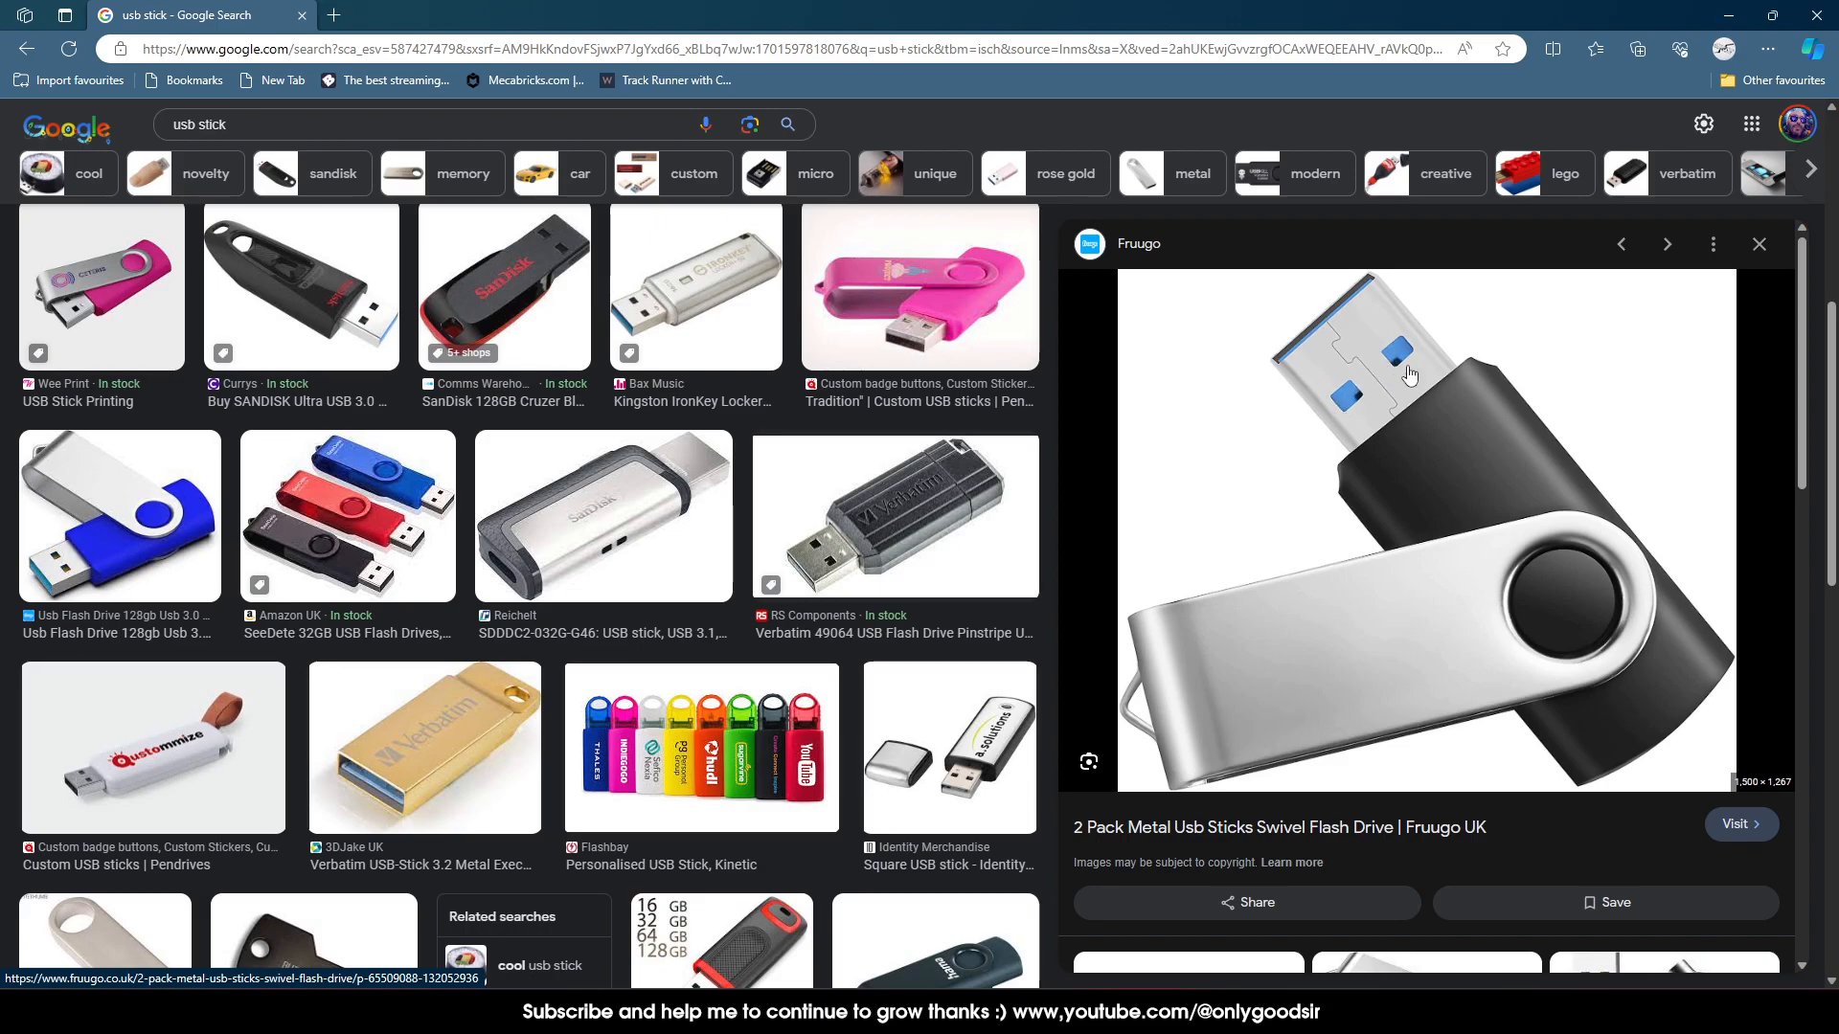
pyautogui.click(1728, 15)
pyautogui.moveTo(829, 424); pyautogui.dragTo(803, 381, button='middle')
pyautogui.moveTo(748, 305); pyautogui.dragTo(779, 414, button='middle')
pyautogui.click(255, 59)
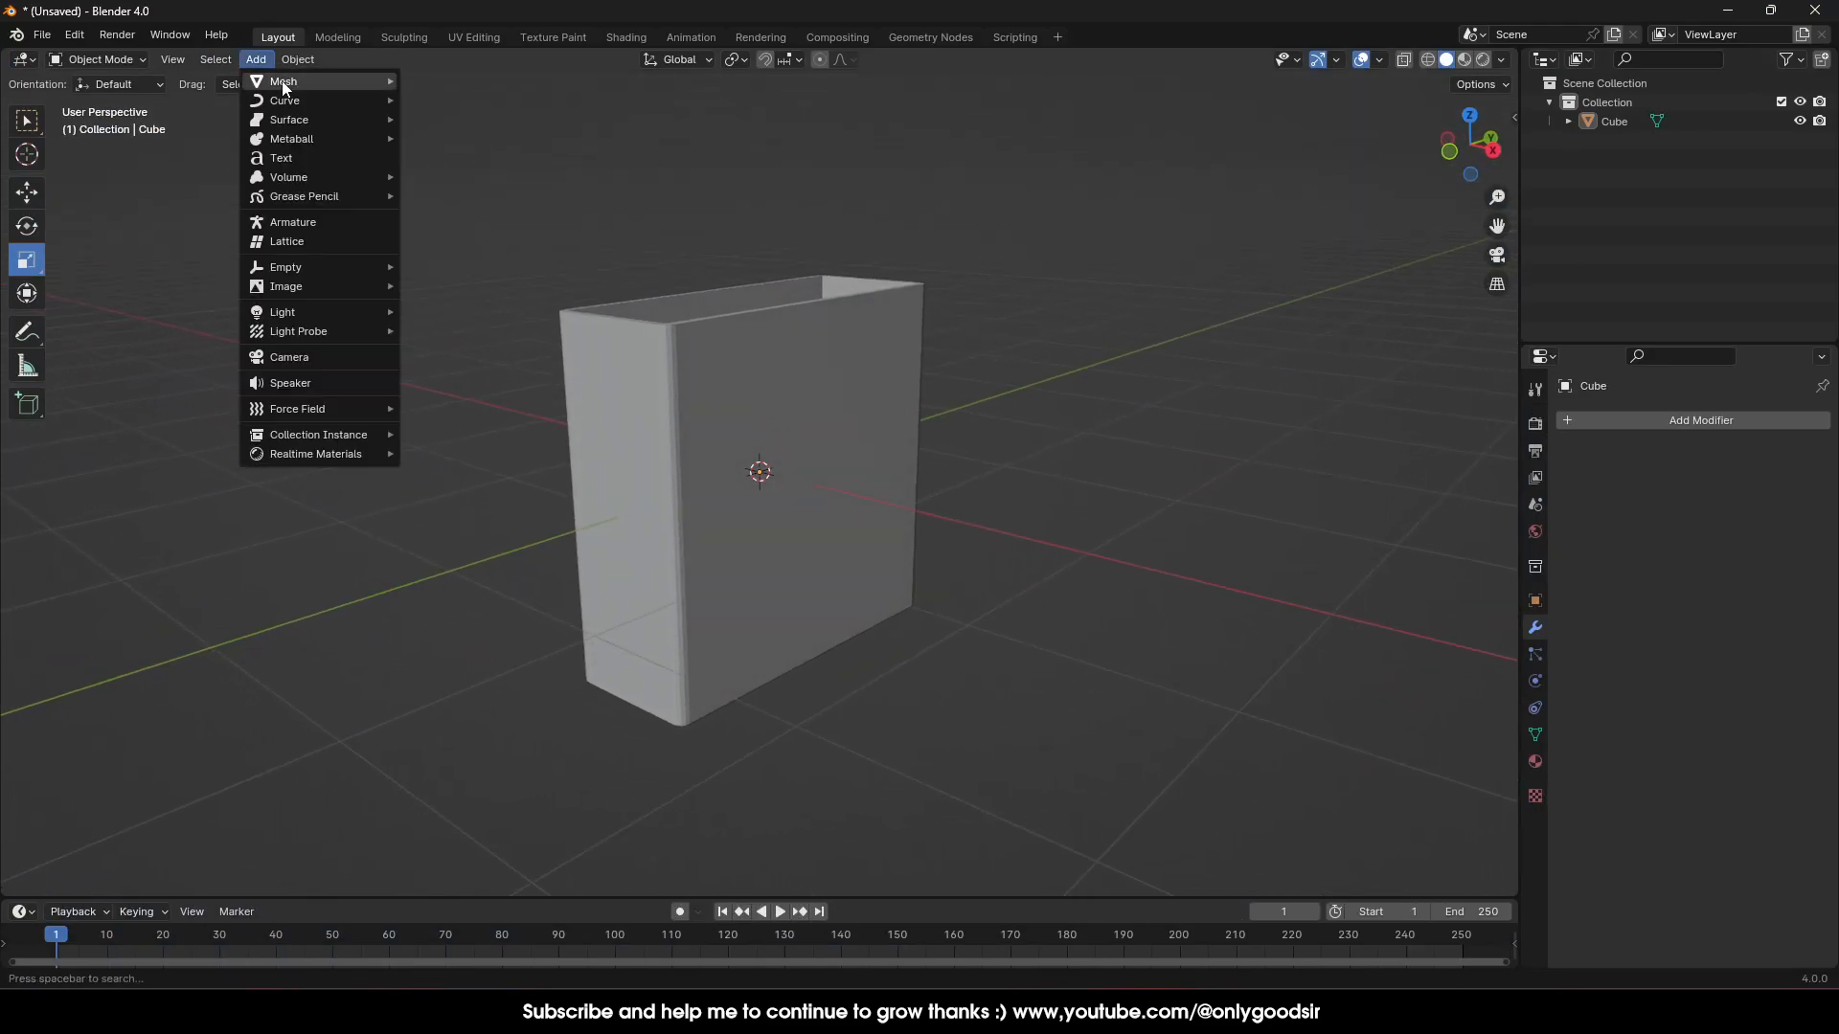
pyautogui.moveTo(308, 82)
pyautogui.click(450, 104)
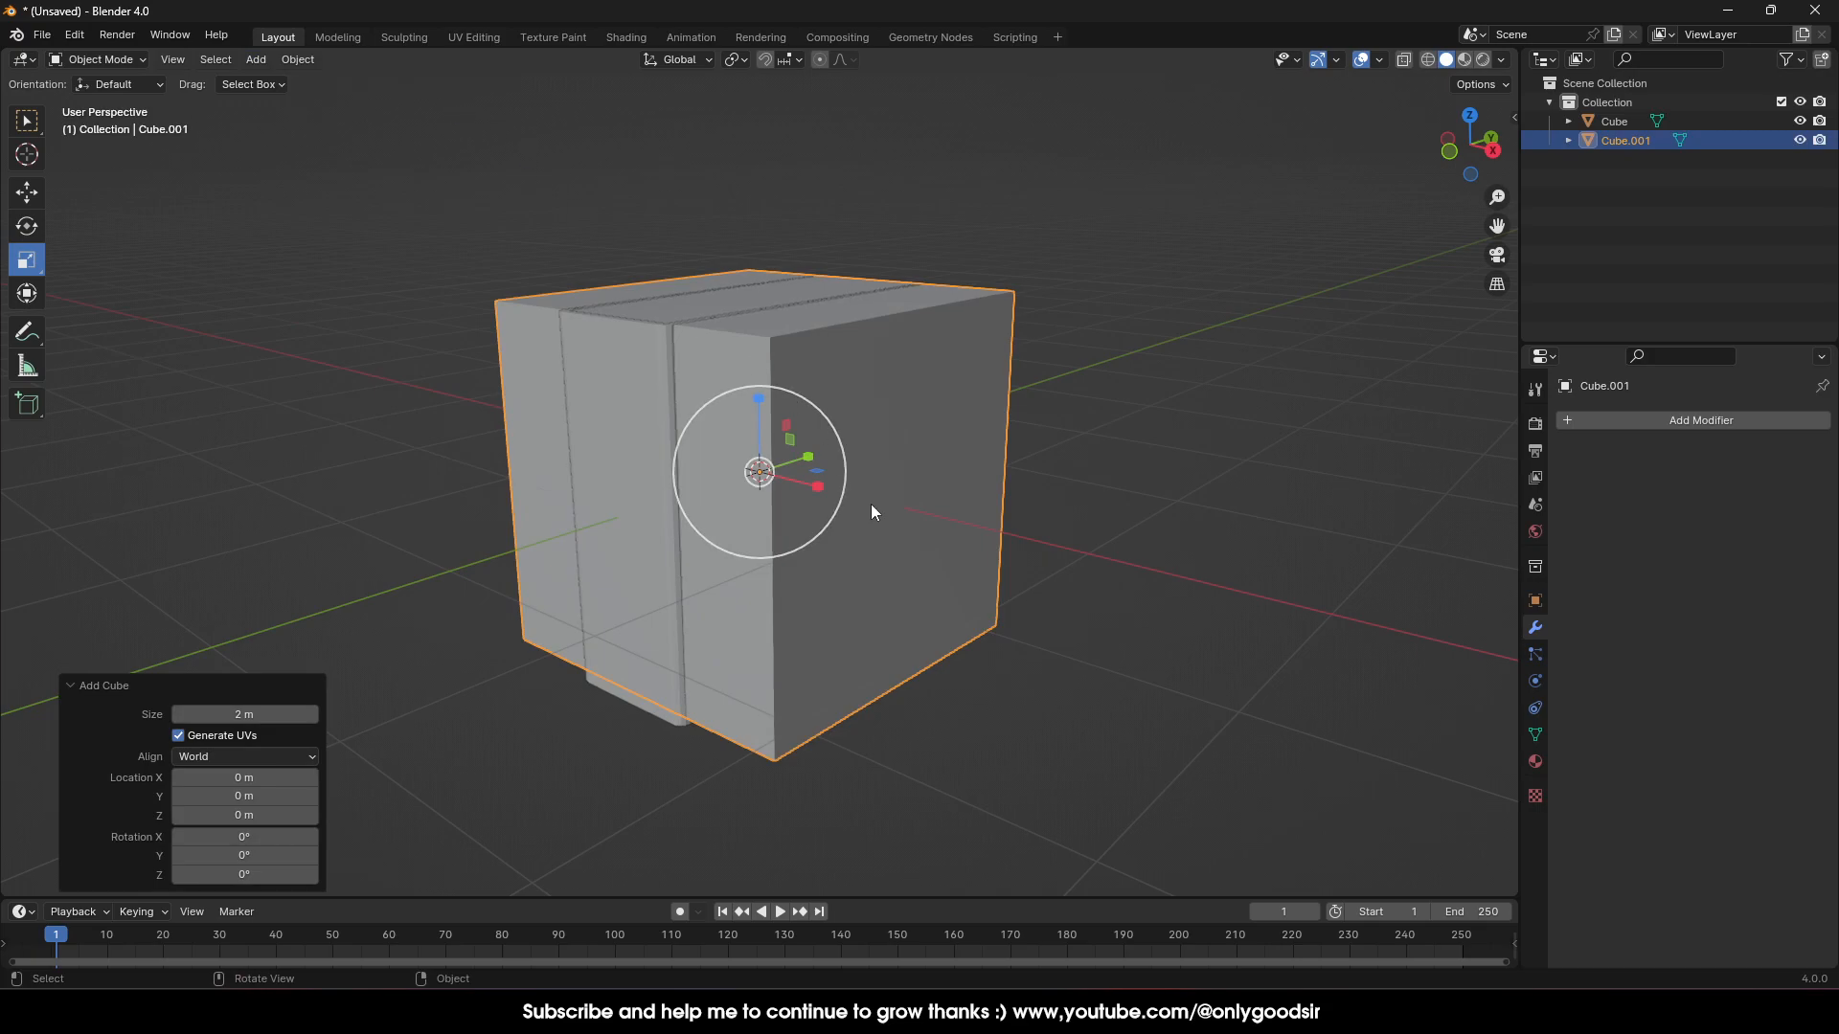
pyautogui.press('s')
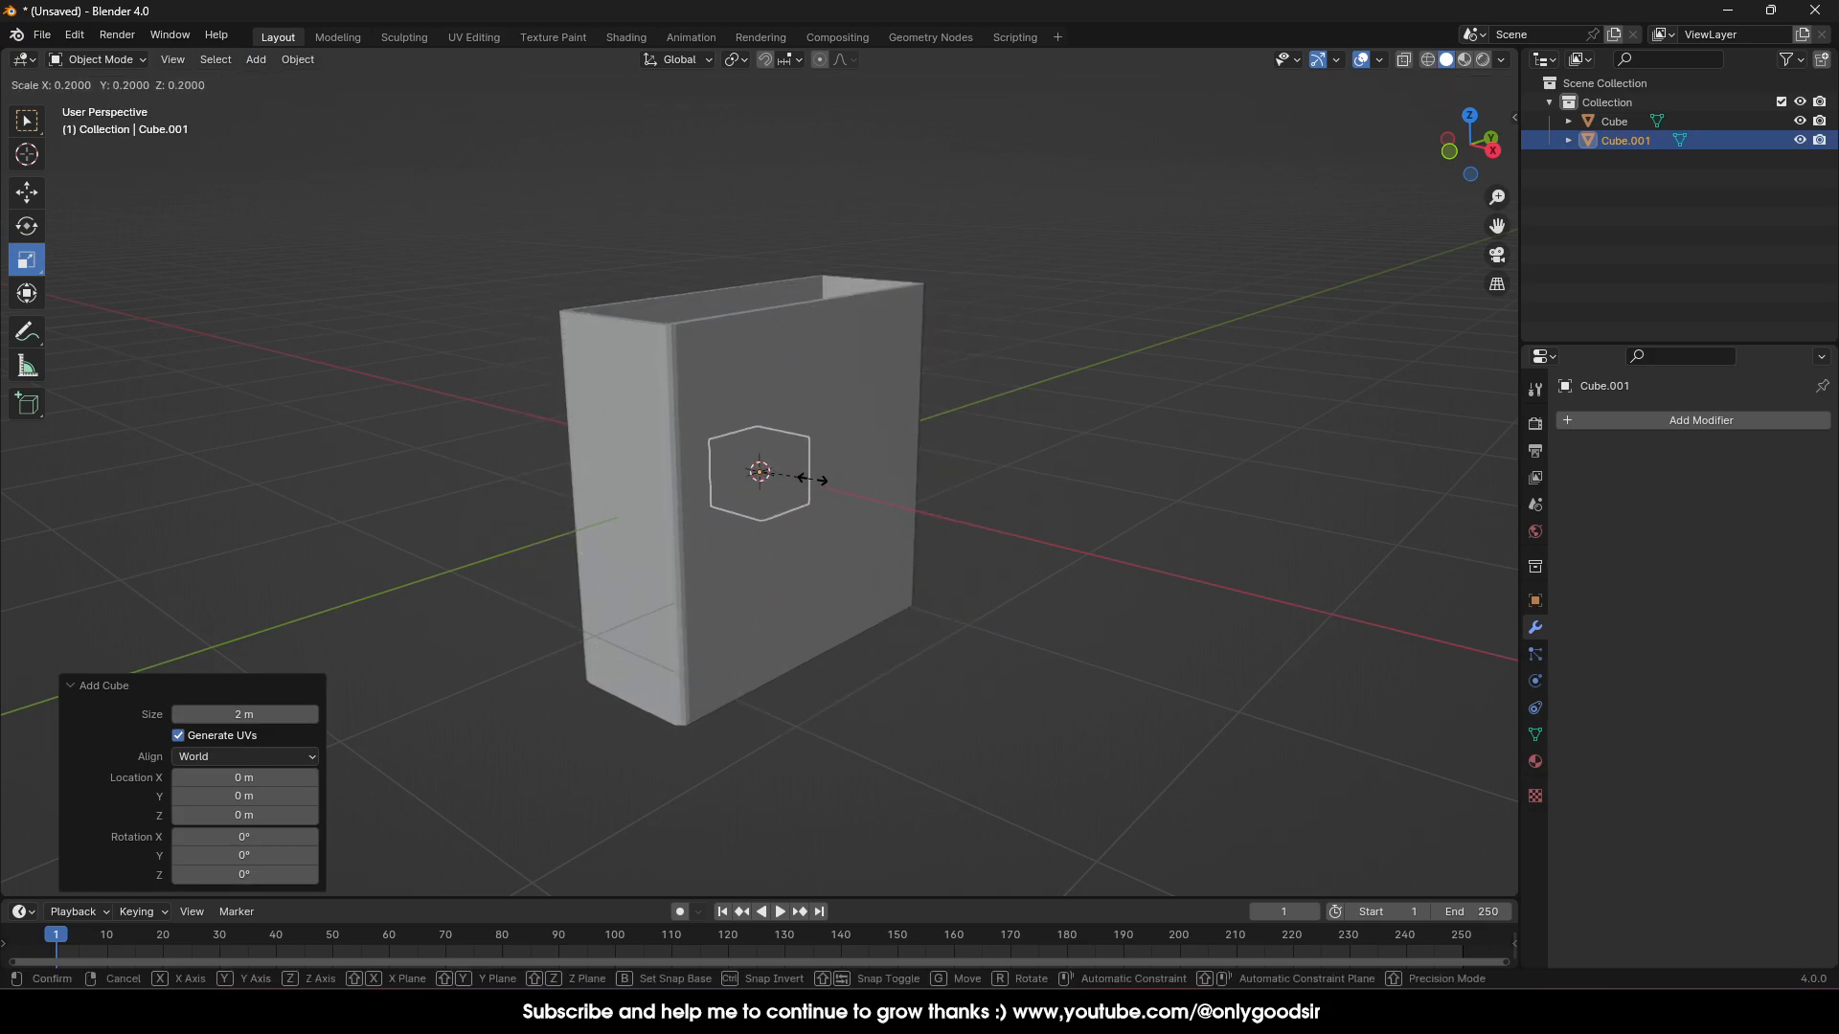
pyautogui.click(820, 486)
# Move the small cube about 0.527 m along X so it sticks out through the box's wide wall
pyautogui.click(27, 193)
pyautogui.moveTo(828, 486); pyautogui.dragTo(876, 510)
pyautogui.hotkey('ctrl', 'z')
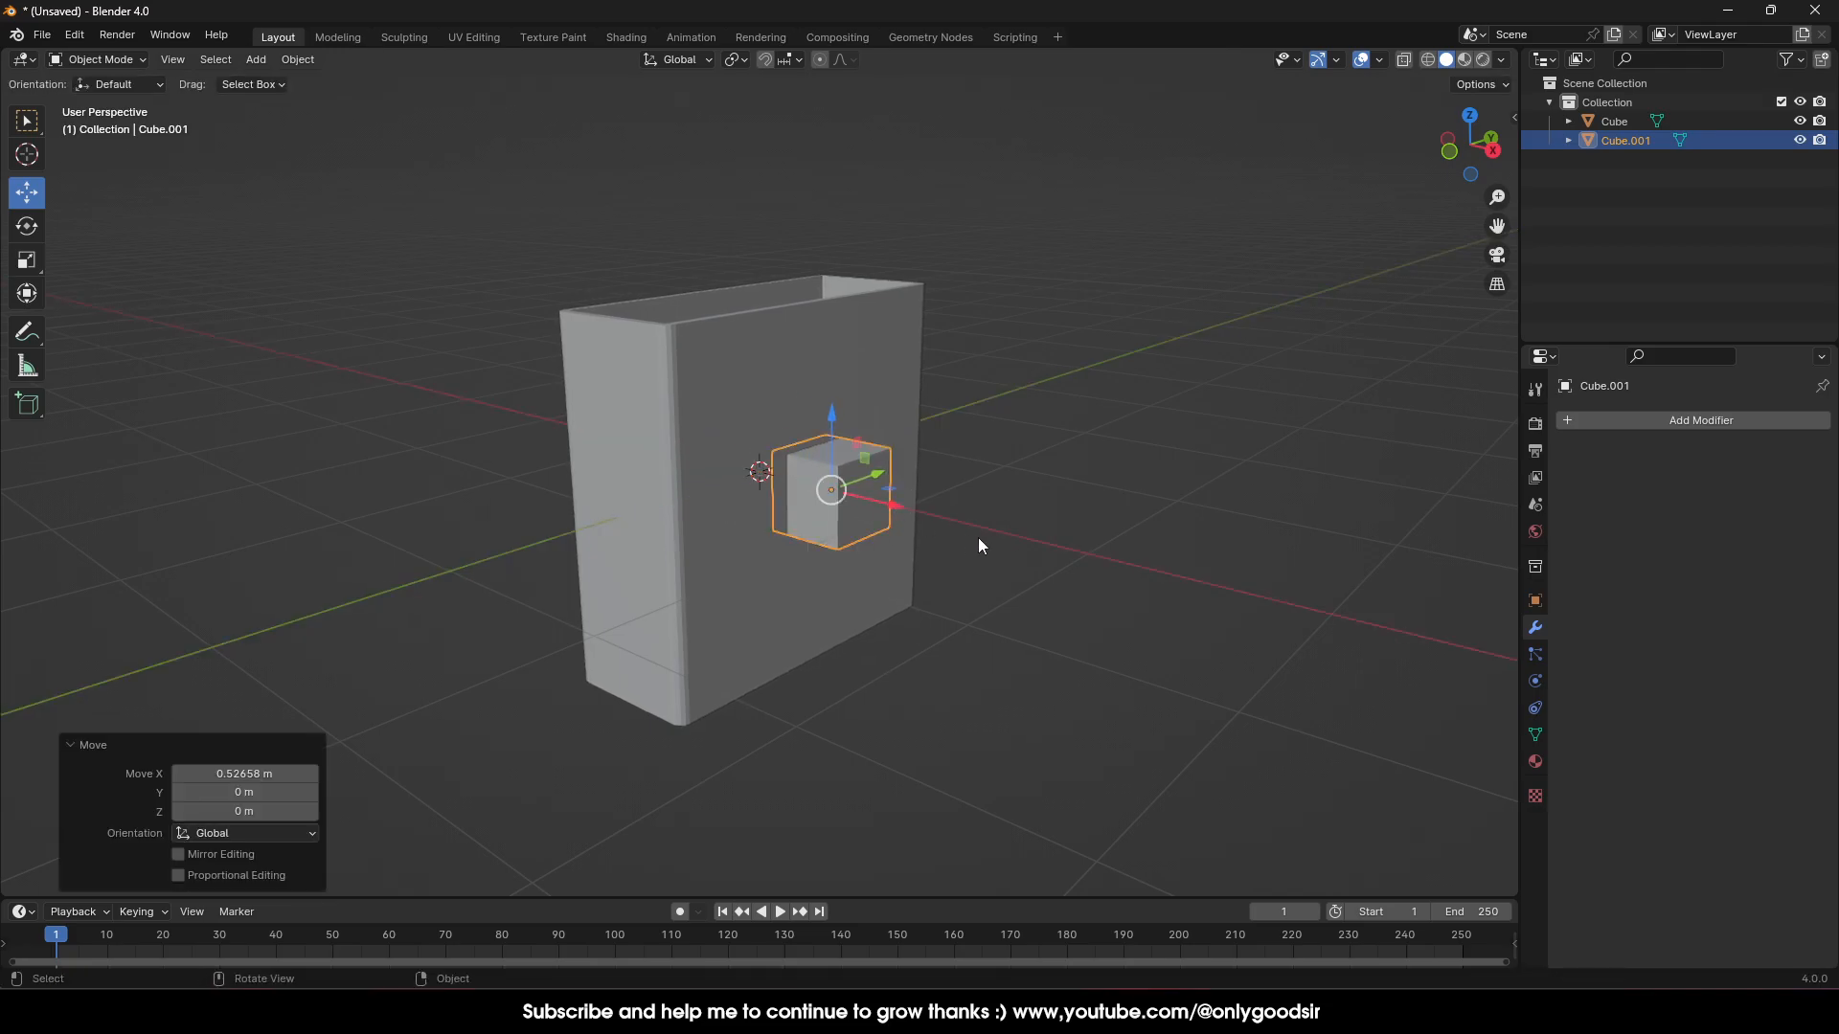
# In the right orthographic view, scale the small cube to 0.727 in Z and place it in the wall's lower half on the negative Y side
pyautogui.moveTo(981, 538); pyautogui.dragTo(1255, 352, button='middle')
pyautogui.click(1477, 150)
pyautogui.scroll(4, 878, 453)
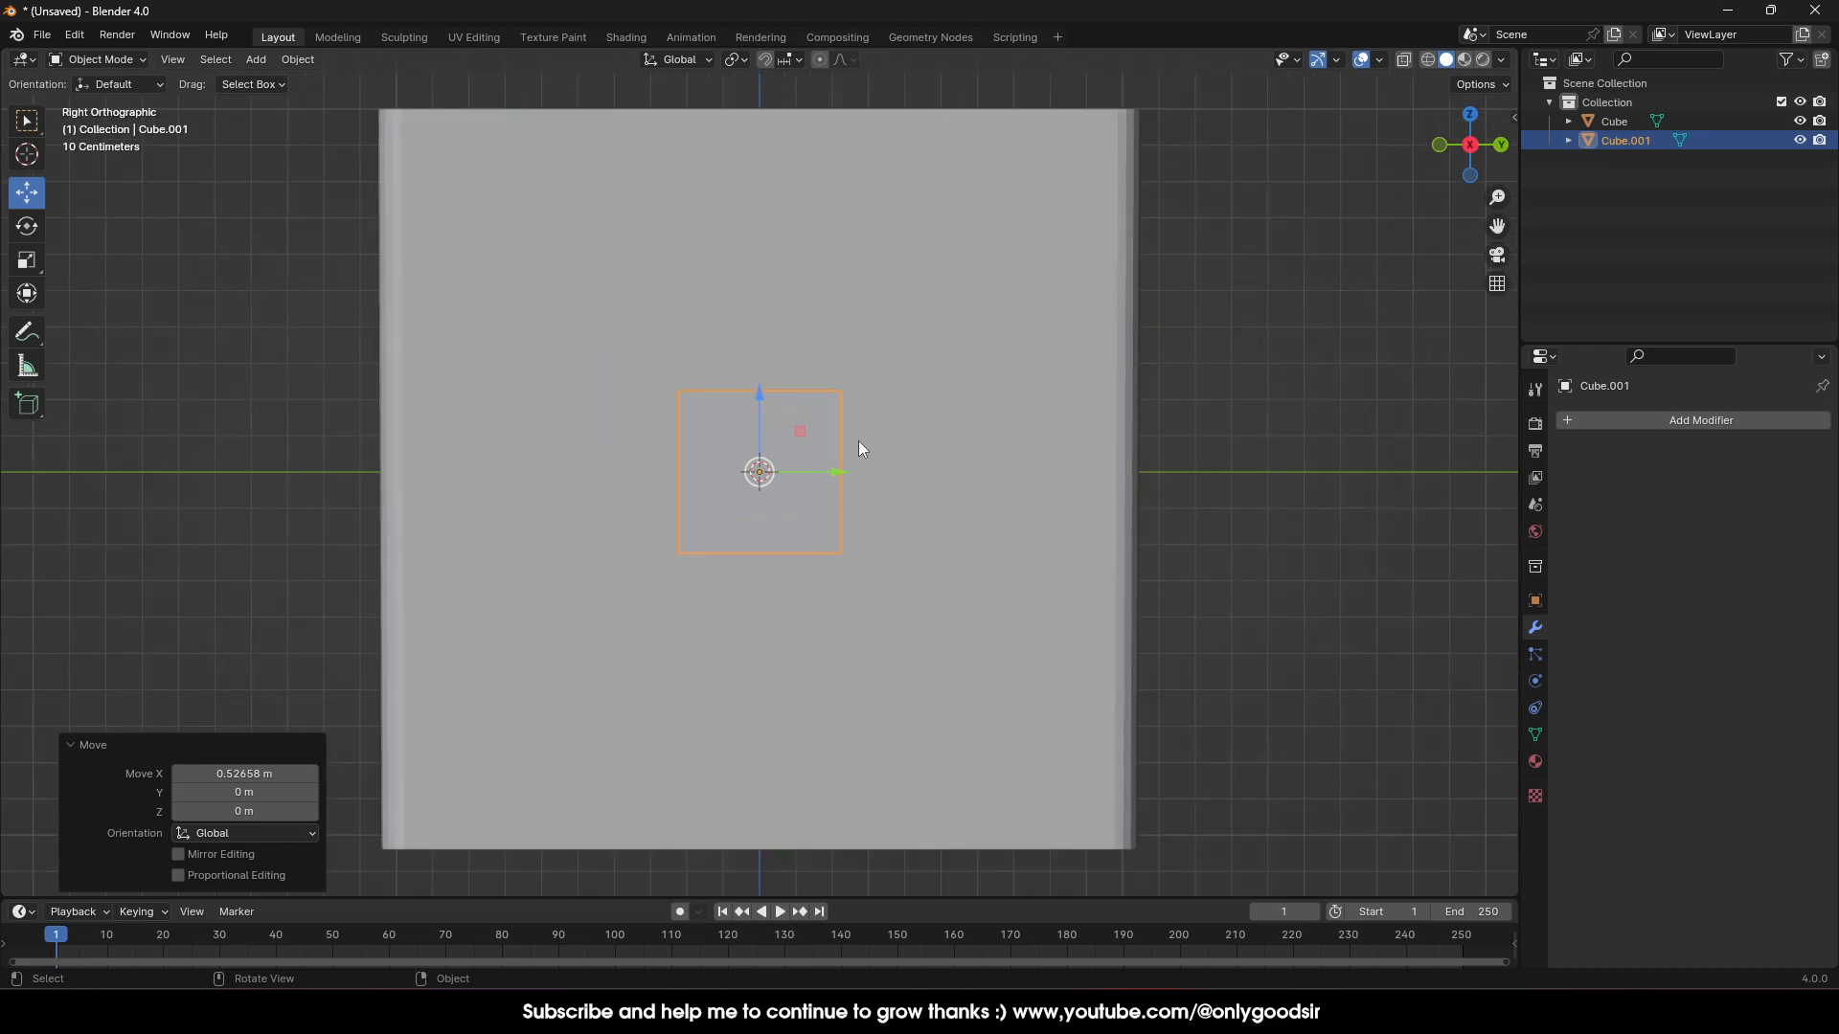
pyautogui.moveTo(764, 401); pyautogui.dragTo(759, 498)
pyautogui.click(32, 267)
pyautogui.click(27, 192)
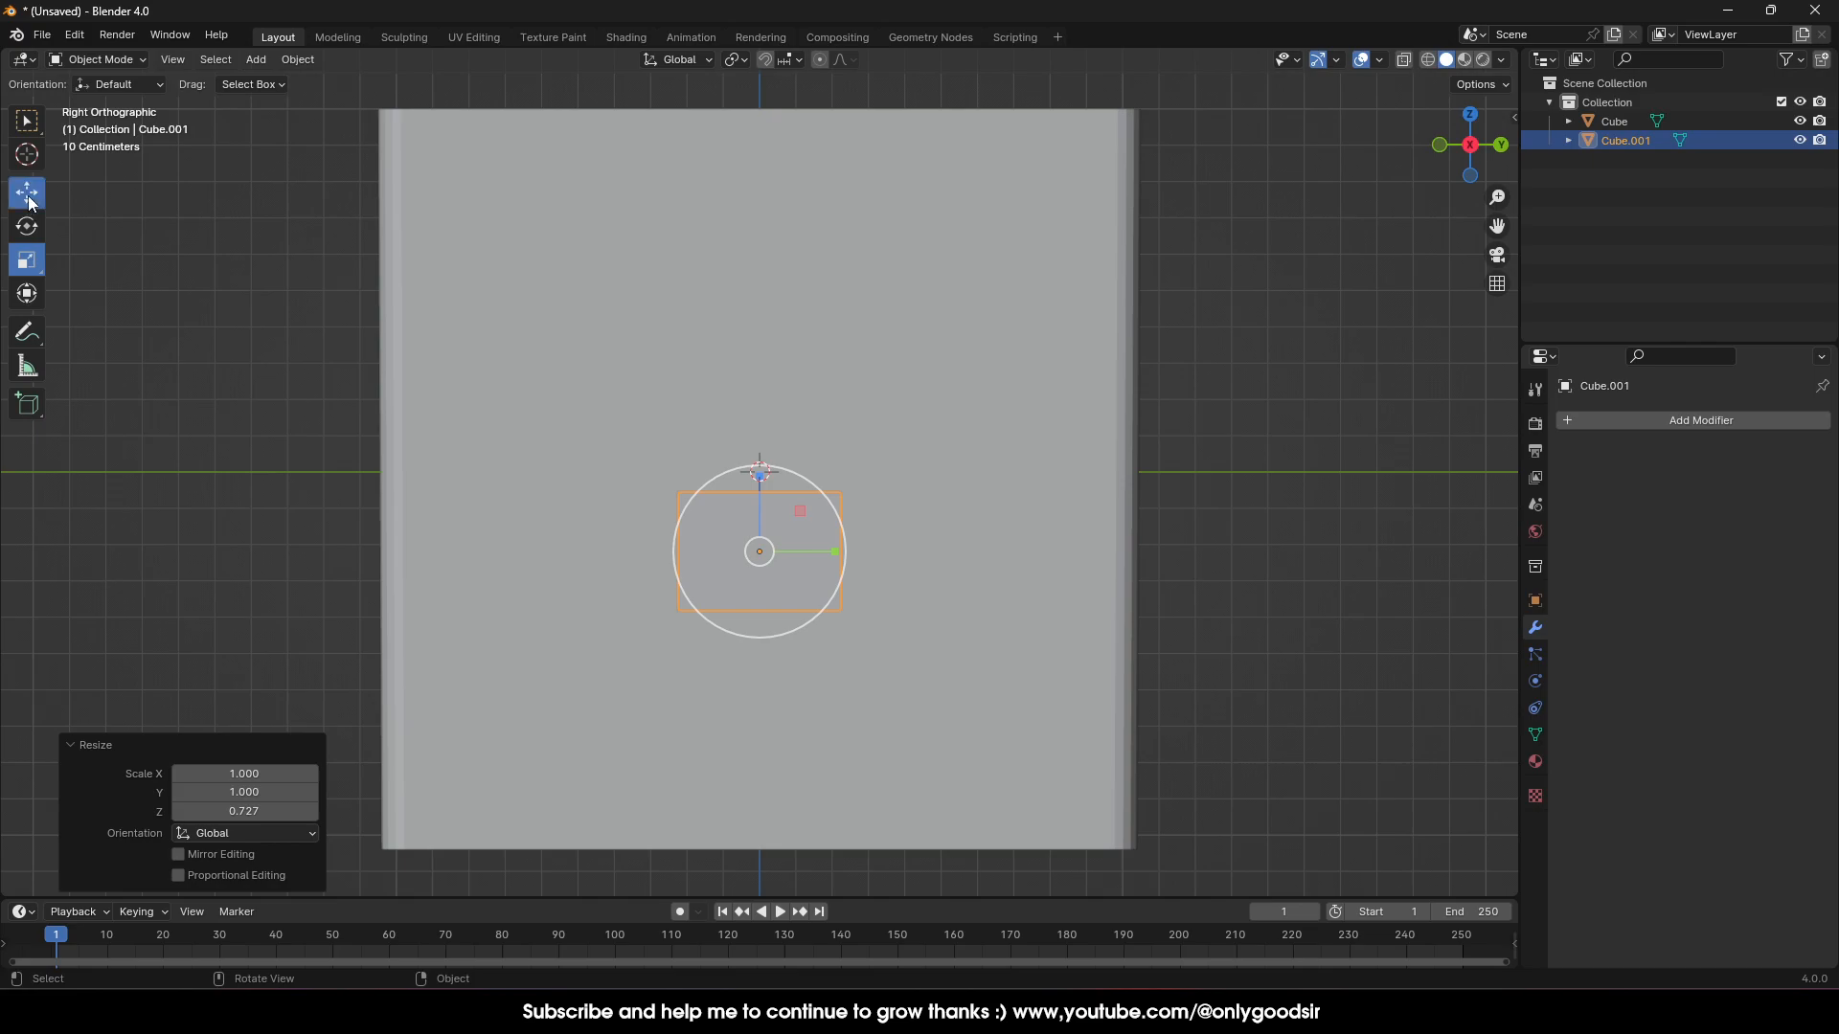
pyautogui.moveTo(839, 552); pyautogui.dragTo(648, 558)
# Bevel the small cube's four edges running along X with 4 segments in Edit Mode
pyautogui.moveTo(527, 533); pyautogui.dragTo(640, 562, button='middle')
pyautogui.press('Tab')
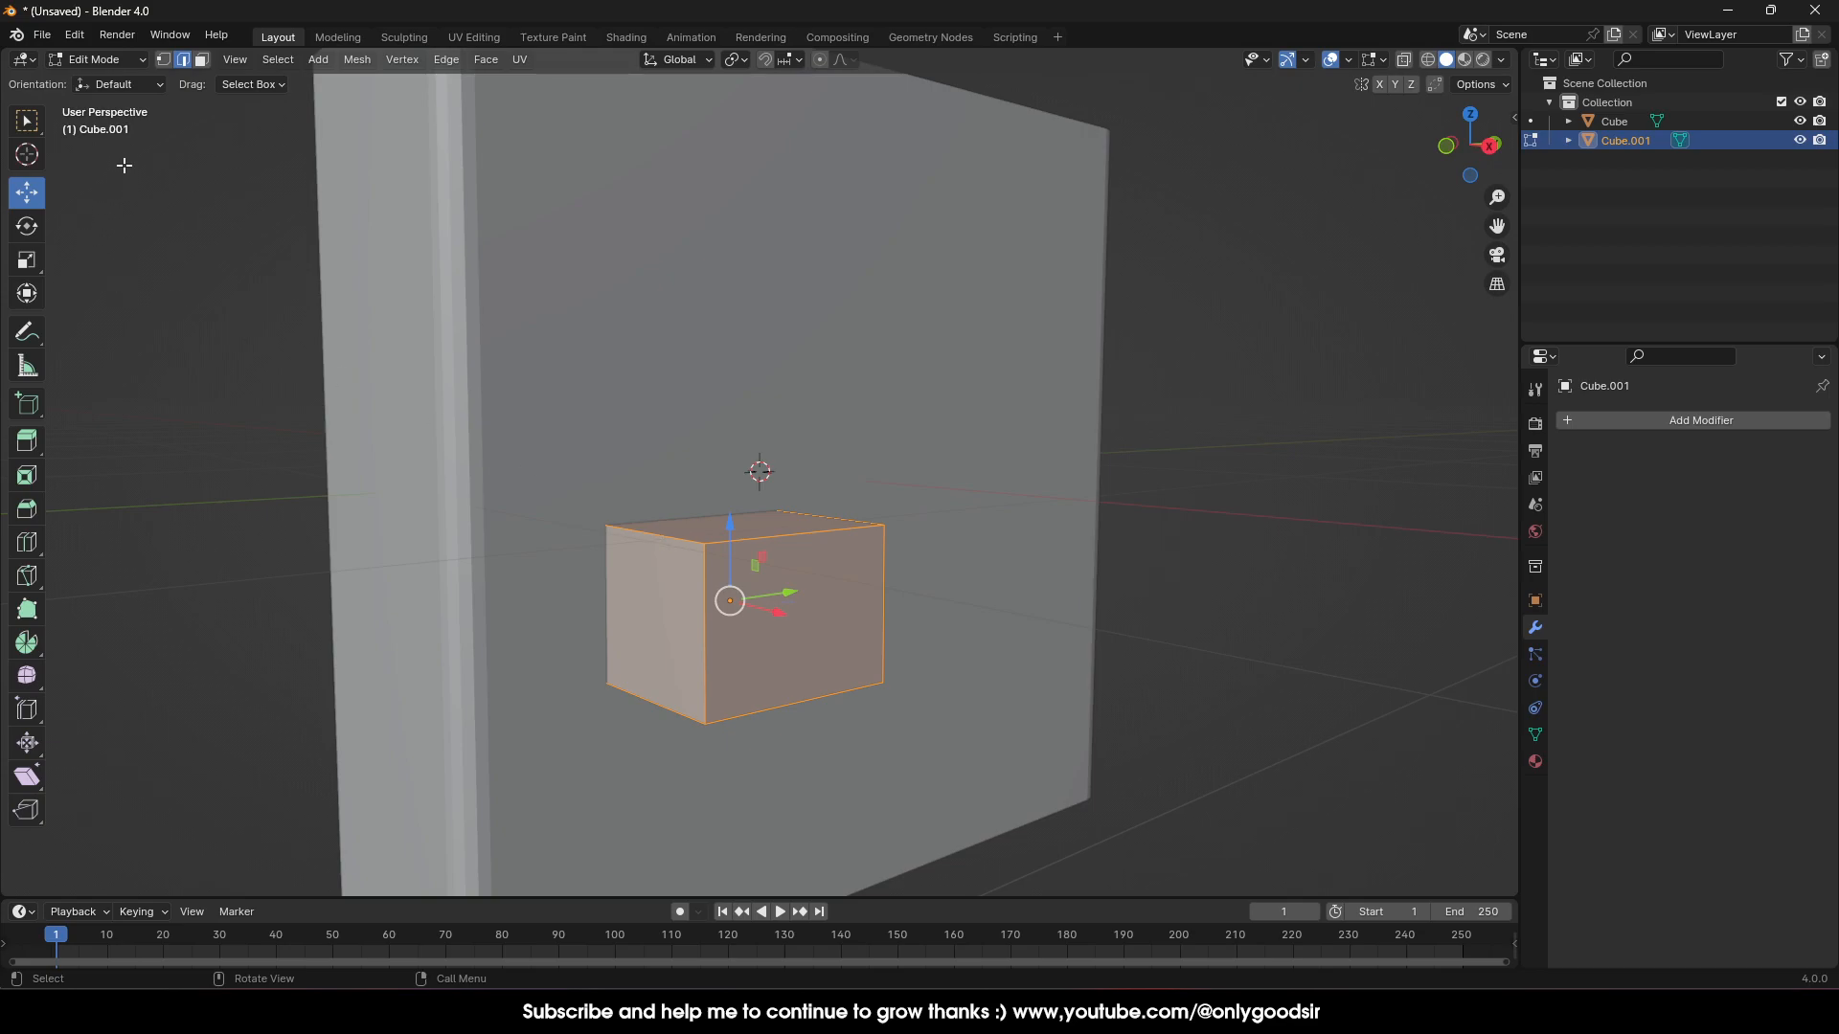
pyautogui.click(653, 544)
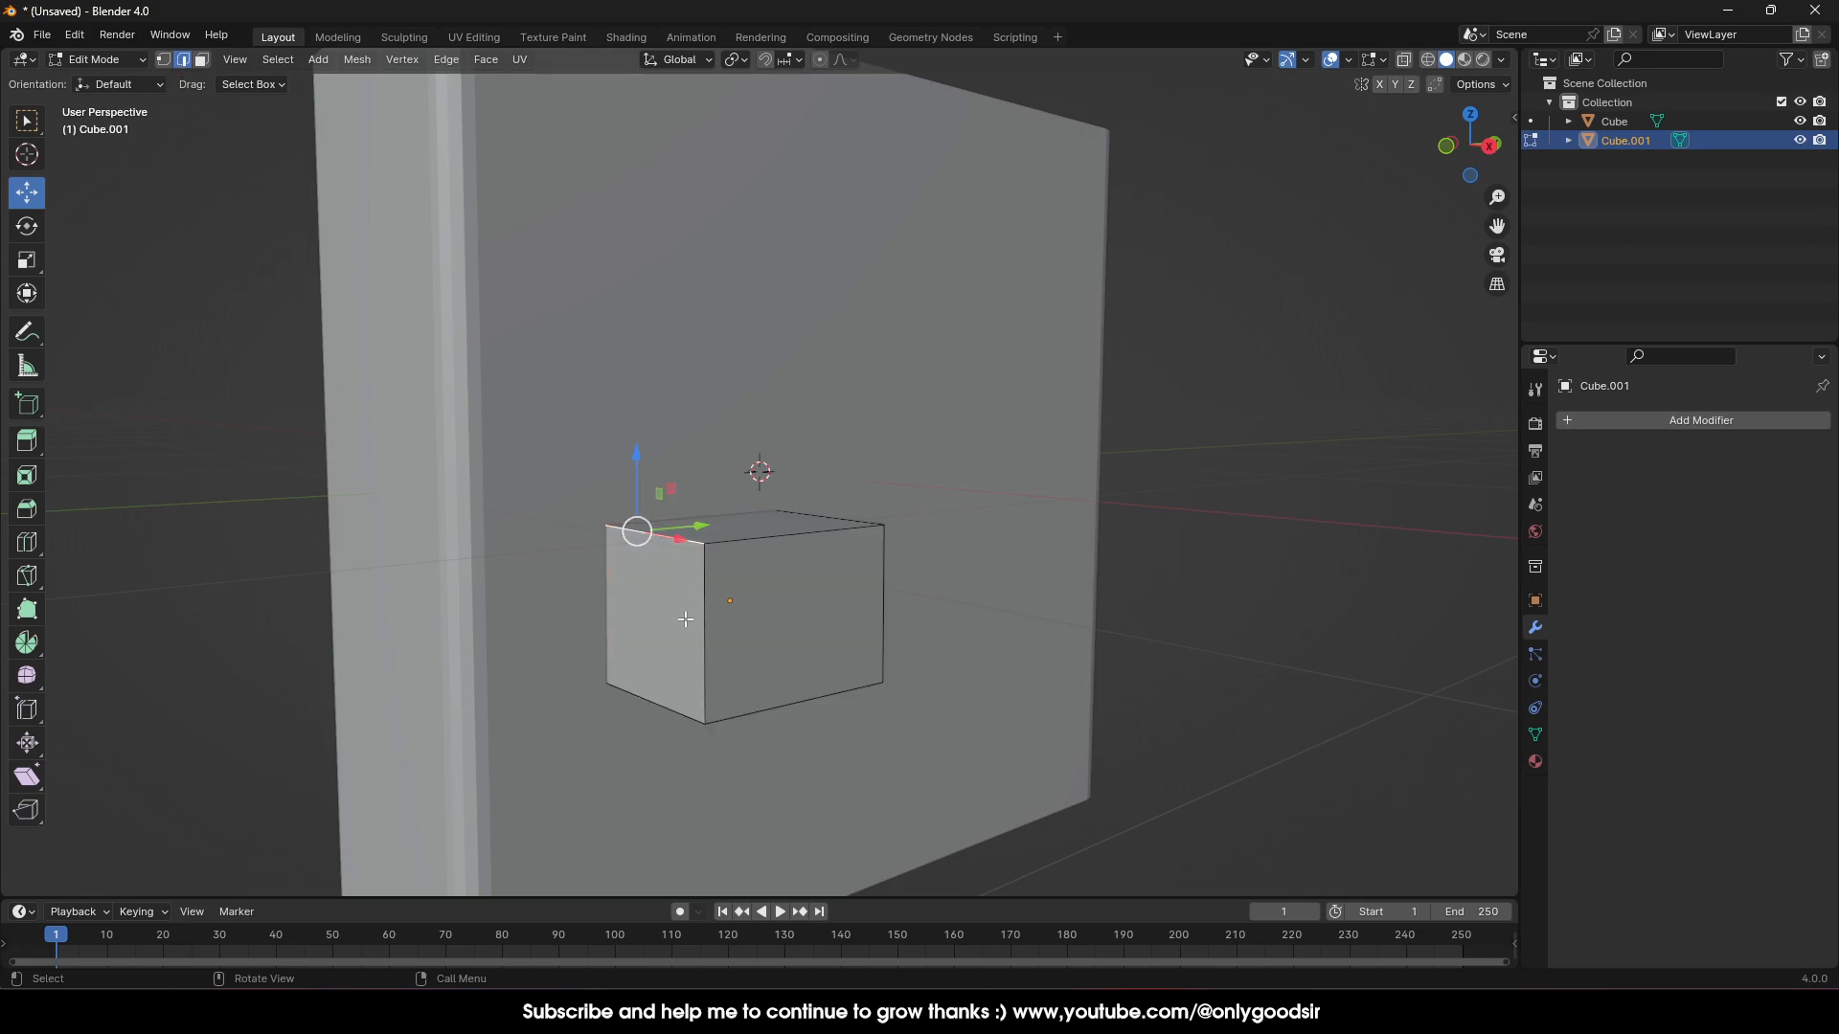
pyautogui.moveTo(653, 544); pyautogui.dragTo(554, 645, button='middle')
pyautogui.keyDown('shift'); pyautogui.click(528, 608); pyautogui.keyUp('shift')
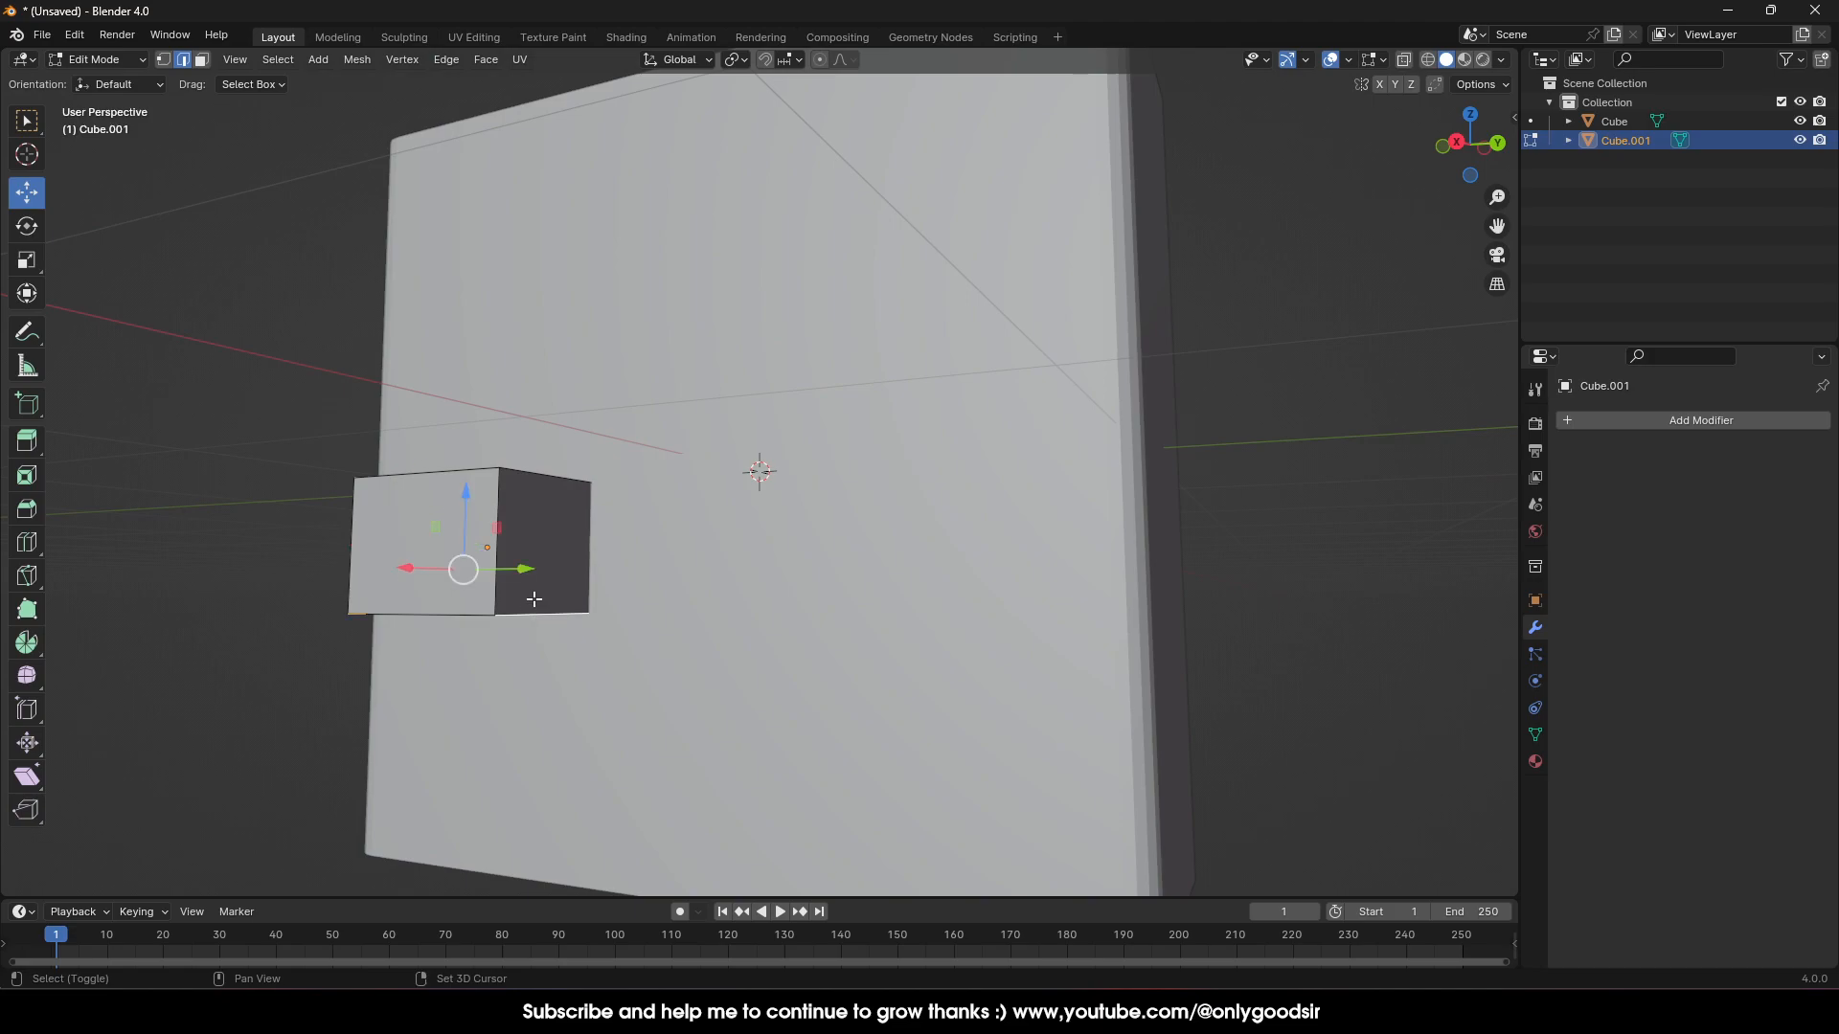
pyautogui.keyDown('shift'); pyautogui.click(533, 475); pyautogui.keyUp('shift')
pyautogui.moveTo(532, 475); pyautogui.dragTo(698, 566, button='middle')
pyautogui.hotkey('ctrl', 'e')
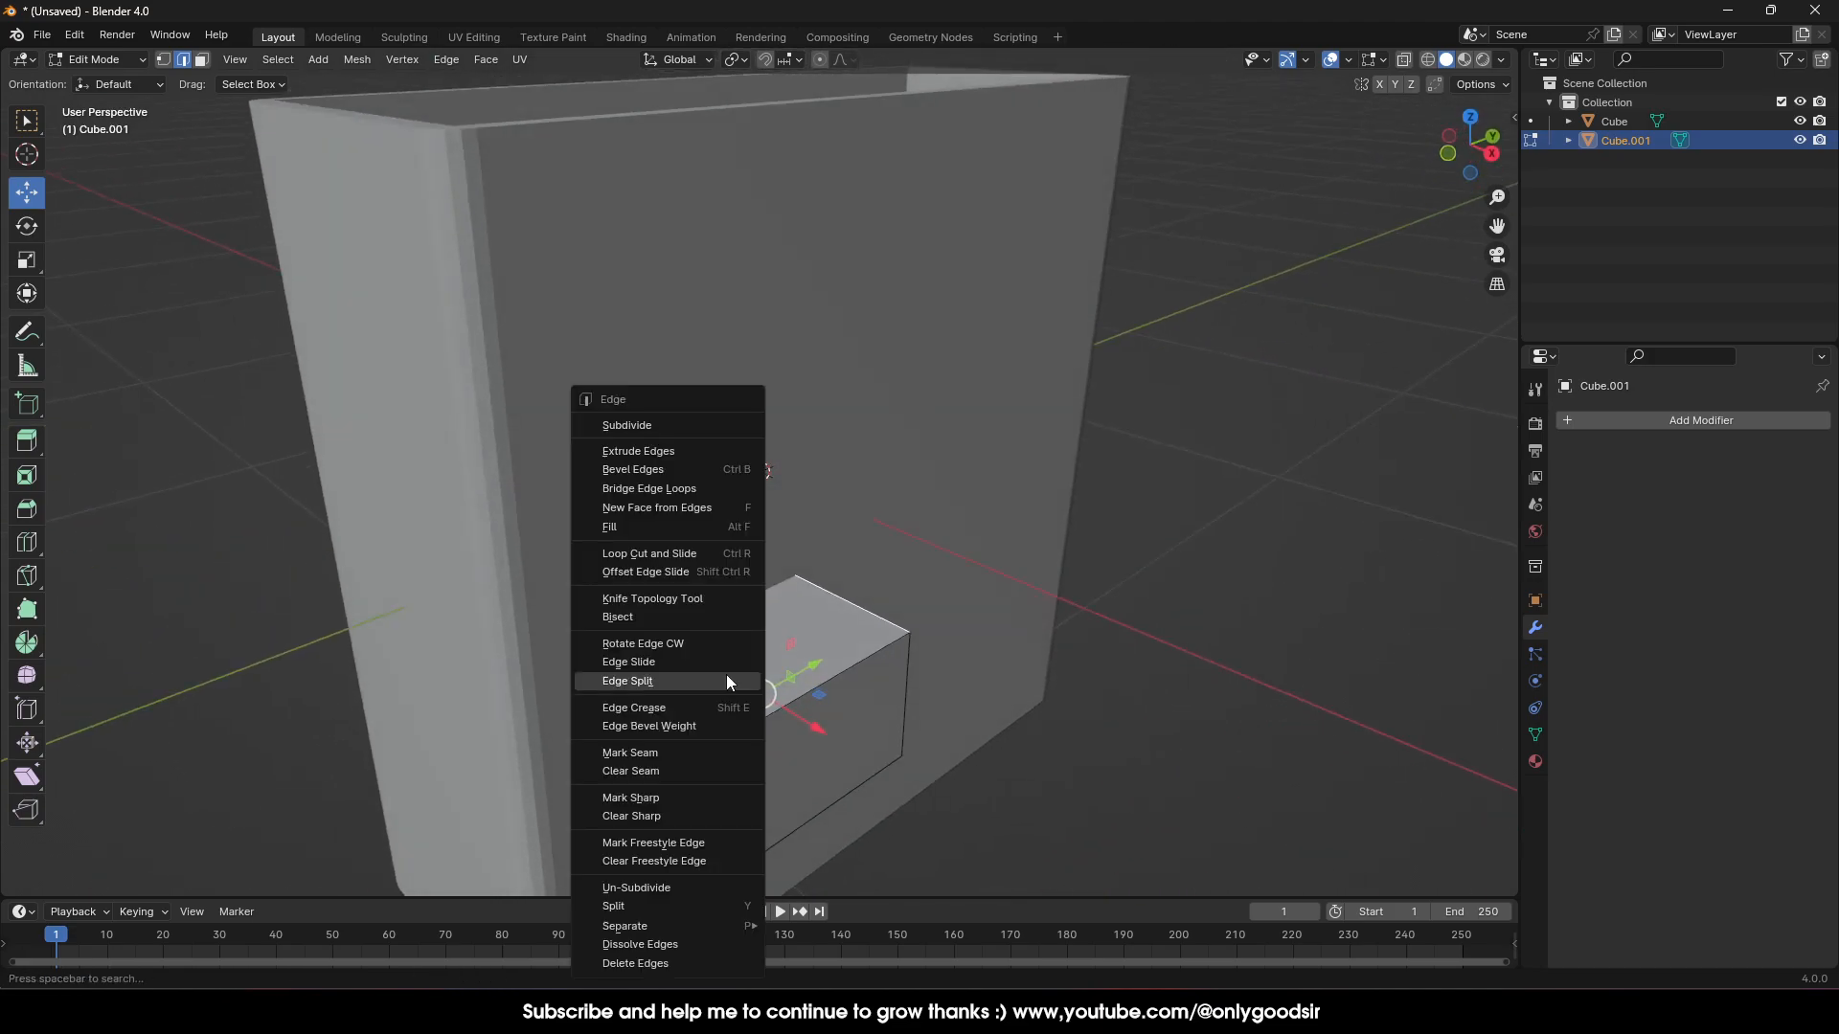
pyautogui.click(651, 470)
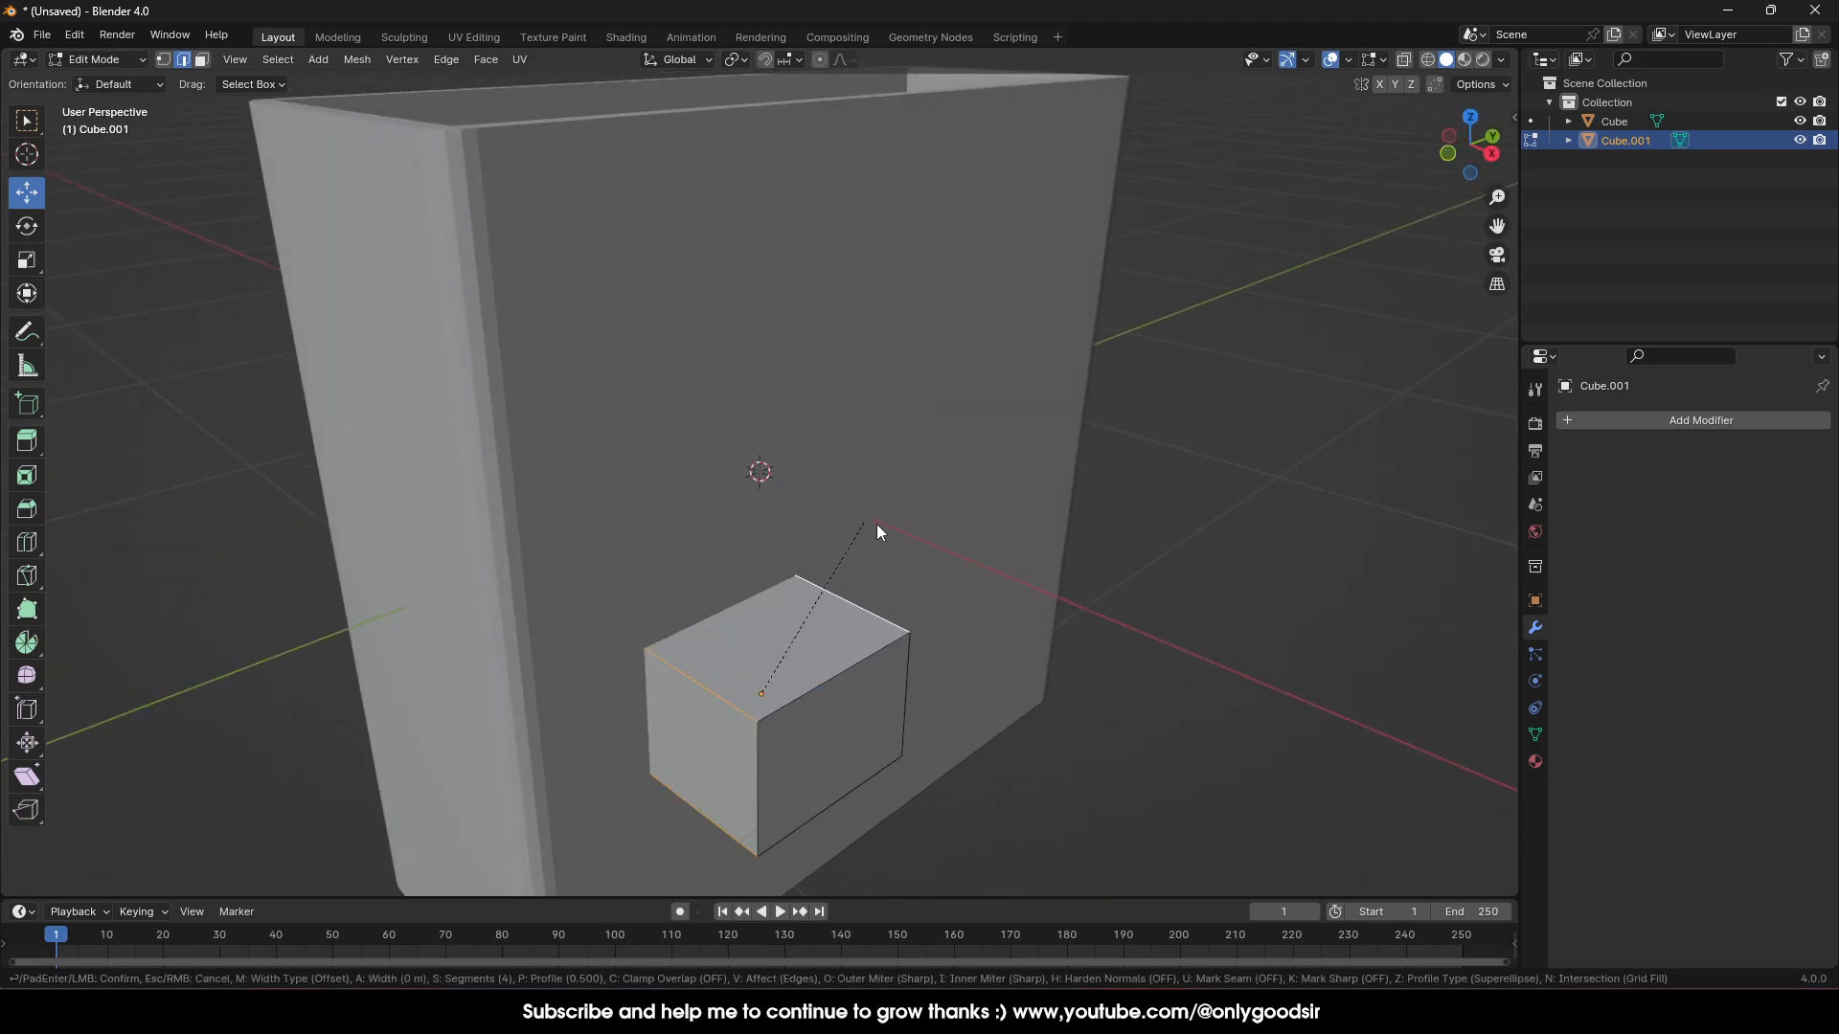
pyautogui.click(995, 546)
# Return to Object Mode and smooth-shade the bevelled cube, using auto smooth to keep its flat faces crisp
pyautogui.press('Tab')
pyautogui.moveTo(843, 706); pyautogui.dragTo(780, 653, button='middle')
pyautogui.rightClick(527, 562)
pyautogui.click(517, 561)
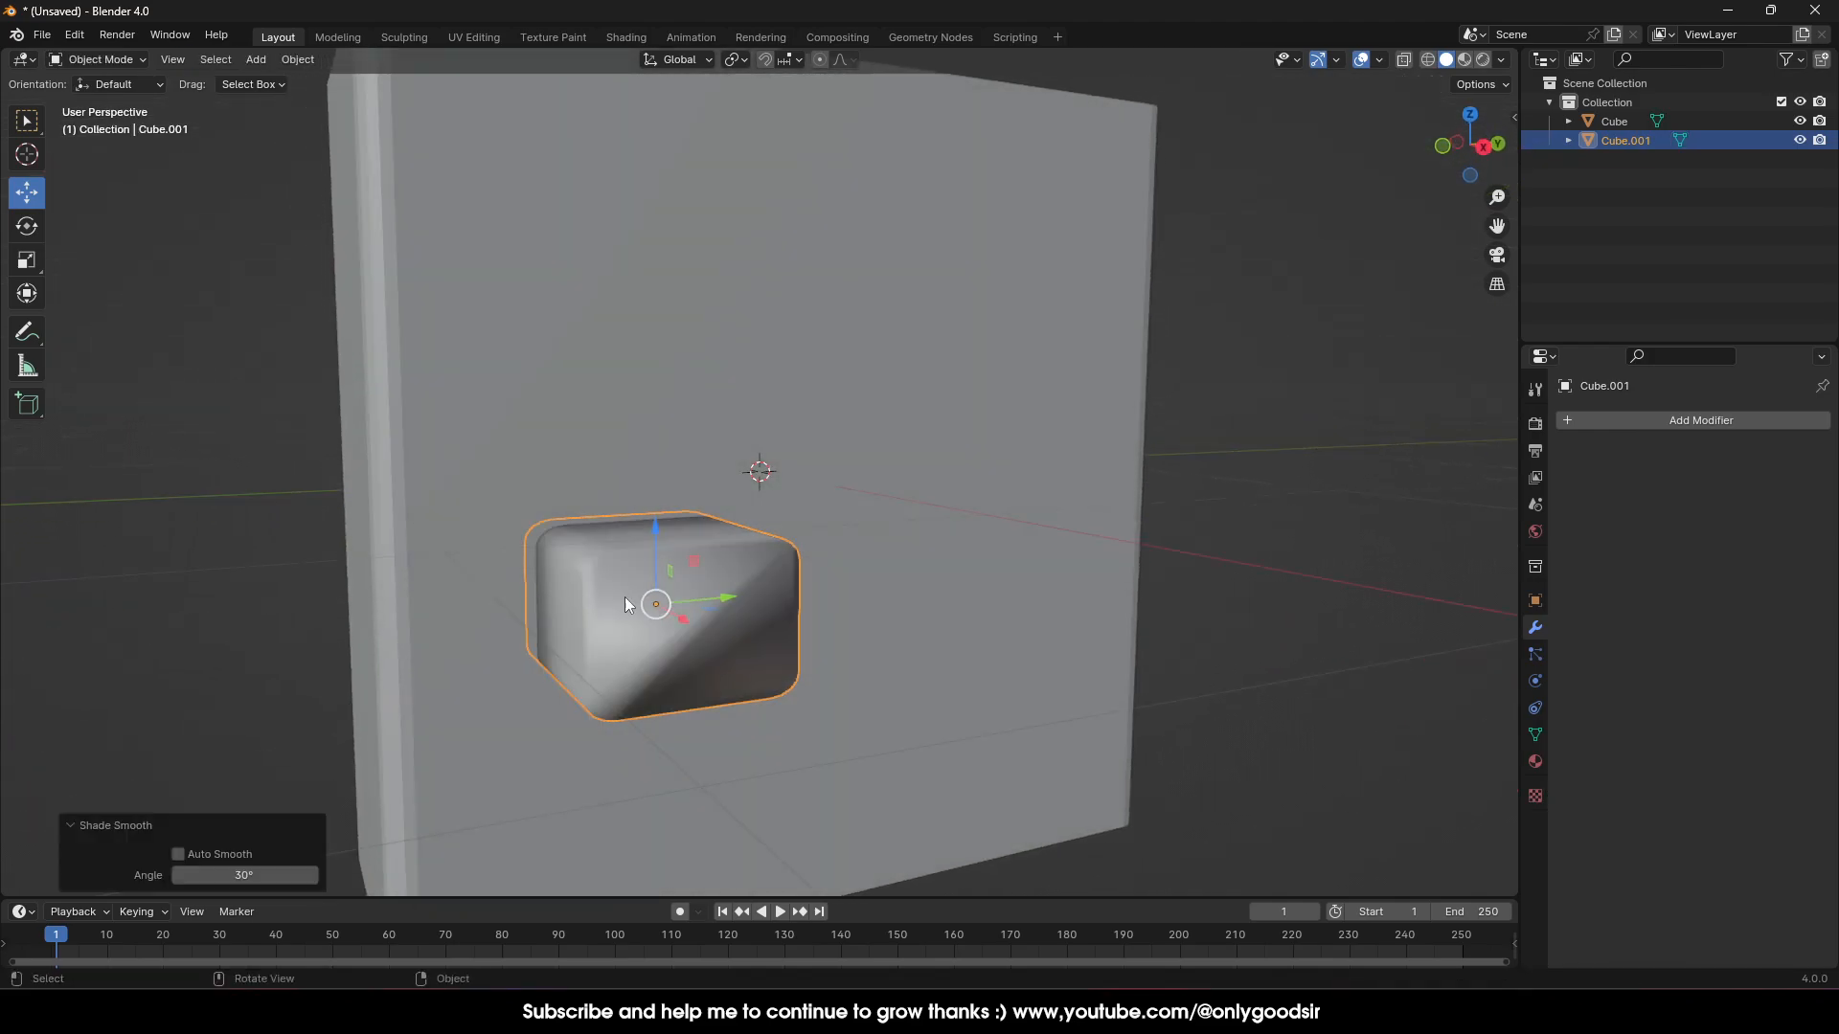
pyautogui.rightClick(606, 583)
pyautogui.click(613, 595)
# Move the small cube's entire mesh about 0.069 m along Y in Edit Mode
pyautogui.click(1209, 551)
pyautogui.moveTo(632, 555); pyautogui.dragTo(573, 565, button='middle')
pyautogui.click(498, 618)
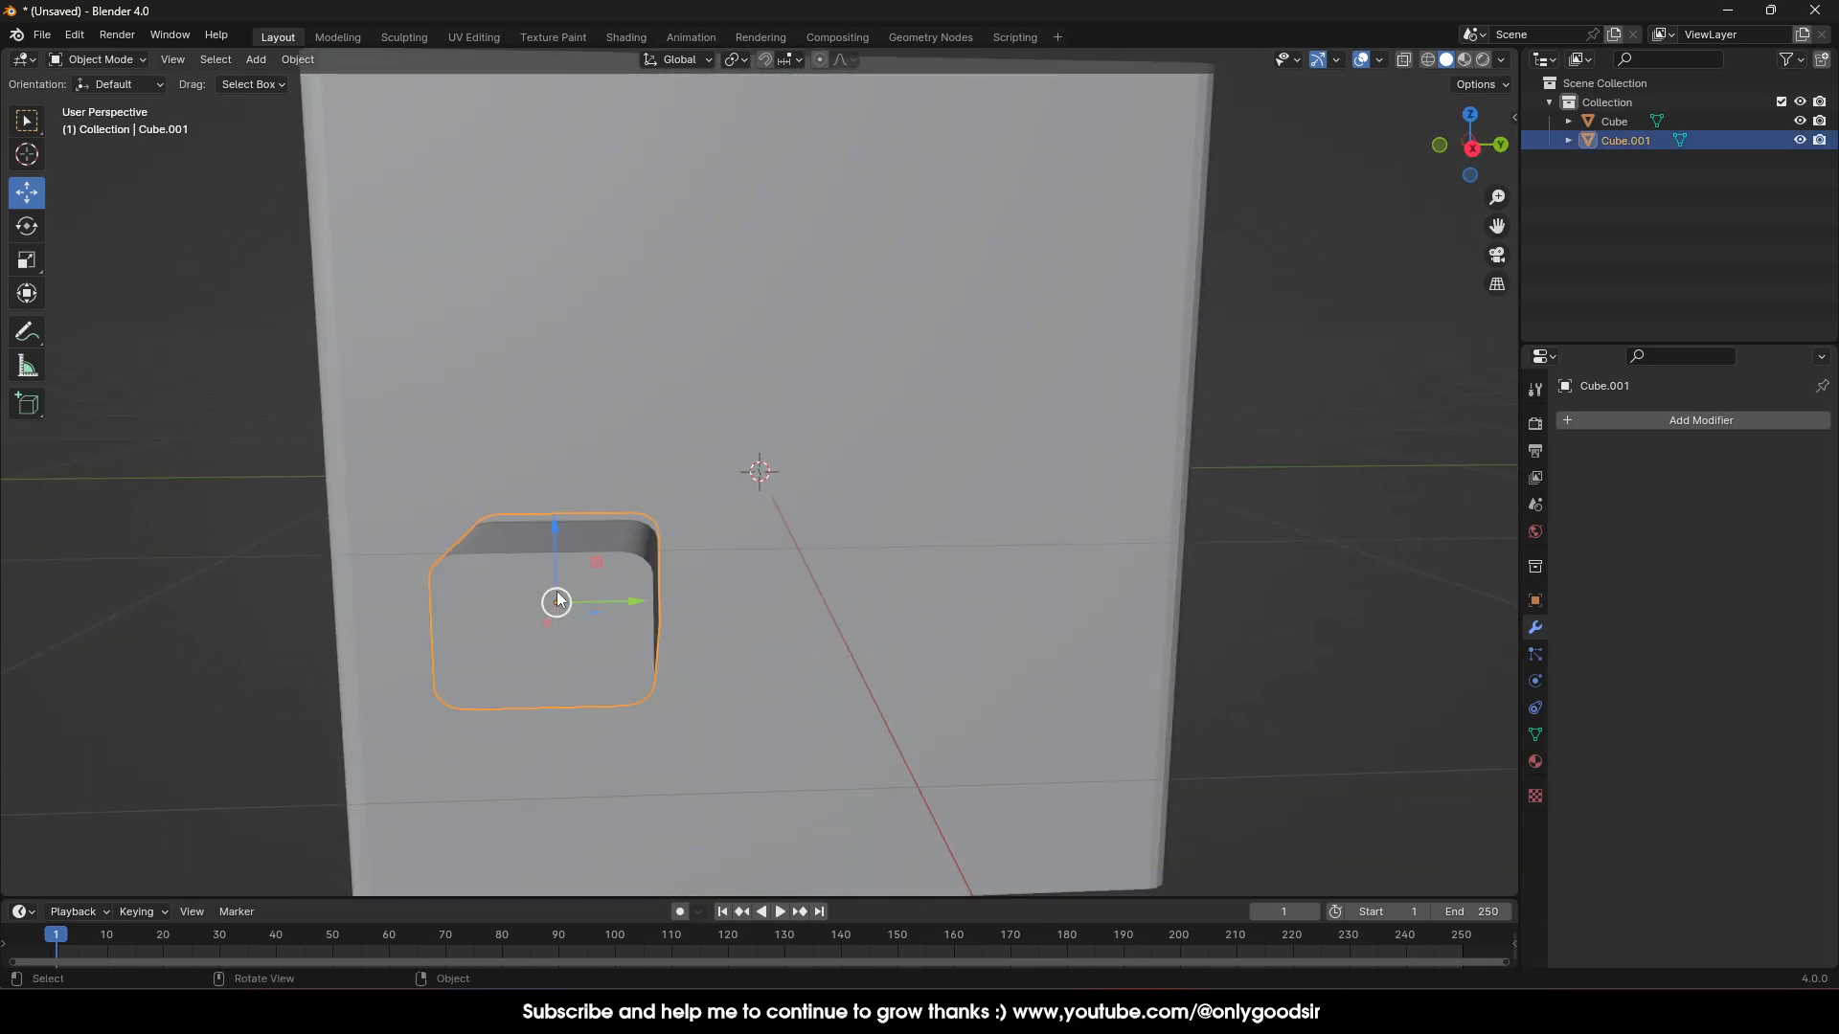
pyautogui.click(99, 59)
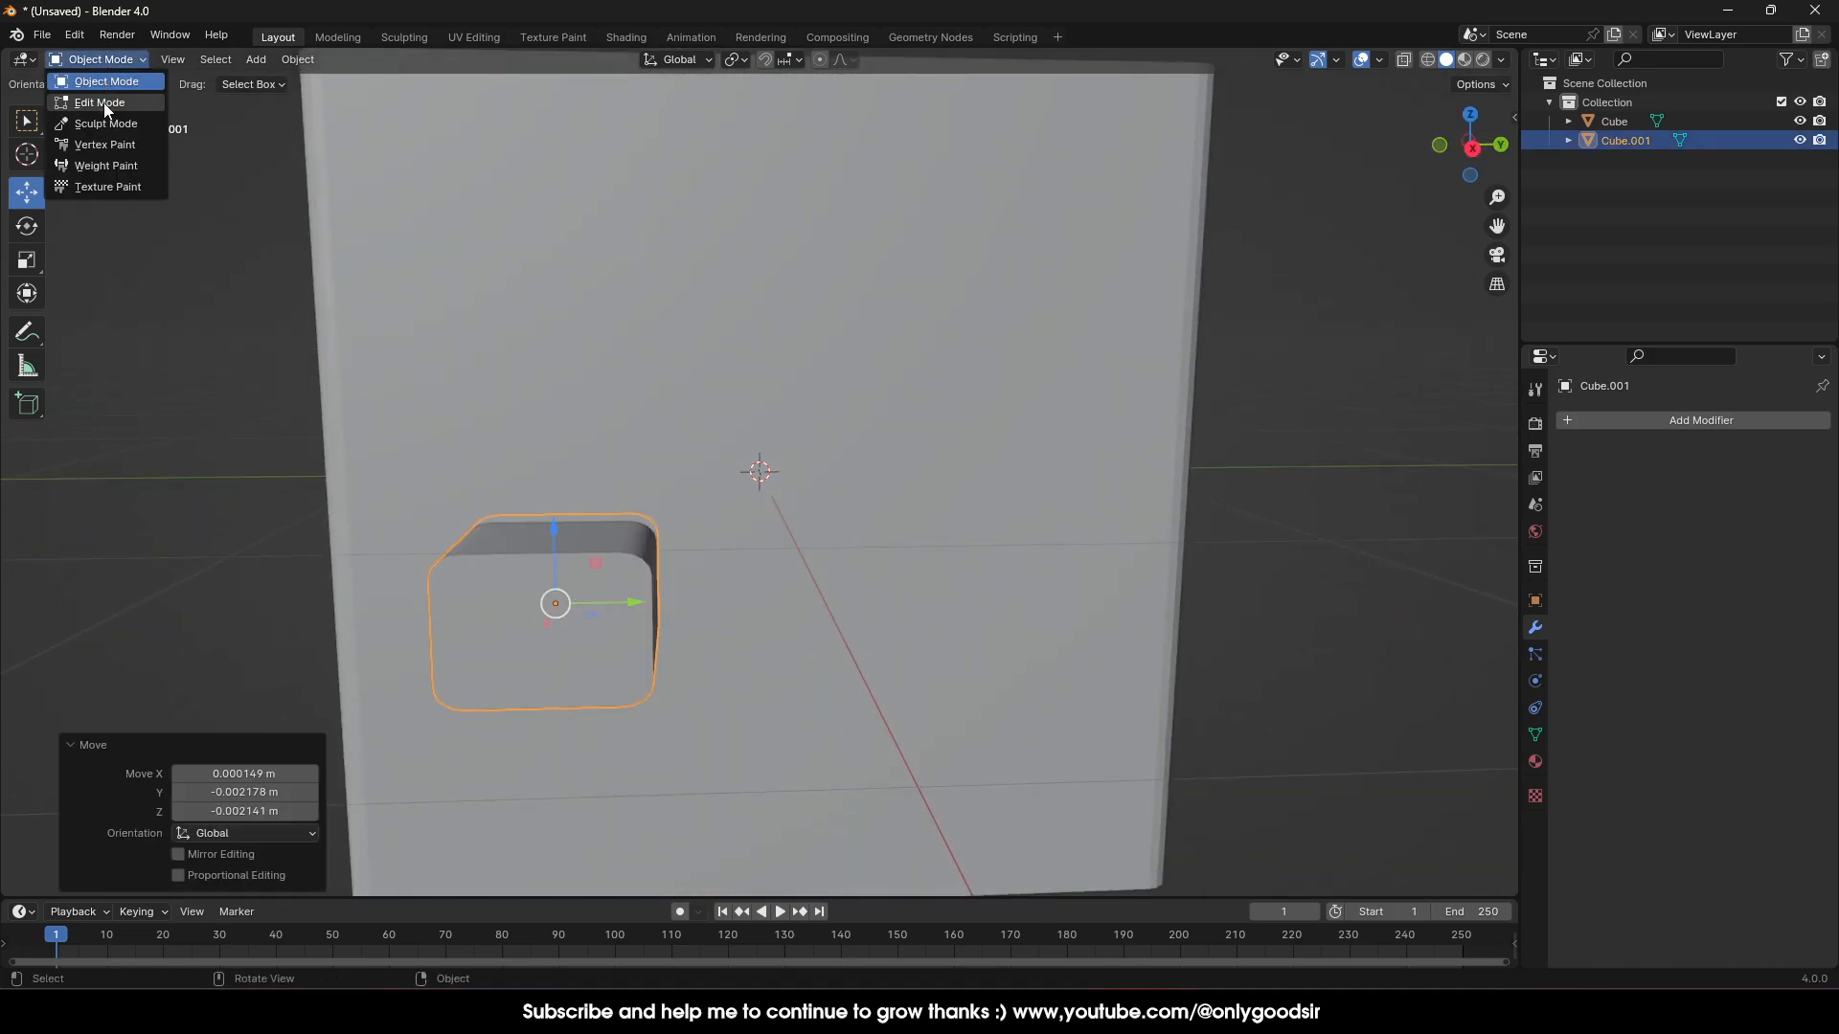
pyautogui.click(100, 103)
pyautogui.press('a')
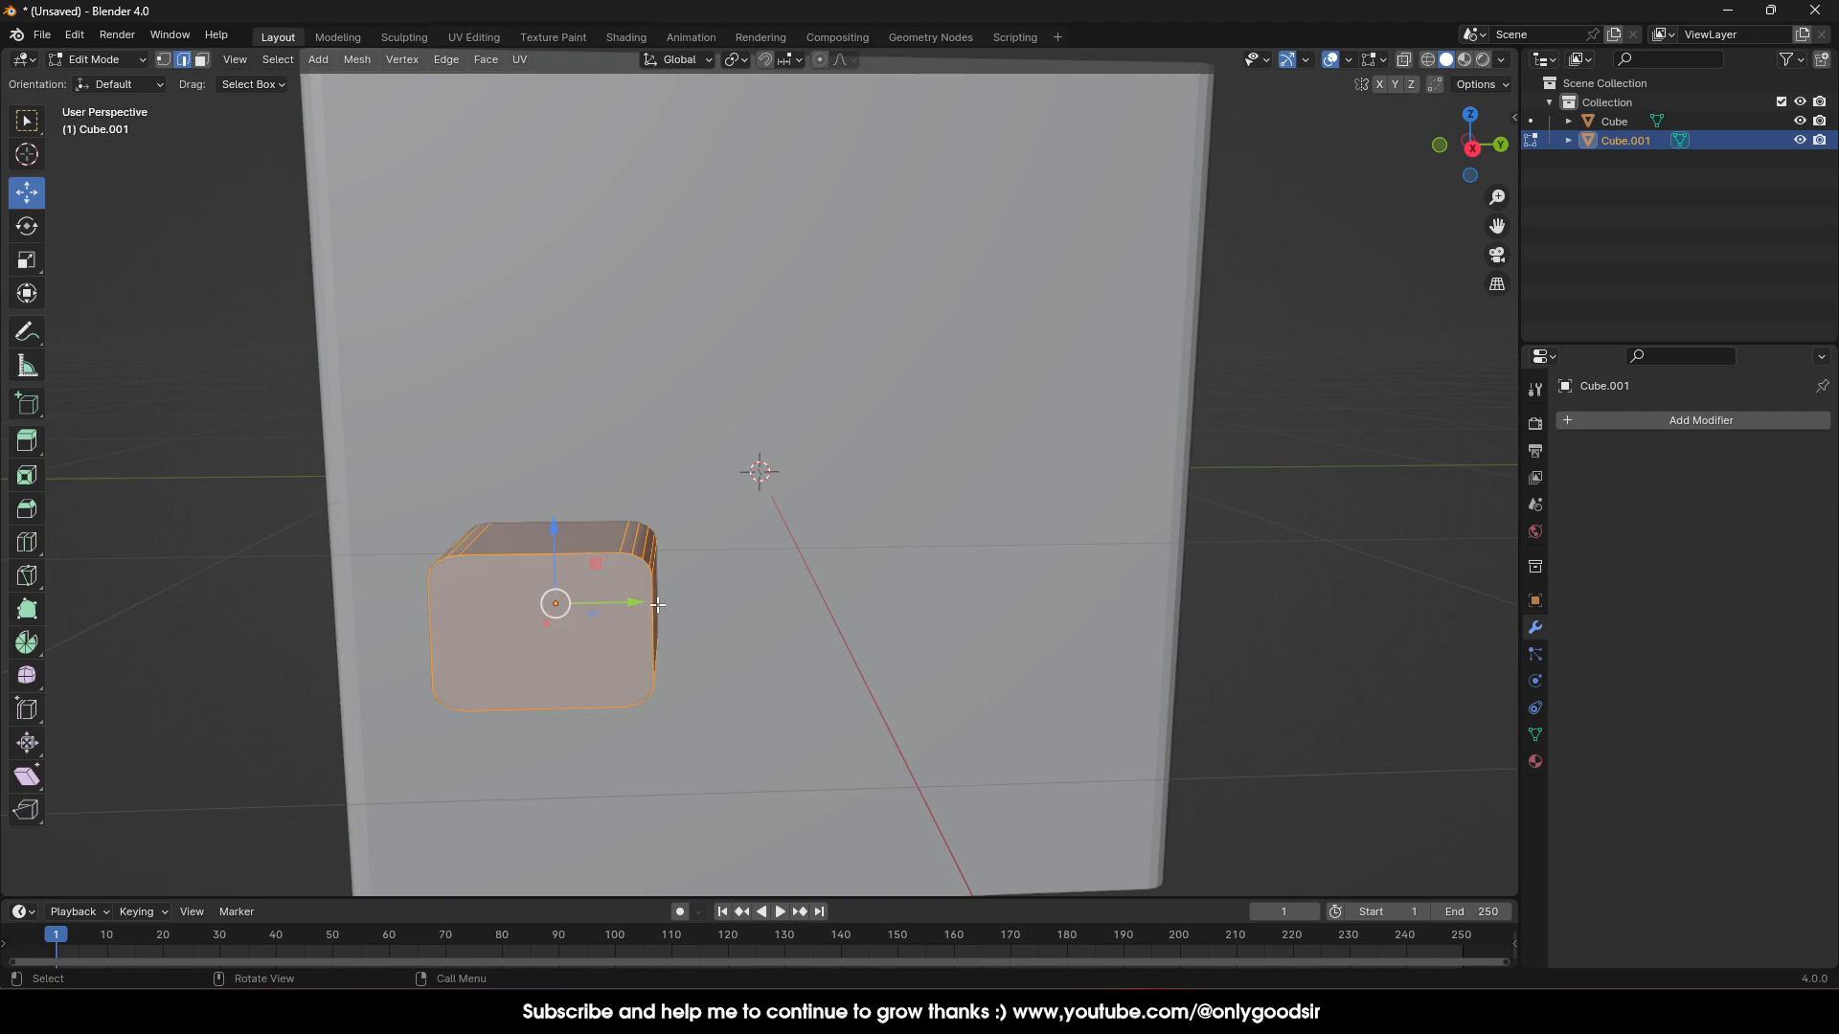
pyautogui.moveTo(627, 600); pyautogui.dragTo(659, 601)
# Duplicate the block's mesh in Edit Mode in wireframe display and place the copy beside it along positive Y, then return to Object Mode
pyautogui.moveTo(635, 605); pyautogui.dragTo(677, 598, button='middle')
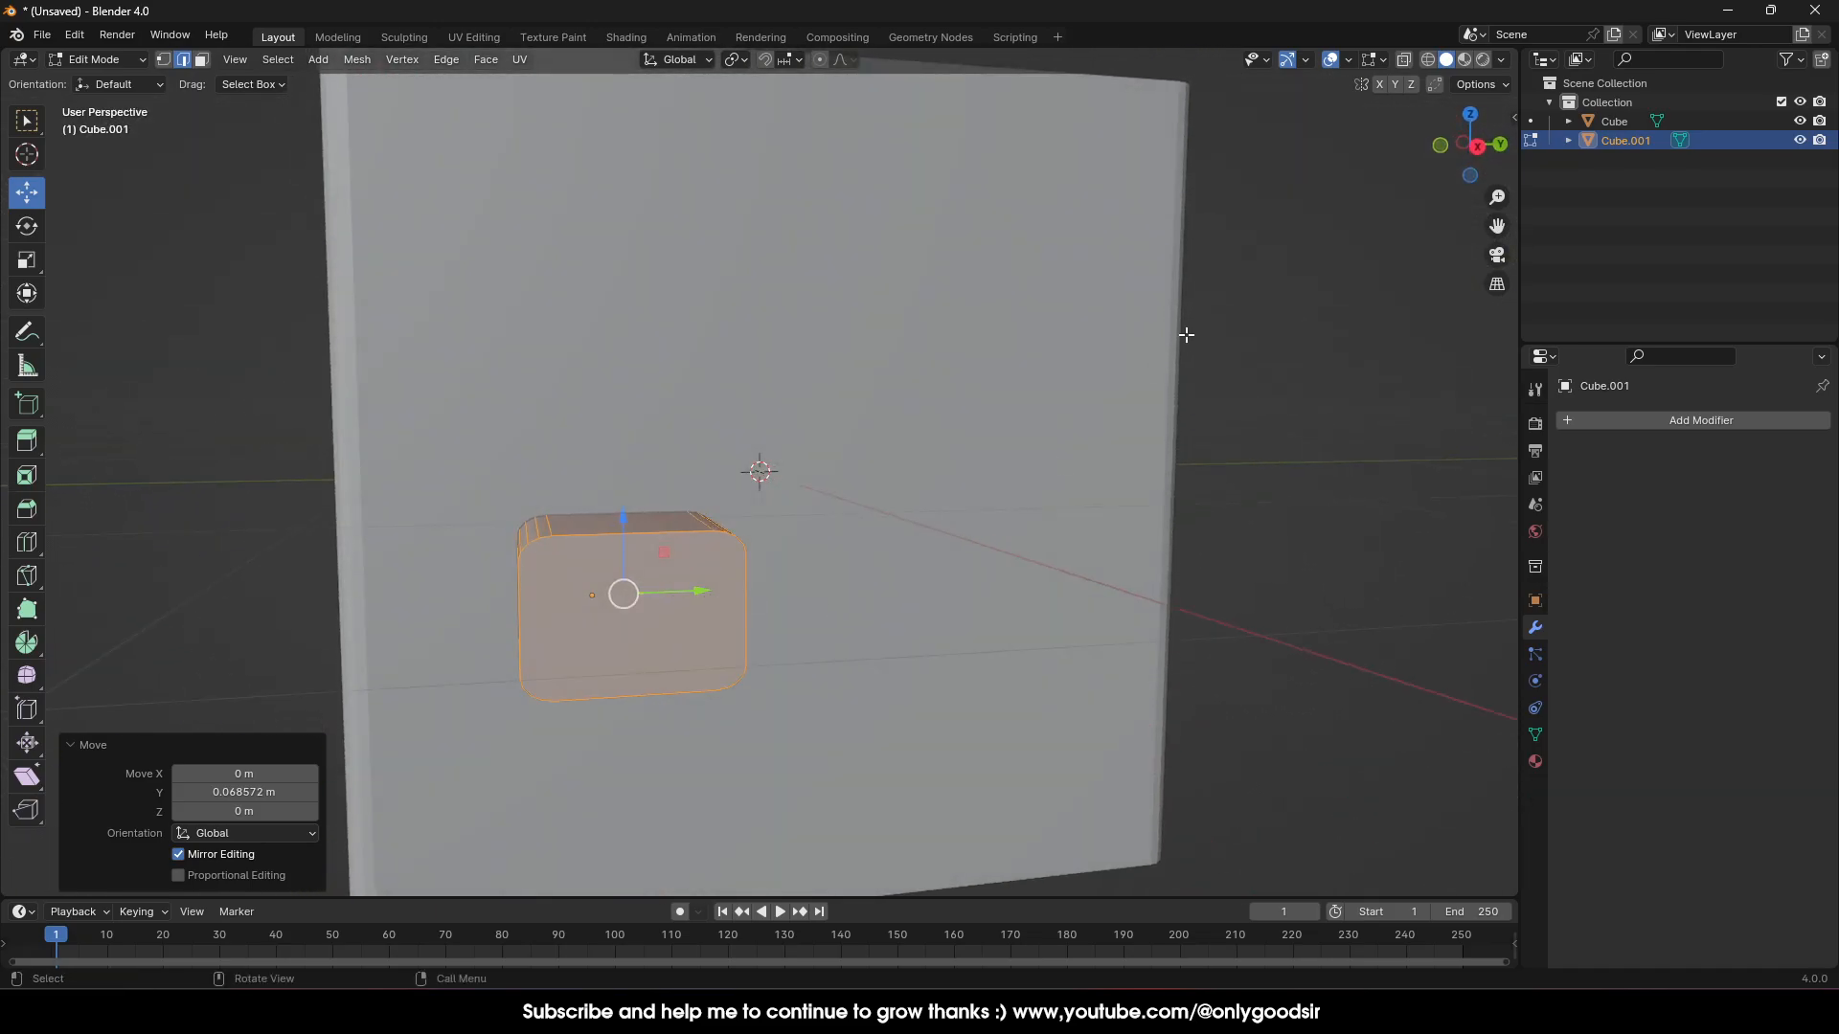
pyautogui.click(1477, 146)
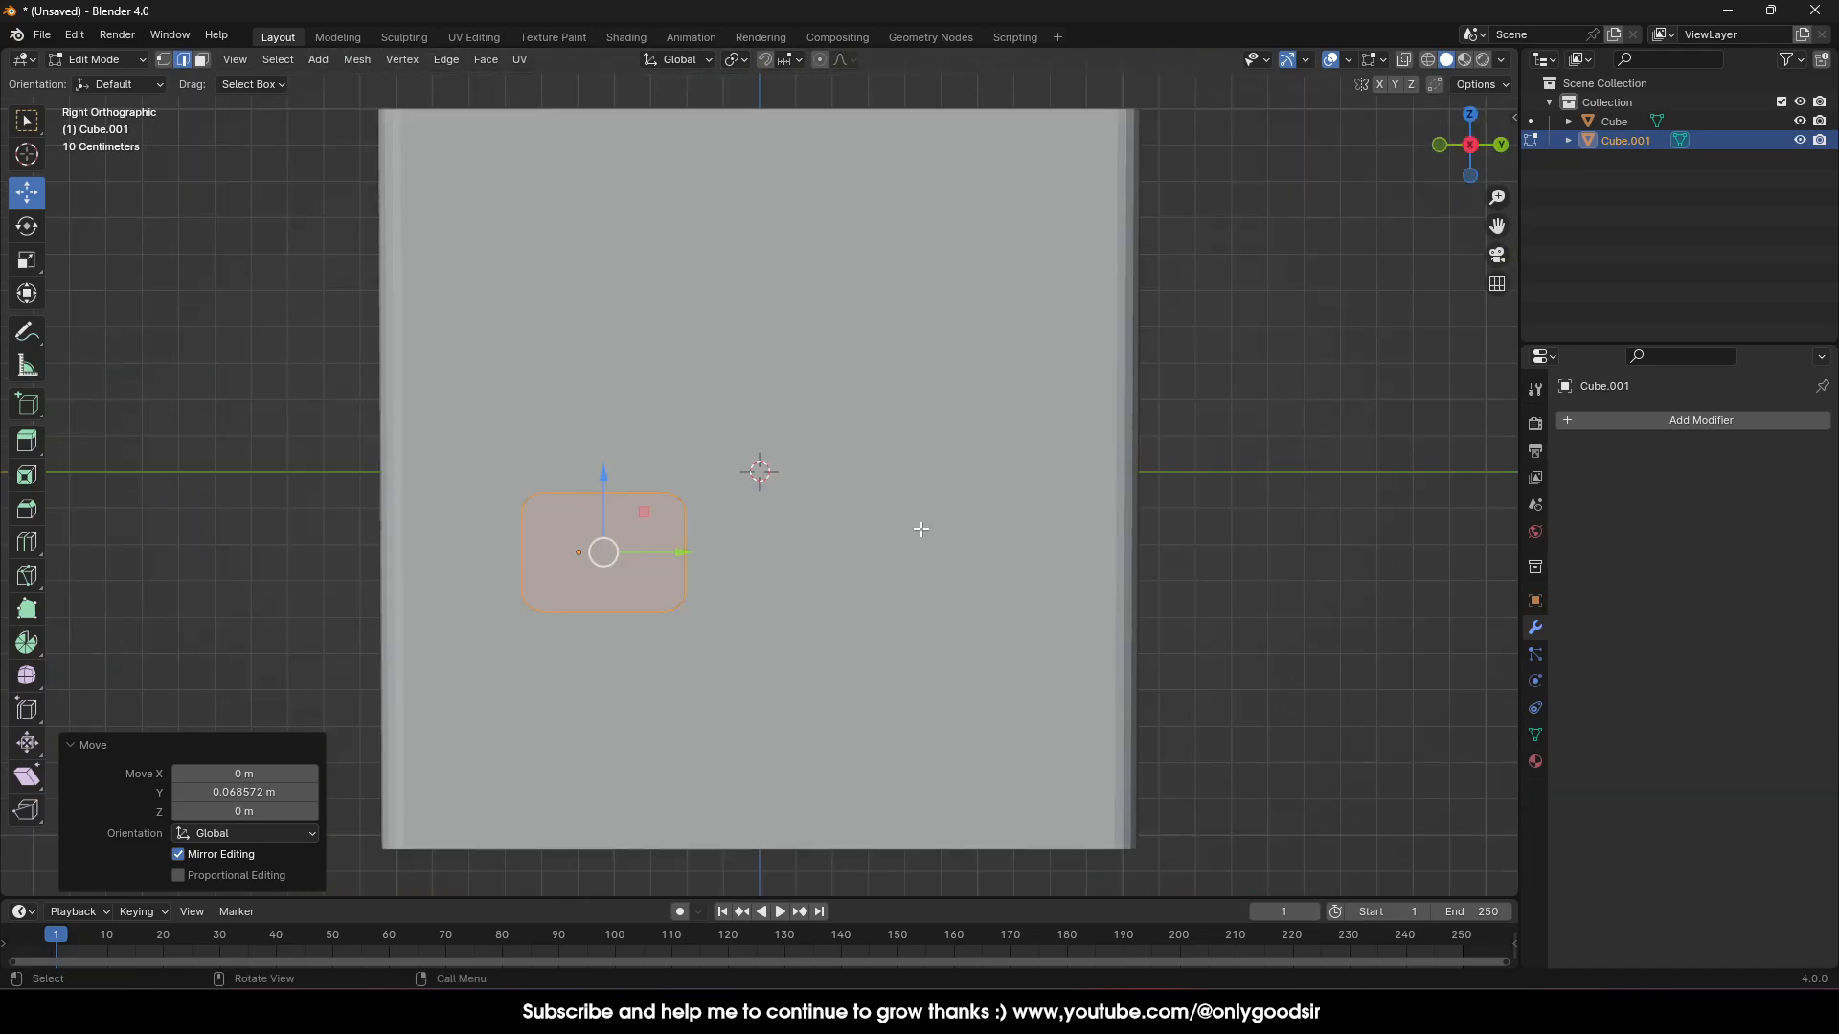
pyautogui.click(1428, 59)
pyautogui.moveTo(674, 559); pyautogui.dragTo(990, 588)
pyautogui.hotkey('shift', 'd')
pyautogui.rightClick(714, 574)
pyautogui.press('Tab')
# Check the pair of blocks from an angle, turn off X-ray and switch the viewport back to solid shading
pyautogui.moveTo(817, 607); pyautogui.dragTo(850, 525, button='middle')
pyautogui.click(1072, 569)
pyautogui.click(1030, 632)
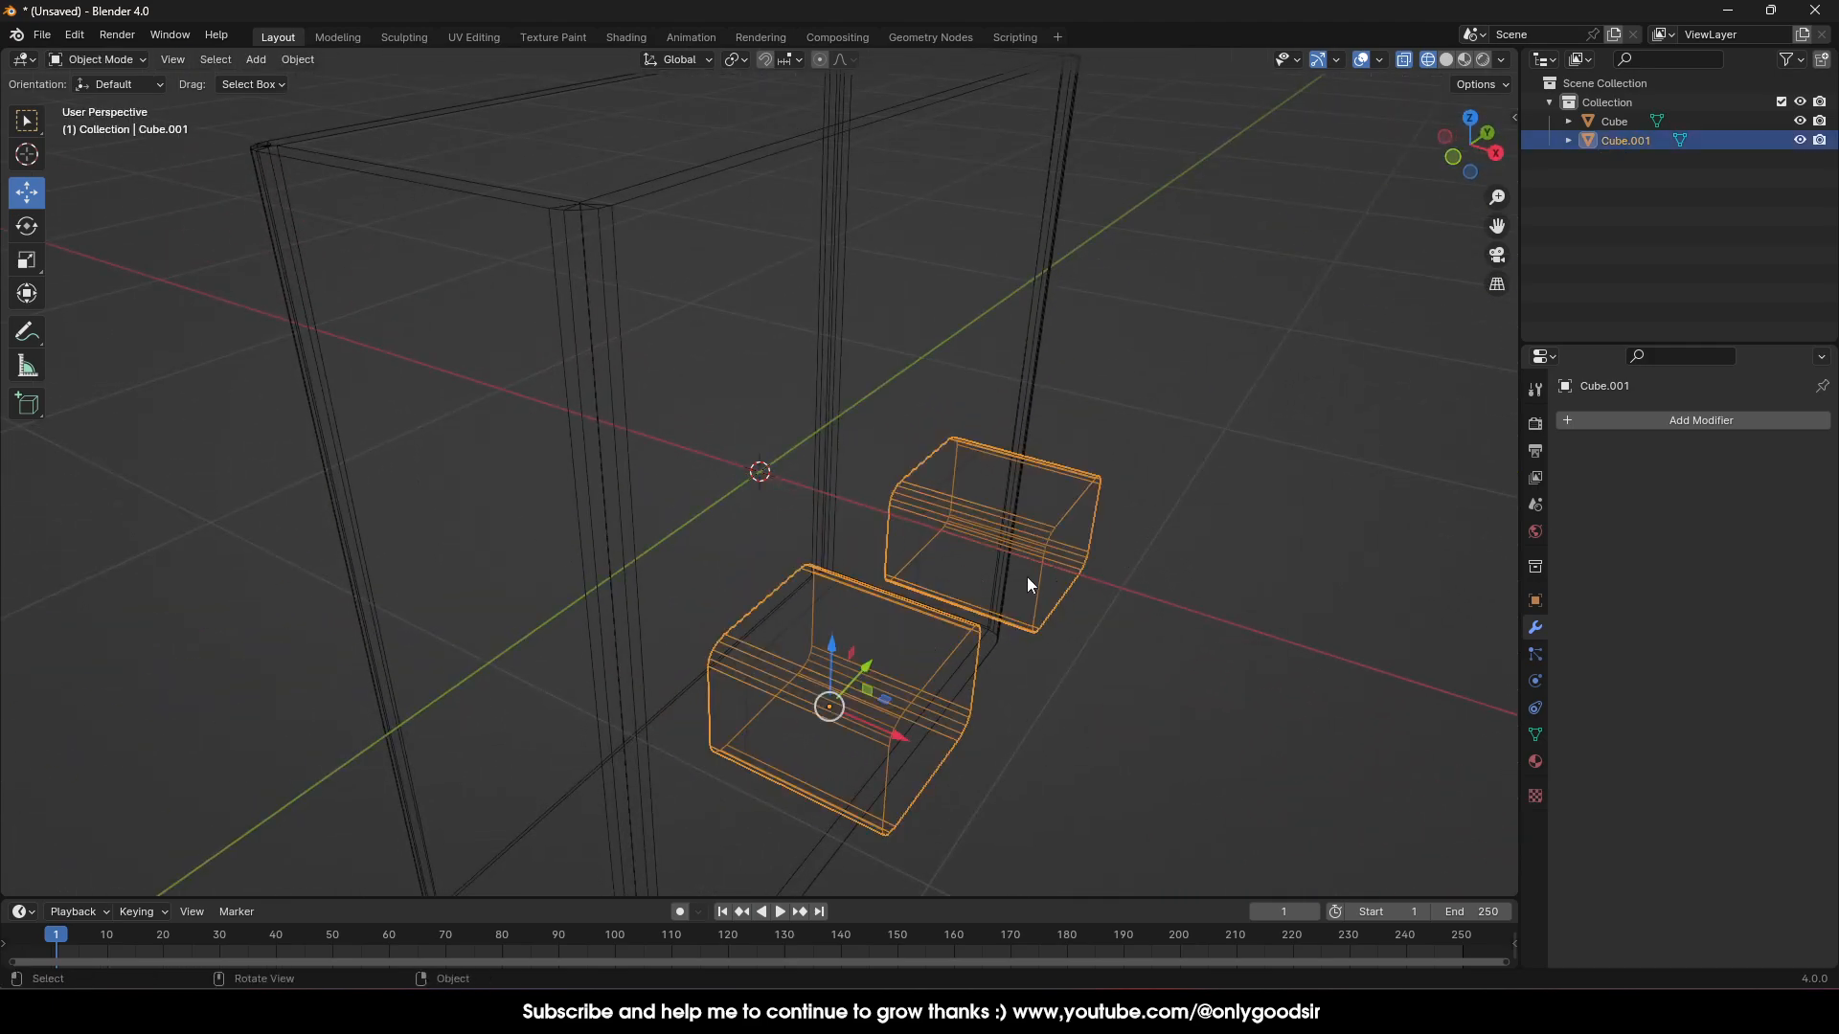
pyautogui.click(133, 61)
pyautogui.click(104, 83)
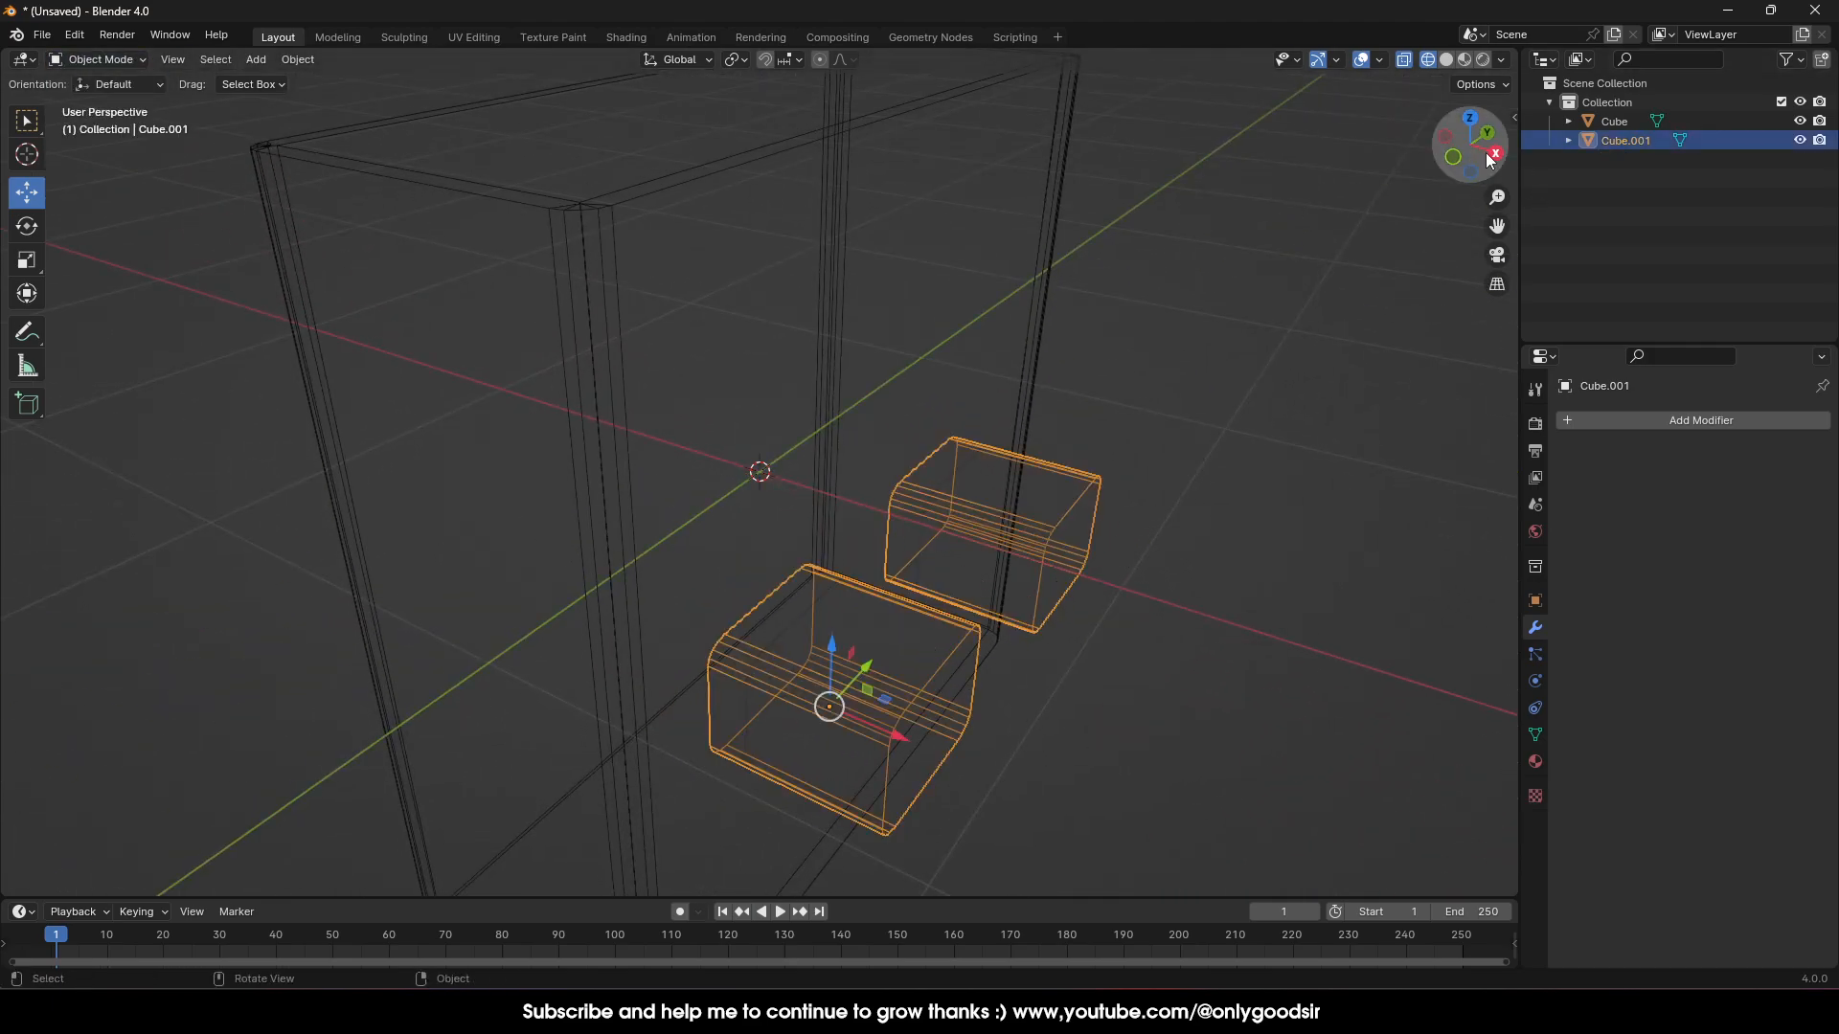
pyautogui.click(1402, 60)
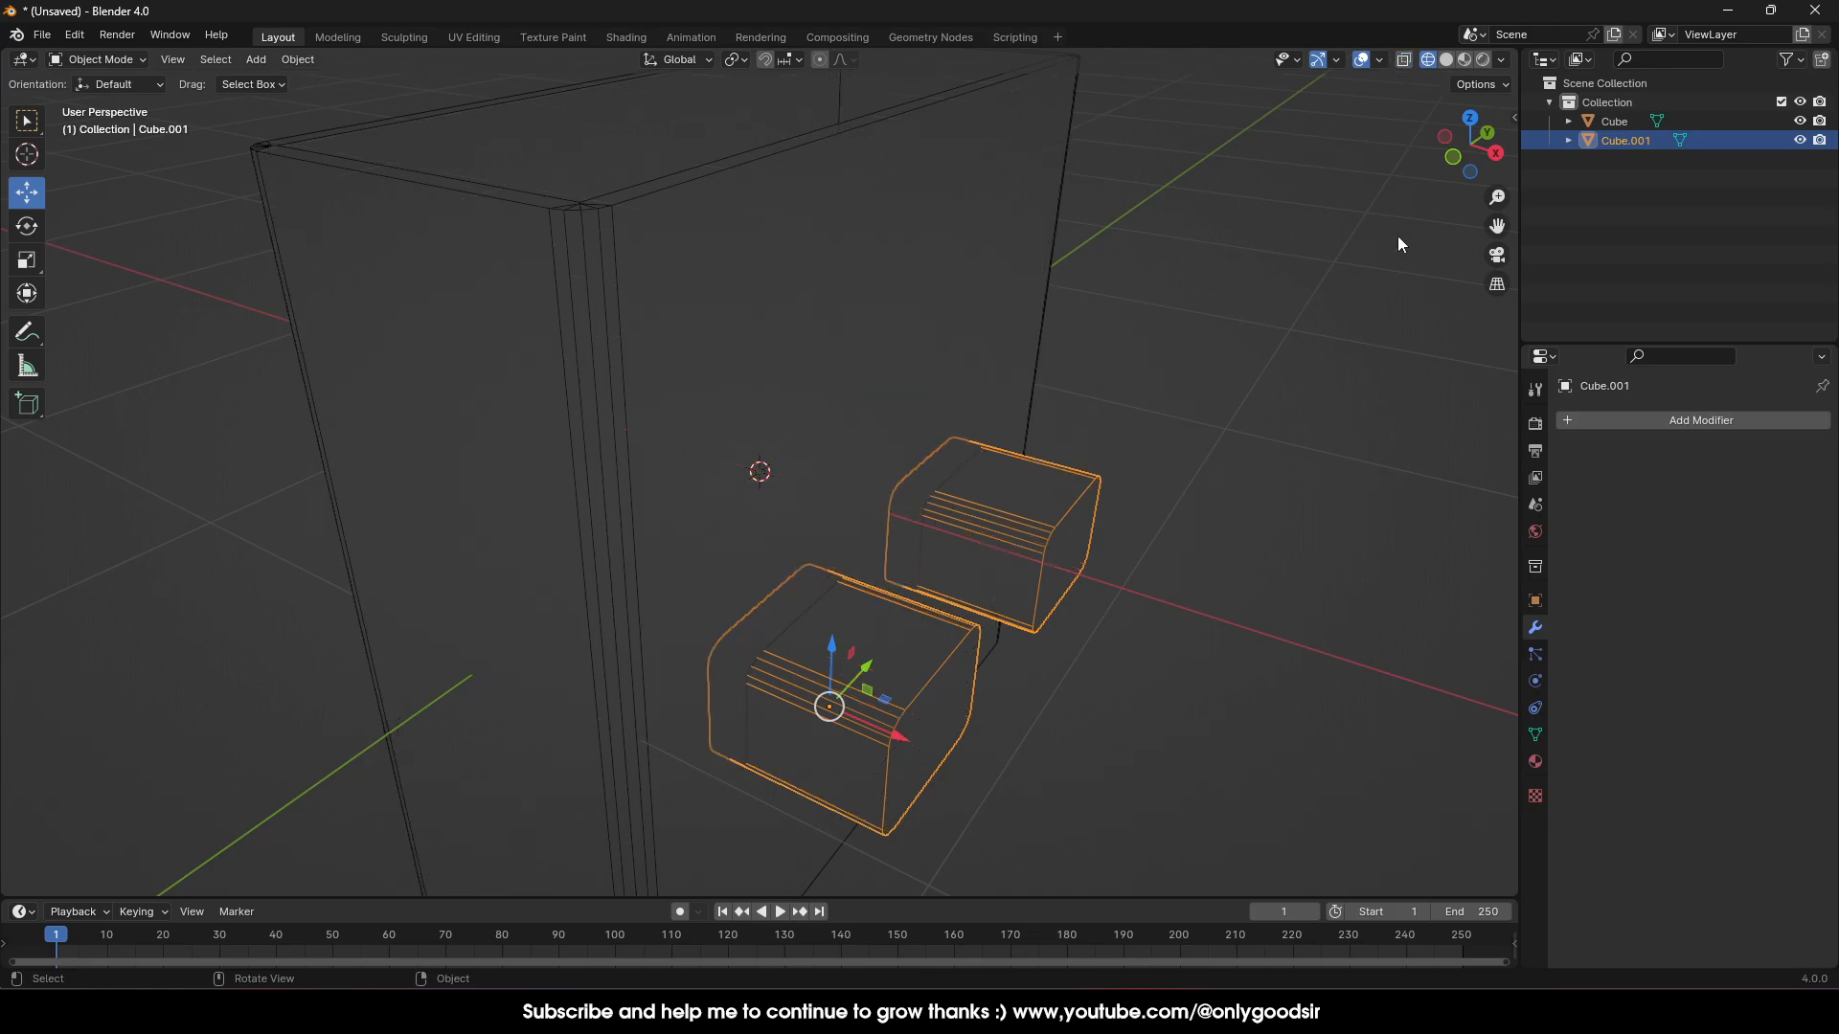
pyautogui.click(1057, 429)
pyautogui.moveTo(1057, 429); pyautogui.dragTo(1067, 479, button='middle')
pyautogui.click(1013, 567)
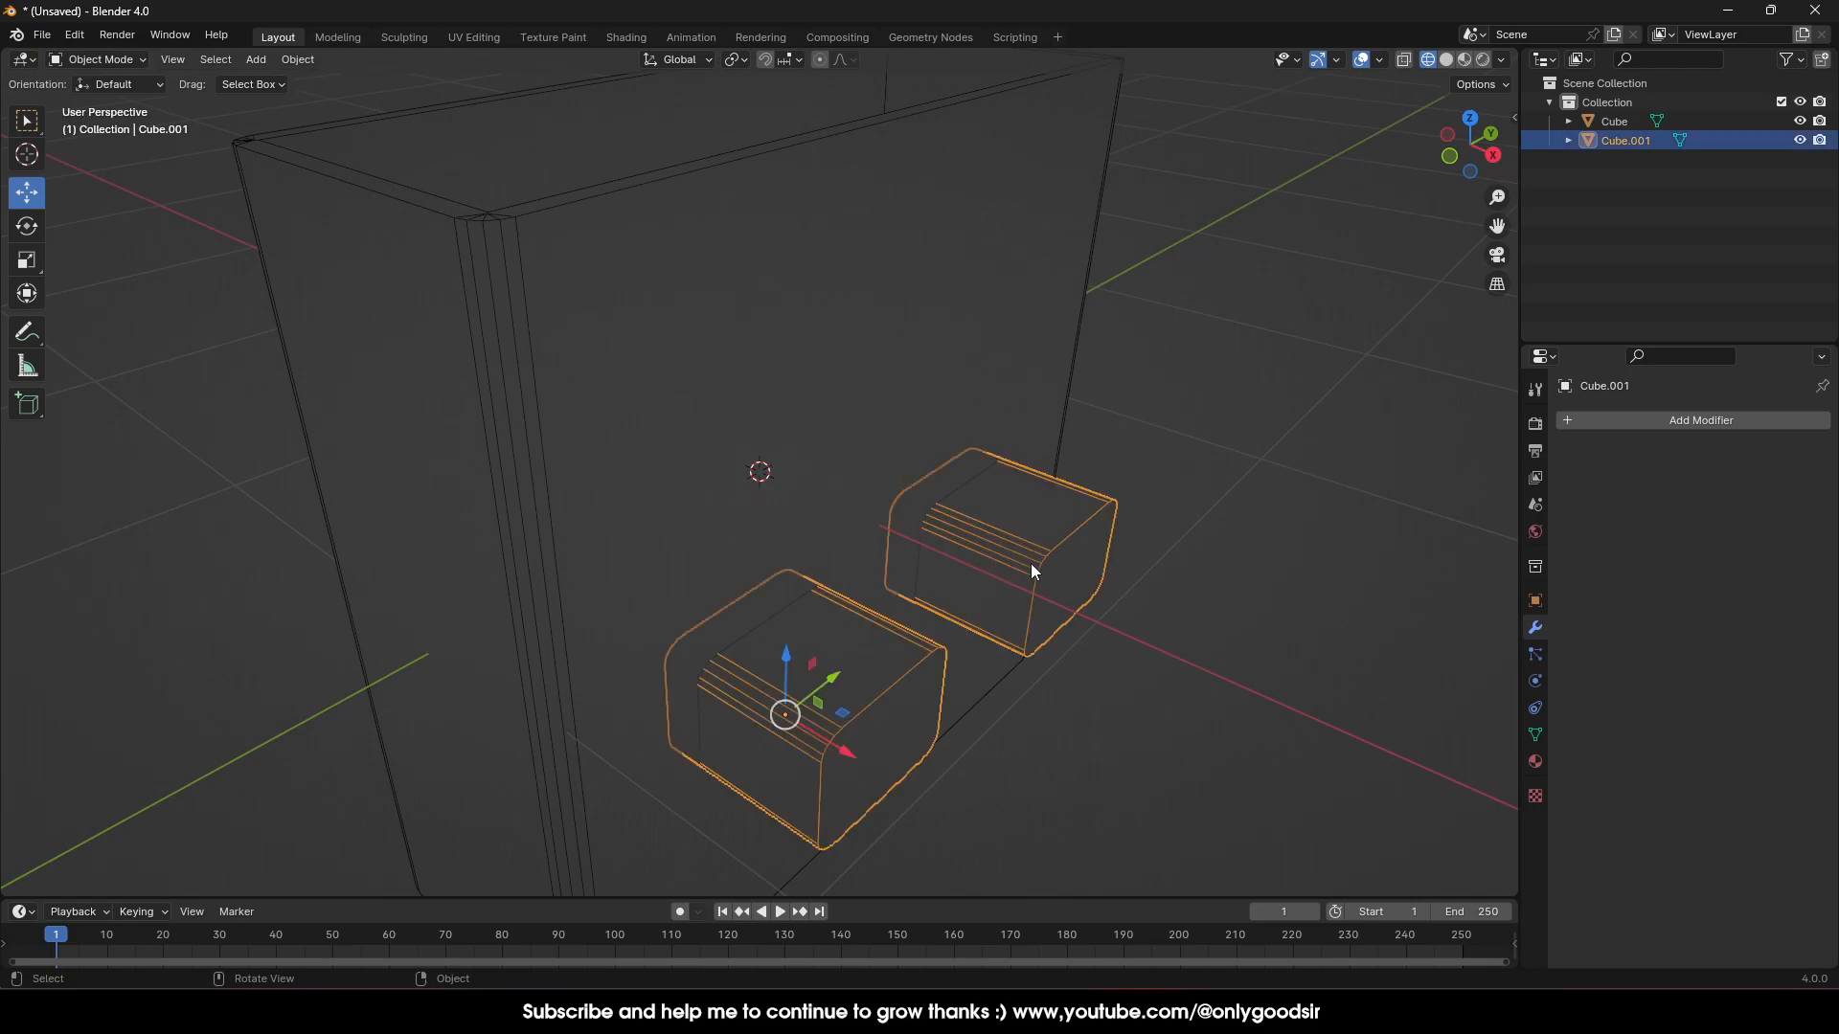
pyautogui.moveTo(1017, 592); pyautogui.dragTo(1057, 617, button='middle')
pyautogui.scroll(-3, 1037, 553)
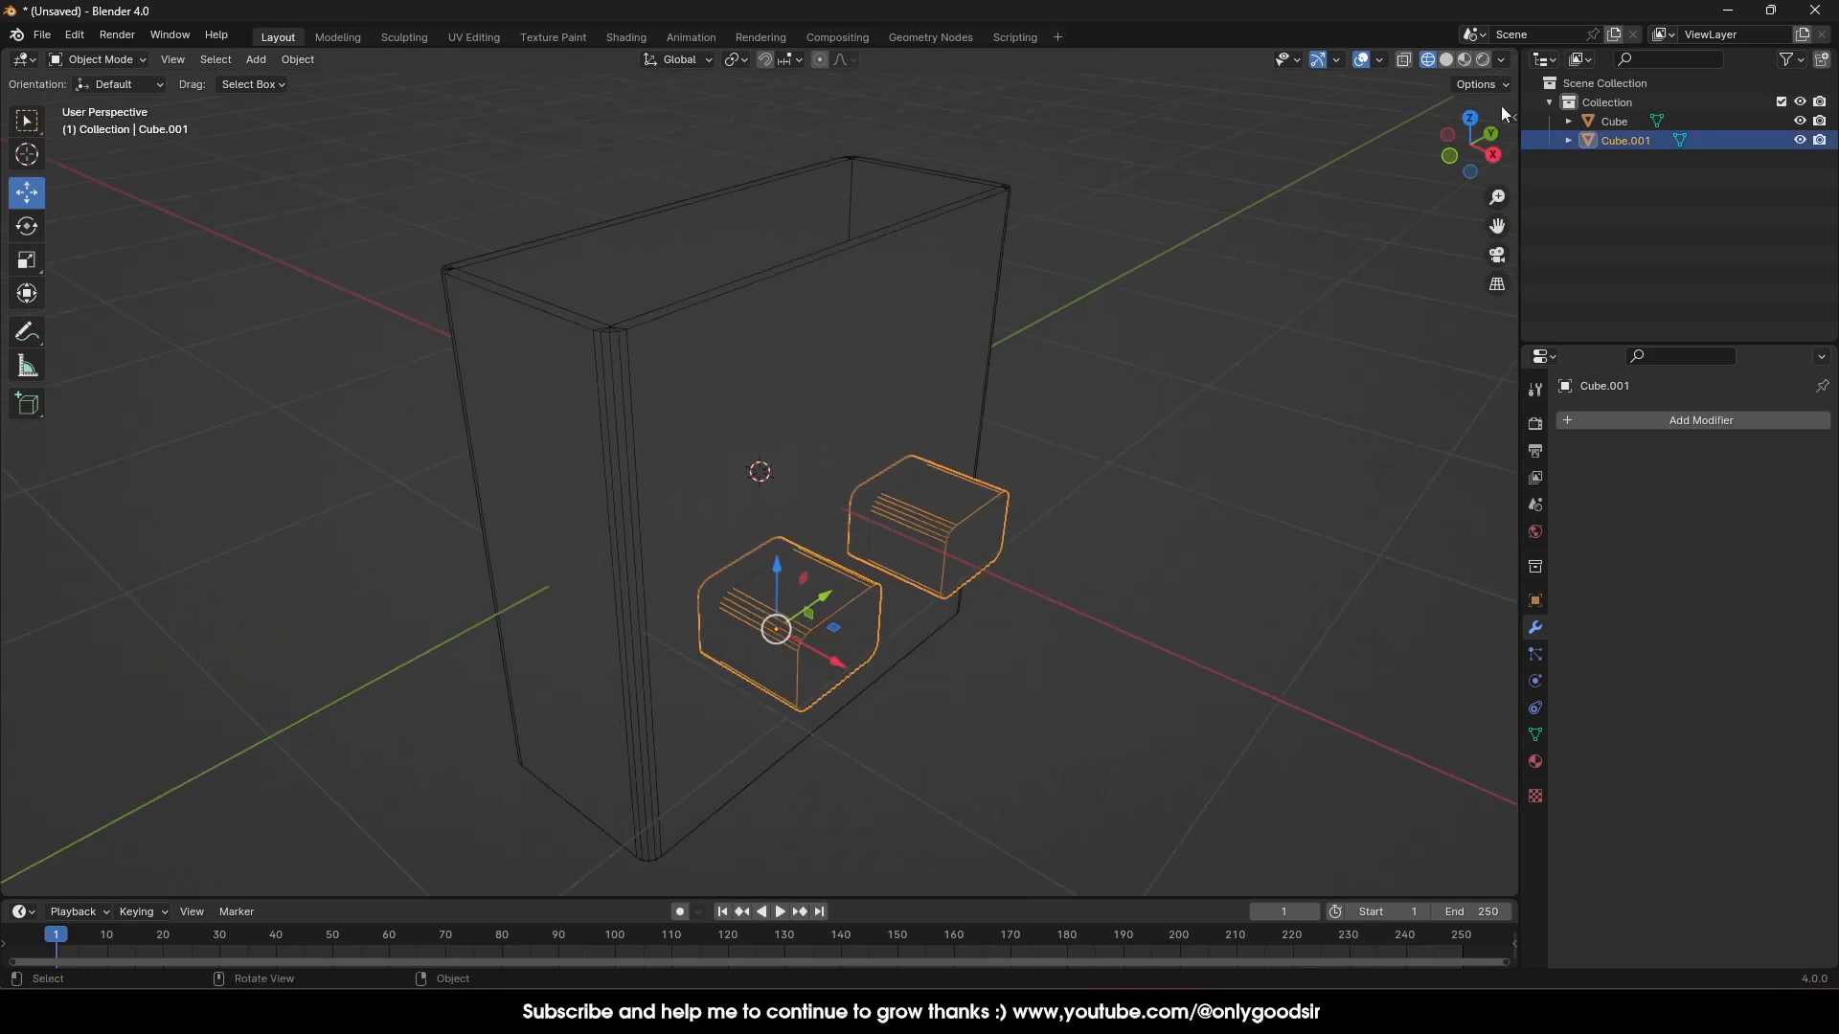
pyautogui.click(1445, 62)
# Add a Boolean modifier set to Difference to the box, with the pair of bevelled blocks as the cutting object
pyautogui.moveTo(1053, 374); pyautogui.dragTo(1086, 353, button='middle')
pyautogui.click(1088, 412)
pyautogui.moveTo(1089, 478)
pyautogui.mouseDown(button='middle')
pyautogui.moveTo(1077, 462)
pyautogui.moveTo(1025, 515)
pyautogui.mouseUp(button='middle')
pyautogui.click(957, 484)
pyautogui.click(910, 398)
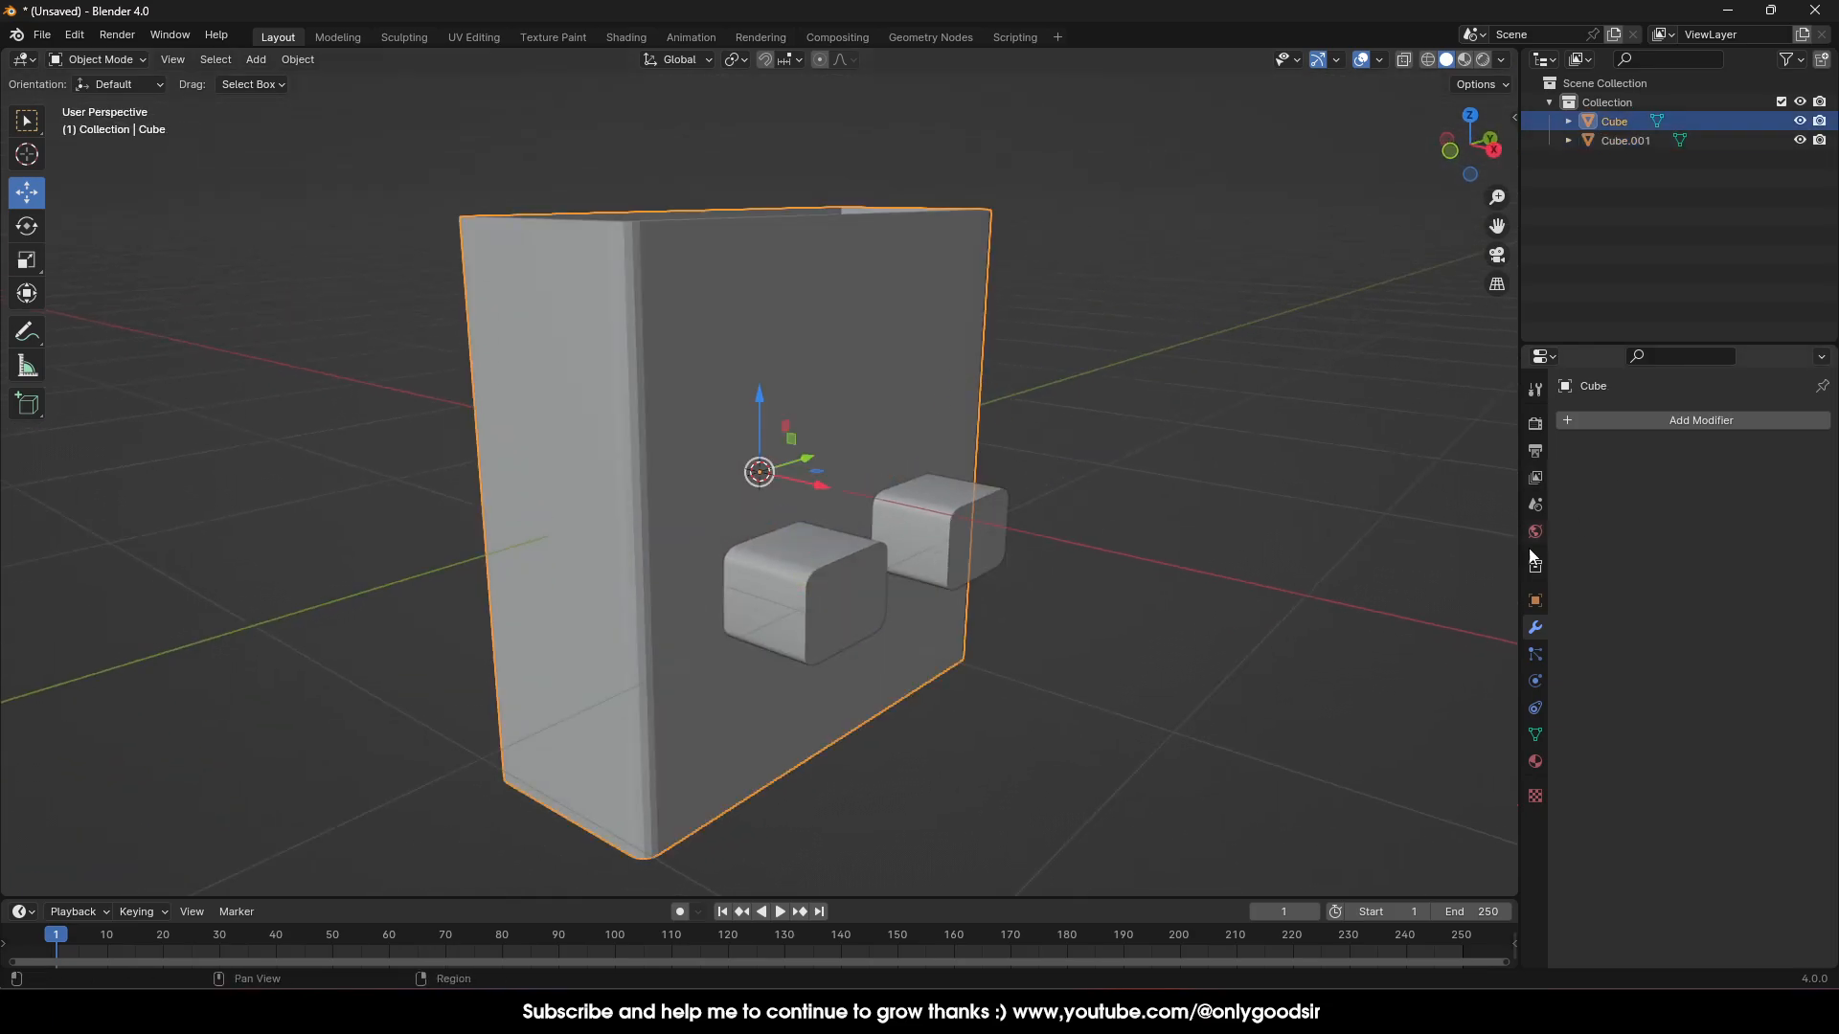
pyautogui.click(1633, 423)
pyautogui.moveTo(1607, 429)
pyautogui.click(1408, 464)
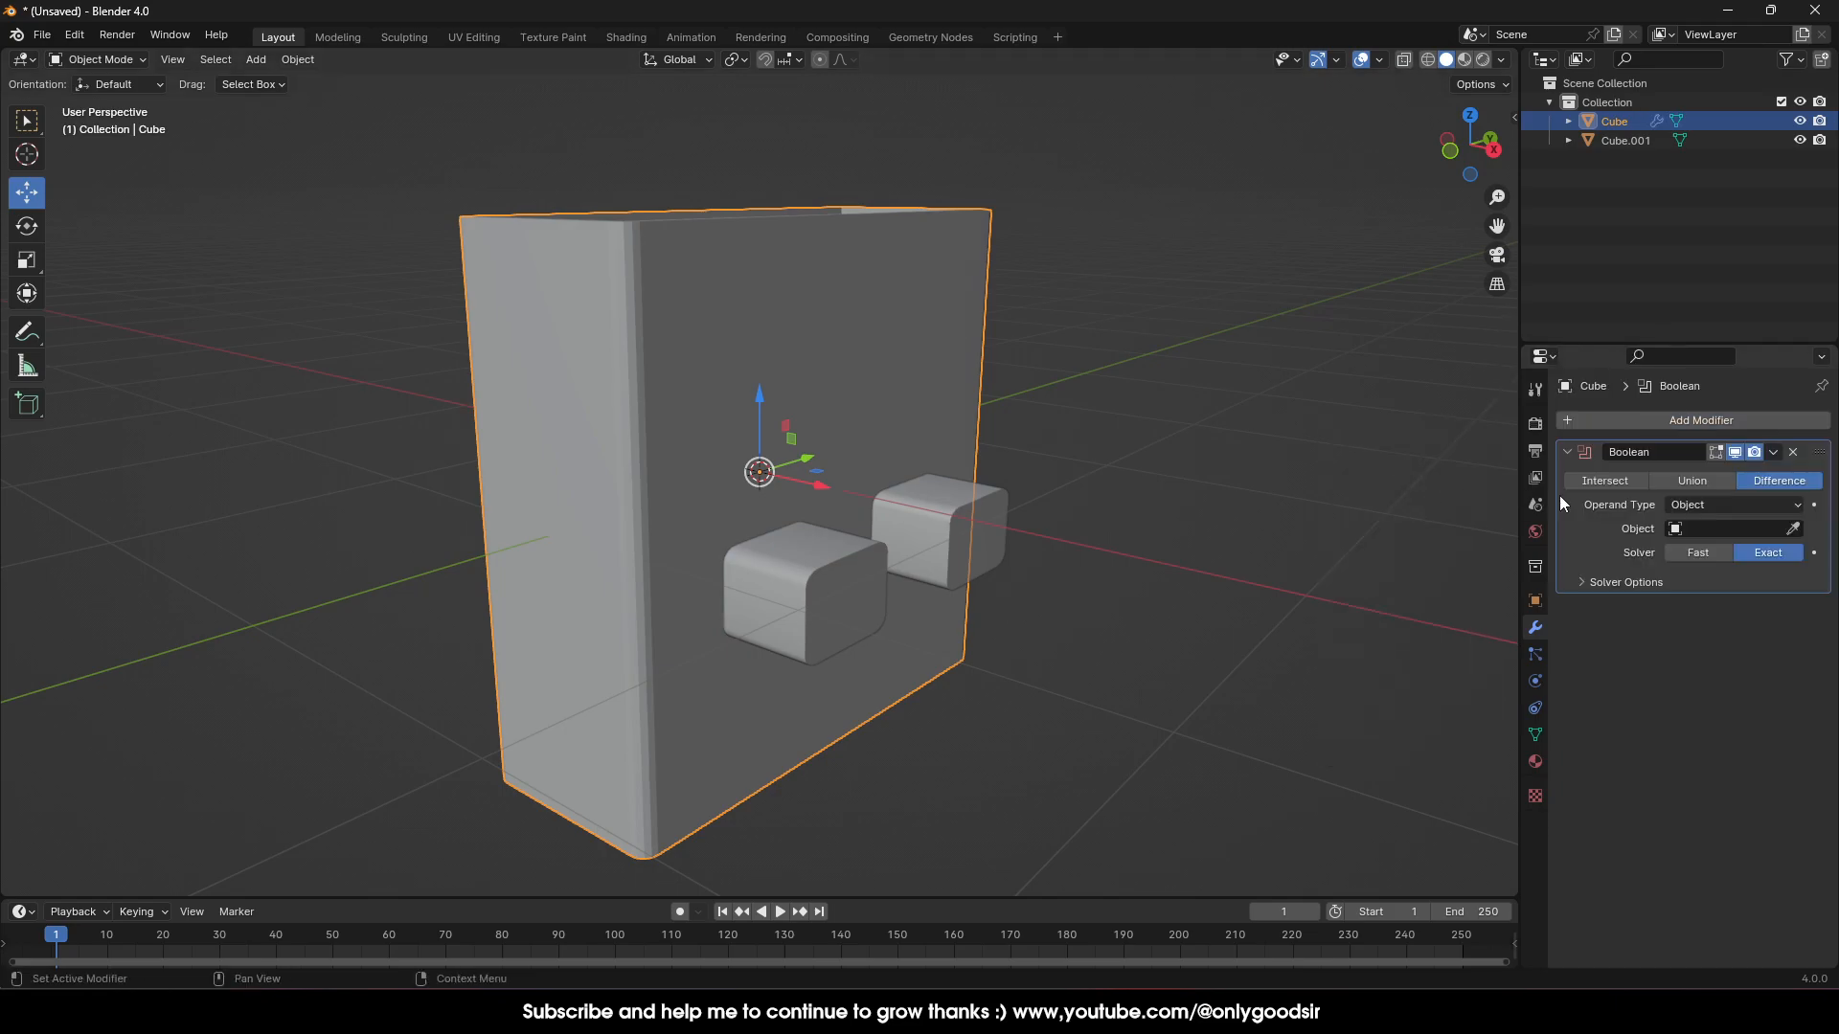
pyautogui.click(1794, 529)
pyautogui.click(967, 513)
# Hide the pair of cutter blocks in the viewport and inspect the openings in the box
pyautogui.moveTo(1053, 531); pyautogui.dragTo(1014, 576, button='middle')
pyautogui.click(973, 550)
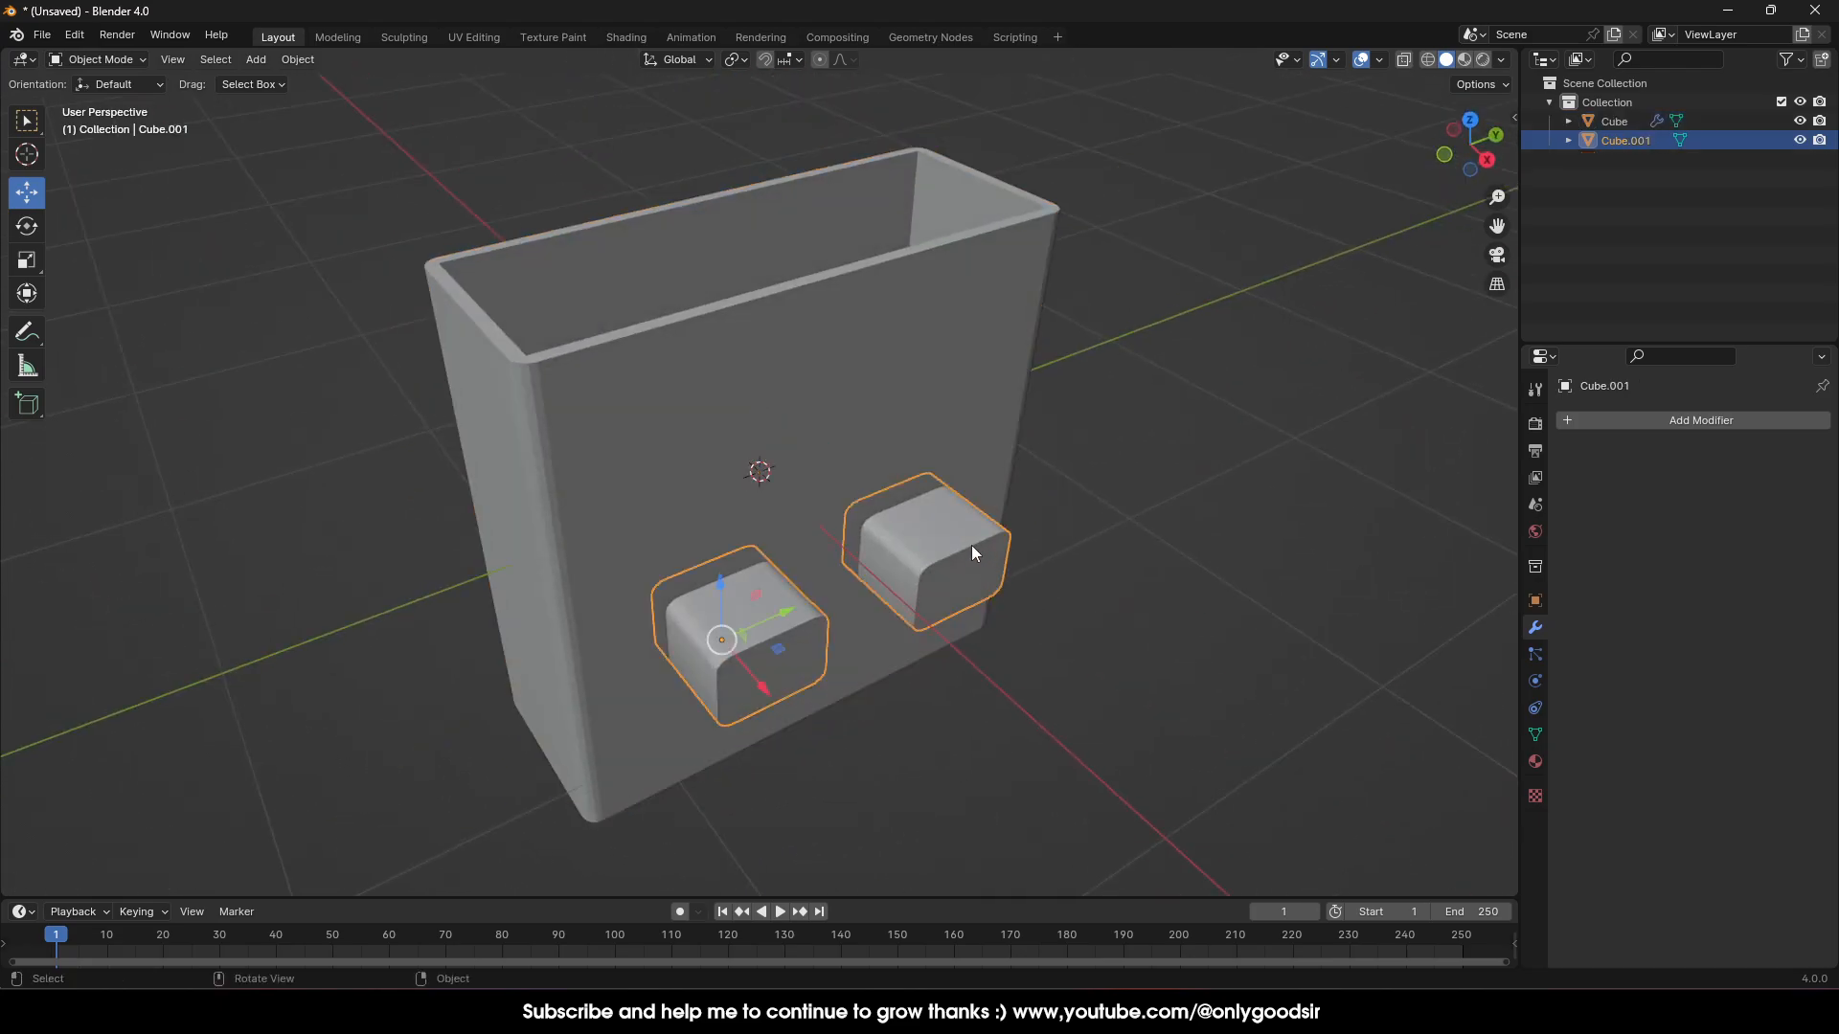
pyautogui.click(1800, 140)
pyautogui.moveTo(1034, 411); pyautogui.dragTo(743, 309, button='middle')
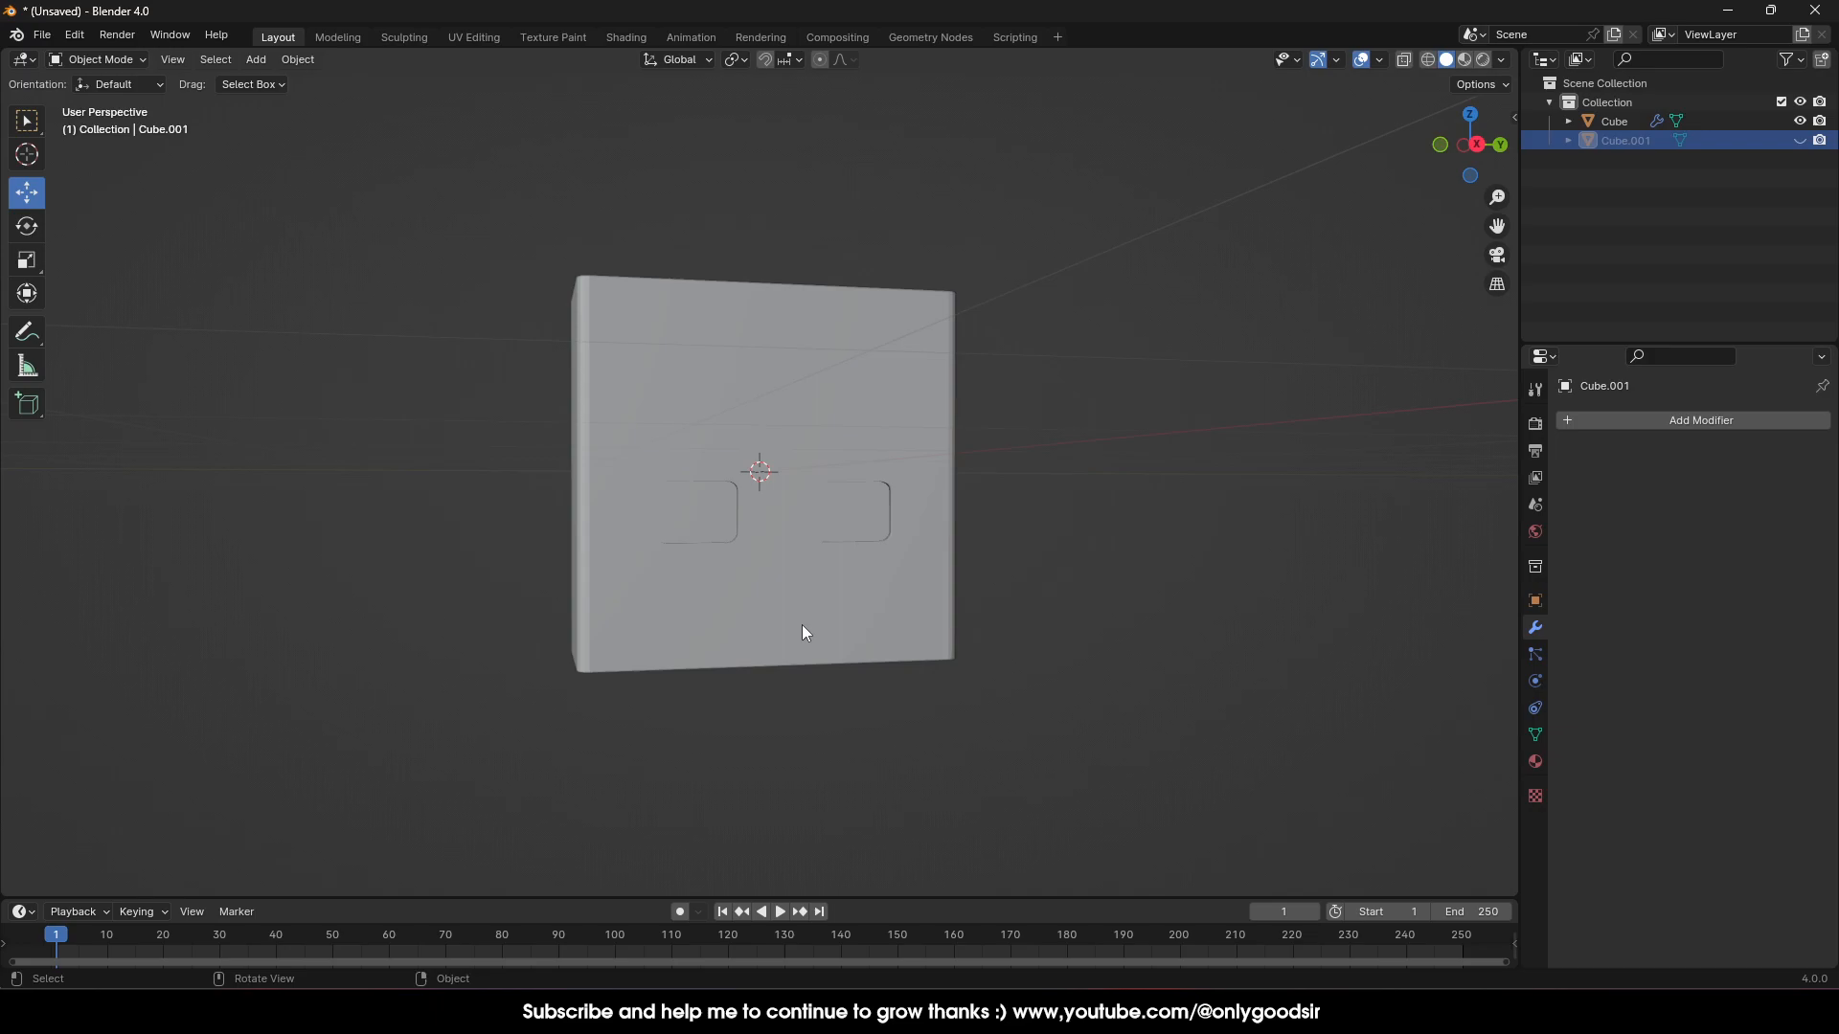
pyautogui.moveTo(789, 554); pyautogui.dragTo(662, 410, button='middle')
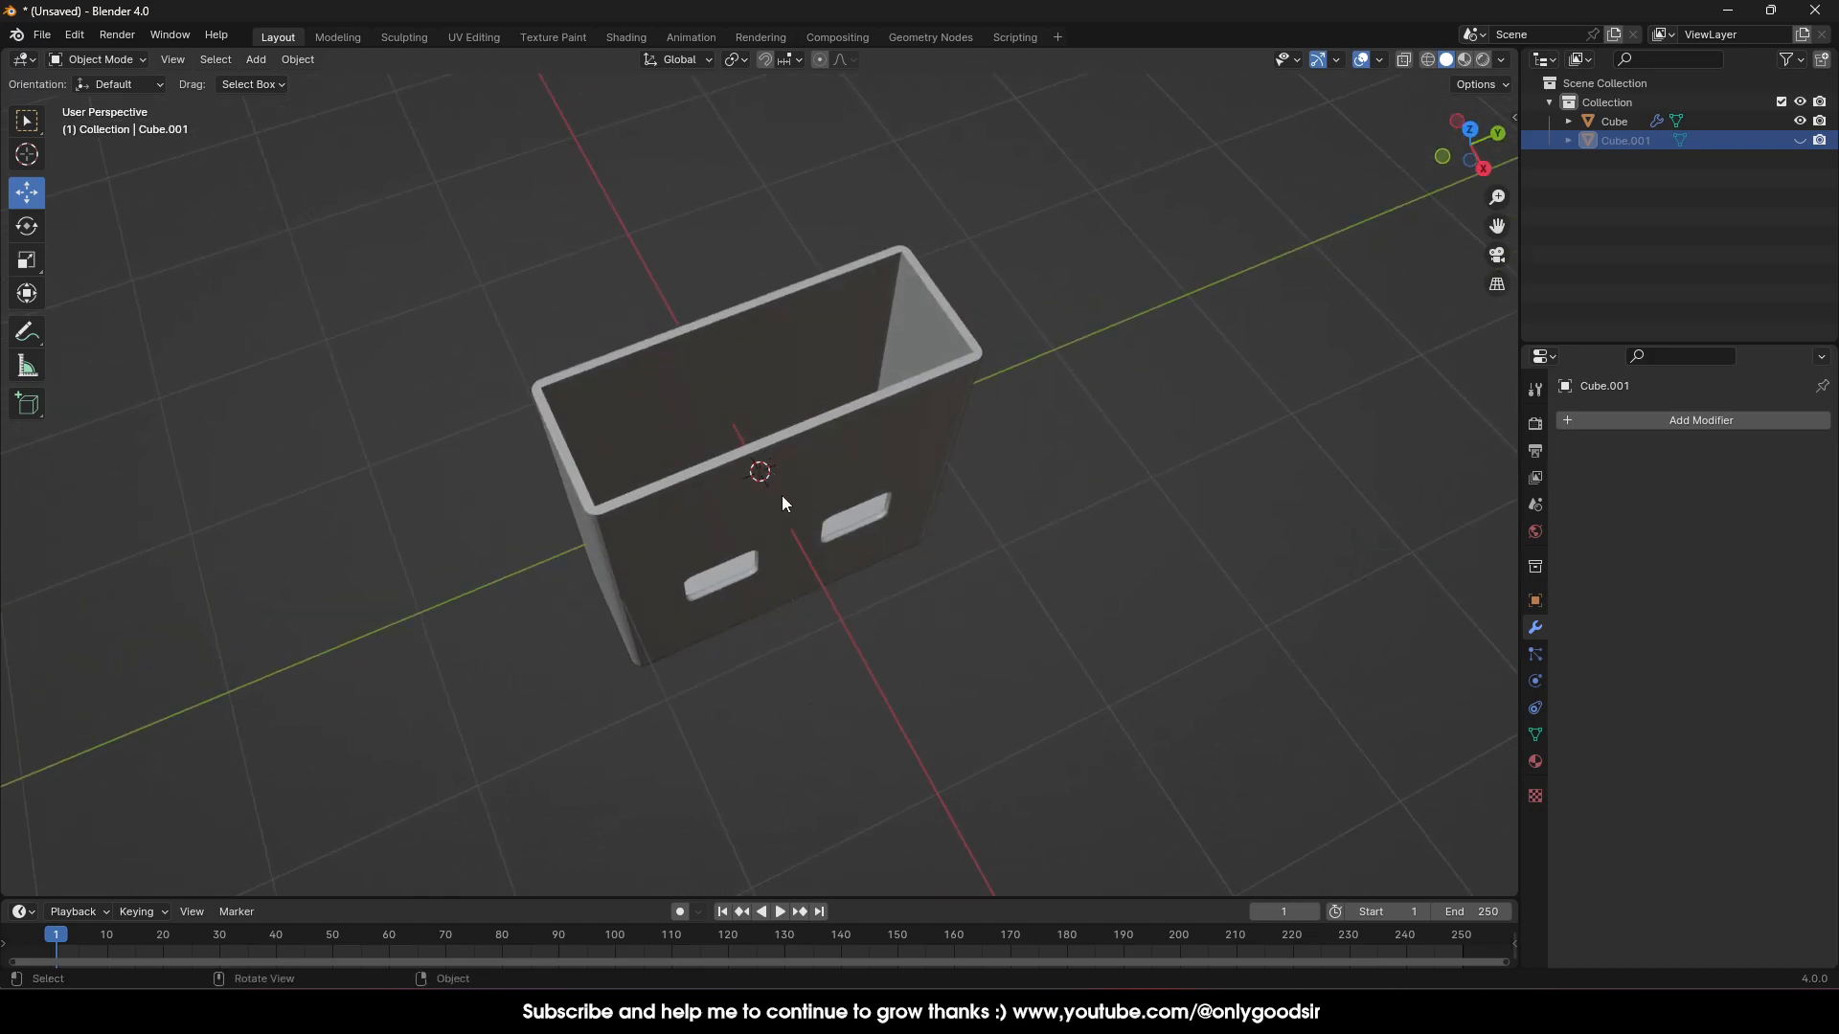
pyautogui.moveTo(1000, 578); pyautogui.dragTo(976, 499, button='middle')
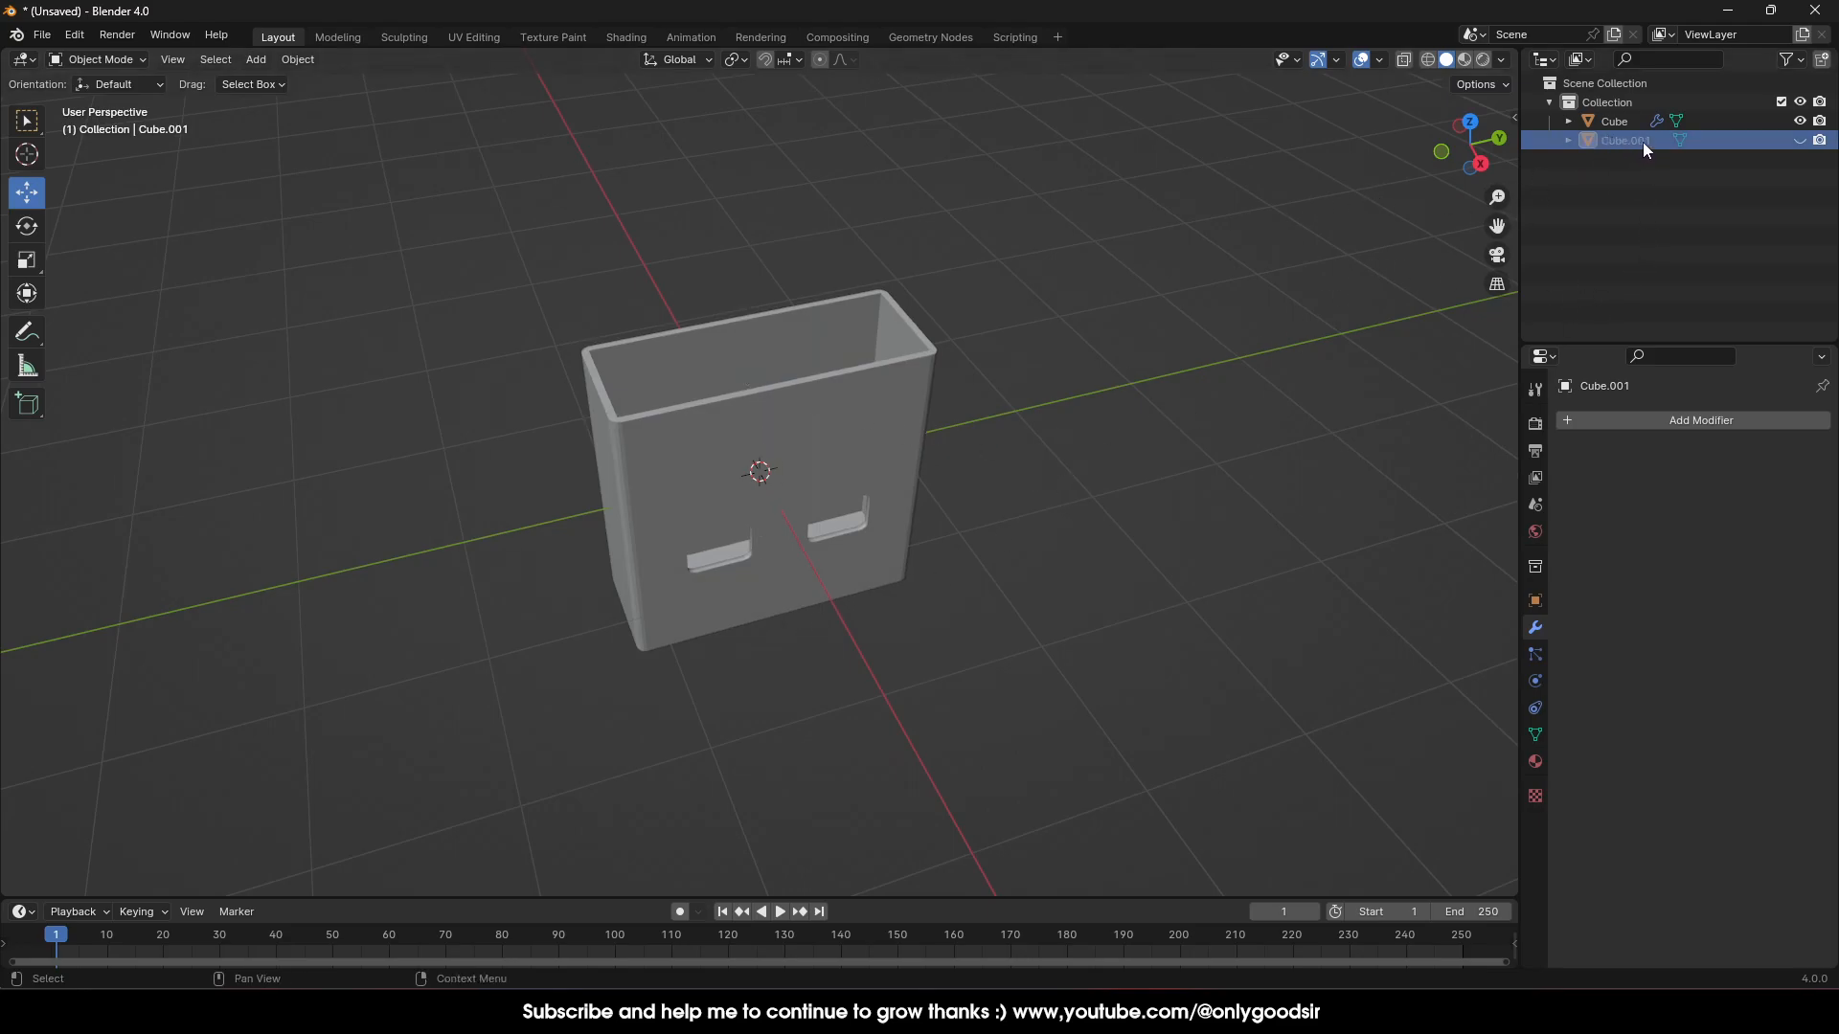
# Apply the box's Boolean modifier and delete the hidden cutter object
pyautogui.click(1614, 121)
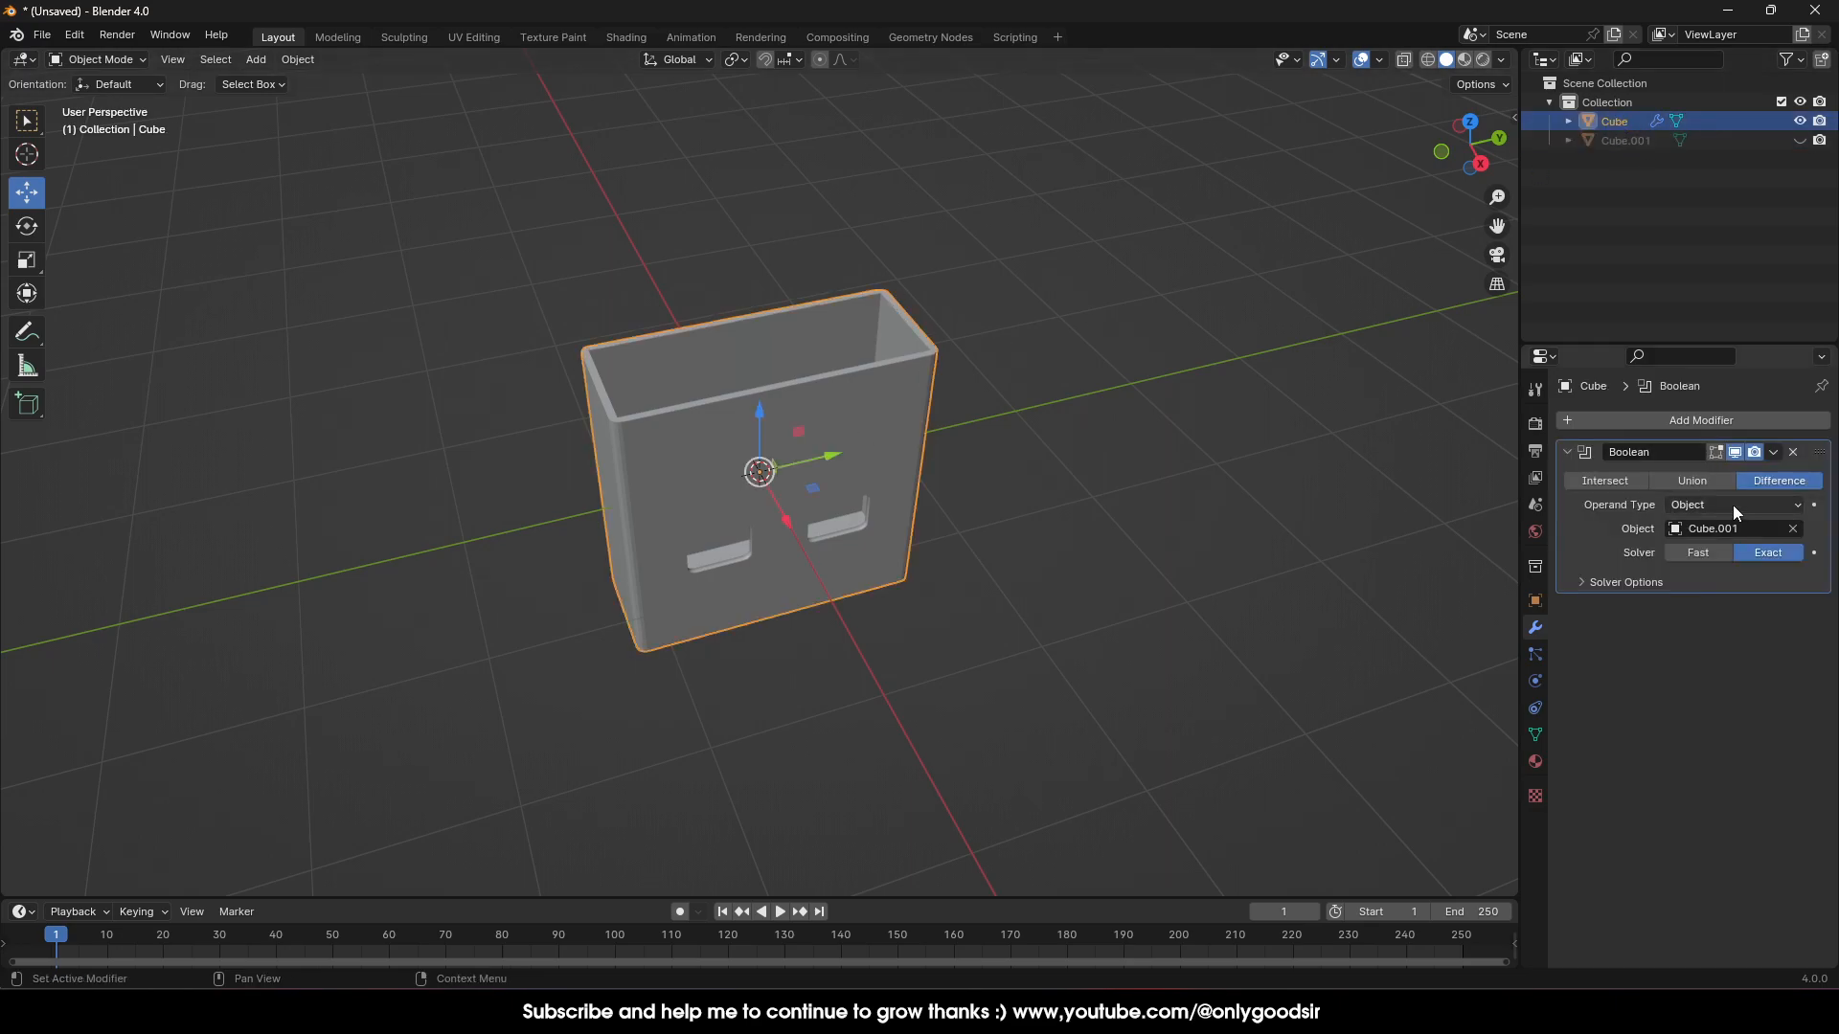
pyautogui.click(1772, 454)
pyautogui.click(1737, 475)
pyautogui.click(1015, 584)
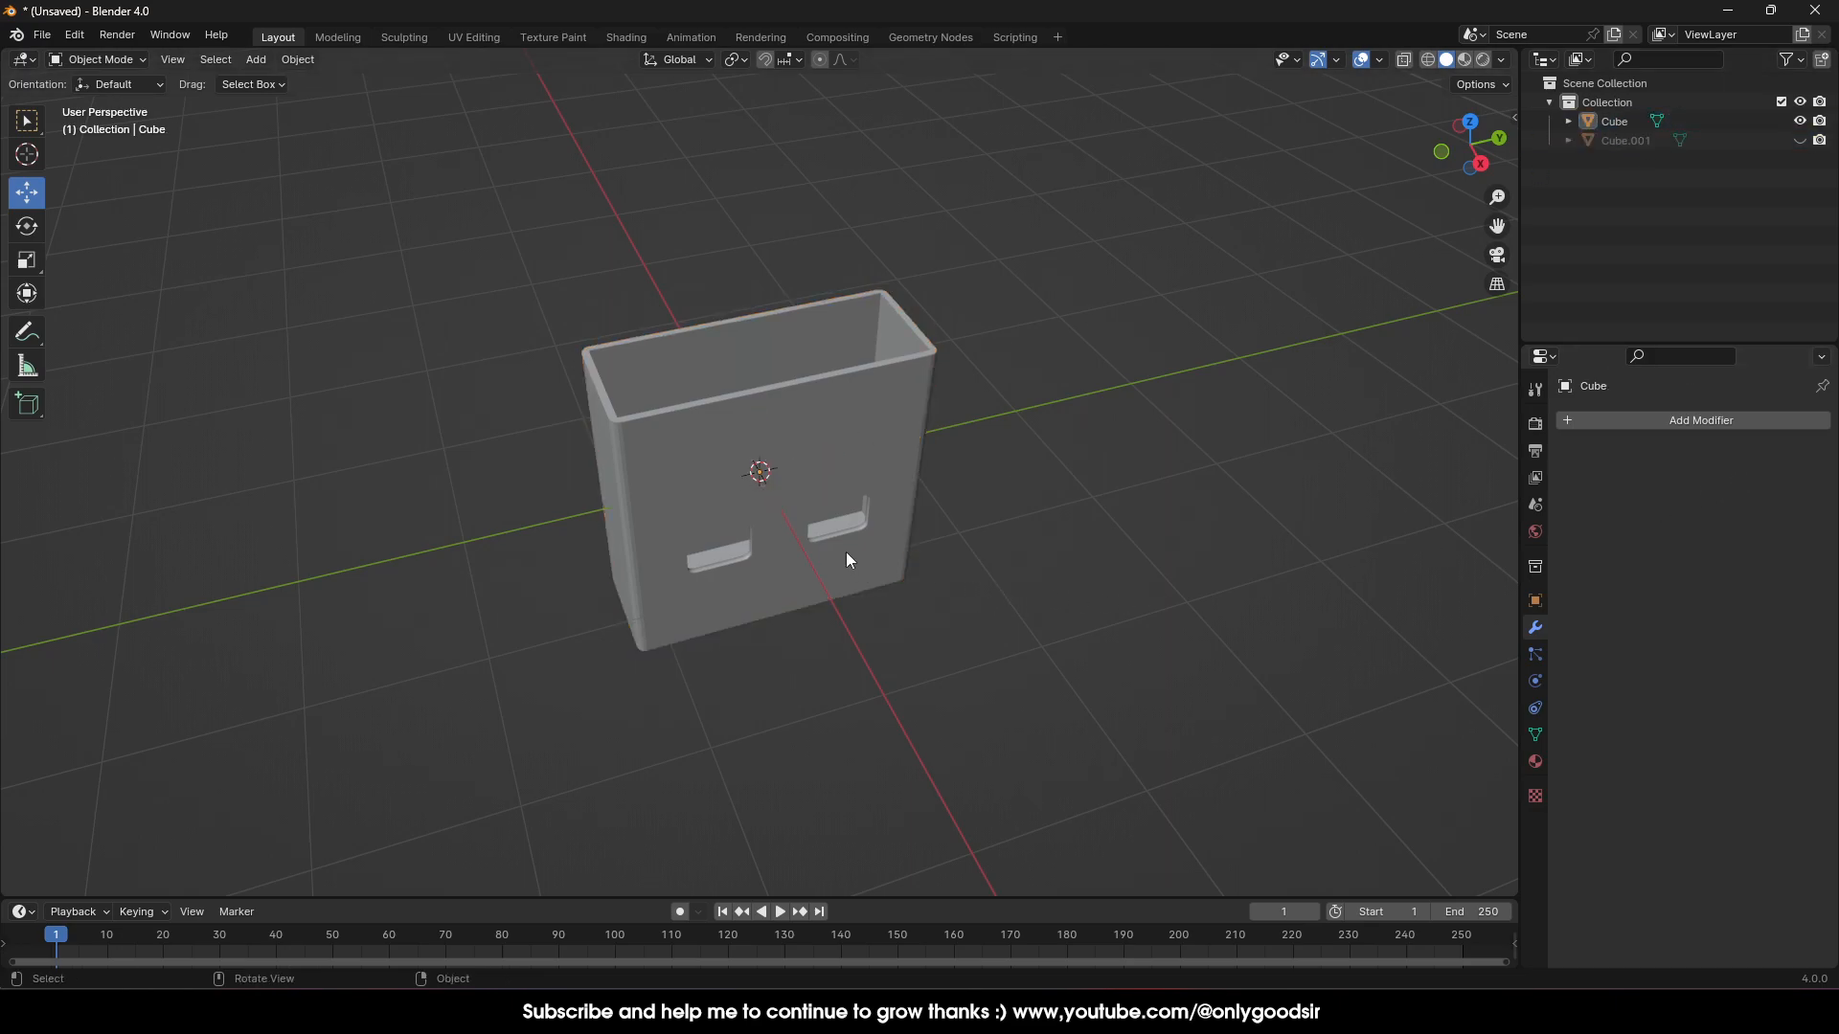
pyautogui.click(1649, 142)
pyautogui.press('x')
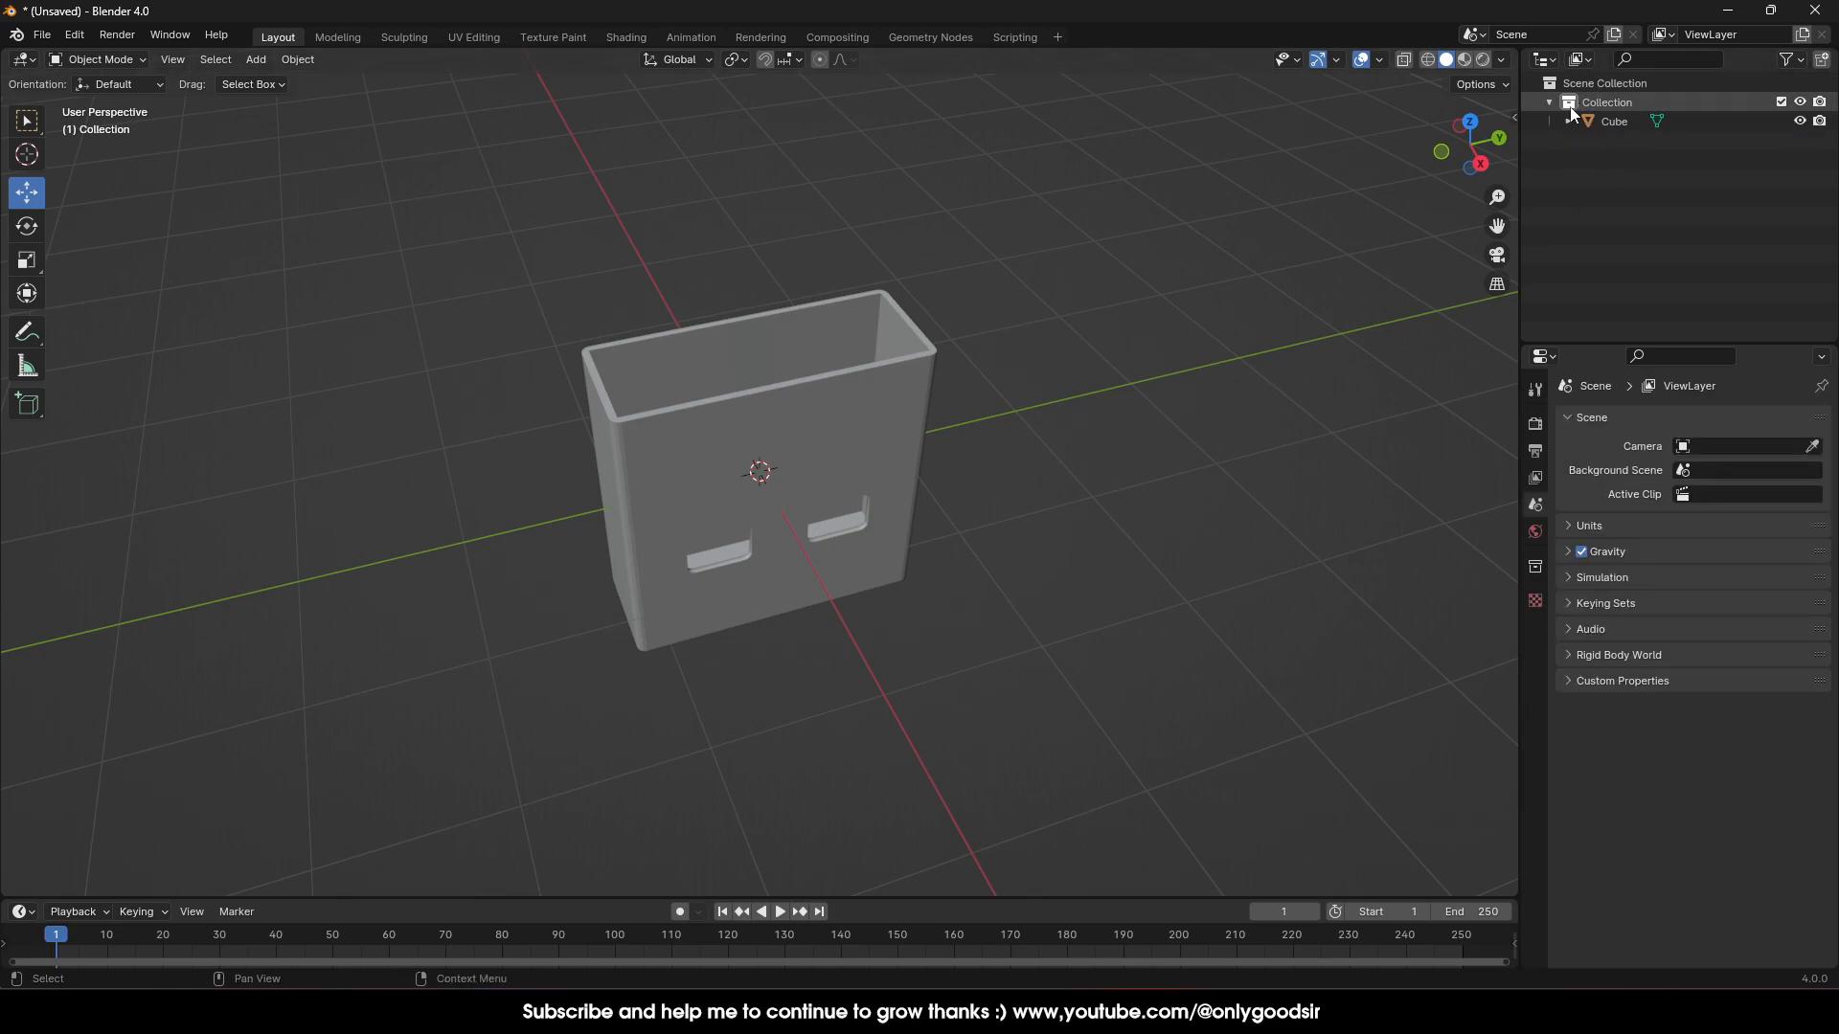
# Smooth-shade the box with its two cut openings and deselect it
pyautogui.moveTo(829, 433); pyautogui.dragTo(731, 399, button='middle')
pyautogui.scroll(5, 796, 410)
pyautogui.scroll(-4, 660, 310)
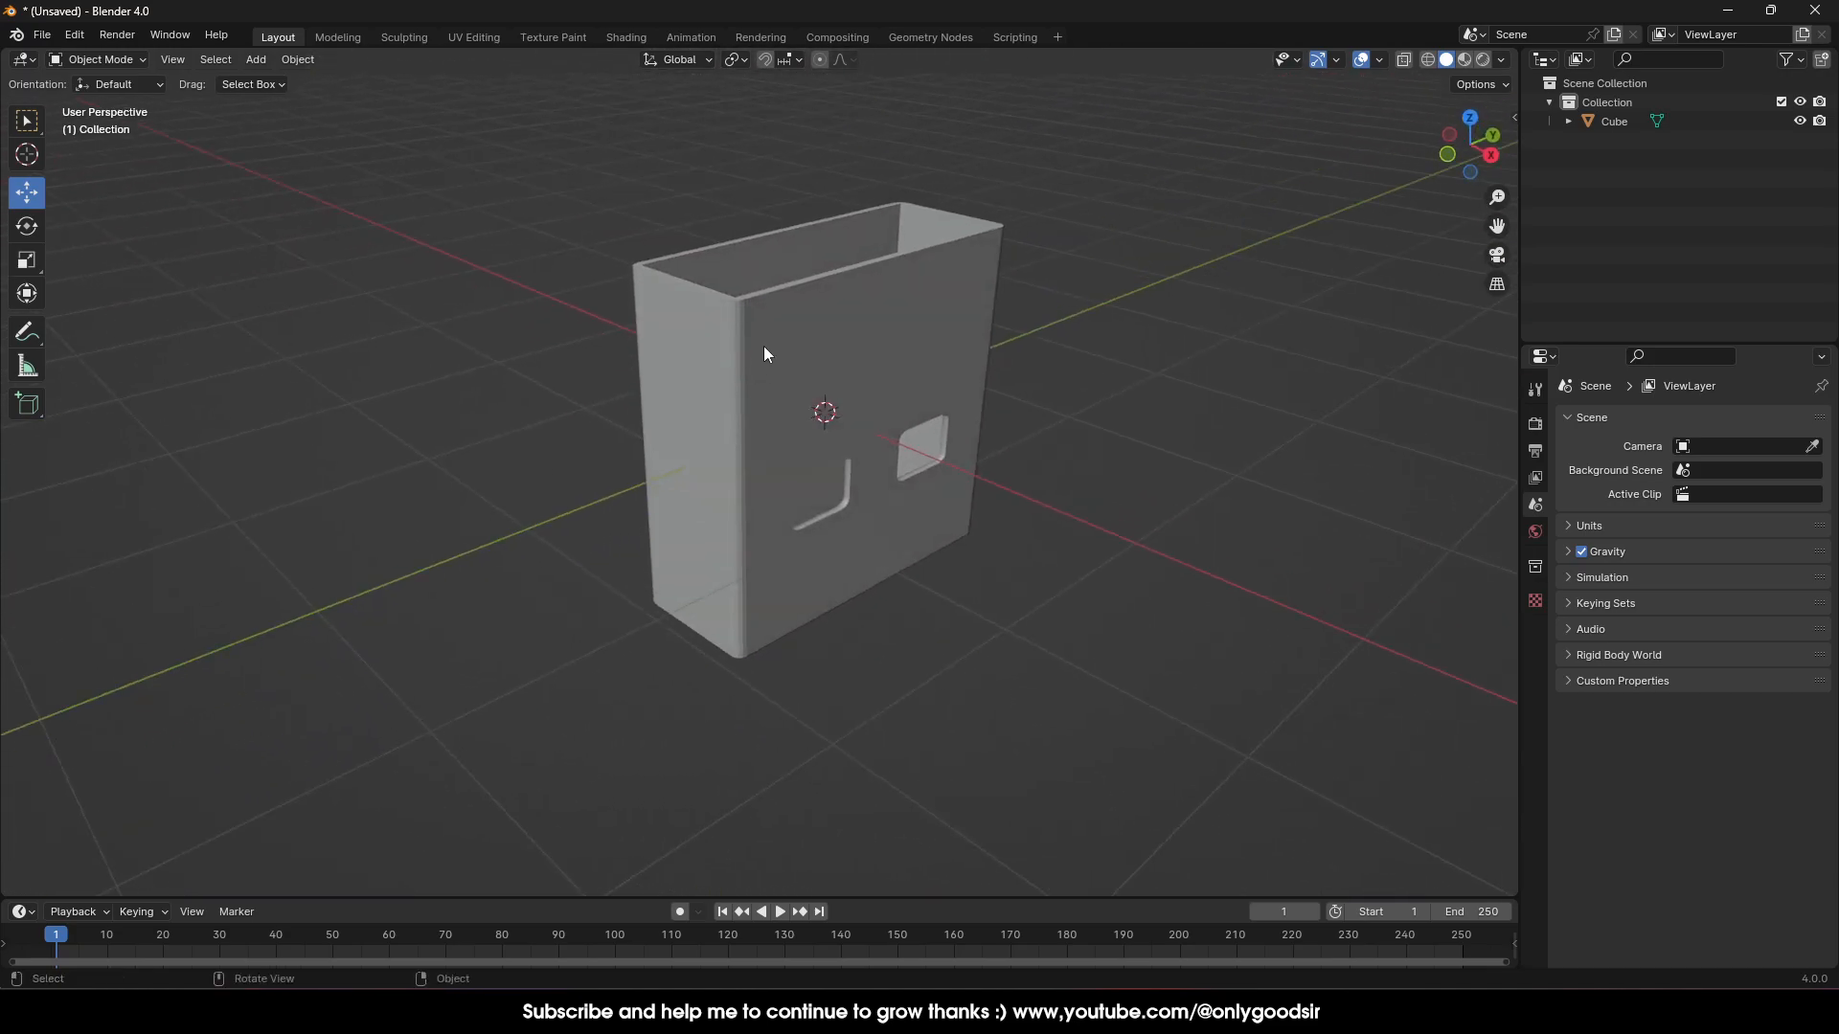
pyautogui.click(762, 350)
pyautogui.rightClick(757, 352)
pyautogui.click(726, 344)
pyautogui.click(1178, 383)
pyautogui.moveTo(1178, 383); pyautogui.dragTo(1009, 435, button='middle')
pyautogui.scroll(2, 1011, 433)
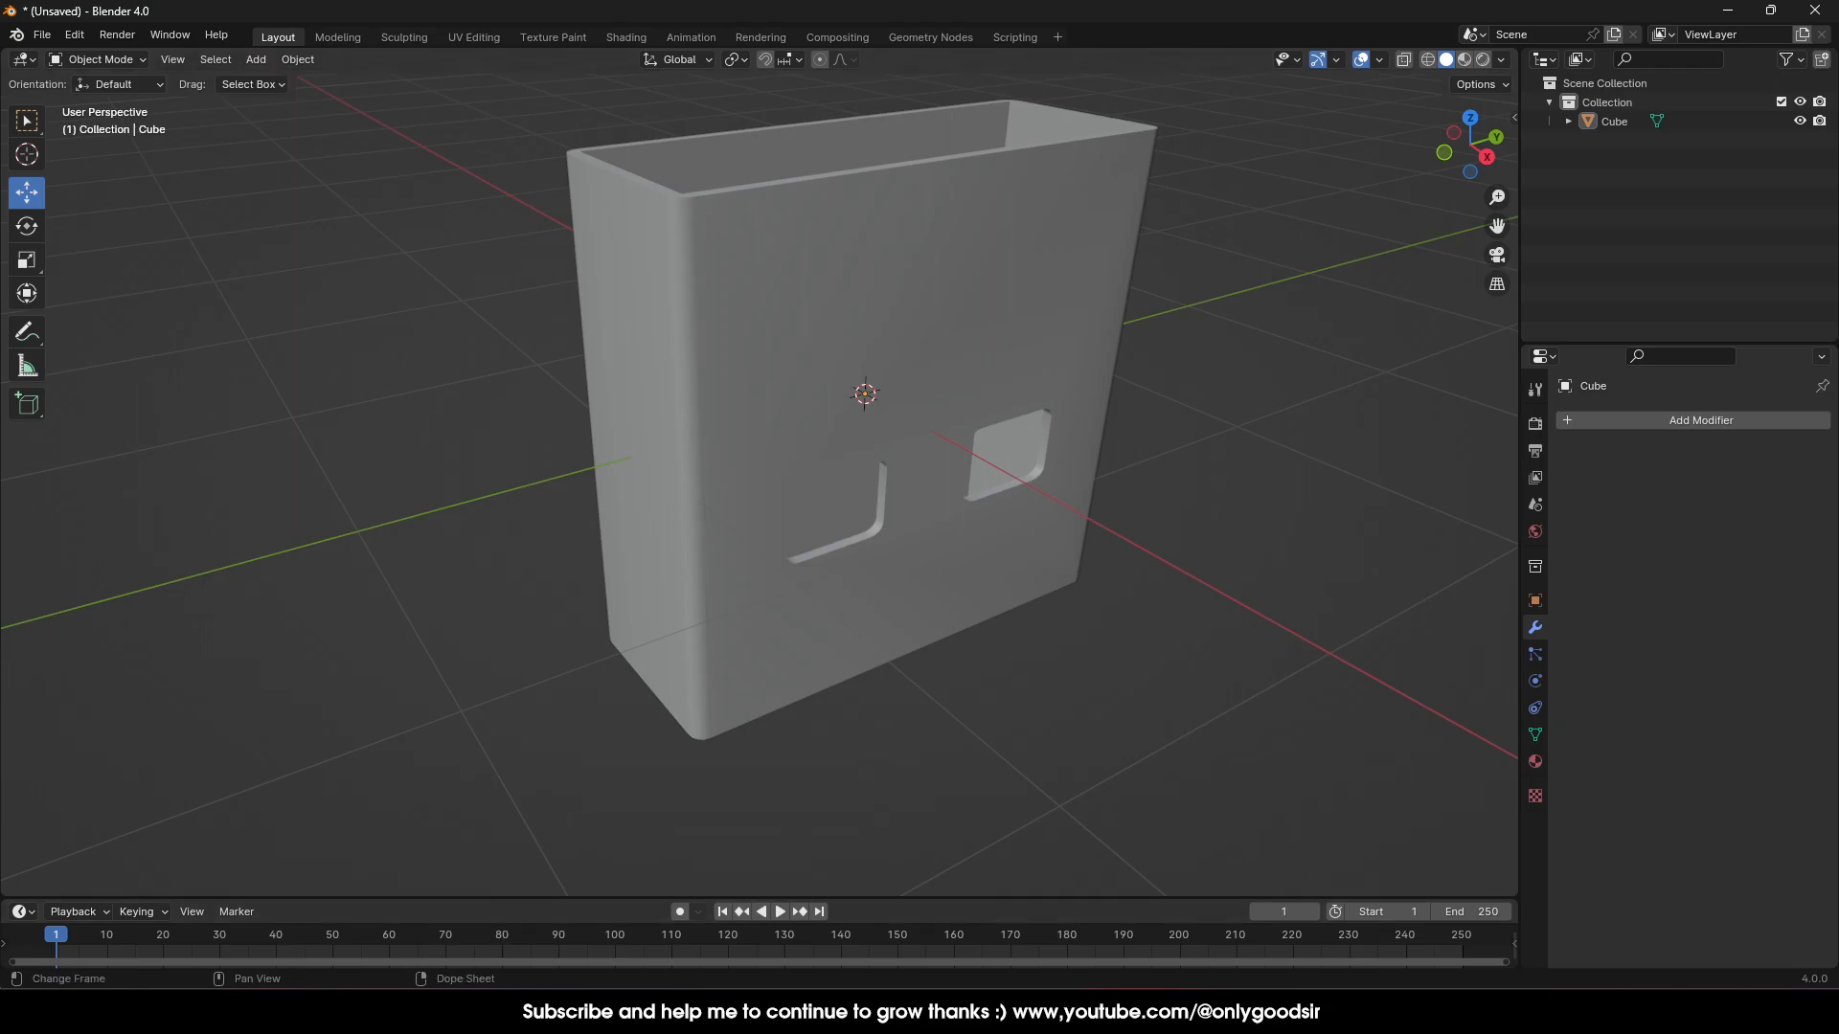
# Switch to the browser and look through the USB stick images for a swivel flash drive pictured from several angles
pyautogui.click(643, 1011)
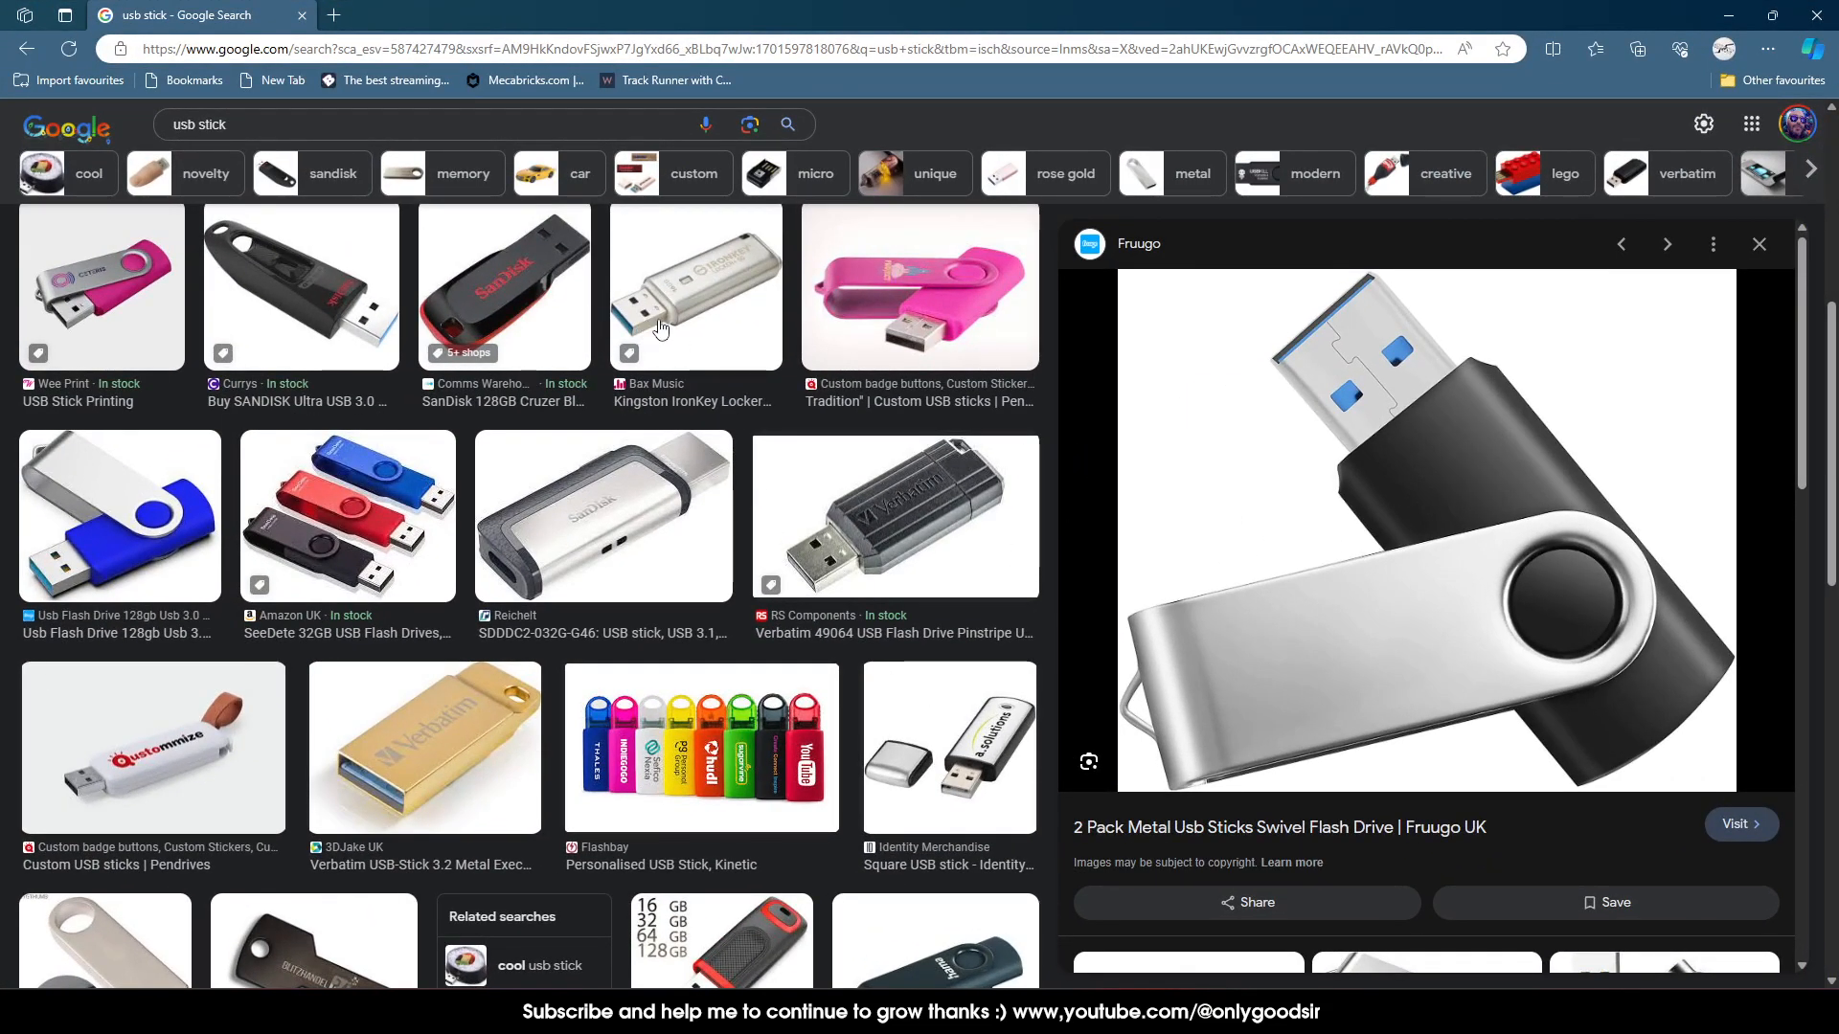
pyautogui.scroll(-5, 1369, 450)
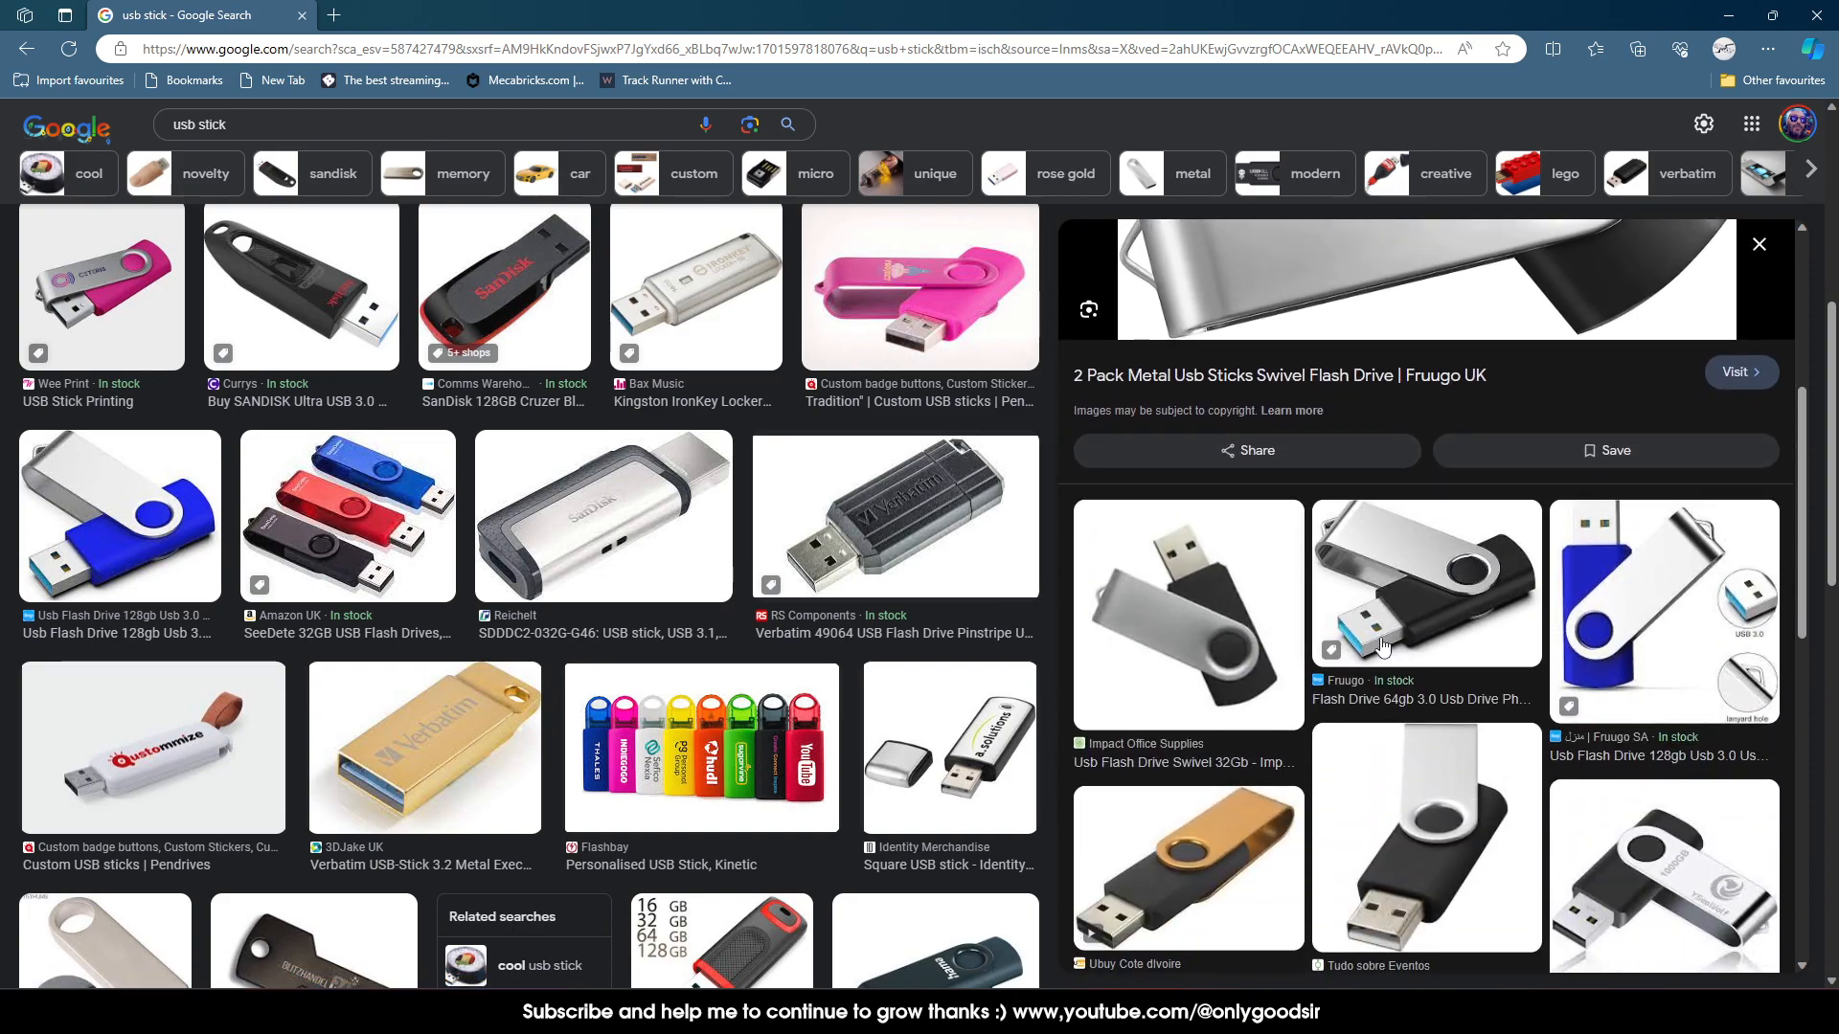
pyautogui.scroll(-5, 1382, 647)
pyautogui.scroll(-7, 713, 696)
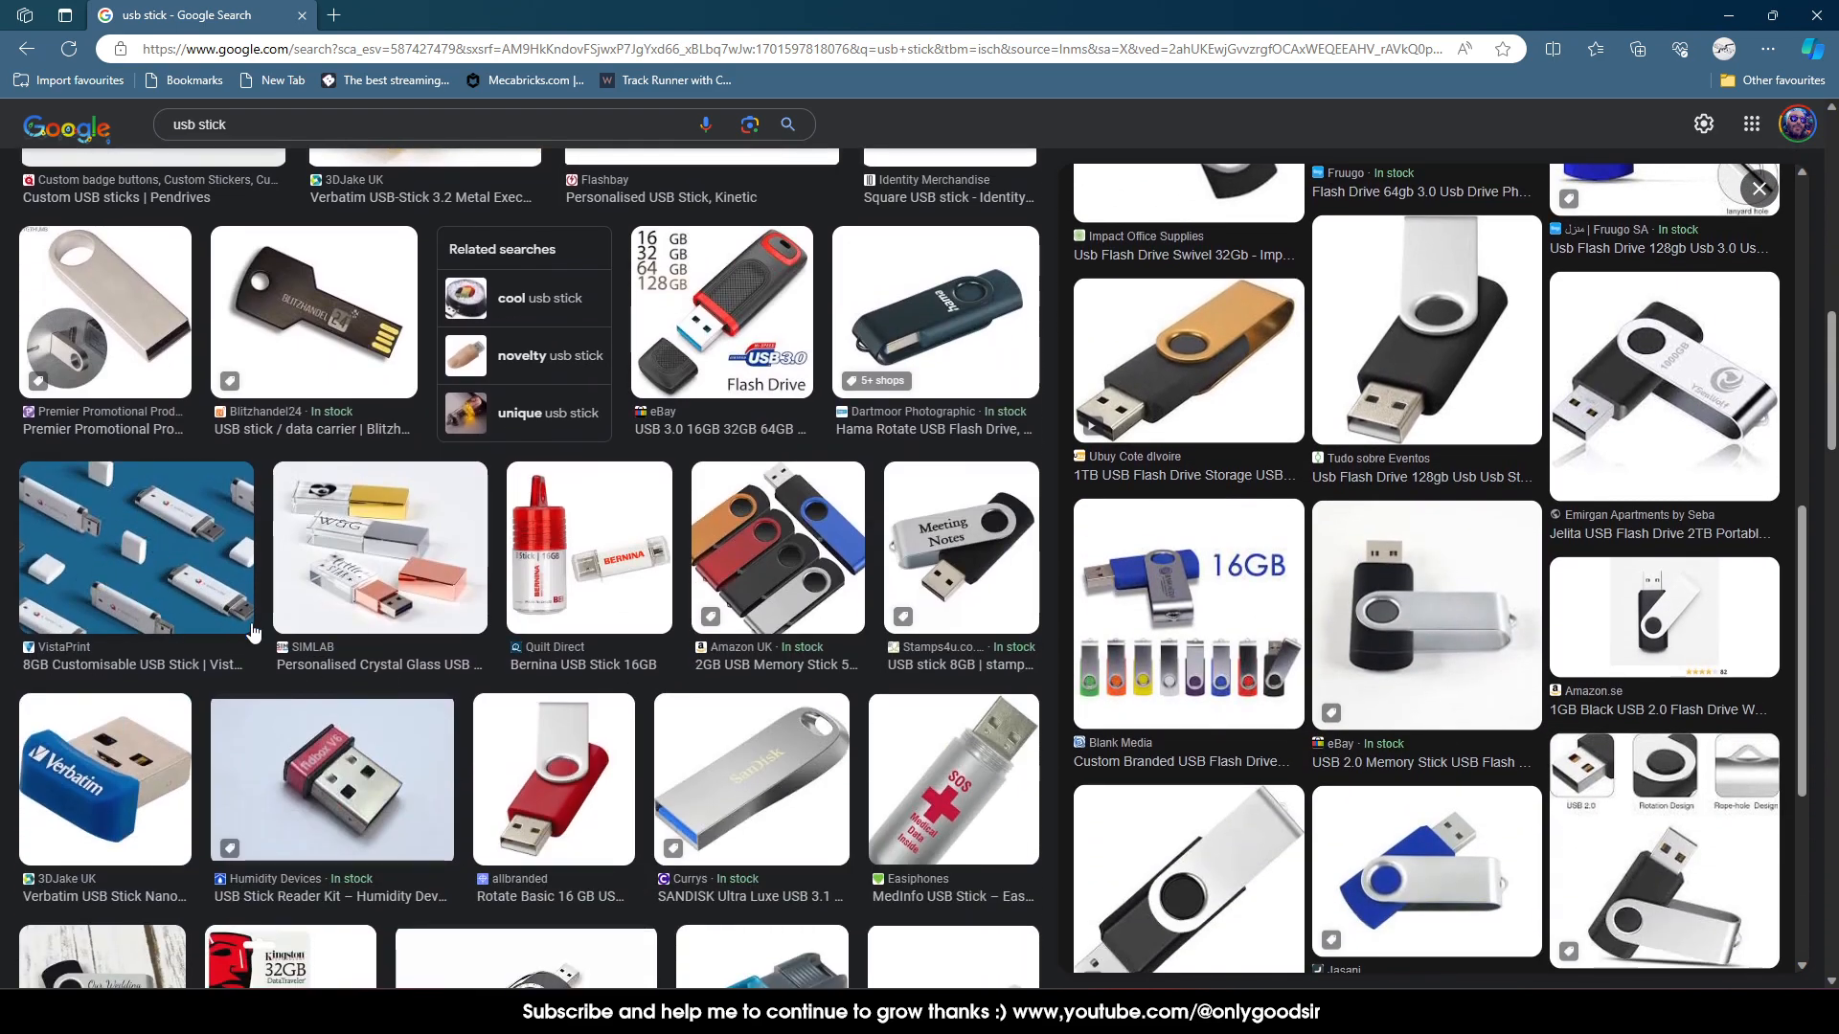
pyautogui.scroll(-5, 594, 727)
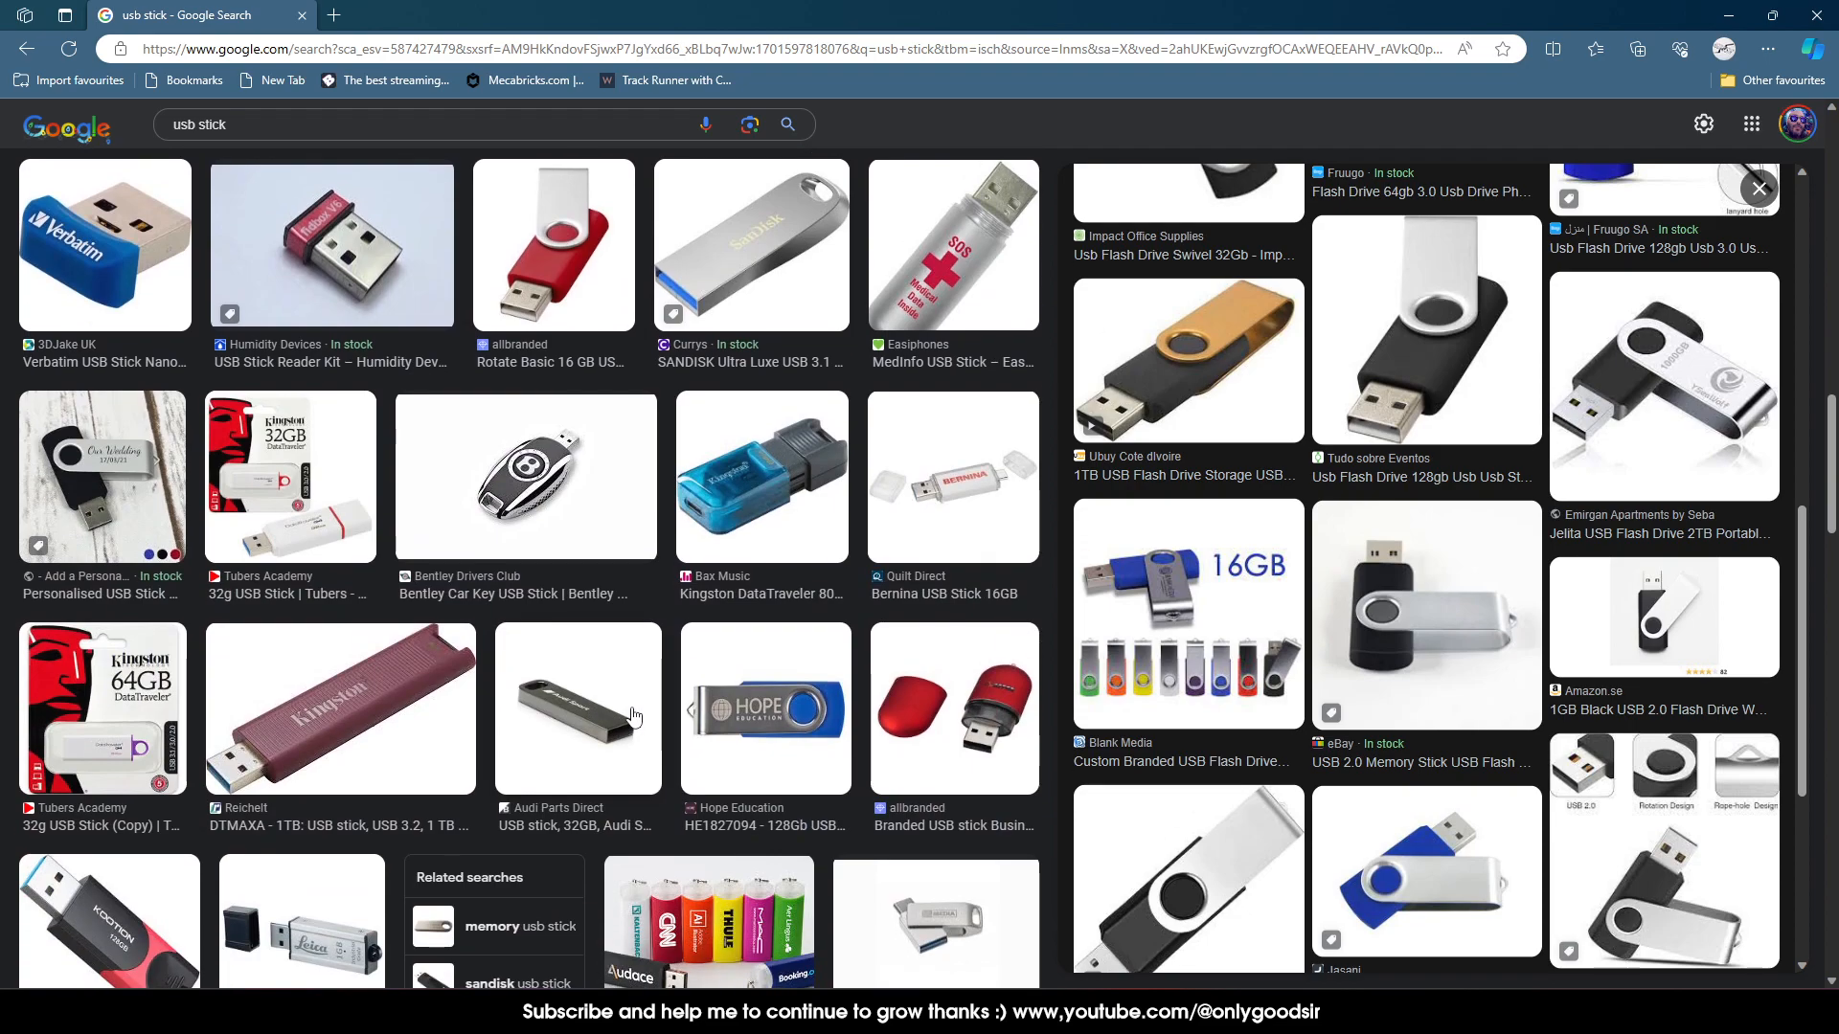
pyautogui.scroll(-8, 633, 714)
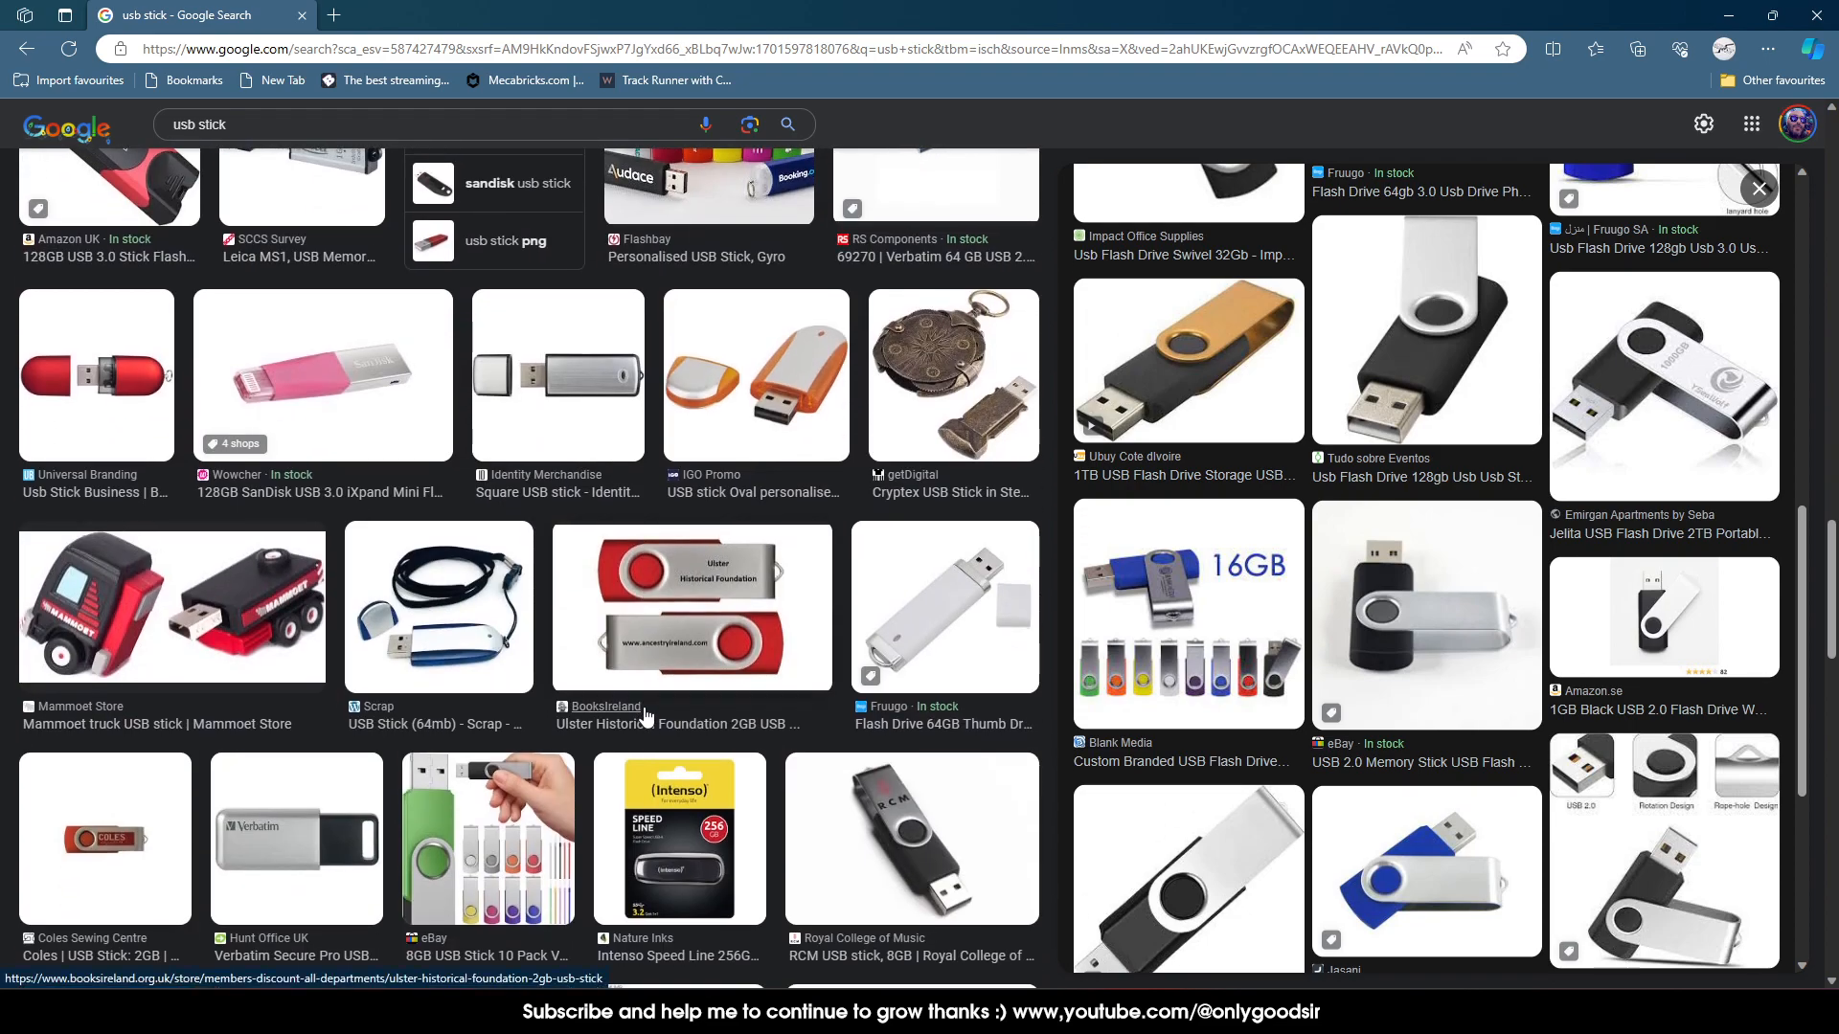
pyautogui.scroll(-5, 646, 717)
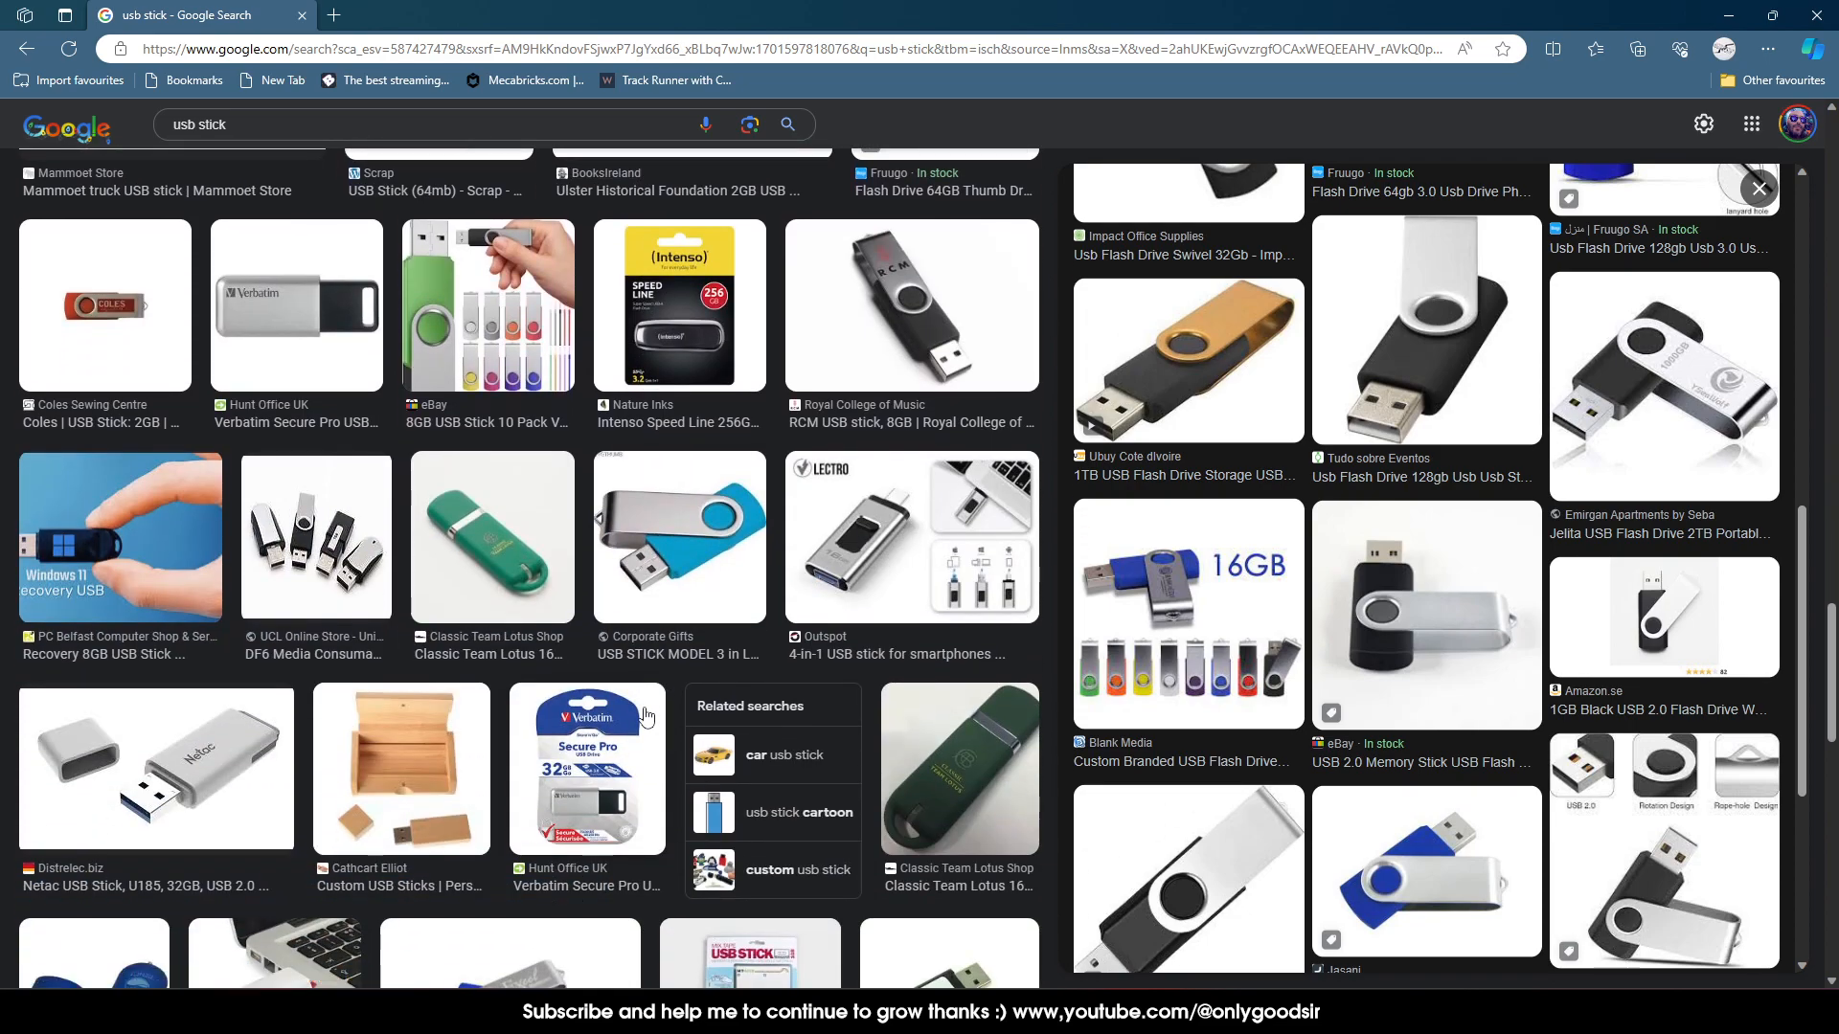
pyautogui.click(316, 578)
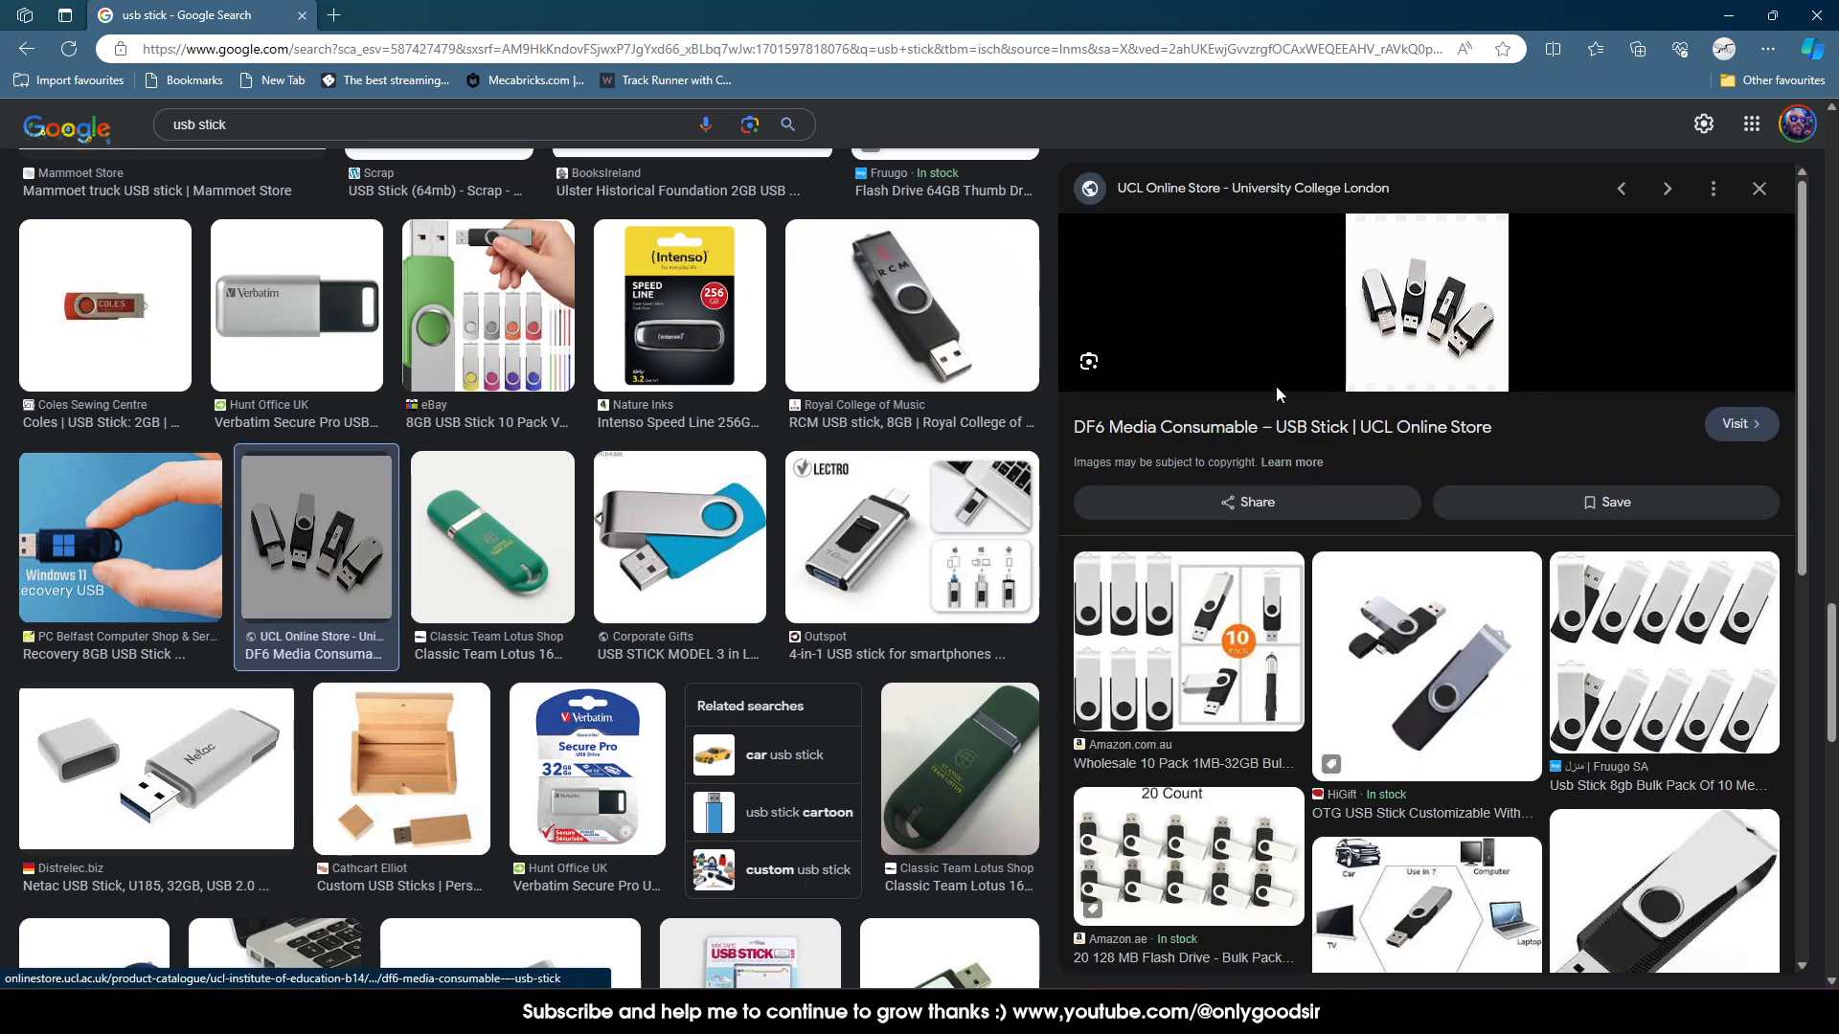
pyautogui.click(1163, 629)
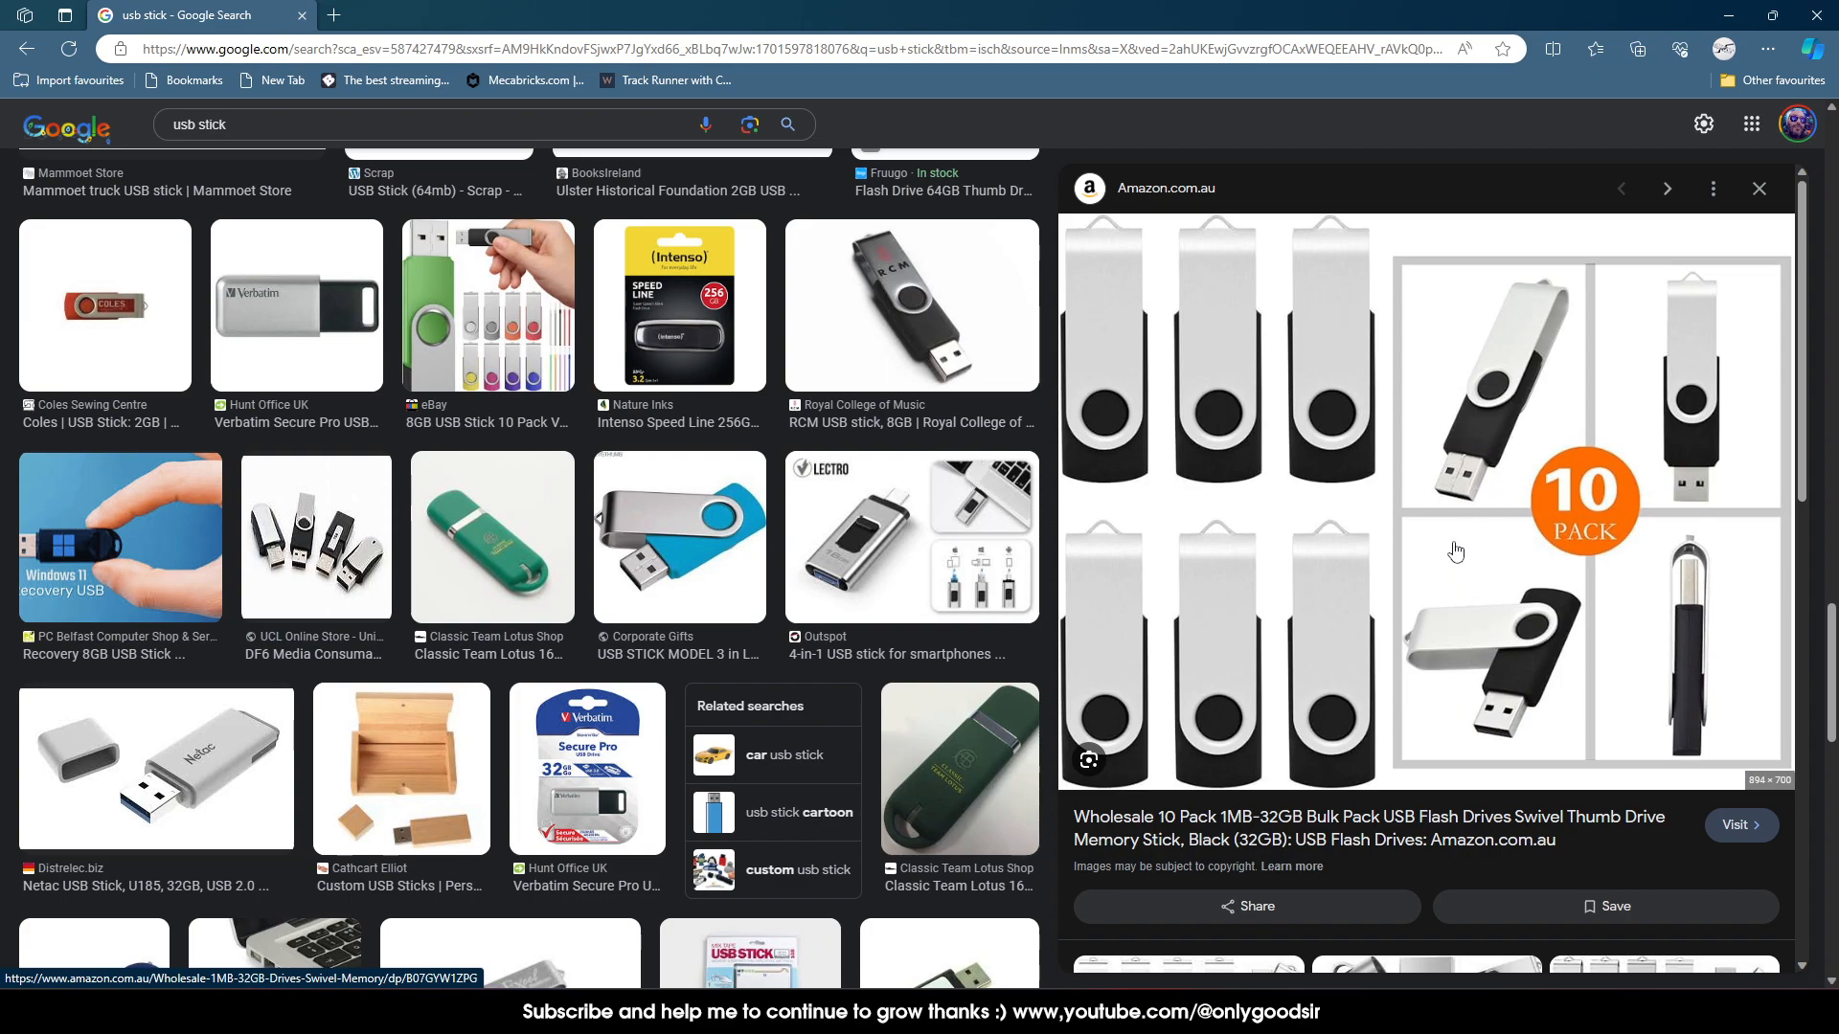
pyautogui.click(1728, 16)
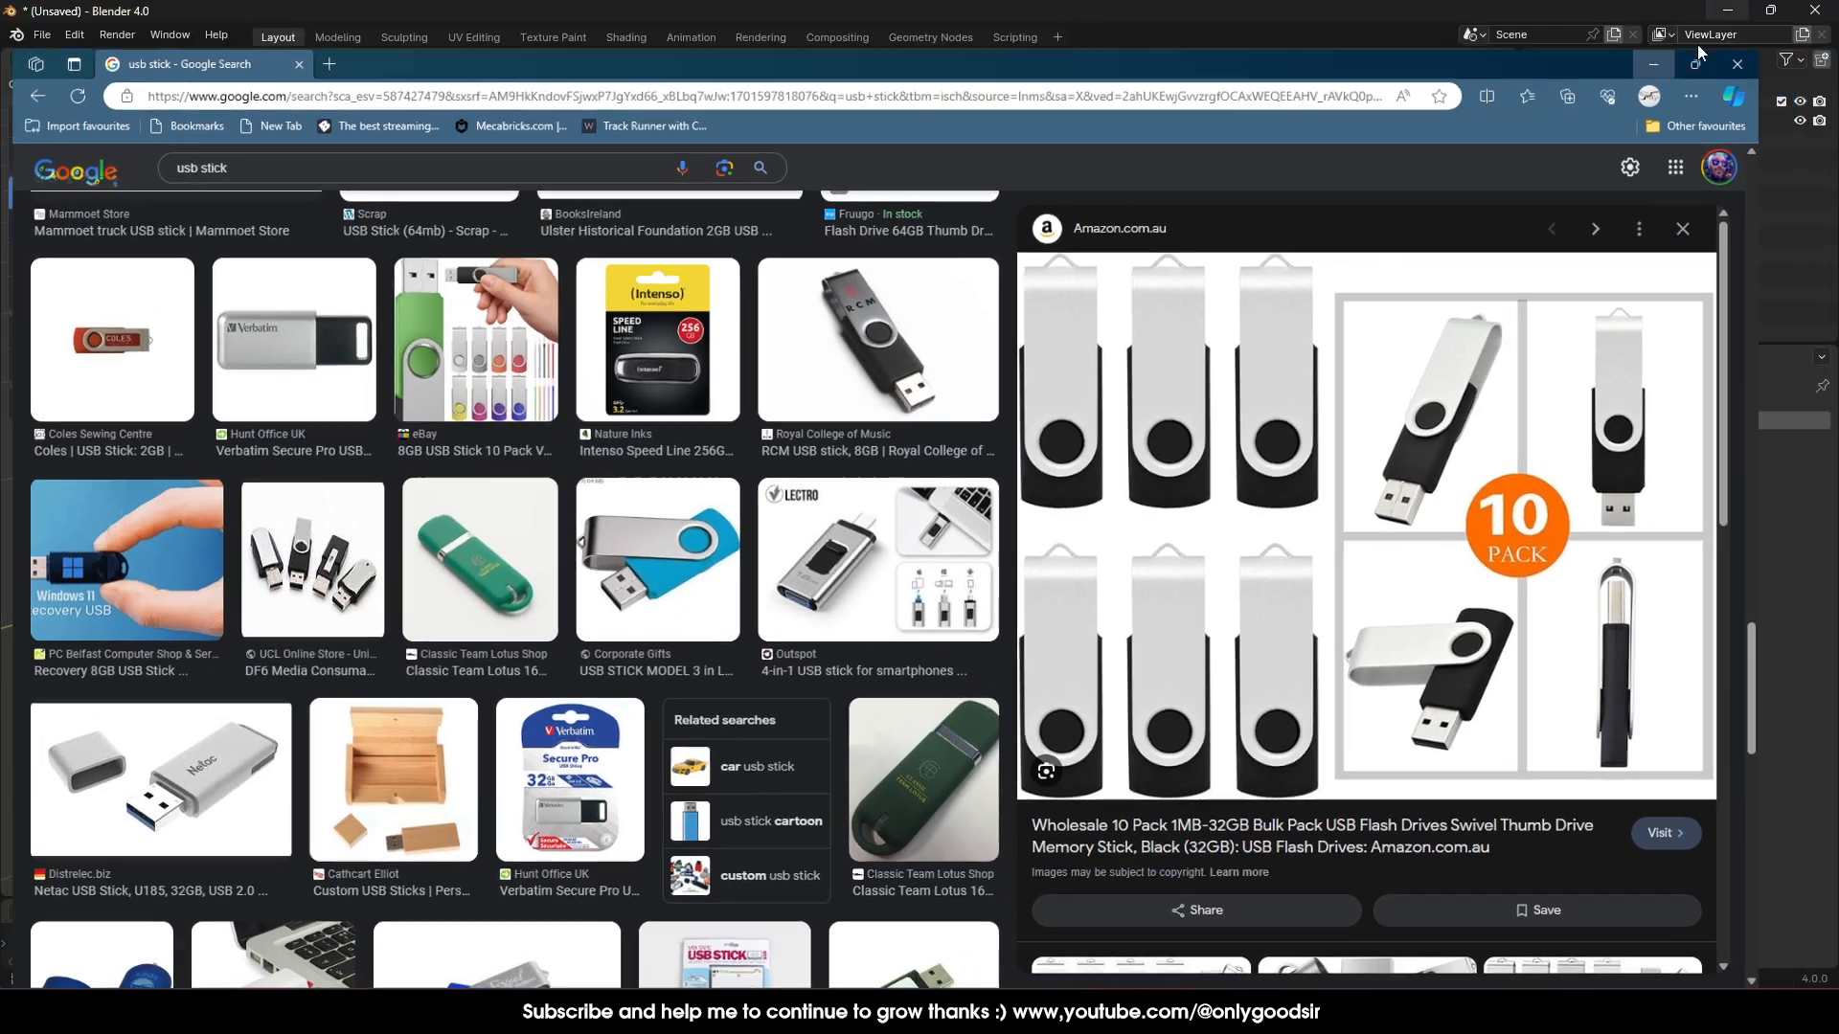
# Undo back to the unapplied Boolean on the box and unhide the pair of bevelled cutter blocks
pyautogui.moveTo(1235, 418); pyautogui.dragTo(914, 488, button='middle')
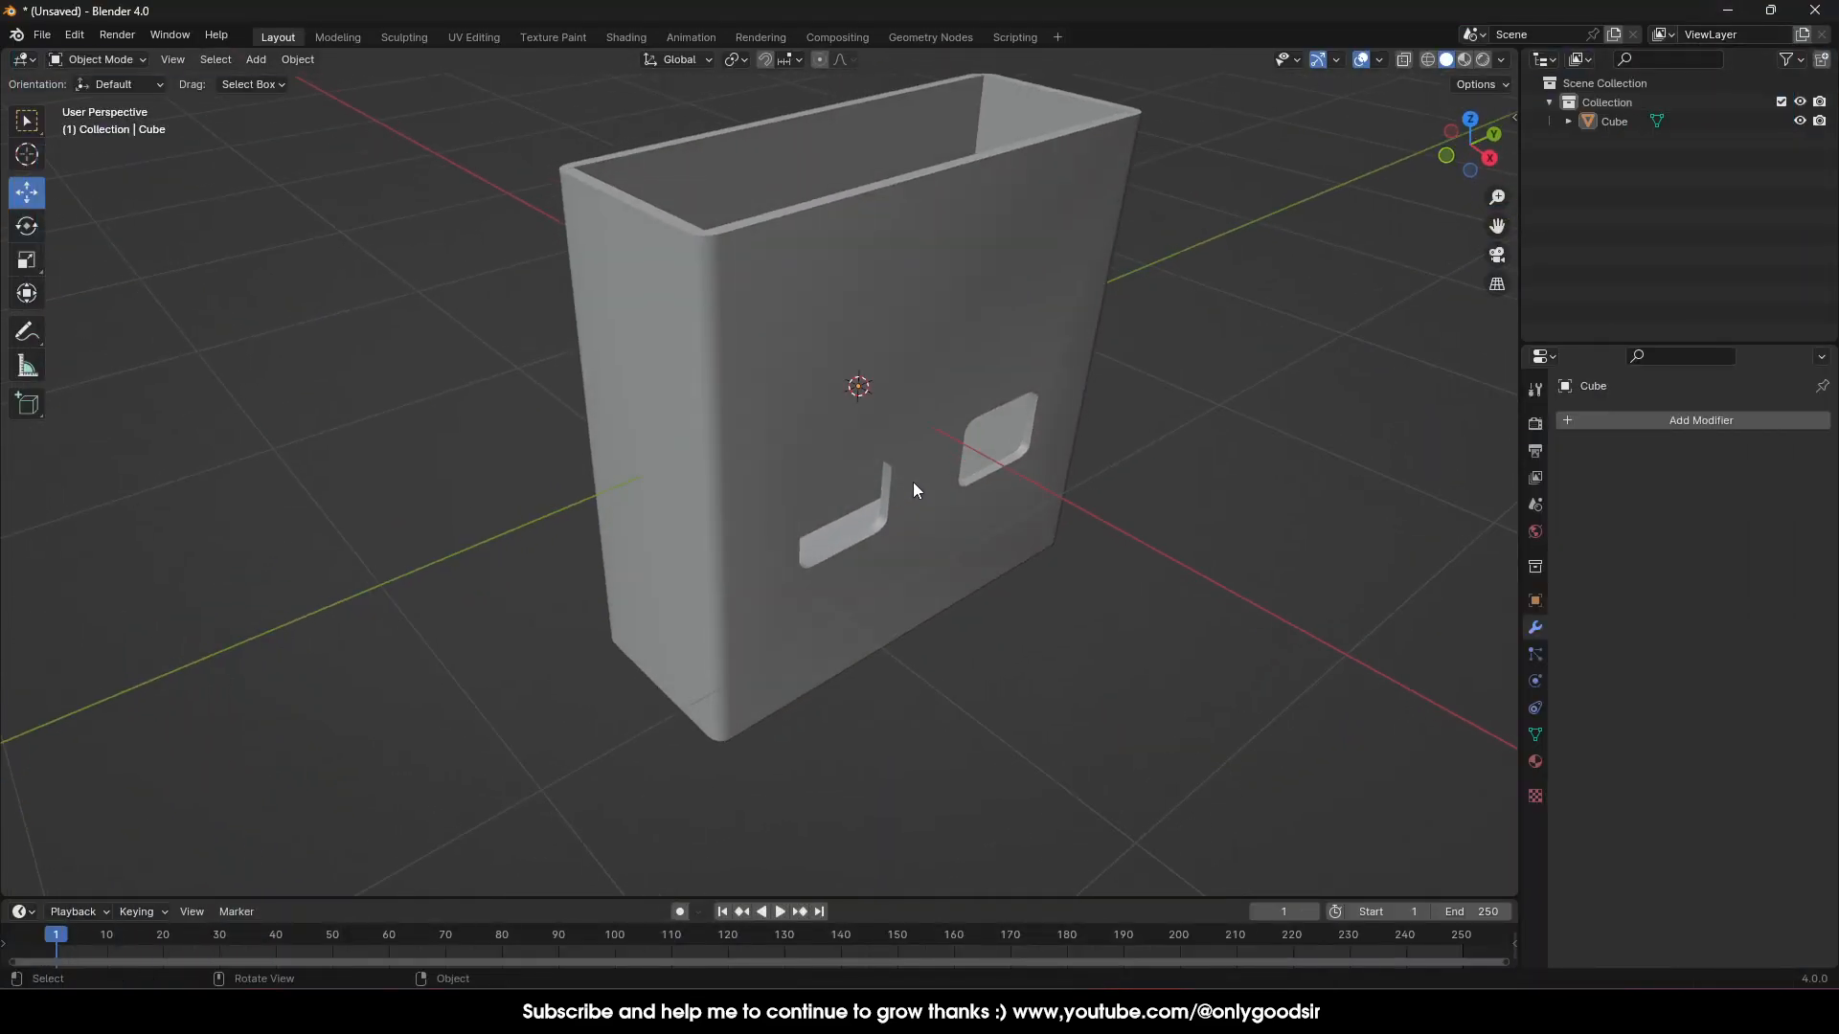
pyautogui.click(964, 458)
pyautogui.click(968, 475)
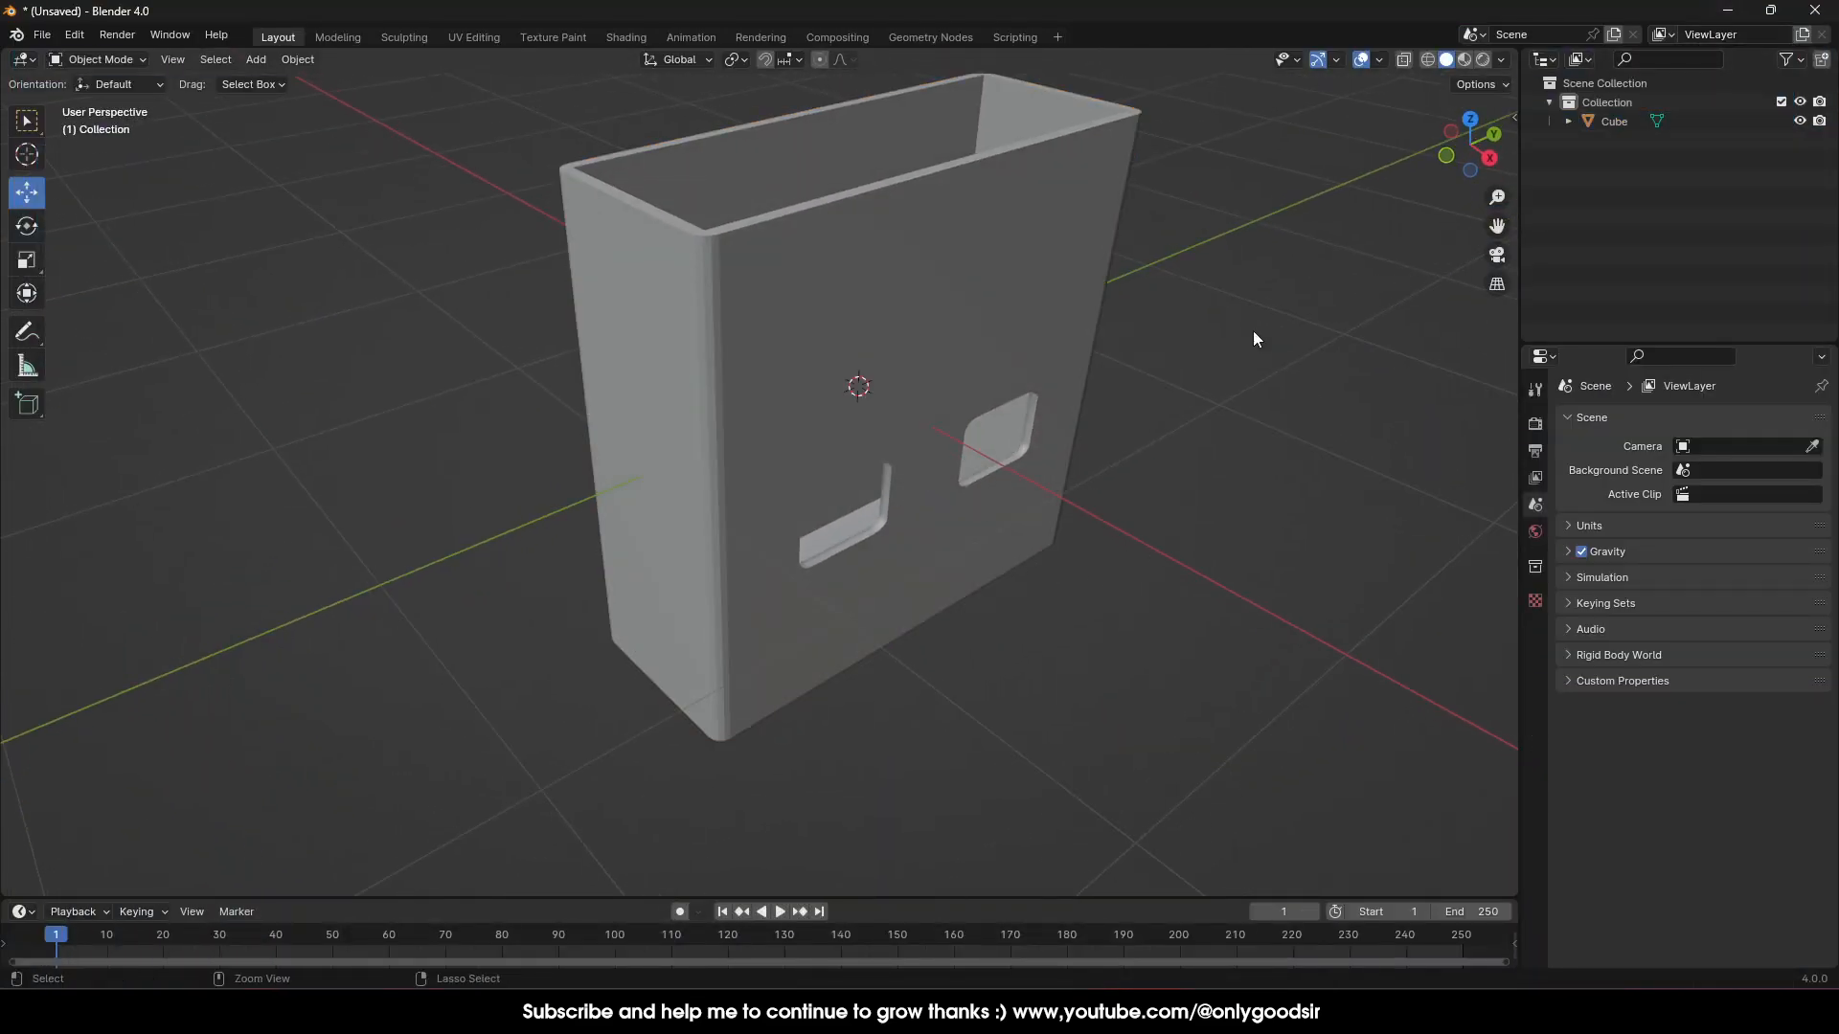
pyautogui.click(962, 425)
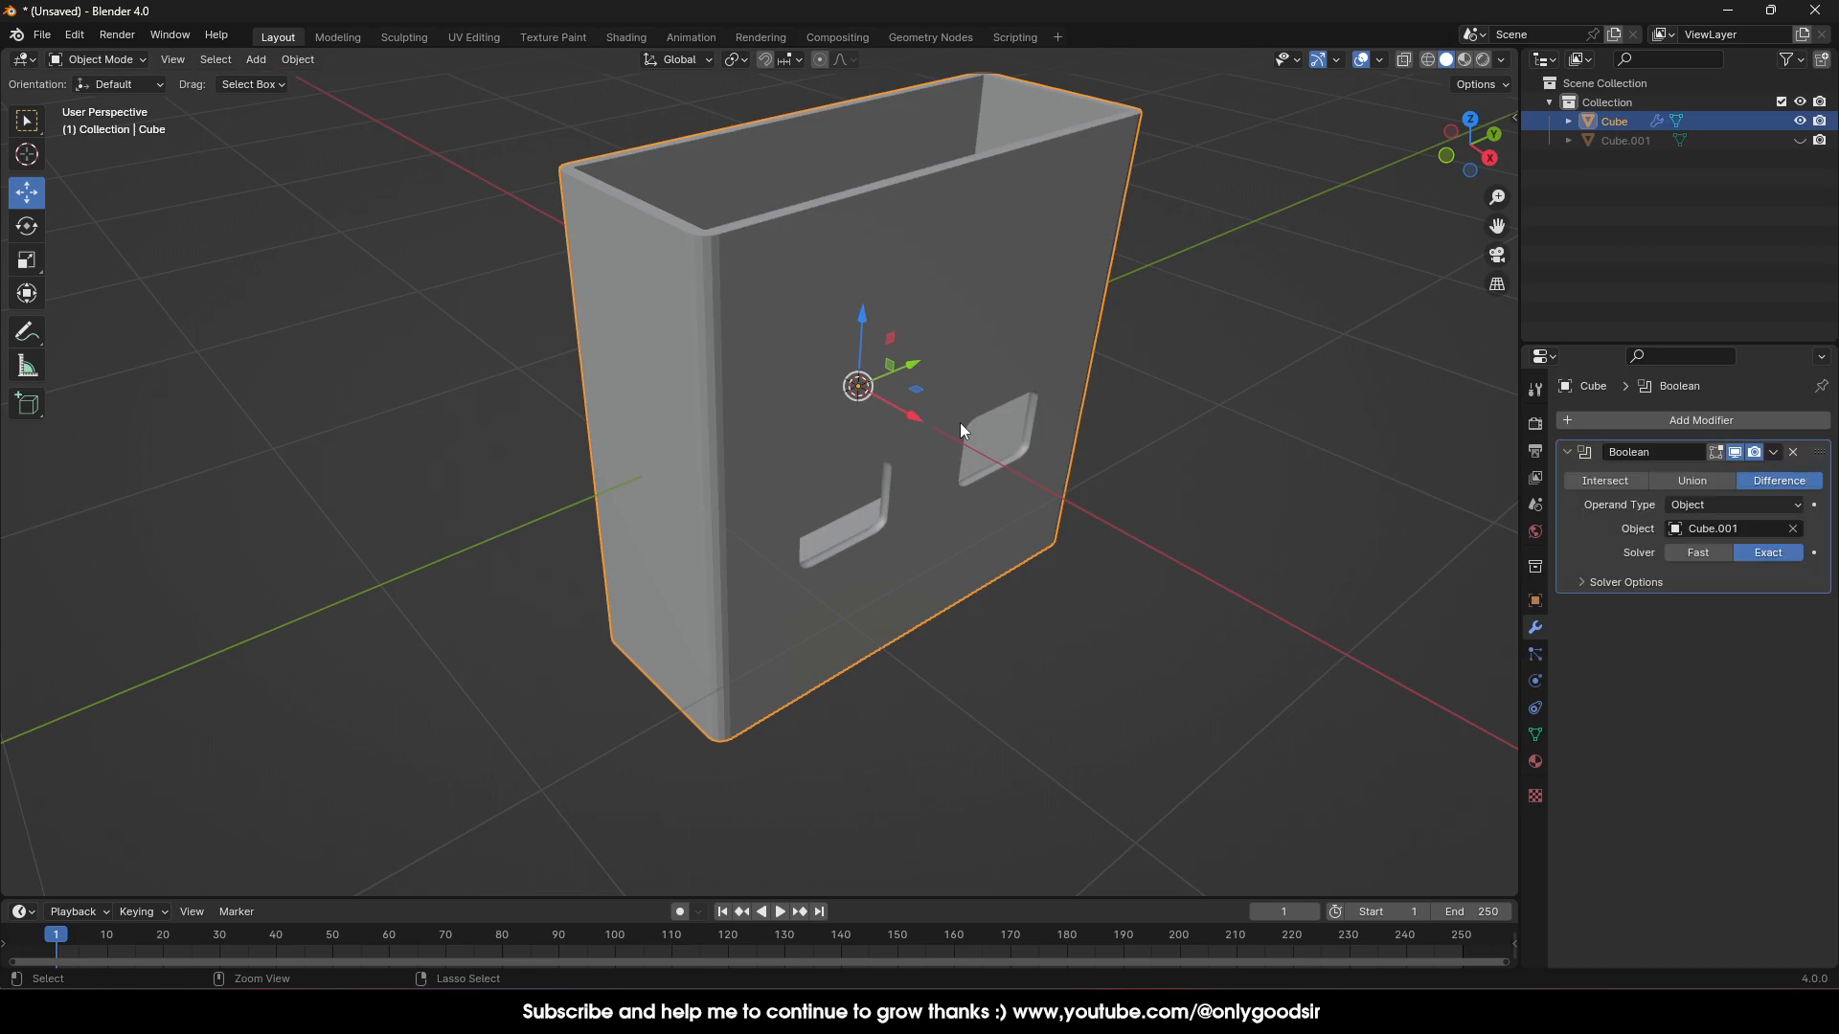
pyautogui.click(1799, 141)
pyautogui.moveTo(1075, 370); pyautogui.dragTo(1130, 445, button='middle')
# Extend the inner end faces of both cutter blocks along X so they pass through the box's opposite wall
pyautogui.click(927, 459)
pyautogui.moveTo(927, 460); pyautogui.dragTo(830, 376, button='middle')
pyautogui.press('Tab')
pyautogui.click(203, 60)
pyautogui.click(730, 257)
pyautogui.keyDown('shift'); pyautogui.click(838, 411); pyautogui.keyUp('shift')
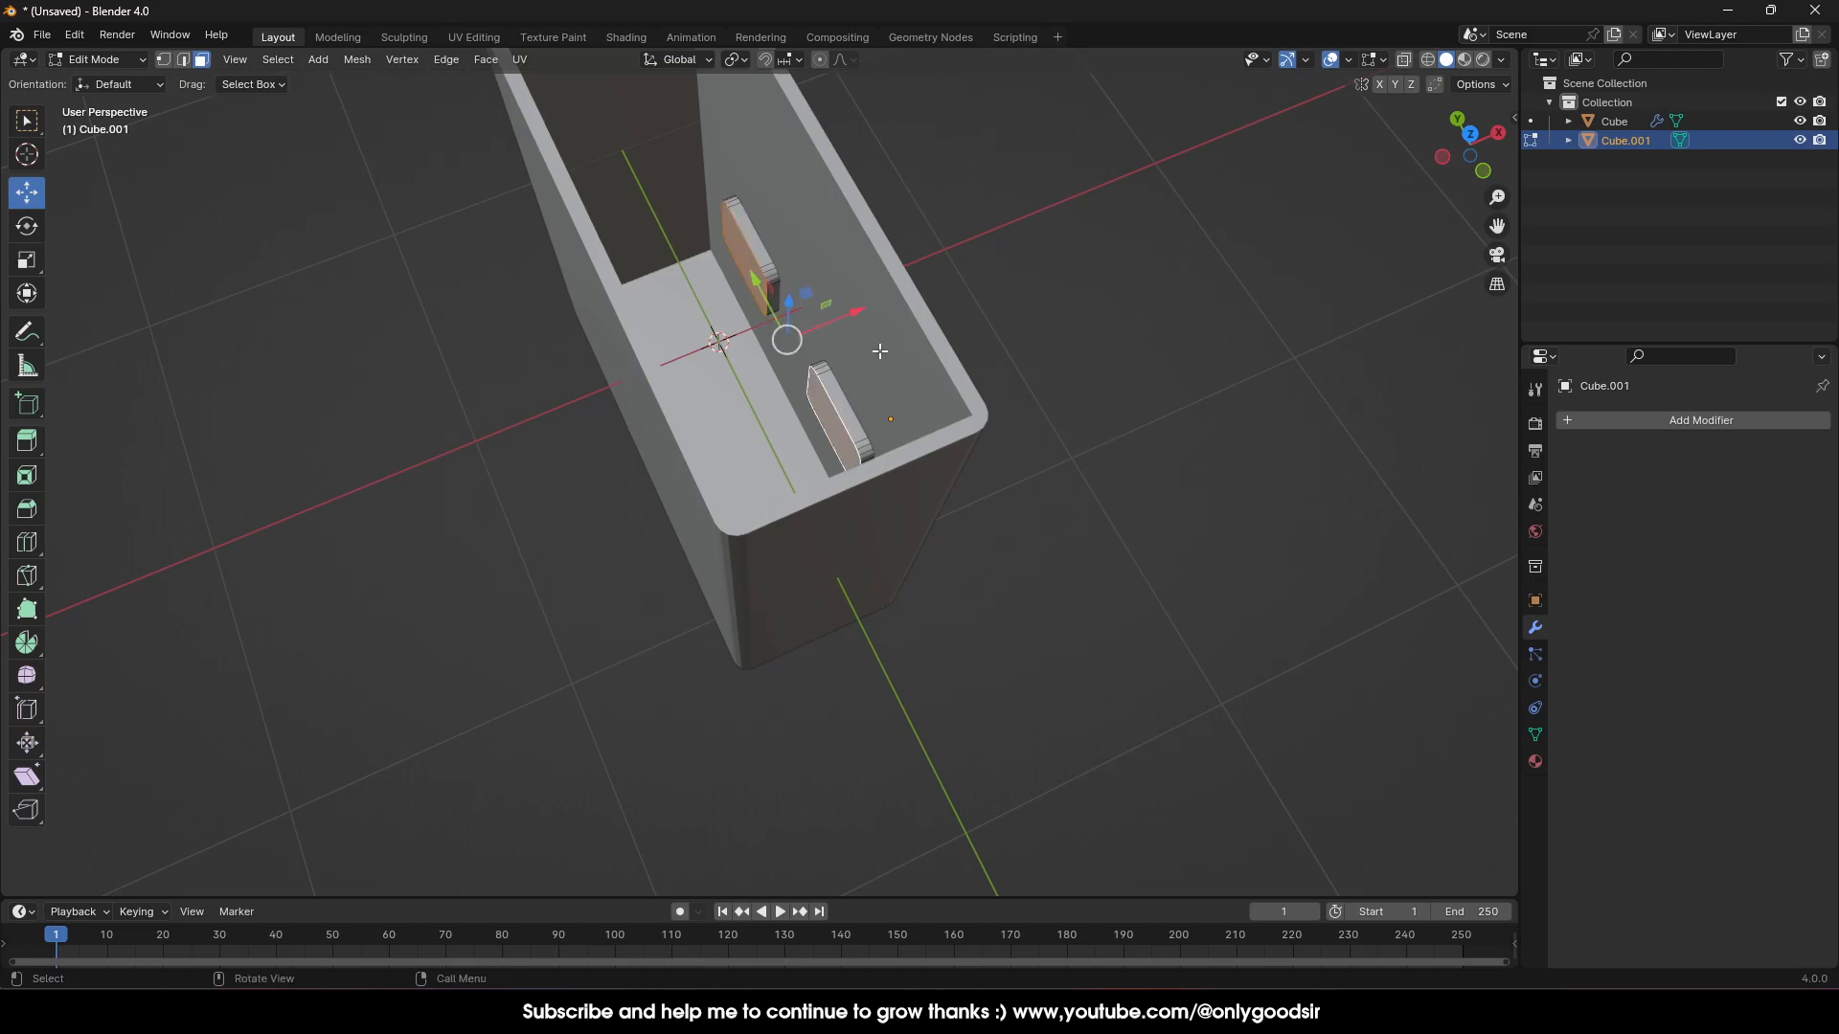
pyautogui.moveTo(860, 314); pyautogui.dragTo(651, 397)
pyautogui.press('Tab')
pyautogui.moveTo(948, 473); pyautogui.dragTo(860, 408, button='middle')
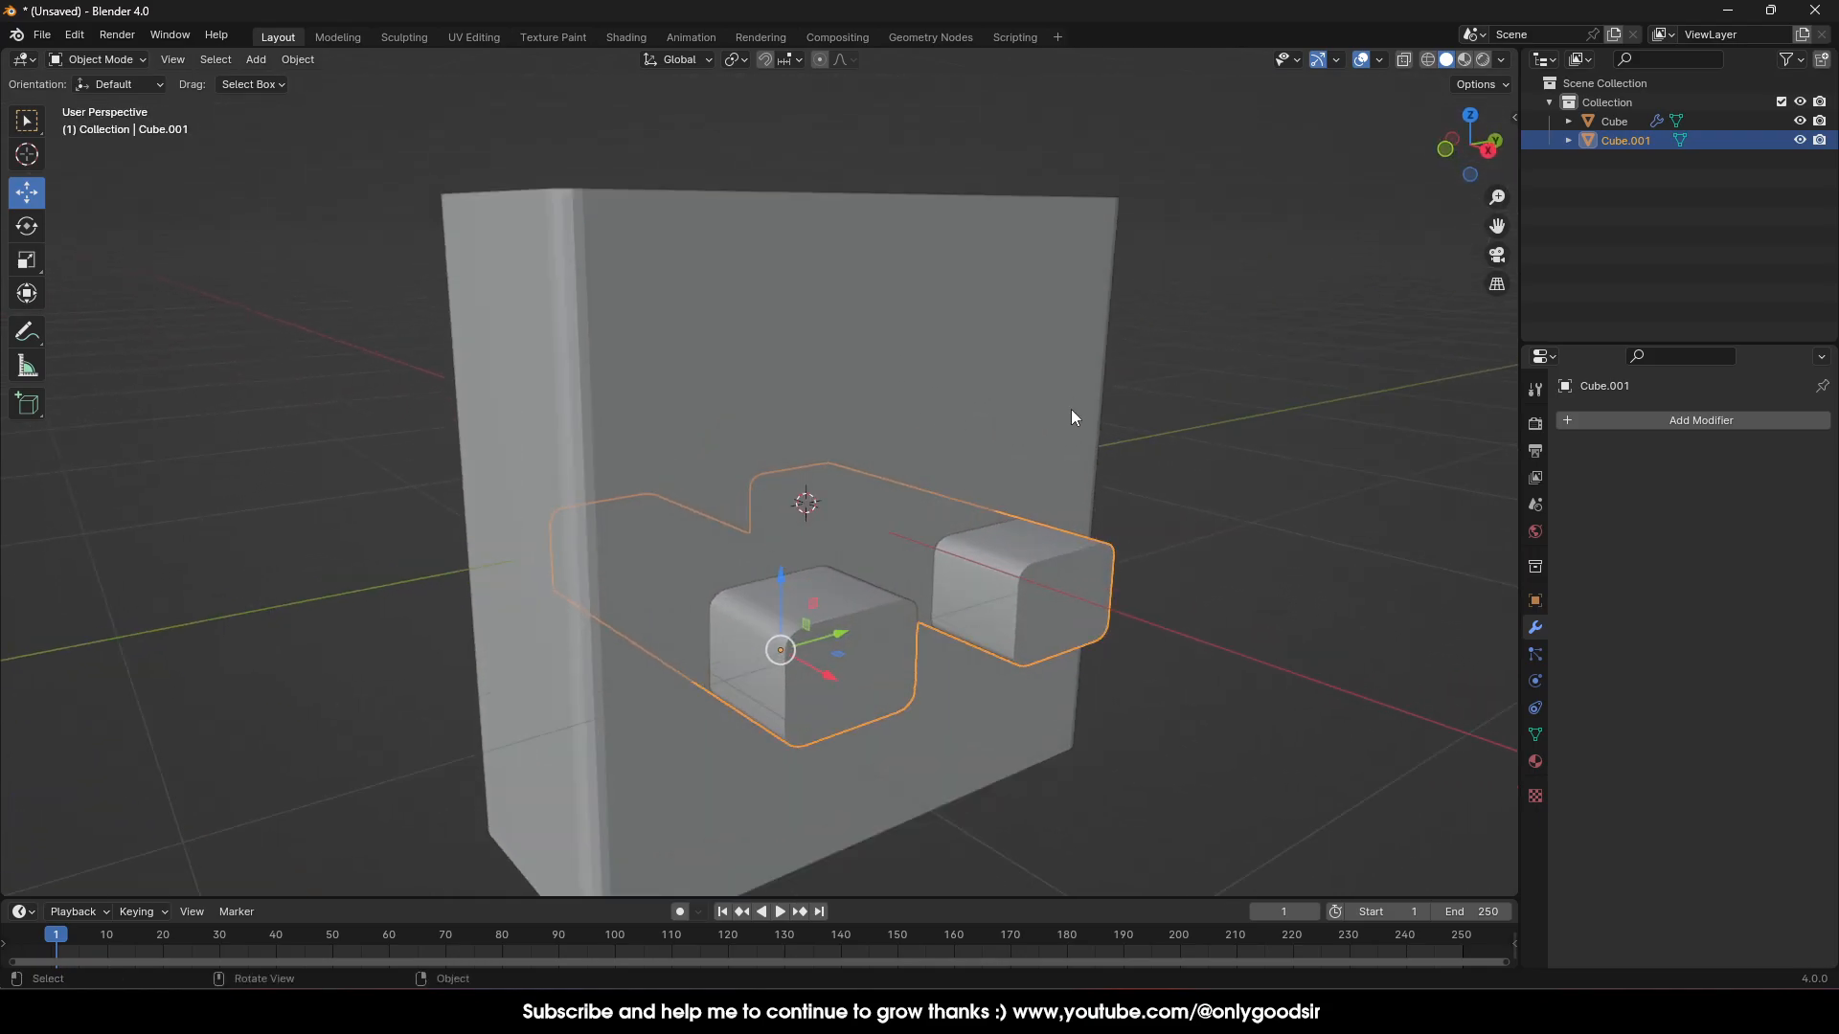
# Hide the lengthened cutter blocks, with the box selected, and inspect the openings in both long walls
pyautogui.moveTo(1049, 446); pyautogui.dragTo(1028, 402, button='middle')
pyautogui.click(1029, 408)
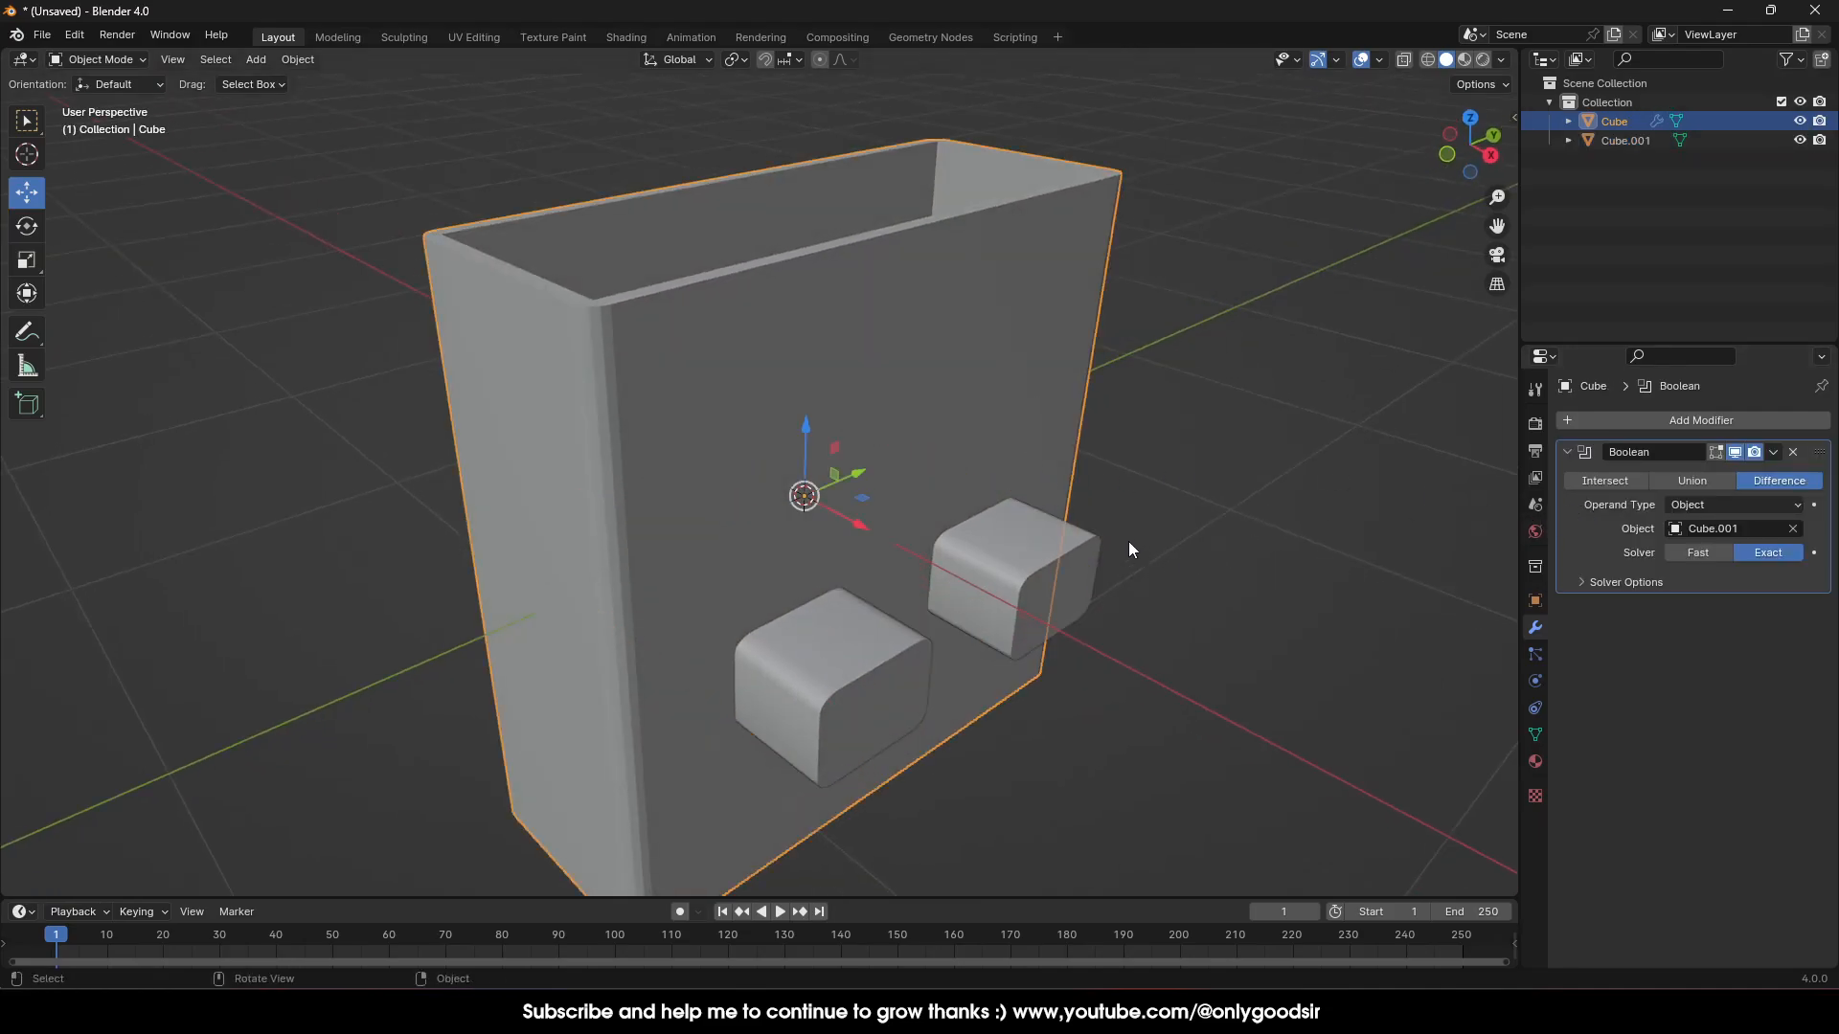
pyautogui.click(1799, 141)
pyautogui.moveTo(1295, 387); pyautogui.dragTo(842, 349, button='middle')
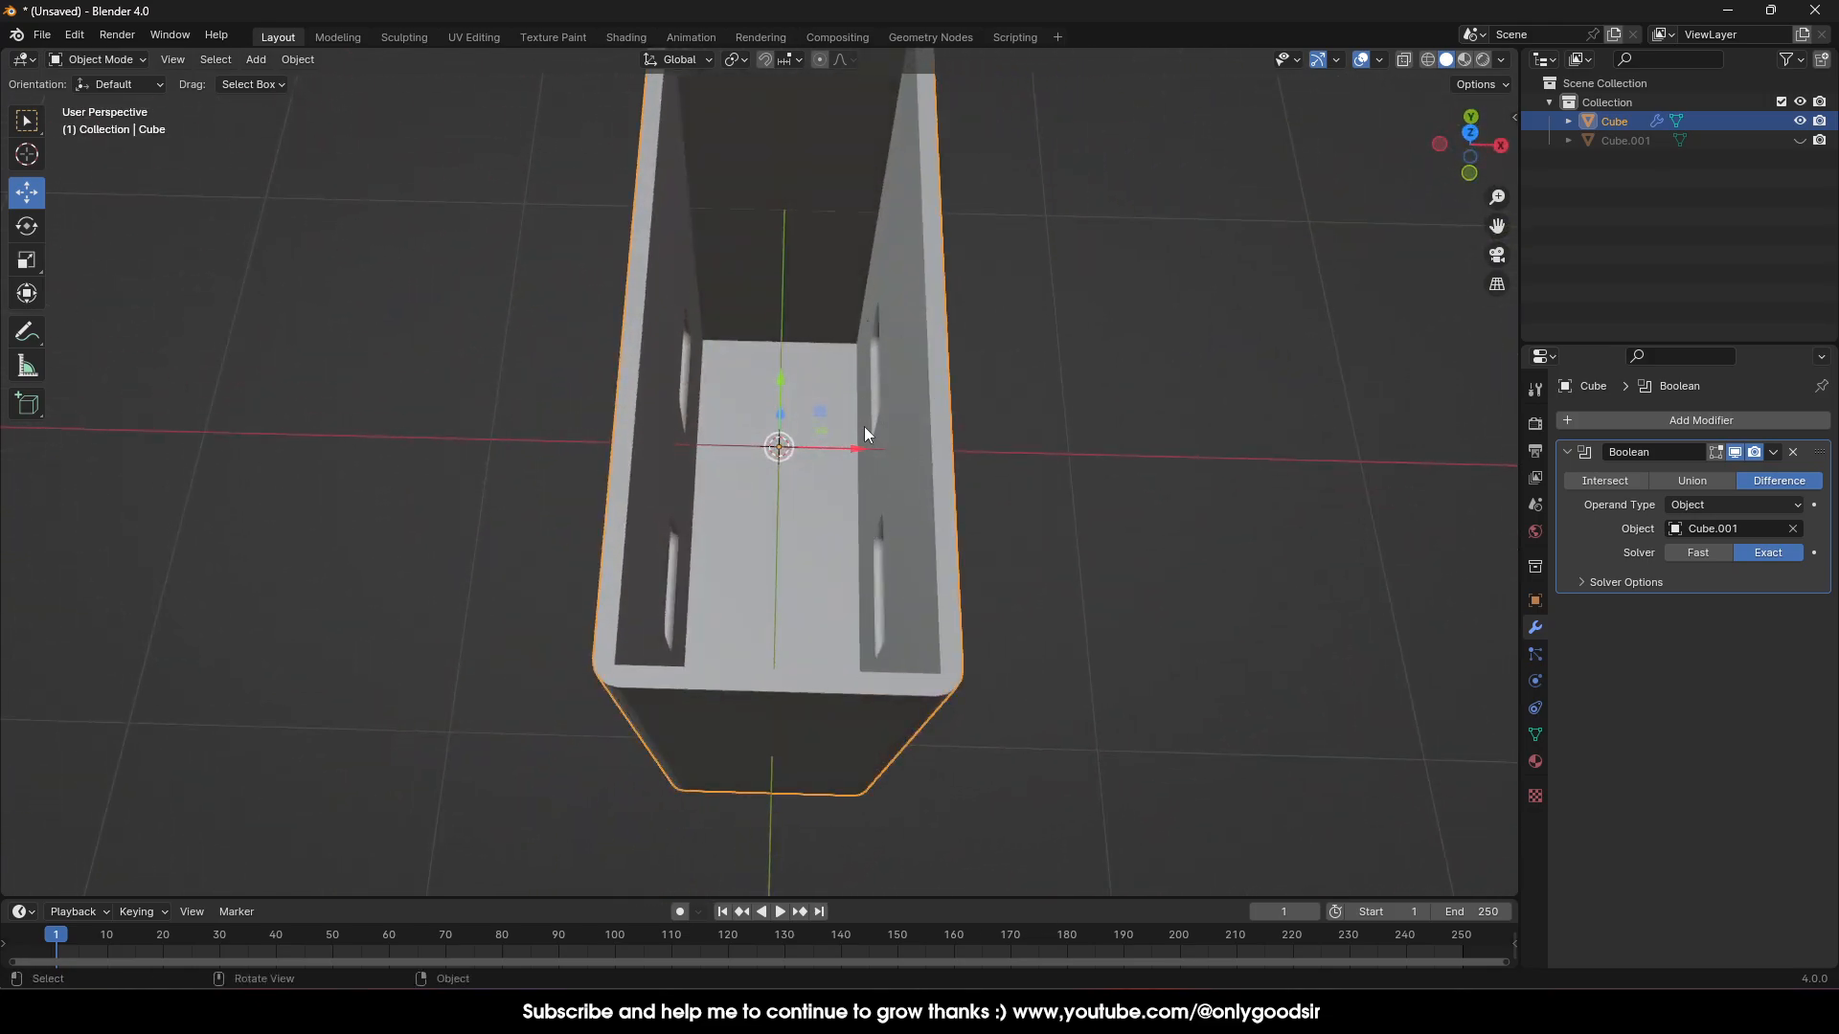
pyautogui.moveTo(697, 366); pyautogui.dragTo(660, 220, button='middle')
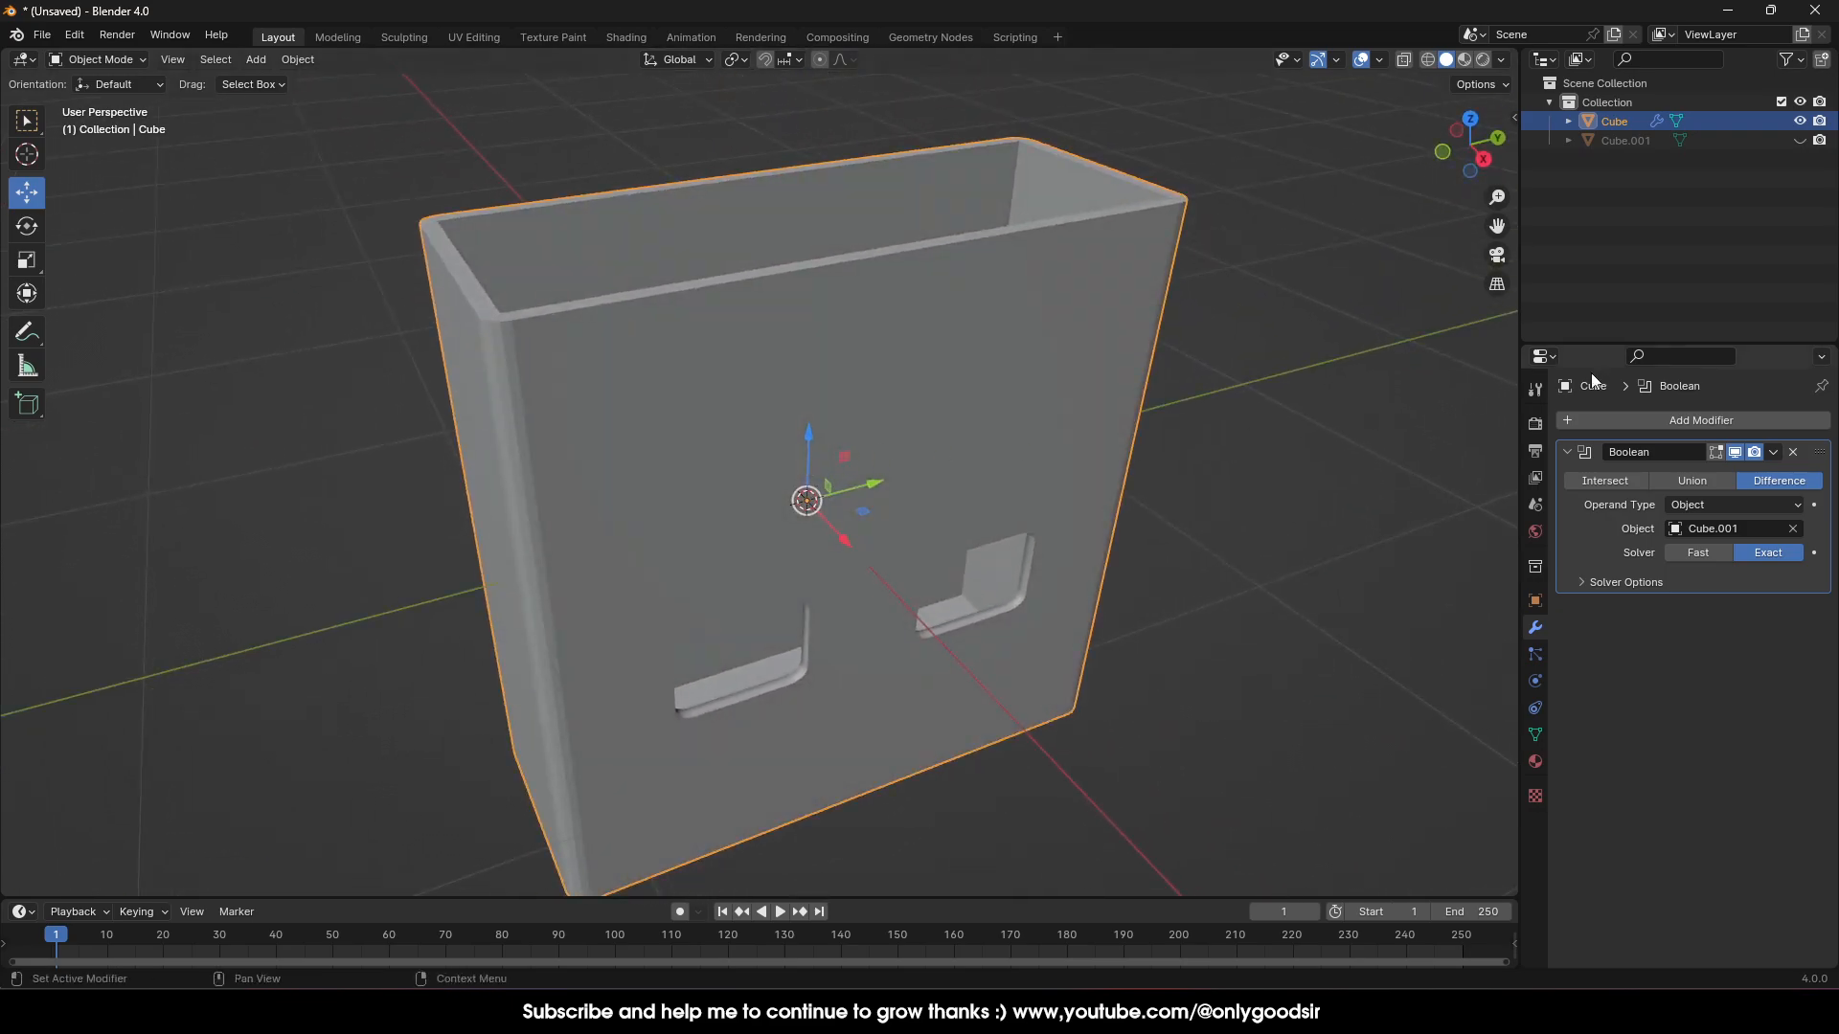
# Apply the Difference Boolean to the box and delete the hidden lengthened cutter object
pyautogui.click(1774, 452)
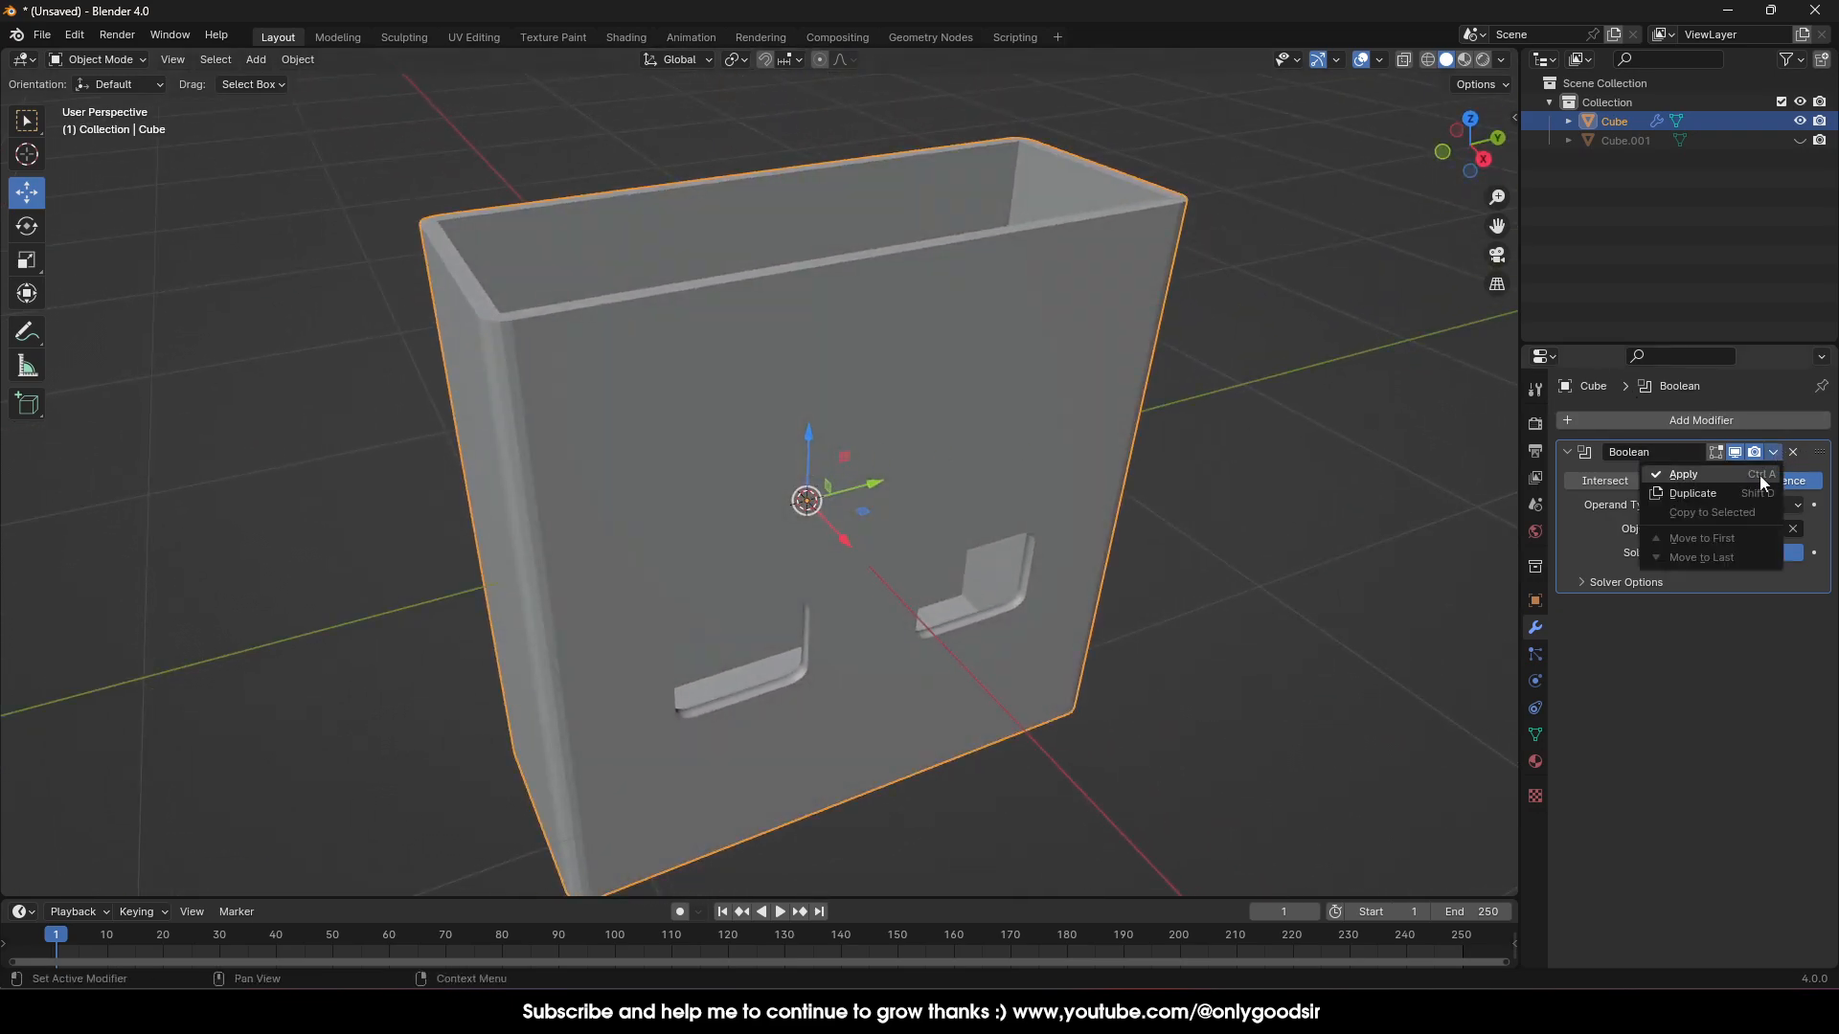
pyautogui.click(1743, 477)
pyautogui.click(1621, 142)
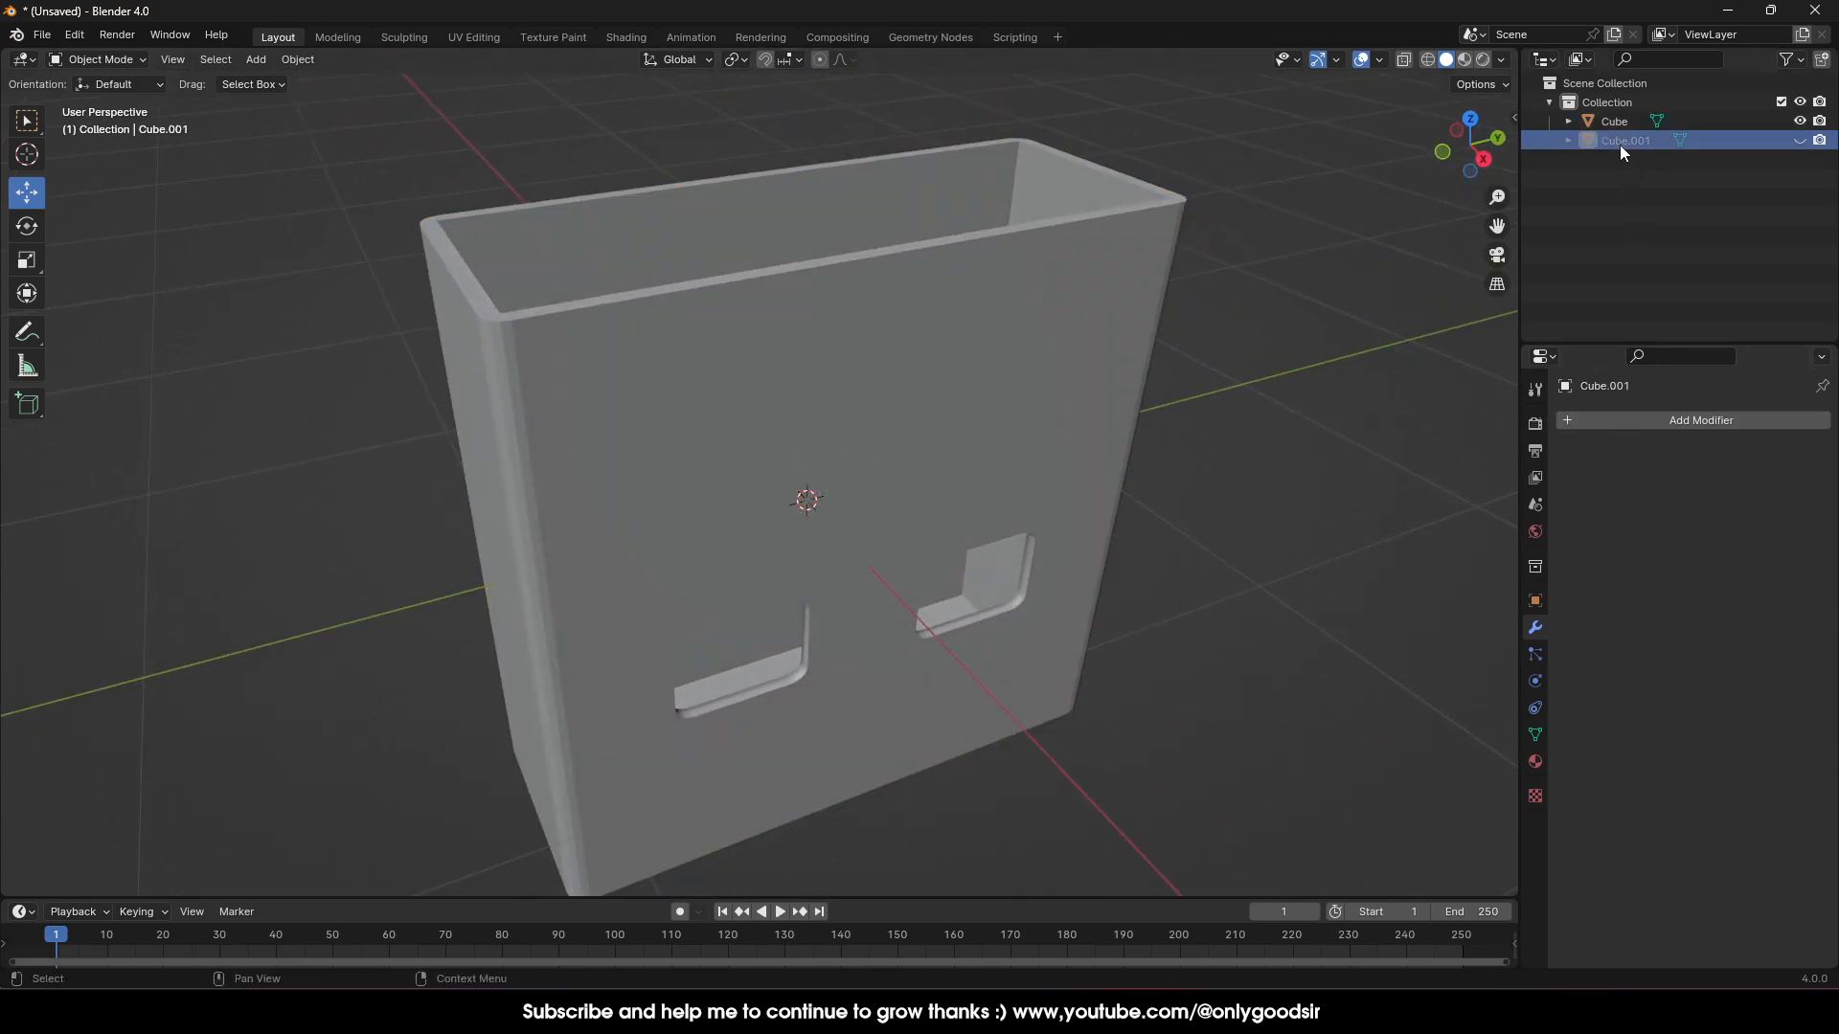
pyautogui.press('x')
# Smooth-shade the box with openings in both long walls and deselect it
pyautogui.moveTo(957, 479); pyautogui.dragTo(854, 498, button='middle')
pyautogui.scroll(-3, 819, 422)
pyautogui.click(818, 422)
pyautogui.rightClick(819, 422)
pyautogui.click(822, 426)
pyautogui.click(966, 476)
# Add a 2 m cube at the origin and scale it along X into a thin upright plate inside the box
pyautogui.moveTo(965, 476); pyautogui.dragTo(962, 561, button='middle')
pyautogui.click(257, 59)
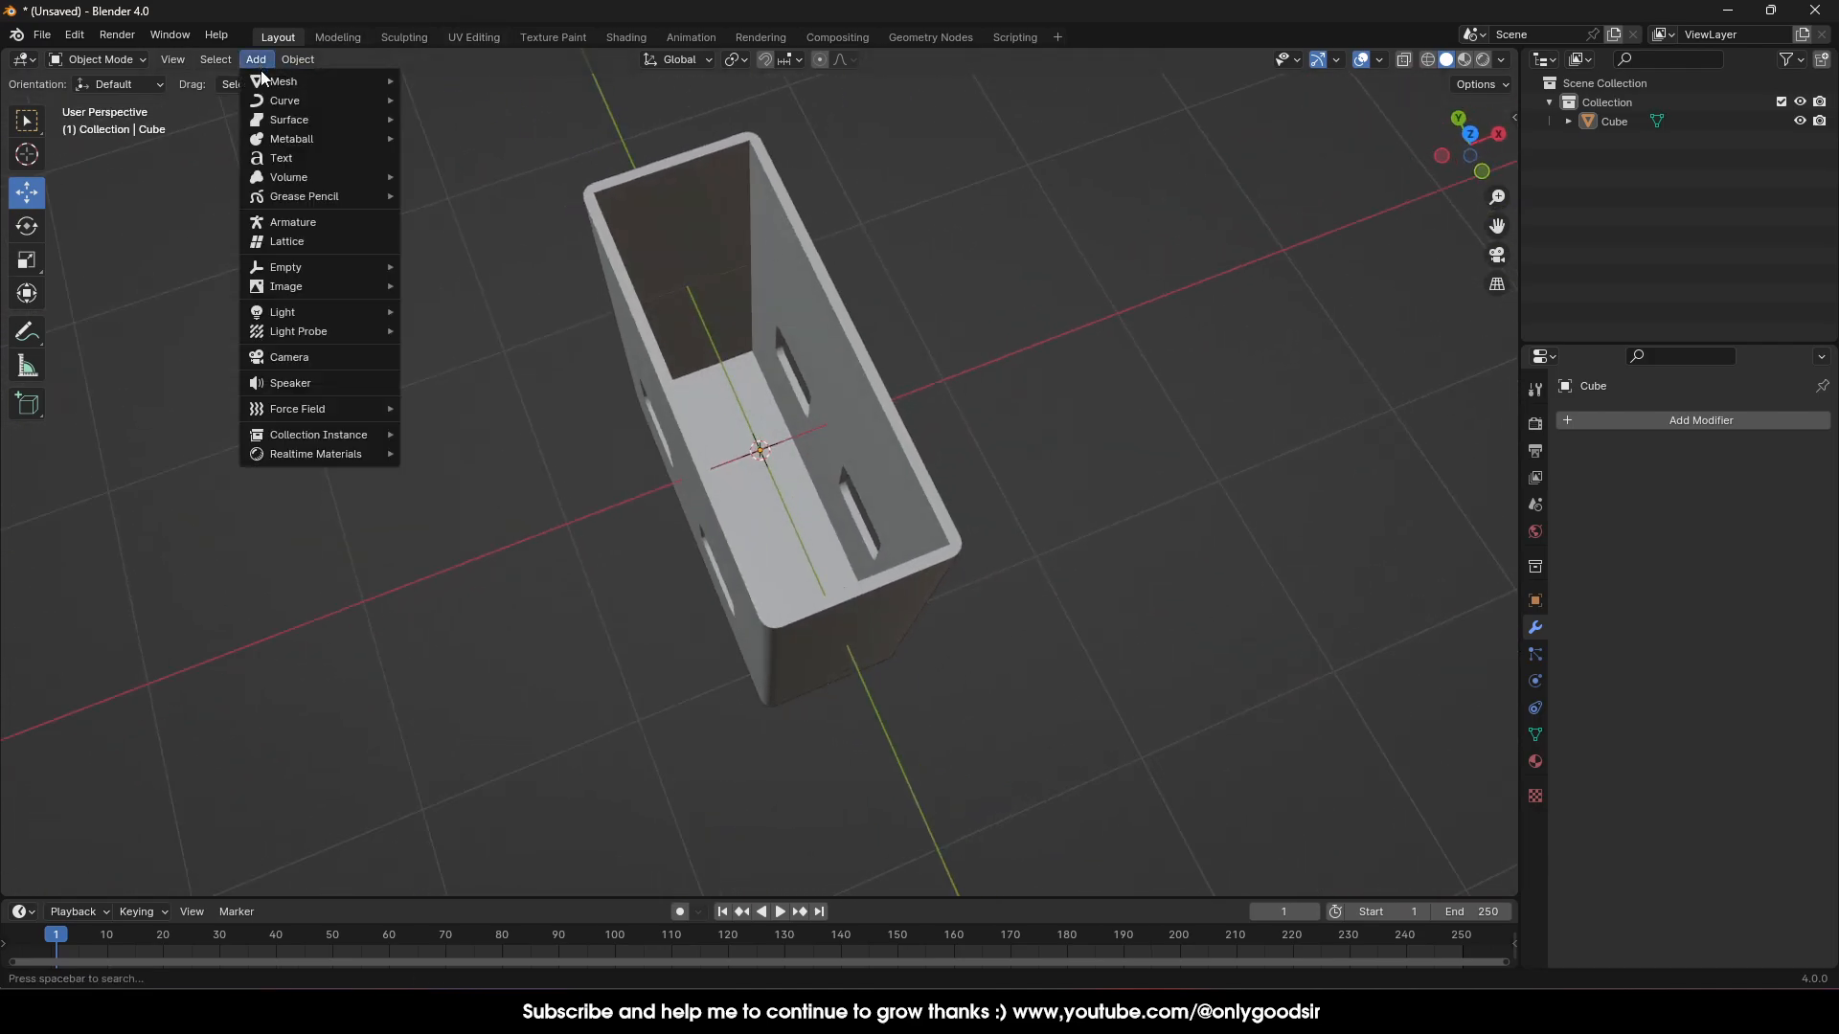
pyautogui.moveTo(316, 82)
pyautogui.click(452, 100)
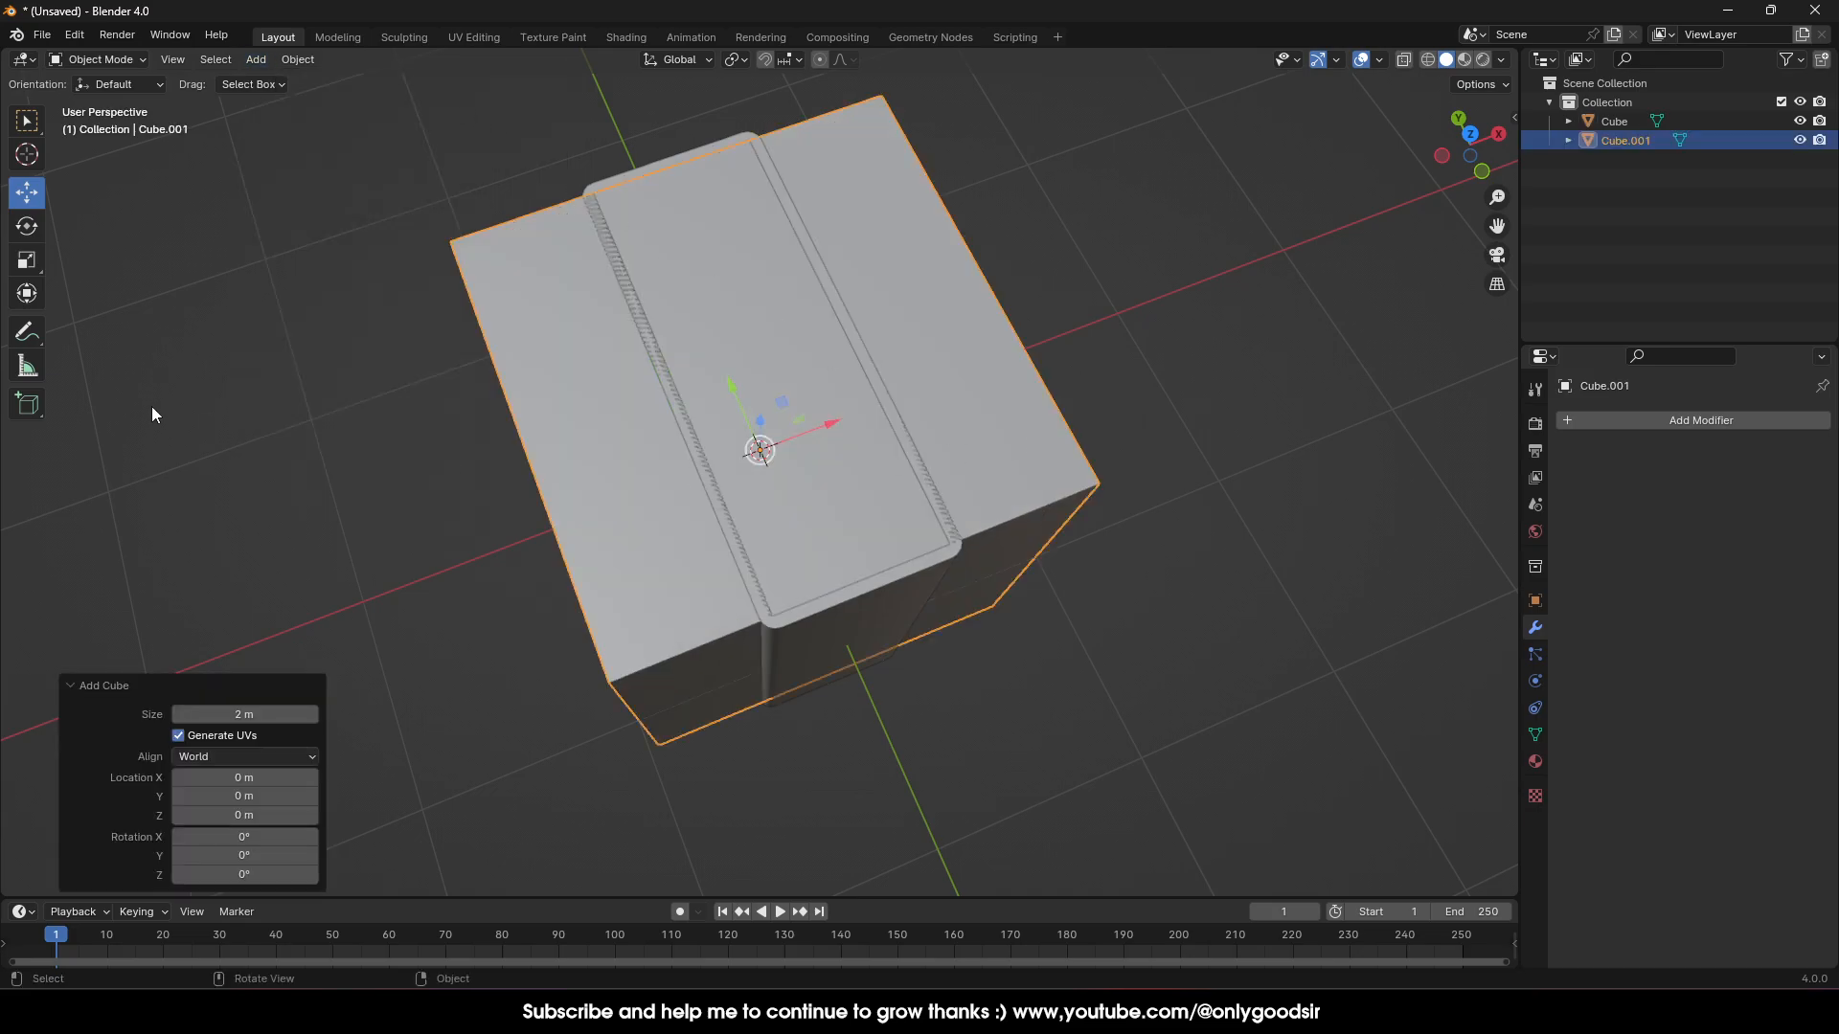
pyautogui.click(26, 264)
pyautogui.moveTo(829, 417)
pyautogui.mouseDown()
pyautogui.moveTo(770, 444)
pyautogui.moveTo(814, 428)
pyautogui.mouseUp()
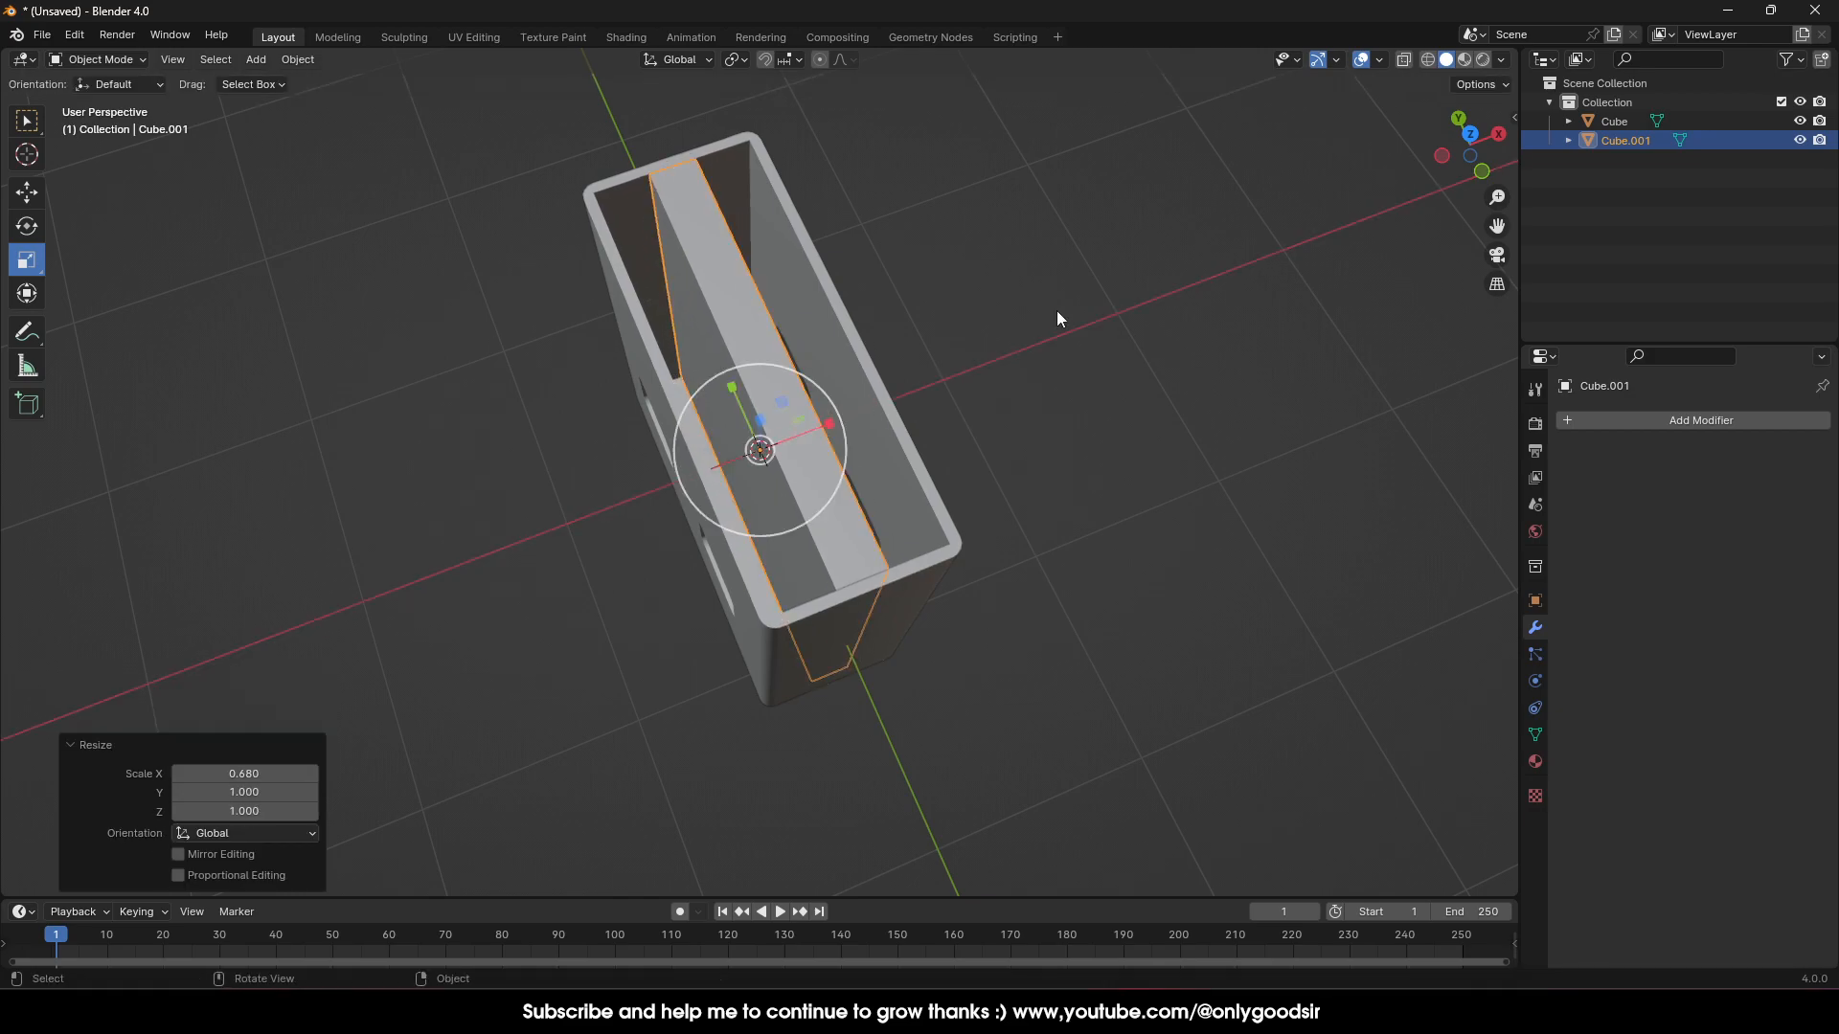
# Scale the thin plate along Y by about 0.973 to fit between the box's short walls
pyautogui.click(1471, 145)
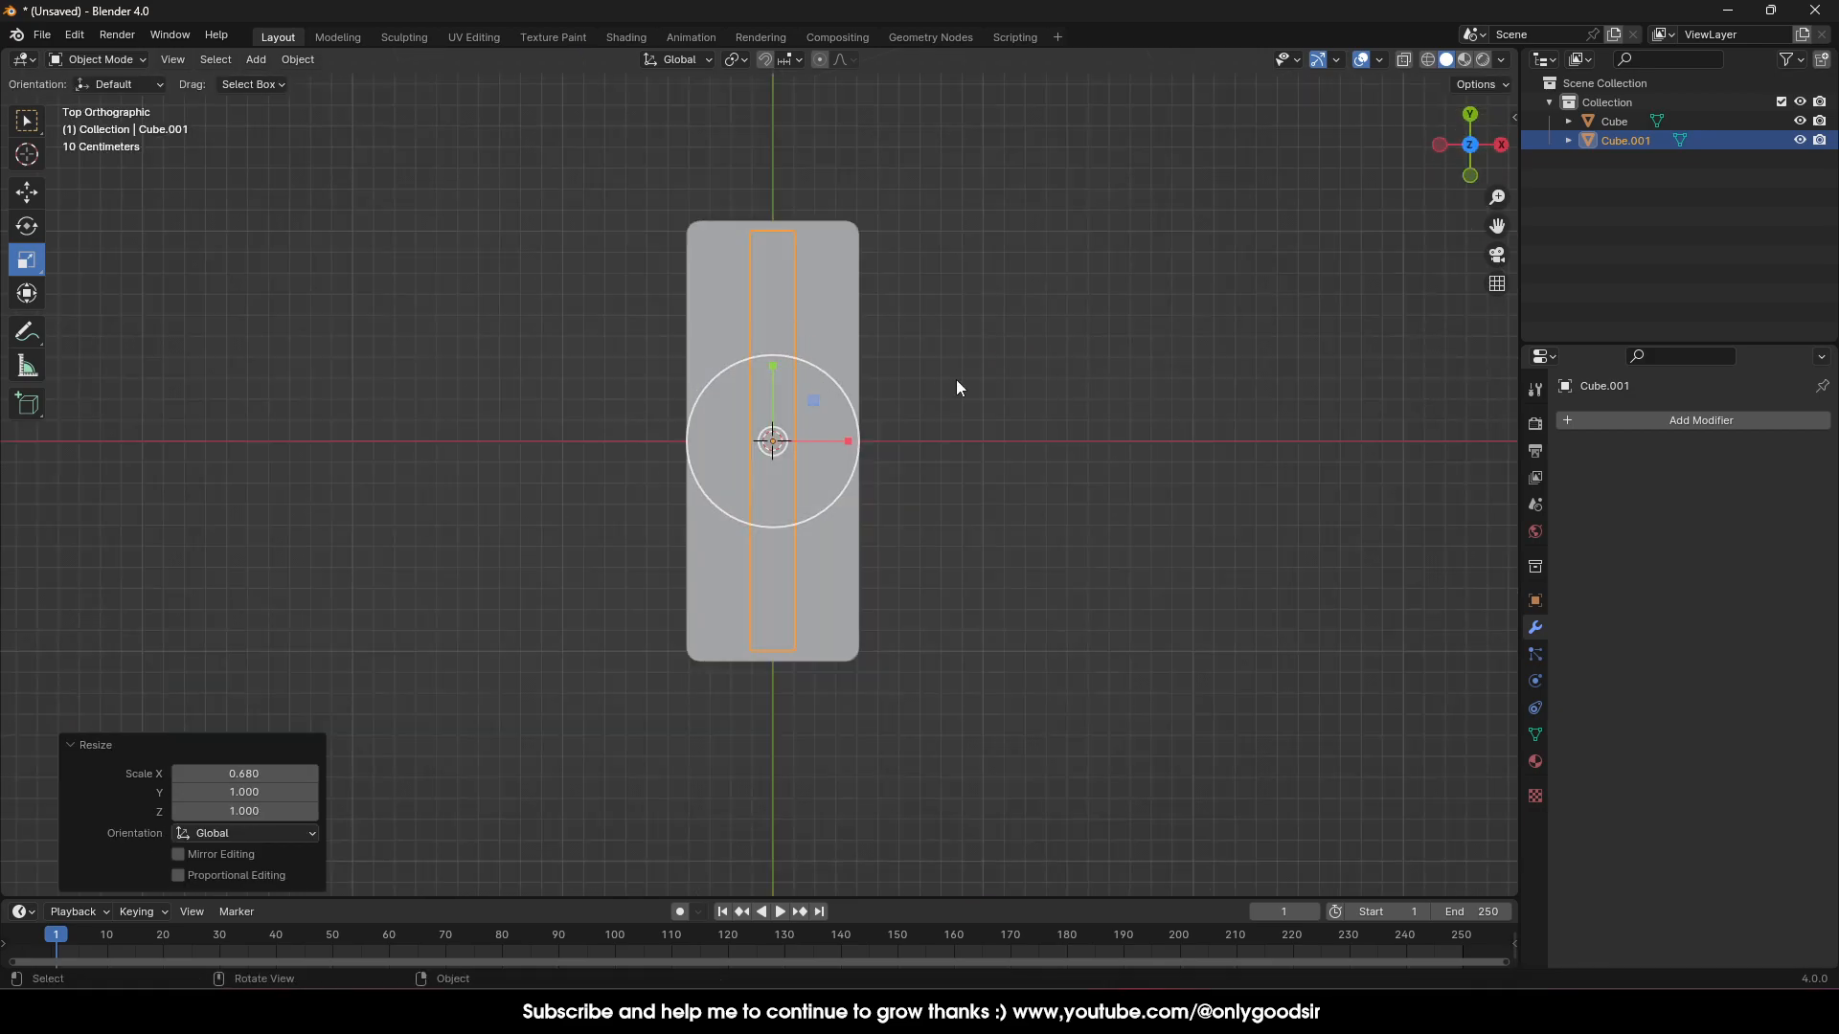
pyautogui.click(1470, 144)
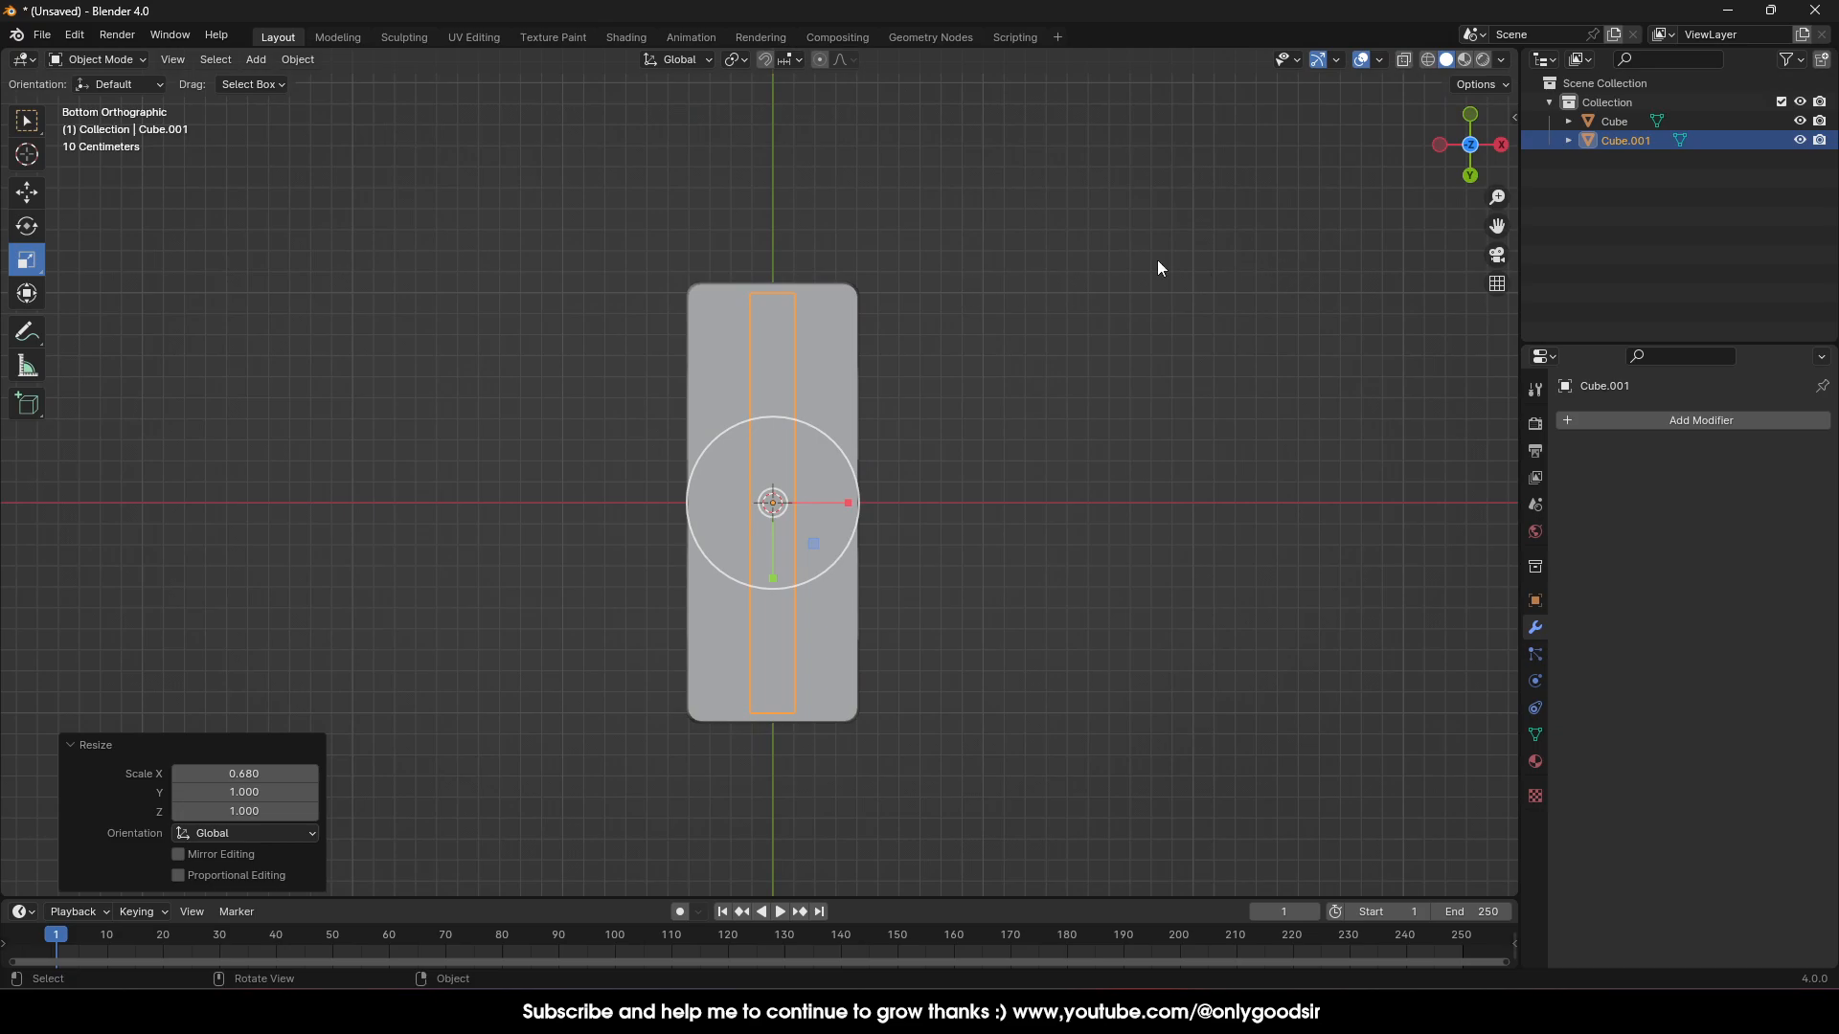
pyautogui.click(1470, 144)
pyautogui.moveTo(772, 379); pyautogui.dragTo(772, 371)
pyautogui.moveTo(772, 371); pyautogui.dragTo(909, 378, button='middle')
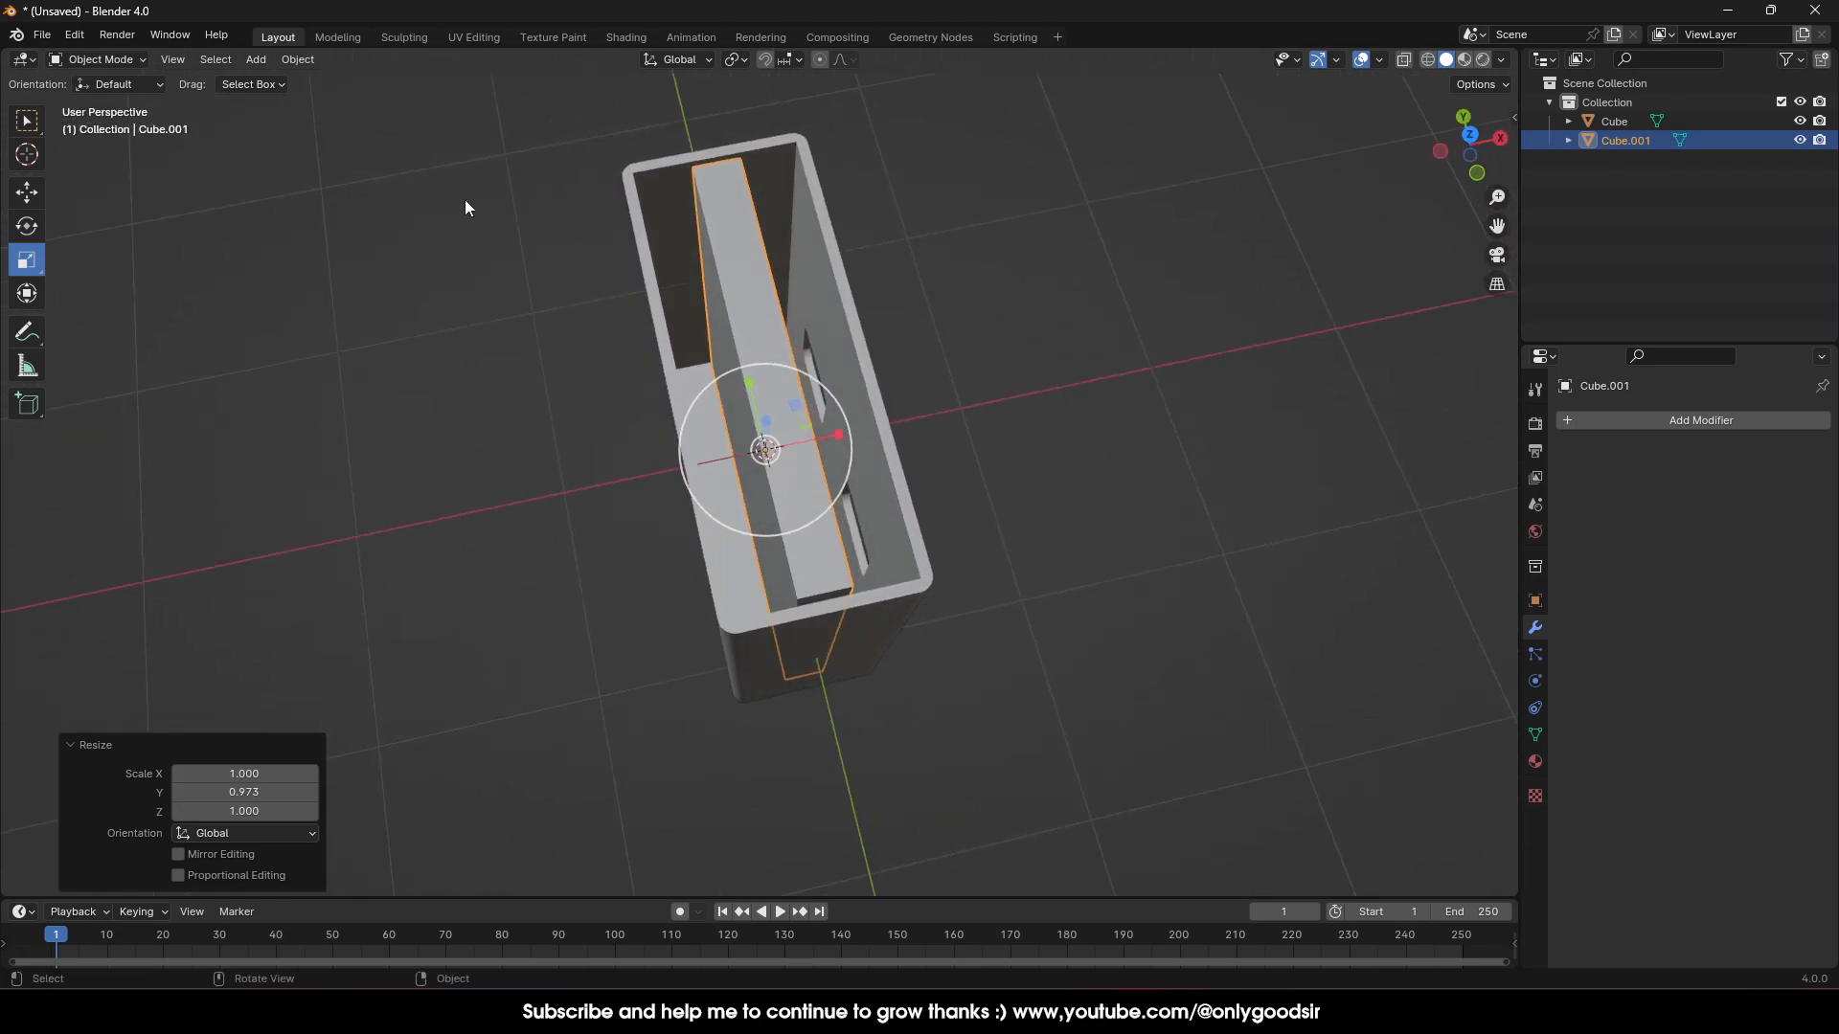
# Move the plate along X toward one long wall and raise it along Z partly out of the box
pyautogui.moveTo(842, 434); pyautogui.dragTo(1059, 420)
pyautogui.click(27, 194)
pyautogui.click(1059, 429)
pyautogui.moveTo(1019, 436); pyautogui.dragTo(764, 242, button='middle')
pyautogui.moveTo(860, 257); pyautogui.dragTo(808, 399, button='middle')
pyautogui.click(796, 355)
pyautogui.moveTo(785, 388); pyautogui.dragTo(958, 182)
pyautogui.keyDown('shift'); pyautogui.moveTo(958, 182); pyautogui.dragTo(894, 507, button='middle'); pyautogui.keyUp('shift')
pyautogui.scroll(3, 1044, 470)
# Select the top edge and two vertical edges of the plate's broad inner face and try to bevel them
pyautogui.press('Tab')
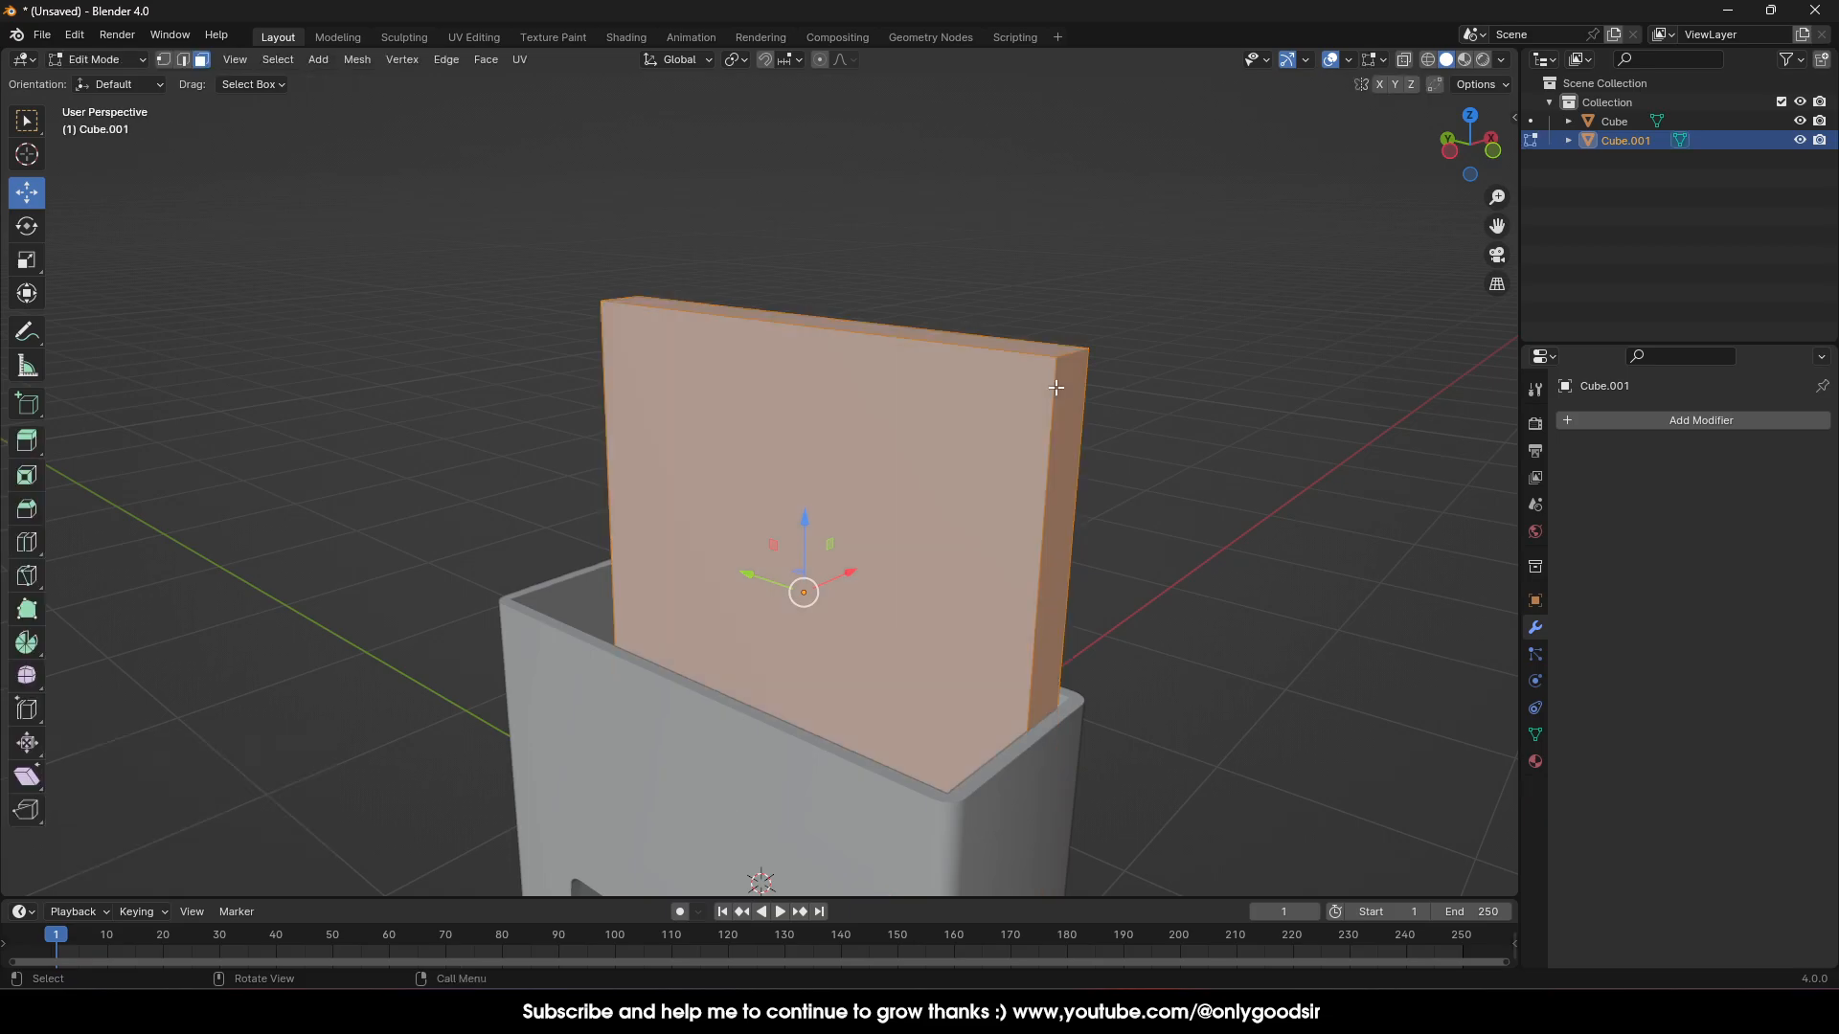
pyautogui.click(182, 60)
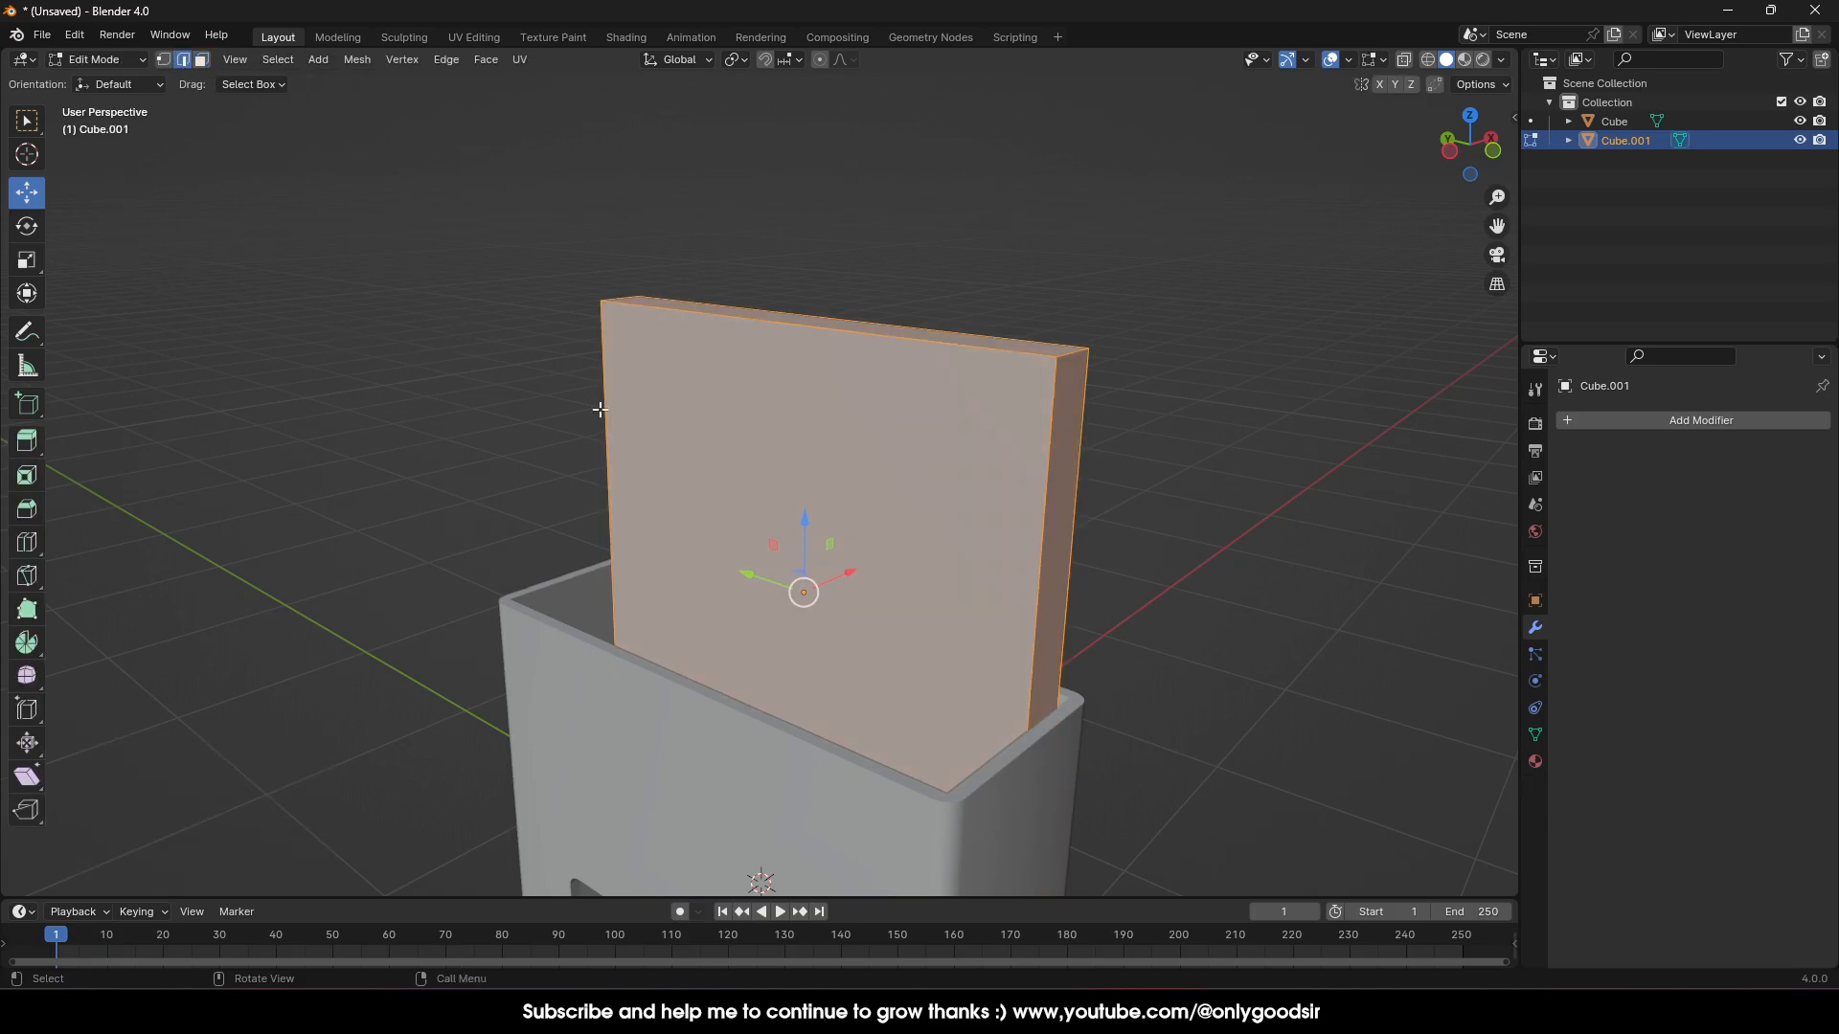
pyautogui.click(602, 378)
pyautogui.keyDown('shift'); pyautogui.click(881, 364); pyautogui.keyUp('shift')
pyautogui.keyDown('shift'); pyautogui.click(1049, 416); pyautogui.keyUp('shift')
pyautogui.hotkey('ctrl', 'e')
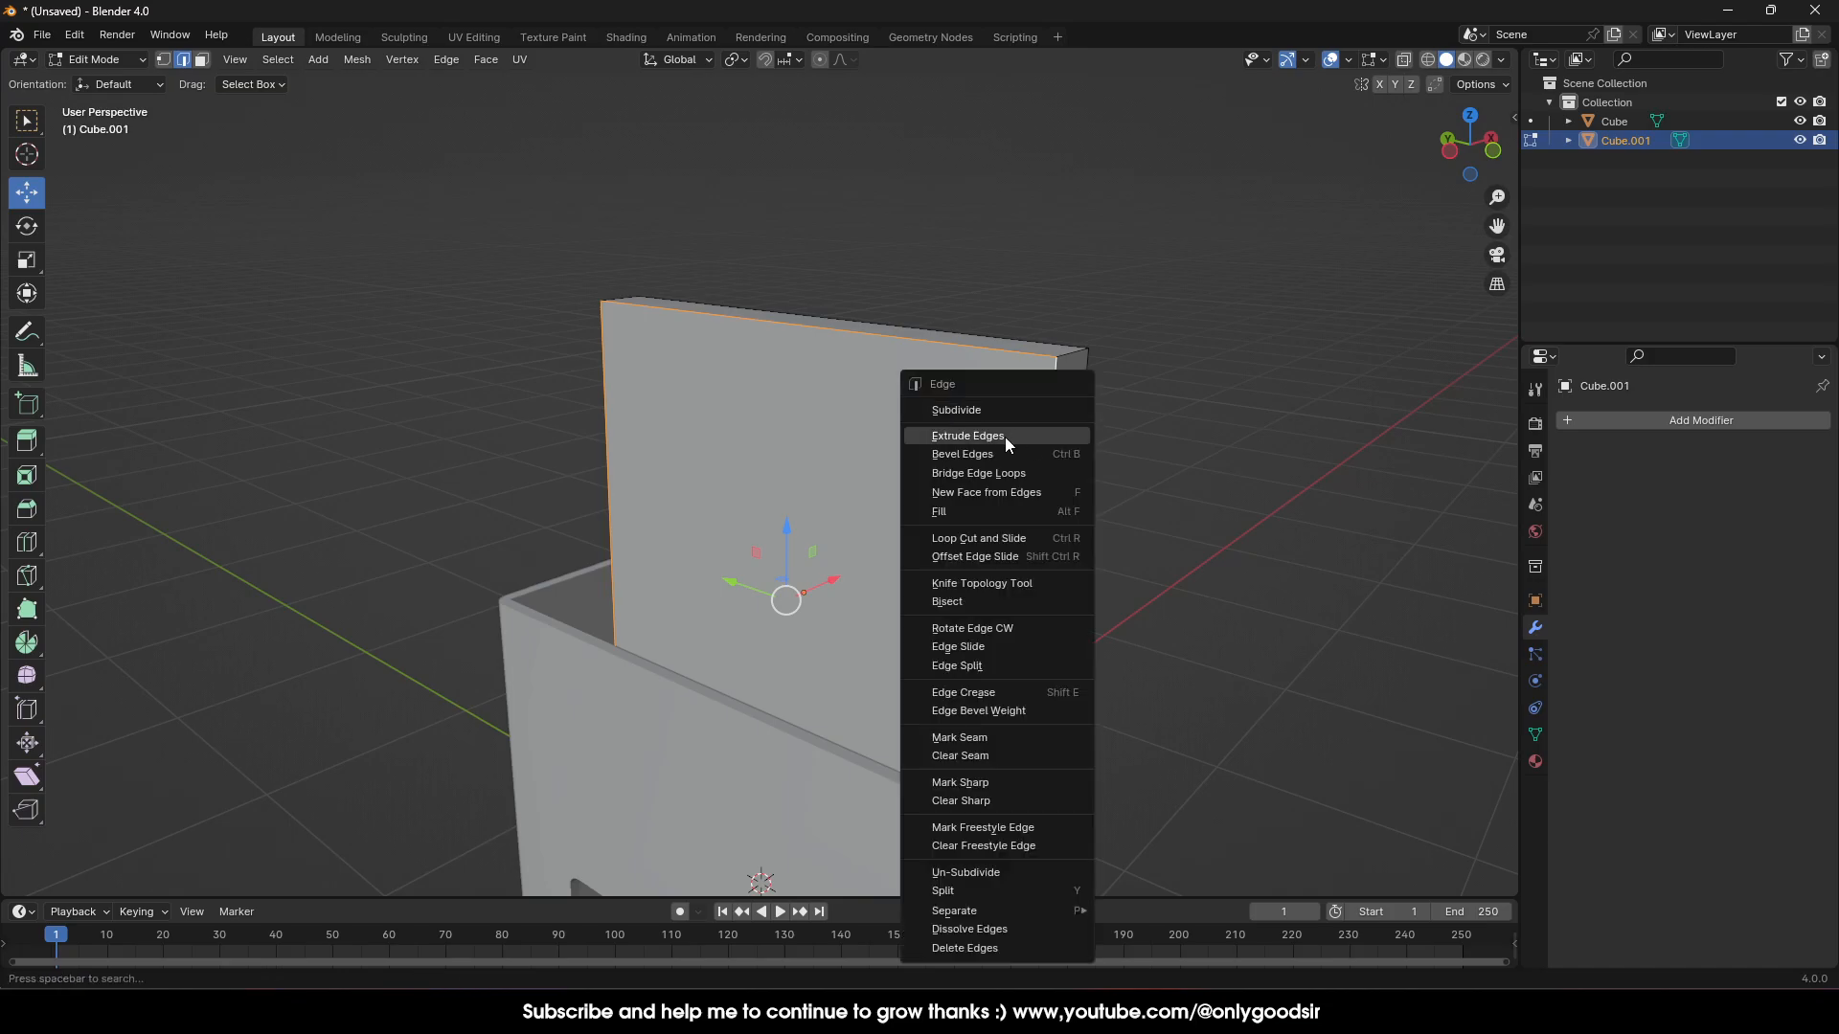
pyautogui.click(993, 455)
pyautogui.click(1003, 469)
# Apply the plate's scale in Object Mode
pyautogui.press('Tab')
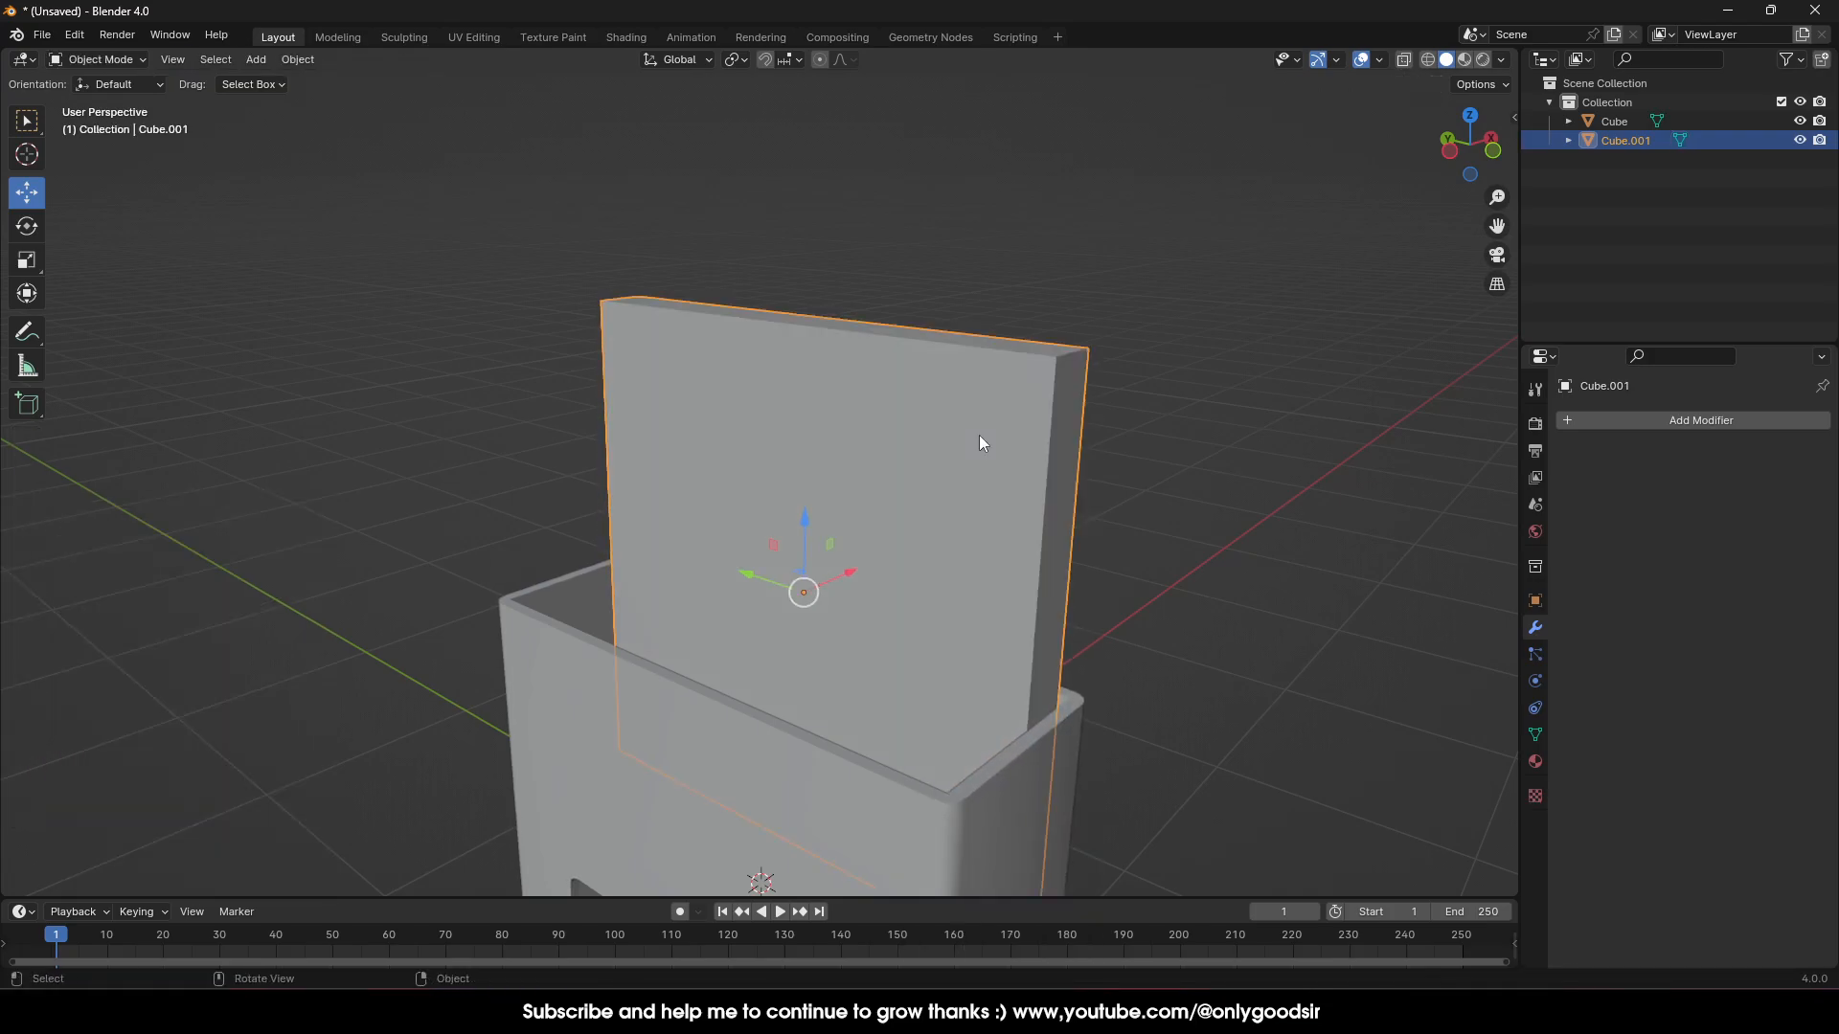
pyautogui.hotkey('ctrl', 'a')
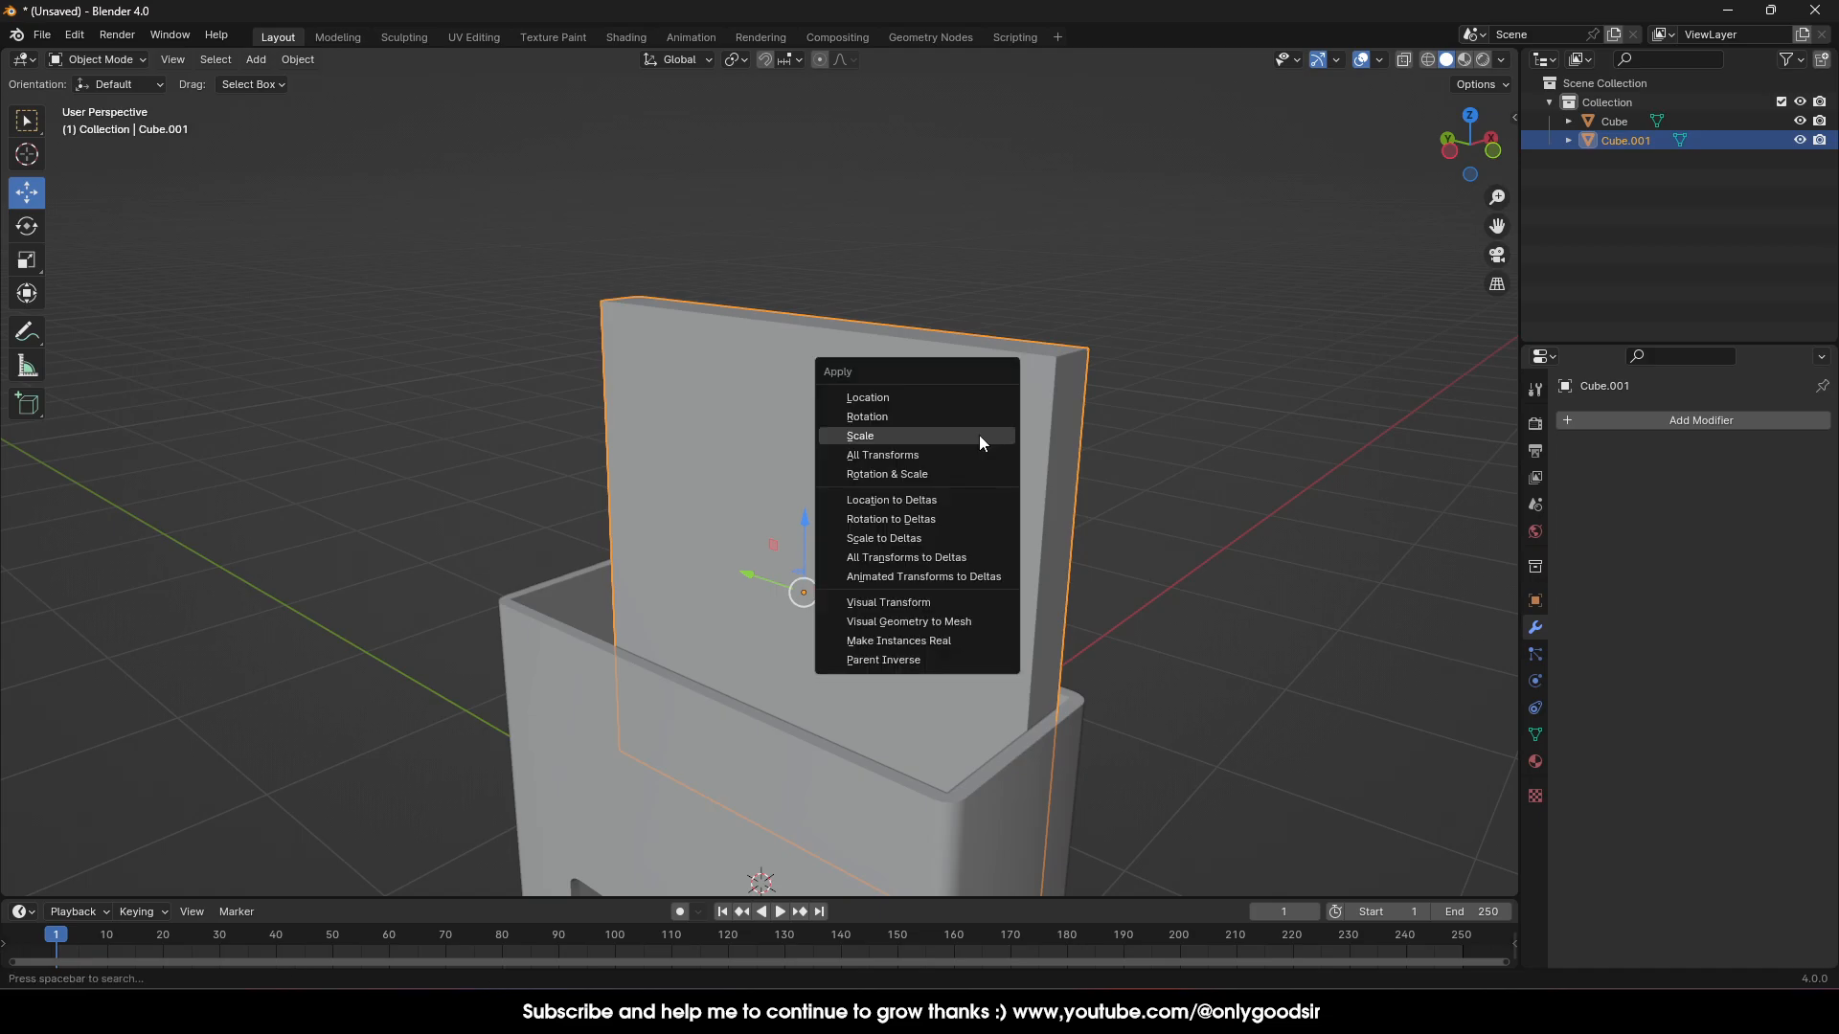
pyautogui.click(931, 436)
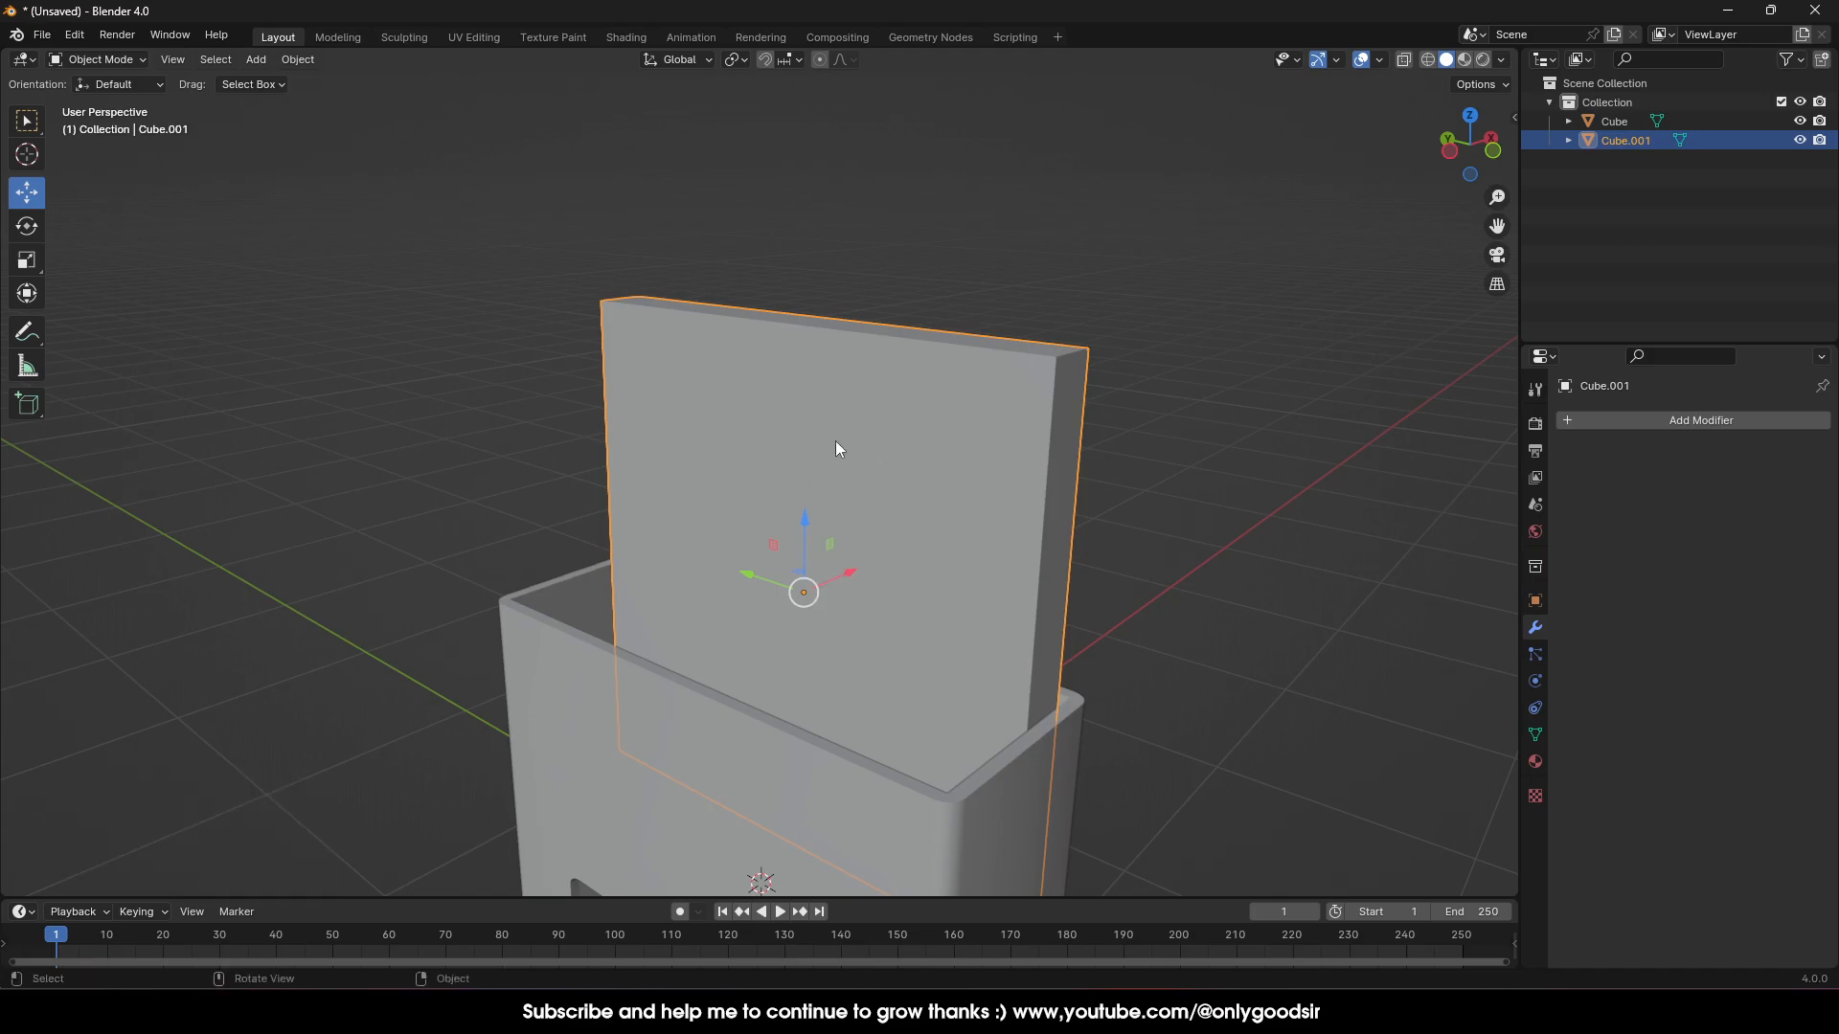
# Bevel the plate's three selected edges by about 0.0168 m with 3 segments
pyautogui.press('Tab')
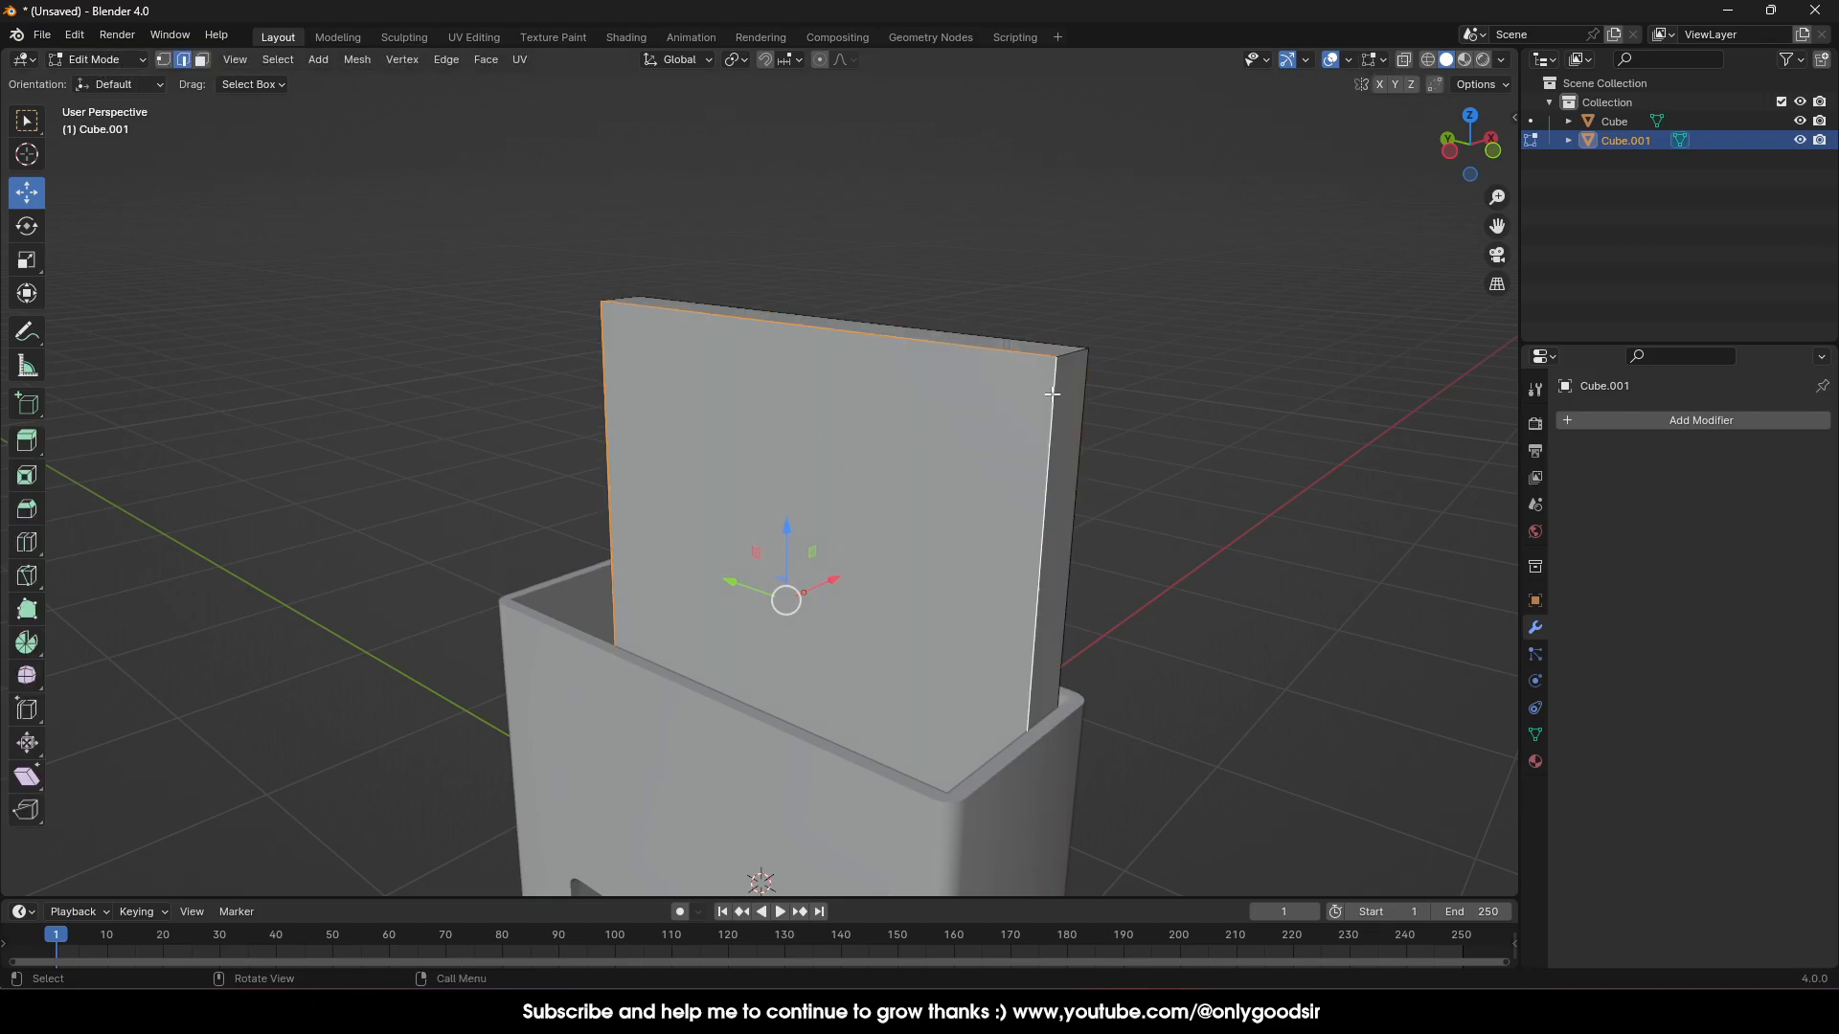
pyautogui.hotkey('ctrl', 'e')
pyautogui.click(910, 398)
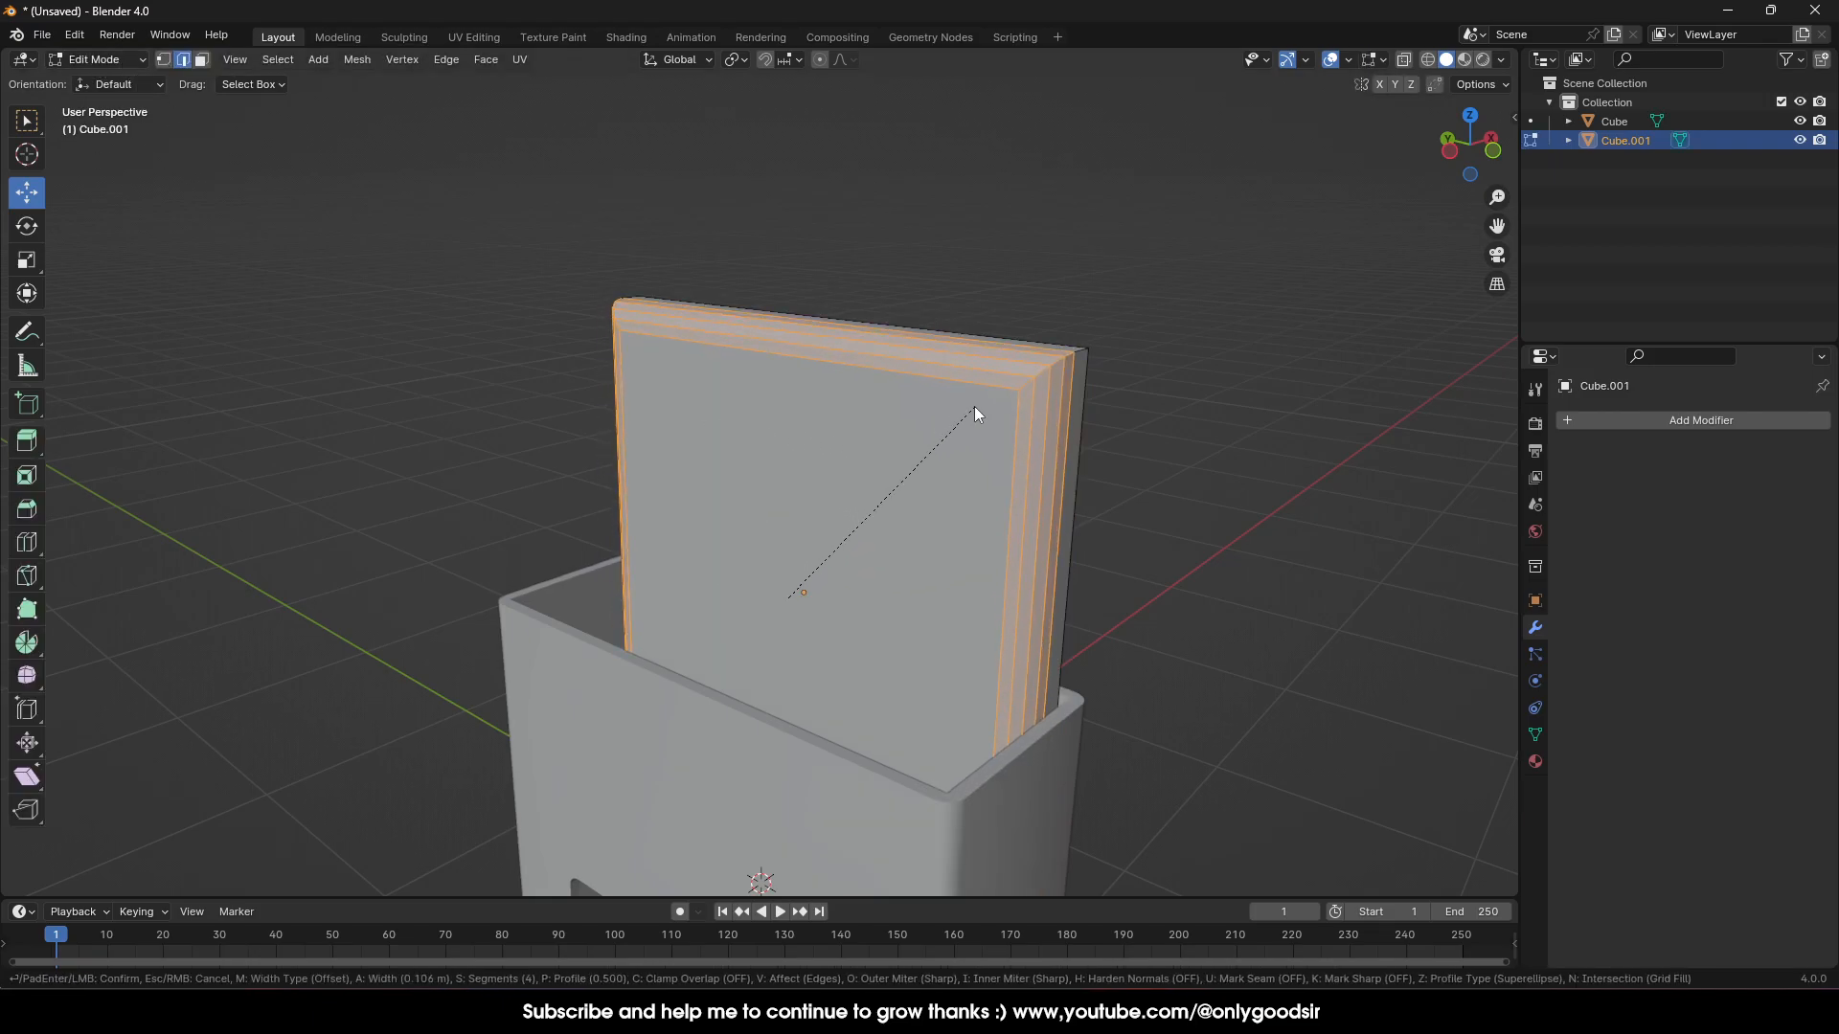
pyautogui.click(938, 406)
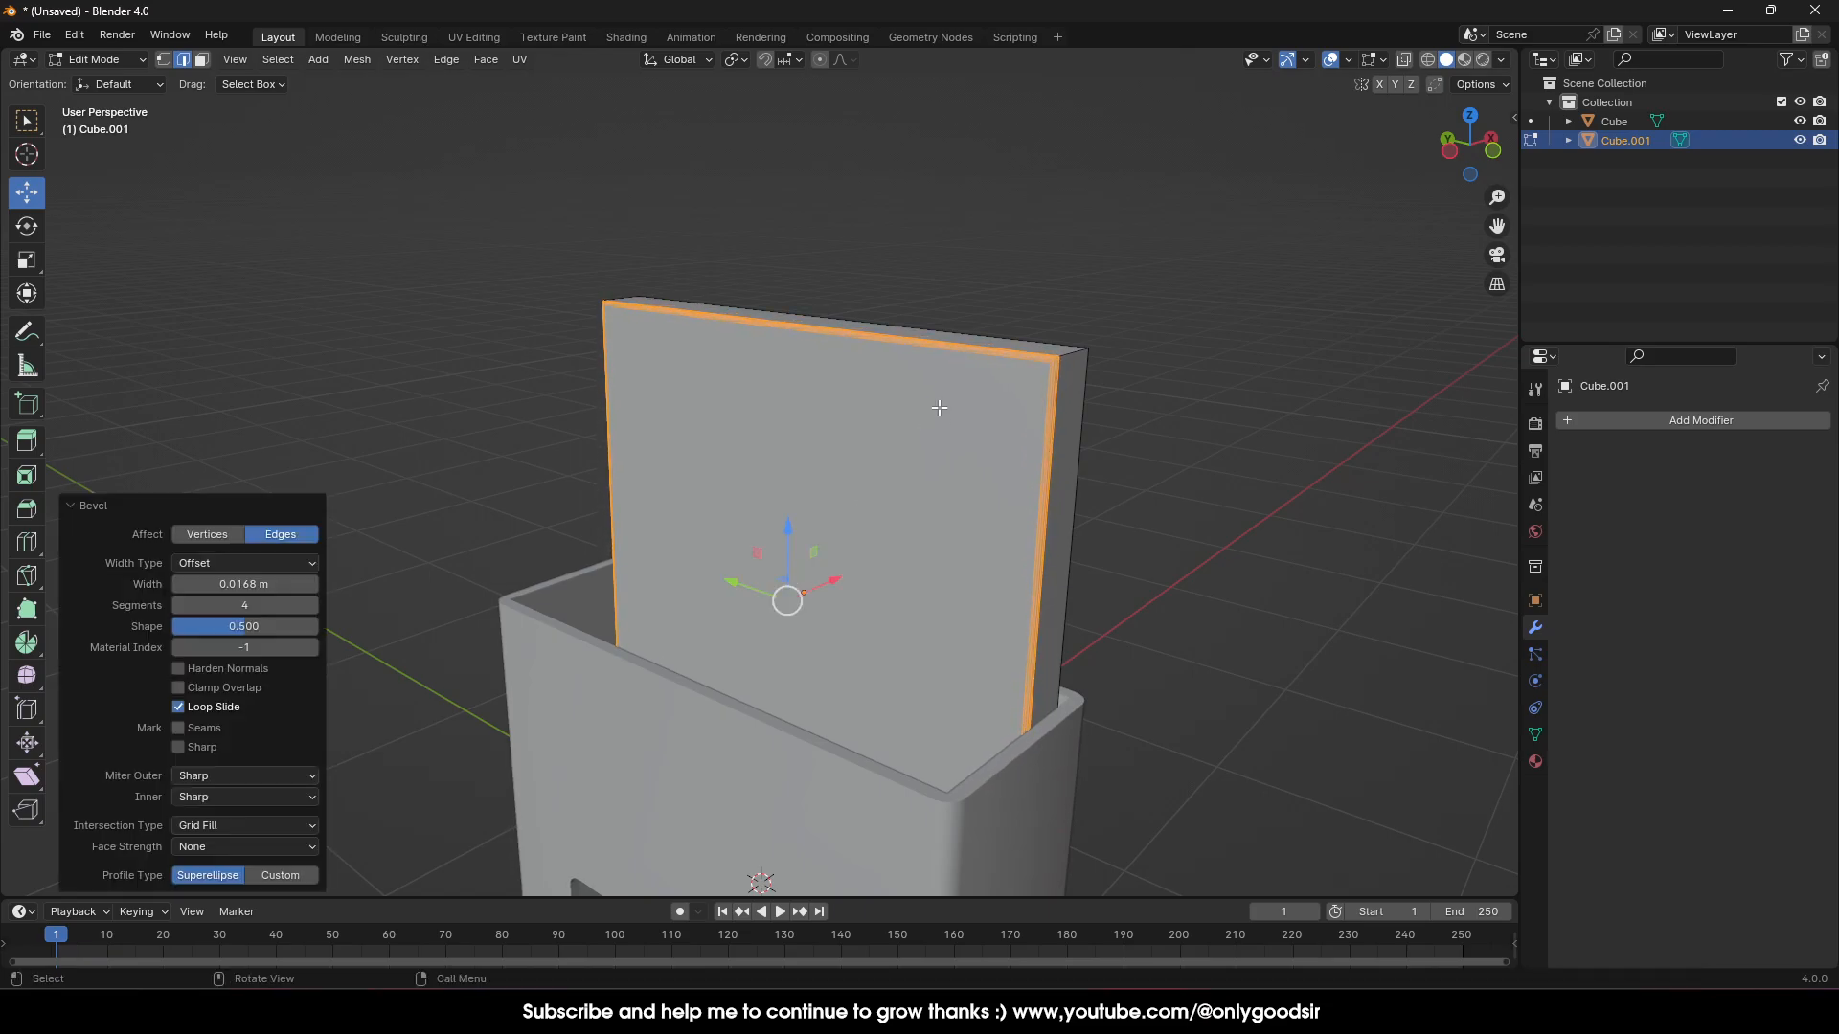
pyautogui.click(177, 605)
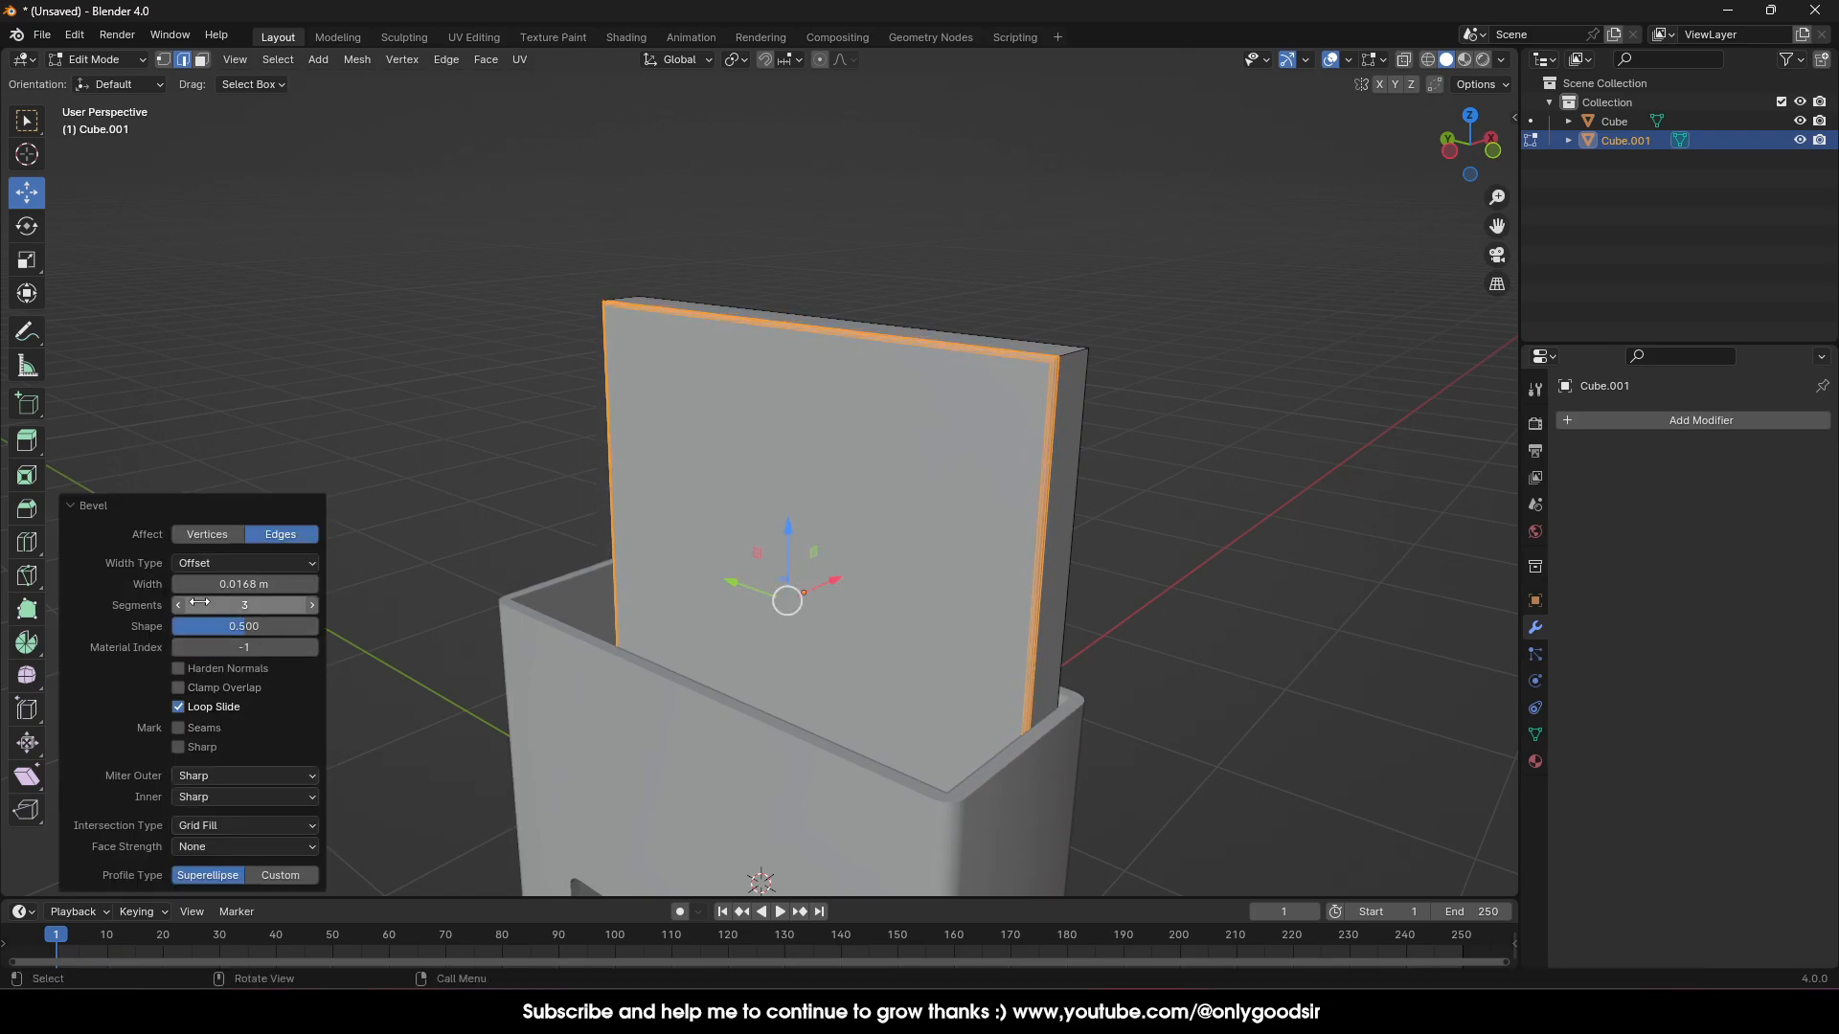
# Return to Object Mode and apply Shade Auto Smooth to the plate with a 30° angle
pyautogui.moveTo(240, 584); pyautogui.dragTo(201, 584)
pyautogui.press('Escape')
pyautogui.press('Tab')
pyautogui.click(1149, 515)
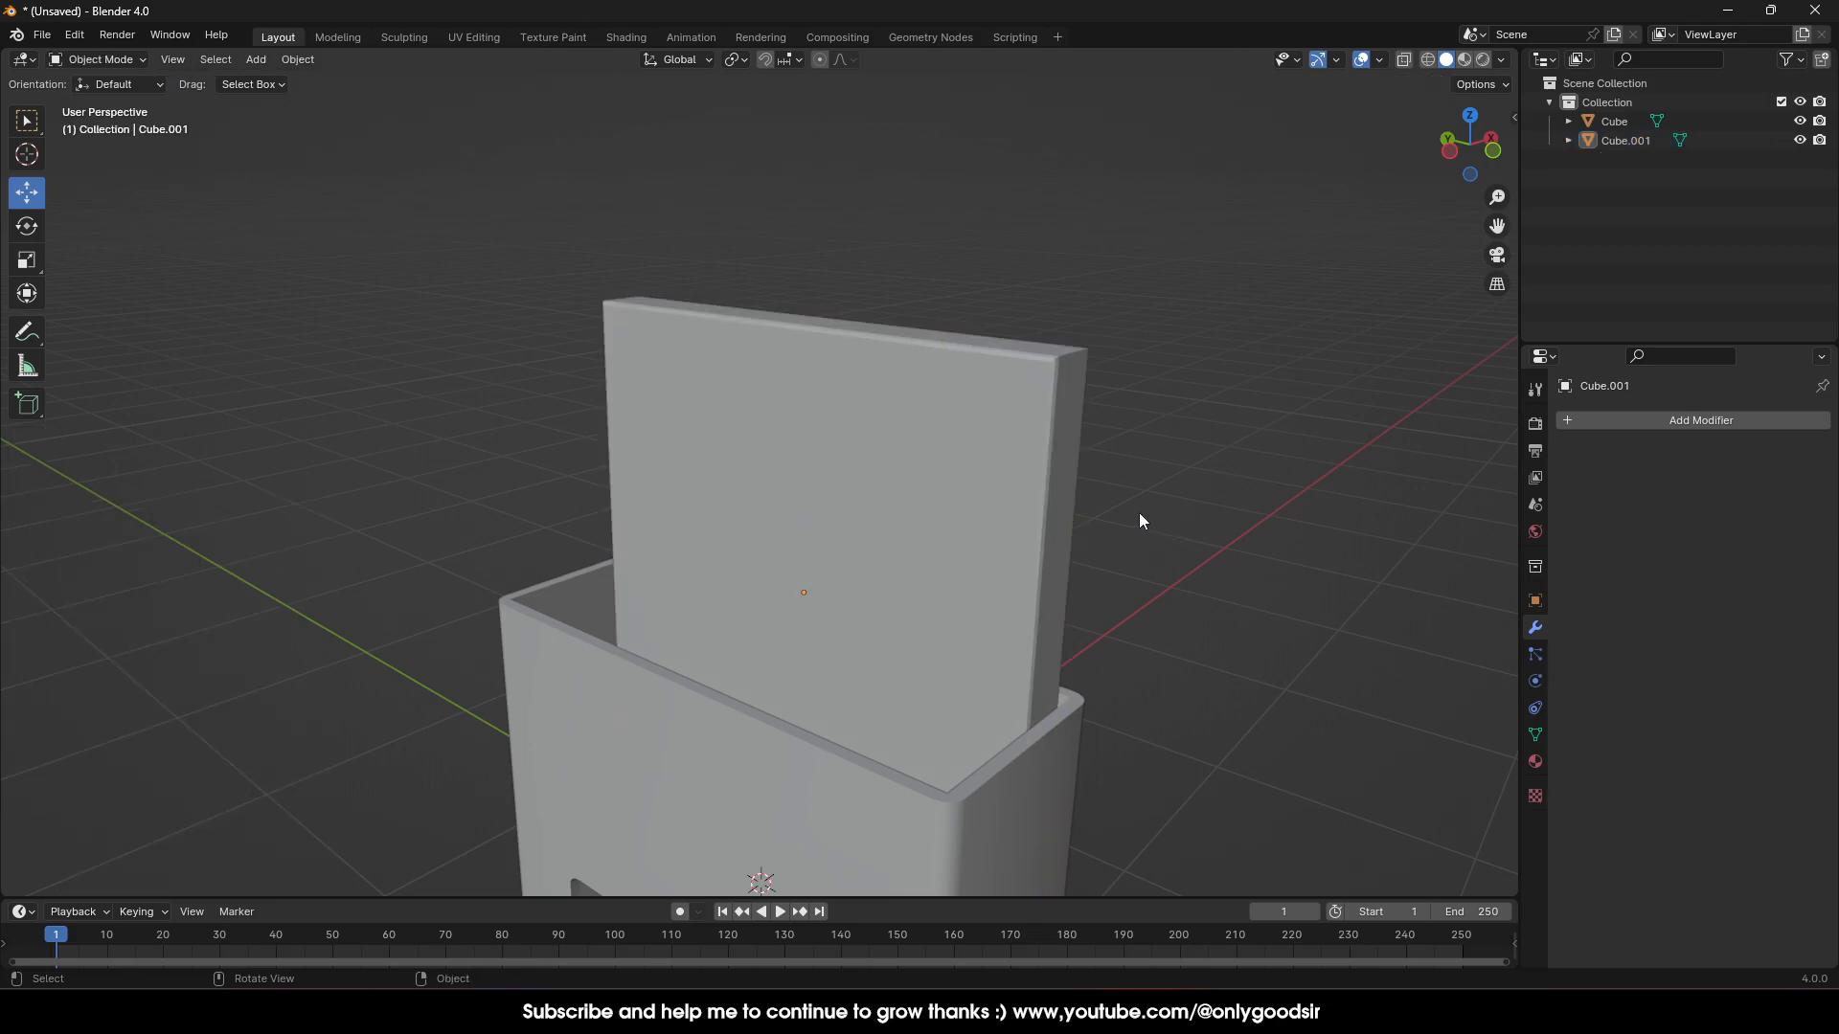
pyautogui.moveTo(1149, 515); pyautogui.dragTo(1054, 538, button='middle')
pyautogui.click(820, 528)
pyautogui.rightClick(820, 529)
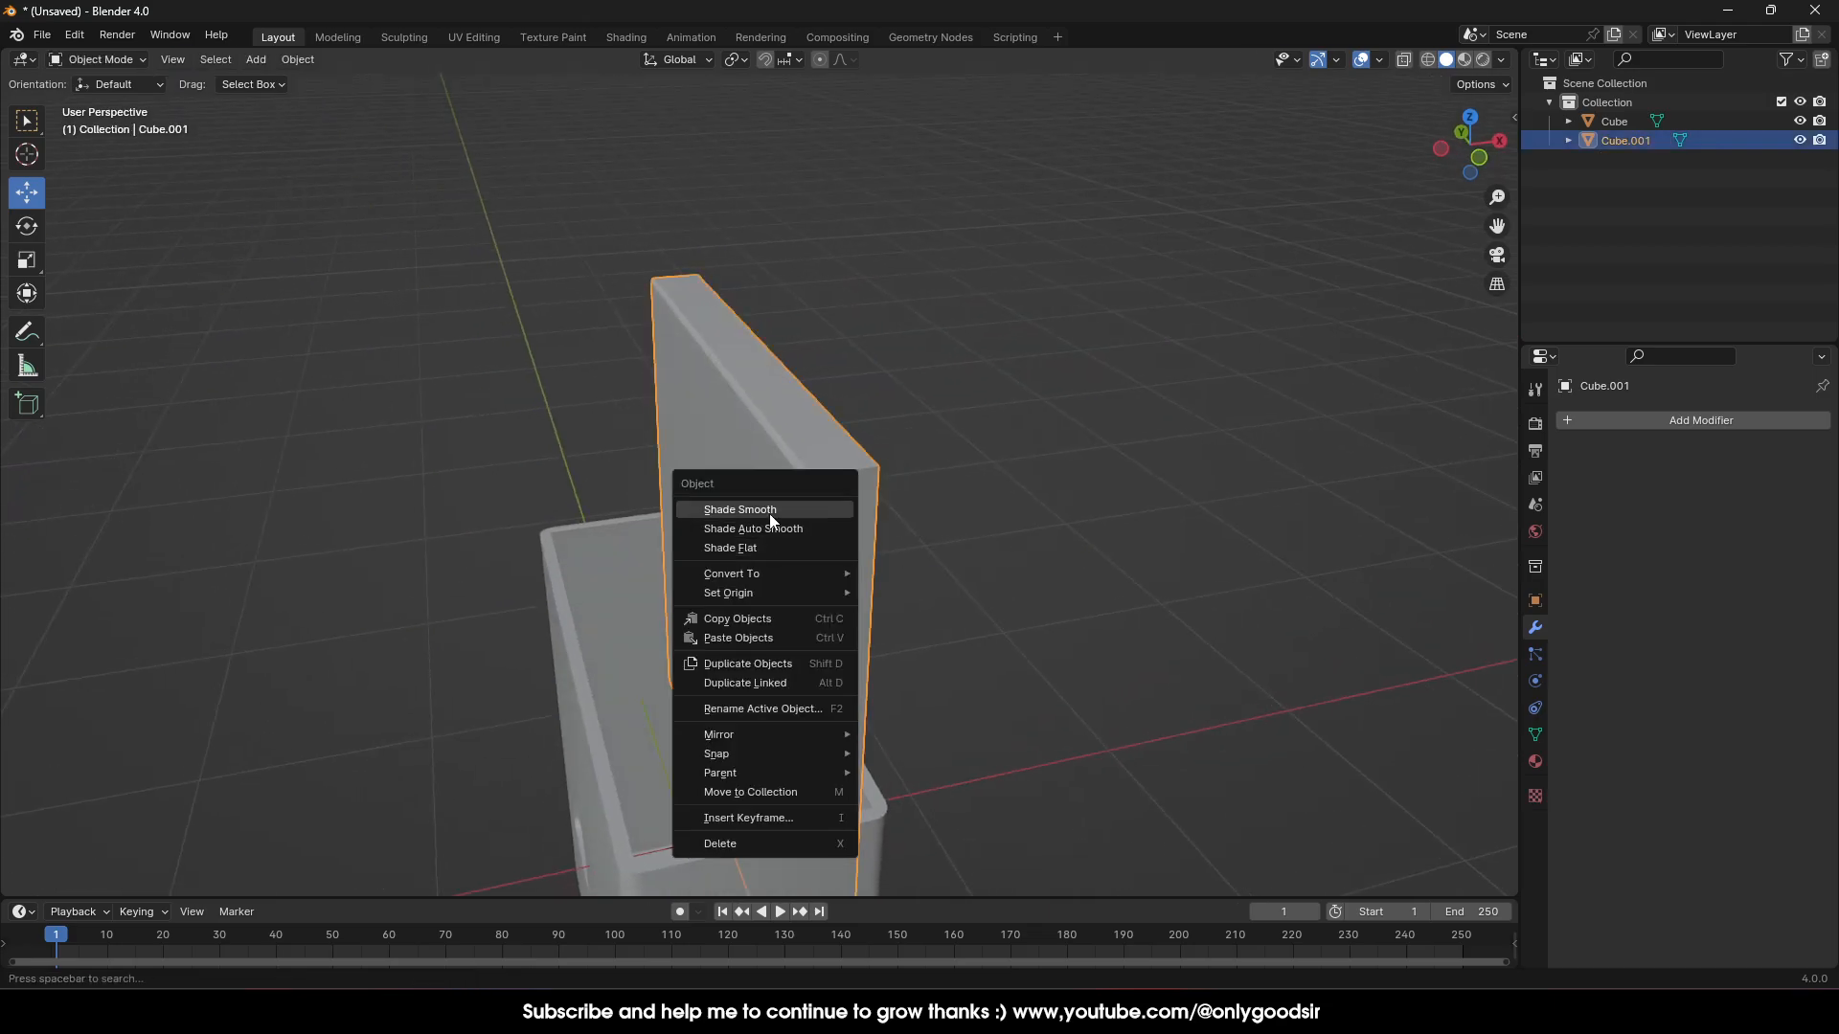
pyautogui.click(763, 512)
pyautogui.rightClick(785, 507)
pyautogui.click(767, 527)
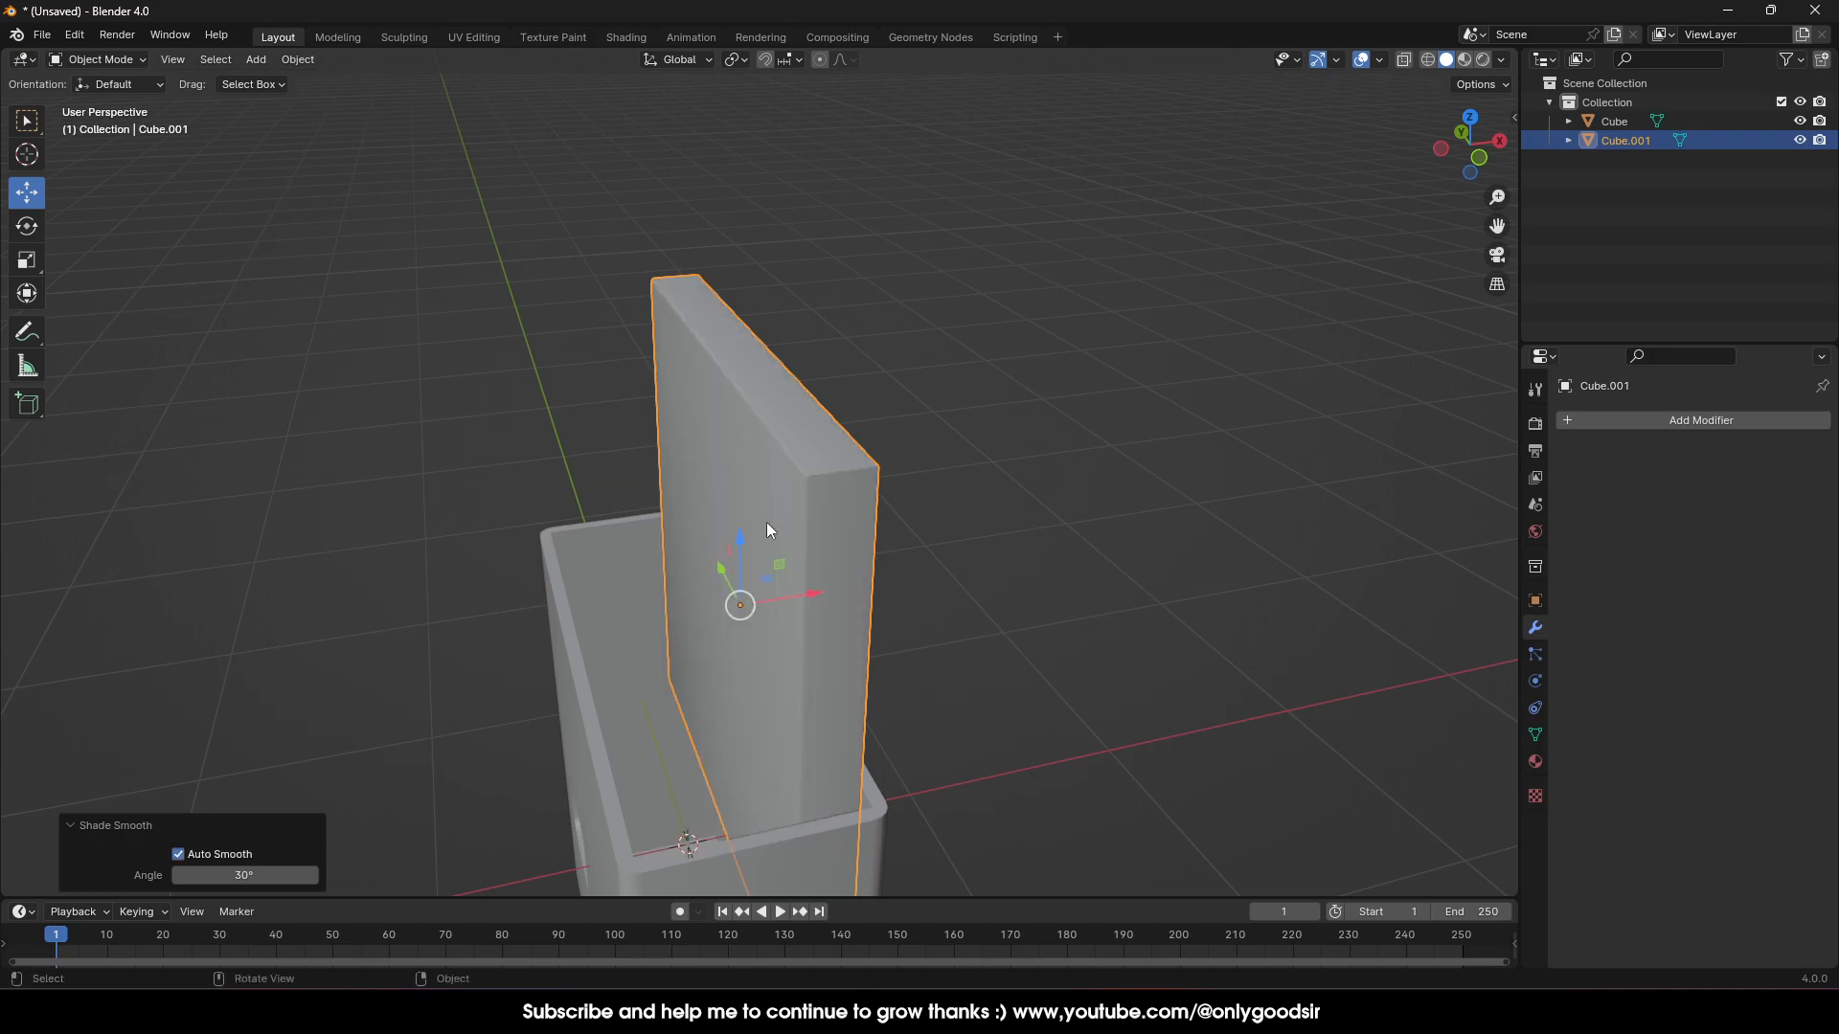
pyautogui.moveTo(785, 490)
pyautogui.mouseDown(button='middle')
pyautogui.moveTo(741, 544)
pyautogui.moveTo(906, 548)
pyautogui.moveTo(991, 519)
pyautogui.moveTo(817, 485)
pyautogui.moveTo(846, 488)
pyautogui.moveTo(825, 519)
pyautogui.moveTo(809, 484)
pyautogui.mouseUp(button='middle')
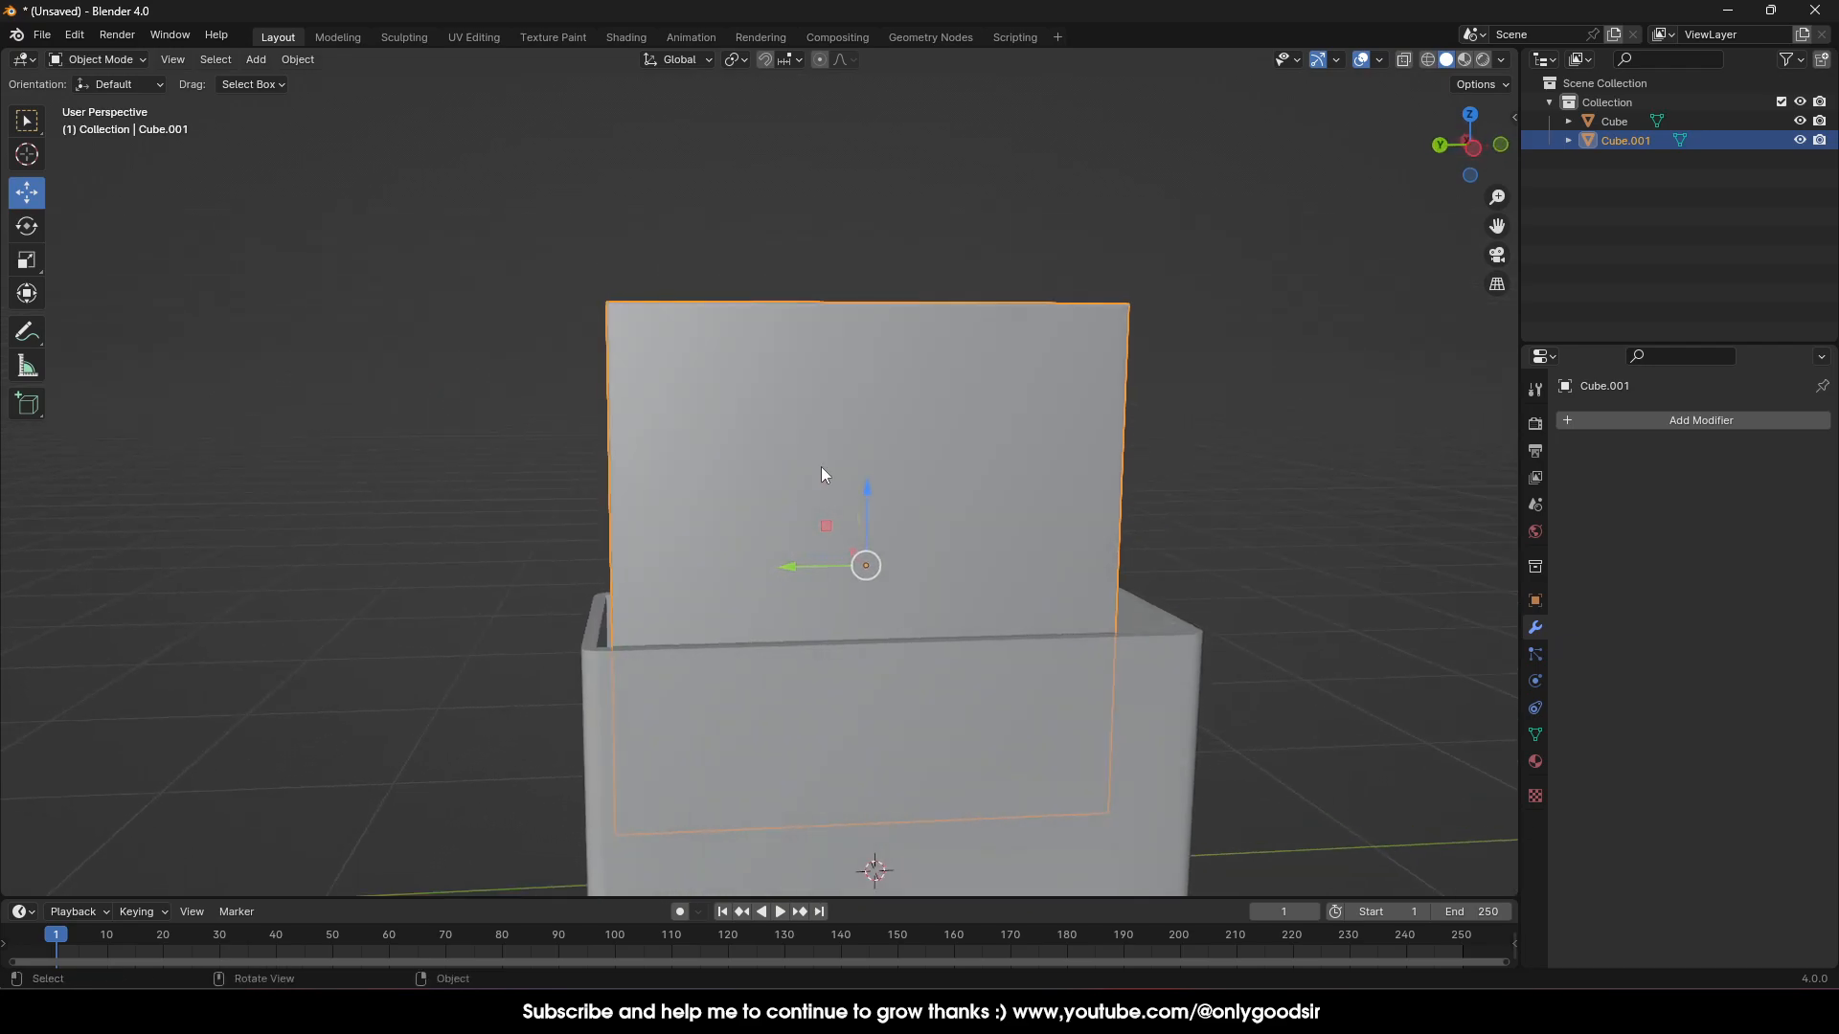
# Select the plate's broad face inside the bevelled edges, using face selection in Edit Mode
pyautogui.press('Tab')
pyautogui.moveTo(856, 543)
pyautogui.mouseDown(button='middle')
pyautogui.moveTo(798, 532)
pyautogui.moveTo(843, 524)
pyautogui.mouseUp(button='middle')
pyautogui.click(802, 454)
pyautogui.click(202, 59)
pyautogui.click(881, 555)
pyautogui.moveTo(881, 556); pyautogui.dragTo(808, 505, button='middle')
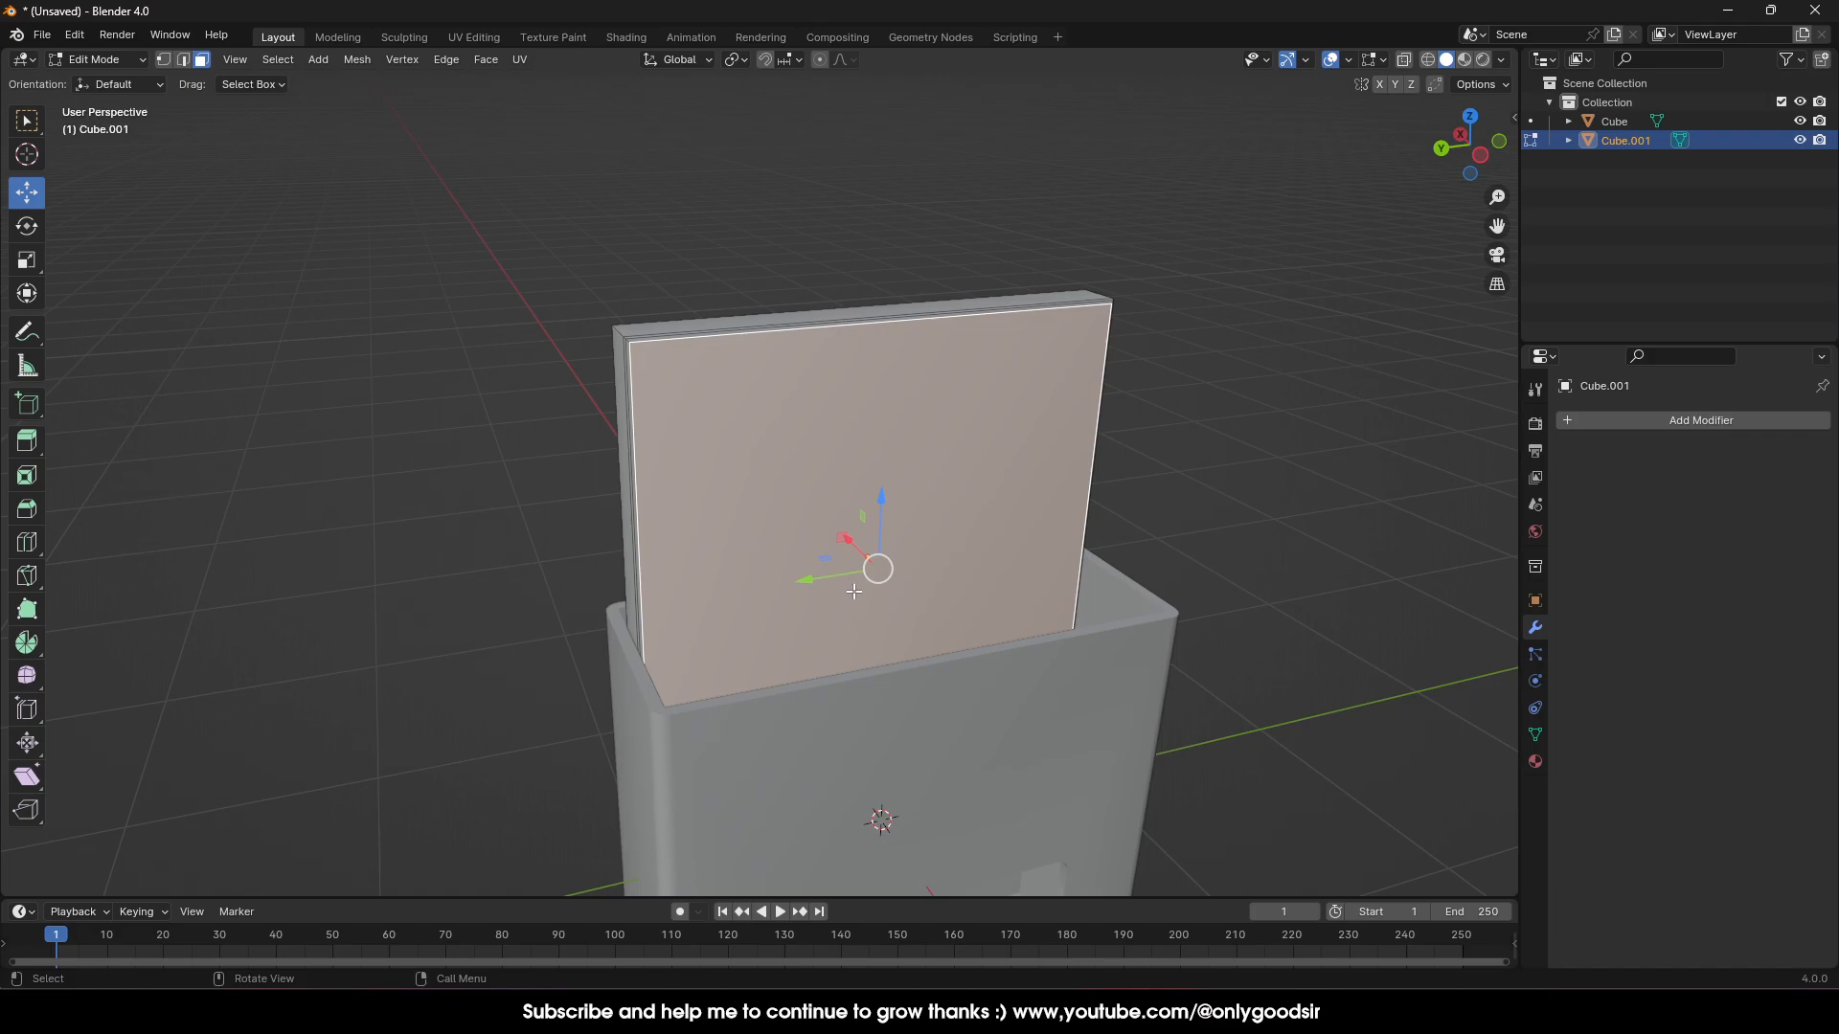
pyautogui.click(26, 542)
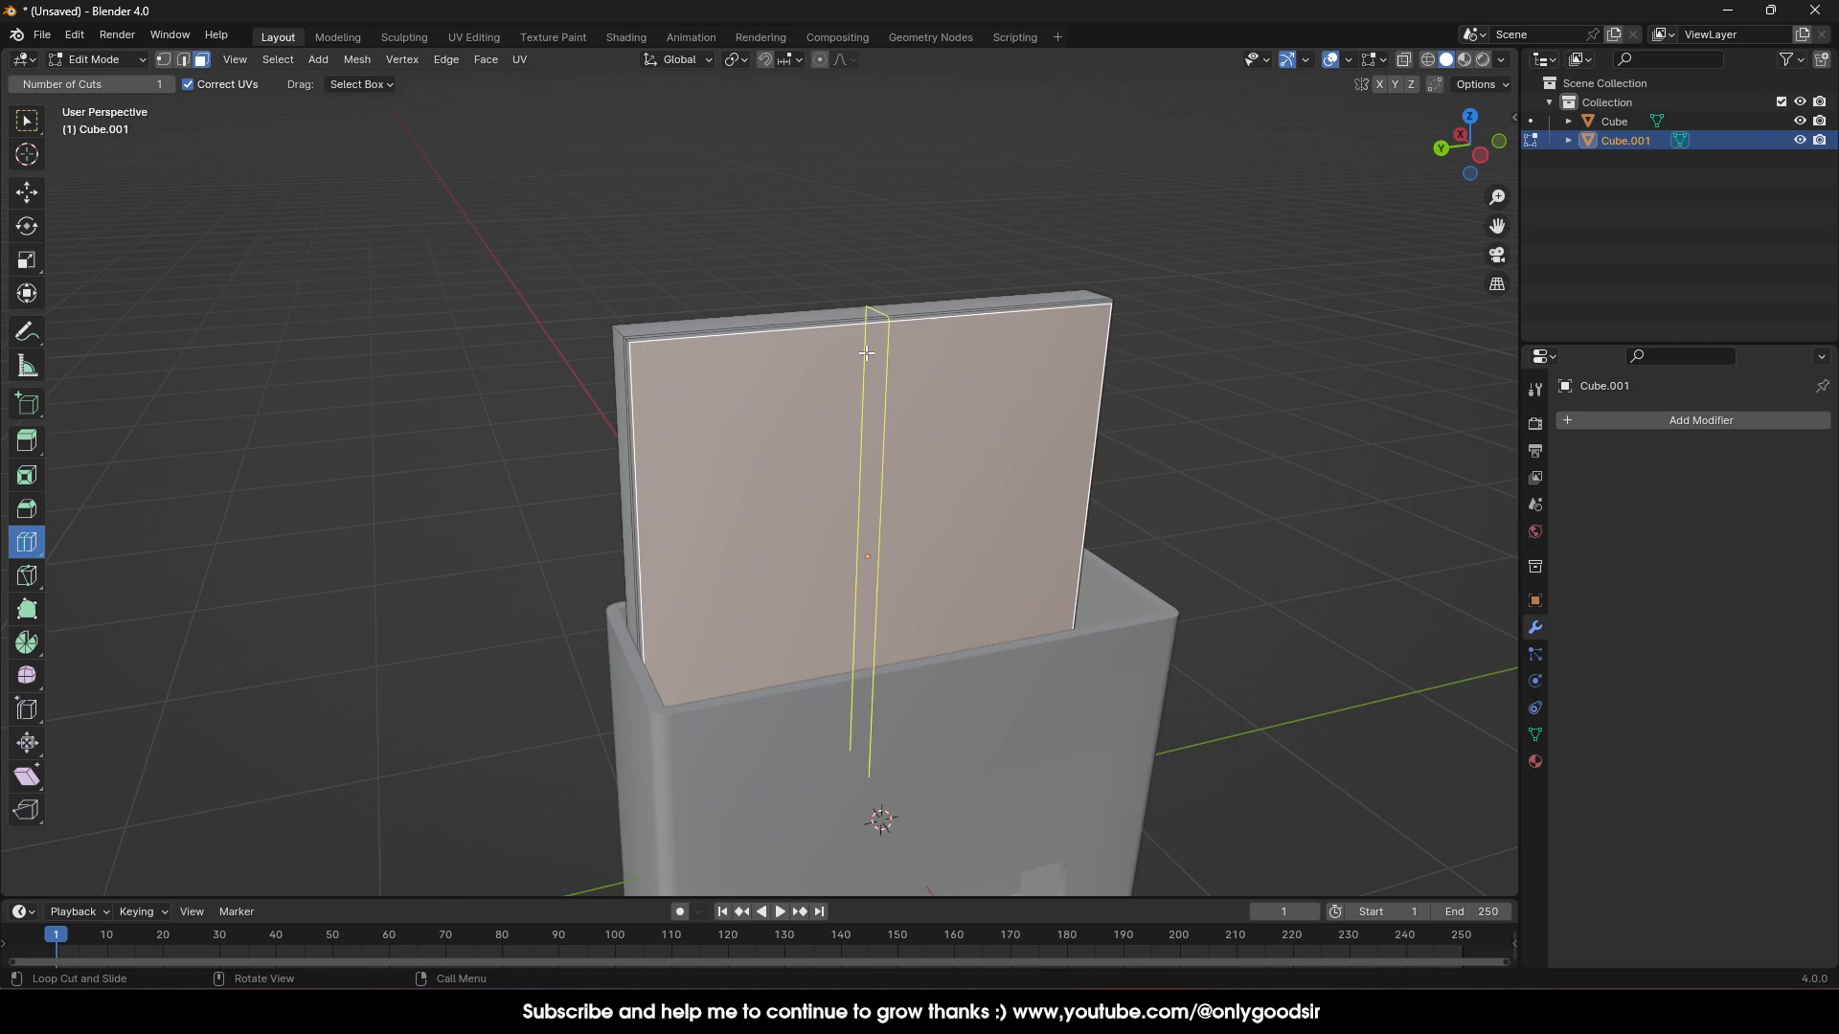
pyautogui.click(26, 195)
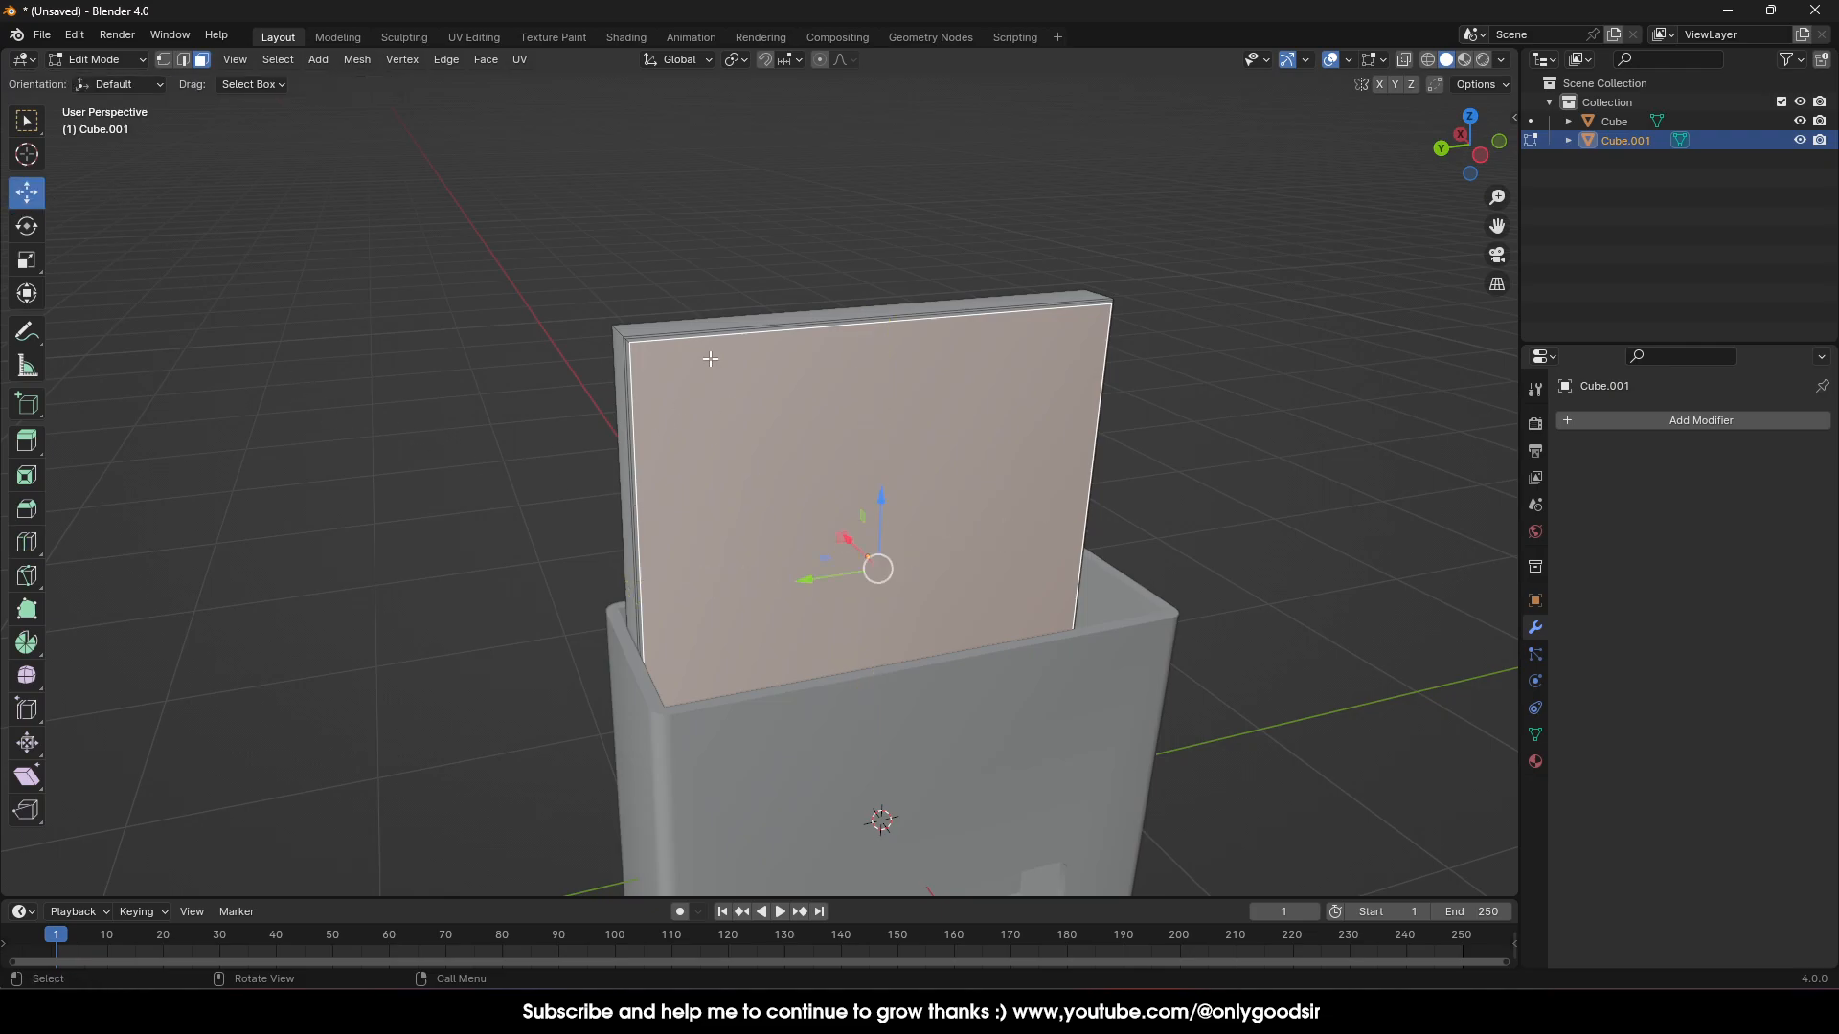
pyautogui.moveTo(886, 500); pyautogui.dragTo(895, 268)
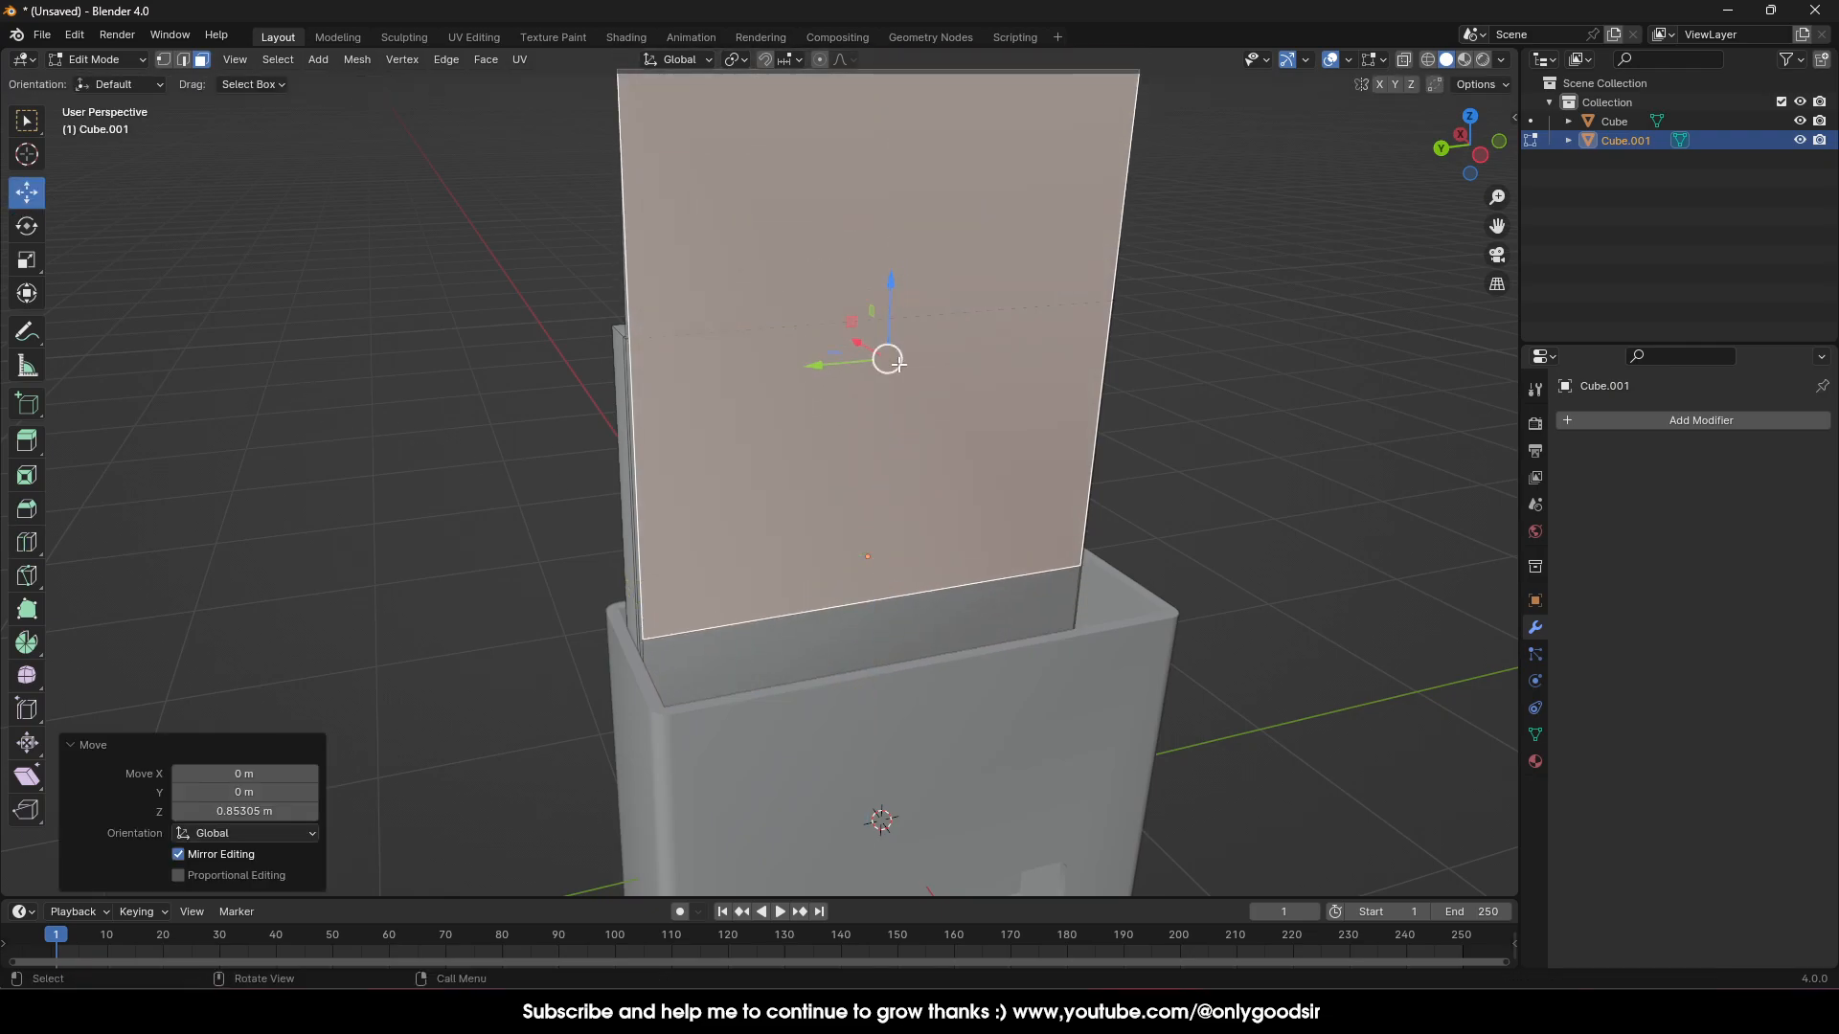
pyautogui.hotkey('ctrl', 'z')
# Raise the whole plate along Z in Object Mode until it clears the open box
pyautogui.press('Tab')
pyautogui.moveTo(869, 486); pyautogui.dragTo(875, 154)
pyautogui.keyDown('shift'); pyautogui.moveTo(986, 249); pyautogui.dragTo(890, 327, button='middle'); pyautogui.keyUp('shift')
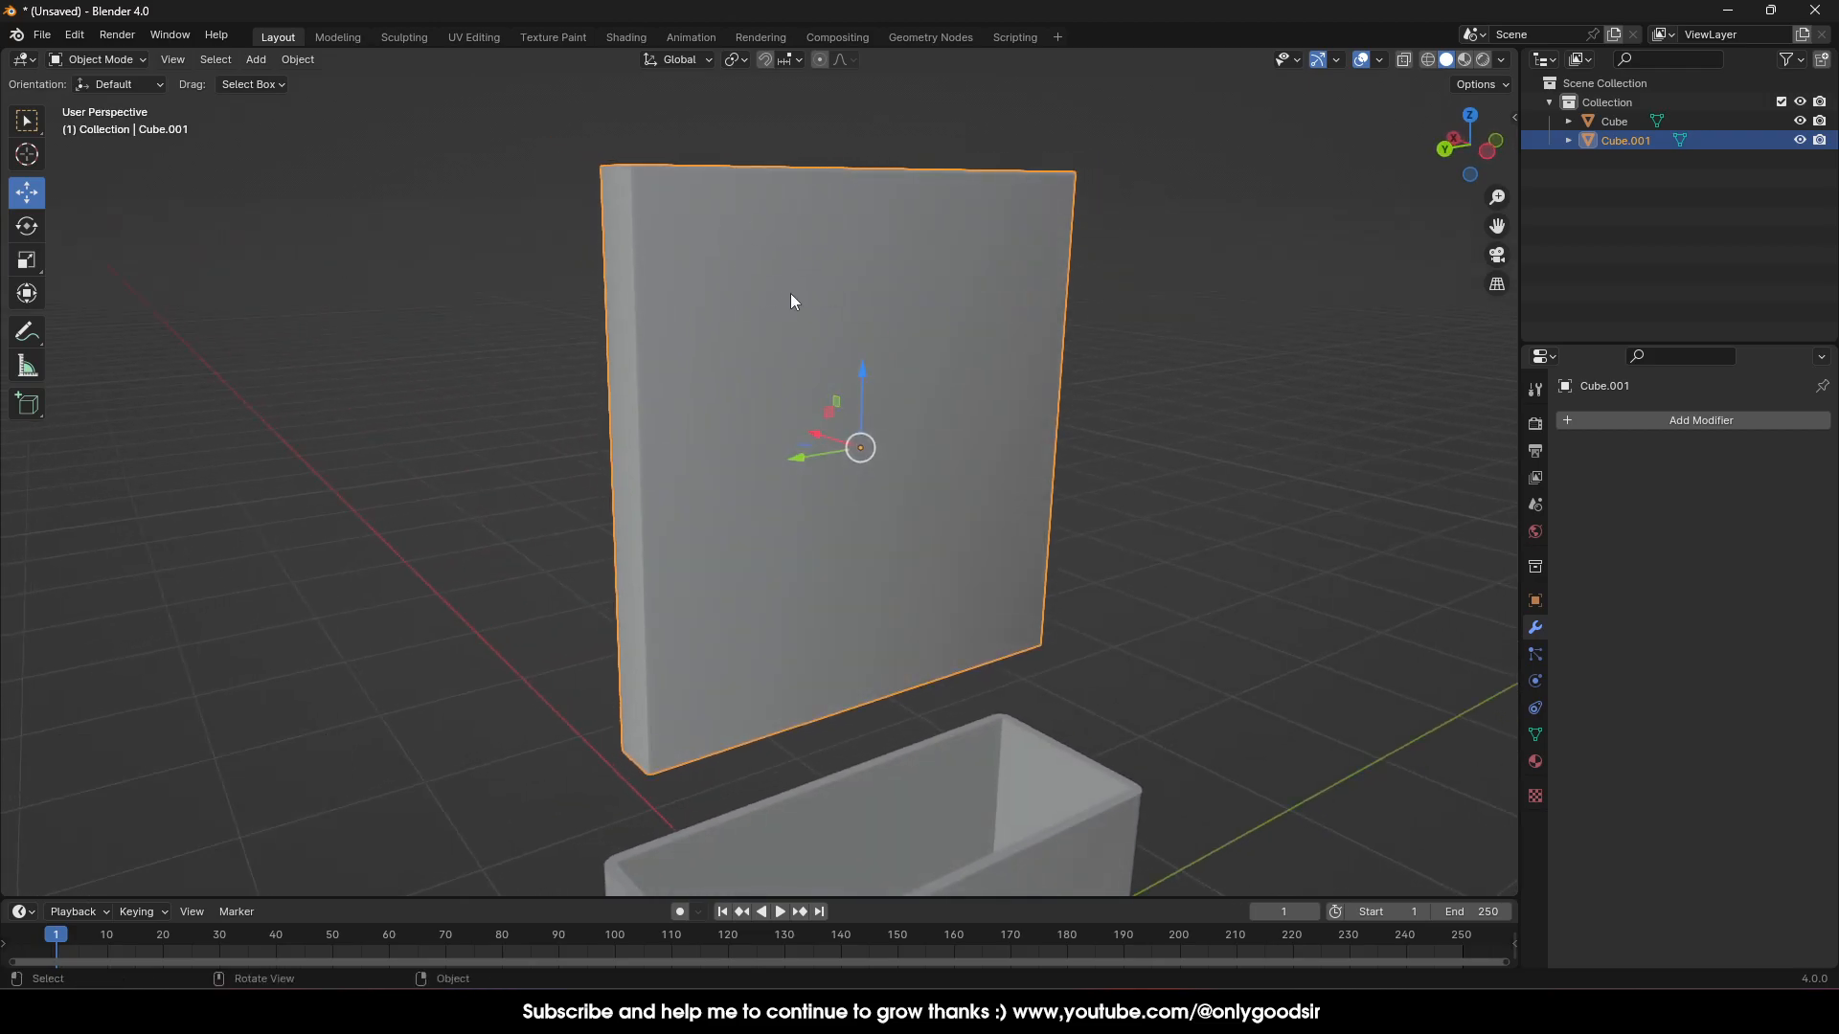
# Separate the plate's selected broad face into its own object and return to Object Mode
pyautogui.press('Tab')
pyautogui.hotkey('ctrl', 'f')
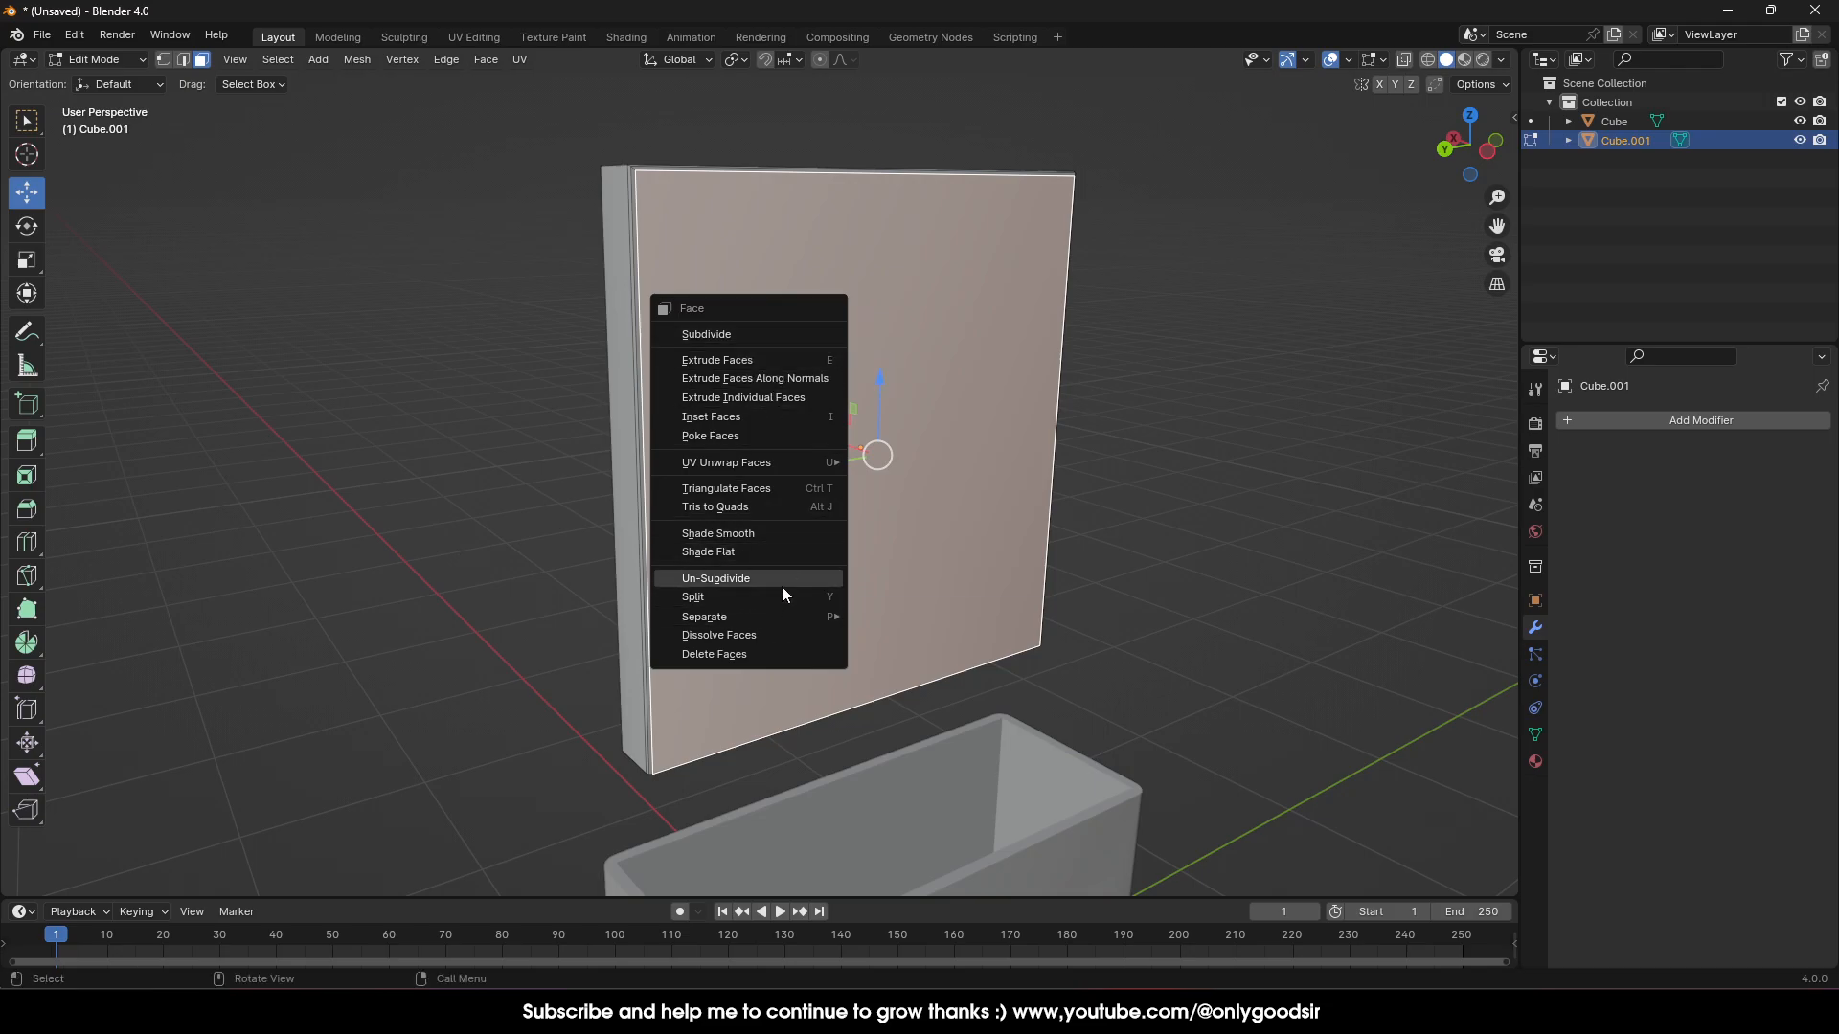
pyautogui.moveTo(780, 618)
pyautogui.click(900, 616)
pyautogui.press('Tab')
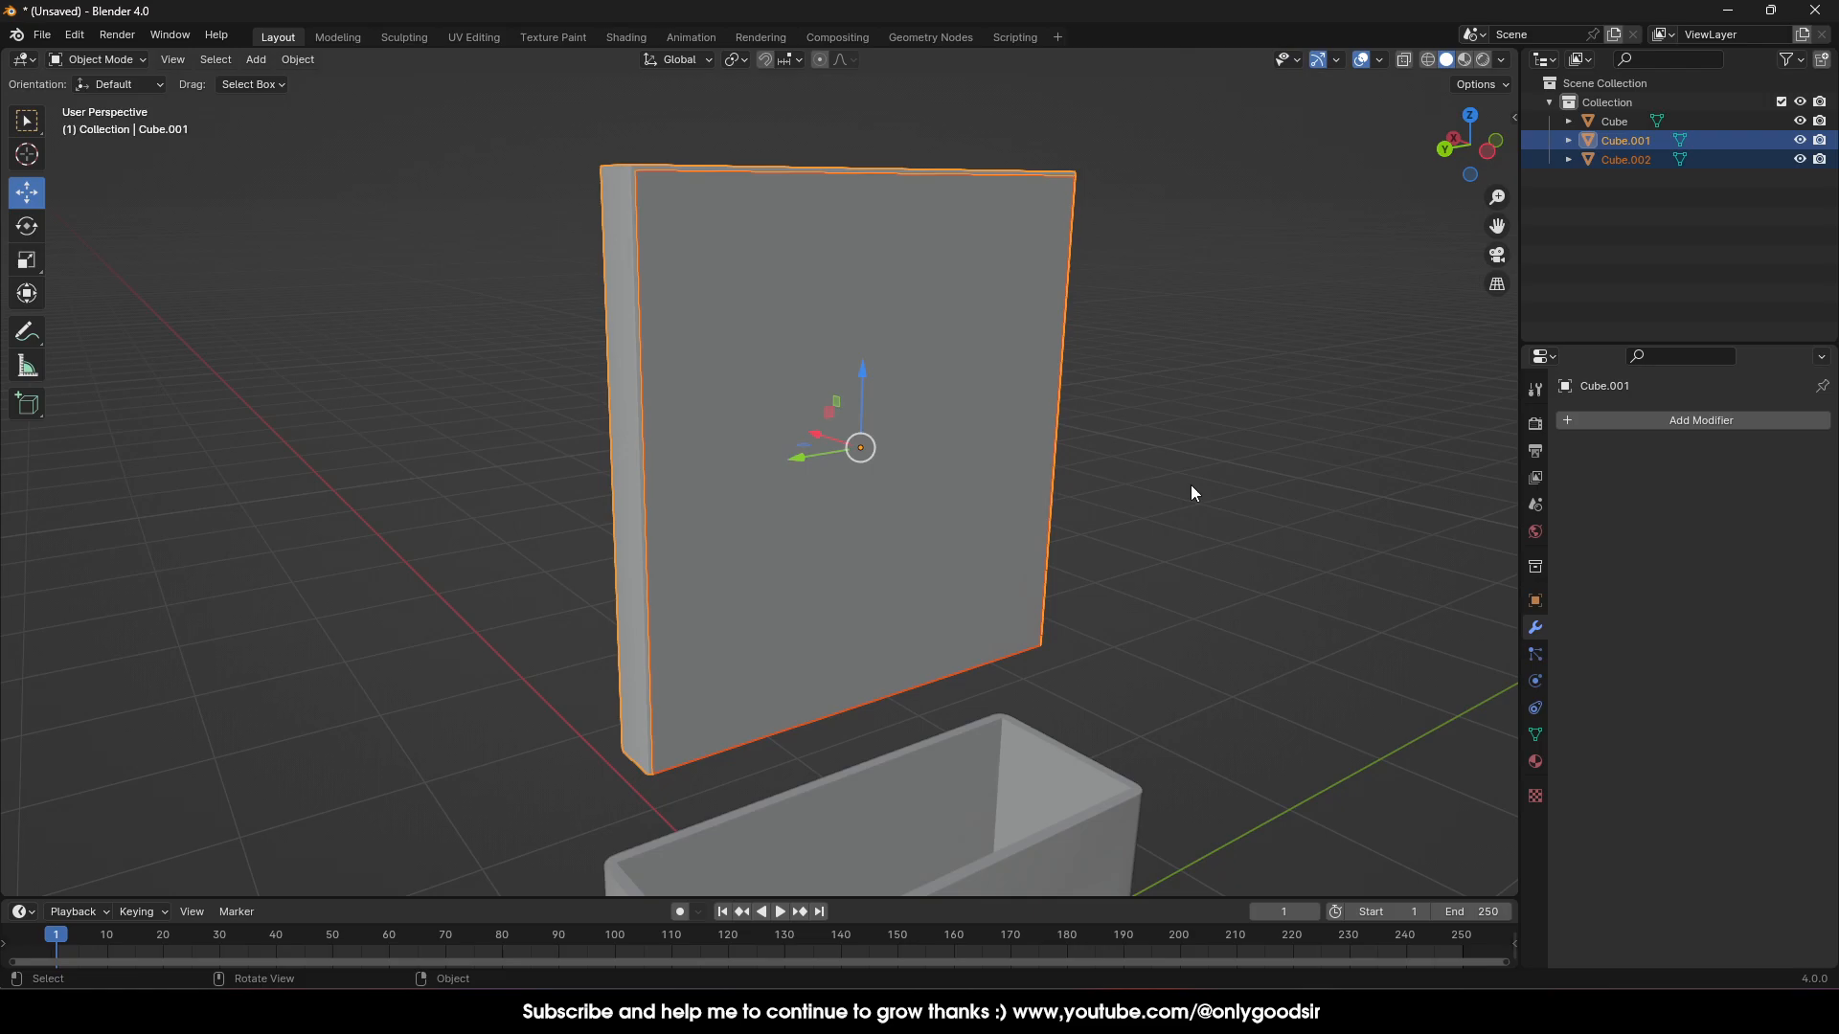
# Add three vertical loop cuts to the separated face in Edit Mode, dividing it into four equal columns
pyautogui.click(1191, 485)
pyautogui.click(839, 361)
pyautogui.moveTo(840, 360); pyautogui.dragTo(781, 351, button='middle')
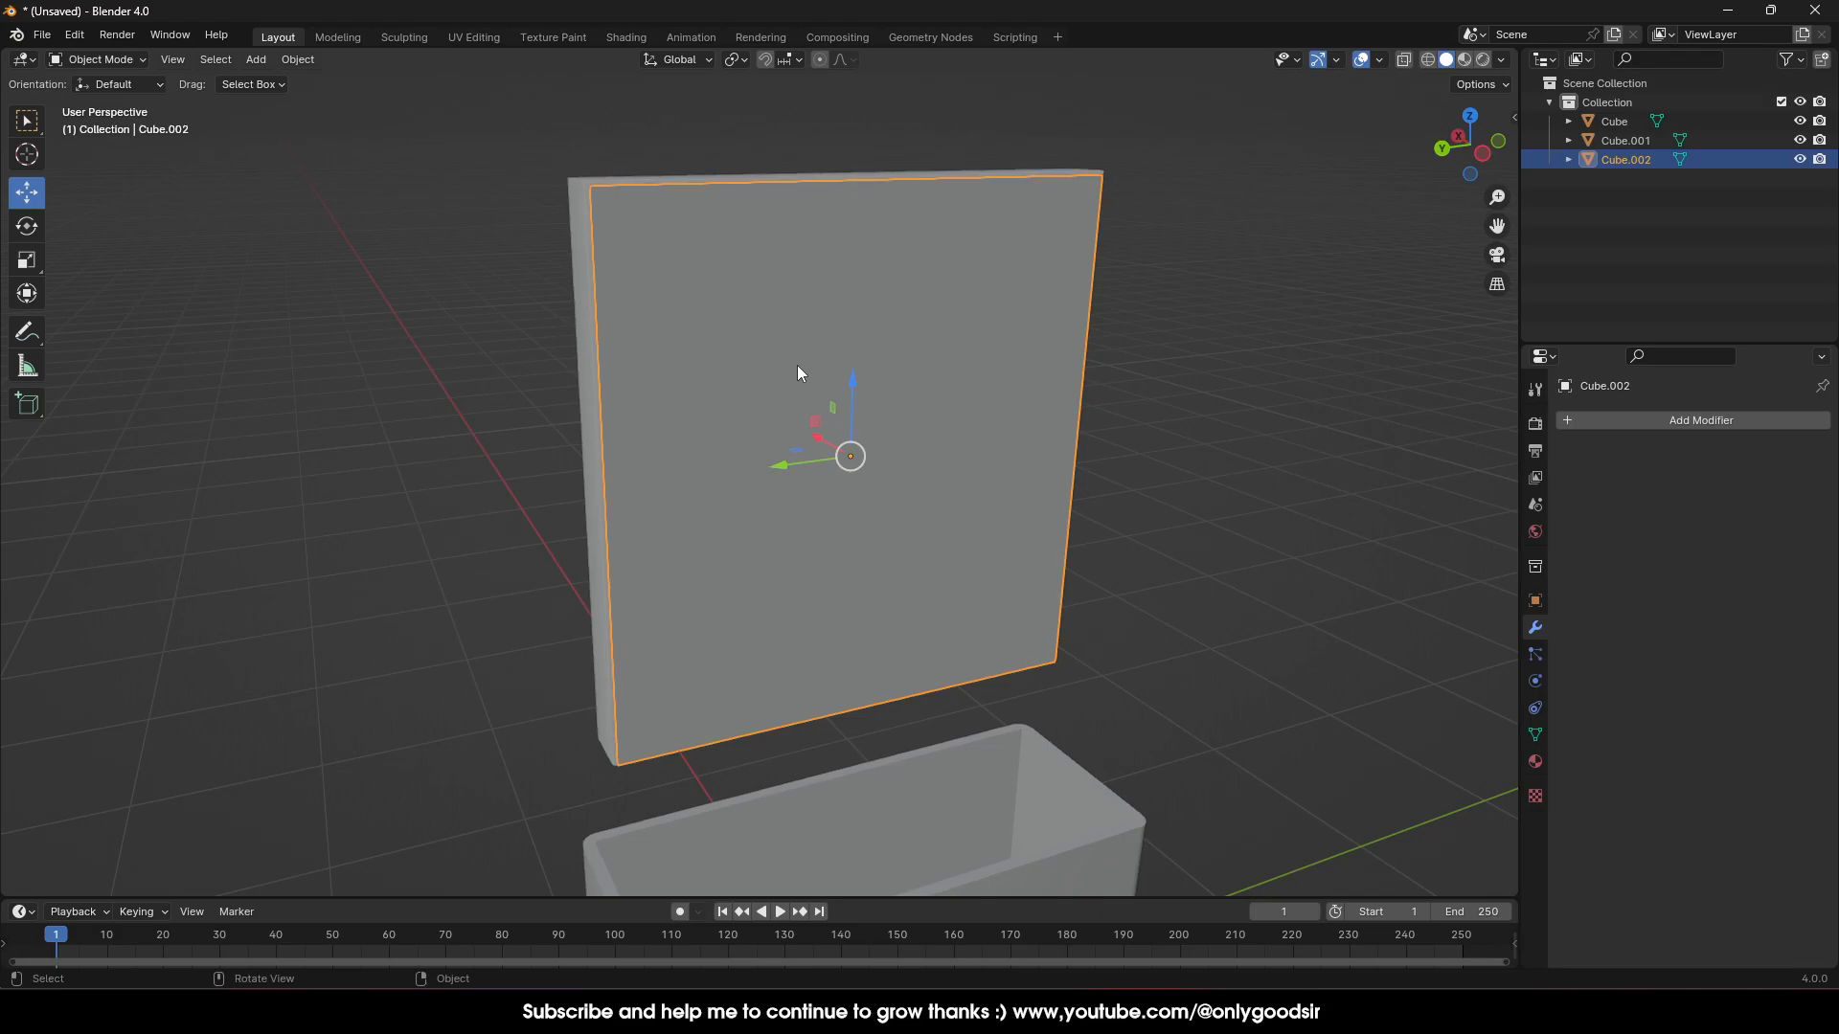
pyautogui.press('Tab')
pyautogui.click(802, 358)
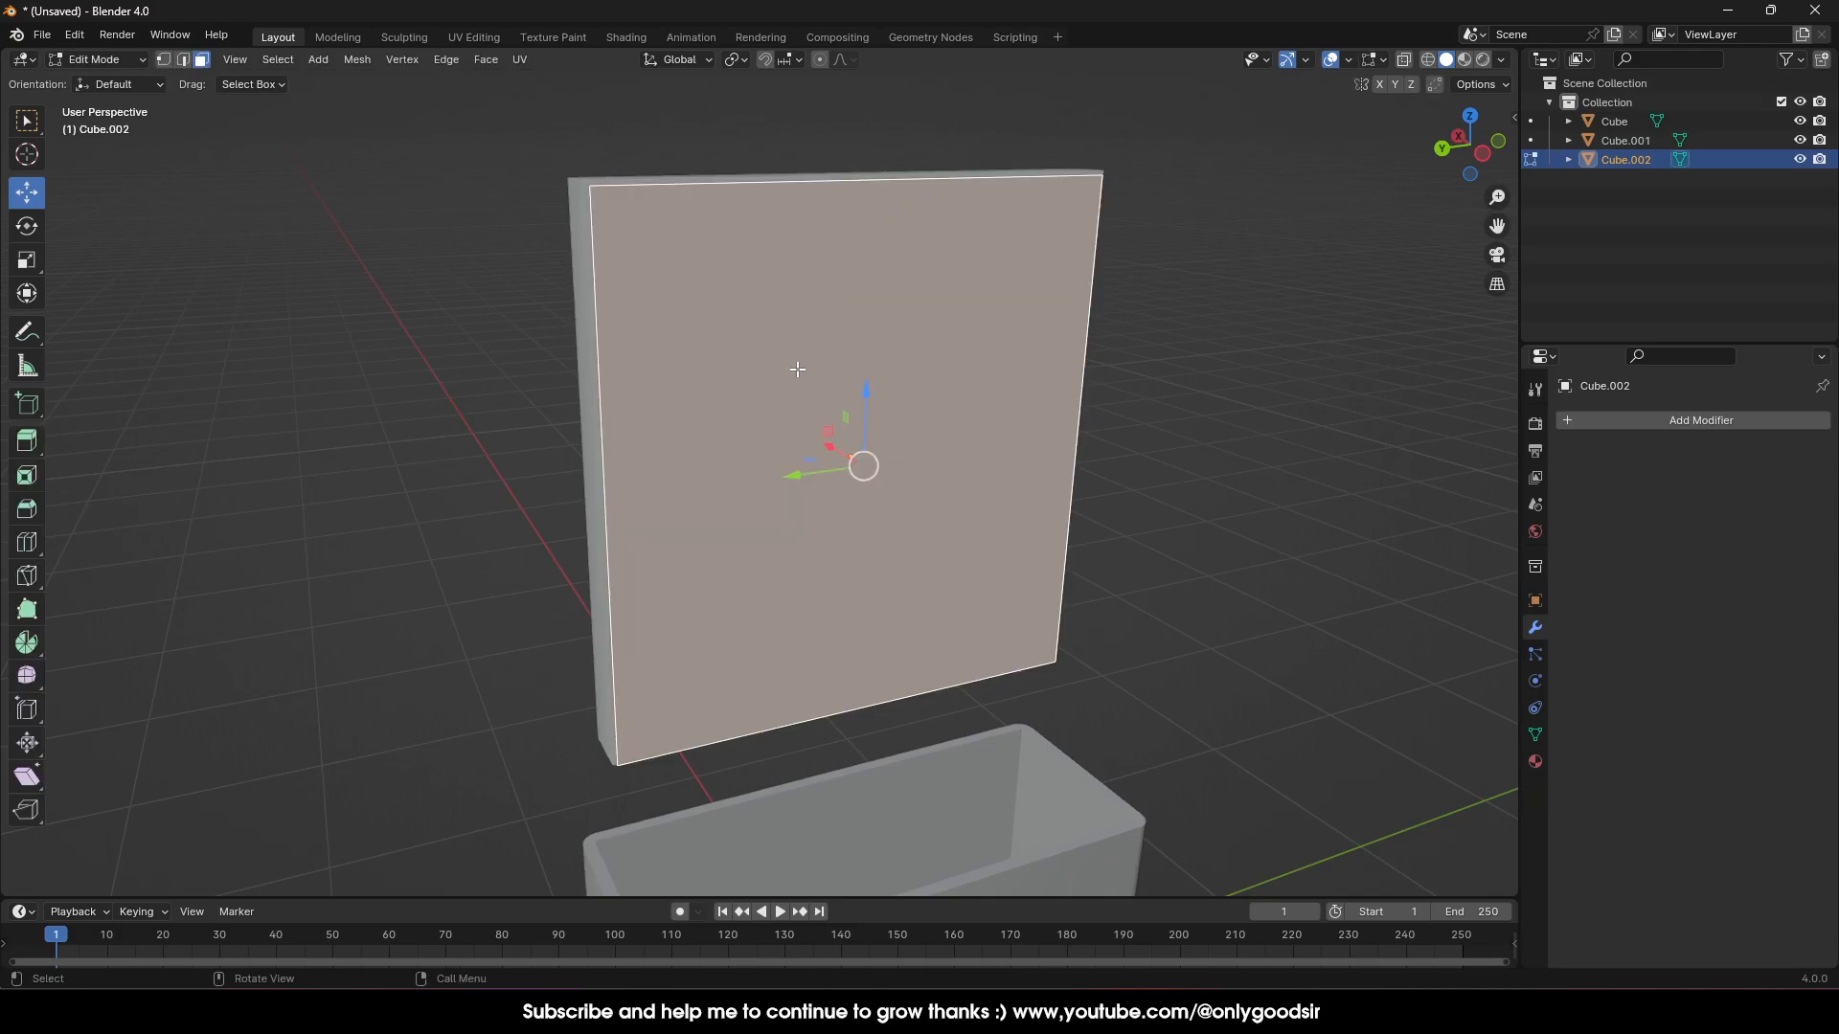
pyautogui.hotkey('ctrl', 'f')
pyautogui.click(27, 542)
pyautogui.click(893, 196)
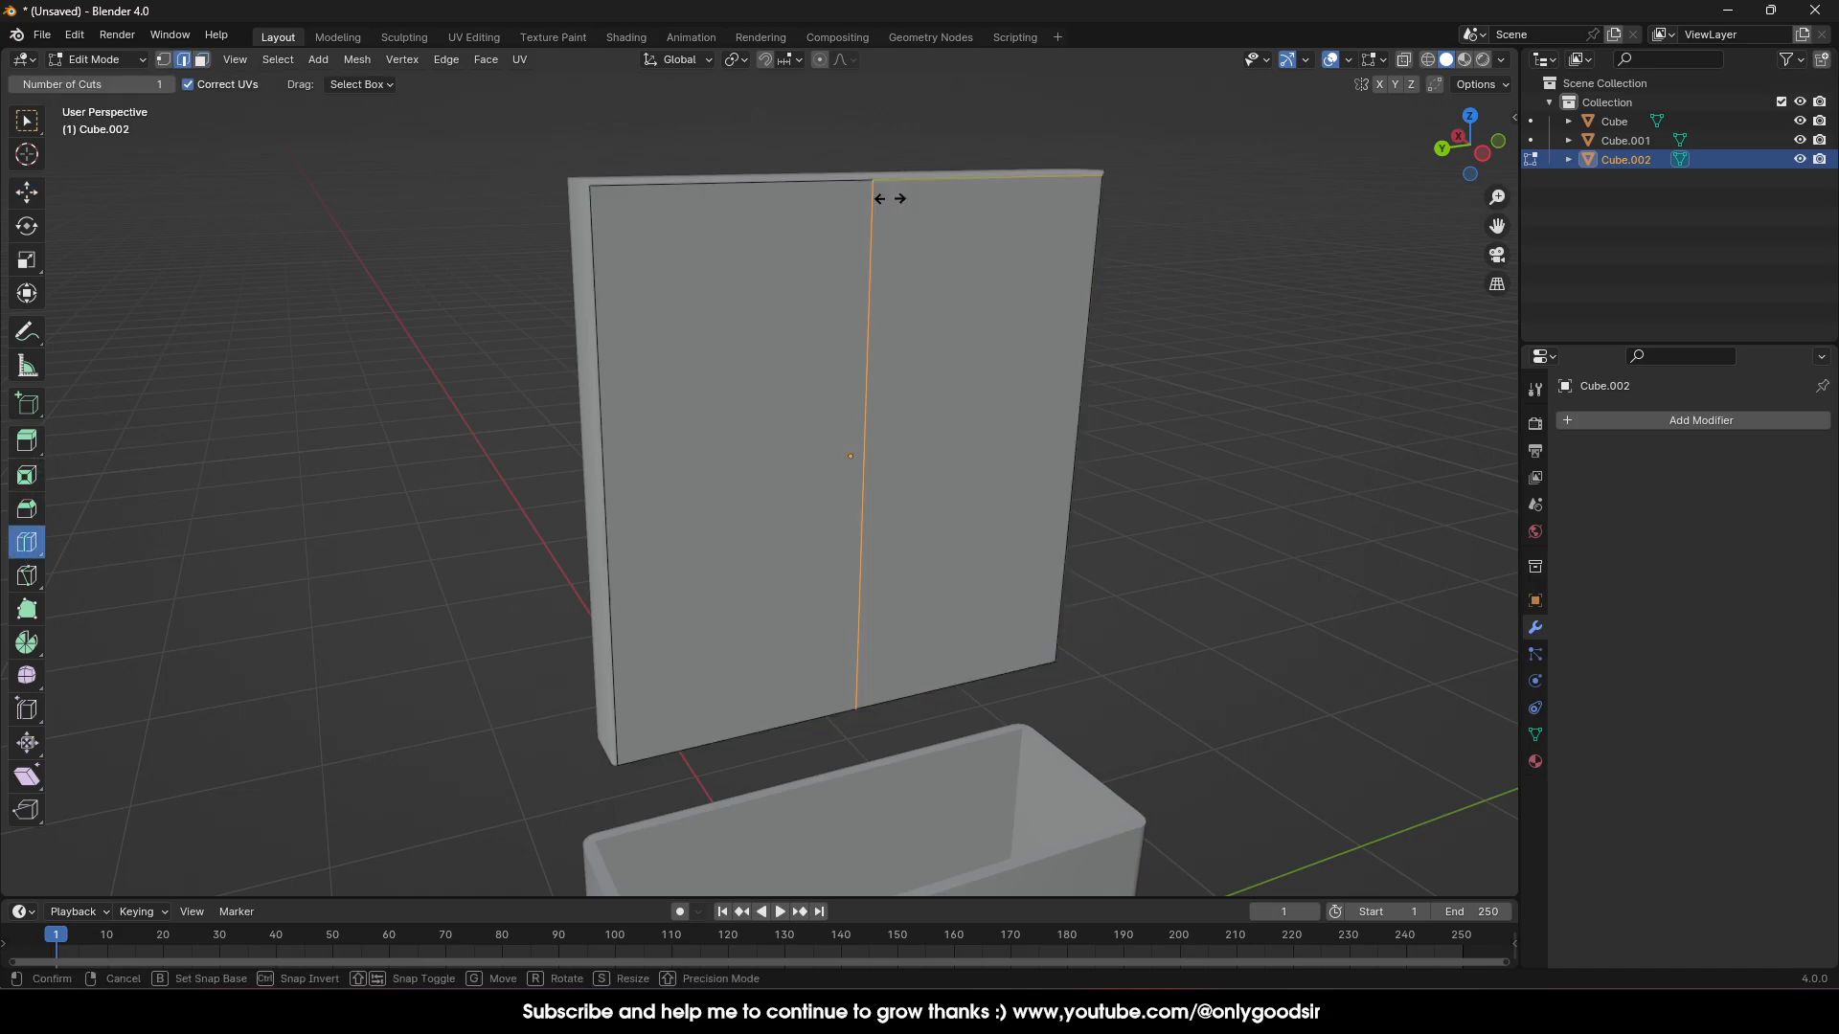
pyautogui.click(762, 217)
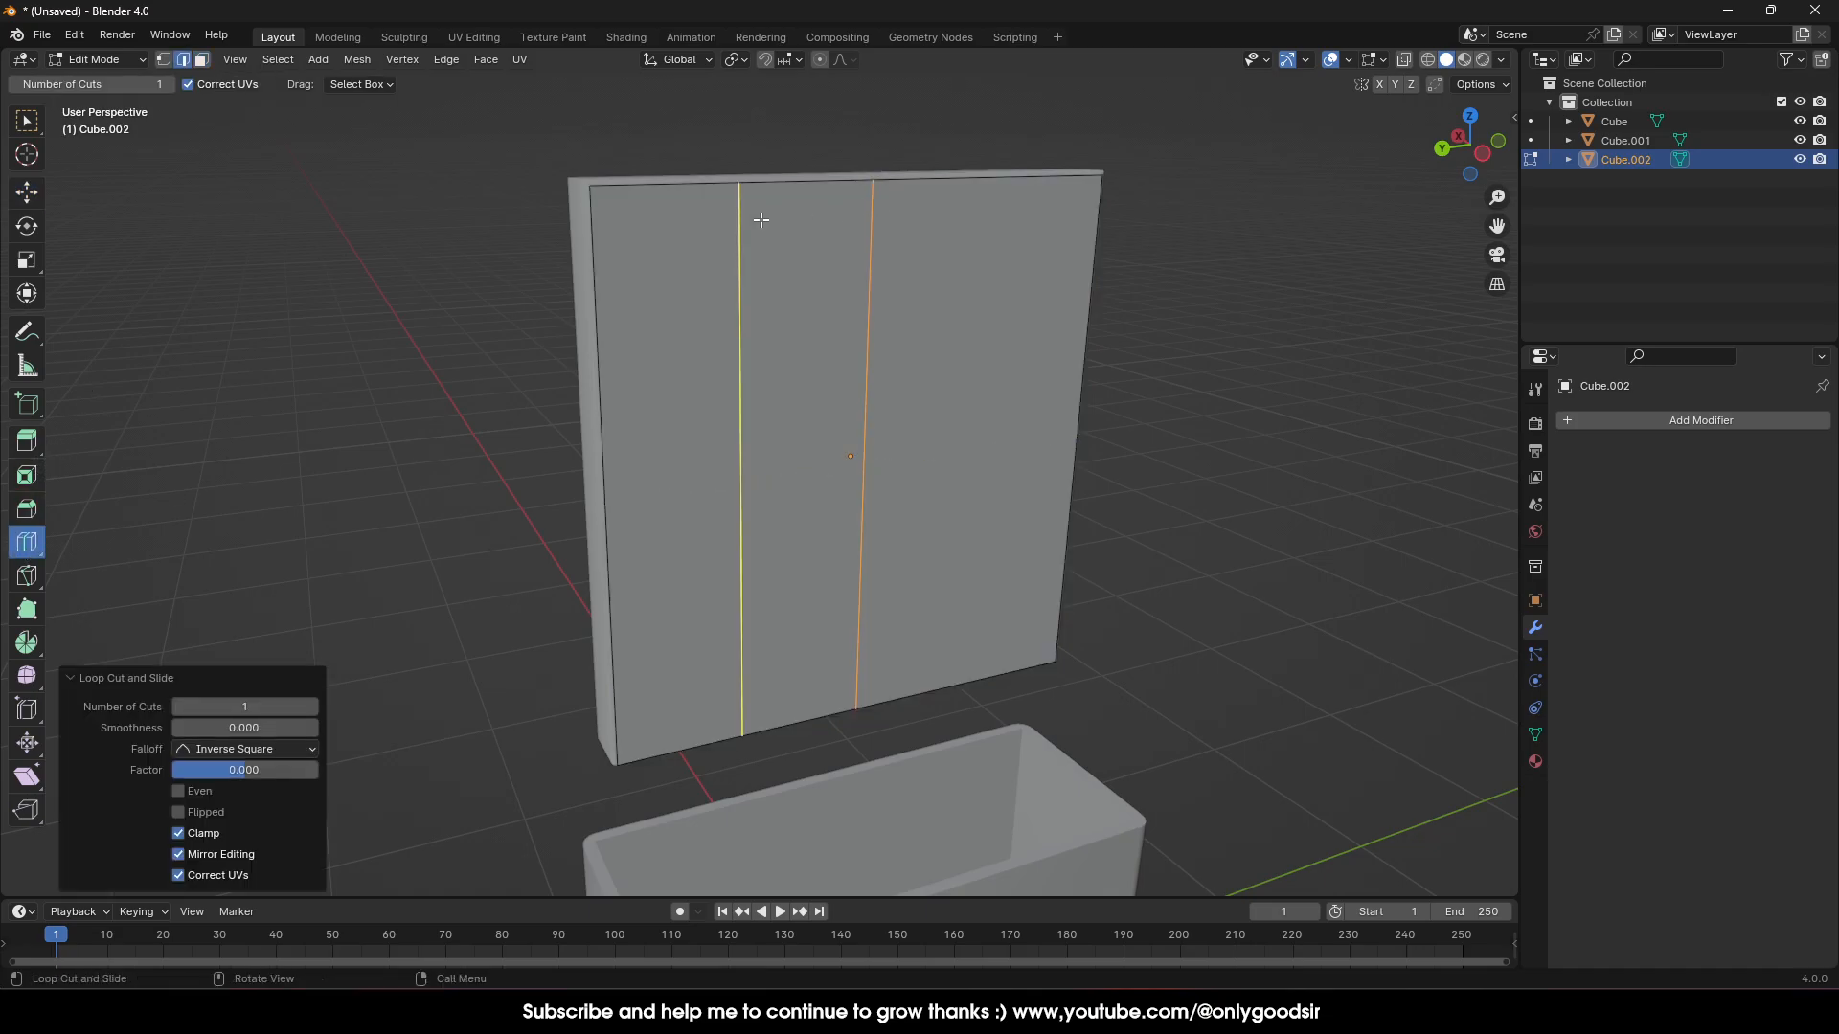
pyautogui.click(1025, 244)
# Loop cut the panel horizontally near its upper edge (factor -0.830) and lower edge (0.791), and halve each of the four columns vertically
pyautogui.moveTo(725, 491); pyautogui.dragTo(743, 261)
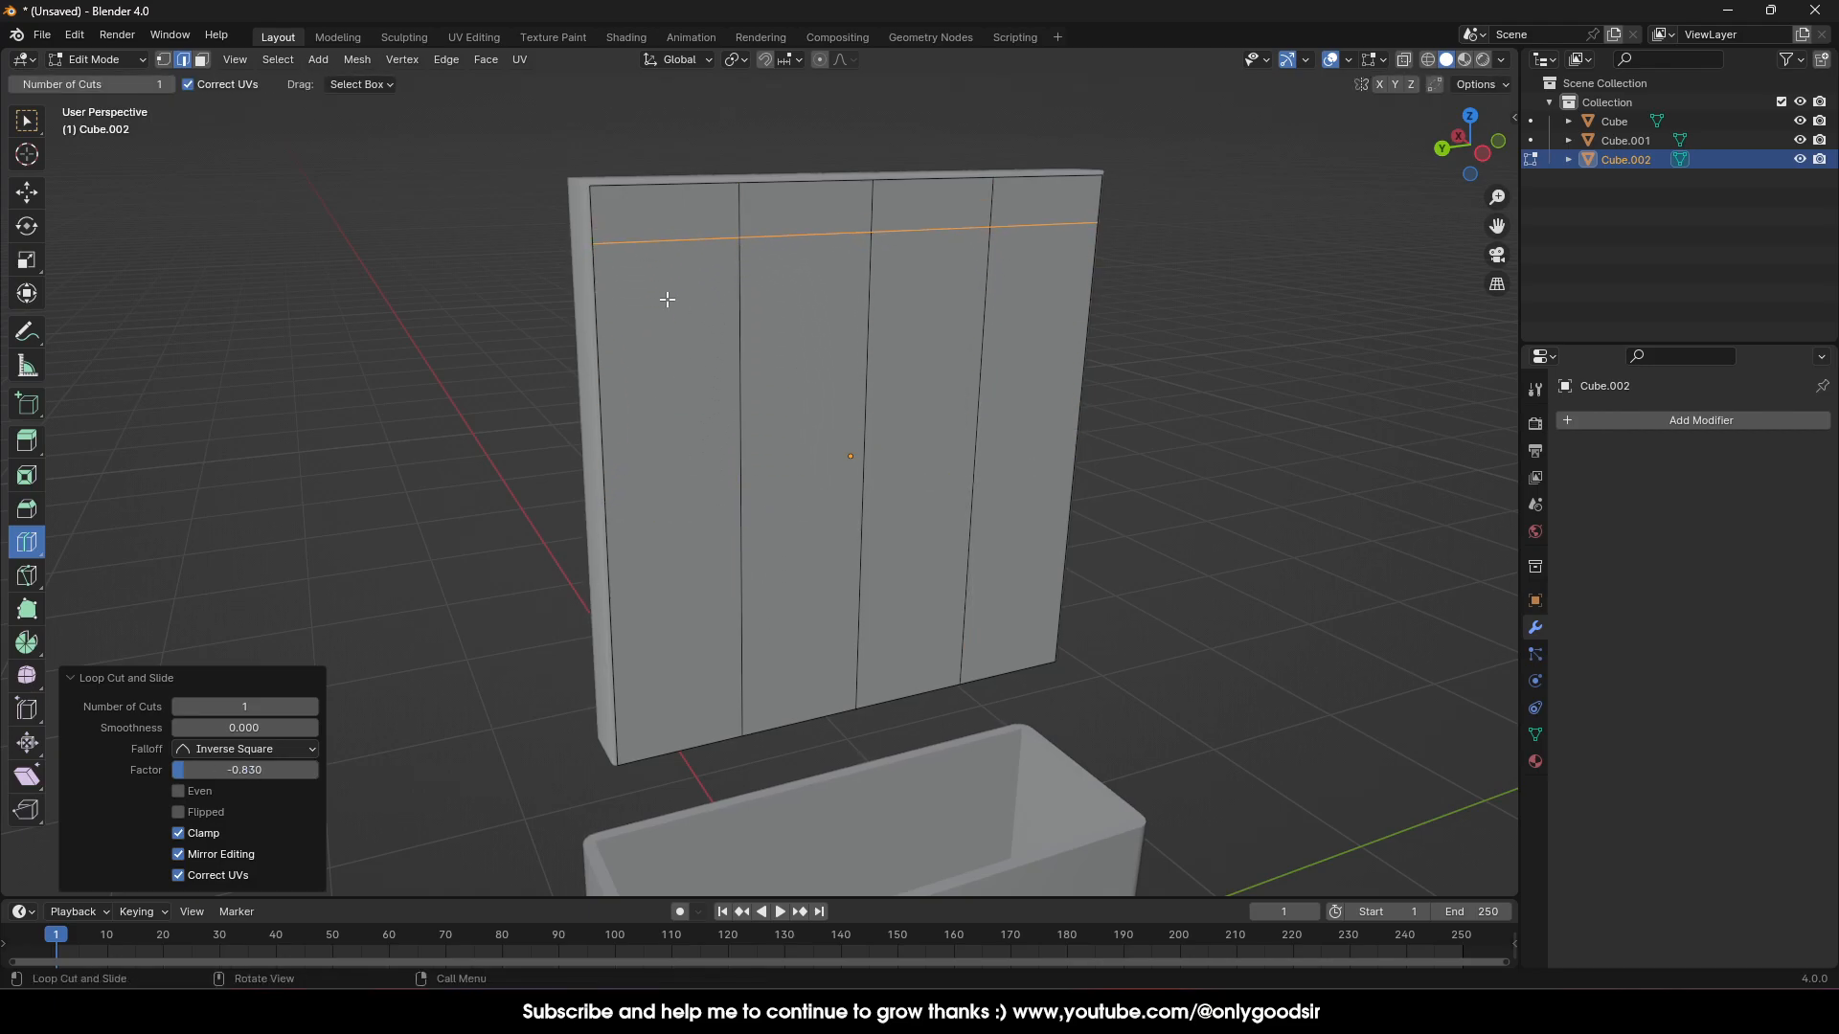
pyautogui.click(657, 232)
pyautogui.click(804, 209)
pyautogui.click(931, 206)
pyautogui.click(1049, 201)
pyautogui.moveTo(809, 494); pyautogui.dragTo(826, 686)
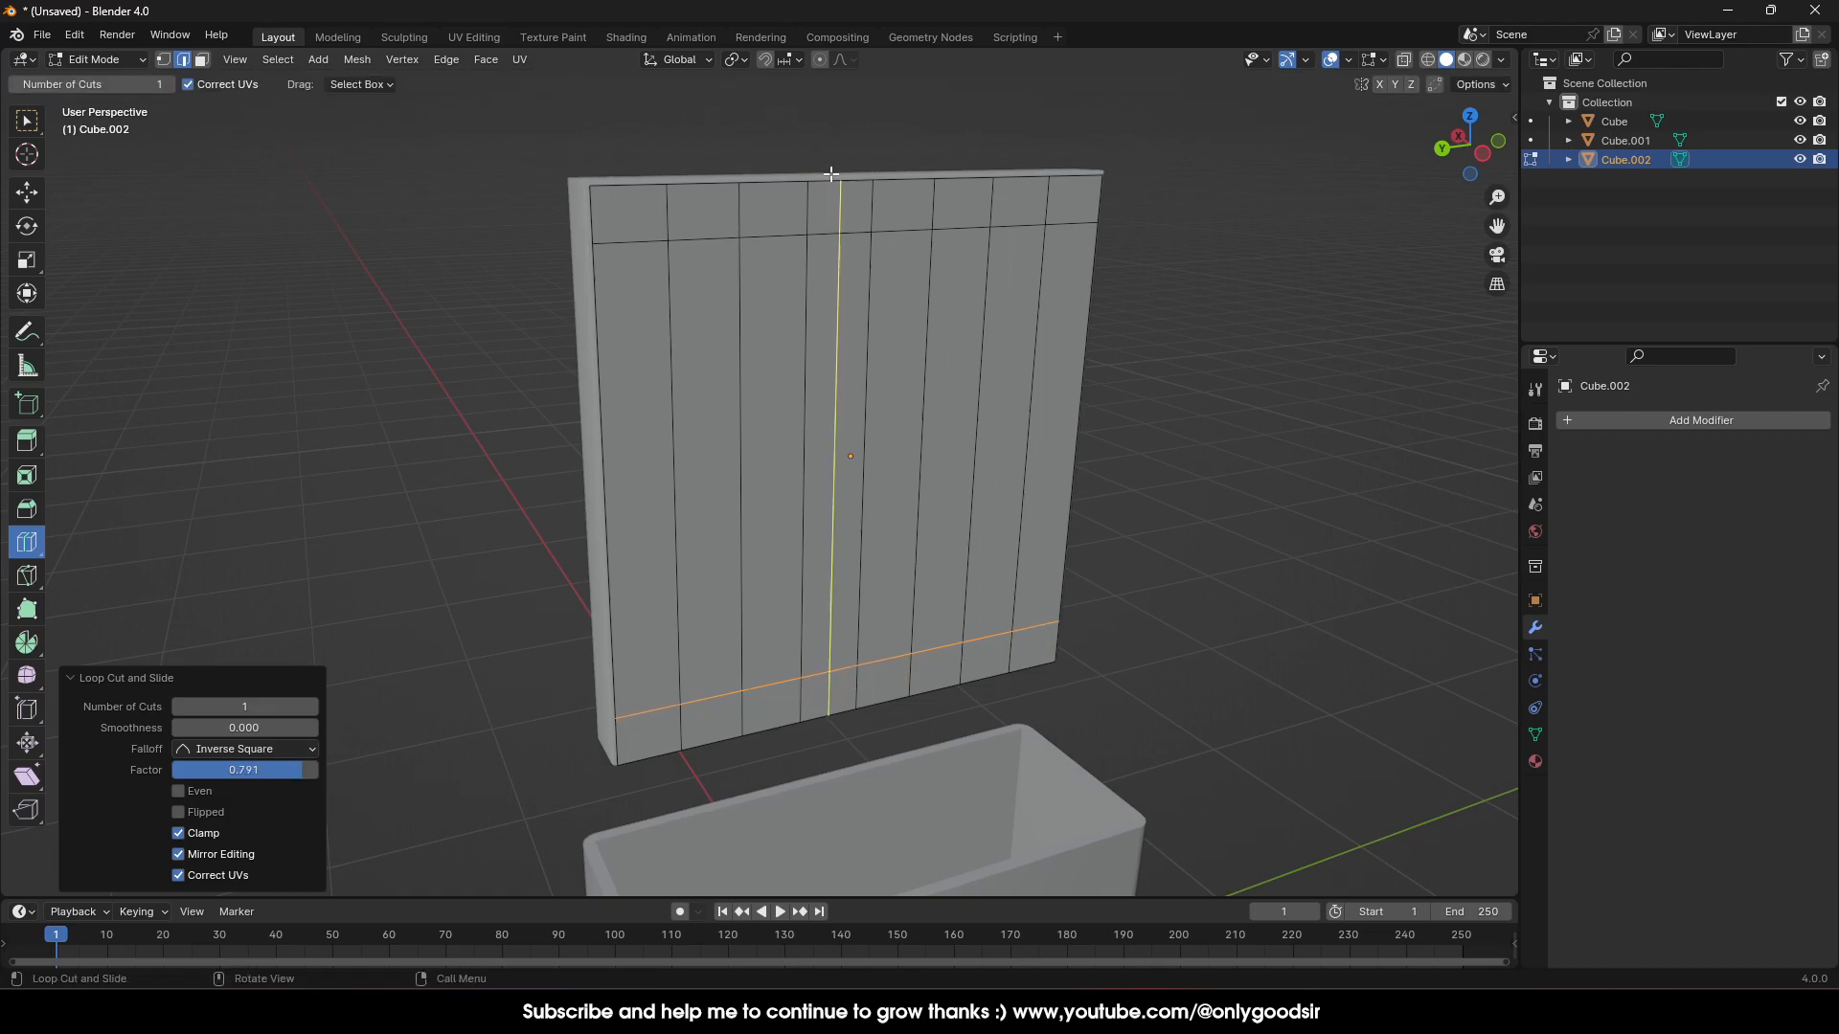
pyautogui.click(28, 192)
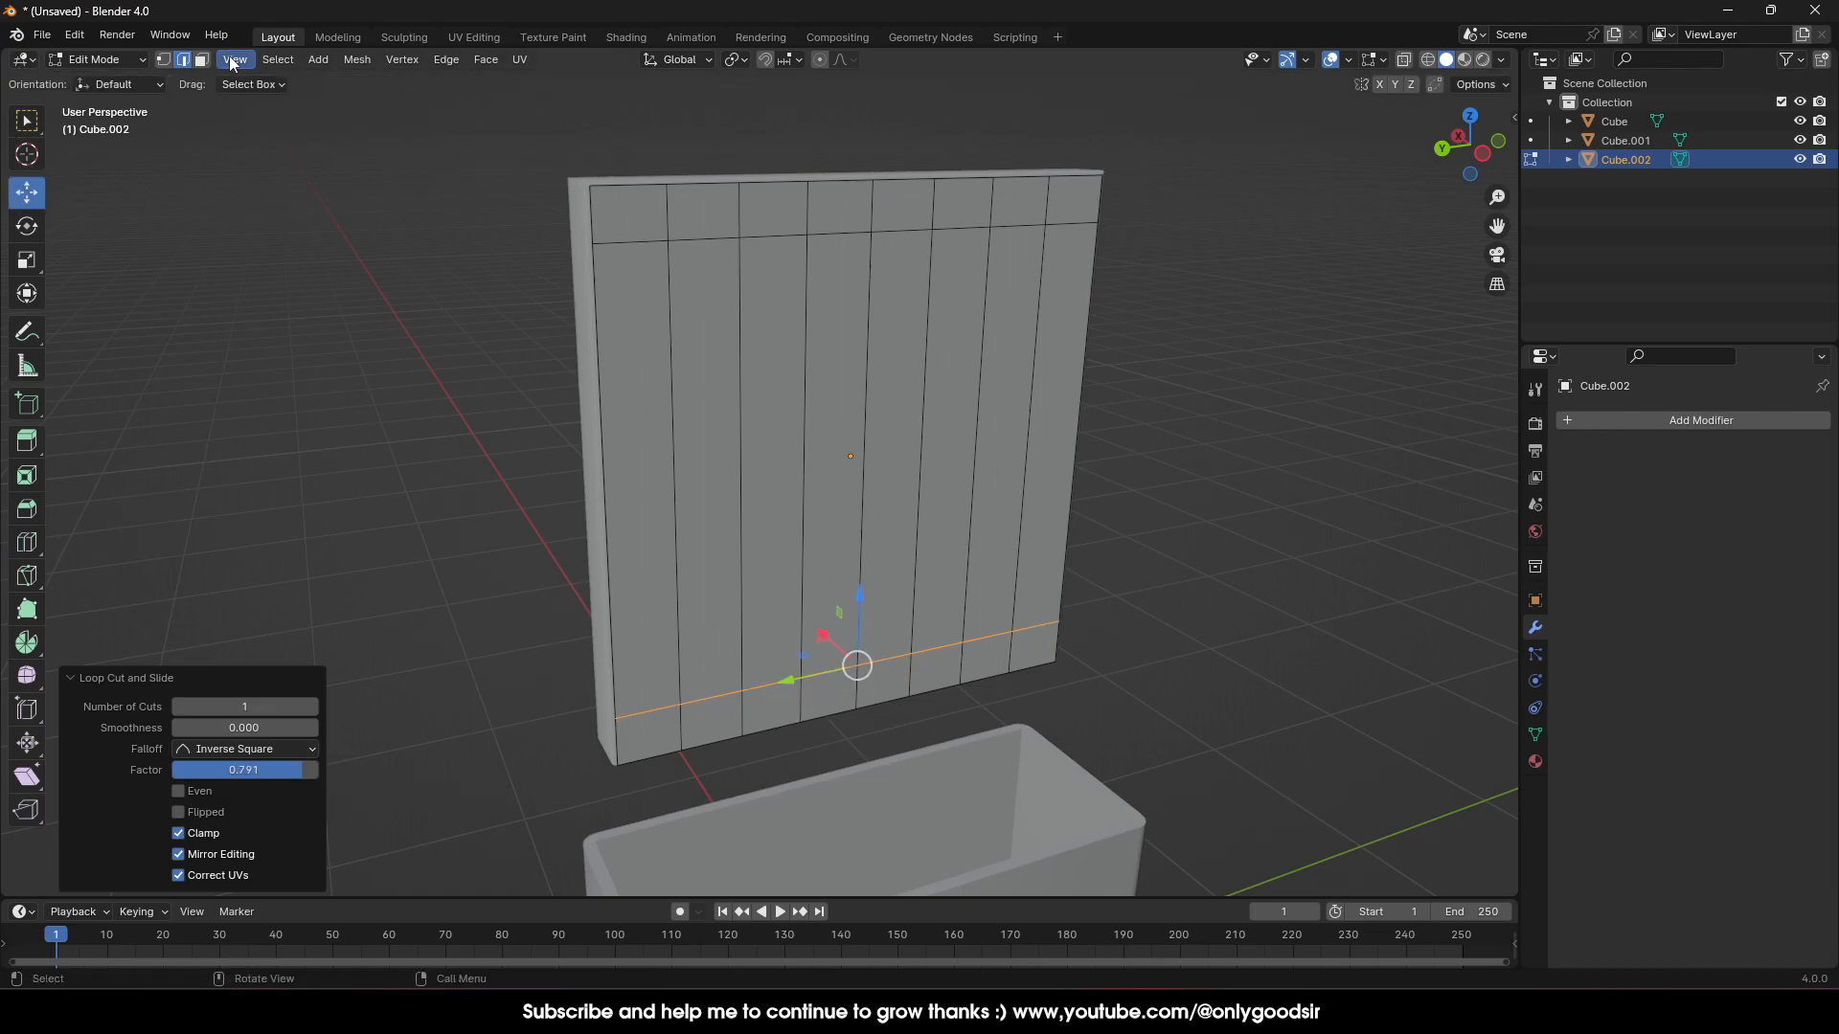
# Select the second, fourth, sixth and eighth long faces of the panel in face selection mode
pyautogui.press('3')
pyautogui.click(685, 359)
pyautogui.keyDown('shift'); pyautogui.click(836, 384); pyautogui.keyUp('shift')
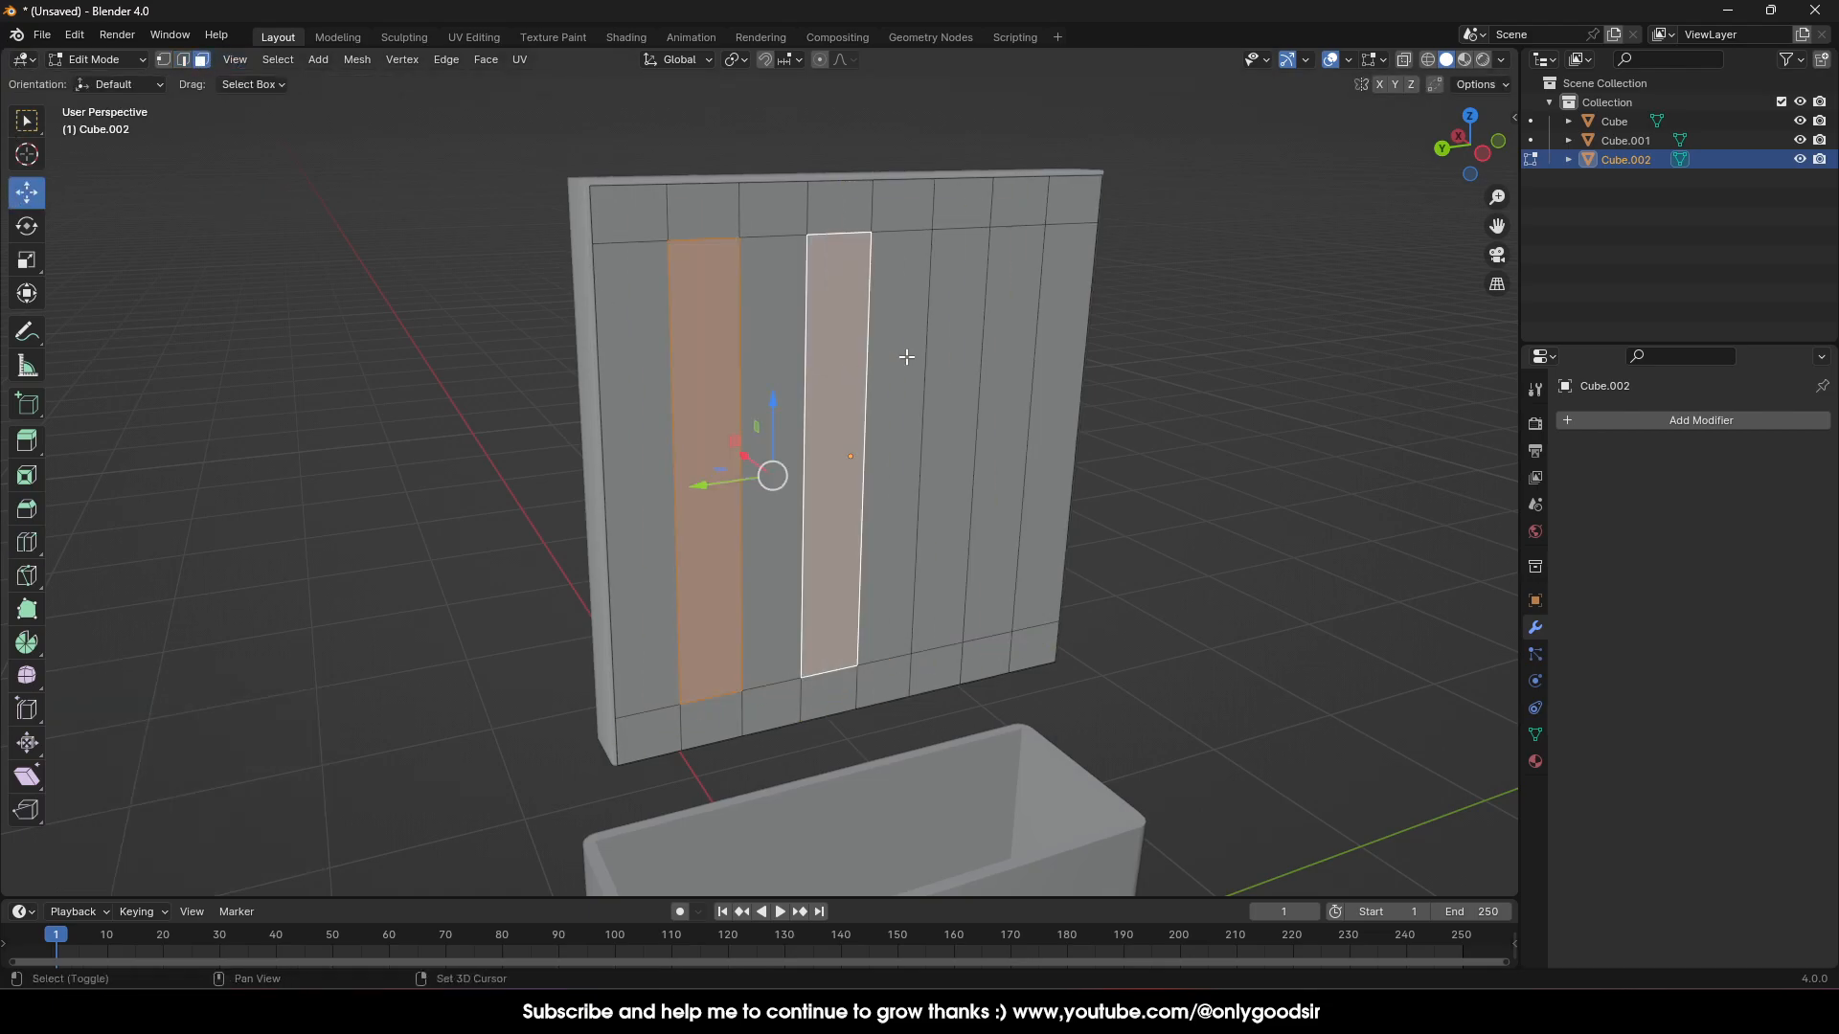
pyautogui.keyDown('shift'); pyautogui.click(948, 333); pyautogui.keyUp('shift')
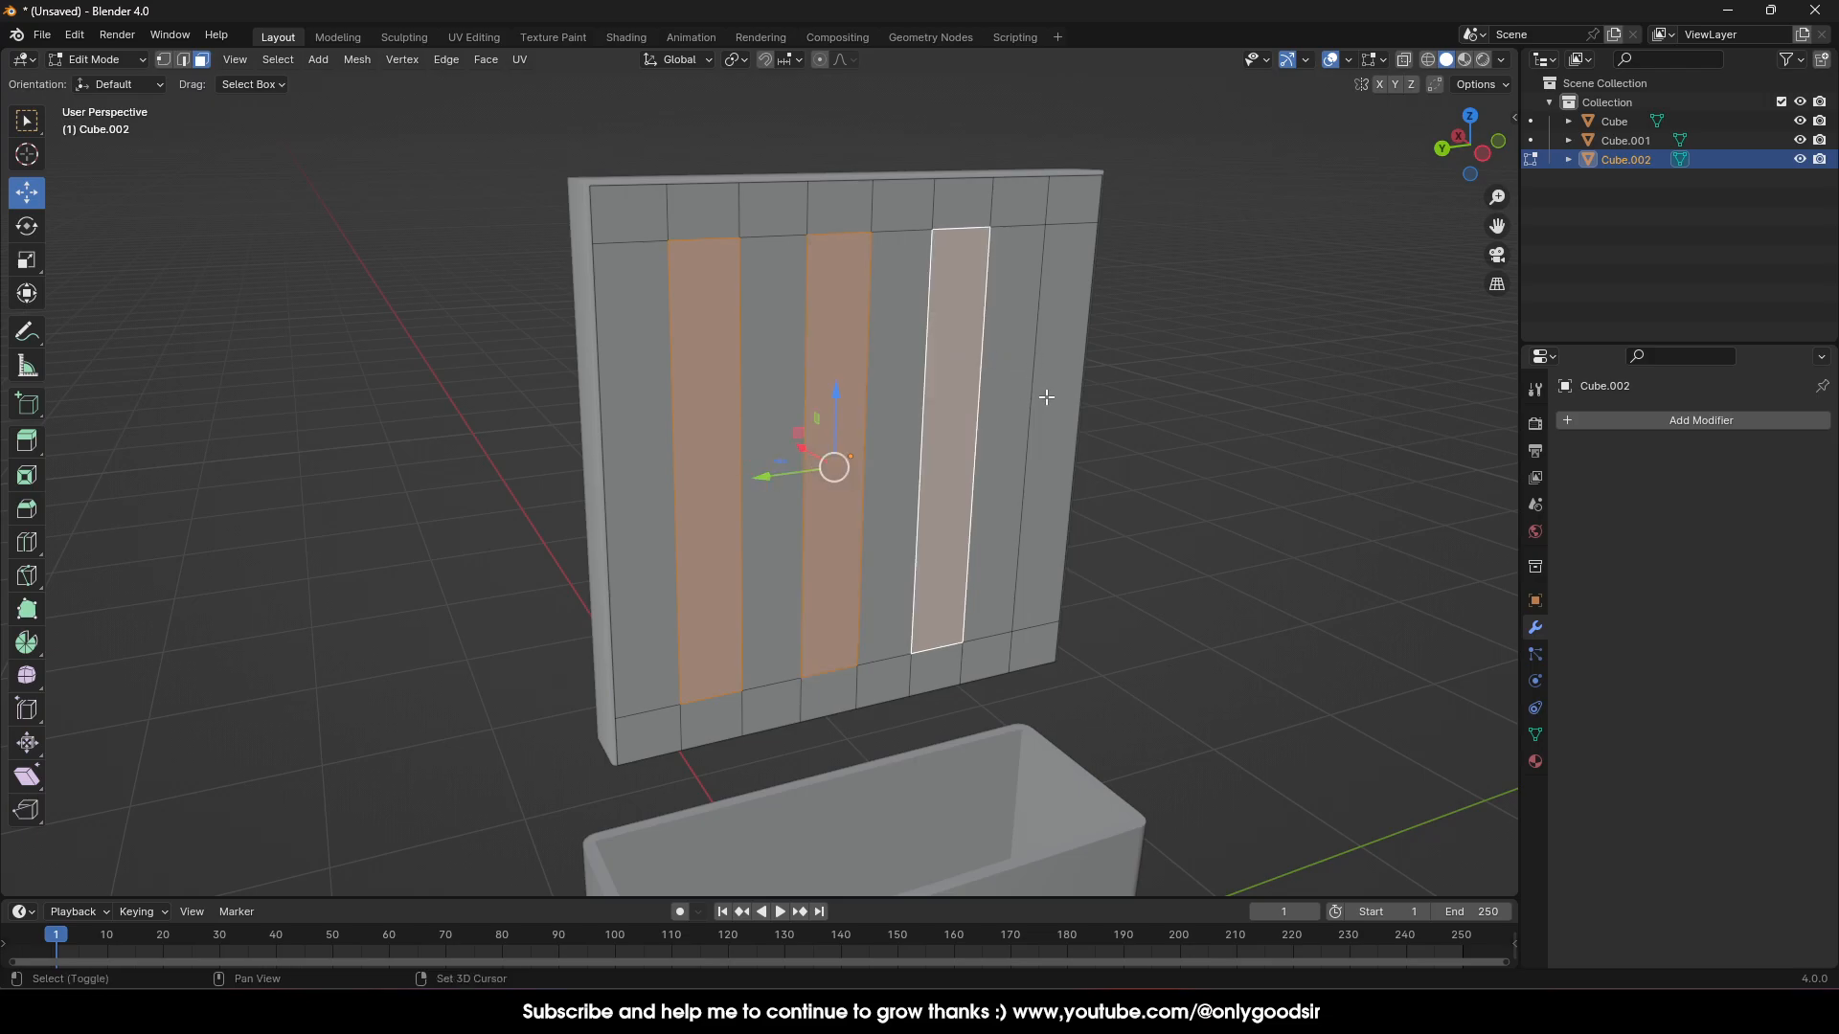
pyautogui.keyDown('shift'); pyautogui.click(1044, 377); pyautogui.keyUp('shift')
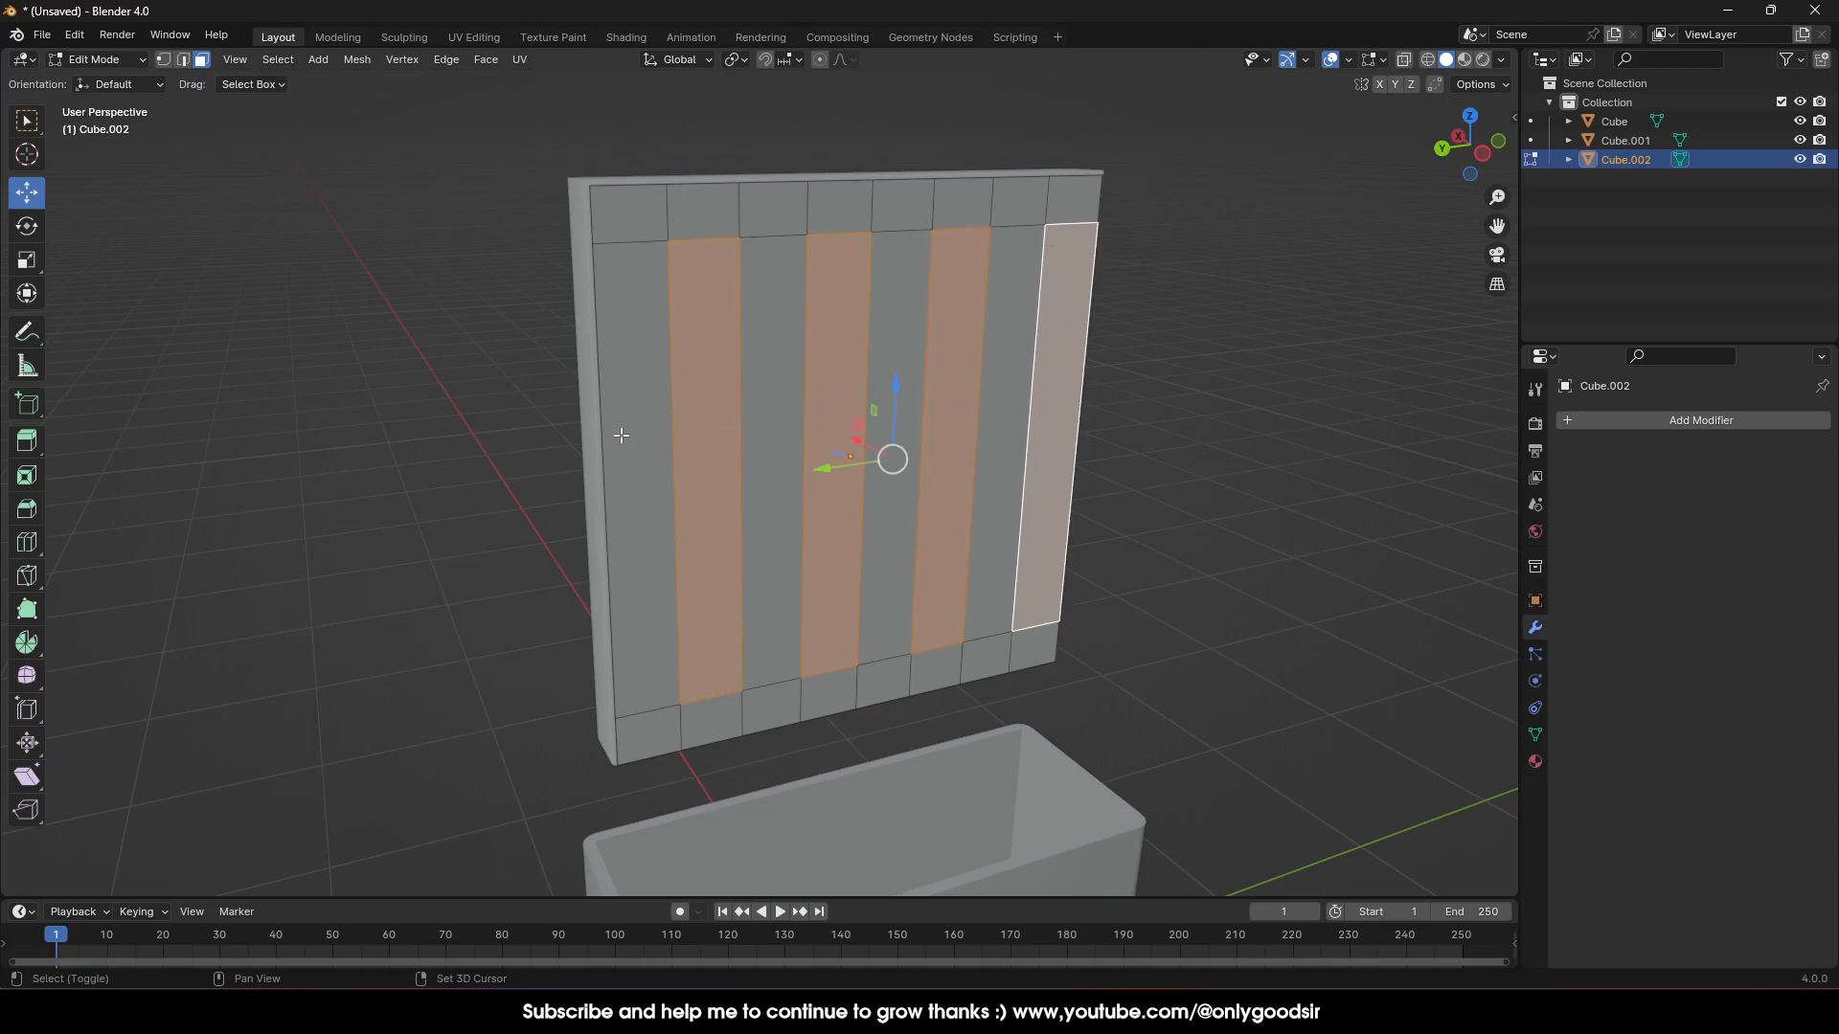
# Try selecting the first, third, fifth and seventh long faces, and try picking the even-numbered ones again
pyautogui.click(621, 489)
pyautogui.keyDown('shift'); pyautogui.click(772, 459); pyautogui.keyUp('shift')
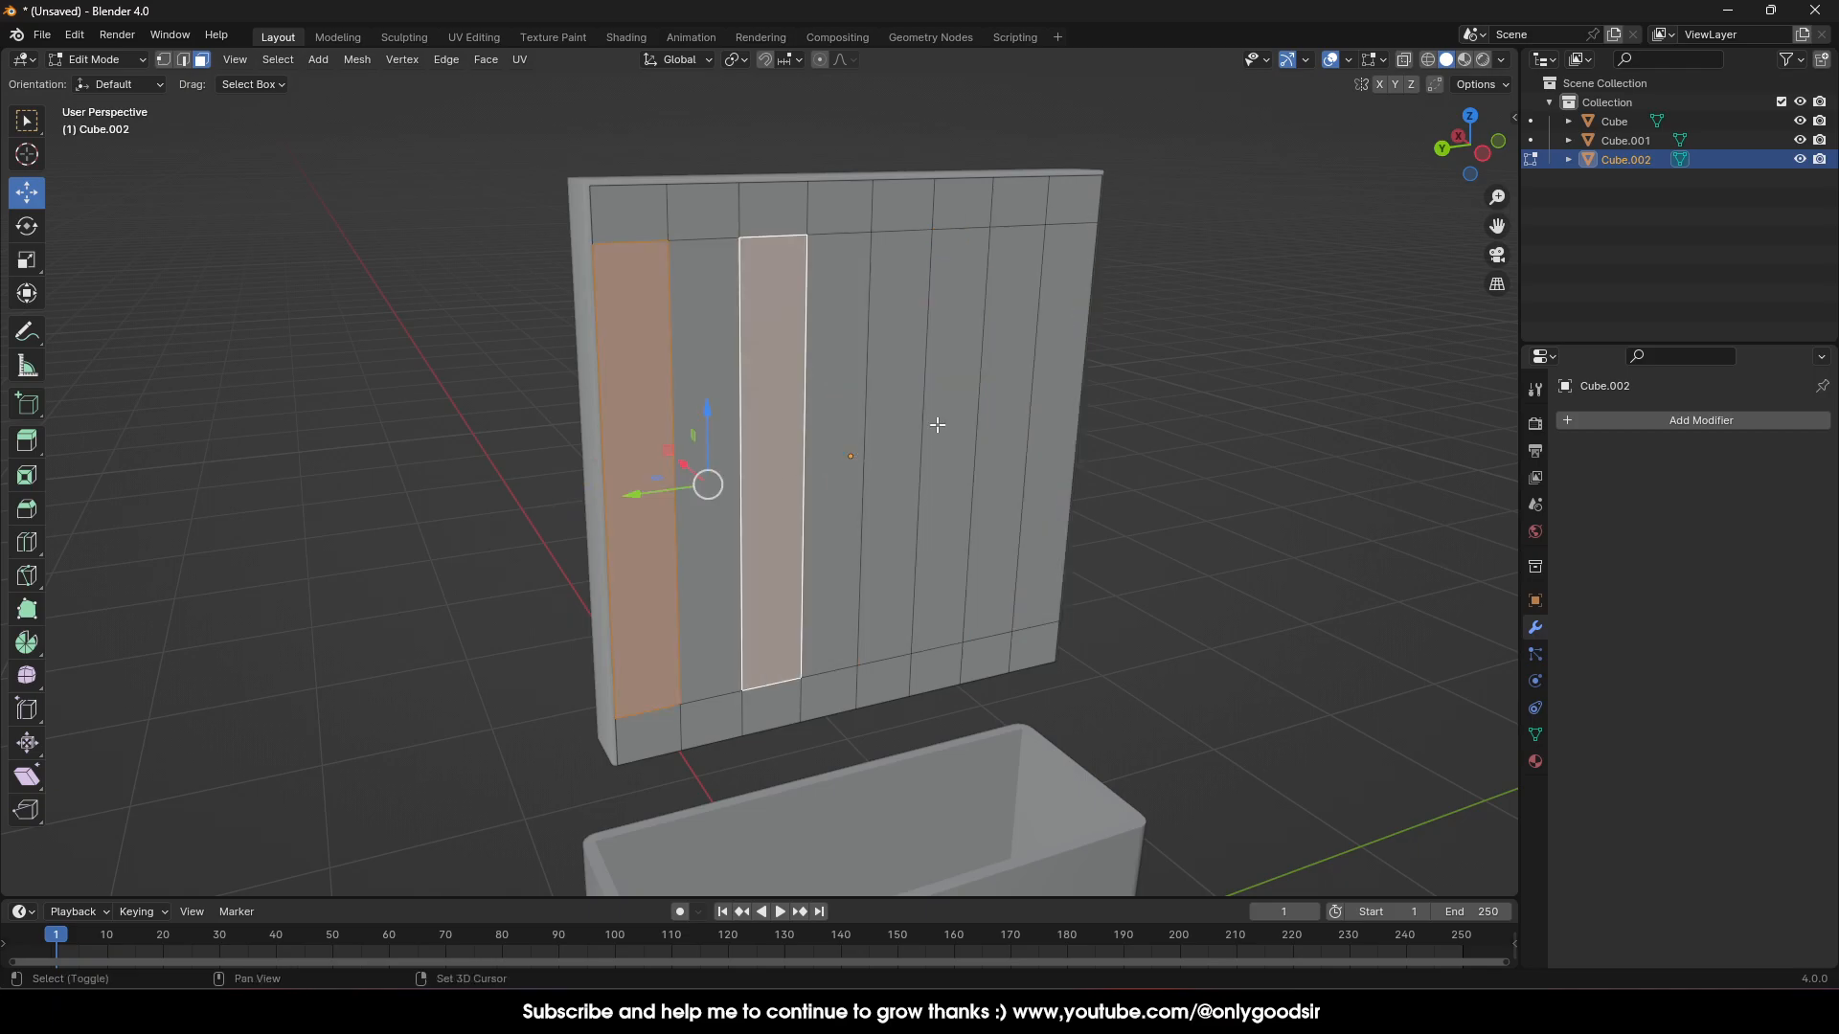
pyautogui.keyDown('shift'); pyautogui.click(915, 434); pyautogui.keyUp('shift')
pyautogui.keyDown('shift'); pyautogui.click(1000, 424); pyautogui.keyUp('shift')
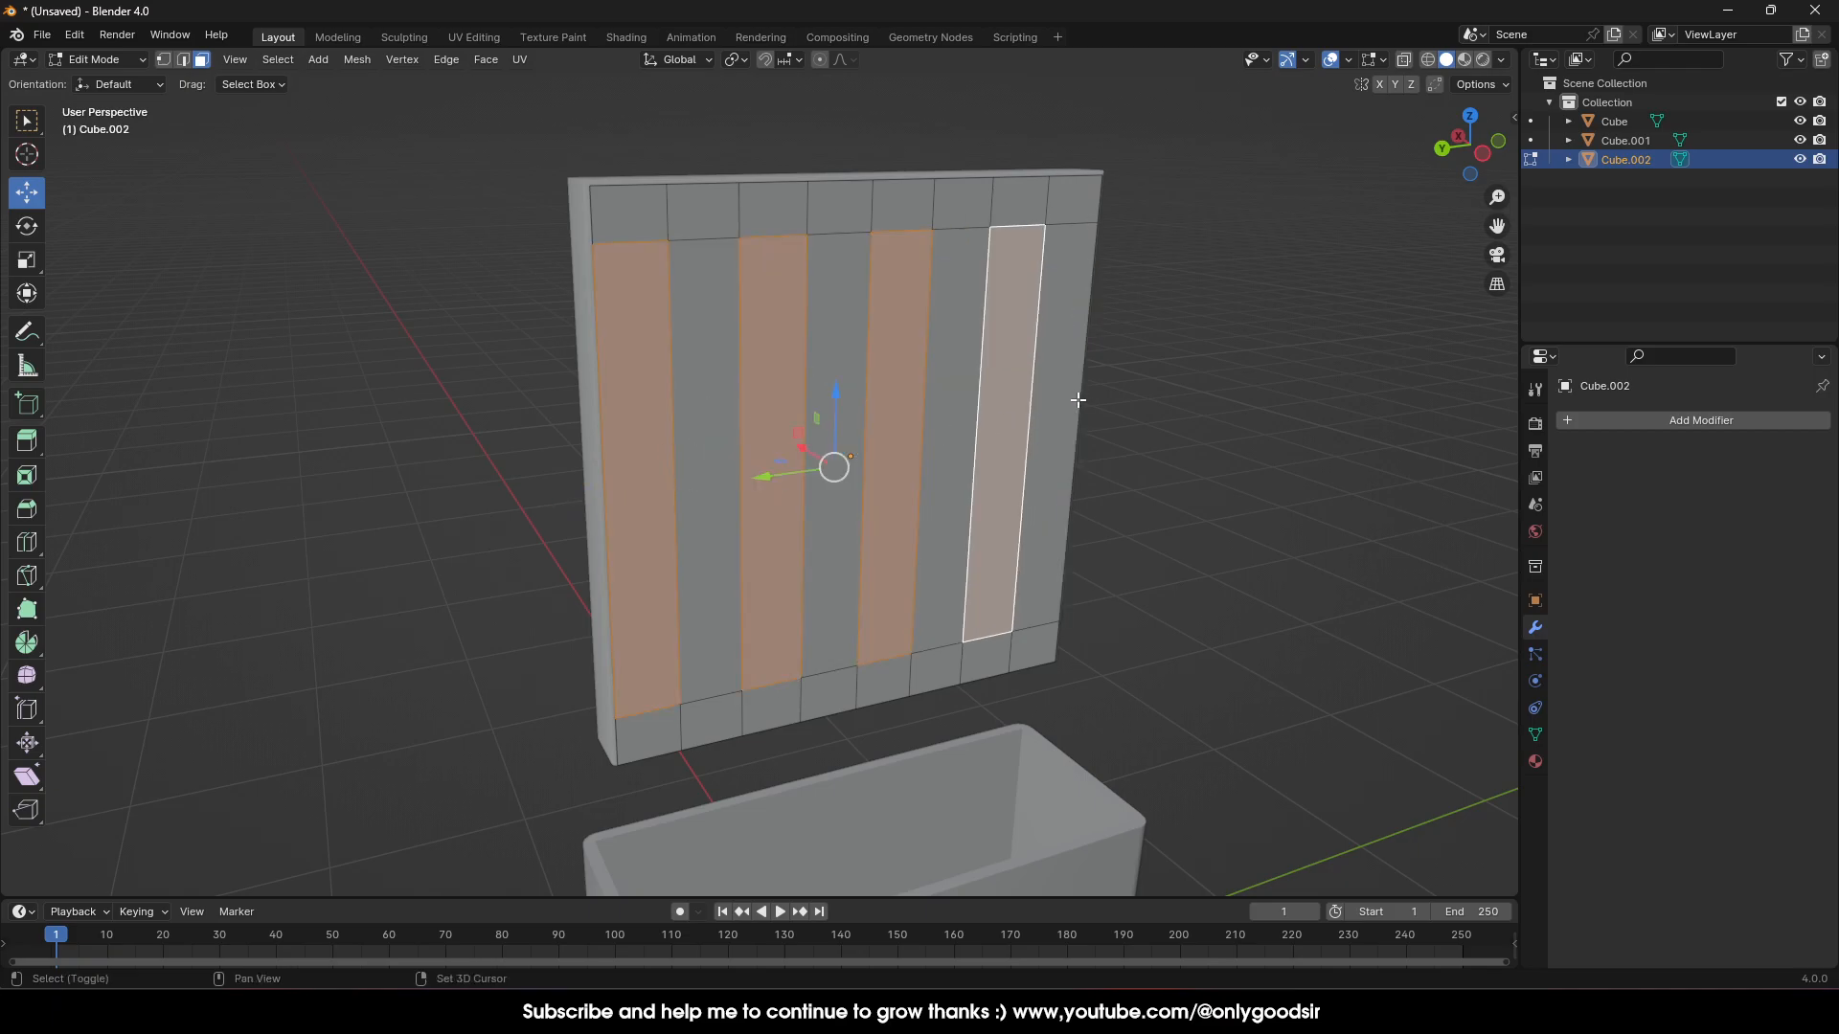
pyautogui.click(1067, 398)
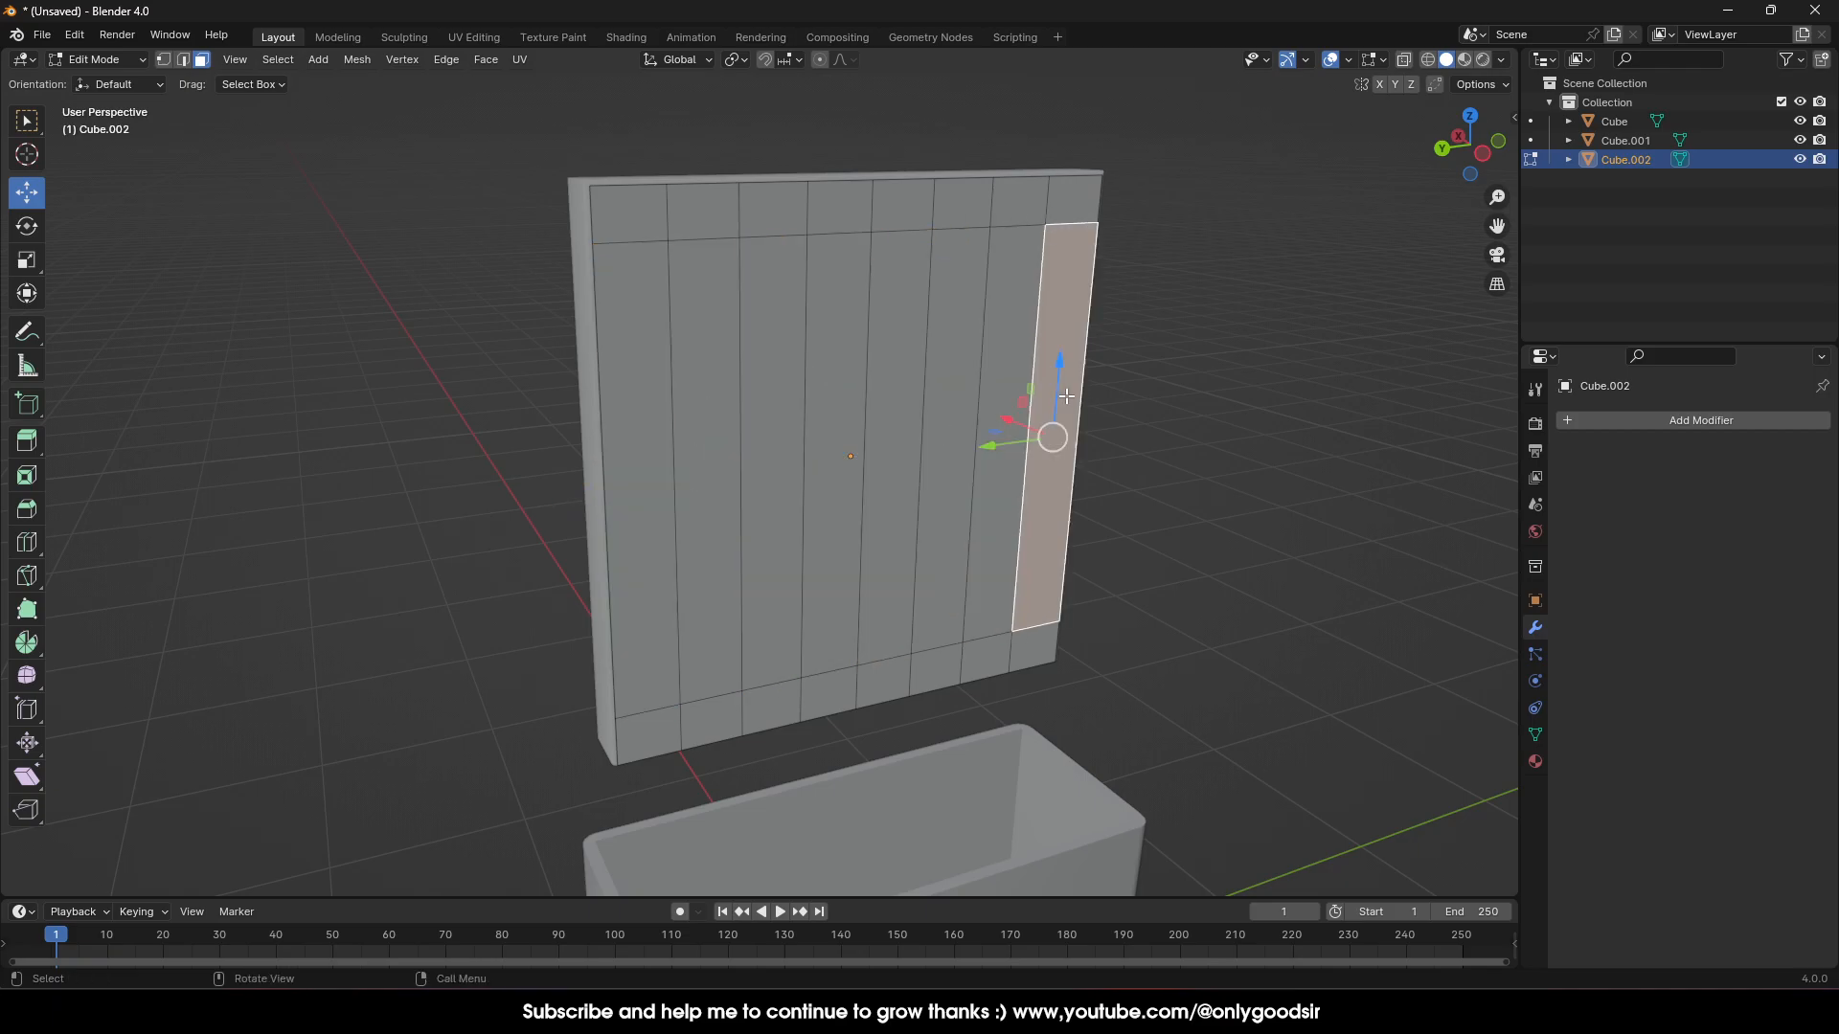
pyautogui.click(728, 378)
pyautogui.keyDown('shift'); pyautogui.click(821, 390); pyautogui.keyUp('shift')
pyautogui.keyDown('shift'); pyautogui.click(973, 380); pyautogui.keyUp('shift')
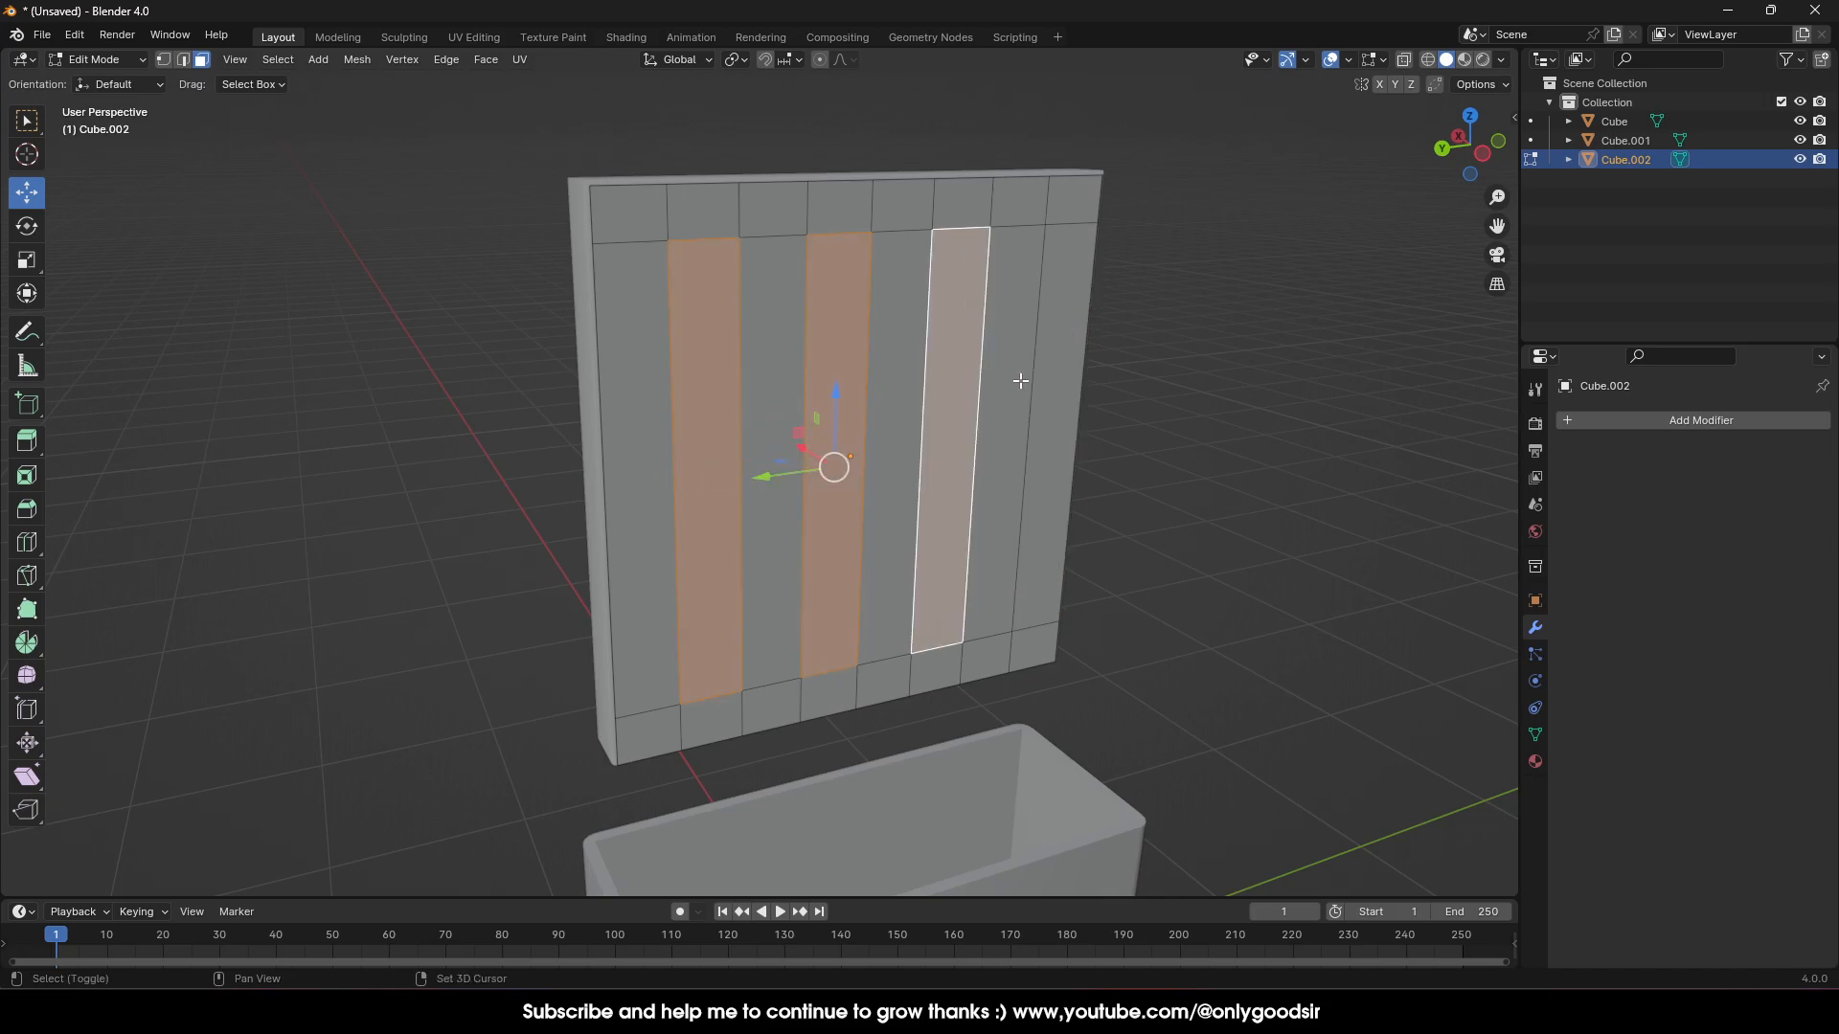
pyautogui.keyDown('shift'); pyautogui.click(1025, 381); pyautogui.keyUp('shift')
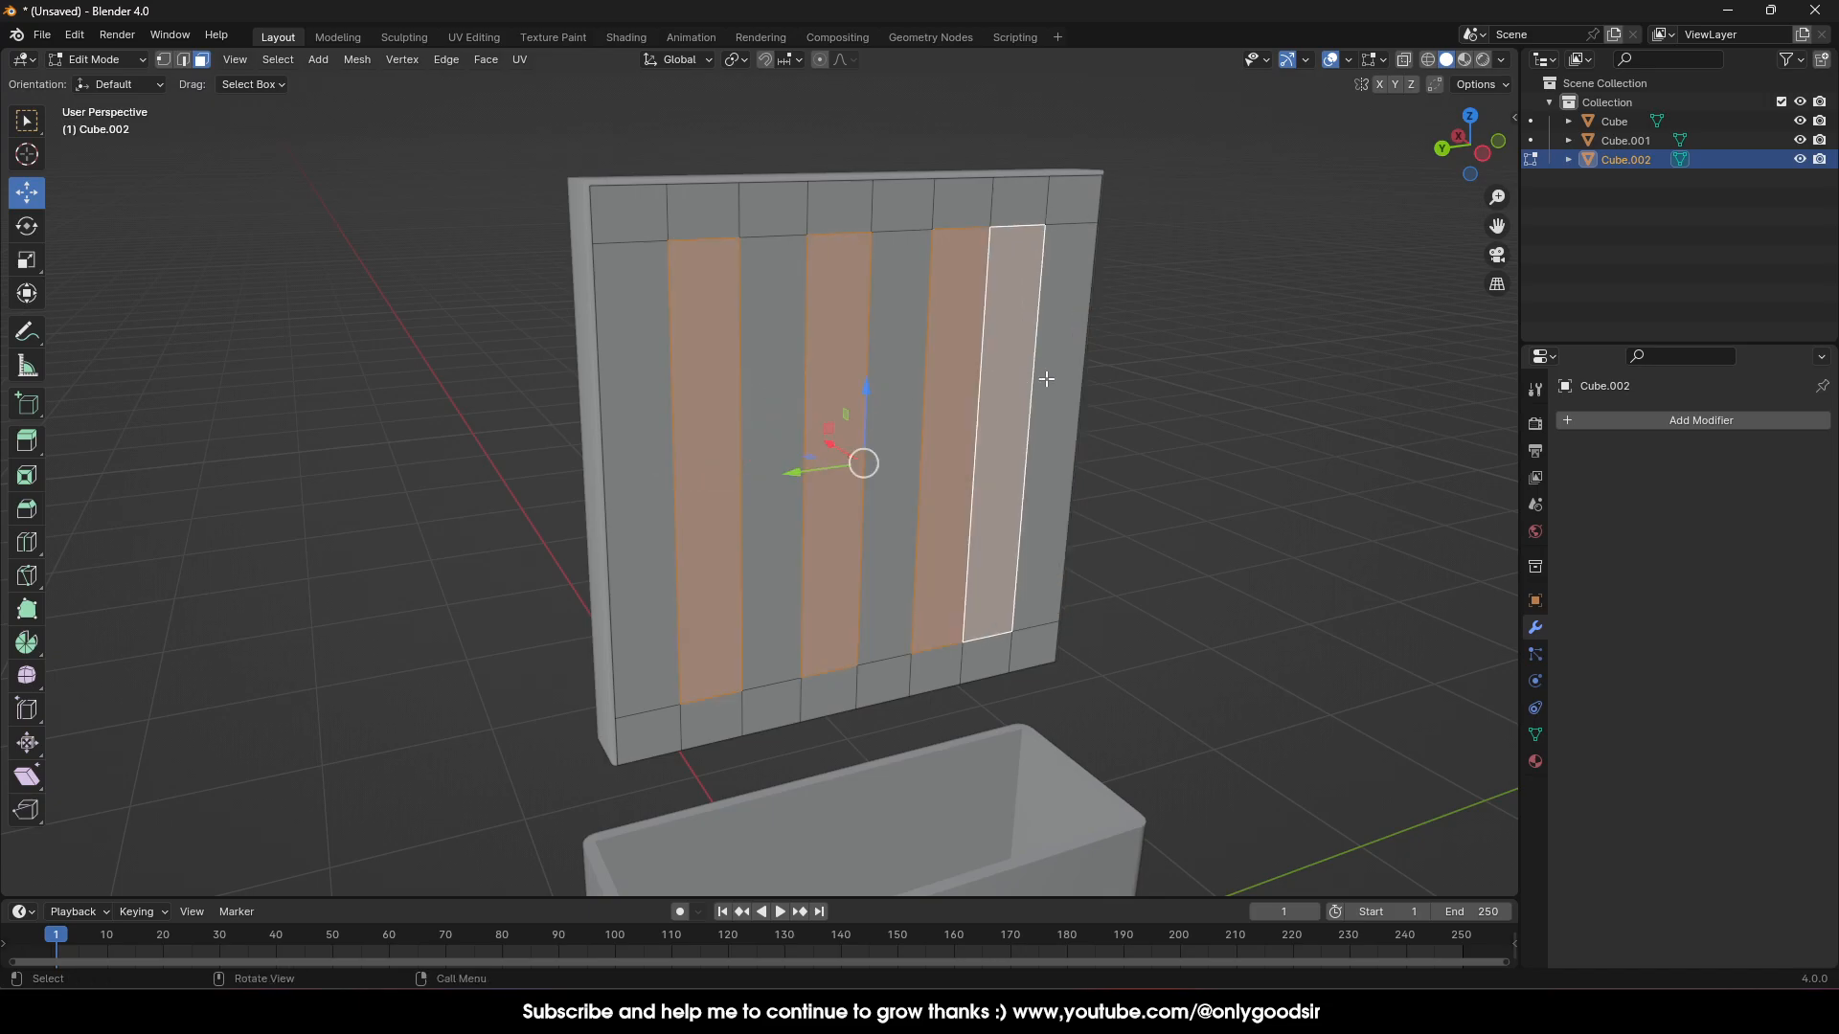
# Select the panel's four alternating long faces, starting from the outer eighth one, and extrude them outward by about 0.035 m as raised contact strips
pyautogui.click(1048, 381)
pyautogui.keyDown('shift'); pyautogui.click(954, 394); pyautogui.keyUp('shift')
pyautogui.keyDown('shift'); pyautogui.click(852, 400); pyautogui.keyUp('shift')
pyautogui.keyDown('shift'); pyautogui.click(743, 409); pyautogui.keyUp('shift')
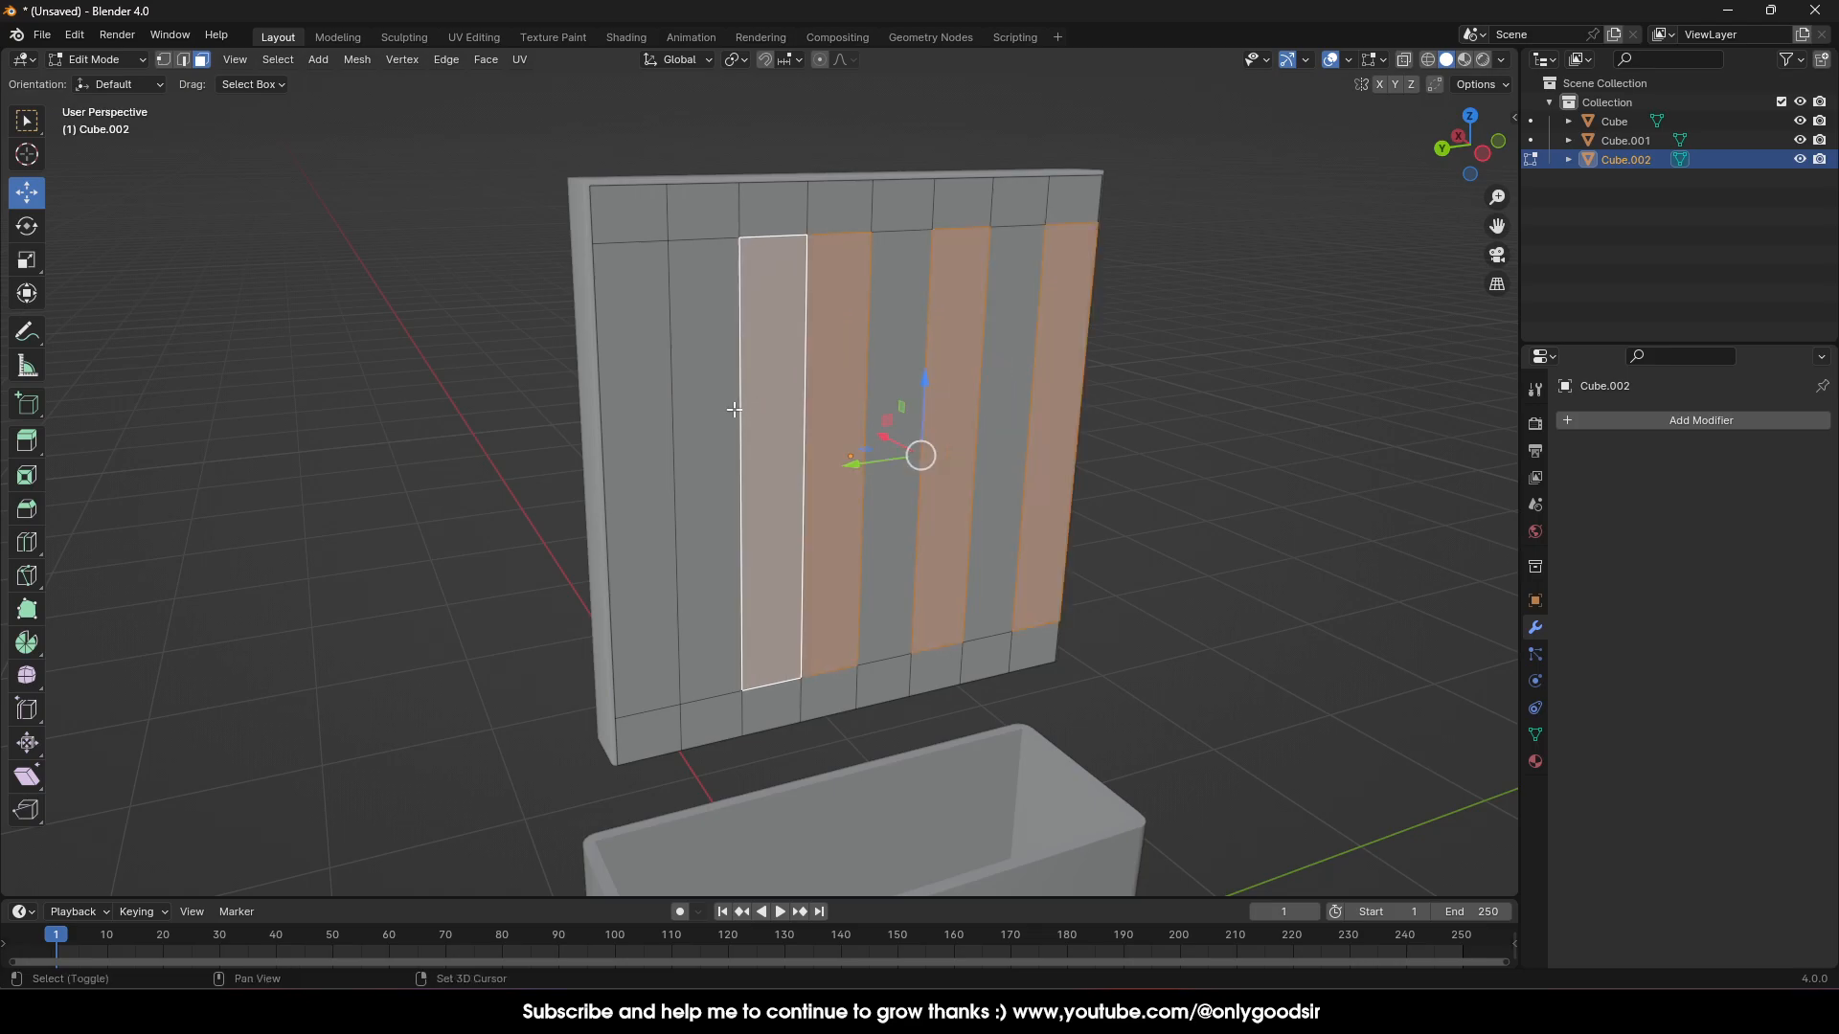
pyautogui.keyDown('shift'); pyautogui.click(784, 398); pyautogui.keyUp('shift')
pyautogui.keyDown('shift'); pyautogui.click(699, 417); pyautogui.keyUp('shift')
pyautogui.moveTo(1066, 394); pyautogui.dragTo(991, 388, button='middle')
pyautogui.moveTo(821, 429); pyautogui.dragTo(850, 438, button='middle')
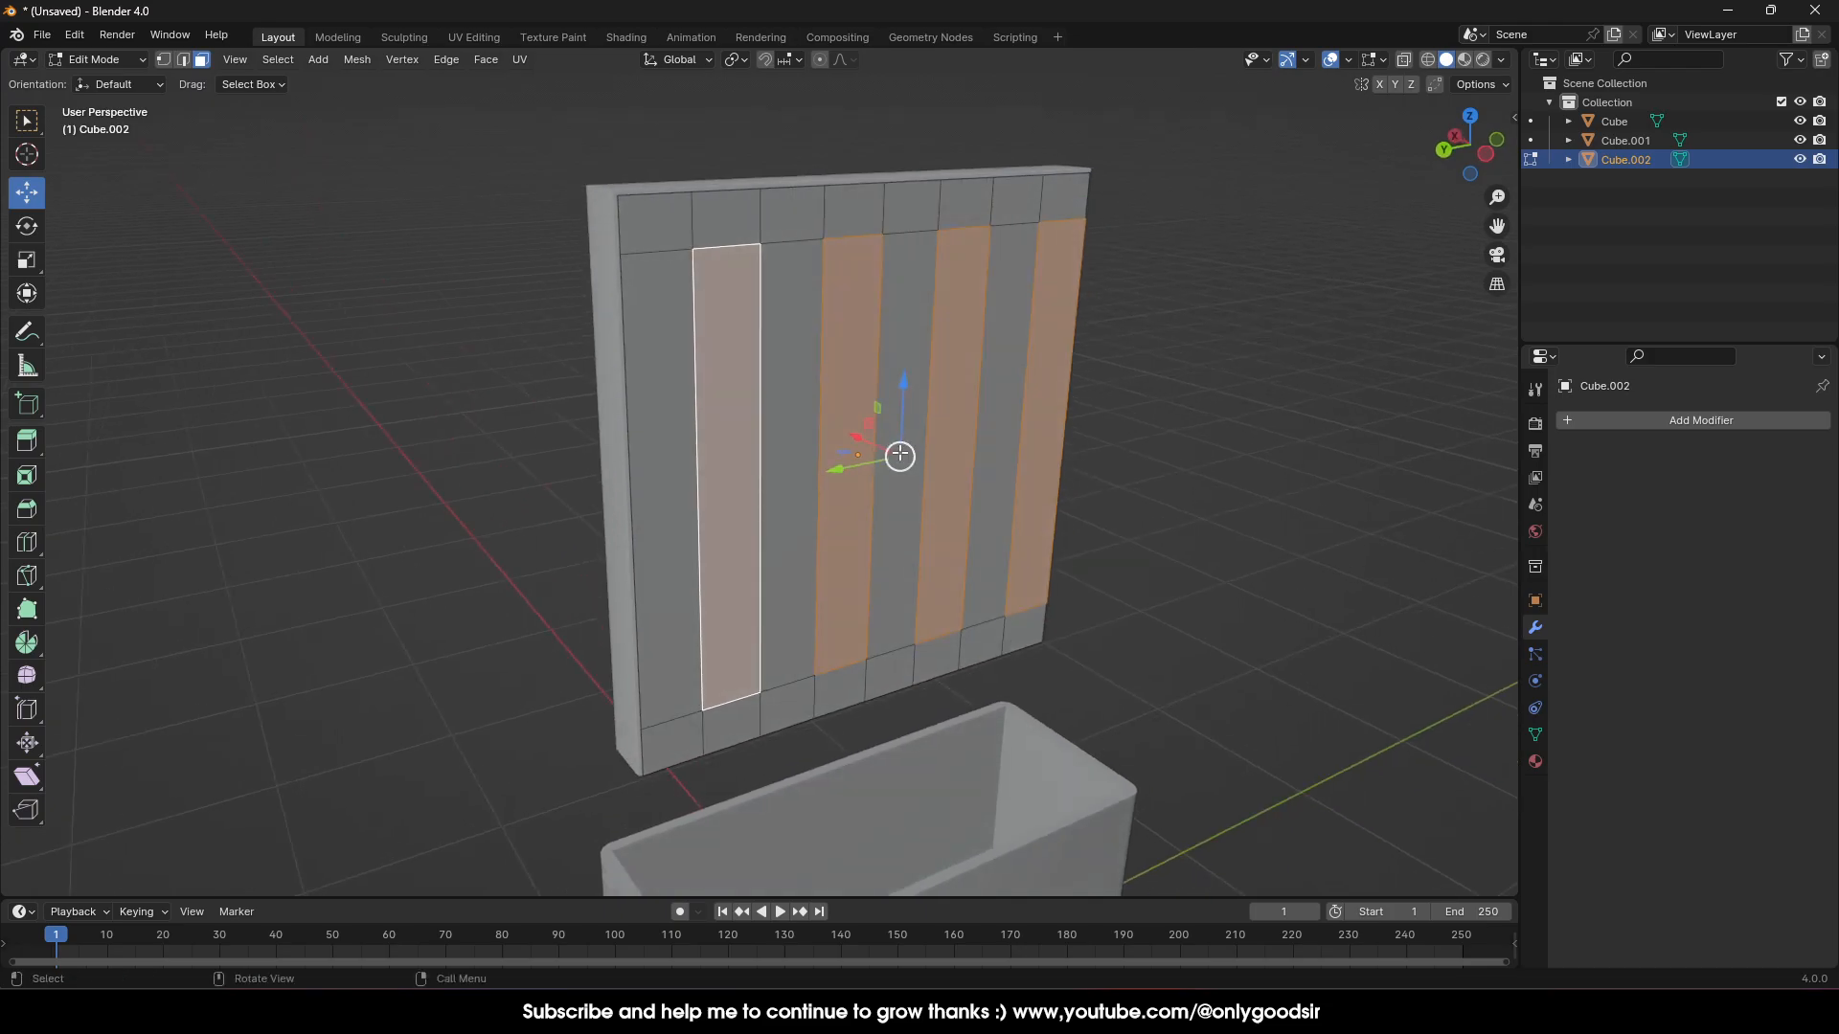
pyautogui.rightClick(839, 426)
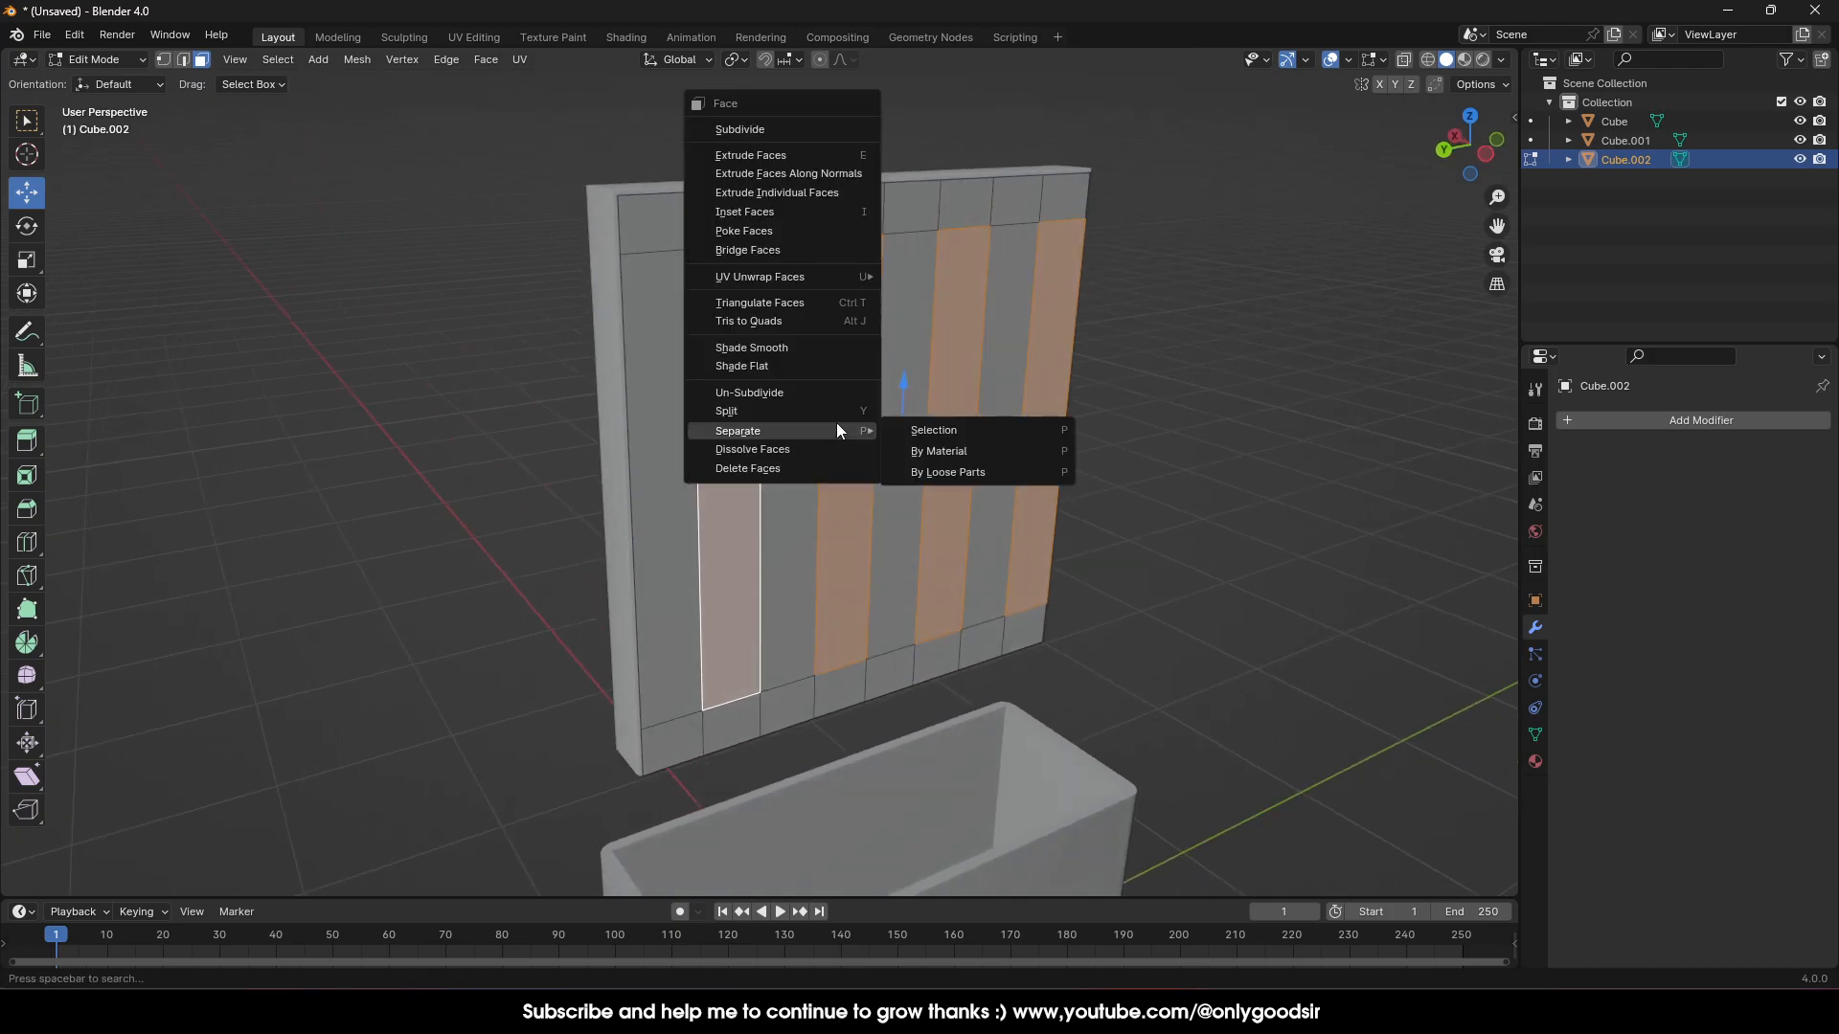
pyautogui.click(27, 439)
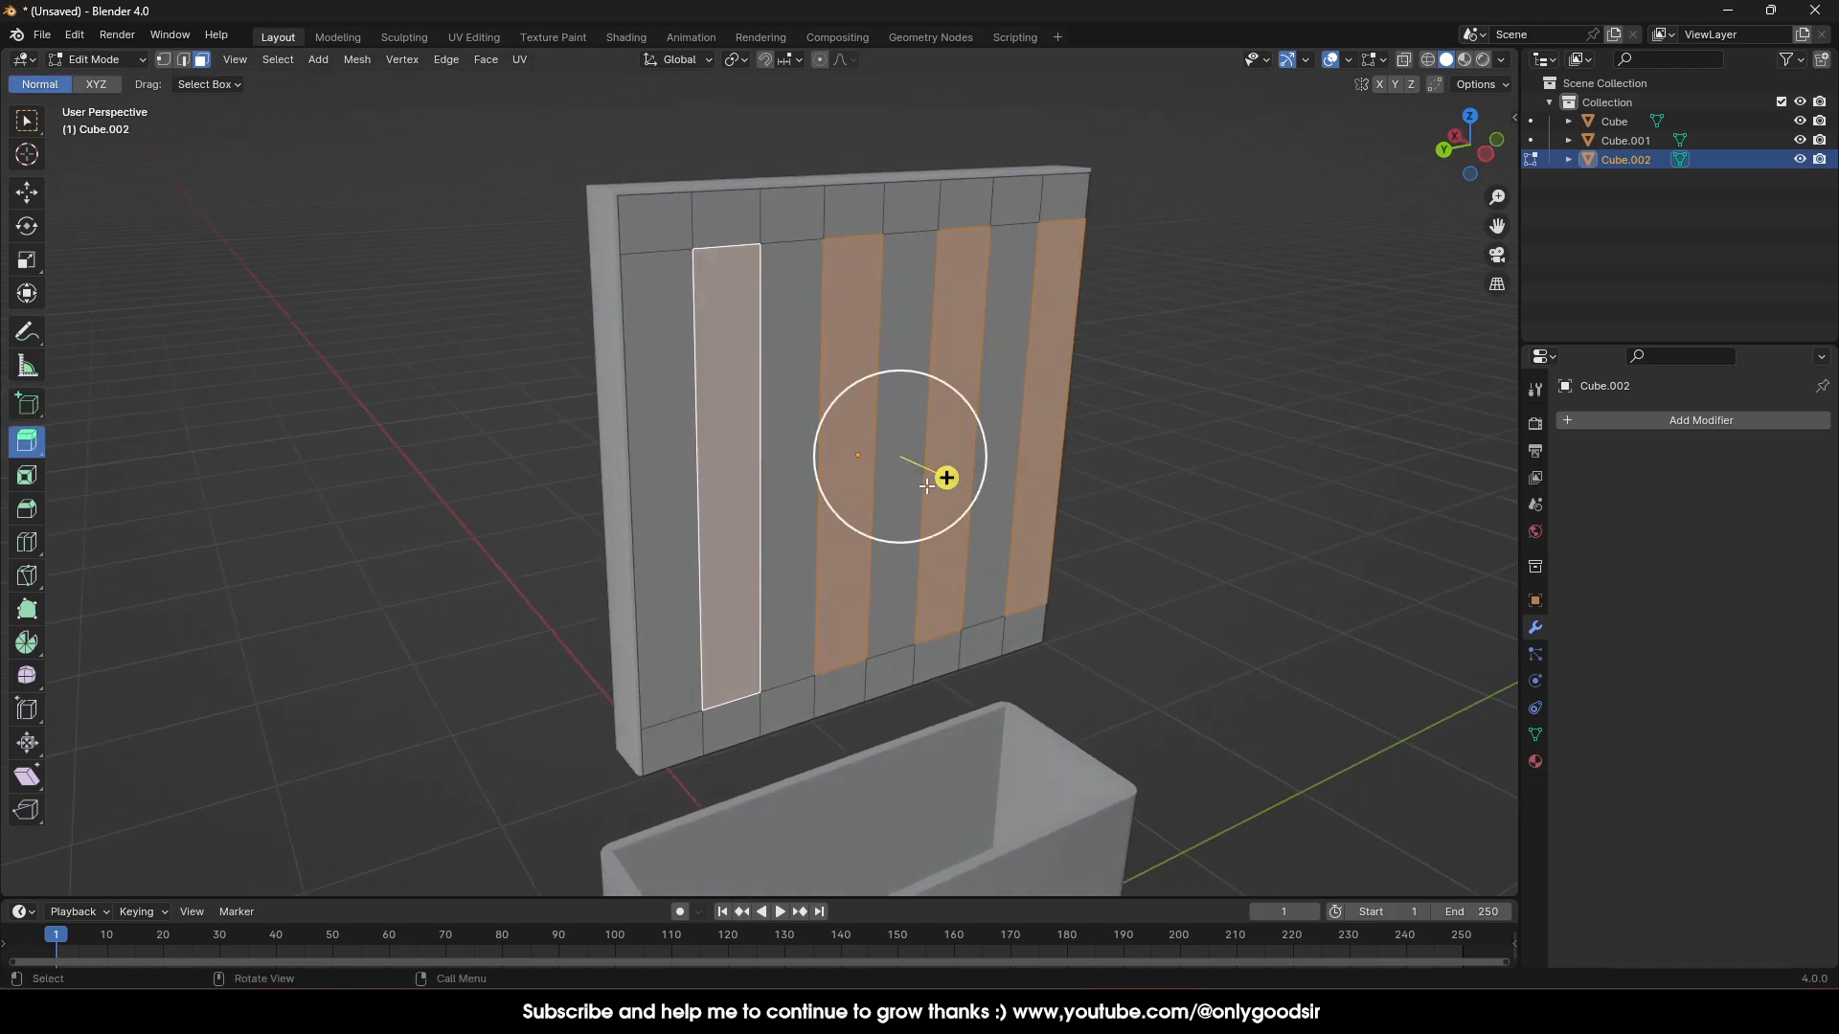
pyautogui.moveTo(948, 477); pyautogui.dragTo(944, 472)
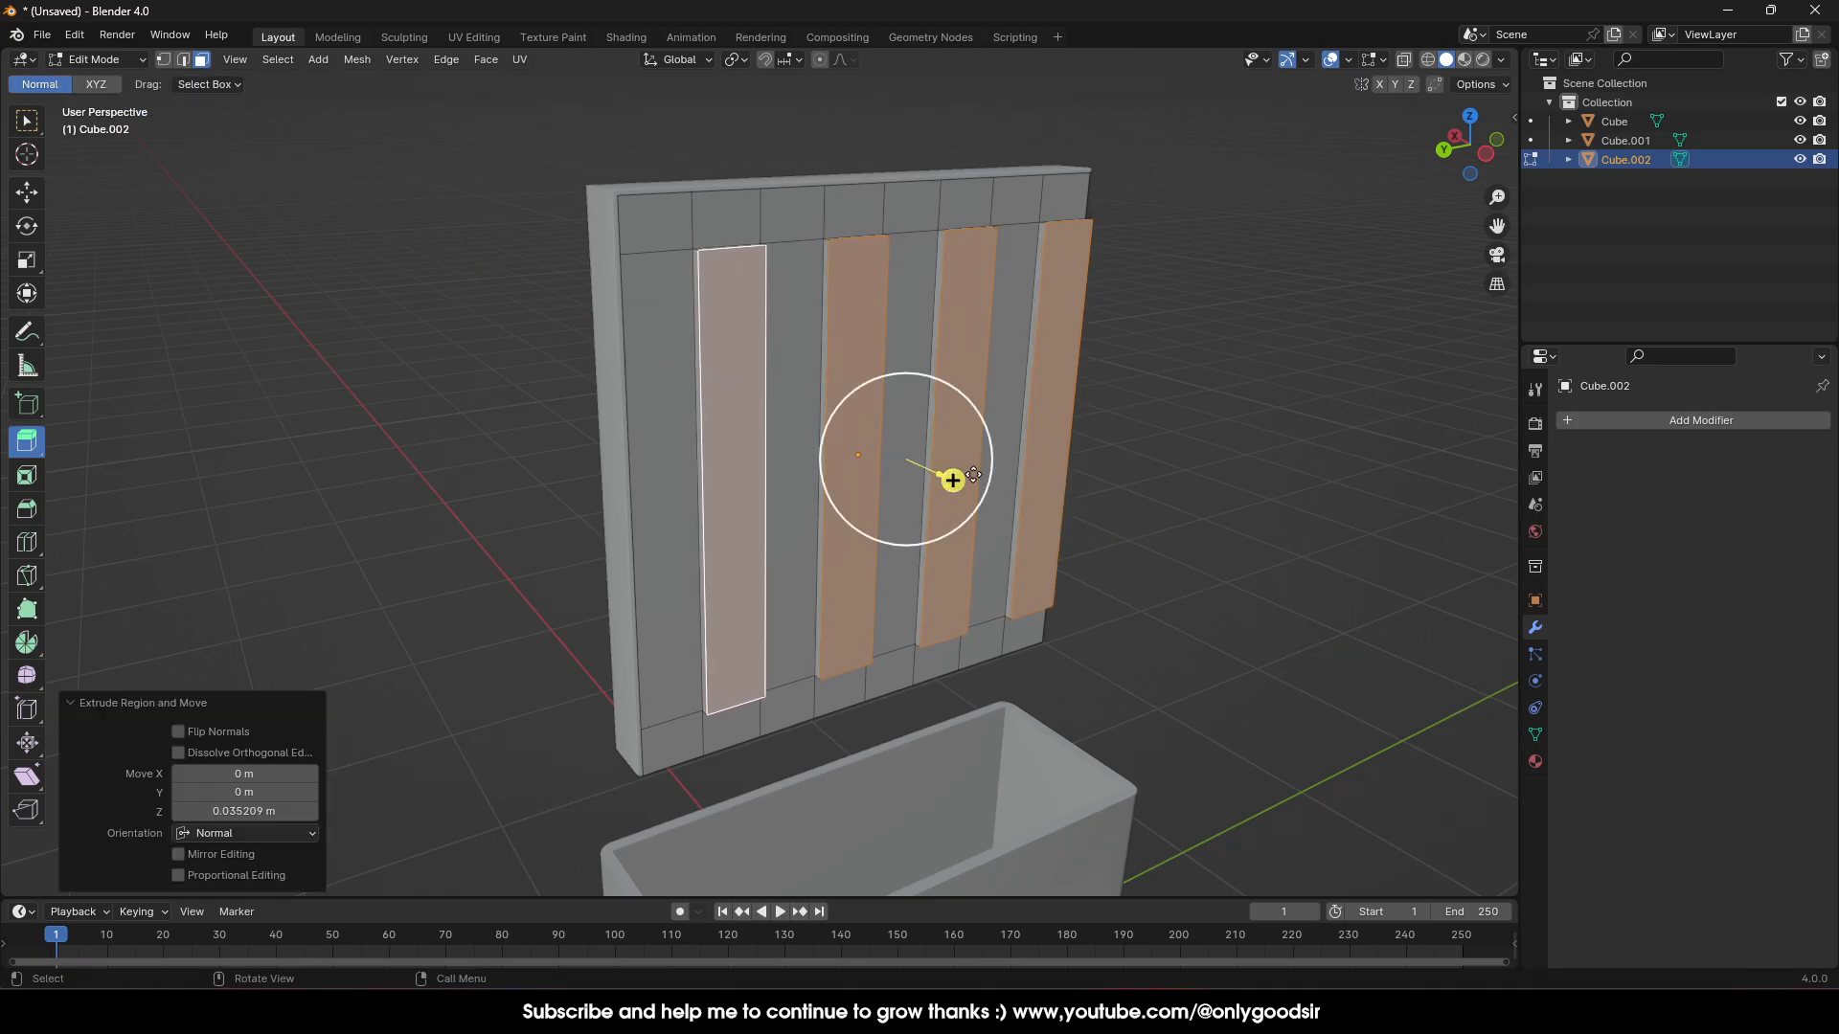
pyautogui.press('Tab')
pyautogui.click(1162, 391)
pyautogui.moveTo(1162, 391); pyautogui.dragTo(903, 413, button='middle')
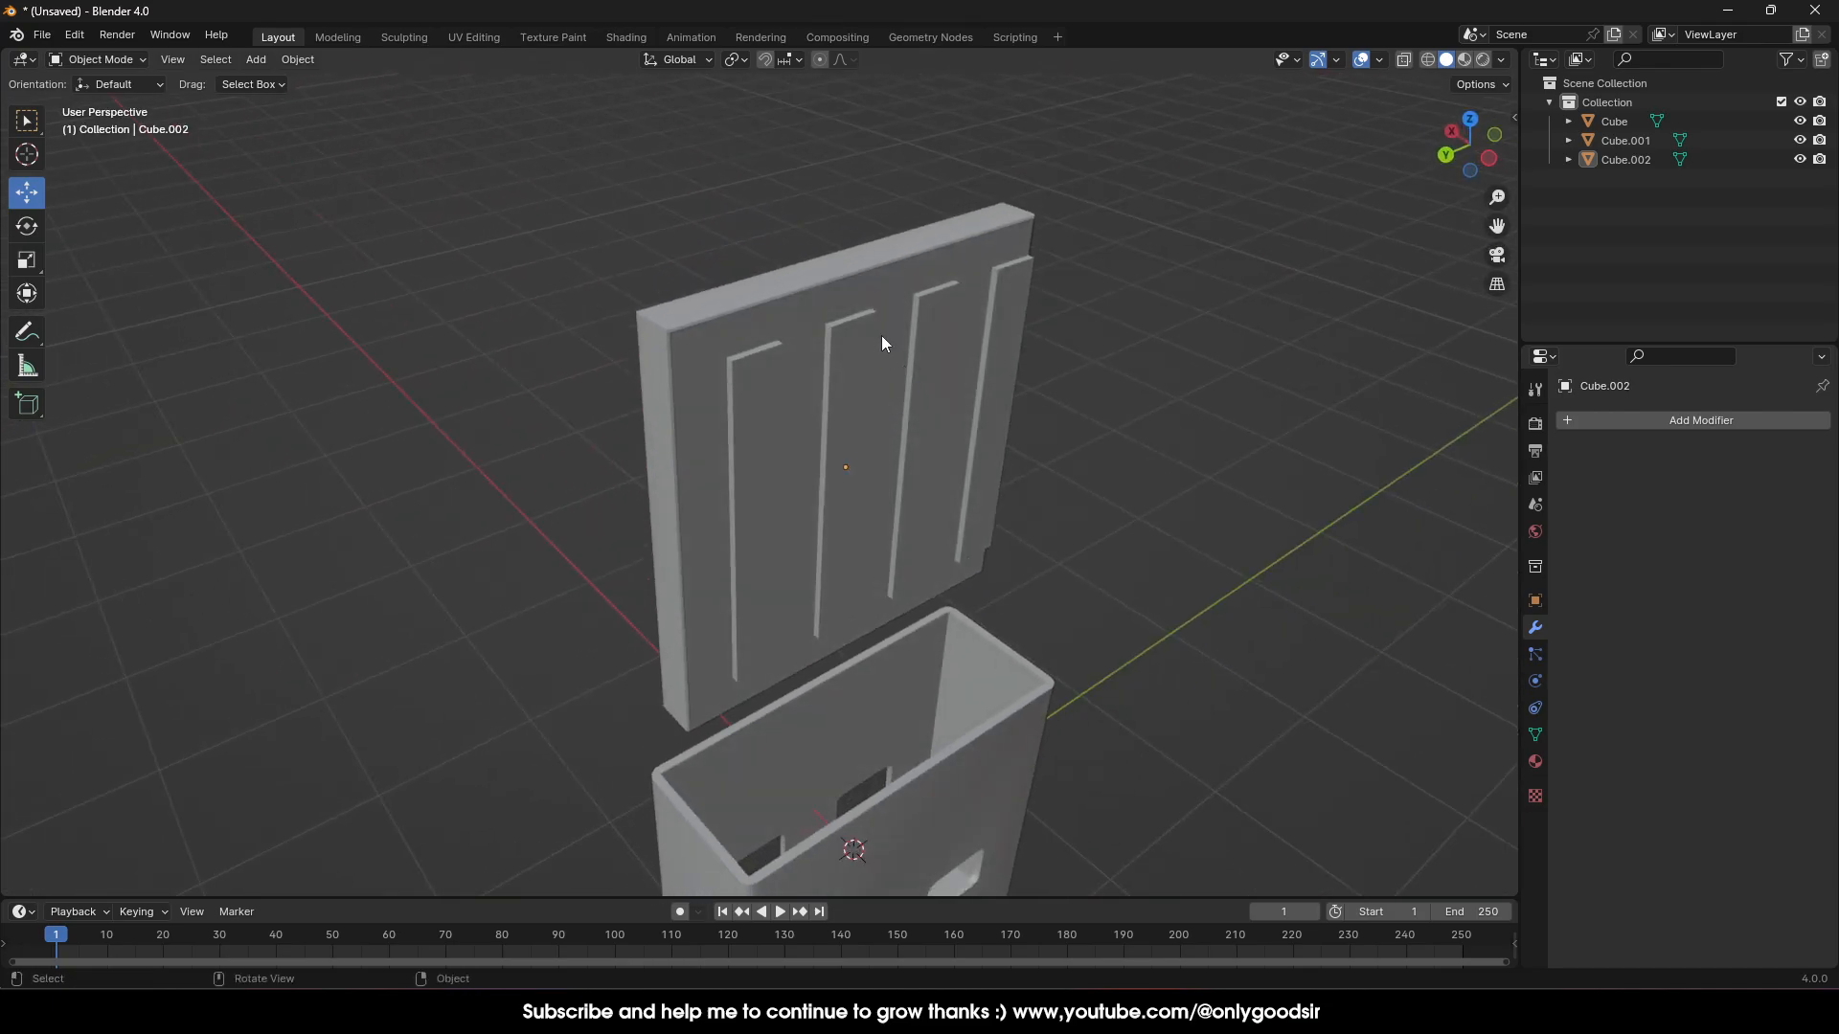
# Join the panel with the raised strips and the plate behind it into a single object
pyautogui.click(770, 305)
pyautogui.scroll(1, 703, 352)
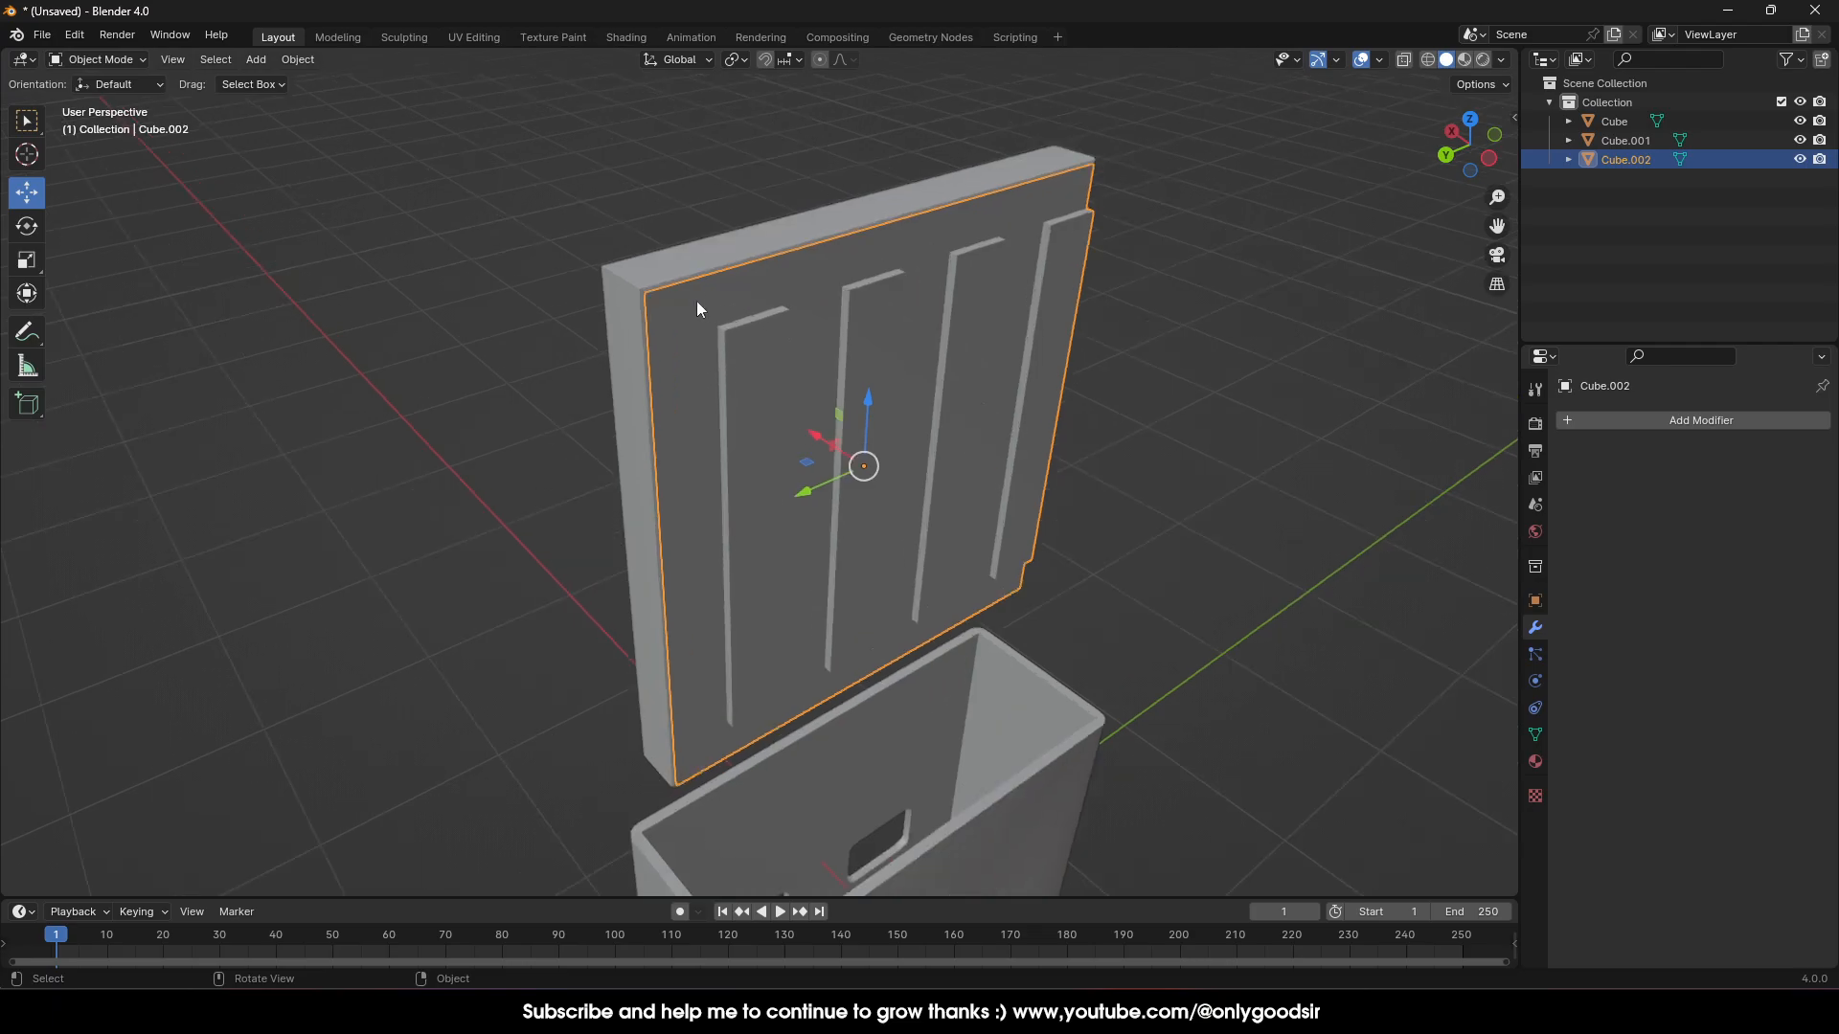
pyautogui.keyDown('shift'); pyautogui.click(669, 270); pyautogui.keyUp('shift')
pyautogui.keyDown('shift'); pyautogui.click(681, 294); pyautogui.keyUp('shift')
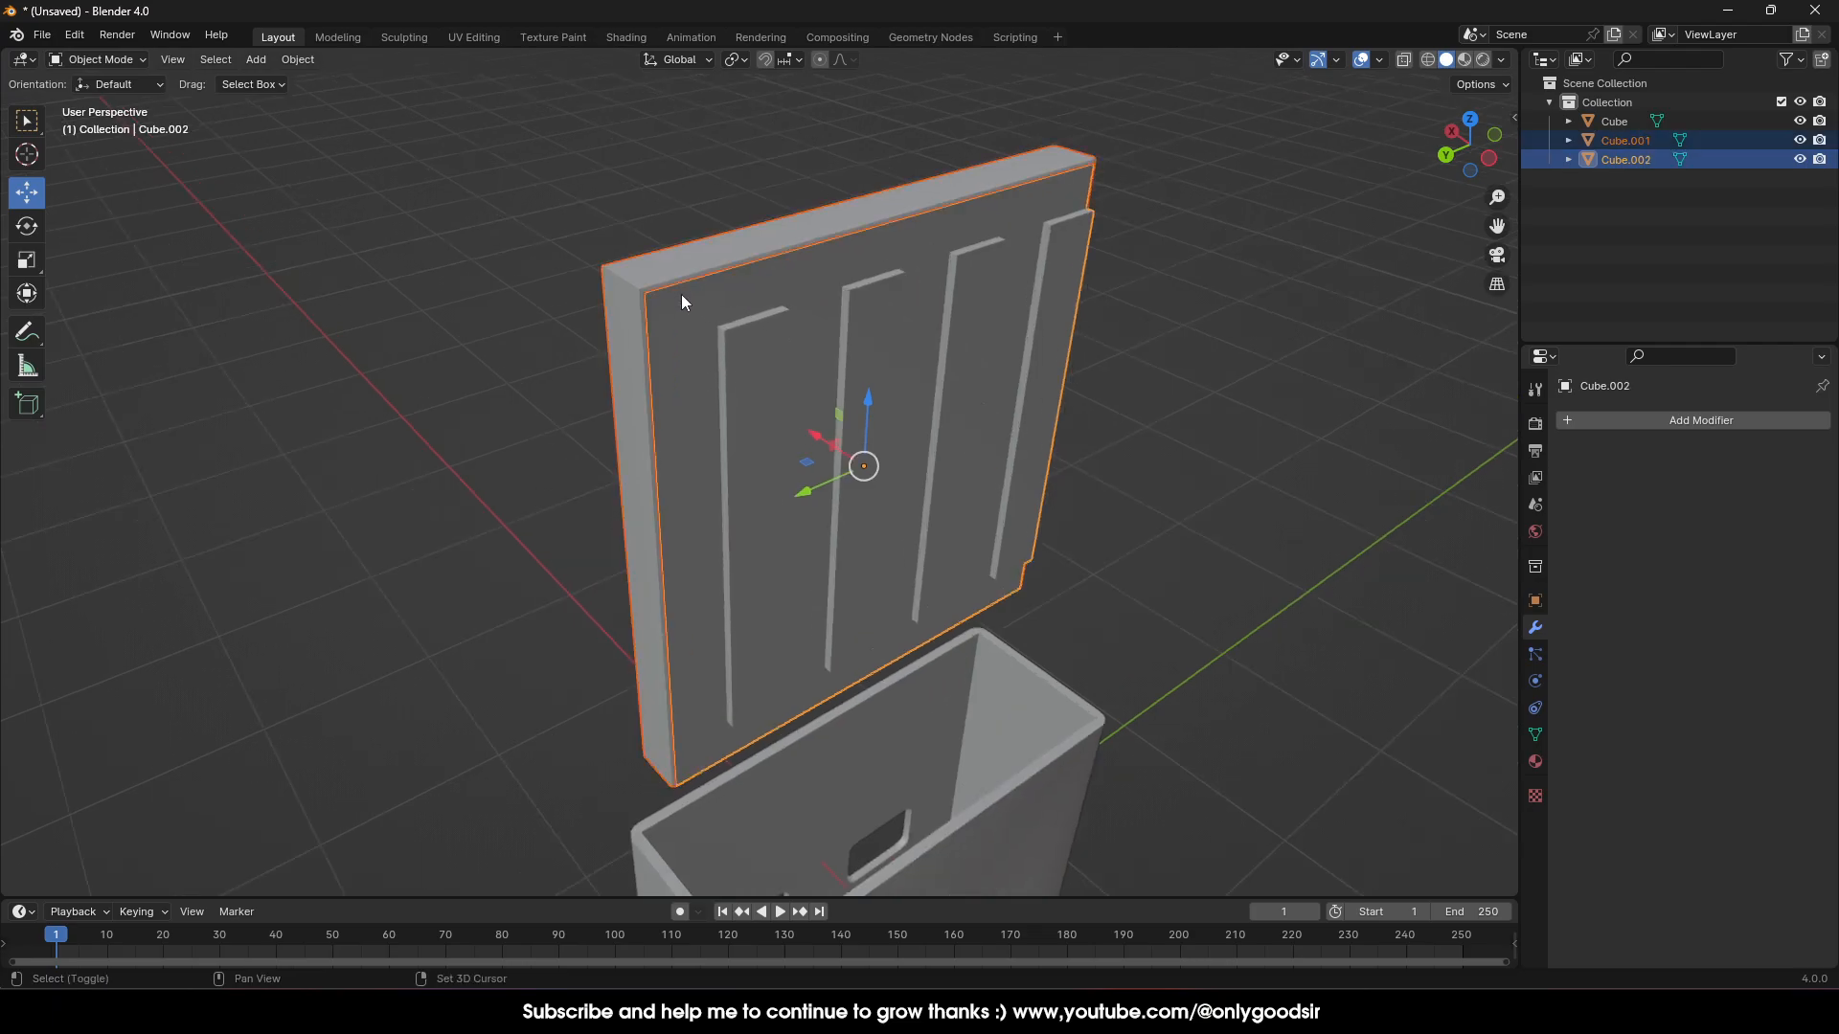
pyautogui.rightClick(691, 309)
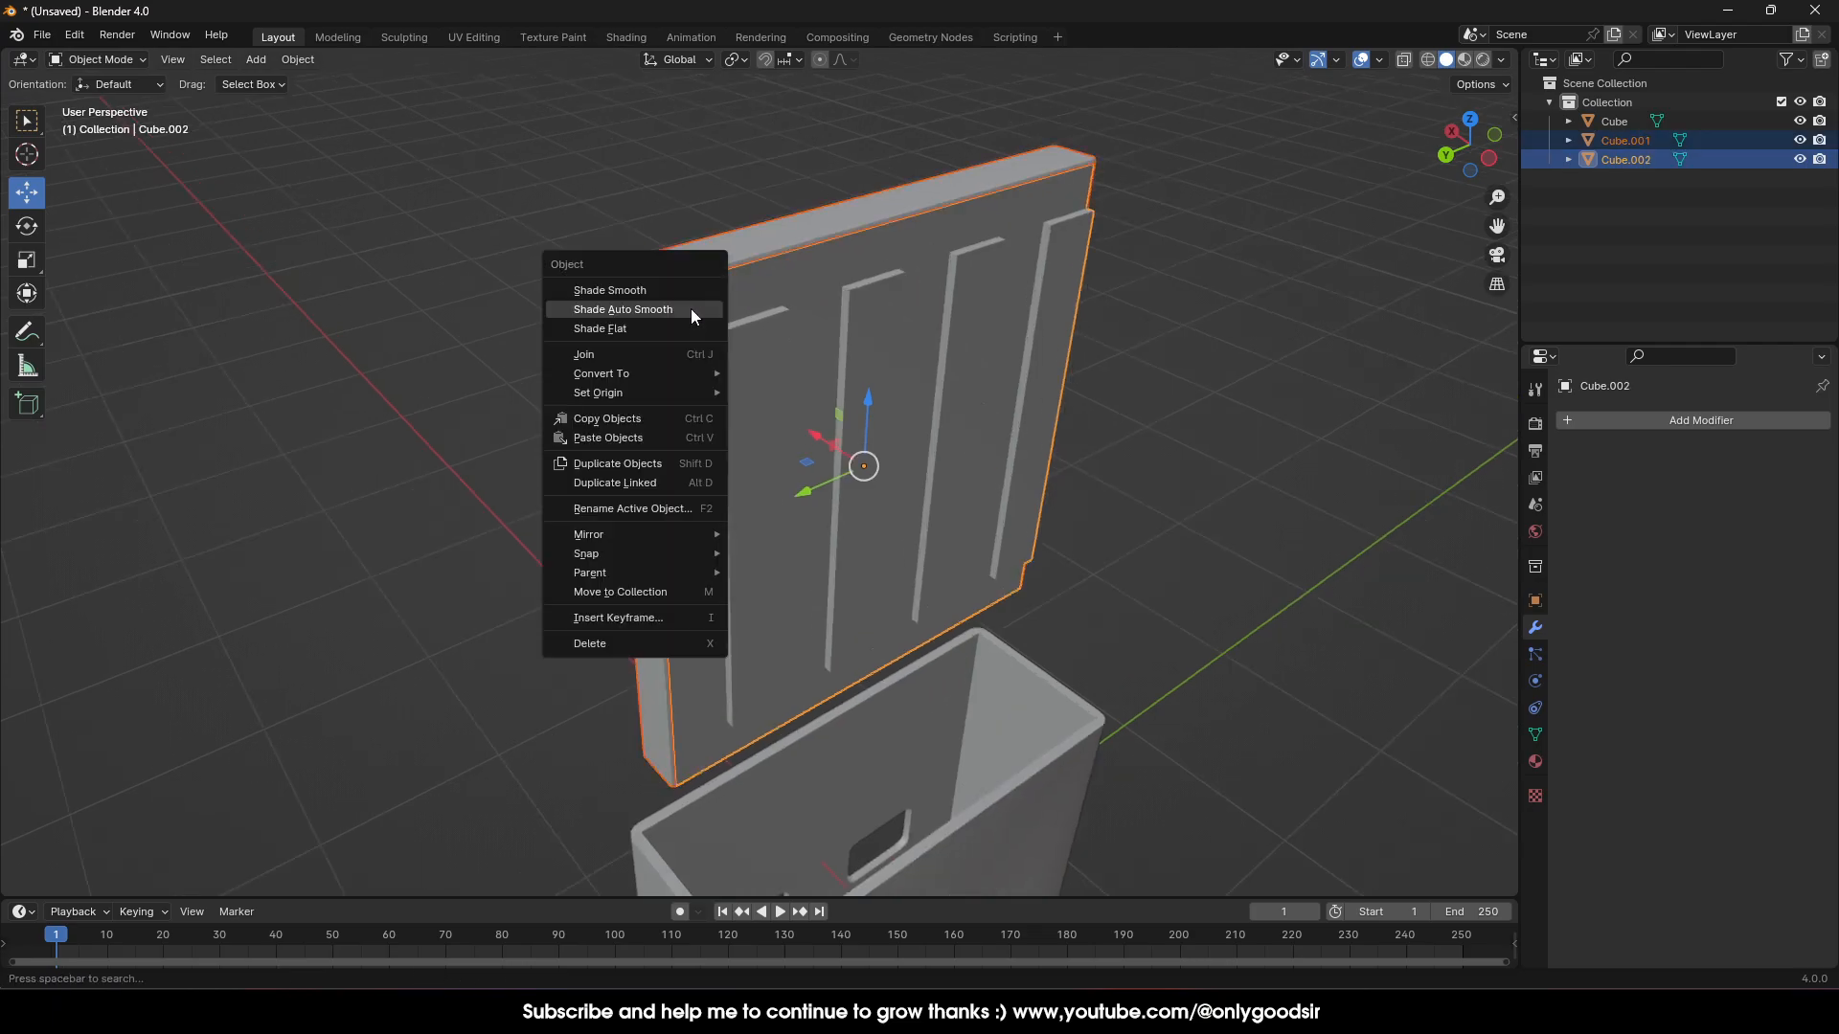
pyautogui.click(628, 353)
pyautogui.scroll(5, 705, 371)
pyautogui.scroll(-5, 671, 267)
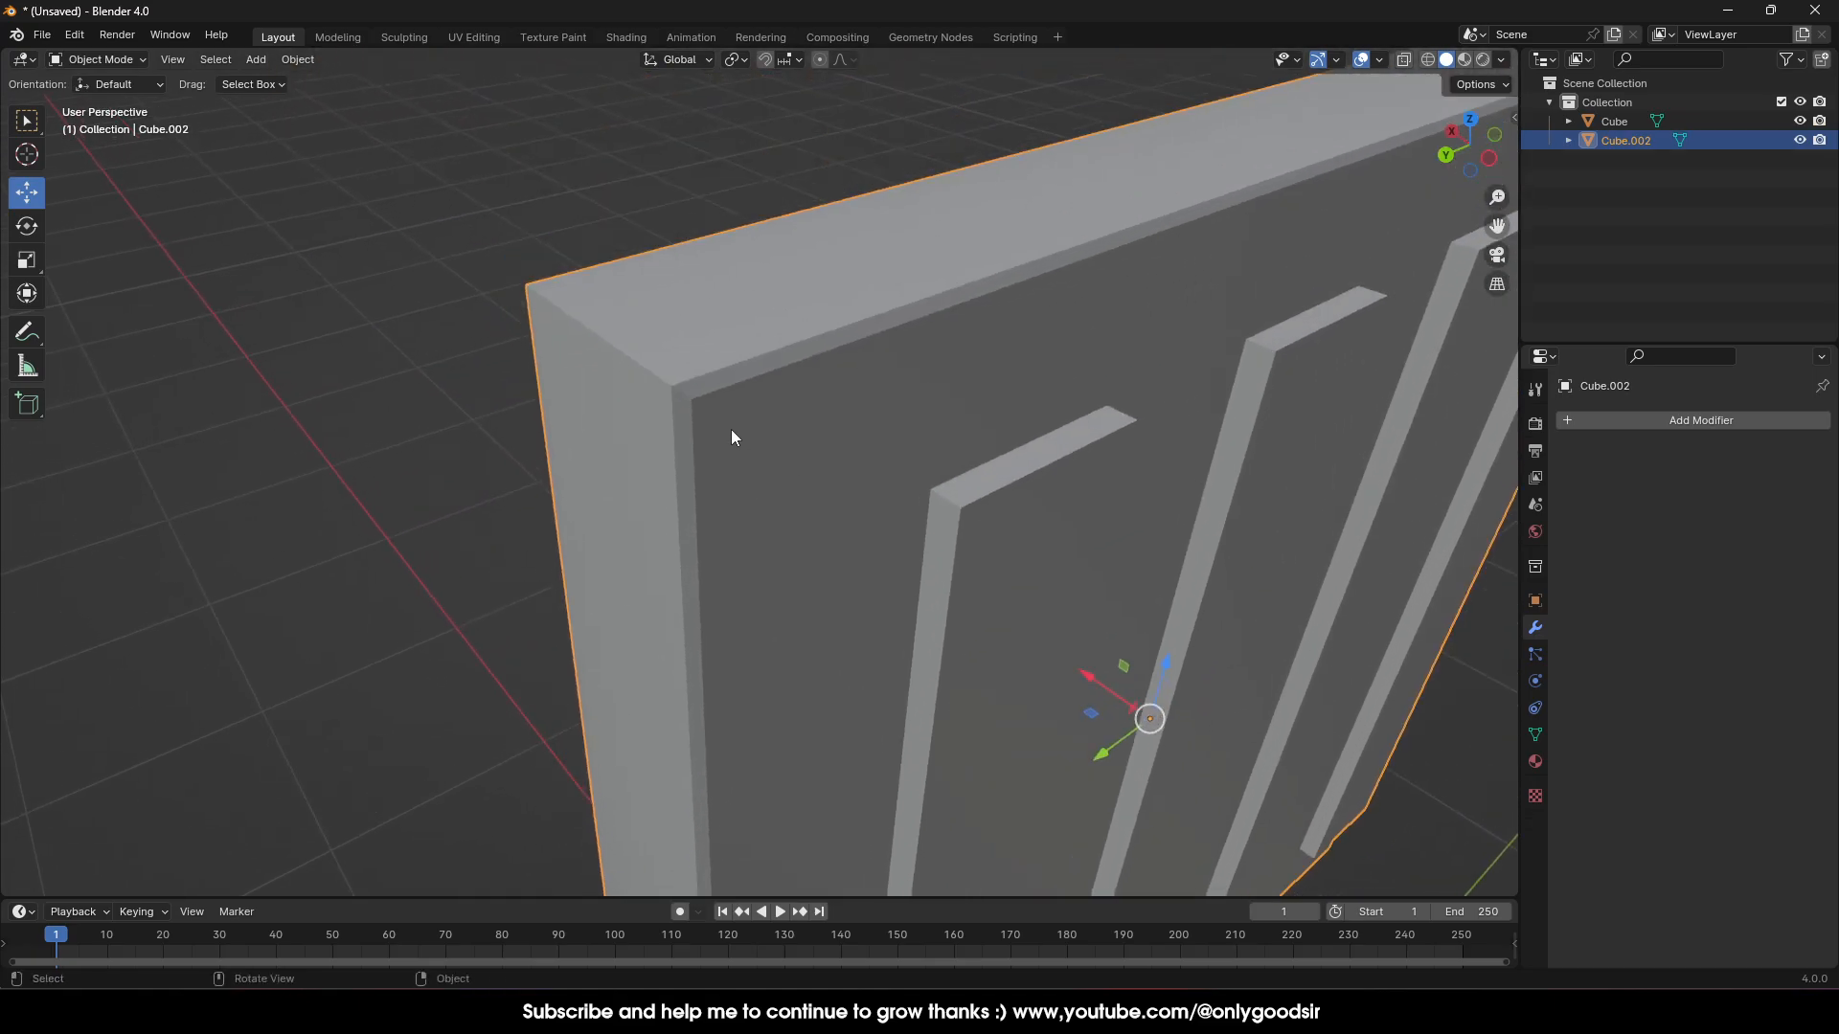
# With X-ray on in vertex mode, merge the overlapping vertices at the plate's first upper front corner at their center
pyautogui.press('Tab')
pyautogui.click(163, 59)
pyautogui.press('b')
pyautogui.moveTo(678, 391); pyautogui.dragTo(697, 402)
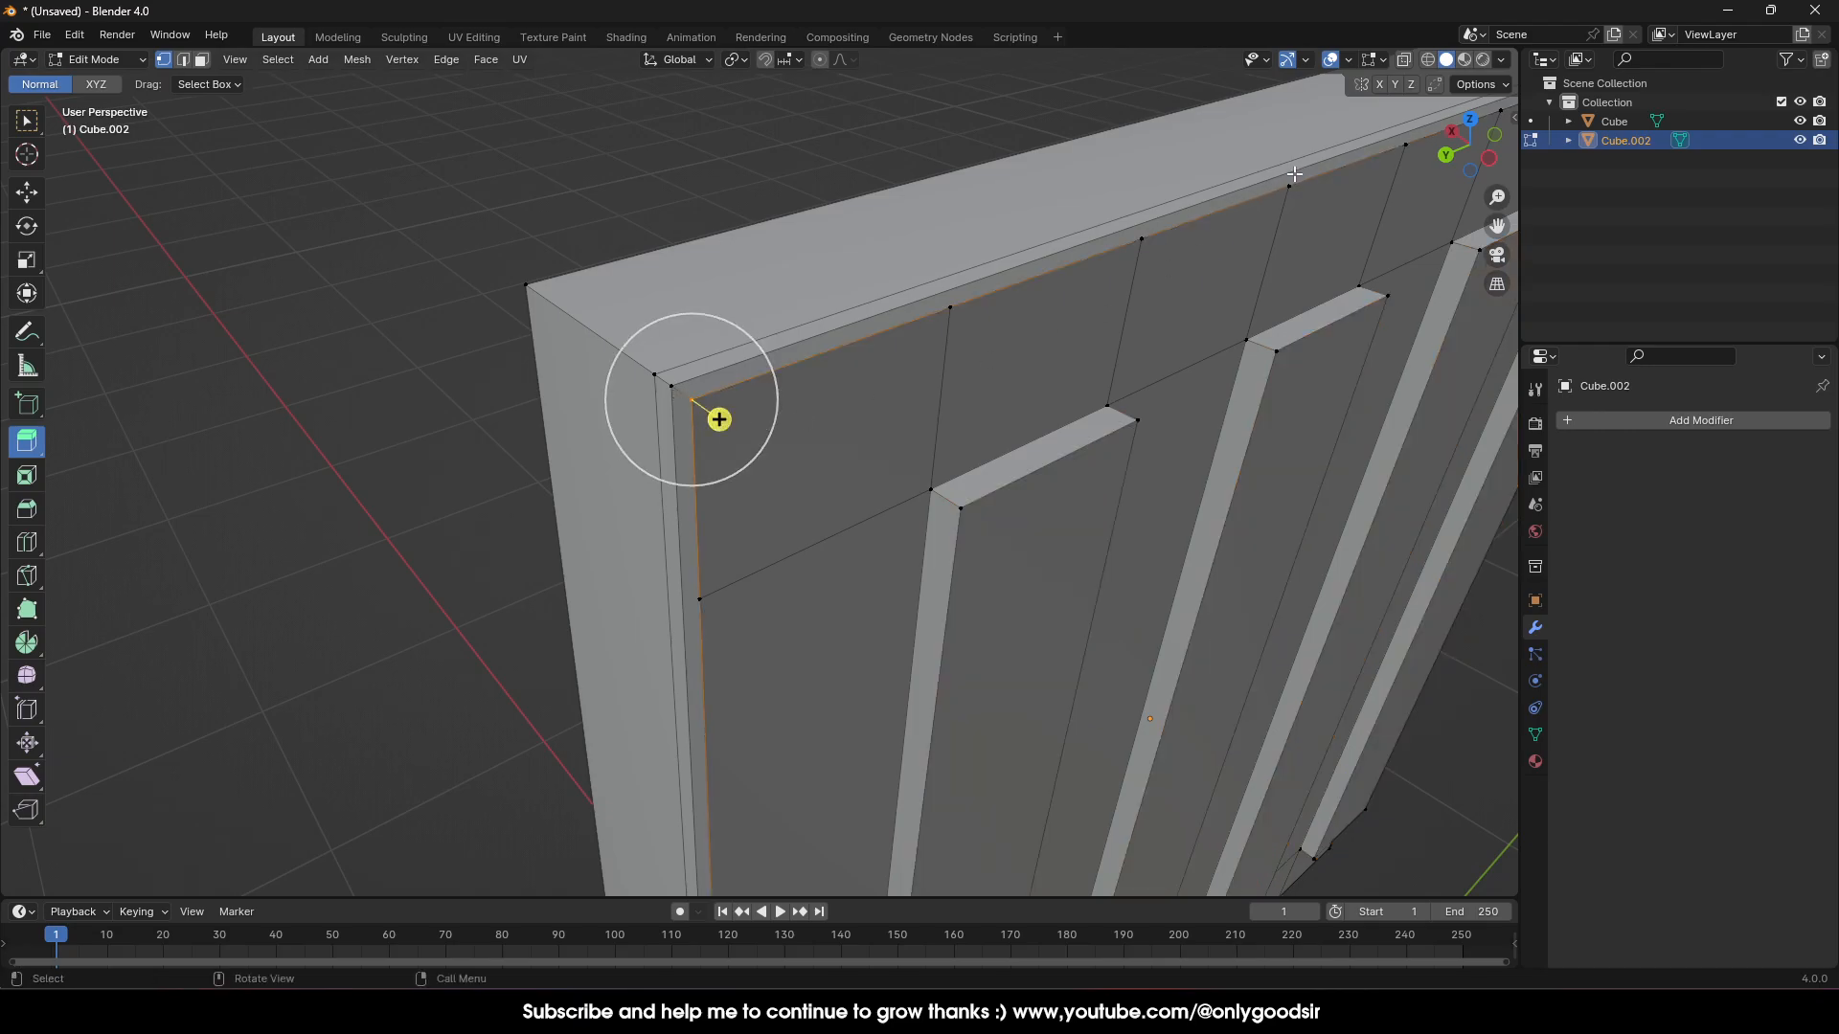
pyautogui.click(26, 194)
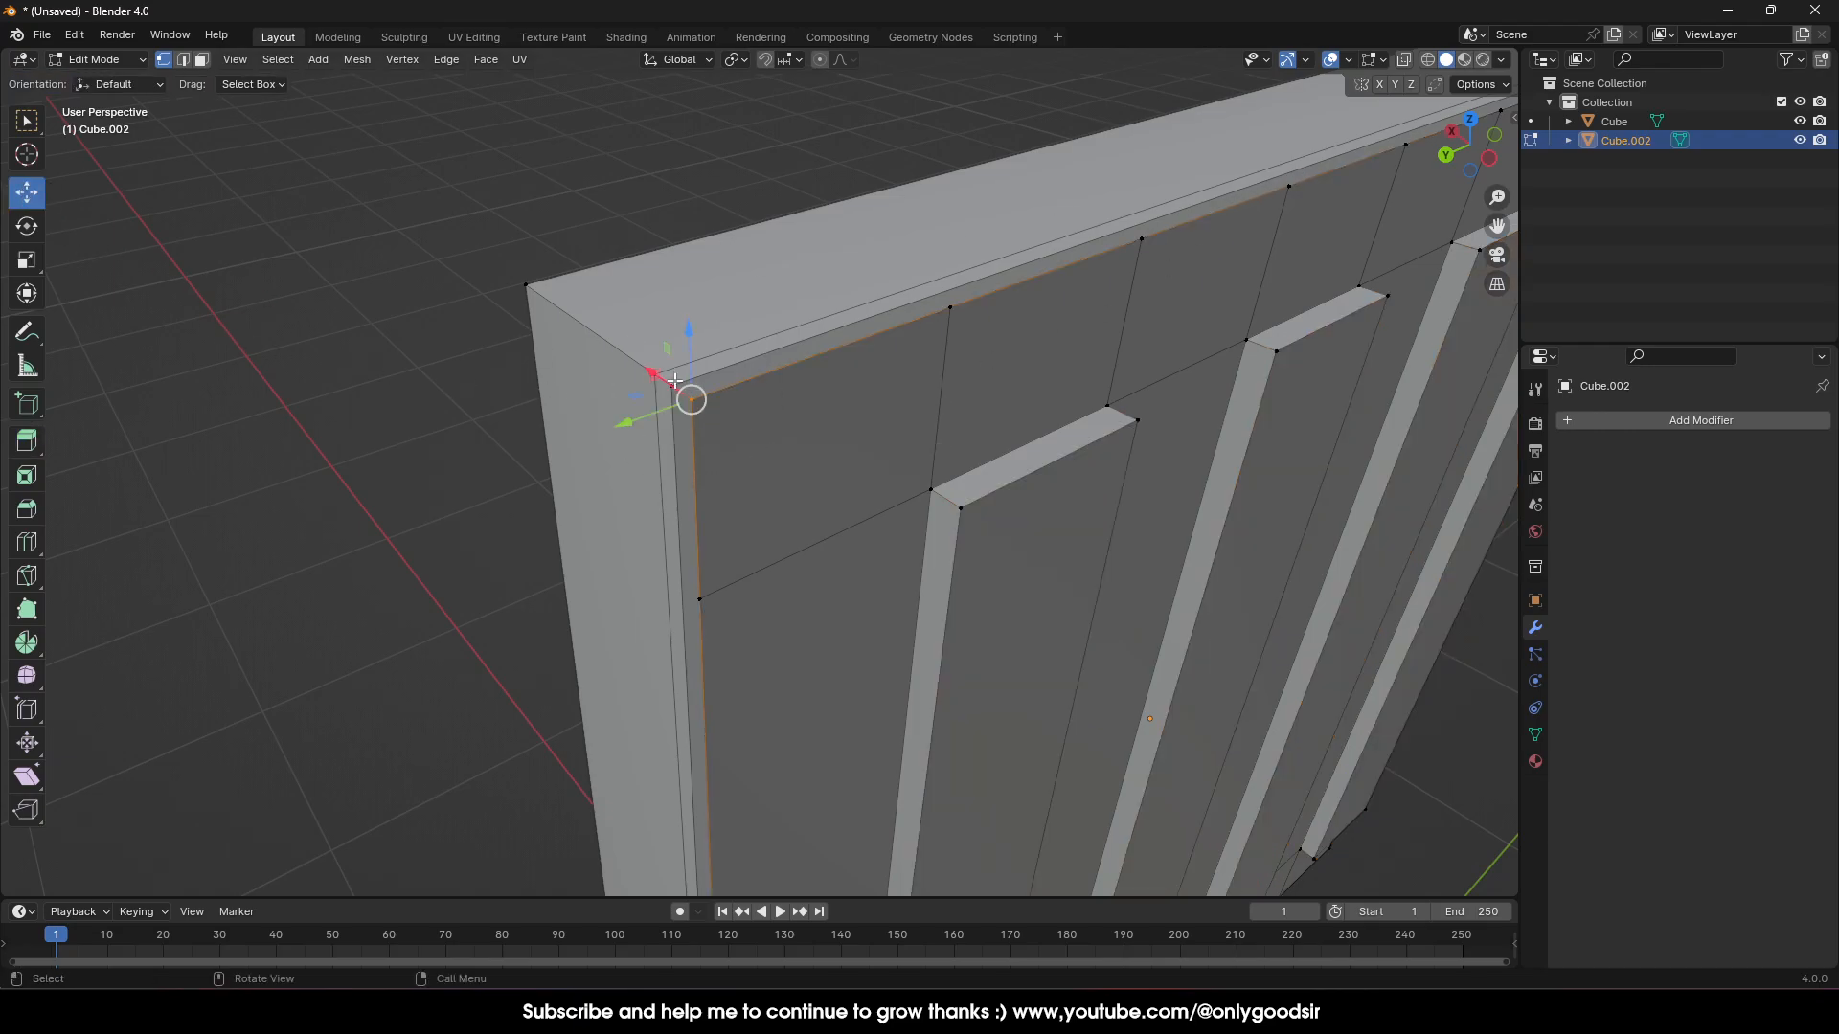
pyautogui.click(1408, 62)
pyautogui.click(482, 444)
pyautogui.click(690, 400)
pyautogui.rightClick(691, 400)
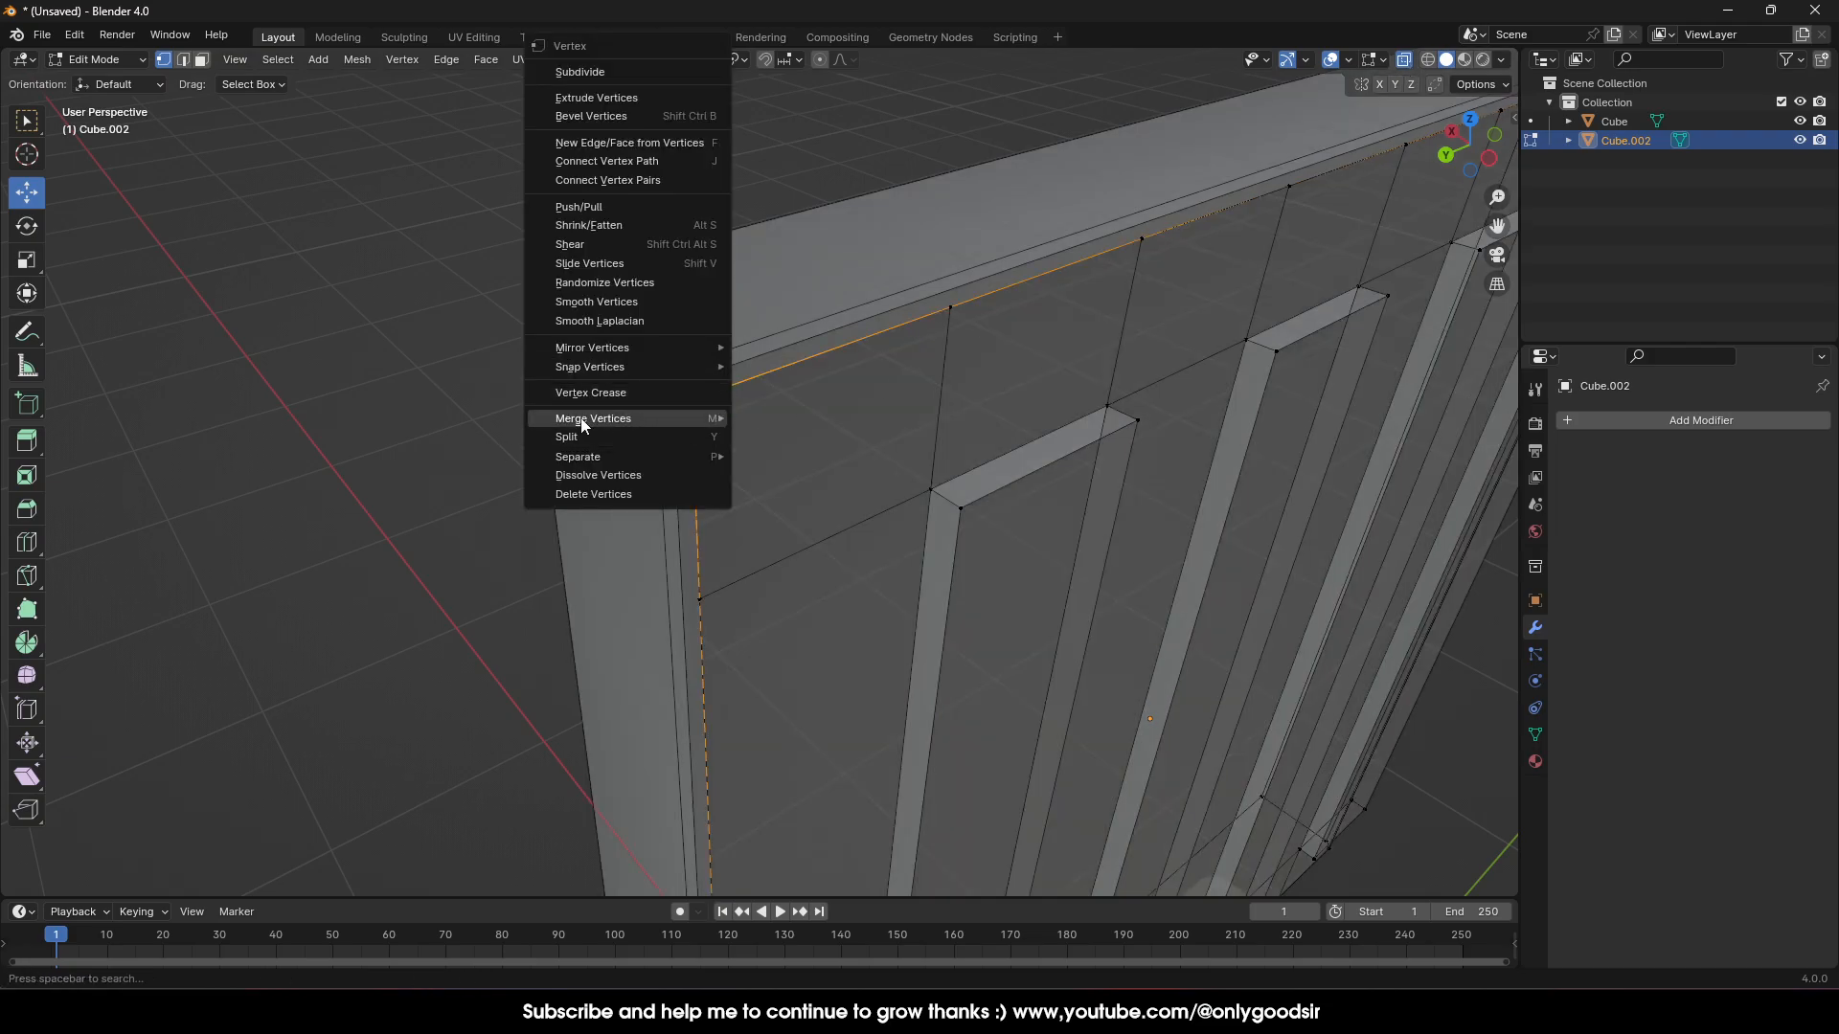
pyautogui.moveTo(599, 417)
pyautogui.click(773, 422)
pyautogui.scroll(-4, 1006, 489)
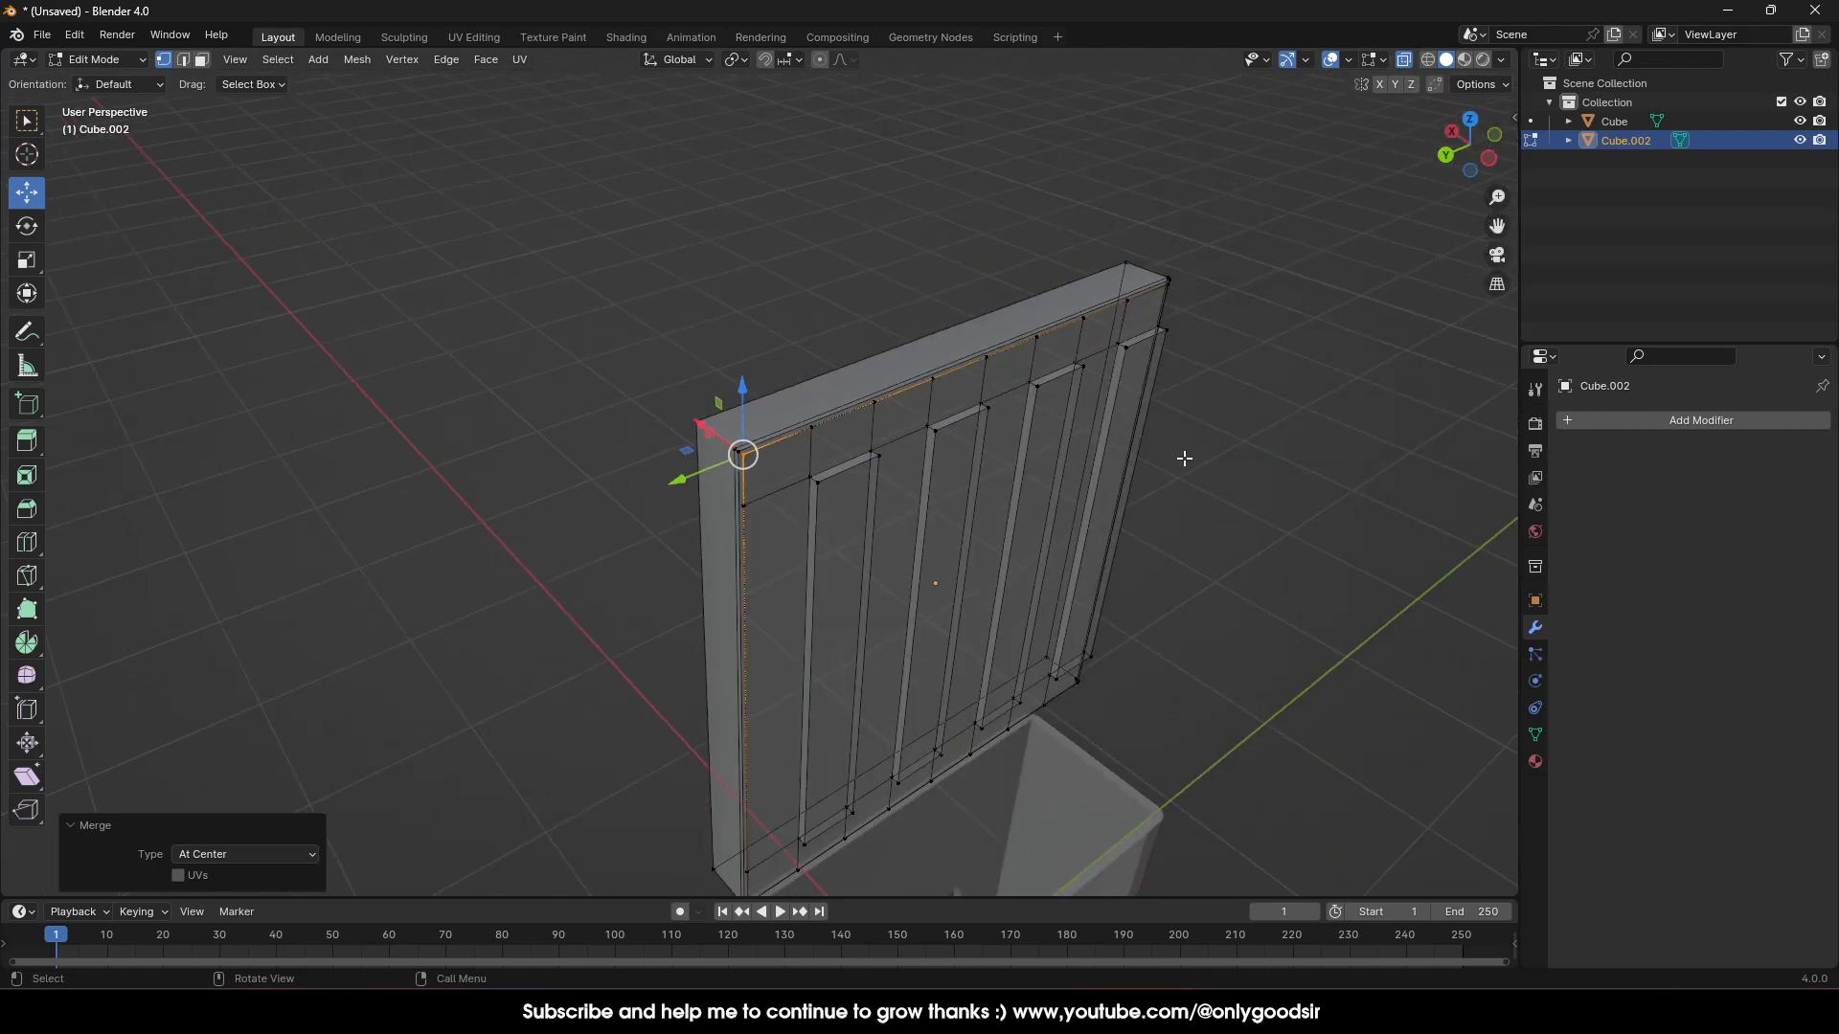
# Merge the overlapping vertices at the plate's opposite upper front corner at their center
pyautogui.moveTo(1186, 455); pyautogui.dragTo(1038, 430, button='middle')
pyautogui.scroll(3, 1083, 460)
pyautogui.keyDown('shift'); pyautogui.moveTo(1245, 448); pyautogui.dragTo(1088, 463, button='middle'); pyautogui.keyUp('shift')
pyautogui.scroll(3, 1137, 435)
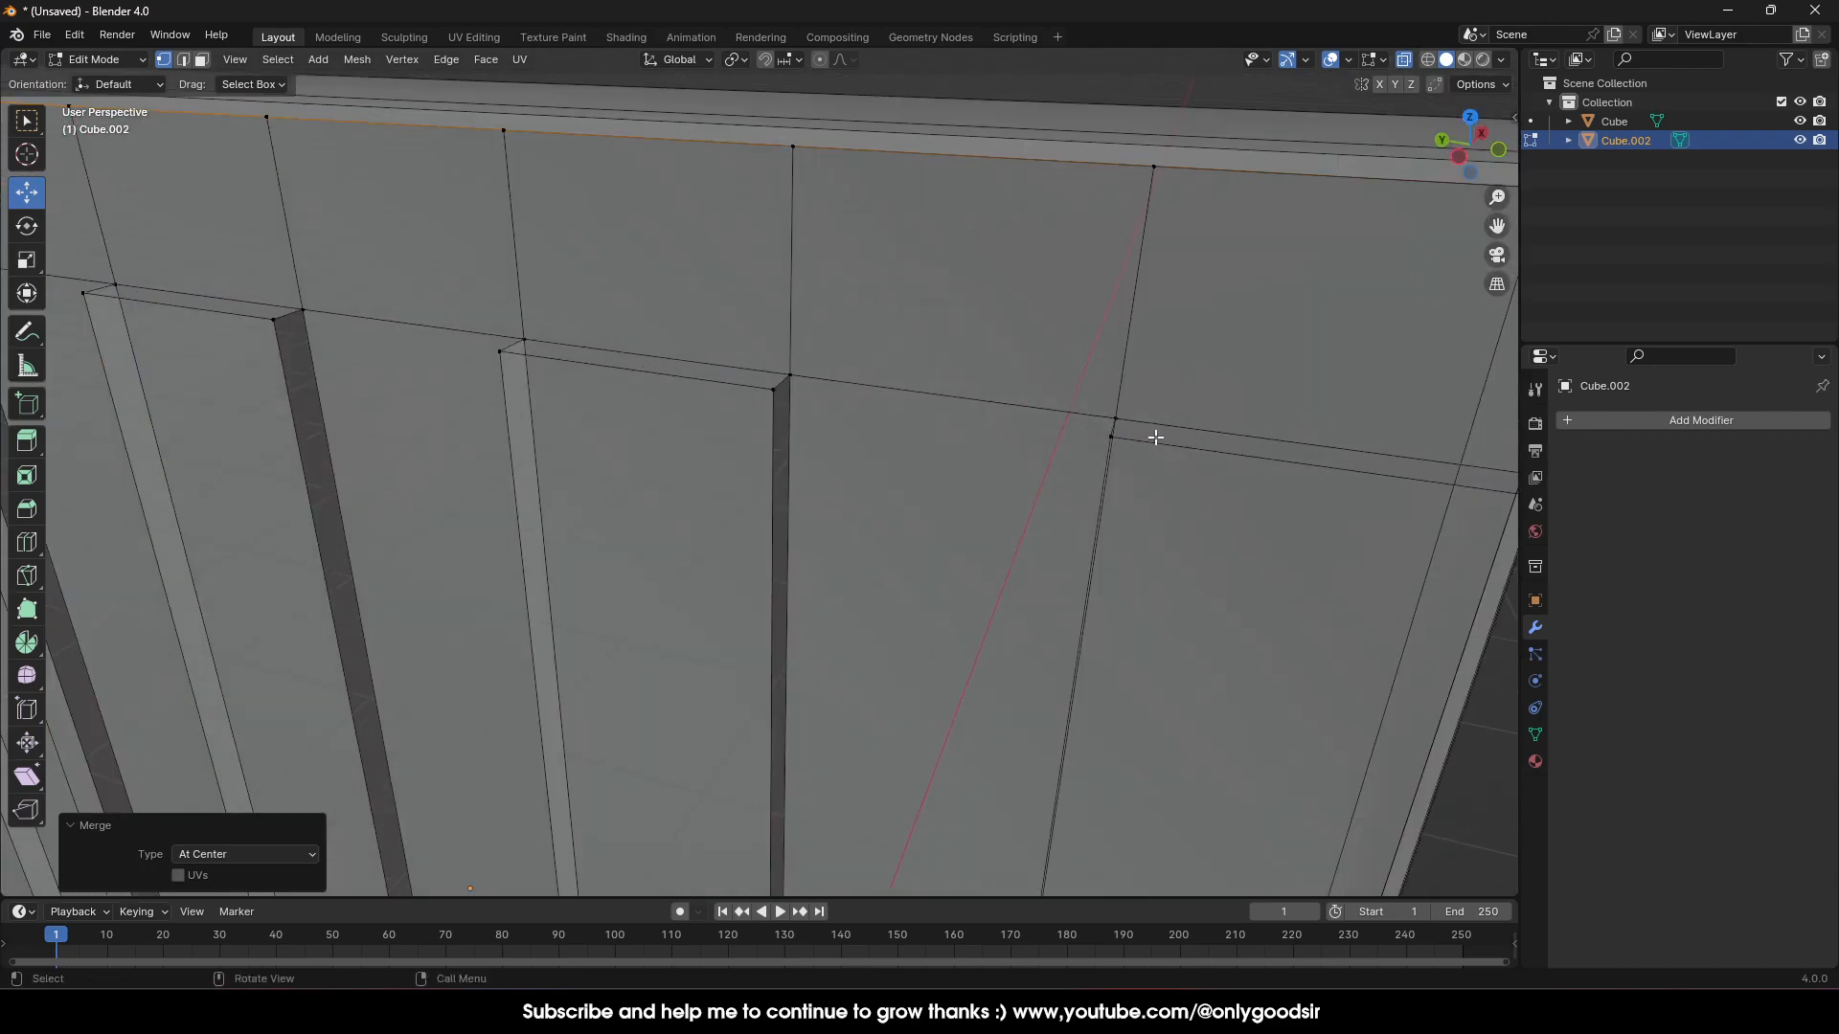
pyautogui.keyDown('shift'); pyautogui.moveTo(1284, 407); pyautogui.dragTo(1088, 448, button='middle'); pyautogui.keyUp('shift')
pyautogui.keyDown('shift'); pyautogui.click(1111, 307); pyautogui.keyUp('shift')
pyautogui.hotkey('ctrl', 'v')
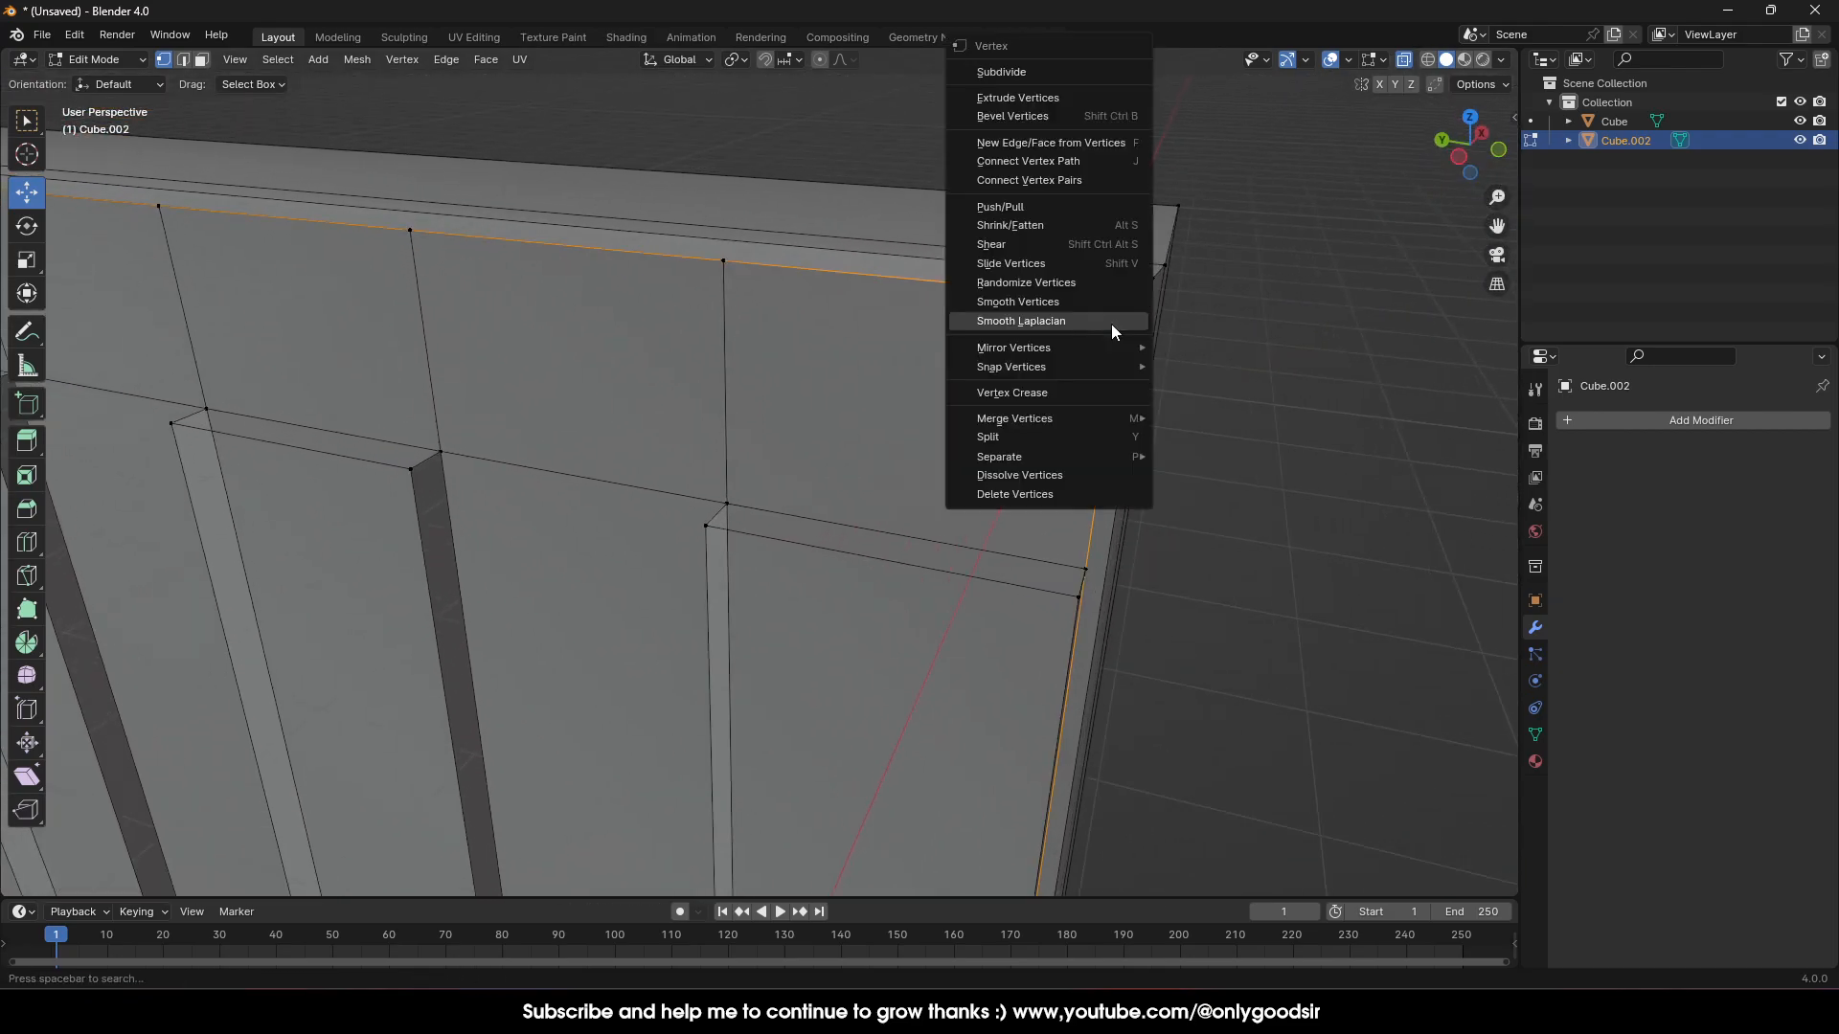
pyautogui.moveTo(1031, 418)
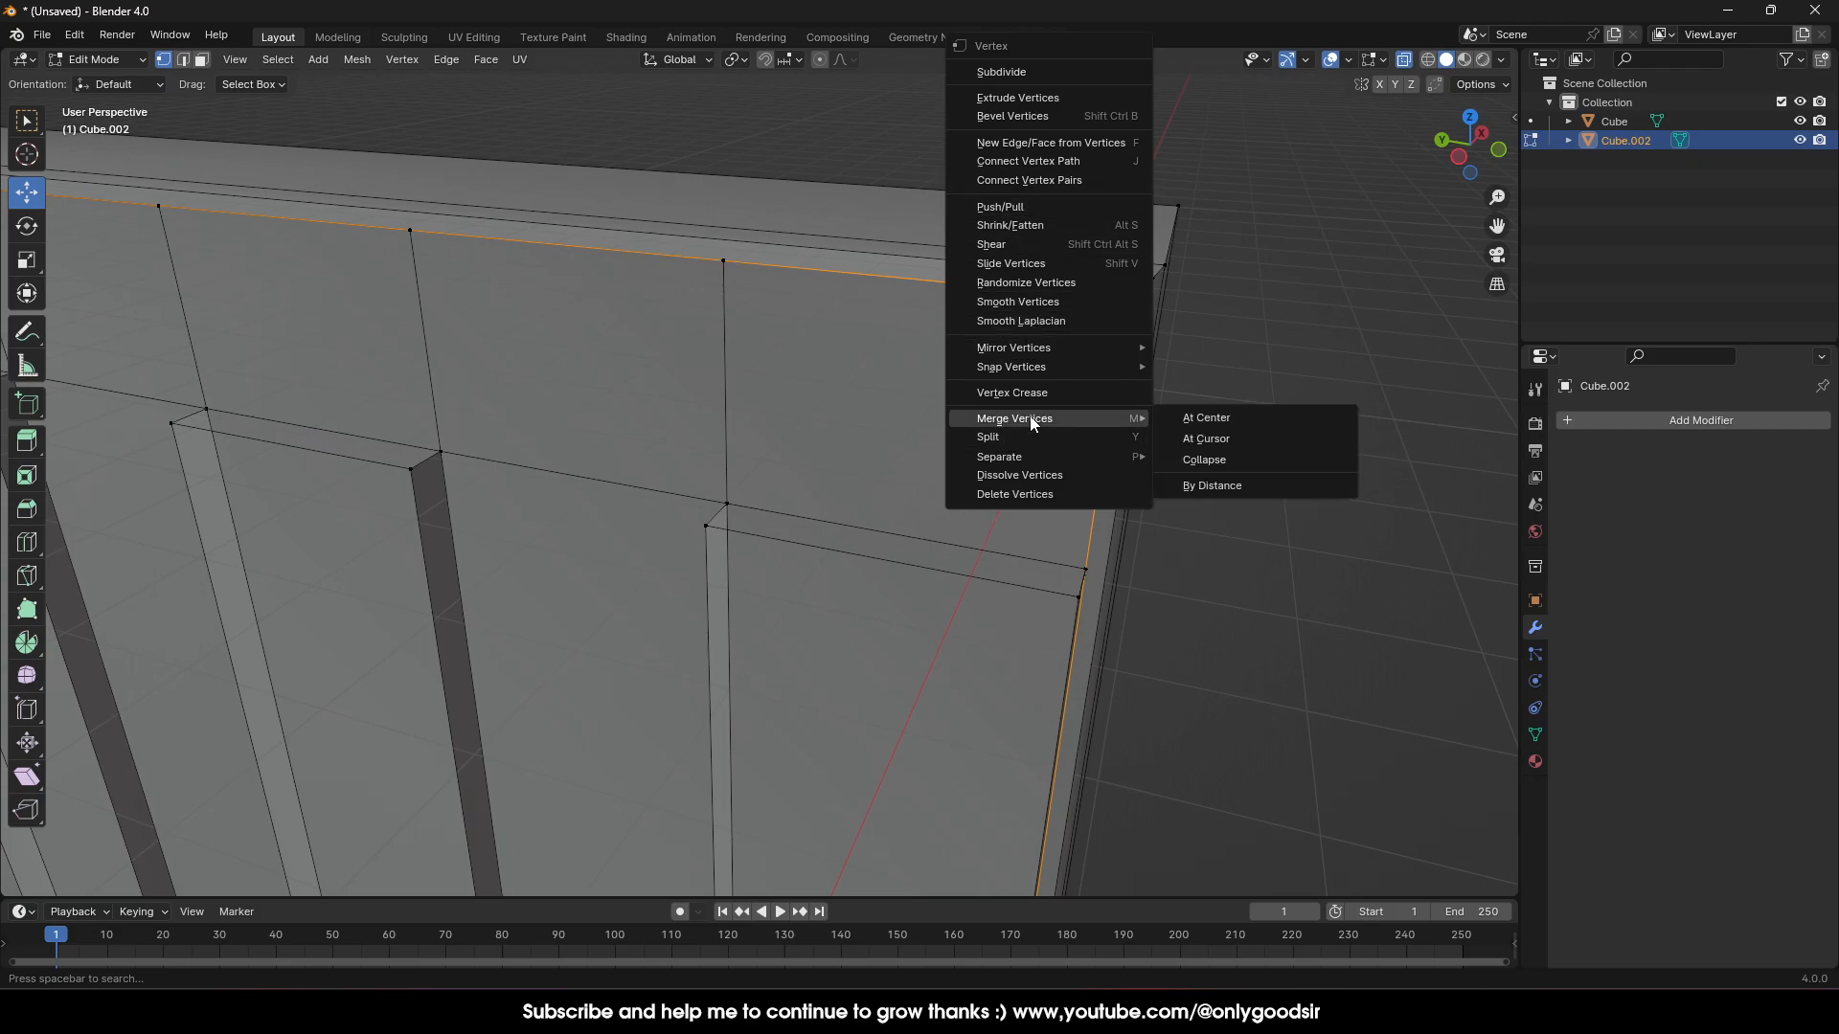
pyautogui.click(1190, 423)
# Merge the overlapping vertices at the lower front corner beneath the outermost raised strip at their center
pyautogui.moveTo(1031, 523); pyautogui.dragTo(1079, 513, button='middle')
pyautogui.scroll(-3, 1077, 528)
pyautogui.scroll(-3, 1075, 547)
pyautogui.scroll(2, 905, 579)
pyautogui.keyDown('shift'); pyautogui.moveTo(939, 665); pyautogui.dragTo(882, 595, button='middle'); pyautogui.keyUp('shift')
pyautogui.scroll(2, 885, 595)
pyautogui.press('b')
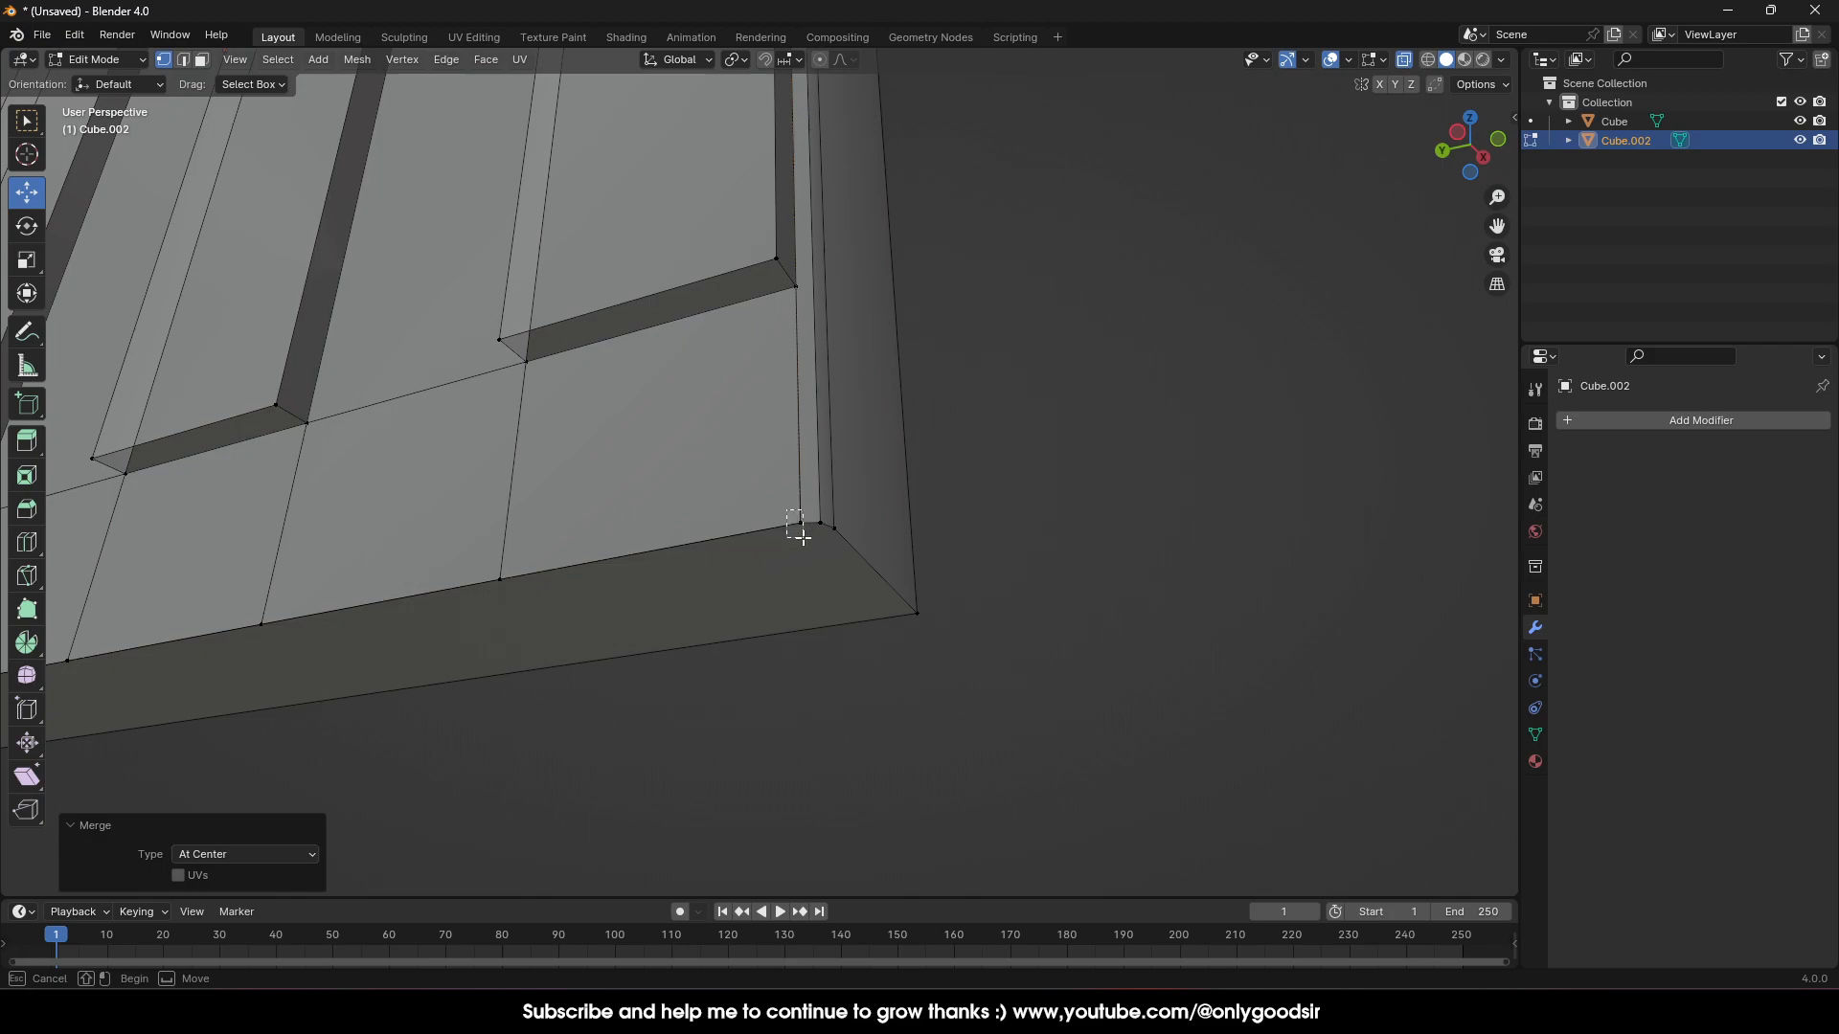
pyautogui.moveTo(803, 539); pyautogui.dragTo(808, 541)
pyautogui.rightClick(794, 530)
pyautogui.moveTo(726, 526)
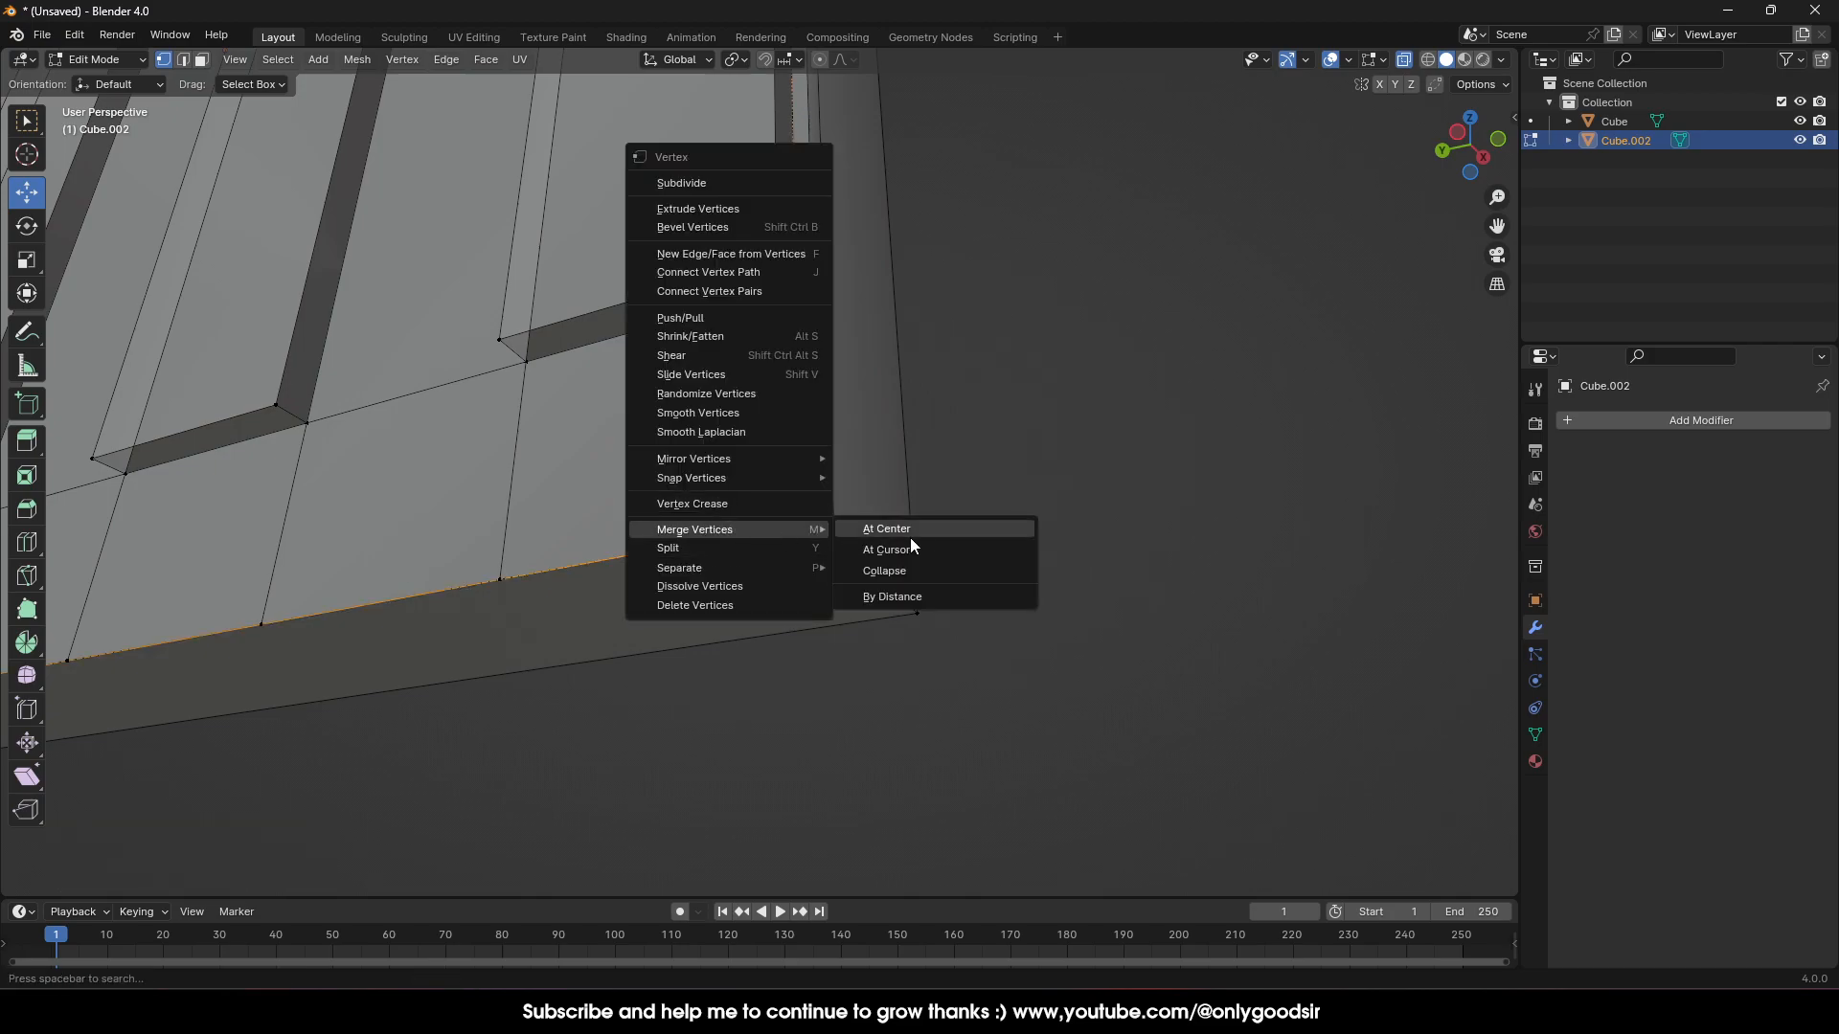
pyautogui.click(882, 535)
# Merge the overlapping vertices at the remaining lower front corner at their center and return to Object Mode
pyautogui.keyDown('shift'); pyautogui.moveTo(598, 558); pyautogui.dragTo(932, 555, button='middle'); pyautogui.keyUp('shift')
pyautogui.moveTo(584, 668); pyautogui.dragTo(764, 673, button='middle')
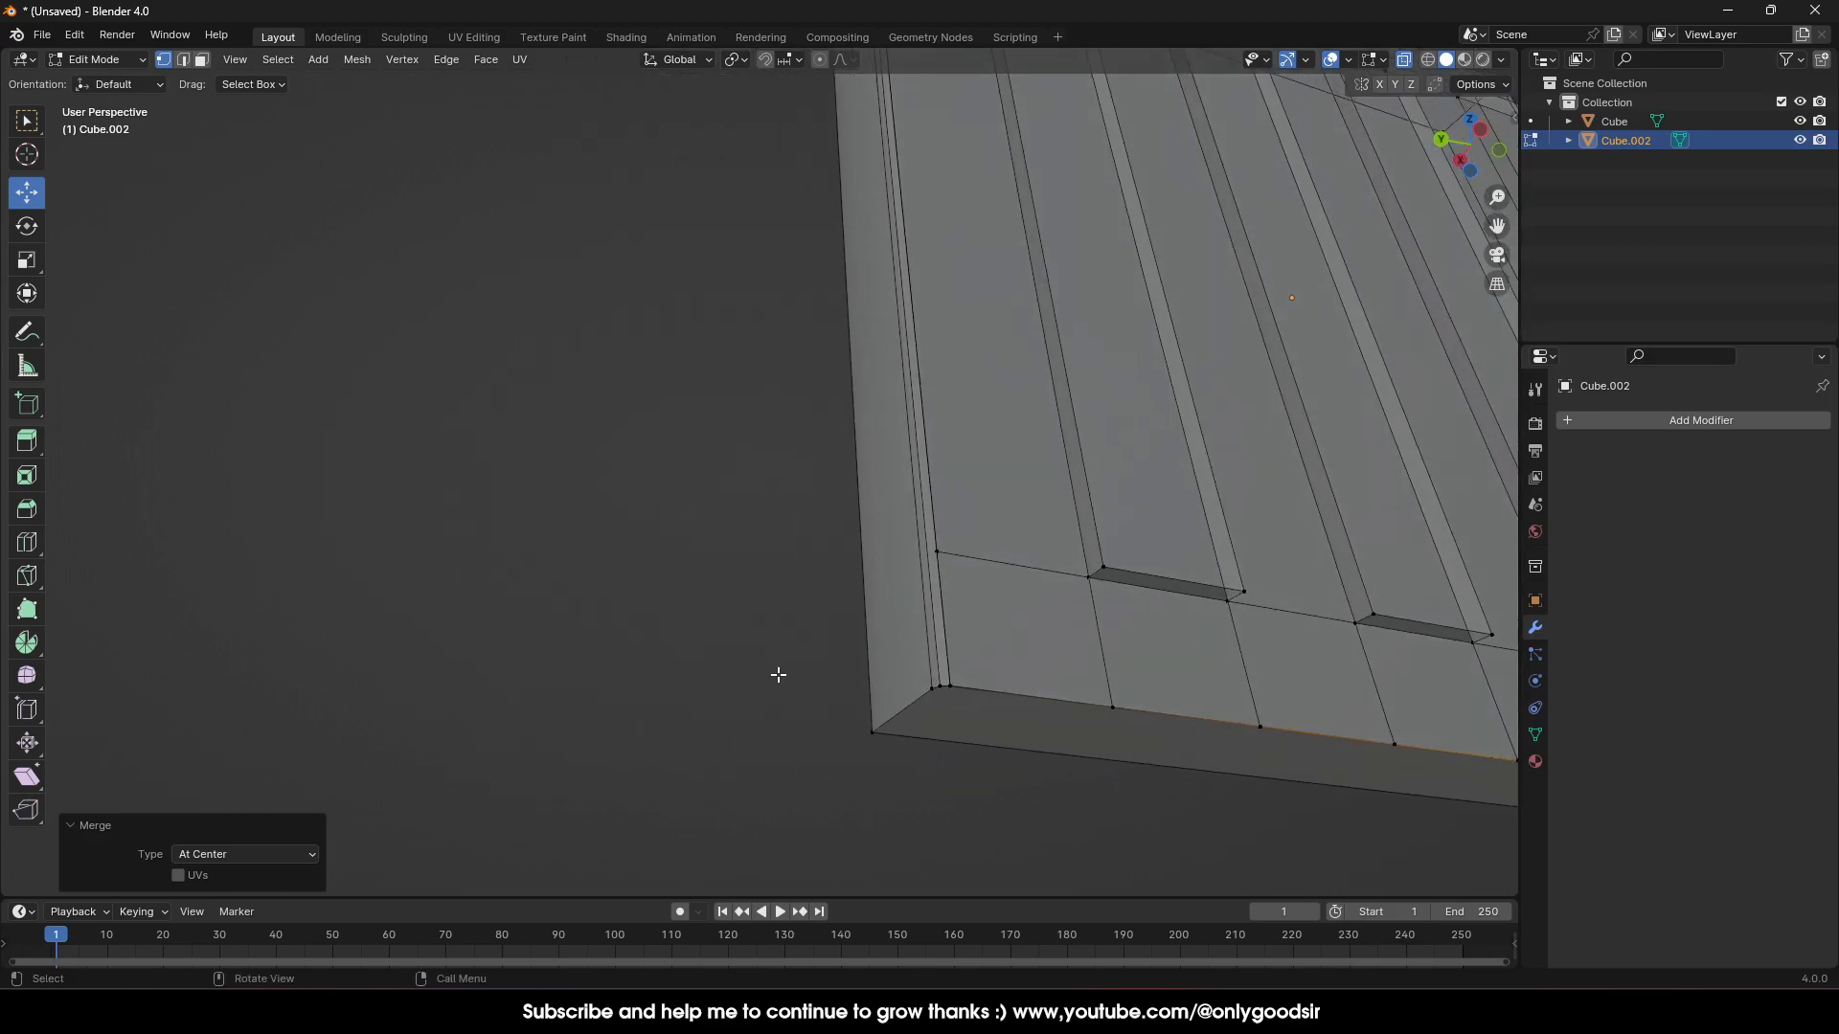
pyautogui.moveTo(943, 664); pyautogui.dragTo(945, 665)
pyautogui.hotkey('ctrl', 'v')
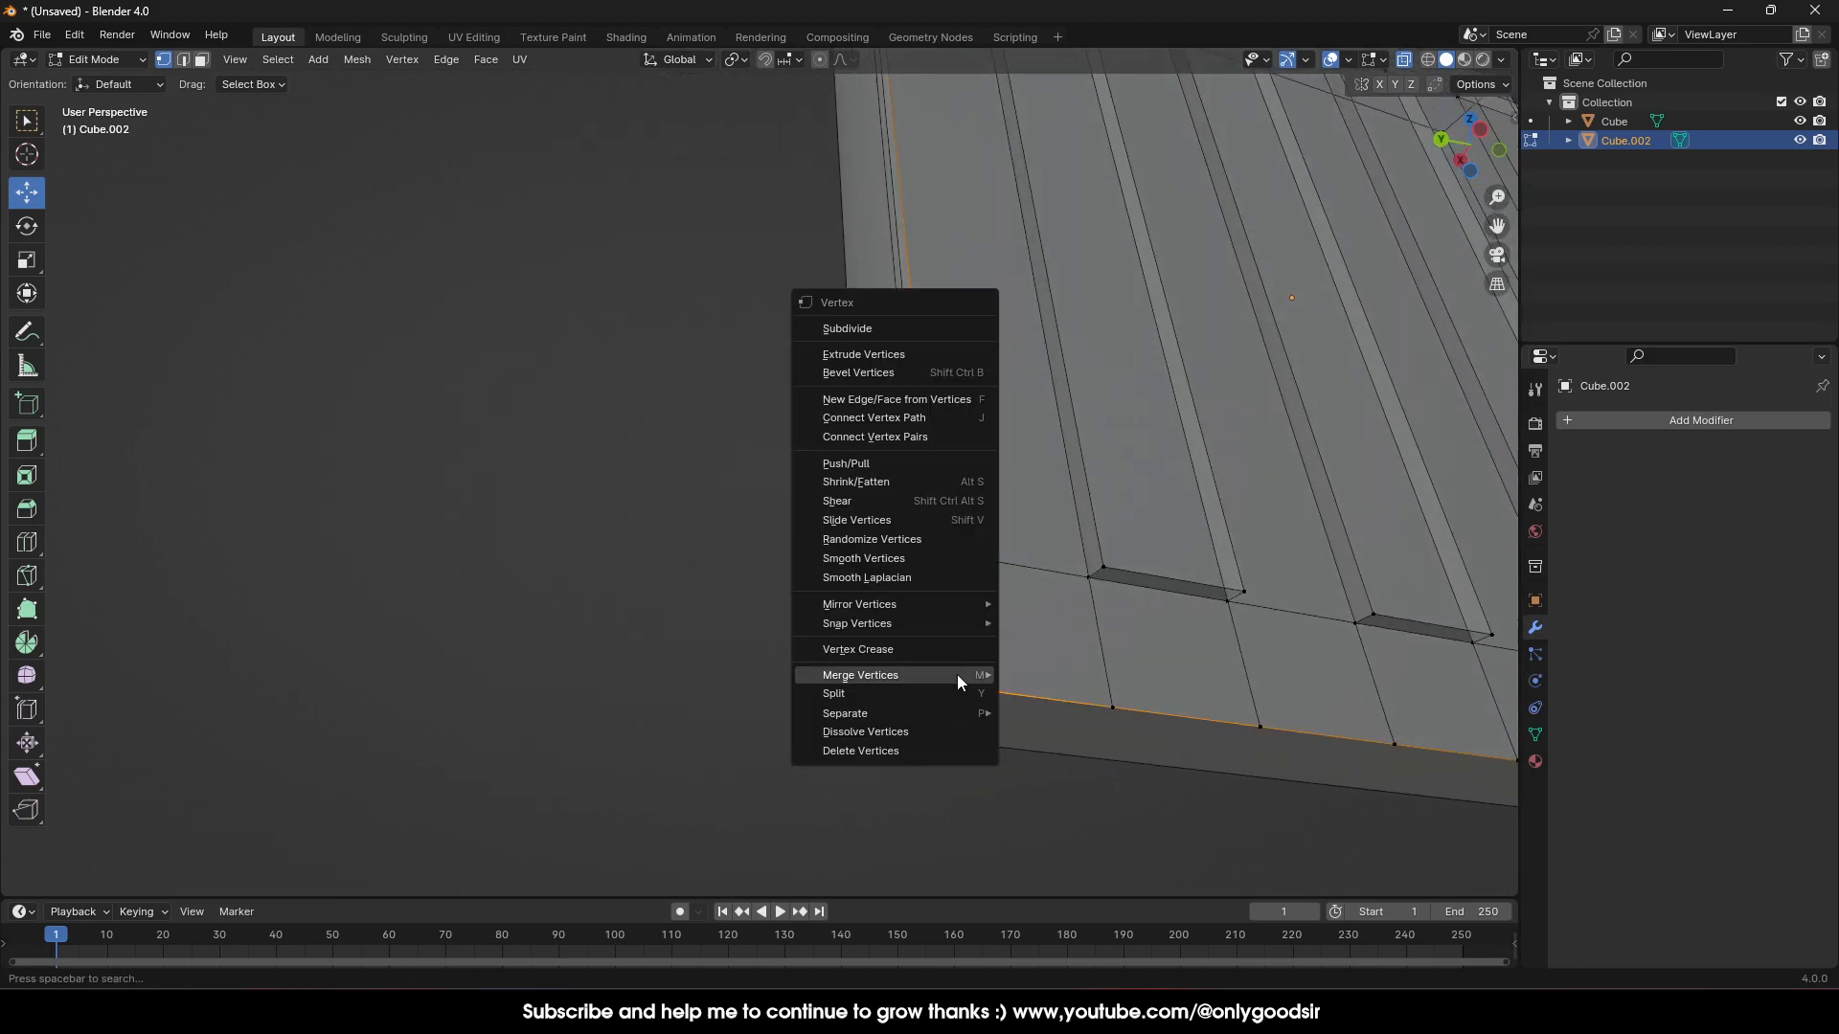
pyautogui.moveTo(875, 669)
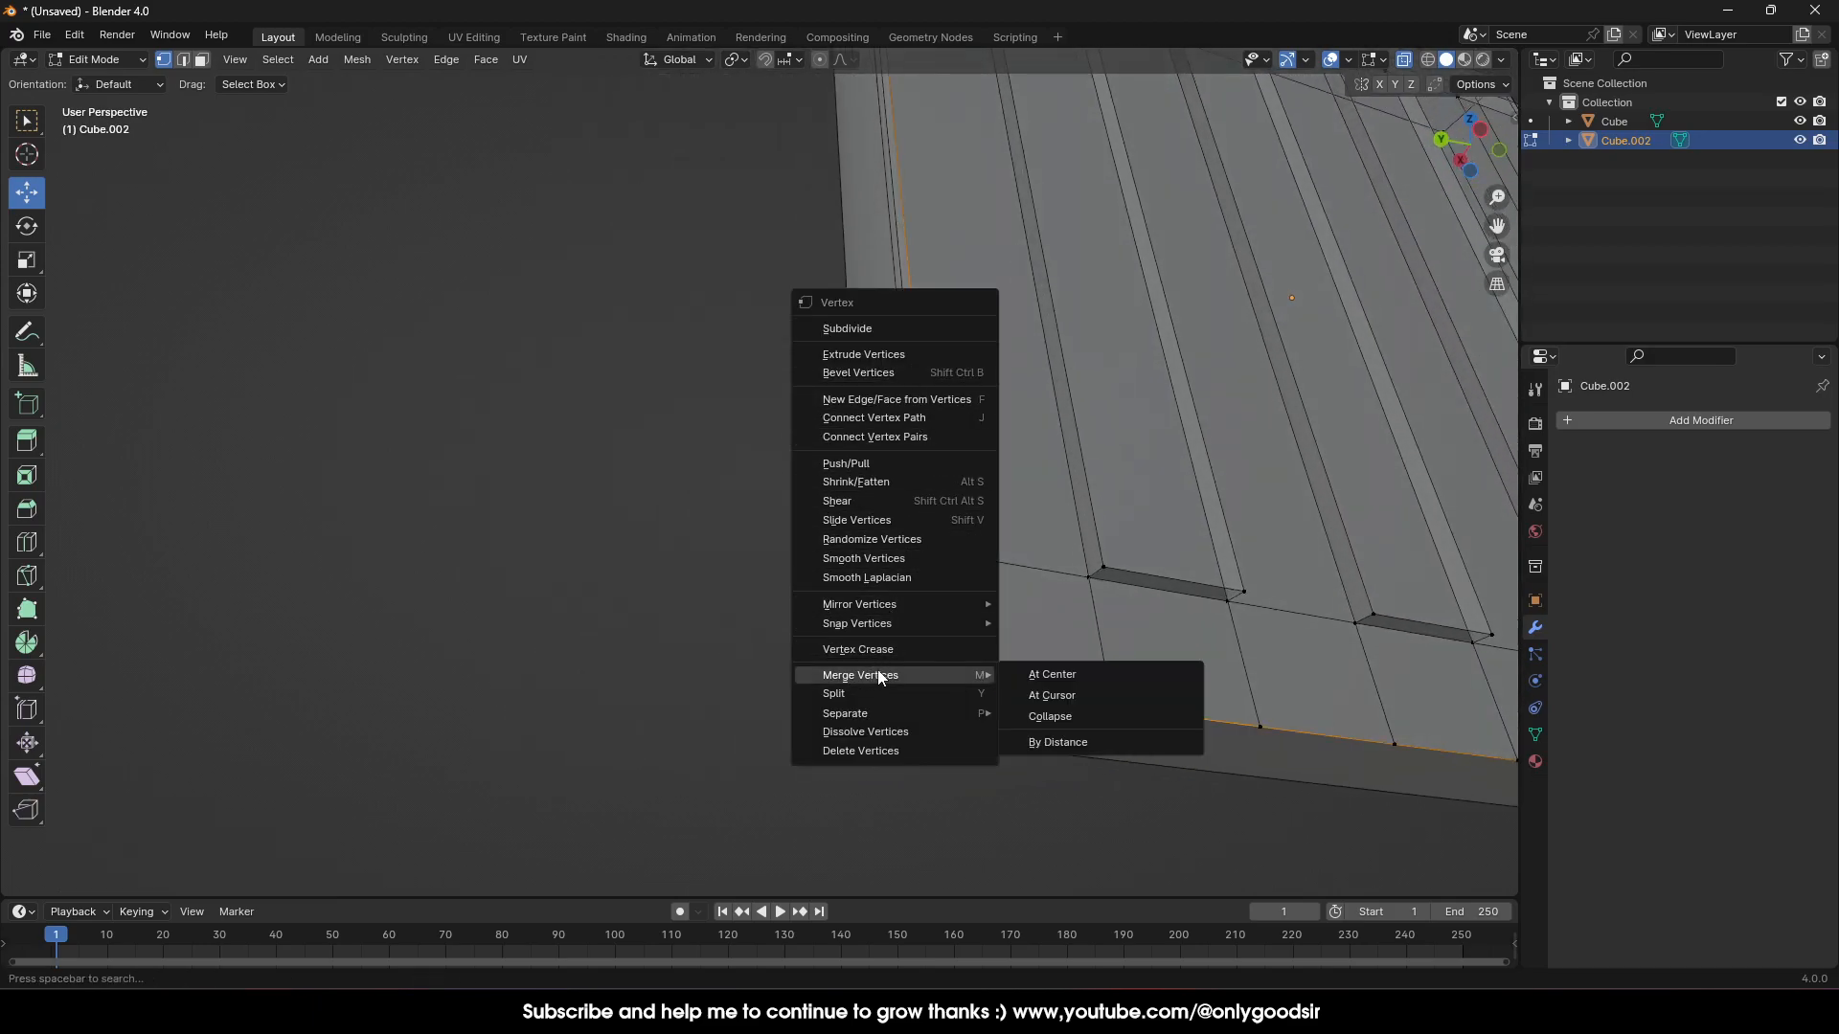
pyautogui.click(1101, 674)
pyautogui.press('Tab')
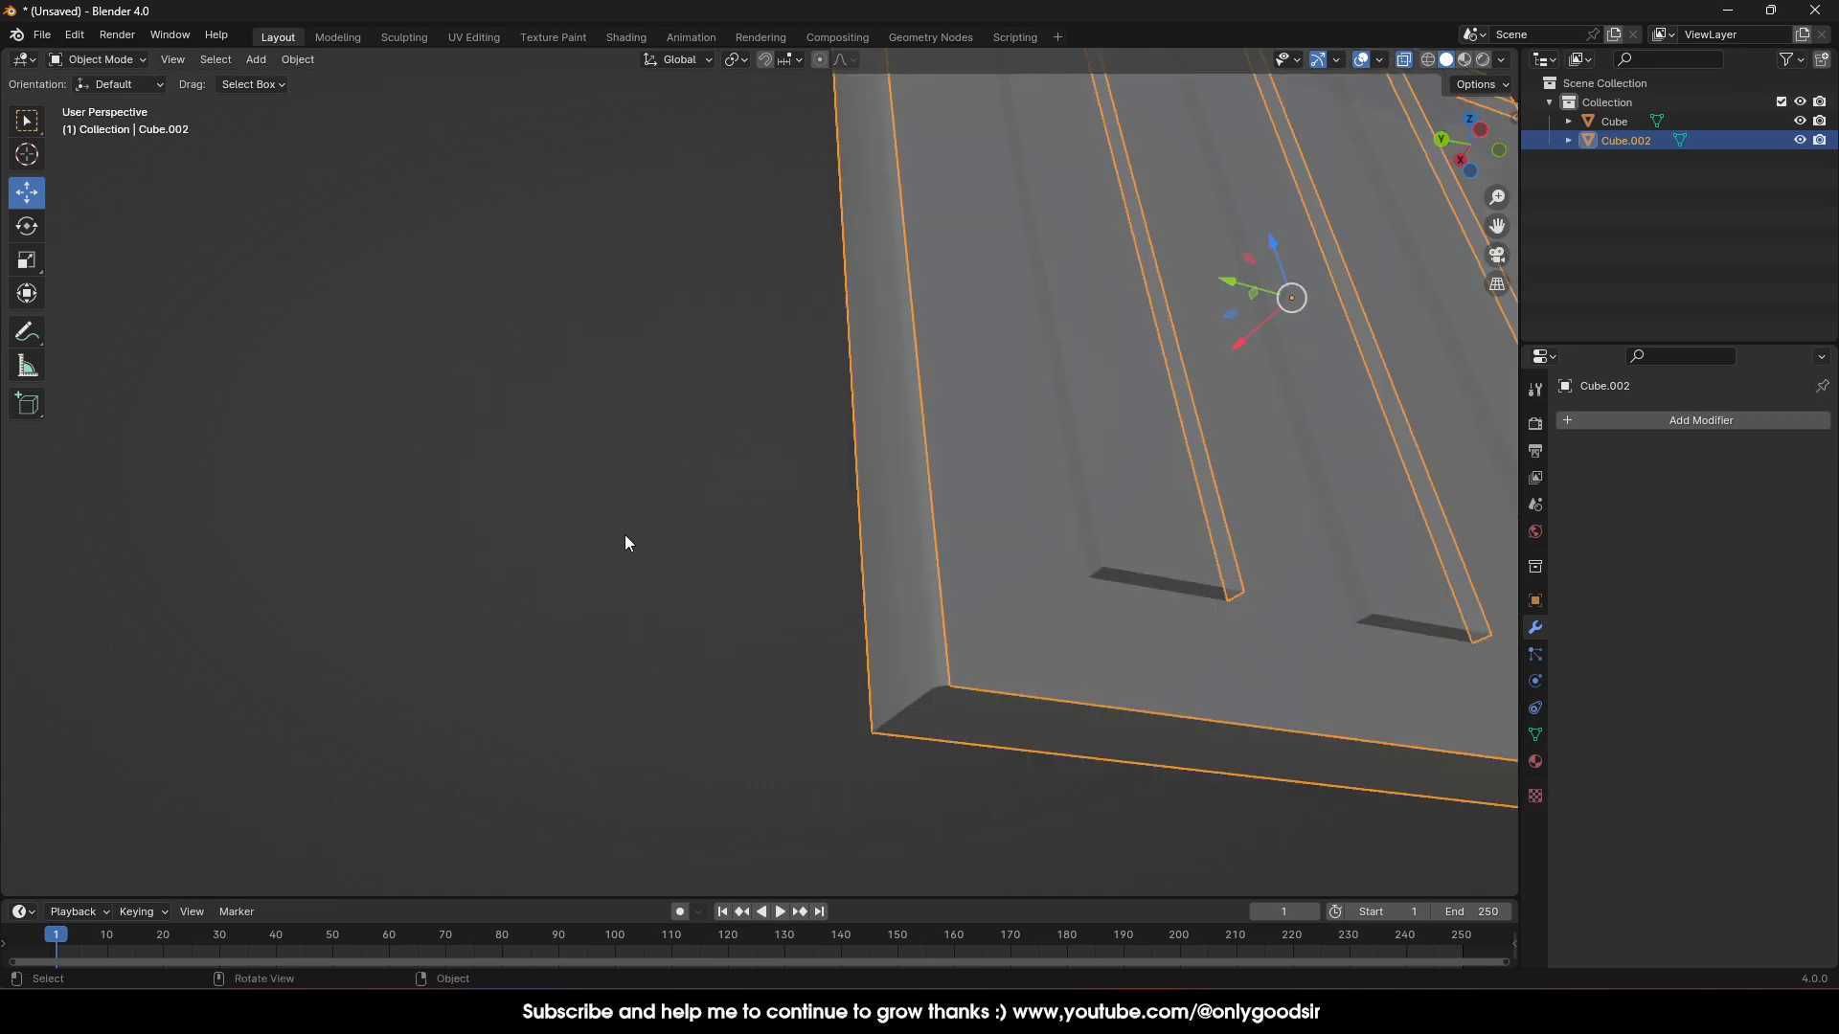
# Turn off X-ray display and select the joined plate
pyautogui.click(701, 569)
pyautogui.scroll(-5, 704, 569)
pyautogui.moveTo(705, 570); pyautogui.dragTo(1034, 570, button='middle')
pyautogui.click(1404, 59)
pyautogui.click(1155, 343)
pyautogui.moveTo(1155, 342); pyautogui.dragTo(1080, 387, button='middle')
pyautogui.scroll(-3, 910, 398)
pyautogui.moveTo(910, 398); pyautogui.dragTo(961, 433, button='middle')
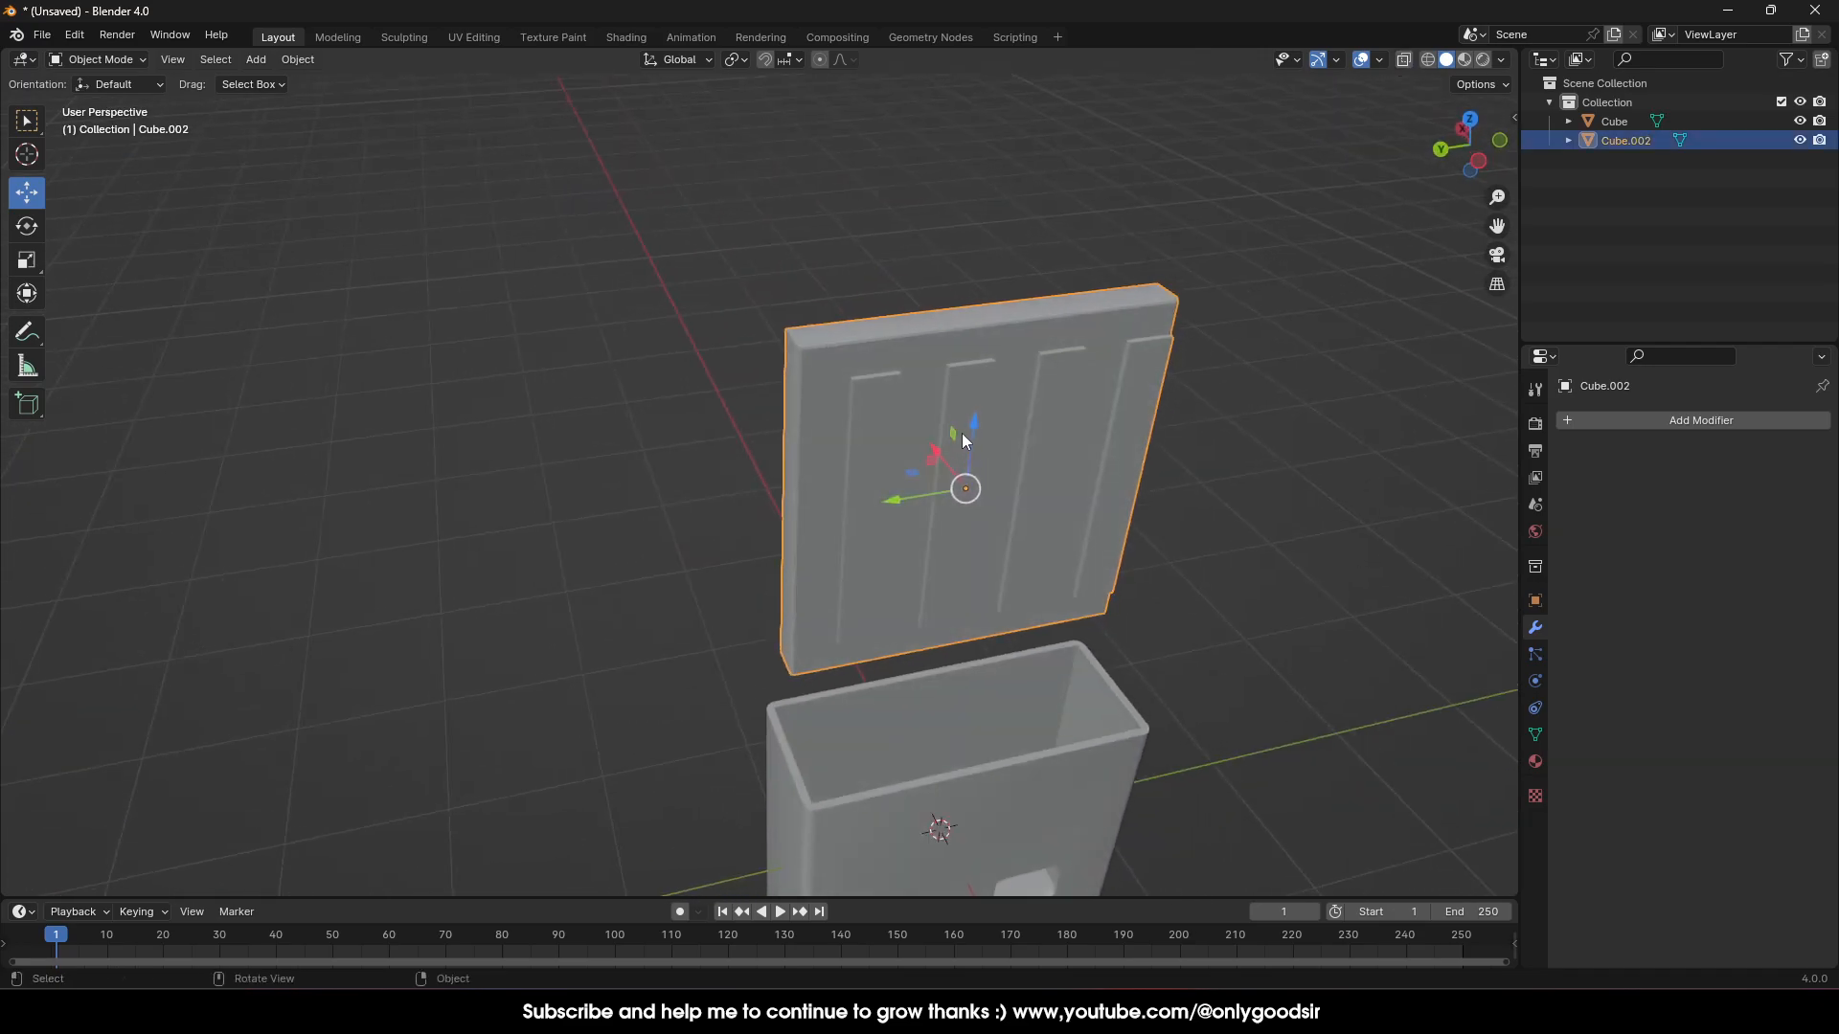
# Give the plate a new material with a blue base color (hue 0.610, saturation 0.974, value 0.800) and show it in Material Preview
pyautogui.click(1535, 762)
pyautogui.click(1667, 502)
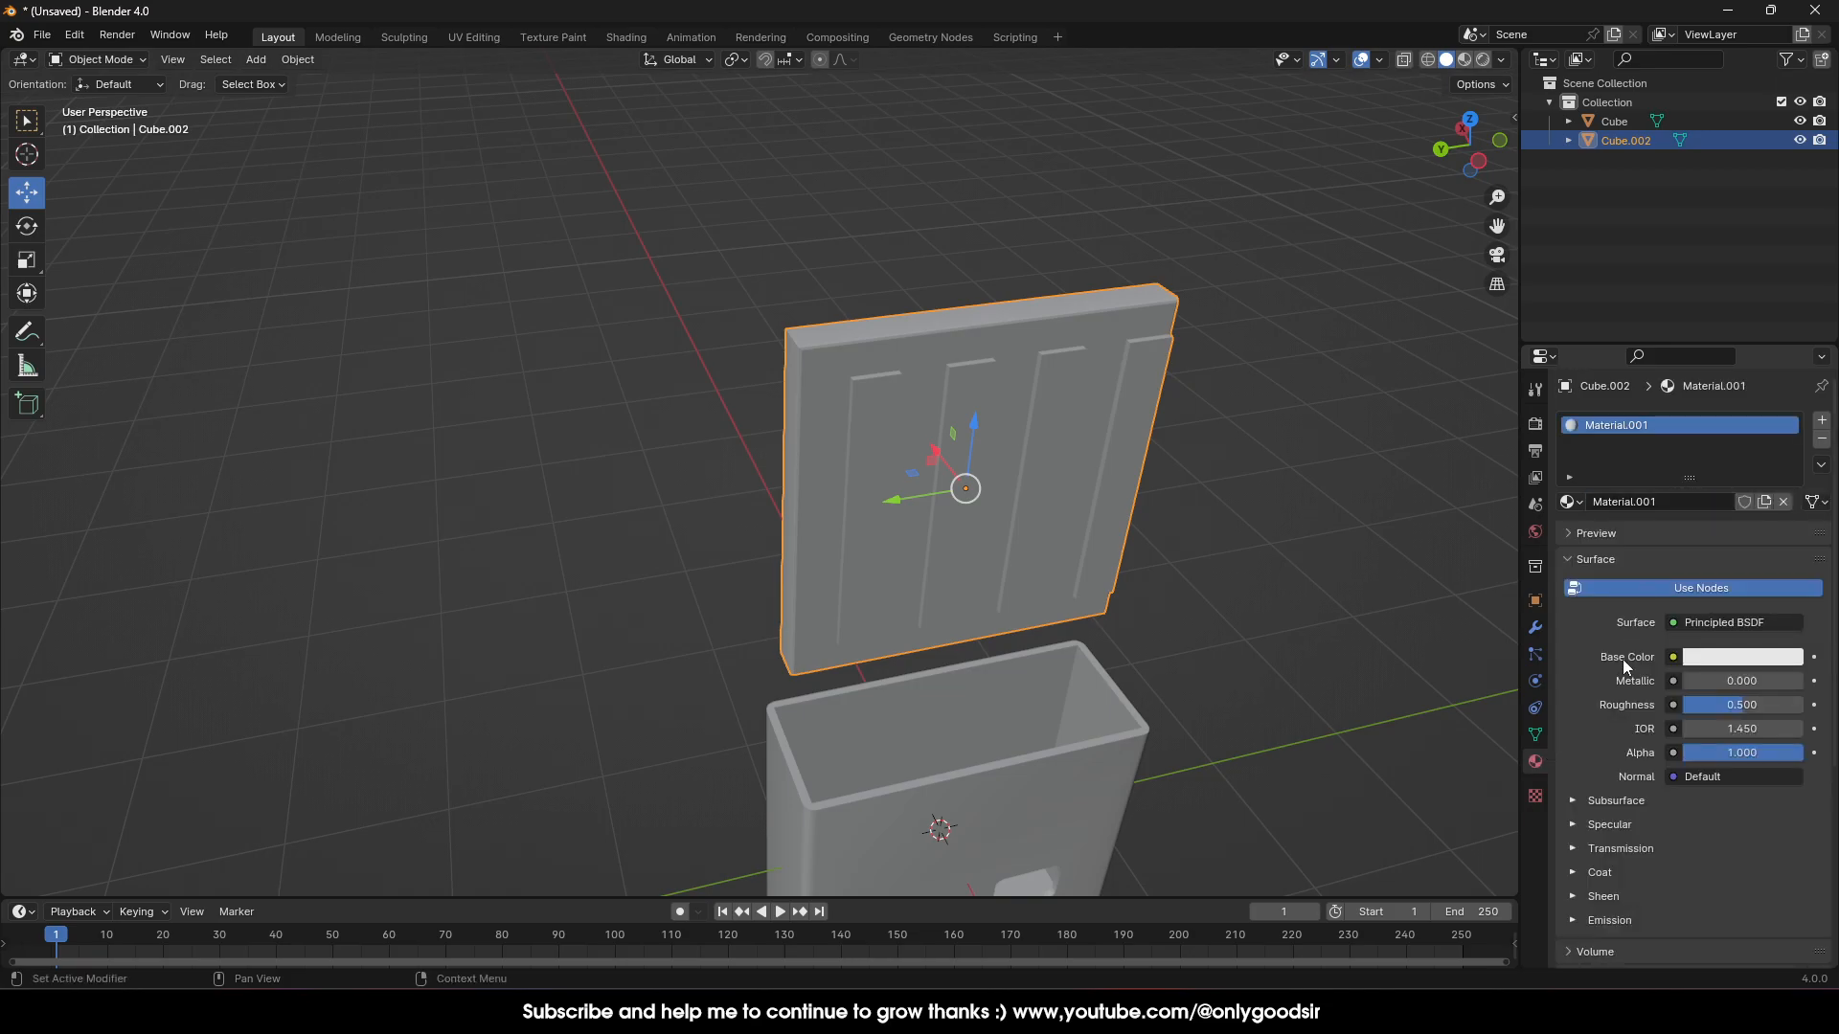
pyautogui.click(1733, 657)
pyautogui.moveTo(1693, 439); pyautogui.dragTo(1721, 383)
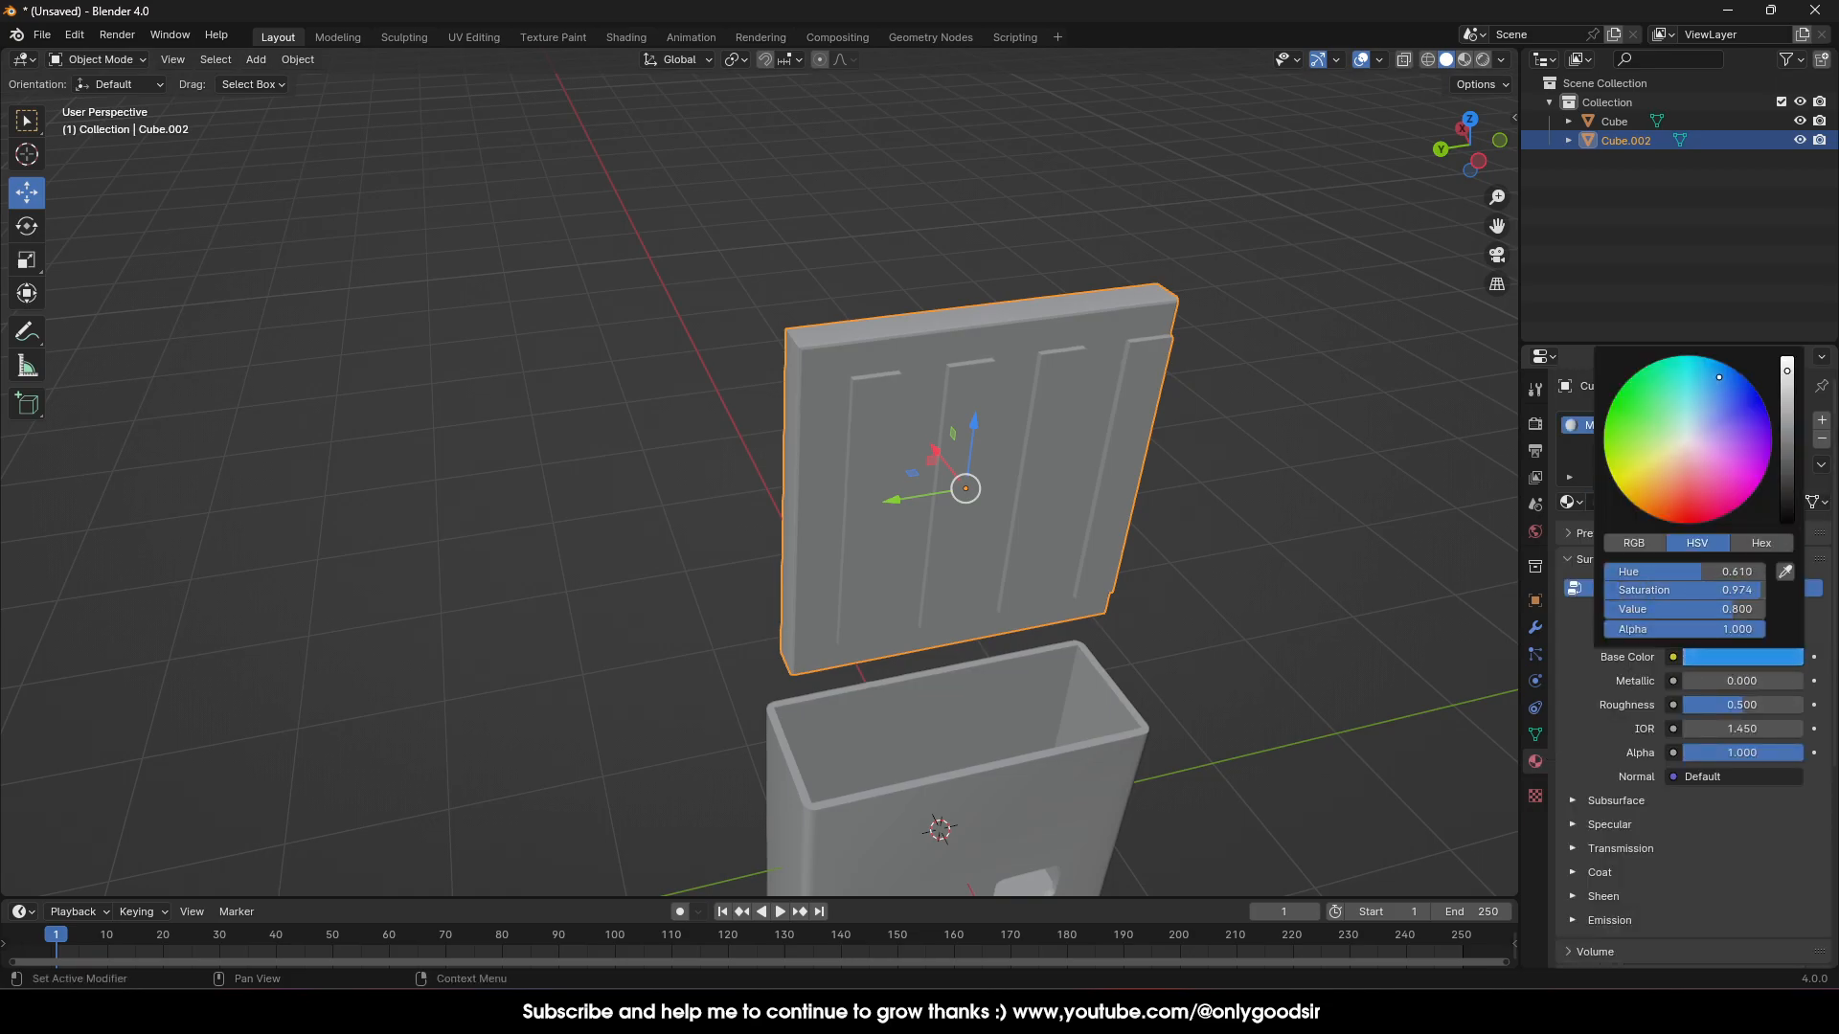
pyautogui.click(1463, 59)
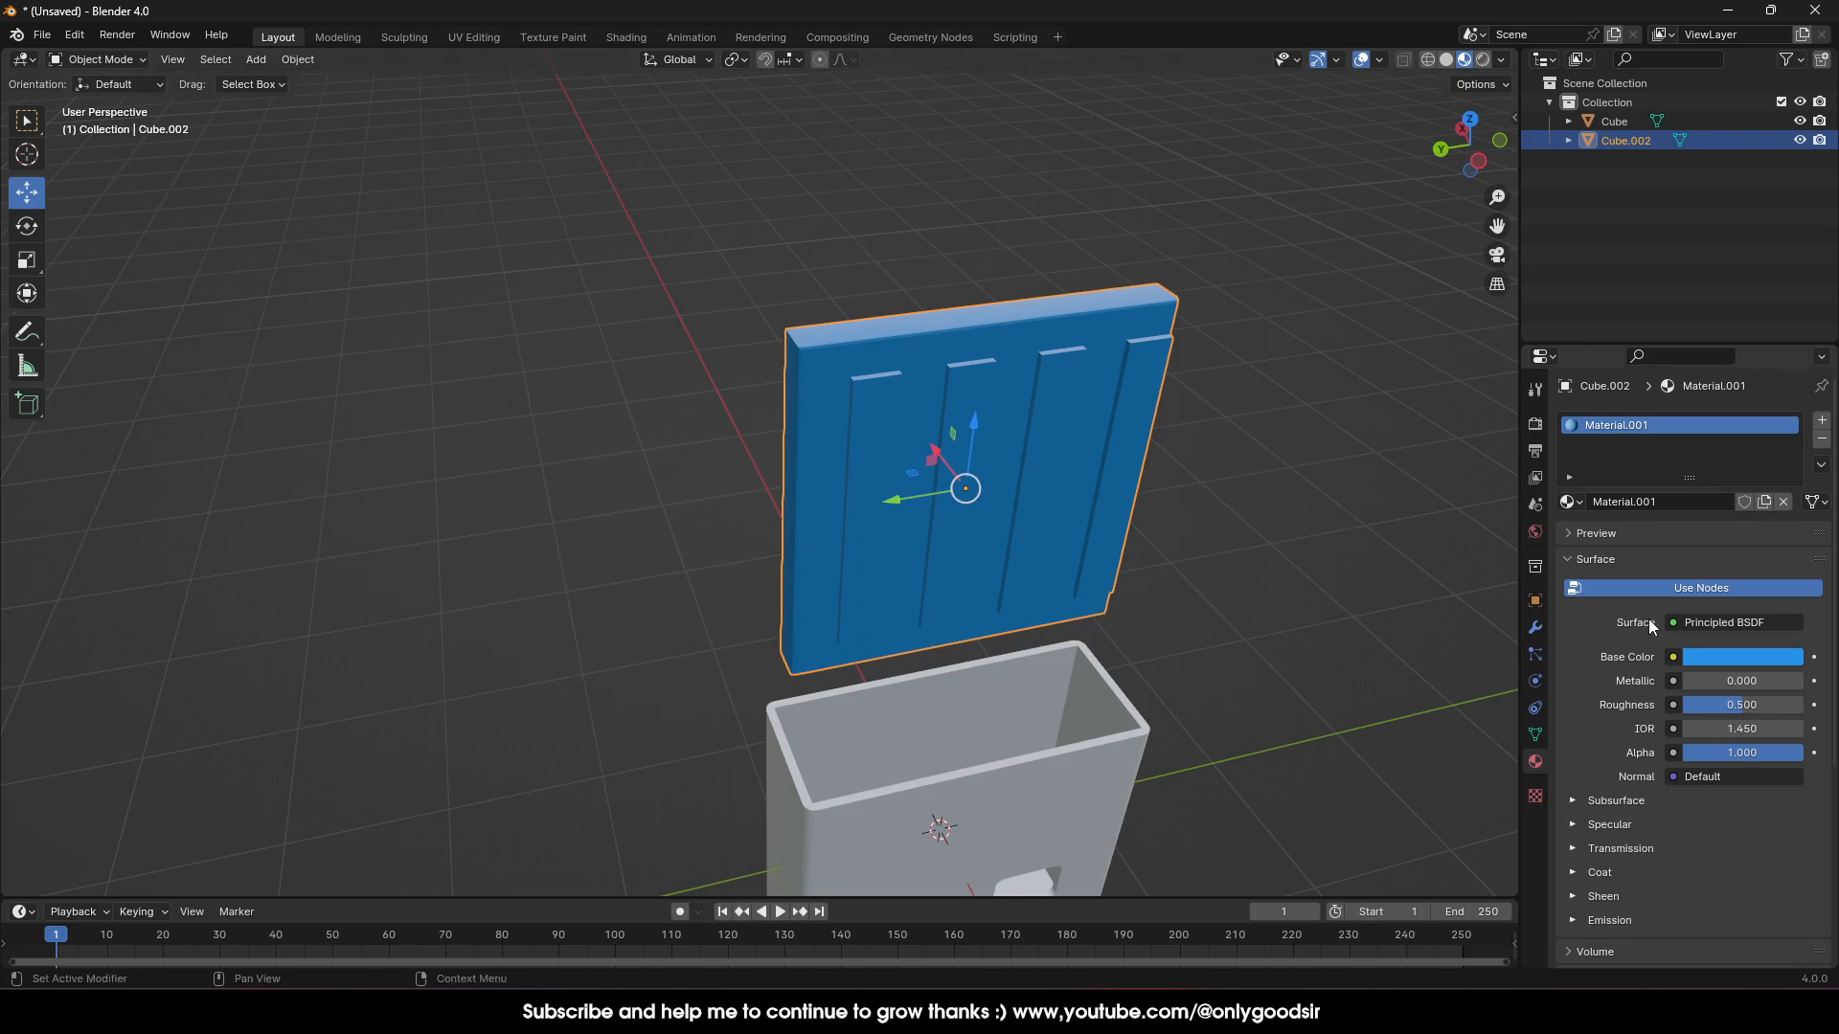
pyautogui.hotkey('alt', 'a')
pyautogui.moveTo(1101, 467); pyautogui.dragTo(1007, 491, button='middle')
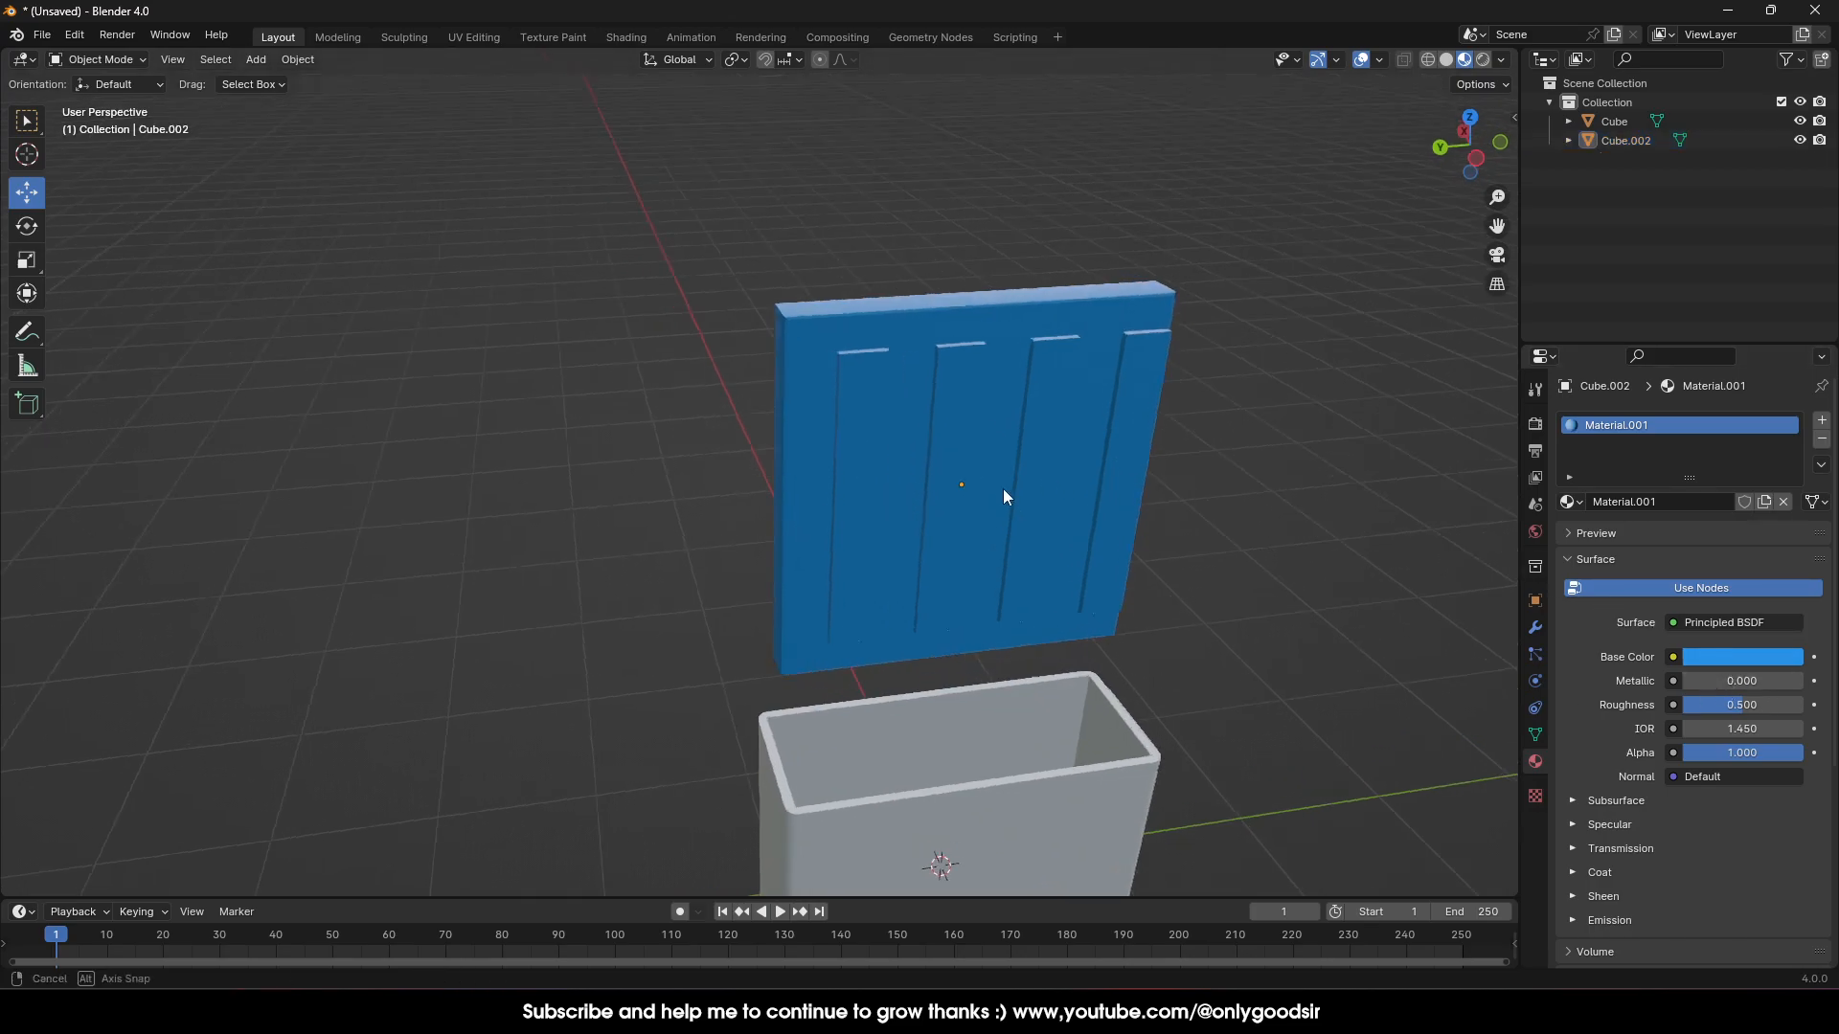
pyautogui.moveTo(888, 377); pyautogui.dragTo(887, 446, button='middle')
pyautogui.scroll(3, 950, 456)
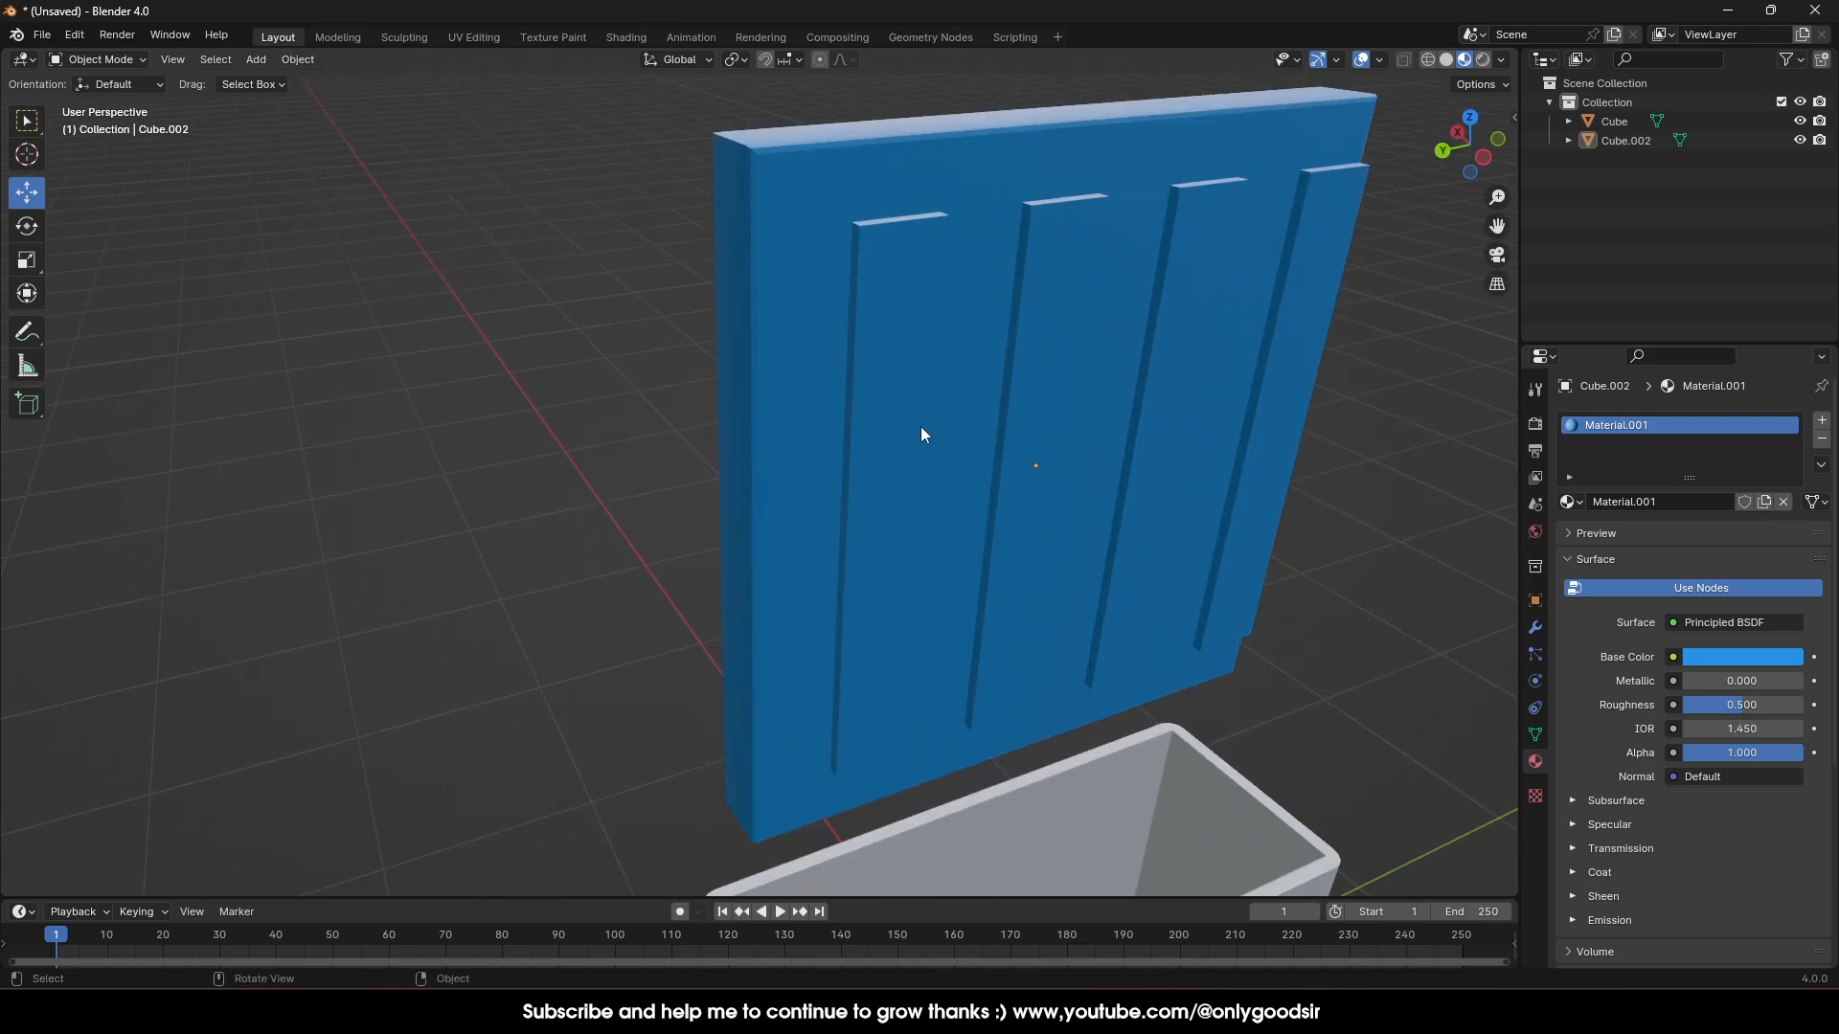
# Add a second material to the plate with an orange-gold base color, roughness 0.264 and metallic 0.732
pyautogui.click(1821, 420)
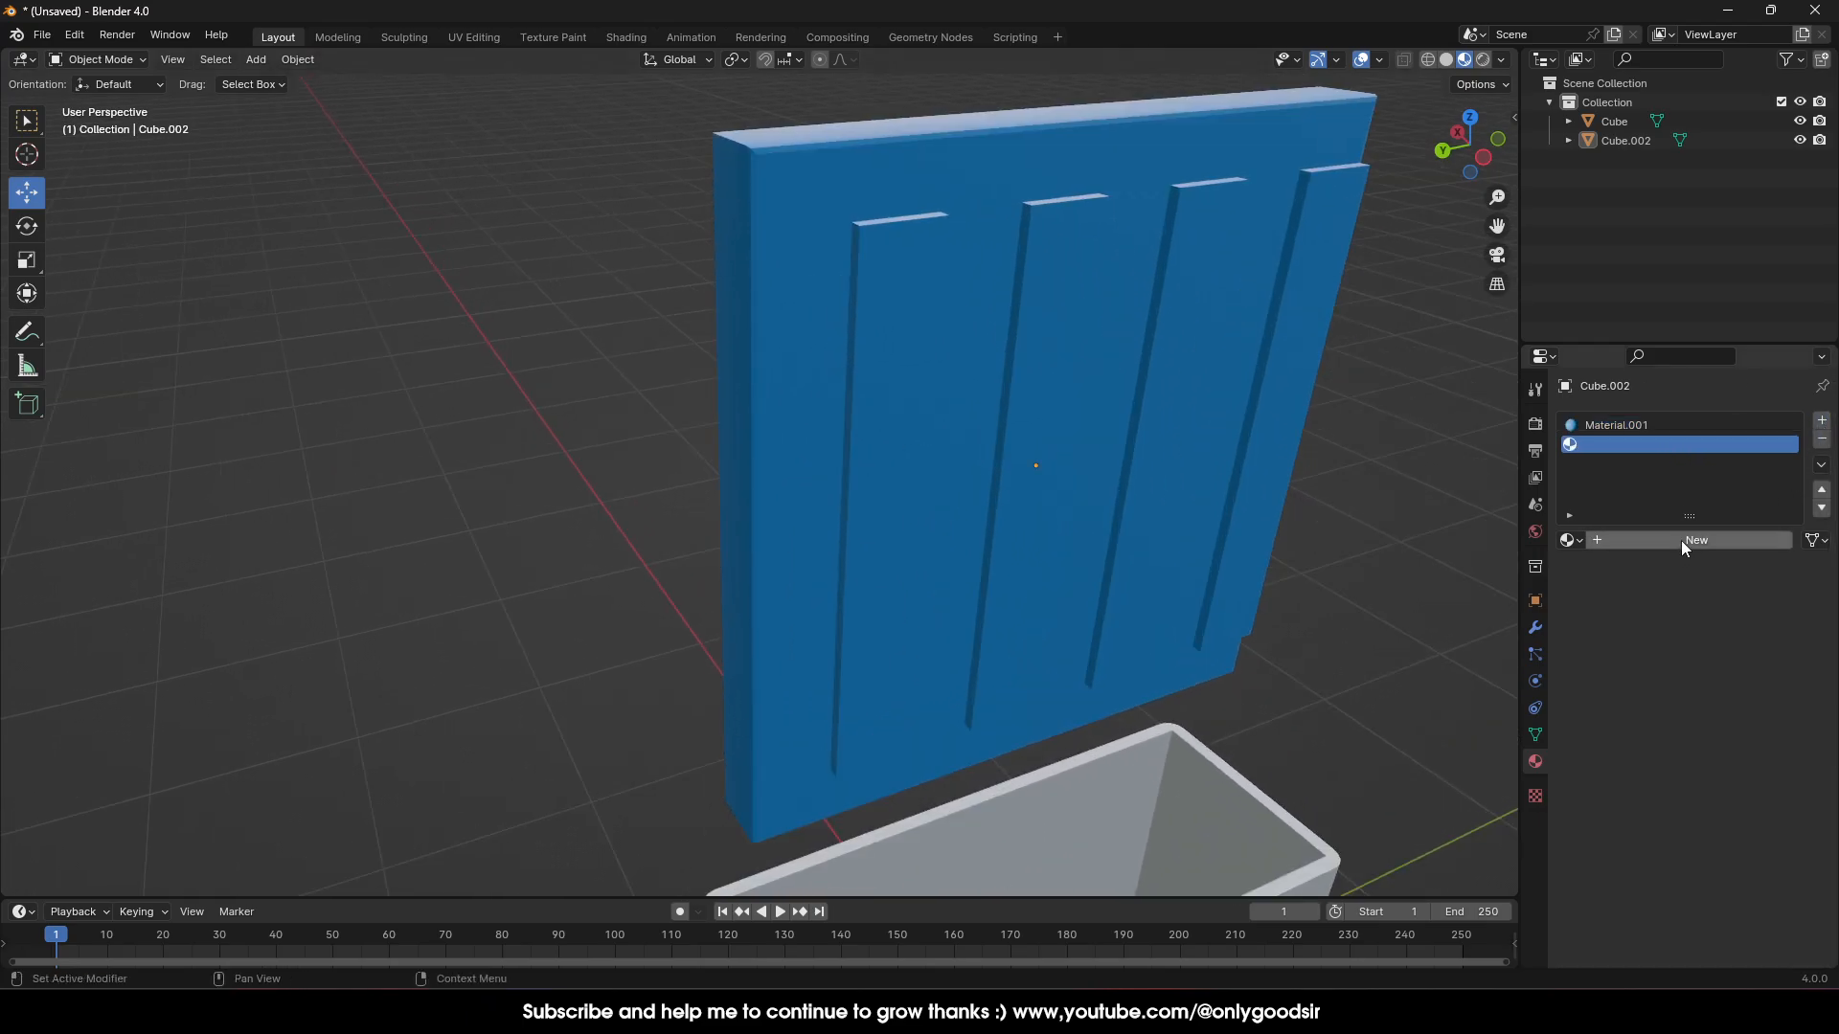
pyautogui.click(1680, 540)
pyautogui.click(1735, 704)
pyautogui.moveTo(1671, 502); pyautogui.dragTo(1649, 525)
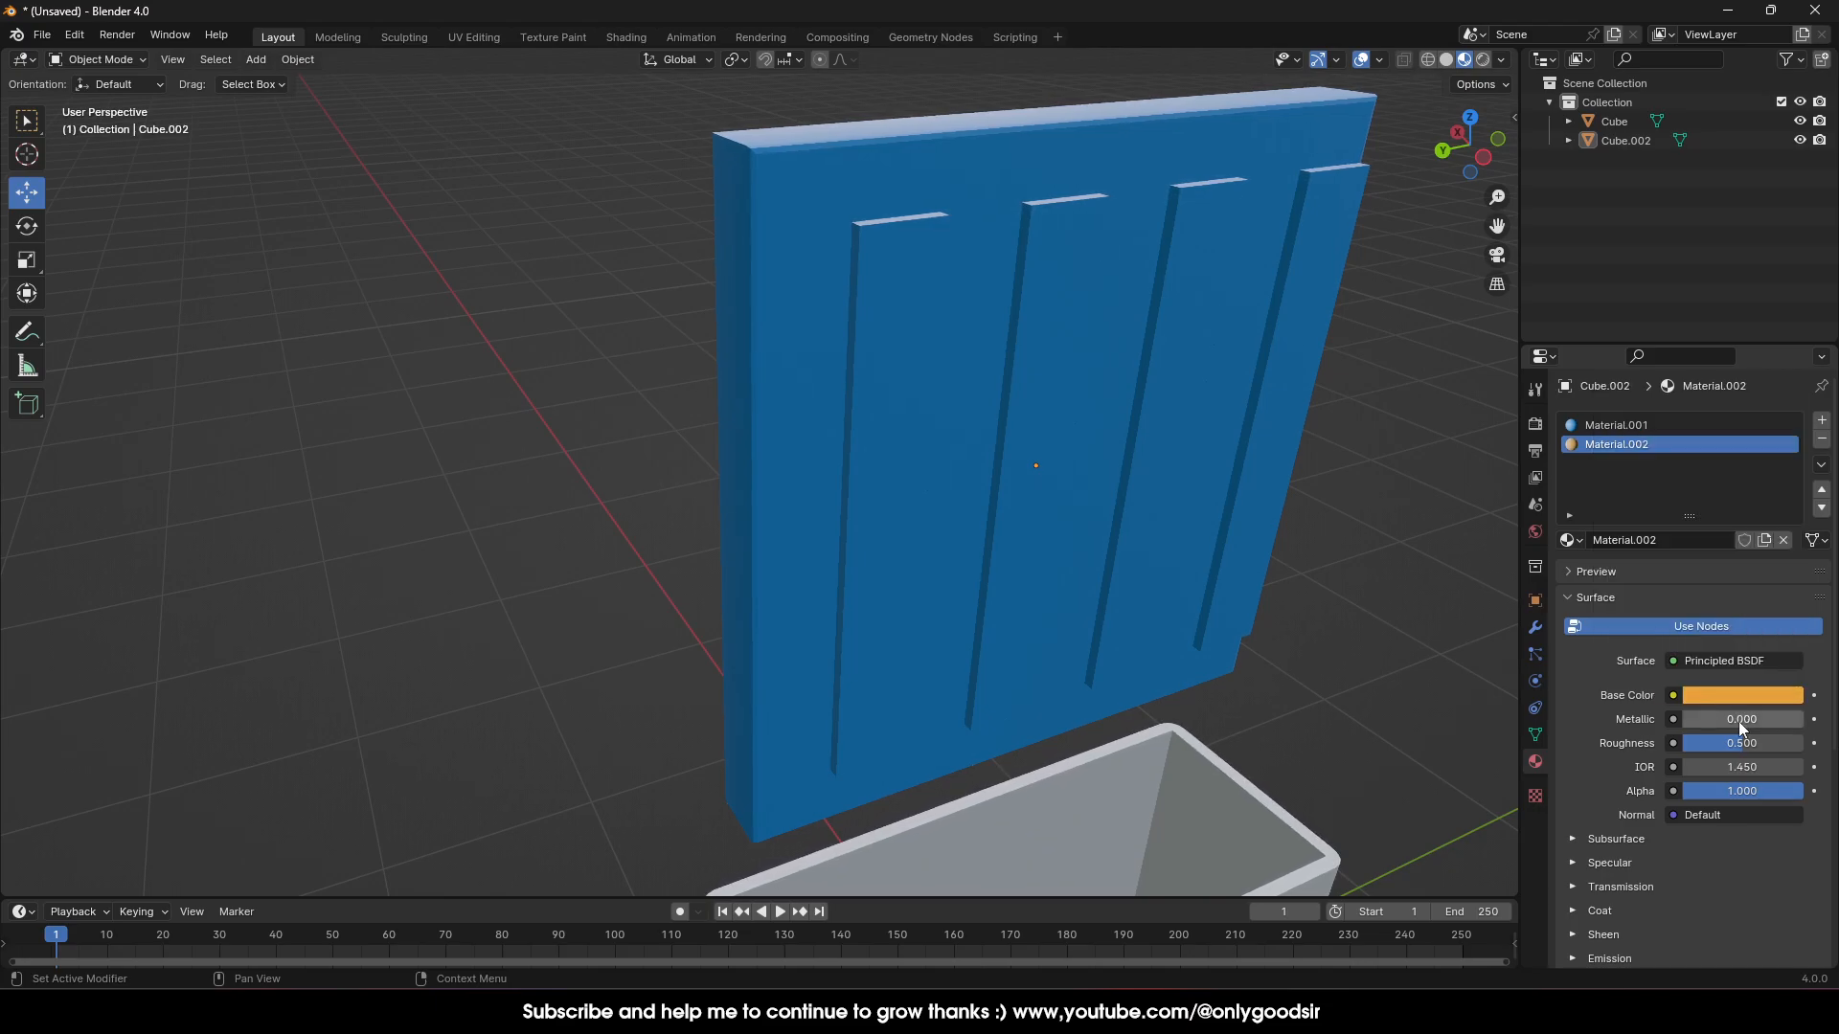
pyautogui.moveTo(1713, 744); pyautogui.dragTo(1714, 743)
pyautogui.moveTo(1715, 719); pyautogui.dragTo(1802, 719)
# Assign the orange-gold Material.002 to the front and side faces of the four raised contact strips
pyautogui.click(869, 405)
pyautogui.moveTo(869, 405); pyautogui.dragTo(938, 403, button='middle')
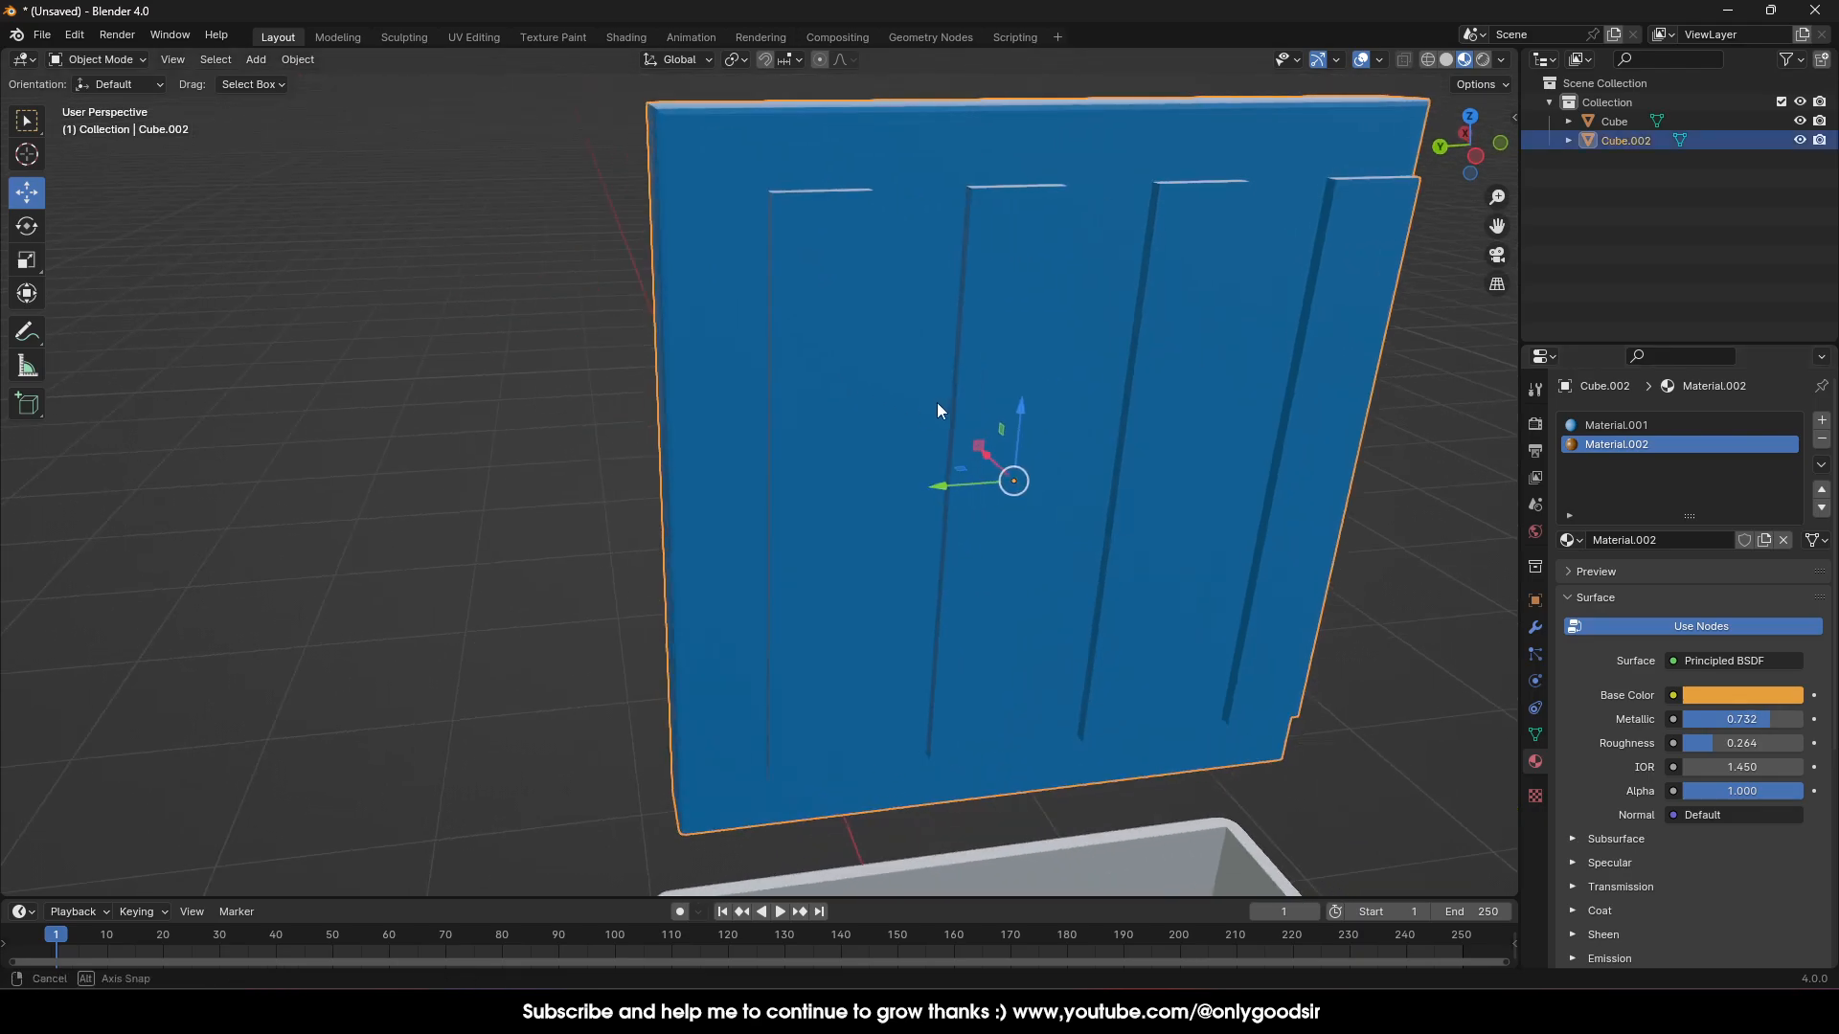
pyautogui.press('Tab')
pyautogui.click(201, 59)
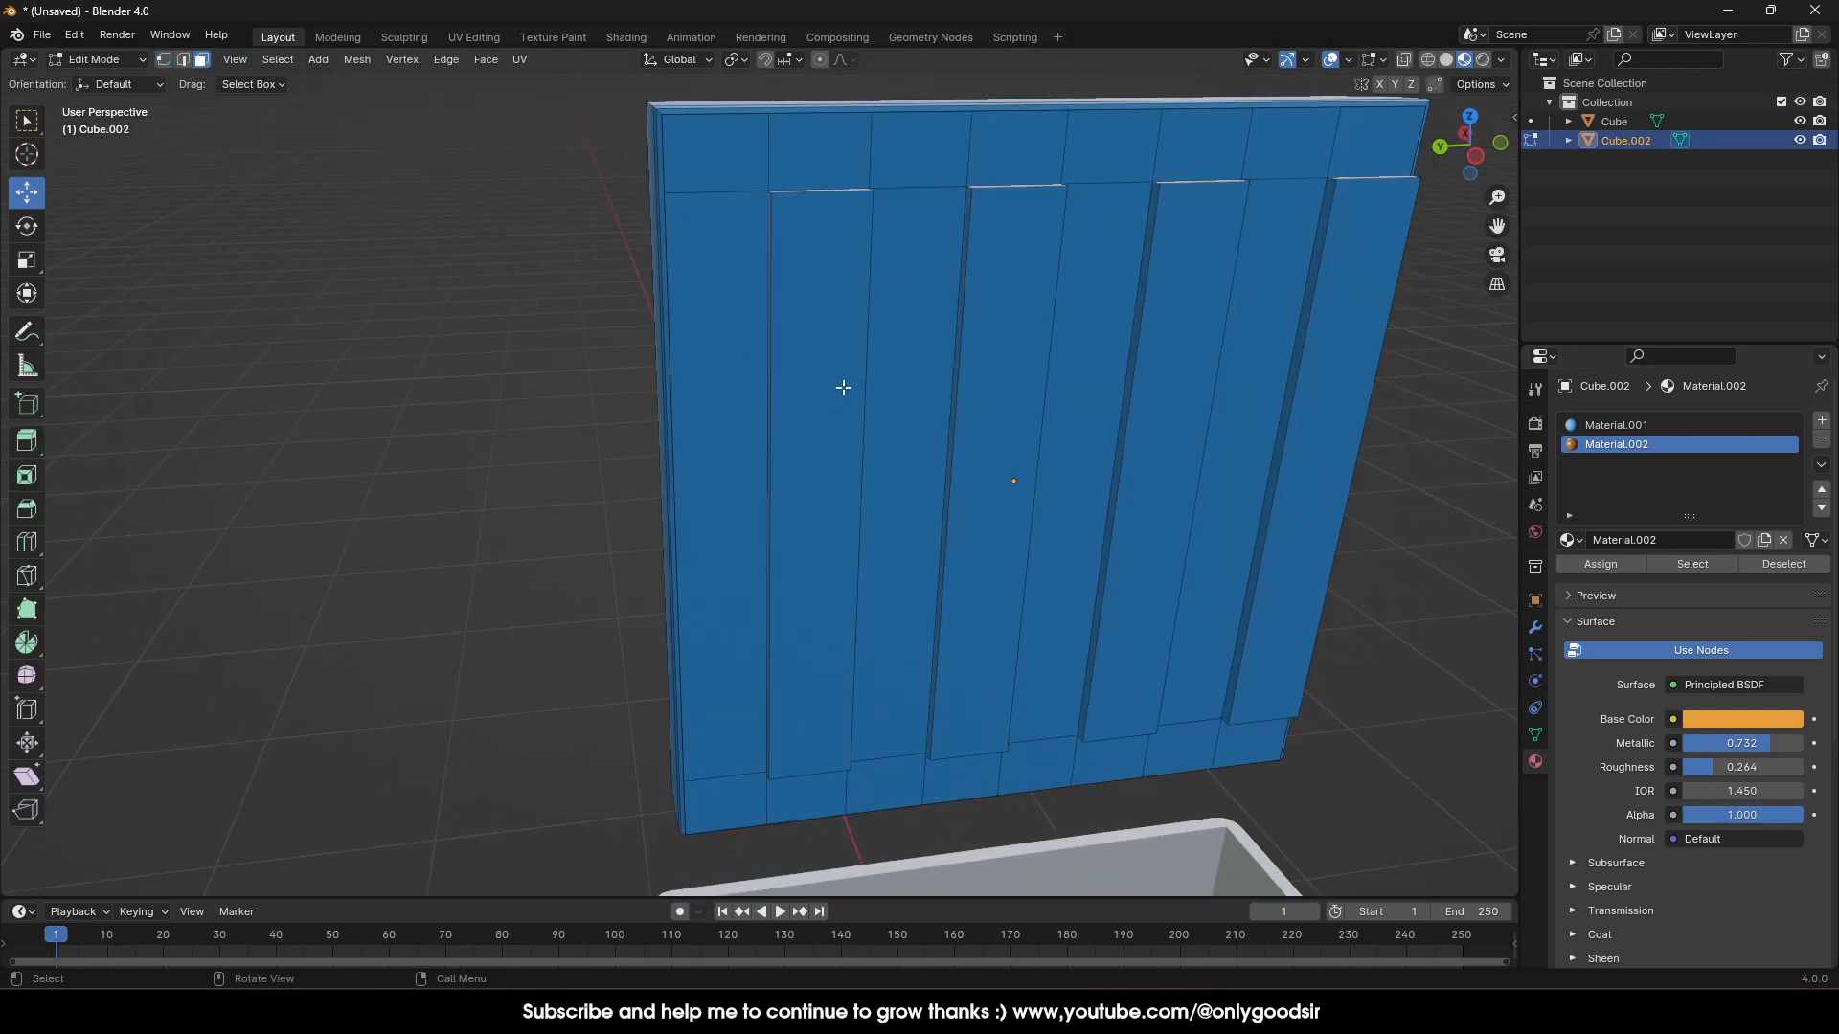
pyautogui.click(844, 388)
pyautogui.keyDown('shift'); pyautogui.click(1020, 420); pyautogui.keyUp('shift')
pyautogui.keyDown('shift'); pyautogui.click(1201, 402); pyautogui.keyUp('shift')
pyautogui.keyDown('shift'); pyautogui.click(1341, 402); pyautogui.keyUp('shift')
pyautogui.moveTo(1318, 501); pyautogui.dragTo(1302, 529, button='middle')
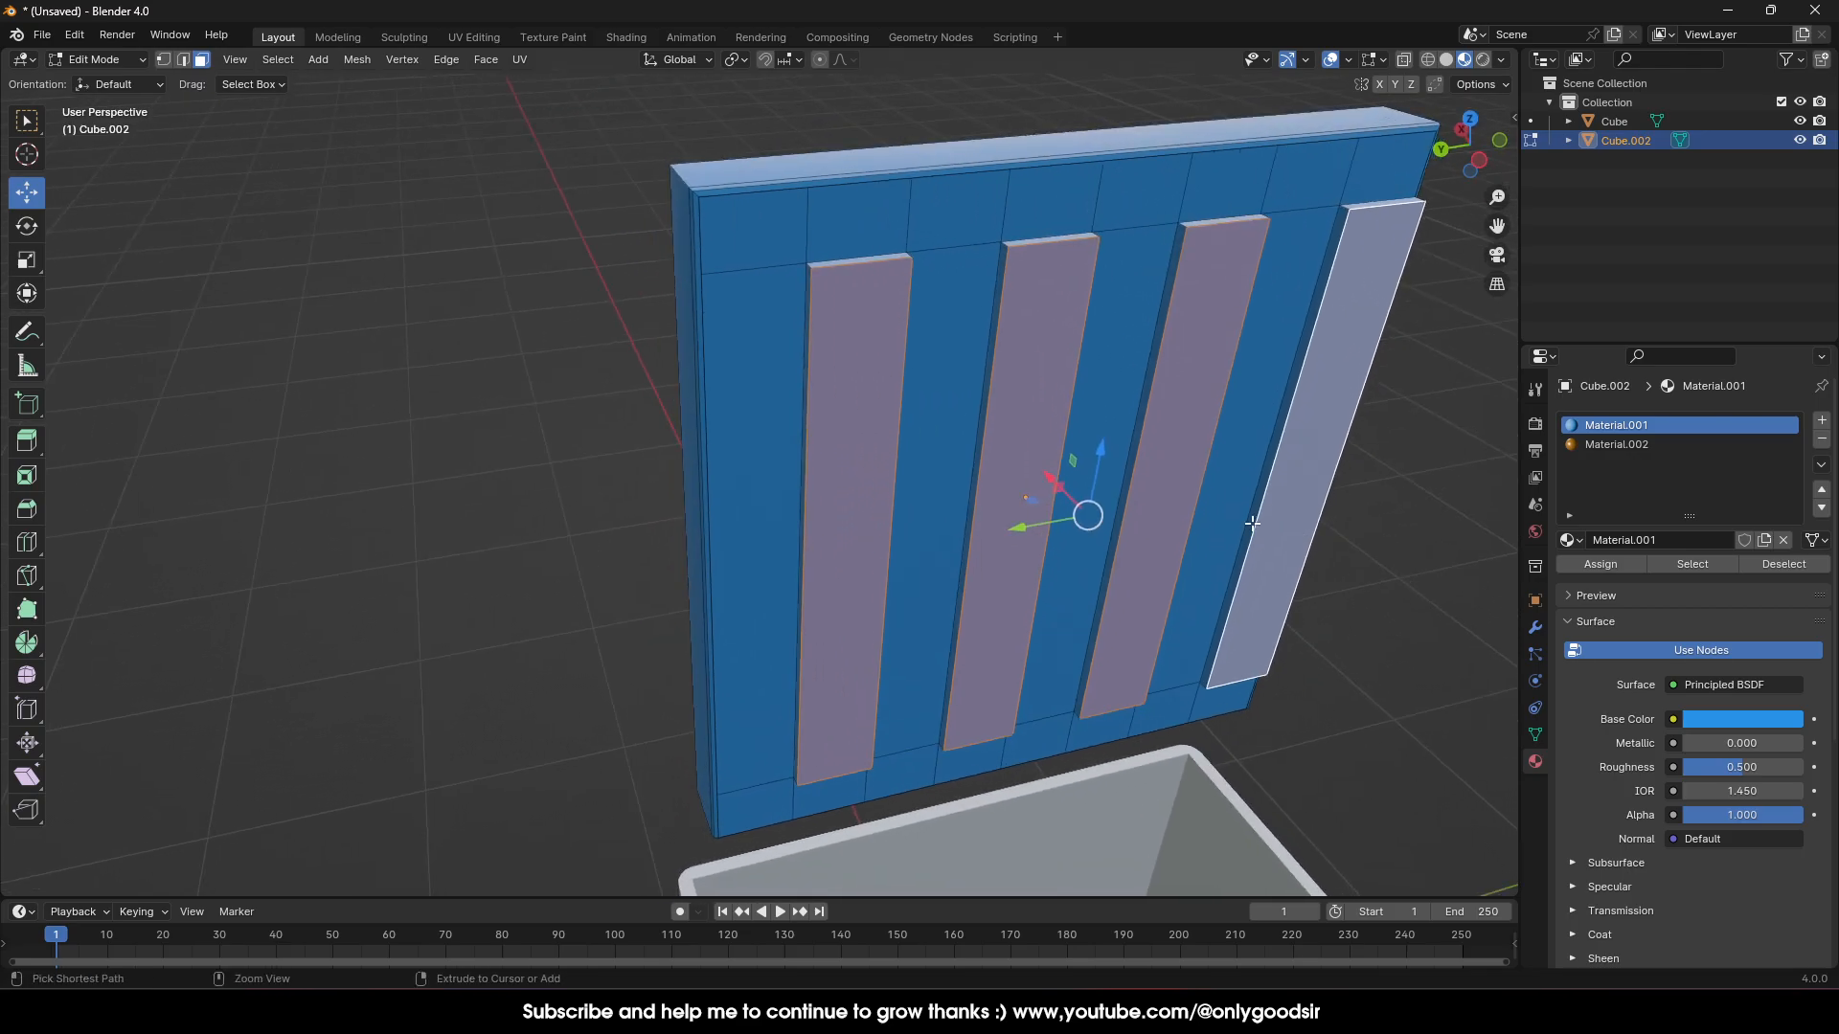
pyautogui.press('ctrl+KP_Add')
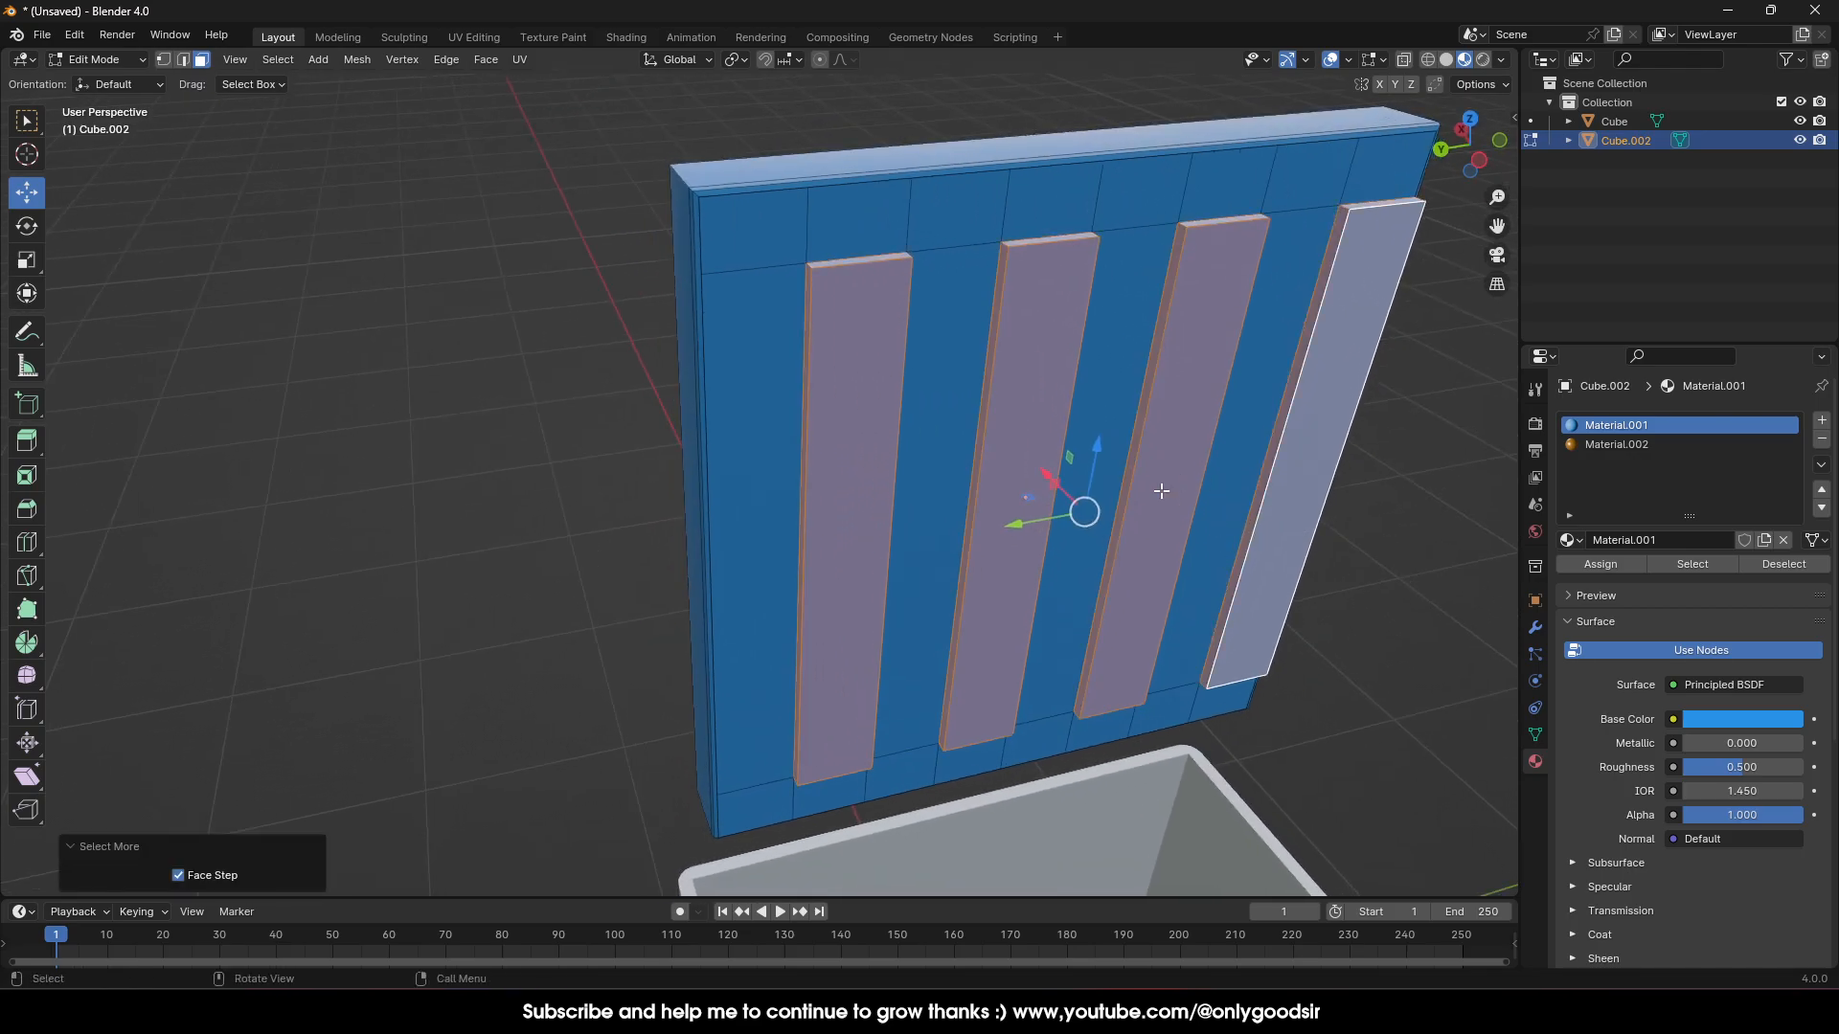
pyautogui.click(1616, 444)
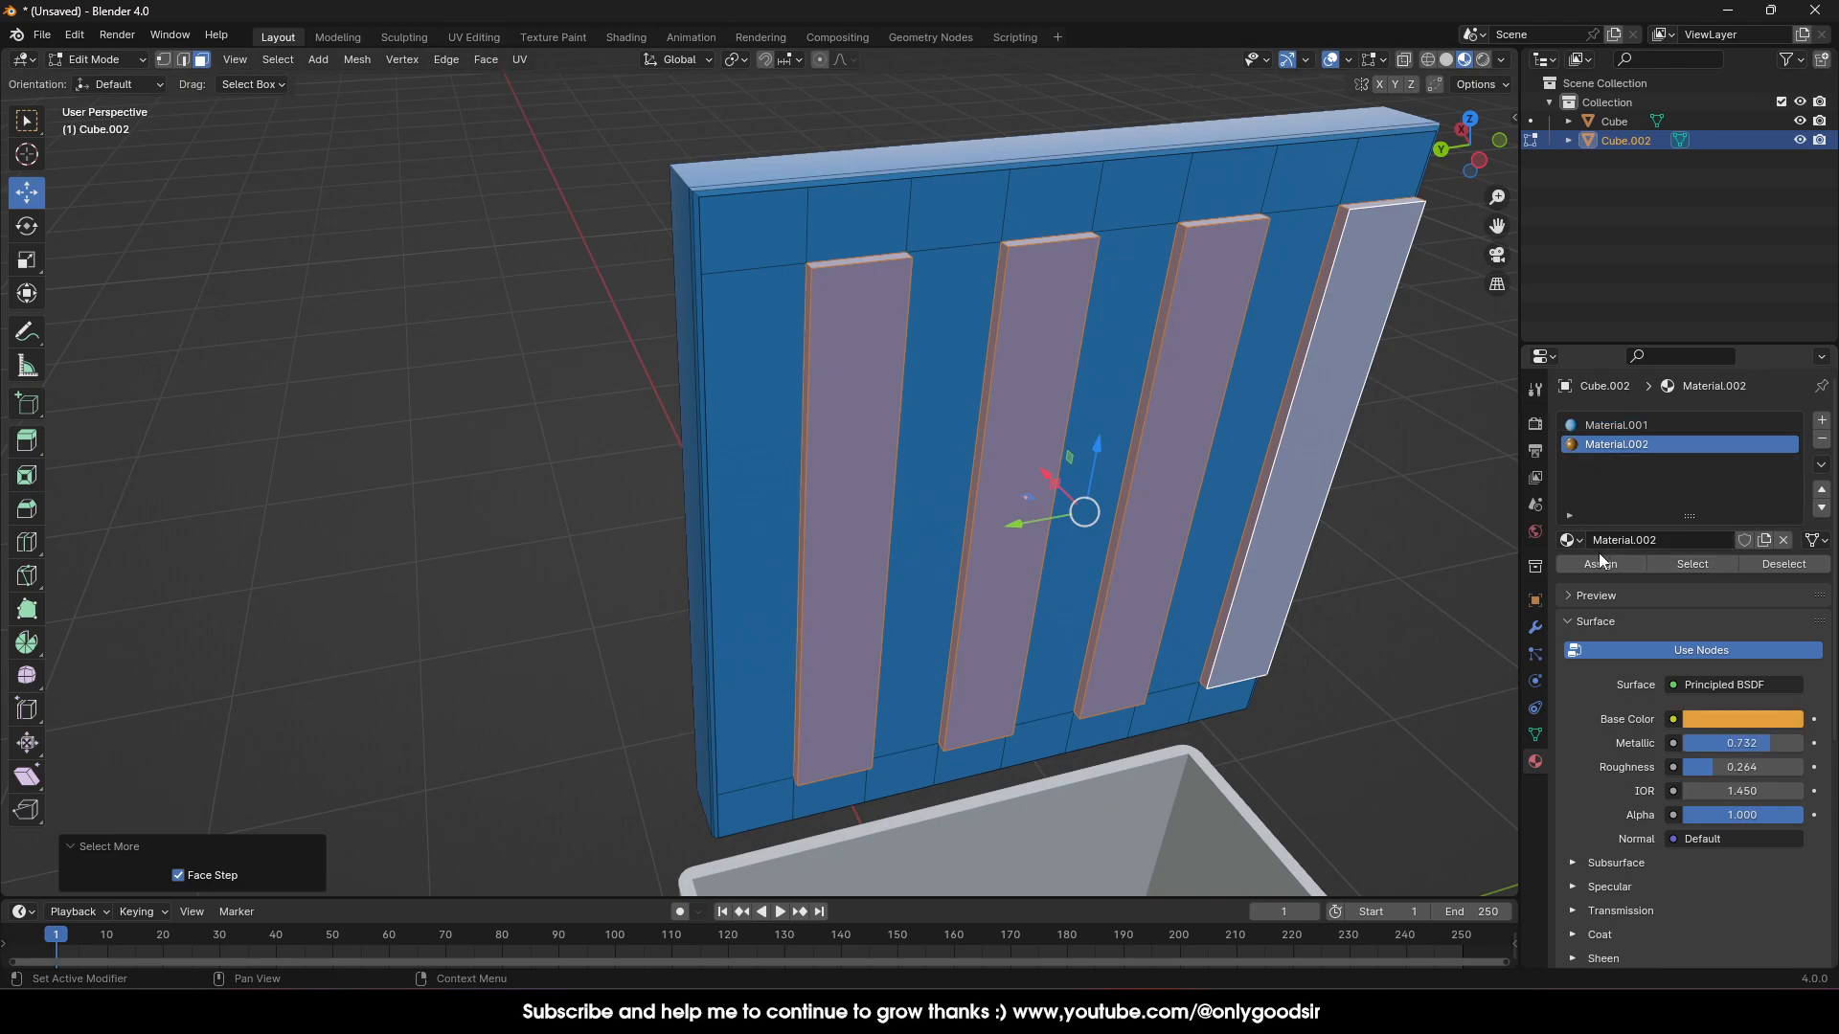
pyautogui.click(1600, 564)
pyautogui.press('Tab')
pyautogui.scroll(-7, 1384, 545)
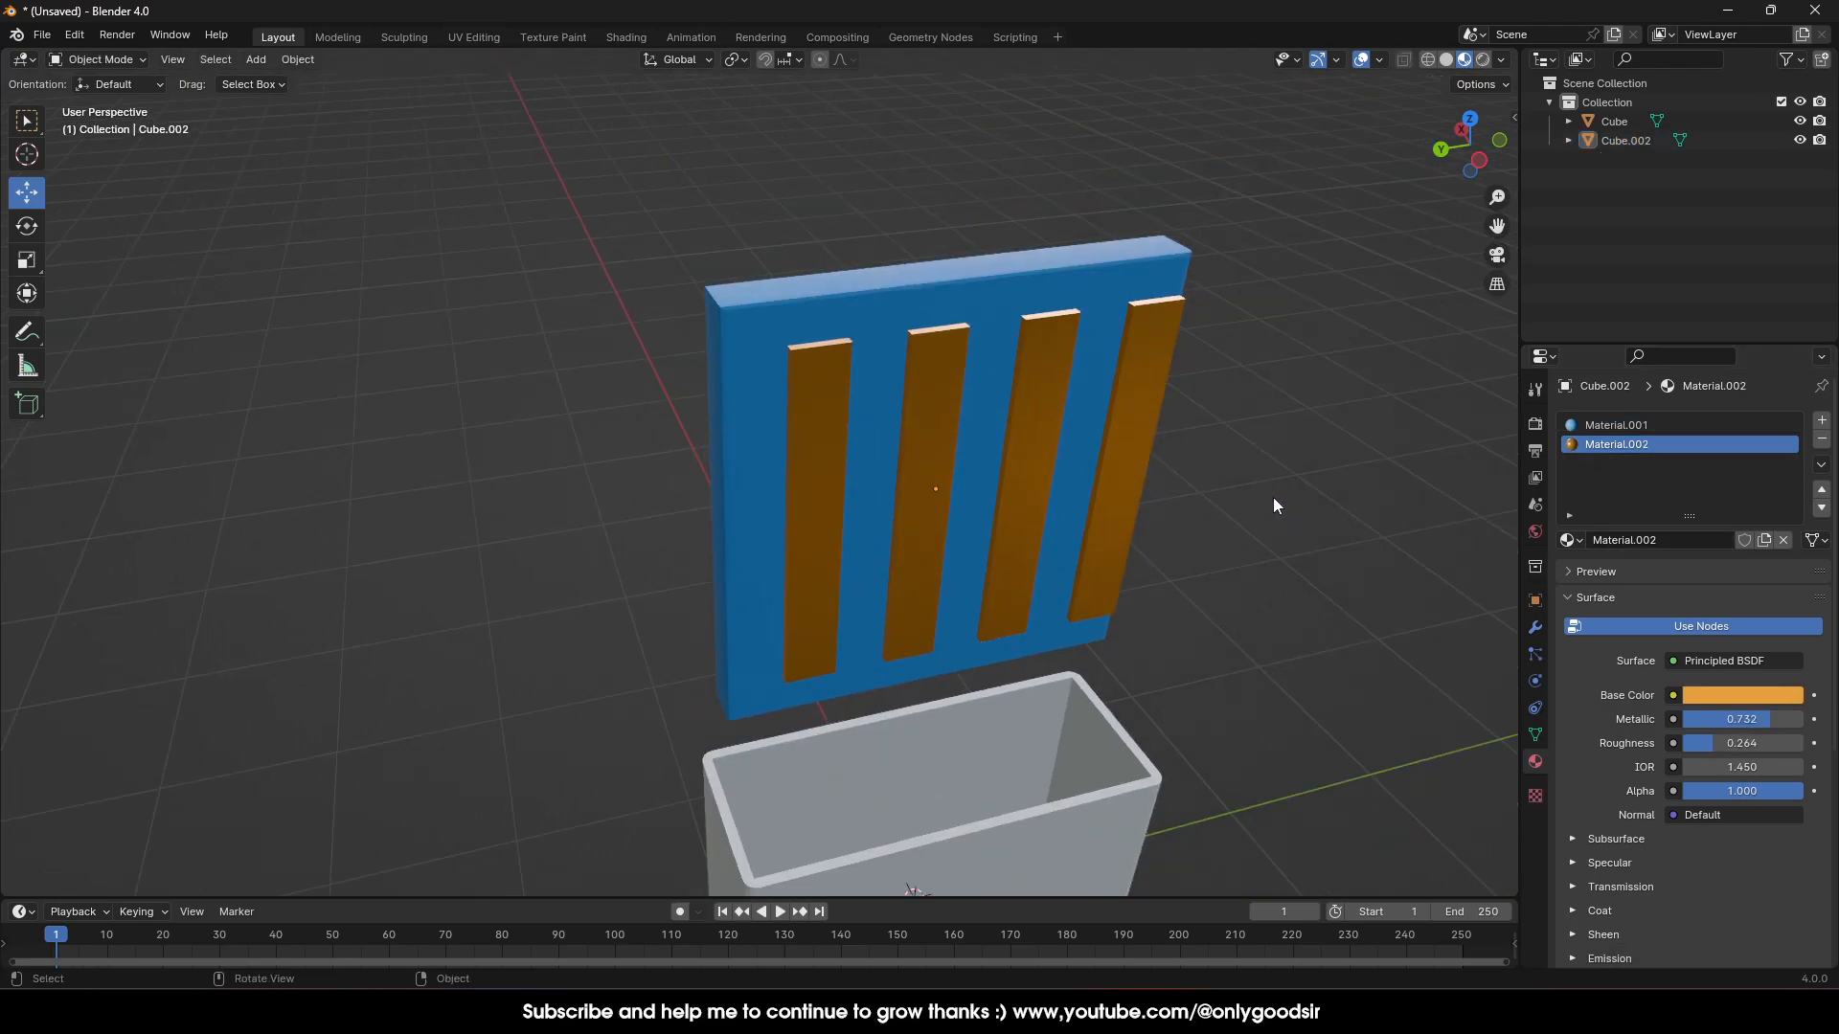
# Lower the plate along the Z axis into the hollow connector shell and fine-tune its position inside it
pyautogui.click(879, 433)
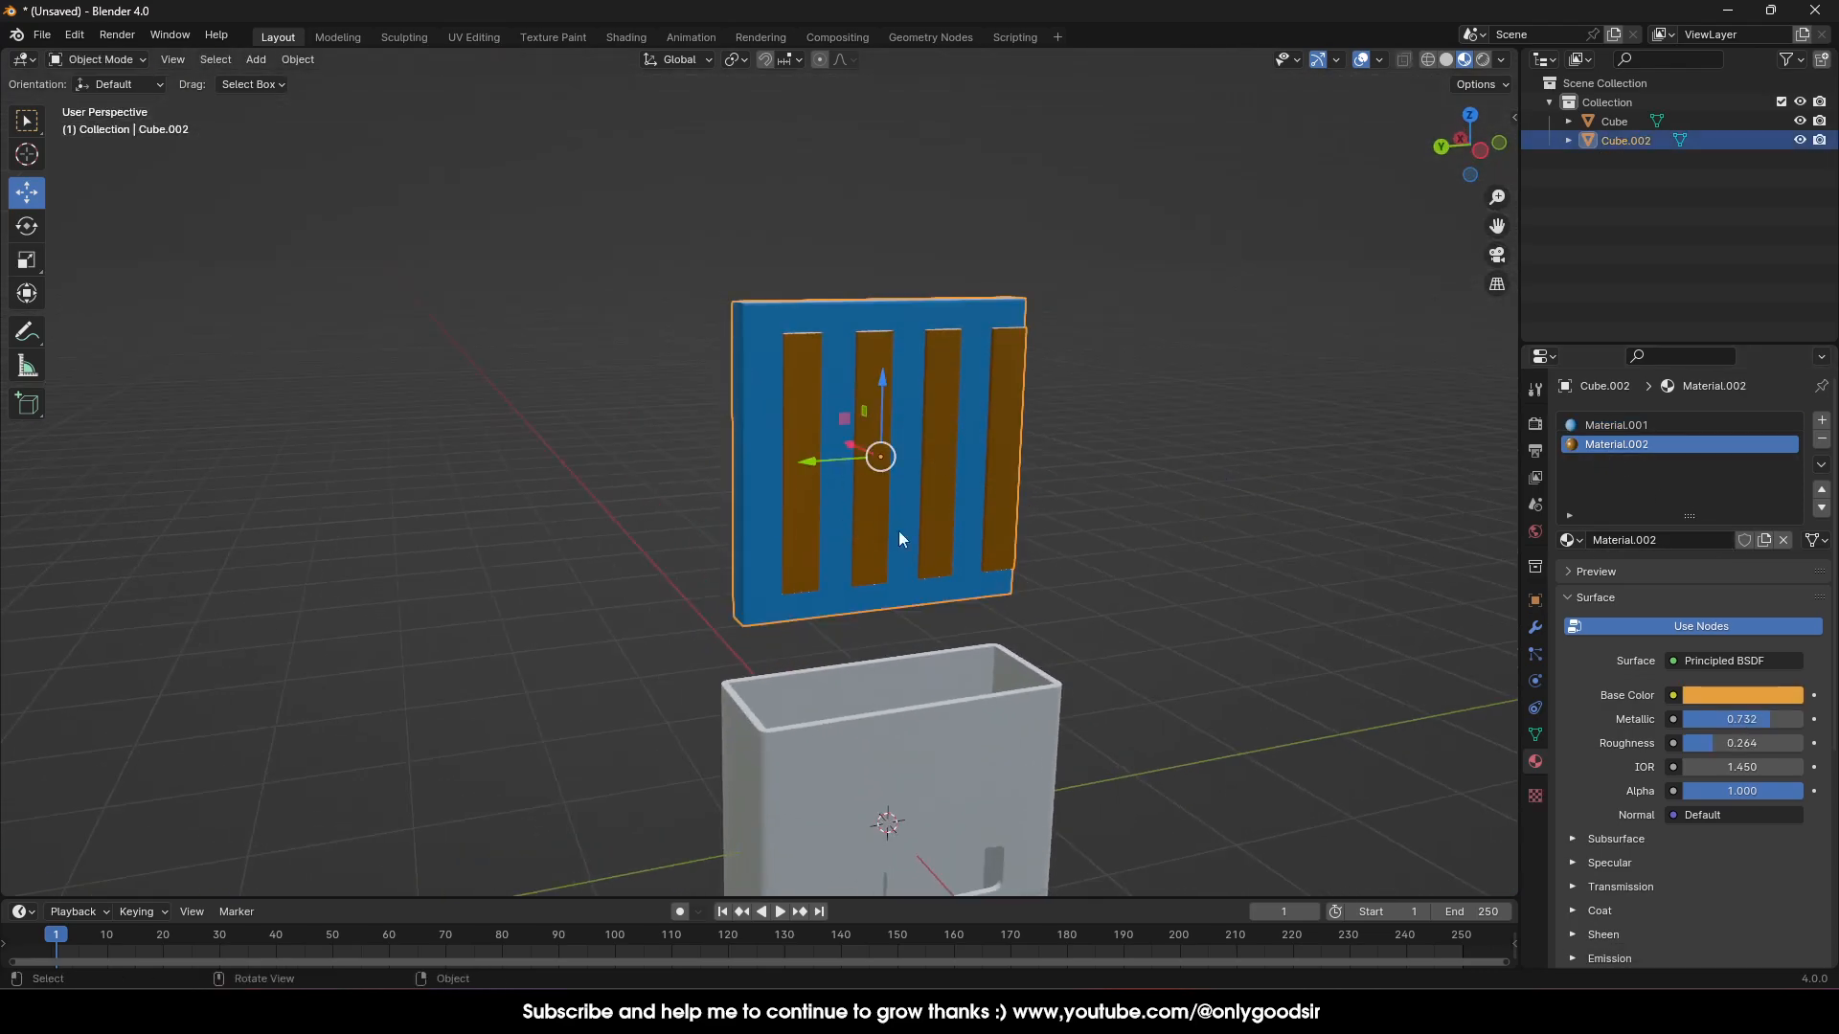
pyautogui.moveTo(875, 525); pyautogui.dragTo(1115, 565, button='middle')
pyautogui.moveTo(865, 377); pyautogui.dragTo(915, 680)
pyautogui.moveTo(914, 680); pyautogui.dragTo(1024, 439, button='middle')
pyautogui.moveTo(922, 456); pyautogui.dragTo(933, 439)
pyautogui.moveTo(1273, 427); pyautogui.dragTo(1178, 357, button='middle')
pyautogui.click(1209, 452)
pyautogui.moveTo(1209, 452); pyautogui.dragTo(1019, 481, button='middle')
pyautogui.scroll(3, 1019, 480)
pyautogui.moveTo(993, 375); pyautogui.dragTo(994, 284, button='middle')
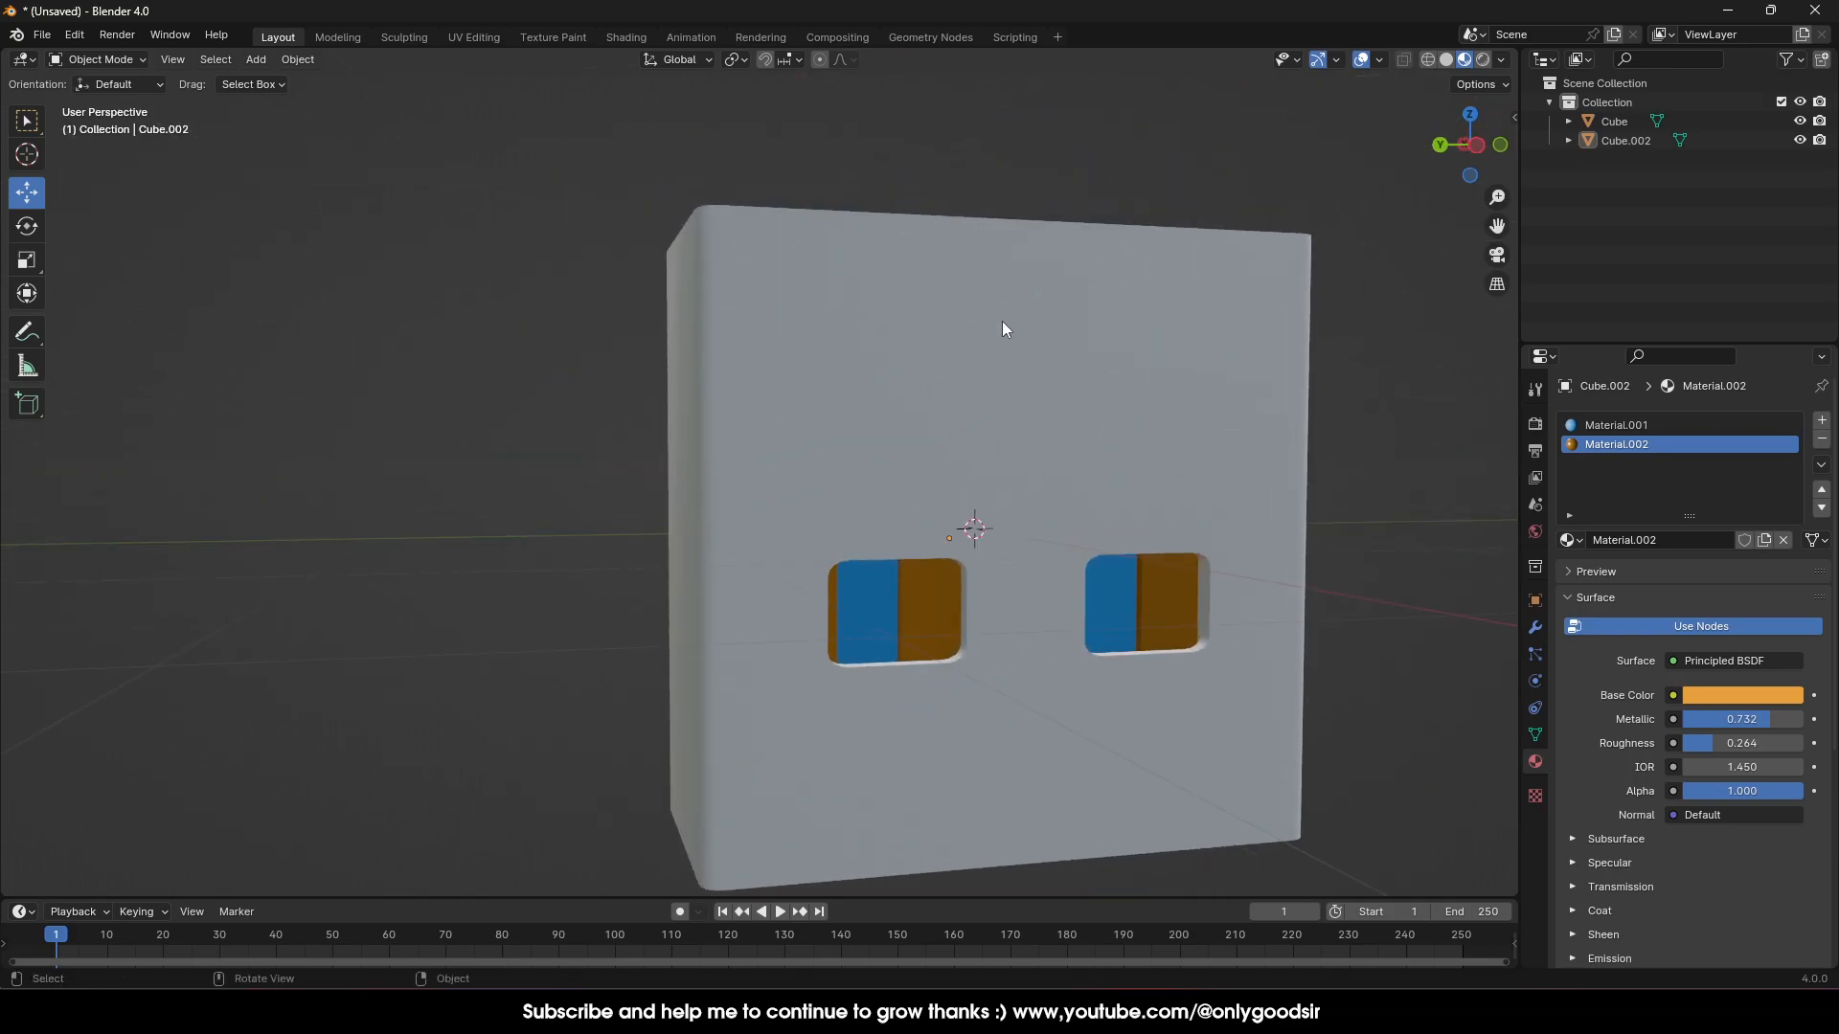
pyautogui.scroll(-3, 1052, 724)
pyautogui.moveTo(1028, 678); pyautogui.dragTo(1005, 578, button='middle')
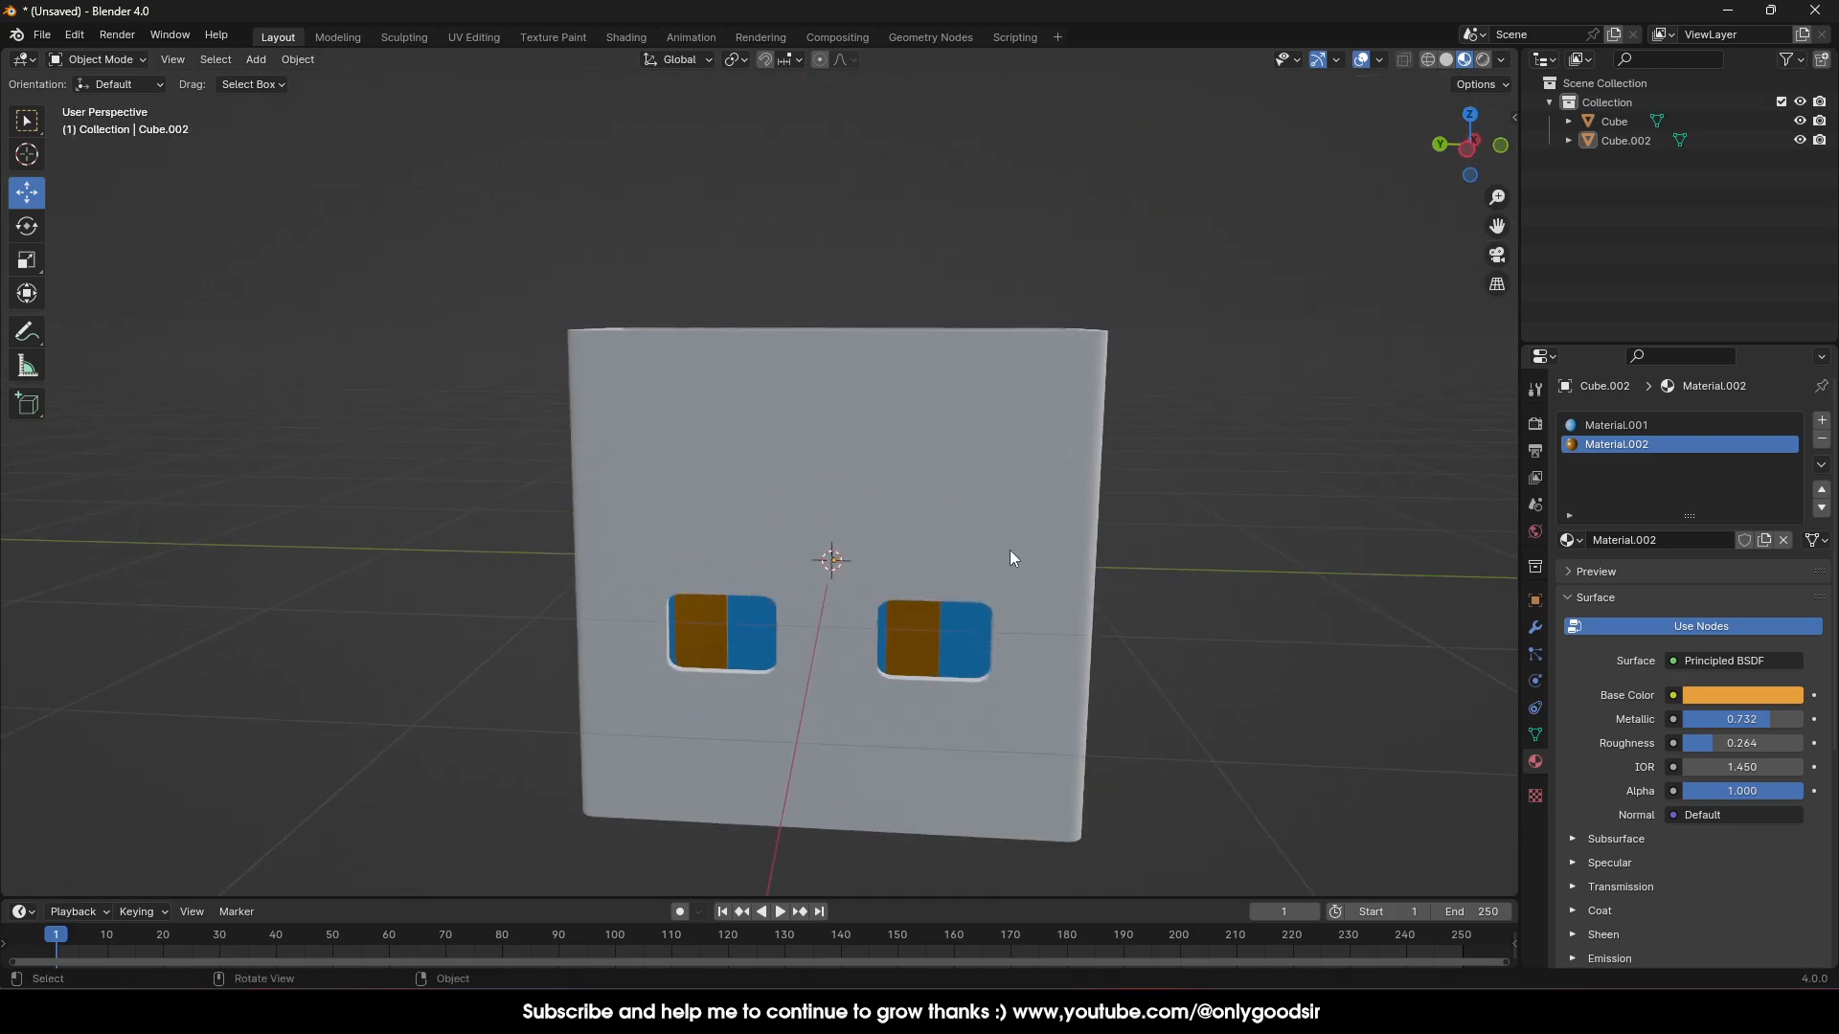
# Knife a vertical seam down the middle of the shell's windowed face, from upper to lower edge, with three dovetail notches pointing alternately +Y, -Y and +Y
pyautogui.click(1002, 441)
pyautogui.click(1470, 150)
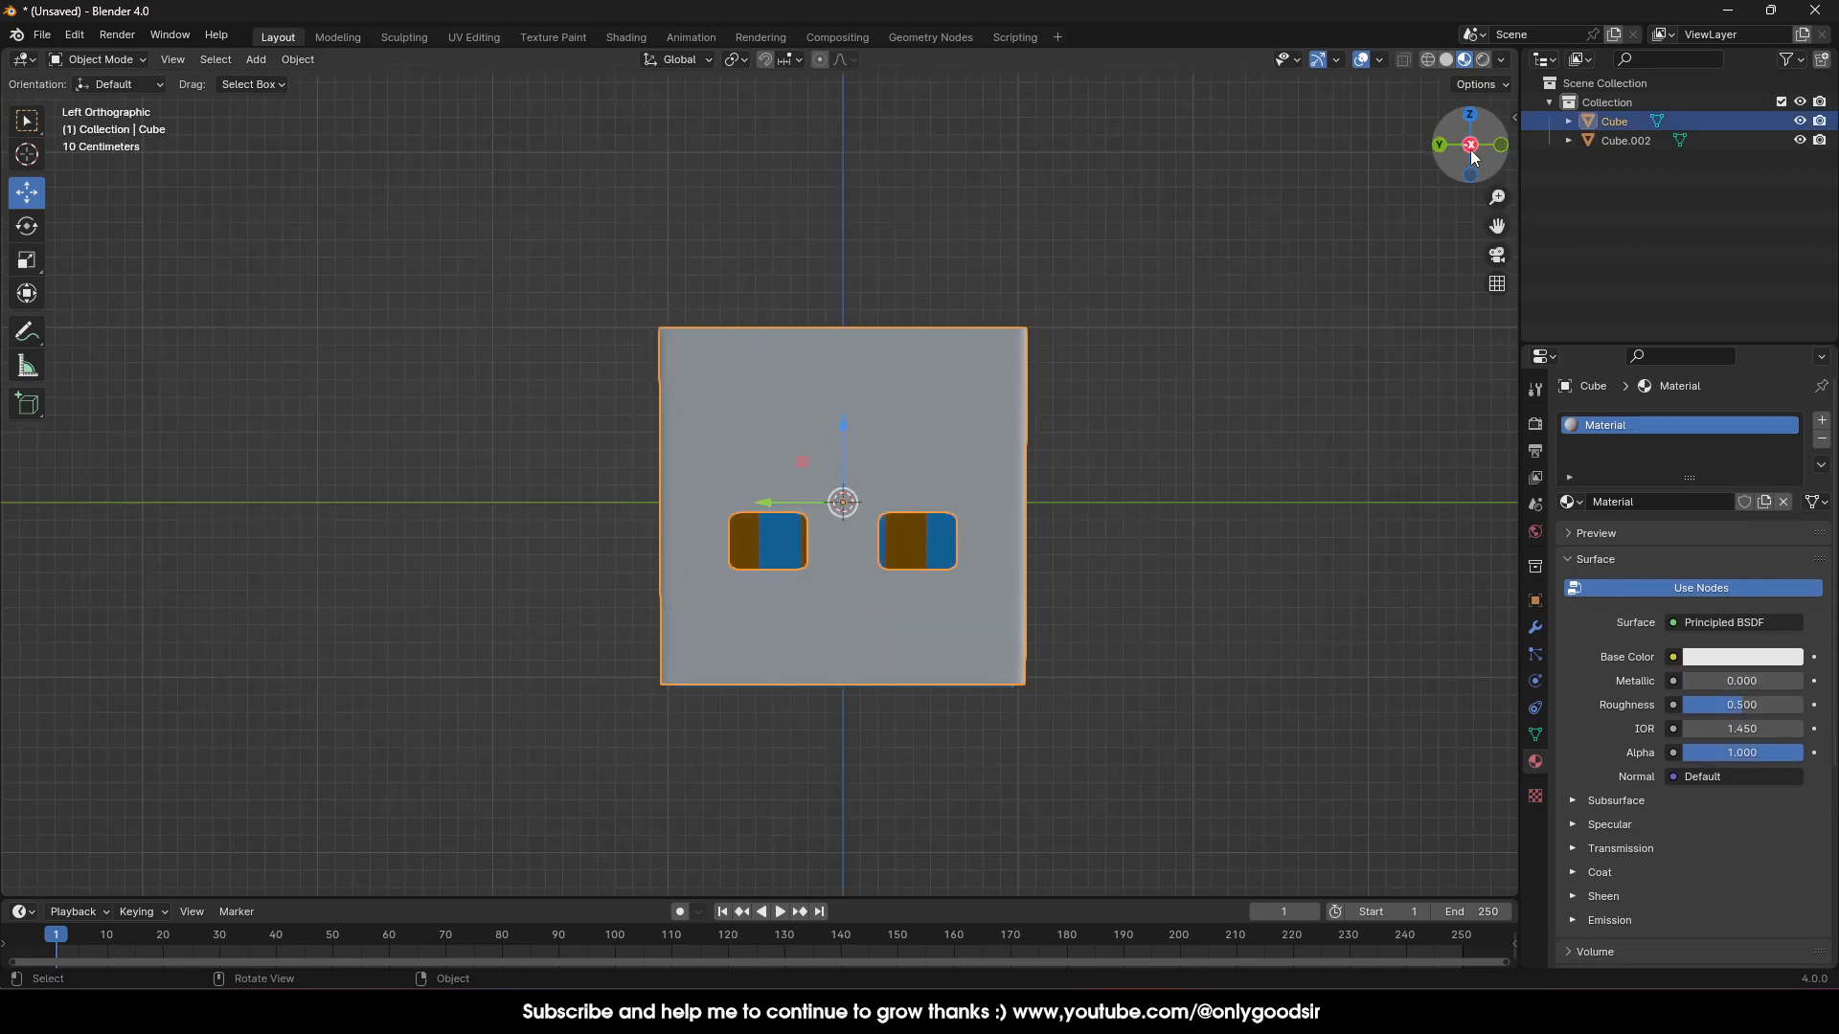
pyautogui.scroll(5, 1024, 439)
pyautogui.scroll(-1, 1086, 394)
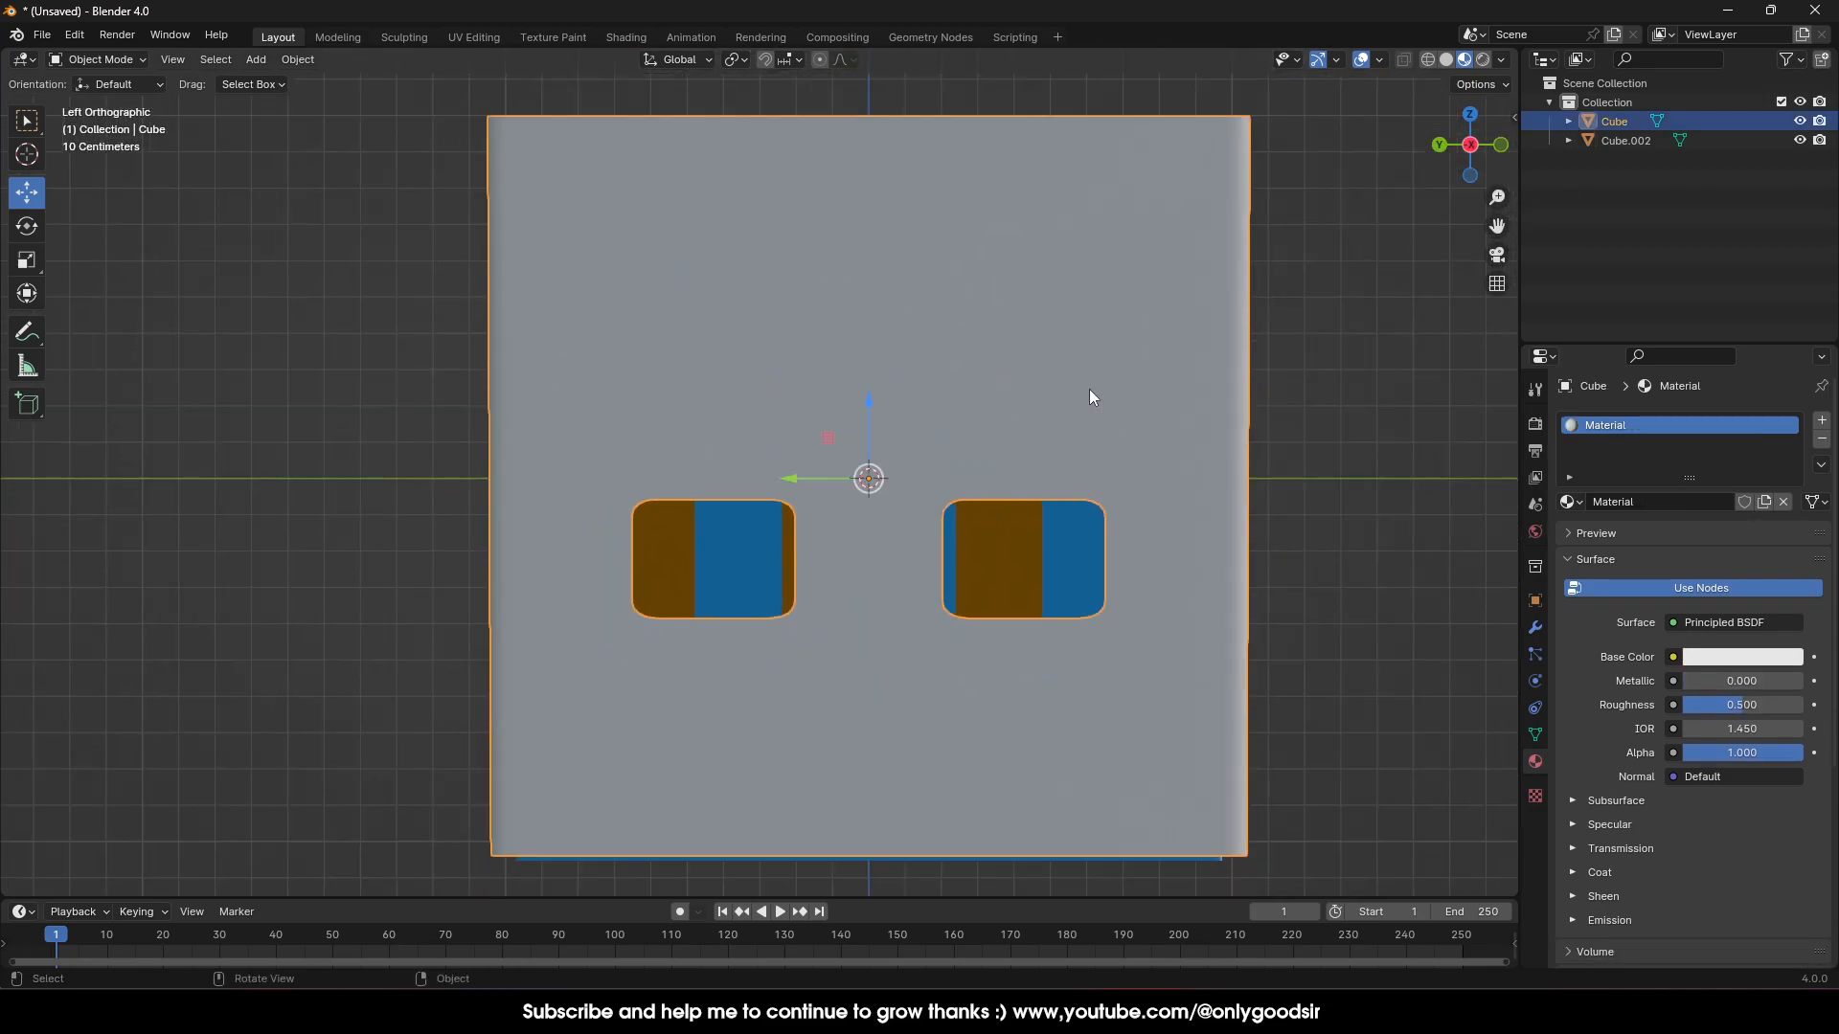
pyautogui.press('Tab')
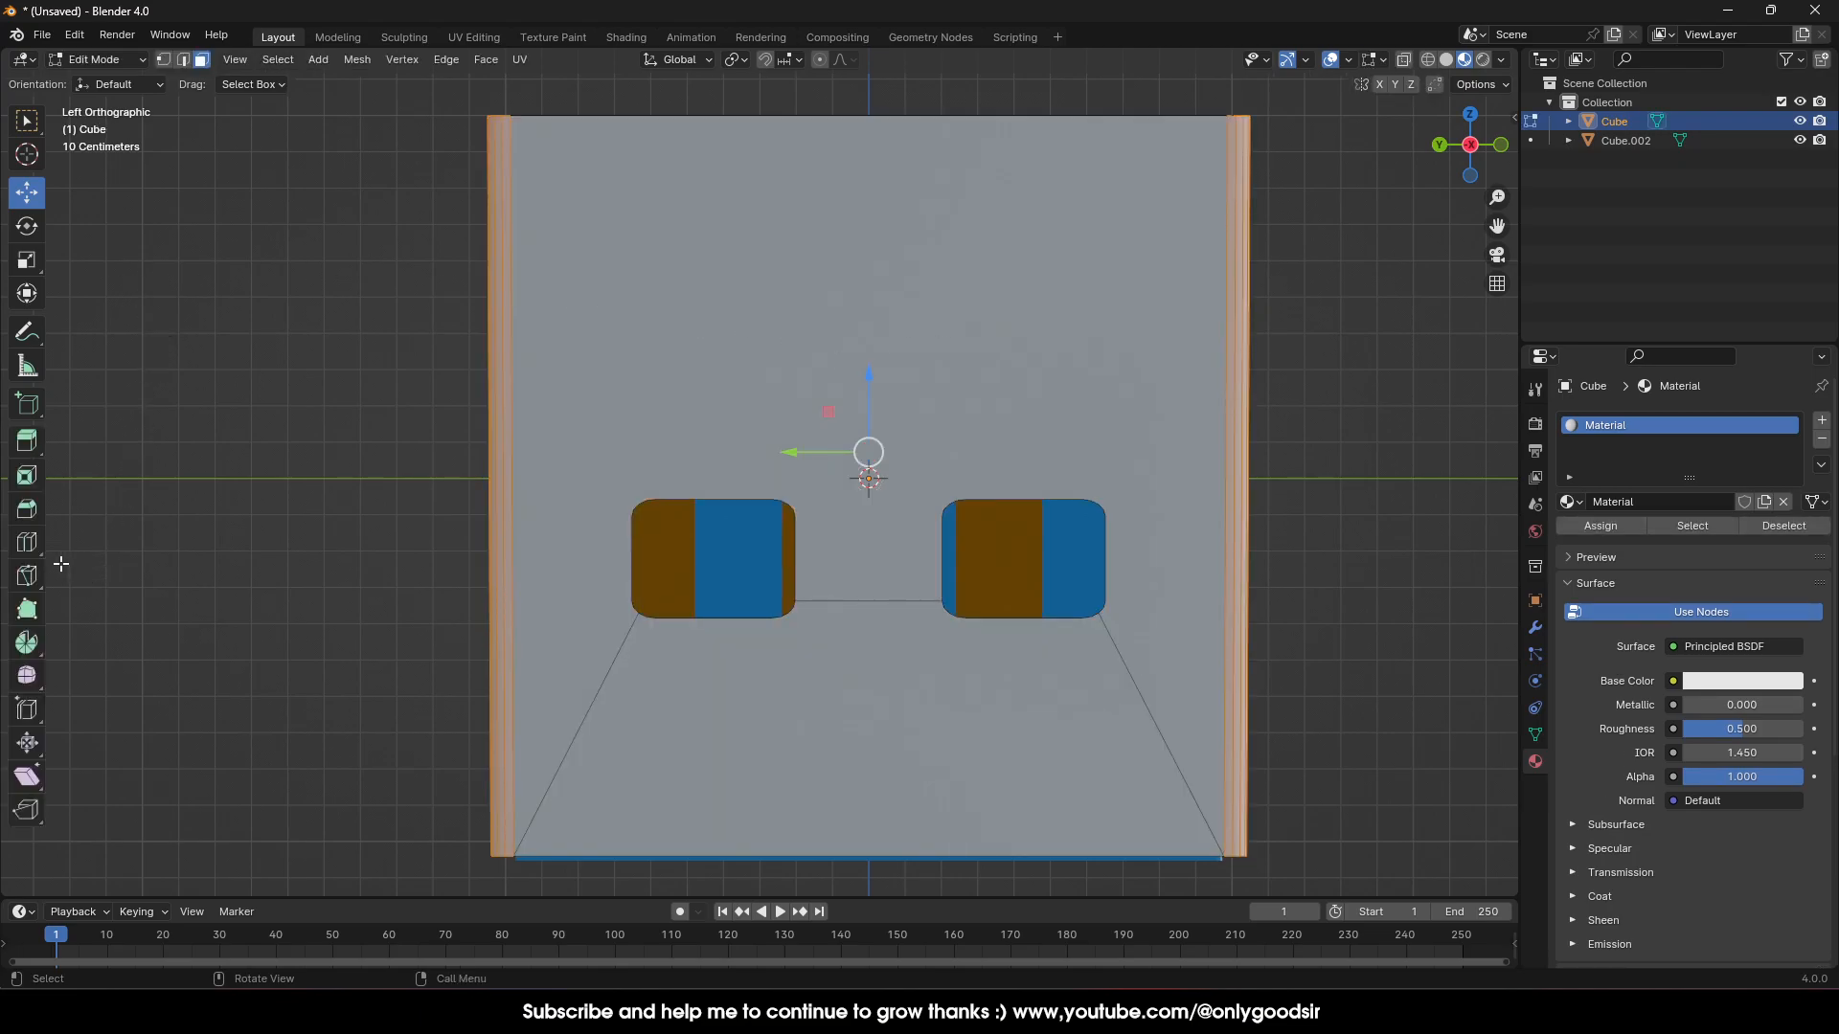
pyautogui.click(27, 575)
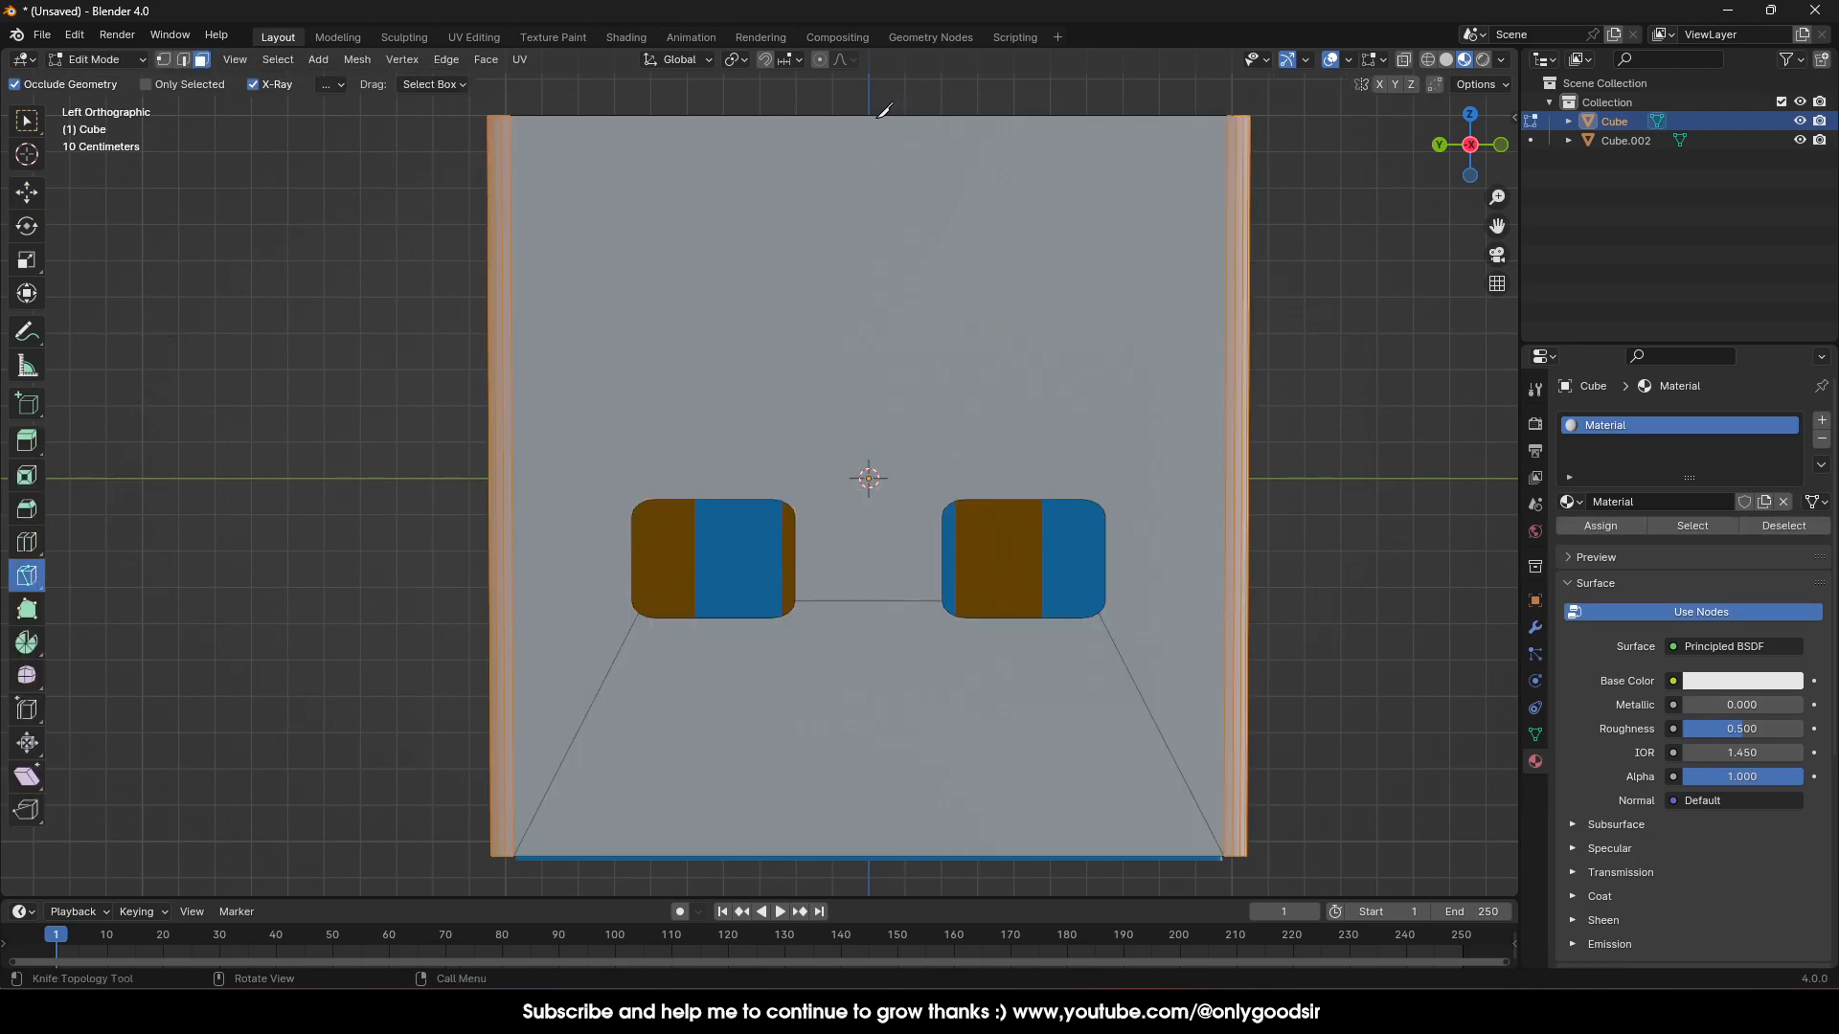
pyautogui.click(882, 116)
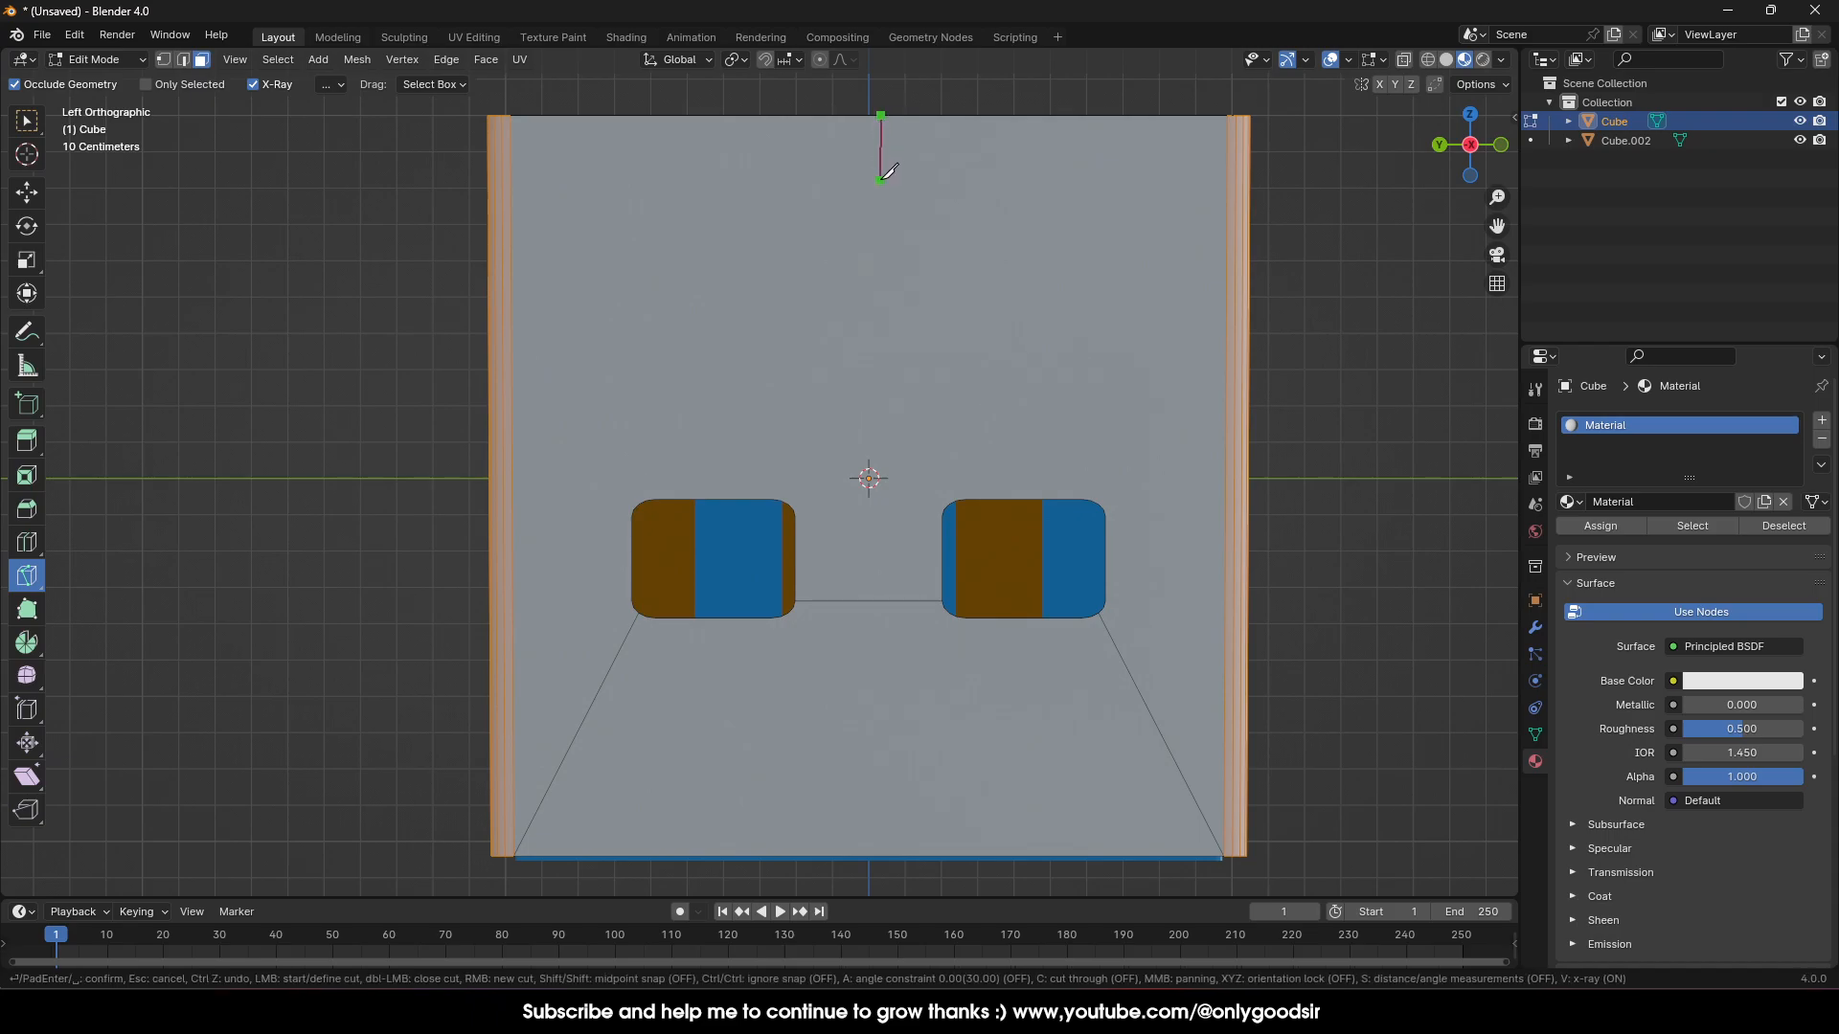
pyautogui.click(881, 206)
pyautogui.click(830, 174)
pyautogui.click(830, 279)
pyautogui.click(881, 249)
pyautogui.click(880, 390)
pyautogui.click(937, 355)
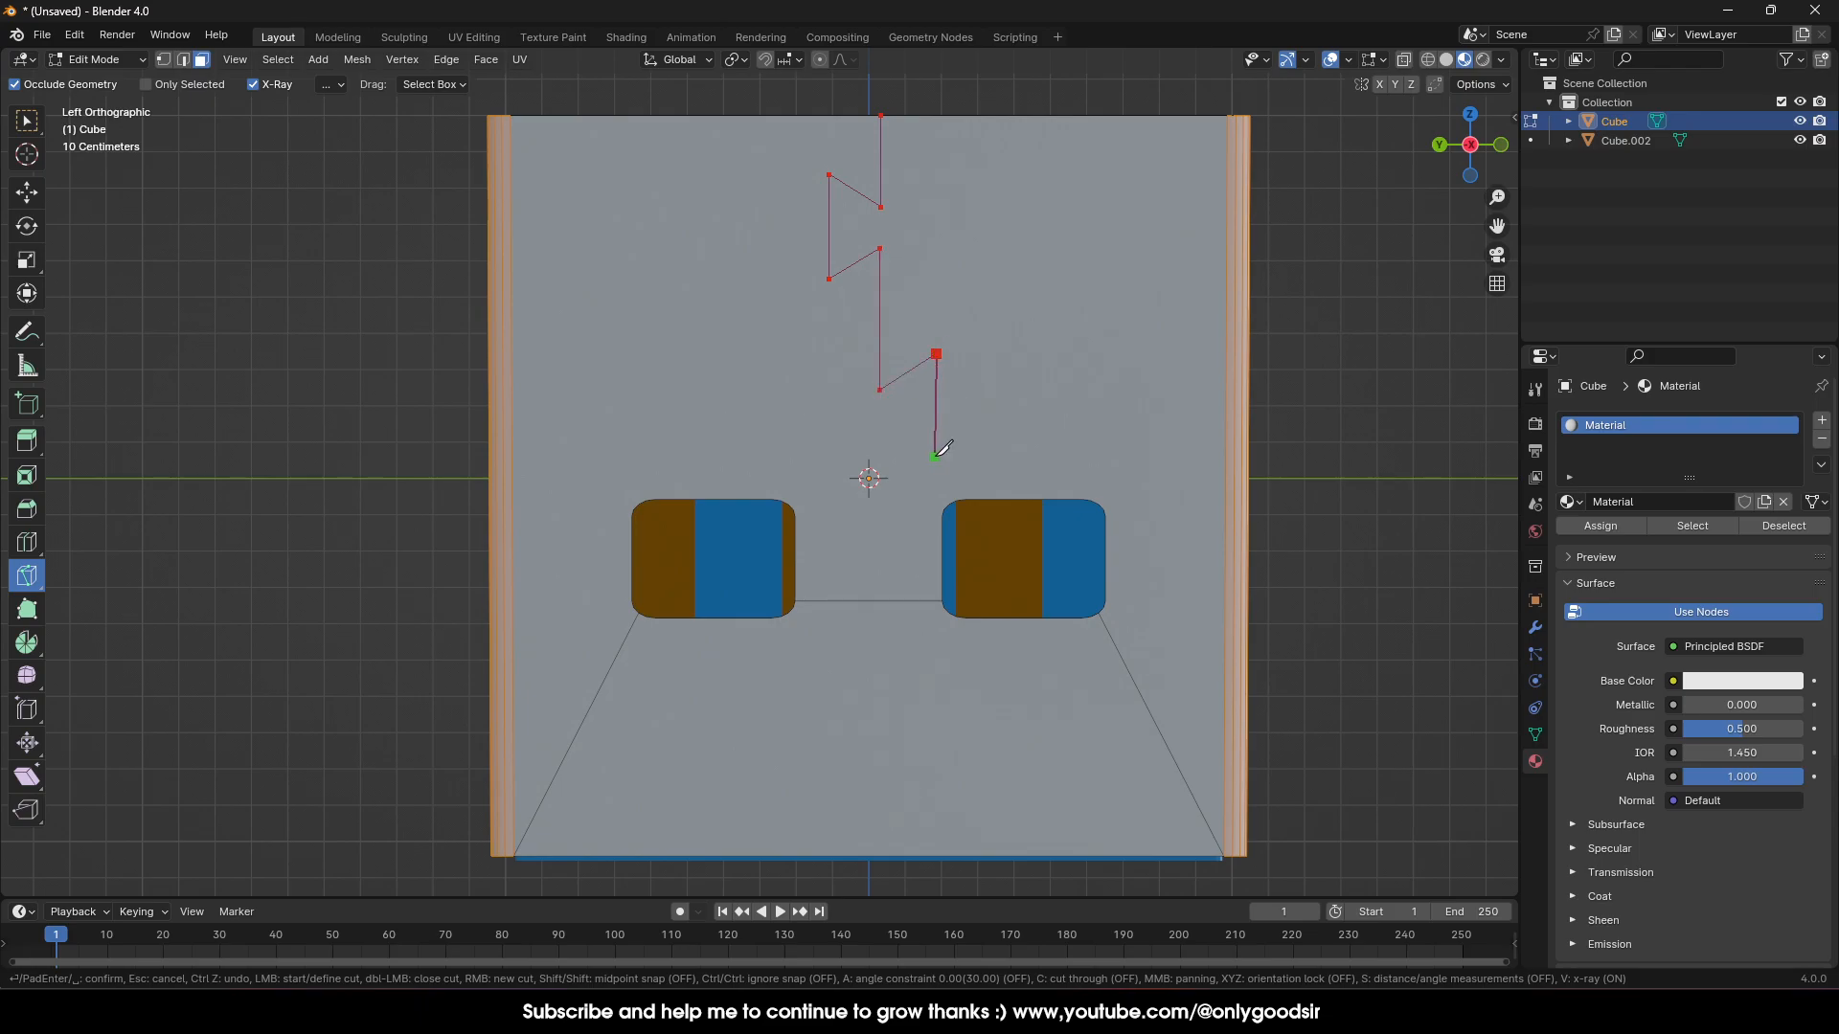
pyautogui.click(936, 457)
pyautogui.click(884, 435)
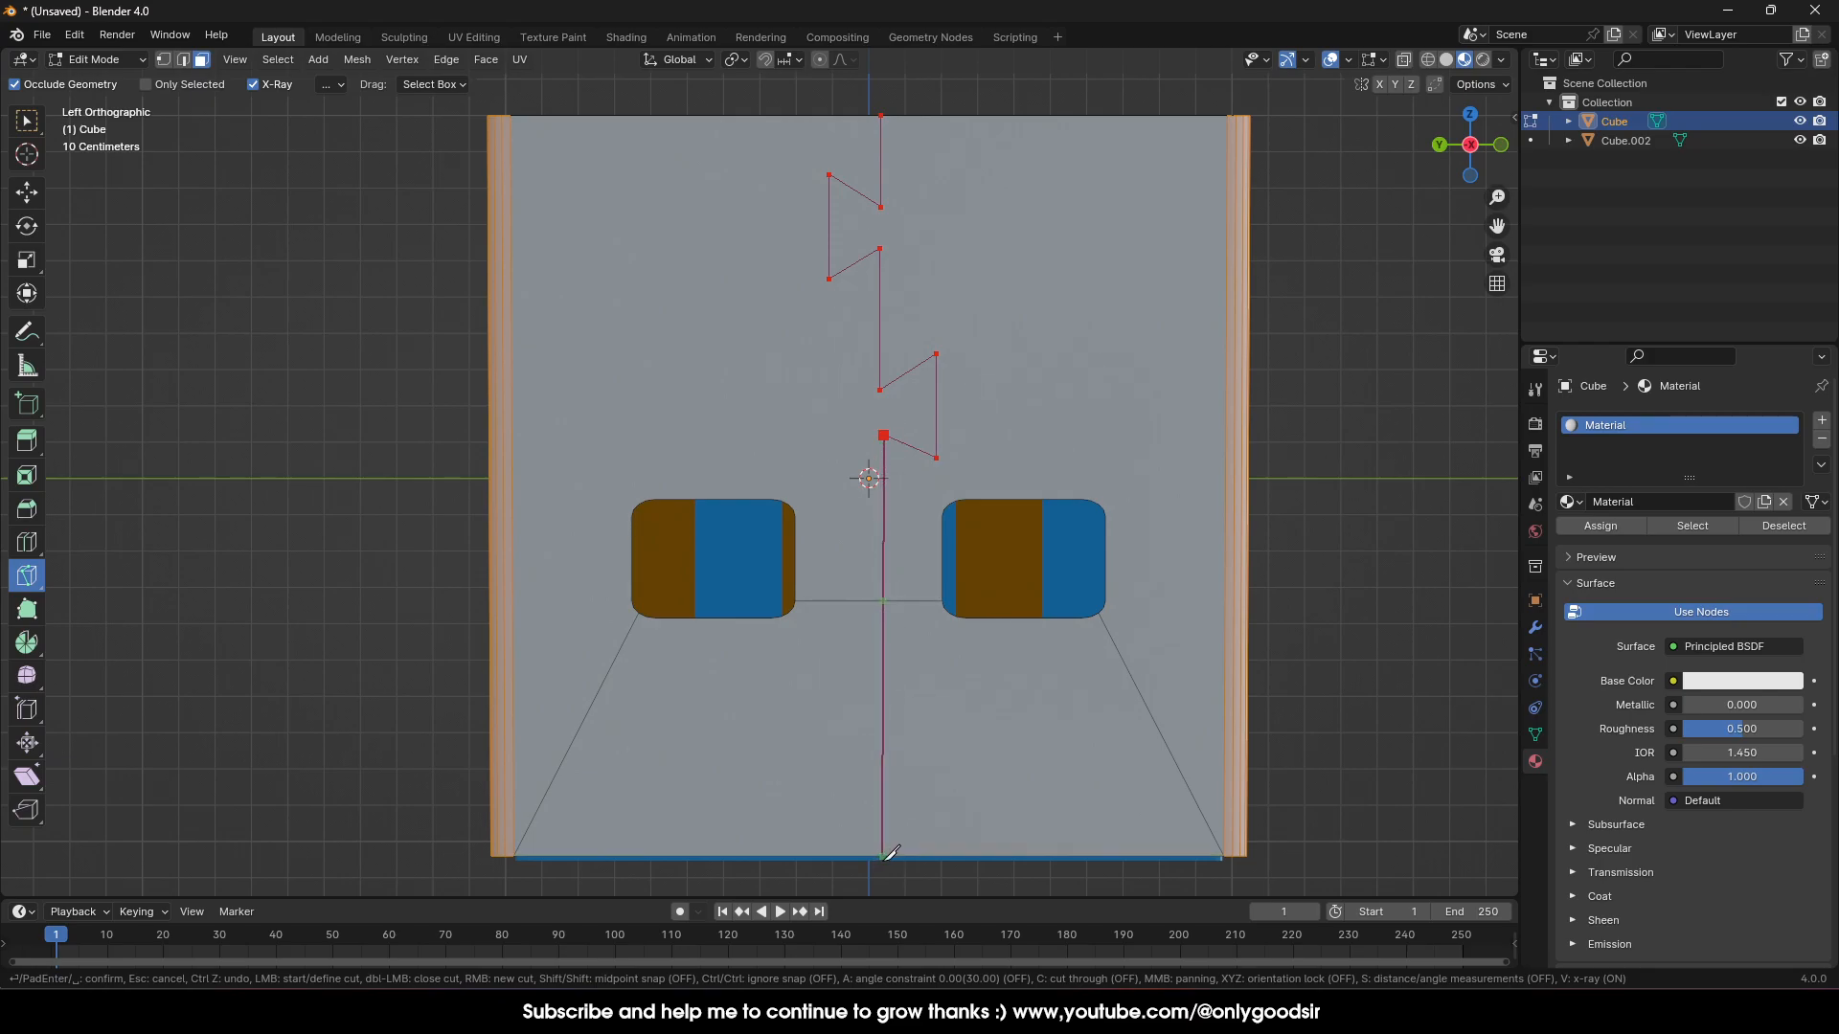
pyautogui.click(883, 674)
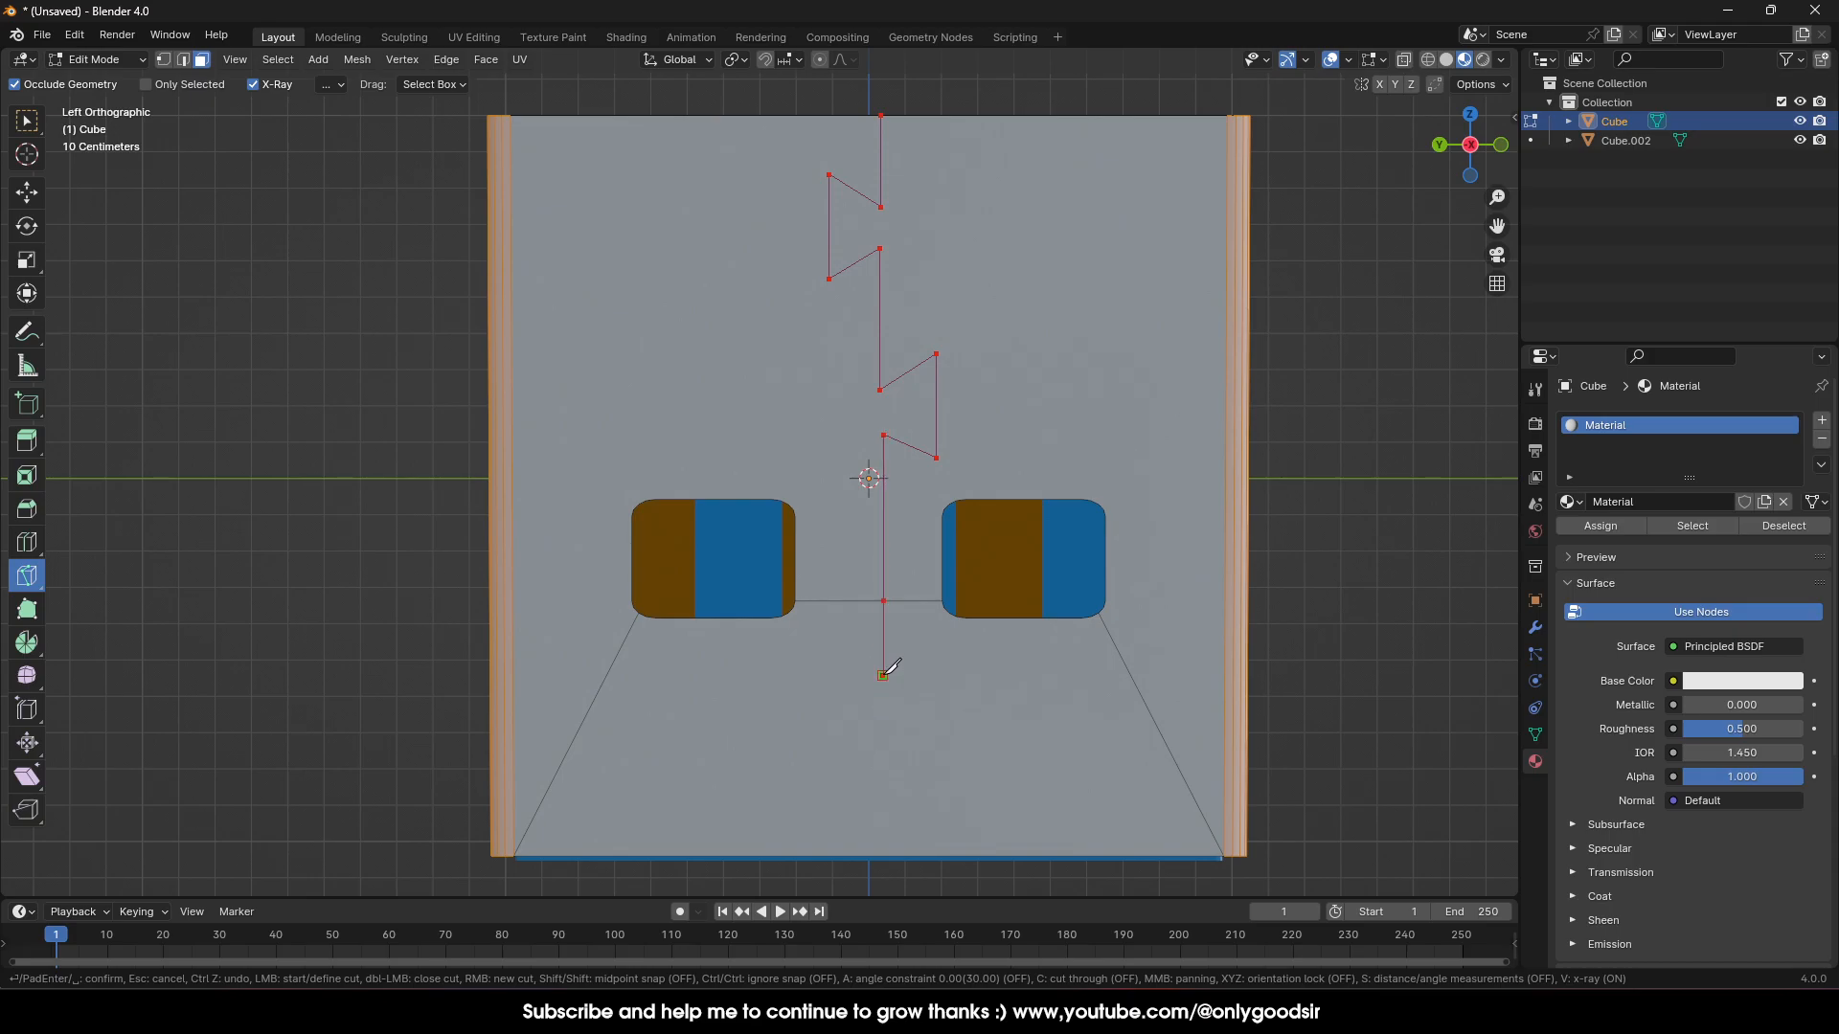
pyautogui.click(836, 643)
pyautogui.click(836, 741)
pyautogui.click(883, 718)
pyautogui.click(883, 855)
pyautogui.press('Return')
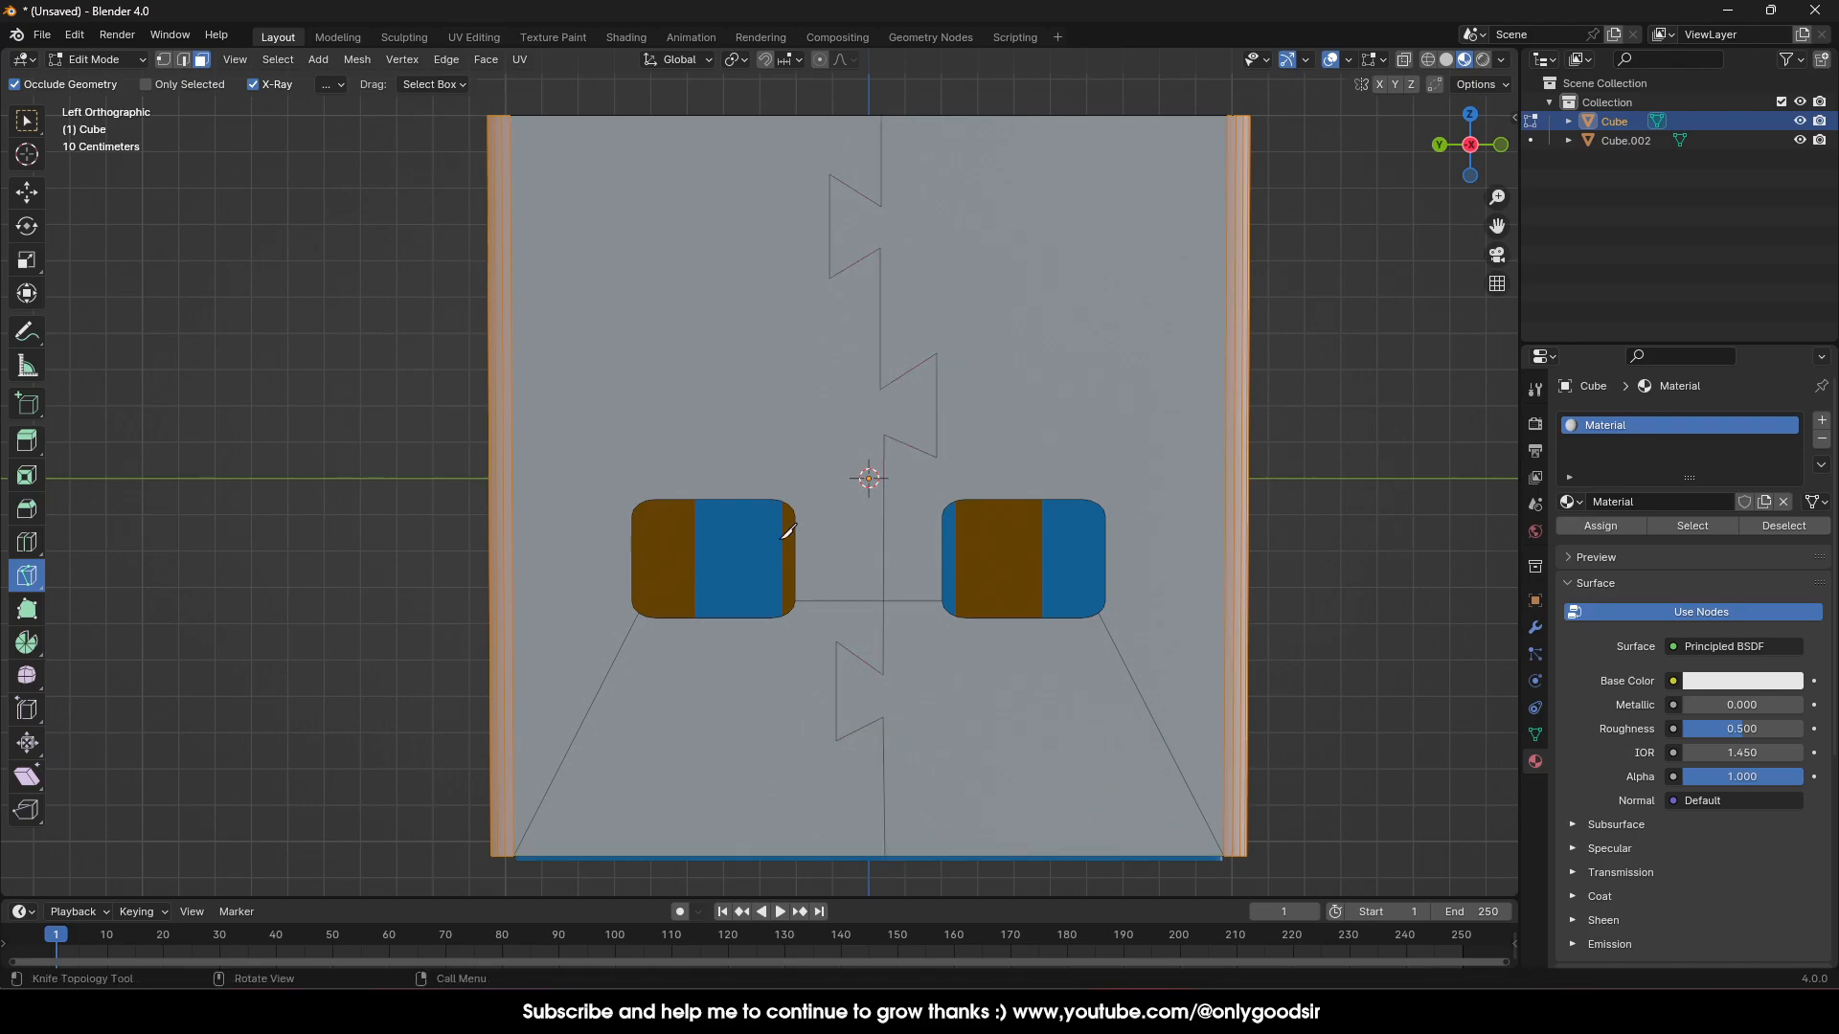
# Align the seam's centre-line vertices into one straight vertical line by scaling them to 0 along Y
pyautogui.moveTo(759, 249); pyautogui.dragTo(1067, 422, button='middle')
pyautogui.scroll(-2, 1084, 474)
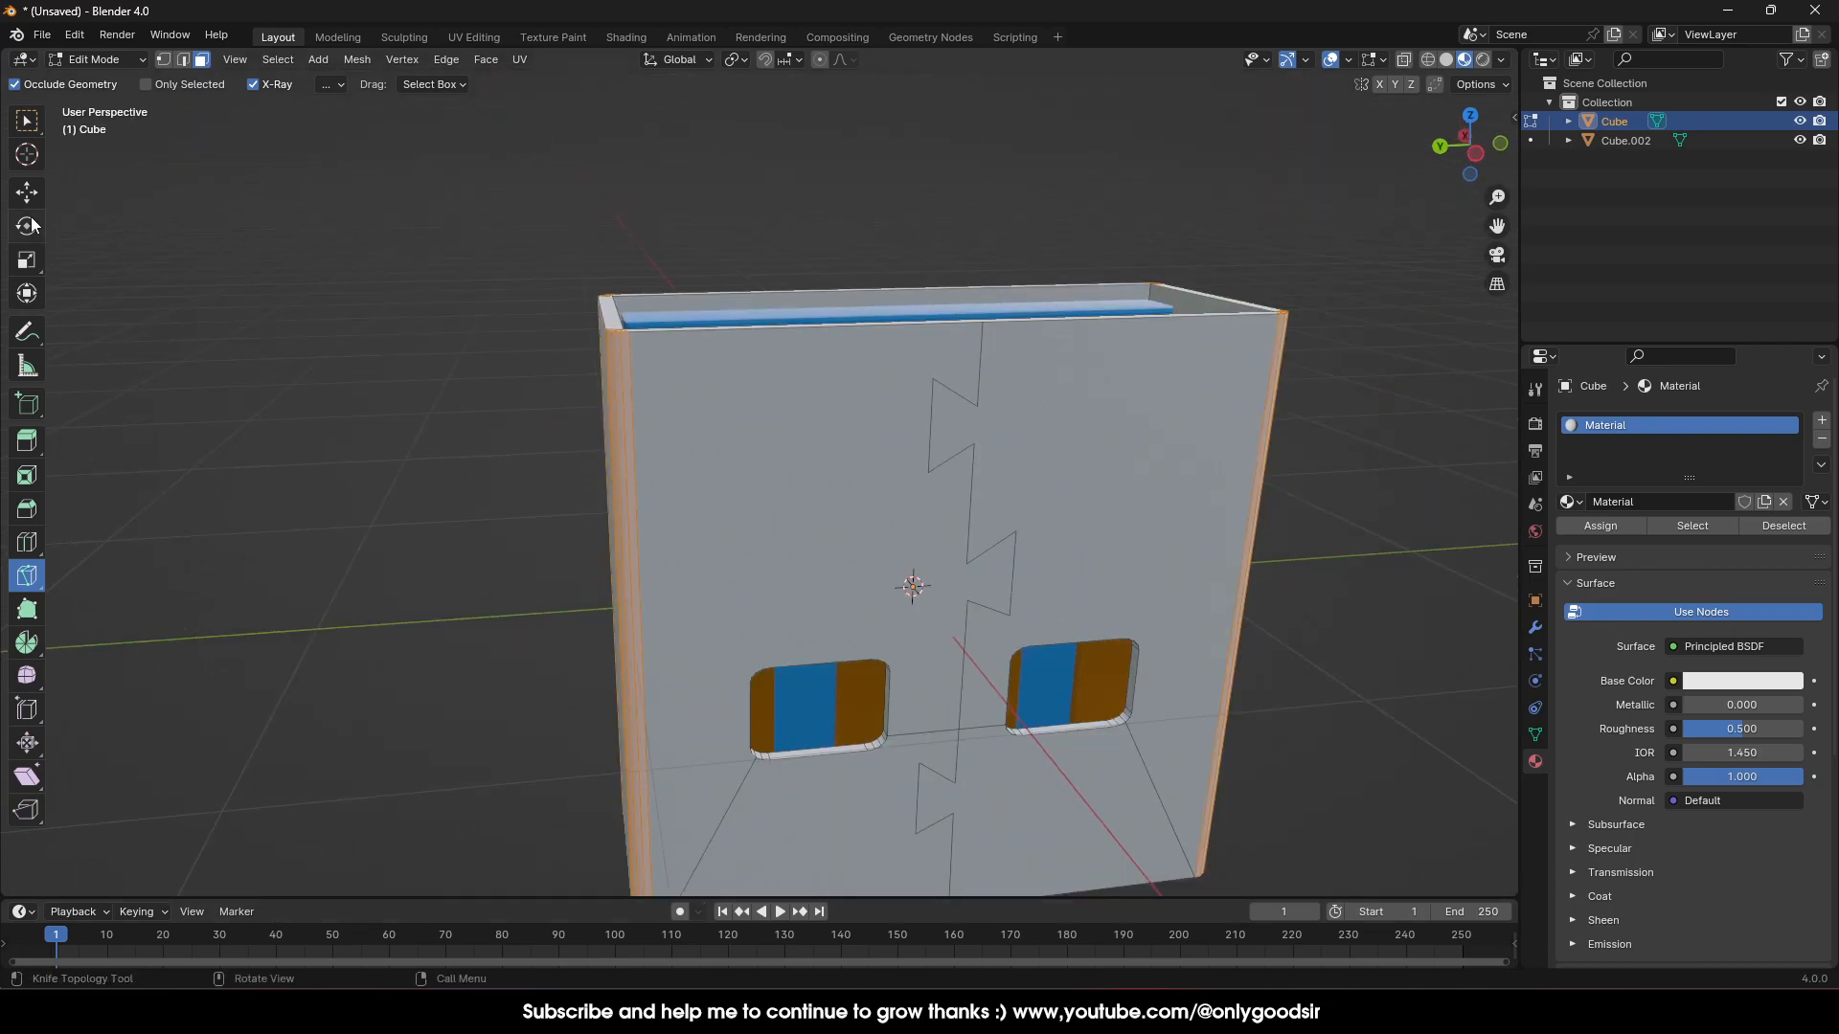
pyautogui.click(17, 197)
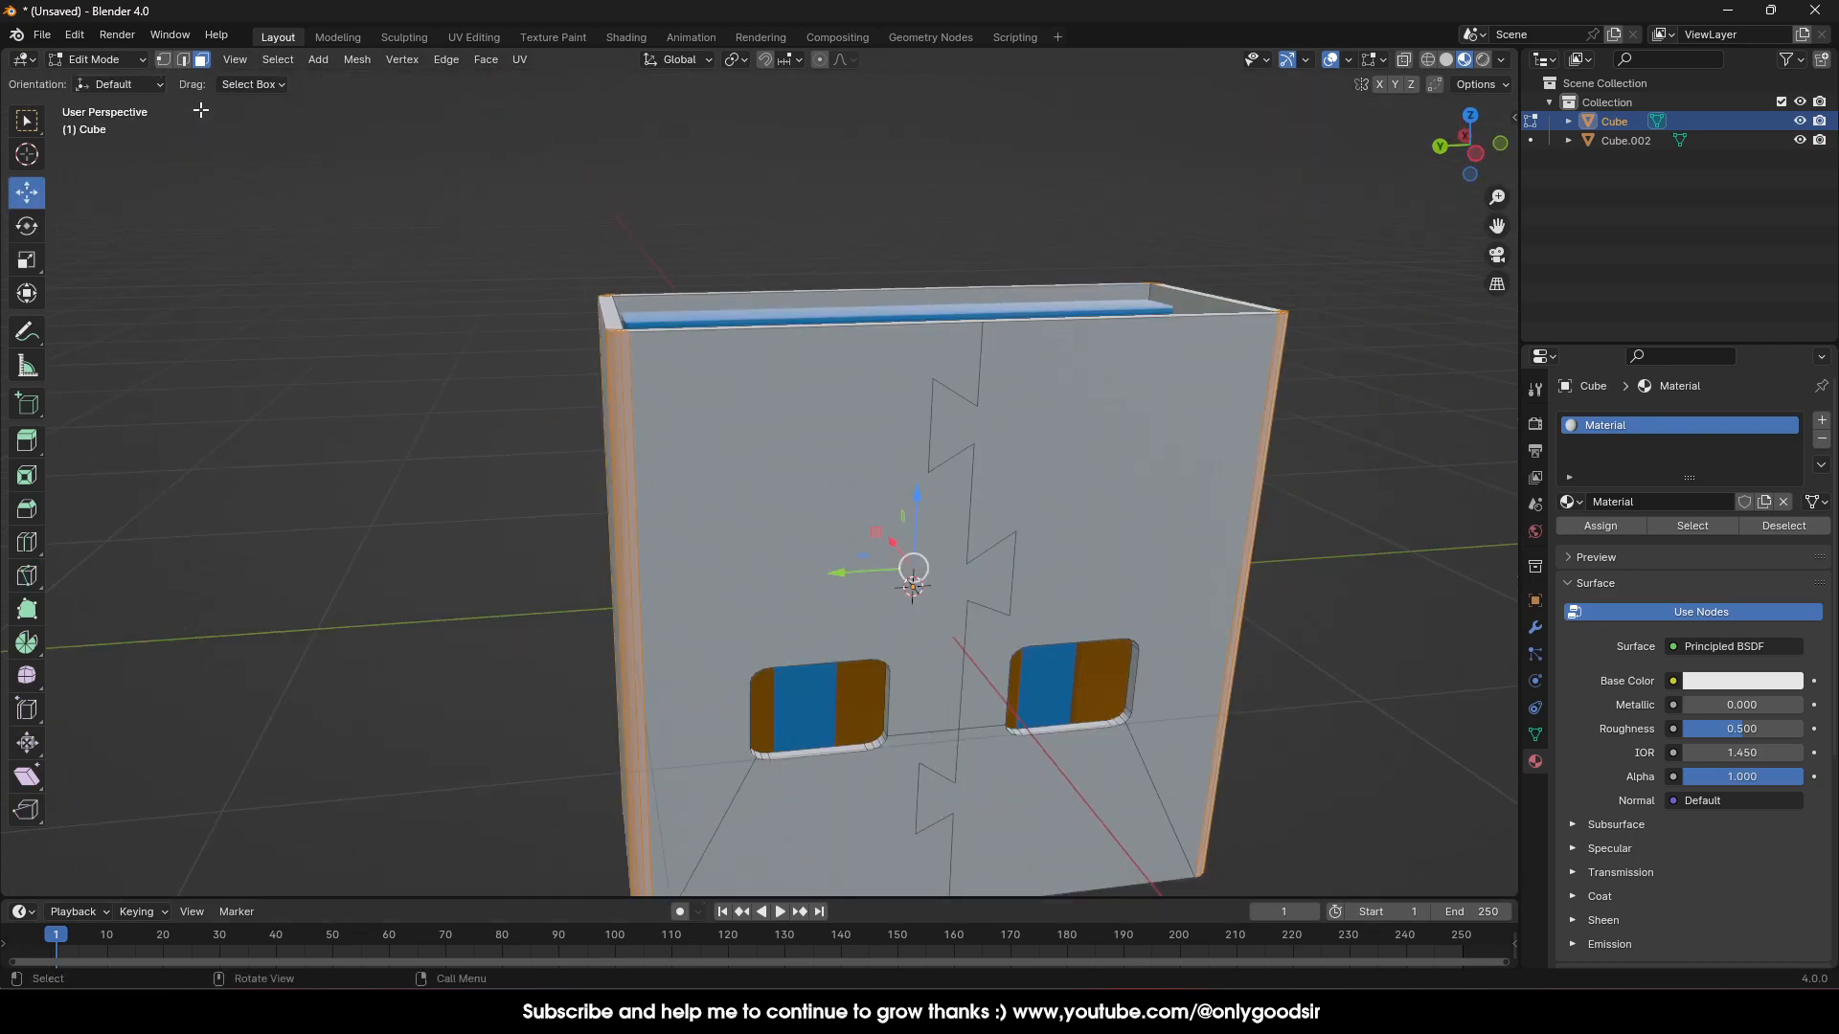
pyautogui.click(165, 60)
pyautogui.moveTo(863, 363); pyautogui.dragTo(834, 342, button='middle')
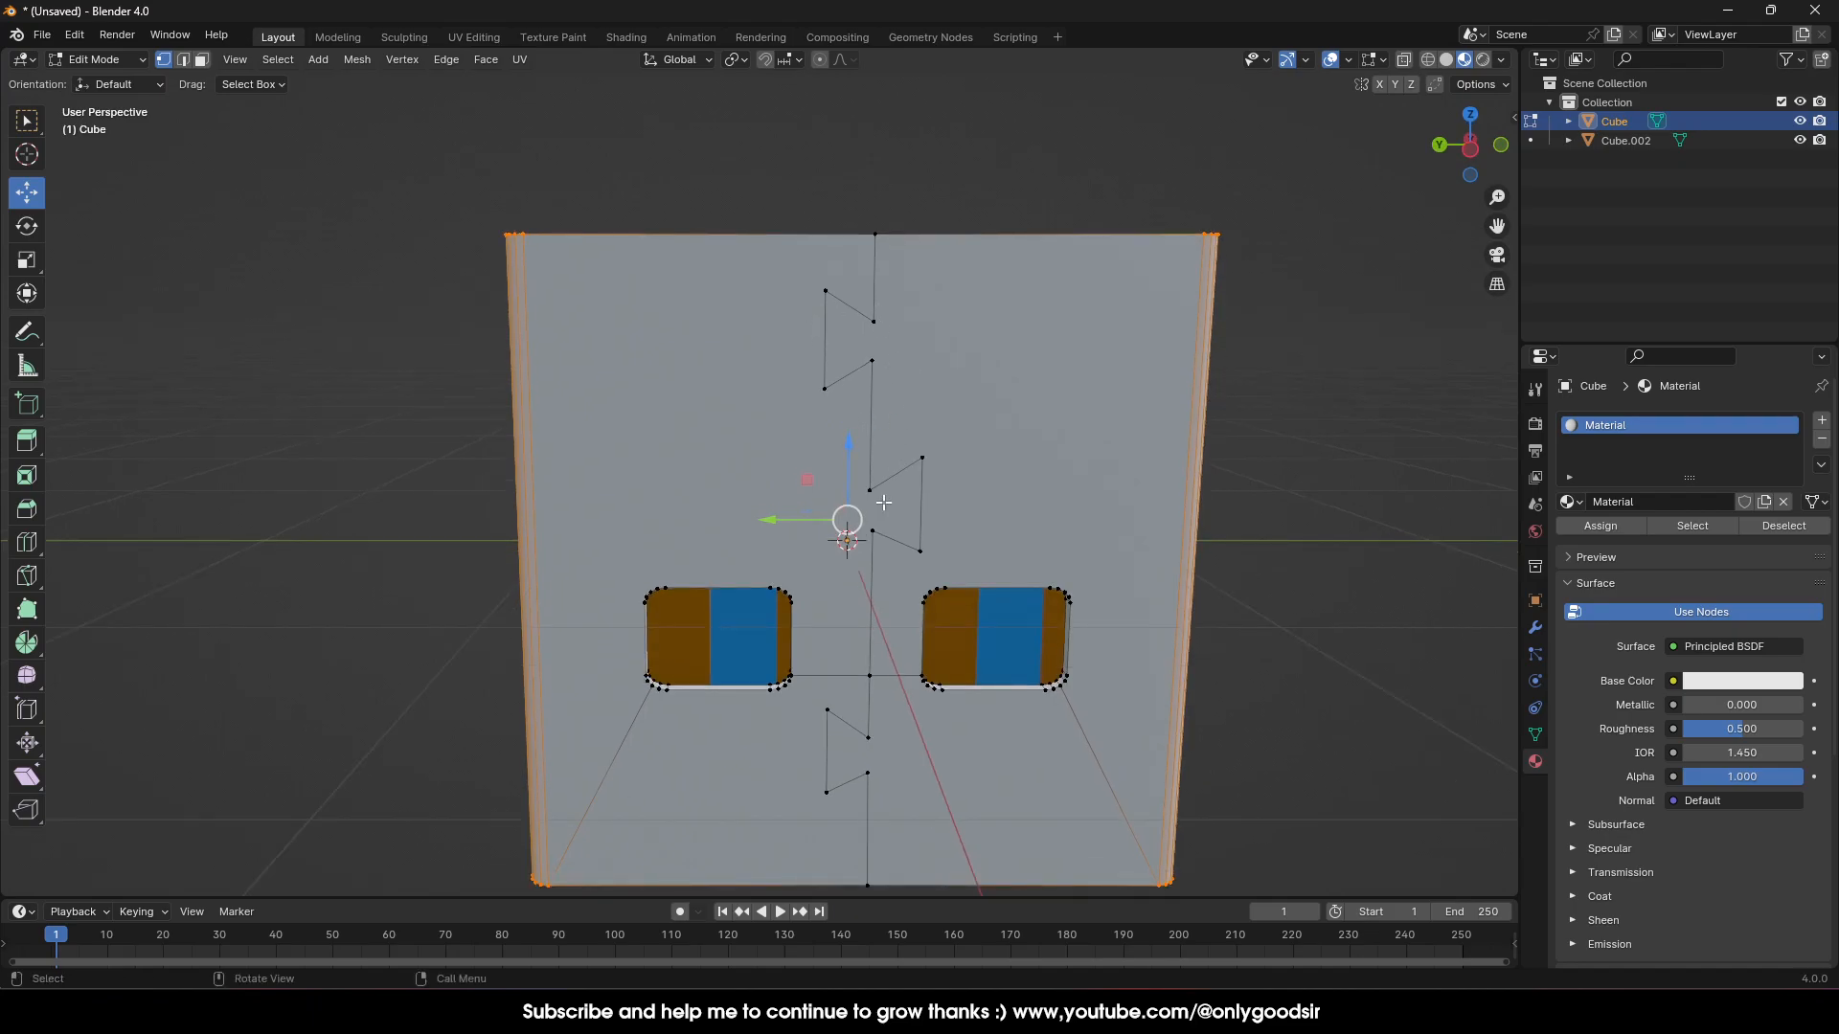
pyautogui.click(1471, 156)
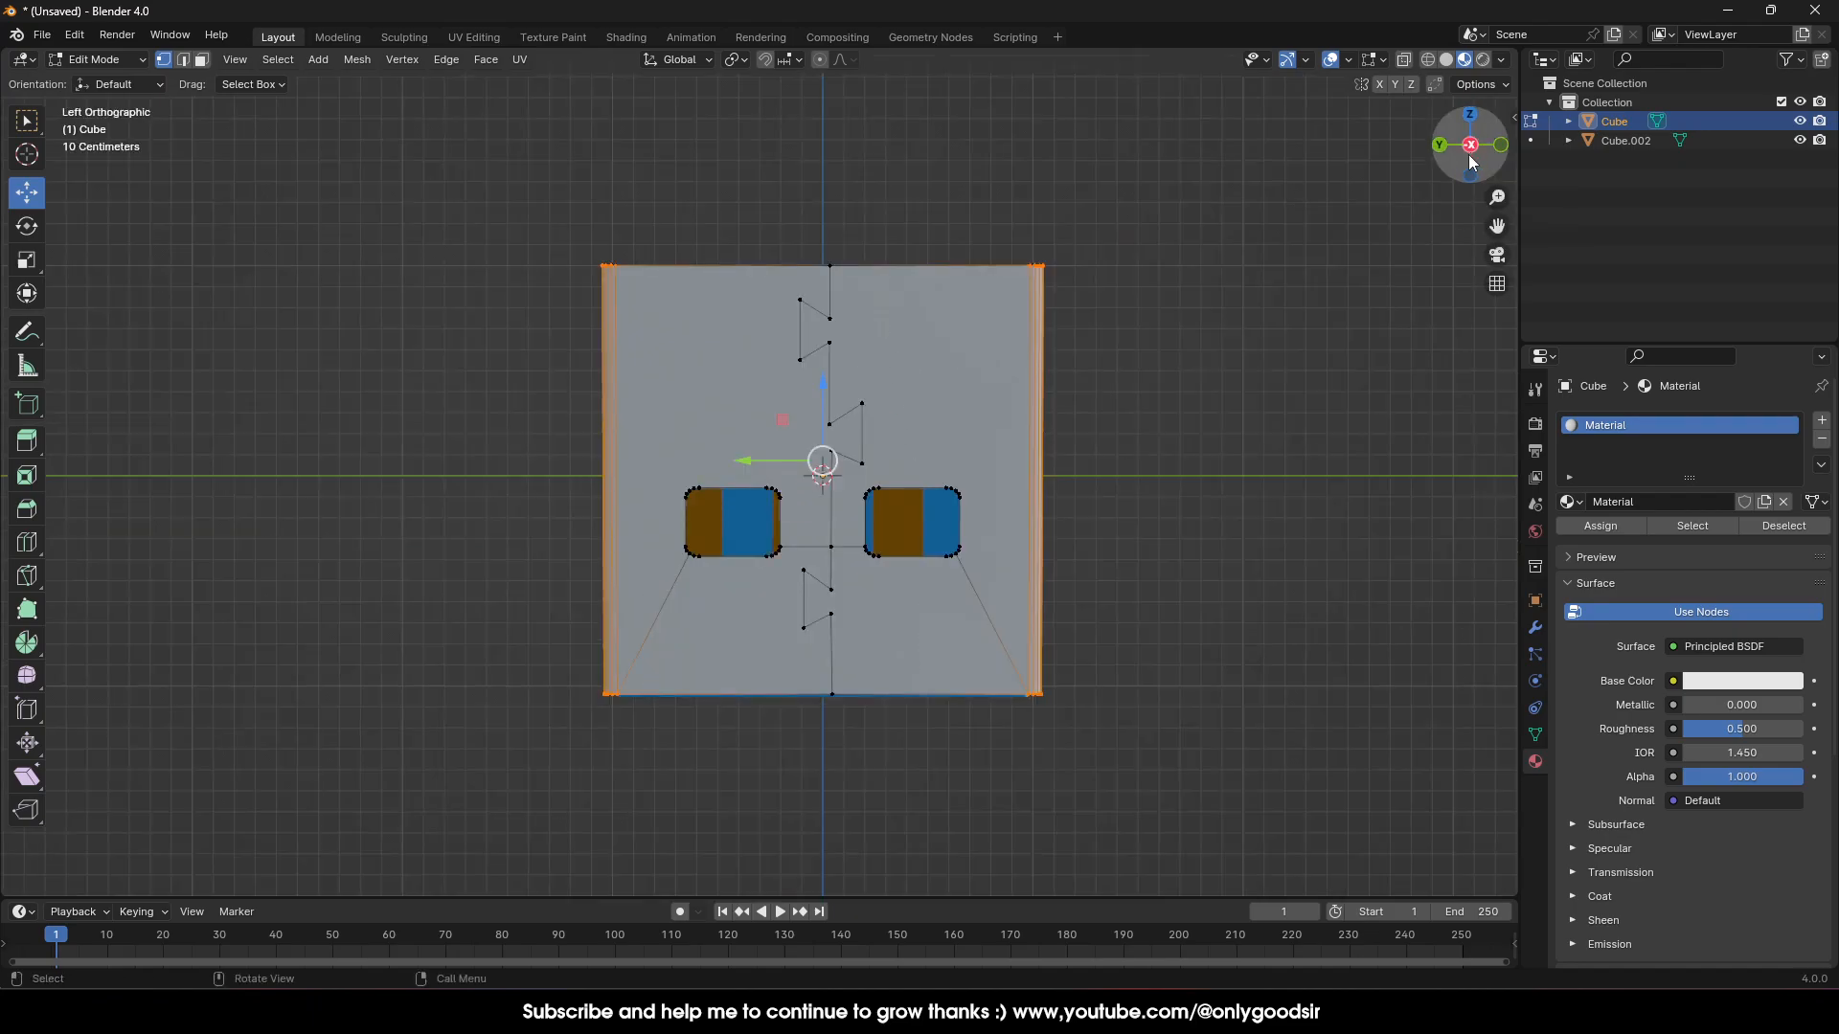
pyautogui.moveTo(846, 250); pyautogui.dragTo(820, 729)
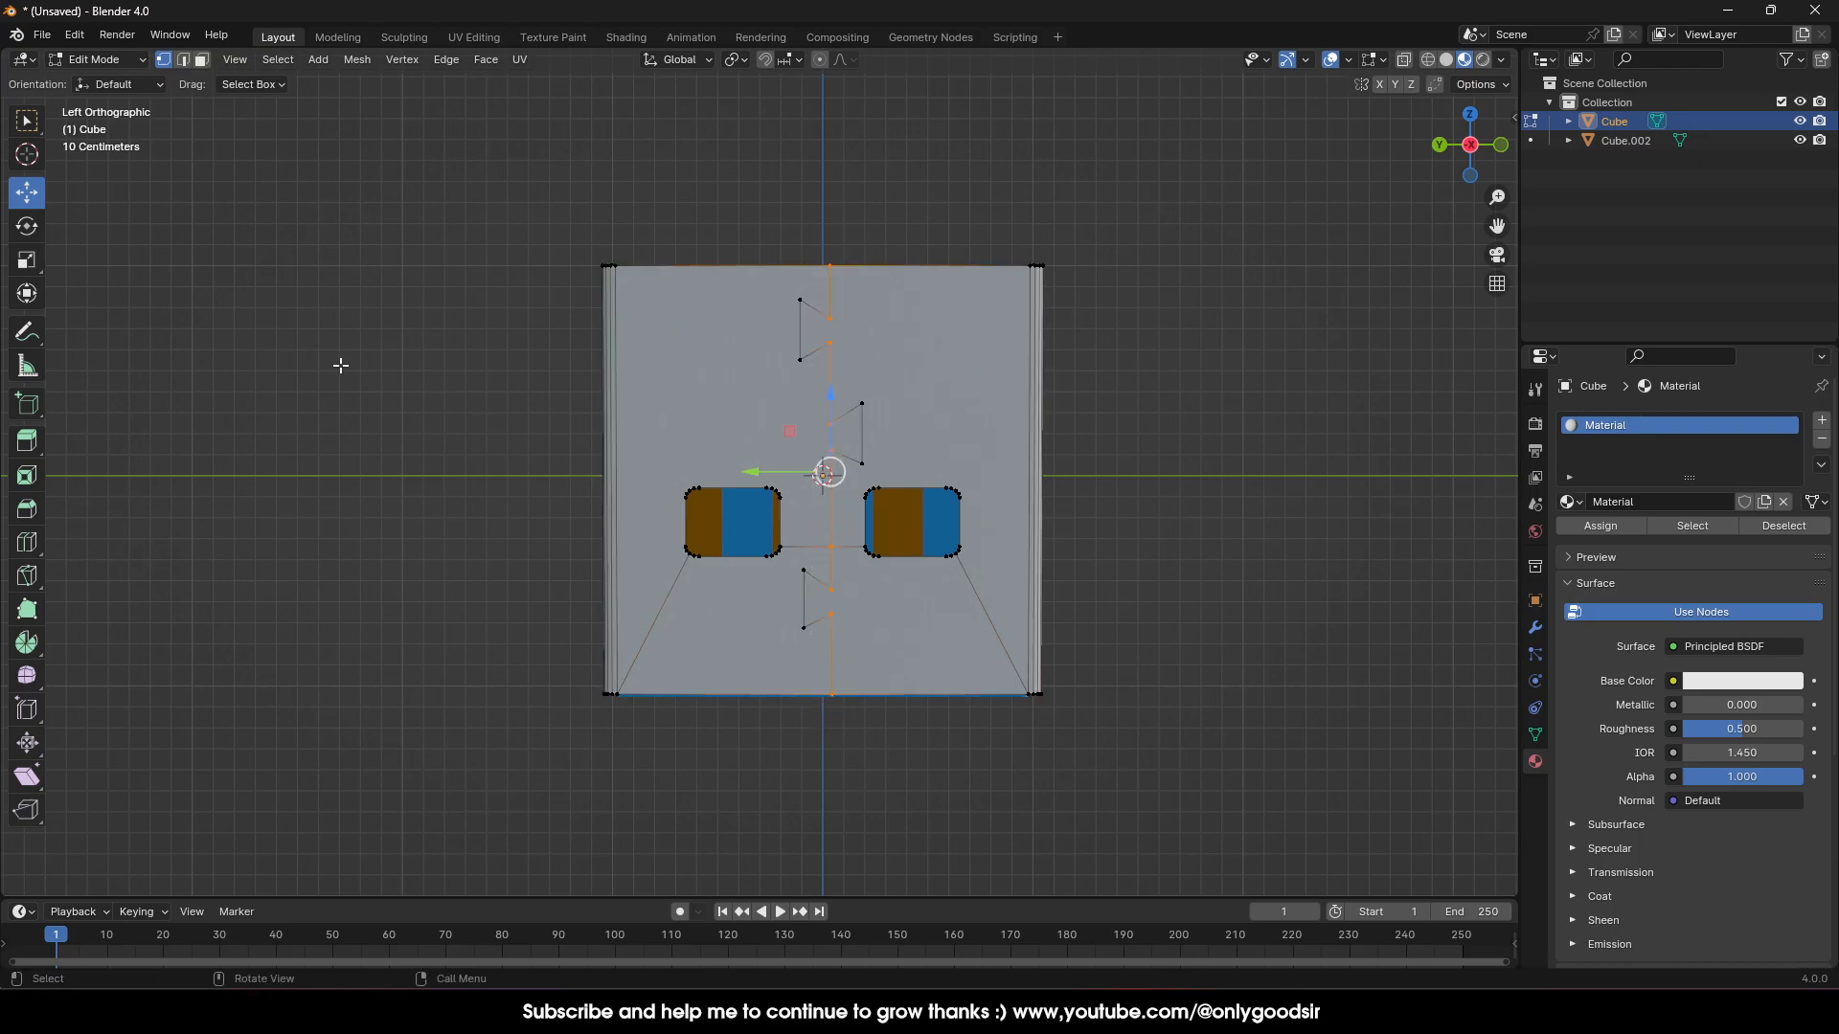
pyautogui.click(29, 260)
pyautogui.moveTo(755, 472); pyautogui.dragTo(775, 472)
pyautogui.press('0')
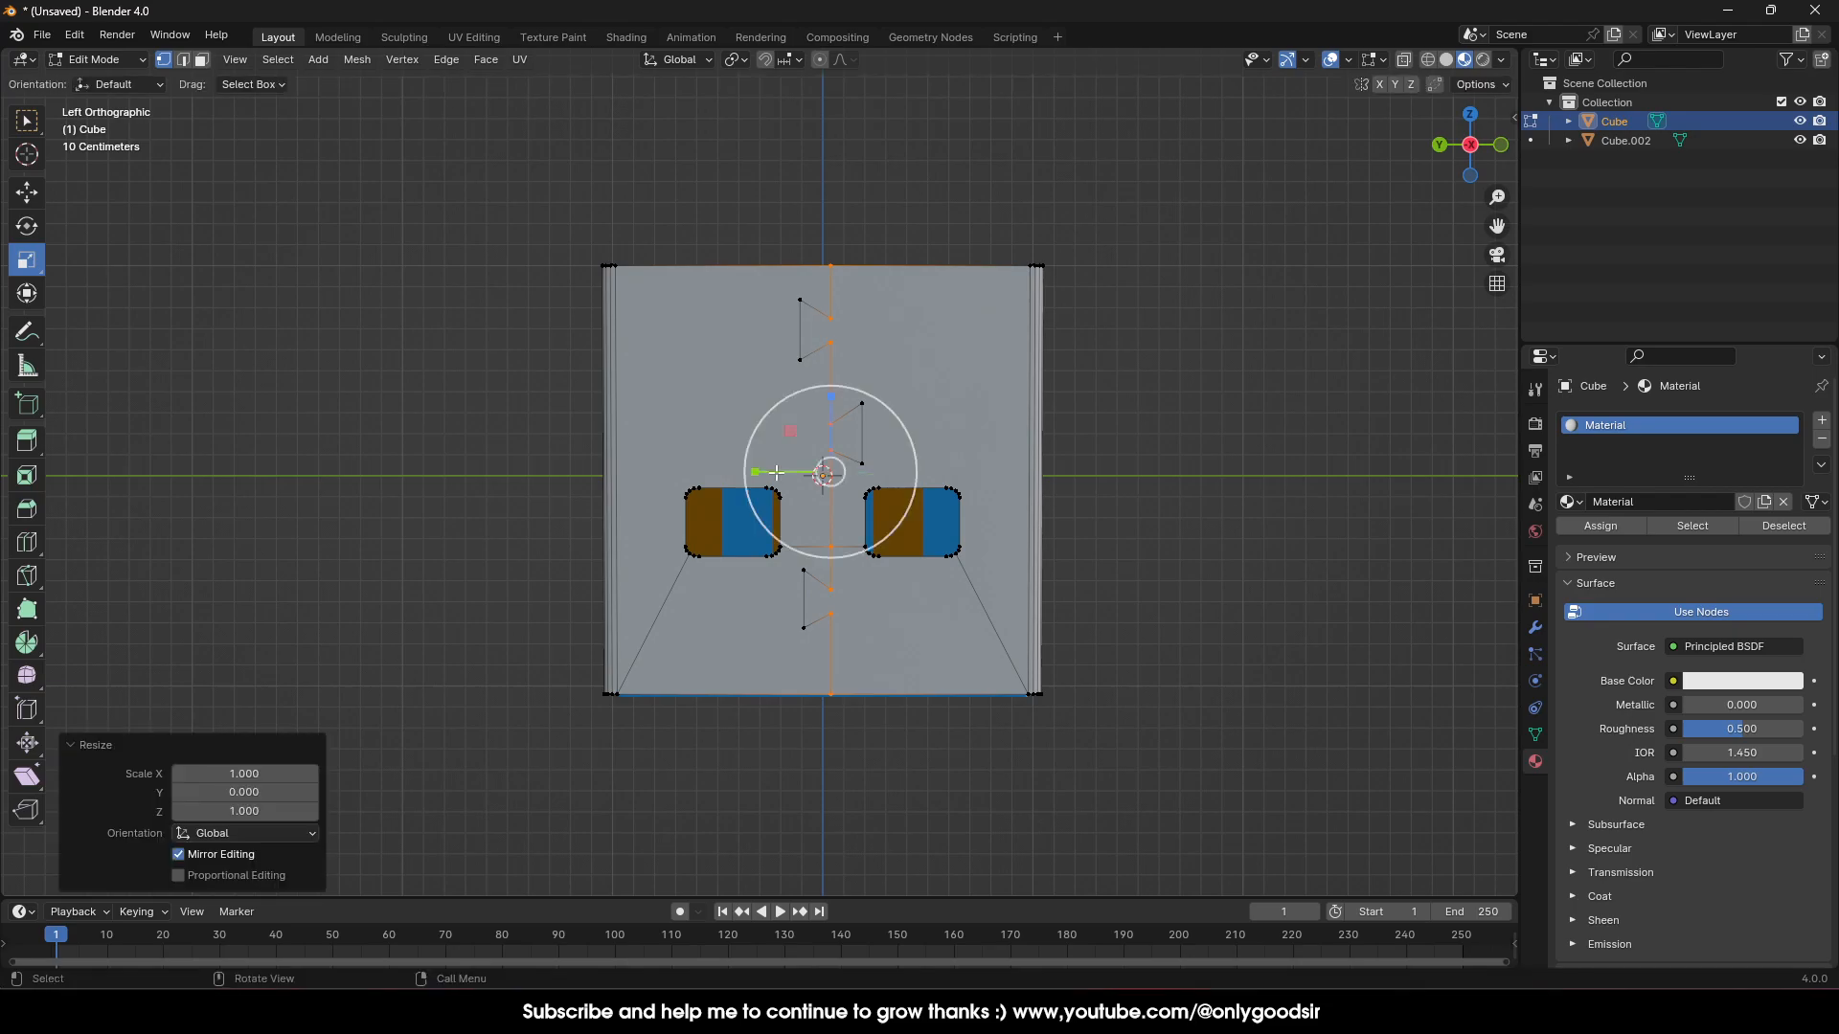
pyautogui.click(751, 246)
pyautogui.moveTo(747, 246); pyautogui.dragTo(814, 691)
pyautogui.moveTo(700, 514); pyautogui.dragTo(844, 362)
pyautogui.press('0')
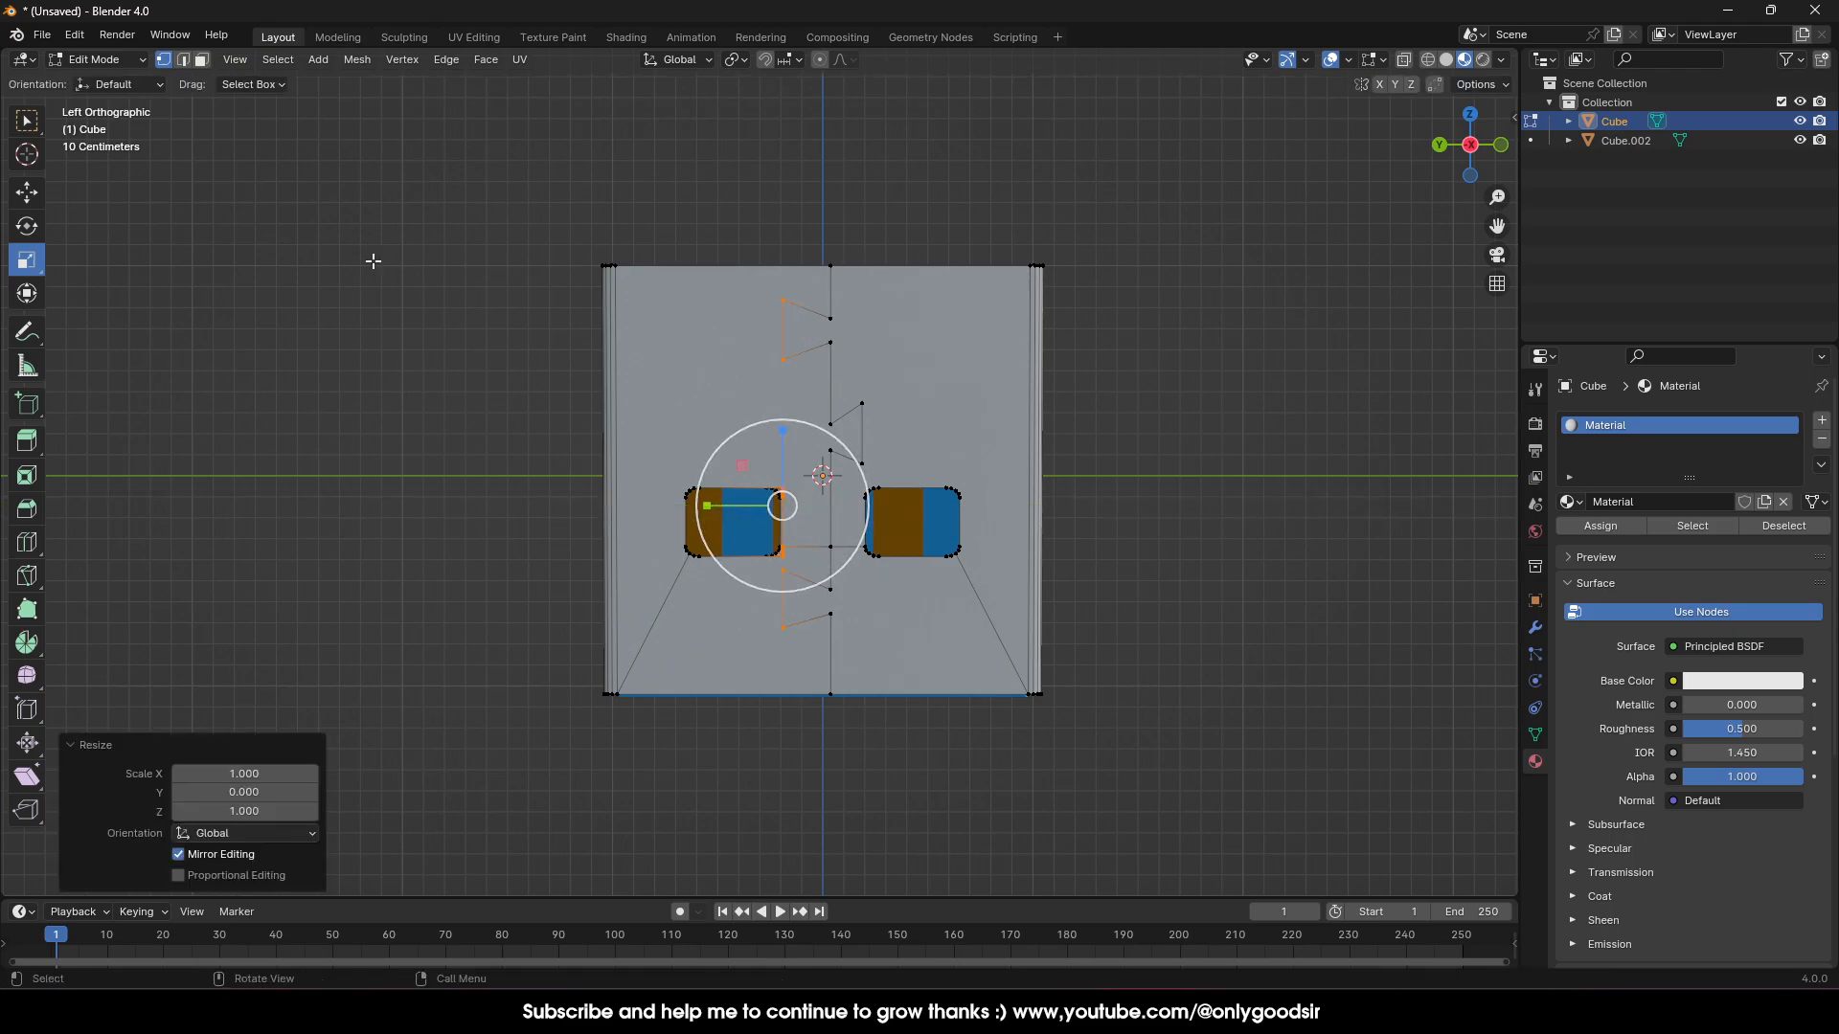
pyautogui.click(436, 291)
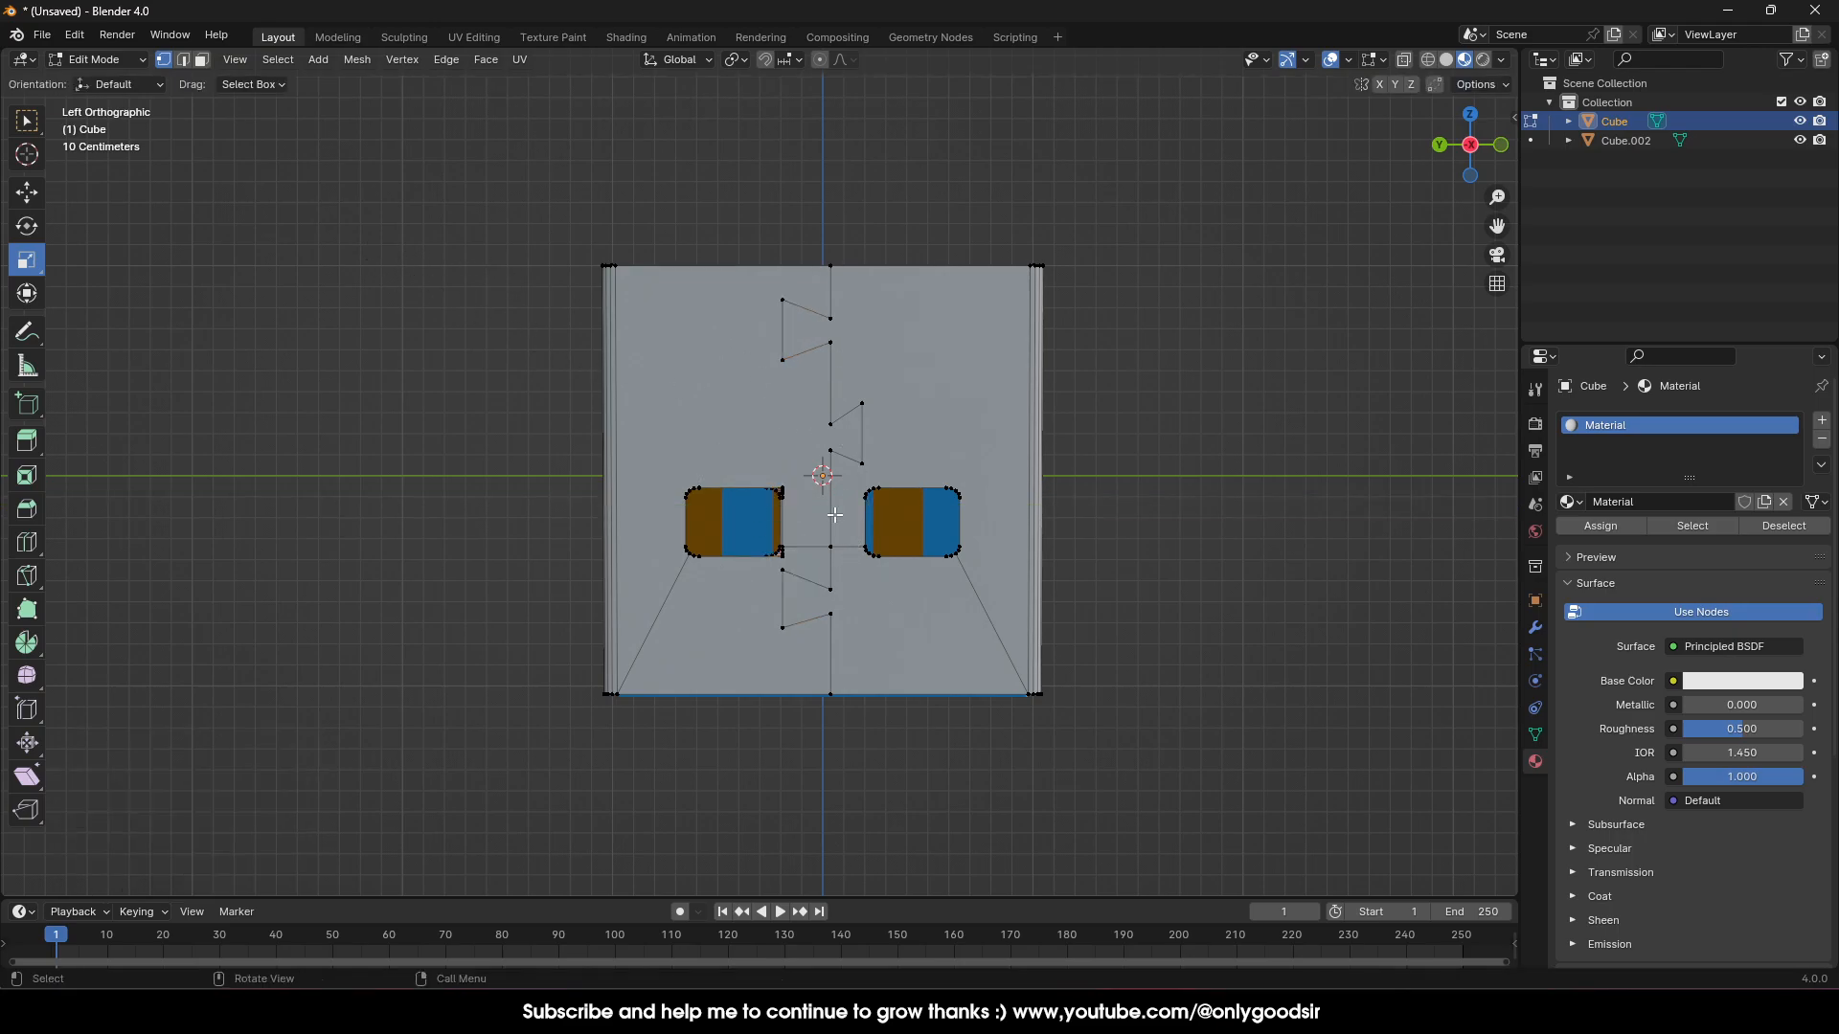
pyautogui.hotkey('ctrl', 'z')
pyautogui.hotkey('ctrl', 'z')
pyautogui.hotkey('ctrl', 'z')
# Straighten the outer tips of the two +Y dovetail notches by flattening only those vertices along Y, leaving the window corners out
pyautogui.moveTo(790, 275); pyautogui.dragTo(807, 647)
pyautogui.moveTo(726, 461); pyautogui.dragTo(801, 465)
pyautogui.click(890, 312)
pyautogui.moveTo(879, 326); pyautogui.dragTo(794, 433)
pyautogui.click(538, 319)
# Bevel every edge of the dovetail seam, from the shell's upper rim to its lower edge, about 0.00885 m wide with 2 segments
pyautogui.click(27, 192)
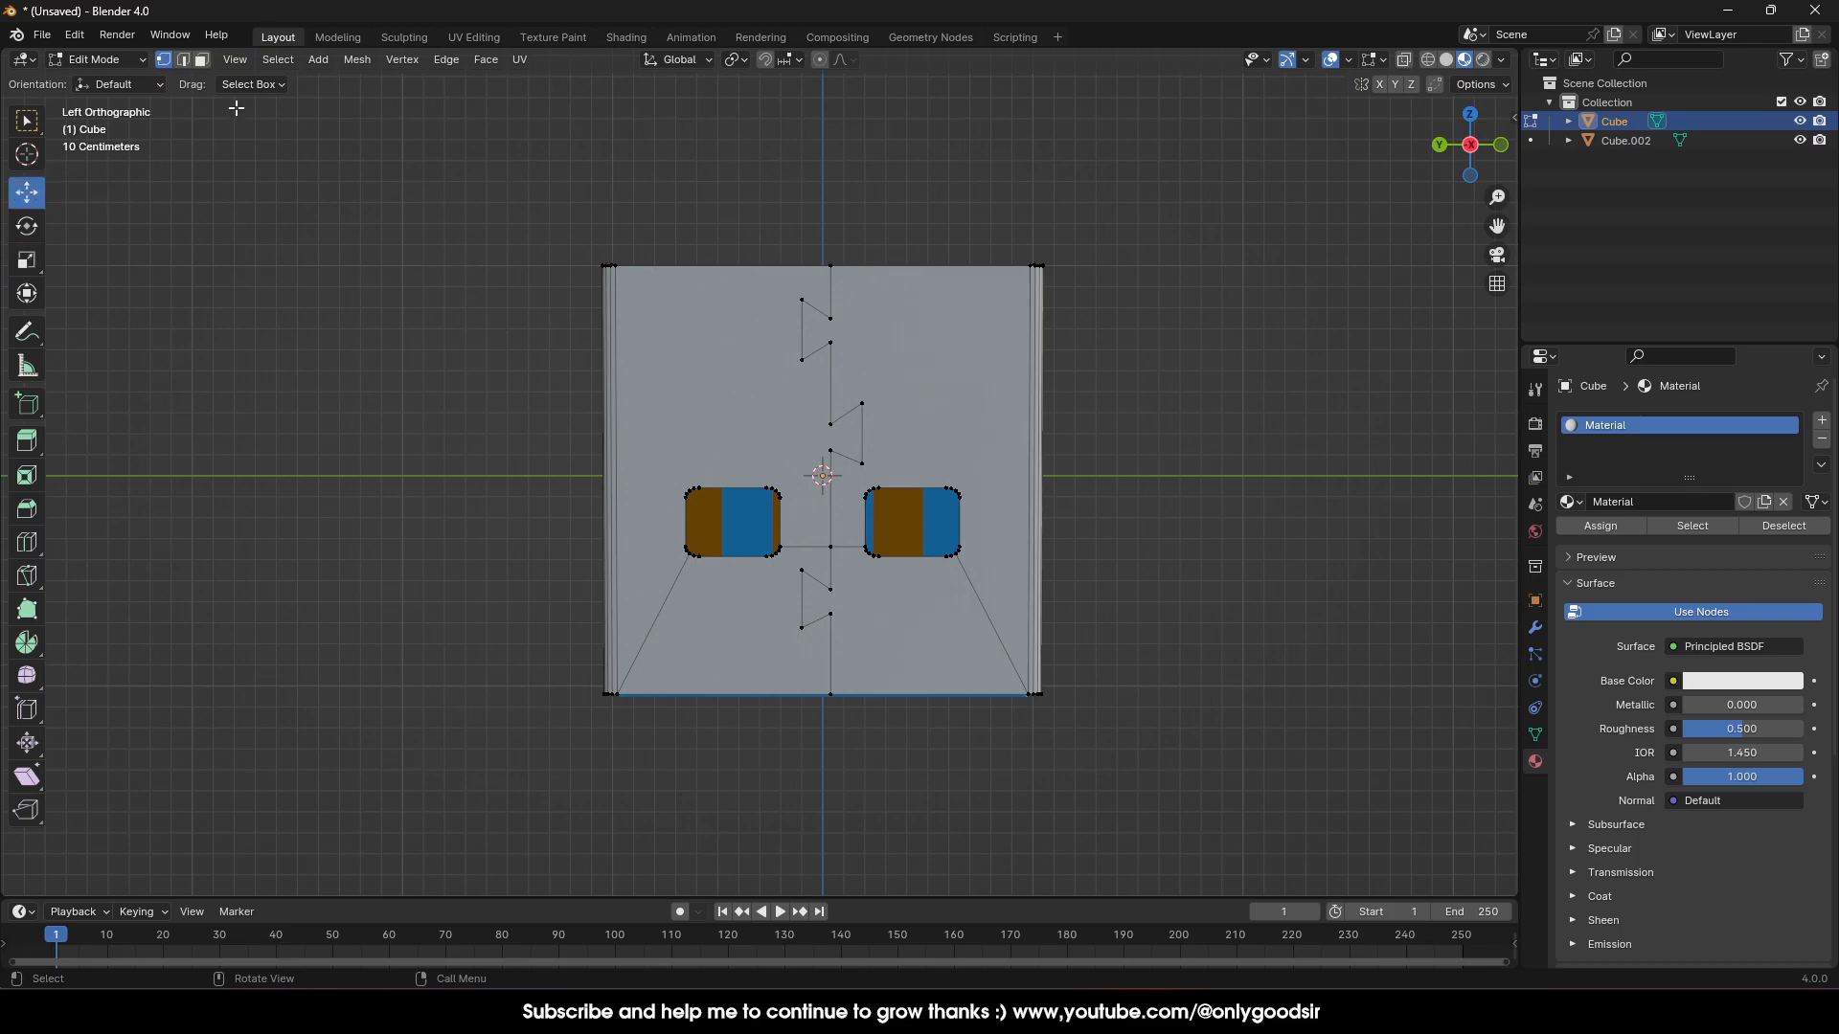
pyautogui.click(190, 62)
pyautogui.moveTo(899, 327); pyautogui.dragTo(1007, 362, button='middle')
pyautogui.click(950, 234)
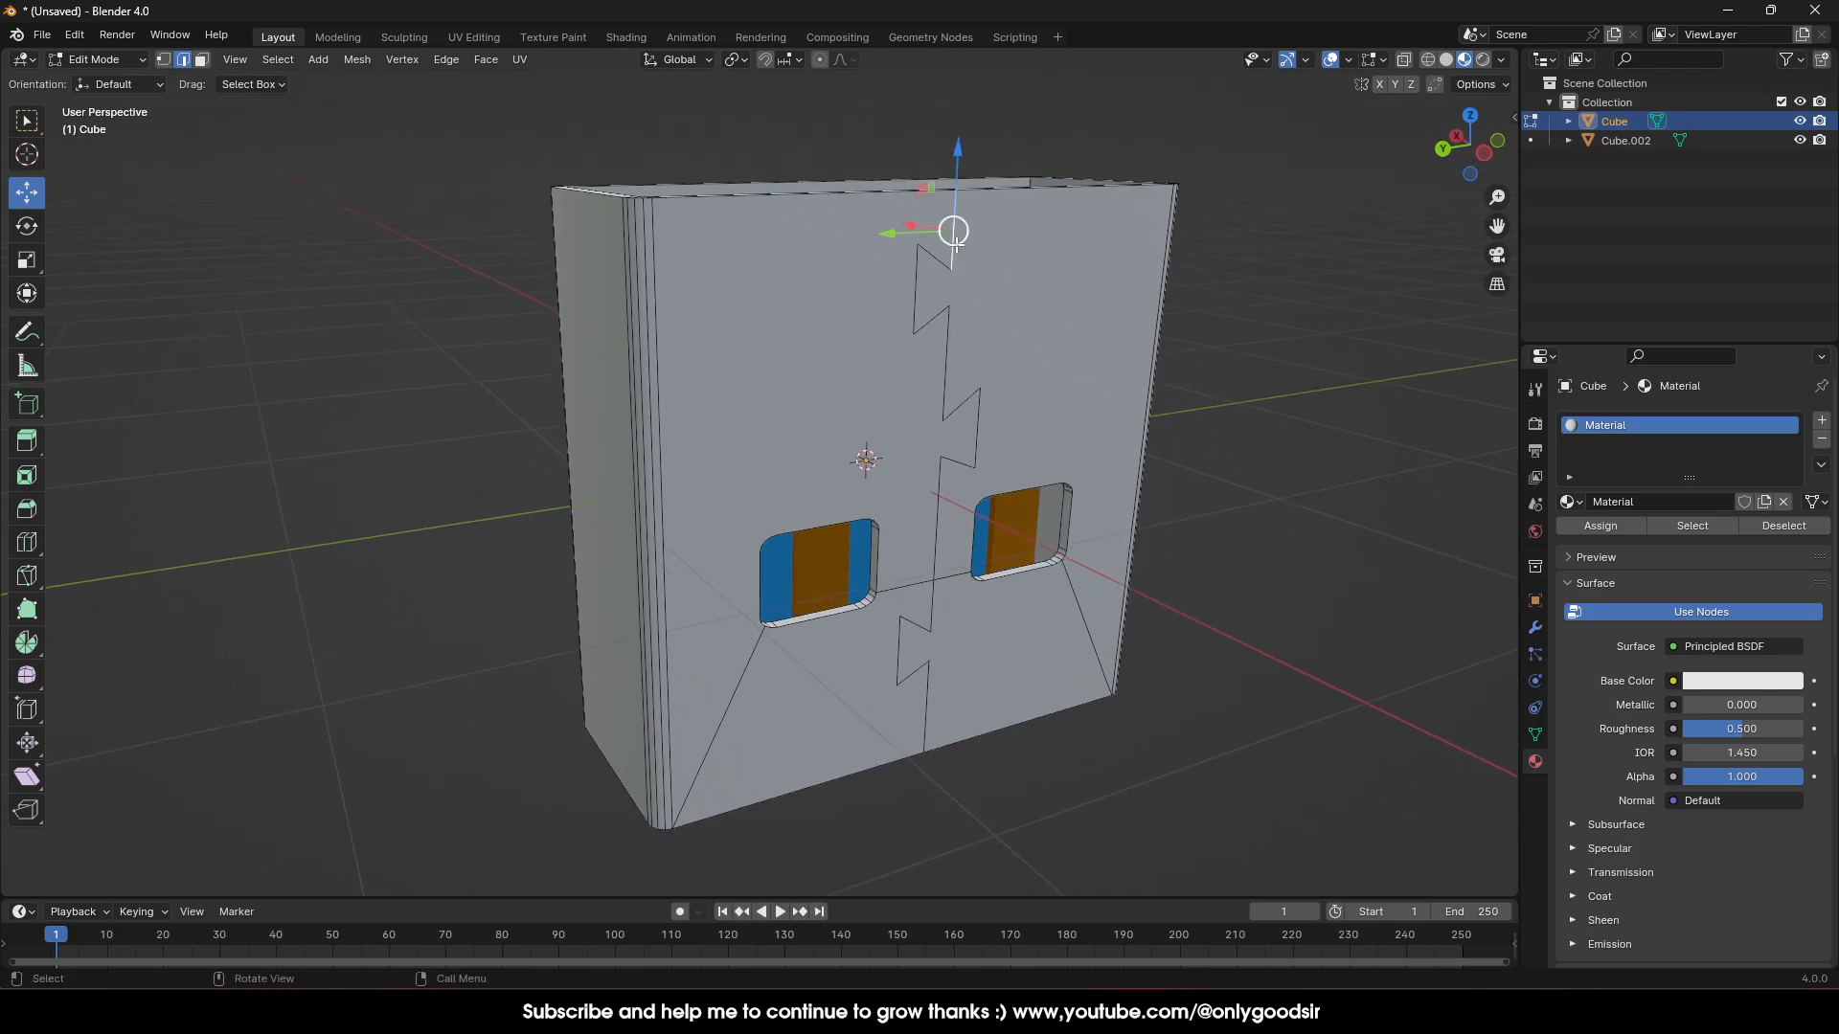
pyautogui.keyDown('shift'); pyautogui.click(931, 257); pyautogui.keyUp('shift')
pyautogui.keyDown('shift'); pyautogui.click(916, 326); pyautogui.keyUp('shift')
pyautogui.keyDown('shift'); pyautogui.click(937, 325); pyautogui.keyUp('shift')
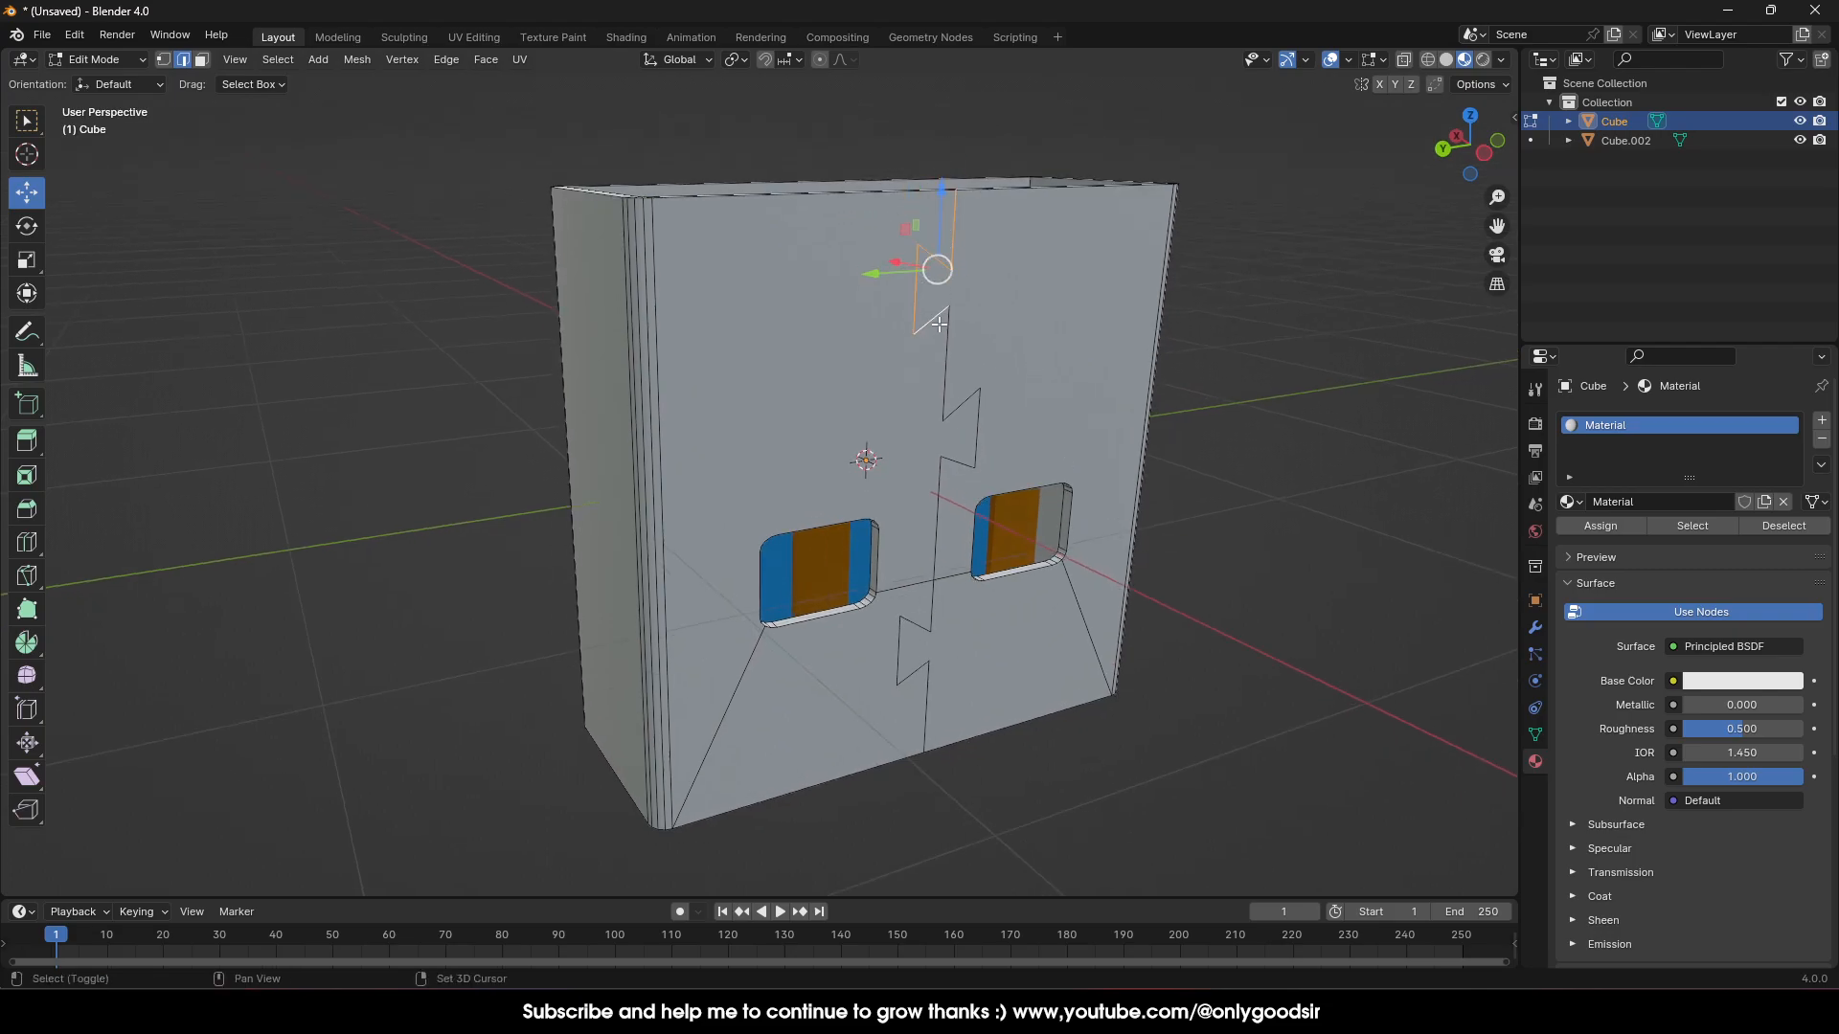
pyautogui.keyDown('shift'); pyautogui.click(947, 375); pyautogui.keyUp('shift')
pyautogui.keyDown('shift'); pyautogui.click(961, 401); pyautogui.keyUp('shift')
pyautogui.keyDown('shift'); pyautogui.click(976, 429); pyautogui.keyUp('shift')
pyautogui.keyDown('shift'); pyautogui.click(961, 462); pyautogui.keyUp('shift')
pyautogui.keyDown('shift'); pyautogui.click(941, 559); pyautogui.keyUp('shift')
pyautogui.keyDown('shift'); pyautogui.click(935, 605); pyautogui.keyUp('shift')
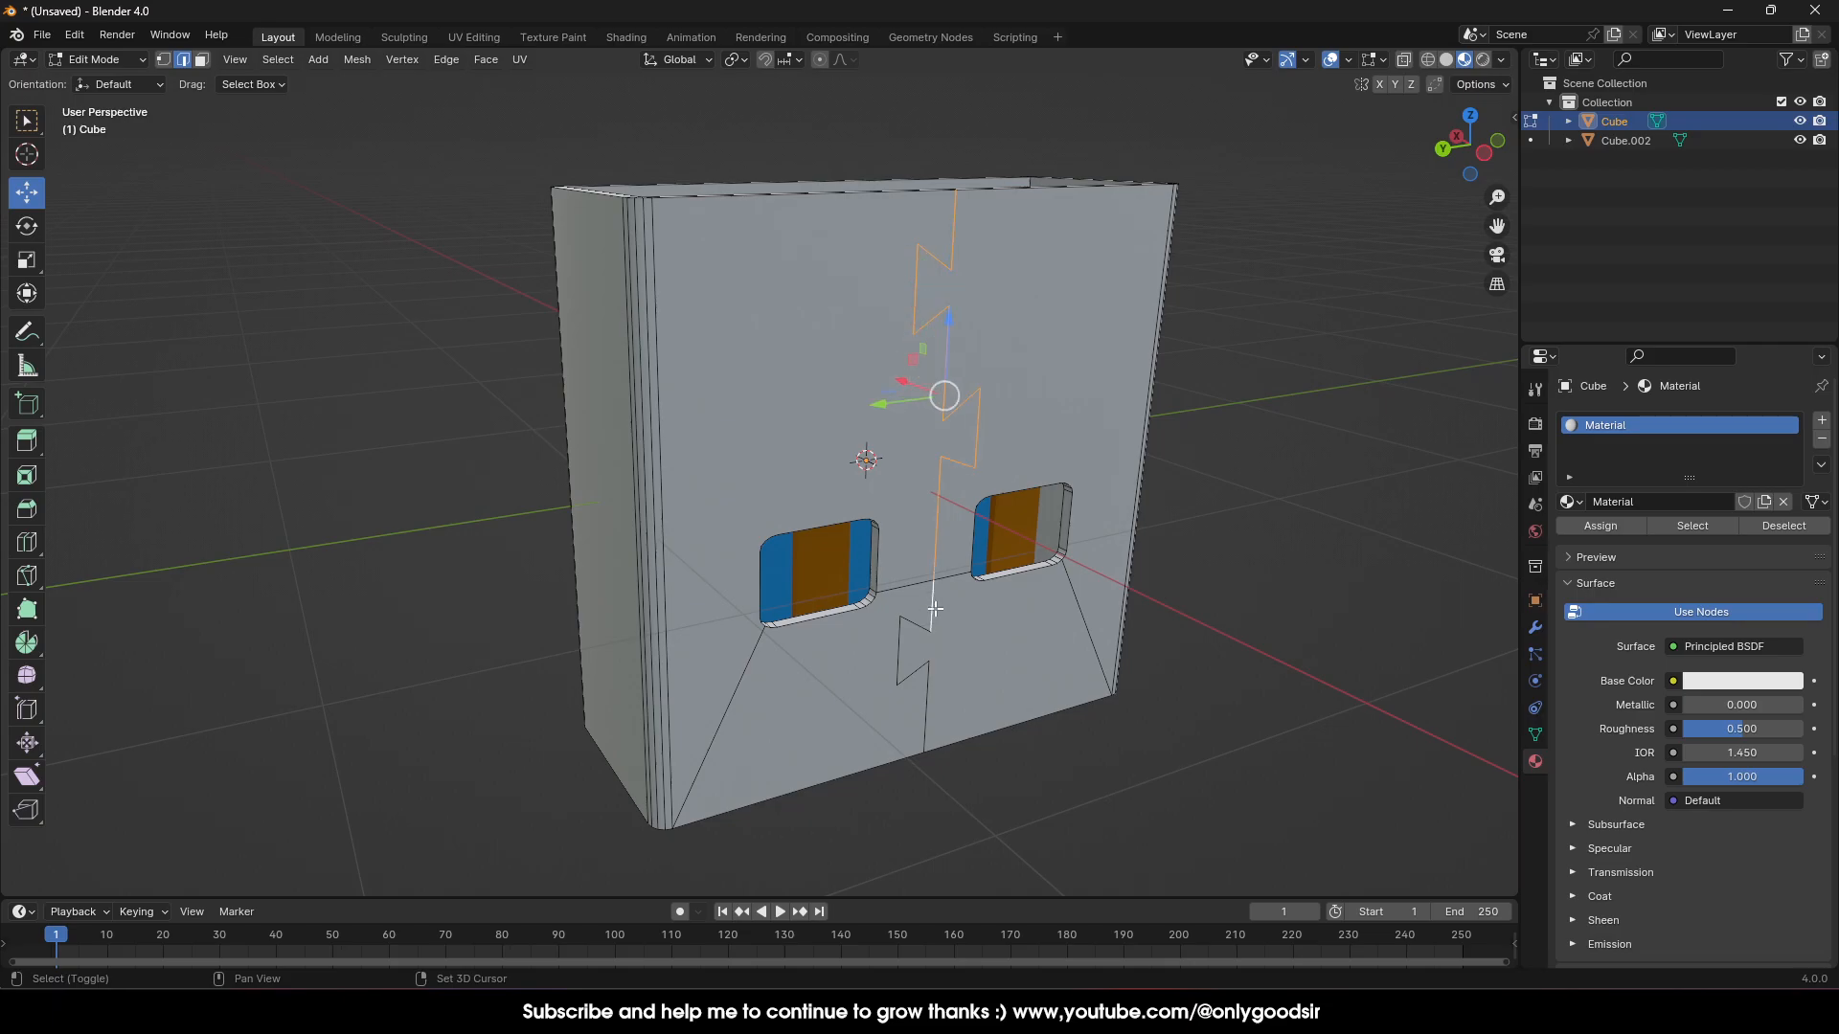
pyautogui.keyDown('shift'); pyautogui.click(917, 626); pyautogui.keyUp('shift')
pyautogui.keyDown('shift'); pyautogui.click(899, 651); pyautogui.keyUp('shift')
pyautogui.keyDown('shift'); pyautogui.click(912, 673); pyautogui.keyUp('shift')
pyautogui.keyDown('shift'); pyautogui.click(929, 690); pyautogui.keyUp('shift')
pyautogui.hotkey('ctrl', 'e')
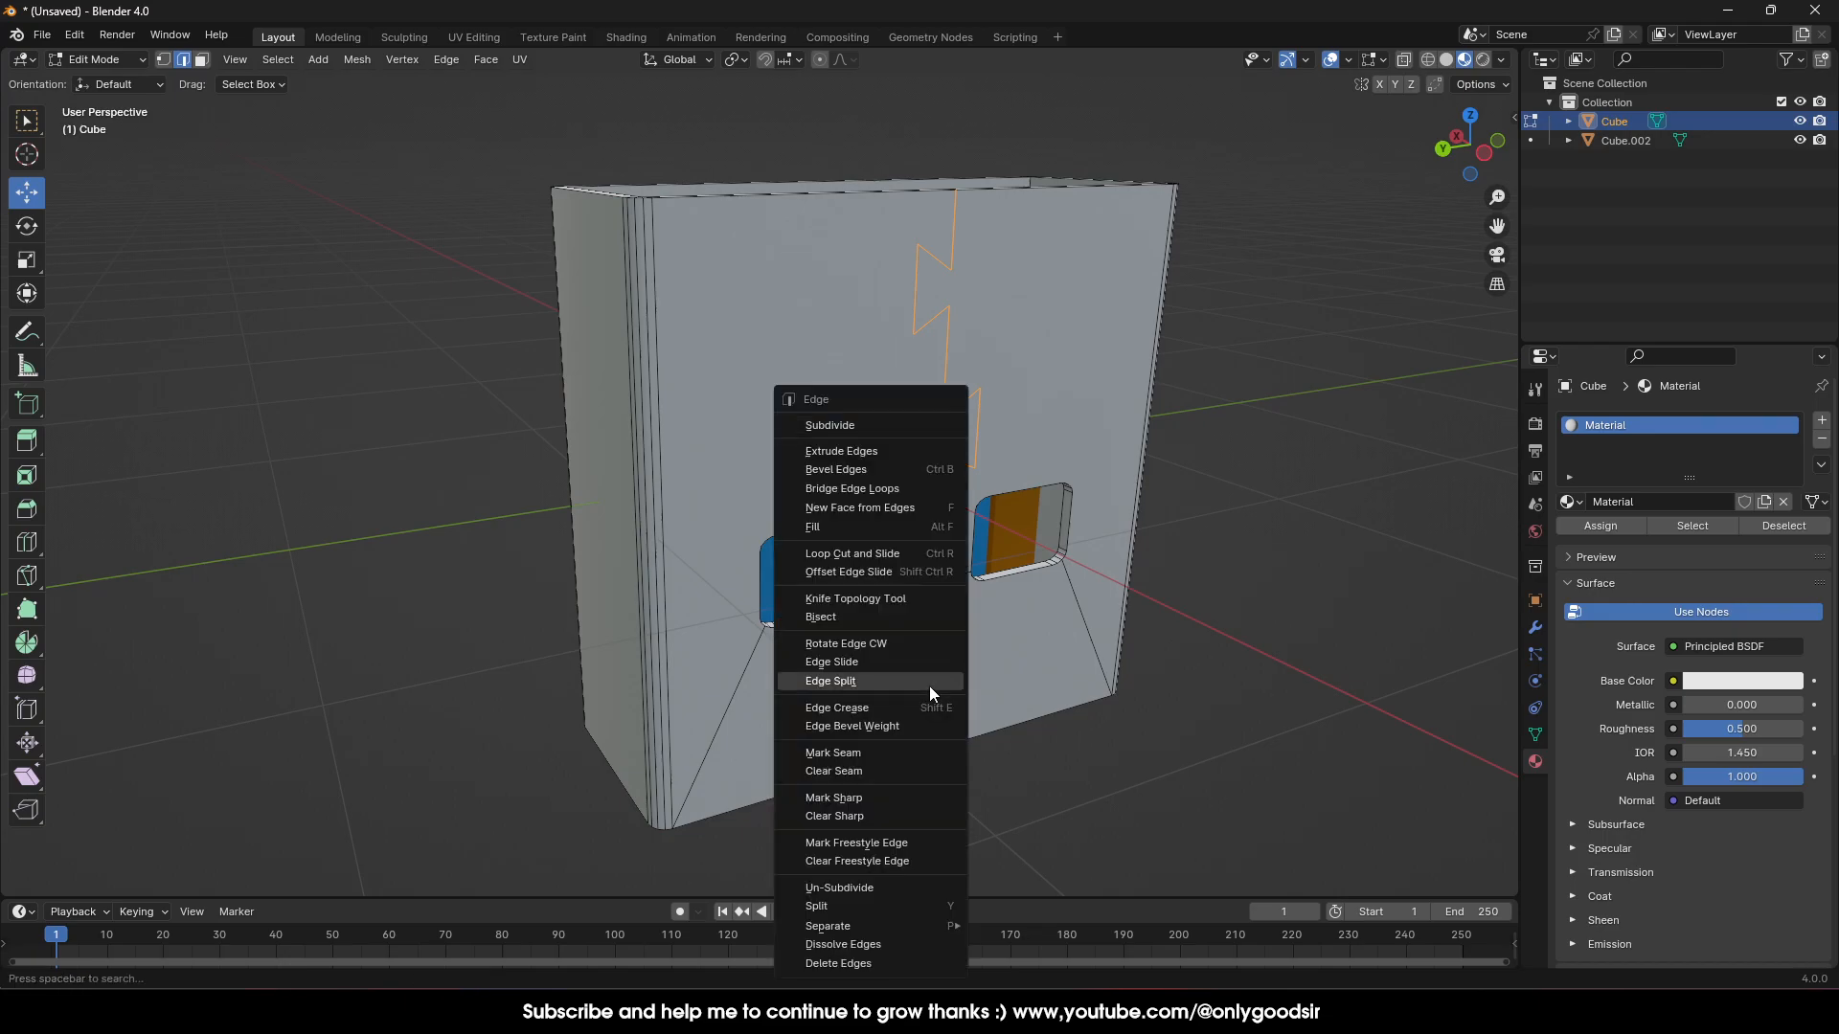
pyautogui.click(881, 470)
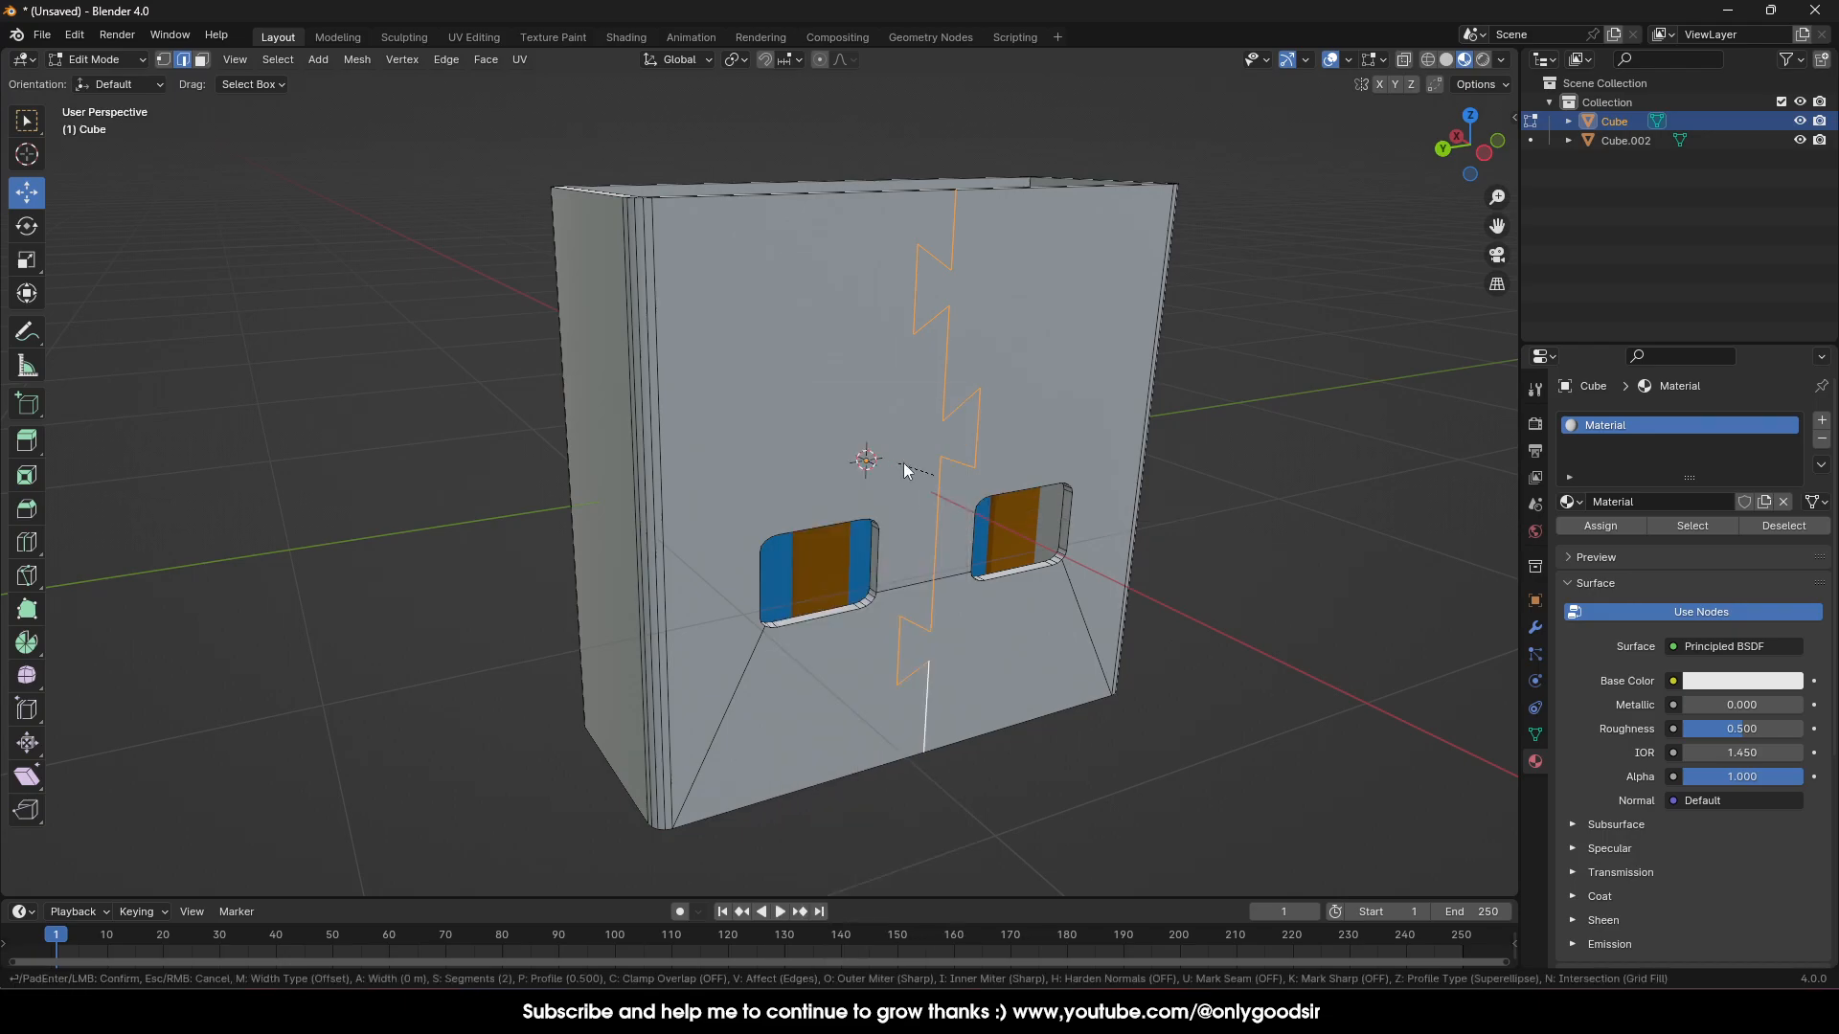
pyautogui.click(997, 457)
pyautogui.scroll(2, 1028, 420)
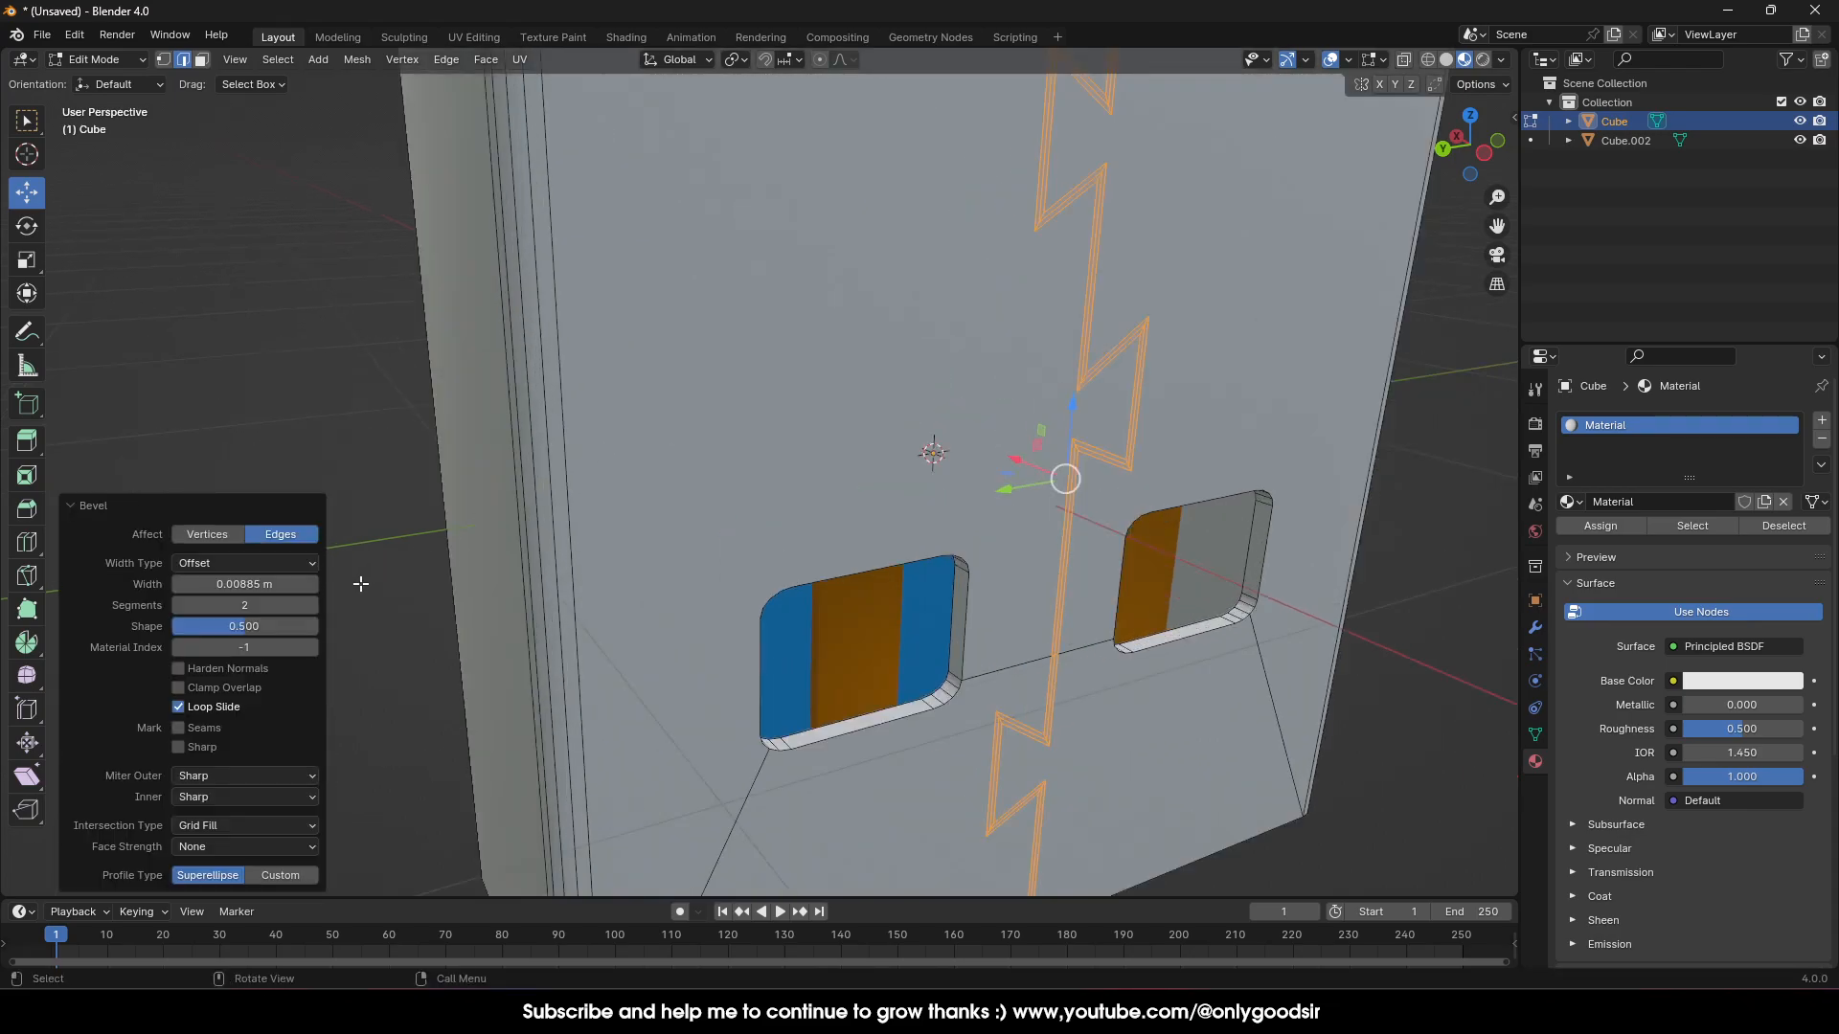
# Extrude the beveled seam strip along its normals by about -0.0113 m to form a recessed groove, and return to Object Mode
pyautogui.click(23, 454)
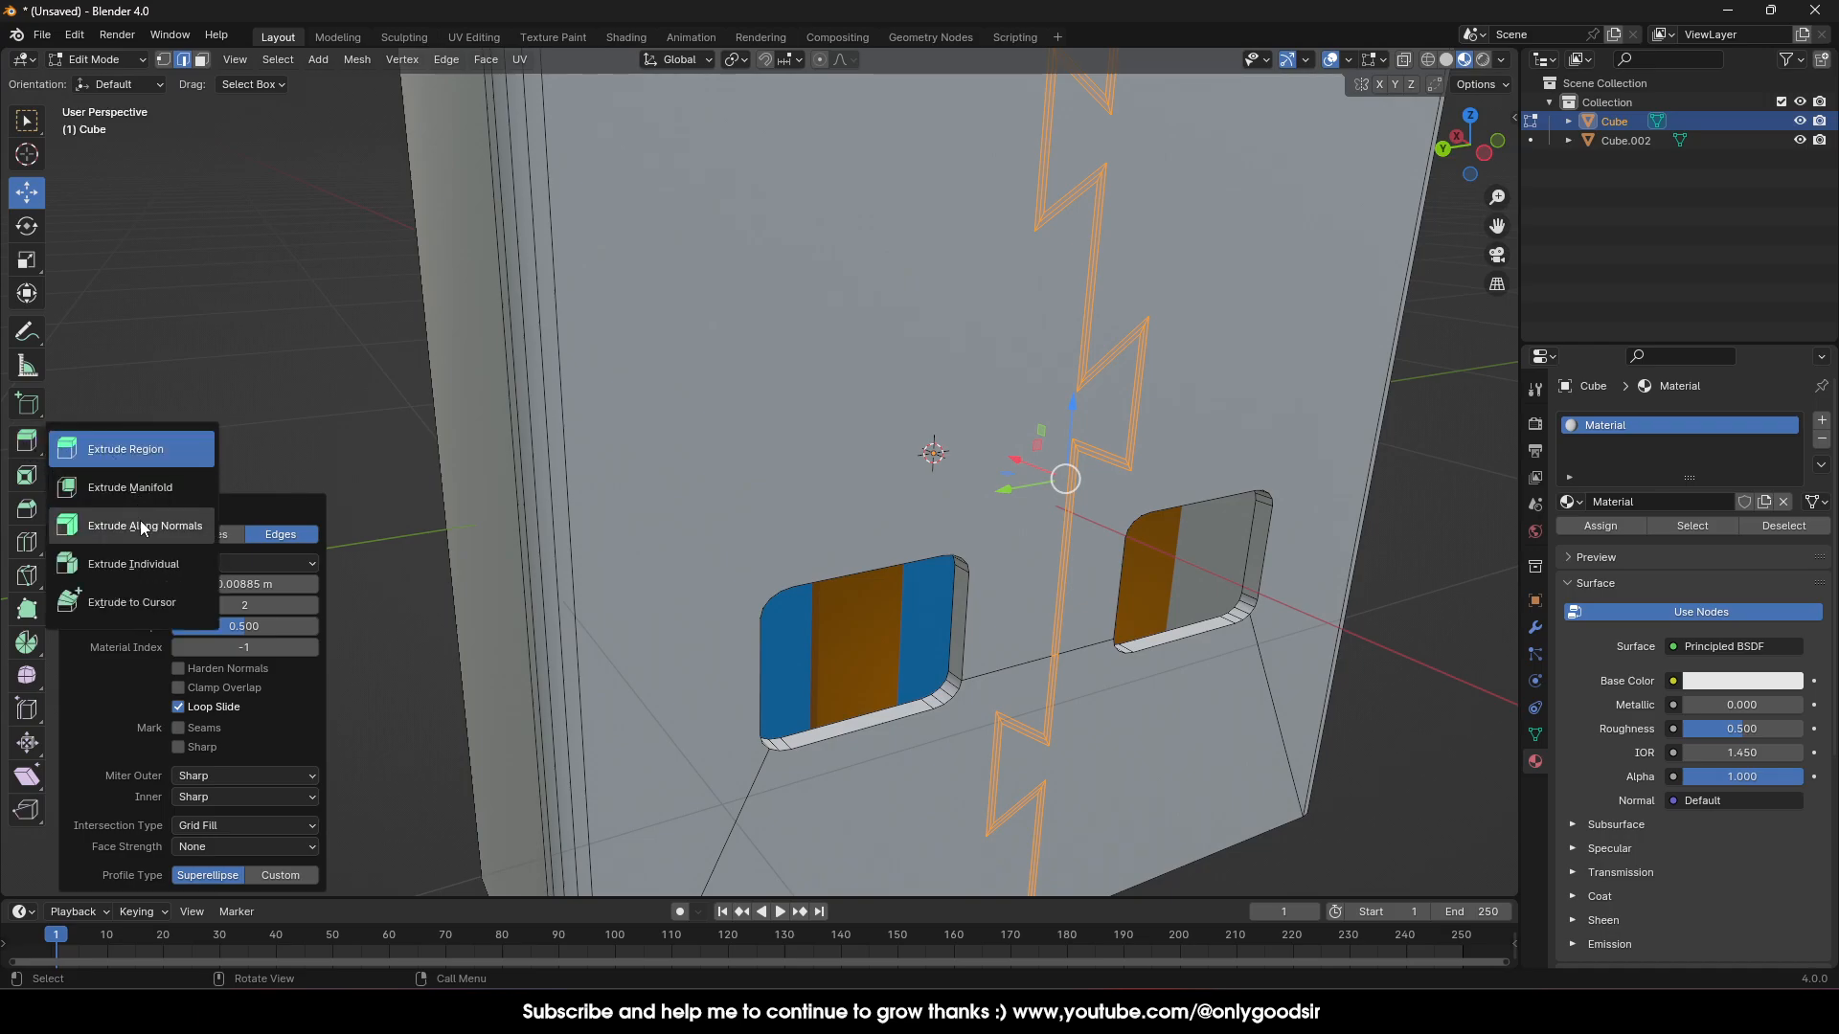
pyautogui.click(141, 525)
pyautogui.moveTo(1143, 509); pyautogui.dragTo(1135, 505)
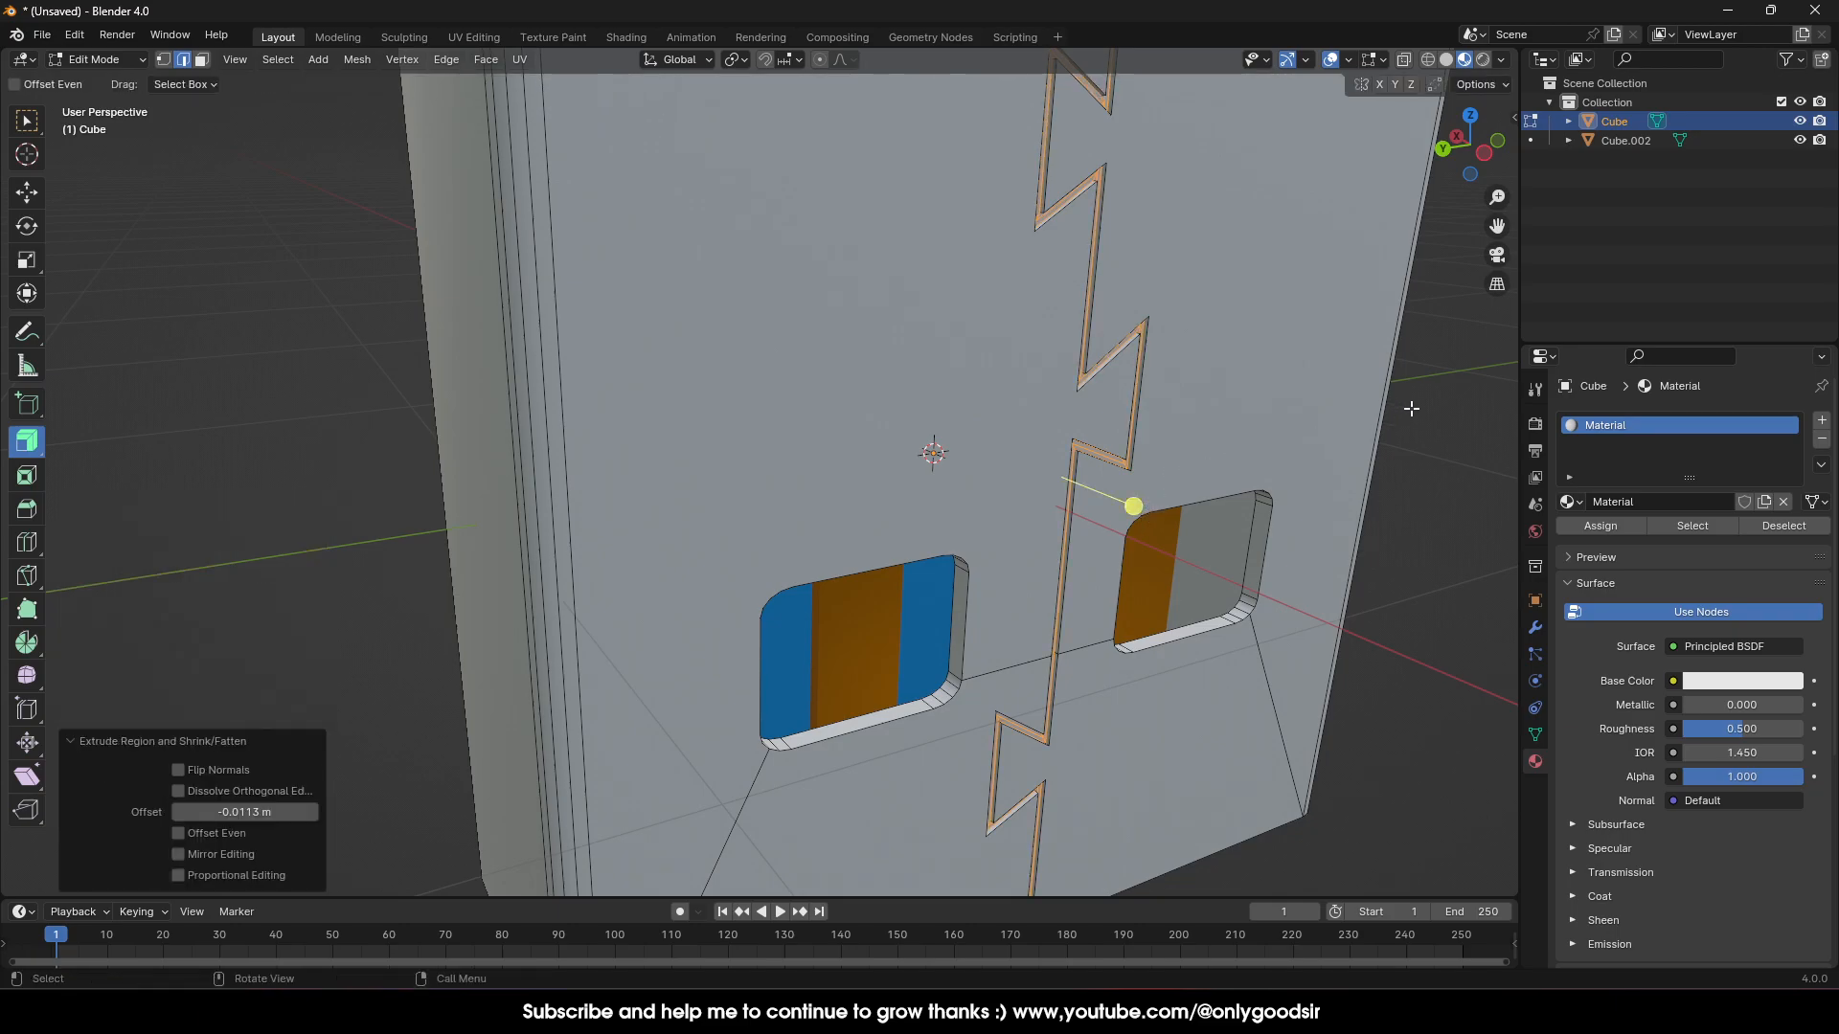
pyautogui.press('Tab')
pyautogui.click(1435, 428)
pyautogui.scroll(-8, 1269, 504)
pyautogui.moveTo(1088, 527)
pyautogui.mouseDown(button='middle')
pyautogui.moveTo(987, 496)
pyautogui.moveTo(1060, 505)
pyautogui.mouseUp(button='middle')
pyautogui.scroll(7, 1060, 505)
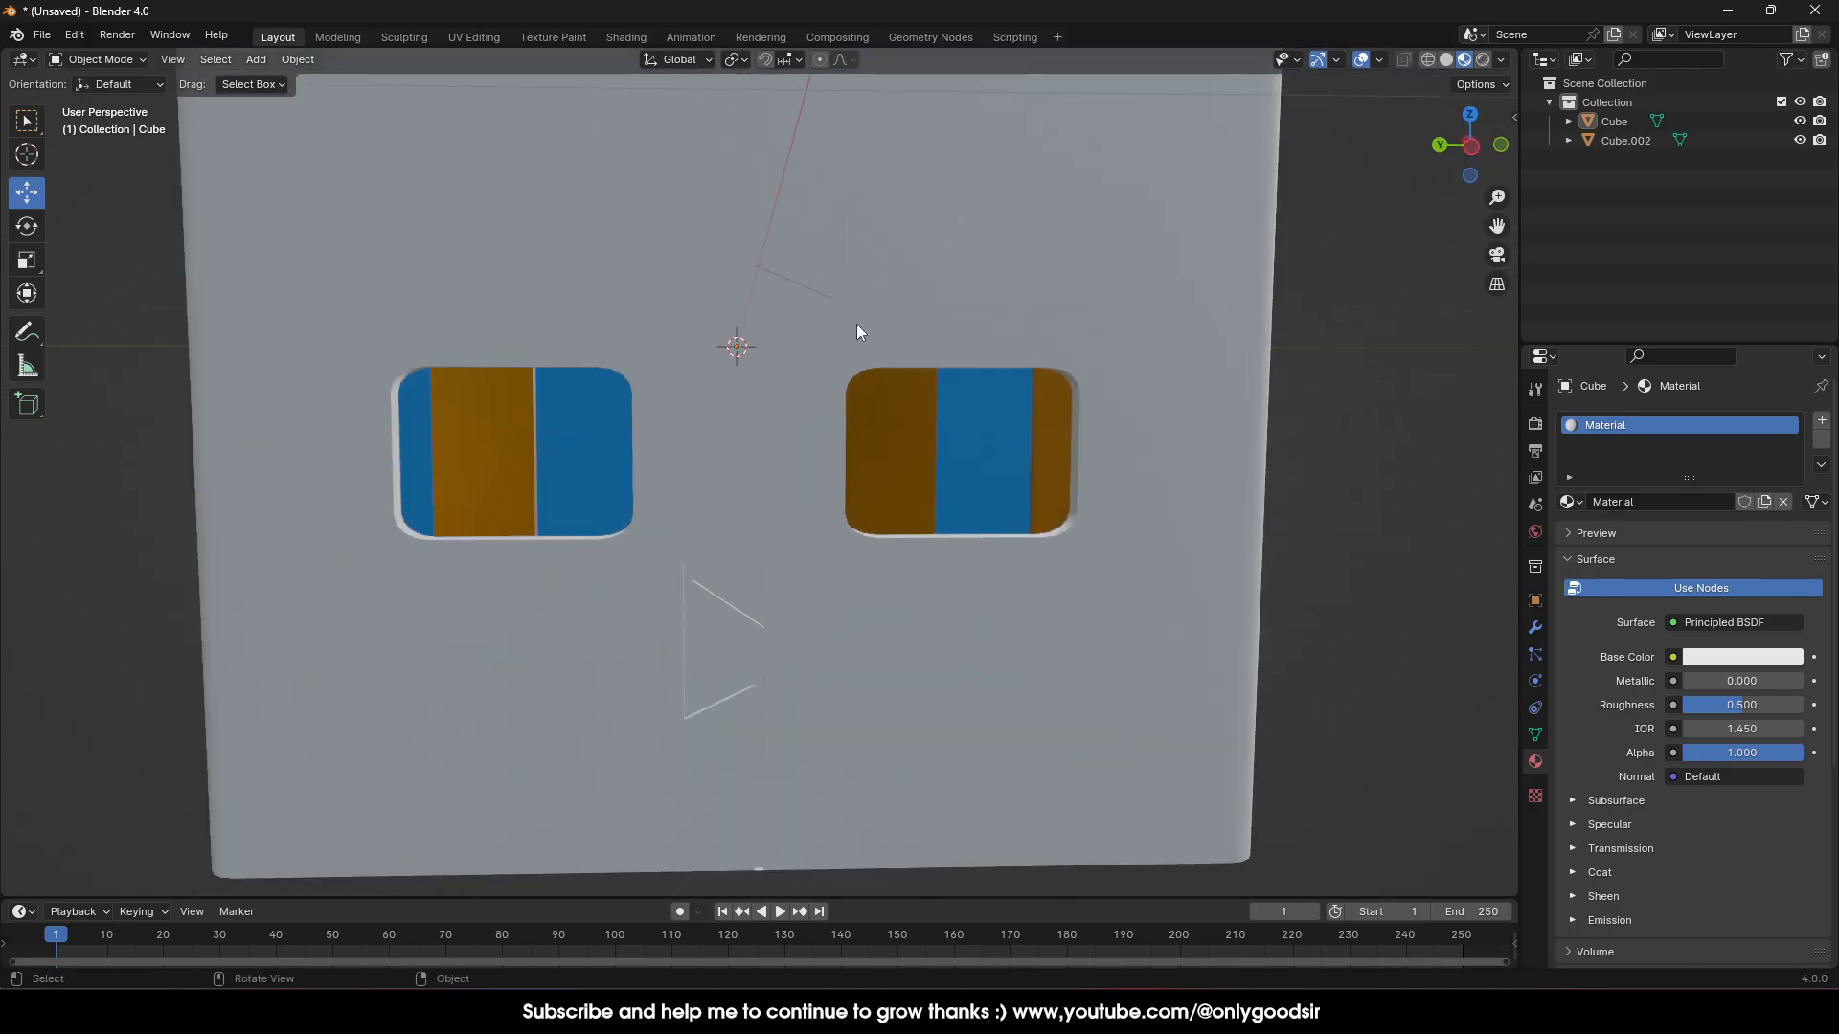
pyautogui.moveTo(858, 332); pyautogui.dragTo(901, 367, button='middle')
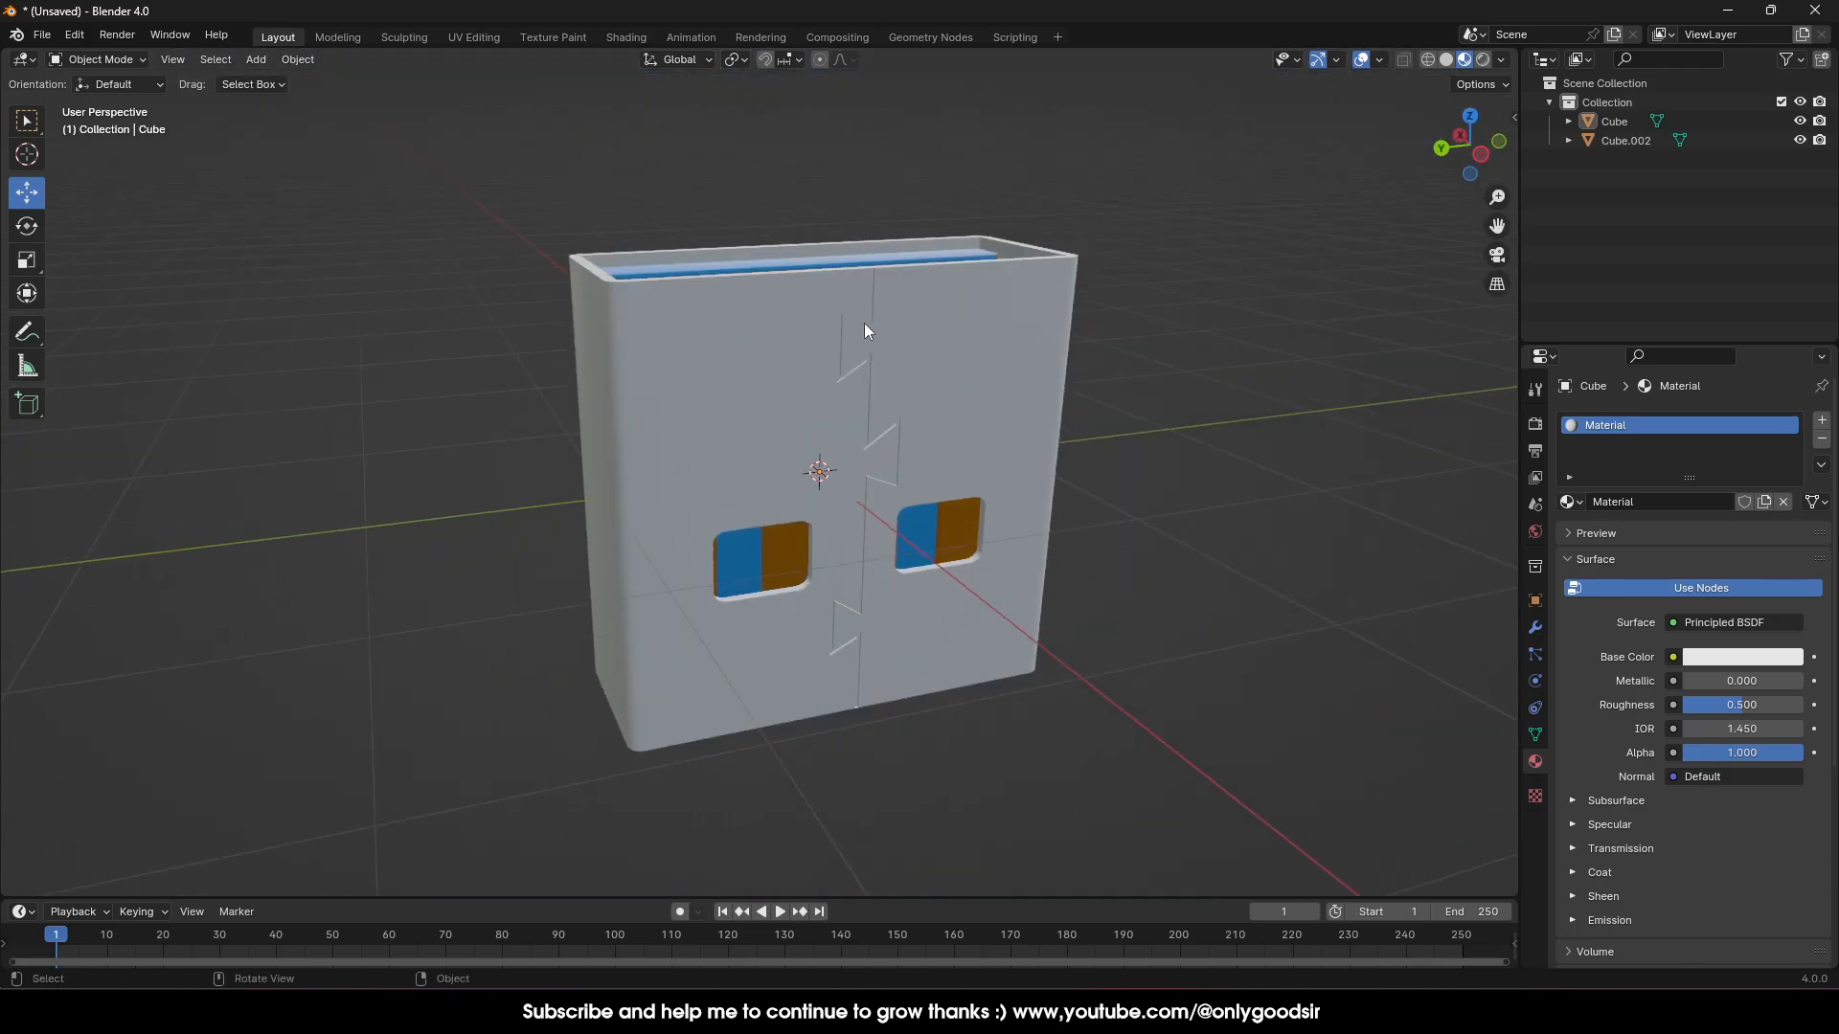
# Vertex-bevel the six outer tip corners of the three dovetail notches on the shell's seam by about 0.036 m
pyautogui.click(919, 493)
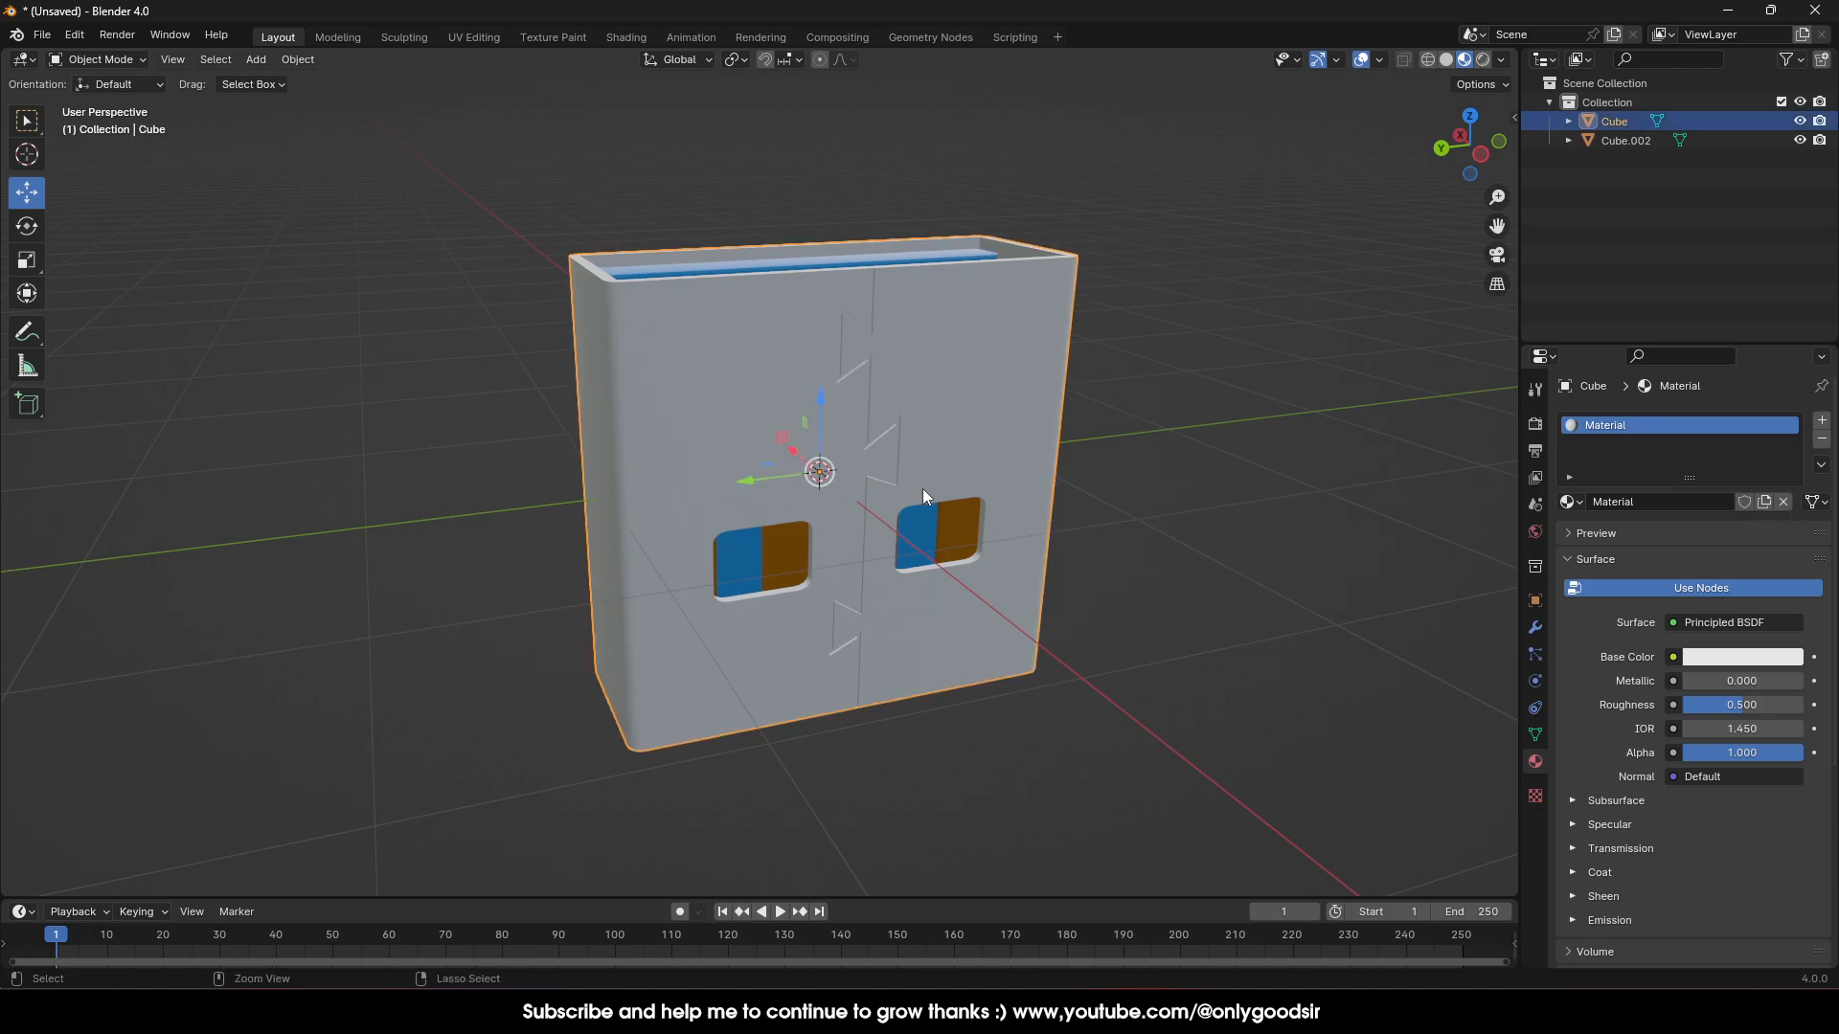
pyautogui.press('Tab')
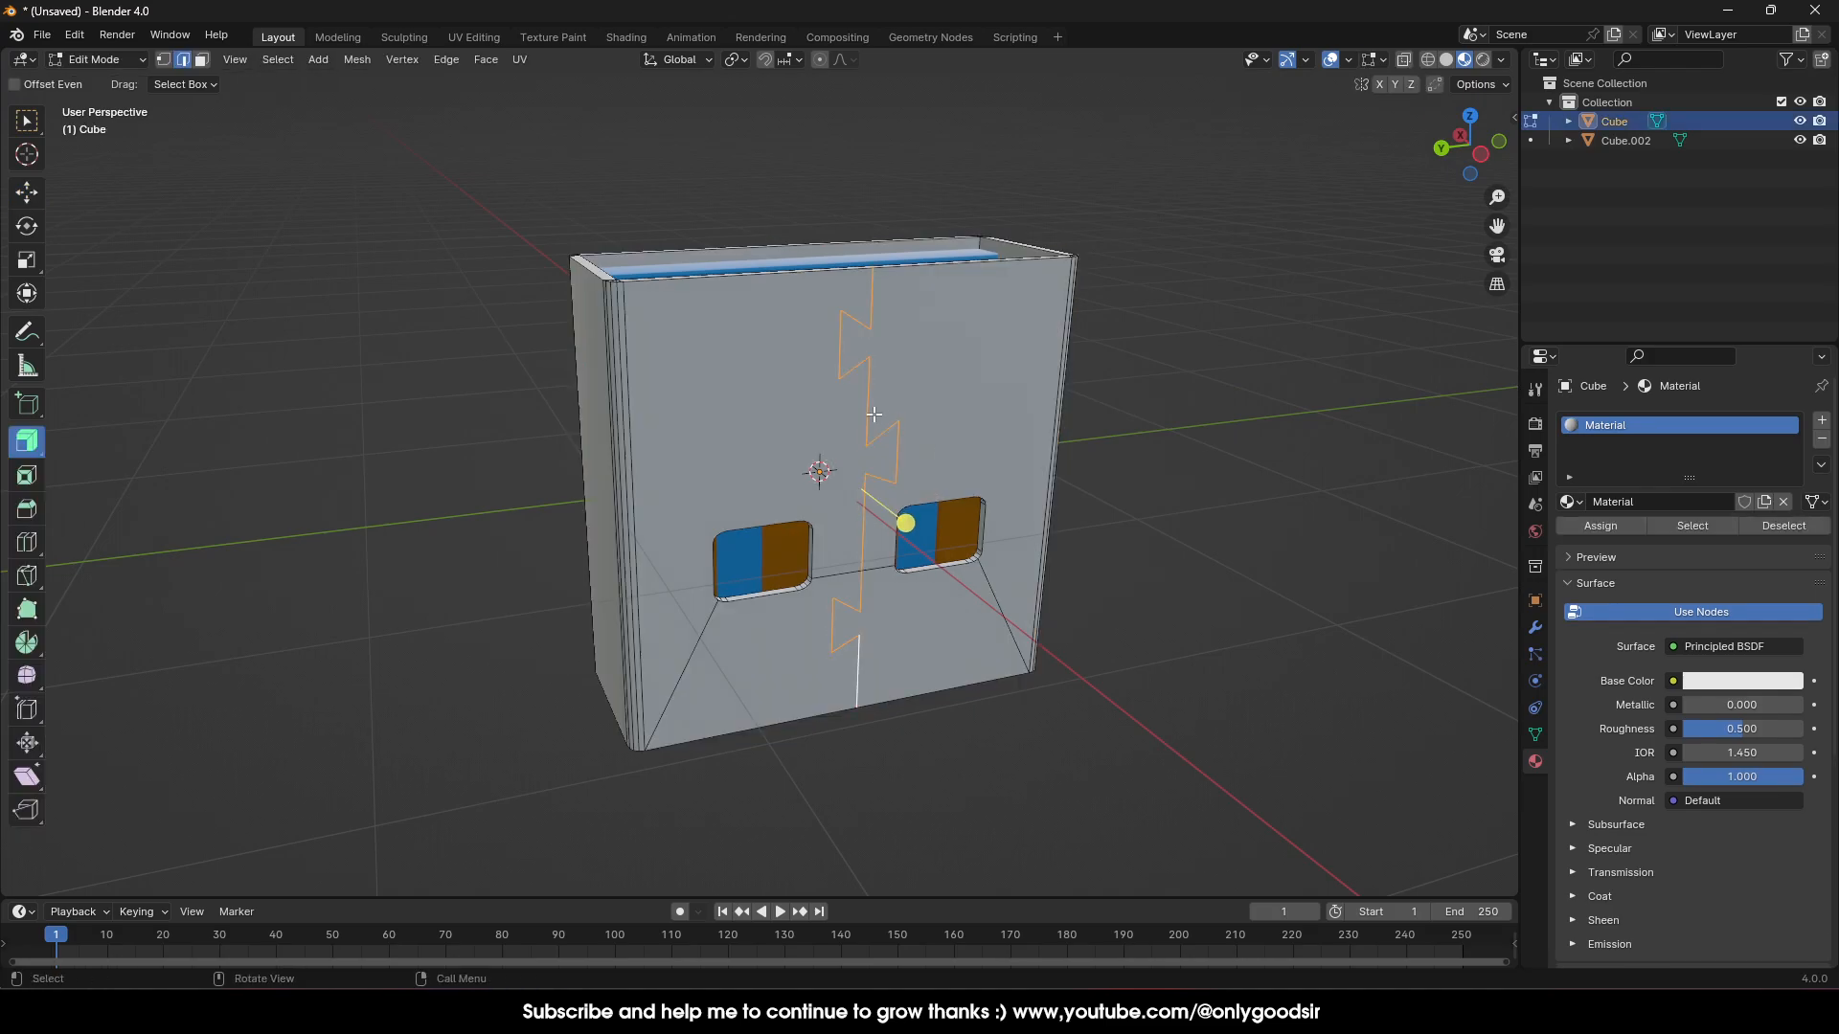
pyautogui.scroll(3, 907, 410)
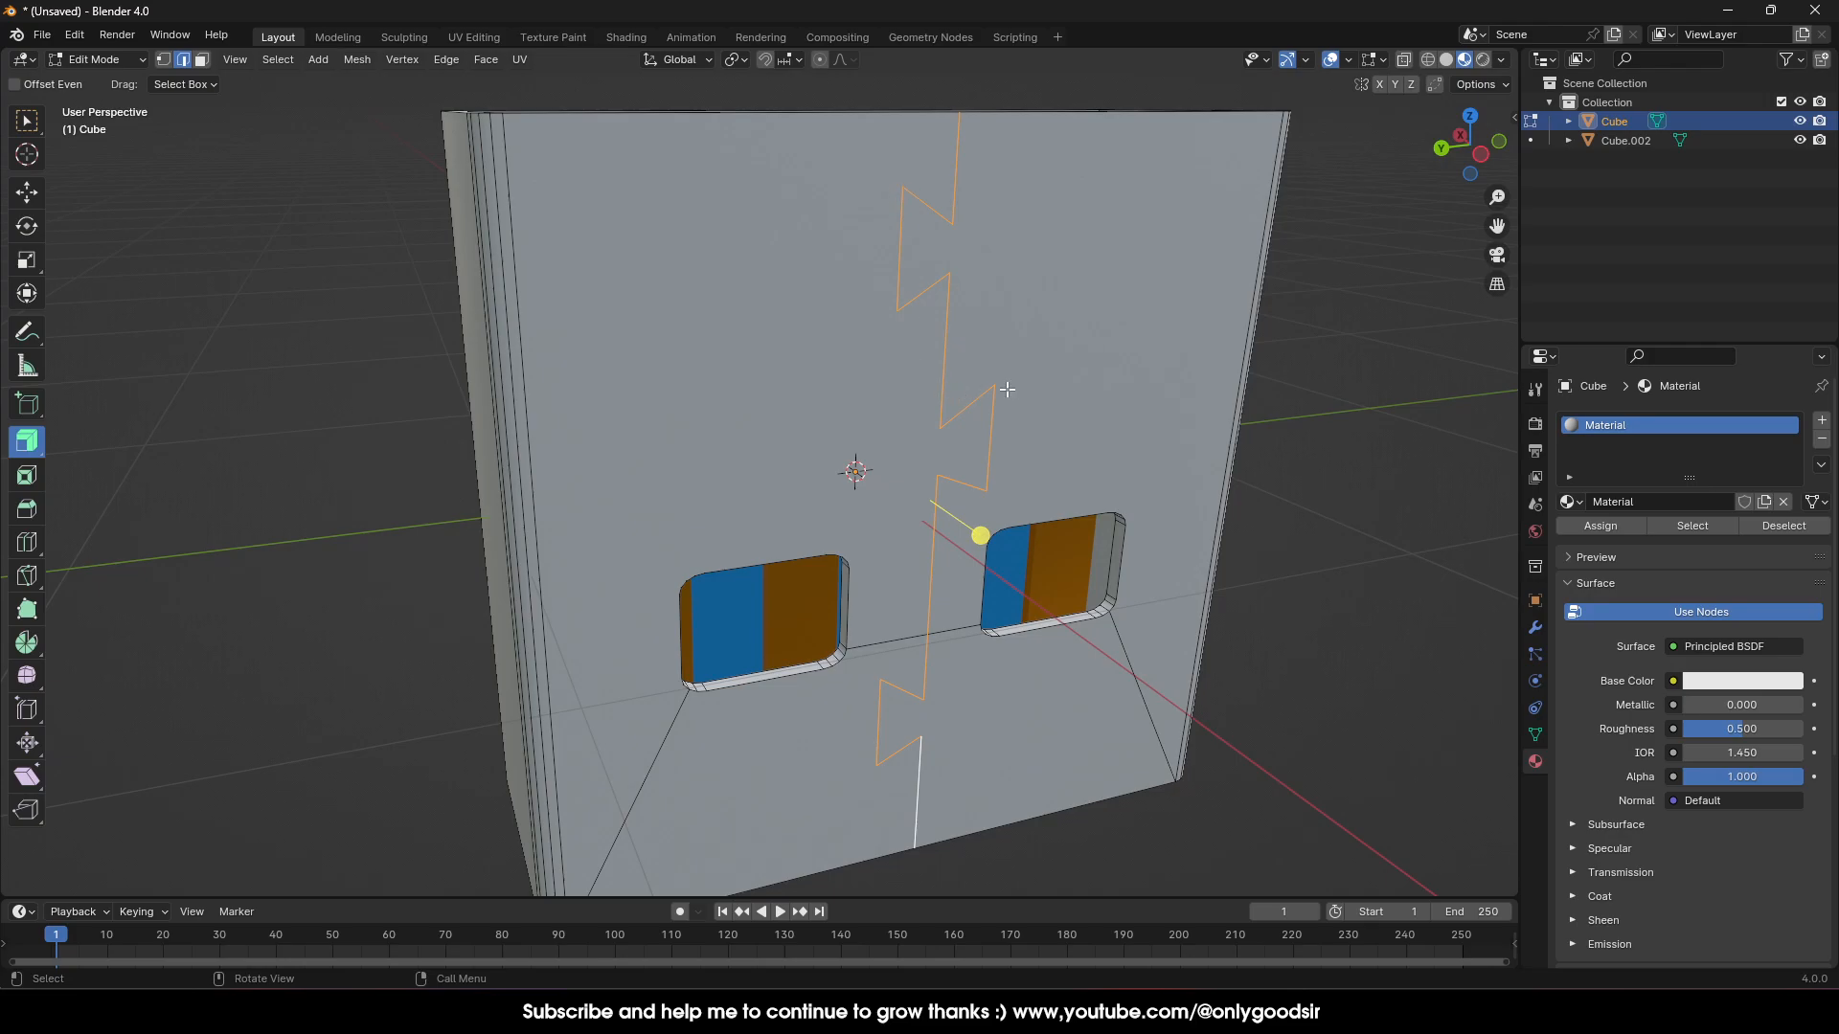
pyautogui.click(164, 61)
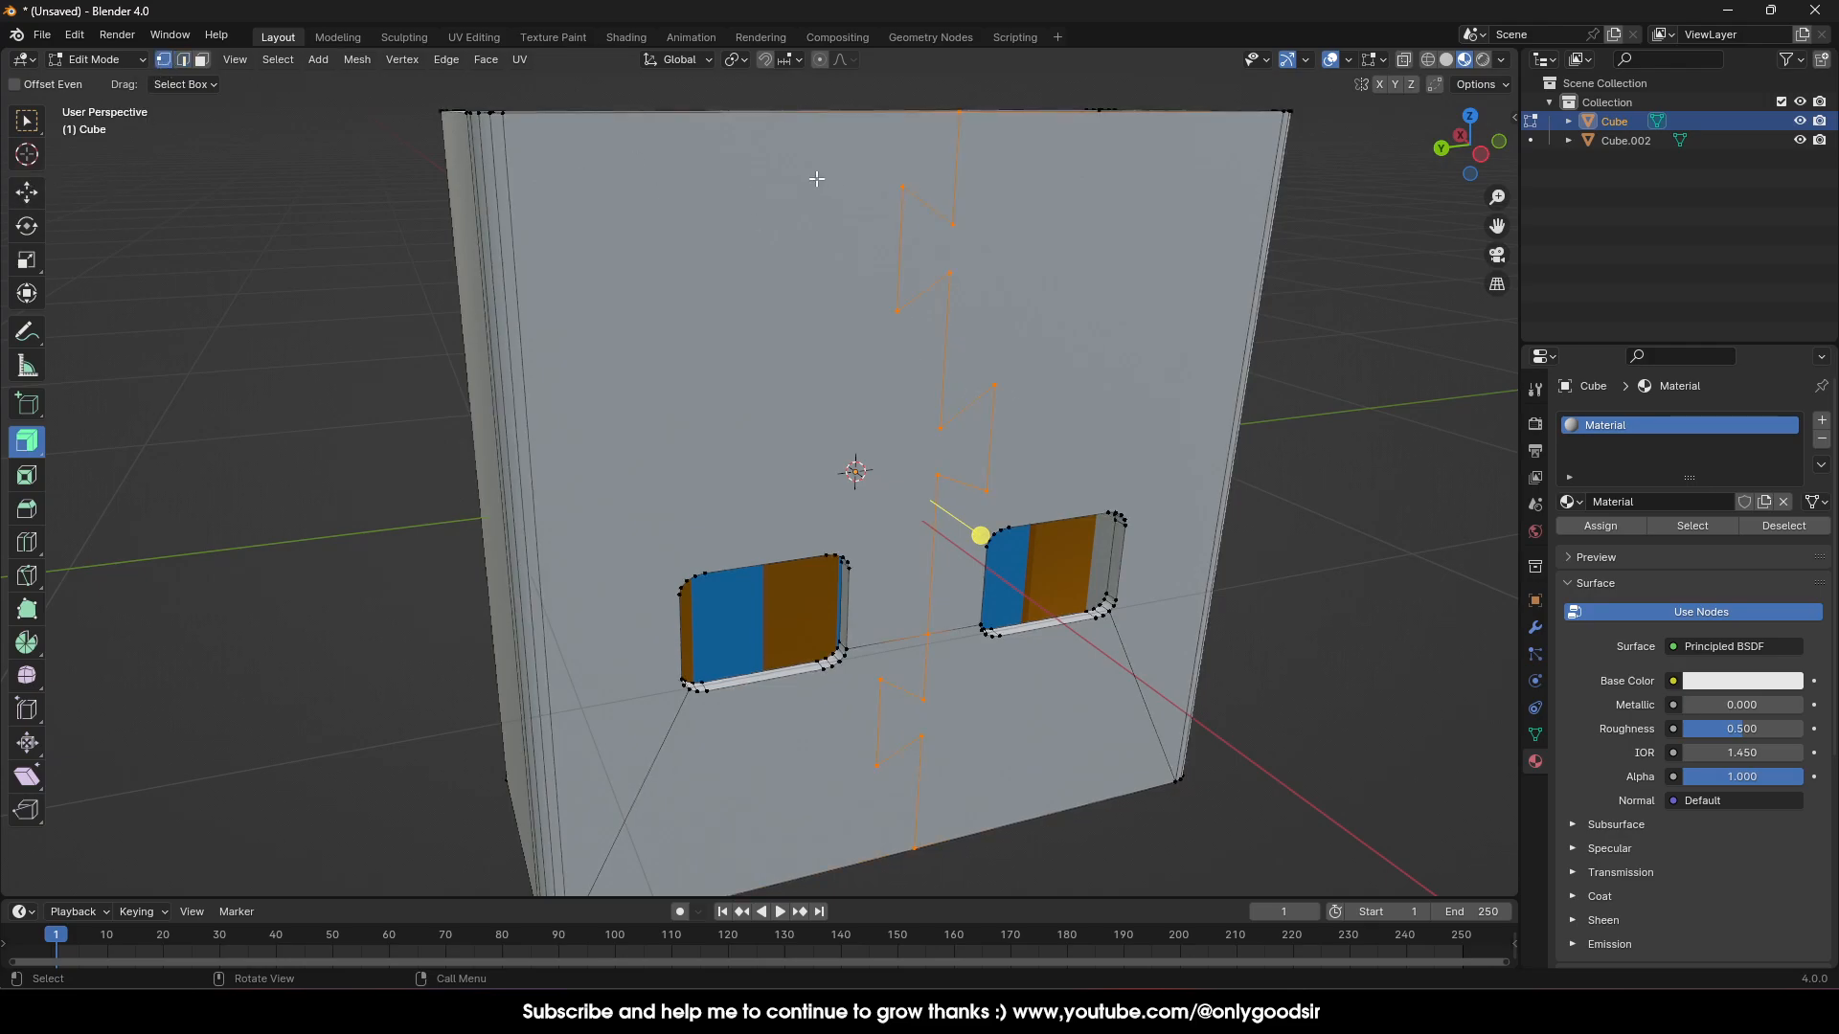
pyautogui.click(903, 190)
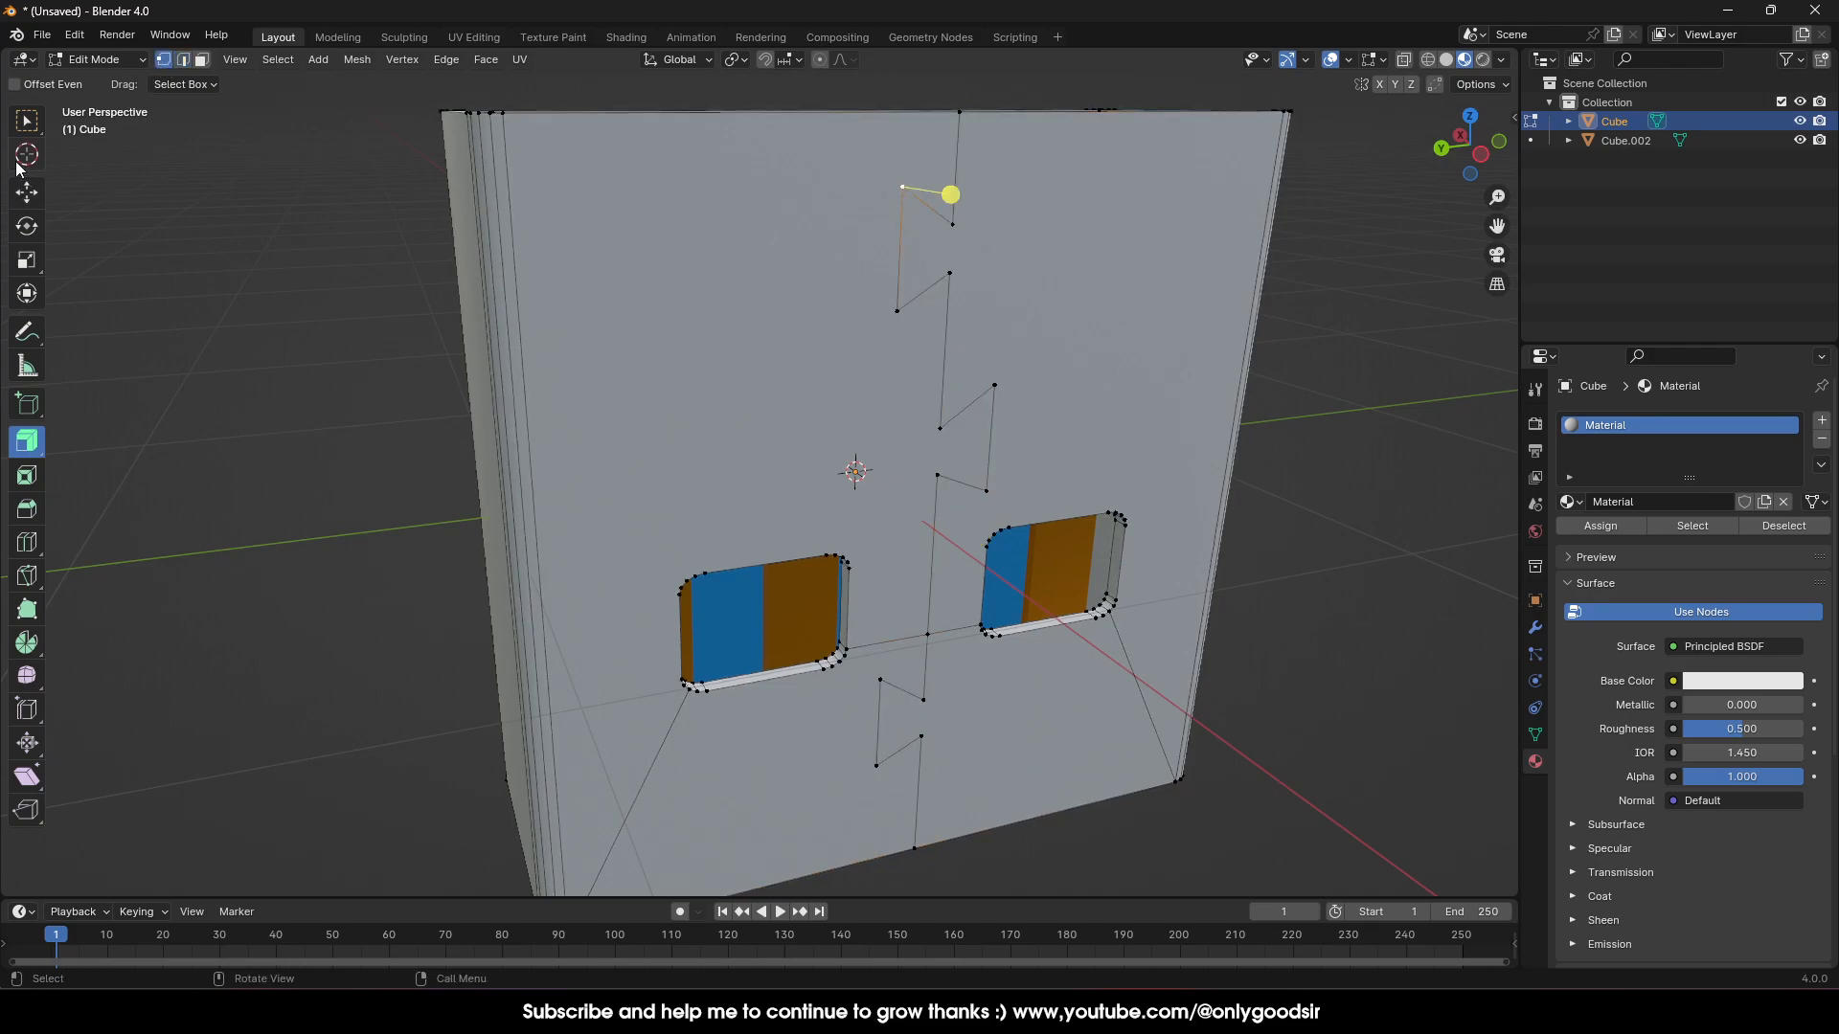
pyautogui.click(27, 192)
pyautogui.keyDown('shift'); pyautogui.click(897, 312); pyautogui.keyUp('shift')
pyautogui.keyDown('shift'); pyautogui.click(994, 385); pyautogui.keyUp('shift')
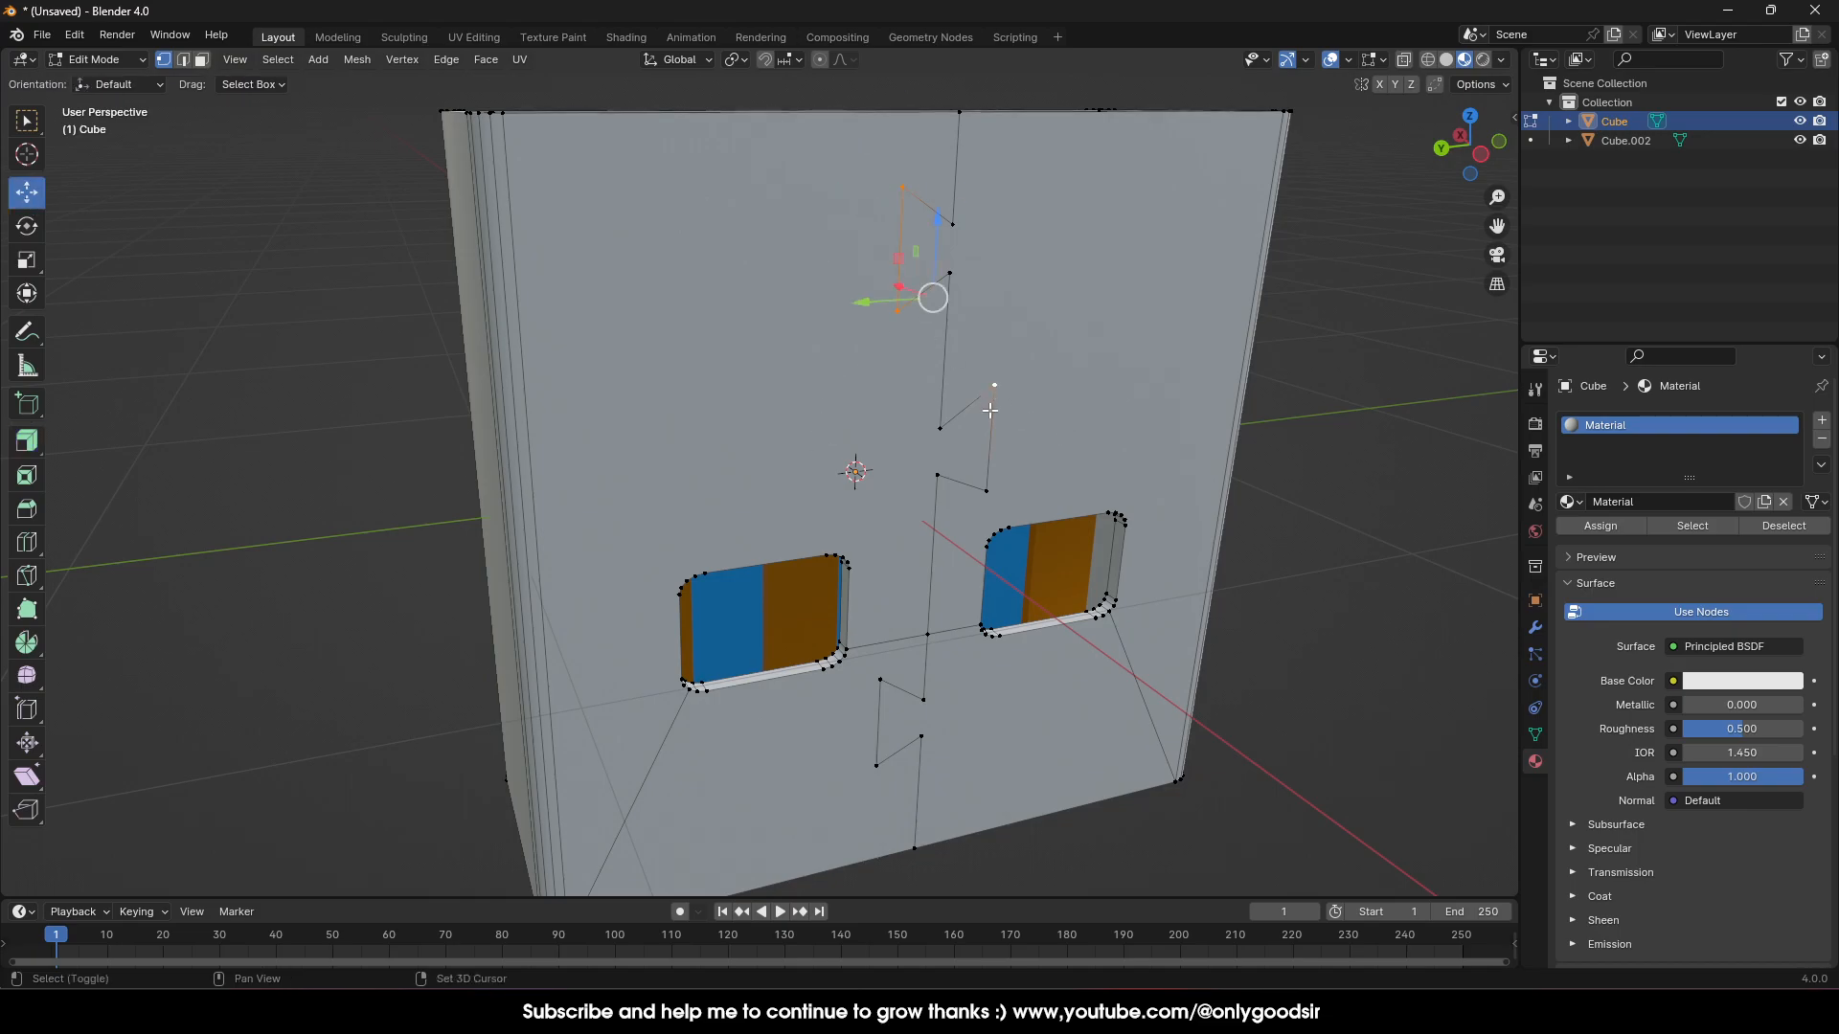
pyautogui.keyDown('shift'); pyautogui.click(987, 491); pyautogui.keyUp('shift')
pyautogui.keyDown('shift'); pyautogui.click(879, 679); pyautogui.keyUp('shift')
pyautogui.keyDown('shift'); pyautogui.click(876, 765); pyautogui.keyUp('shift')
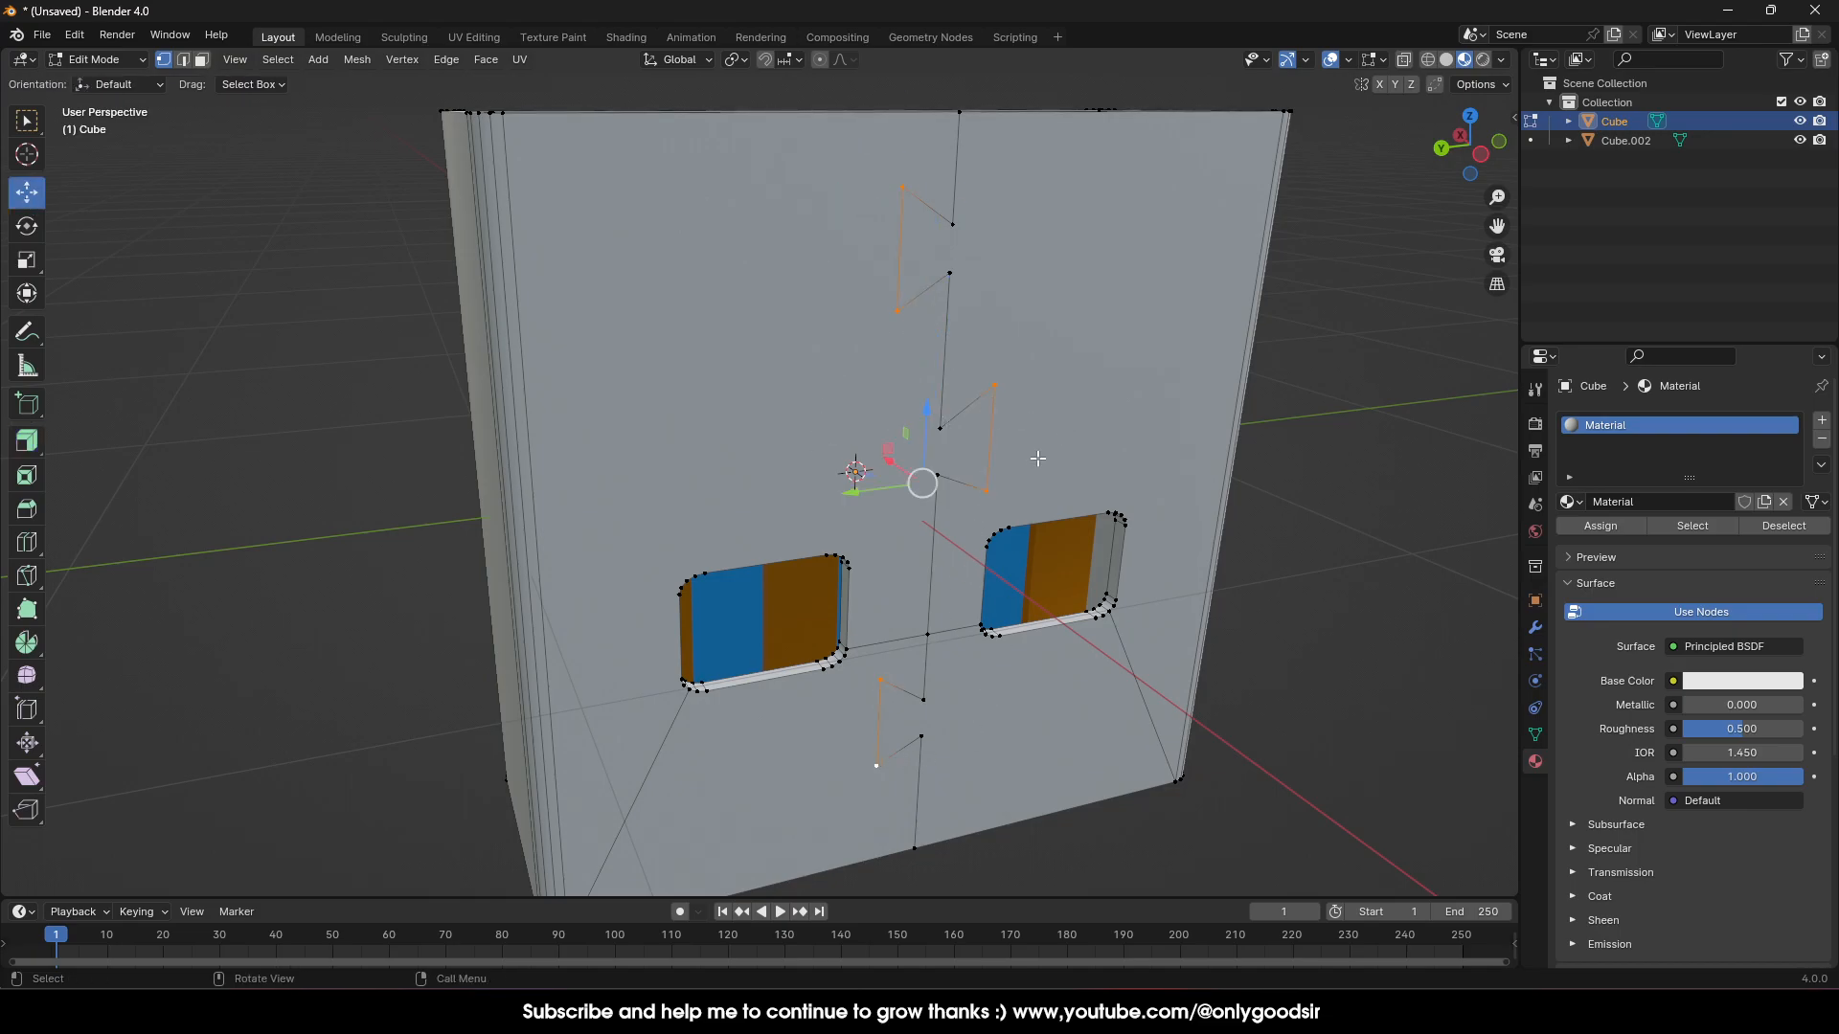
pyautogui.moveTo(948, 402); pyautogui.dragTo(957, 356, button='middle')
pyautogui.rightClick(848, 343)
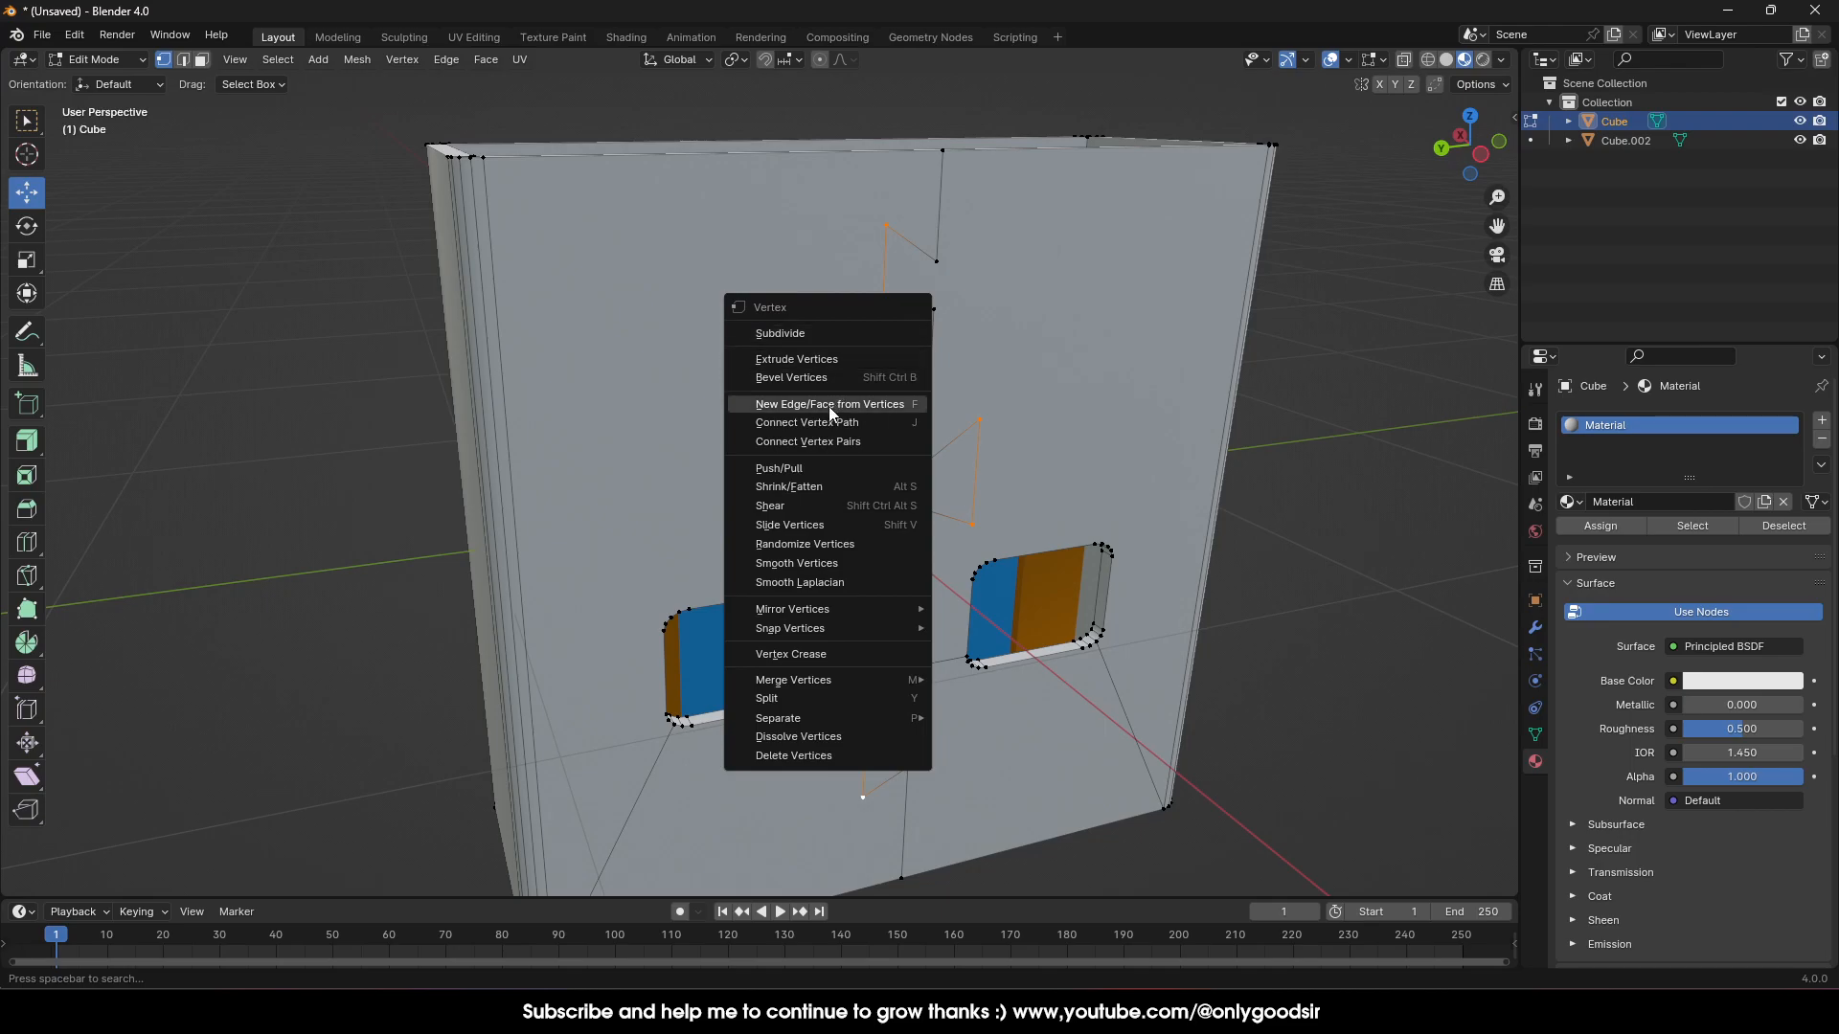
pyautogui.click(827, 382)
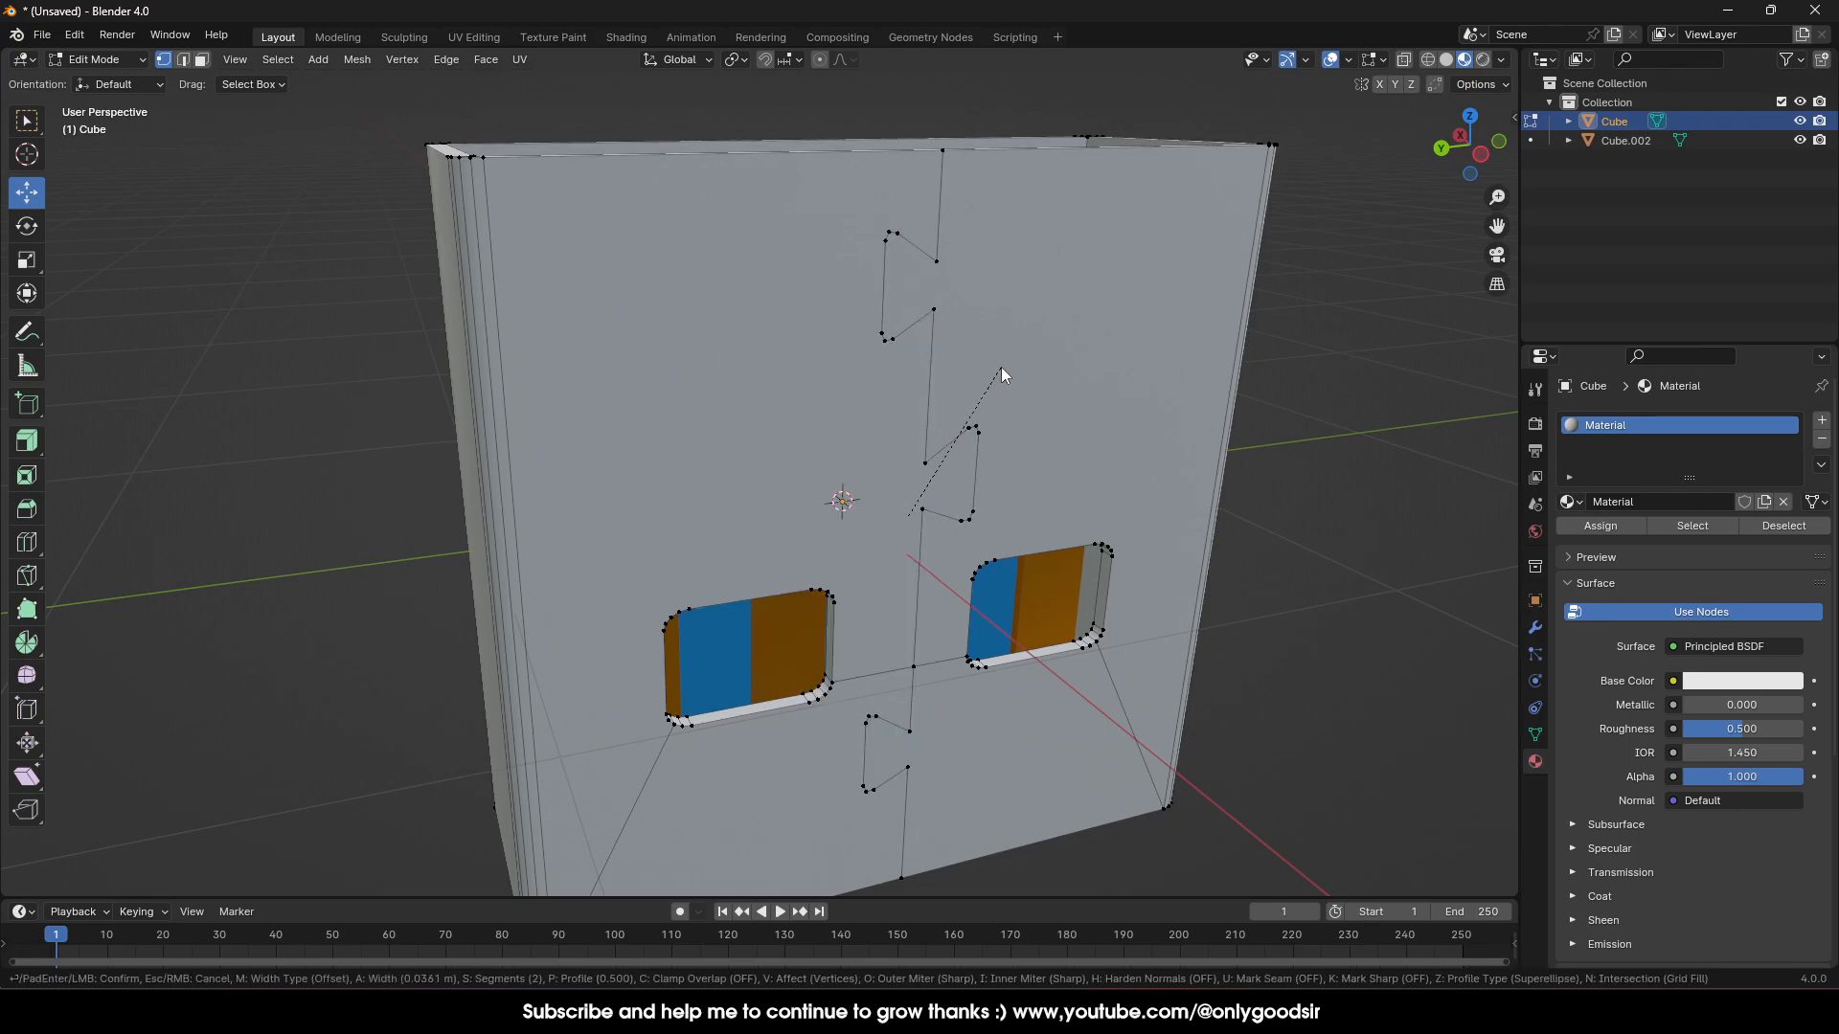
pyautogui.click(1001, 366)
# Set the notch-corner bevel to 4 segments and 0.0461 m wide, and switch to edge selection
pyautogui.click(311, 605)
pyautogui.click(311, 605)
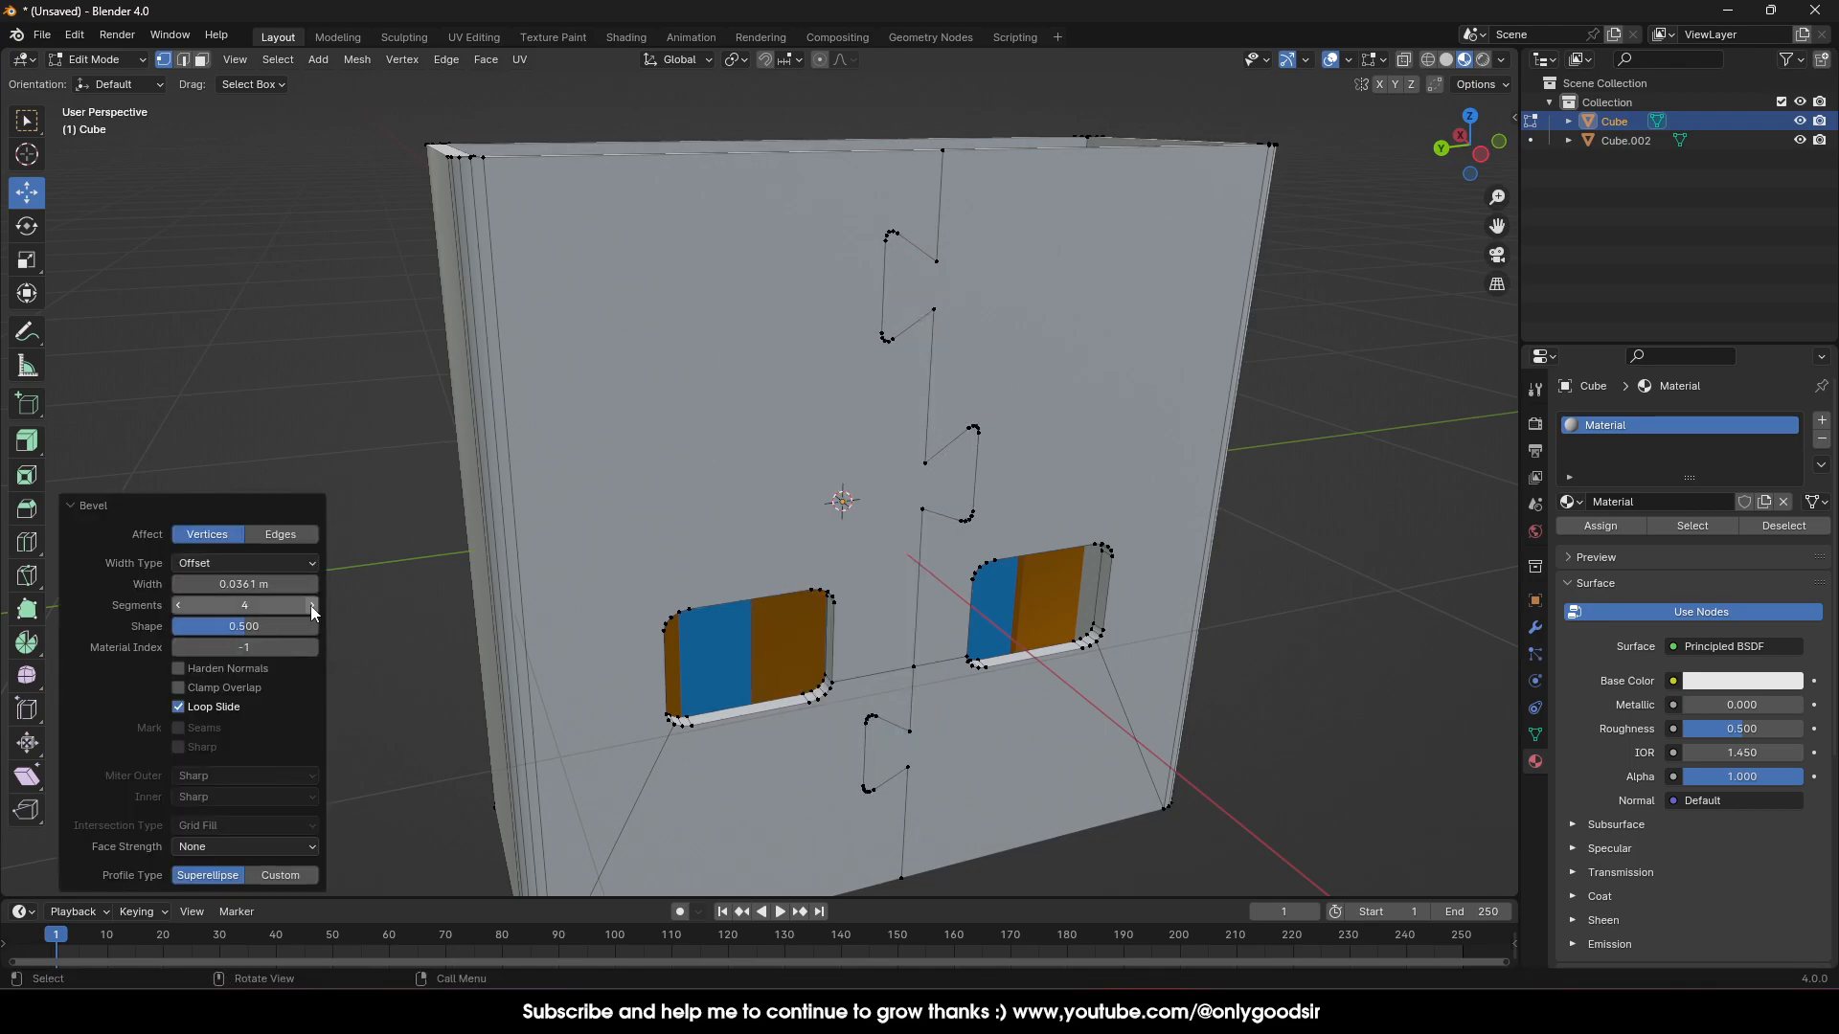
pyautogui.moveTo(232, 583); pyautogui.dragTo(238, 583)
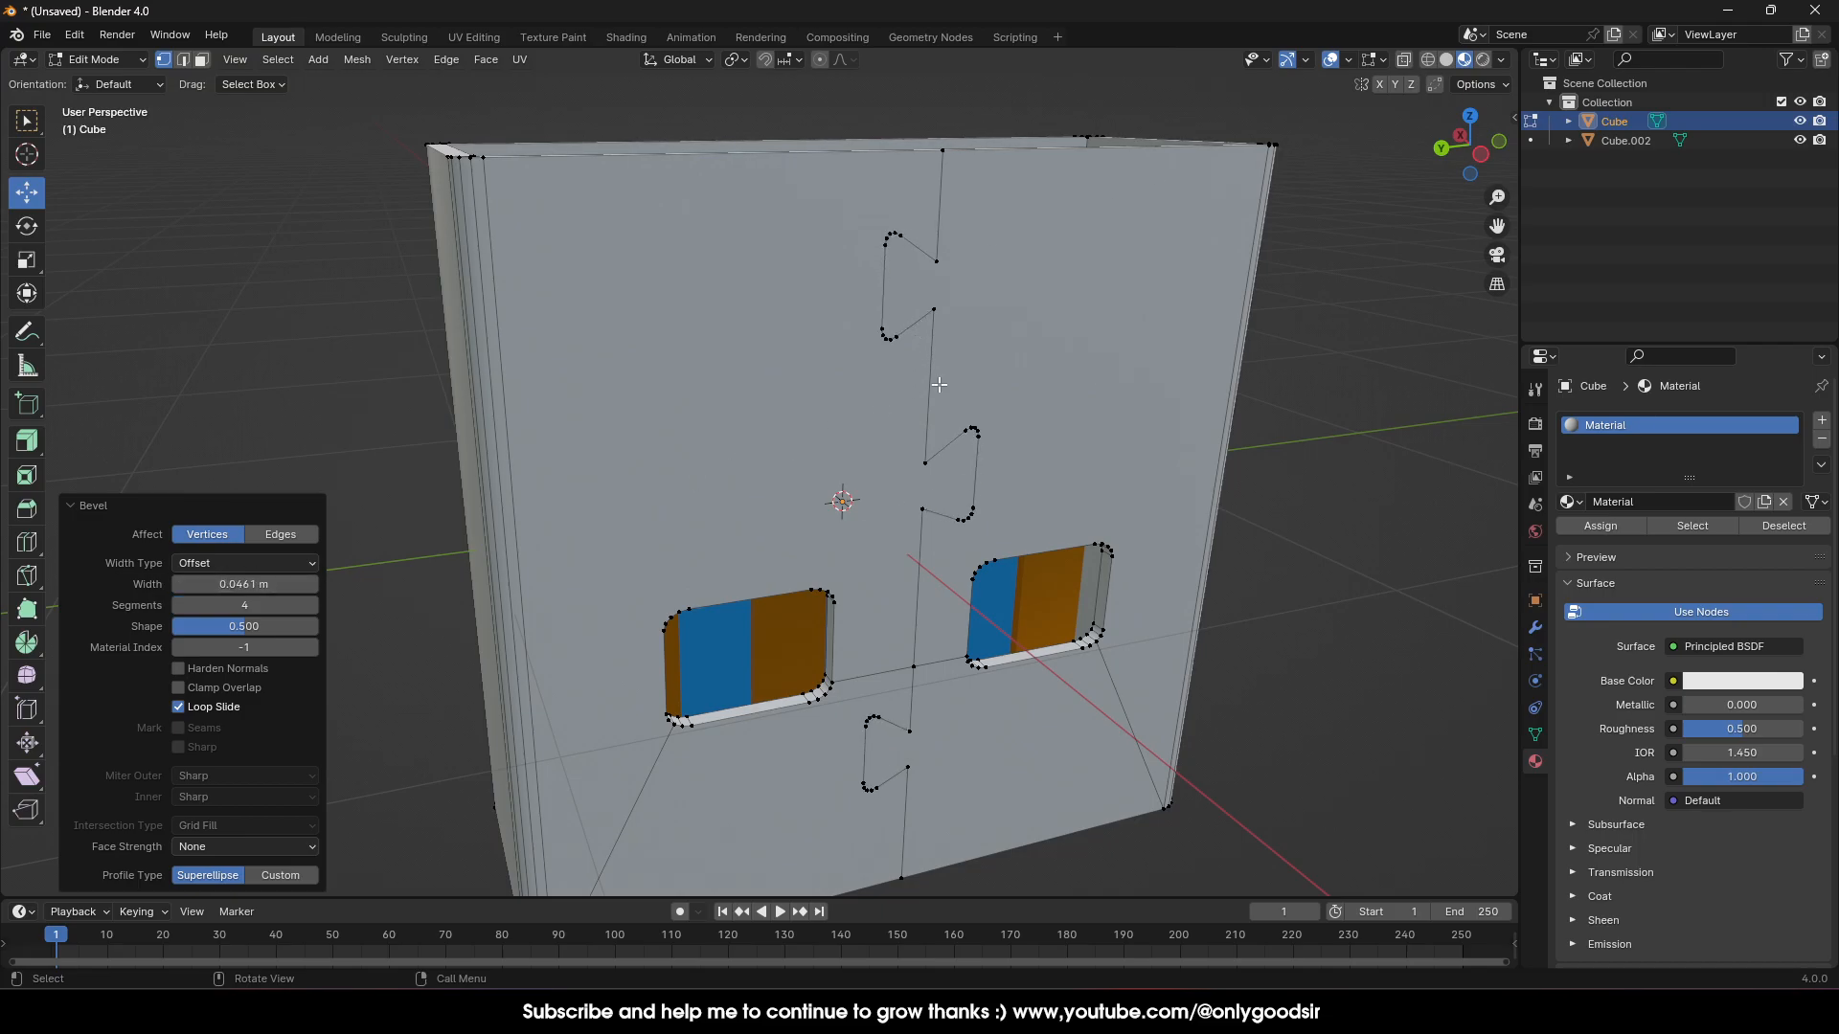
pyautogui.press('Tab')
pyautogui.press('Tab')
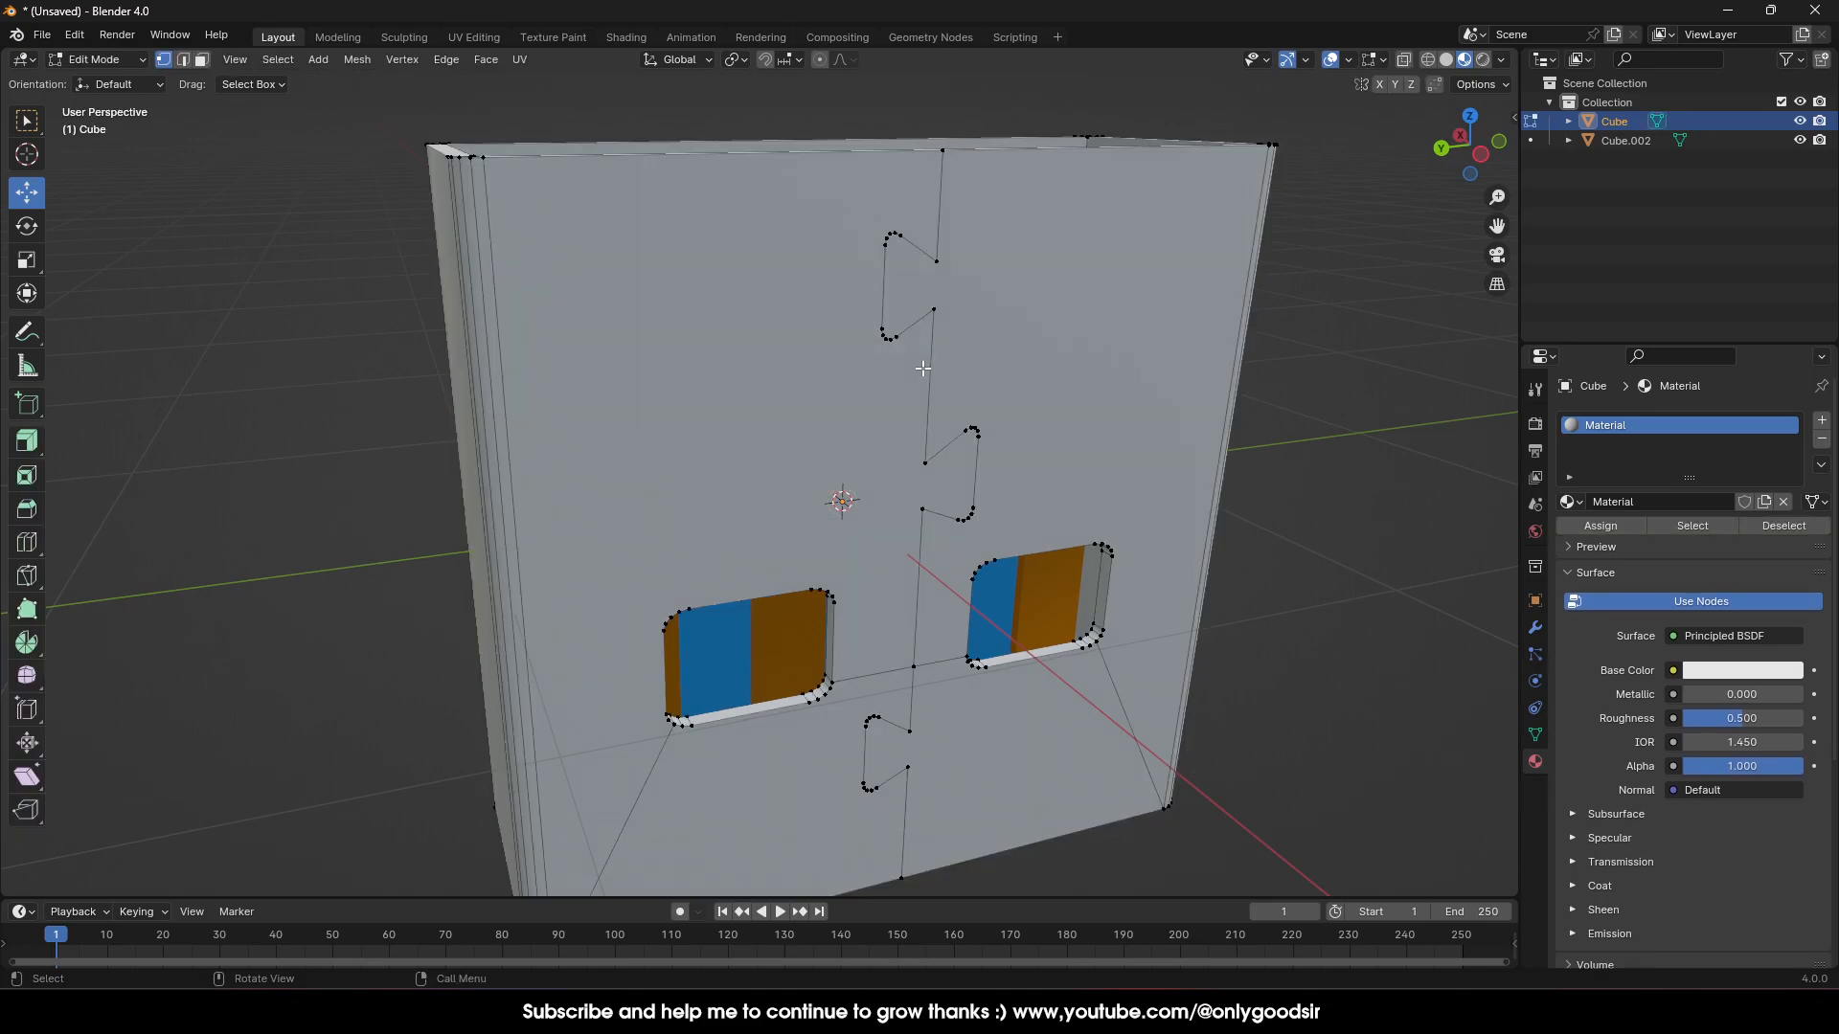
pyautogui.click(182, 59)
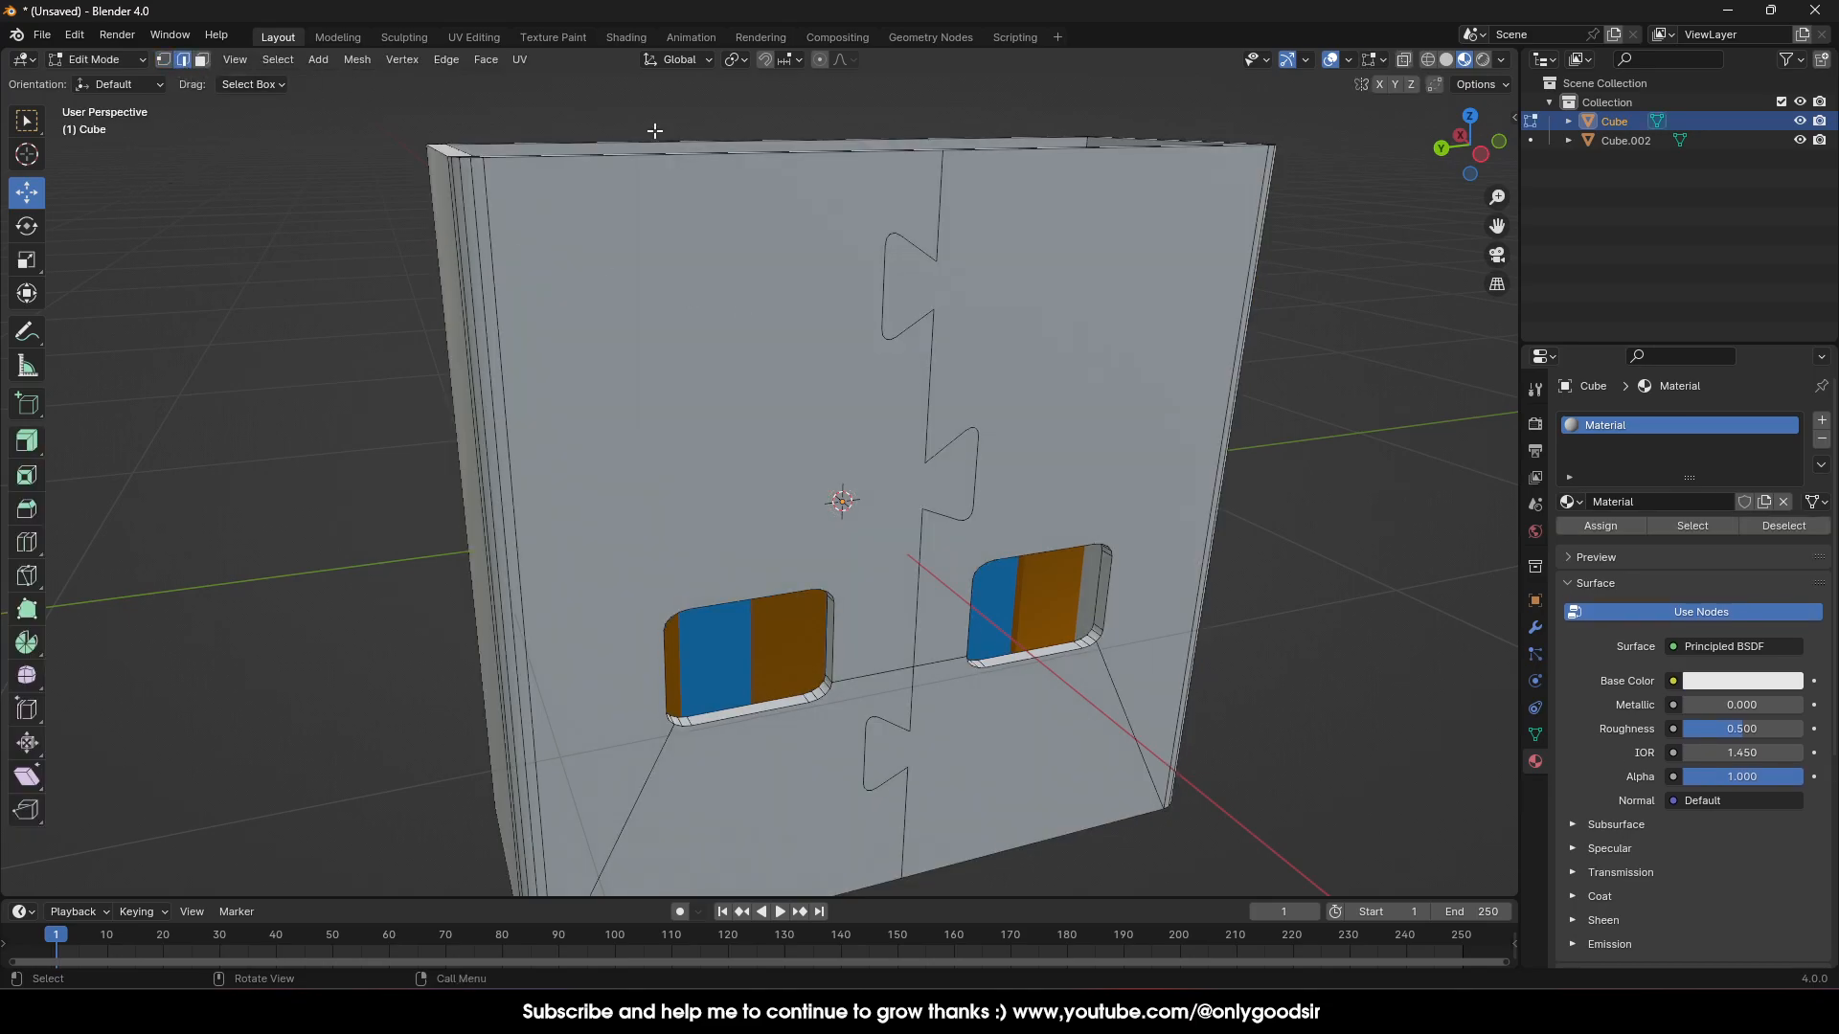
pyautogui.click(934, 216)
pyautogui.keyDown('shift'); pyautogui.click(895, 236); pyautogui.keyUp('shift')
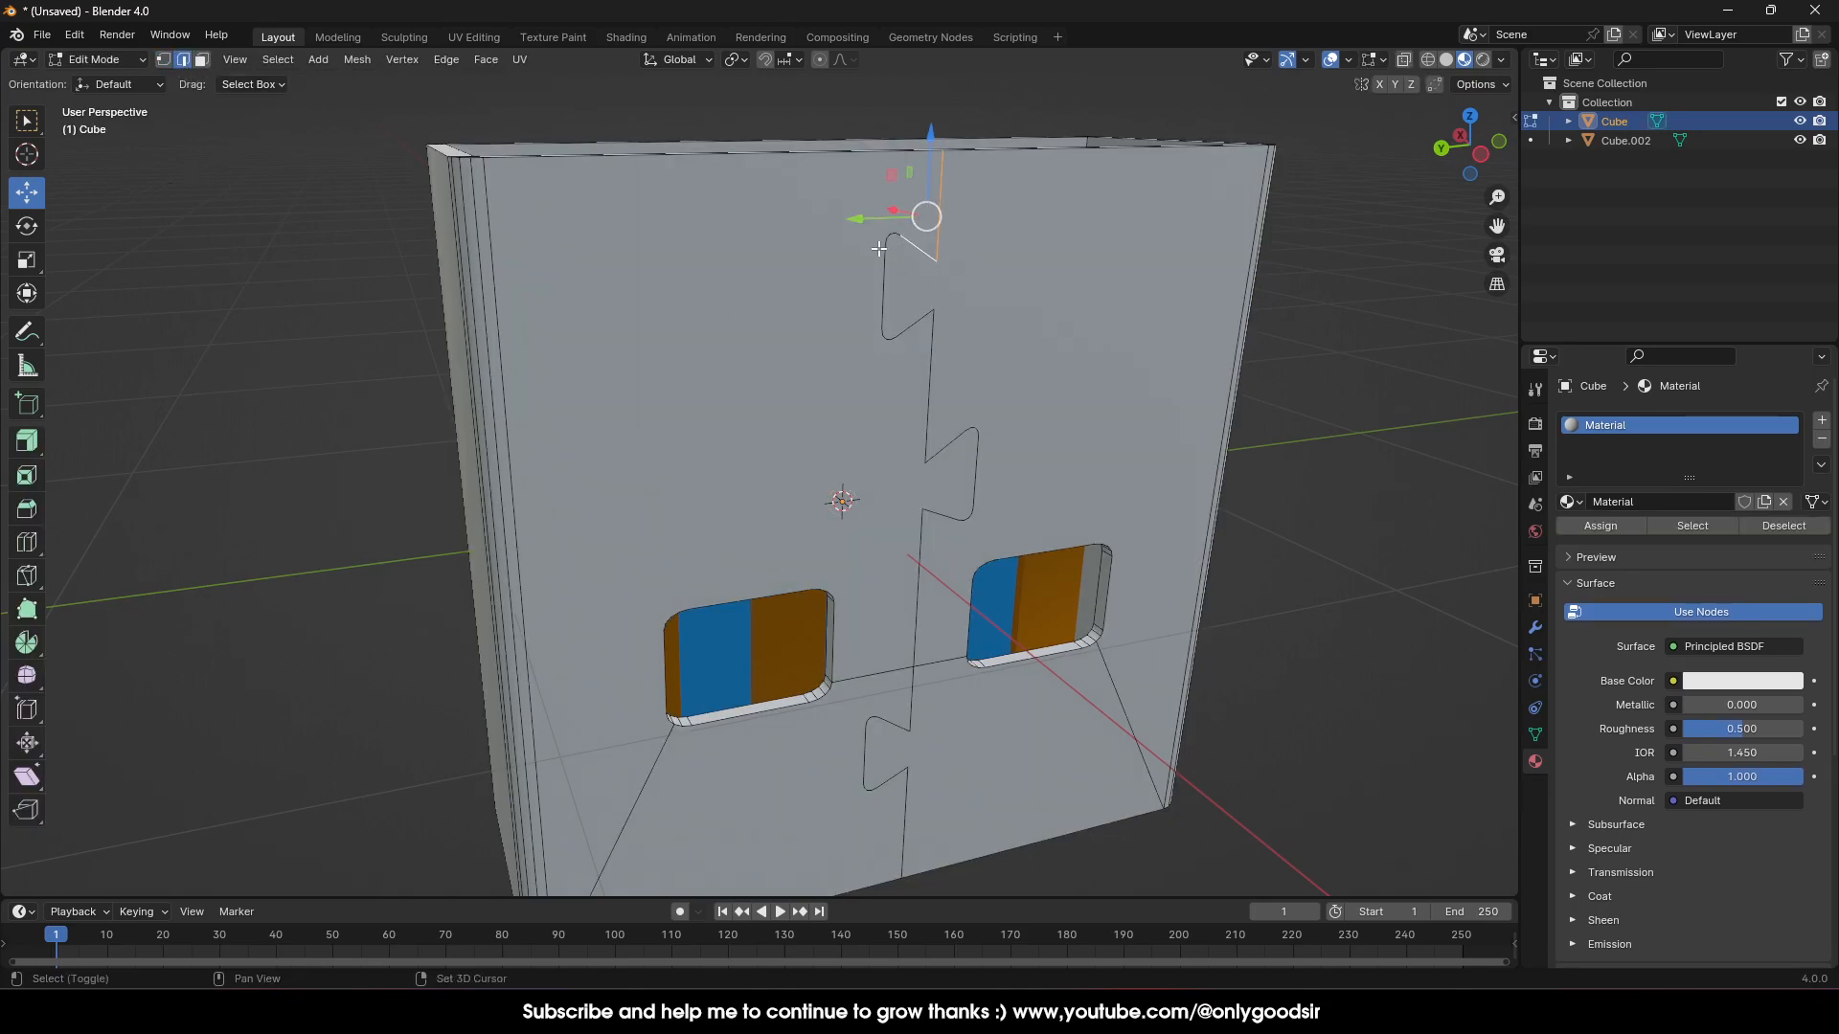
pyautogui.scroll(2, 887, 239)
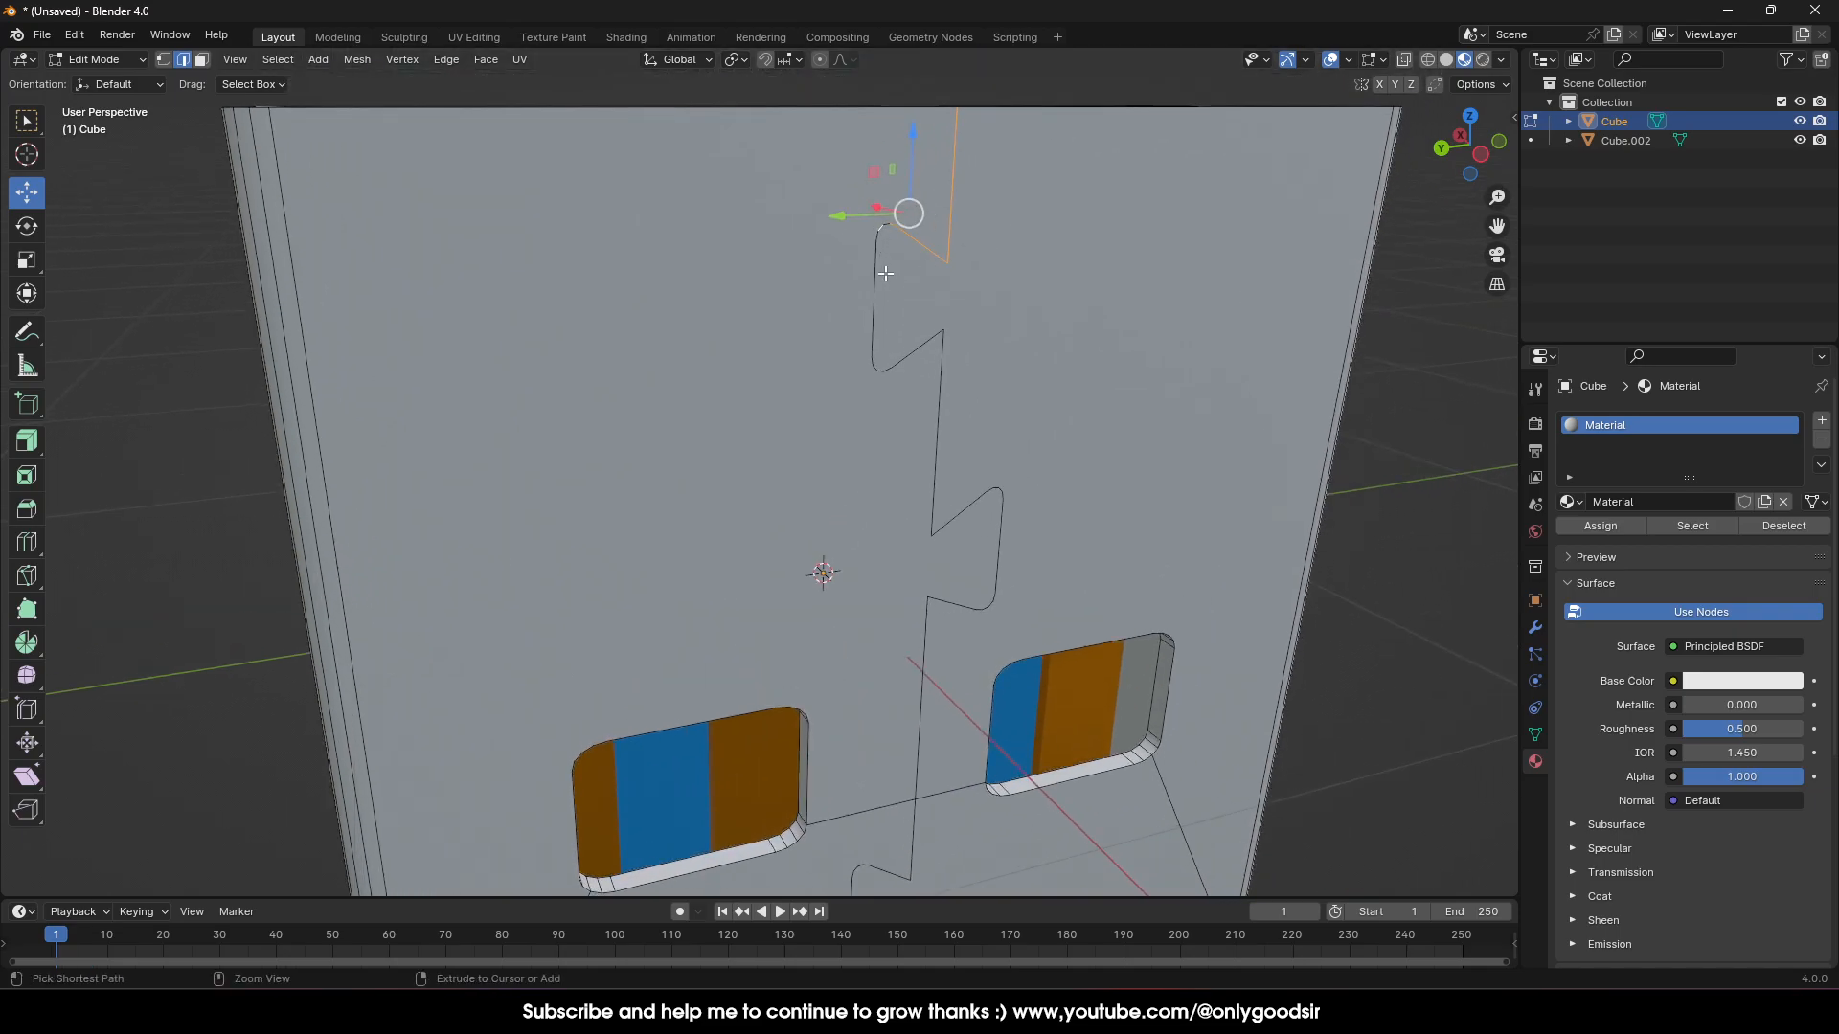
pyautogui.press('ctrl+KP_Add')
pyautogui.scroll(-5, 836, 337)
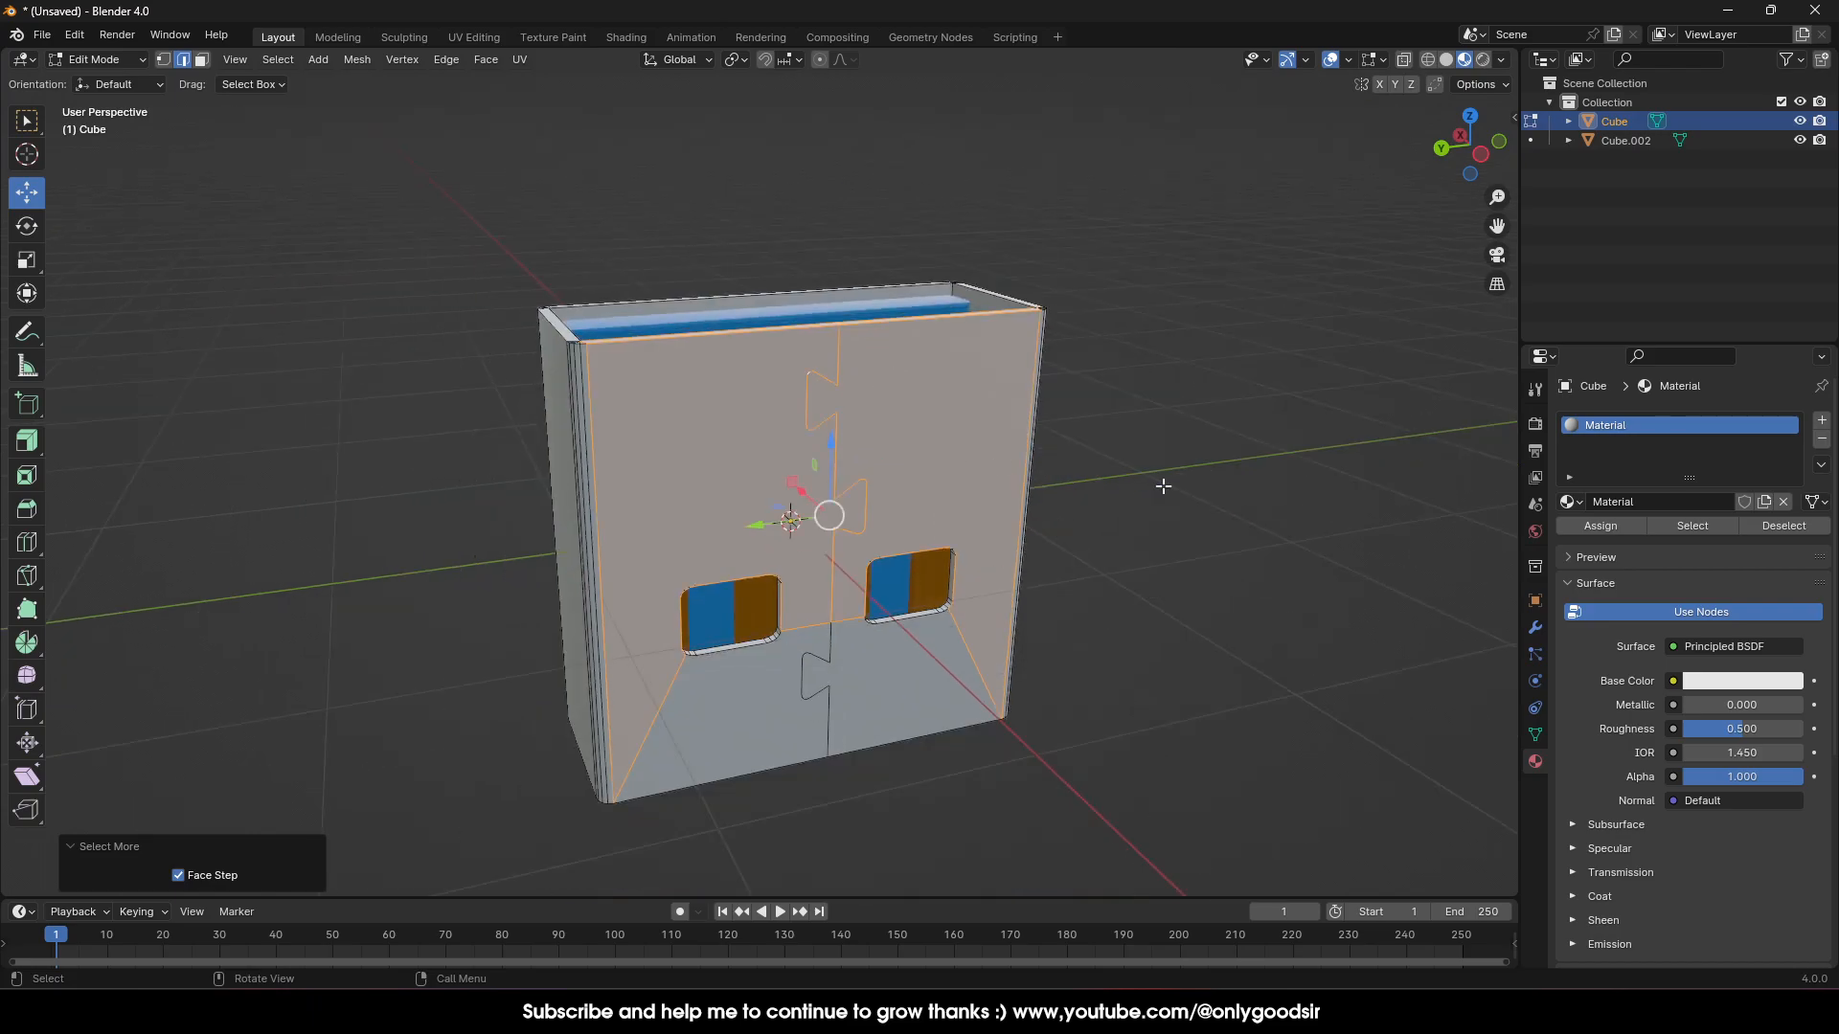
pyautogui.hotkey('alt', 'a')
# Bevel all the seam edges from rim to lower edge, excluding the window and cross edges, 0.0082 m wide with 1 segment
pyautogui.moveTo(1203, 533); pyautogui.dragTo(1204, 481, button='middle')
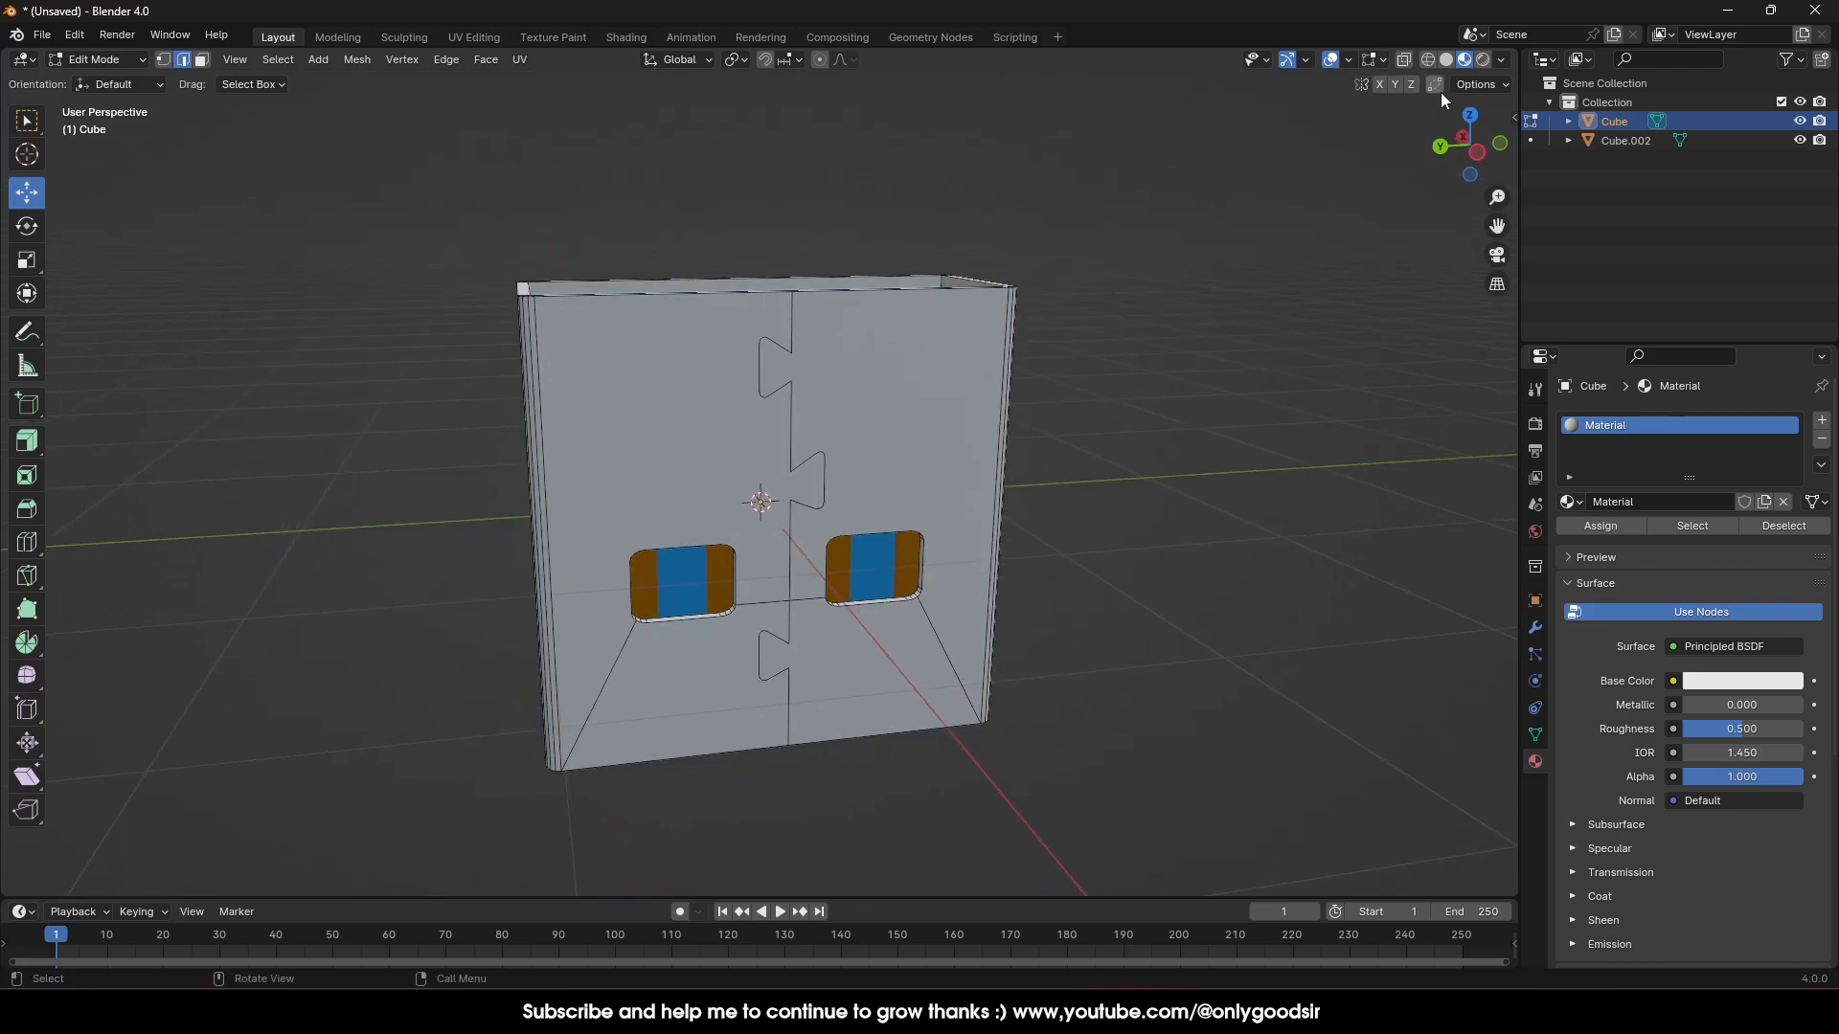
pyautogui.click(1476, 151)
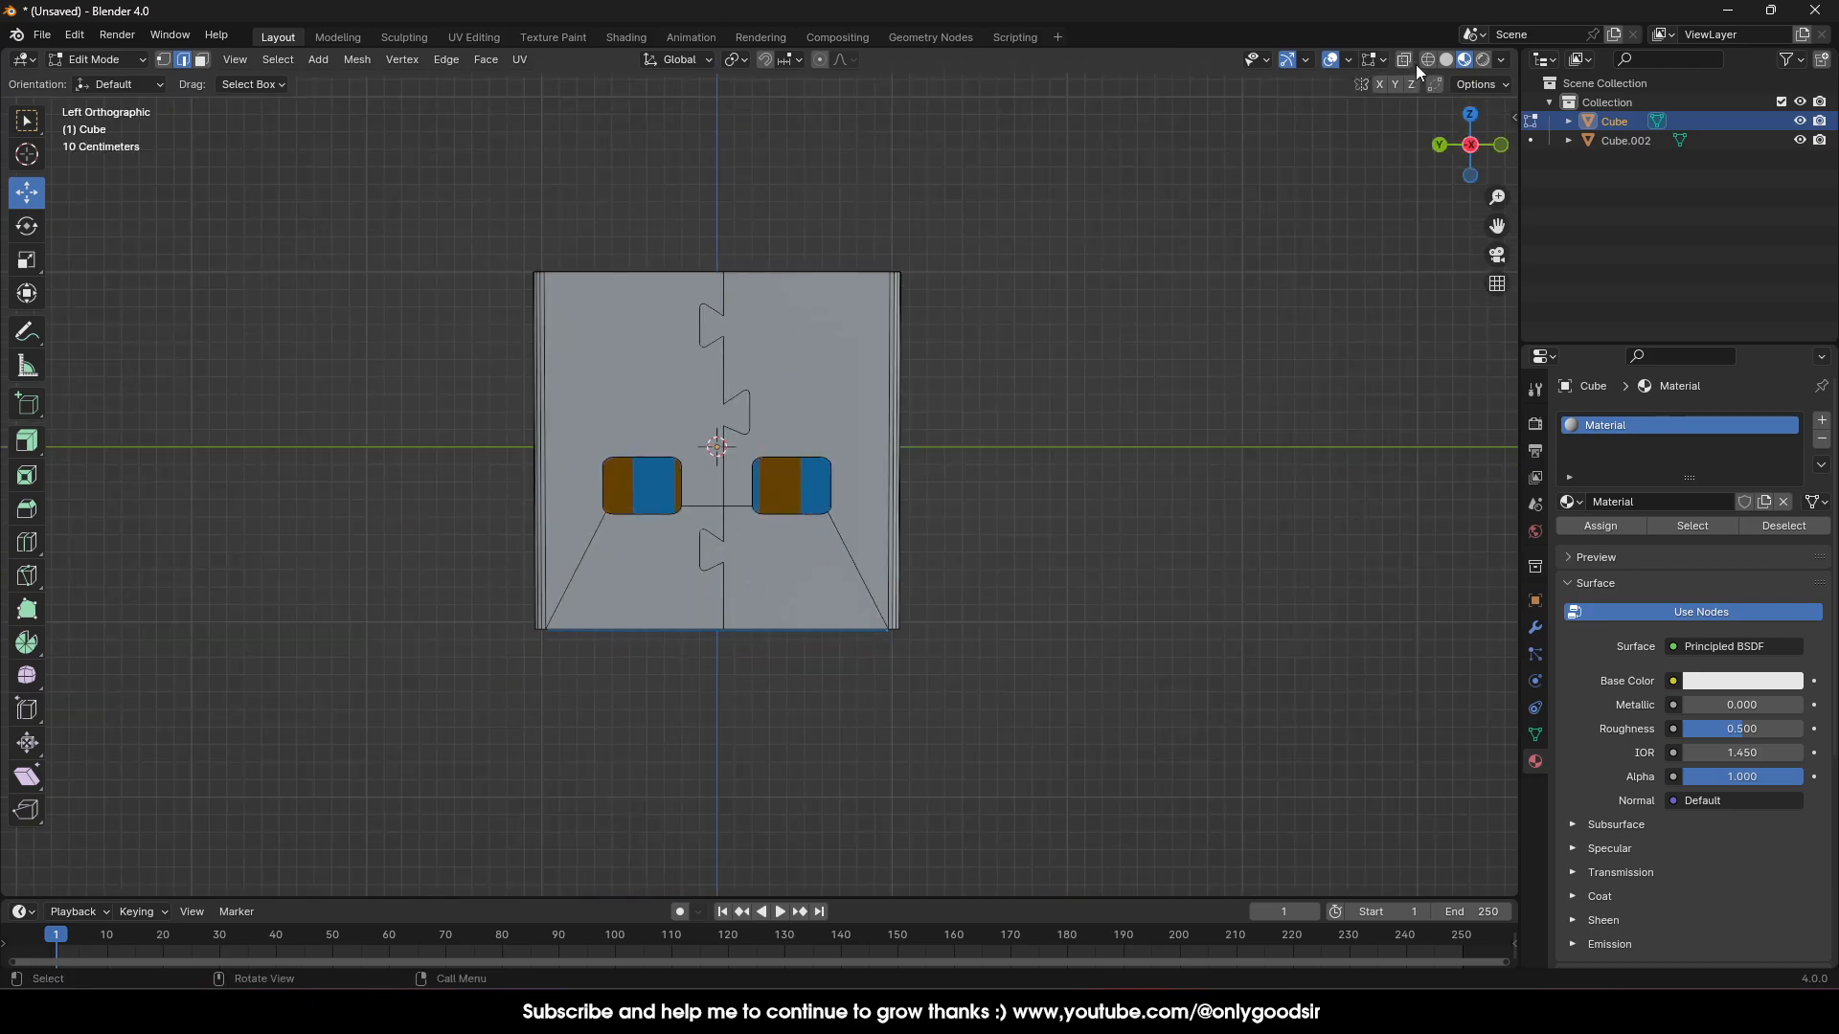
pyautogui.click(1427, 59)
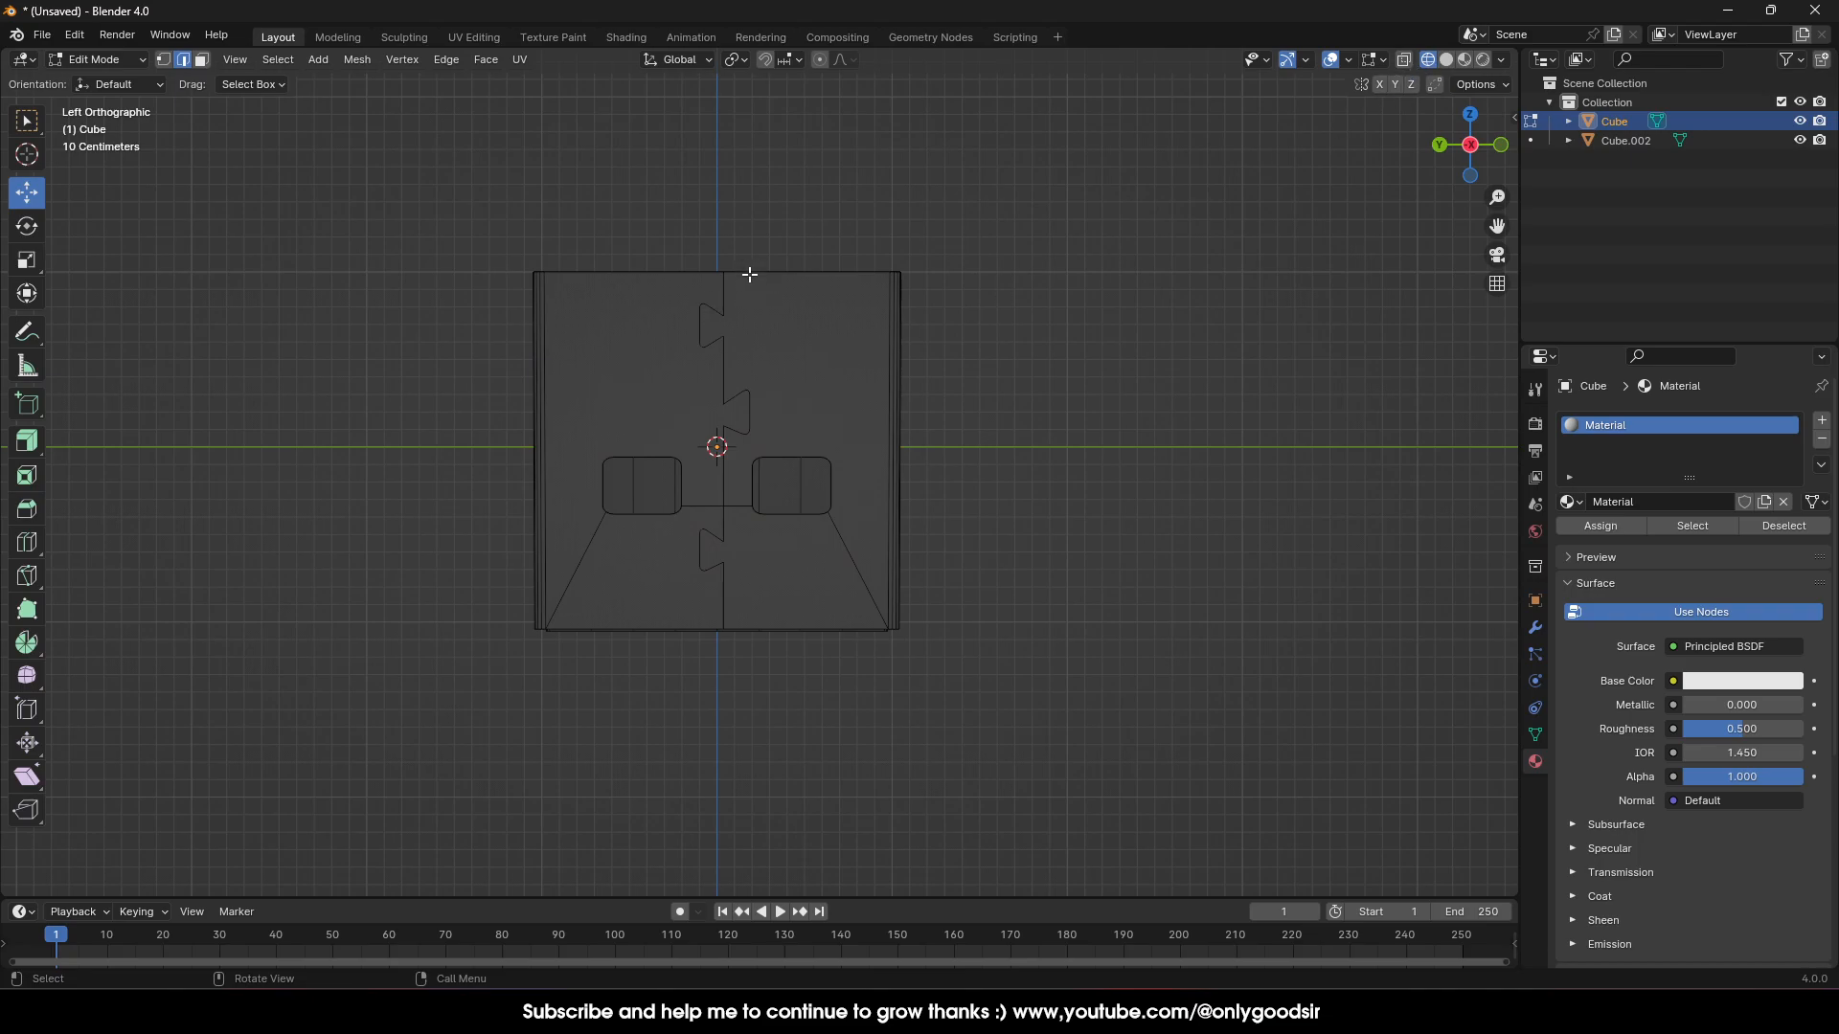
pyautogui.click(1406, 60)
pyautogui.moveTo(737, 261); pyautogui.dragTo(728, 388)
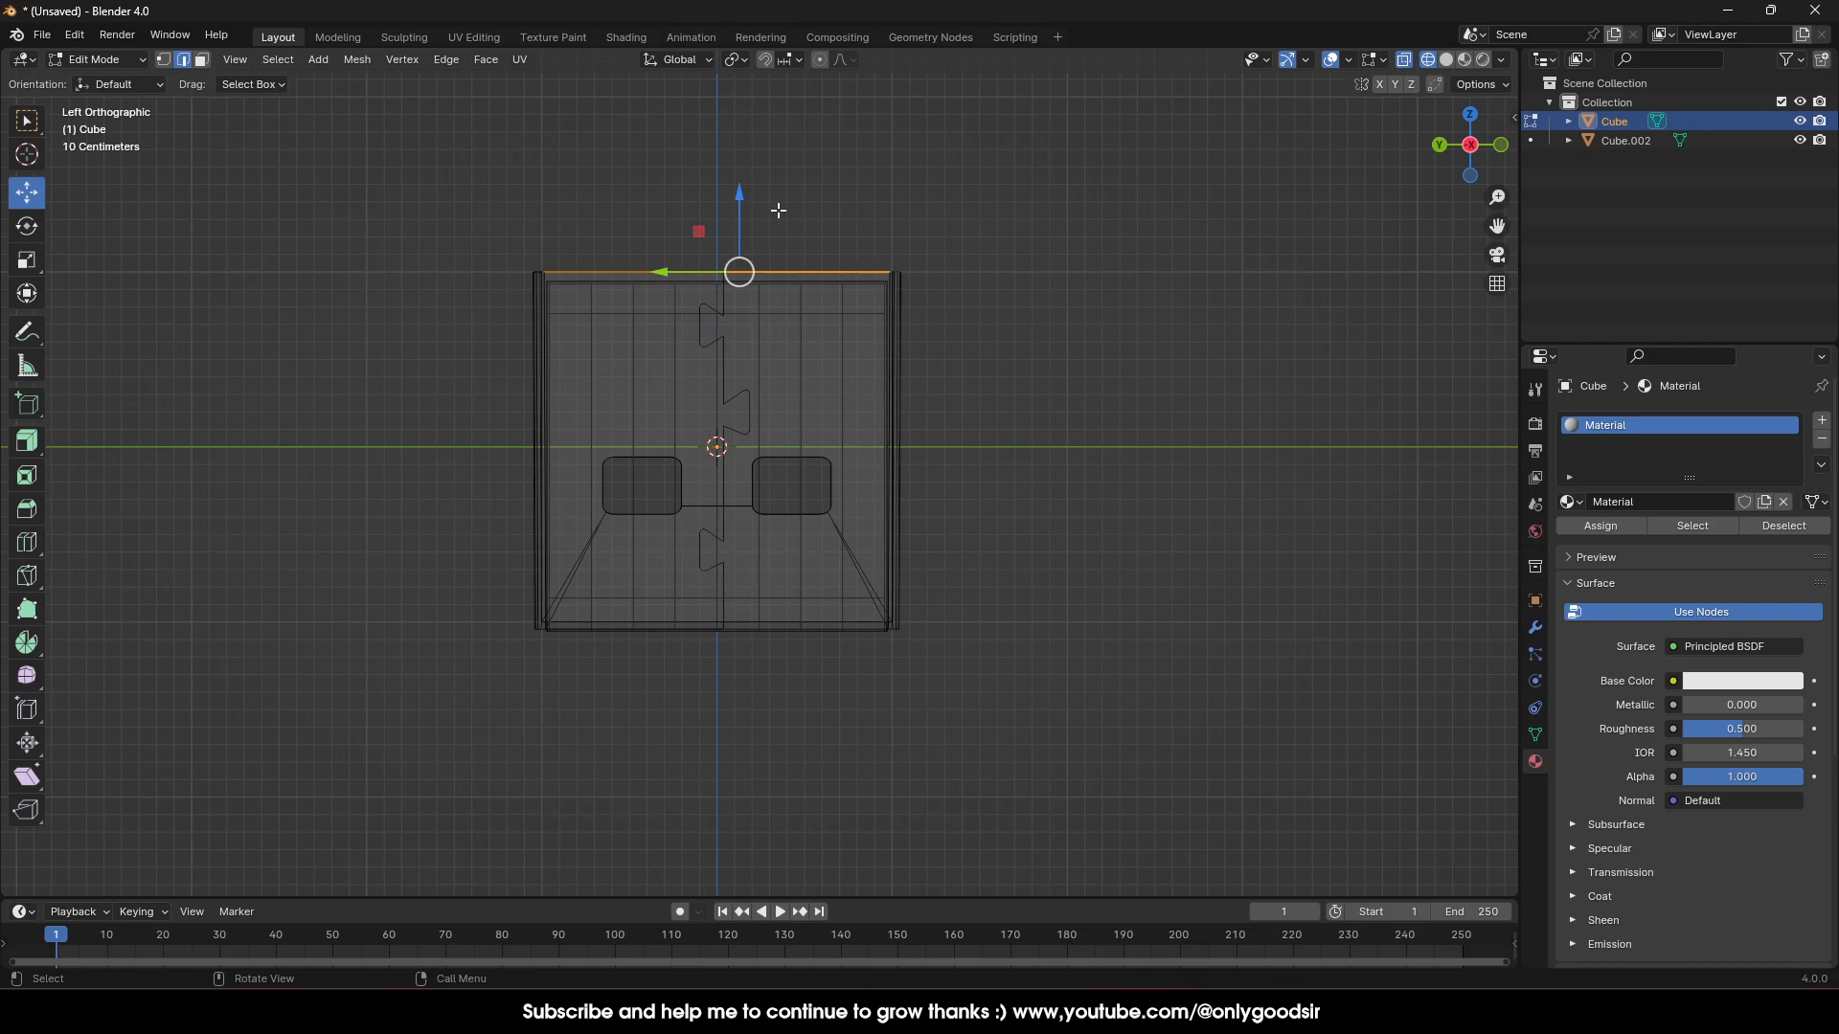
pyautogui.moveTo(762, 277); pyautogui.dragTo(670, 644)
pyautogui.scroll(4, 785, 611)
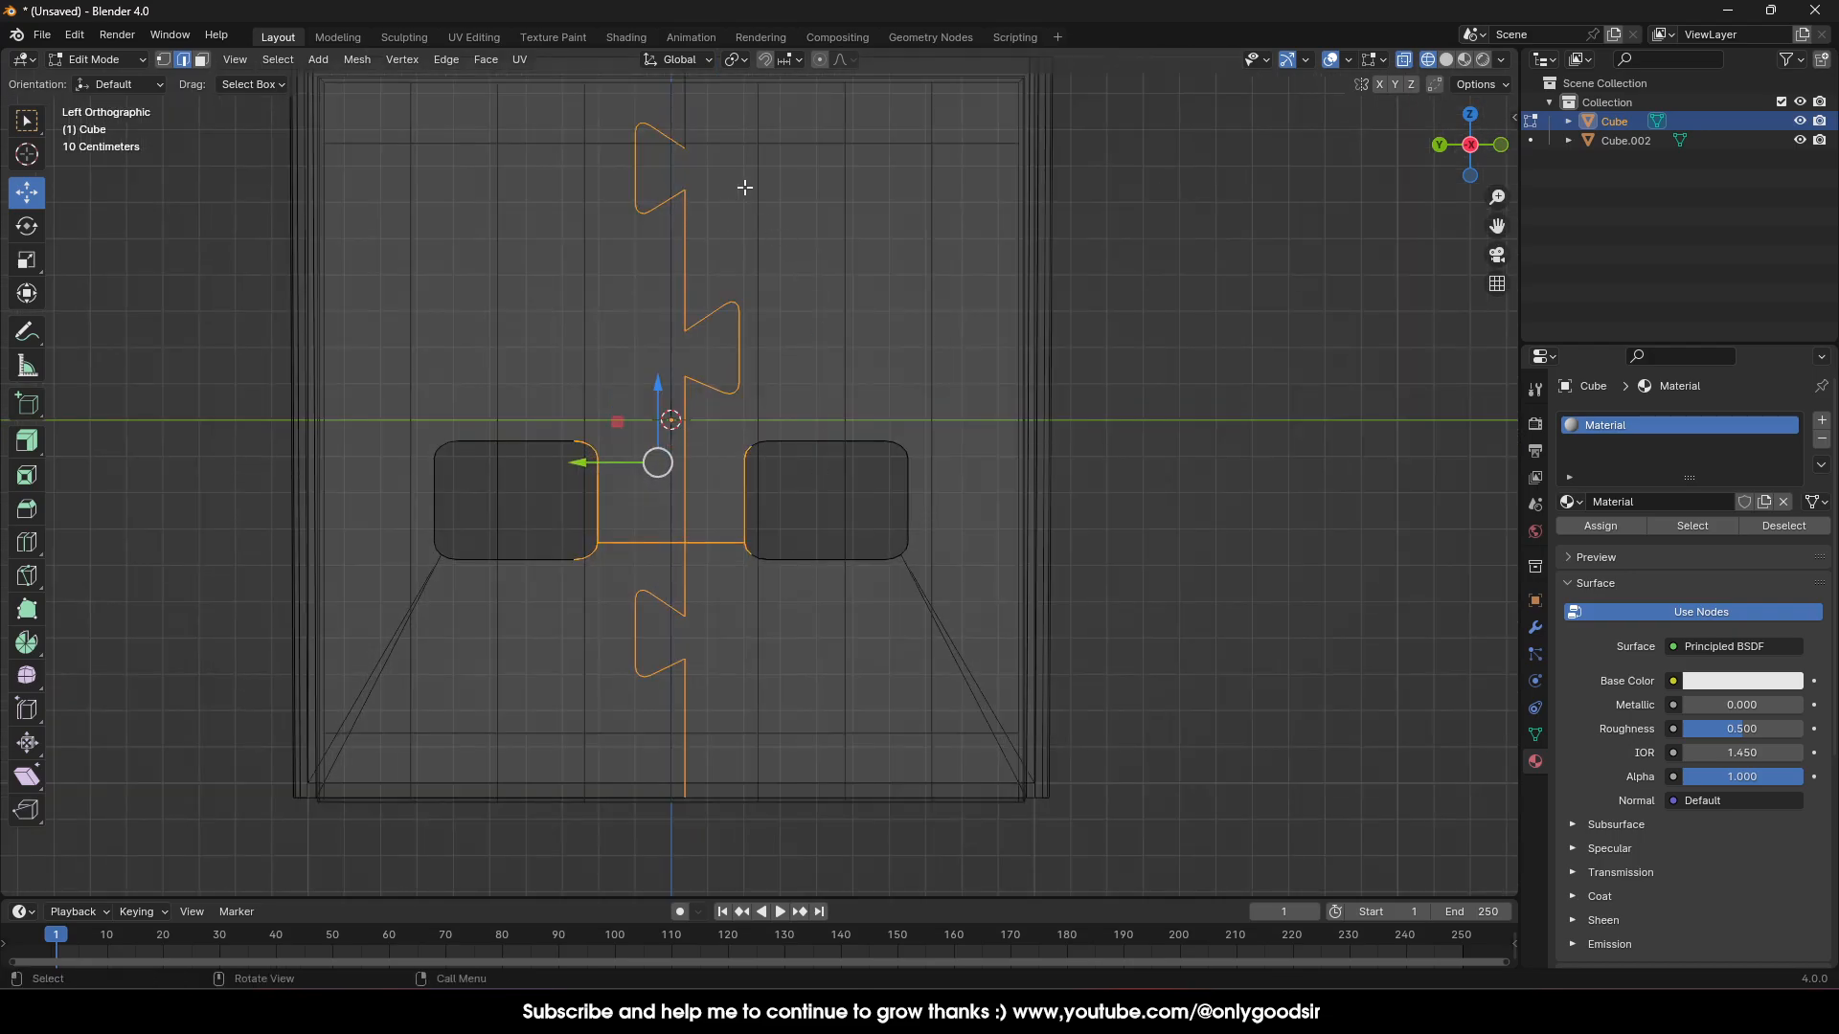
pyautogui.keyDown('shift'); pyautogui.moveTo(744, 191); pyautogui.dragTo(755, 238, button='middle'); pyautogui.keyUp('shift')
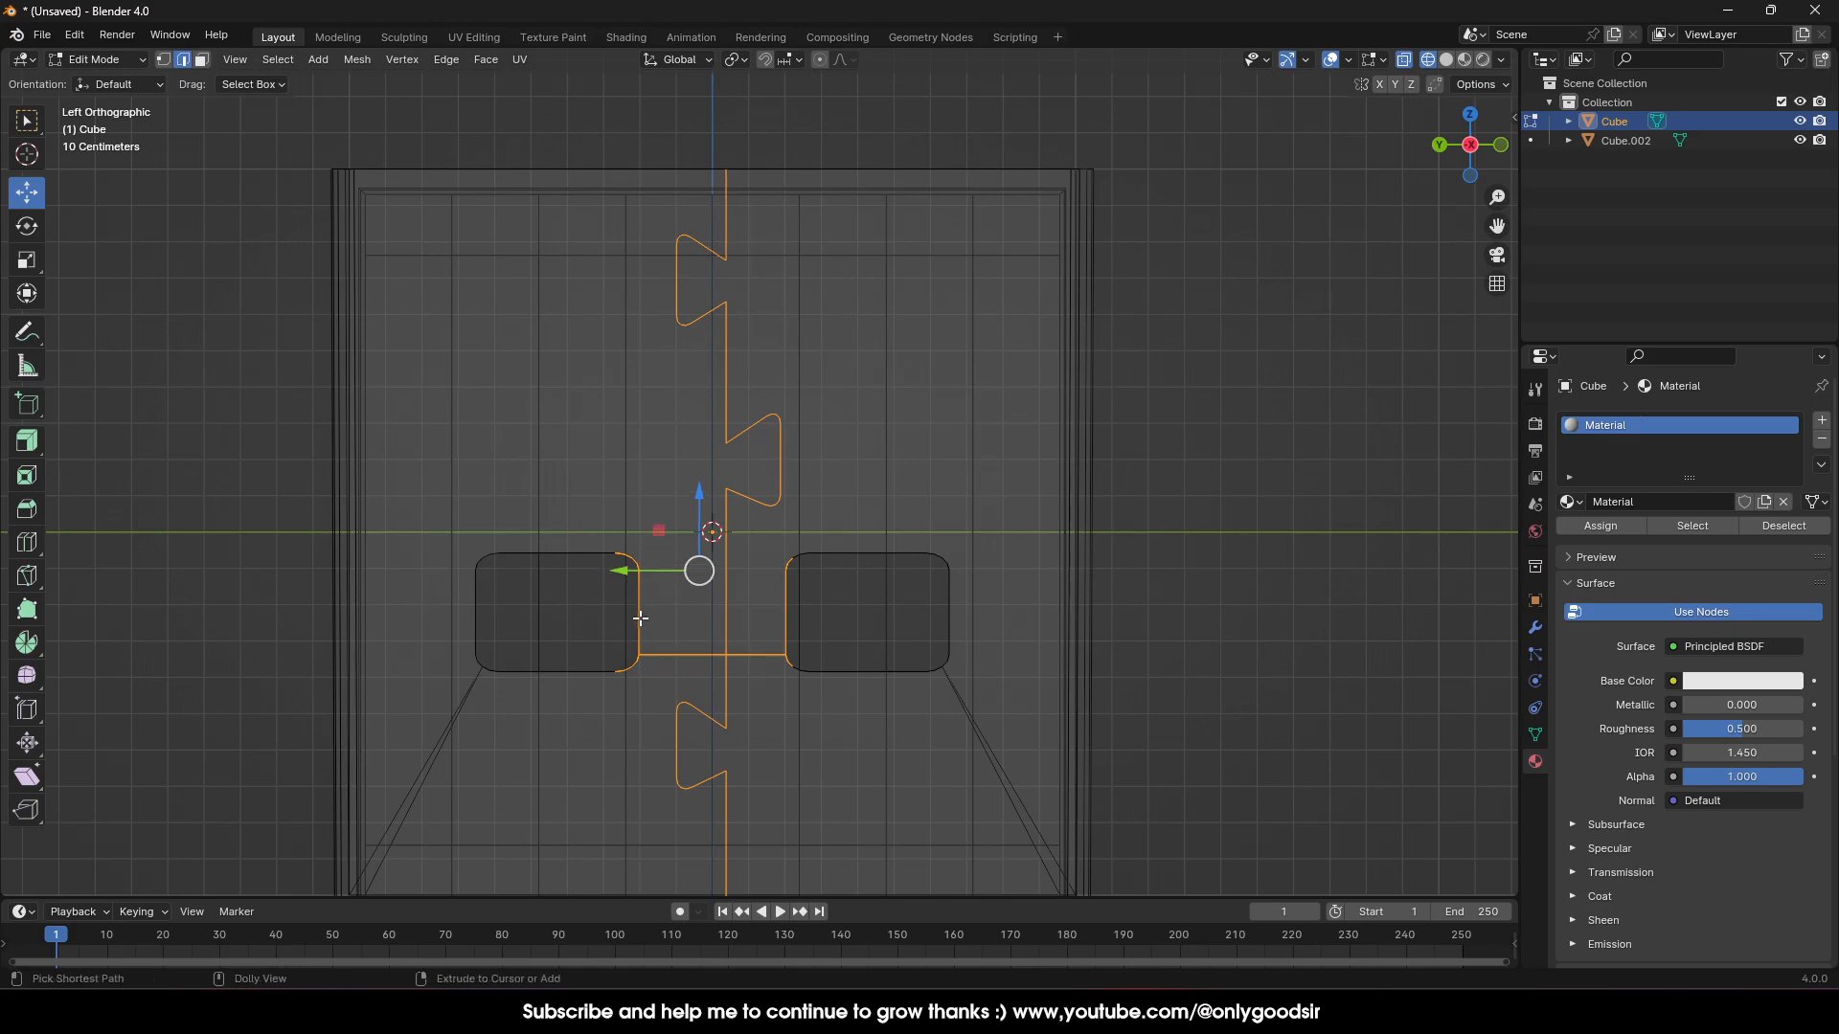
pyautogui.moveTo(612, 610); pyautogui.dragTo(651, 628)
pyautogui.keyDown('ctrl'); pyautogui.moveTo(595, 532); pyautogui.dragTo(815, 686); pyautogui.keyUp('ctrl')
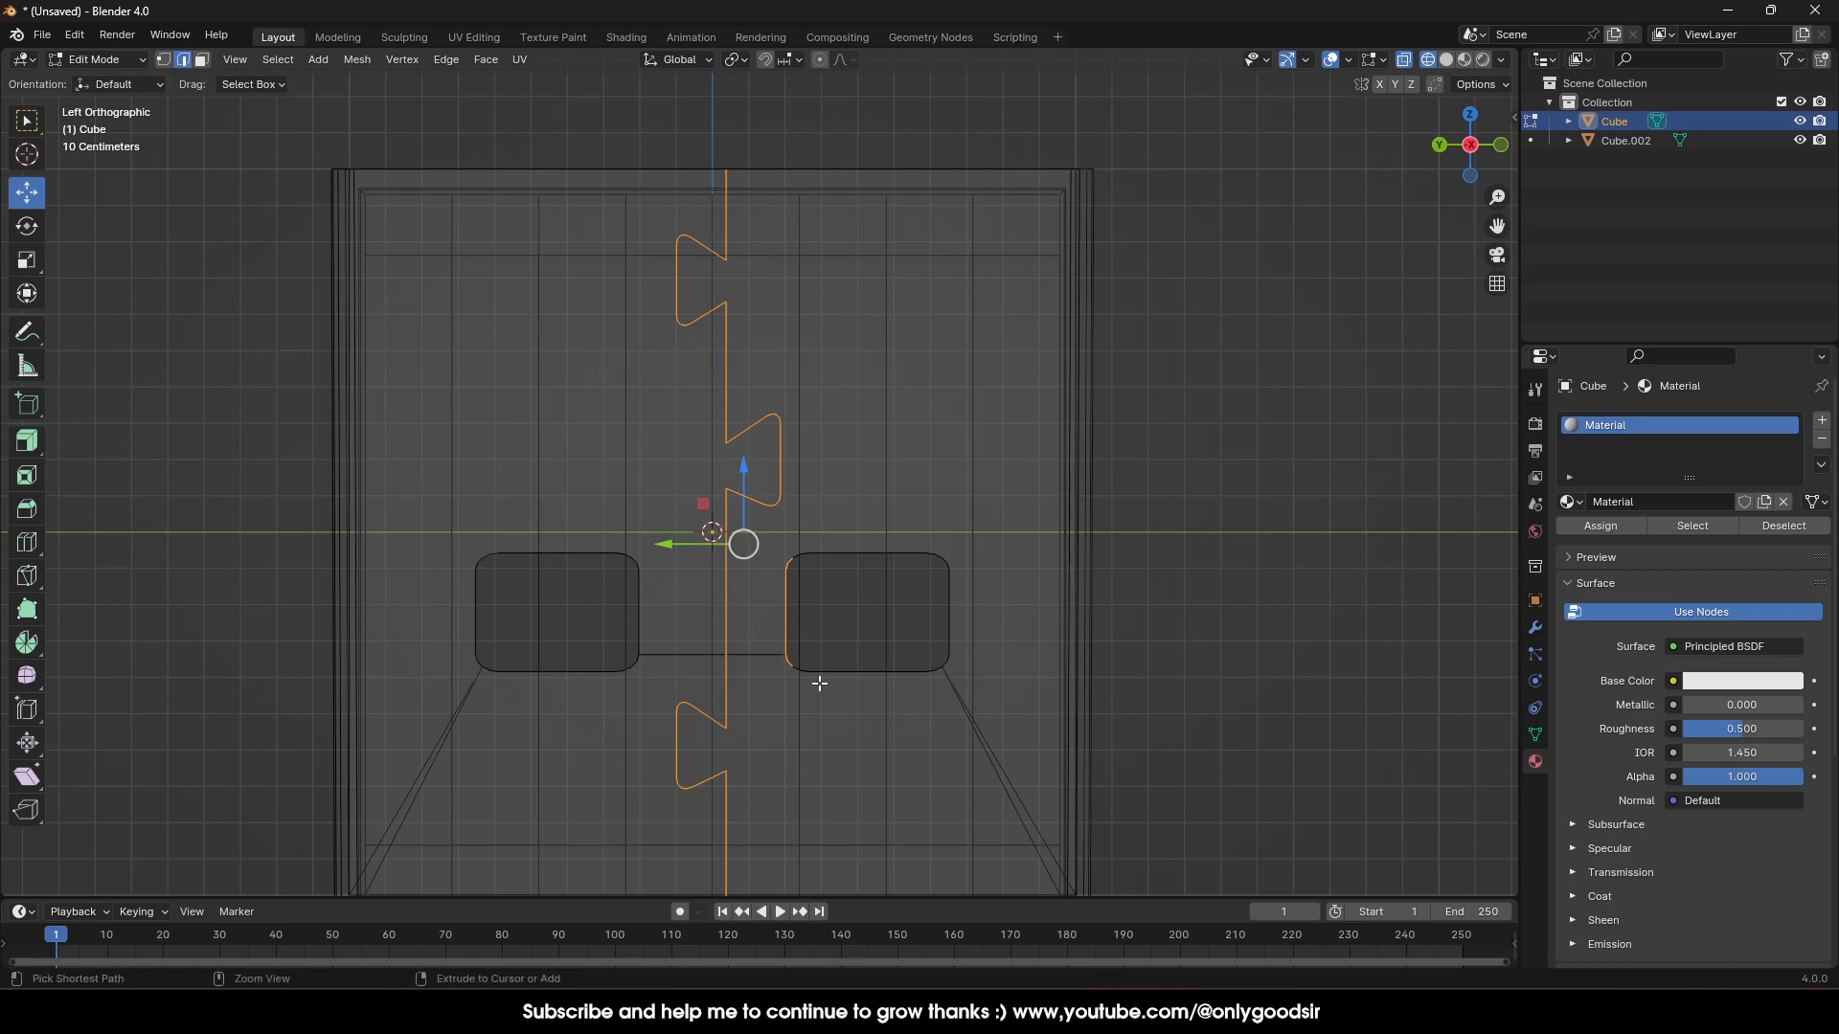
pyautogui.keyDown('ctrl'); pyautogui.moveTo(772, 544); pyautogui.dragTo(827, 687); pyautogui.keyUp('ctrl')
pyautogui.moveTo(873, 632); pyautogui.dragTo(930, 248, button='middle')
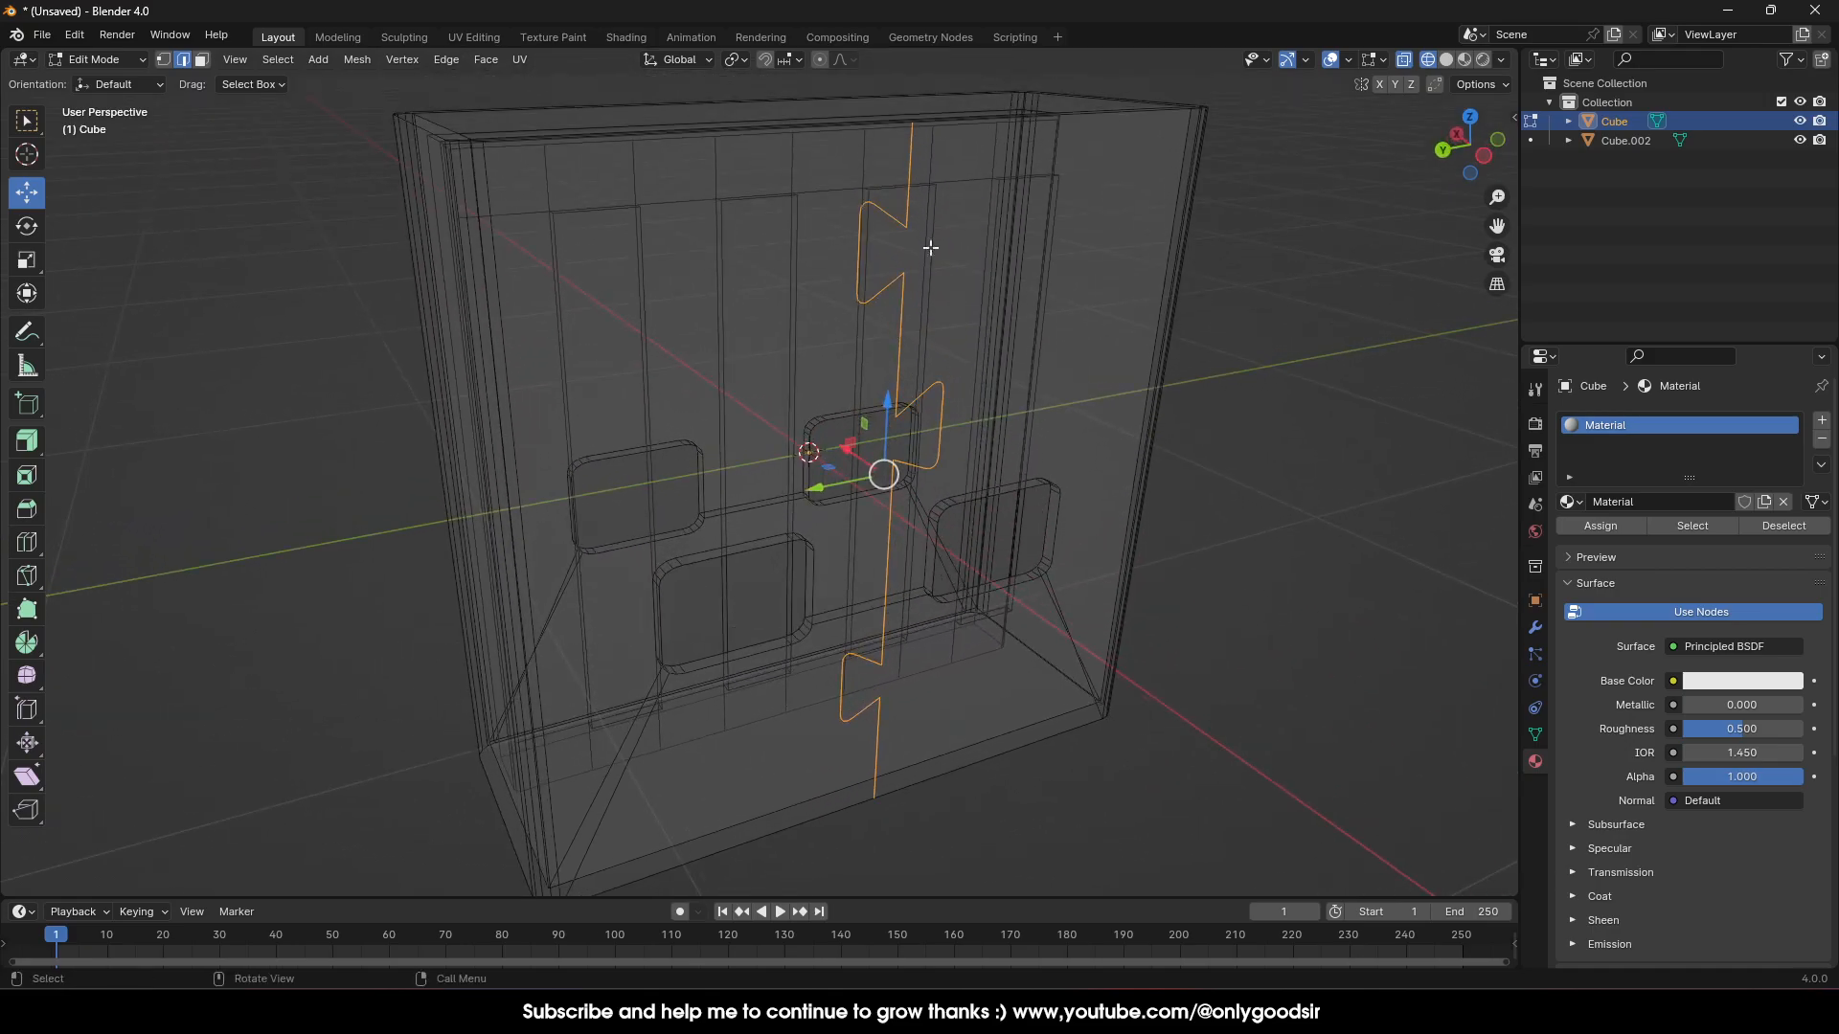
pyautogui.click(1449, 60)
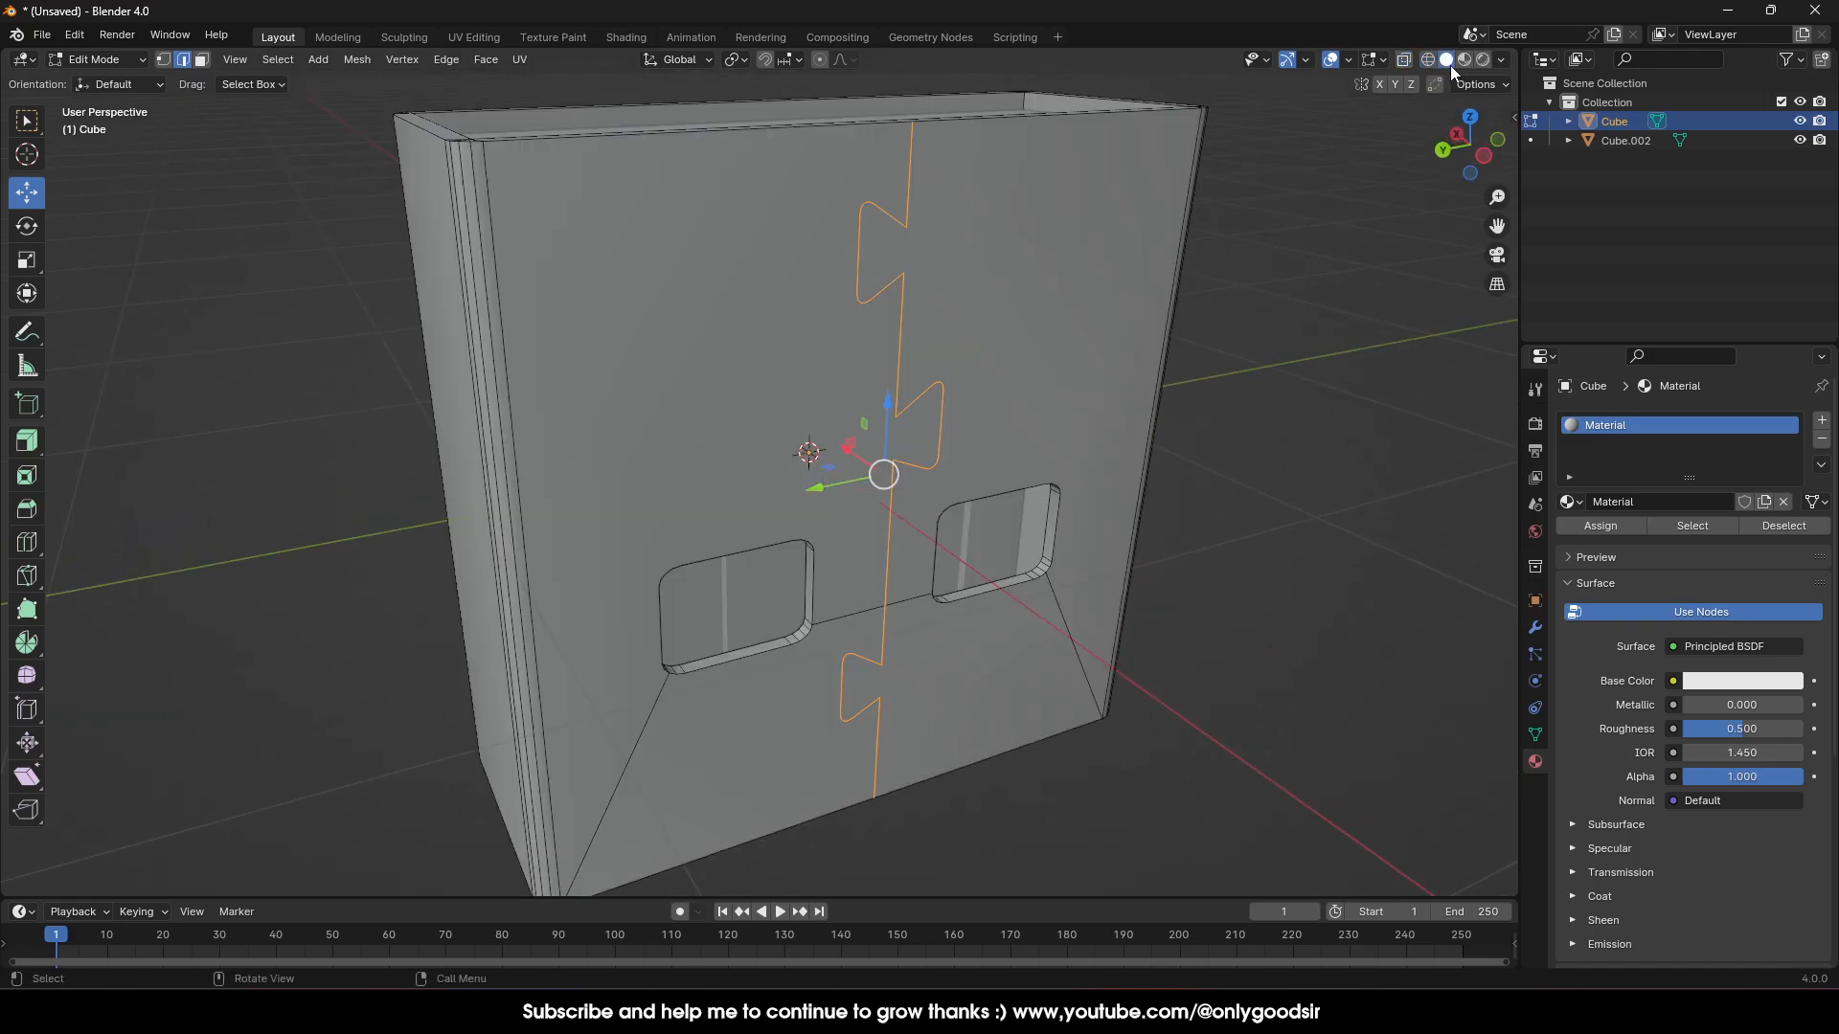
pyautogui.hotkey('ctrl', 'e')
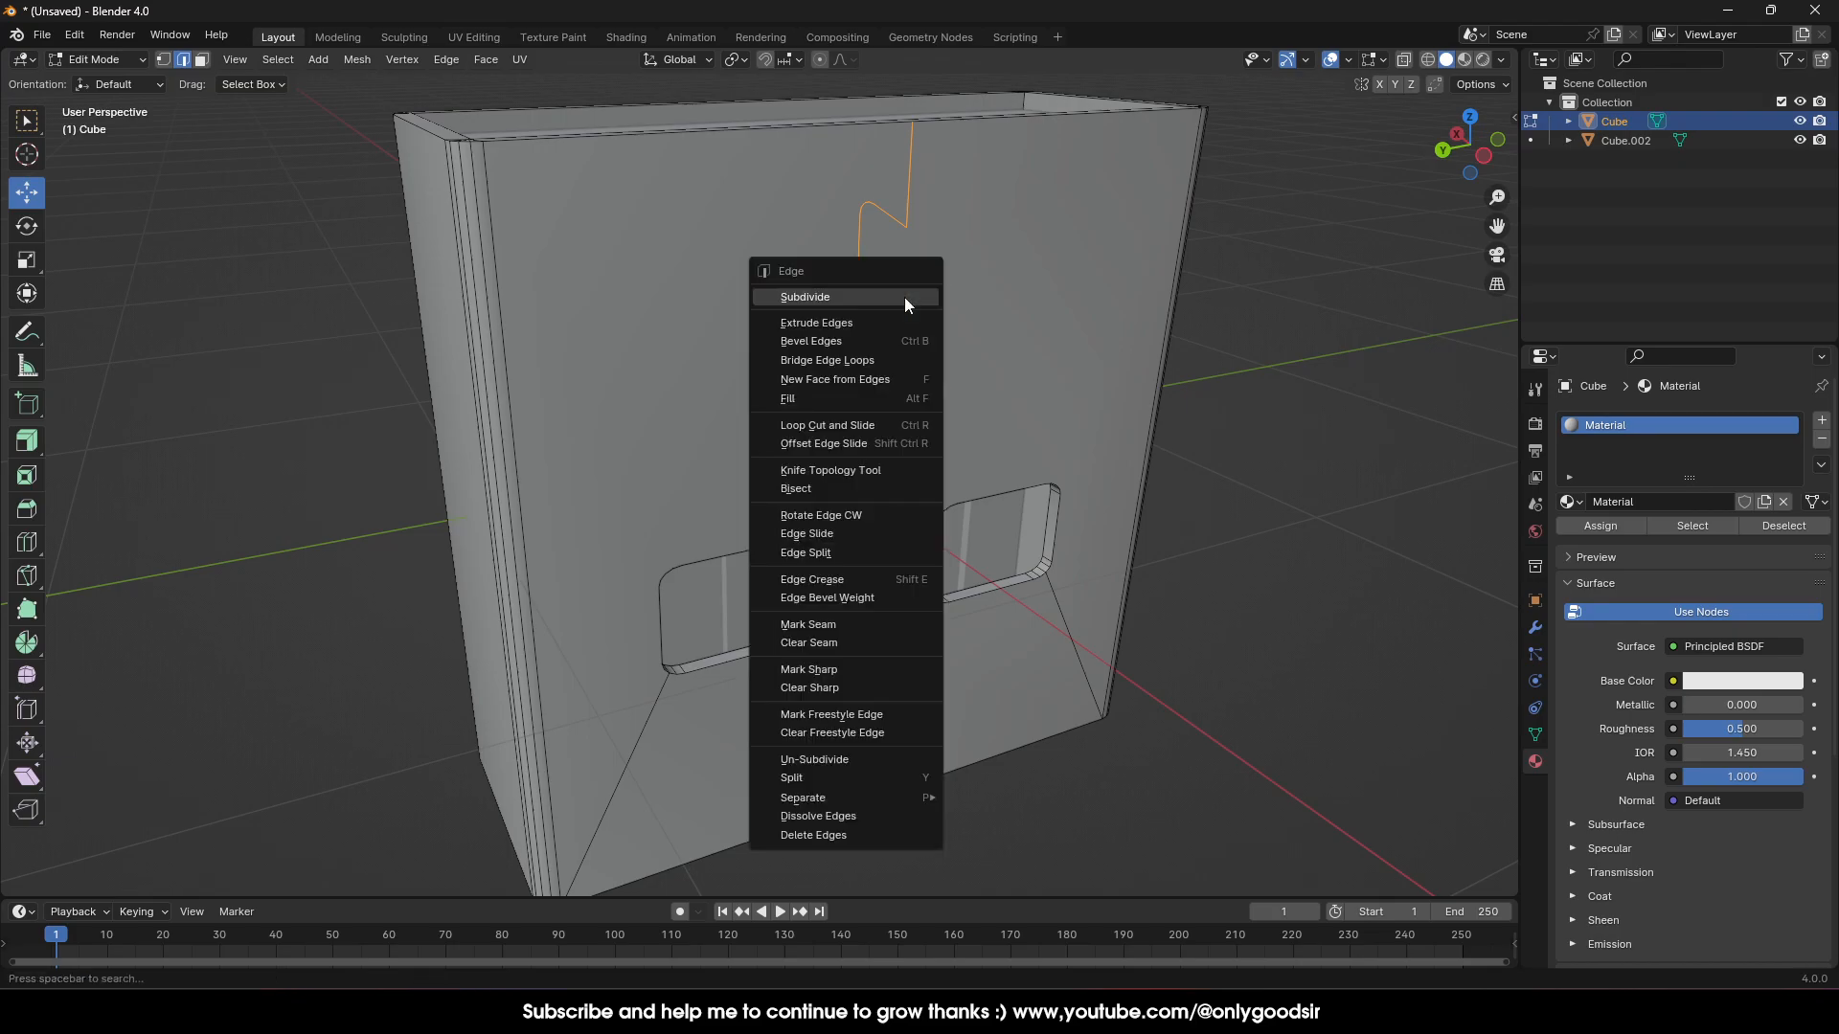
pyautogui.click(839, 342)
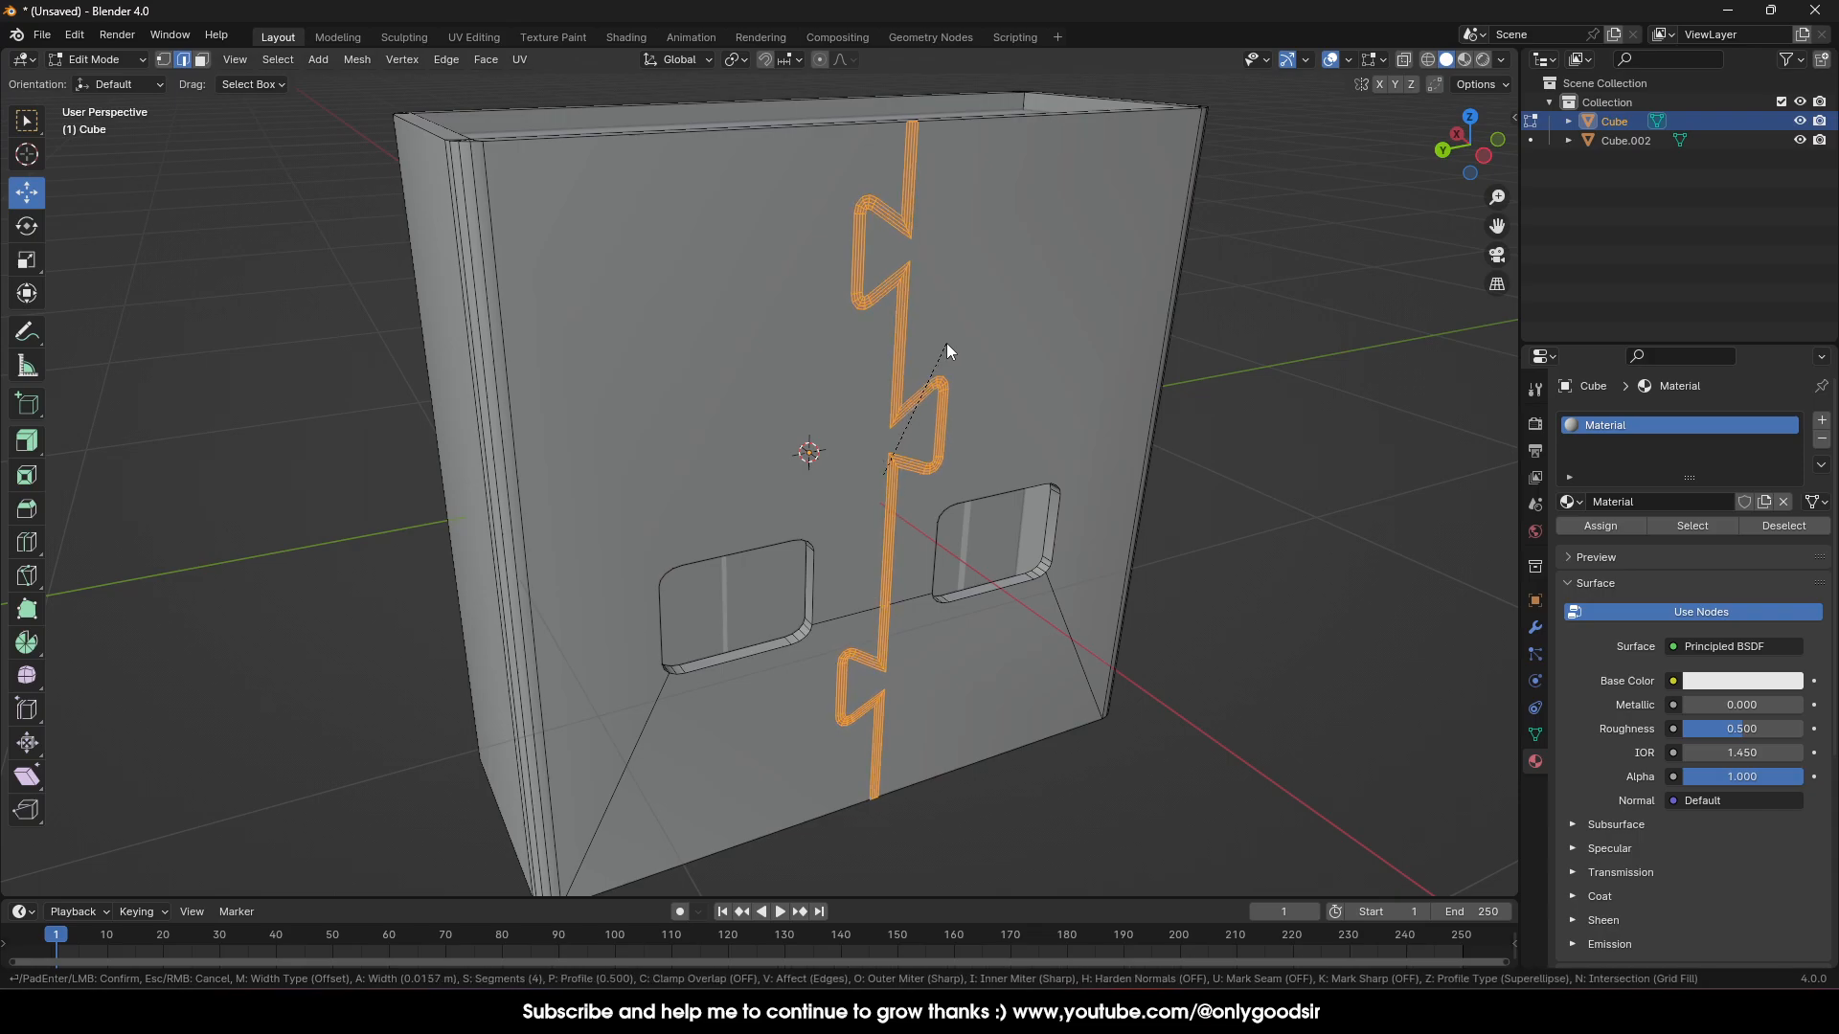
pyautogui.click(942, 344)
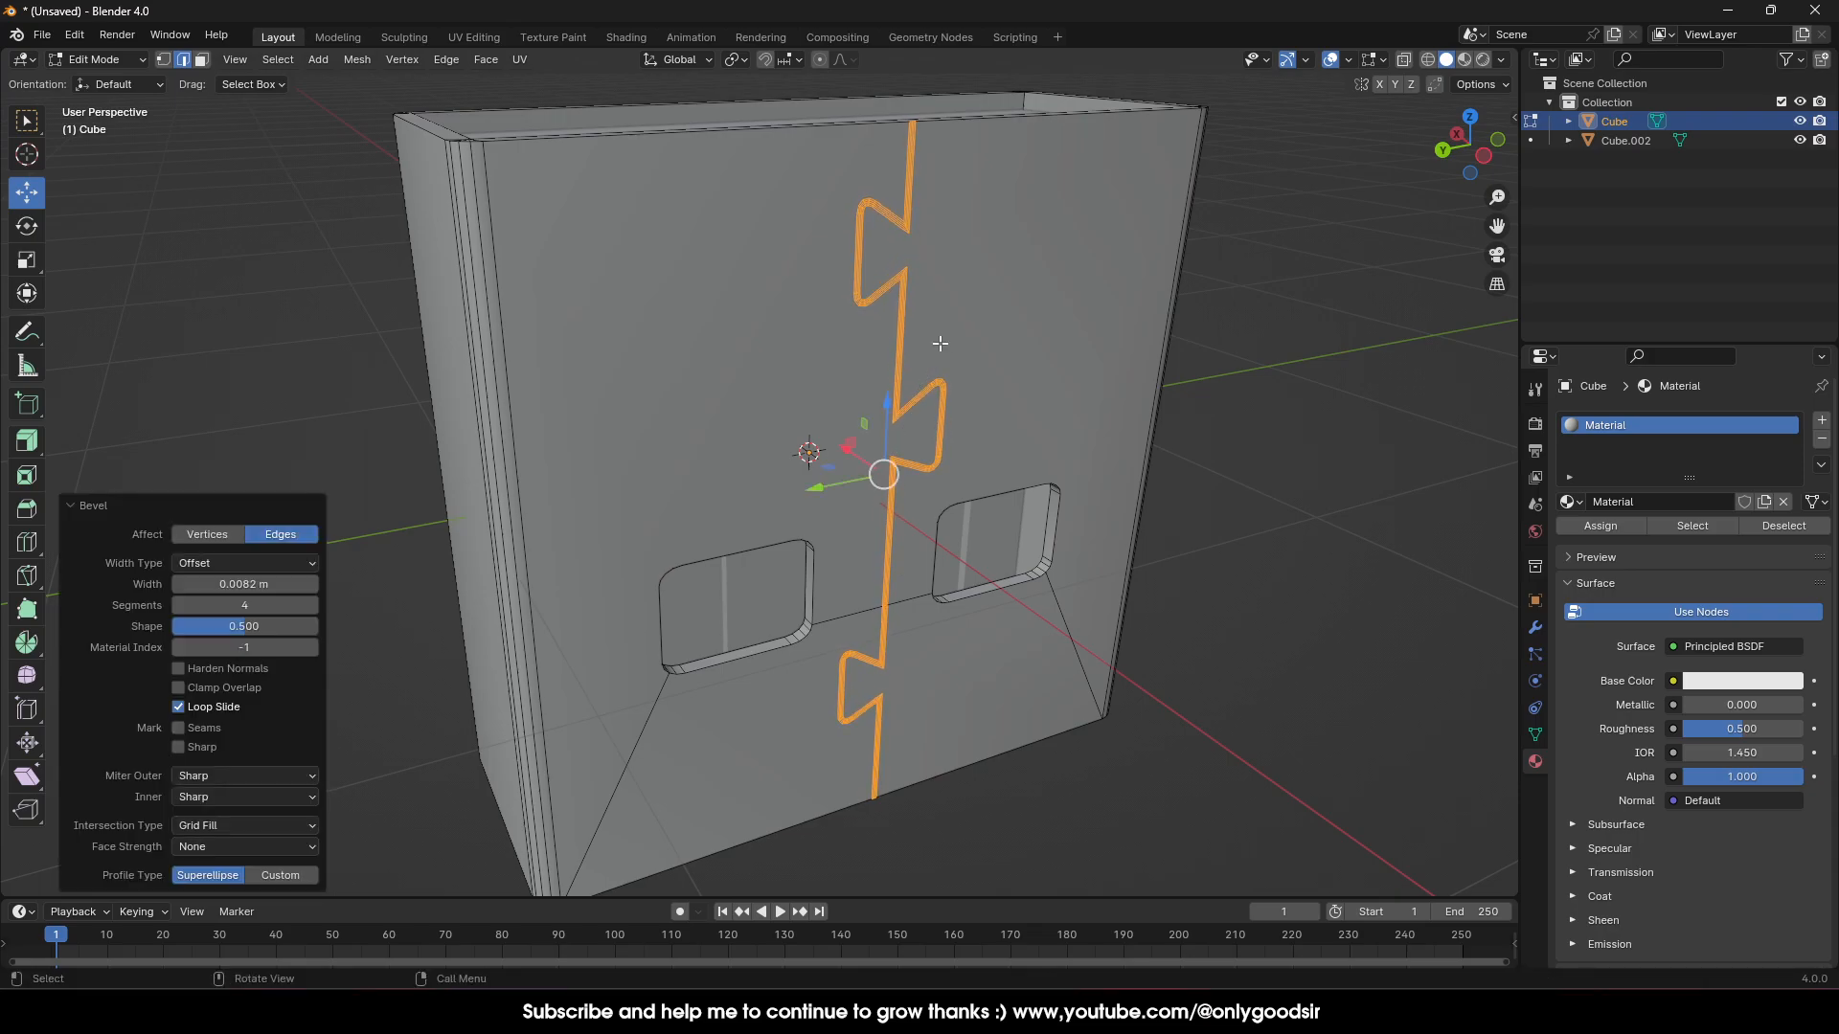
pyautogui.click(177, 604)
pyautogui.click(177, 604)
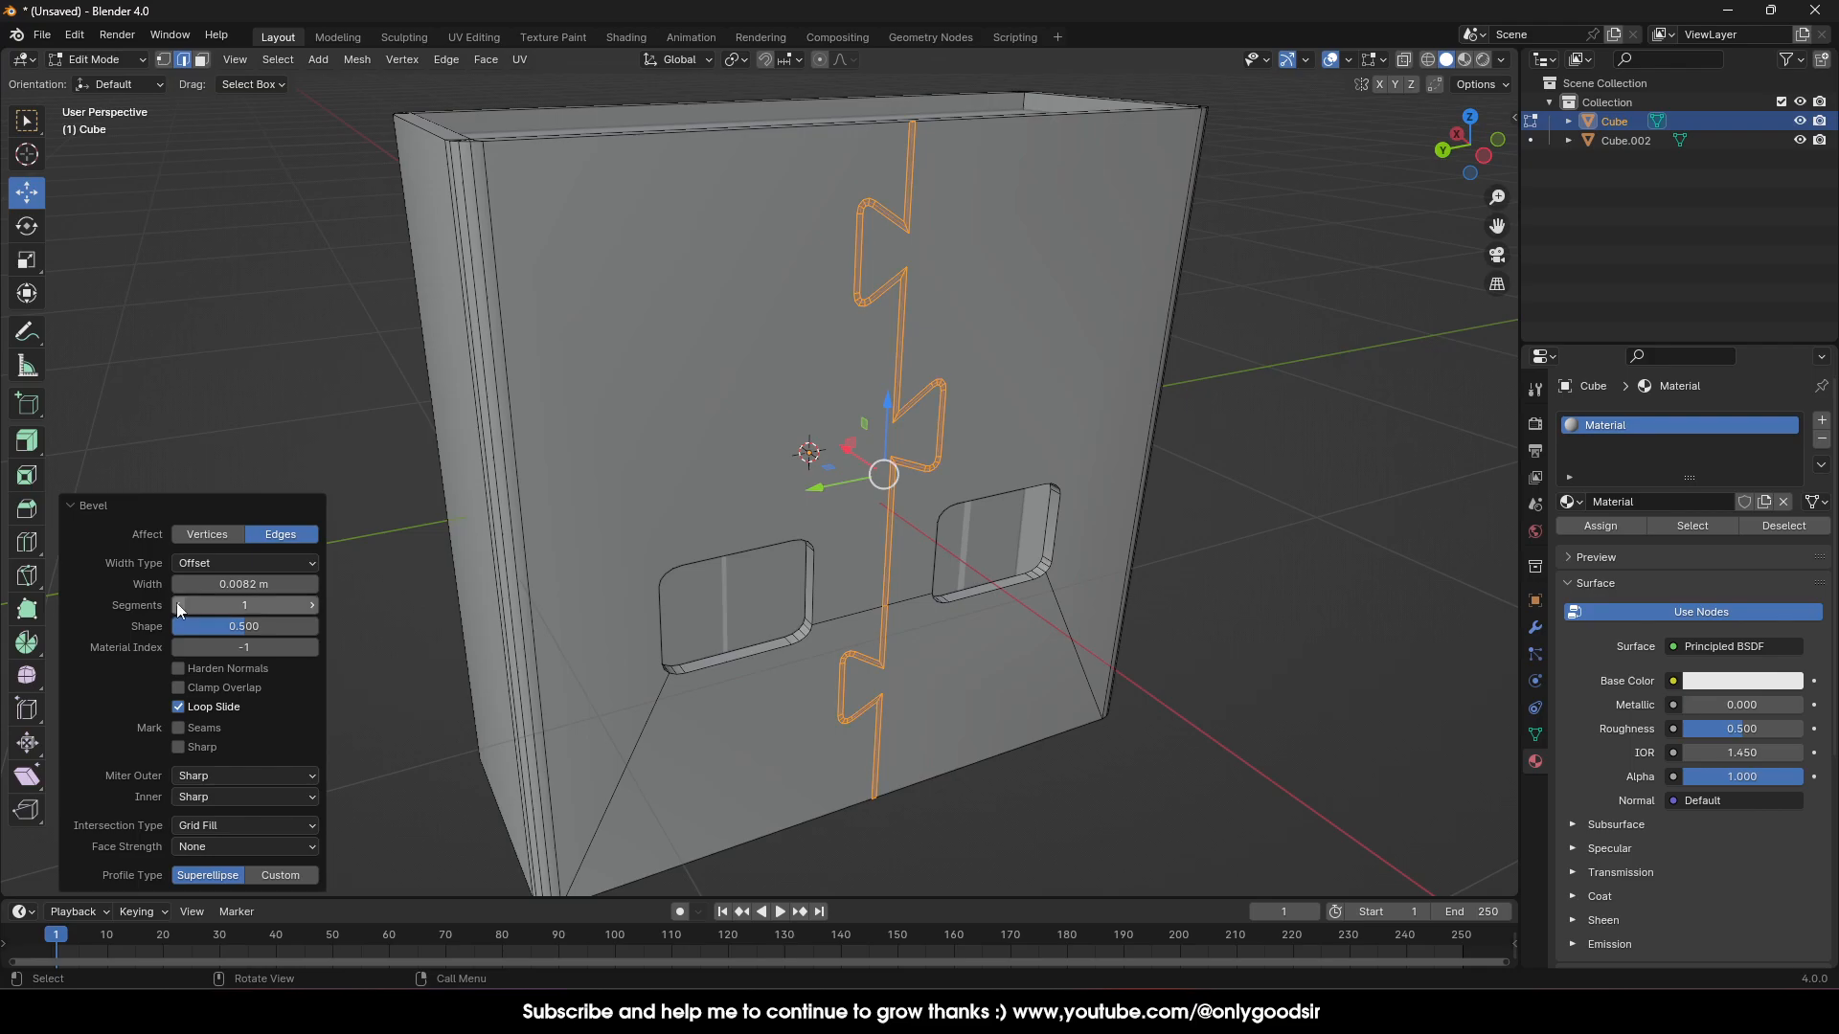
# Extrude the beveled seam strip along its normals by about -0.0157 m to recess it, and return to Object Mode
pyautogui.click(27, 444)
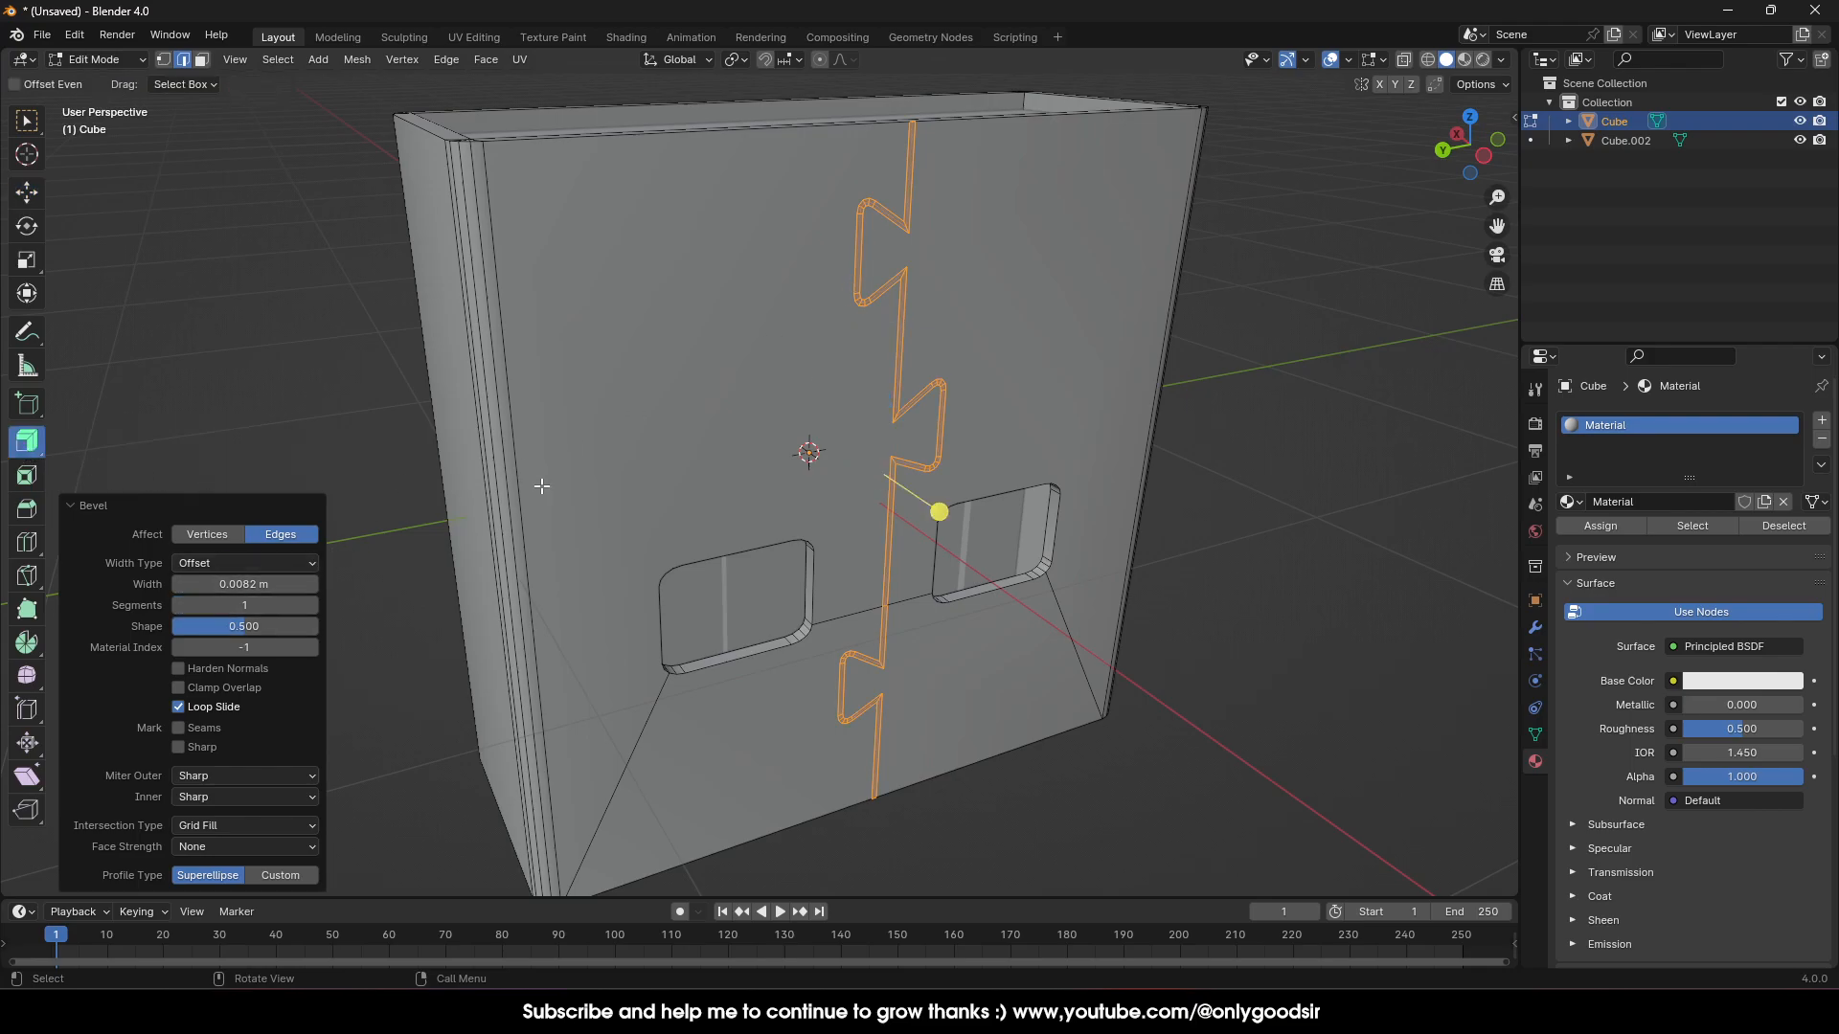
pyautogui.moveTo(938, 510); pyautogui.dragTo(954, 515)
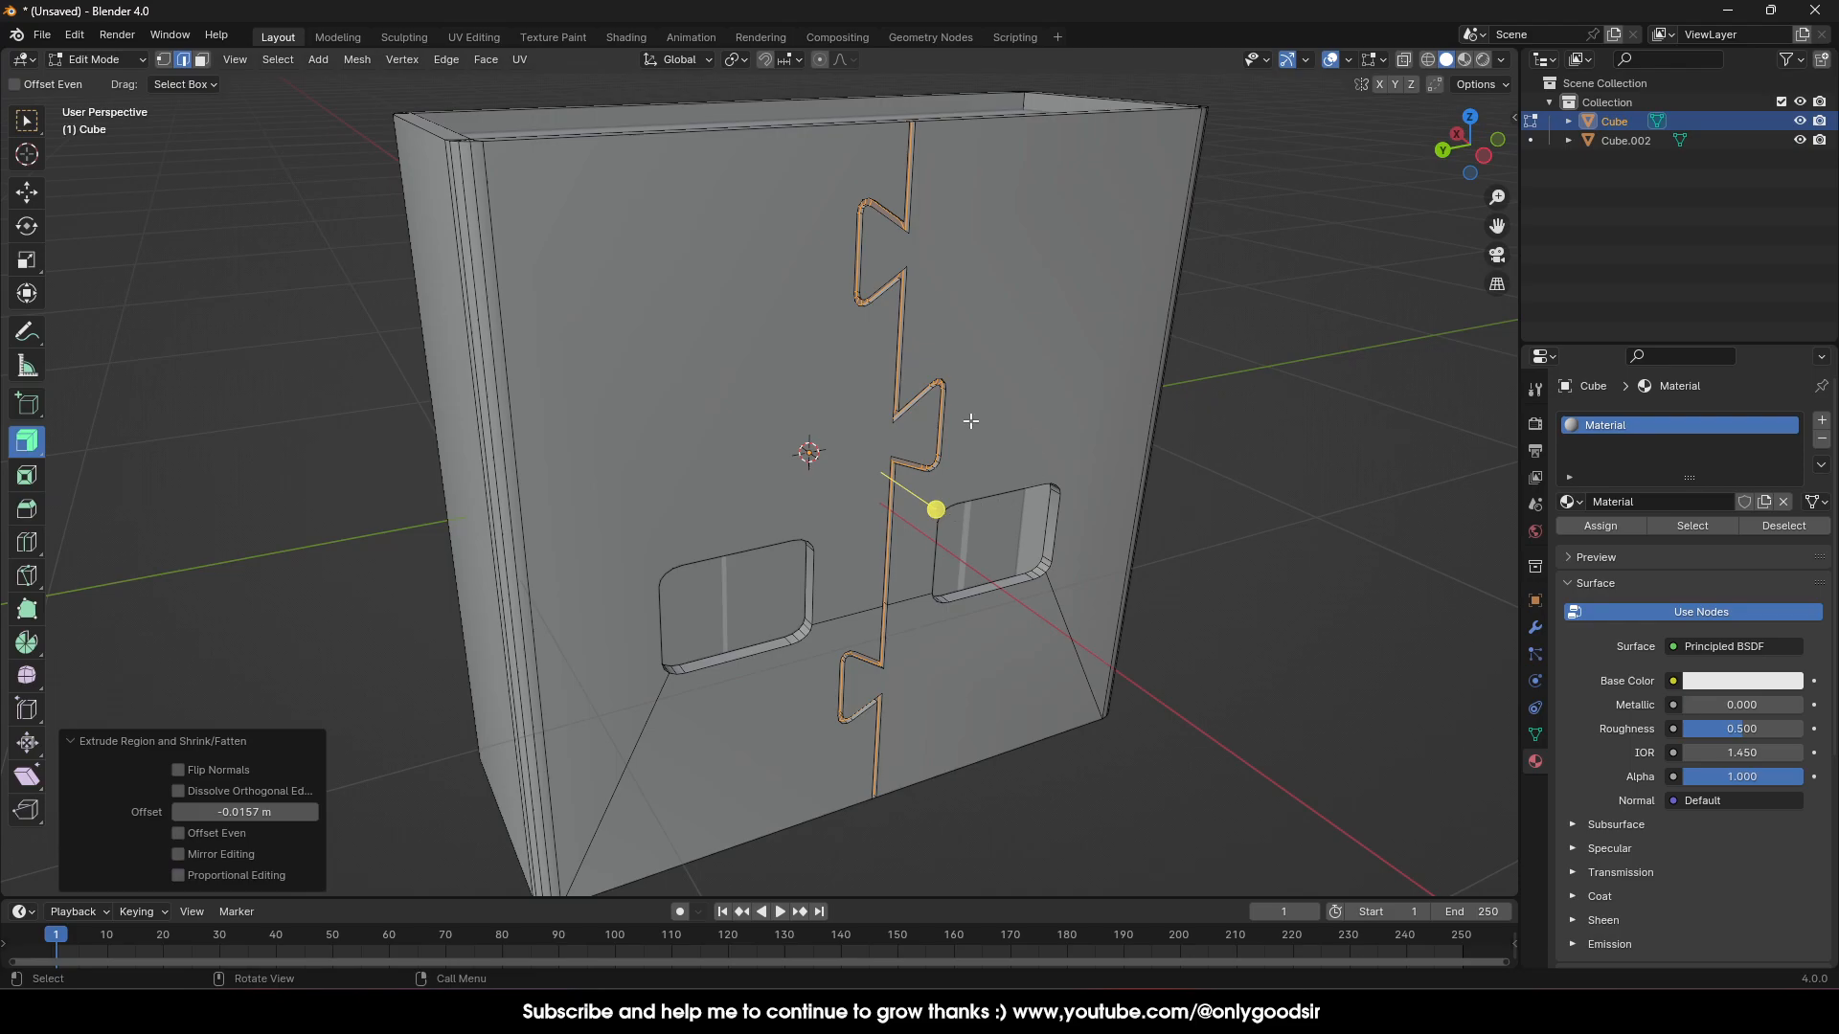
pyautogui.press('Tab')
pyautogui.click(1266, 515)
pyautogui.scroll(-3, 1266, 515)
pyautogui.moveTo(1171, 513); pyautogui.dragTo(1018, 501, button='middle')
pyautogui.scroll(-4, 958, 503)
pyautogui.moveTo(890, 504); pyautogui.dragTo(939, 497, button='middle')
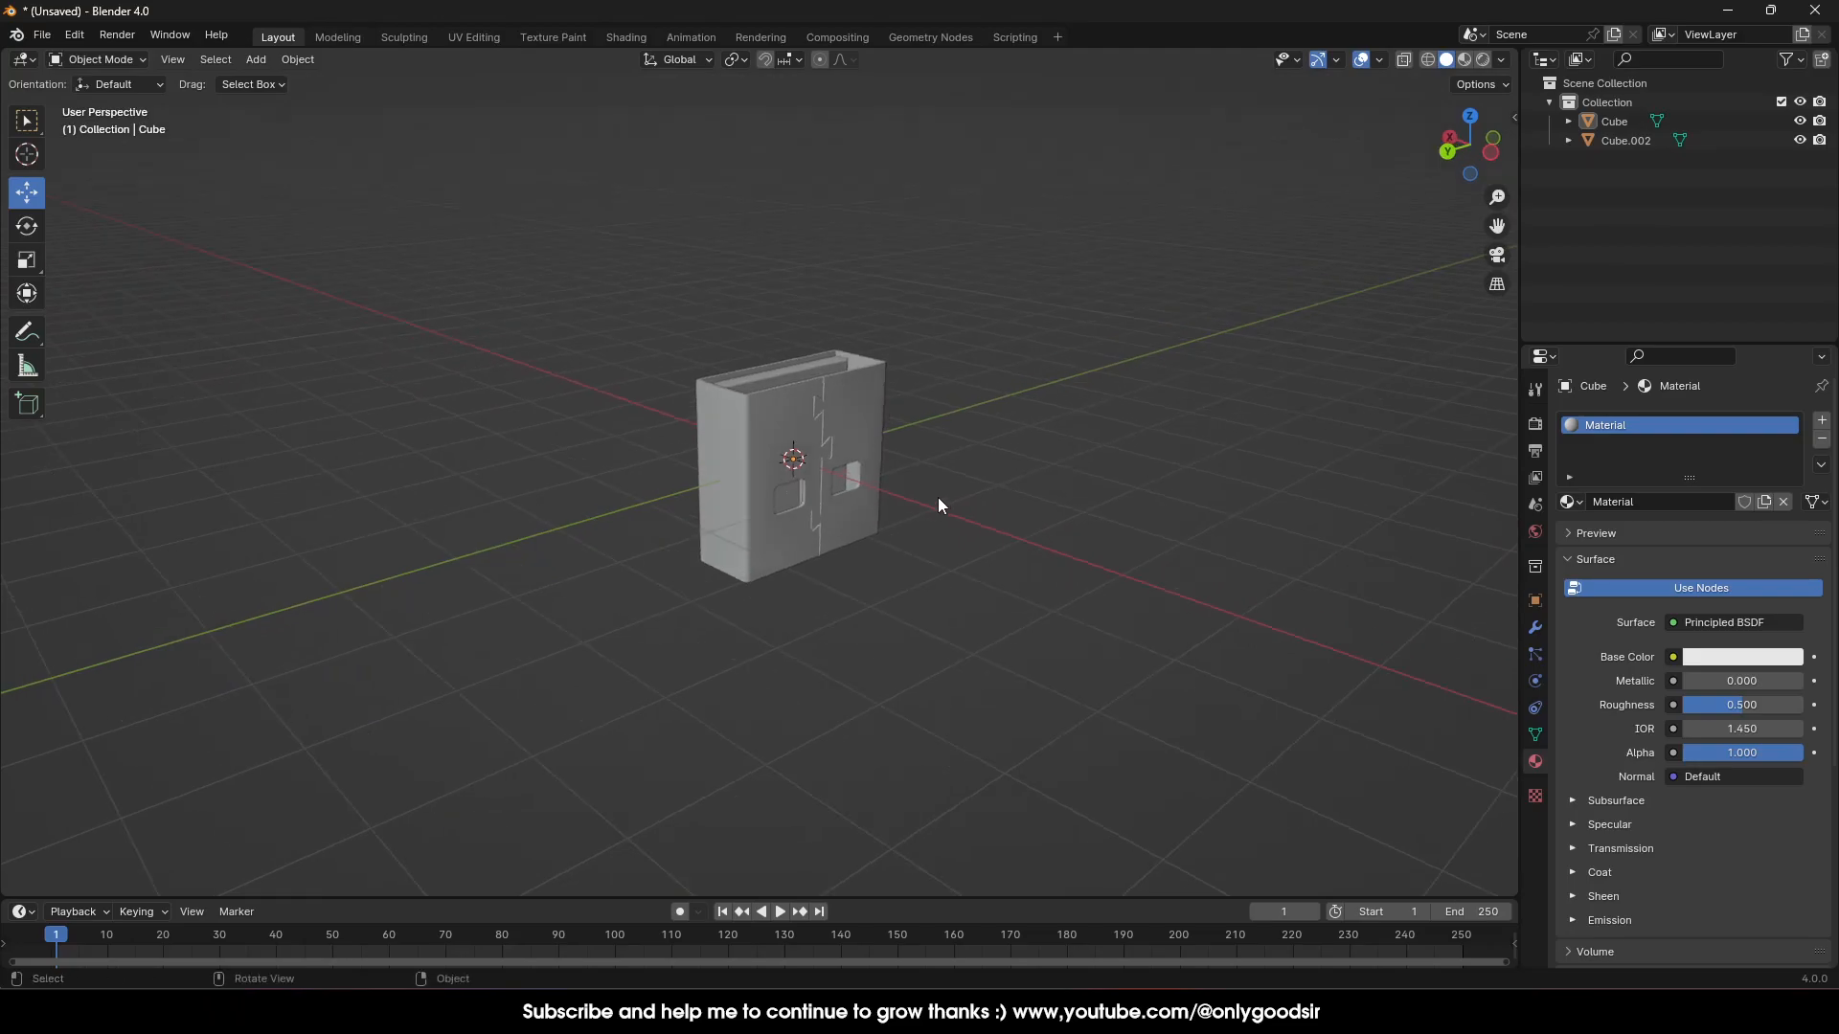
# Give the shell a new material with metallic 1.0, roughness about 0.382 and a grey base colour of value about 0.415
pyautogui.click(861, 406)
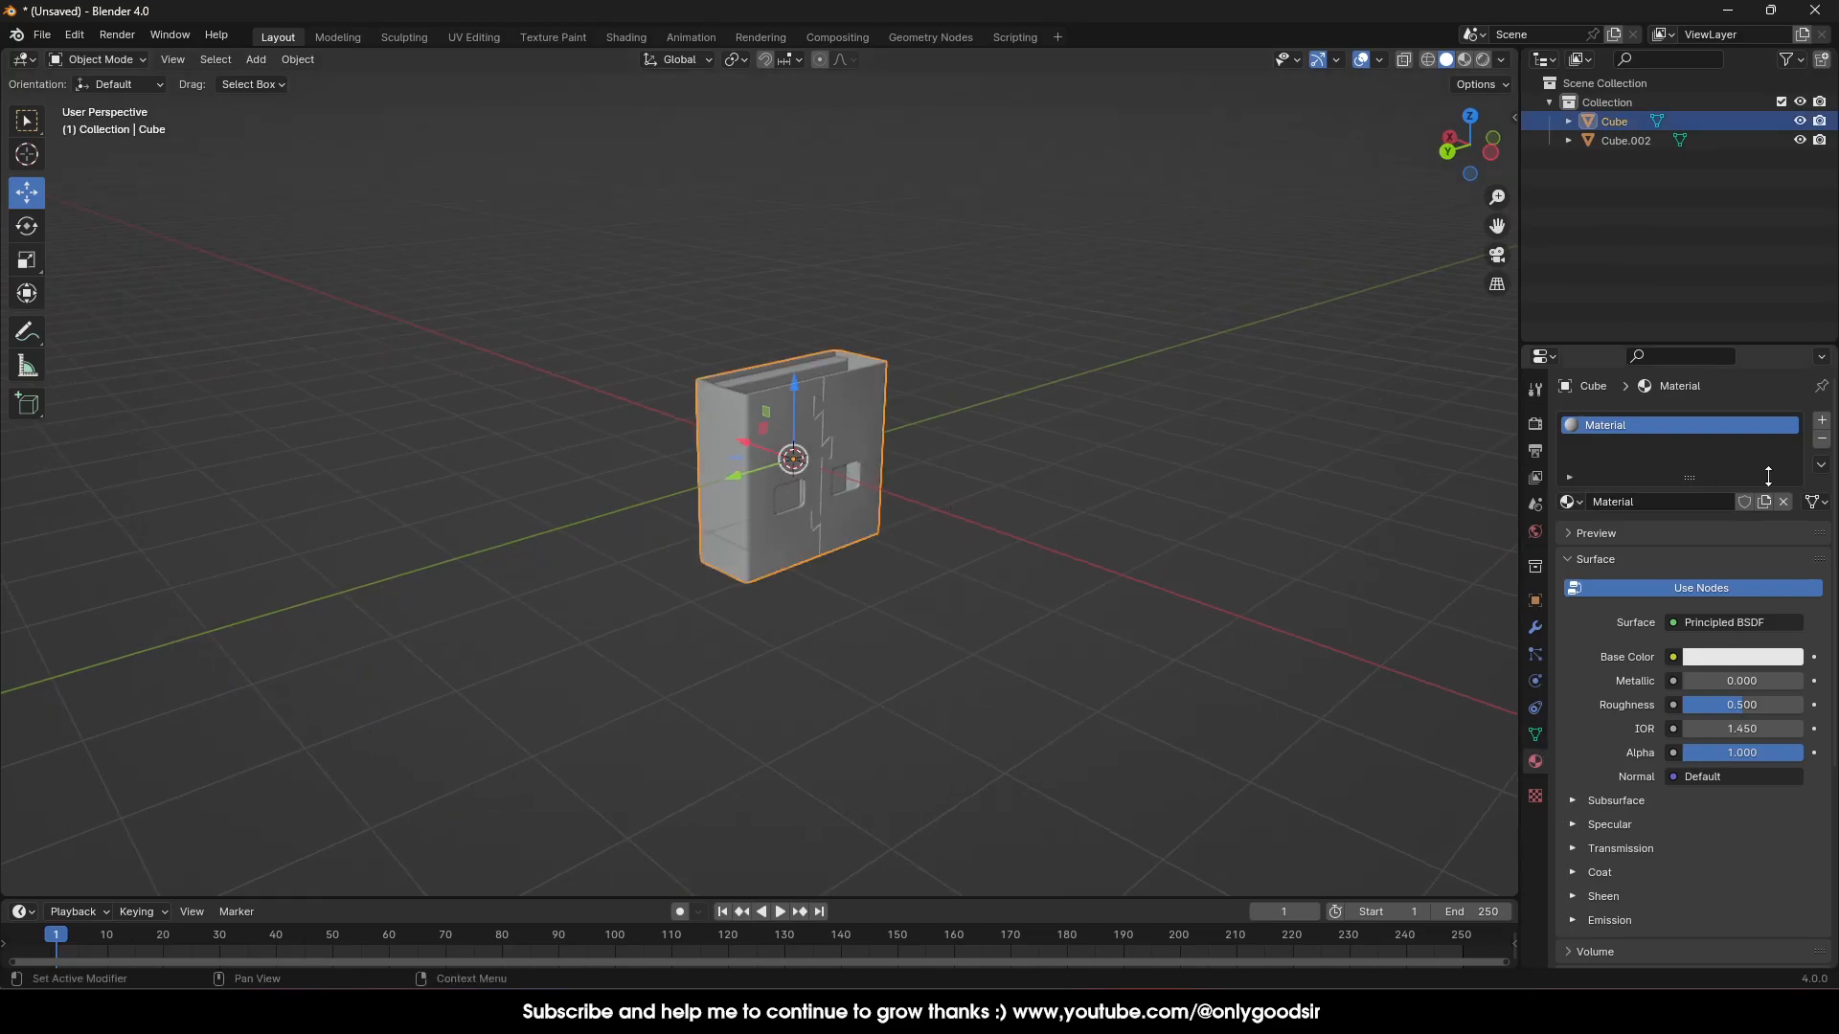
pyautogui.click(1820, 440)
pyautogui.click(1641, 502)
pyautogui.moveTo(1714, 680); pyautogui.dragTo(1815, 681)
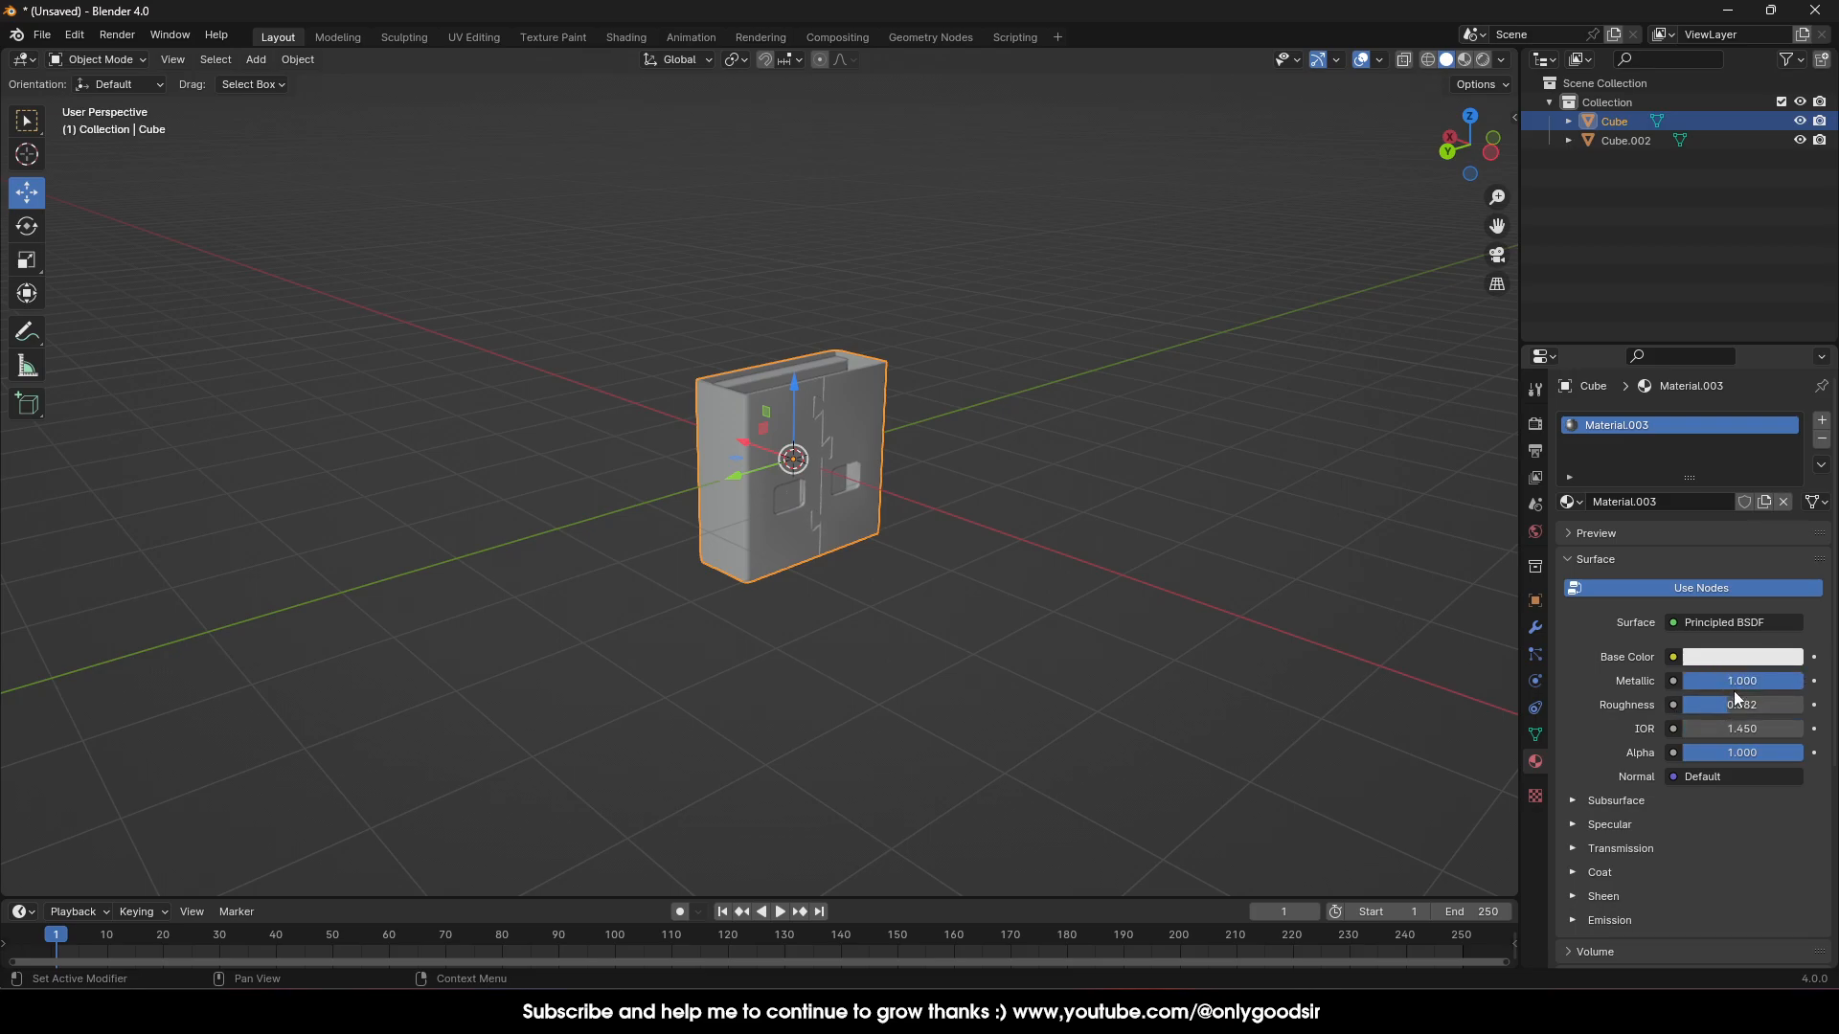
pyautogui.click(1736, 660)
pyautogui.moveTo(1786, 393); pyautogui.dragTo(1785, 410)
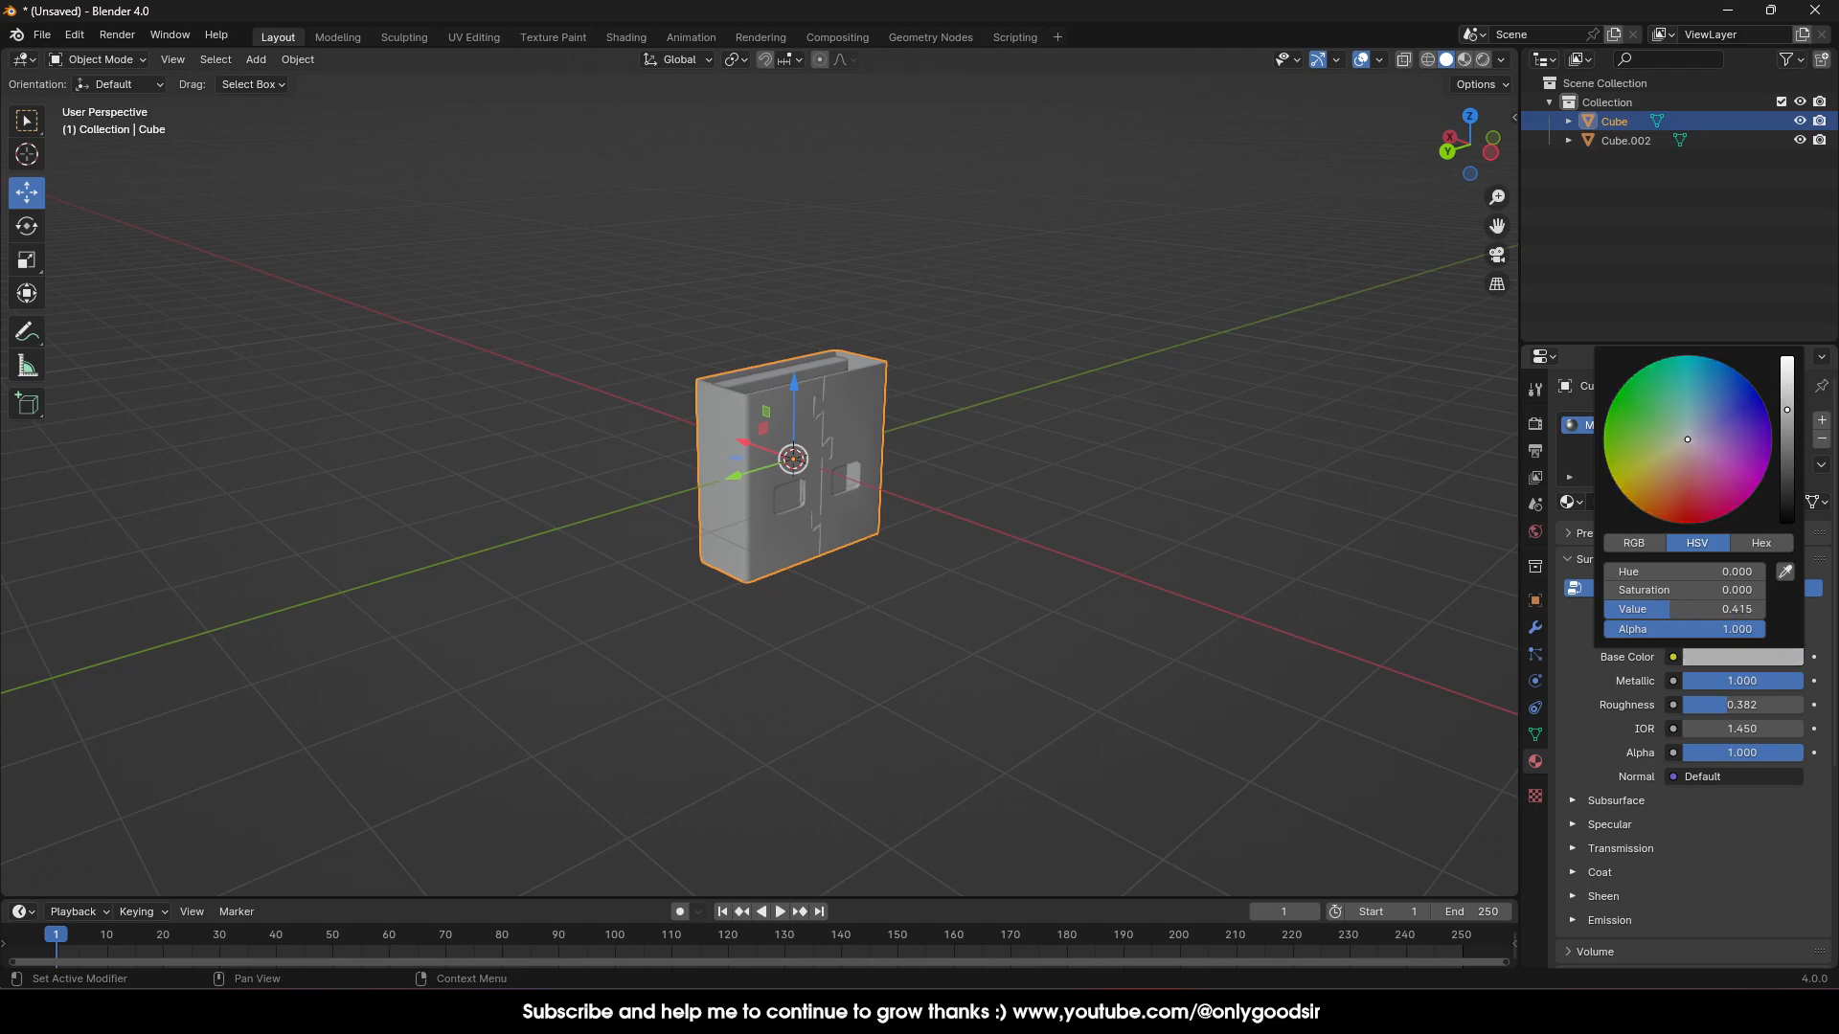
# Switch the viewport to Material Preview shading and view the connector from its window side
pyautogui.click(1079, 521)
pyautogui.click(1465, 59)
pyautogui.moveTo(1005, 402); pyautogui.dragTo(712, 366, button='middle')
pyautogui.moveTo(603, 283); pyautogui.dragTo(995, 540)
pyautogui.moveTo(996, 540); pyautogui.dragTo(958, 610, button='middle')
pyautogui.click(1002, 424)
# Raise the connector shell and its inner part together along Z, well above the grid origin
pyautogui.moveTo(500, 301); pyautogui.dragTo(844, 526)
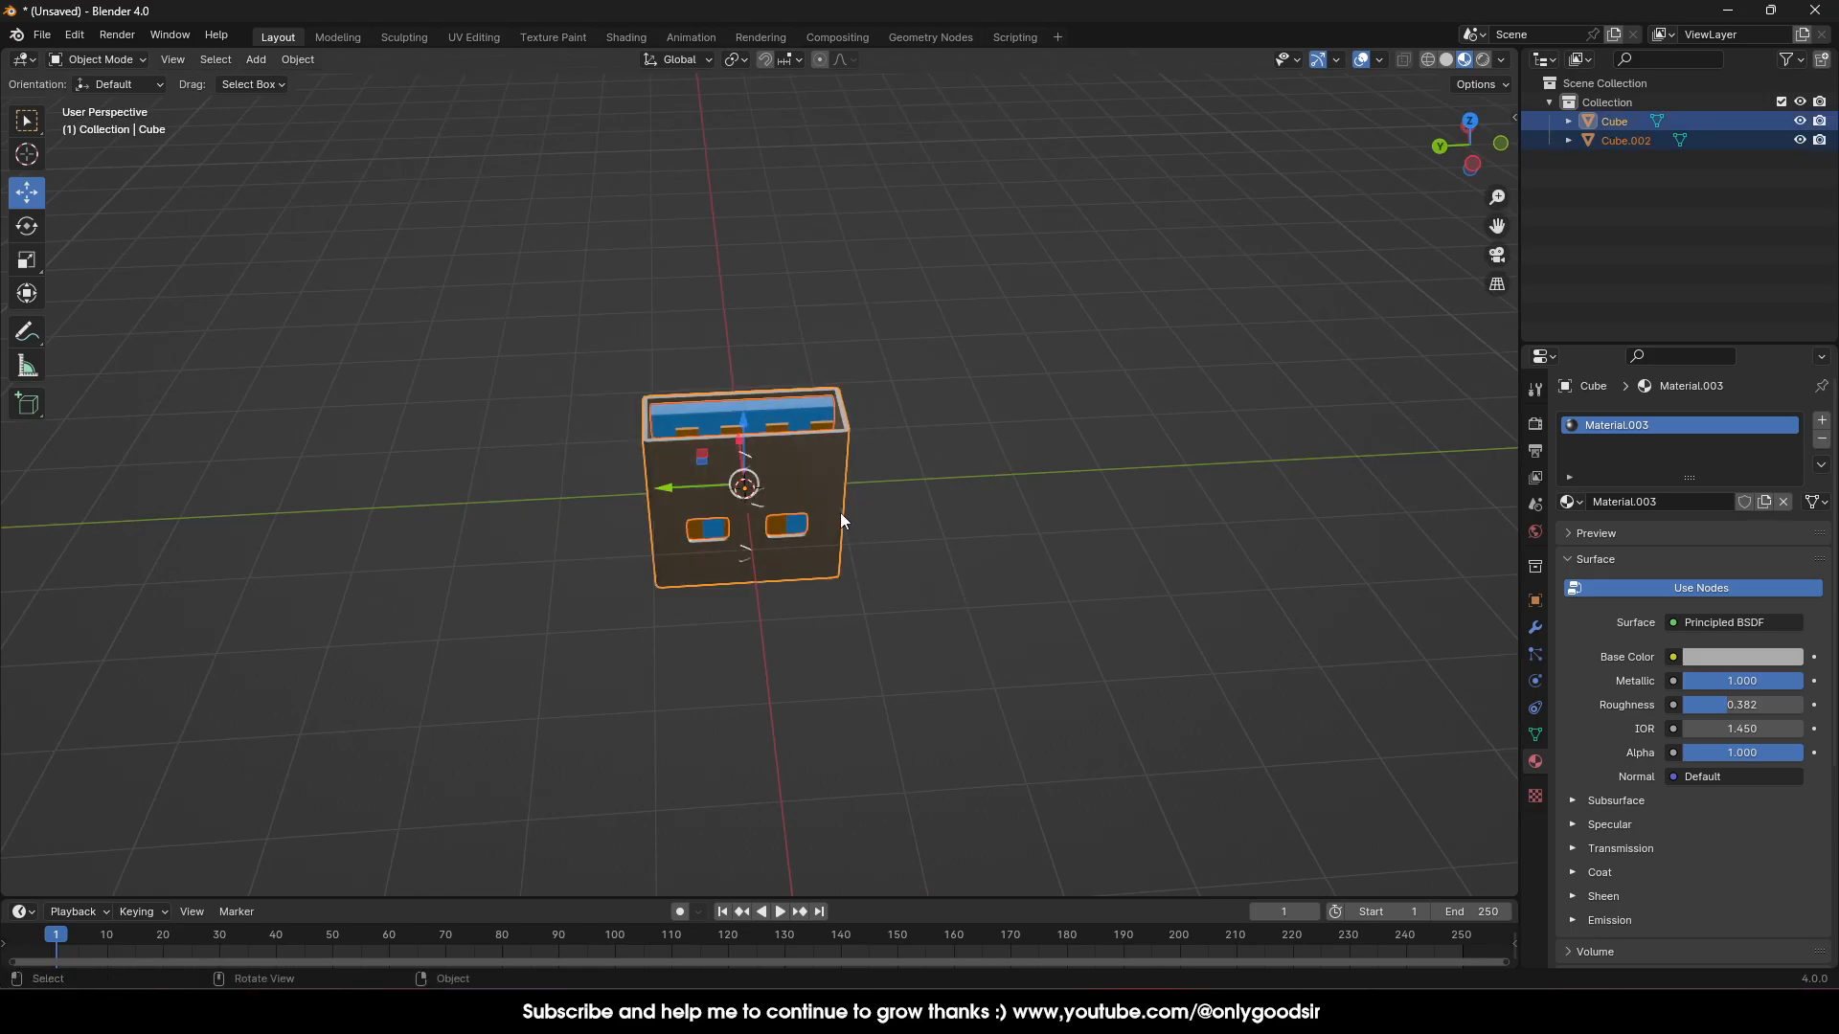
pyautogui.moveTo(745, 421); pyautogui.dragTo(898, 222)
pyautogui.scroll(-3, 898, 223)
pyautogui.moveTo(929, 410); pyautogui.dragTo(884, 358, button='middle')
pyautogui.click(743, 234)
pyautogui.moveTo(632, 193); pyautogui.dragTo(900, 348)
pyautogui.moveTo(761, 220); pyautogui.dragTo(763, 163)
pyautogui.click(824, 230)
pyautogui.moveTo(823, 229); pyautogui.dragTo(764, 582, button='middle')
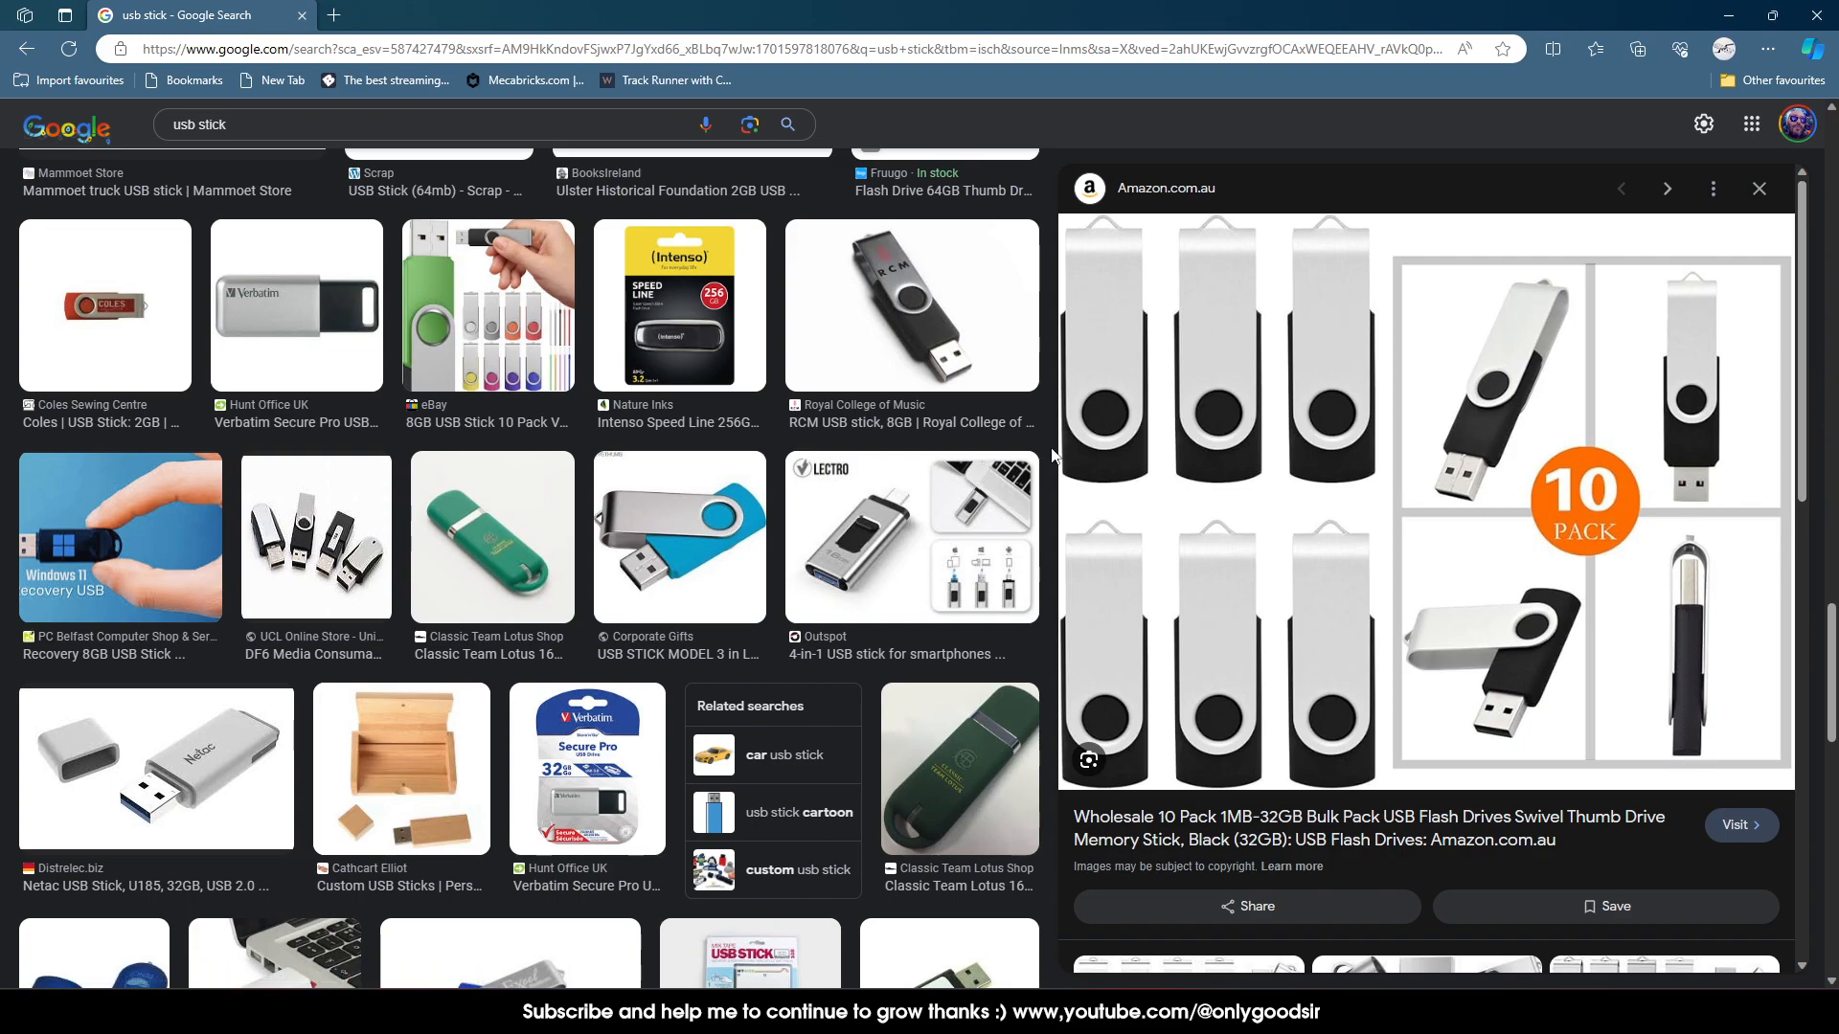
# Examine black swivel USB flash drive photos in the browser's image results for the body shape, and return to Blender
pyautogui.scroll(-10, 861, 411)
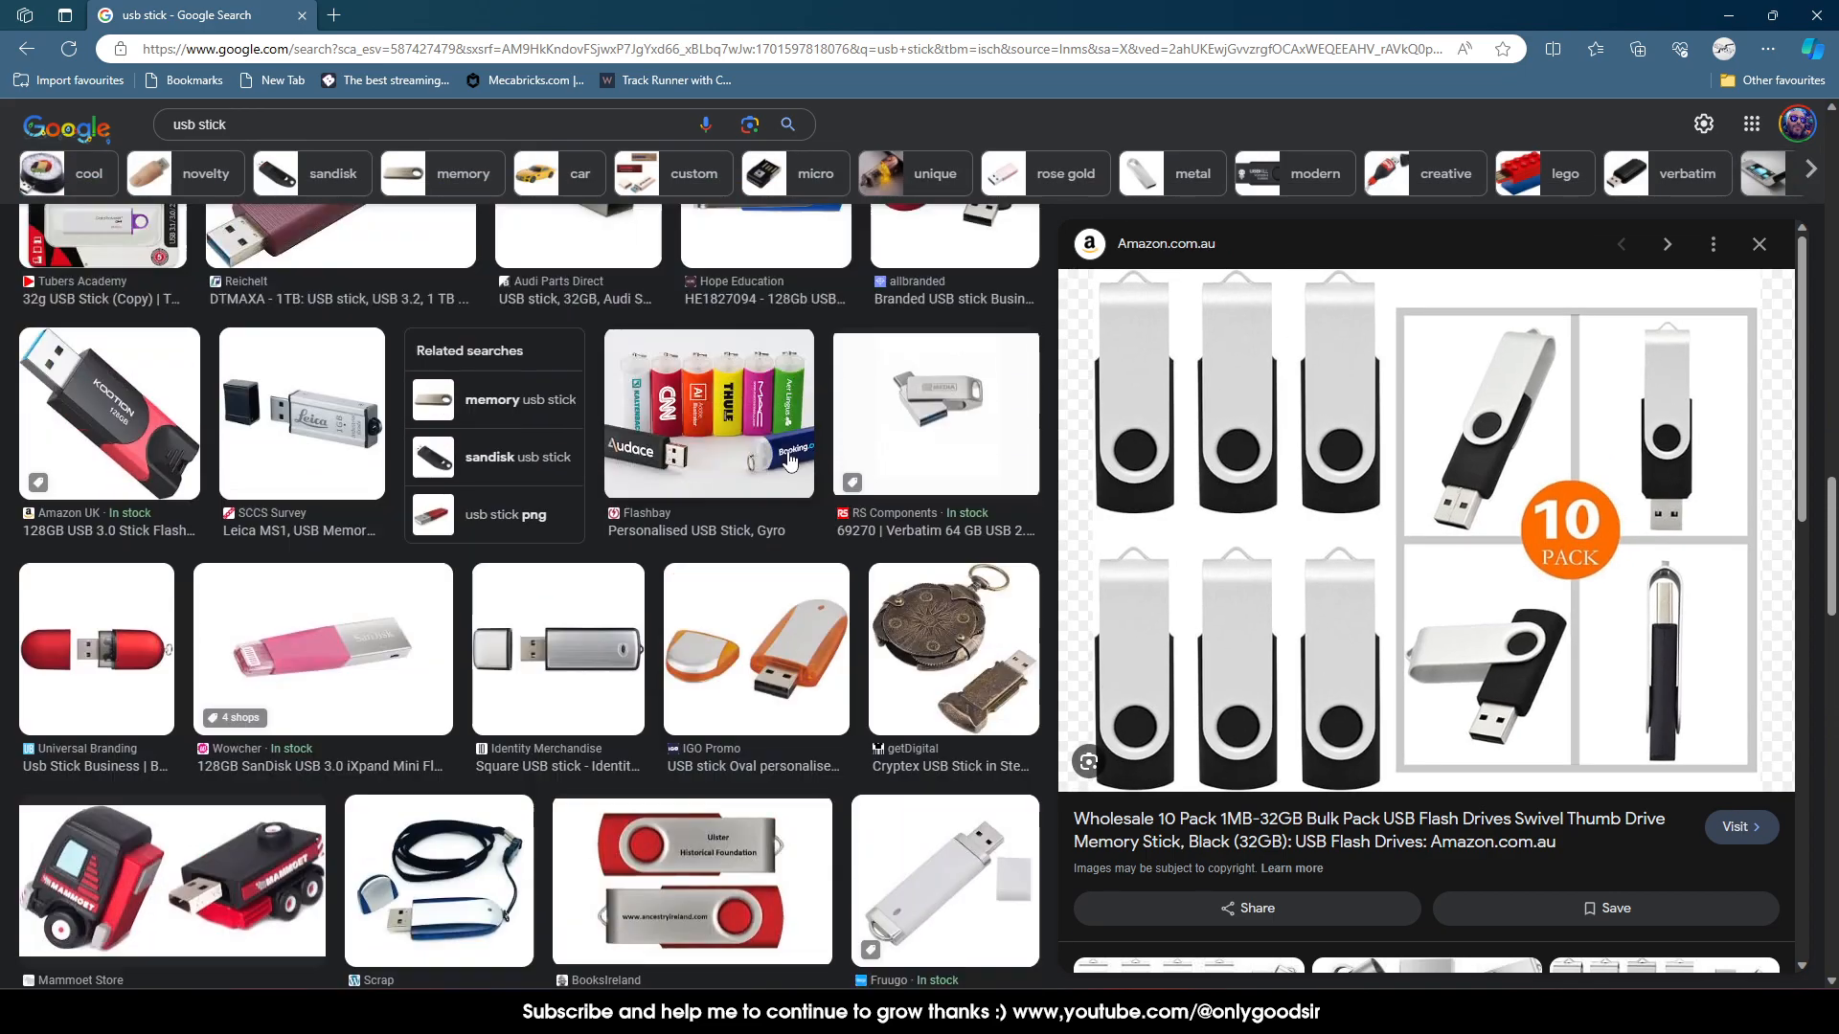
pyautogui.scroll(10, 802, 474)
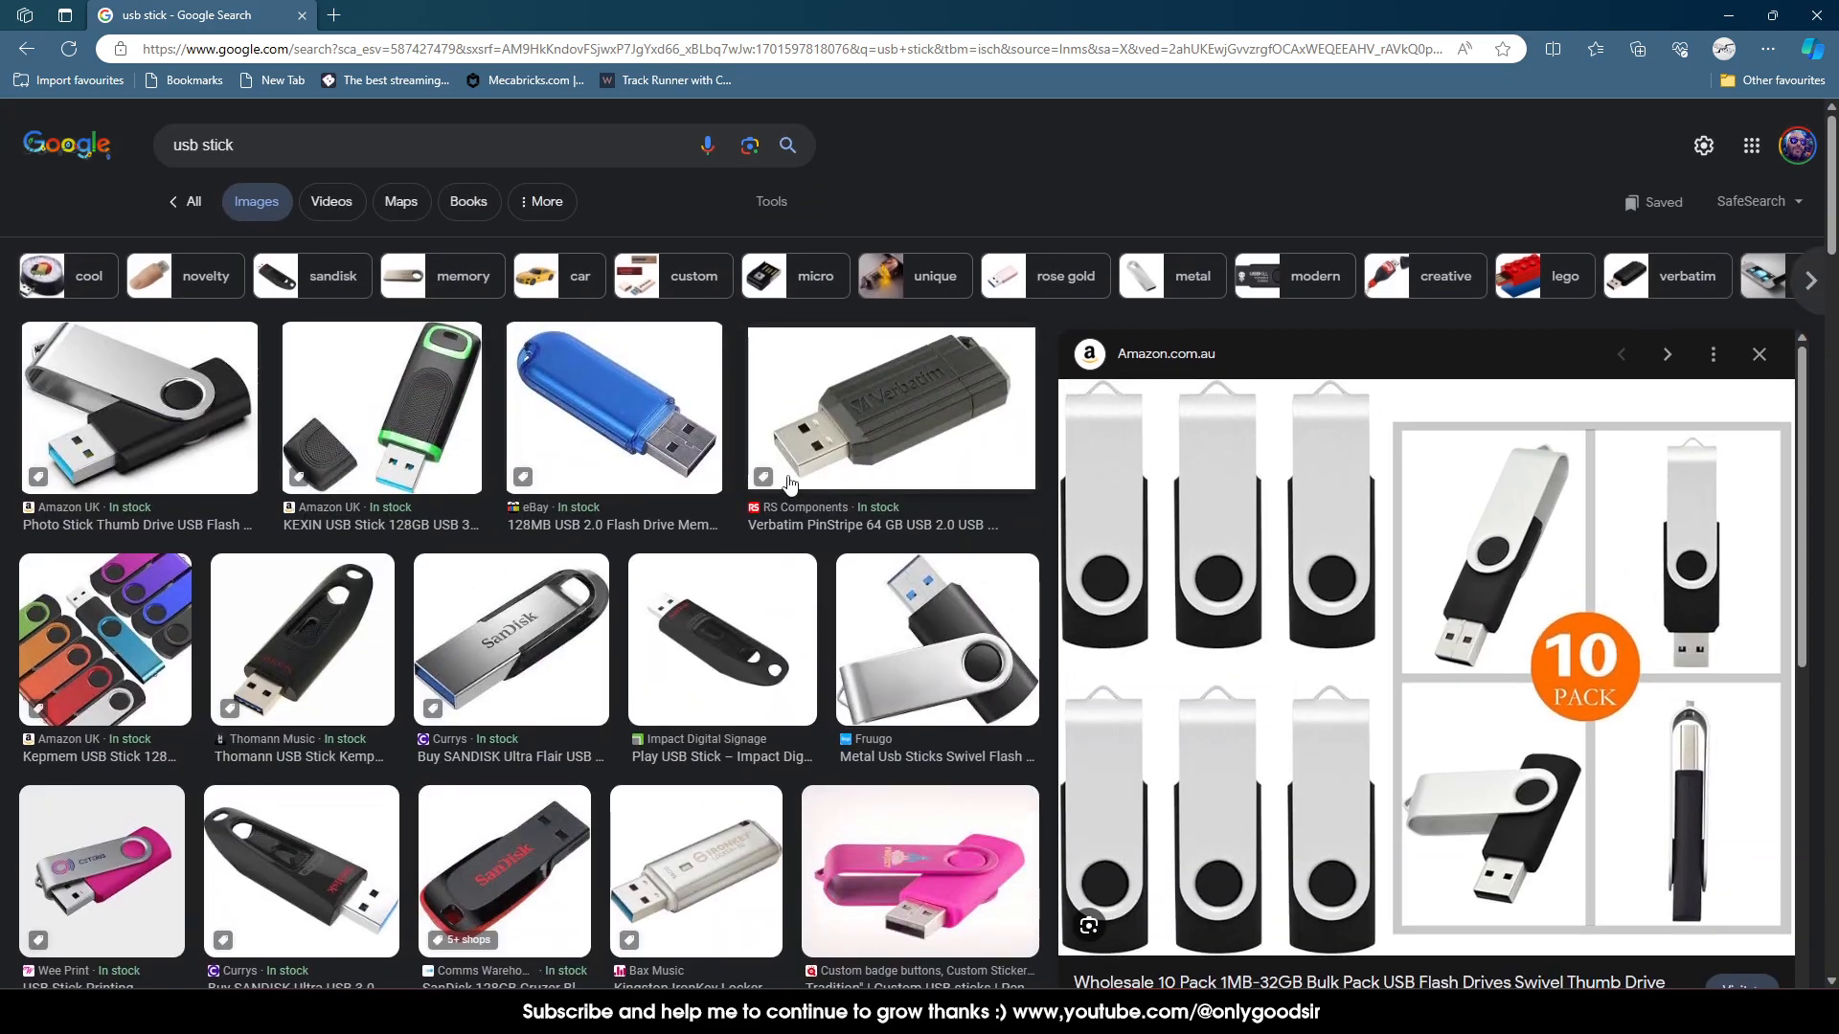
pyautogui.click(138, 427)
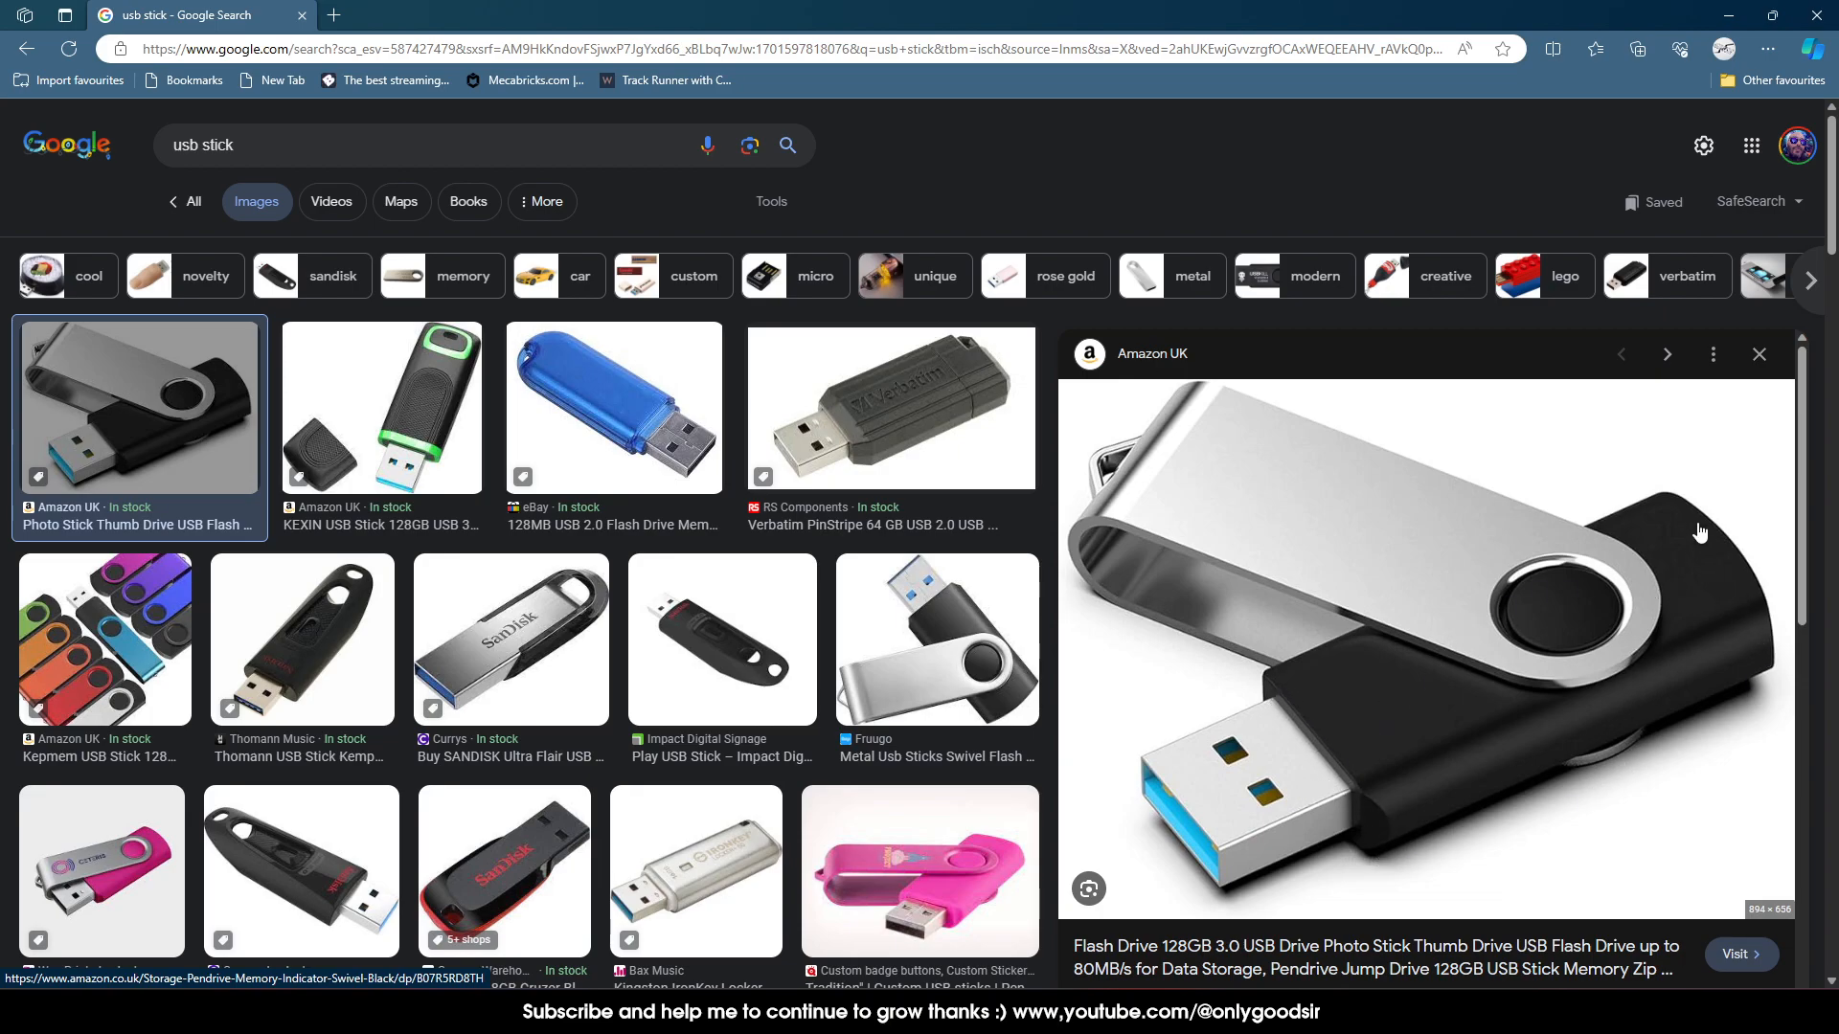
pyautogui.scroll(-5, 1383, 691)
pyautogui.scroll(-2, 1460, 661)
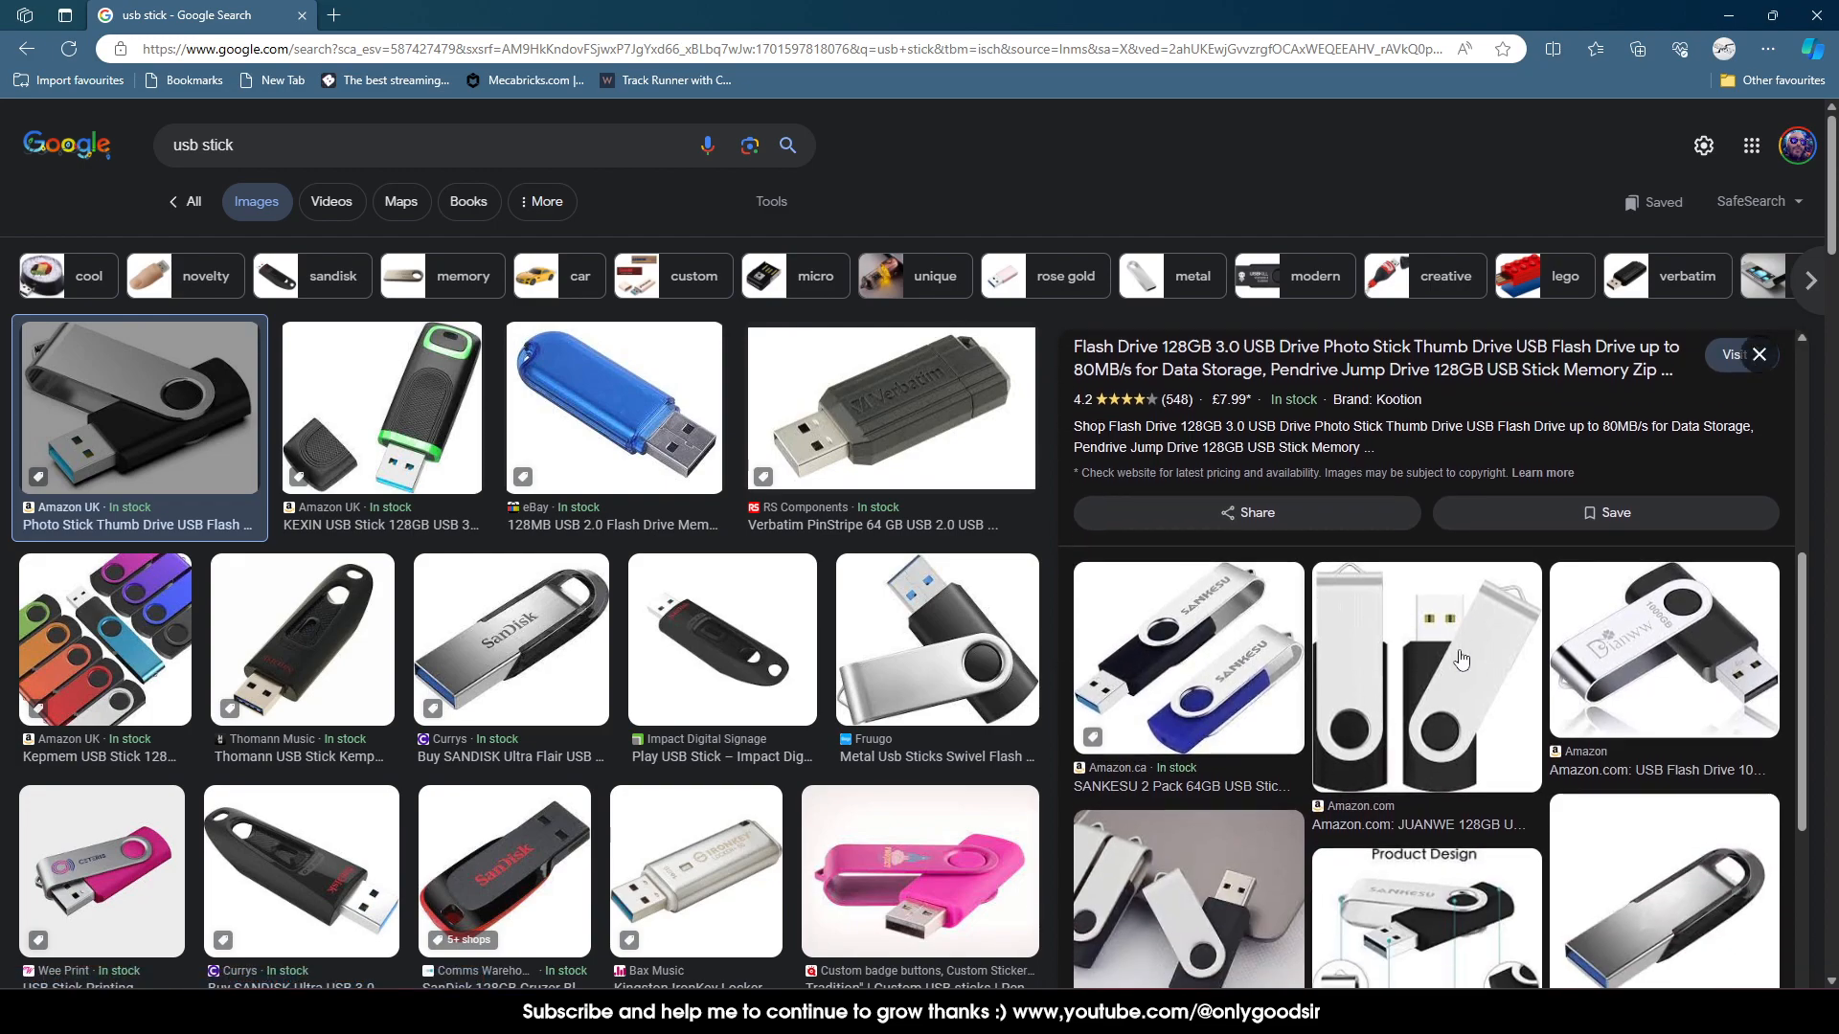
pyautogui.scroll(-3, 1414, 688)
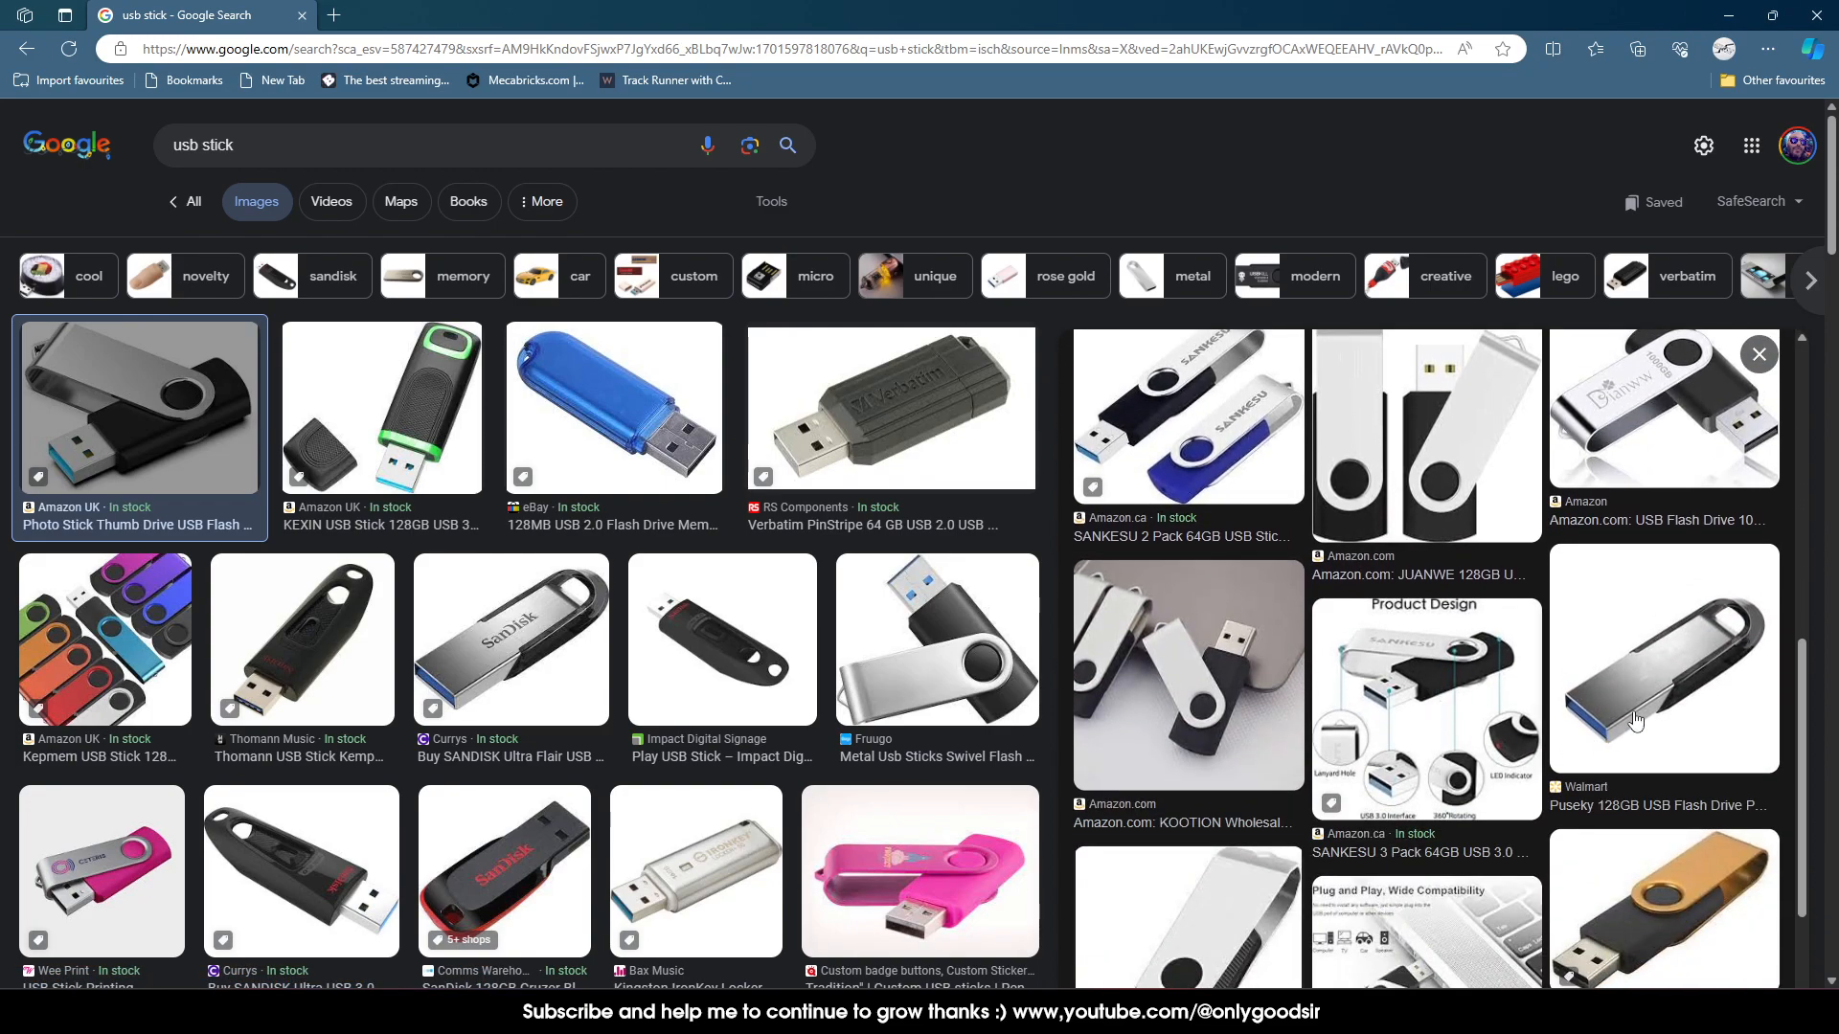
pyautogui.click(1425, 499)
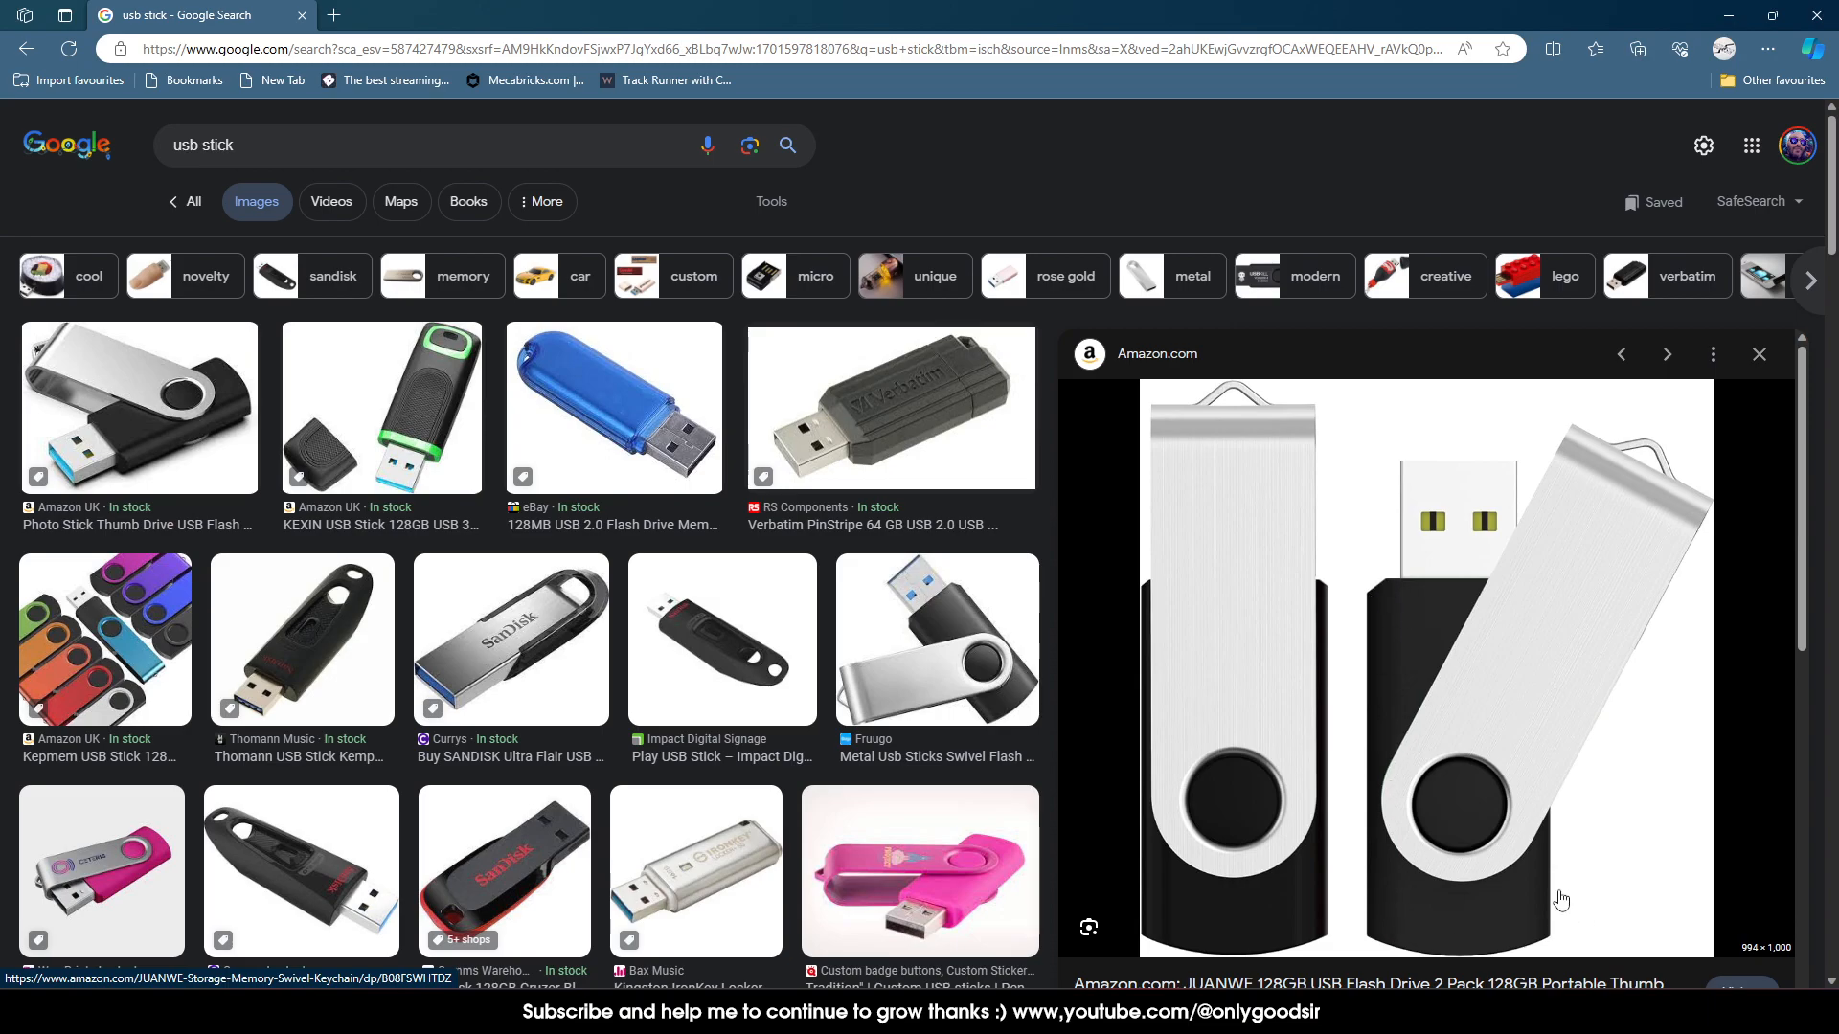
pyautogui.click(1729, 15)
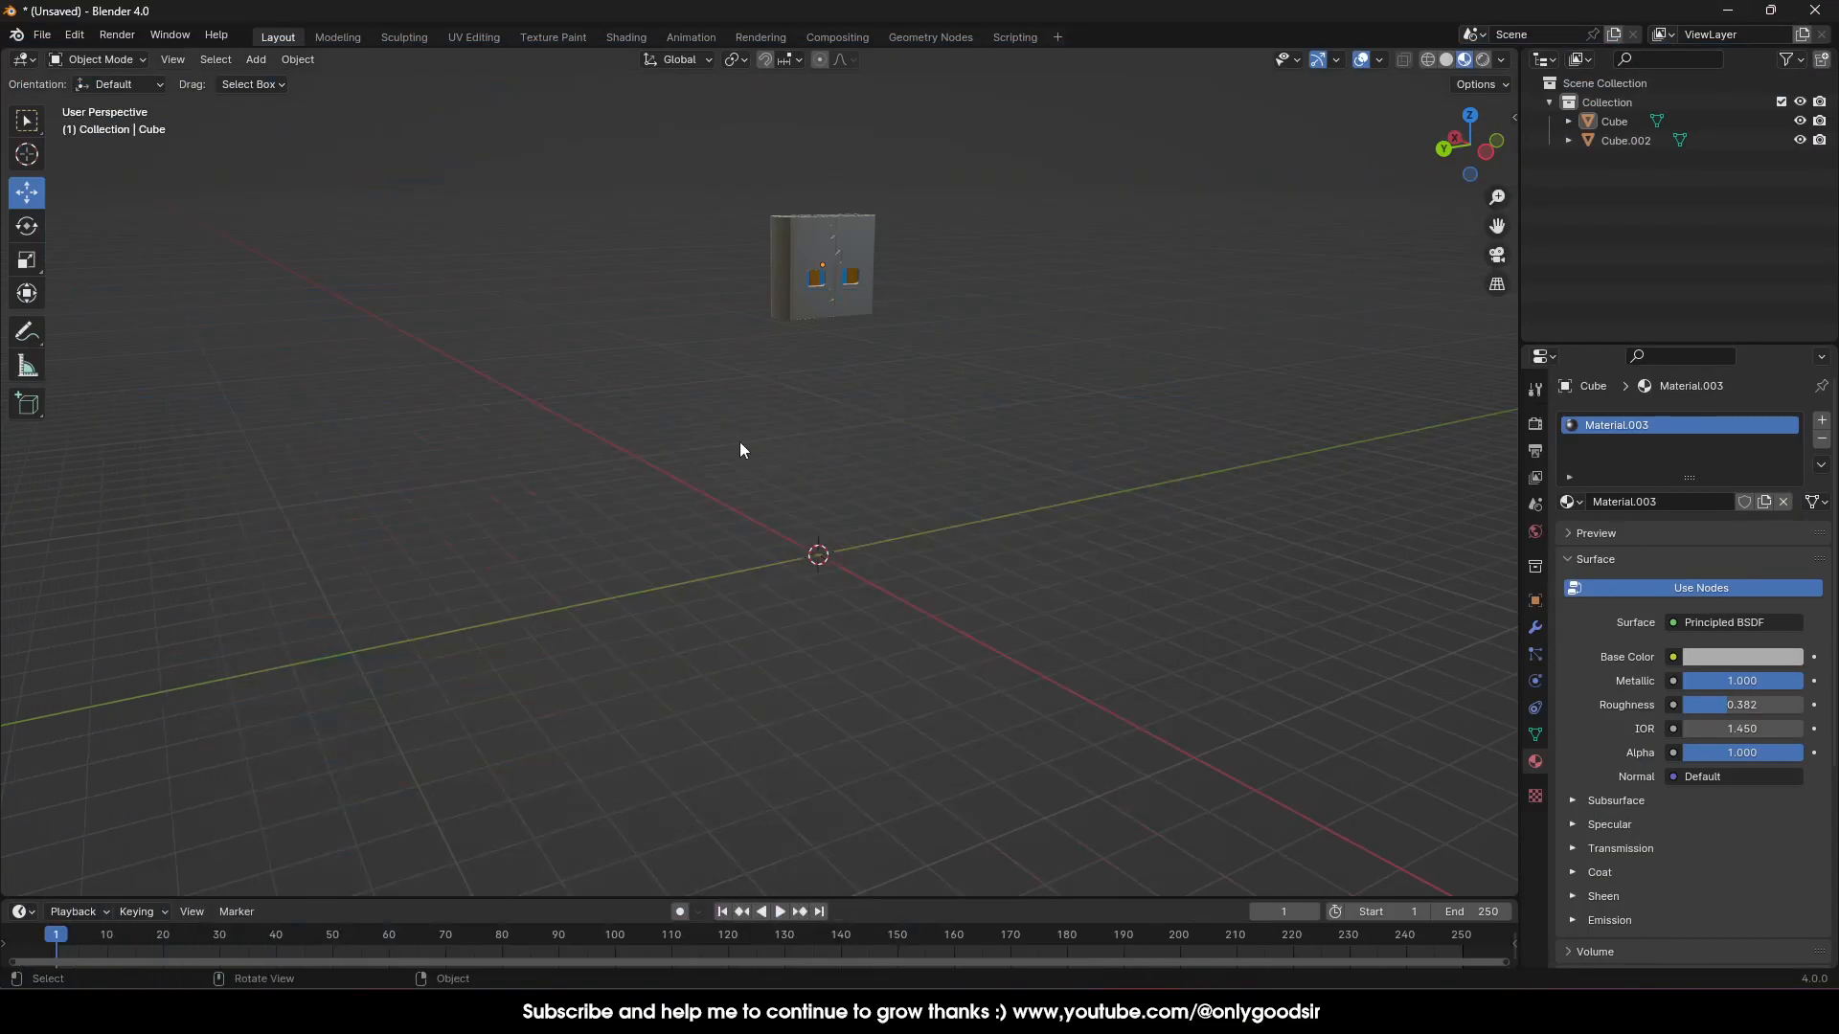
# Add a cube for the drive body and raise it about 4.44 m along Z beneath the connector
pyautogui.click(255, 60)
pyautogui.moveTo(283, 82)
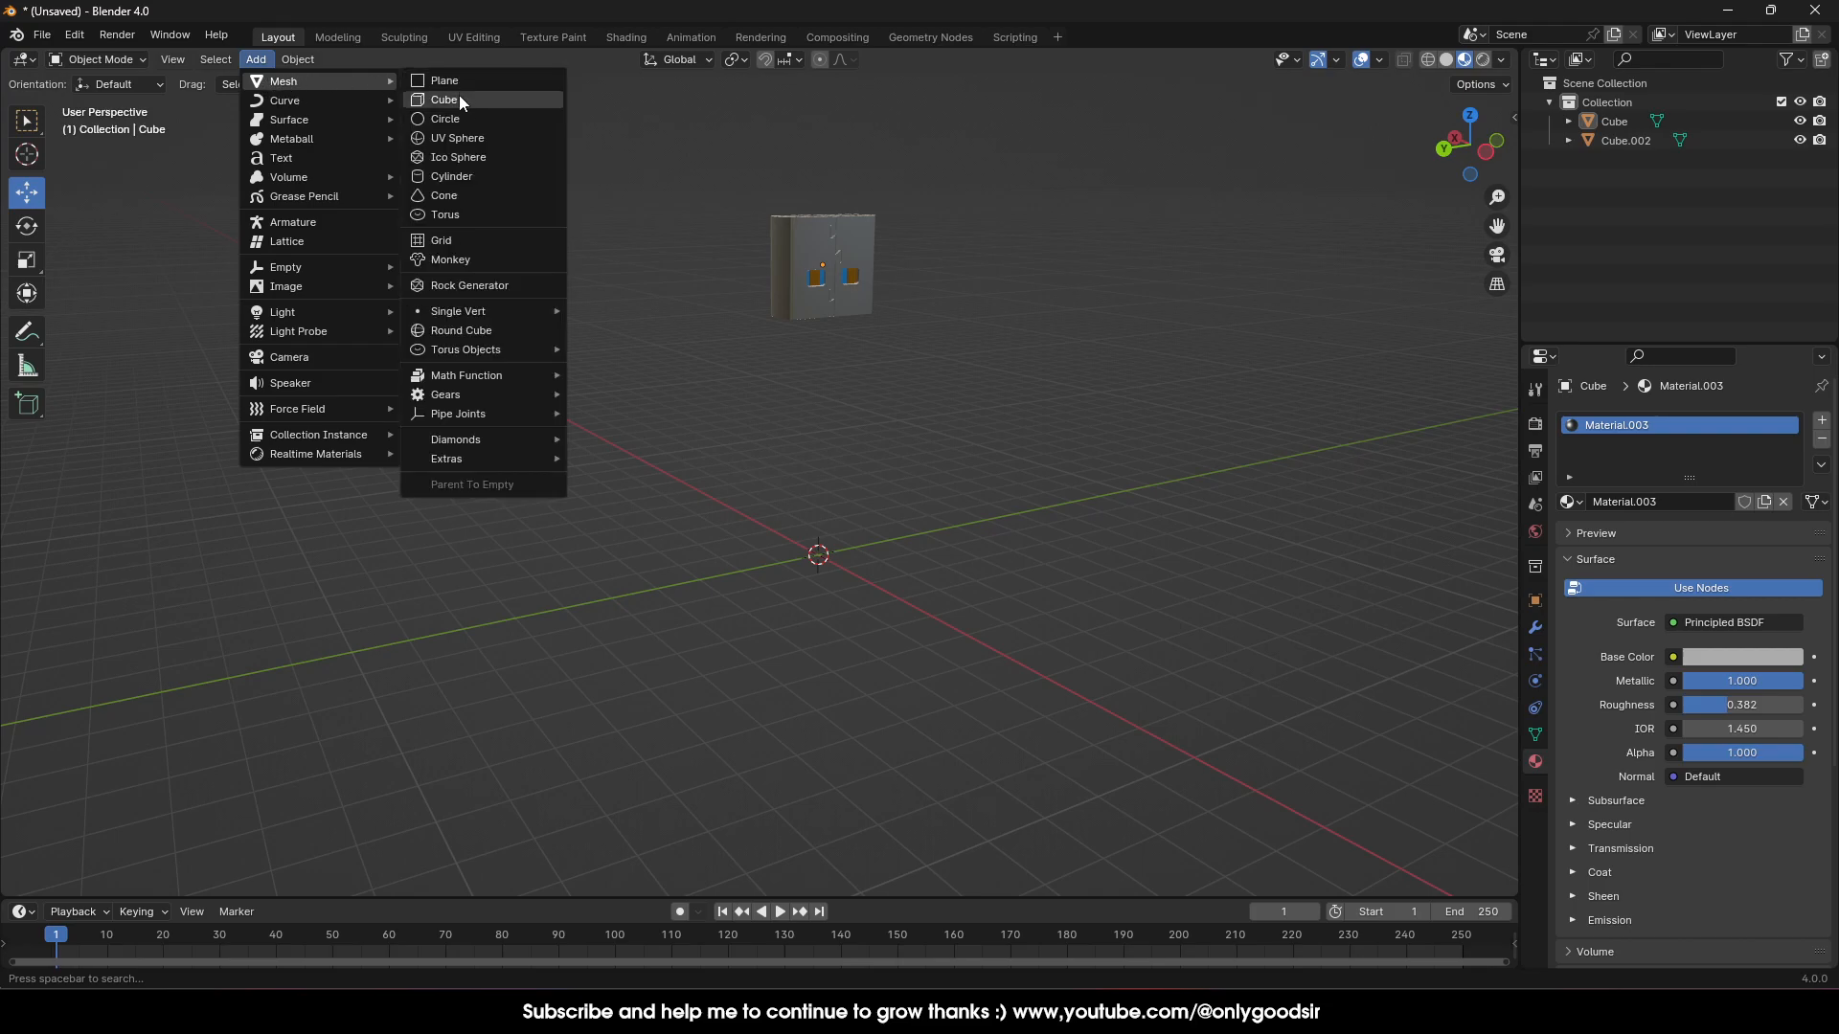
pyautogui.click(458, 99)
pyautogui.moveTo(821, 495); pyautogui.dragTo(820, 299)
# Scale the body cube up slightly and enter Edit Mode with the Move tool active
pyautogui.click(29, 268)
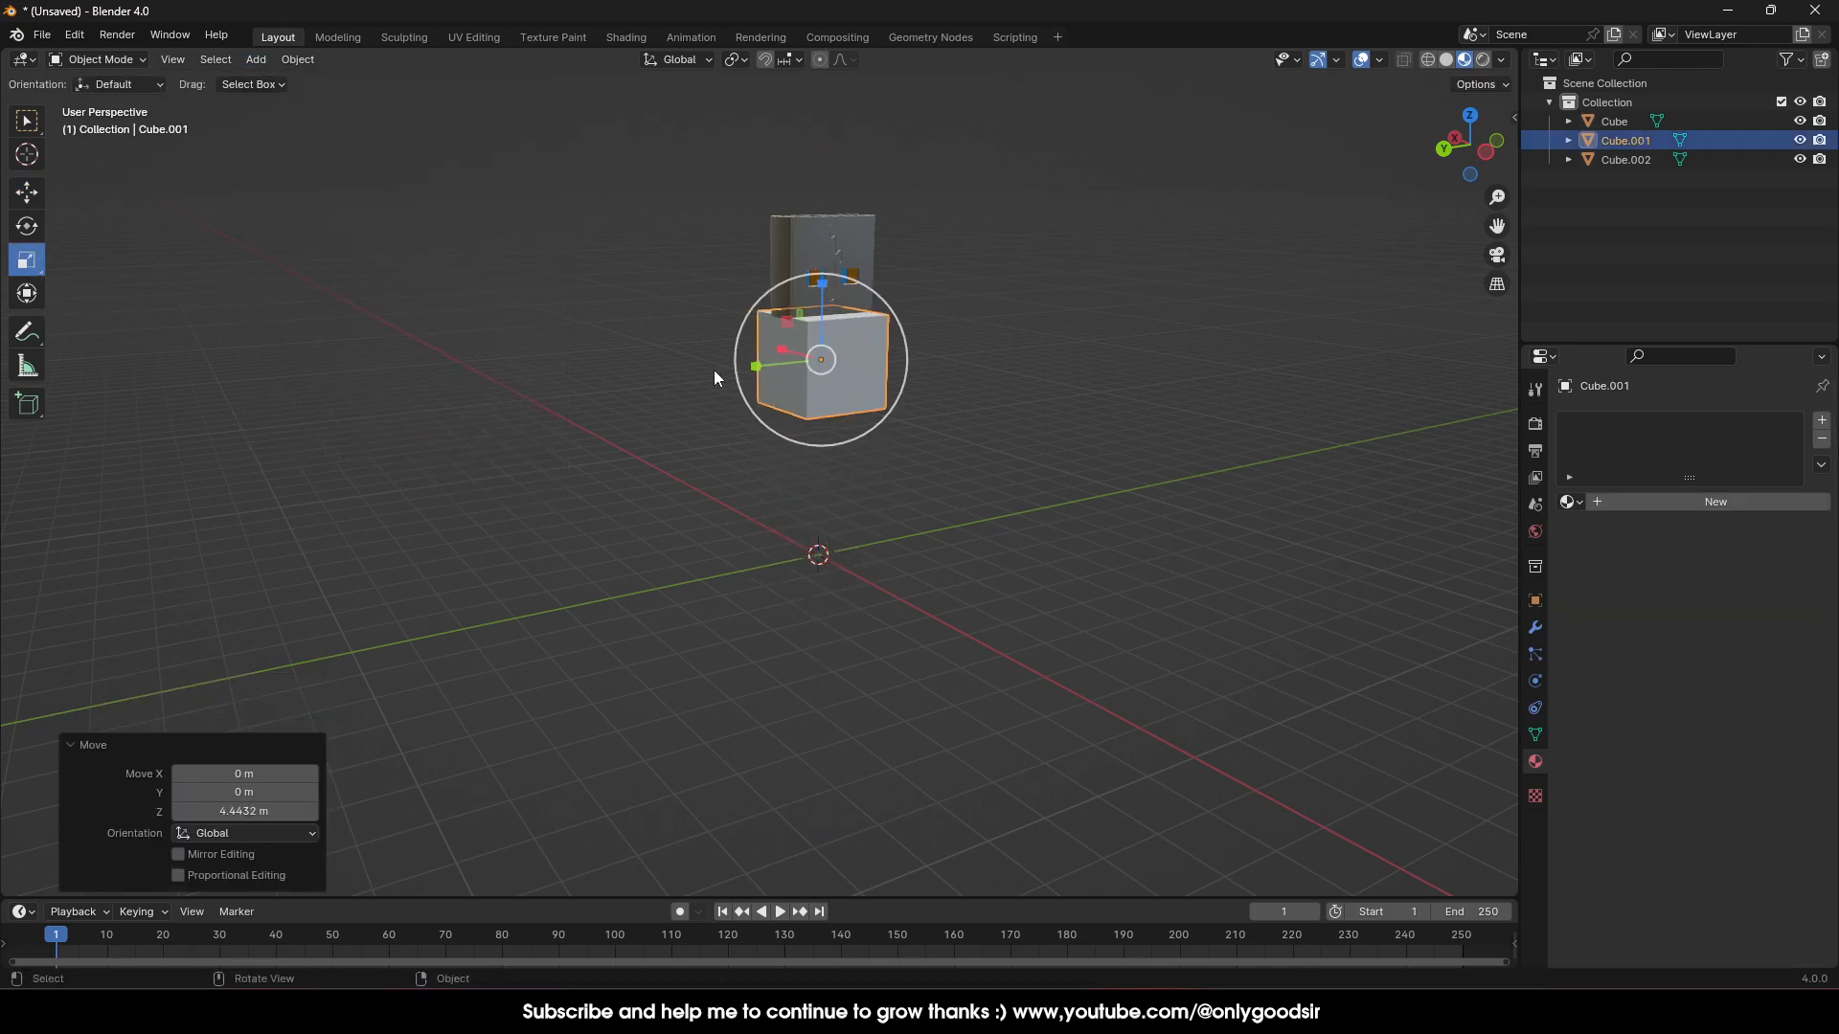
pyautogui.moveTo(720, 377); pyautogui.dragTo(725, 370)
pyautogui.moveTo(822, 280)
pyautogui.mouseDown()
pyautogui.moveTo(822, 258)
pyautogui.moveTo(822, 306)
pyautogui.moveTo(824, 272)
pyautogui.mouseUp()
pyautogui.moveTo(824, 414); pyautogui.dragTo(829, 359, button='middle')
pyautogui.press('Tab')
pyautogui.click(27, 193)
pyautogui.click(815, 353)
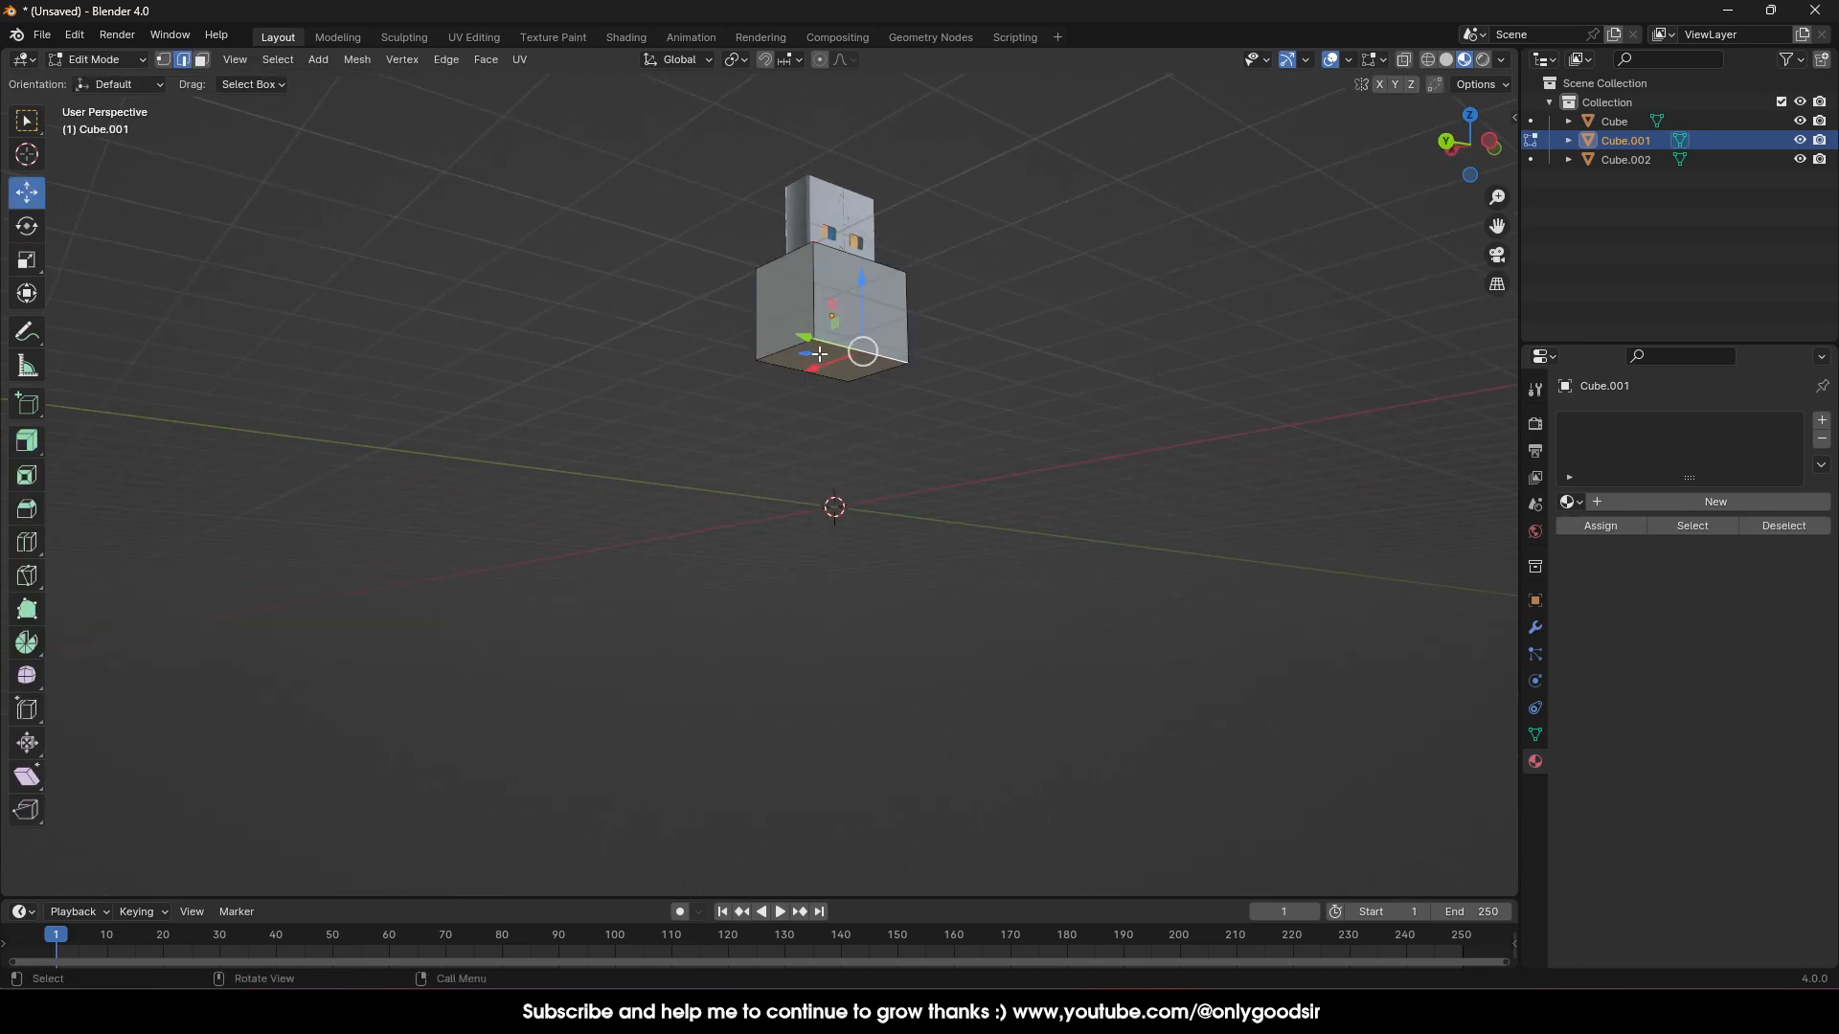
pyautogui.moveTo(855, 290); pyautogui.dragTo(860, 414)
pyautogui.hotkey('ctrl', 'z')
# In face selection, pull the cube's bottom face down along Z to form a long drive body
pyautogui.click(202, 61)
pyautogui.click(849, 350)
pyautogui.moveTo(833, 290); pyautogui.dragTo(846, 439)
pyautogui.moveTo(859, 425); pyautogui.dragTo(1038, 460, button='middle')
pyautogui.moveTo(879, 449); pyautogui.dragTo(886, 484)
pyautogui.moveTo(1030, 489); pyautogui.dragTo(945, 545, button='middle')
pyautogui.moveTo(894, 462)
pyautogui.mouseDown(button='middle')
pyautogui.moveTo(935, 488)
pyautogui.moveTo(939, 442)
pyautogui.moveTo(882, 435)
pyautogui.moveTo(905, 453)
pyautogui.mouseUp(button='middle')
# Select the two opposite broad side faces and scale them together along X to make the body thinner
pyautogui.click(908, 438)
pyautogui.click(836, 419)
pyautogui.keyDown('shift'); pyautogui.click(894, 443); pyautogui.keyUp('shift')
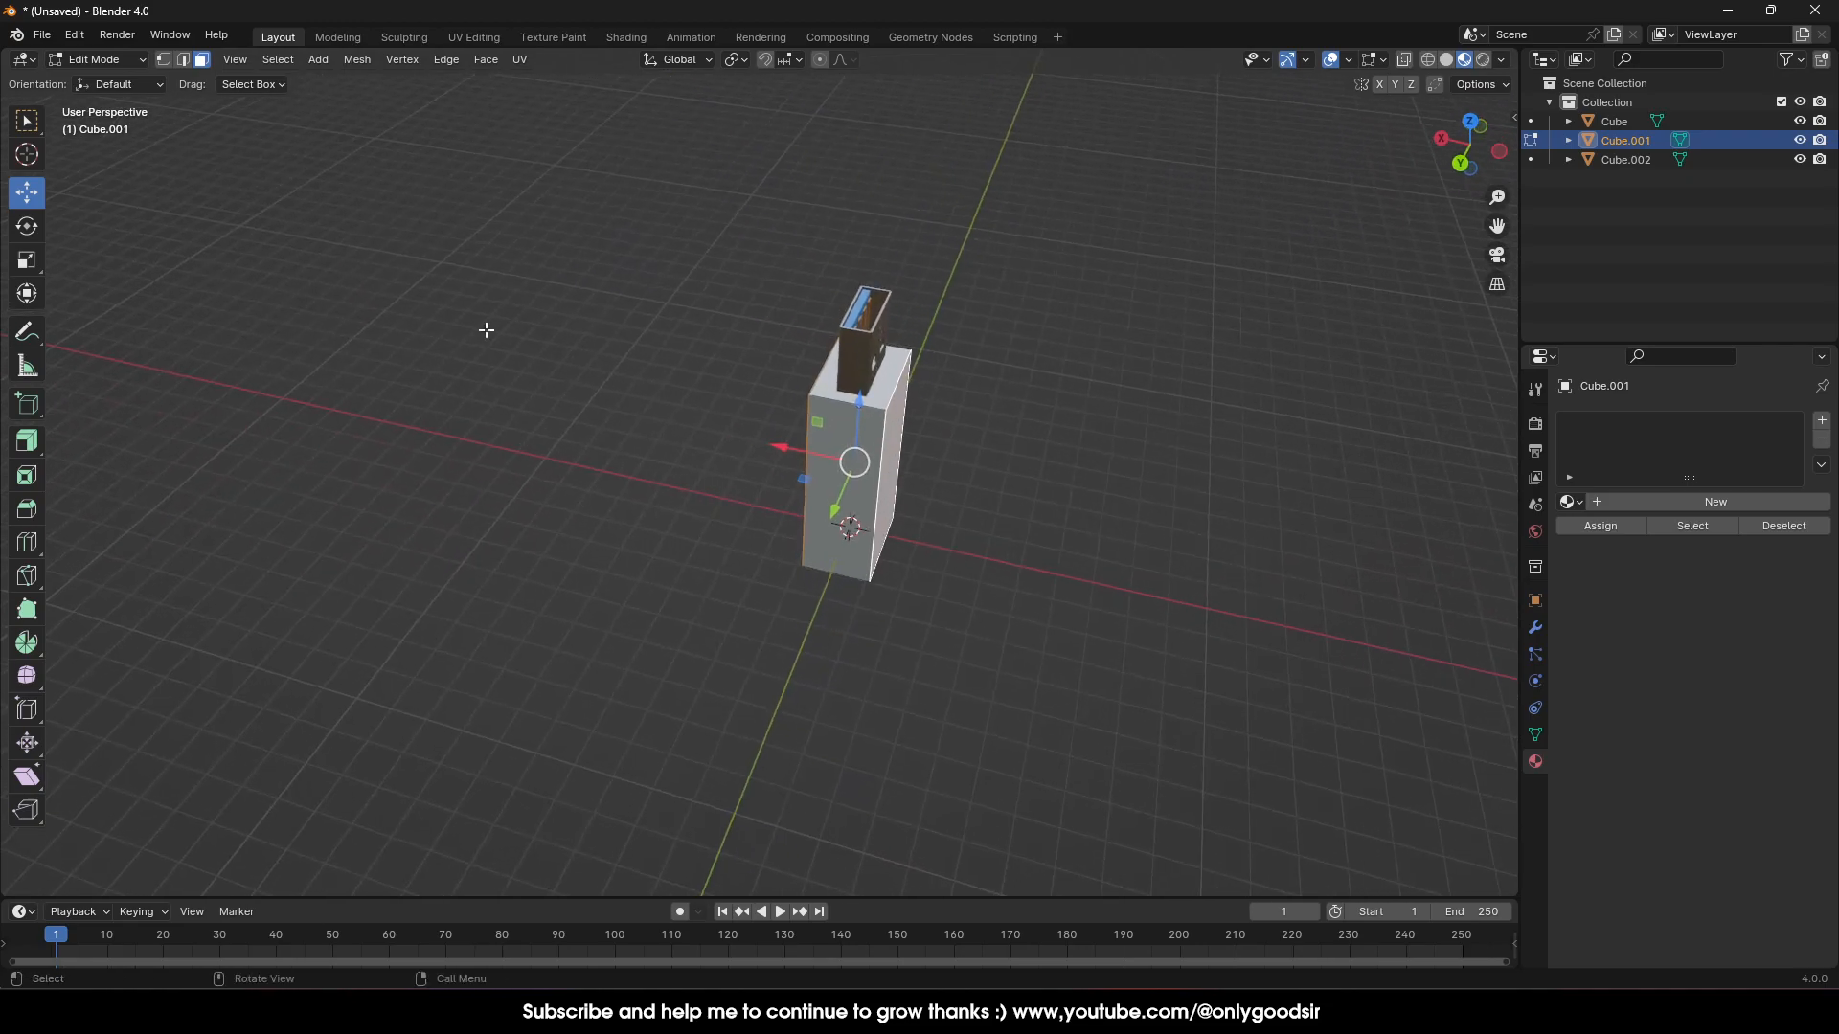
pyautogui.click(27, 259)
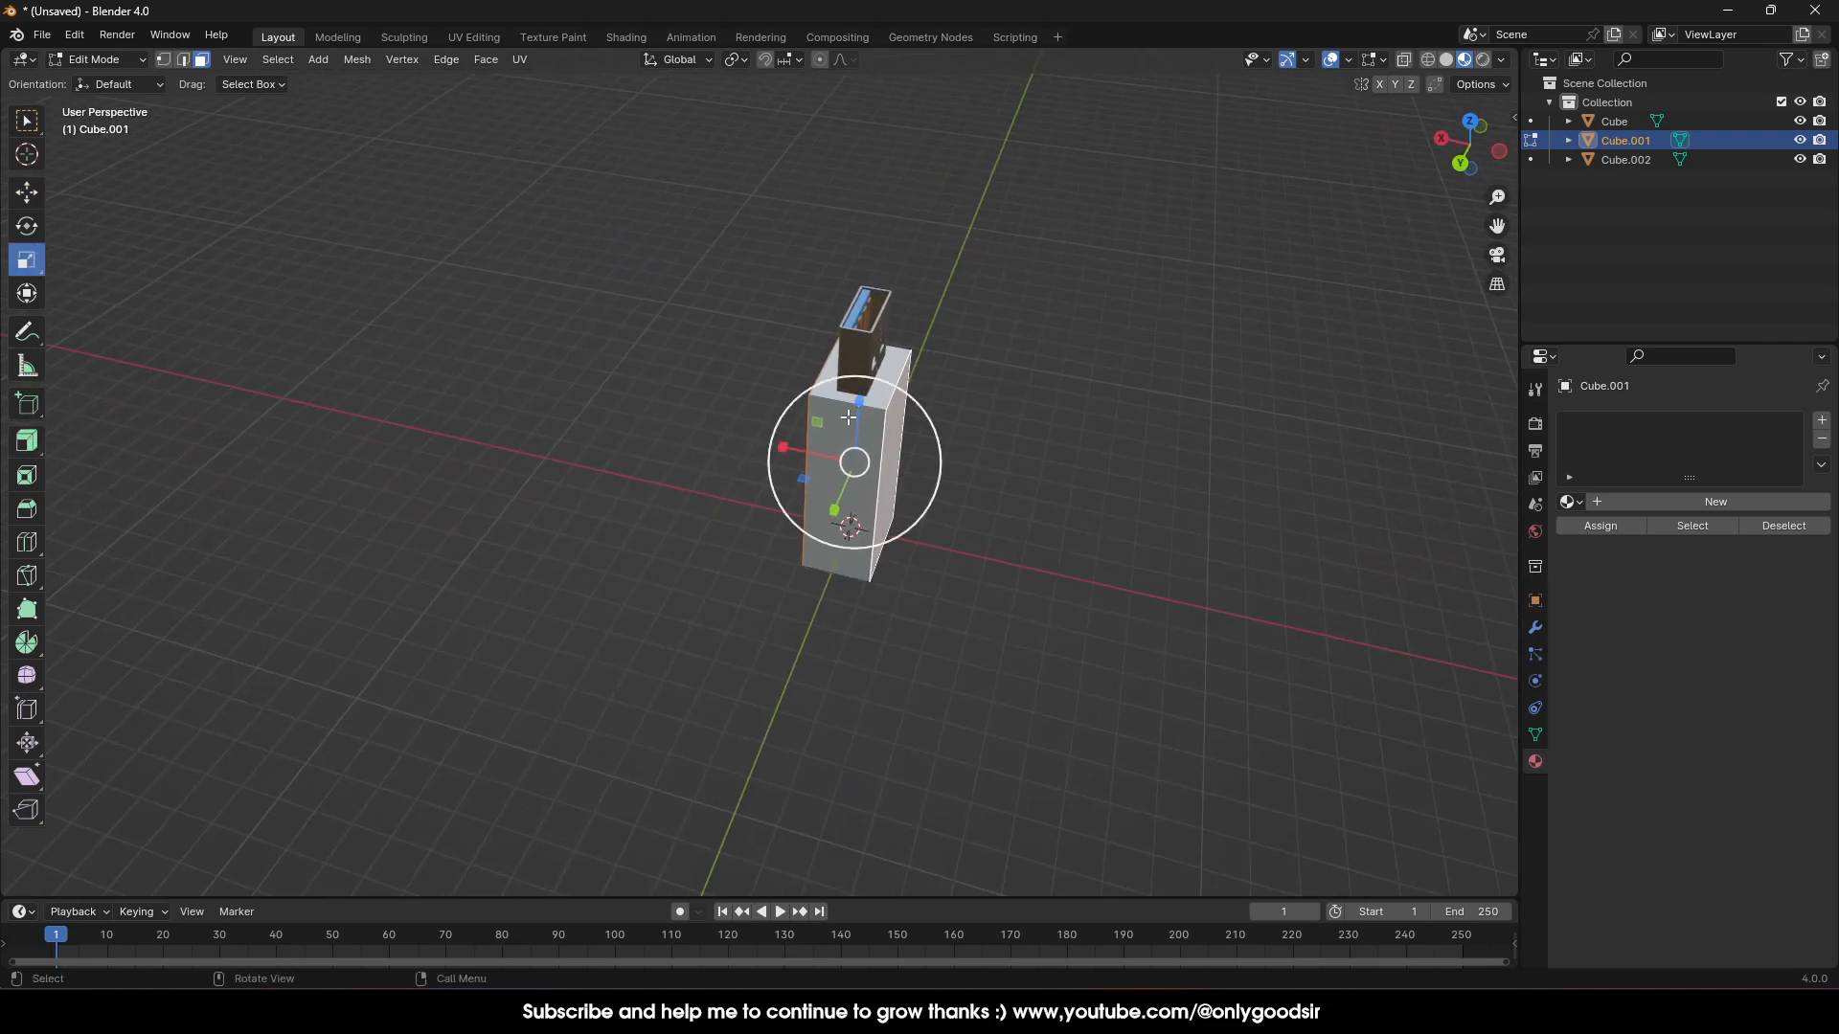
pyautogui.moveTo(773, 450); pyautogui.dragTo(802, 450)
pyautogui.moveTo(824, 459); pyautogui.dragTo(850, 521, button='middle')
pyautogui.moveTo(675, 460); pyautogui.dragTo(658, 460)
pyautogui.moveTo(659, 459); pyautogui.dragTo(826, 533, button='middle')
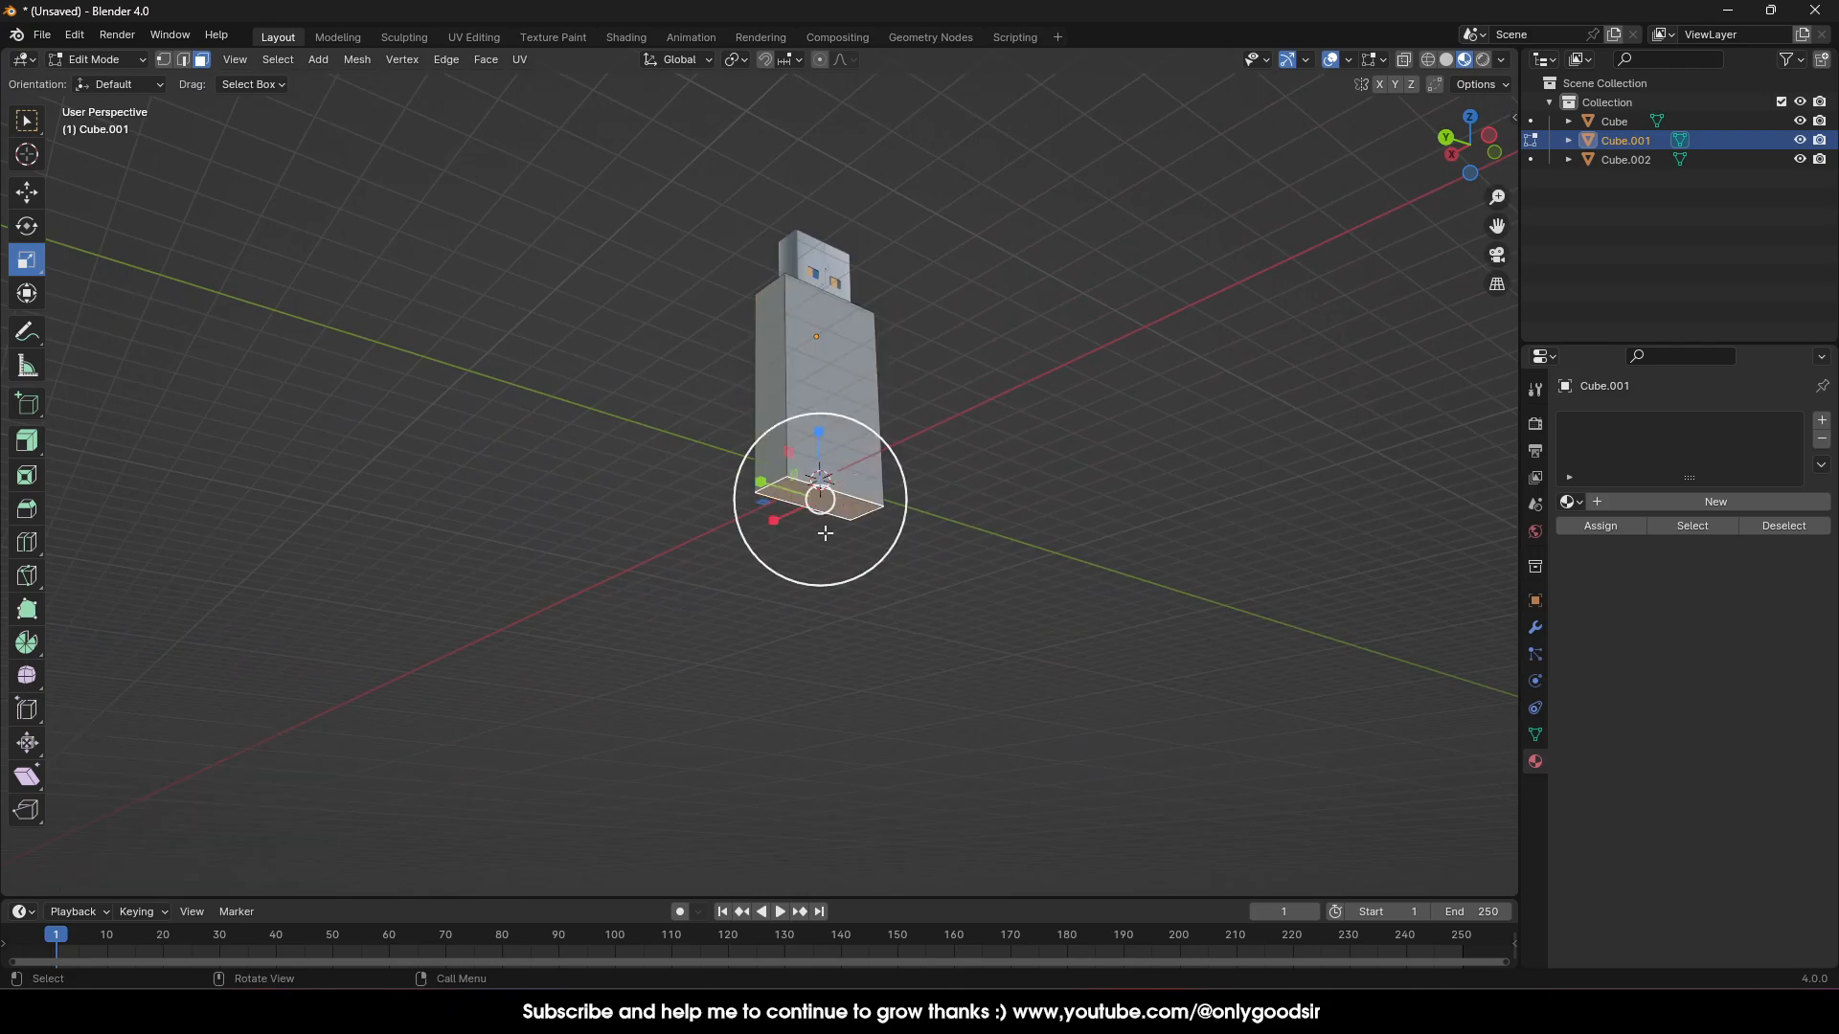
# Move the body's bottom face further down along Z to lengthen it
pyautogui.click(28, 200)
pyautogui.moveTo(824, 440); pyautogui.dragTo(823, 471)
pyautogui.moveTo(944, 472); pyautogui.dragTo(862, 546, button='middle')
pyautogui.scroll(4, 874, 517)
pyautogui.moveTo(889, 517); pyautogui.dragTo(903, 498, button='middle')
# Bevel the two short bottom edges at the ends of the body by about 0.53 m
pyautogui.click(183, 60)
pyautogui.click(803, 550)
pyautogui.moveTo(802, 549); pyautogui.dragTo(804, 517, button='middle')
pyautogui.rightClick(804, 525)
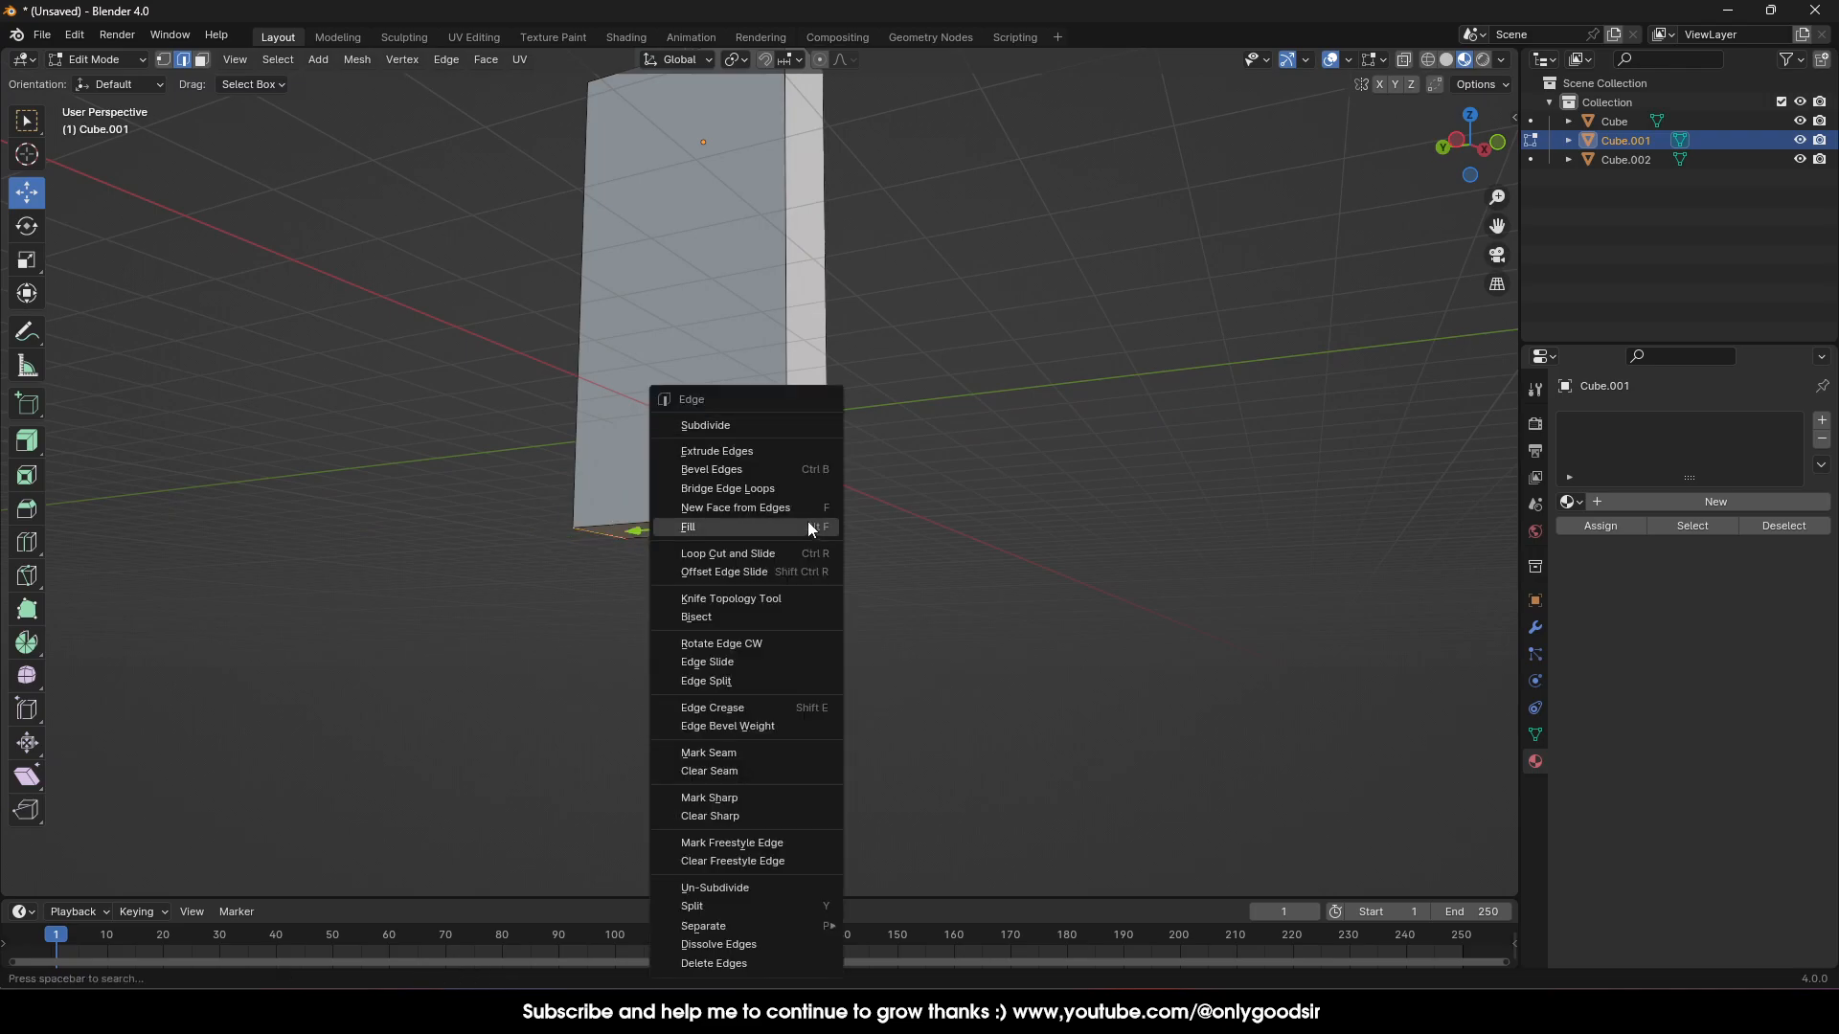
pyautogui.click(751, 458)
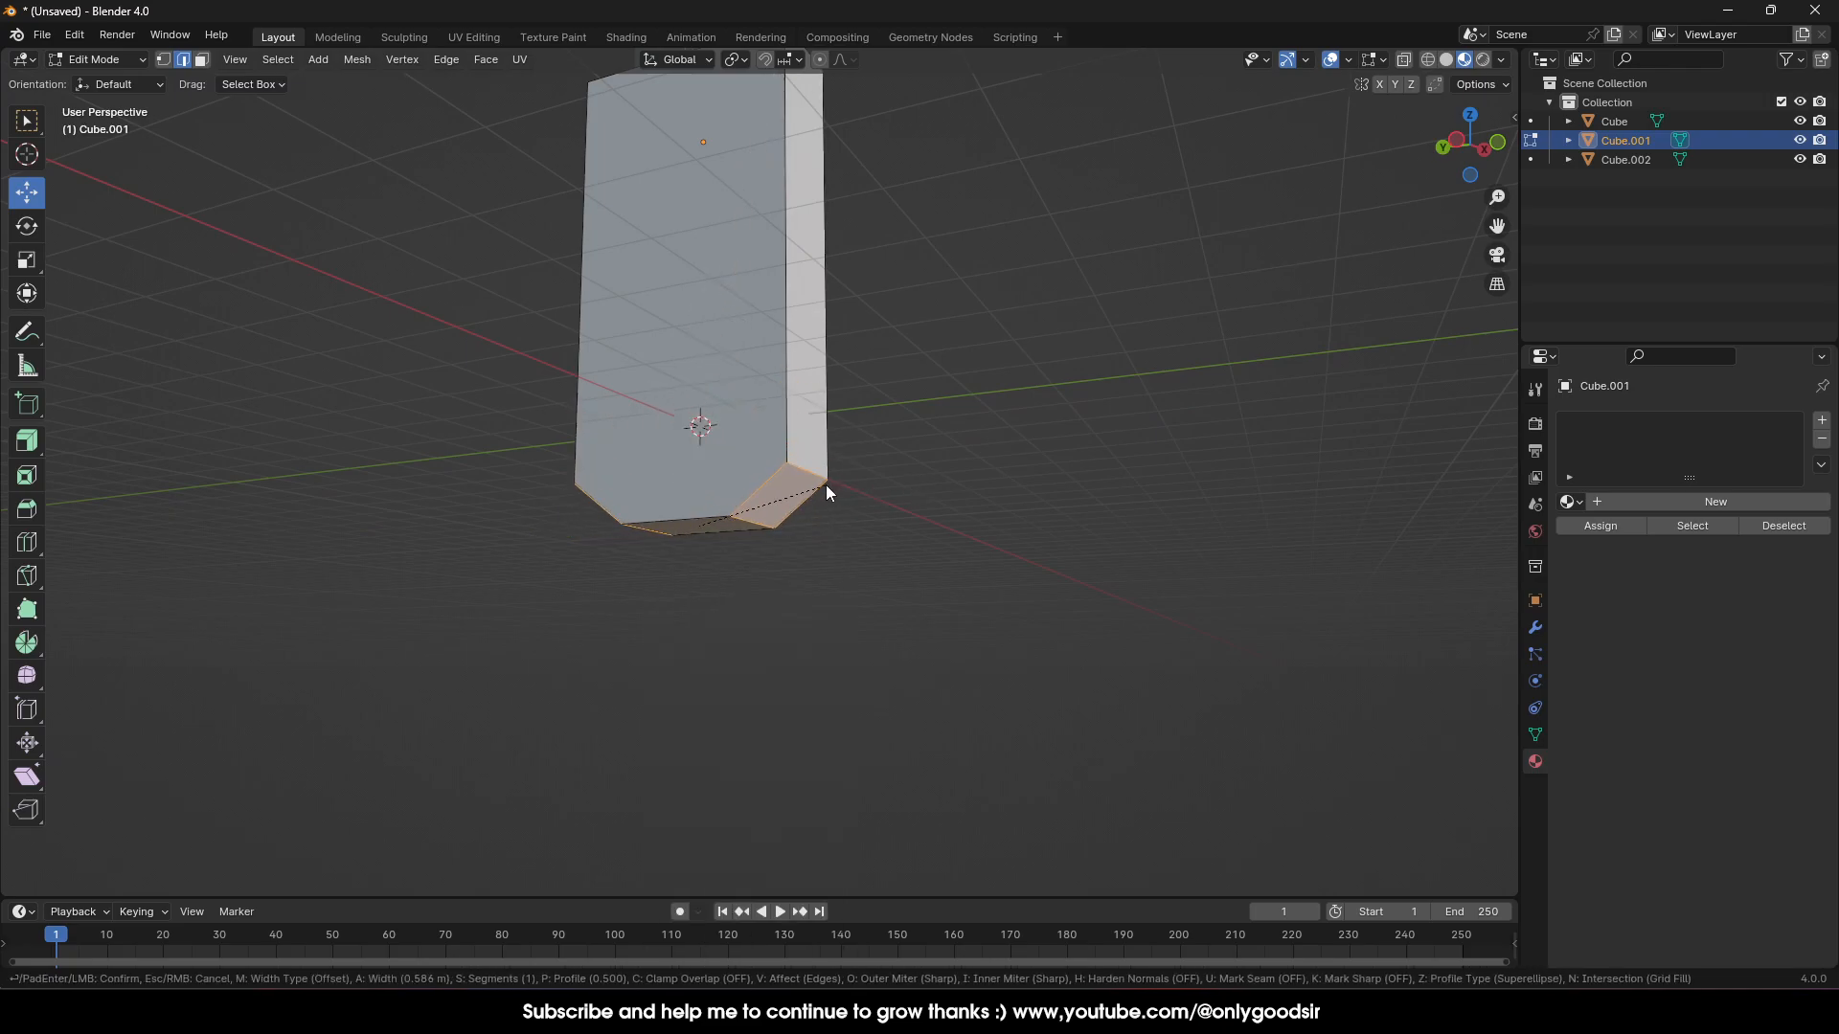
pyautogui.click(814, 480)
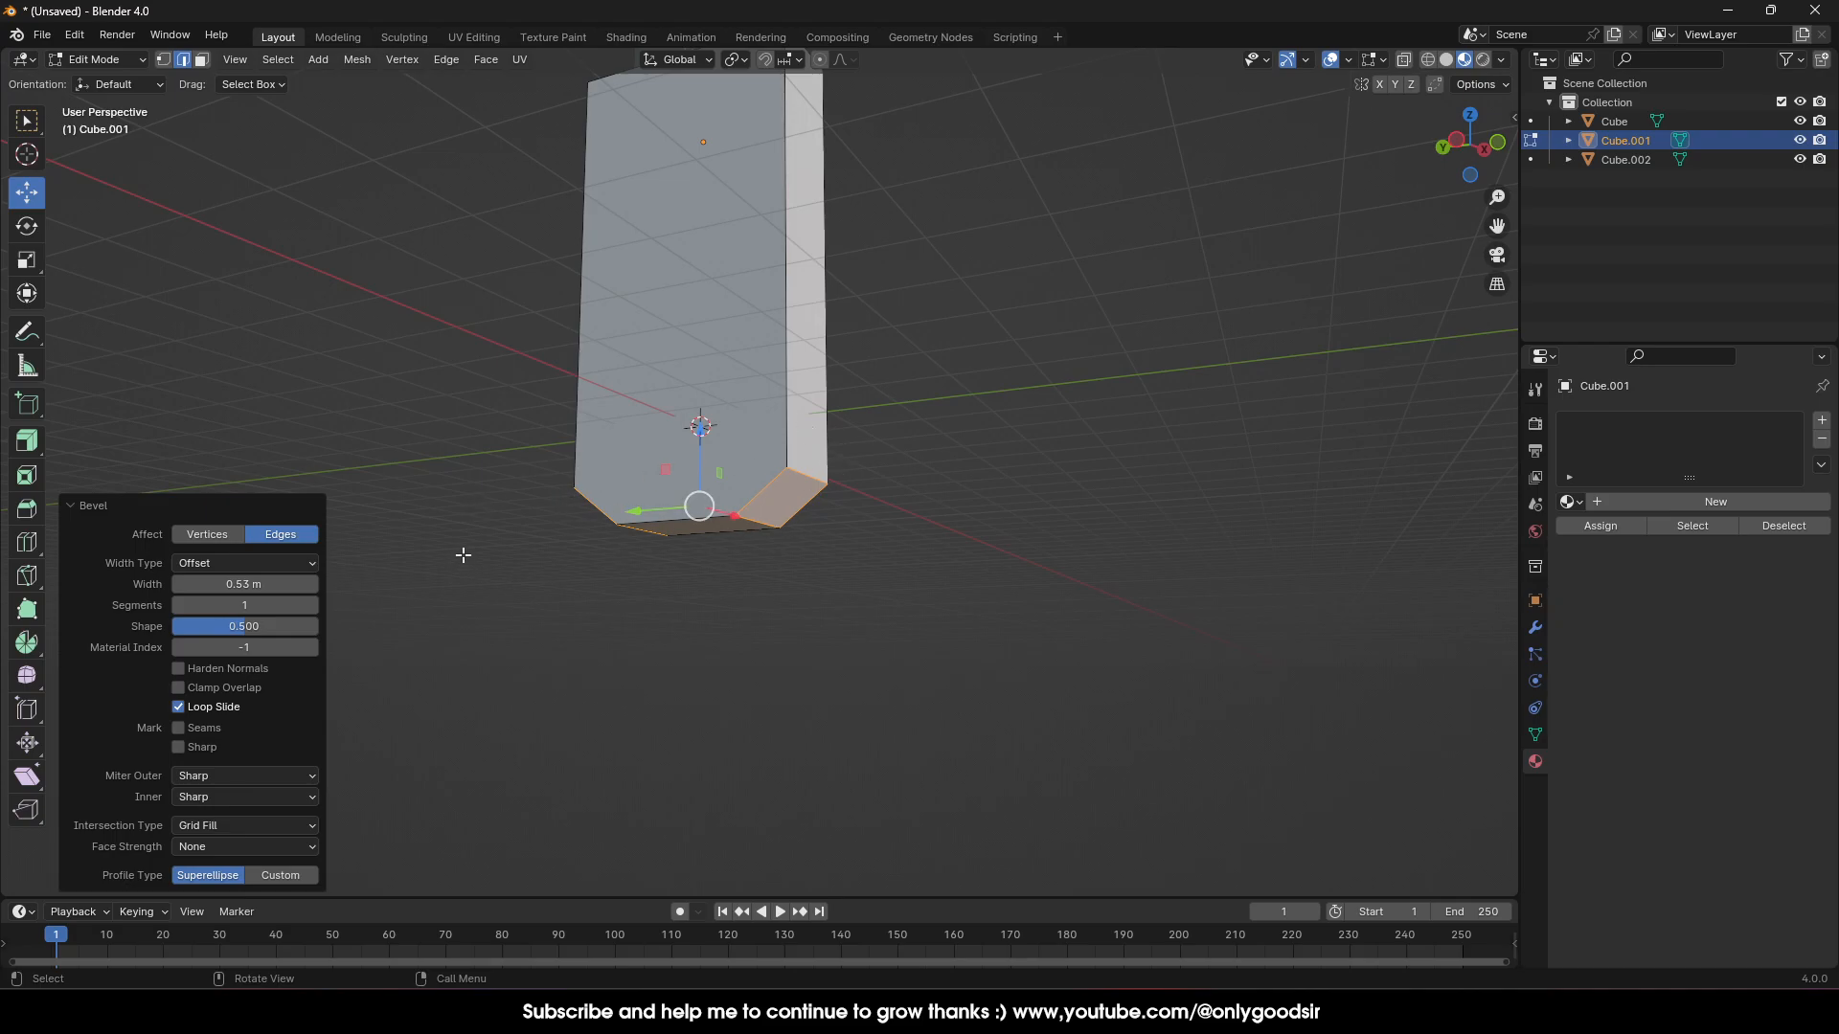
# Set the bottom bevel to 8 segments and 1.08 m wide, and return to Object Mode
pyautogui.click(313, 605)
pyautogui.click(313, 605)
pyautogui.click(313, 605)
pyautogui.click(313, 605)
pyautogui.click(313, 605)
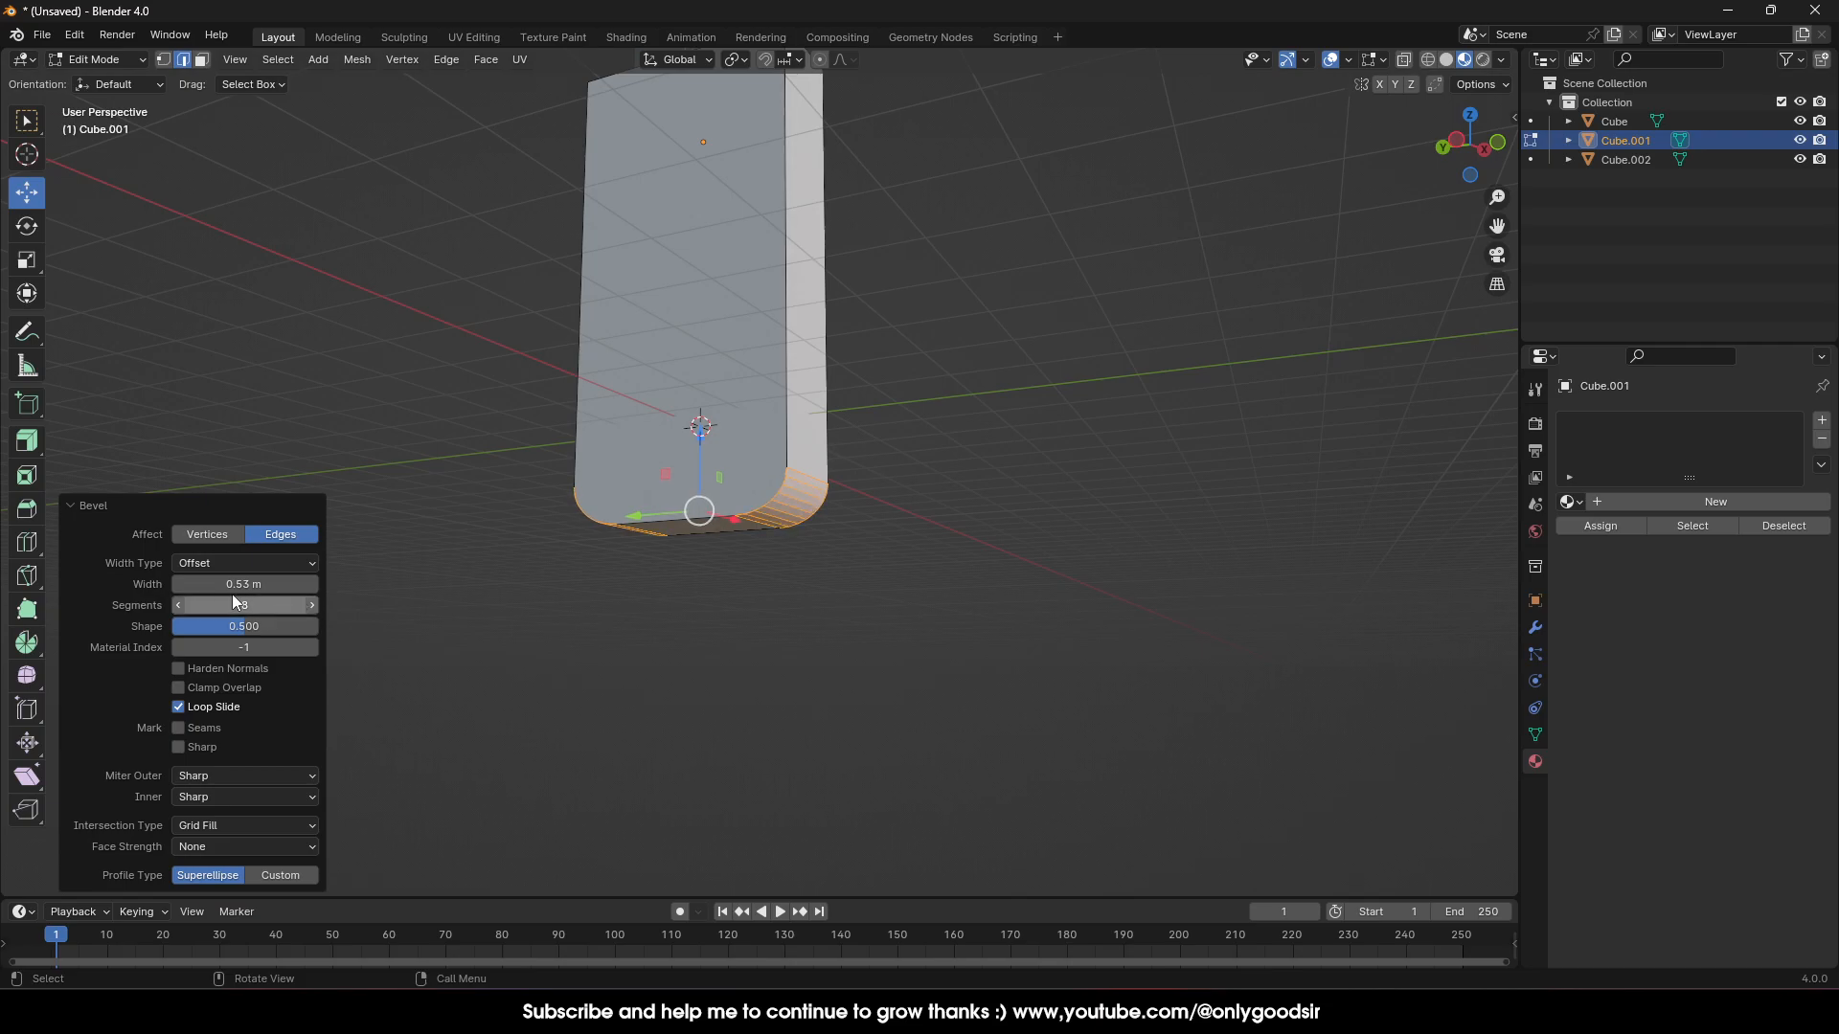
pyautogui.doubleClick(239, 585)
pyautogui.hotkey('ctrl', 'a')
pyautogui.write('1.02')
pyautogui.press('Return')
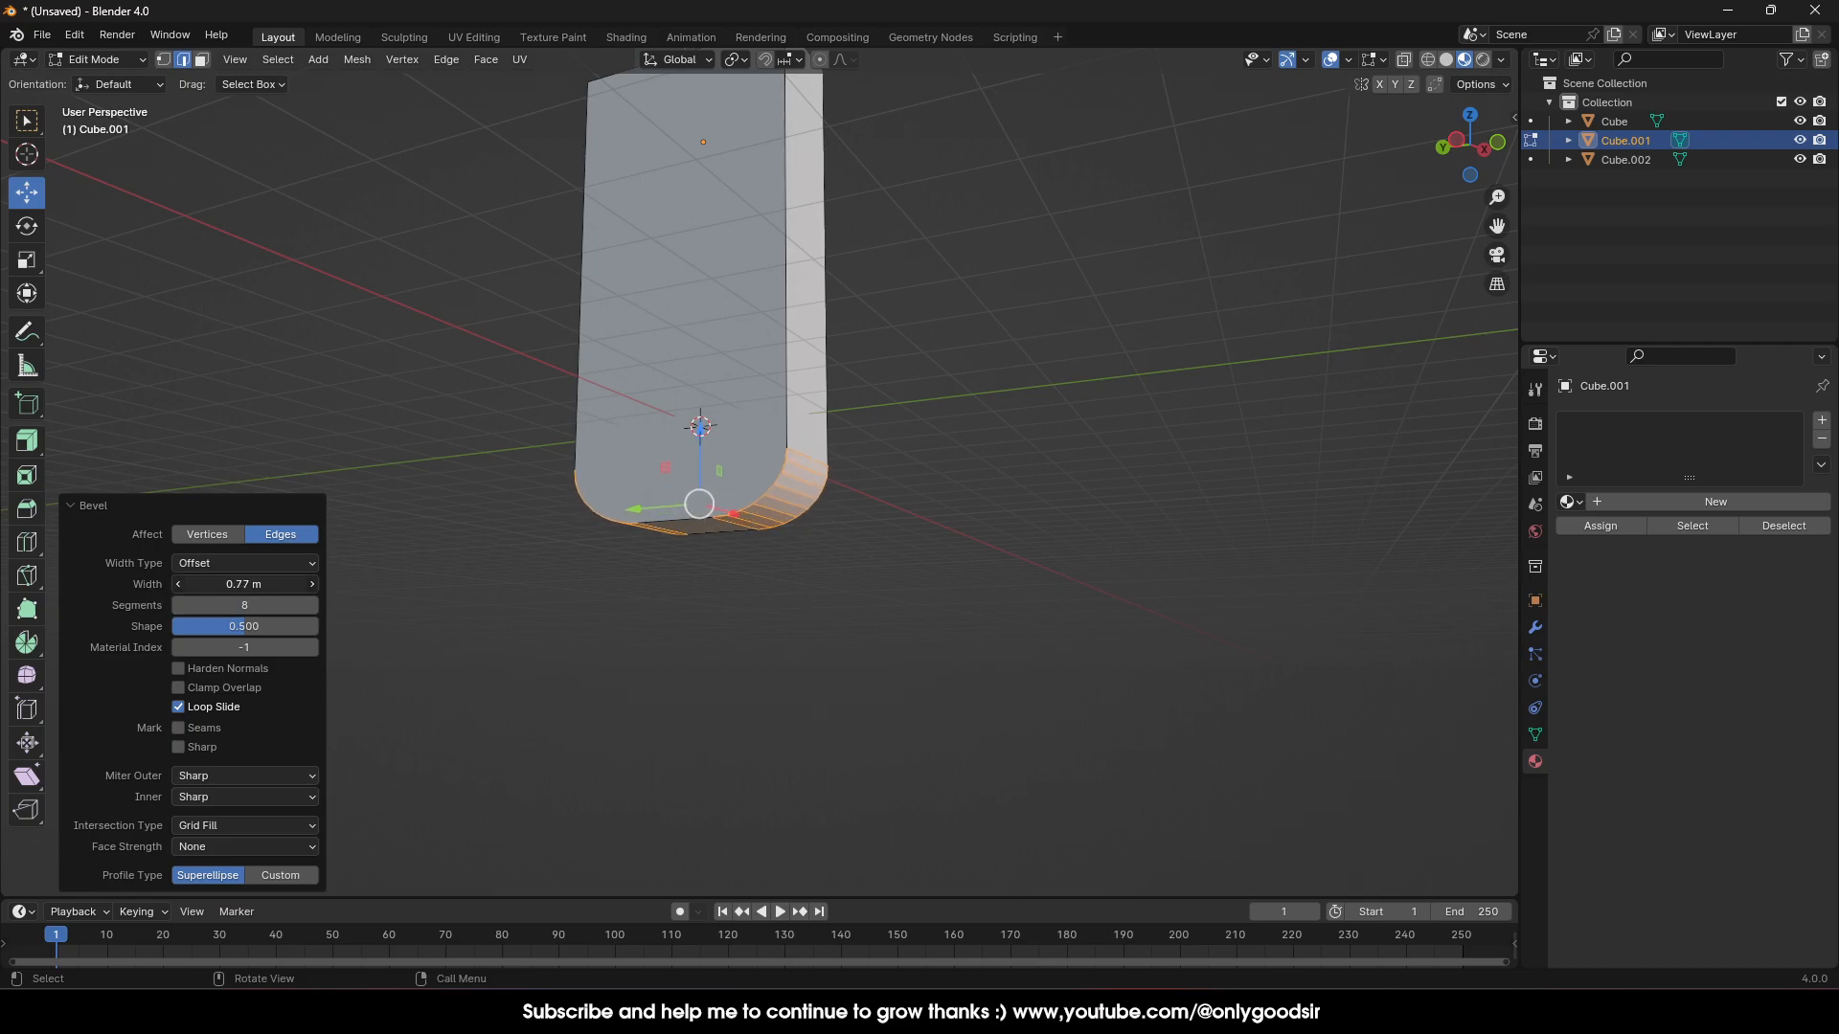
pyautogui.moveTo(244, 584); pyautogui.dragTo(247, 584)
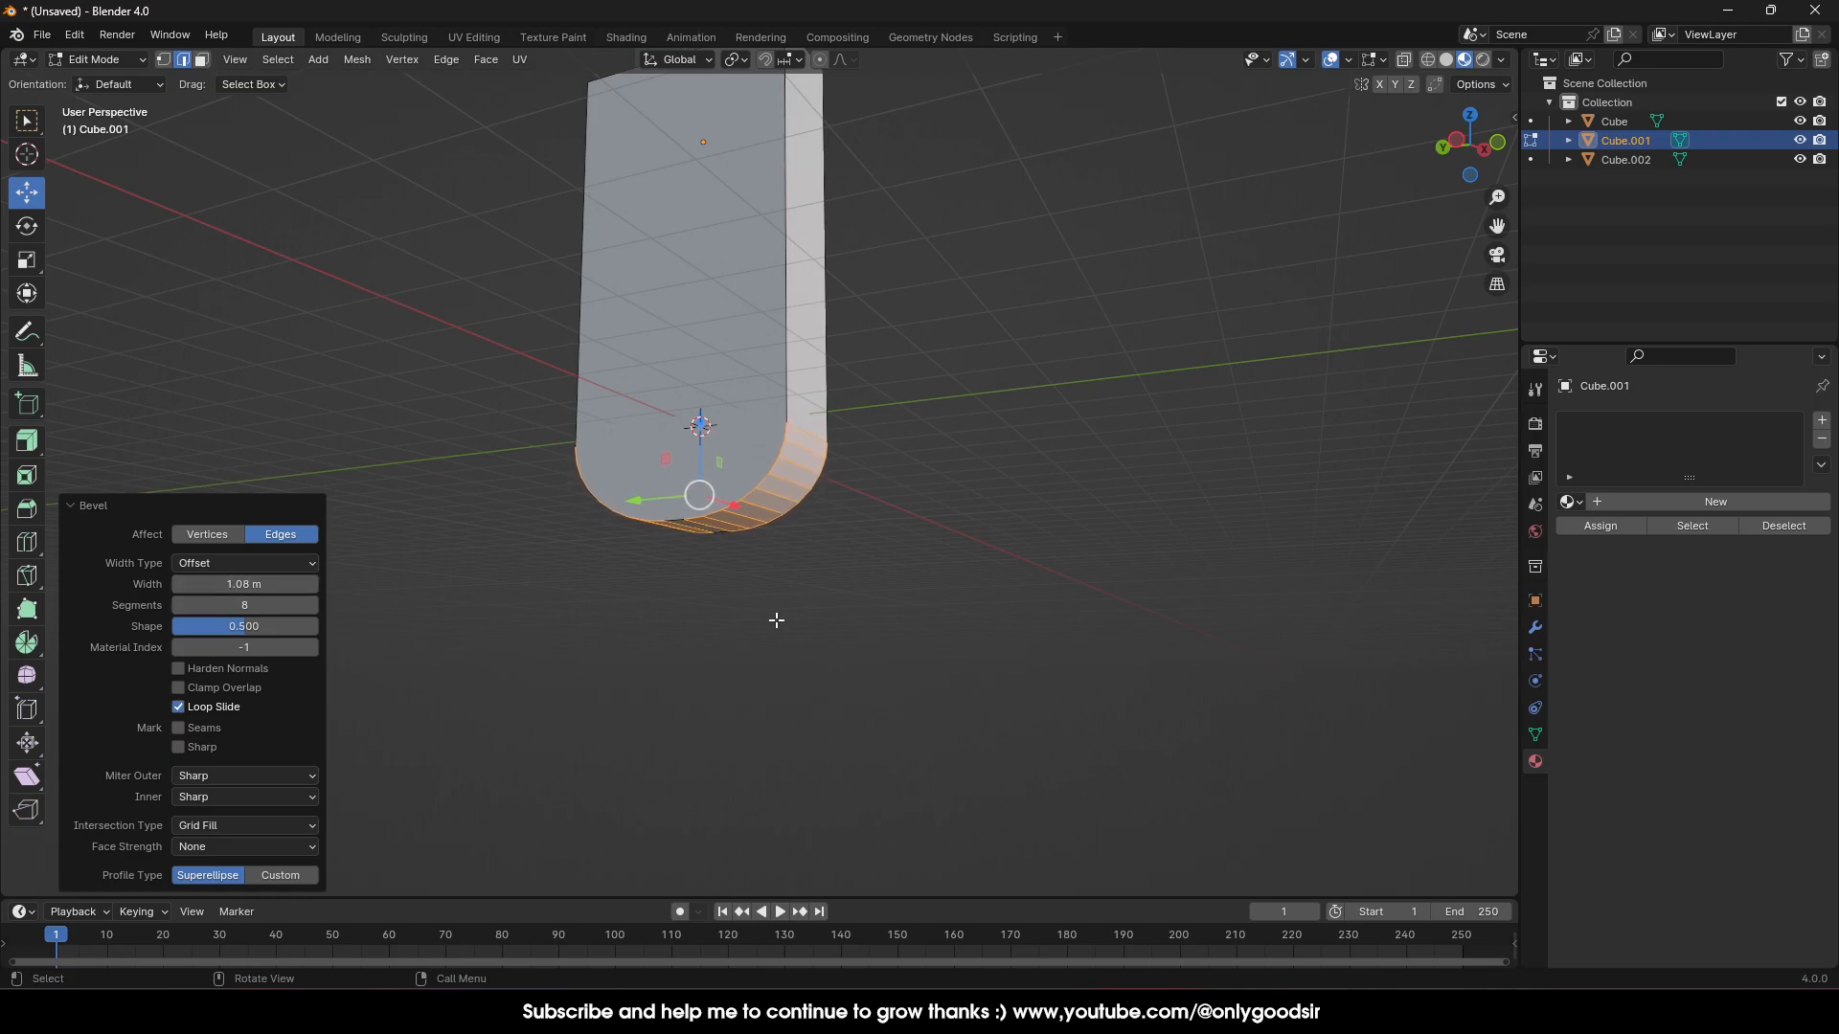
pyautogui.press('Tab')
pyautogui.click(975, 486)
pyautogui.moveTo(975, 486); pyautogui.dragTo(954, 477, button='middle')
# Bevel the outline edges of the body's broad front and back faces by about 0.197 m
pyautogui.click(920, 306)
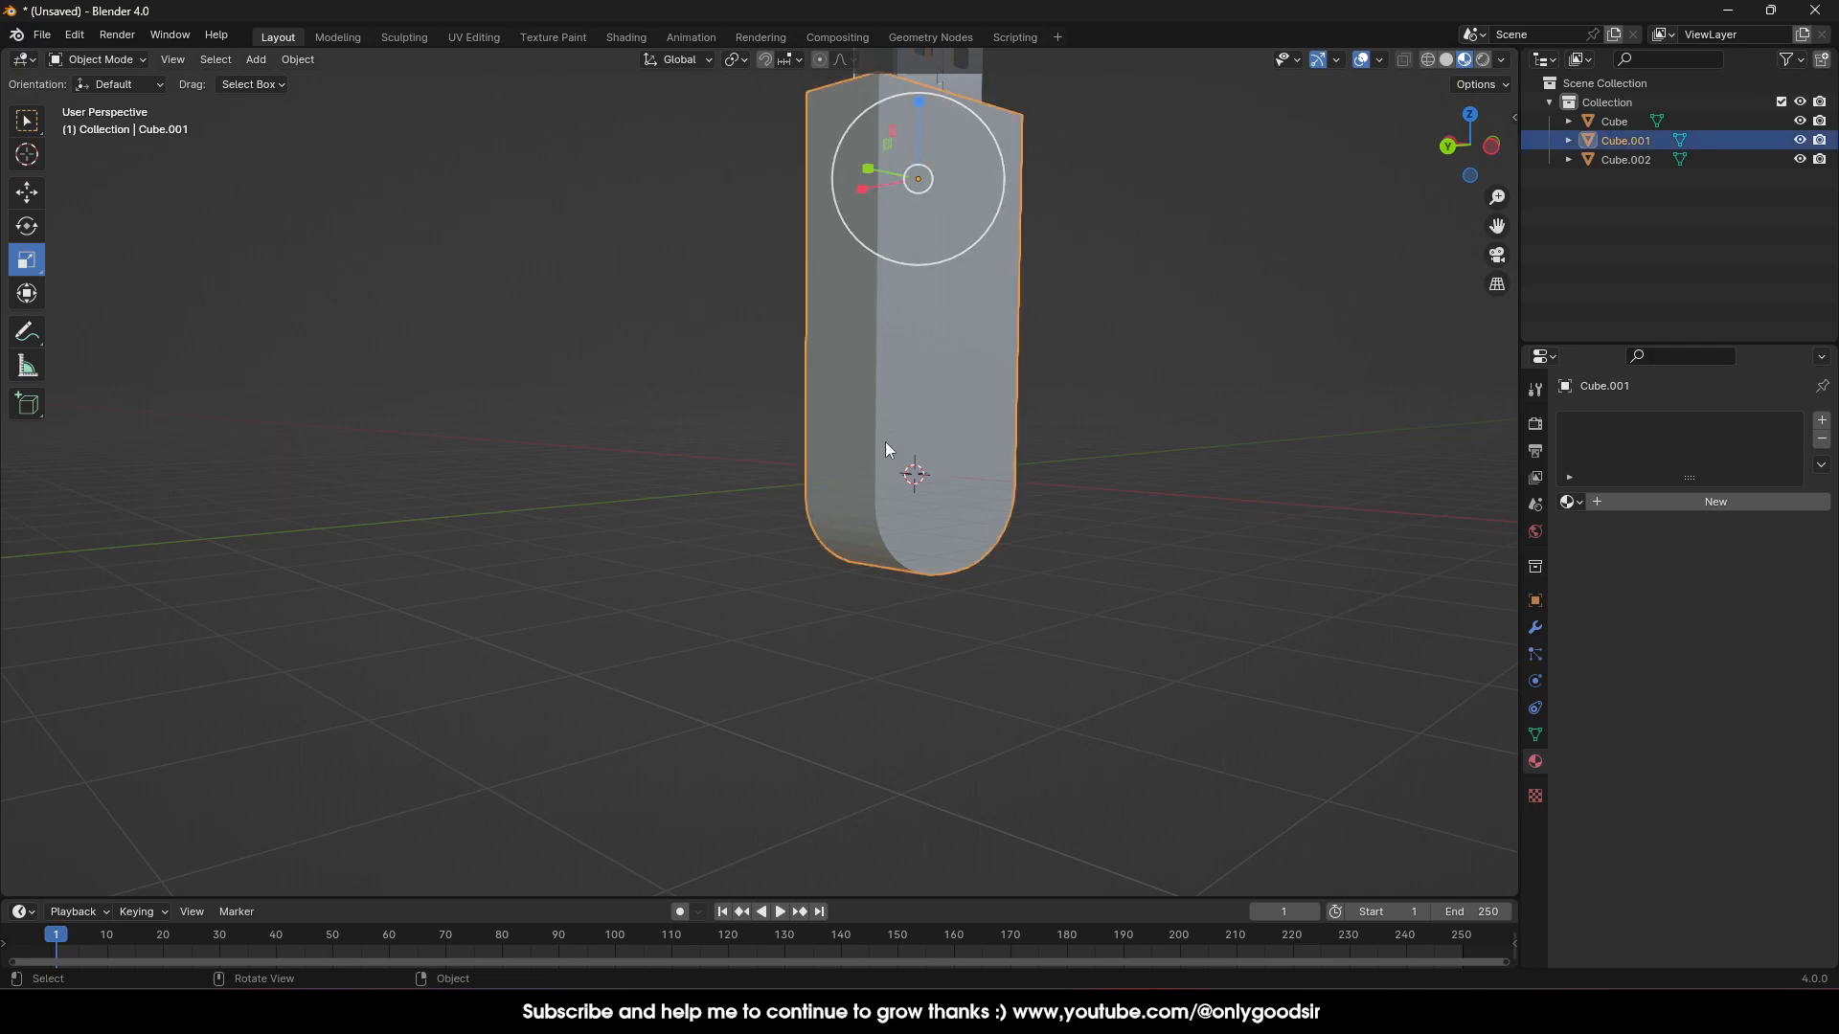
pyautogui.press('Tab')
pyautogui.press('3')
pyautogui.click(891, 278)
pyautogui.moveTo(814, 428); pyautogui.dragTo(905, 376, button='middle')
pyautogui.click(907, 372)
pyautogui.hotkey('ctrl', 'e')
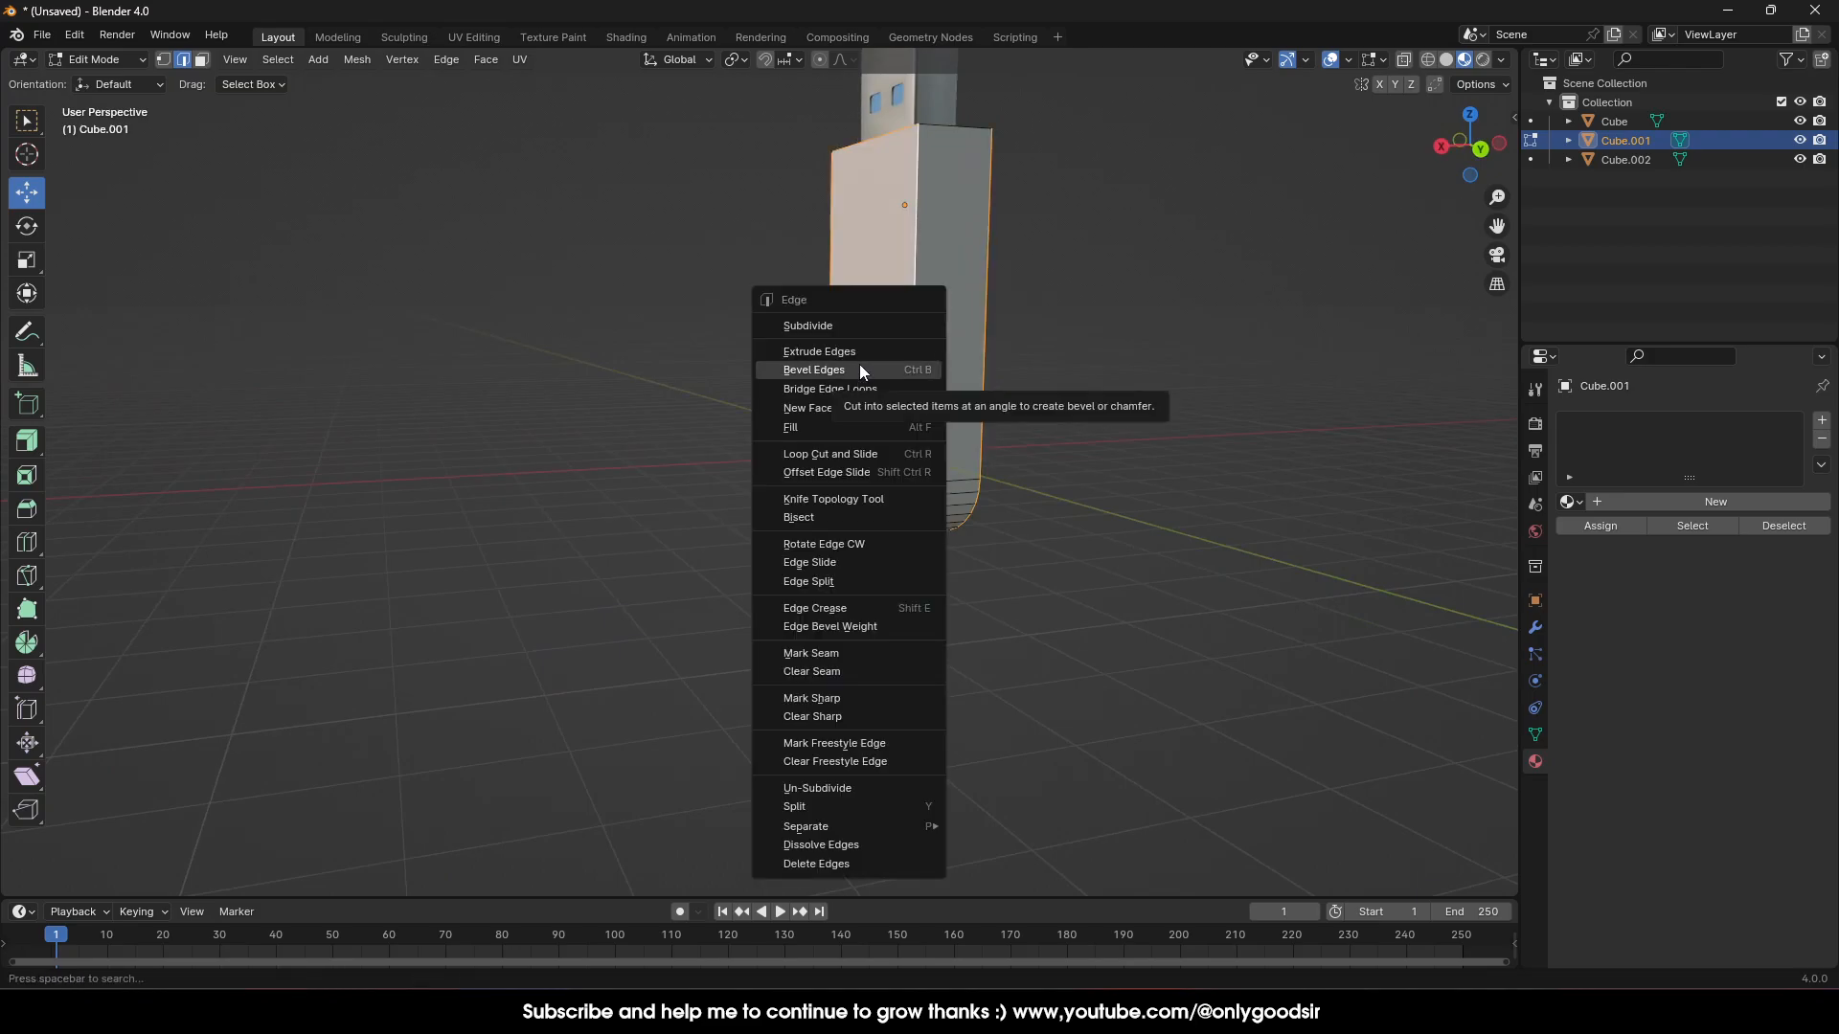
pyautogui.click(860, 368)
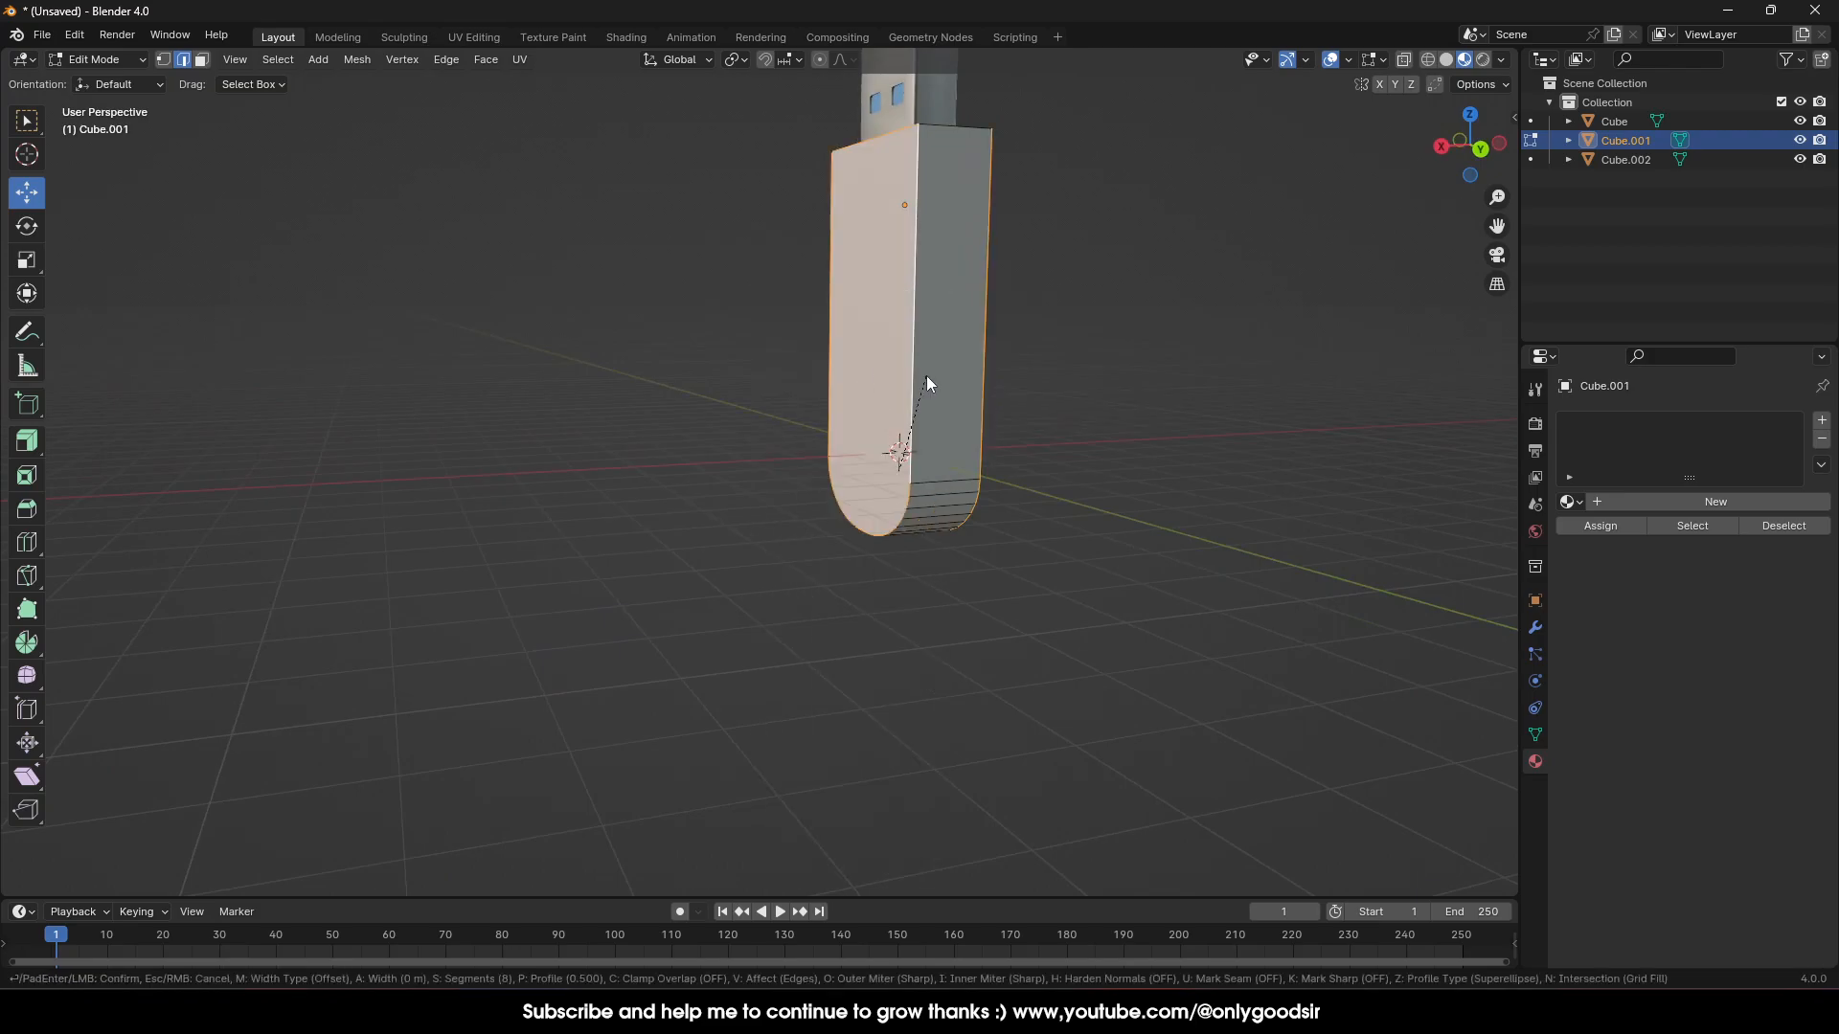
pyautogui.click(990, 378)
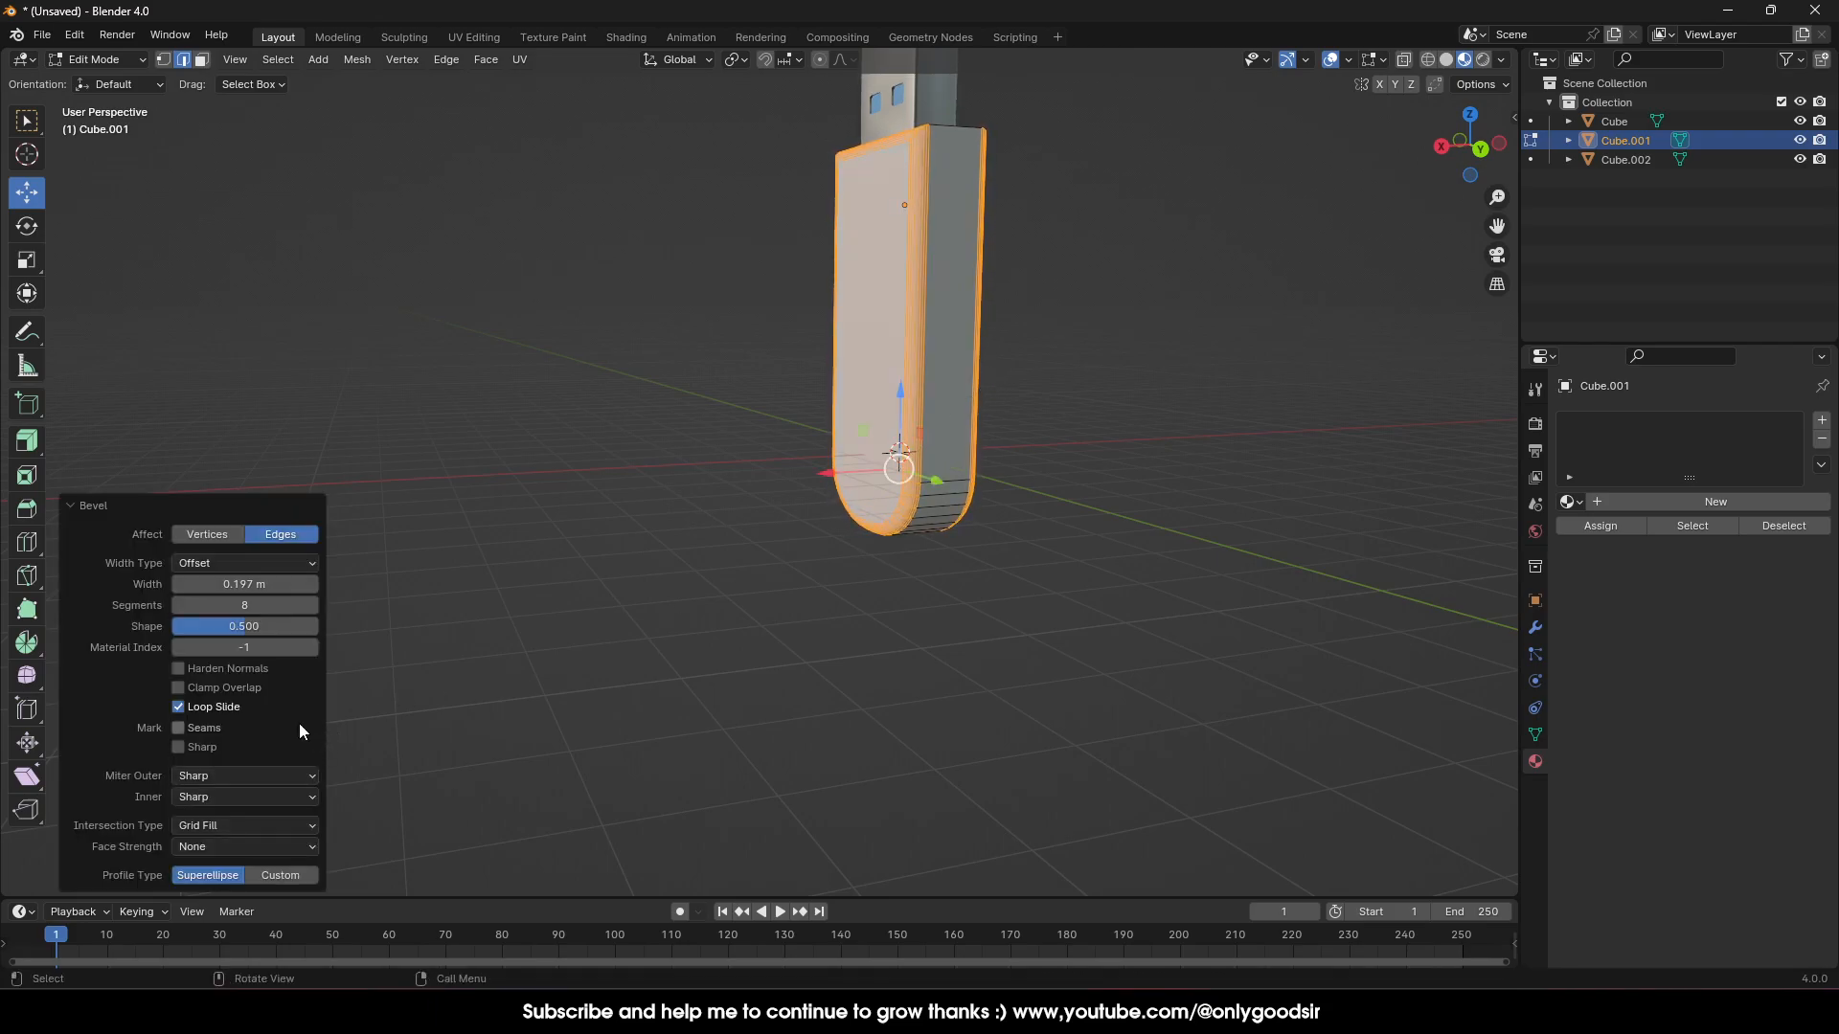
# Set the outline bevel to 4 segments and return to Object Mode
pyautogui.click(178, 605)
pyautogui.moveTo(244, 605); pyautogui.dragTo(259, 605)
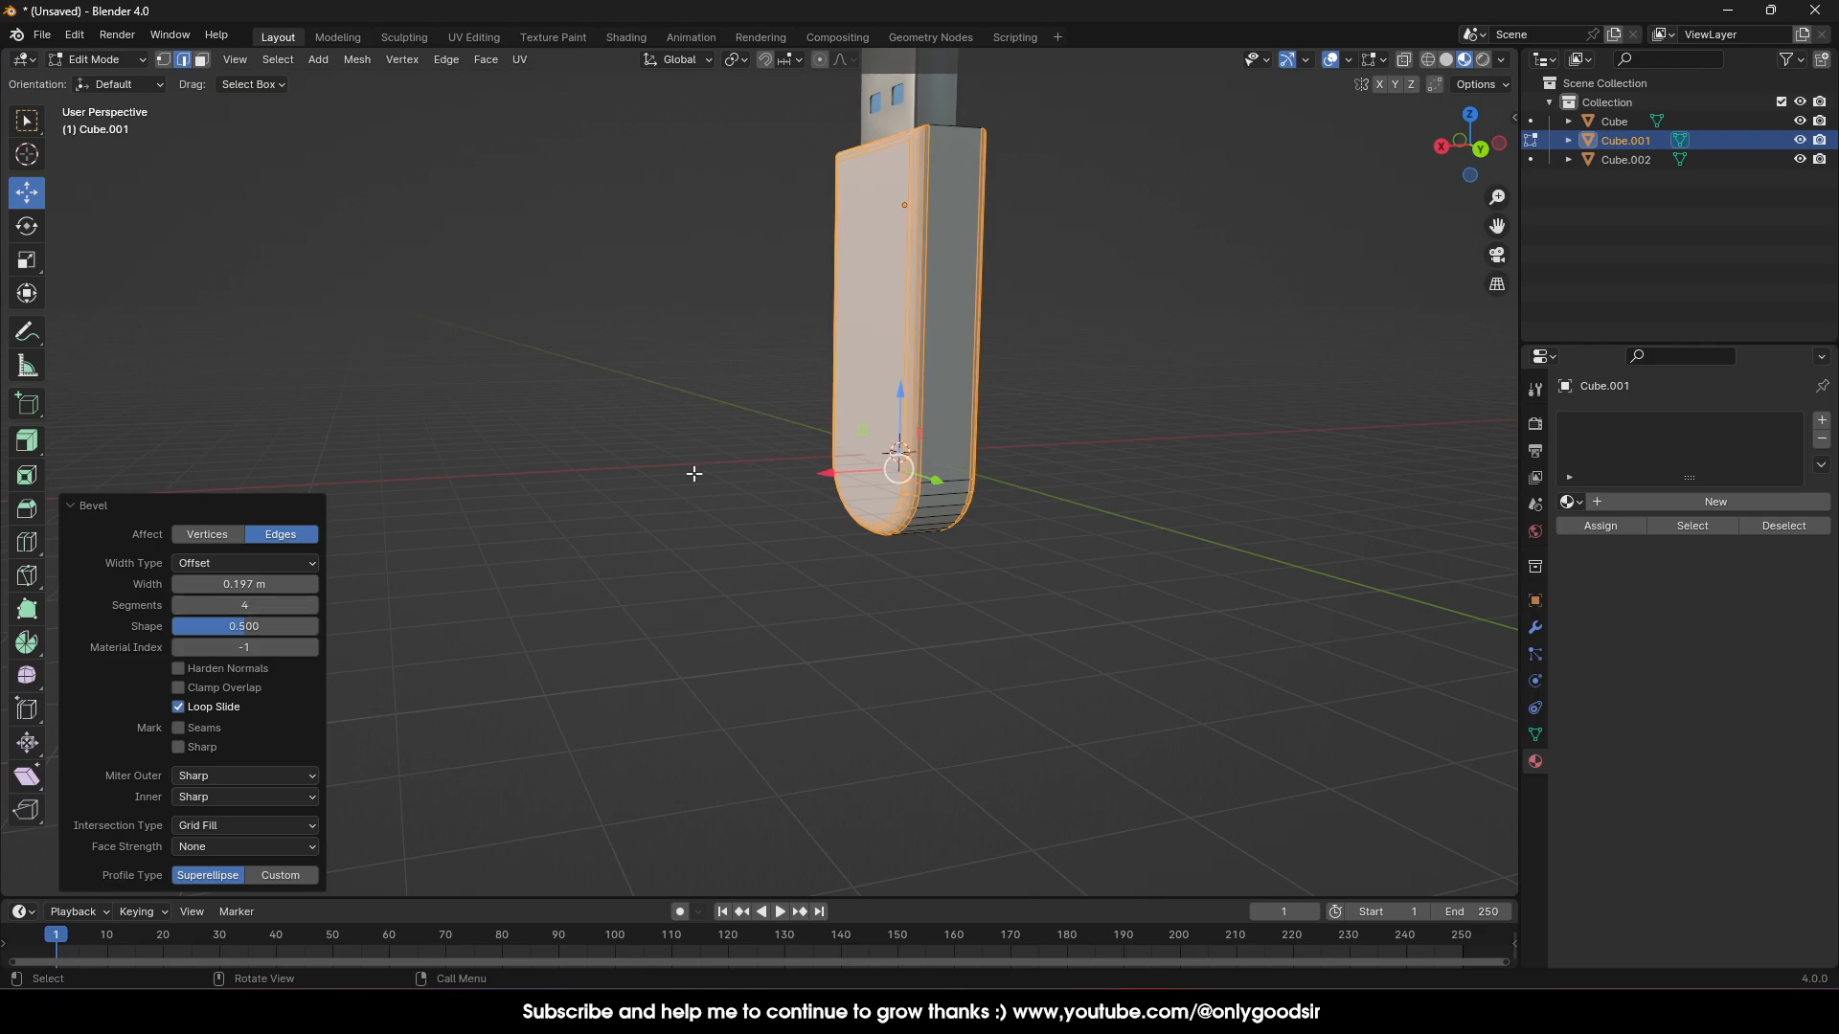
pyautogui.press('Tab')
pyautogui.click(1144, 381)
pyautogui.moveTo(1117, 415); pyautogui.dragTo(949, 465, button='middle')
pyautogui.scroll(2, 985, 475)
# In Edit Mode, select the short top edges at both ends of the drive body
pyautogui.click(864, 414)
pyautogui.press('Tab')
pyautogui.hotkey('alt', 'a')
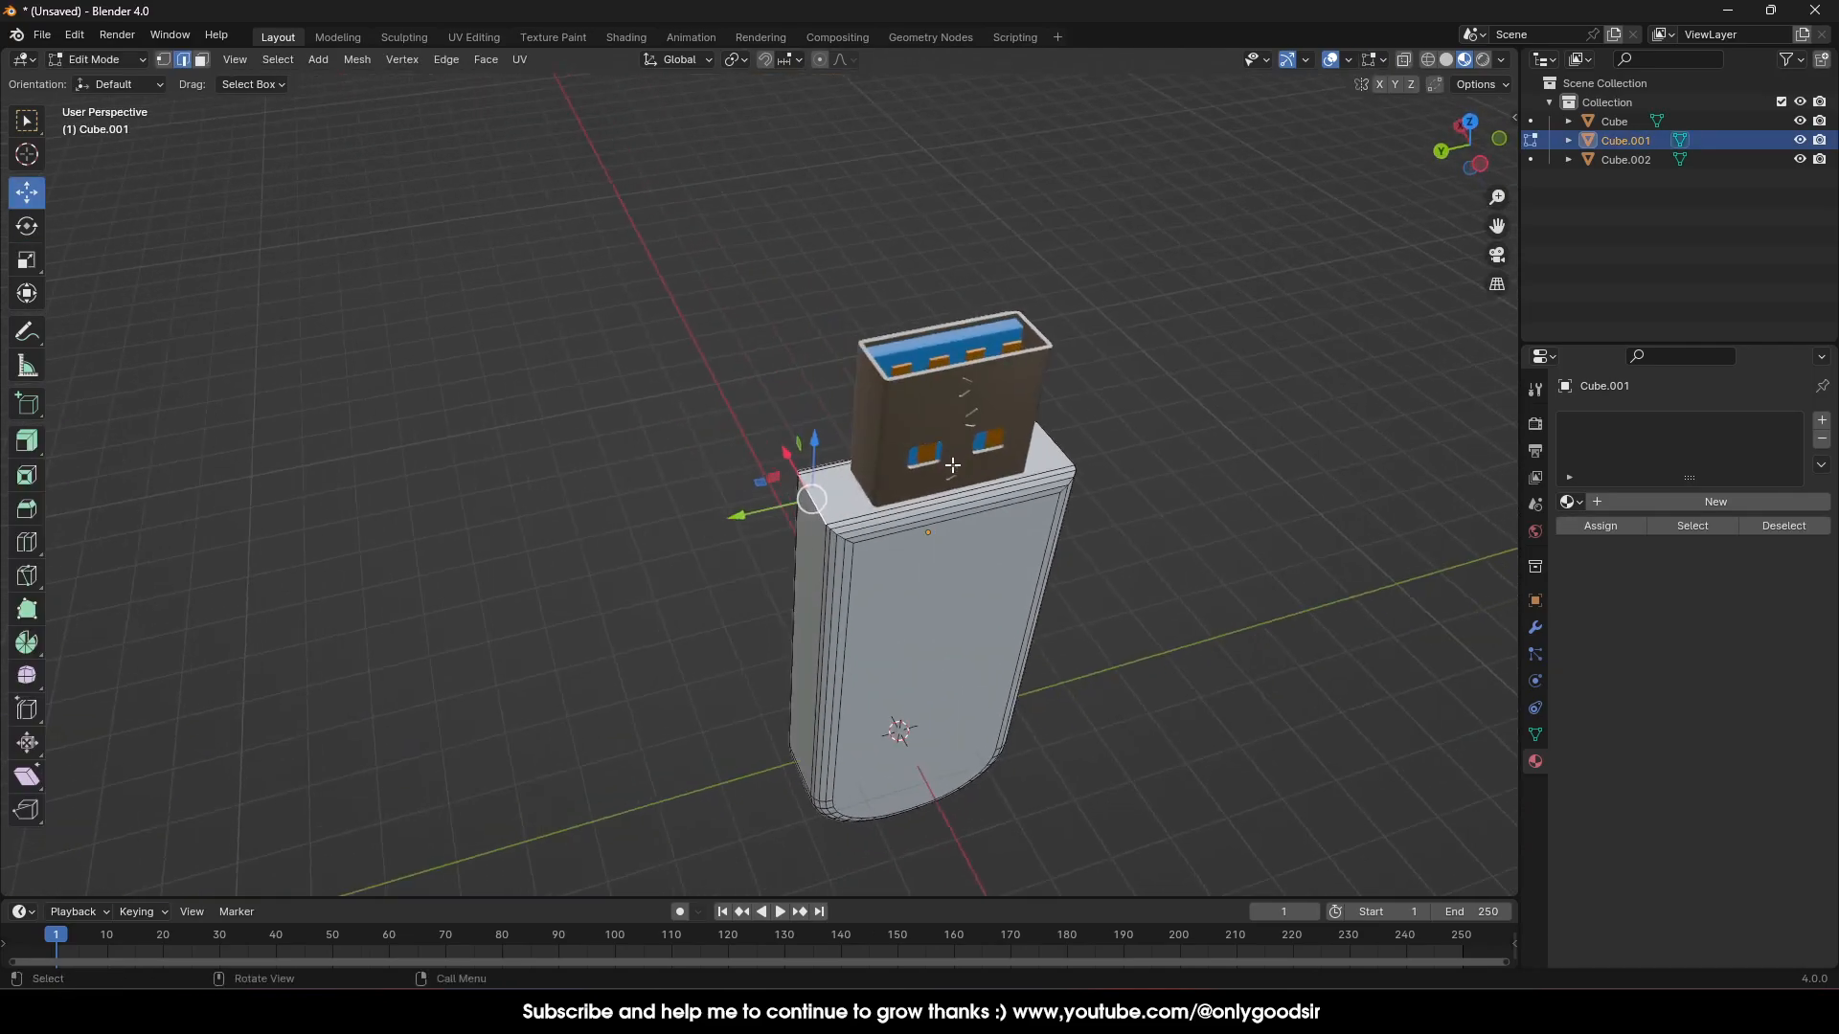
pyautogui.scroll(3, 943, 498)
pyautogui.scroll(2, 873, 584)
pyautogui.moveTo(868, 509); pyautogui.dragTo(915, 532, button='middle')
pyautogui.scroll(2, 1035, 556)
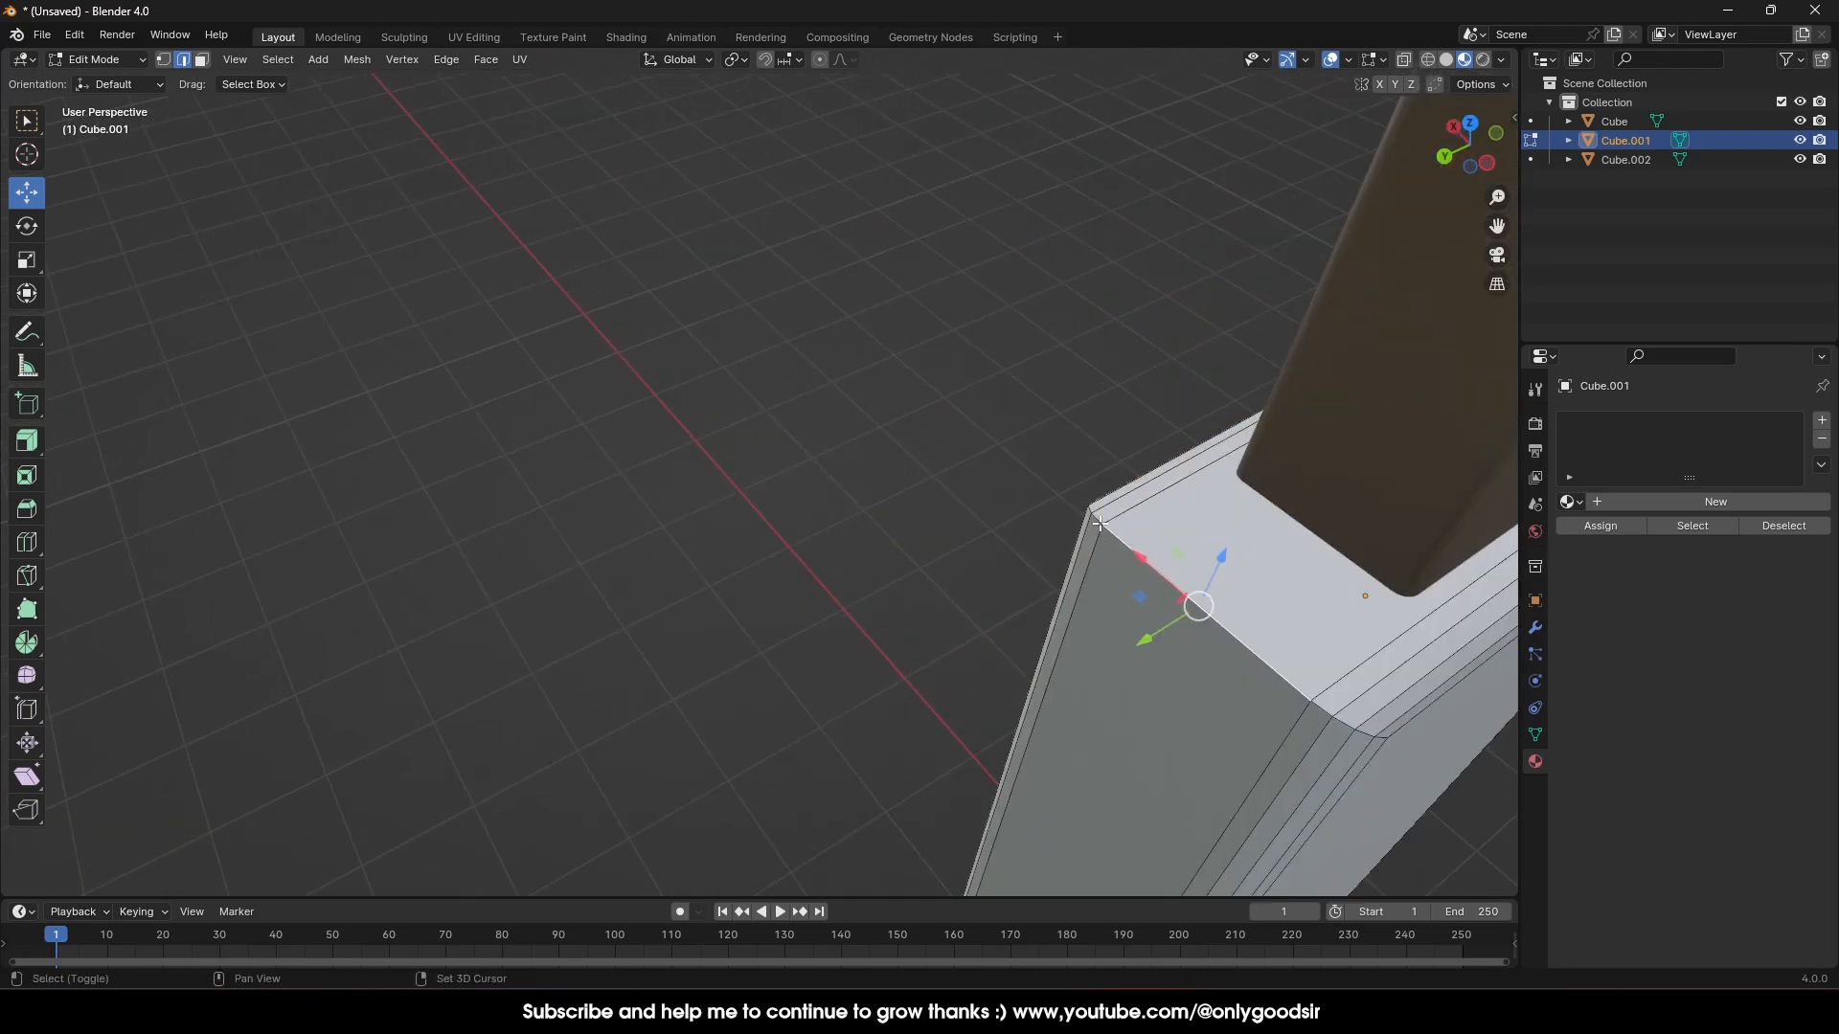
pyautogui.moveTo(1100, 524); pyautogui.dragTo(1220, 628, button='middle')
pyautogui.keyDown('shift'); pyautogui.click(744, 687); pyautogui.keyUp('shift')
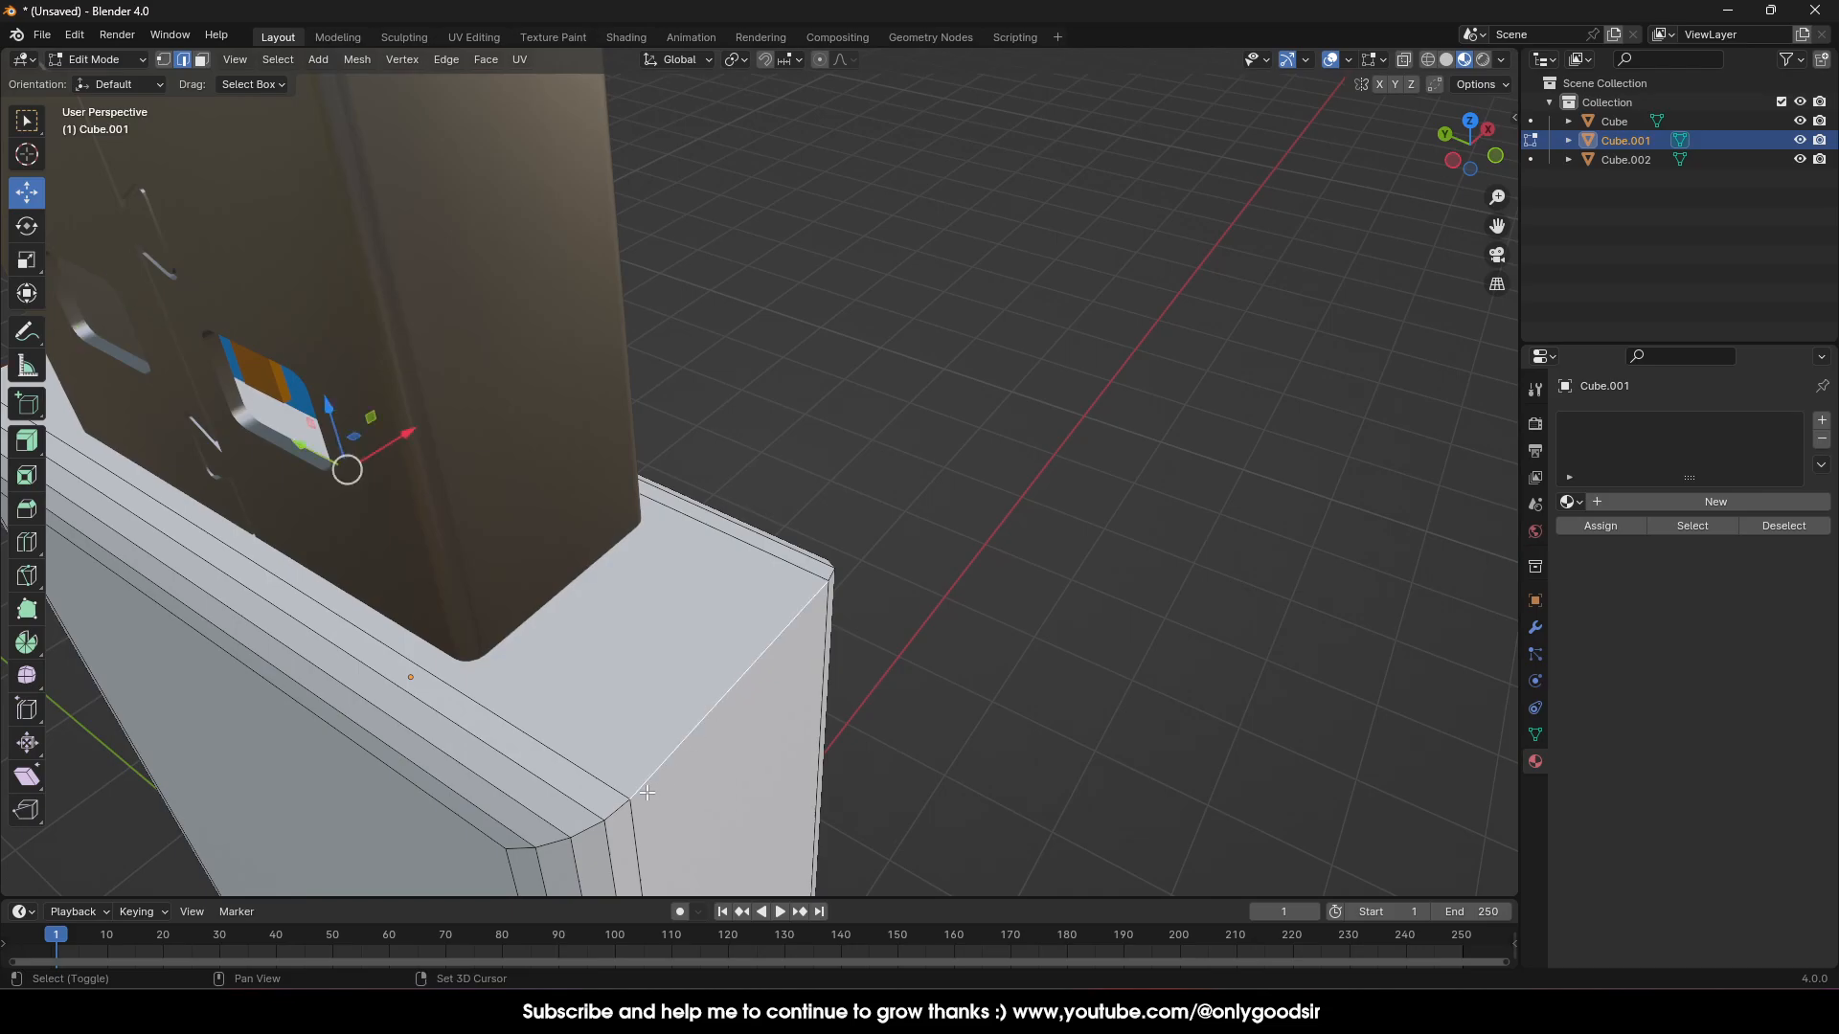
# Extend the selection with the small rounded-corner edges continuing both short top edges to the broad faces
pyautogui.moveTo(522, 845); pyautogui.dragTo(154, 508, button='middle')
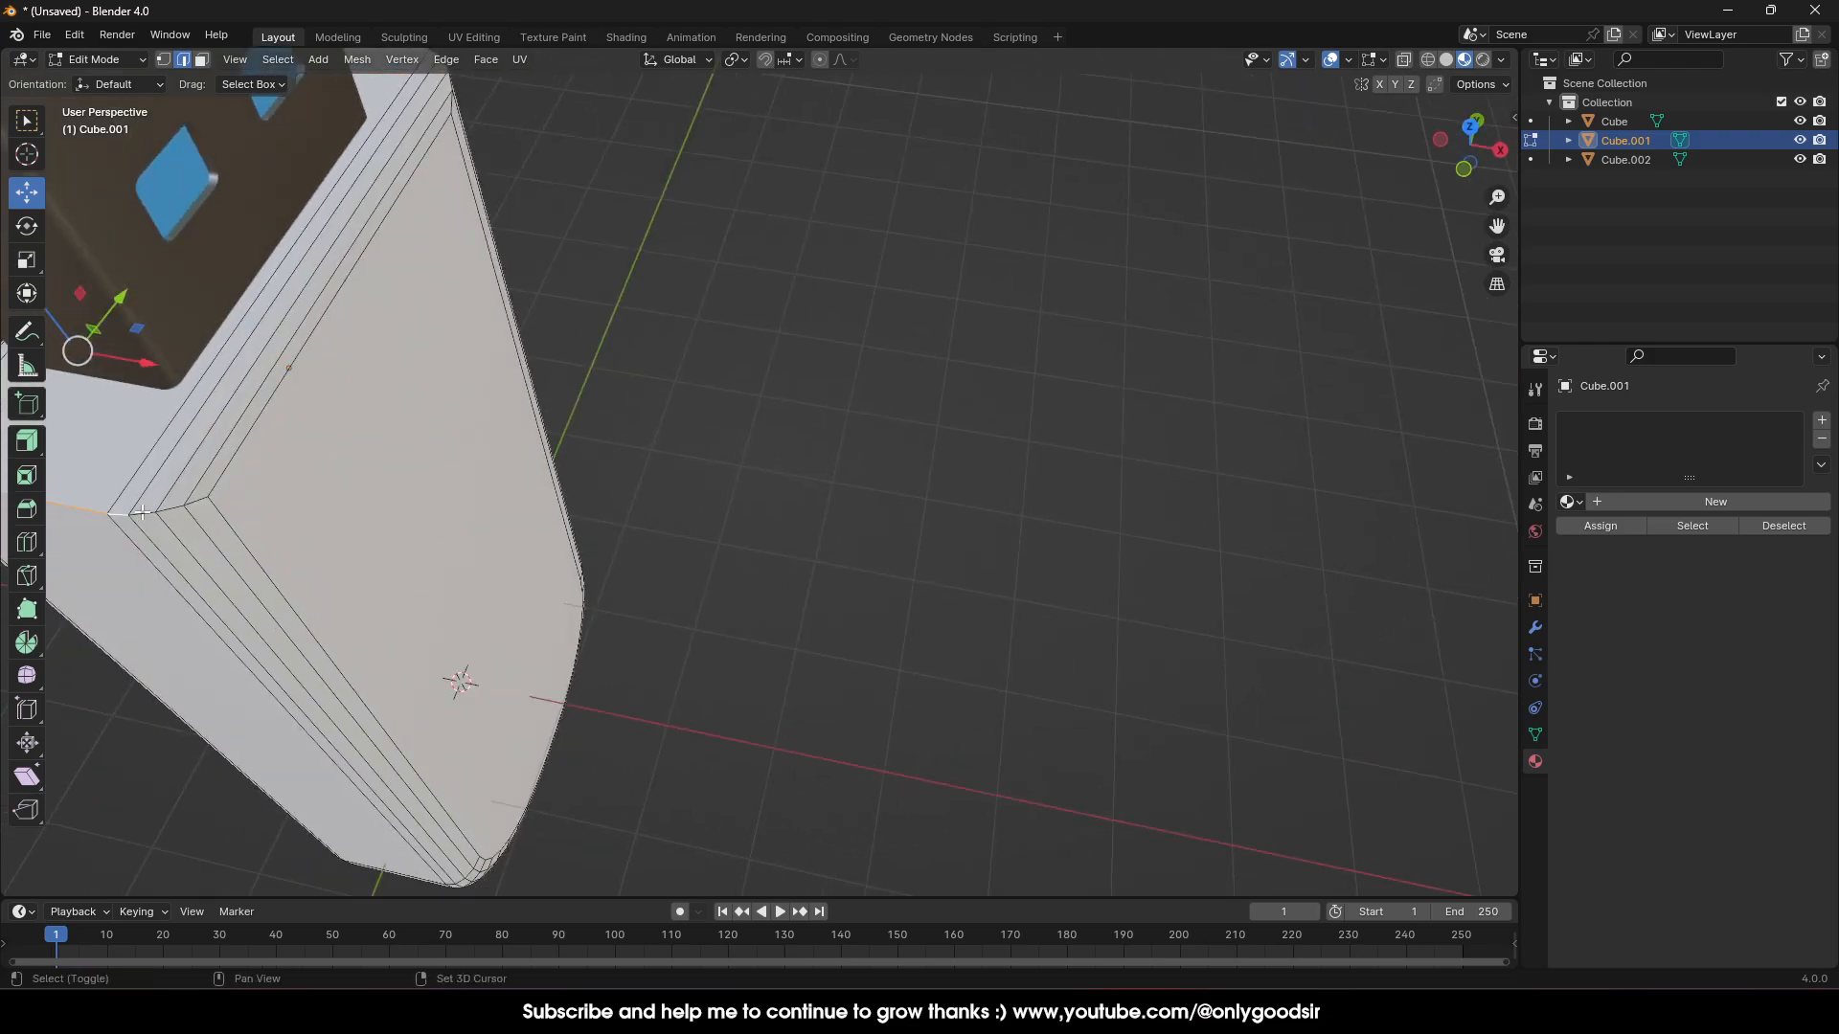
pyautogui.moveTo(191, 513); pyautogui.dragTo(547, 477, button='middle')
pyautogui.moveTo(964, 443); pyautogui.dragTo(1047, 460, button='middle')
pyautogui.moveTo(1185, 472); pyautogui.dragTo(943, 611, button='middle')
pyautogui.keyDown('shift'); pyautogui.click(942, 584); pyautogui.keyUp('shift')
pyautogui.keyDown('shift'); pyautogui.click(952, 588); pyautogui.keyUp('shift')
pyautogui.keyDown('shift'); pyautogui.click(972, 588); pyautogui.keyUp('shift')
pyautogui.hotkey('ctrl', 'z')
pyautogui.keyDown('shift'); pyautogui.click(968, 586); pyautogui.keyUp('shift')
pyautogui.keyDown('shift'); pyautogui.click(976, 585); pyautogui.keyUp('shift')
pyautogui.moveTo(977, 612); pyautogui.dragTo(760, 442, button='middle')
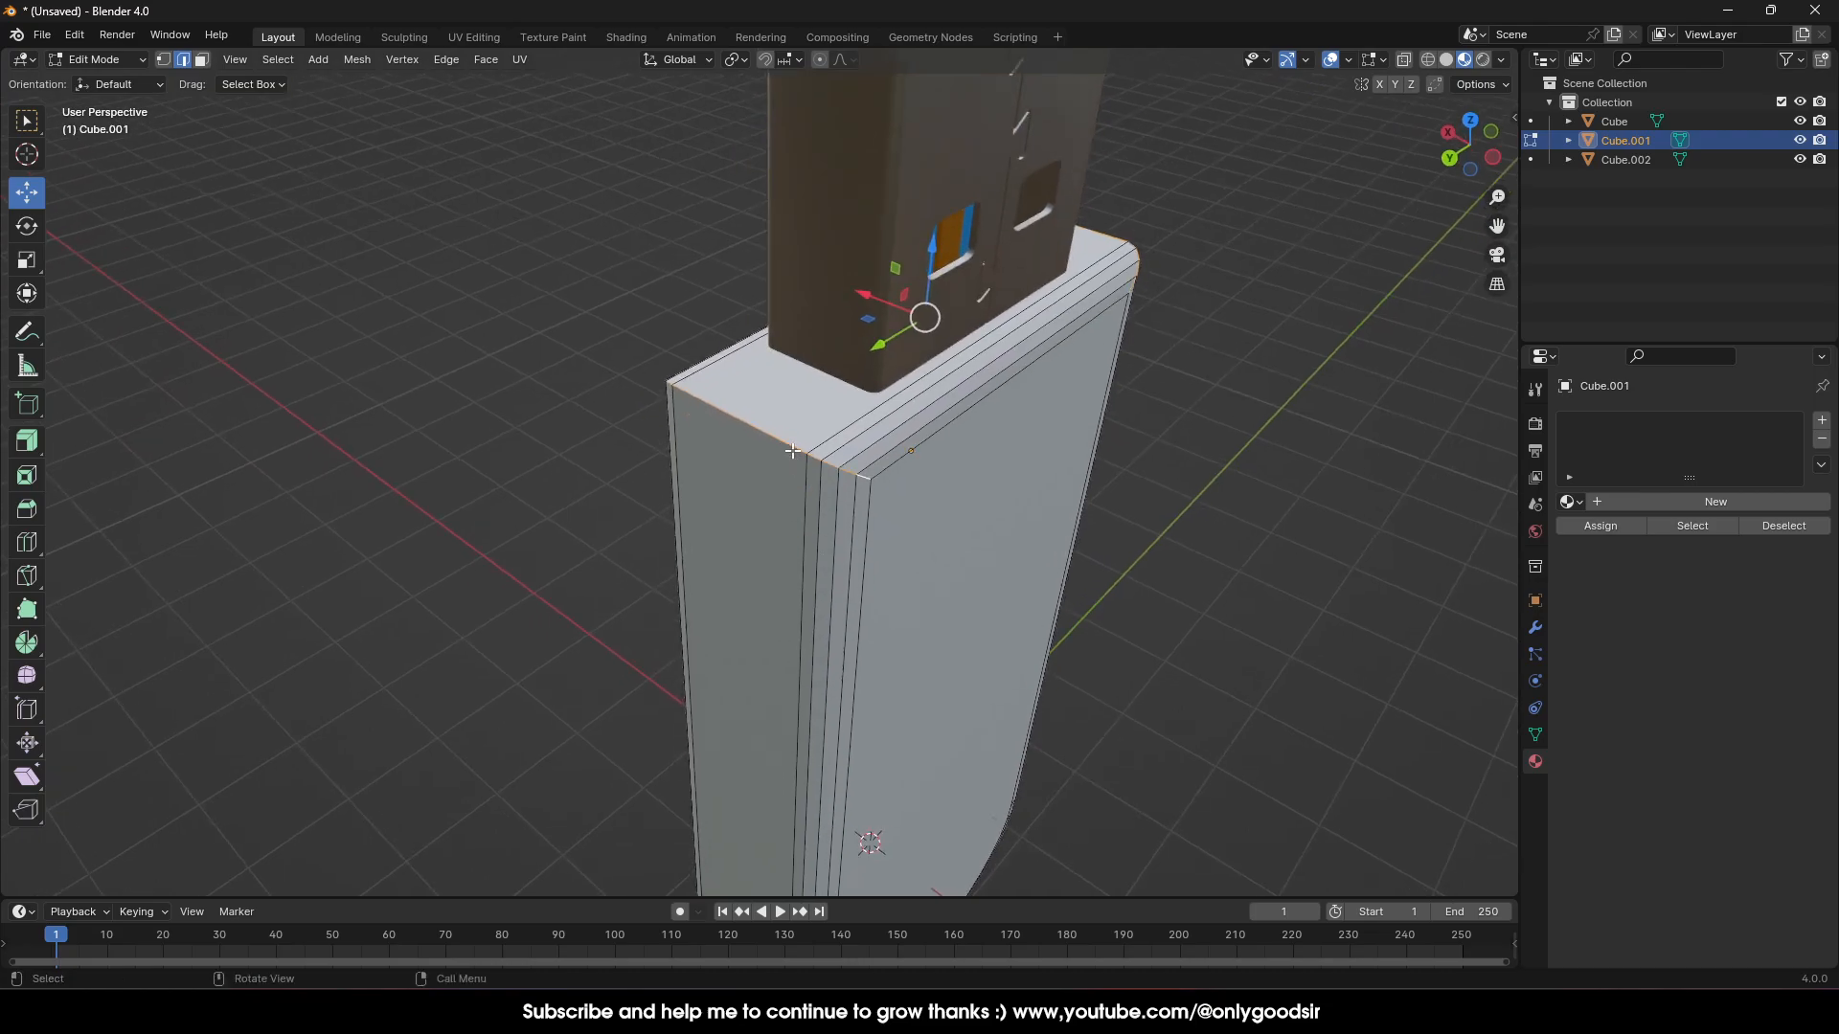
# Bevel the selected top end edges of the body by about 0.311 m with 4 segments
pyautogui.rightClick(760, 443)
pyautogui.click(743, 439)
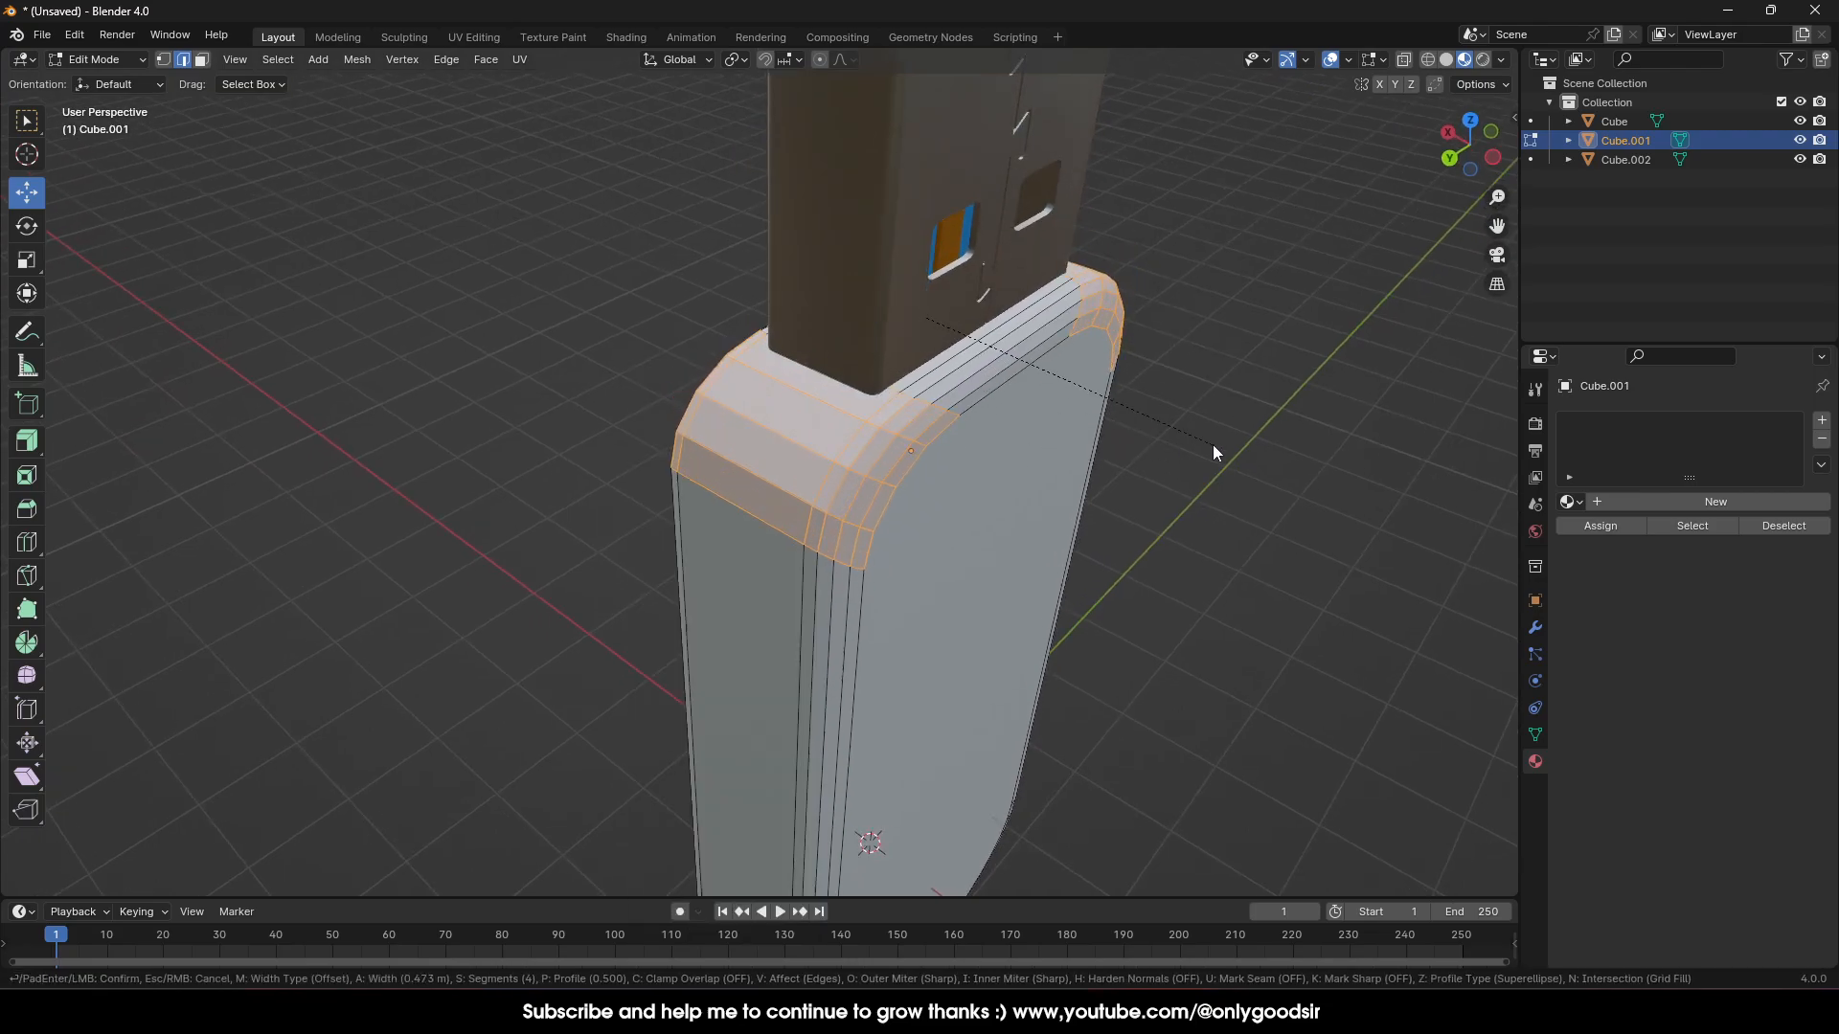
pyautogui.click(1180, 441)
pyautogui.moveTo(1197, 514); pyautogui.dragTo(1008, 506, button='middle')
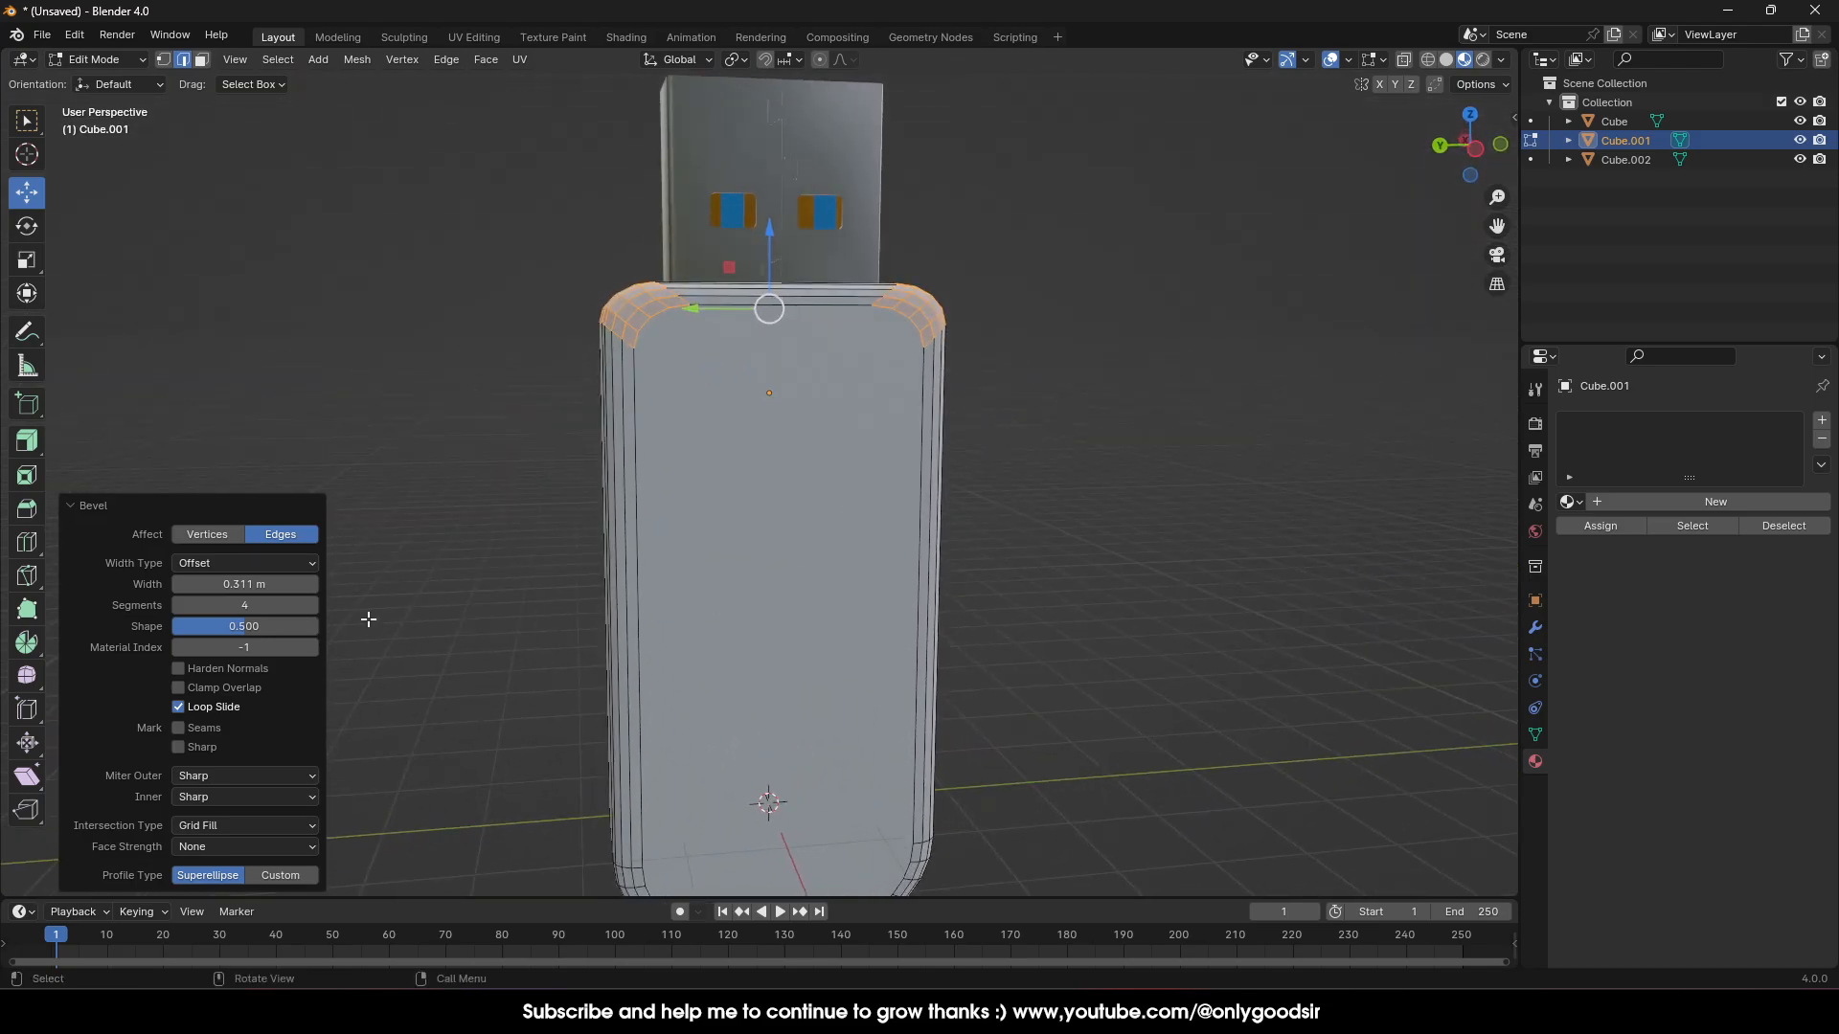
# Reduce the top corner bevel to 1 segment with a width of about 0.301 m and return to Object Mode
pyautogui.click(312, 605)
pyautogui.moveTo(241, 585)
pyautogui.mouseDown()
pyautogui.moveTo(241, 605)
pyautogui.moveTo(211, 605)
pyautogui.mouseUp()
pyautogui.click(309, 607)
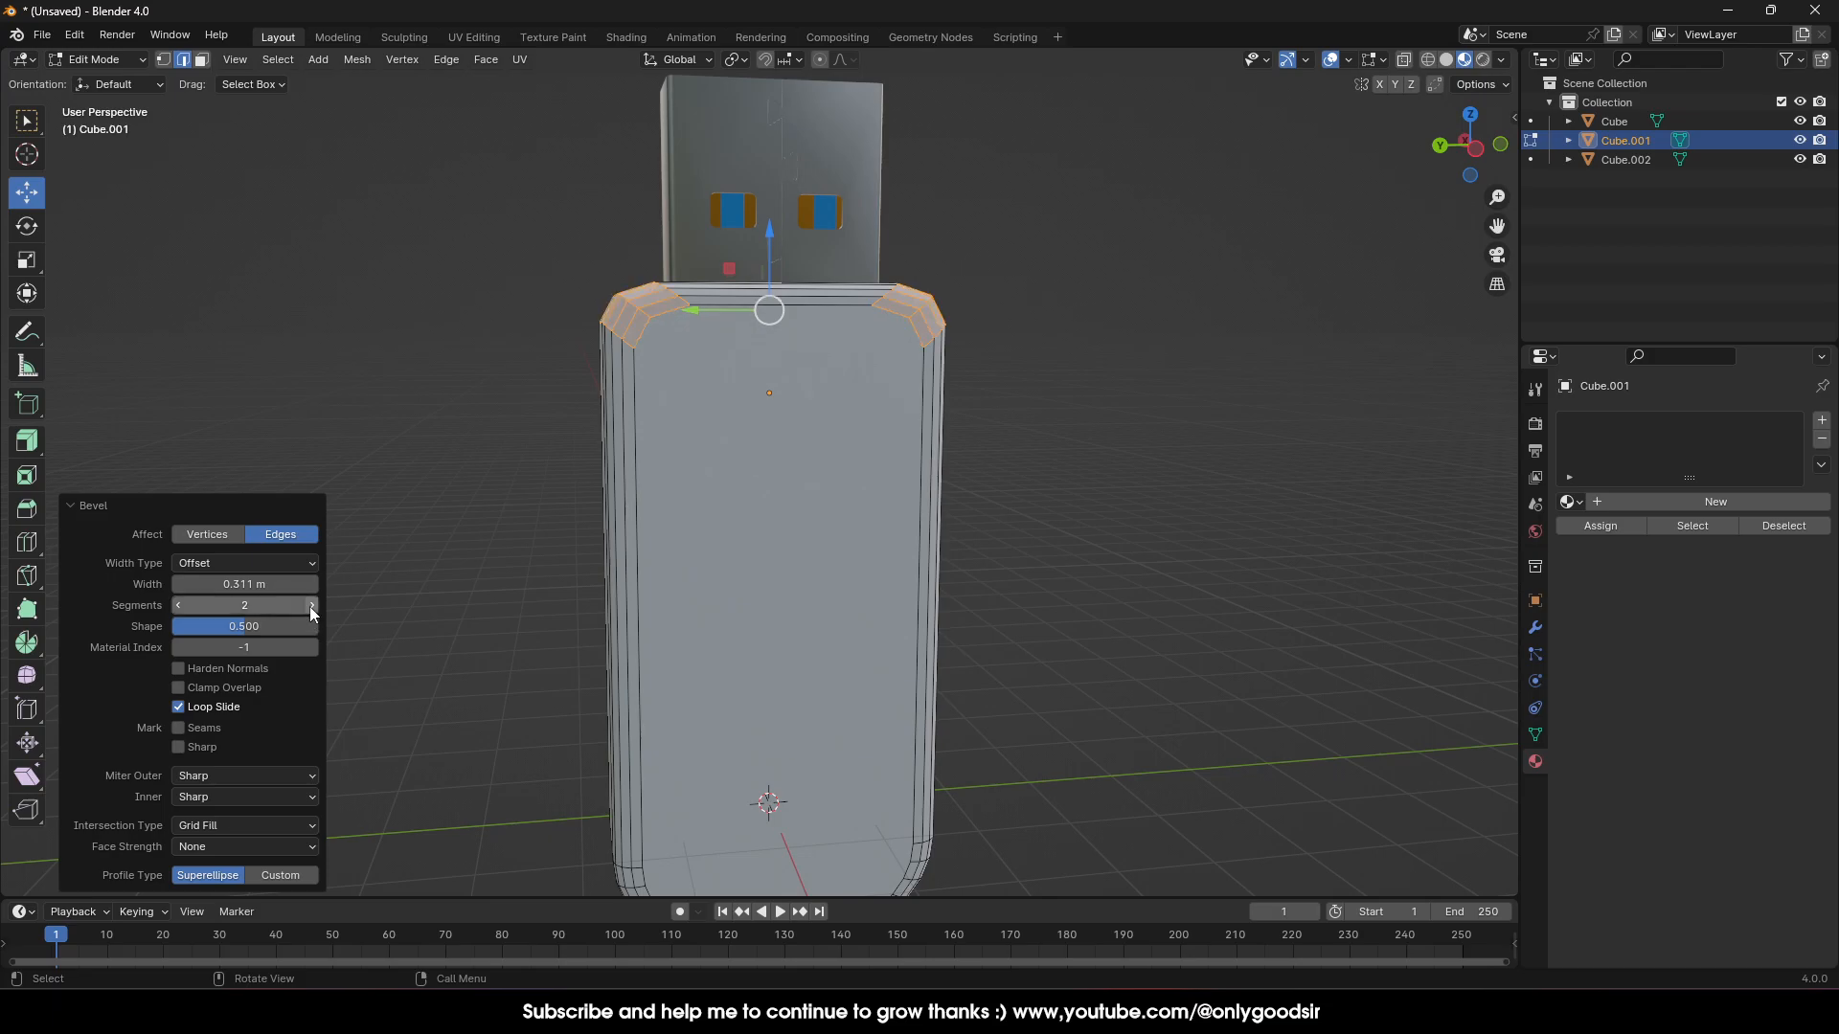
pyautogui.click(177, 605)
pyautogui.moveTo(212, 584); pyautogui.dragTo(201, 584)
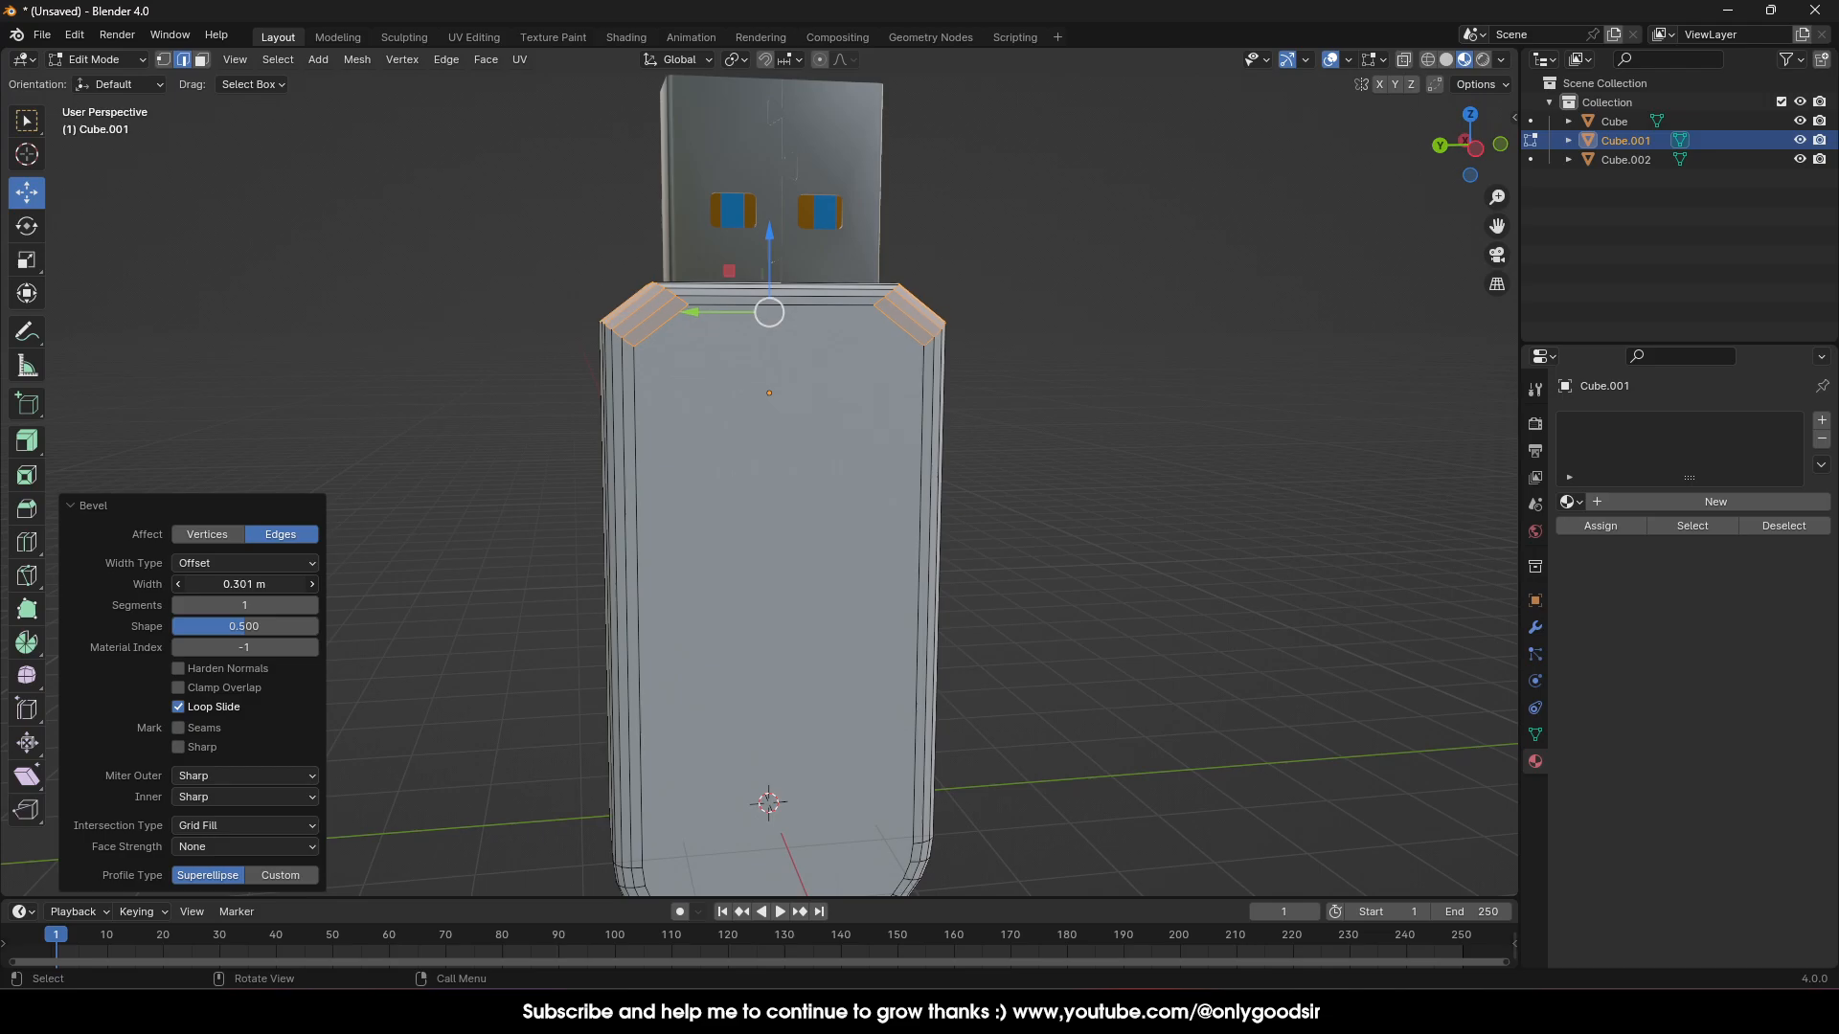
pyautogui.press('Tab')
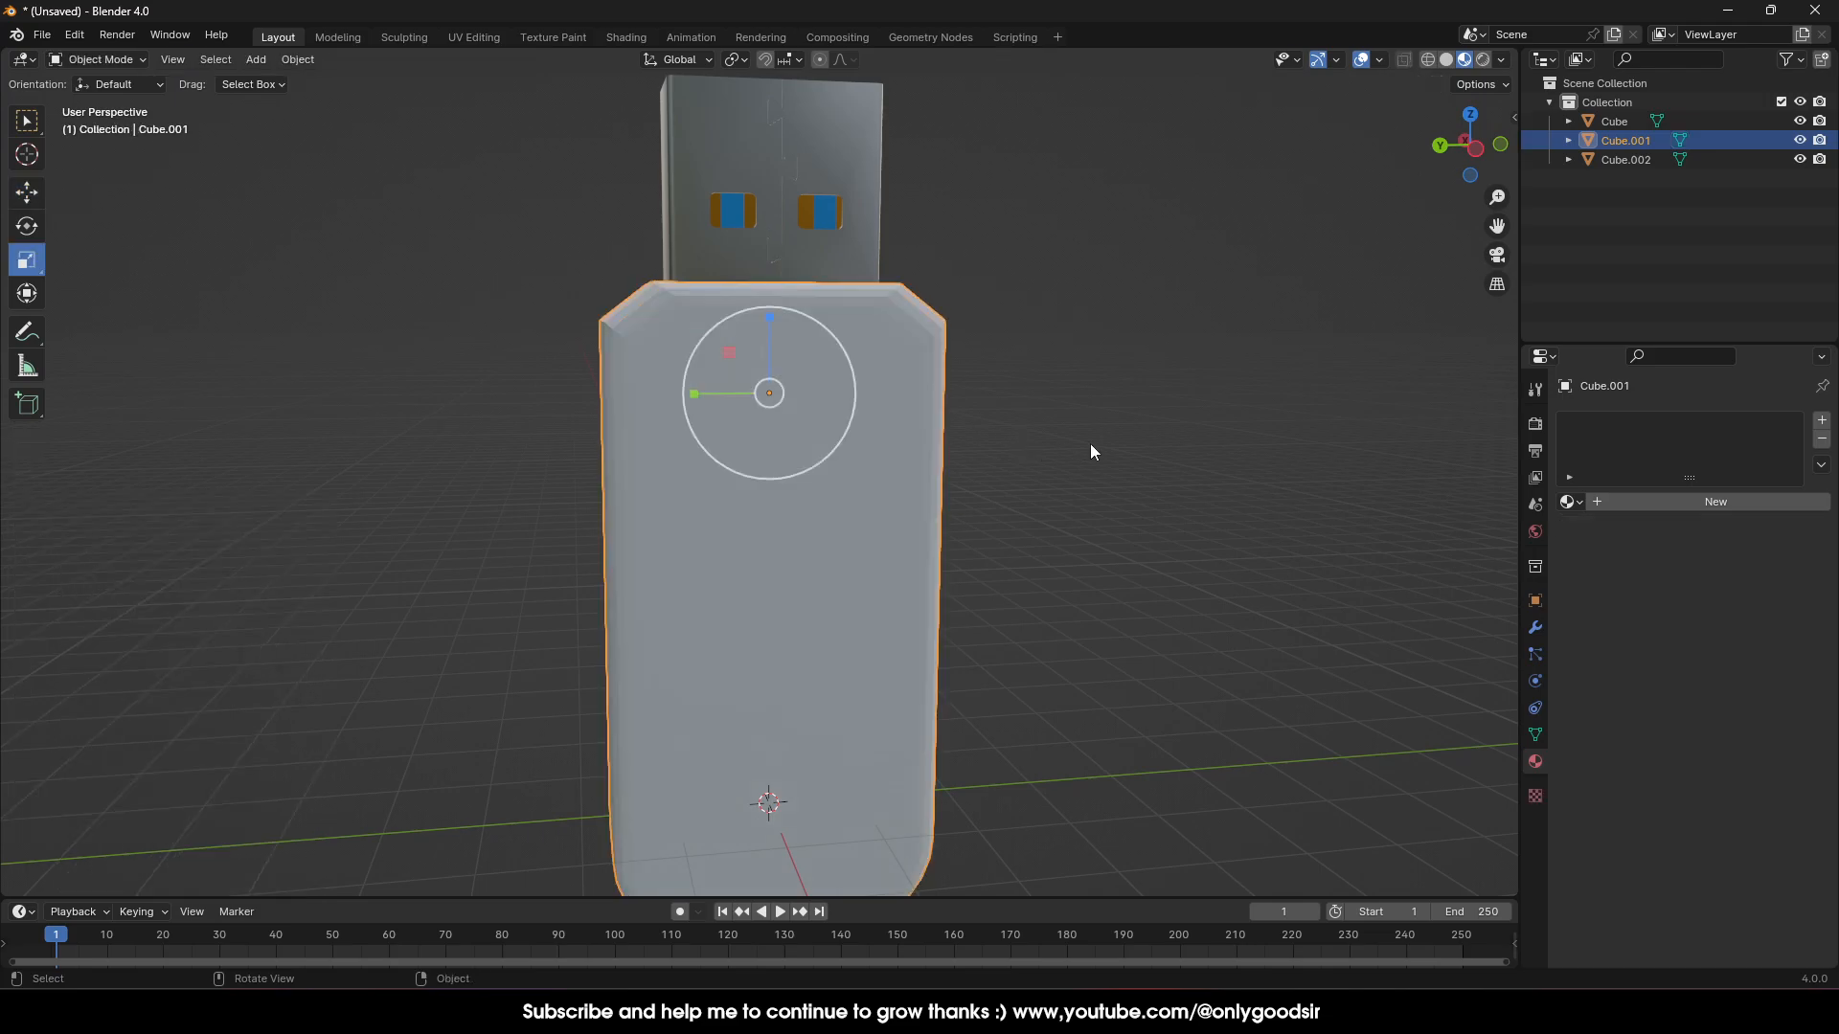
# In Edit Mode, add a single centred loop cut running lengthwise along the narrow side of the drive body
pyautogui.scroll(-4, 1090, 444)
pyautogui.moveTo(981, 536); pyautogui.dragTo(838, 337, button='middle')
pyautogui.click(855, 442)
pyautogui.press('Tab')
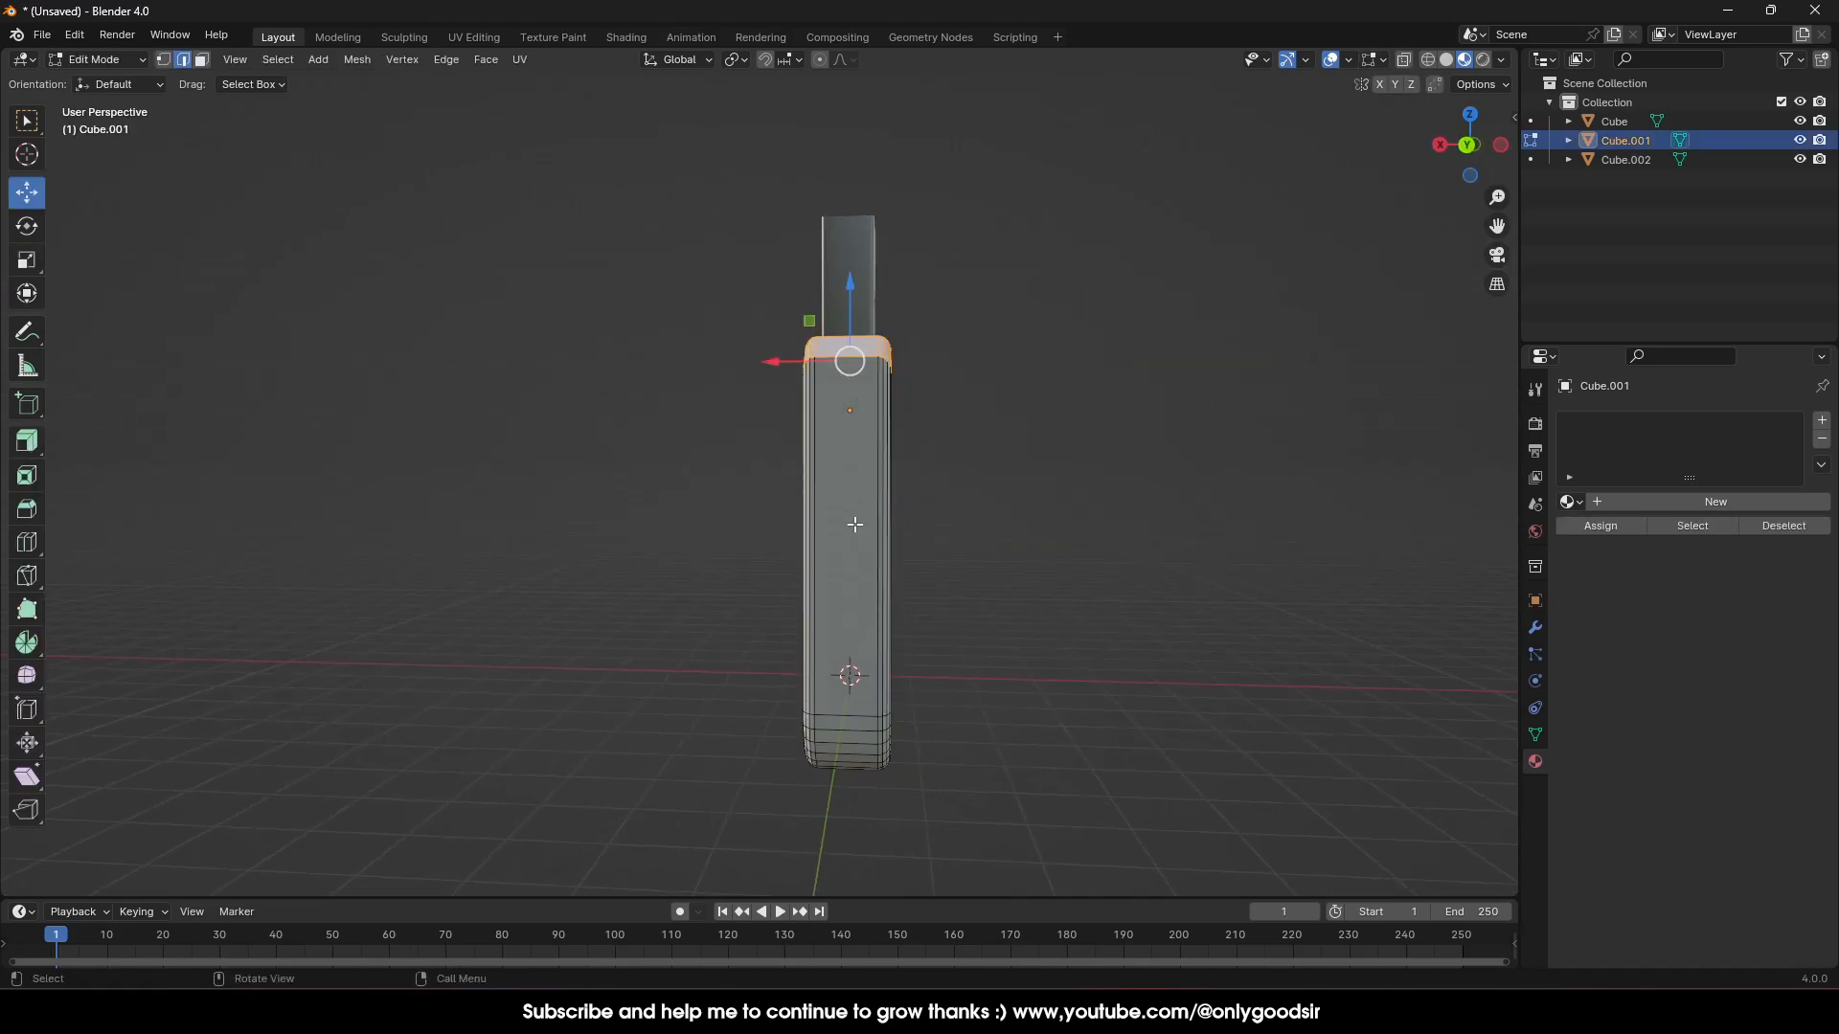
pyautogui.click(27, 542)
pyautogui.click(868, 370)
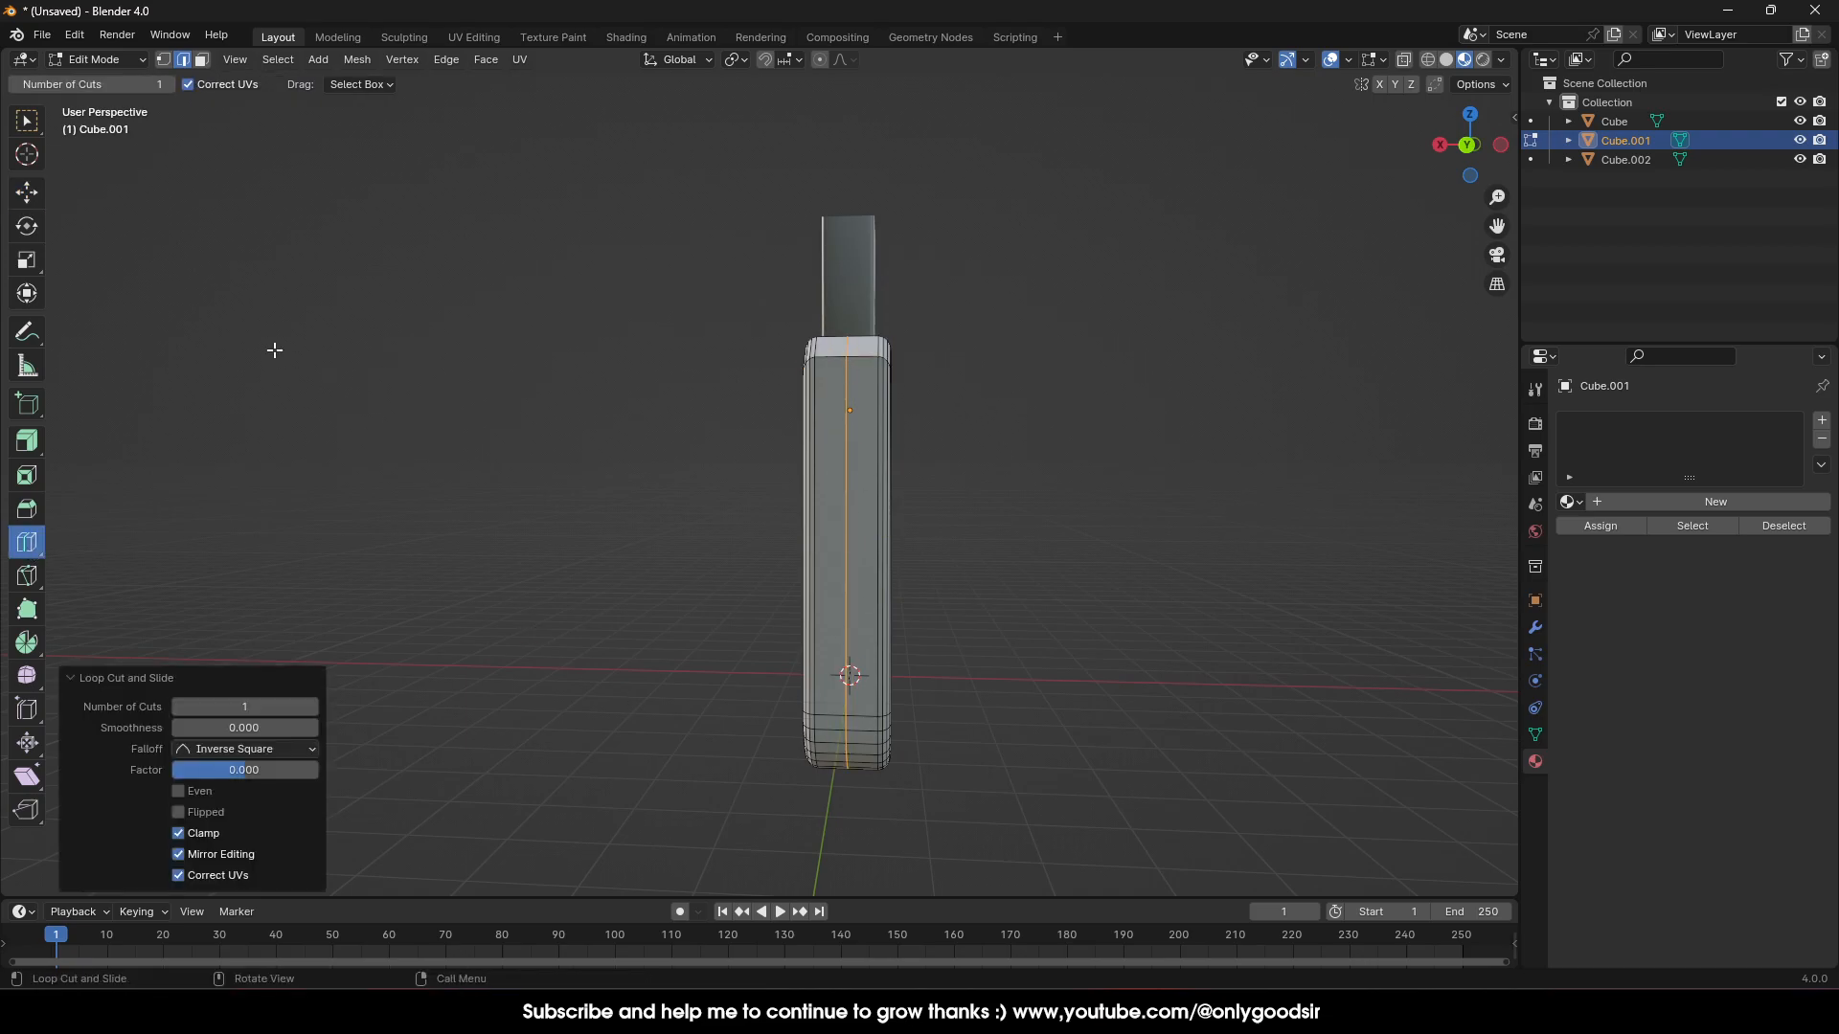
# Bevel the centre loop into a thin strip about 0.0159 m wide with 1 segment
pyautogui.click(26, 191)
pyautogui.scroll(5, 894, 521)
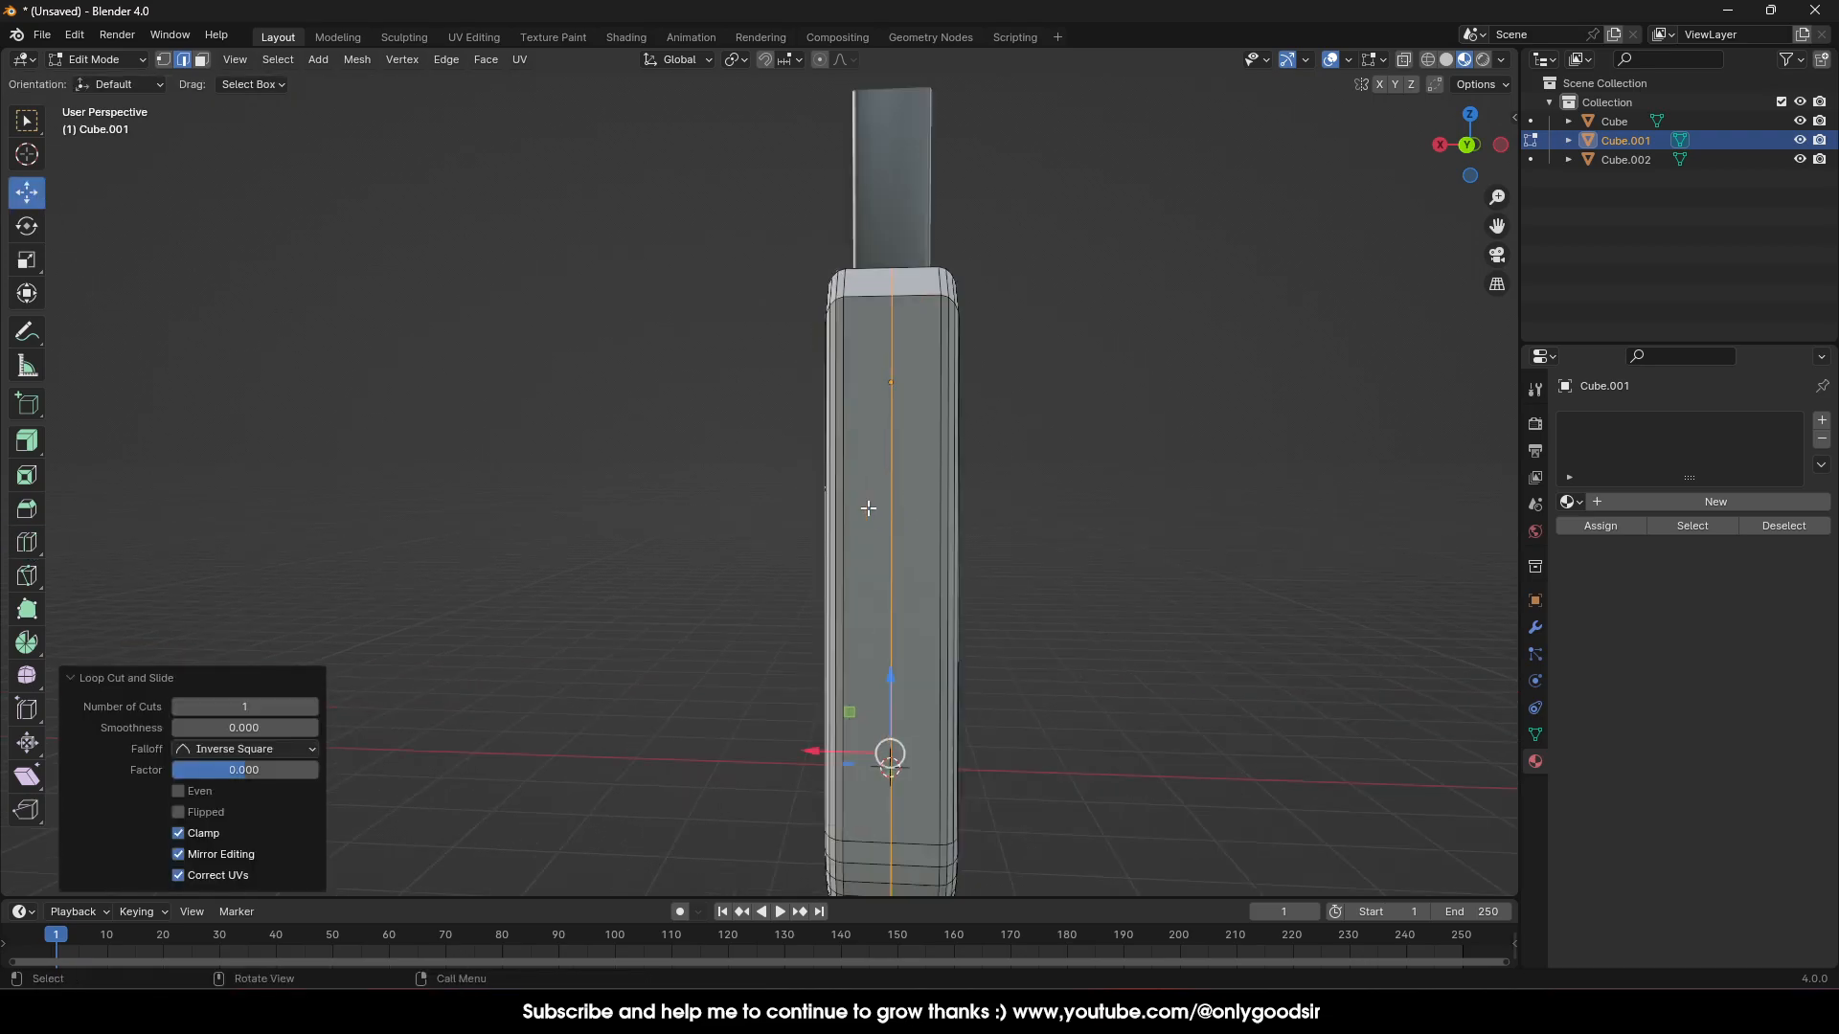
pyautogui.keyDown('shift'); pyautogui.moveTo(1022, 547); pyautogui.dragTo(952, 459, button='middle'); pyautogui.keyUp('shift')
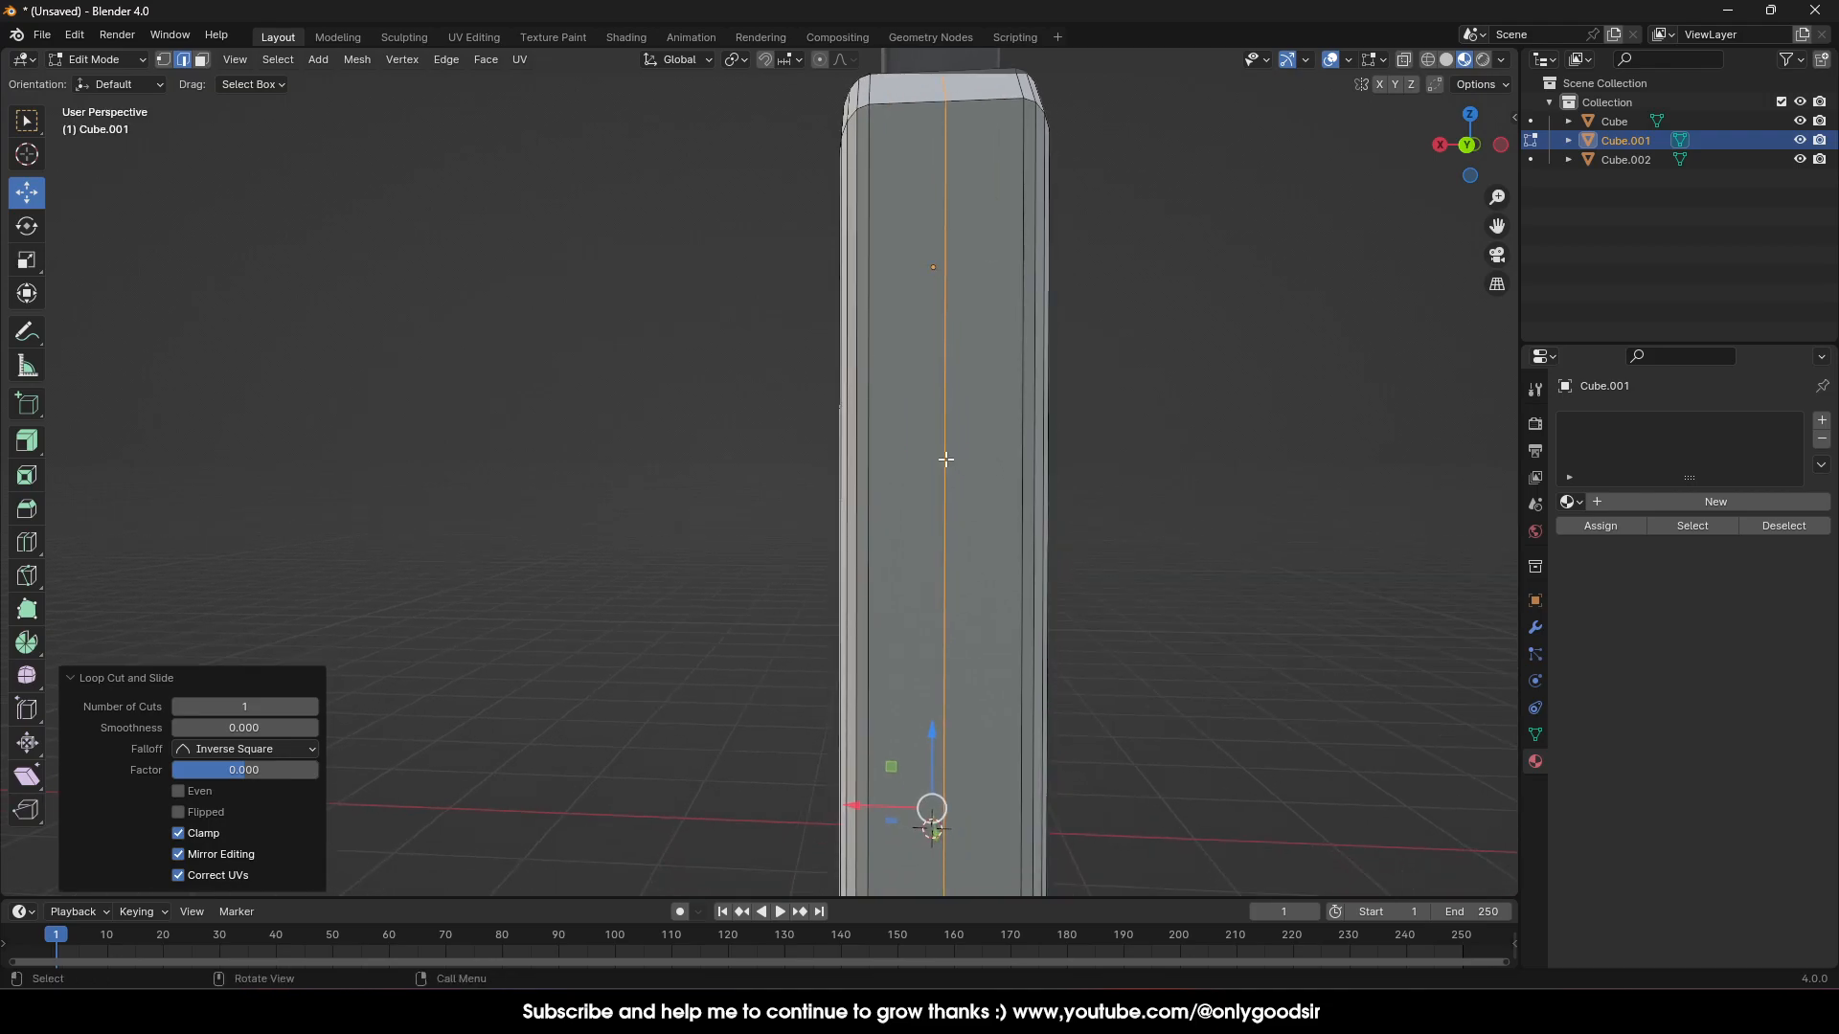
pyautogui.hotkey('ctrl', 'e')
pyautogui.click(903, 462)
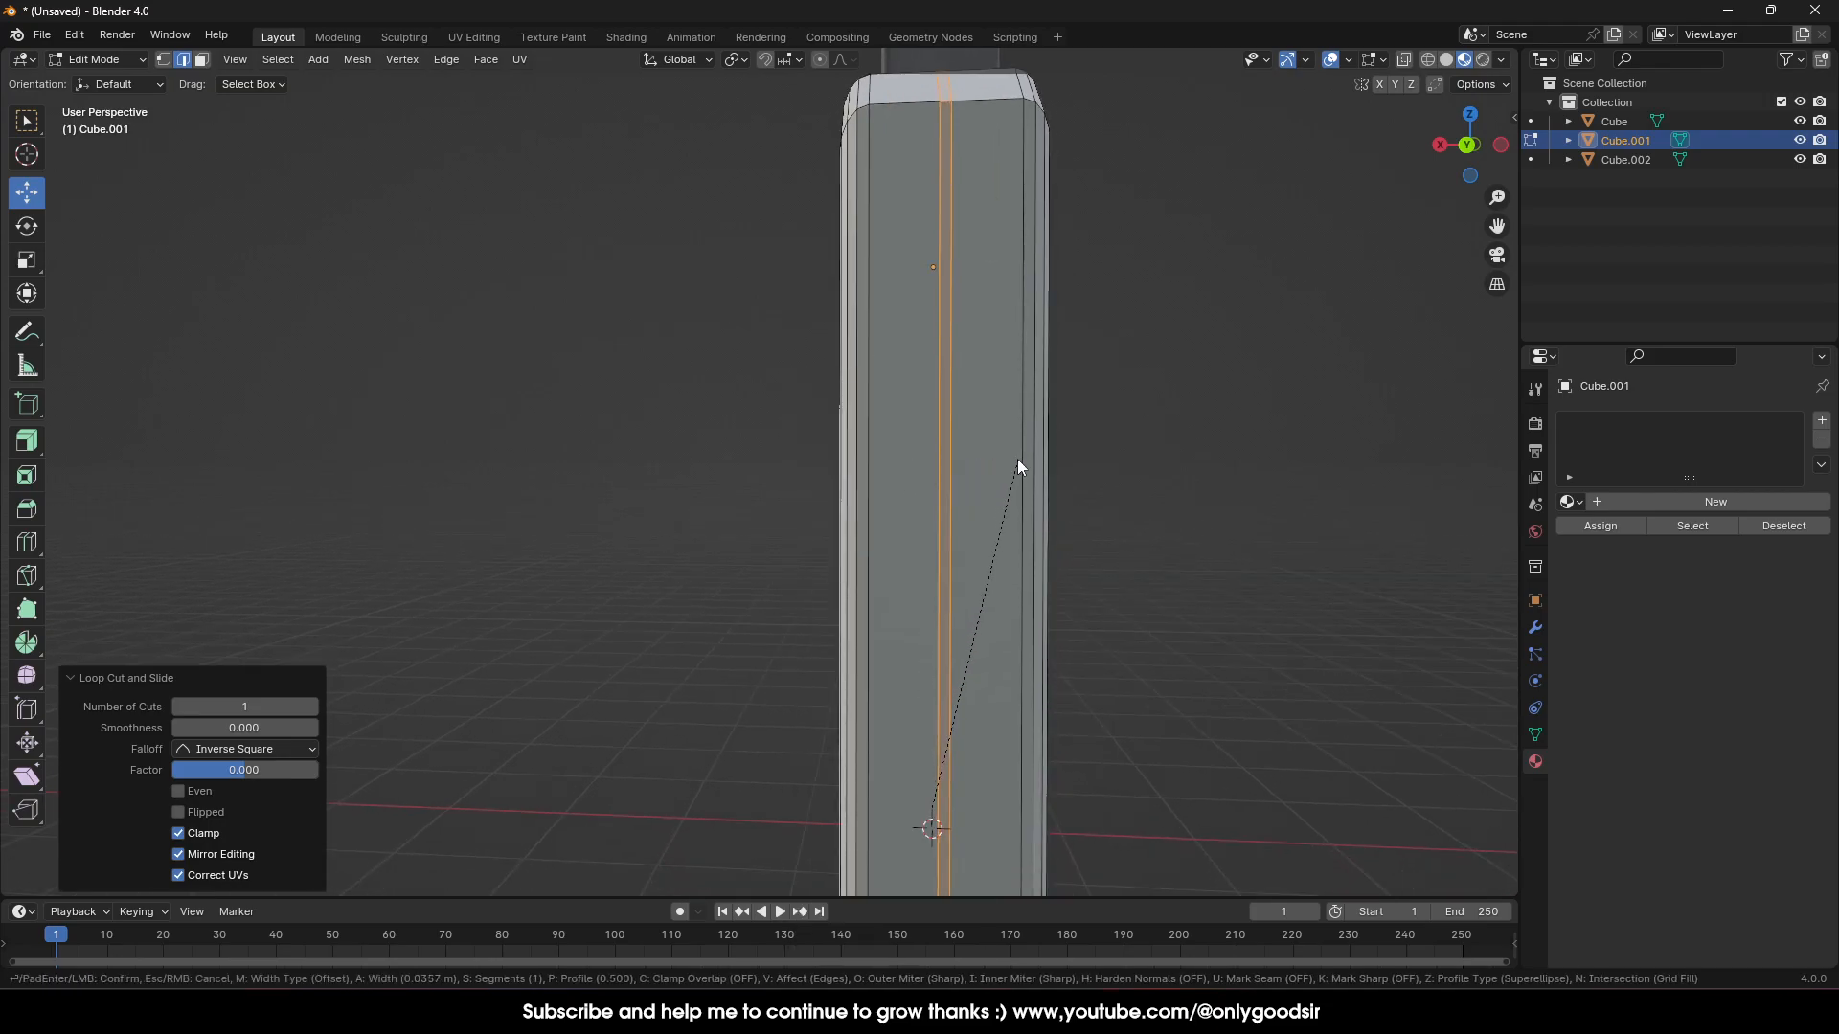
pyautogui.click(1012, 461)
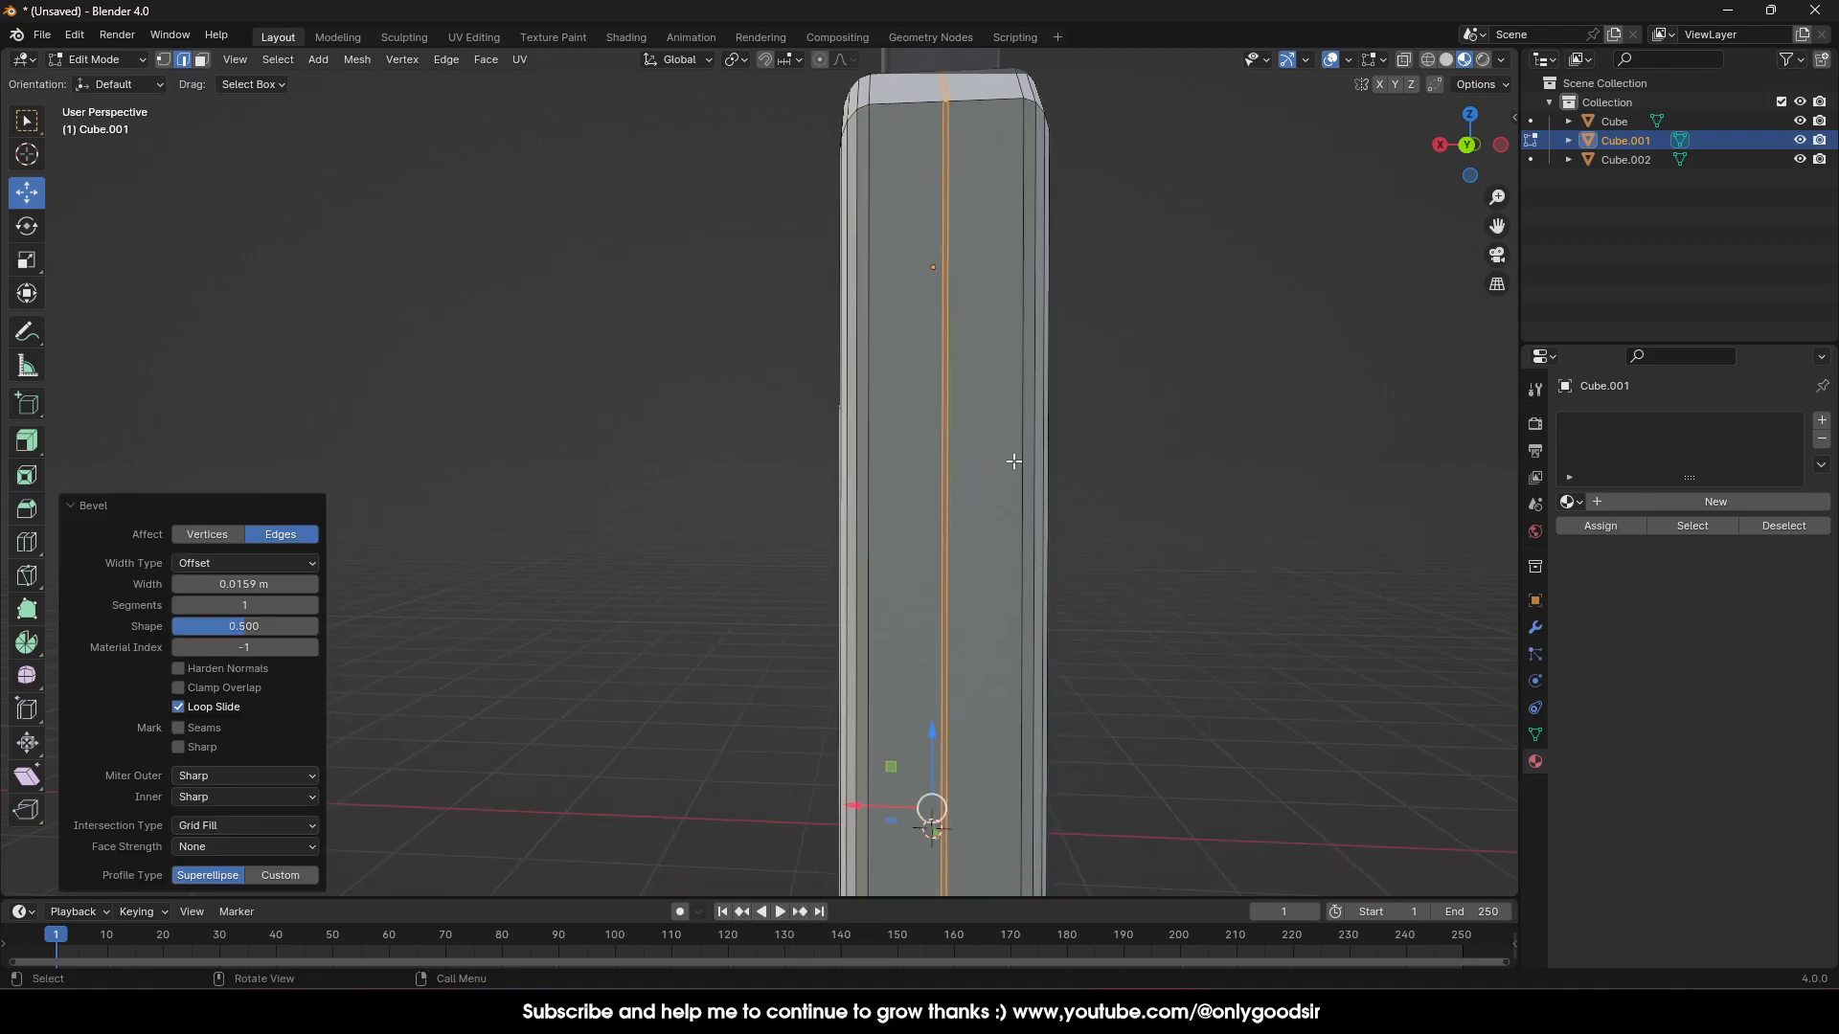
# Extrude the thin strip inward along its normals by about 0.0388 m to form a seam groove, and return to Object Mode
pyautogui.moveTo(27, 441); pyautogui.dragTo(146, 529)
pyautogui.moveTo(973, 717); pyautogui.dragTo(894, 788, button='middle')
pyautogui.moveTo(851, 793); pyautogui.dragTo(766, 615)
pyautogui.moveTo(766, 614); pyautogui.dragTo(878, 677, button='middle')
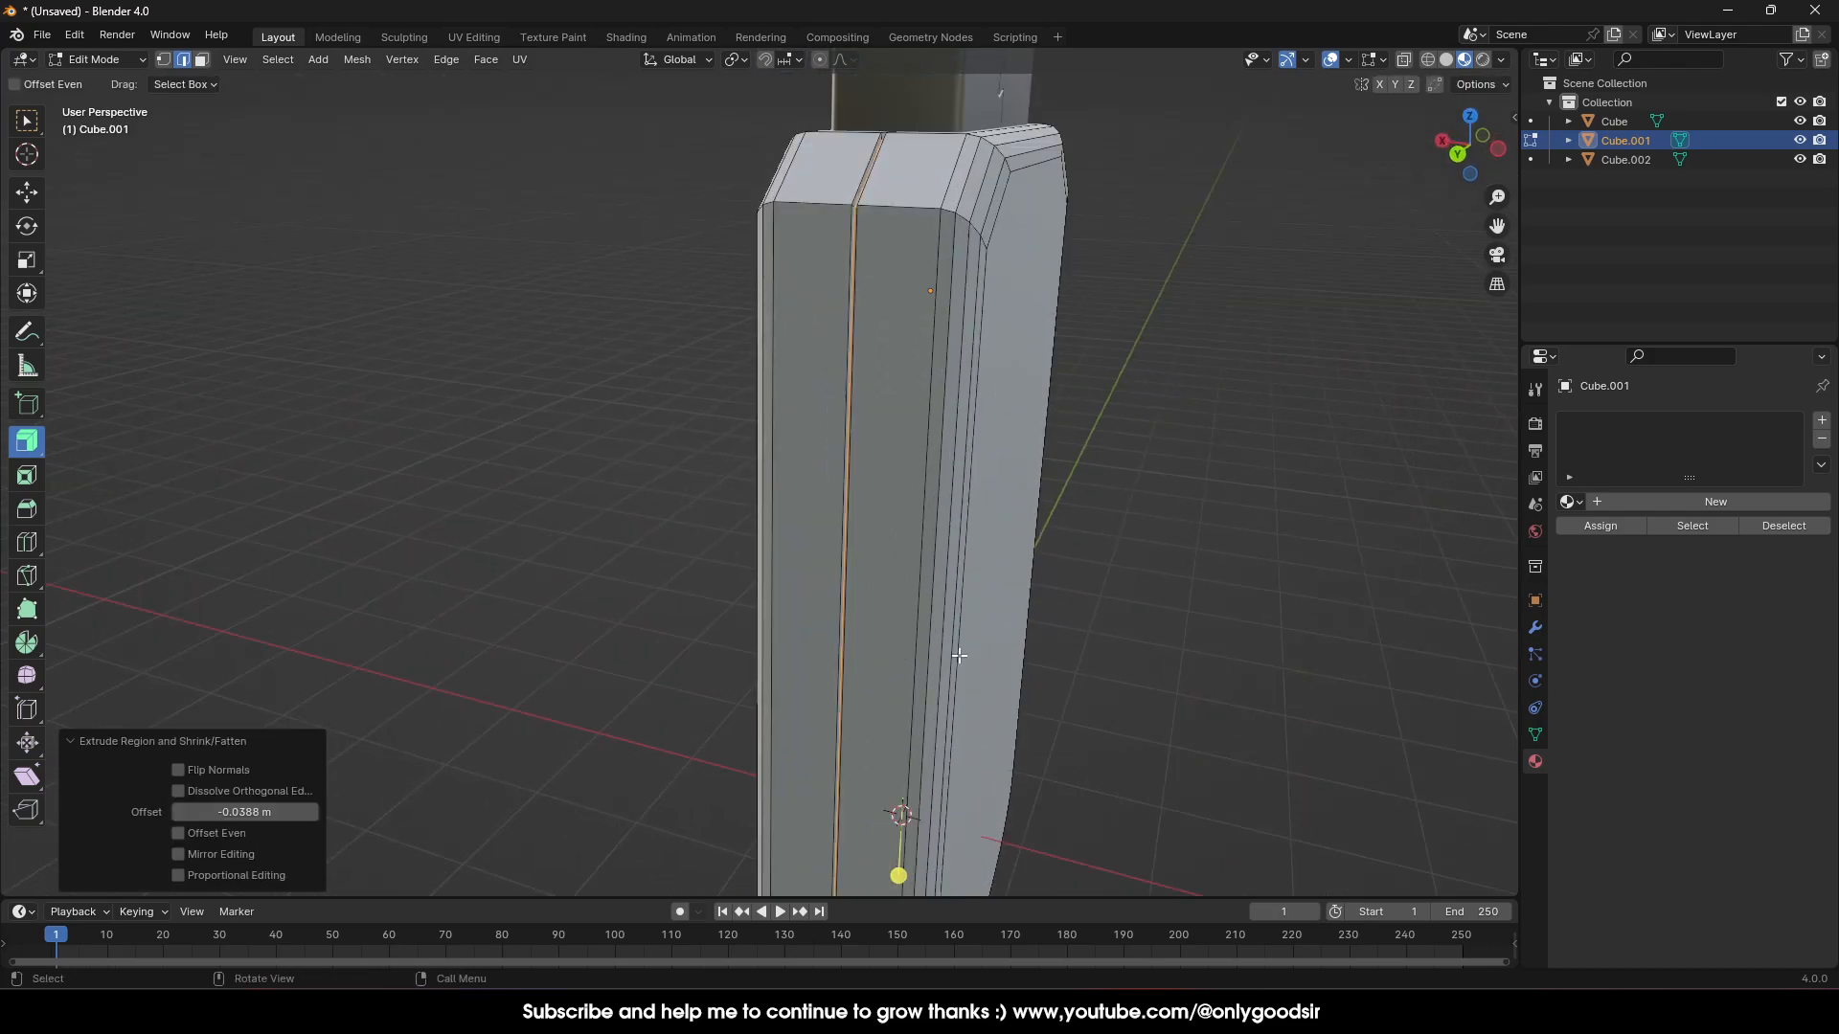
pyautogui.press('Tab')
pyautogui.click(1201, 506)
# Examine the seam groove and body shape from several sides and compare them with the reference photos in the browser
pyautogui.moveTo(878, 504); pyautogui.dragTo(963, 560, button='middle')
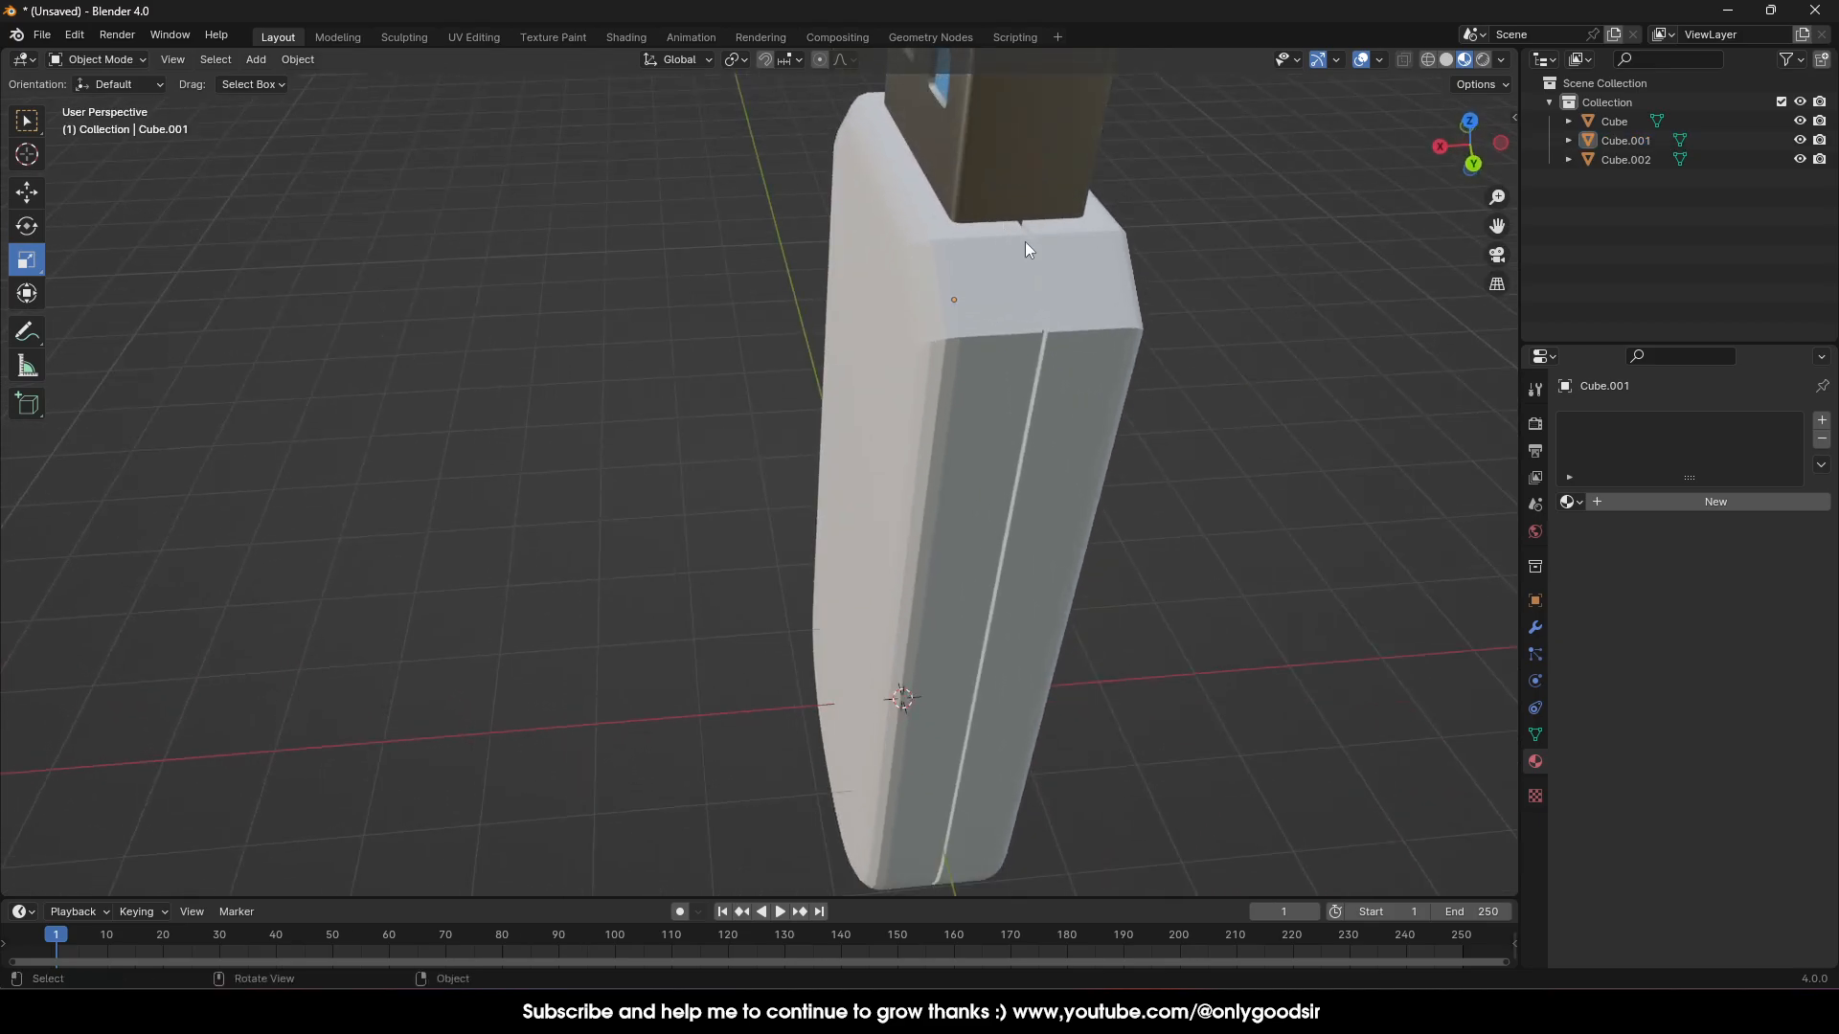
pyautogui.scroll(-4, 962, 662)
pyautogui.moveTo(920, 664); pyautogui.dragTo(550, 459, button='middle')
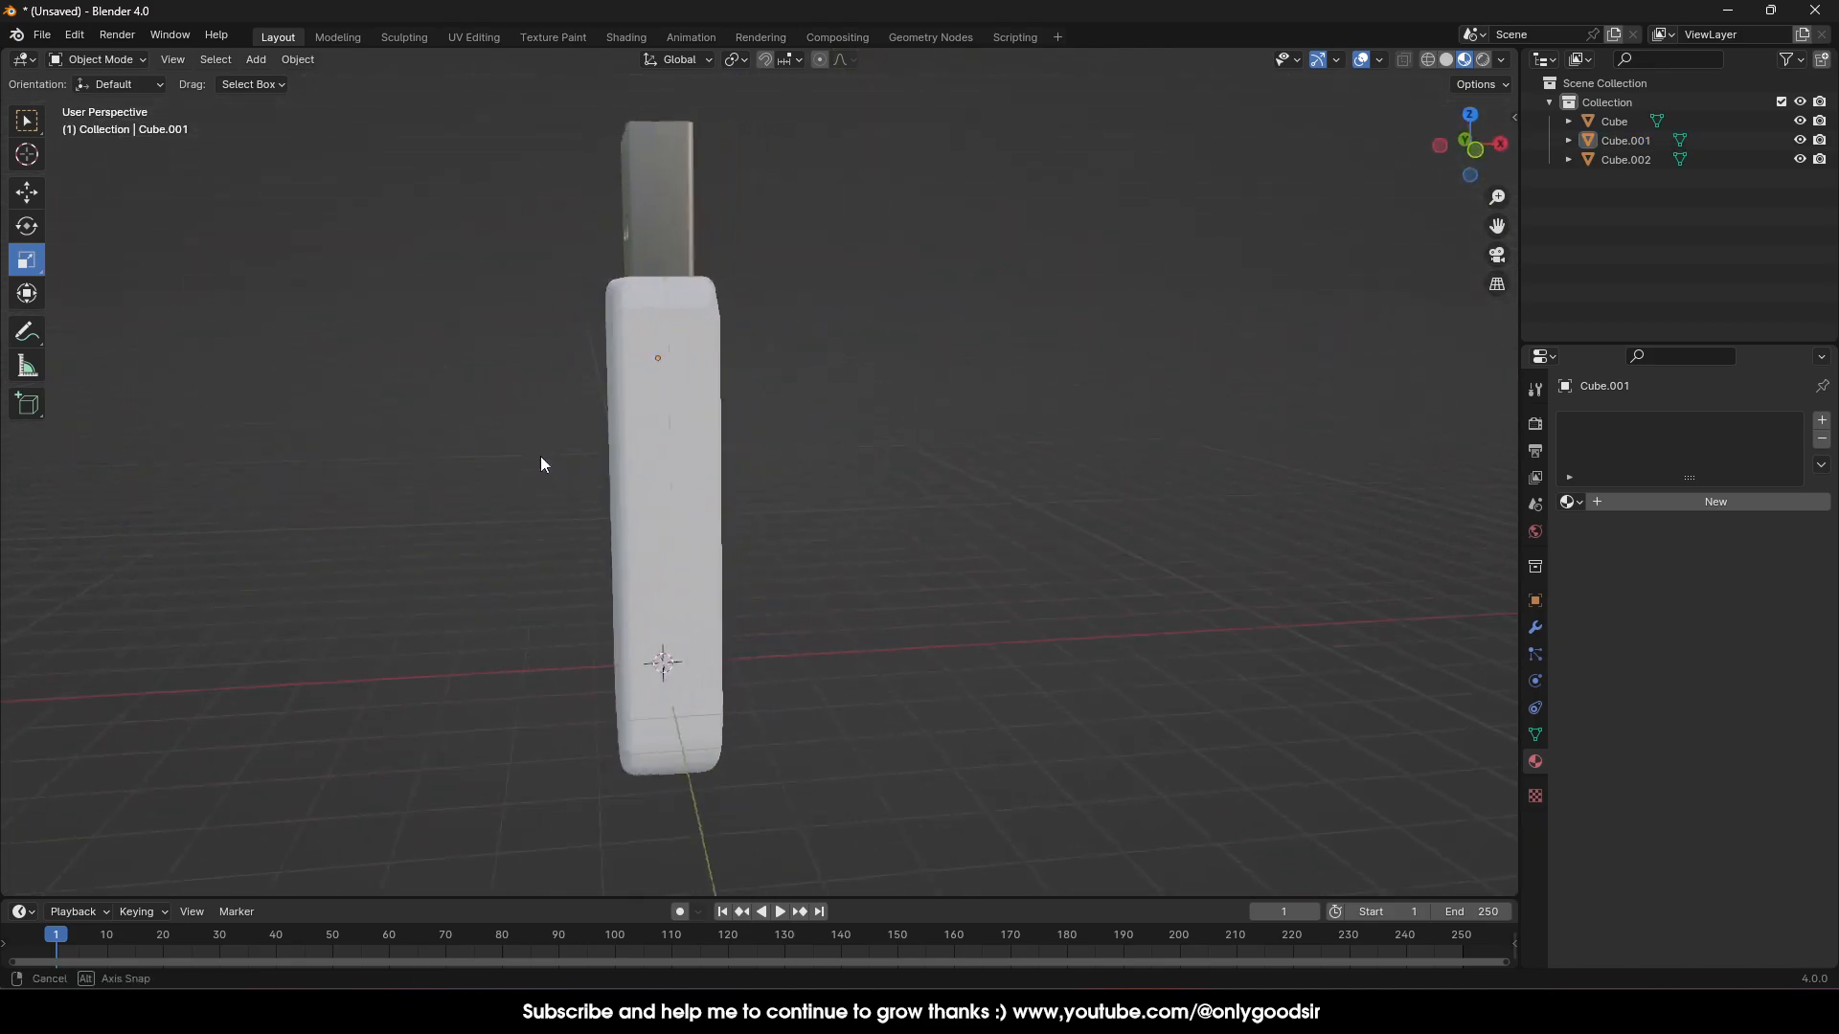
pyautogui.moveTo(637, 358); pyautogui.dragTo(787, 505, button='middle')
pyautogui.scroll(-3, 919, 517)
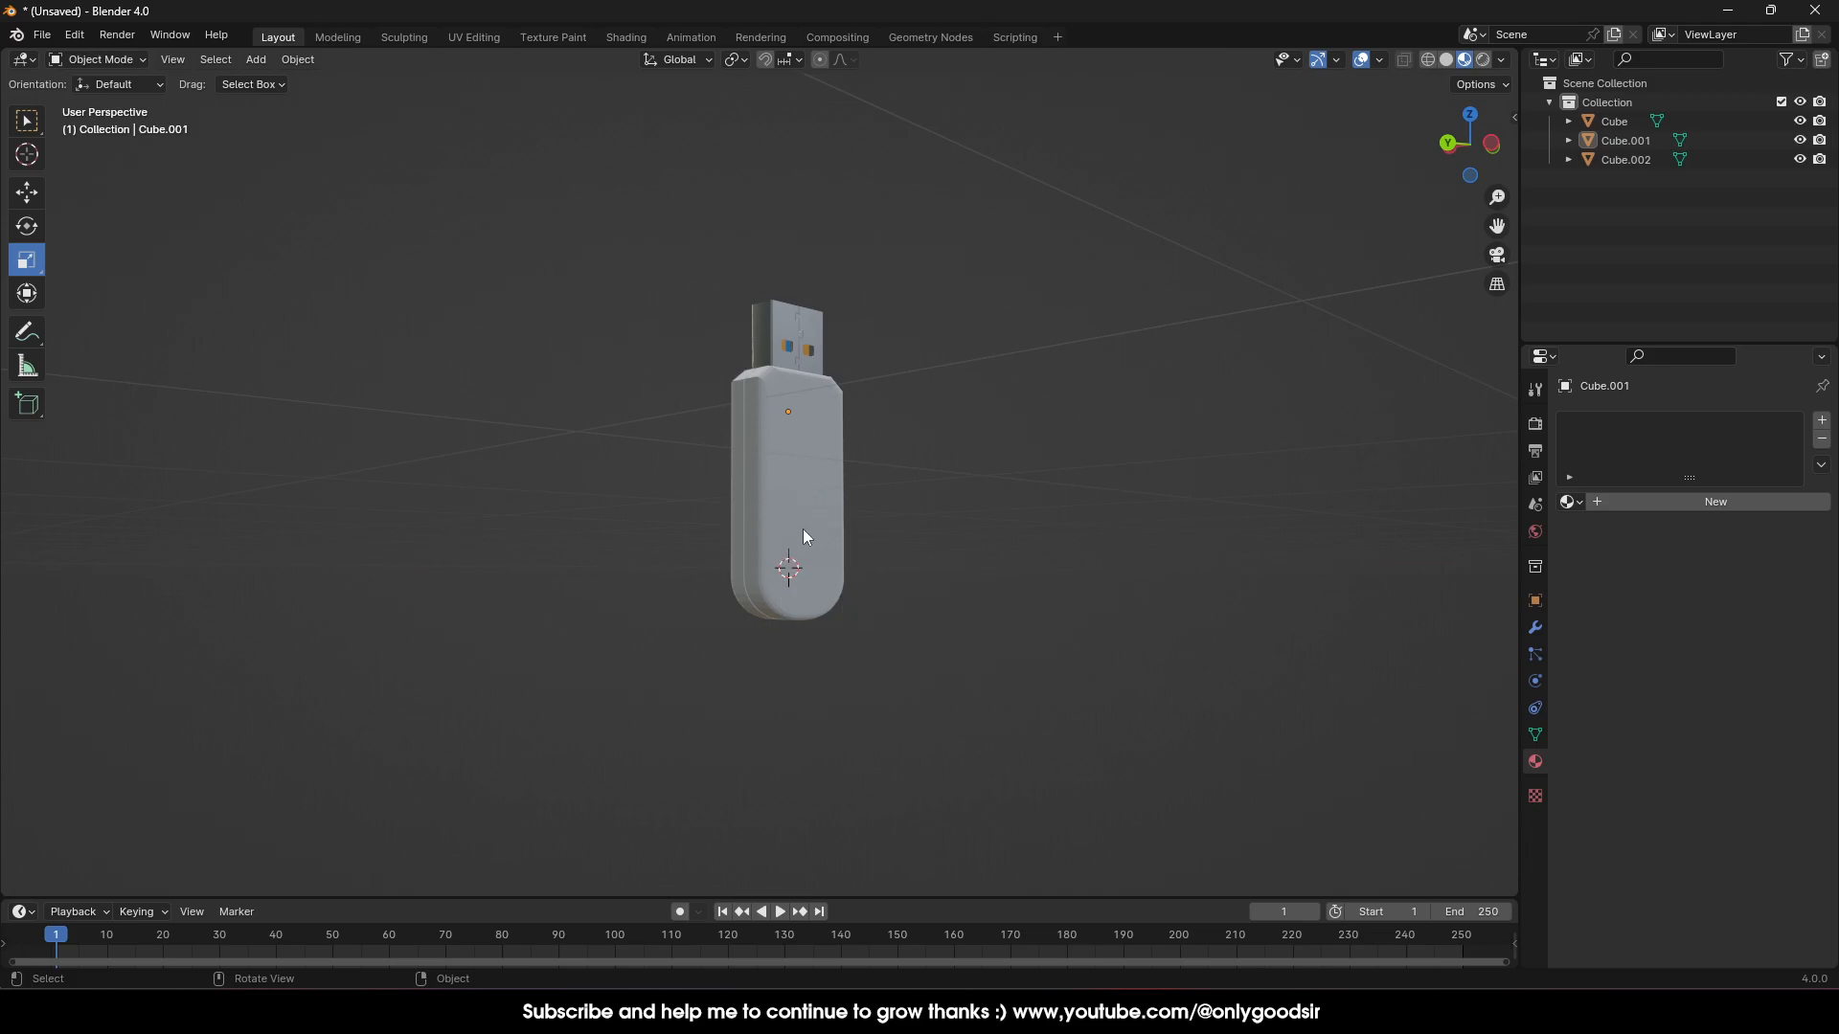
pyautogui.moveTo(795, 536); pyautogui.dragTo(978, 560, button='middle')
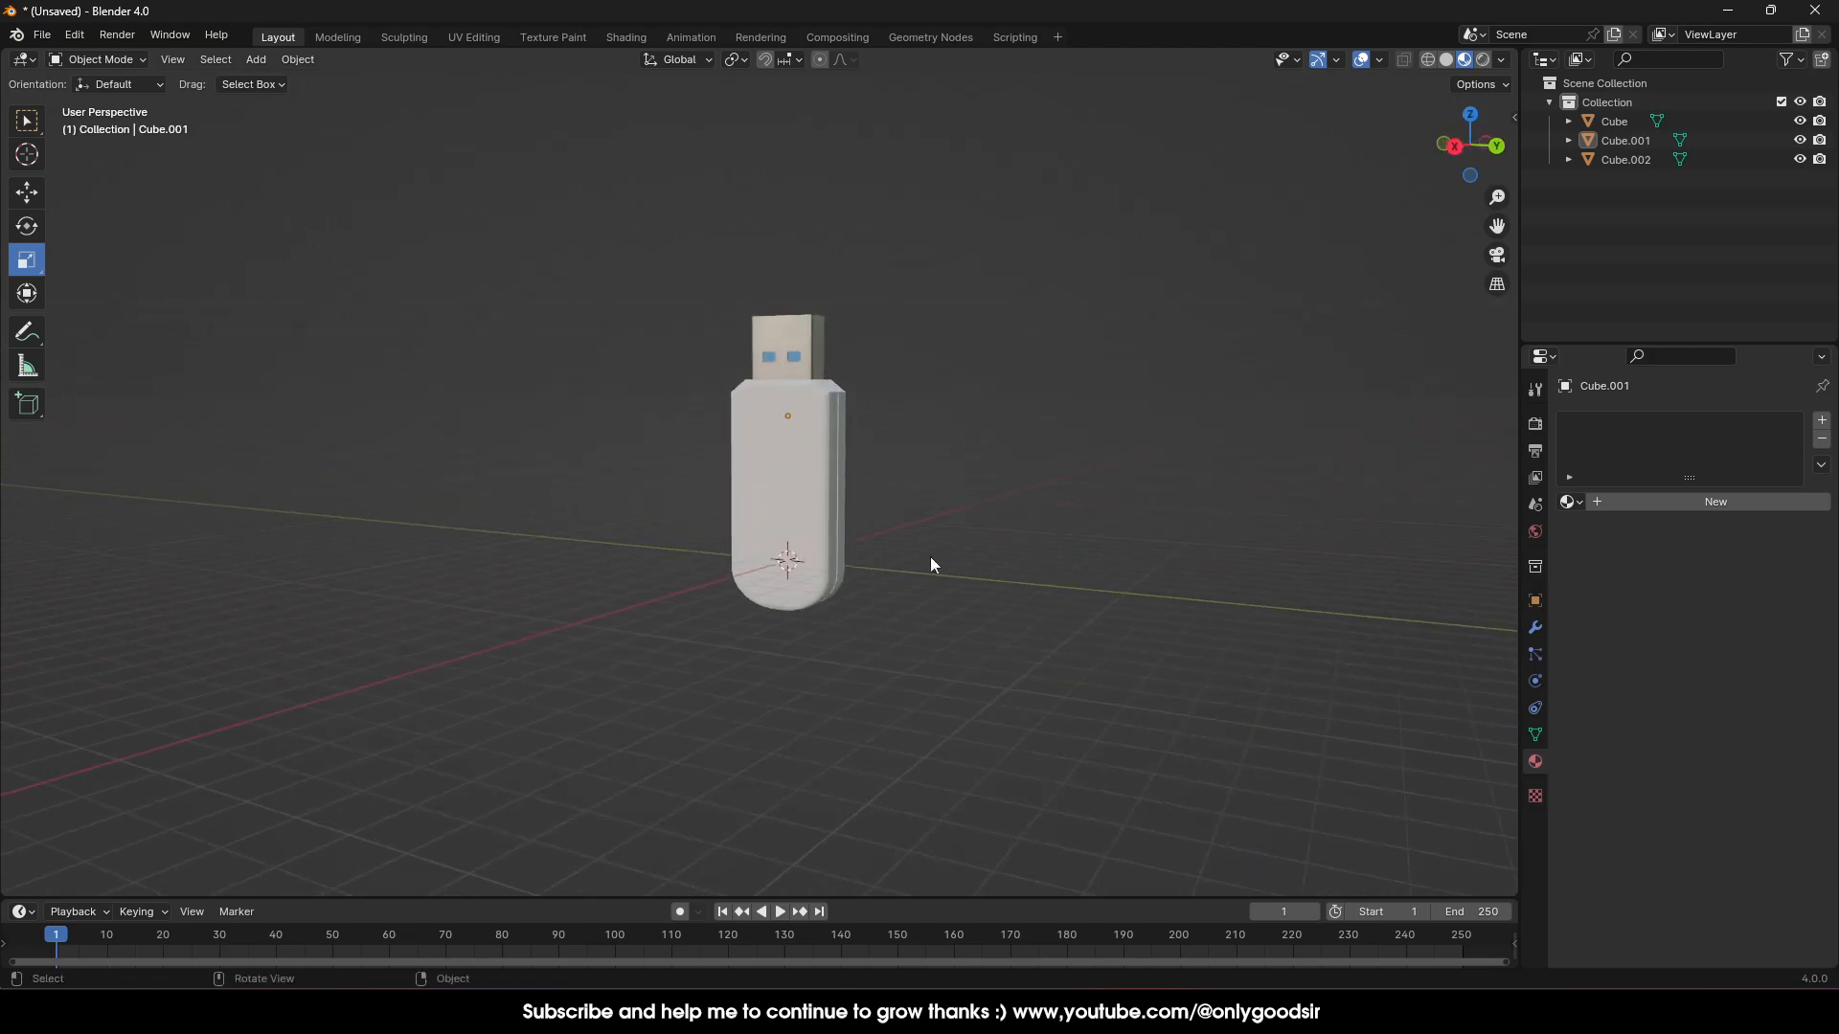
pyautogui.moveTo(852, 508); pyautogui.dragTo(766, 551, button='middle')
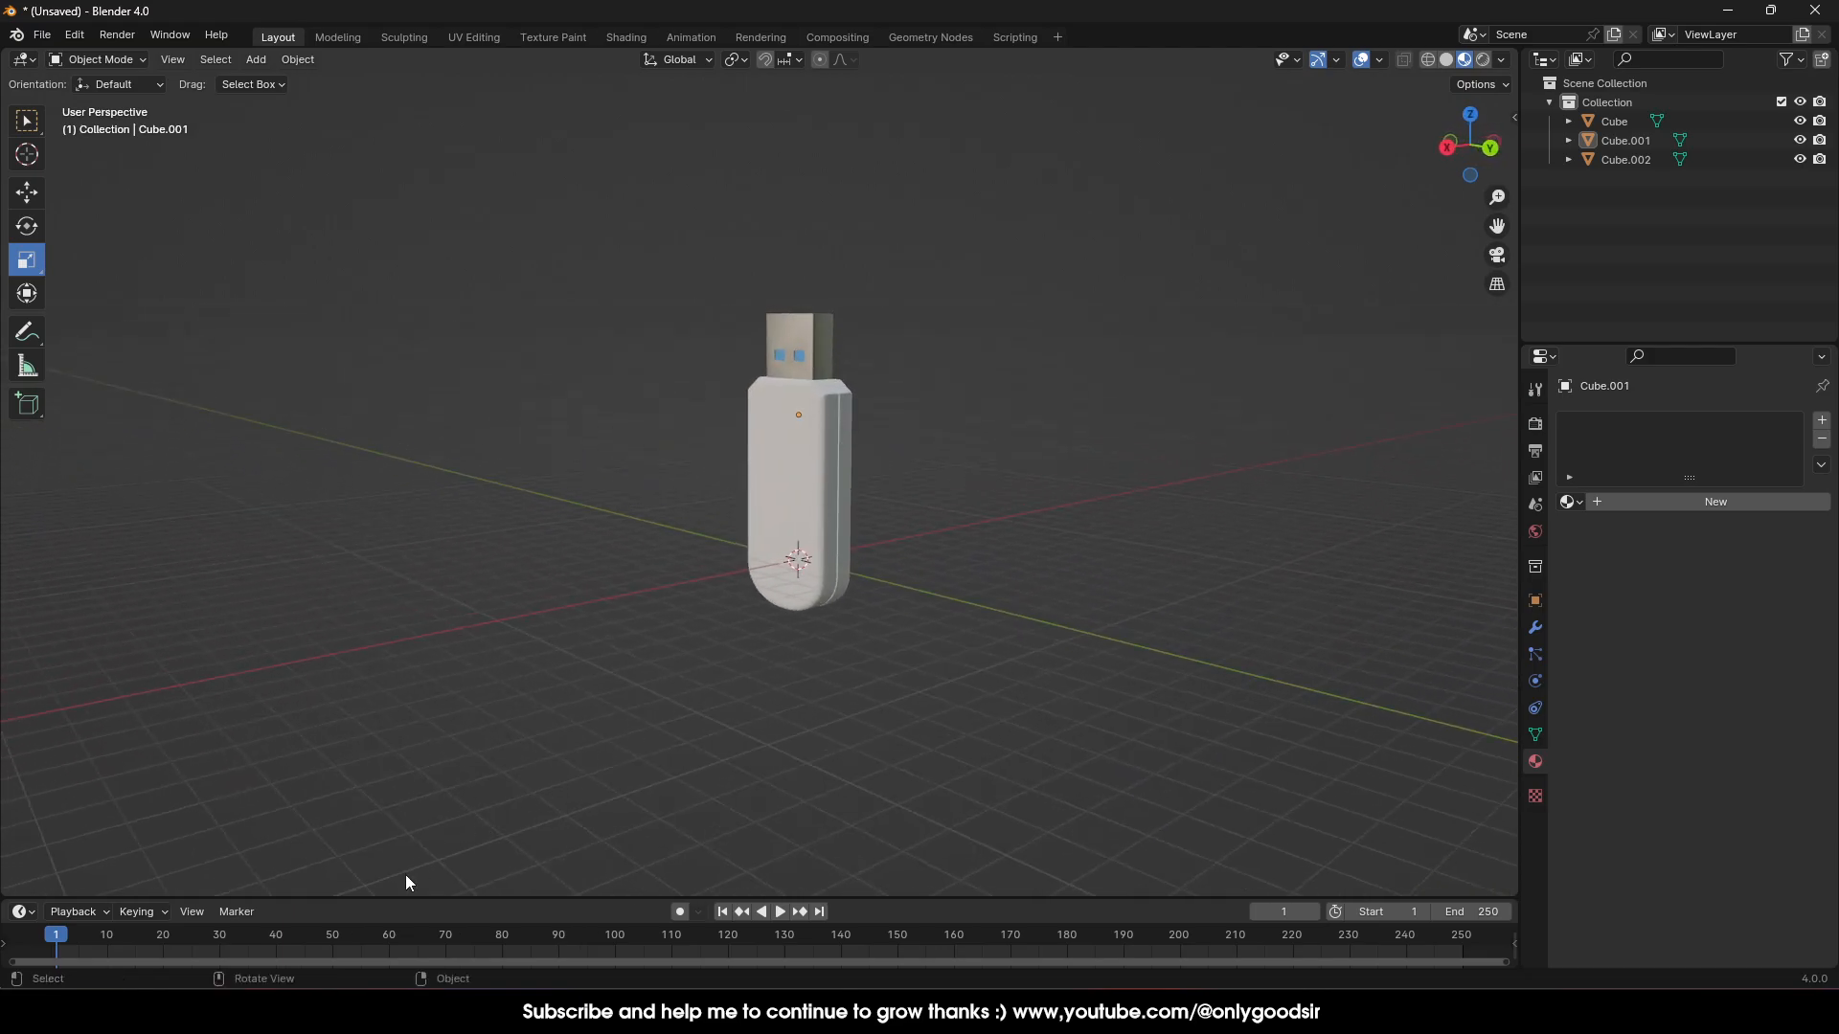
pyautogui.hotkey('alt', 'Tab')
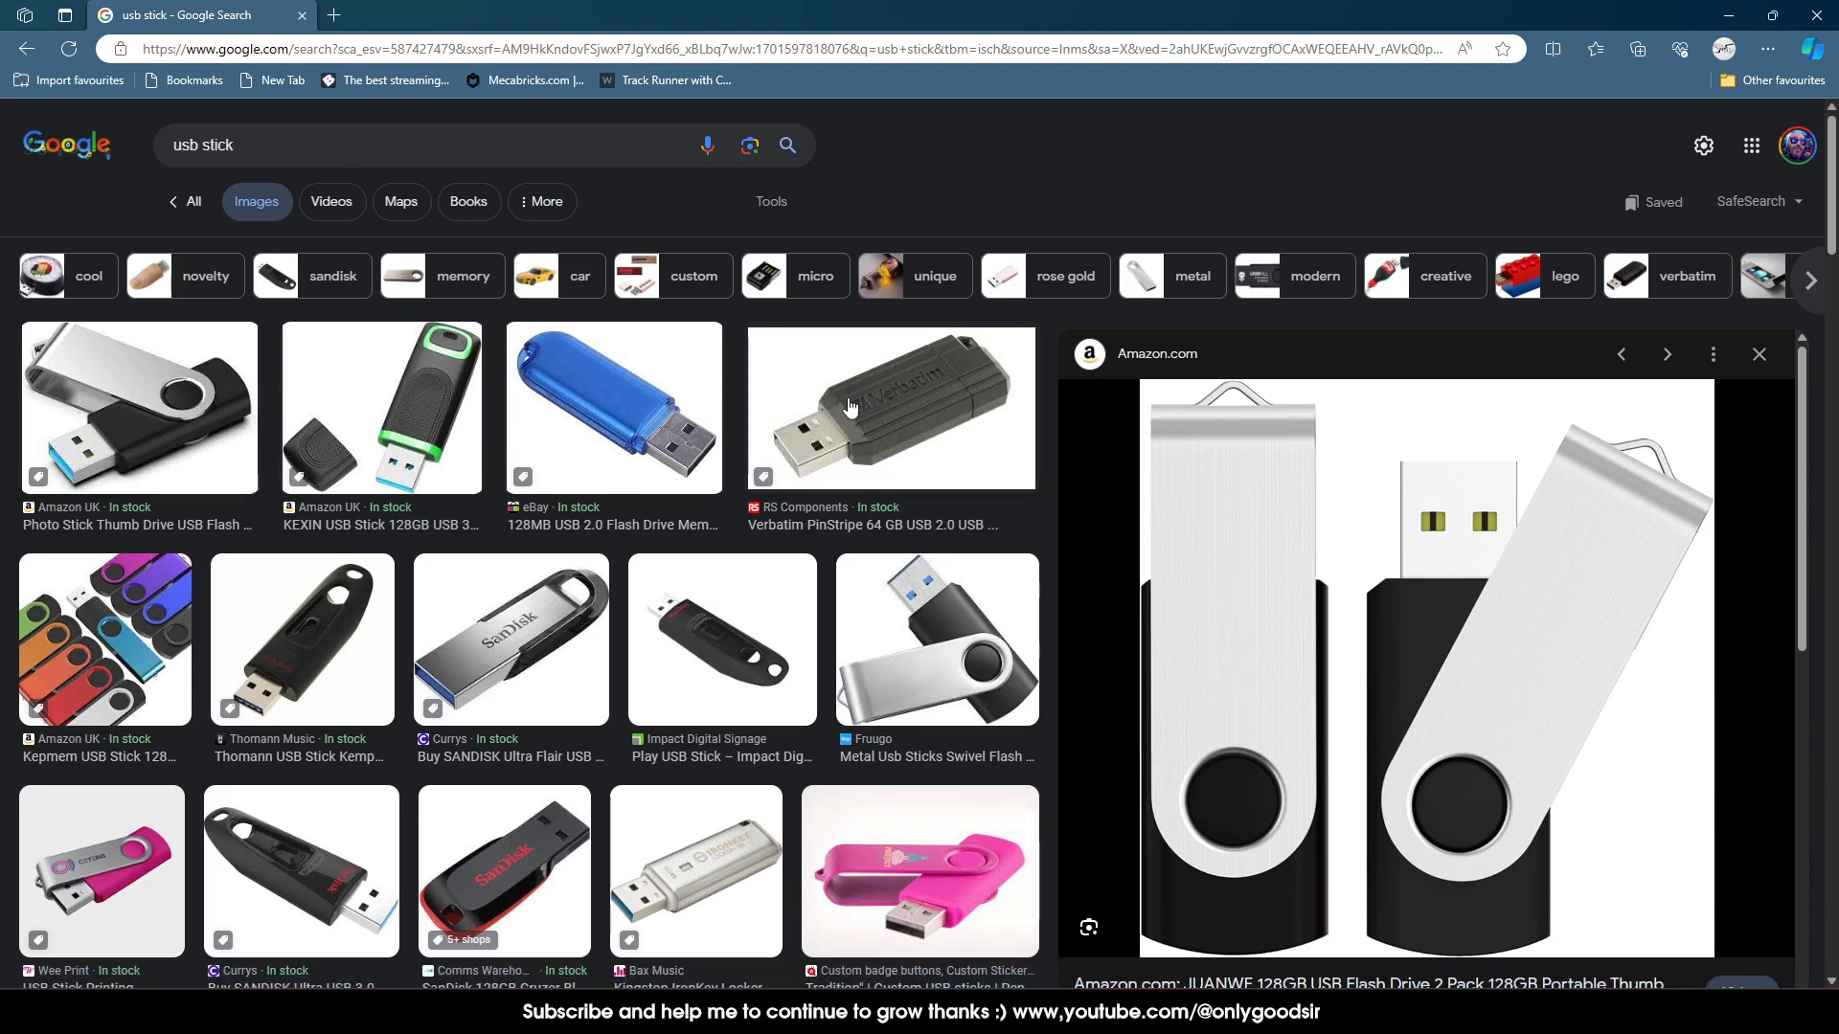
pyautogui.click(1727, 14)
# Apply Shade Auto Smooth to the drive body
pyautogui.click(829, 492)
pyautogui.rightClick(819, 479)
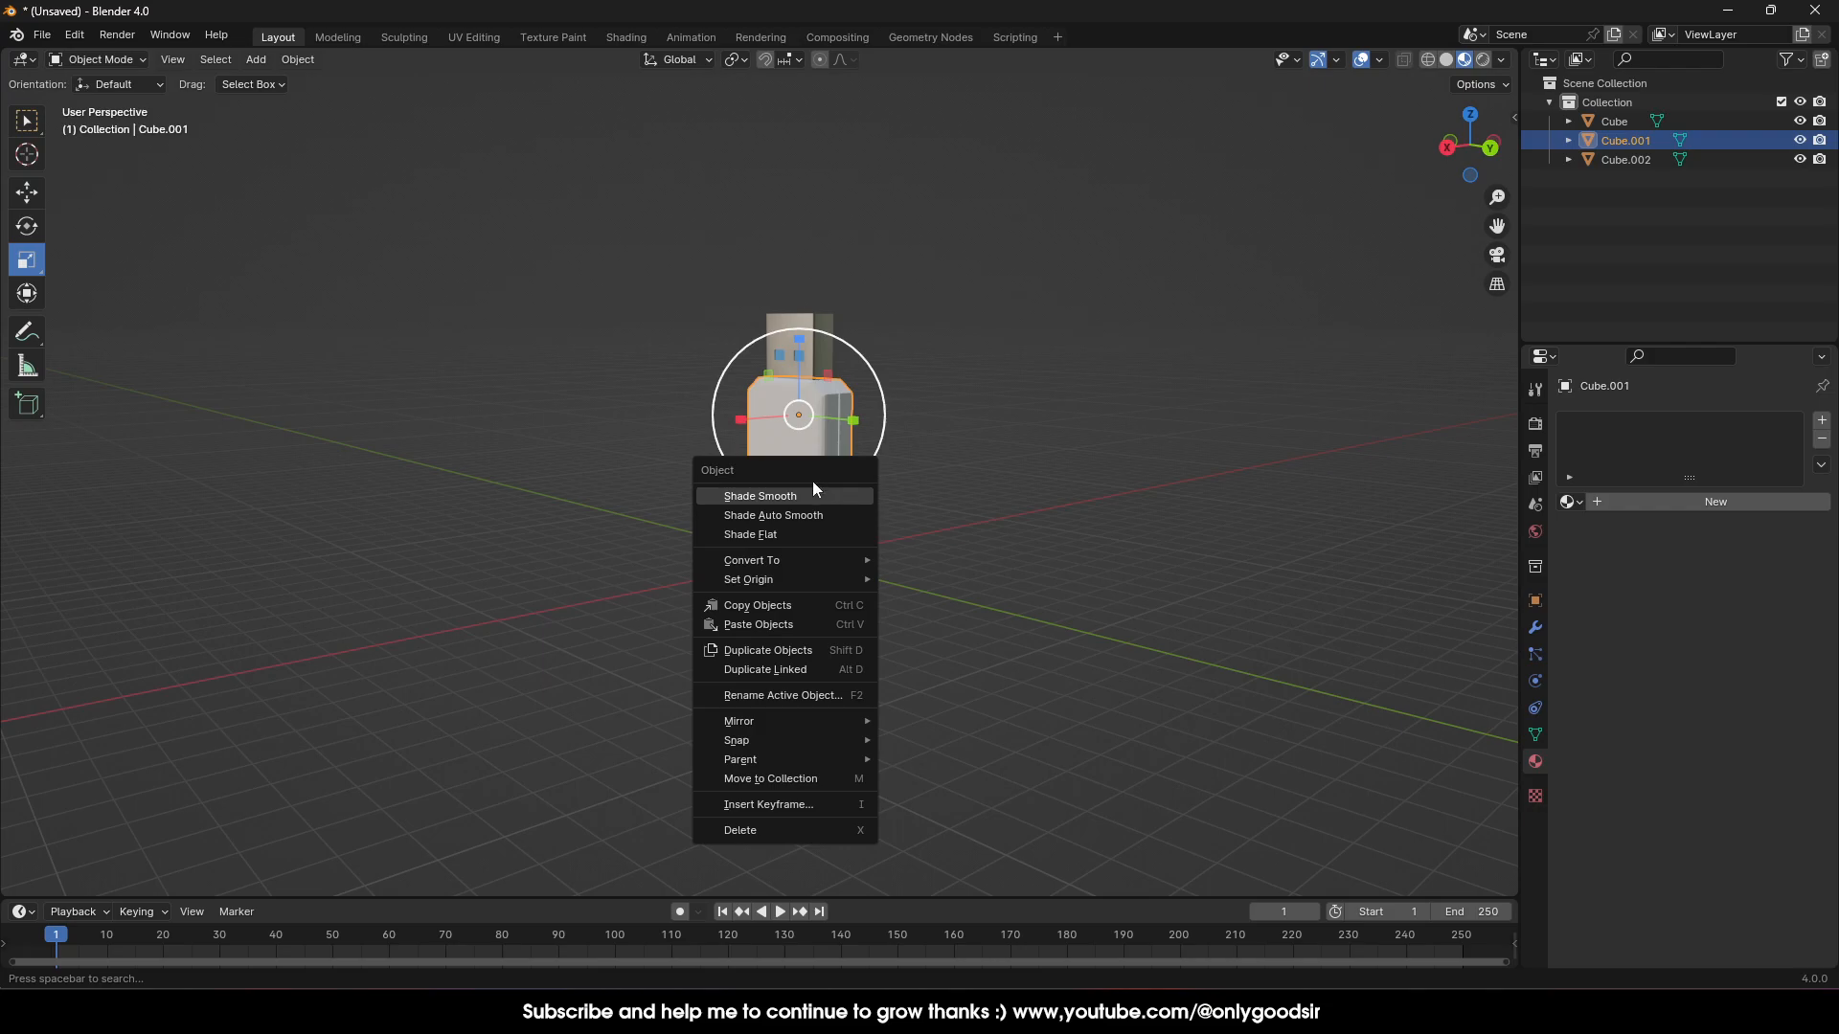
pyautogui.click(809, 512)
pyautogui.click(847, 509)
pyautogui.click(831, 507)
# Give the drive body a new material with a near-black base color and a roughness of about 0.374
pyautogui.click(1661, 503)
pyautogui.click(1747, 665)
pyautogui.moveTo(1778, 439); pyautogui.dragTo(1778, 518)
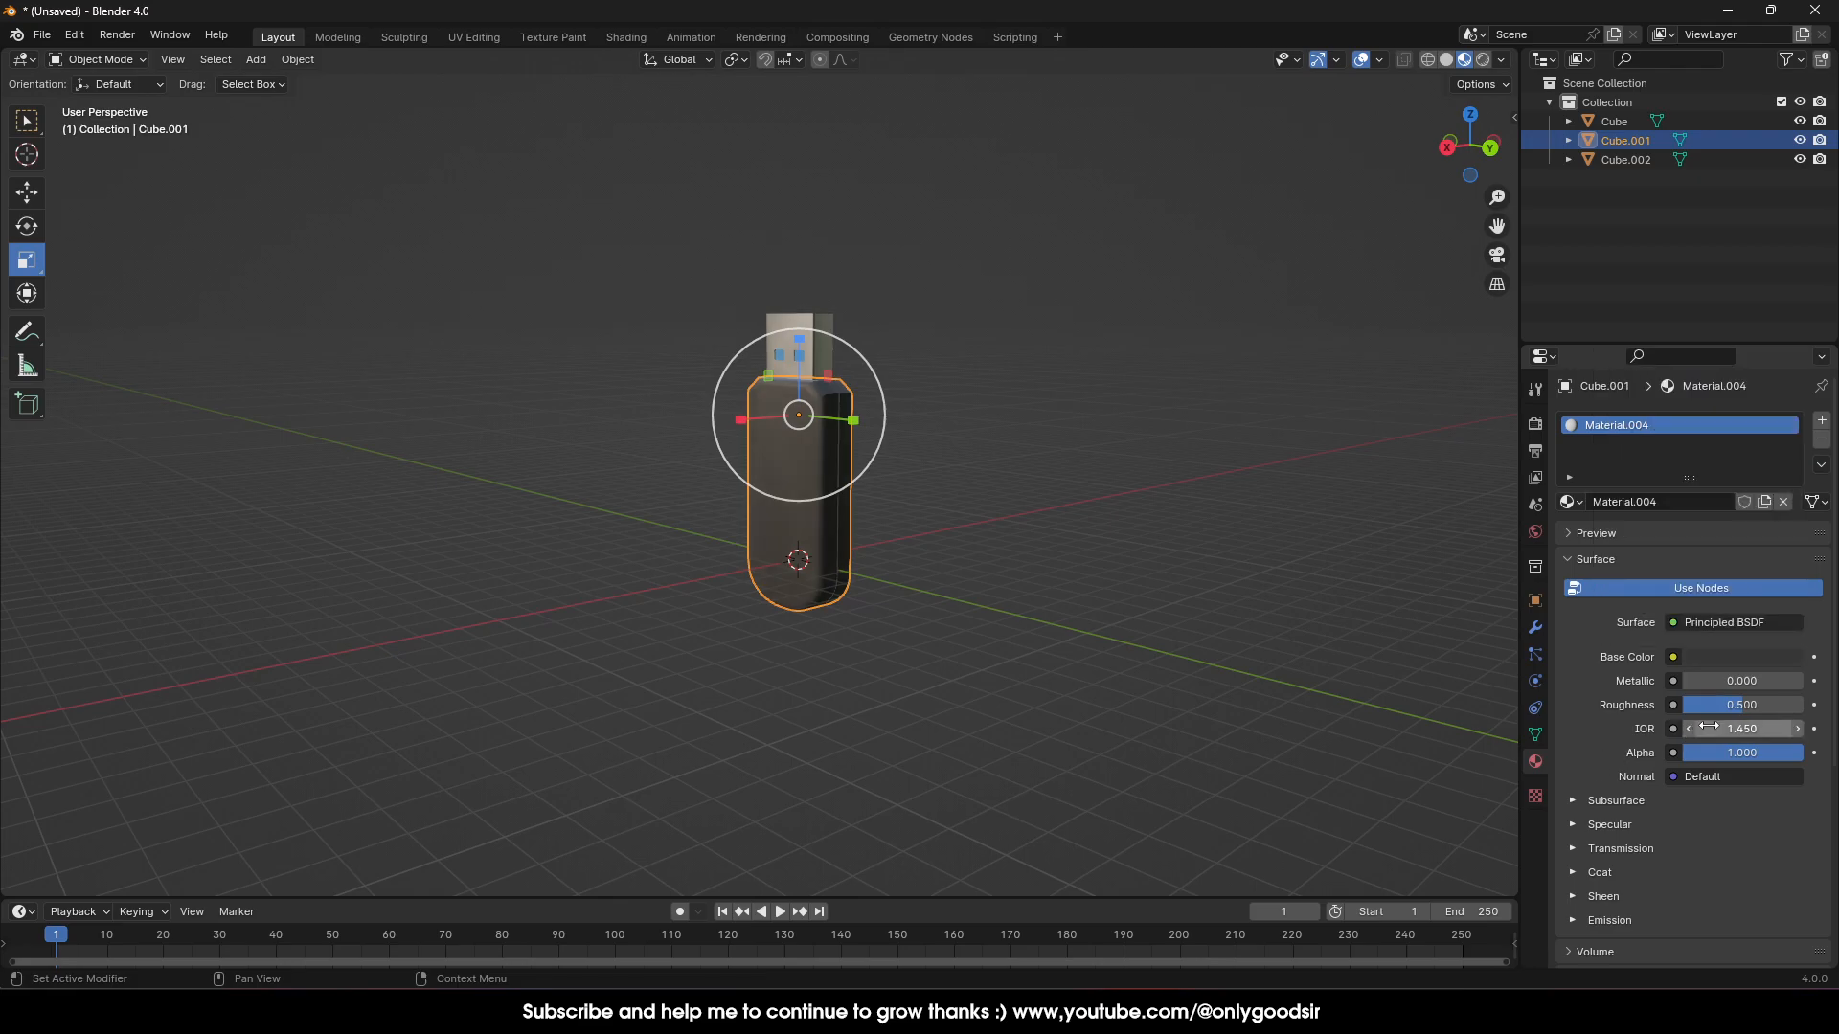
pyautogui.moveTo(1730, 710)
pyautogui.mouseDown()
pyautogui.moveTo(1704, 710)
pyautogui.moveTo(1733, 705)
pyautogui.mouseUp()
pyautogui.click(912, 580)
pyautogui.moveTo(912, 581)
pyautogui.mouseDown(button='middle')
pyautogui.moveTo(773, 521)
pyautogui.moveTo(563, 538)
pyautogui.moveTo(952, 514)
pyautogui.moveTo(906, 485)
pyautogui.moveTo(597, 484)
pyautogui.moveTo(691, 582)
pyautogui.moveTo(668, 716)
pyautogui.moveTo(957, 575)
pyautogui.moveTo(698, 513)
pyautogui.moveTo(835, 583)
pyautogui.moveTo(917, 576)
pyautogui.mouseUp(button='middle')
pyautogui.scroll(2, 829, 571)
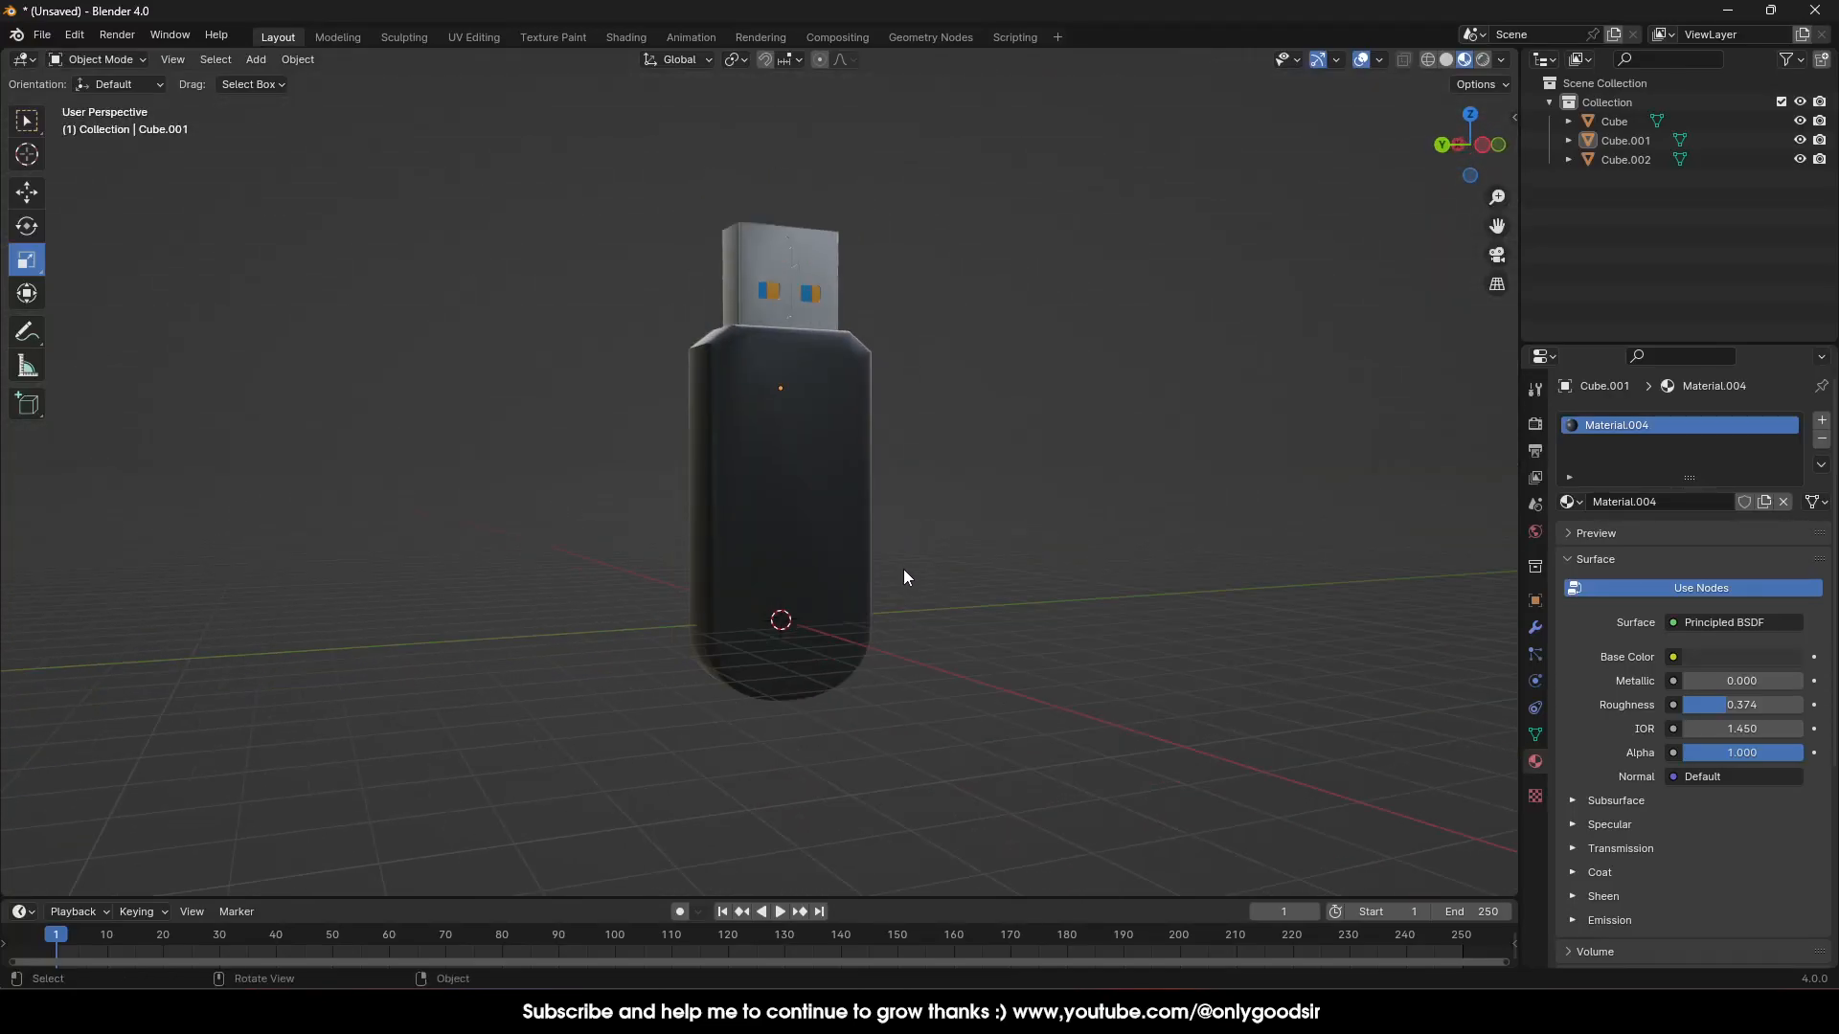
# Add a cylinder at the origin and flatten it to a Z scale of about 0.148
pyautogui.click(256, 60)
pyautogui.moveTo(304, 80)
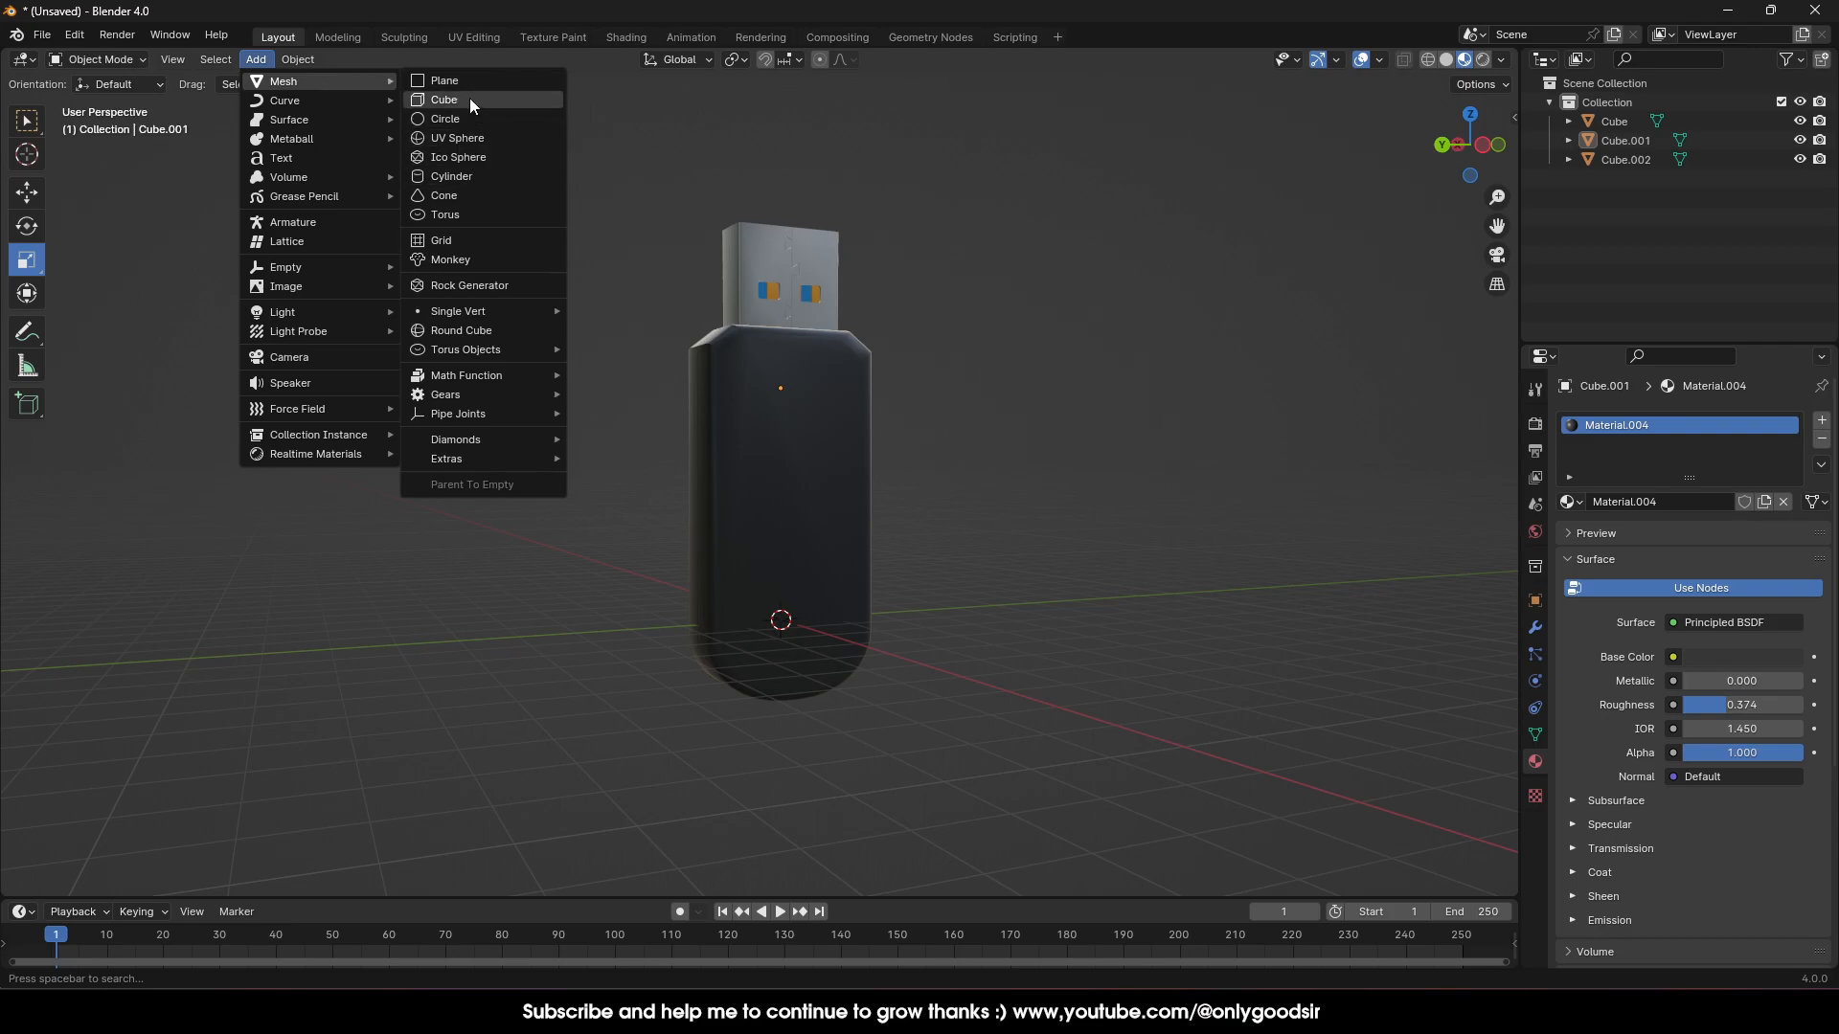
pyautogui.click(452, 176)
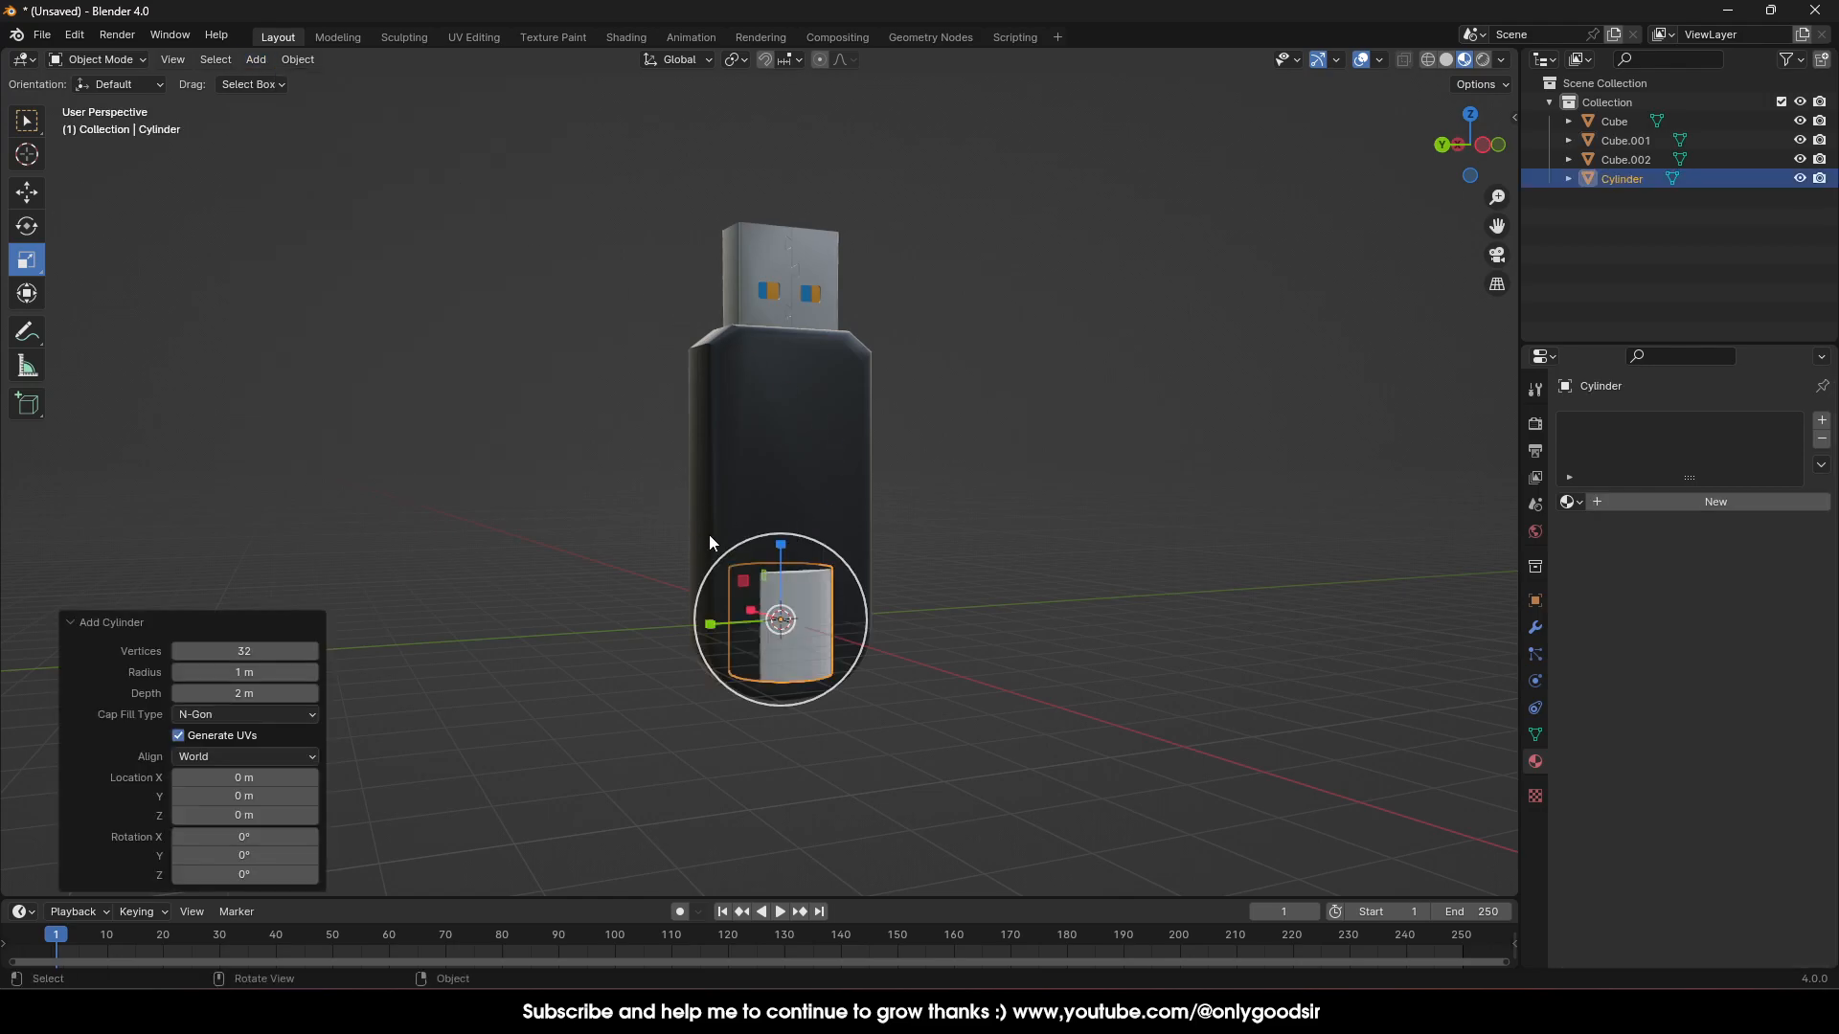
pyautogui.scroll(2, 875, 609)
pyautogui.moveTo(785, 579); pyautogui.dragTo(803, 644)
pyautogui.moveTo(803, 643); pyautogui.dragTo(843, 651, button='middle')
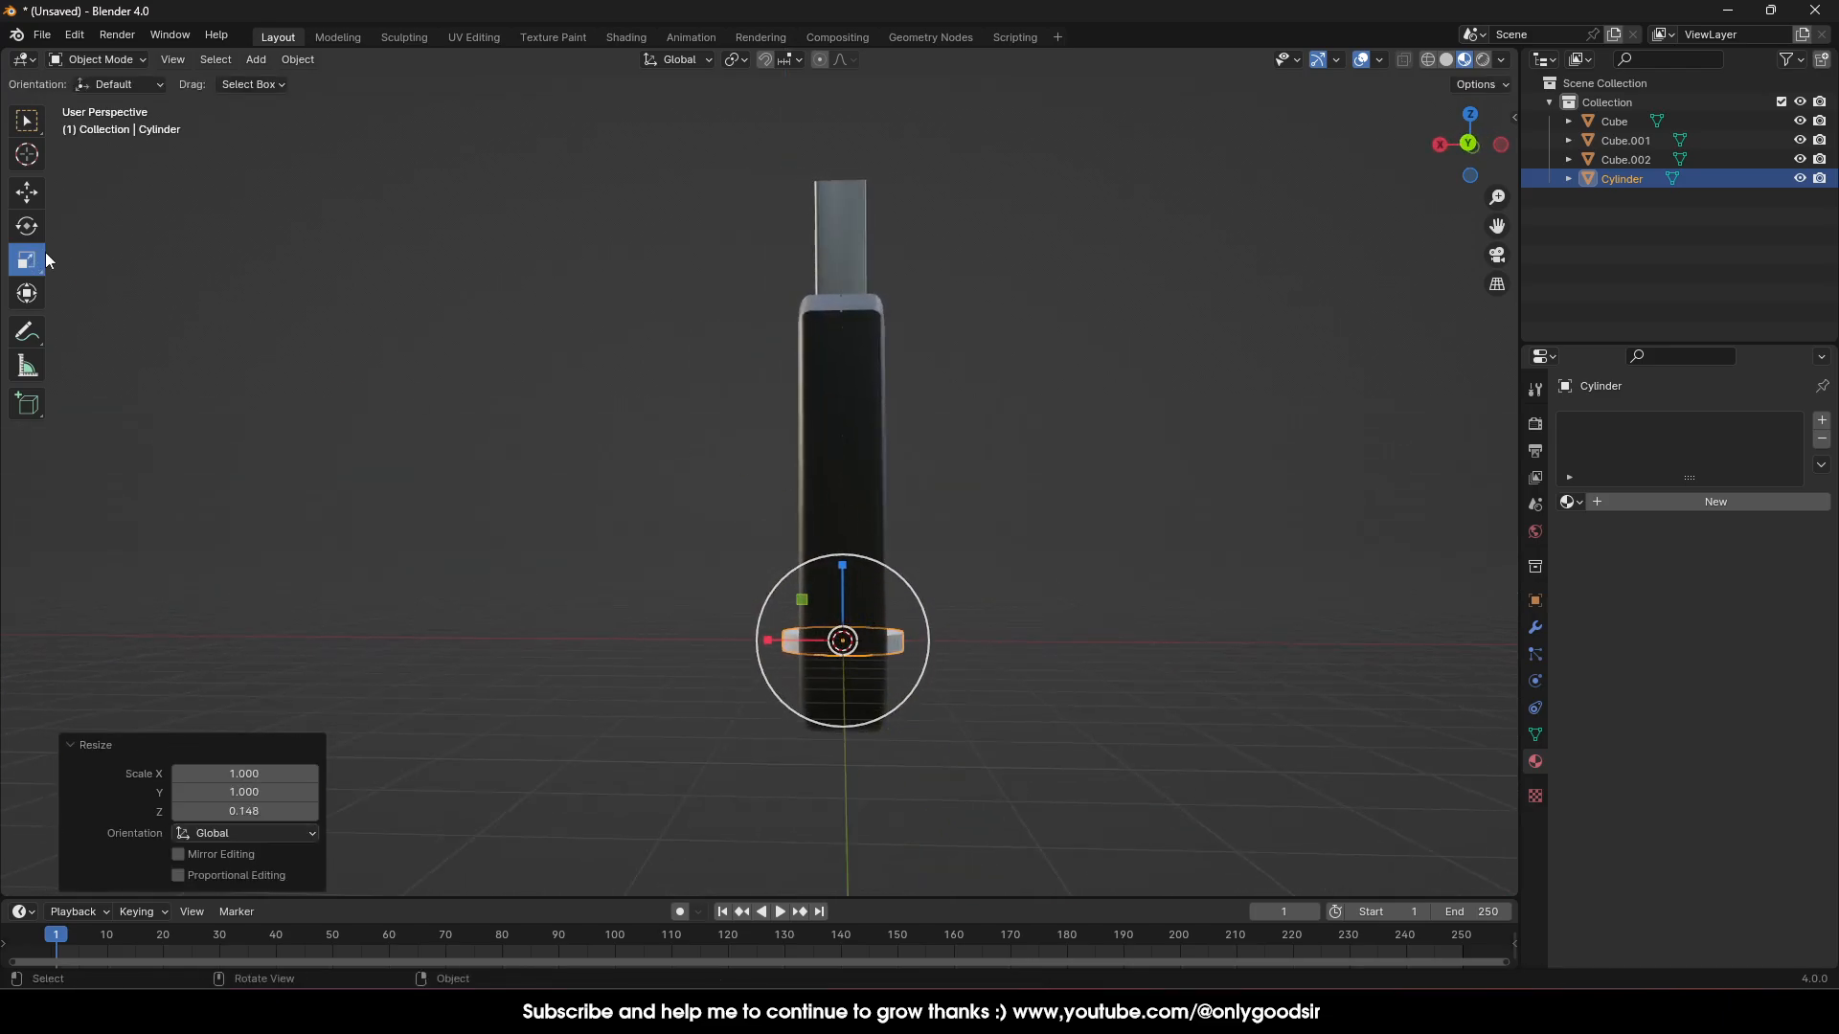
# Rotate the flattened cylinder to exactly 90° about Y so it stands parallel to the body's broad face
pyautogui.click(1468, 144)
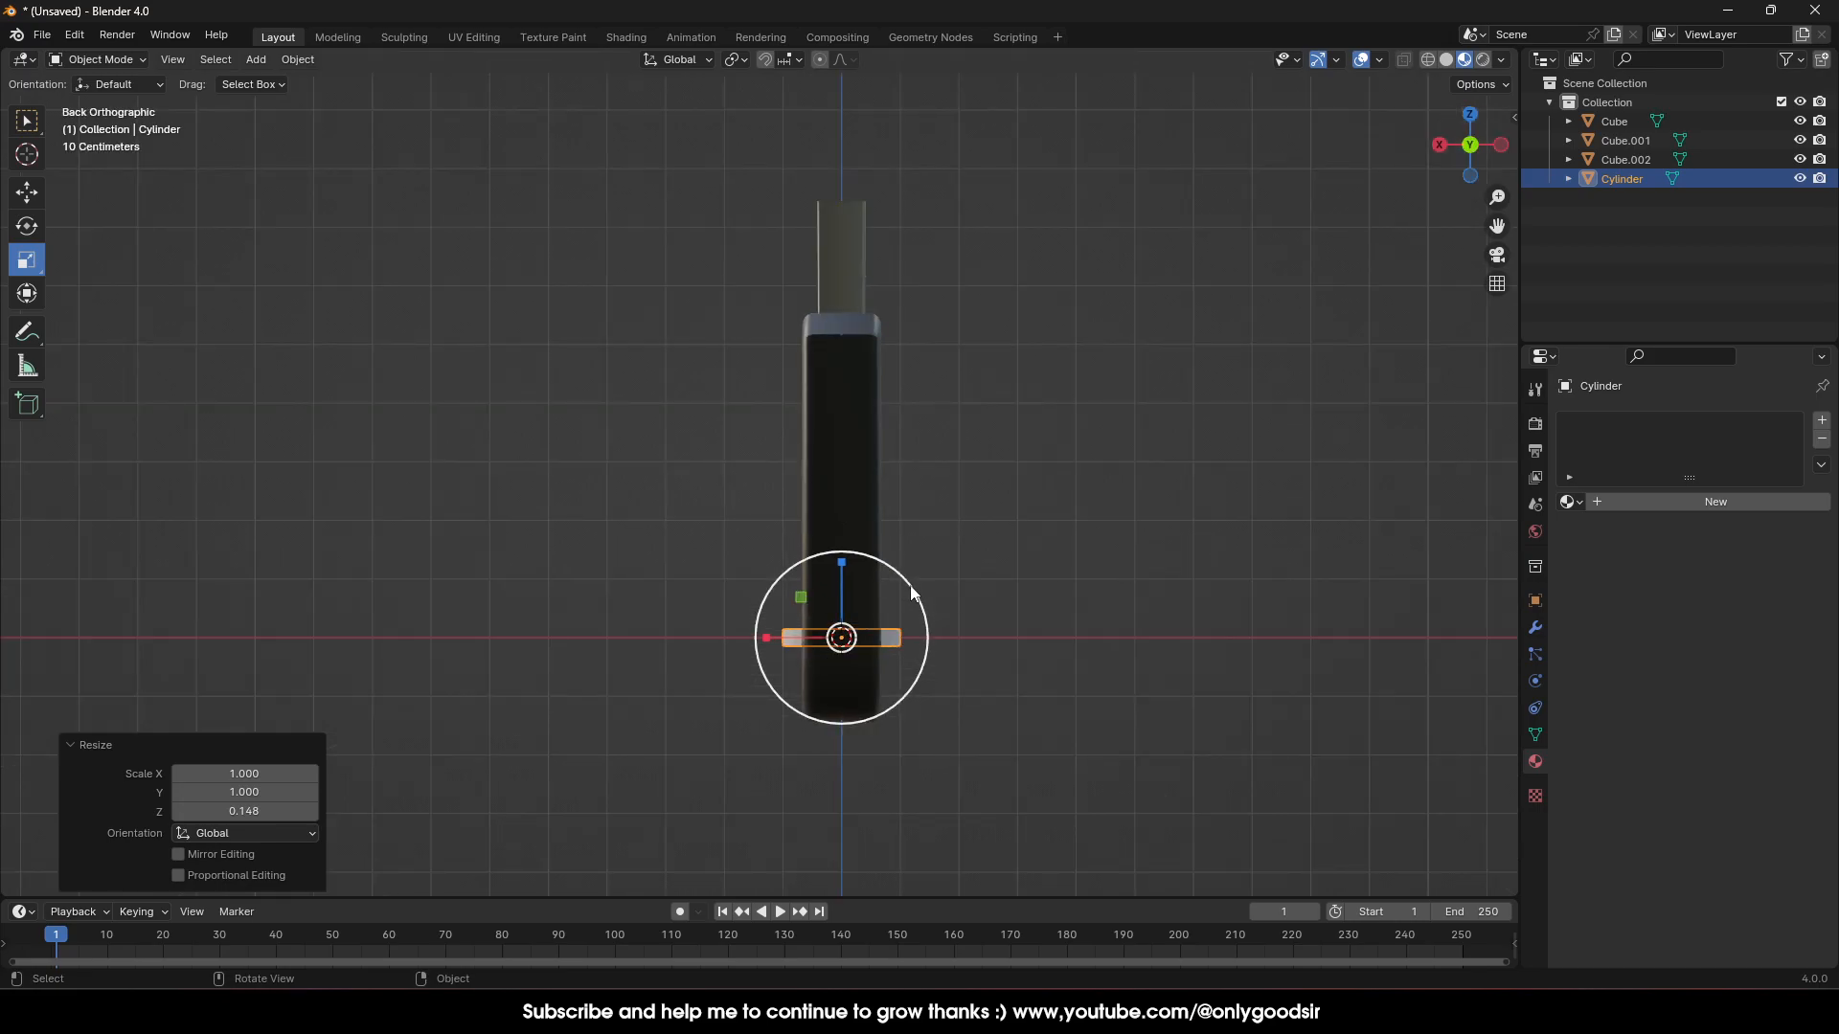
pyautogui.click(26, 226)
pyautogui.moveTo(906, 604); pyautogui.dragTo(895, 675)
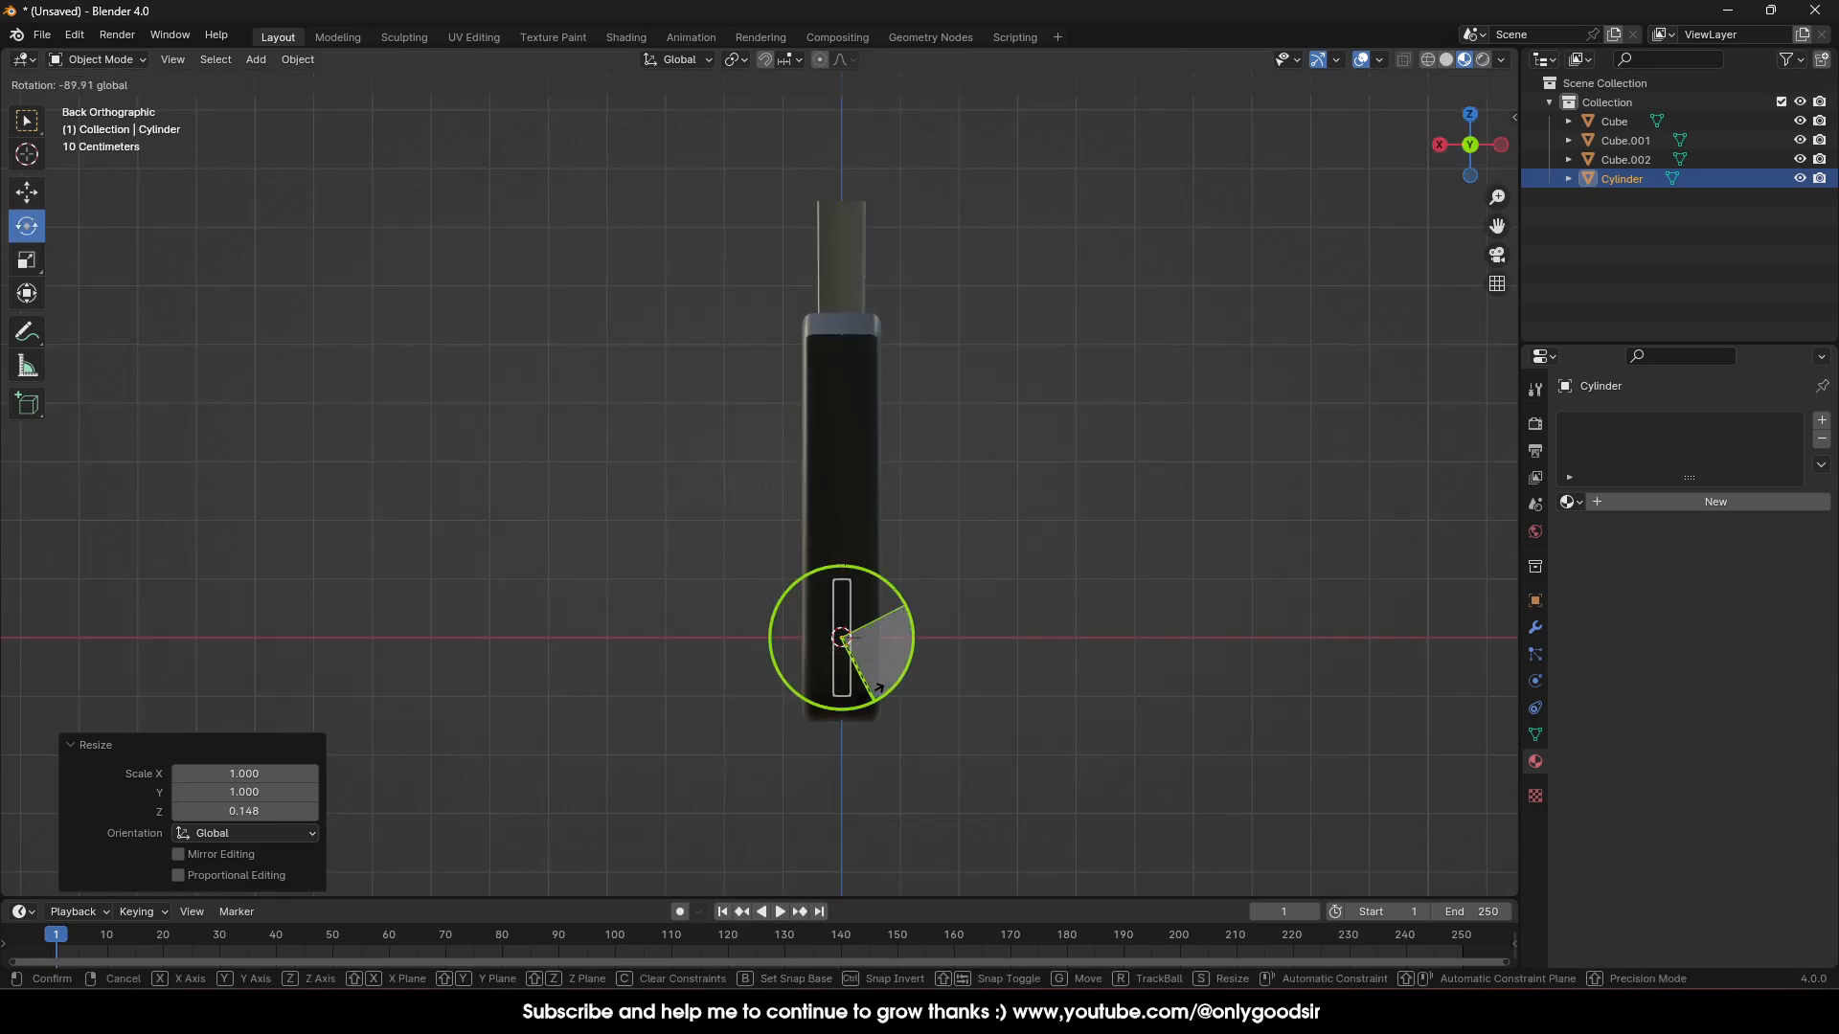
pyautogui.moveTo(879, 688); pyautogui.dragTo(879, 688)
pyautogui.press('n')
pyautogui.click(1405, 253)
pyautogui.write('90')
pyautogui.press('Return')
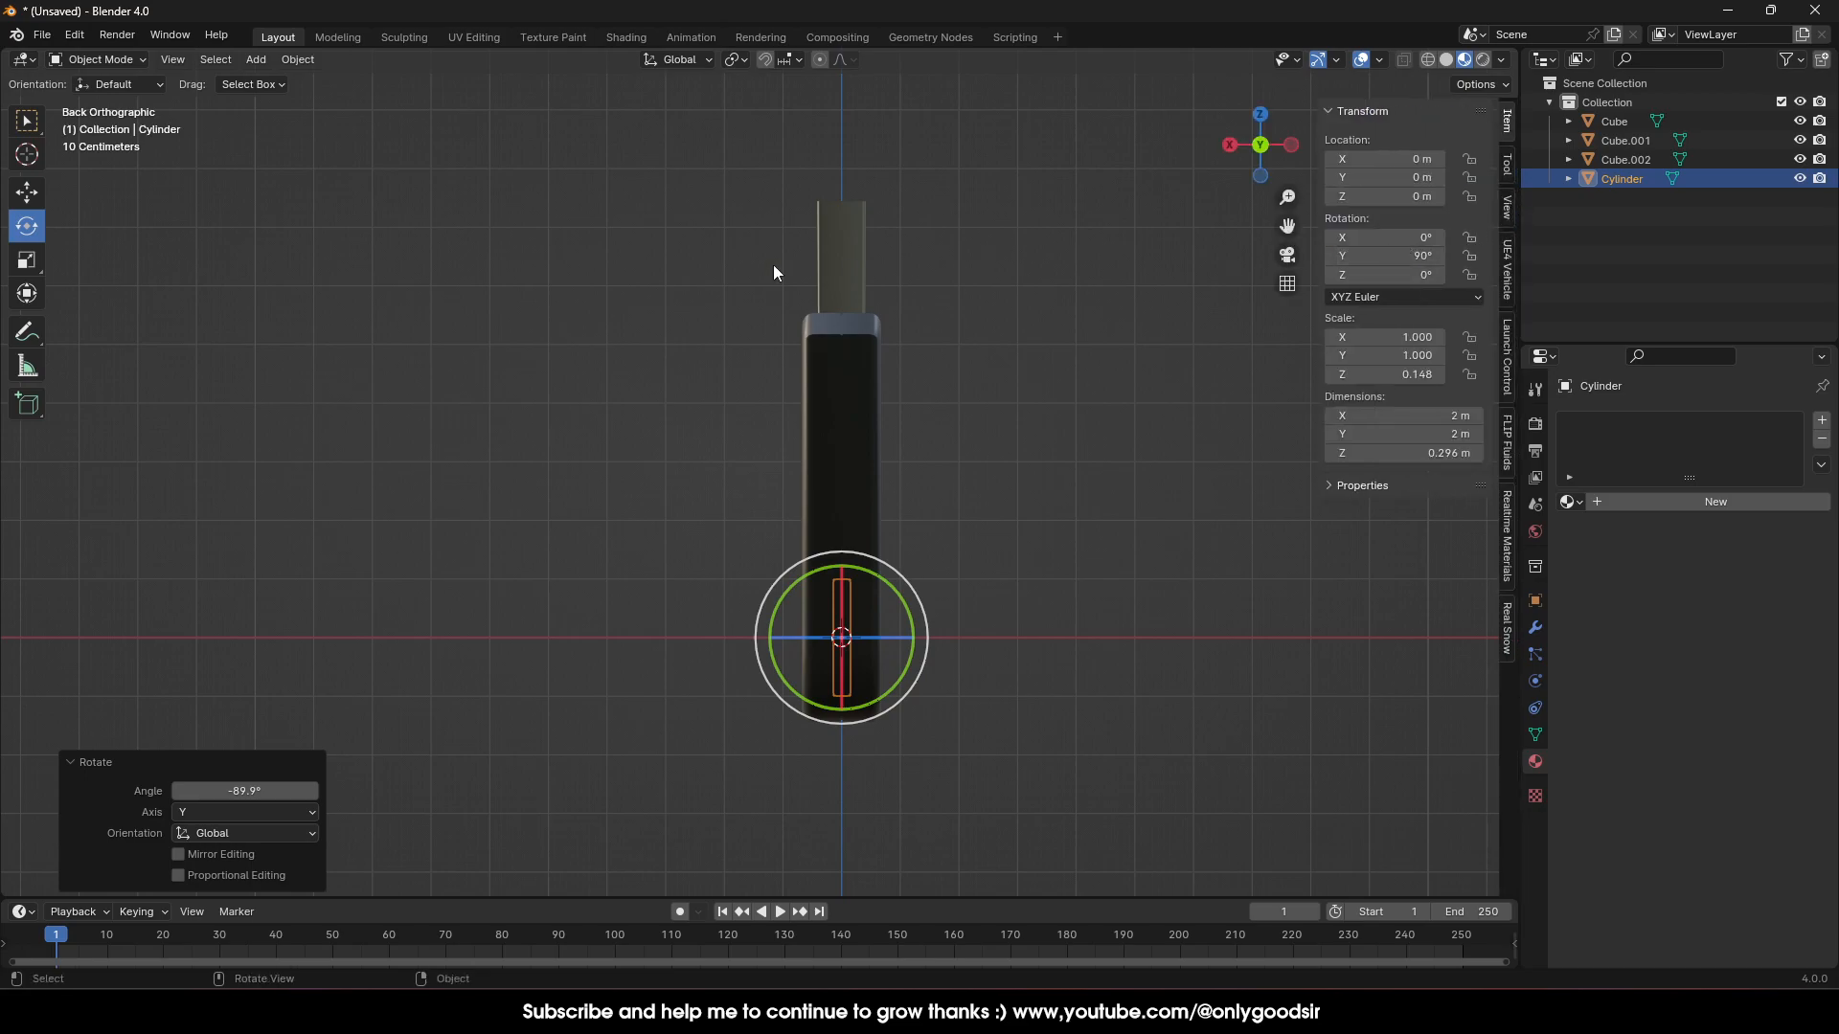
# Move the disc onto the body's broad face, to X about -0.735 m and Z about 0.964 m, checking the reference photo
pyautogui.click(27, 192)
pyautogui.moveTo(761, 638); pyautogui.dragTo(805, 636)
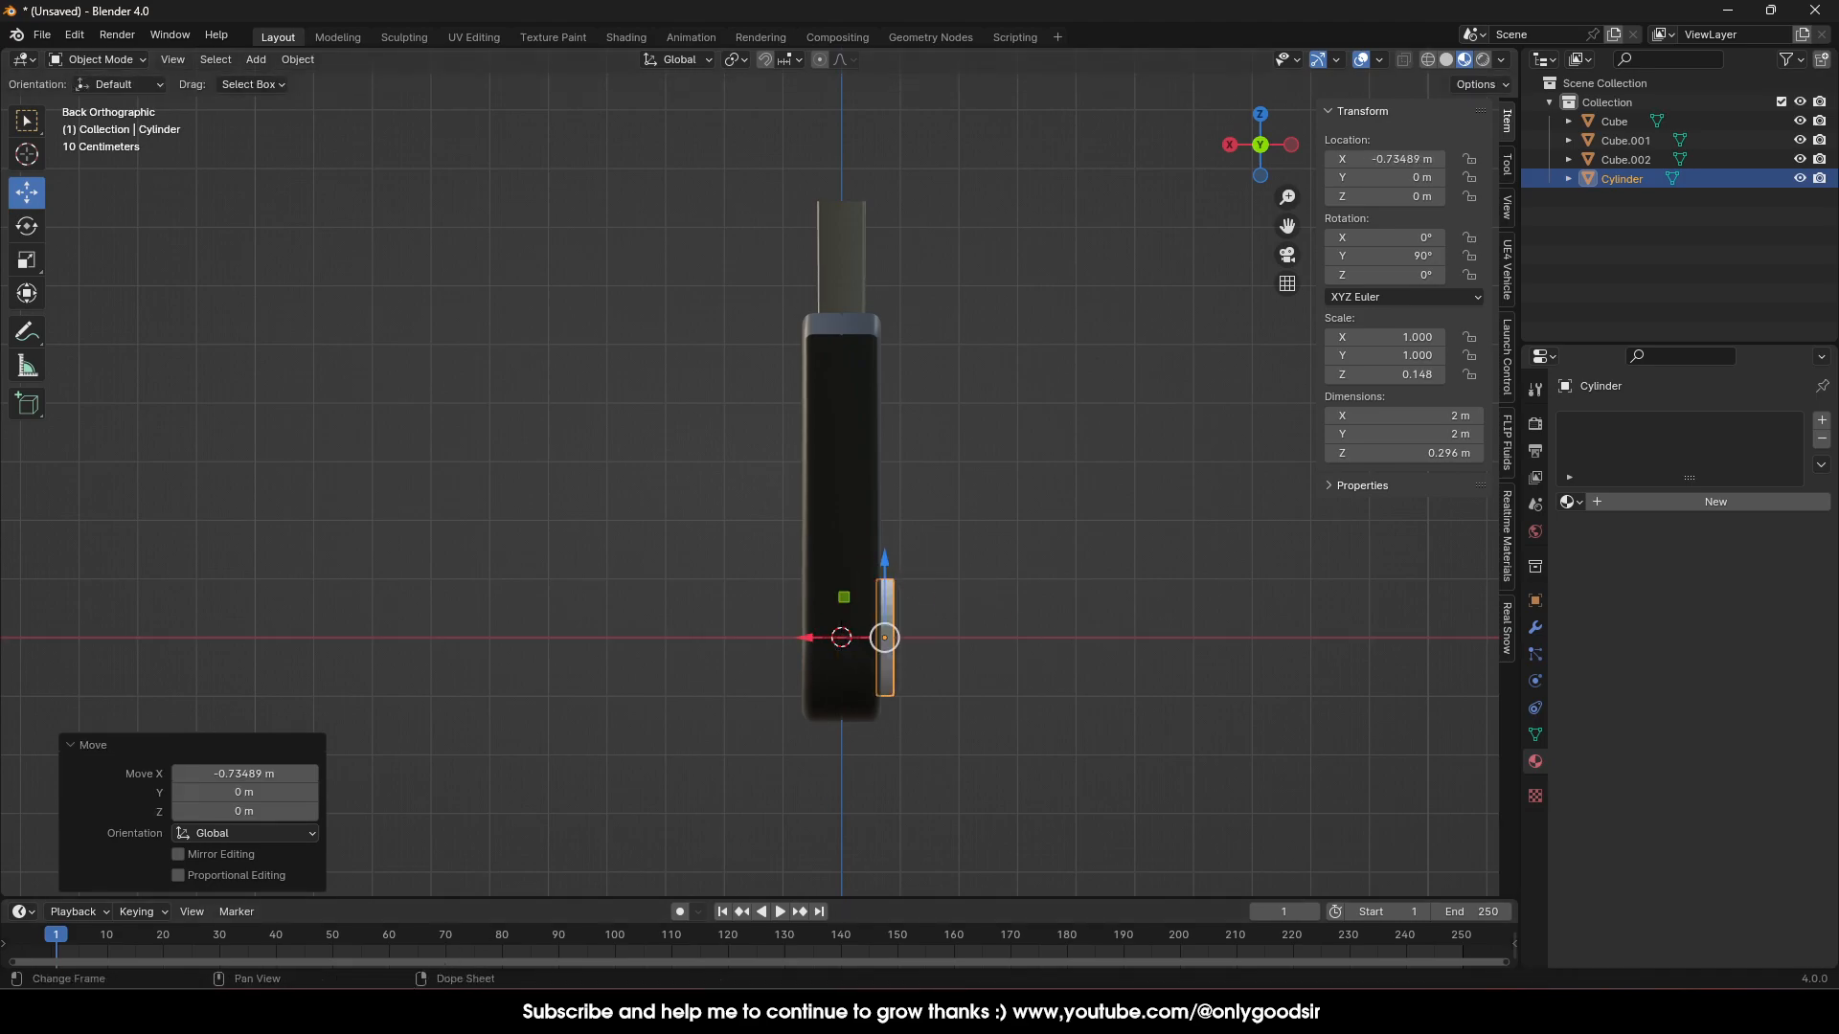
pyautogui.hotkey('alt', 'Tab')
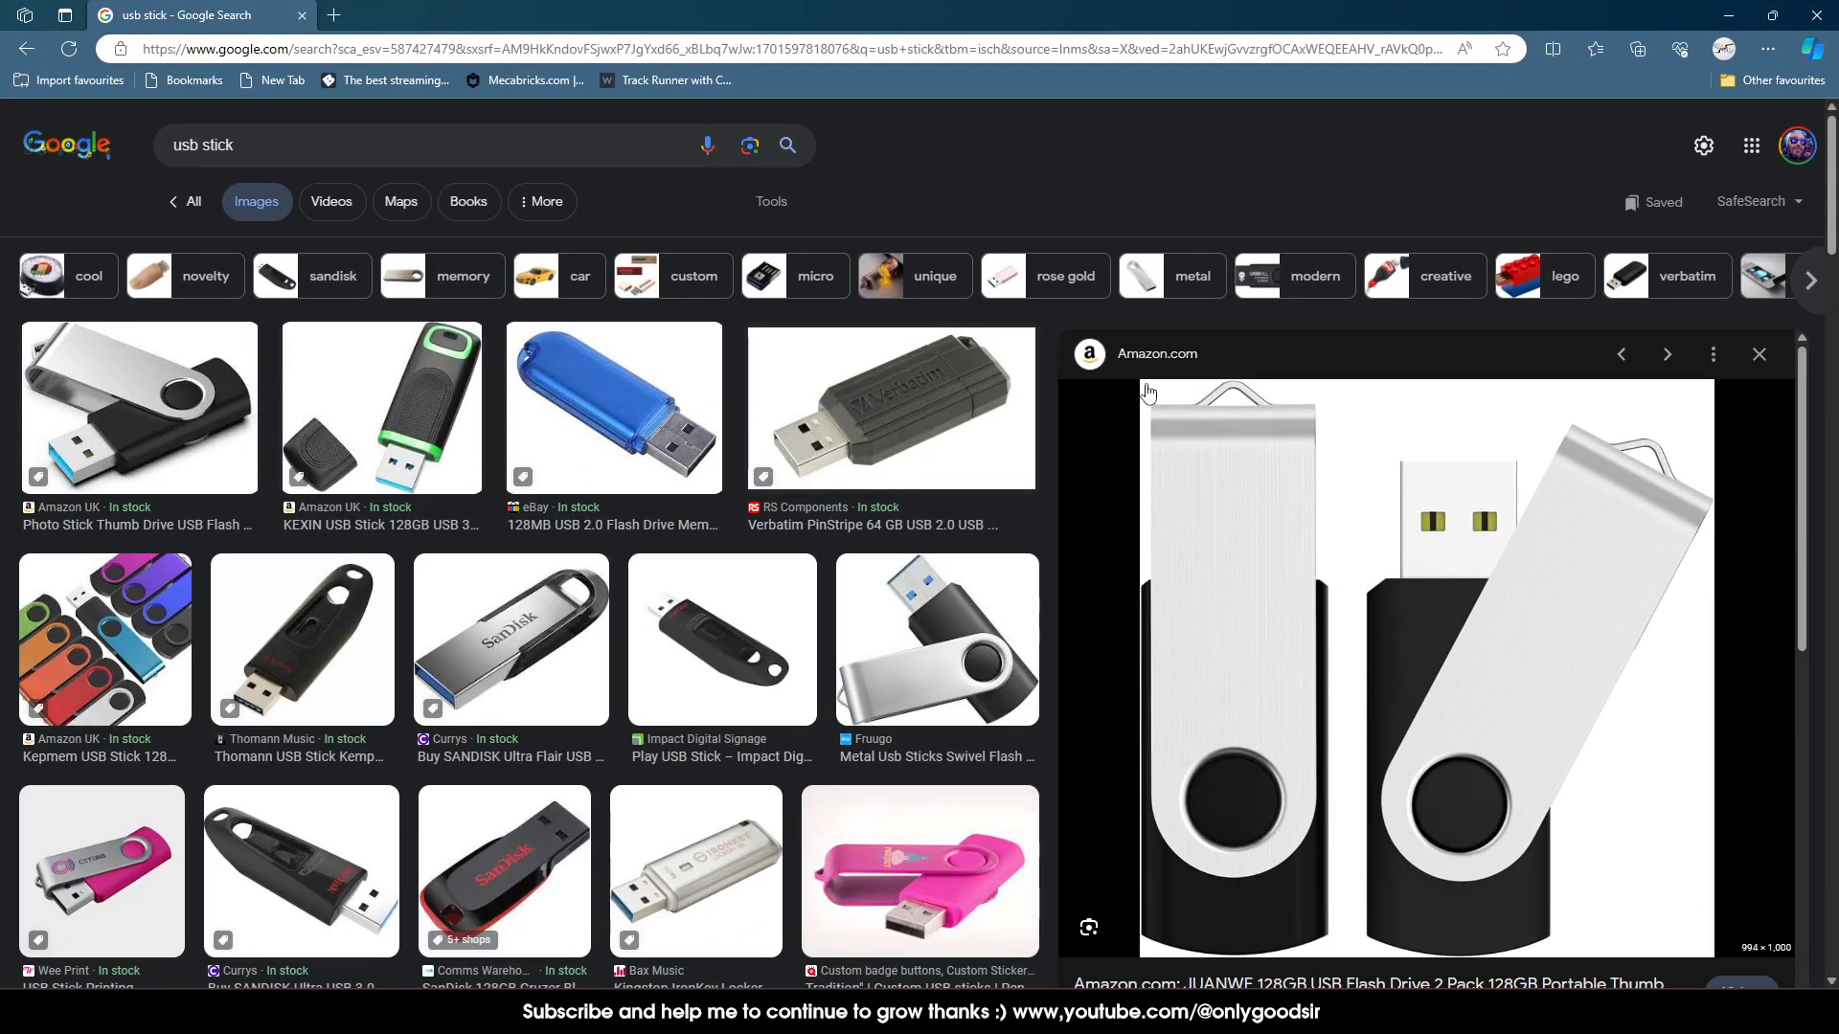
pyautogui.click(1728, 14)
pyautogui.moveTo(893, 562); pyautogui.dragTo(888, 495)
pyautogui.moveTo(975, 558); pyautogui.dragTo(1026, 473, button='middle')
pyautogui.scroll(4, 866, 543)
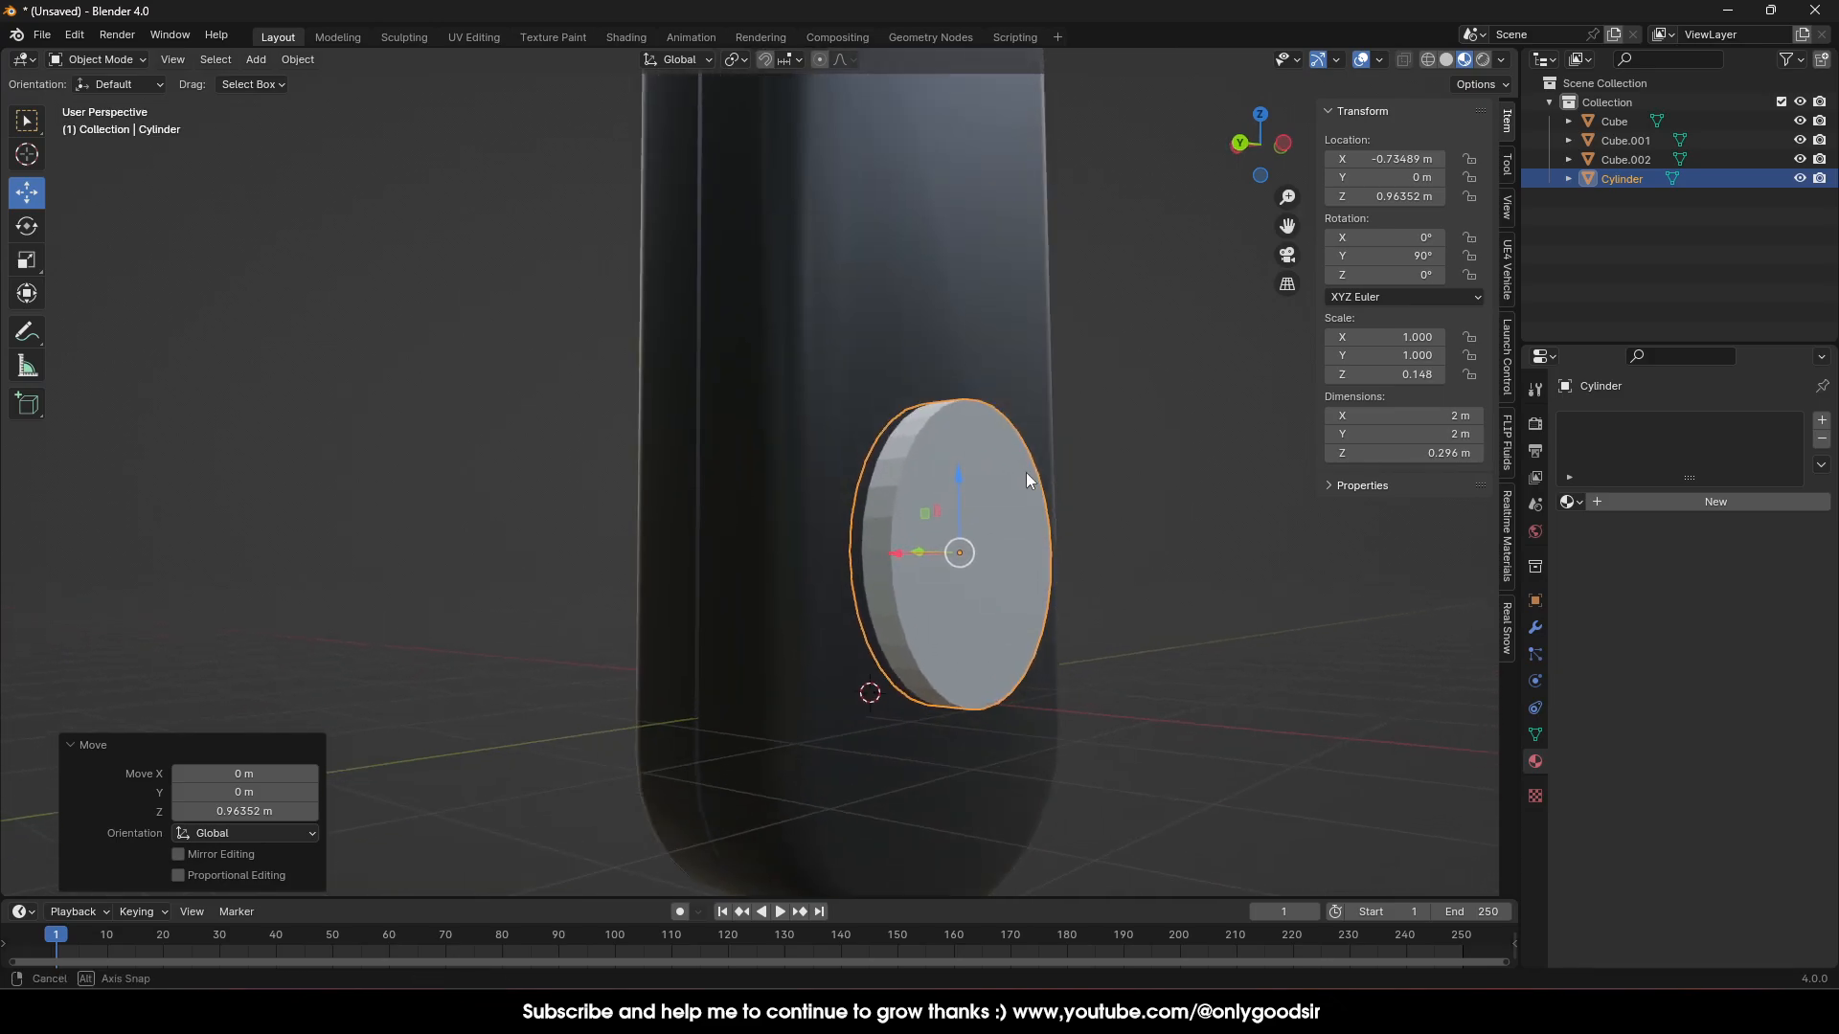
# Apply Shade Auto Smooth to the disc and open the list of existing materials for it
pyautogui.rightClick(983, 517)
pyautogui.click(973, 513)
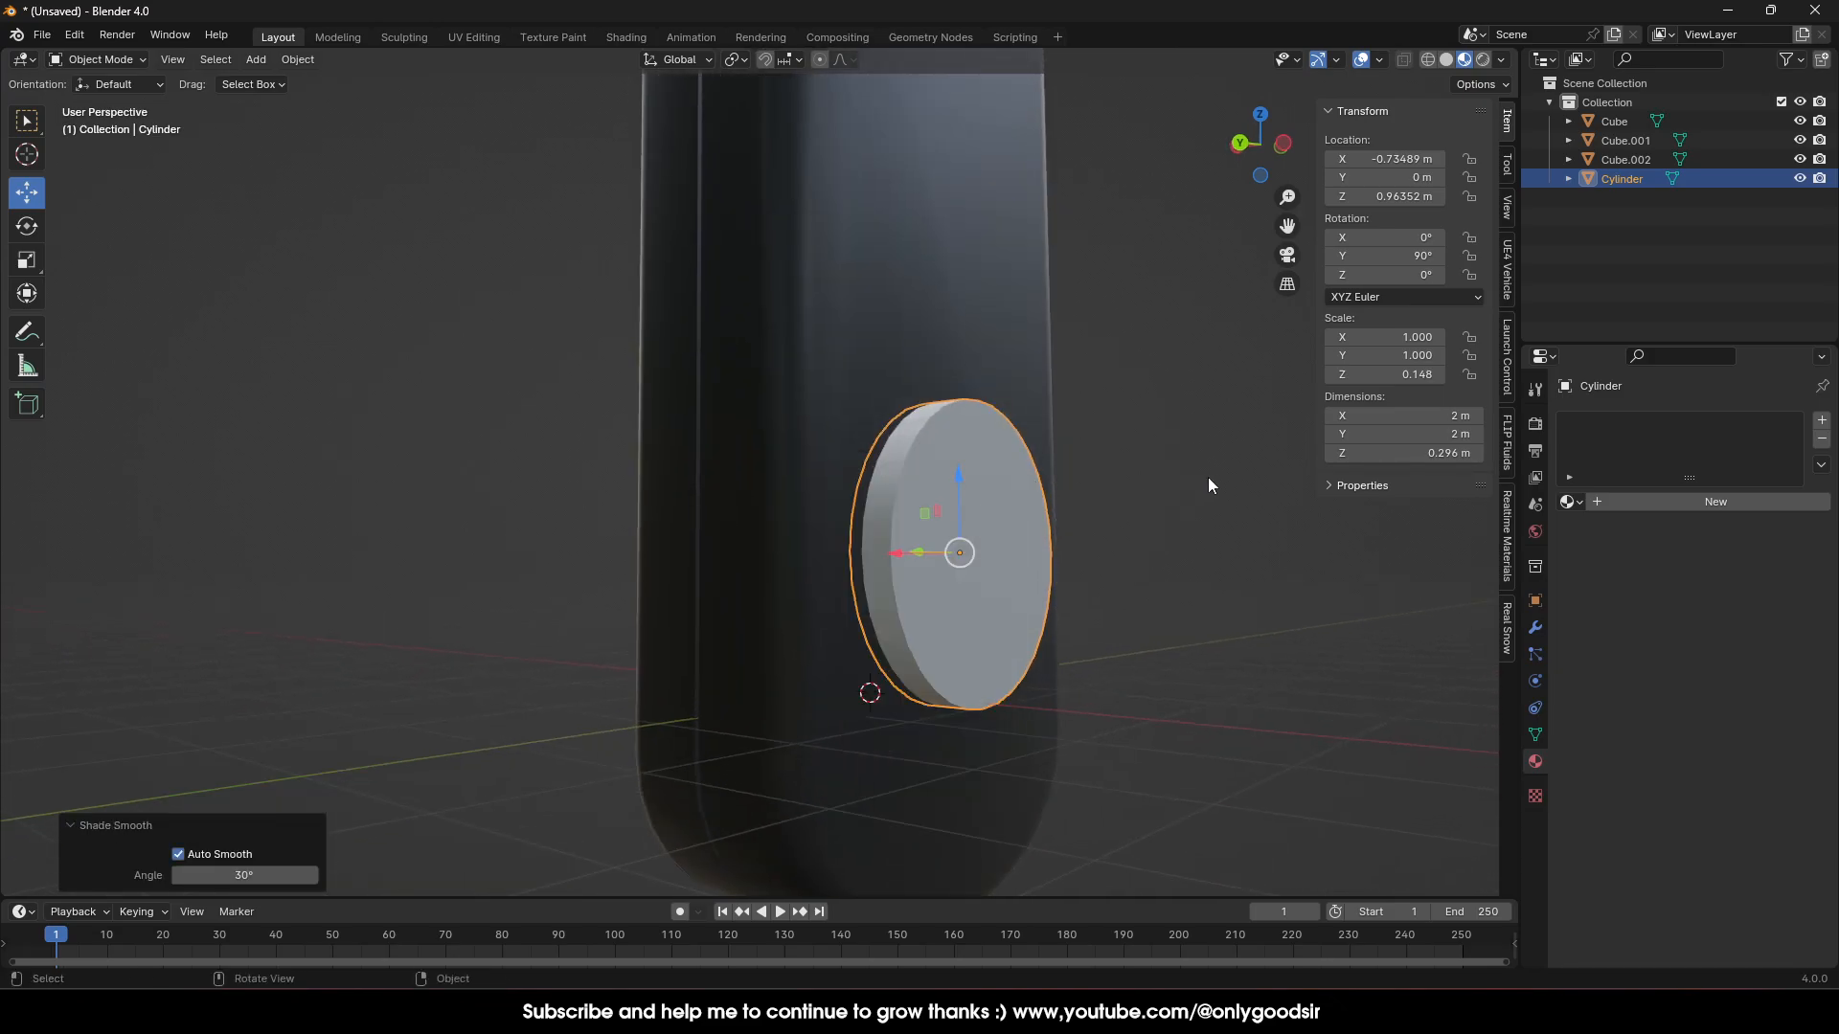
pyautogui.click(975, 520)
pyautogui.click(1569, 502)
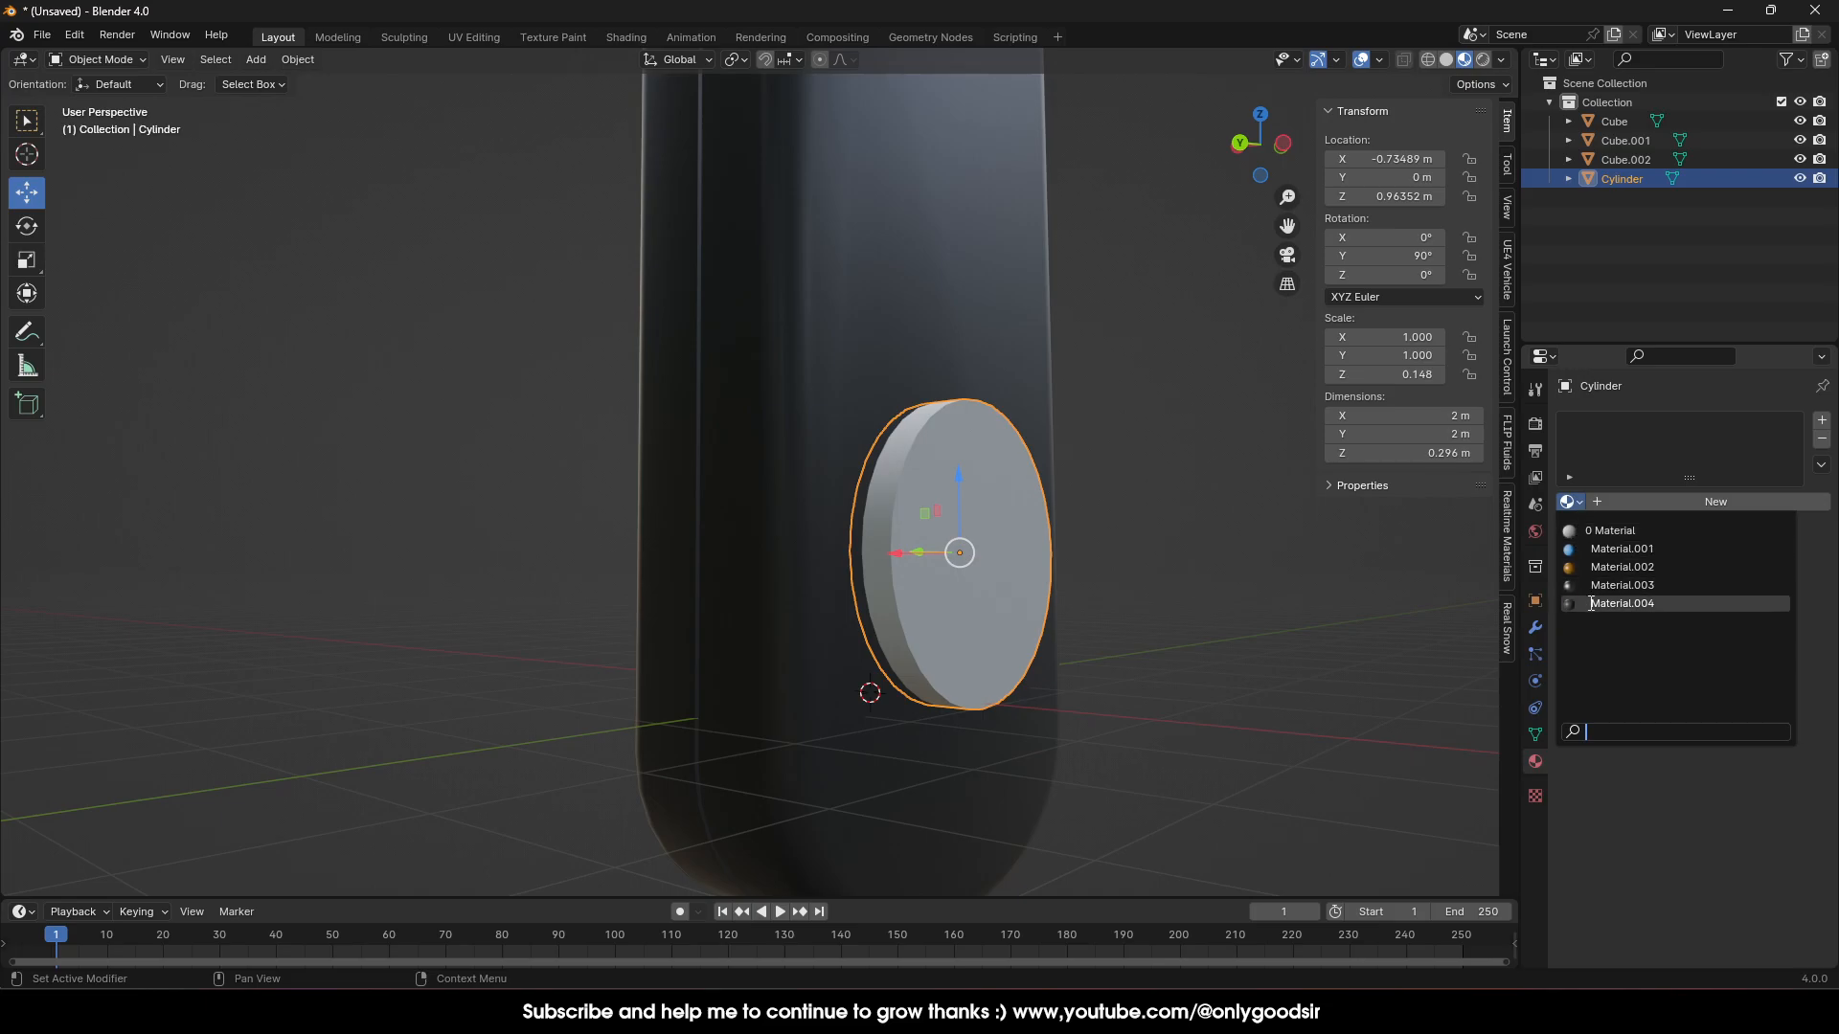
# Assign the existing Material.004 to the cylinder disc on the side of the body
pyautogui.click(1618, 604)
pyautogui.hotkey('alt', 'a')
pyautogui.click(949, 510)
pyautogui.moveTo(958, 522); pyautogui.dragTo(1193, 569, button='middle')
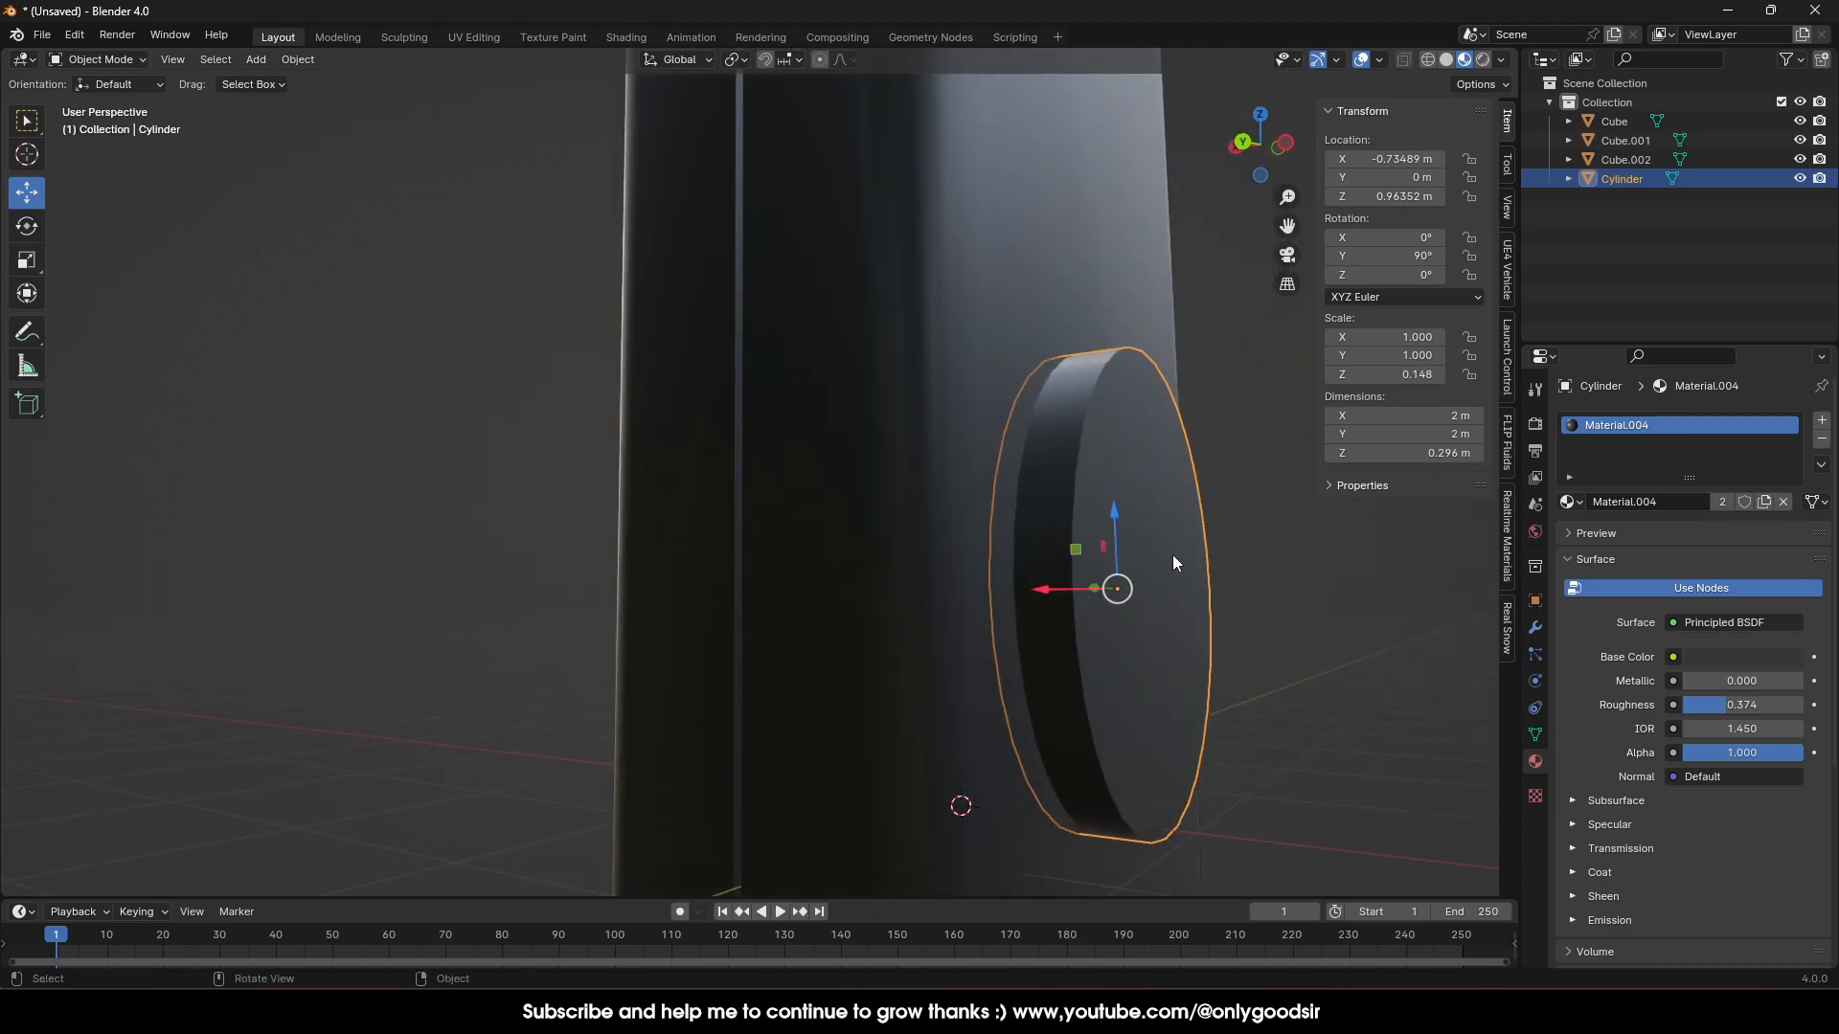
pyautogui.press('Tab')
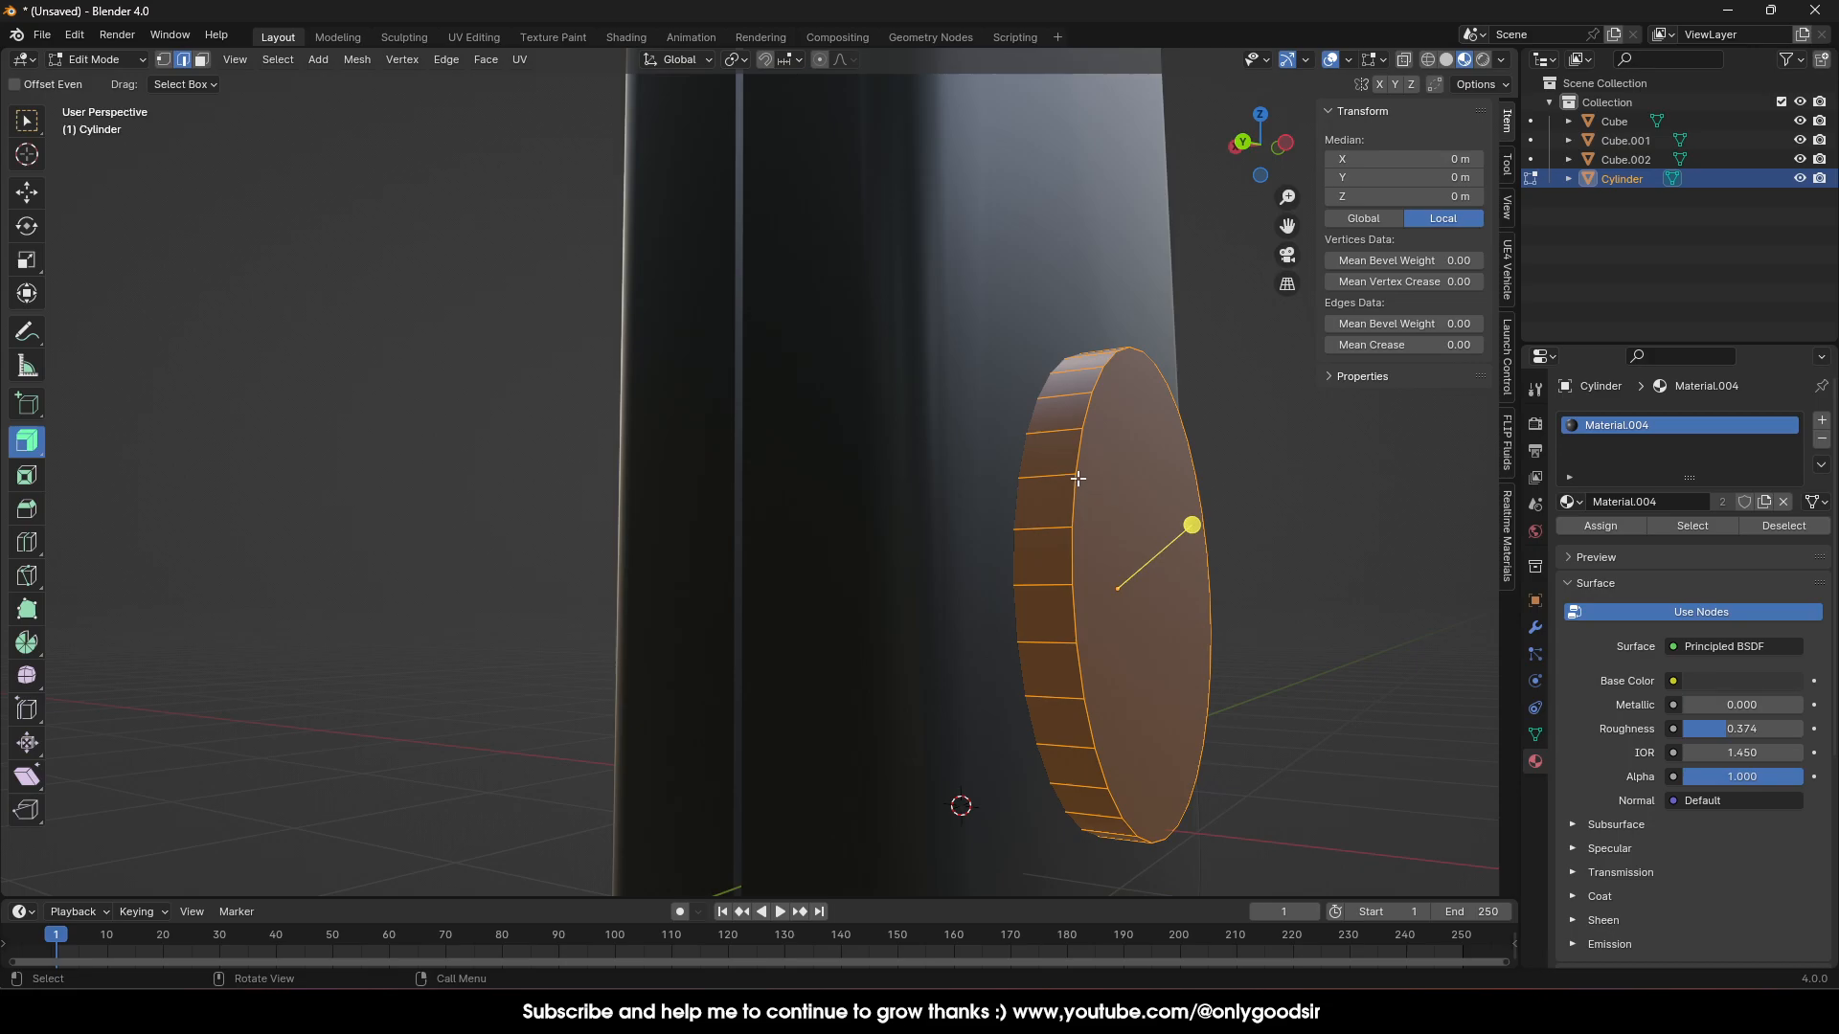
pyautogui.press('Tab')
pyautogui.moveTo(1042, 527); pyautogui.dragTo(1176, 587, button='middle')
# Duplicate the disc's mesh and move the copy about 1.45 m along X to the opposite side of the body
pyautogui.press('Tab')
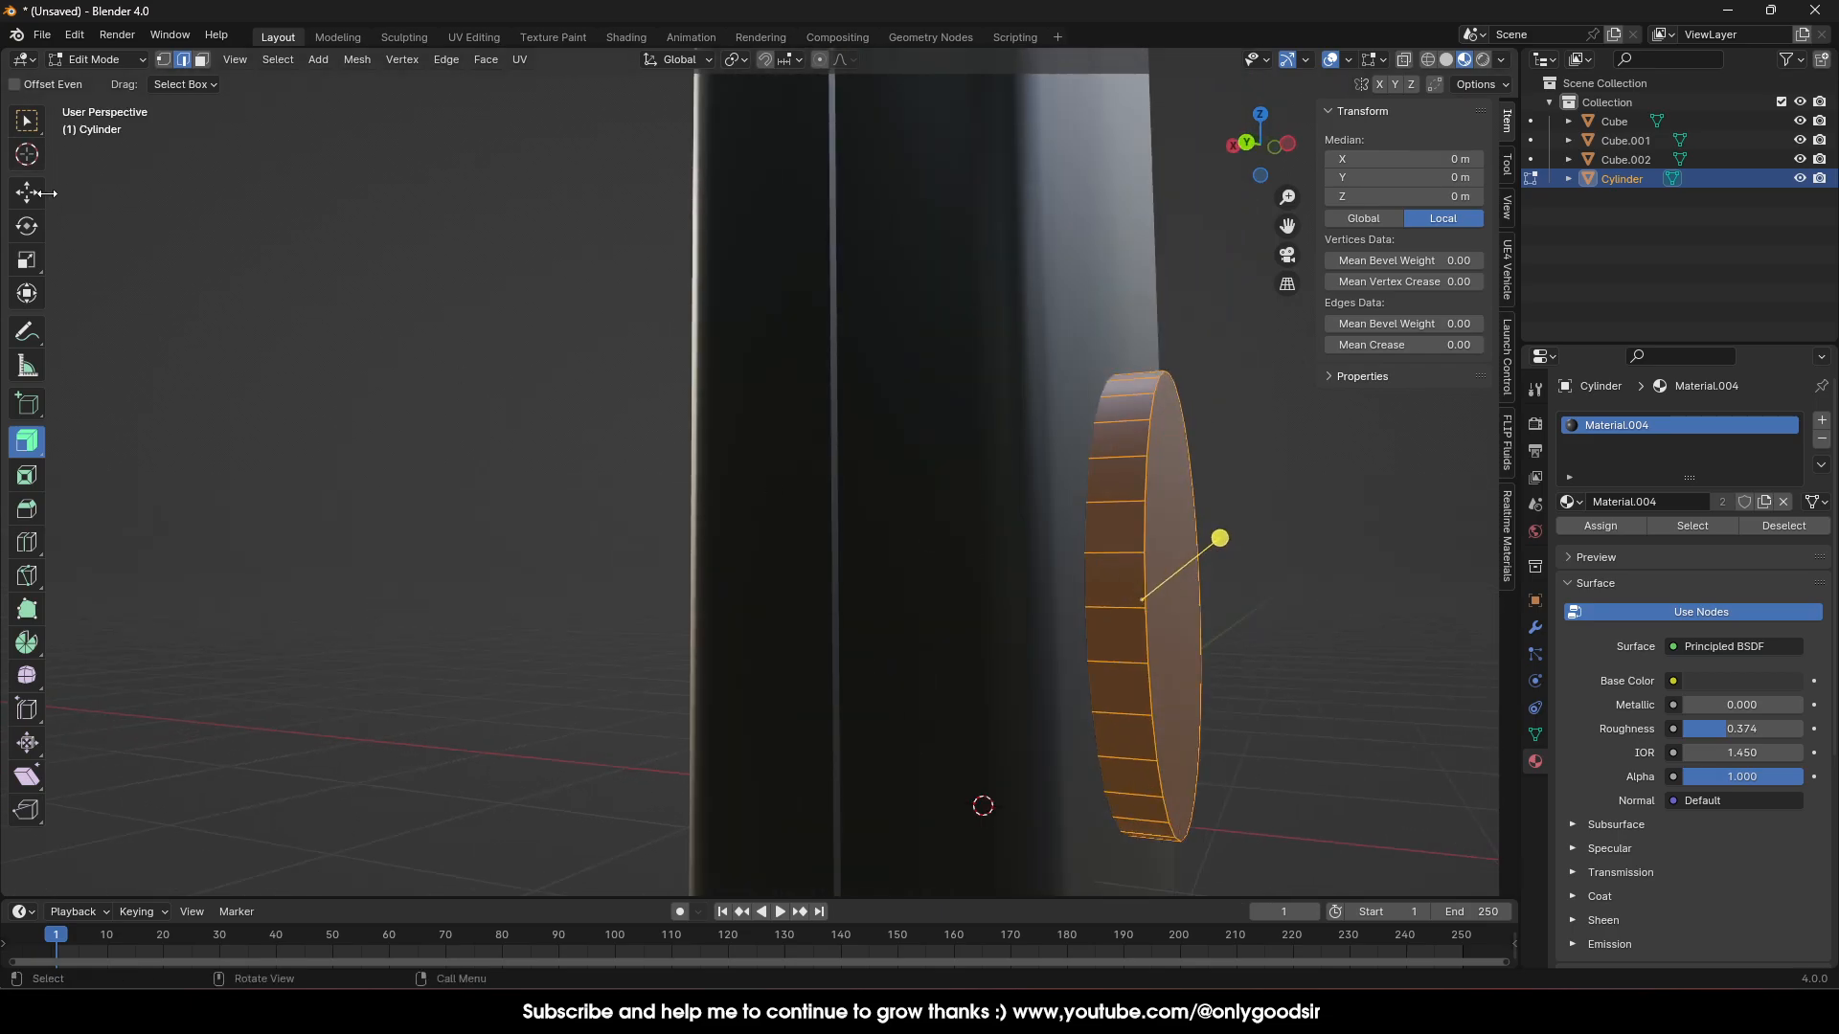
pyautogui.click(28, 193)
pyautogui.hotkey('shift', 'd')
pyautogui.moveTo(881, 575); pyautogui.dragTo(1076, 603, button='middle')
pyautogui.press('x')
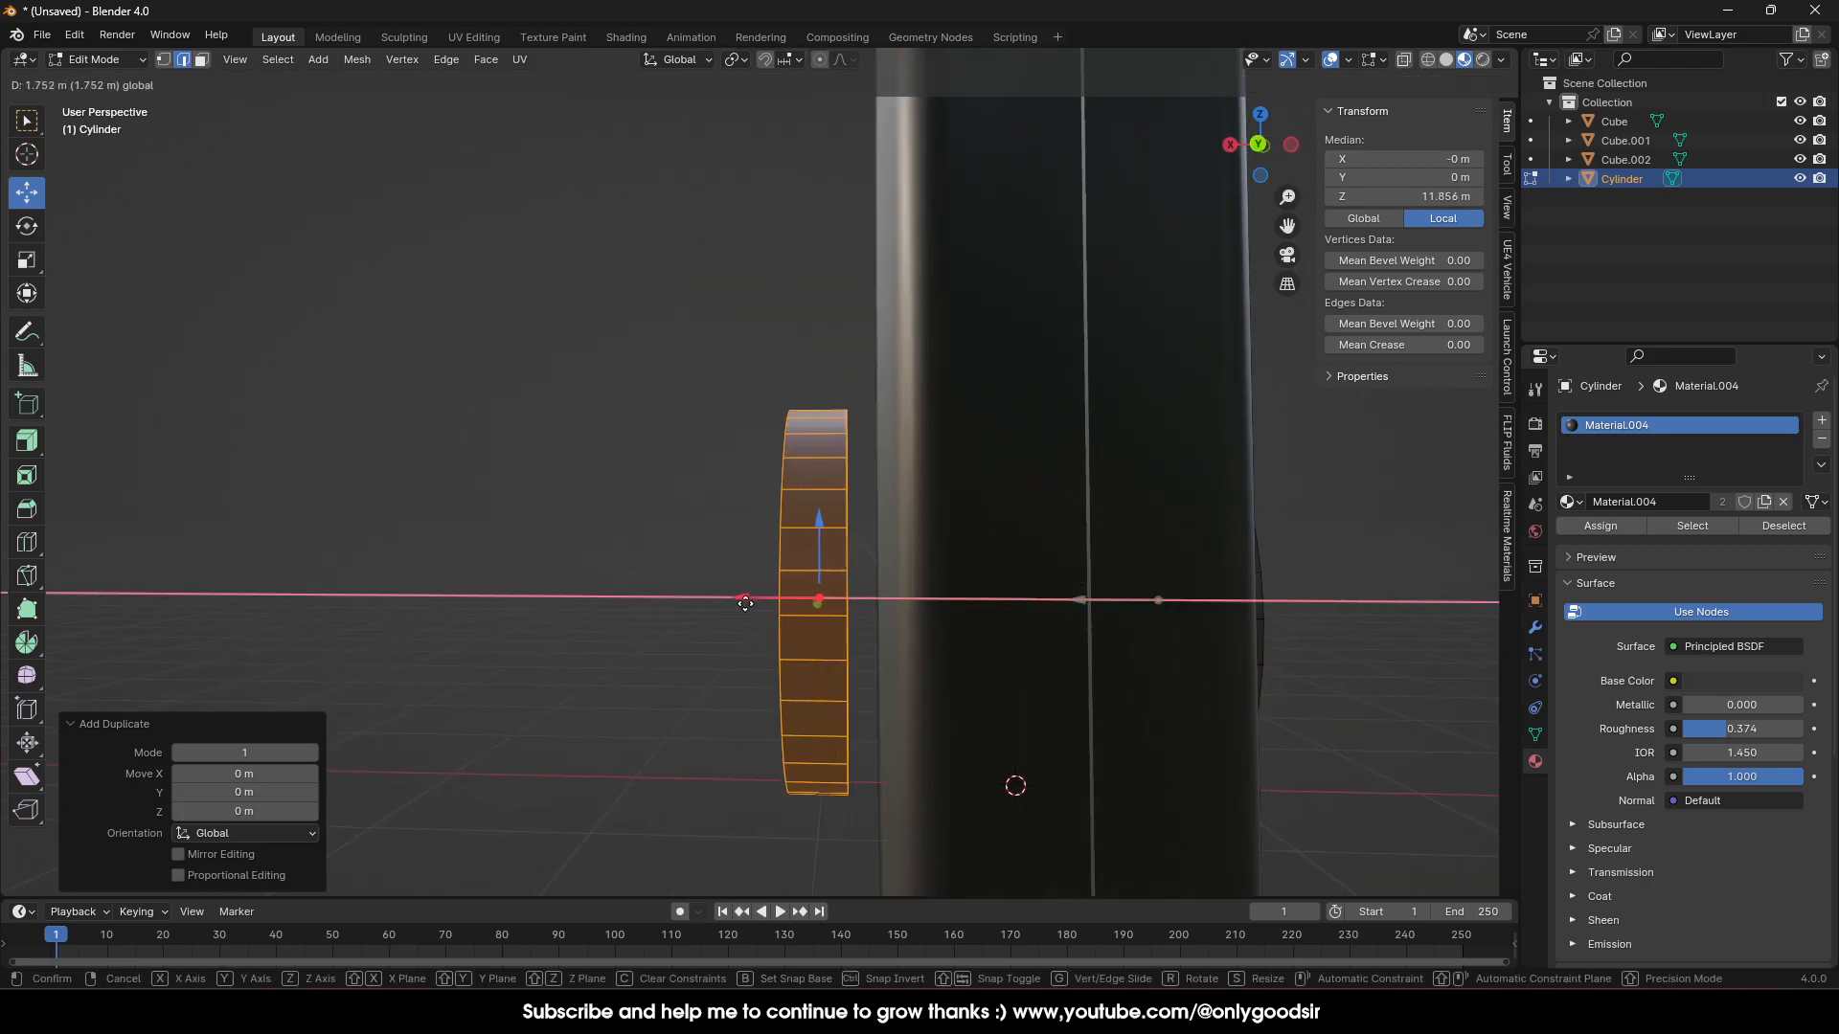
pyautogui.click(800, 604)
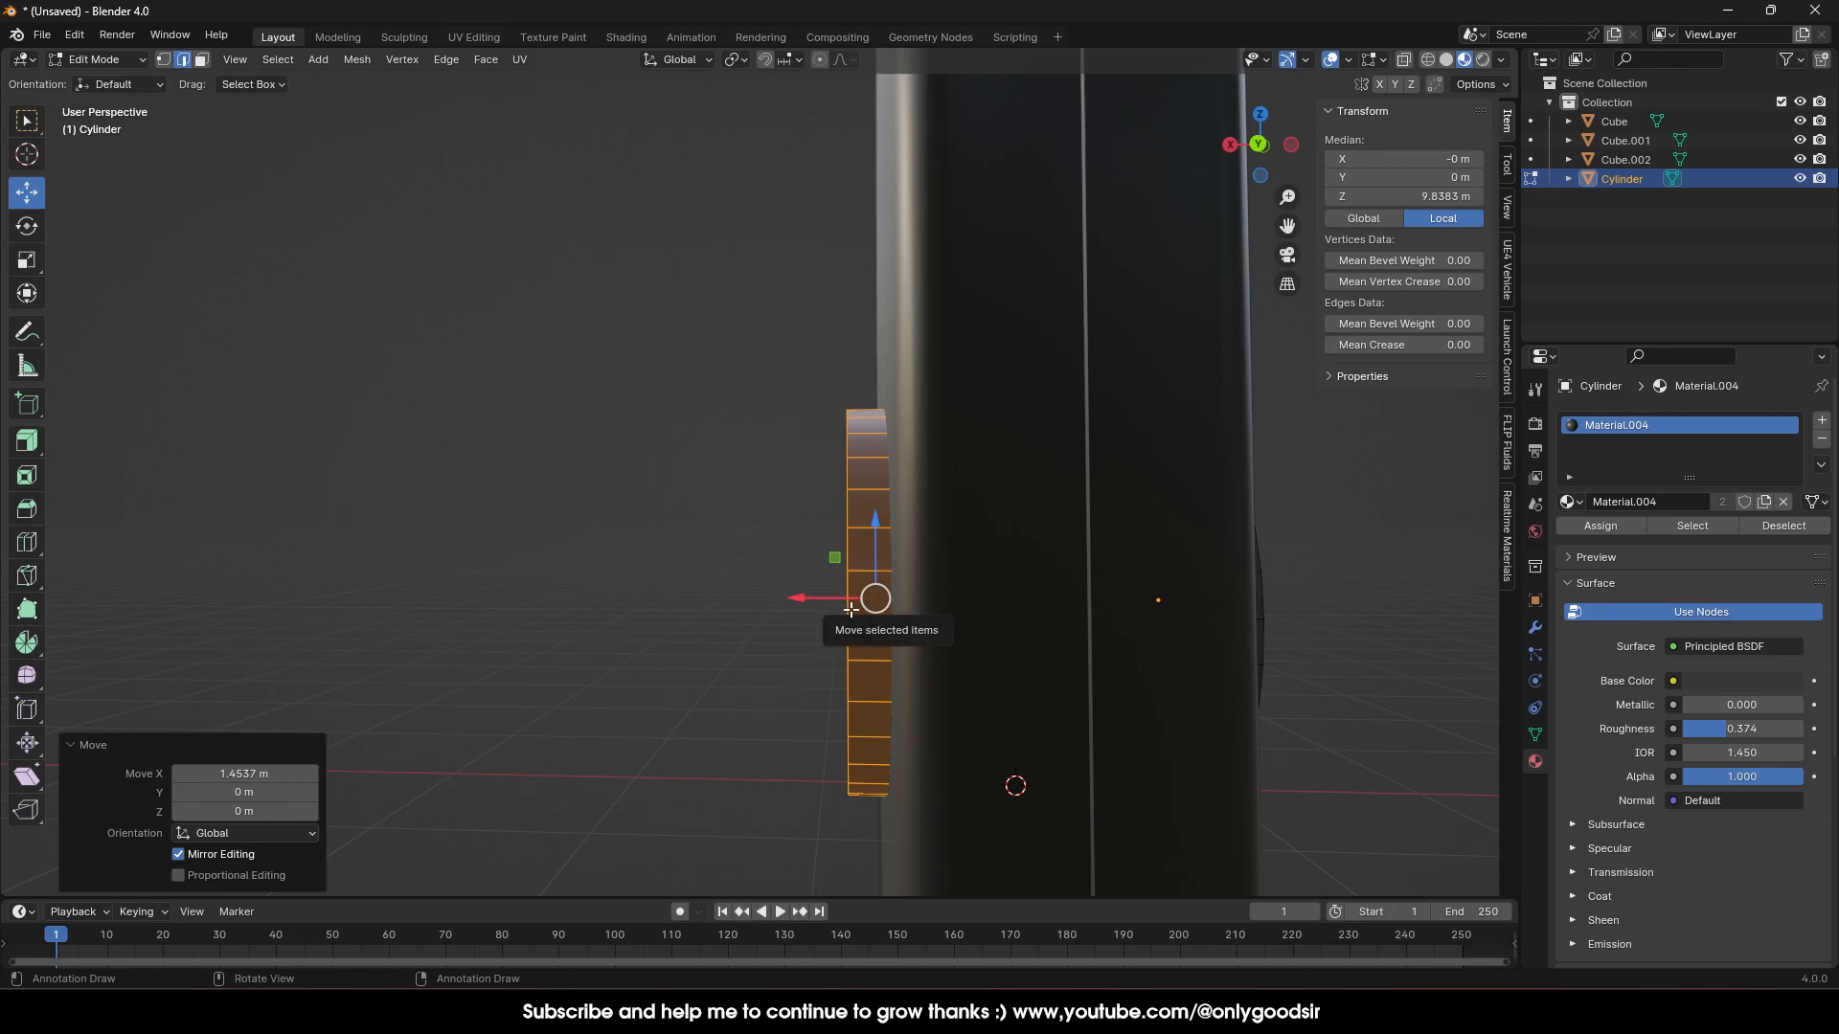
# Select the outer rim edge loops of both discs
pyautogui.click(802, 560)
pyautogui.keyDown('alt'); pyautogui.click(841, 556); pyautogui.keyUp('alt')
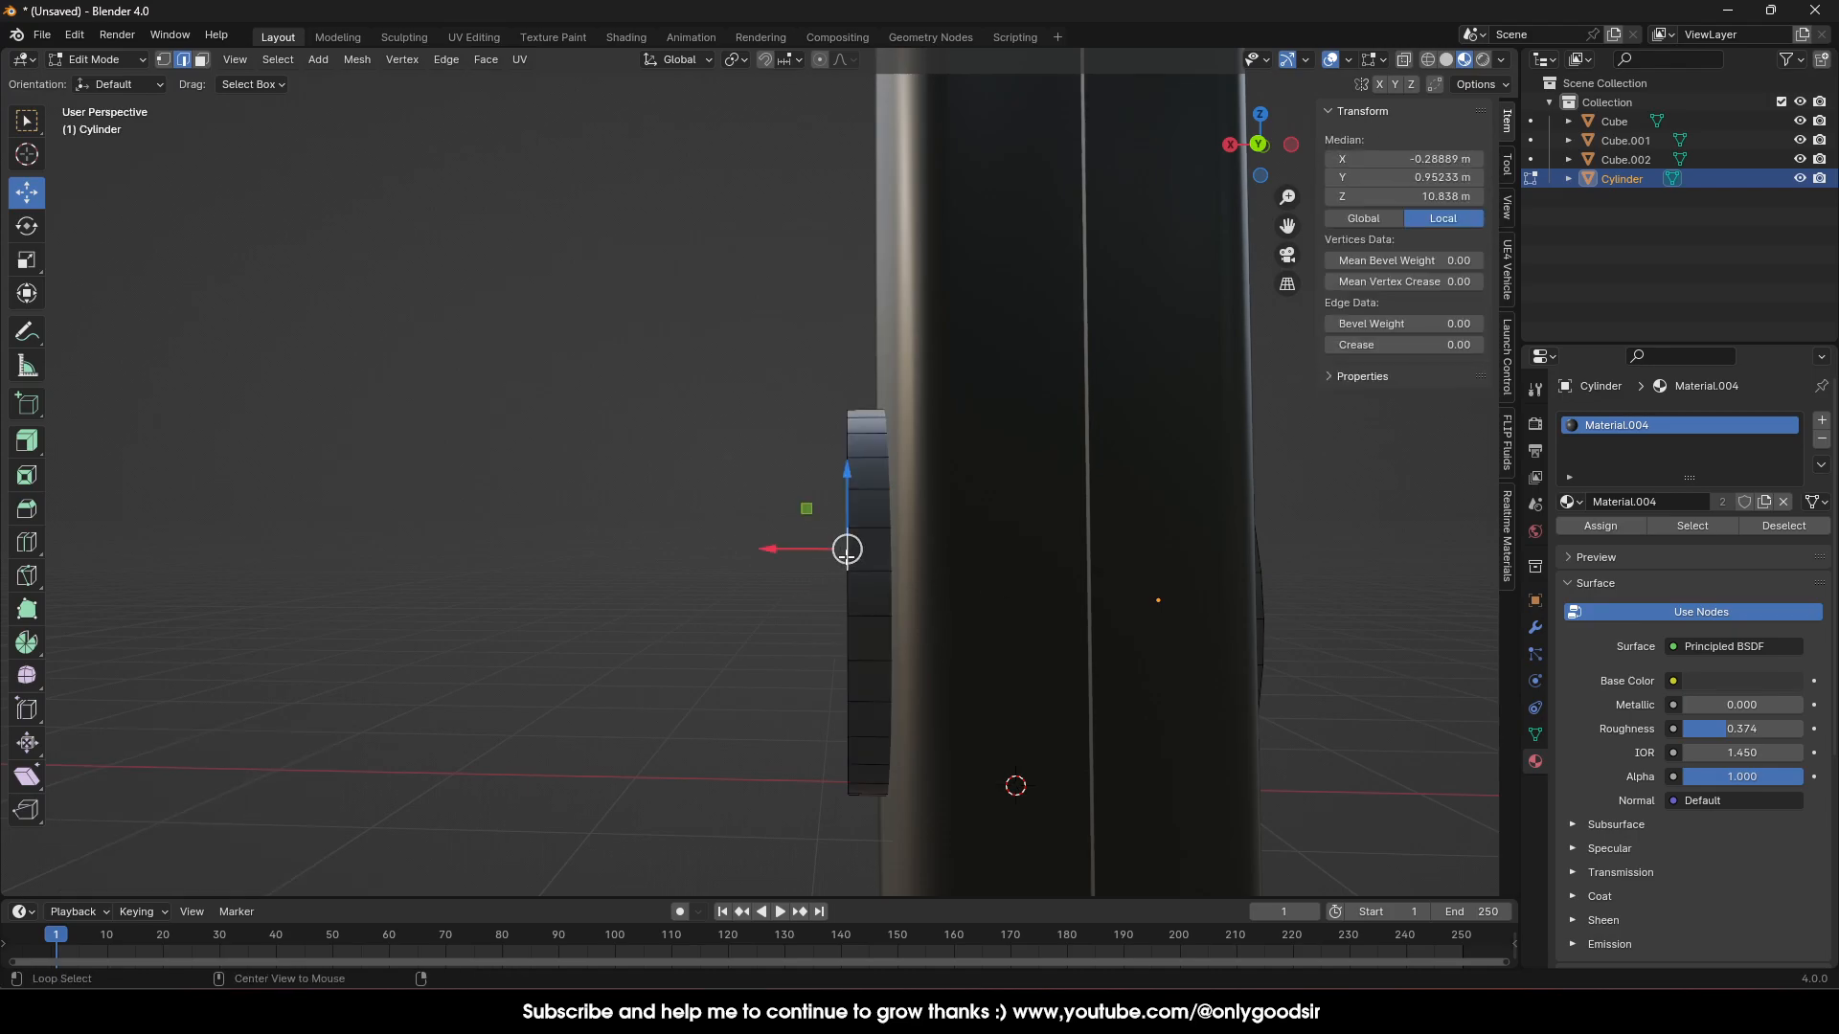
pyautogui.moveTo(843, 555); pyautogui.dragTo(1036, 595, button='middle')
pyautogui.keyDown('alt'); pyautogui.click(1206, 571); pyautogui.keyUp('alt')
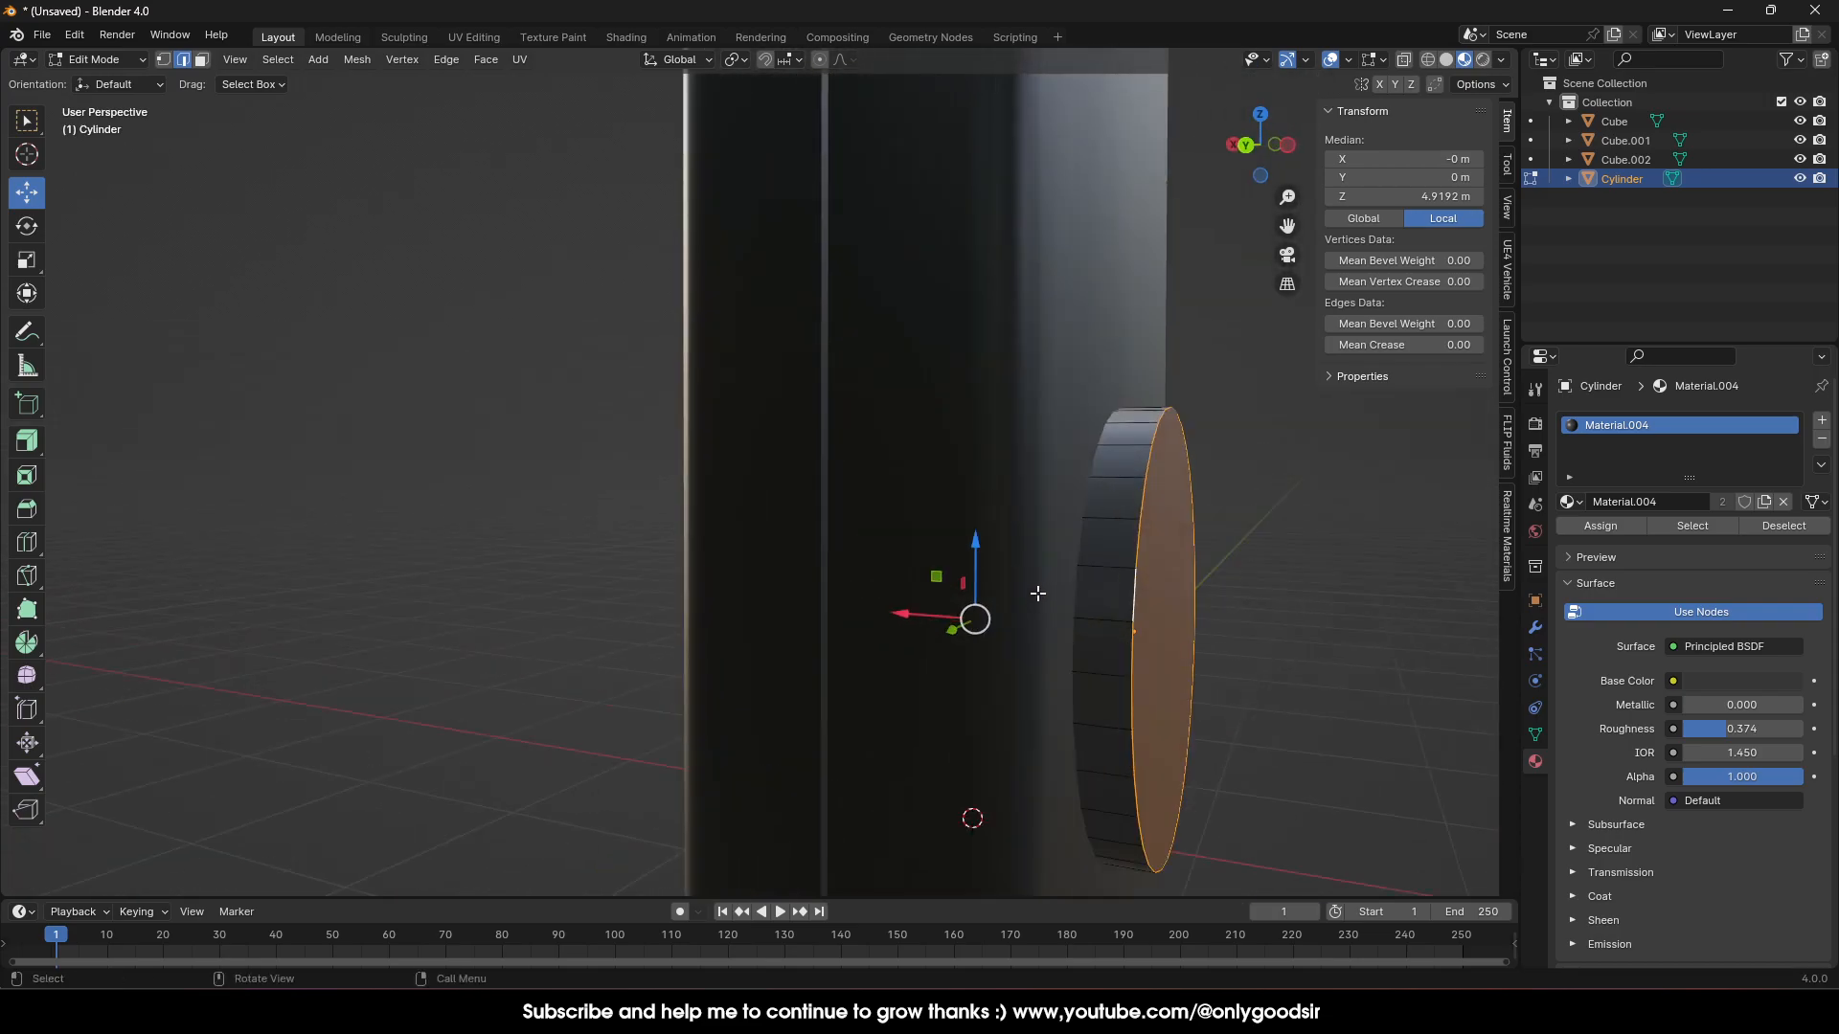
# Try to bevel the outer rim edges of both discs
pyautogui.hotkey('ctrl', 'e')
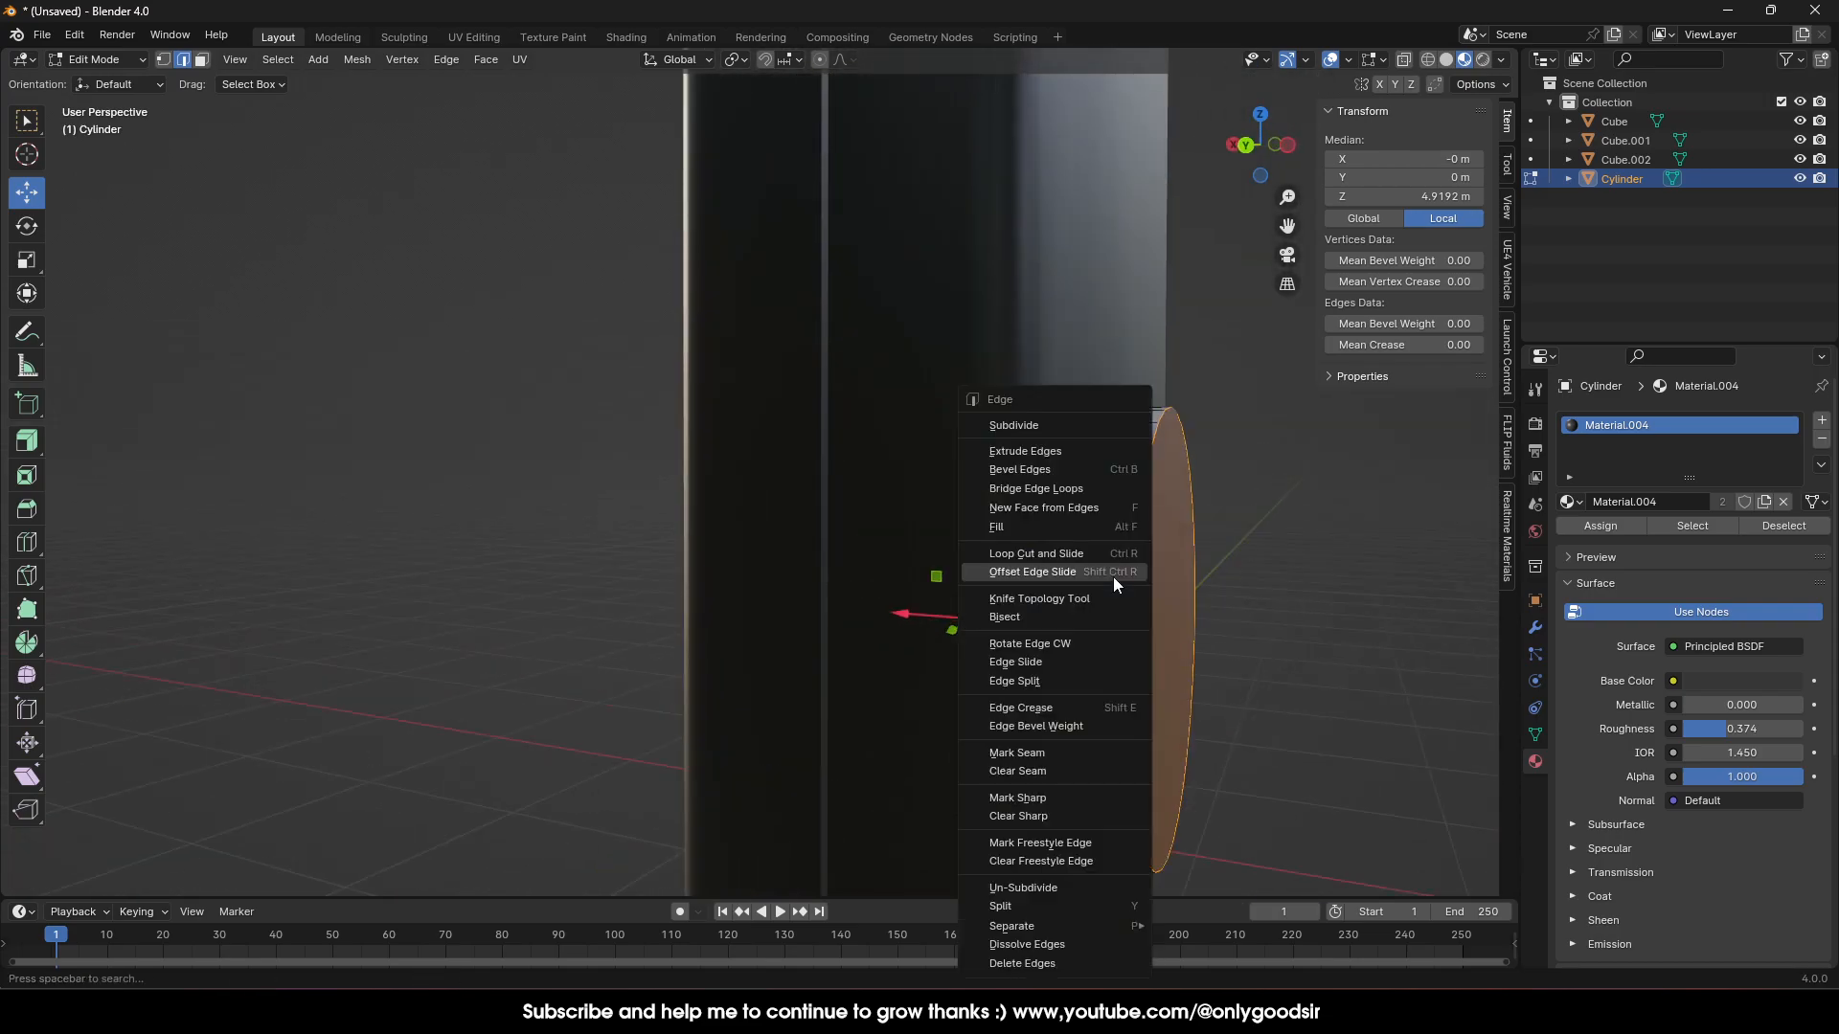
pyautogui.click(1048, 479)
pyautogui.click(1140, 529)
pyautogui.moveTo(1140, 528); pyautogui.dragTo(1292, 599, button='middle')
# Apply the scale of the cylinder object in Object Mode
pyautogui.press('Tab')
pyautogui.click(1235, 594)
pyautogui.click(1174, 590)
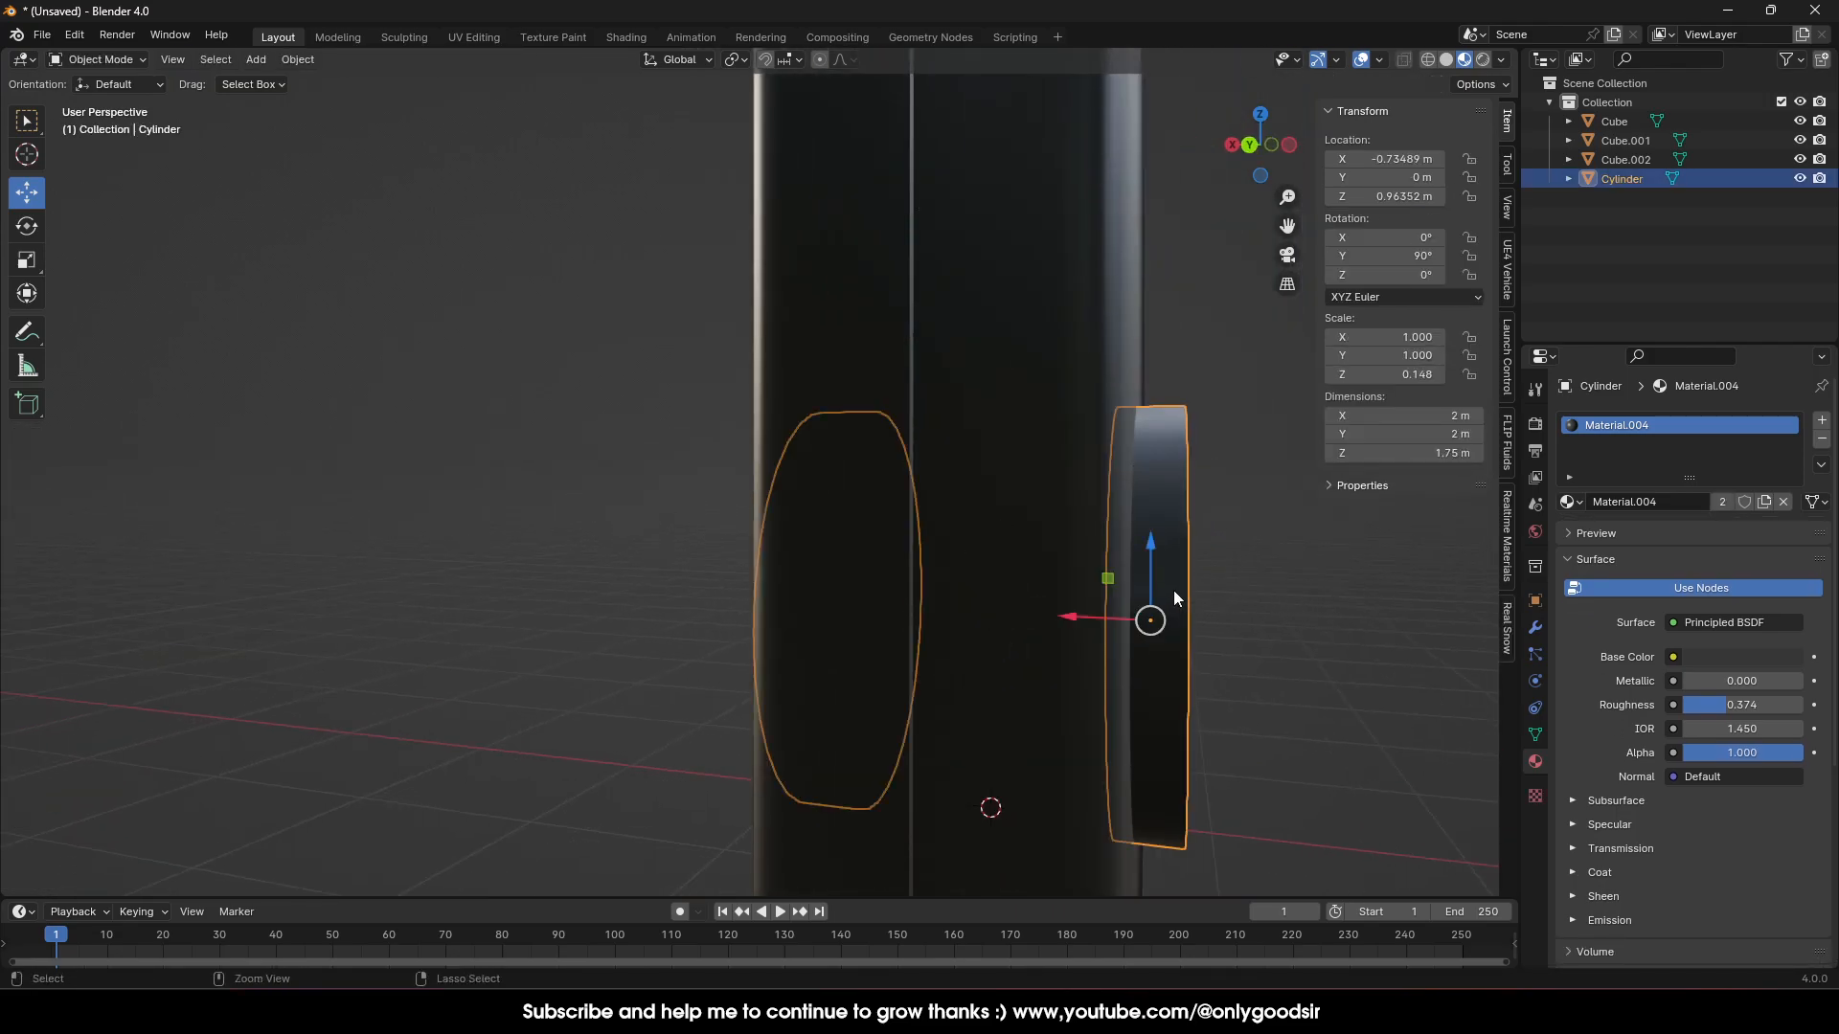
pyautogui.hotkey('ctrl', 'a')
pyautogui.click(1174, 589)
# Bevel the outer rim edges of both discs with a width of 0.15 m and 6 segments
pyautogui.press('Tab')
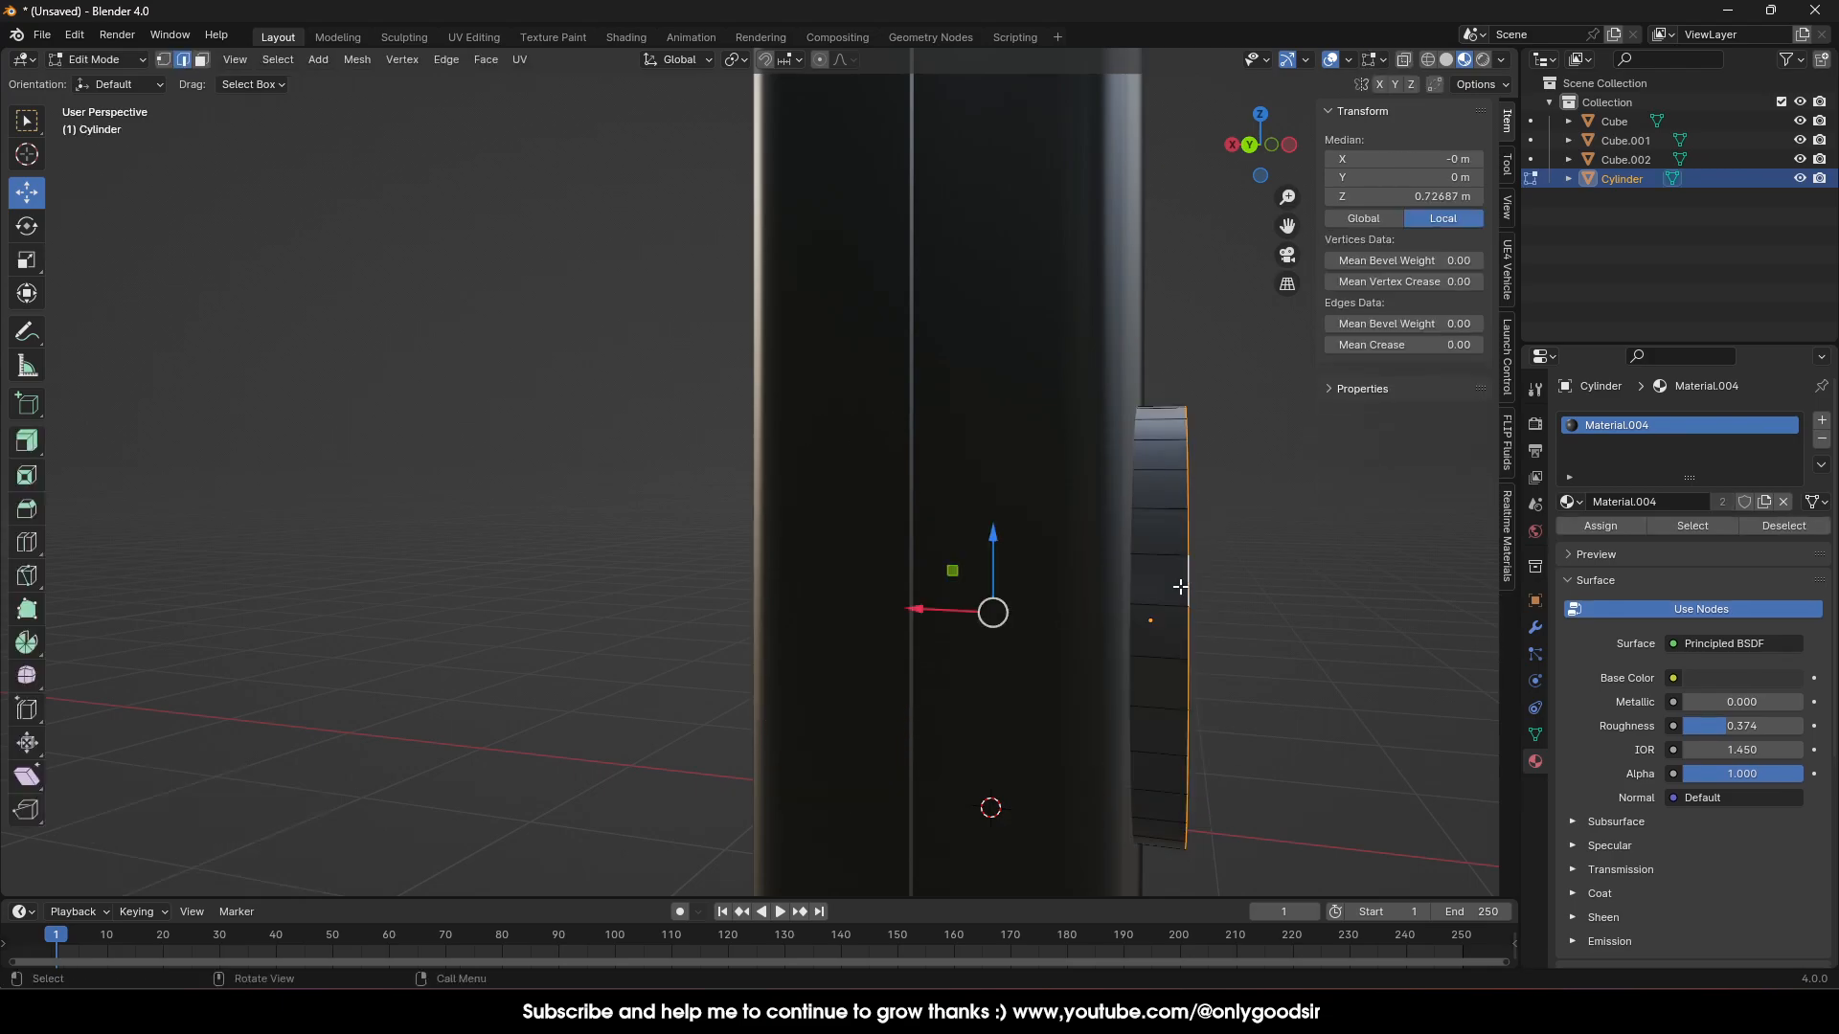
pyautogui.moveTo(1059, 583); pyautogui.dragTo(1190, 546, button='middle')
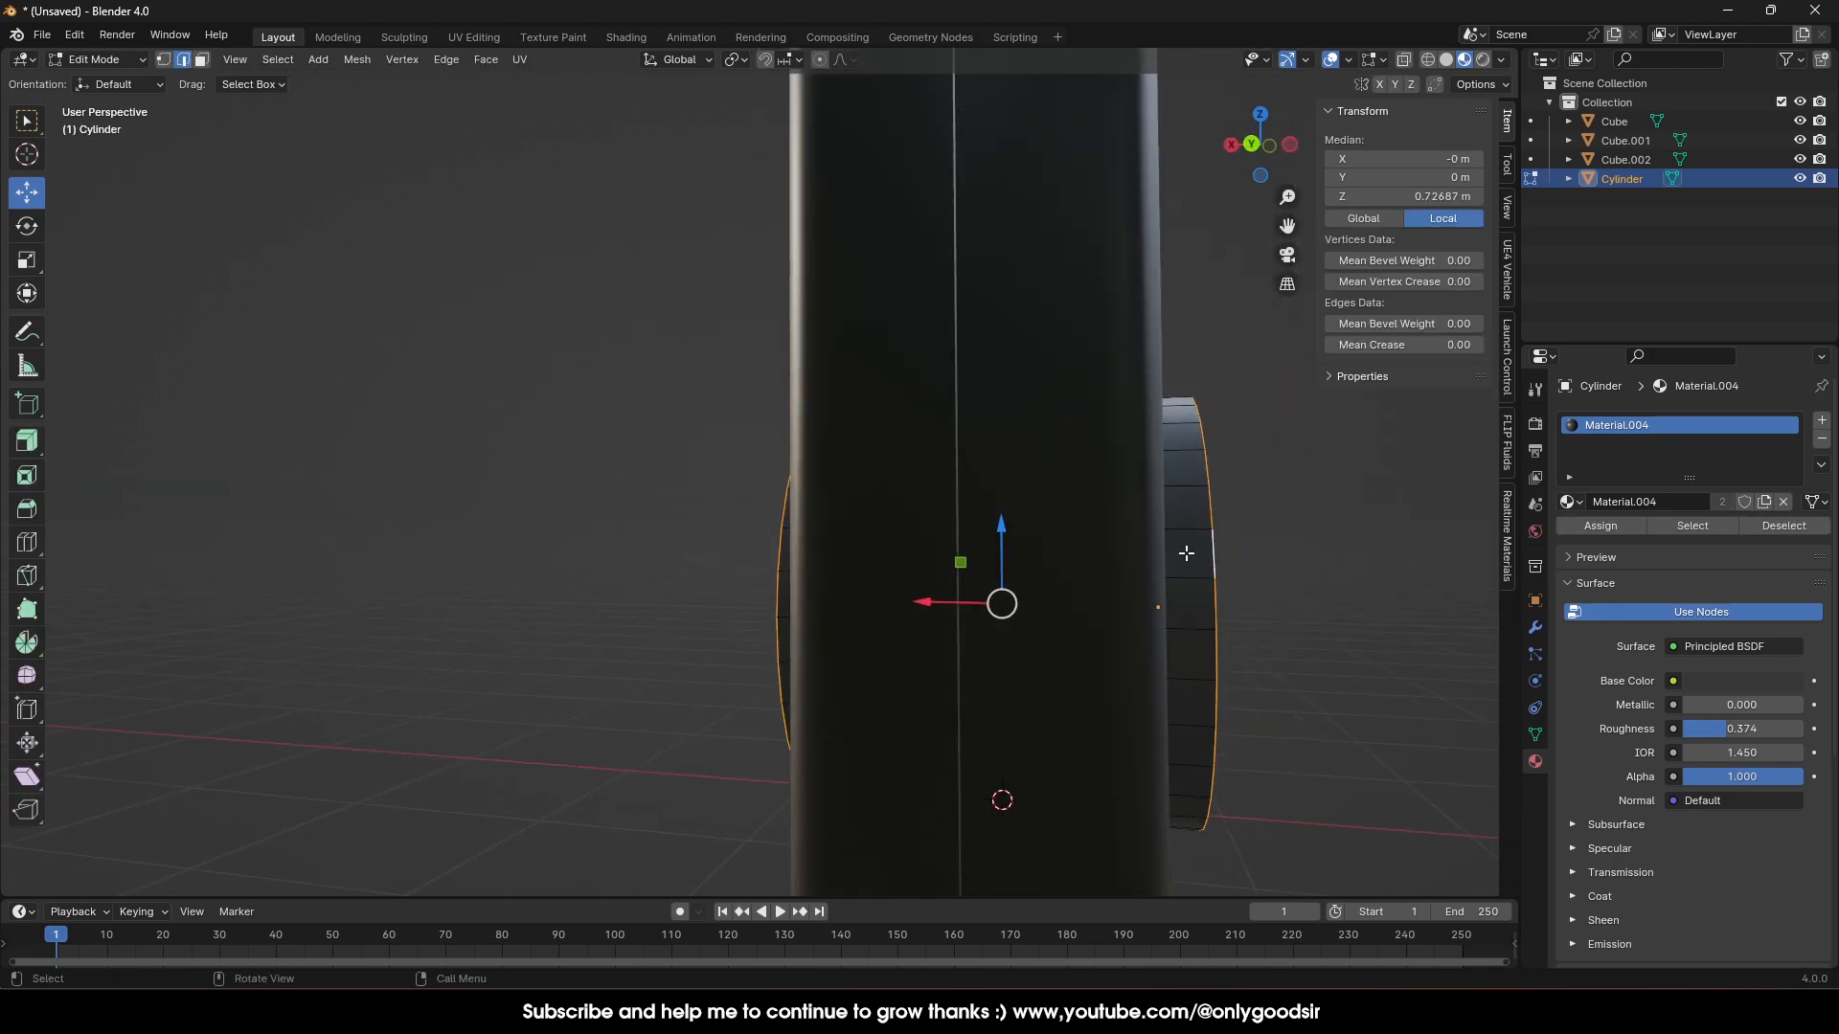
pyautogui.hotkey('ctrl', 'e')
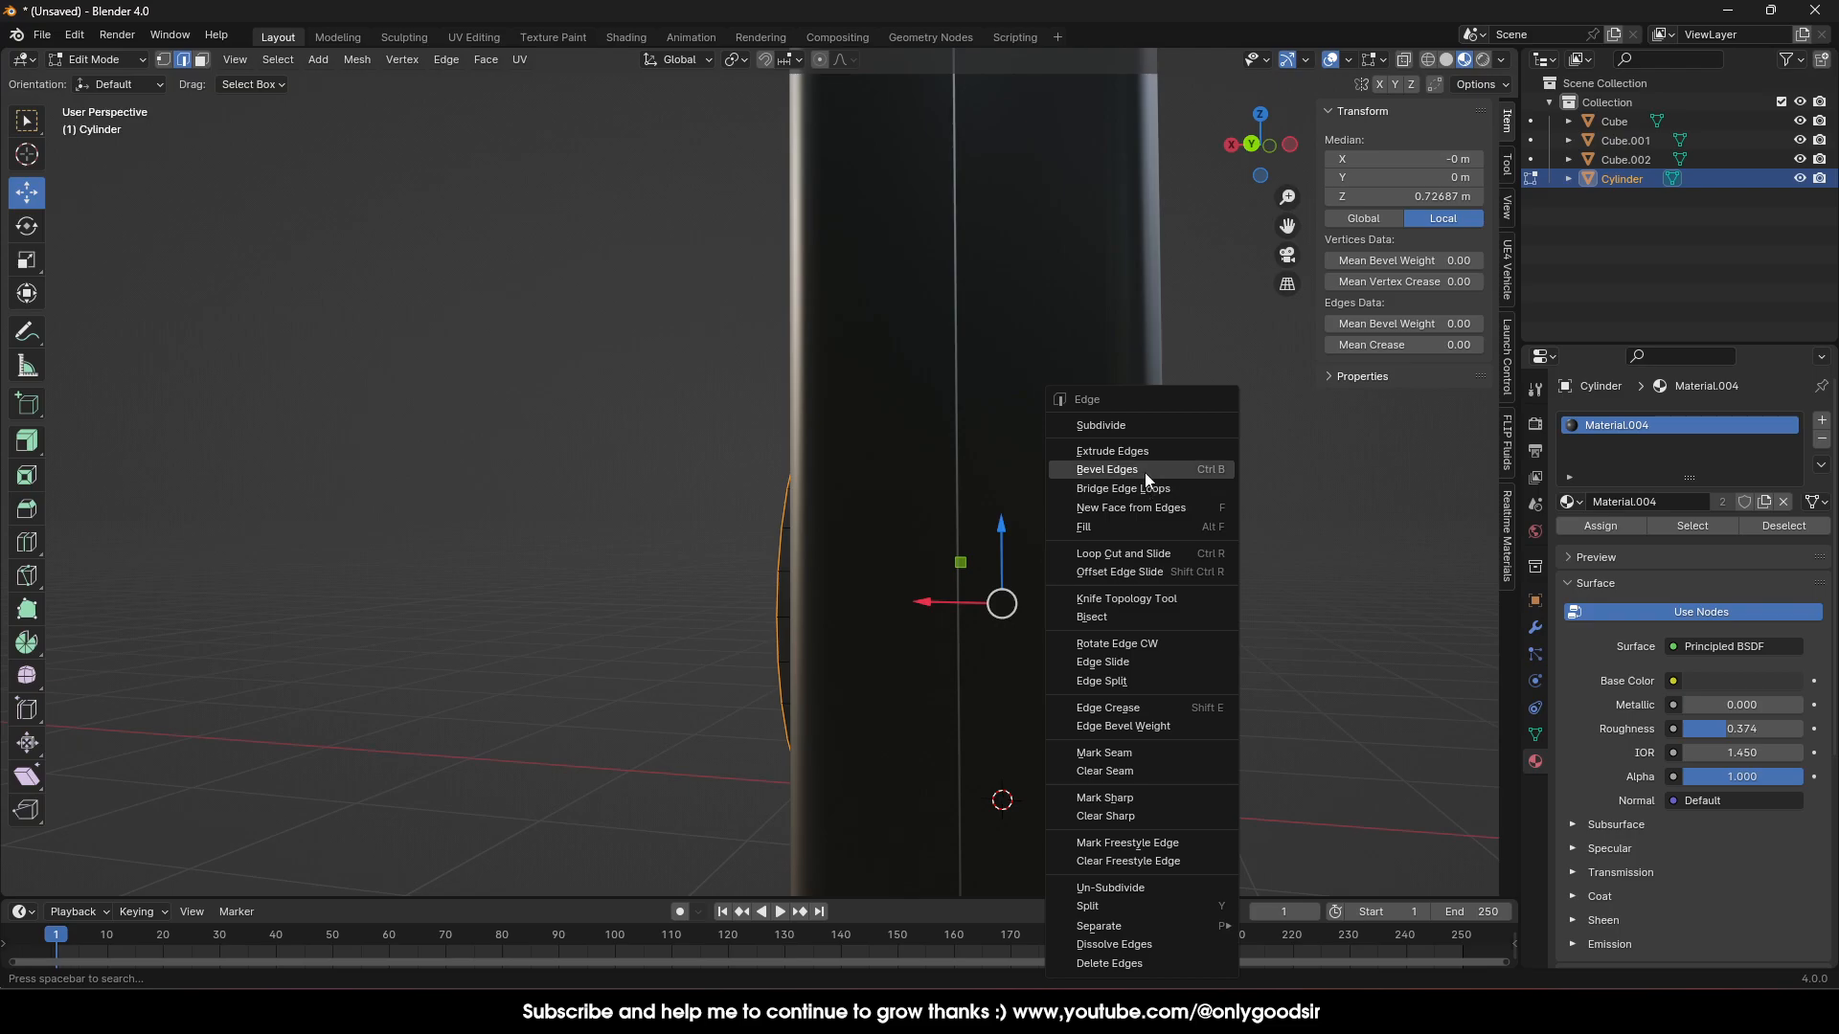
pyautogui.click(1146, 473)
pyautogui.click(1206, 540)
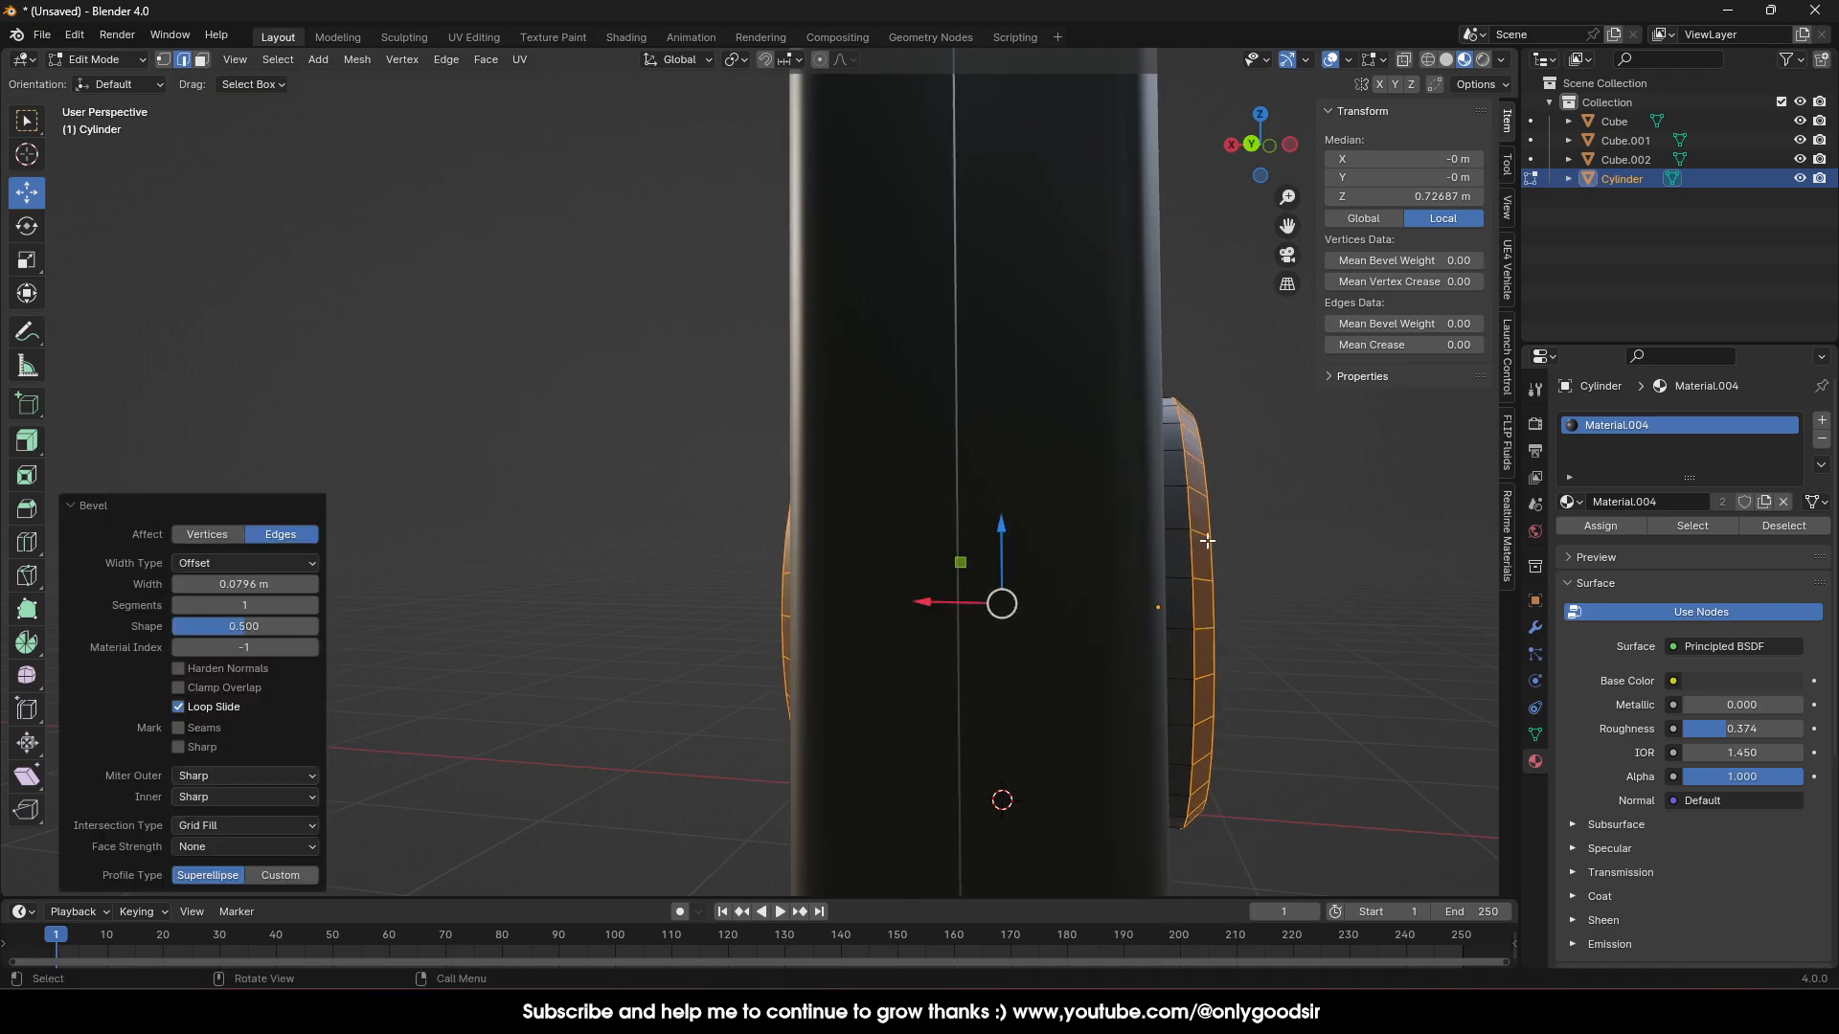
pyautogui.click(310, 608)
pyautogui.click(311, 607)
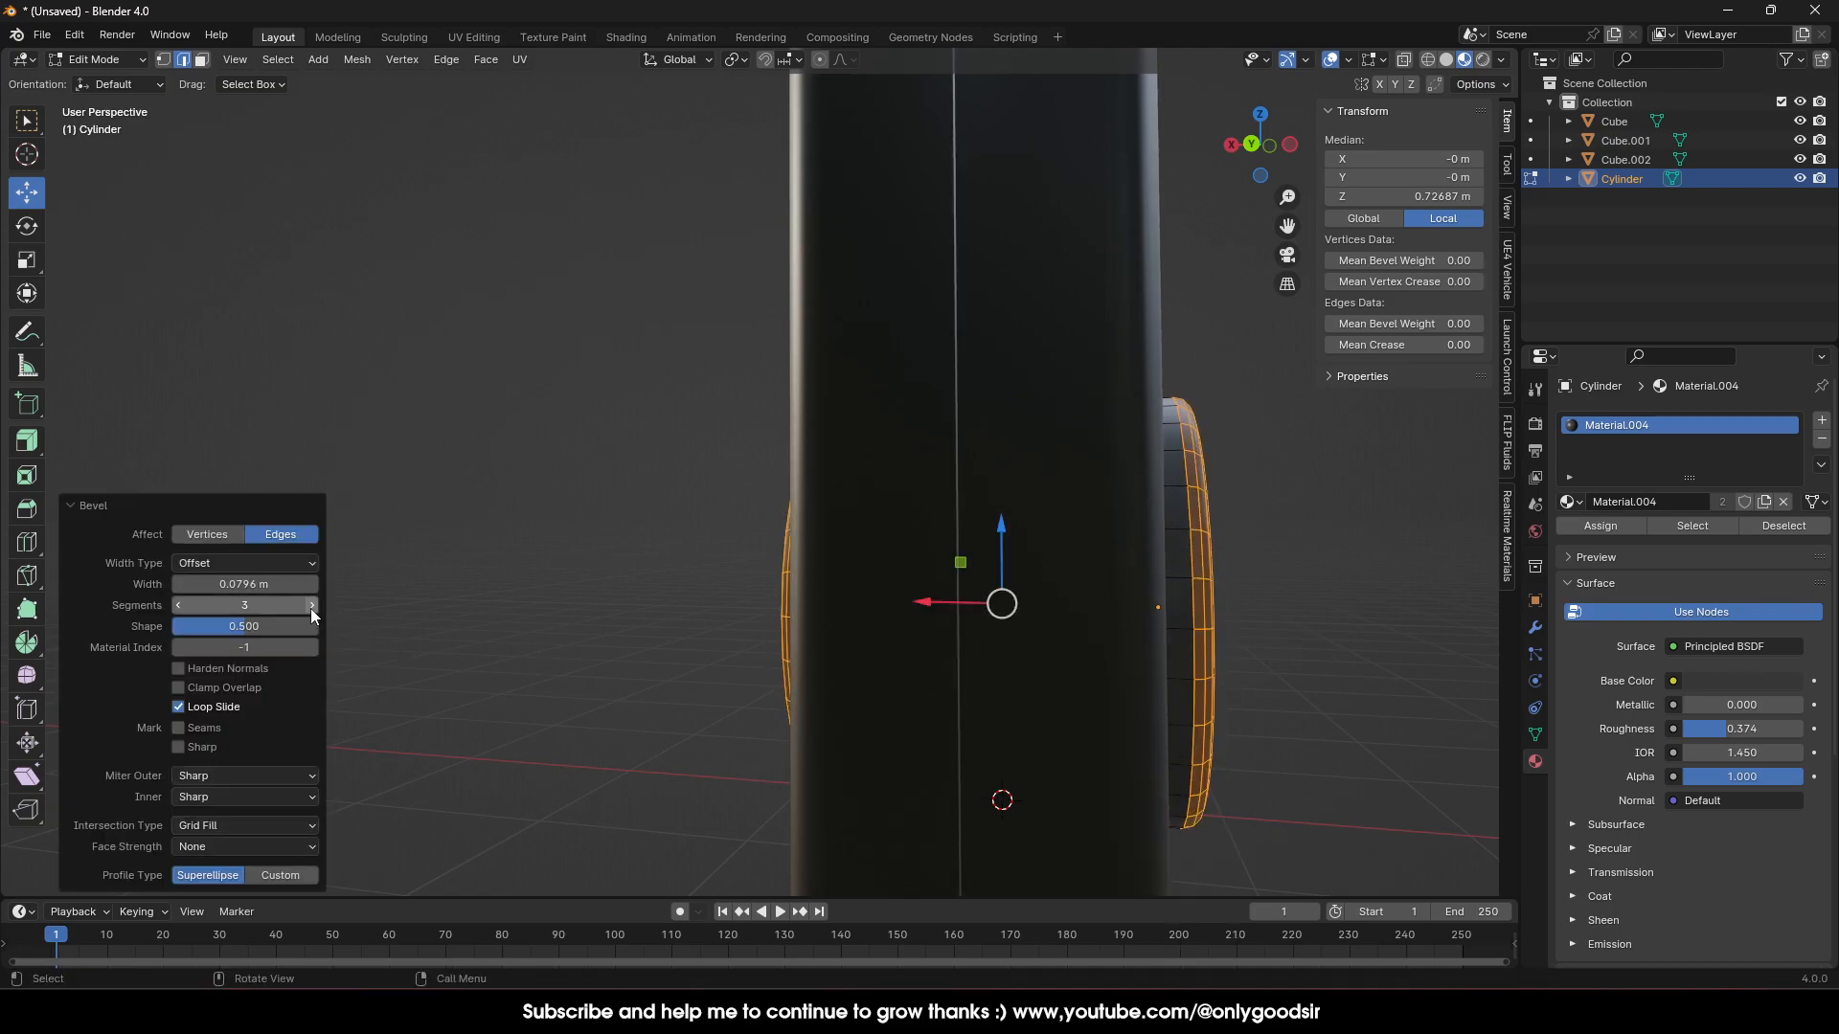
pyautogui.click(310, 607)
pyautogui.moveTo(978, 610); pyautogui.dragTo(653, 632, button='middle')
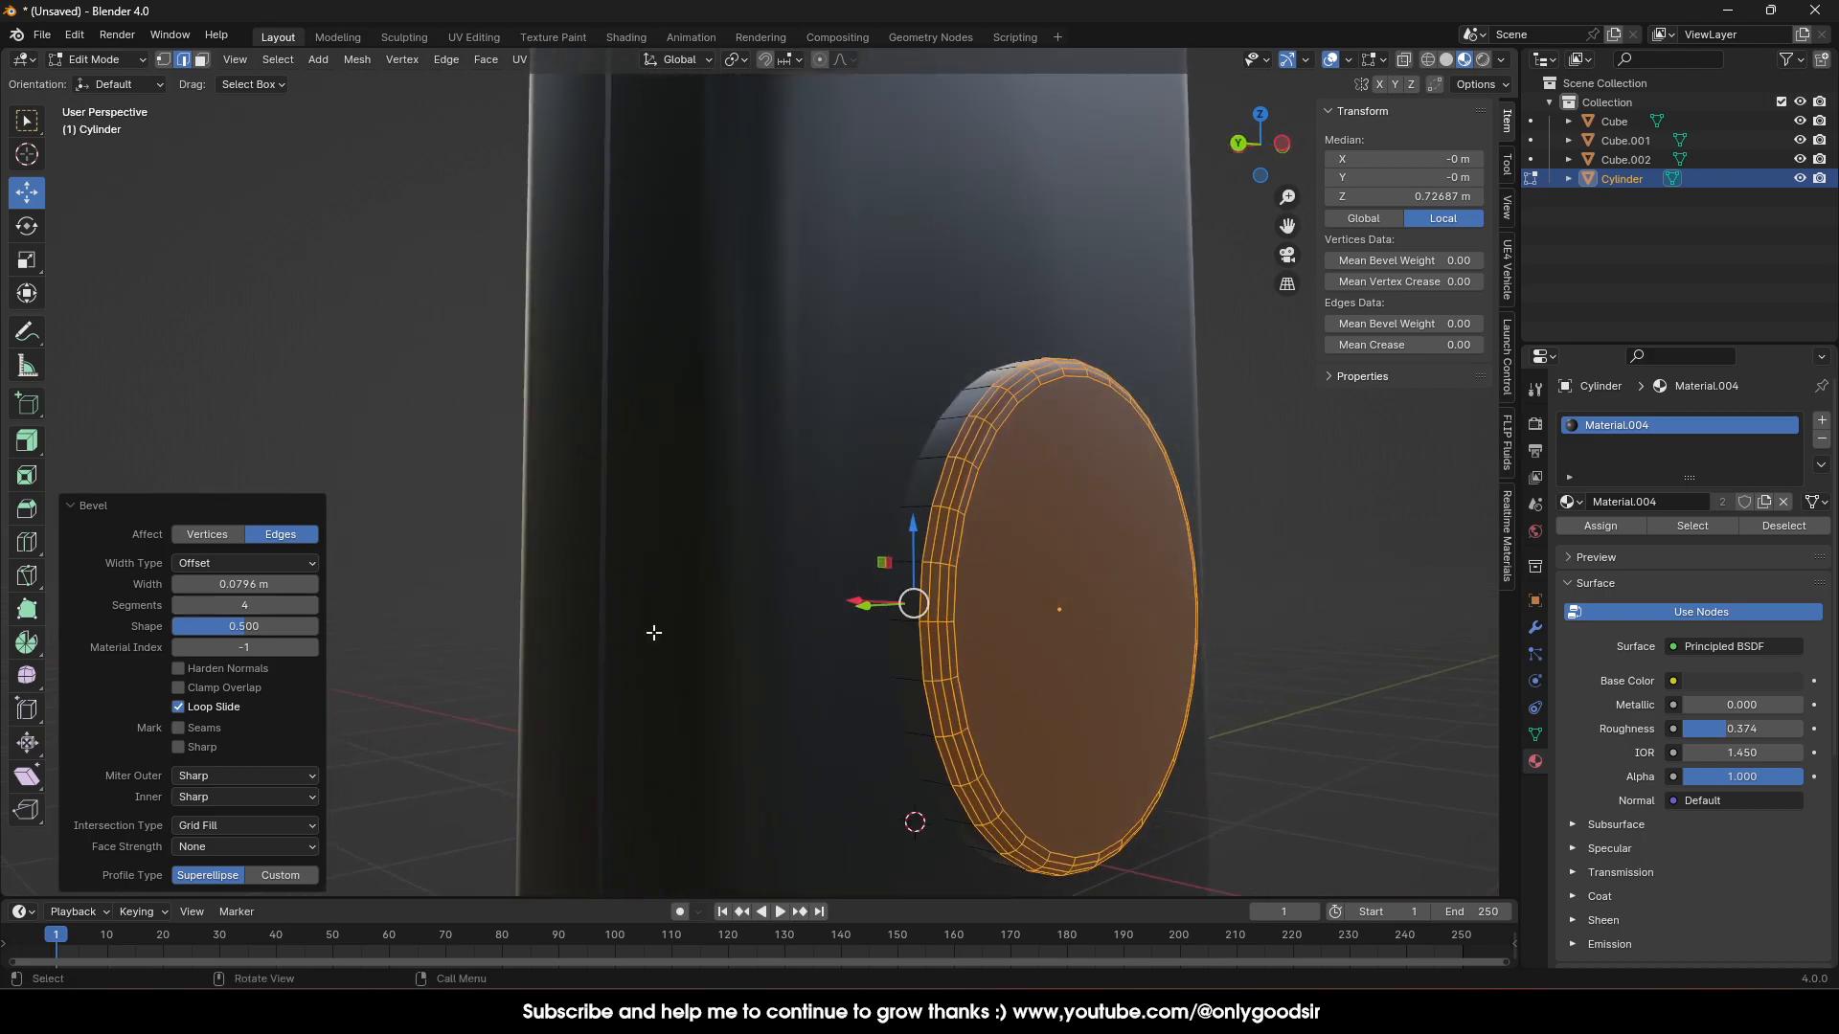
pyautogui.click(312, 605)
pyautogui.click(312, 606)
pyautogui.moveTo(250, 584)
pyautogui.mouseDown()
pyautogui.moveTo(296, 584)
pyautogui.moveTo(274, 584)
pyautogui.mouseUp()
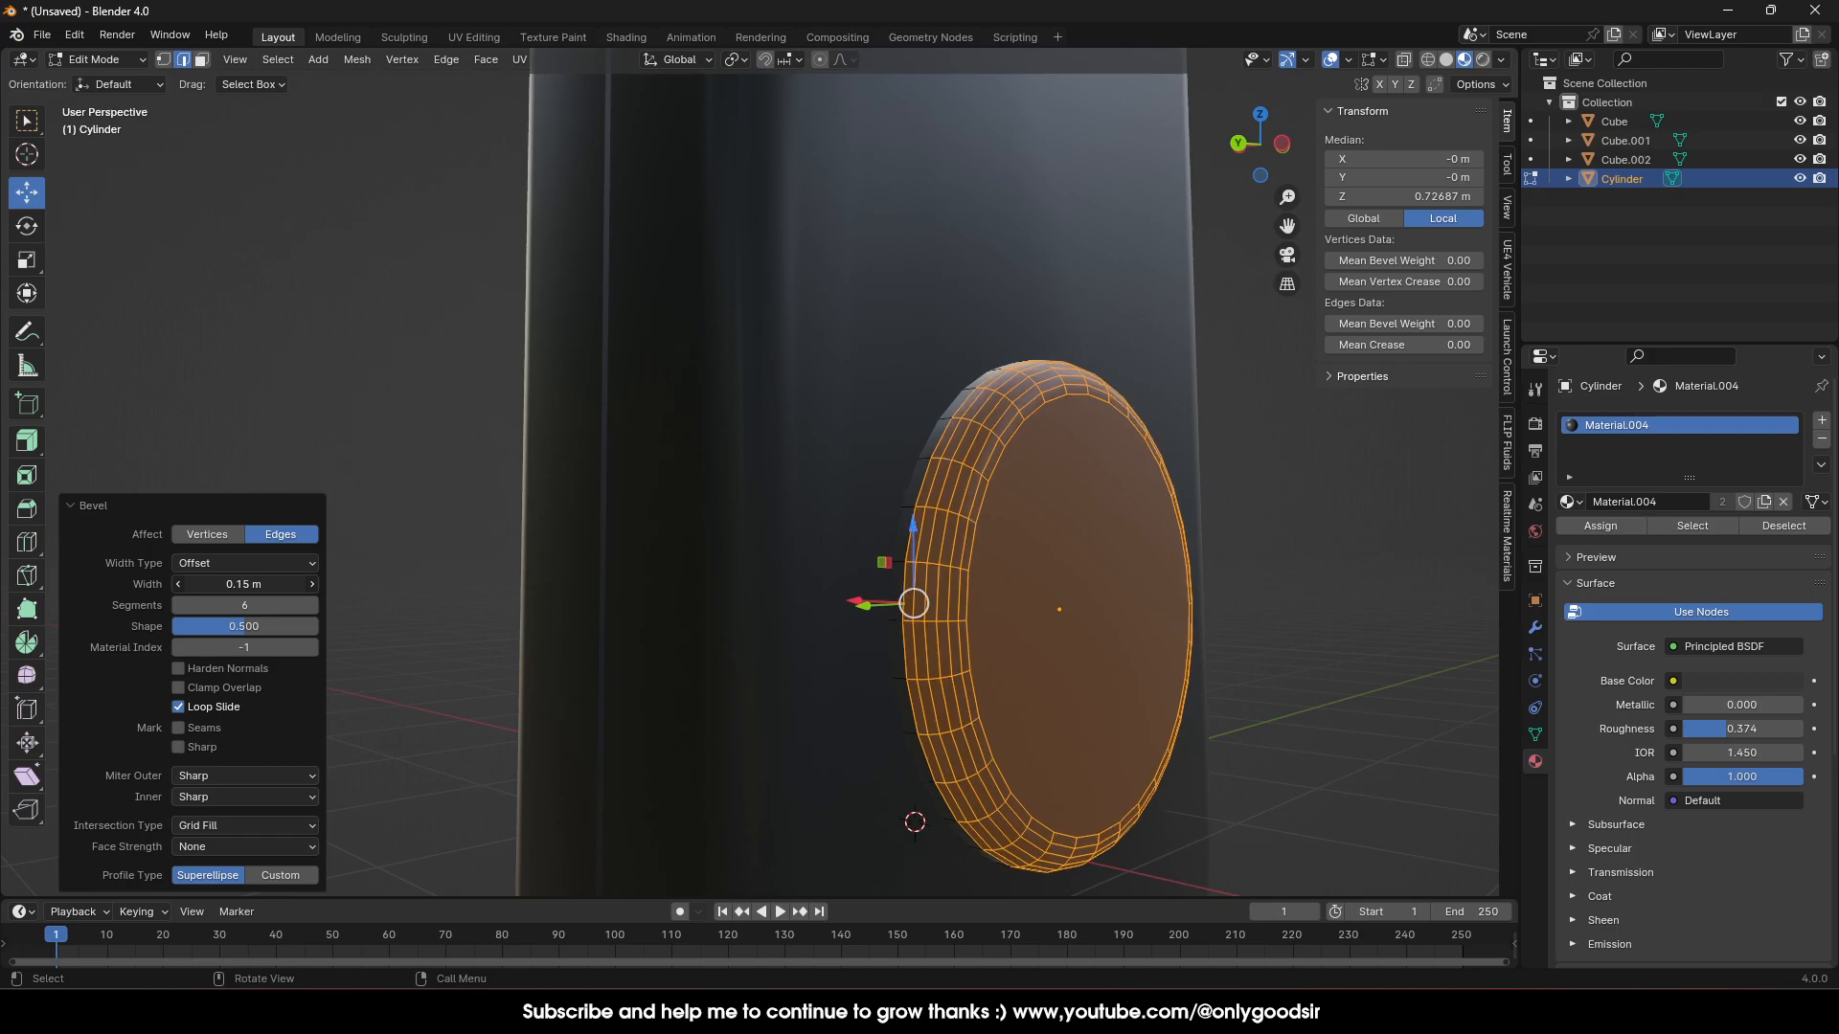
# Examine the bevelled disc against the body from the side
pyautogui.press('Tab')
pyautogui.click(1278, 612)
pyautogui.moveTo(1237, 635); pyautogui.dragTo(979, 599, button='middle')
pyautogui.scroll(-5, 737, 685)
pyautogui.scroll(5, 887, 607)
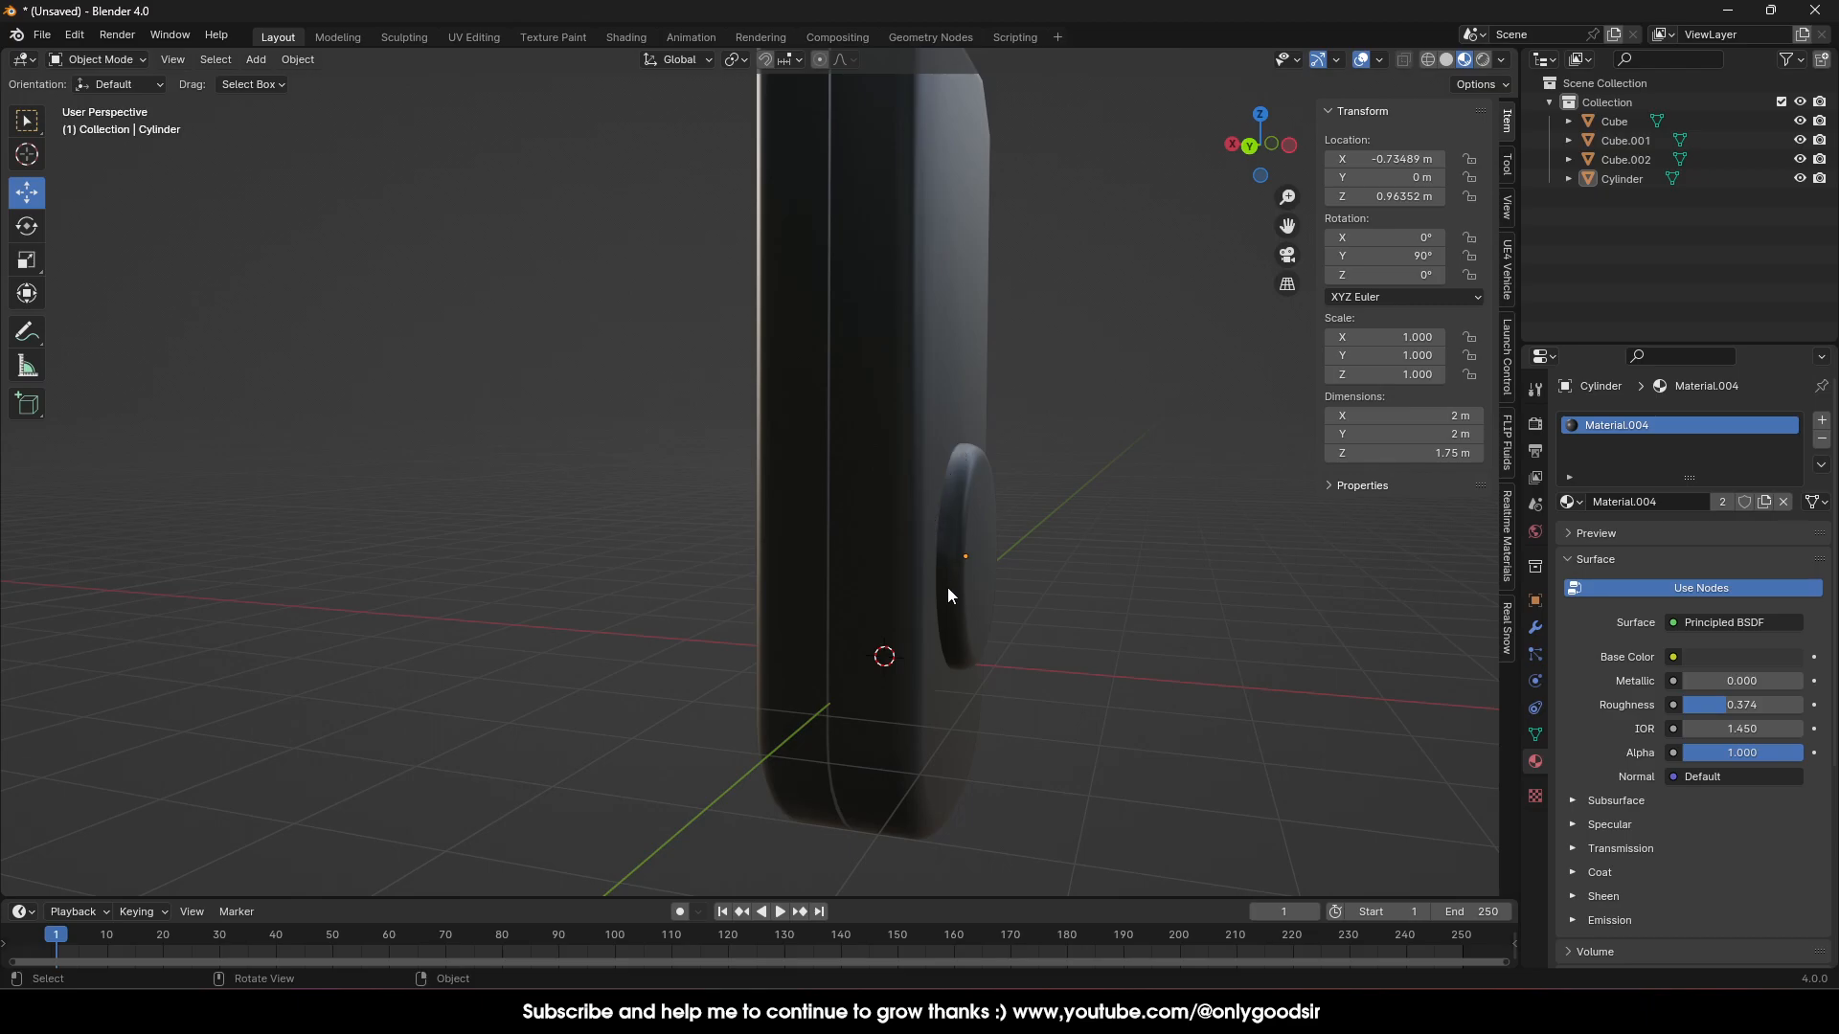
pyautogui.moveTo(969, 451); pyautogui.dragTo(1148, 552, button='middle')
pyautogui.press('Tab')
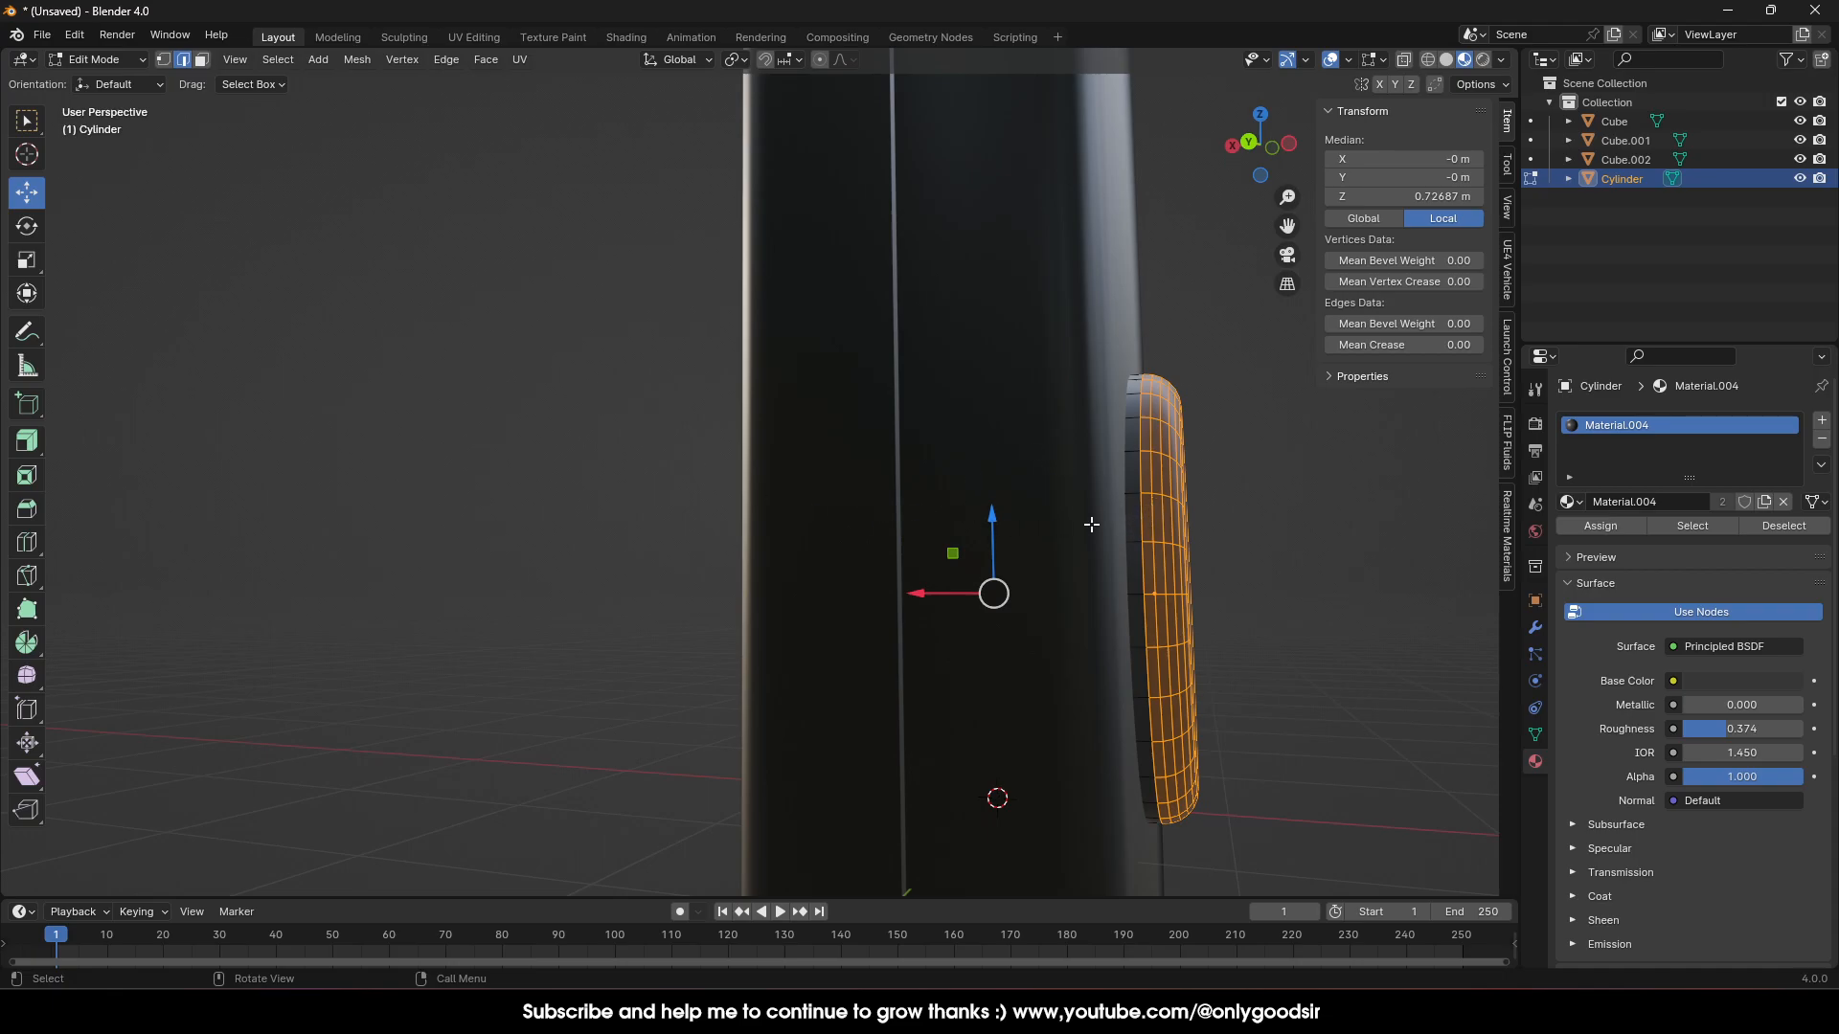
pyautogui.press('Tab')
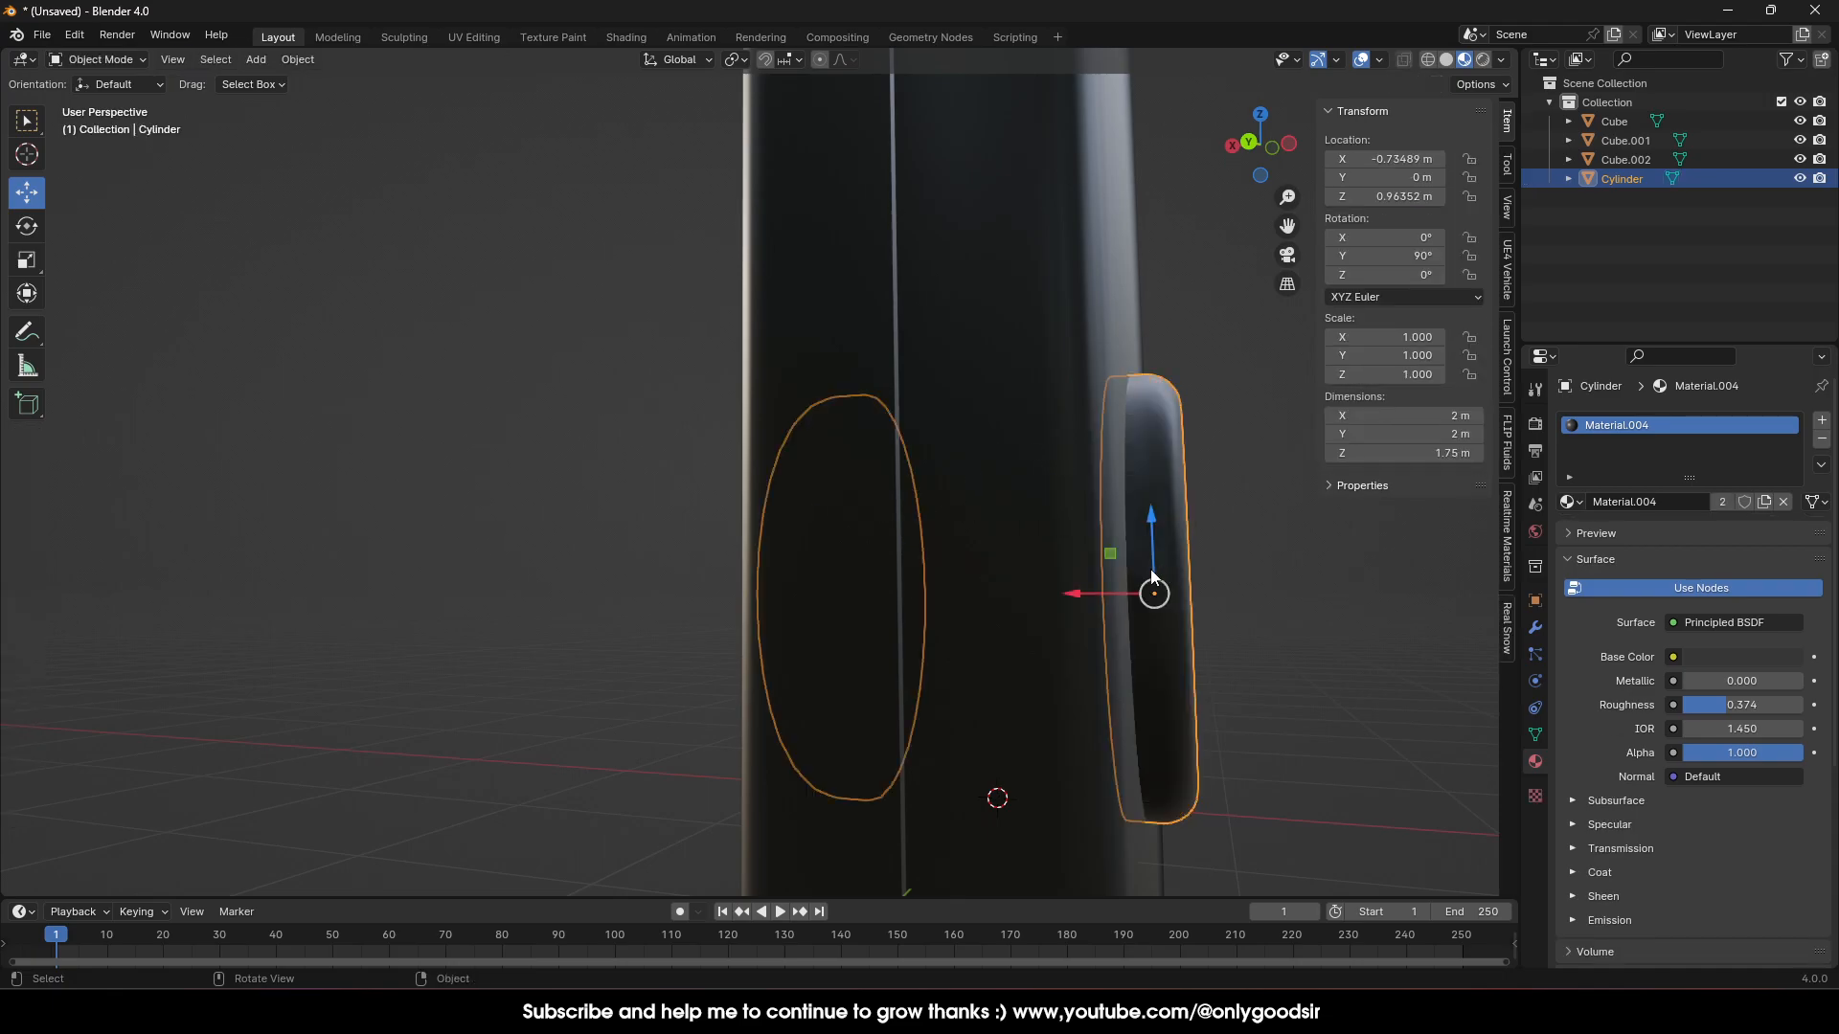
pyautogui.click(1295, 555)
pyautogui.click(1155, 593)
# Select the flat face and rounded rim of the original disc and move them slightly outward along X
pyautogui.press('Tab')
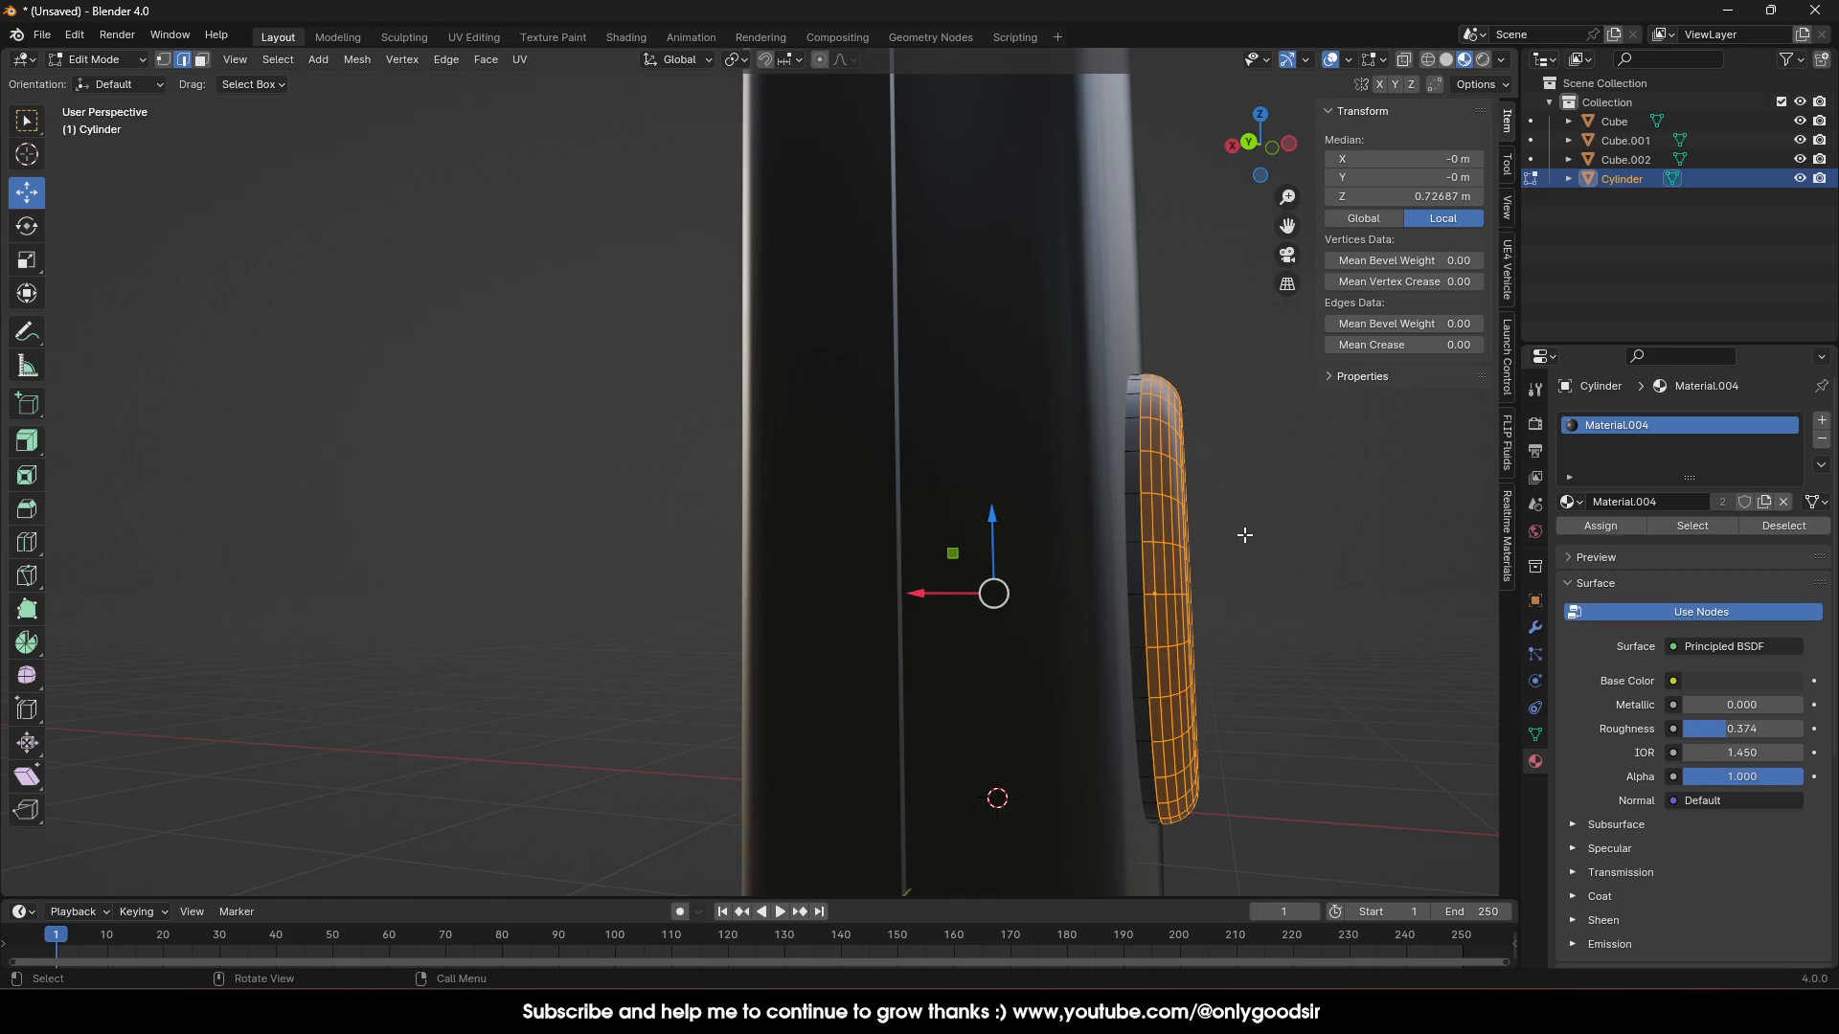
pyautogui.moveTo(1260, 489); pyautogui.dragTo(1170, 624, button='middle')
pyautogui.click(1169, 624)
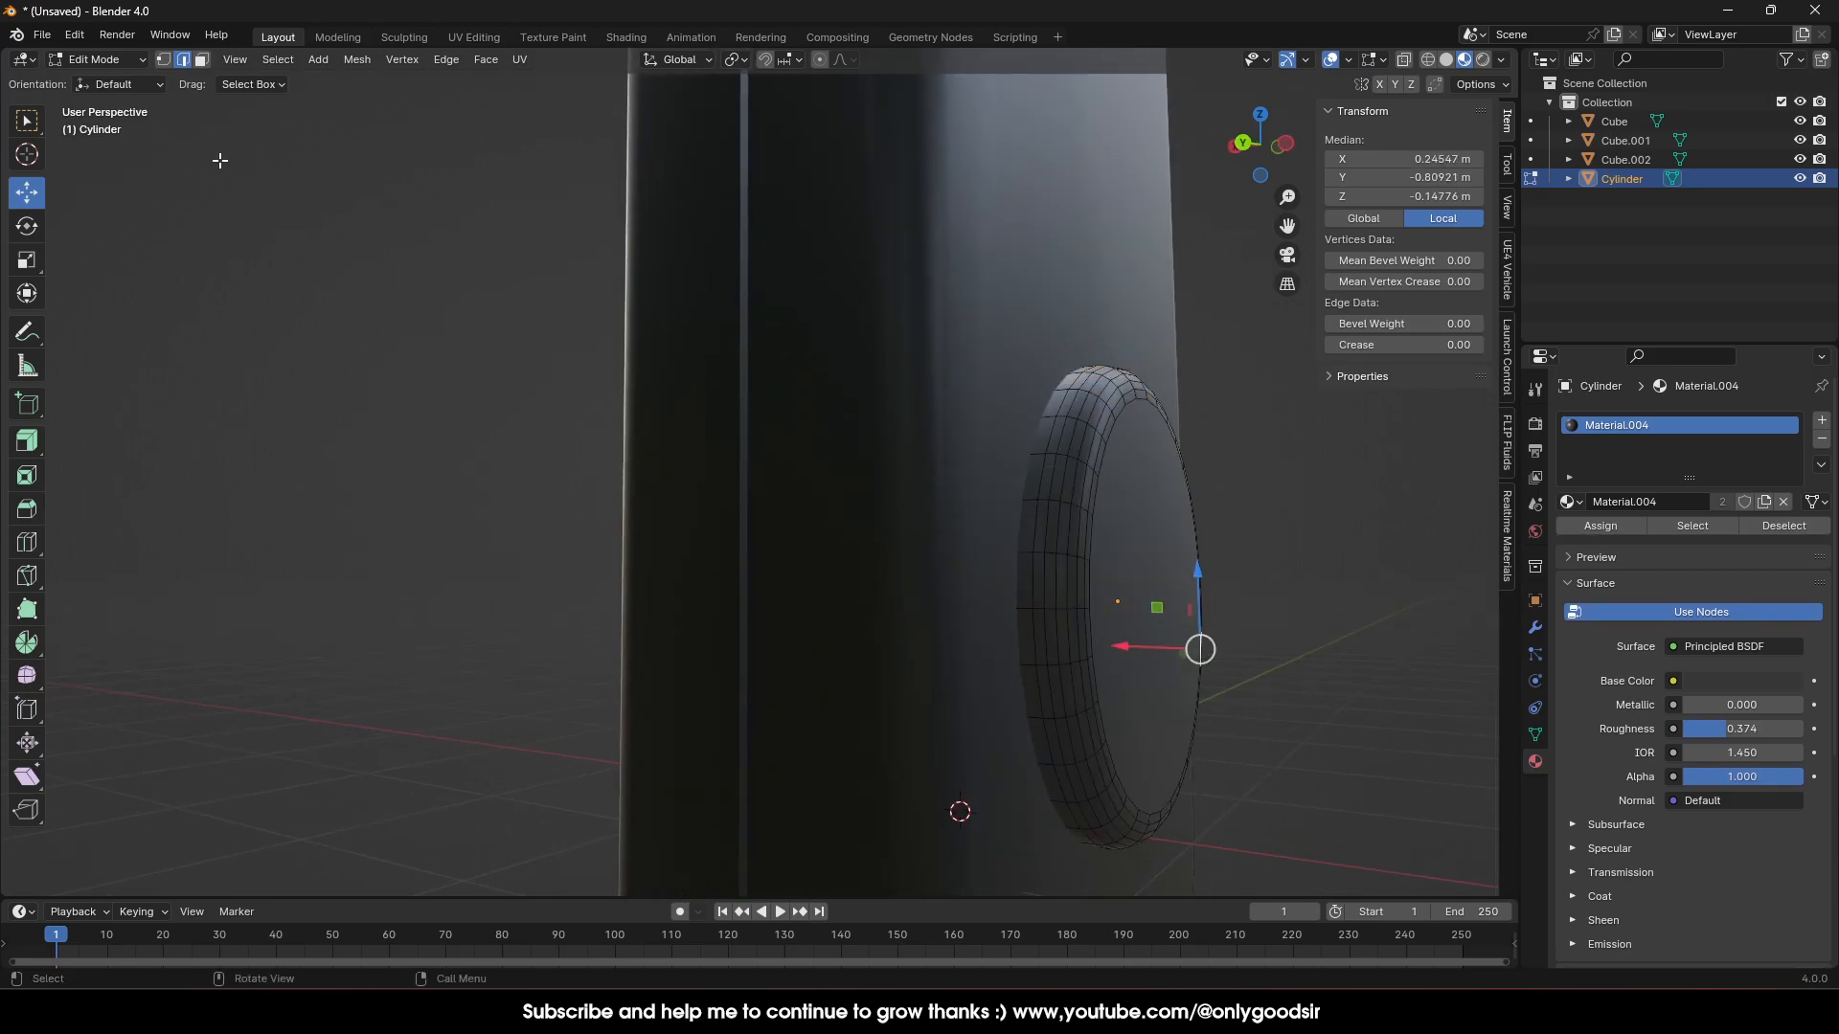
pyautogui.click(182, 60)
pyautogui.click(1150, 591)
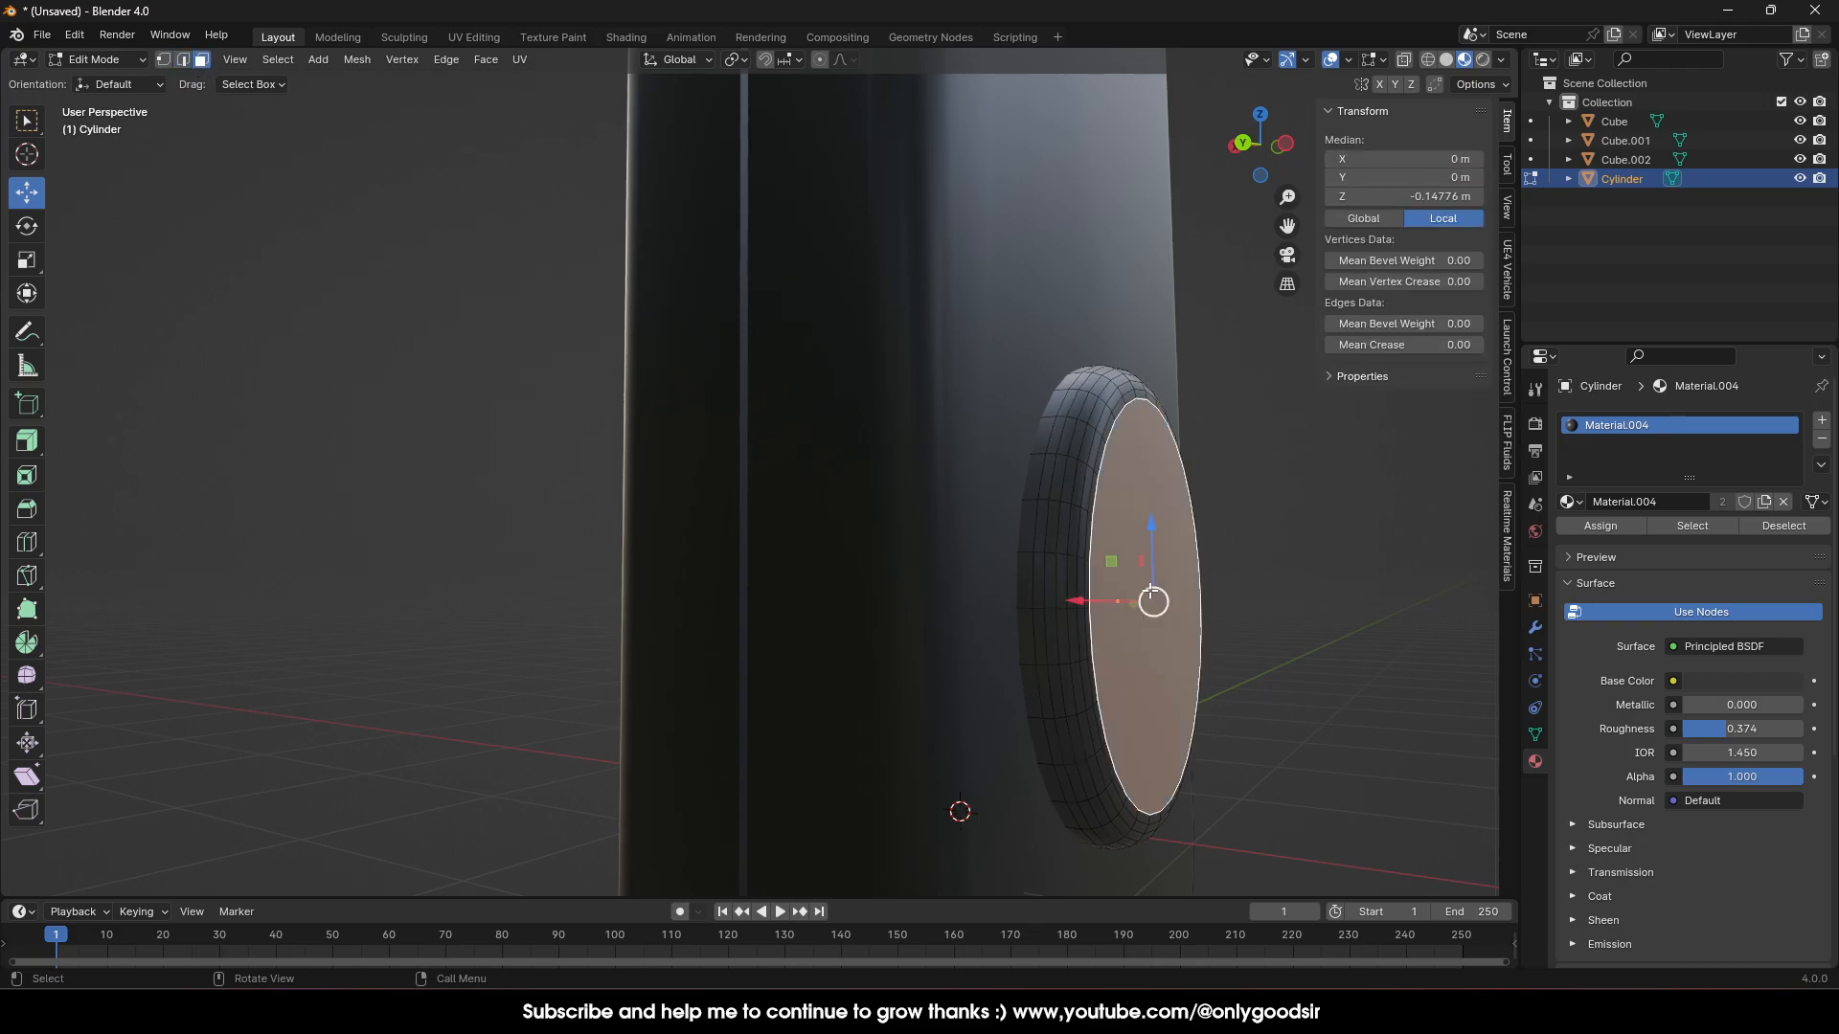
pyautogui.press('ctrl+KP_Add')
pyautogui.press('ctrl+KP_Add')
pyautogui.press('ctrl+KP_Add')
pyautogui.press('ctrl+KP_Add')
pyautogui.press('ctrl+KP_Add')
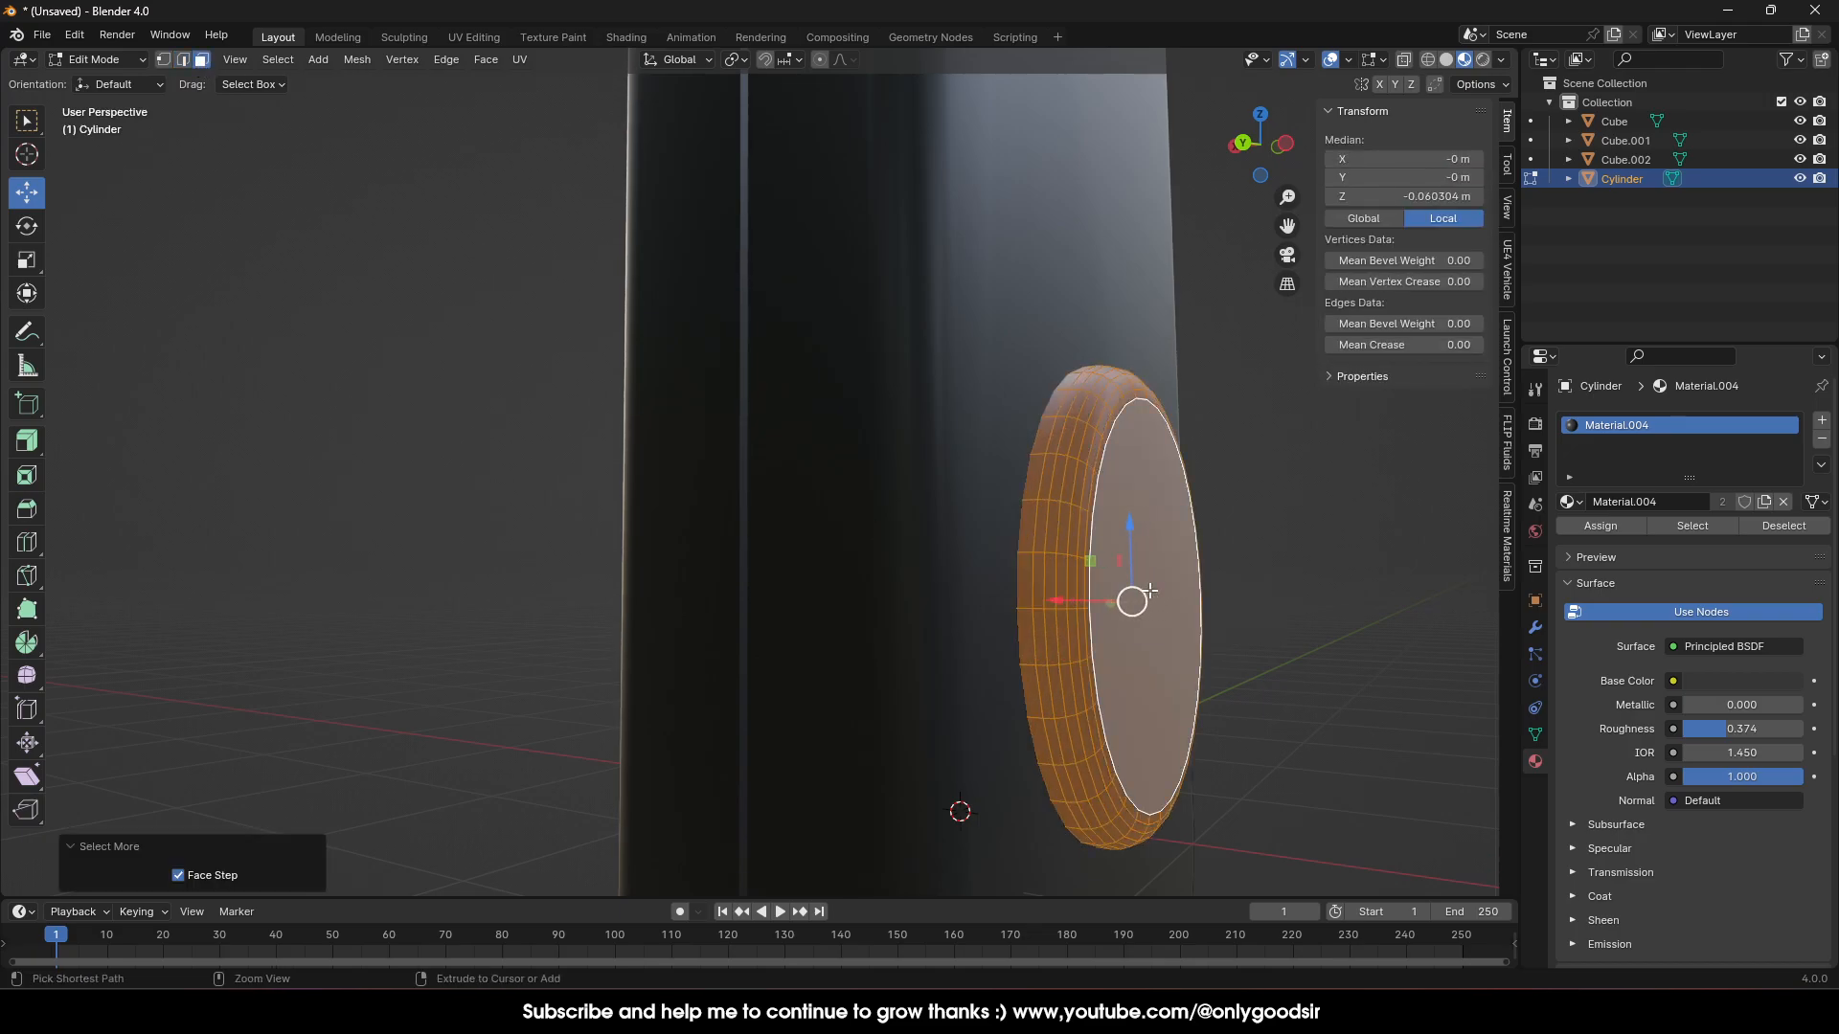
pyautogui.moveTo(1025, 635); pyautogui.dragTo(1288, 652, button='middle')
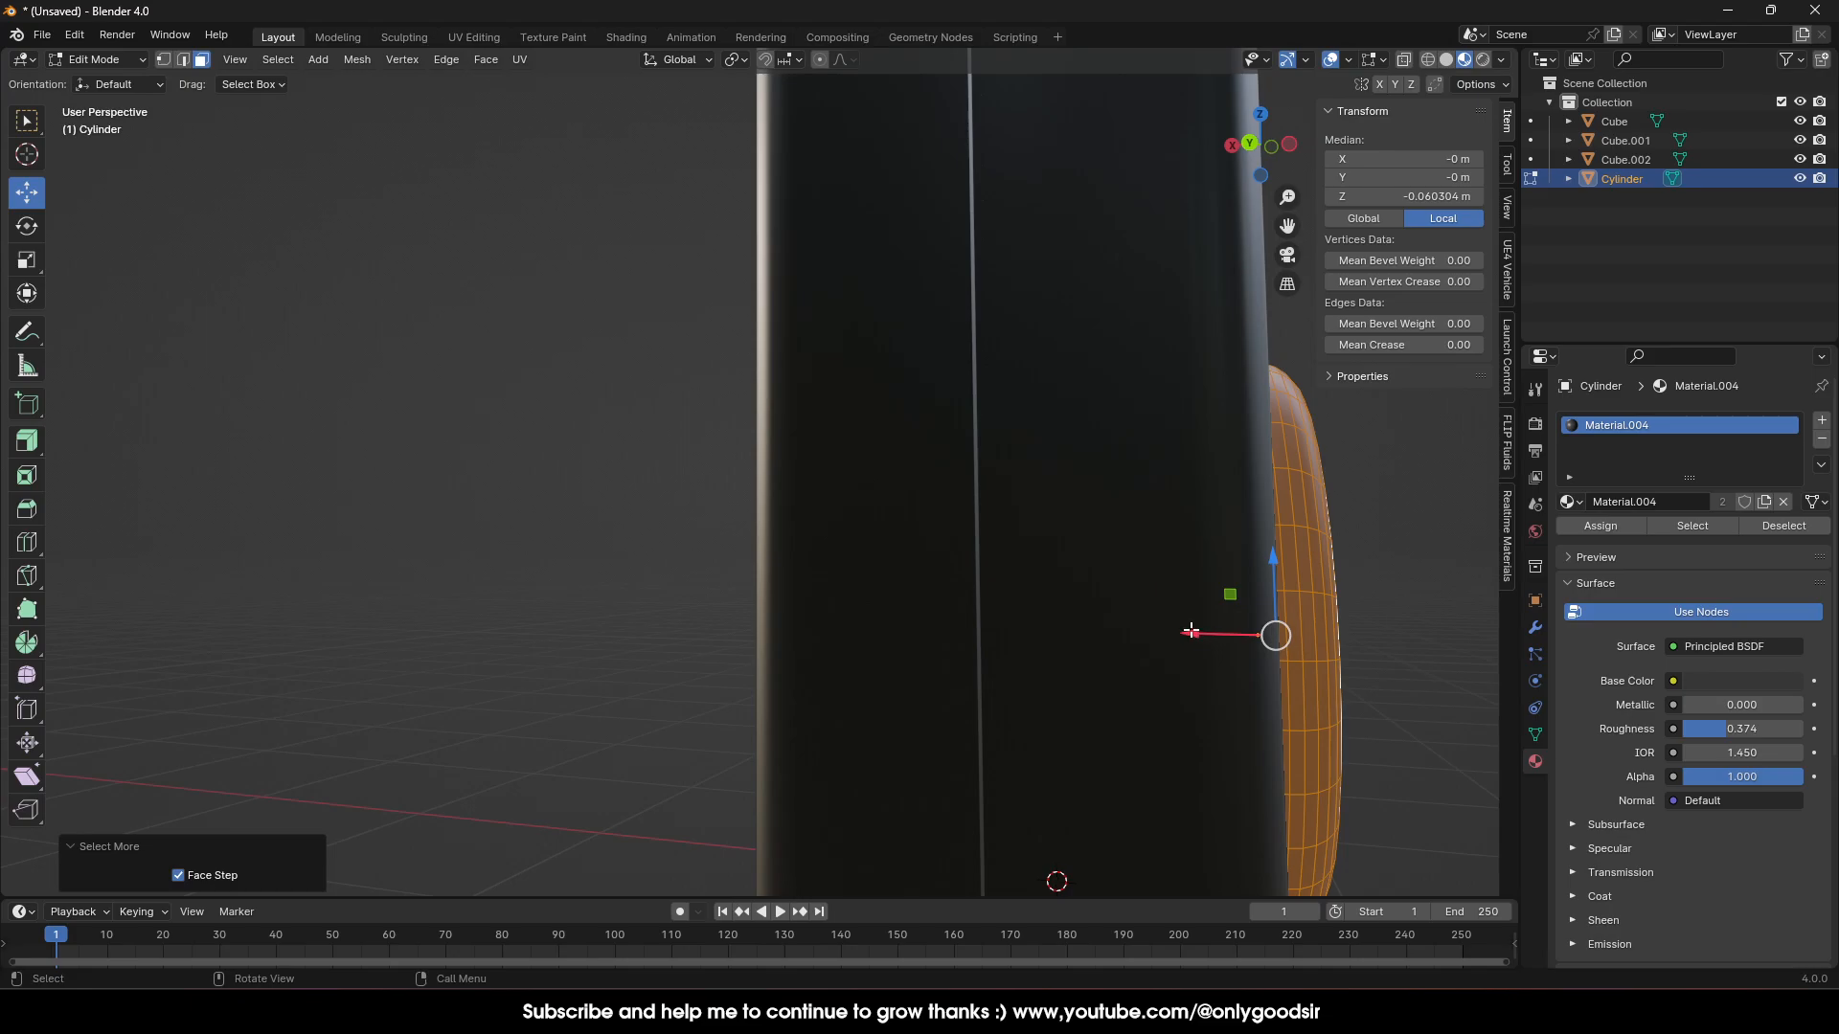
pyautogui.moveTo(1190, 630); pyautogui.dragTo(1227, 632)
pyautogui.moveTo(1270, 636); pyautogui.dragTo(1240, 639, button='middle')
pyautogui.moveTo(1191, 630); pyautogui.dragTo(1233, 446)
# Select the flat face and rounded rim of the opposite disc and move them about 0.084 m outward along X
pyautogui.moveTo(1111, 616); pyautogui.dragTo(899, 681, button='middle')
pyautogui.click(917, 664)
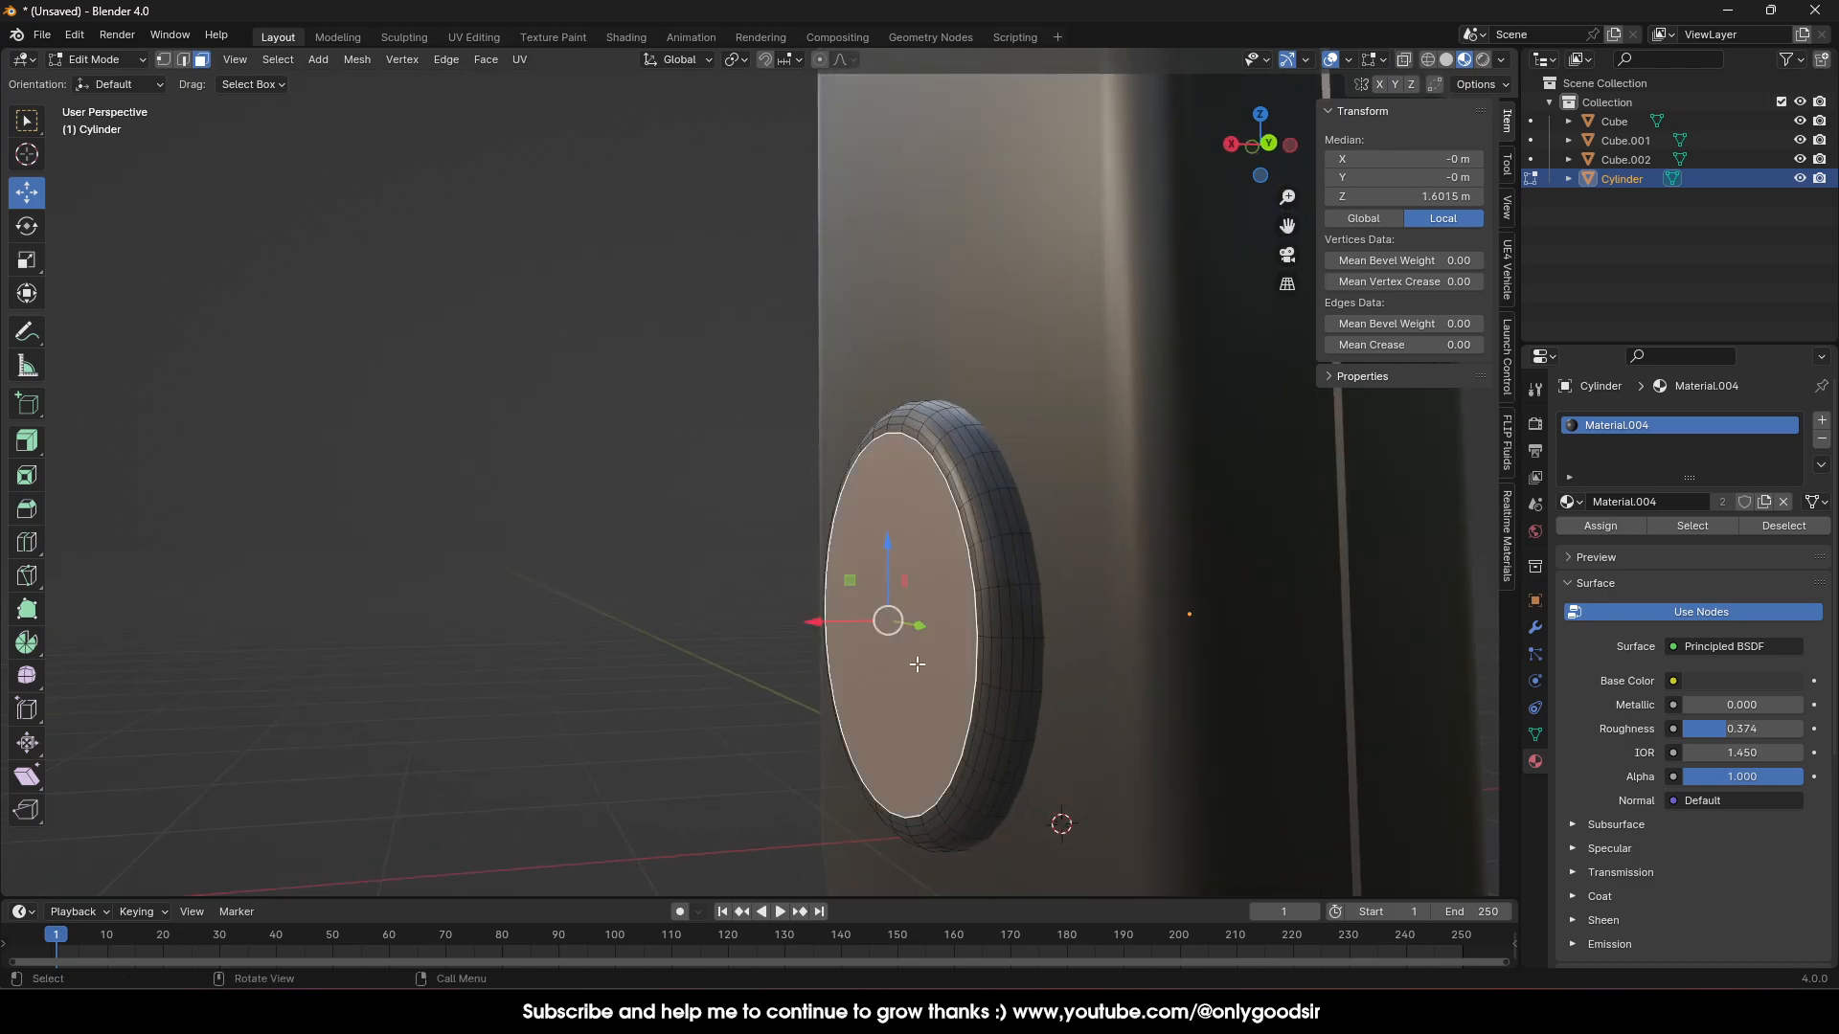
pyautogui.press('ctrl+KP_Add')
pyautogui.press('ctrl+KP_Add')
pyautogui.press('ctrl+KP_Add')
pyautogui.press('ctrl+KP_Add')
pyautogui.press('ctrl+KP_Add')
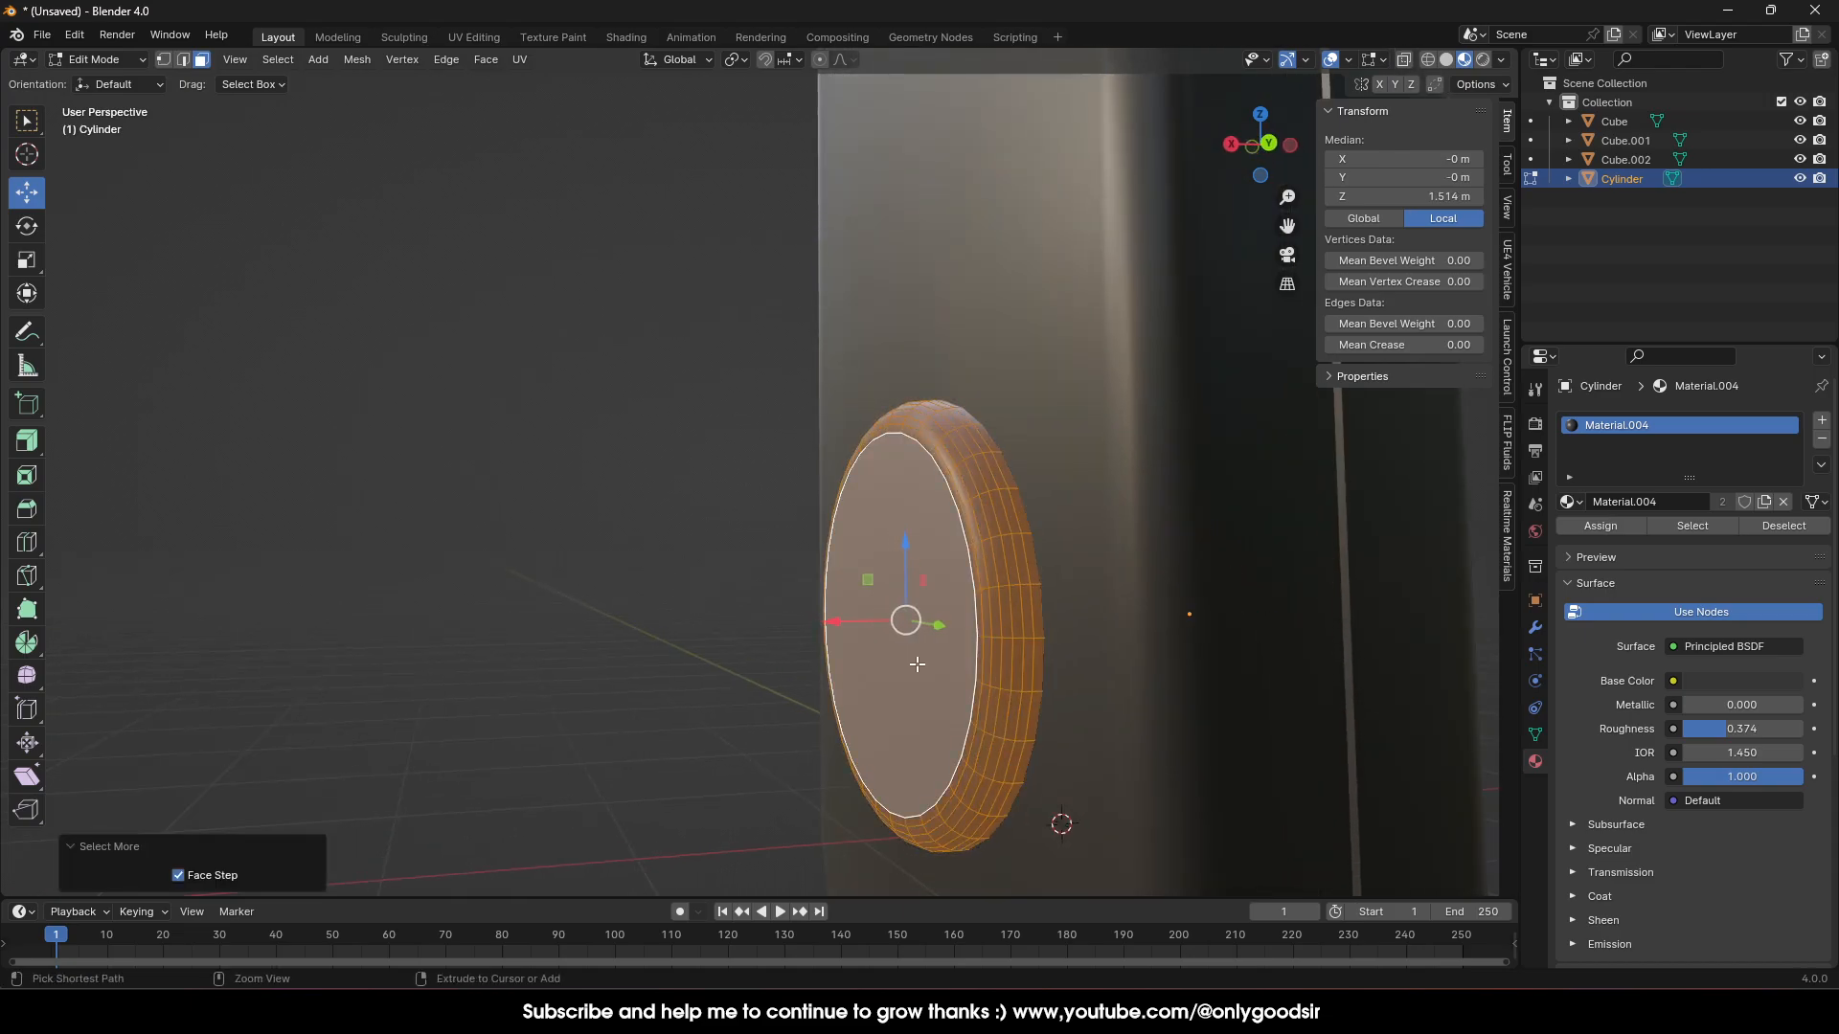
pyautogui.moveTo(842, 623); pyautogui.dragTo(818, 622)
pyautogui.moveTo(819, 621); pyautogui.dragTo(1027, 626, button='middle')
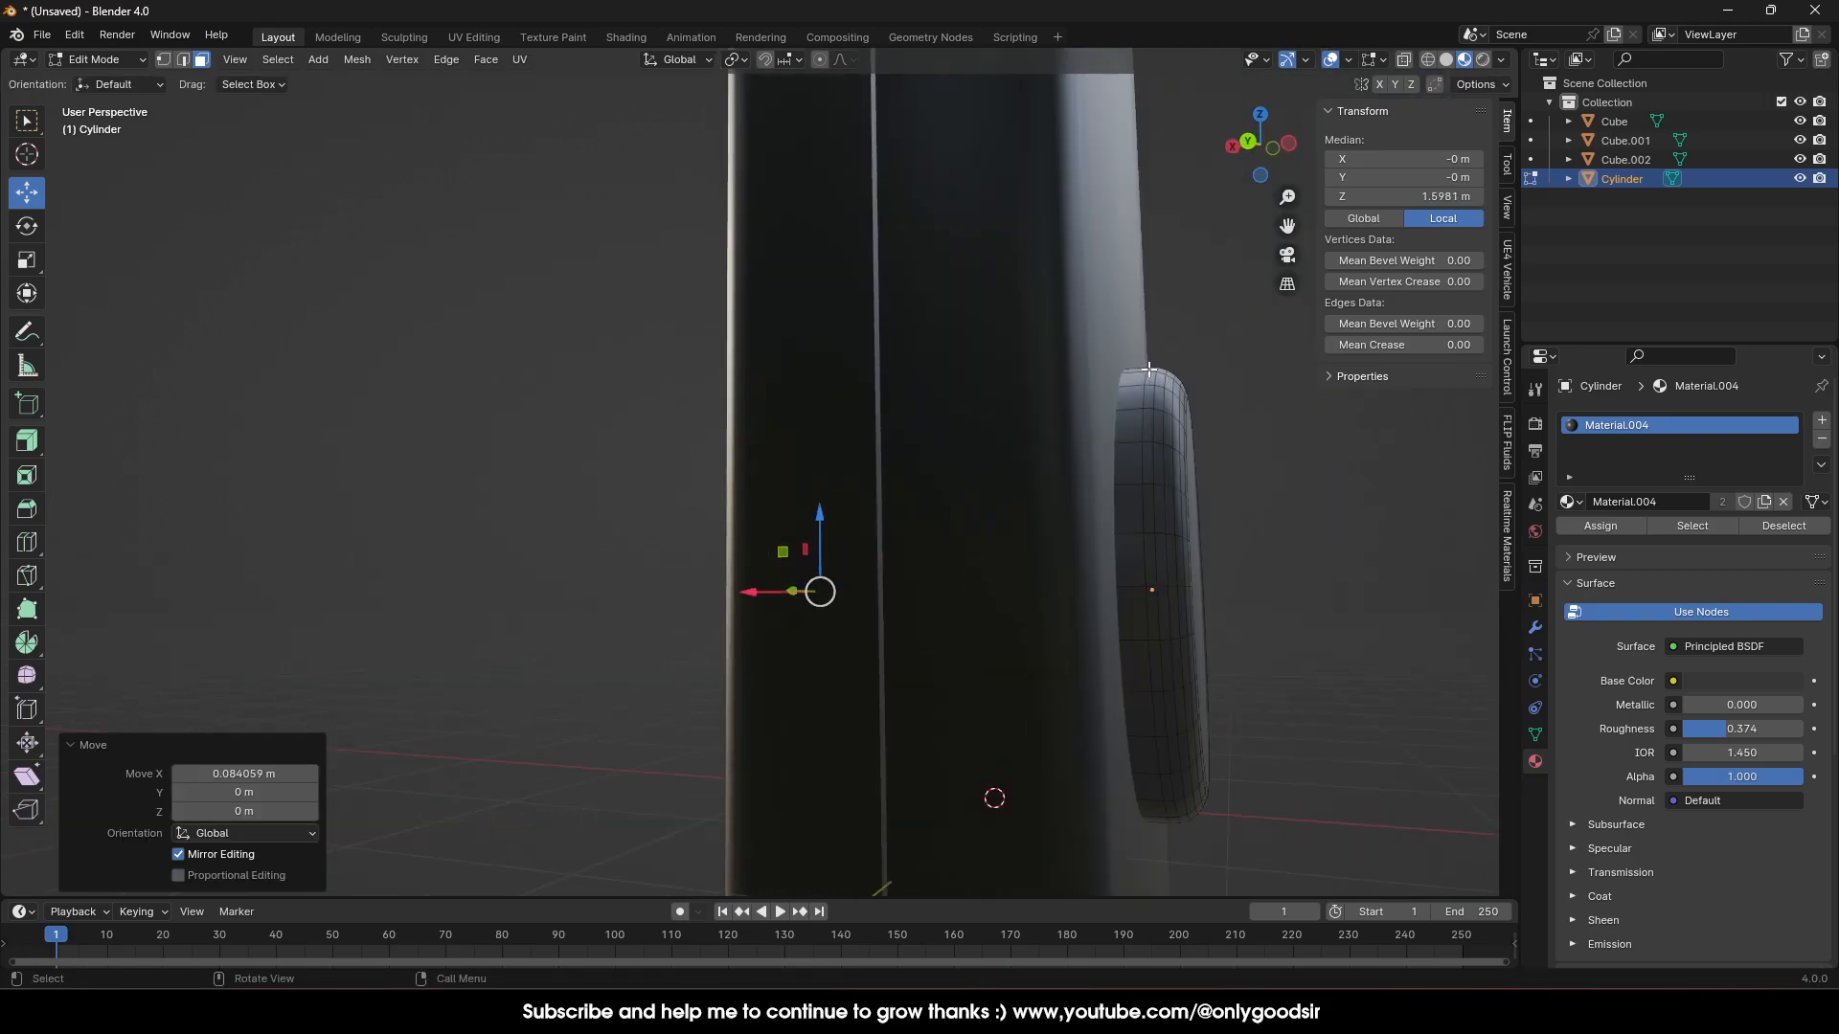
# Cut an edge loop around the original disc's side at factor 0.231 and bevel it 0.0207 m wide with 1 segment
pyautogui.click(28, 543)
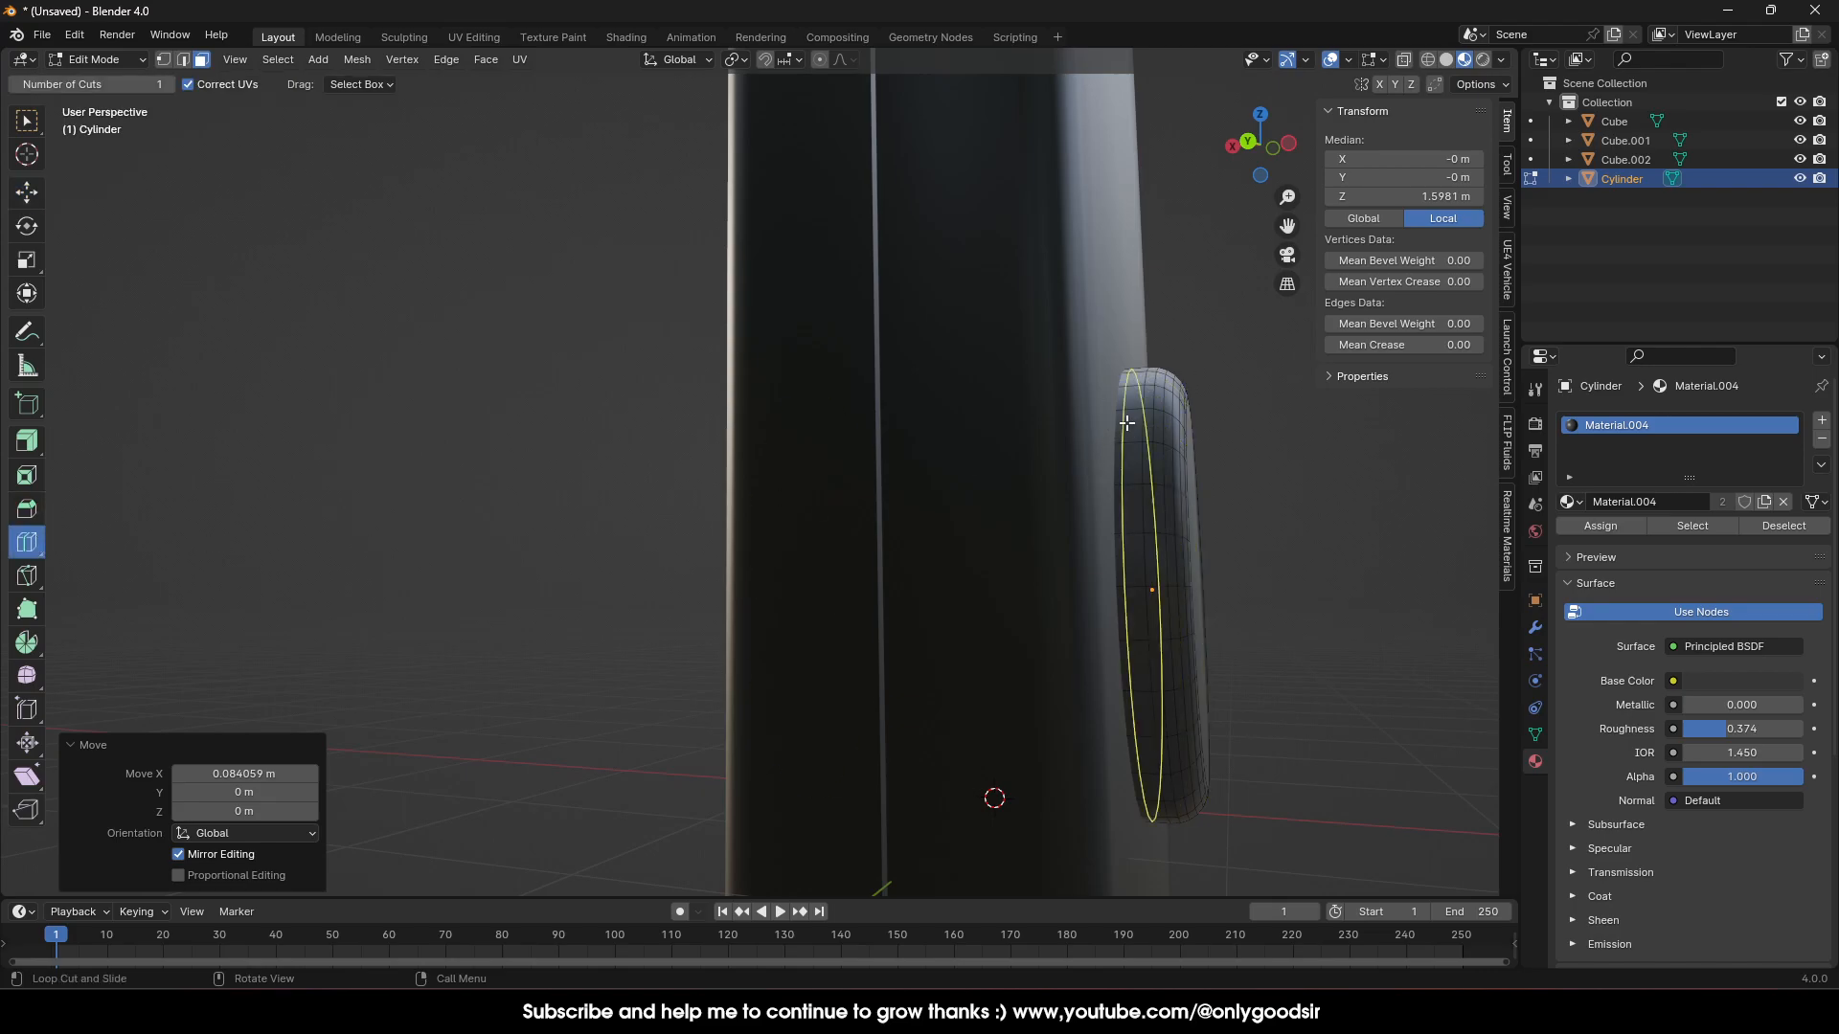
pyautogui.moveTo(1124, 418); pyautogui.dragTo(1130, 418)
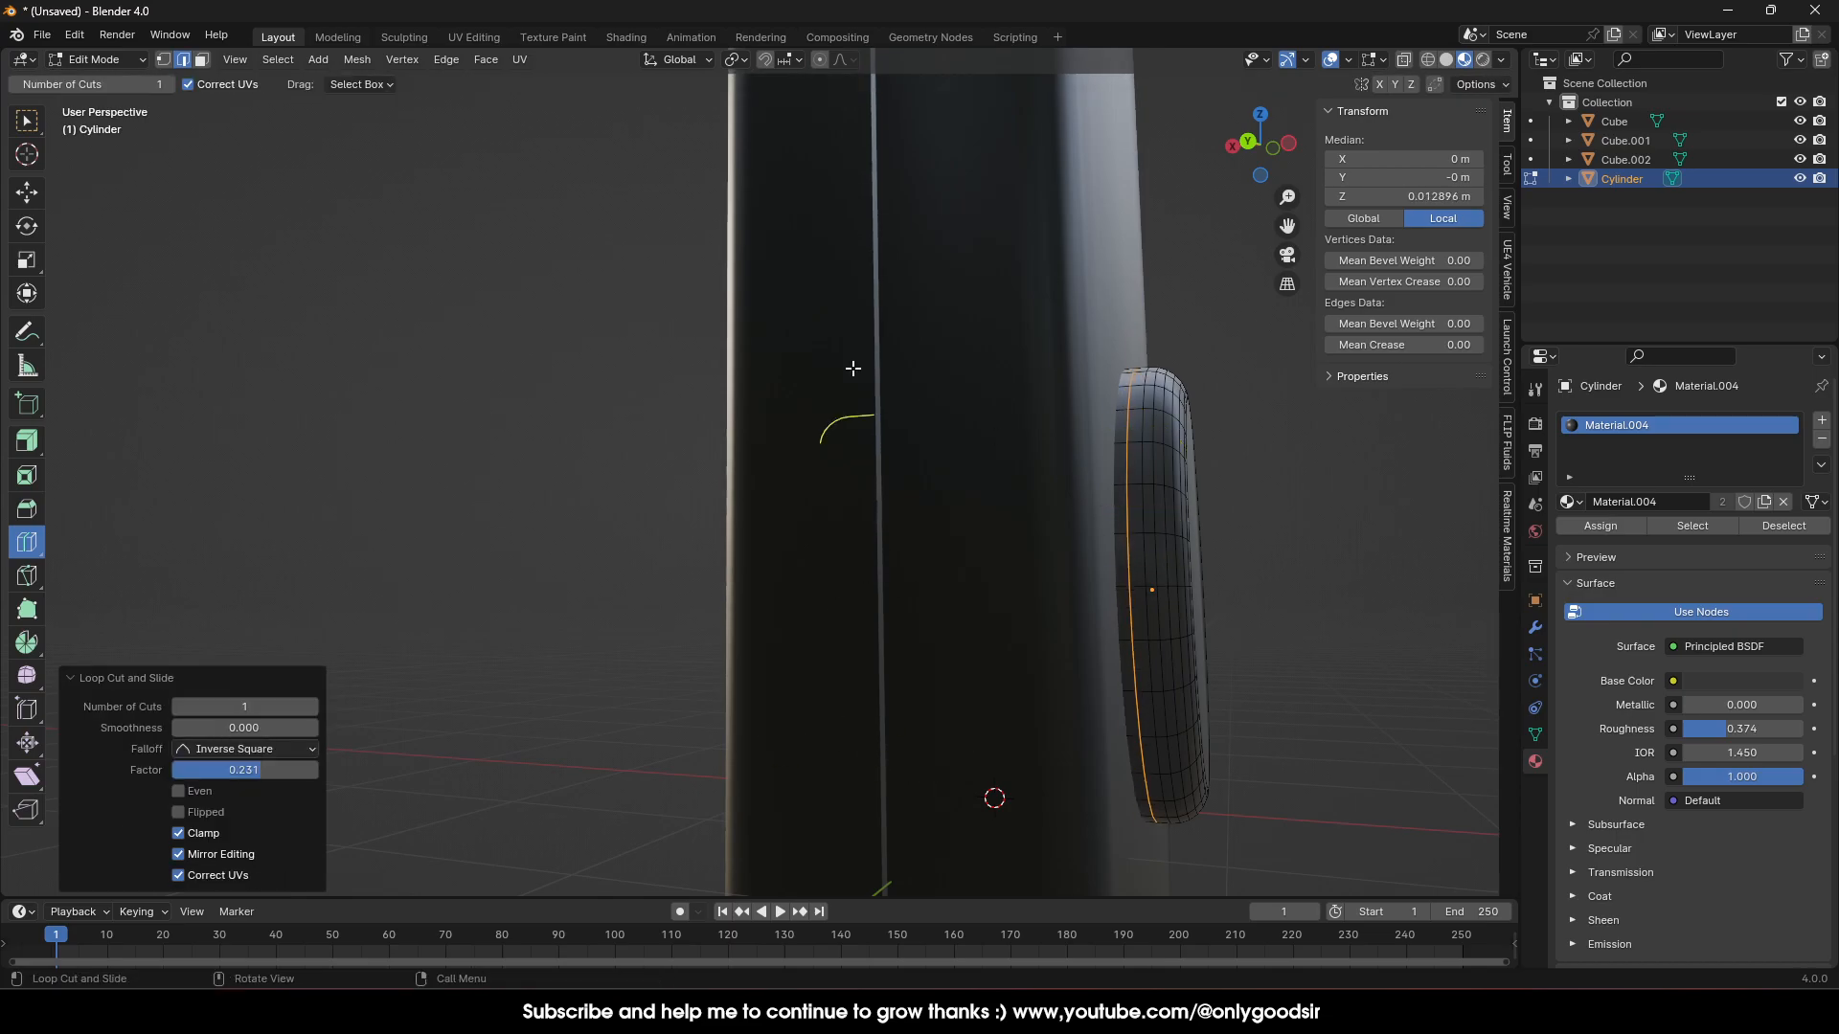
pyautogui.hotkey('ctrl', 'e')
pyautogui.click(1122, 479)
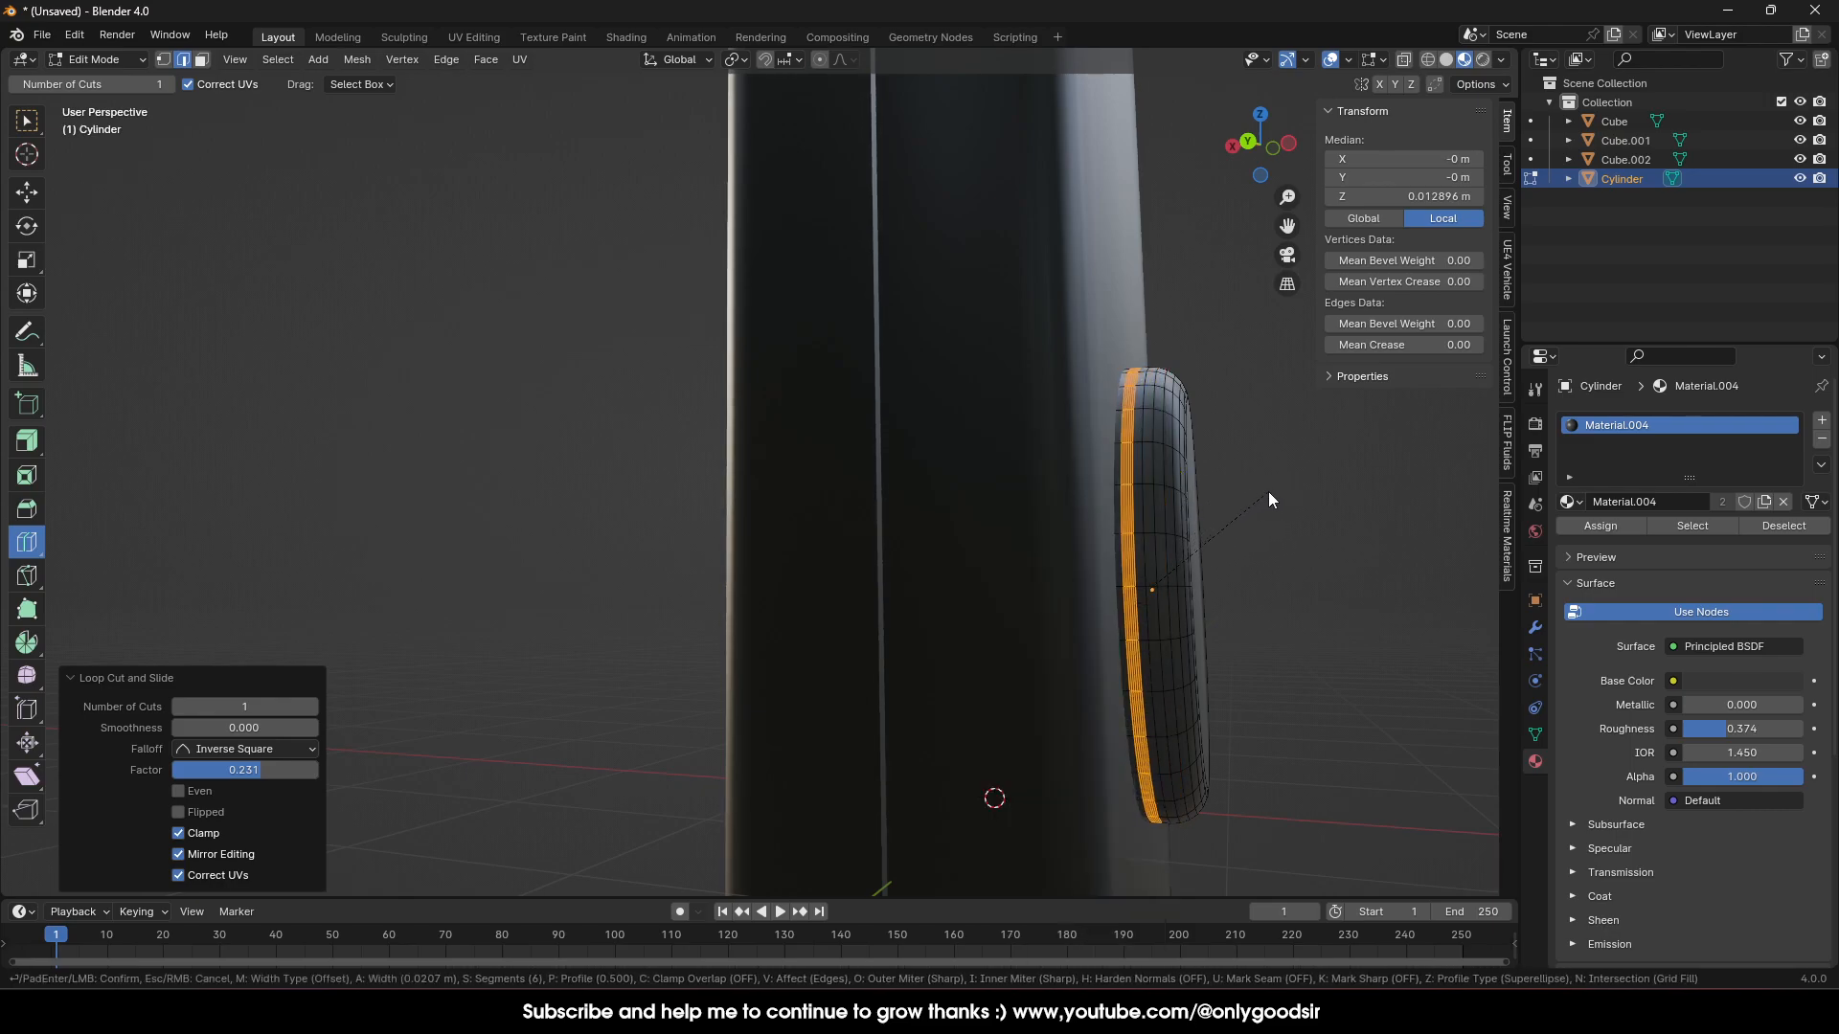
pyautogui.click(1269, 493)
pyautogui.click(182, 606)
pyautogui.click(182, 605)
pyautogui.click(182, 605)
pyautogui.click(182, 605)
pyautogui.click(182, 605)
pyautogui.click(178, 584)
pyautogui.moveTo(244, 584); pyautogui.dragTo(245, 584)
pyautogui.click(312, 584)
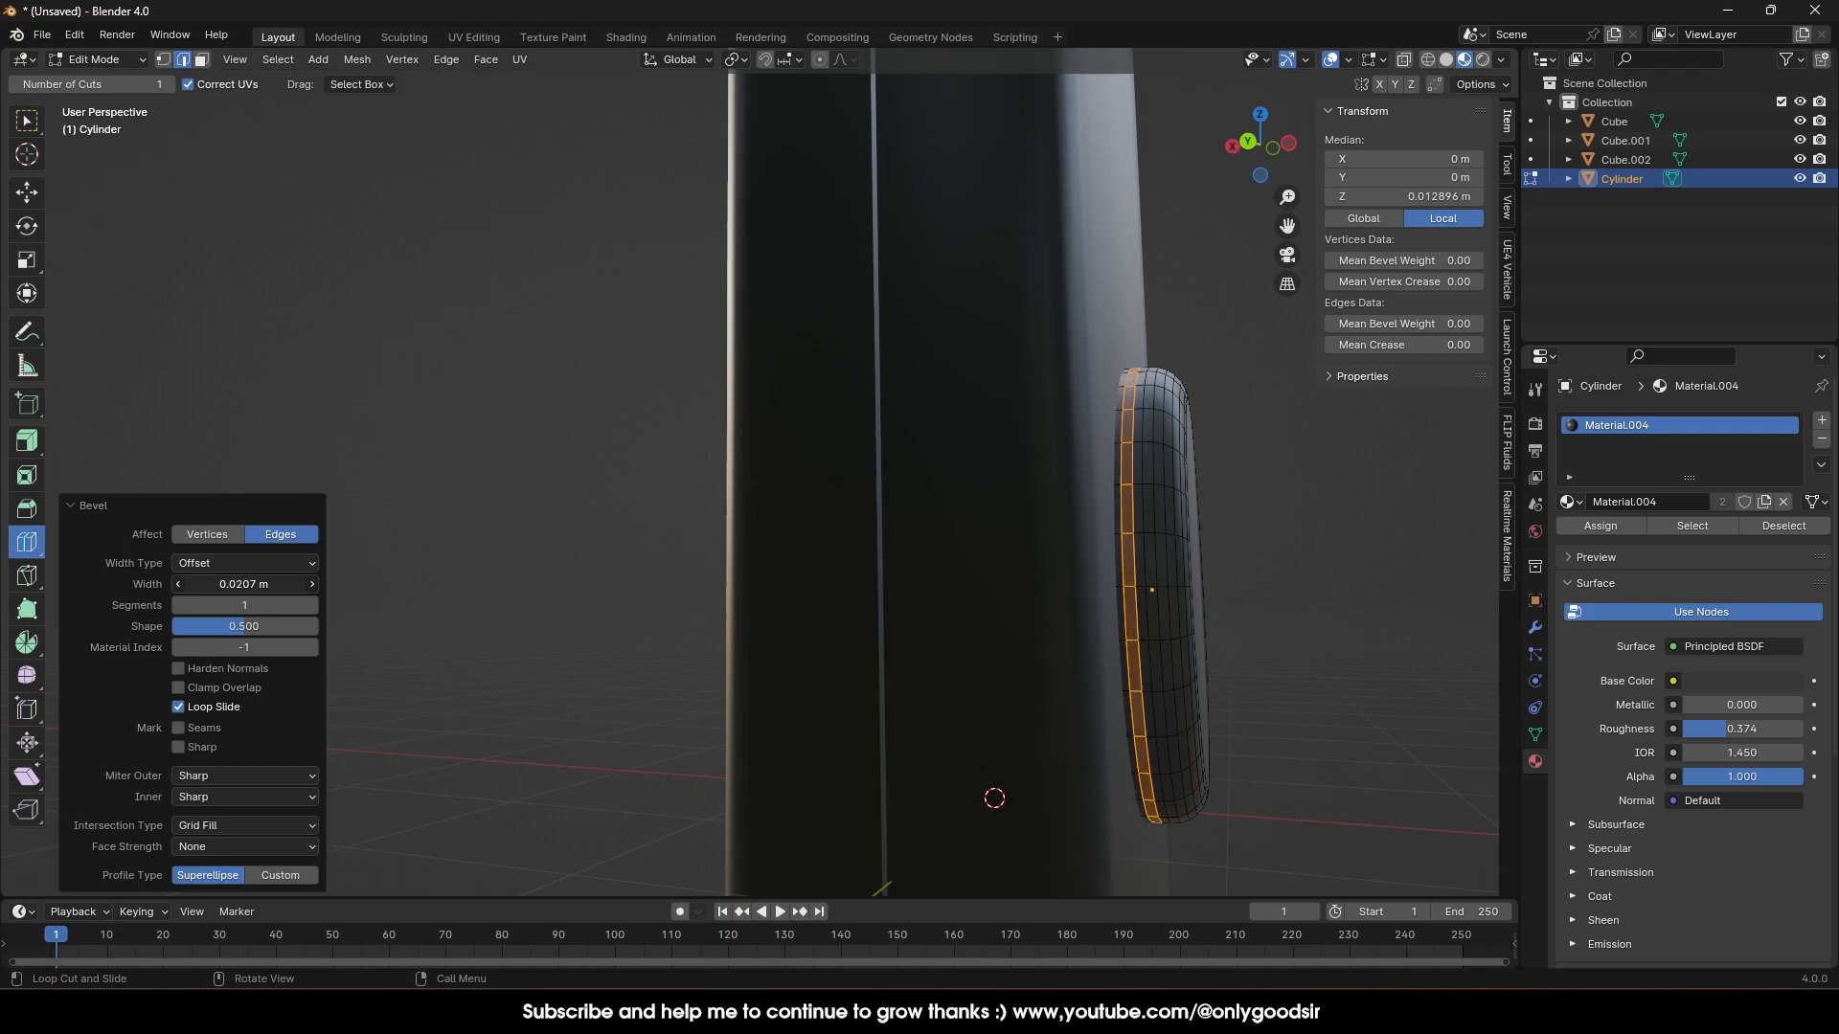
# Extrude the narrow strip around the original disc inward along its normals by about 0.104 m to form a groove
pyautogui.click(26, 442)
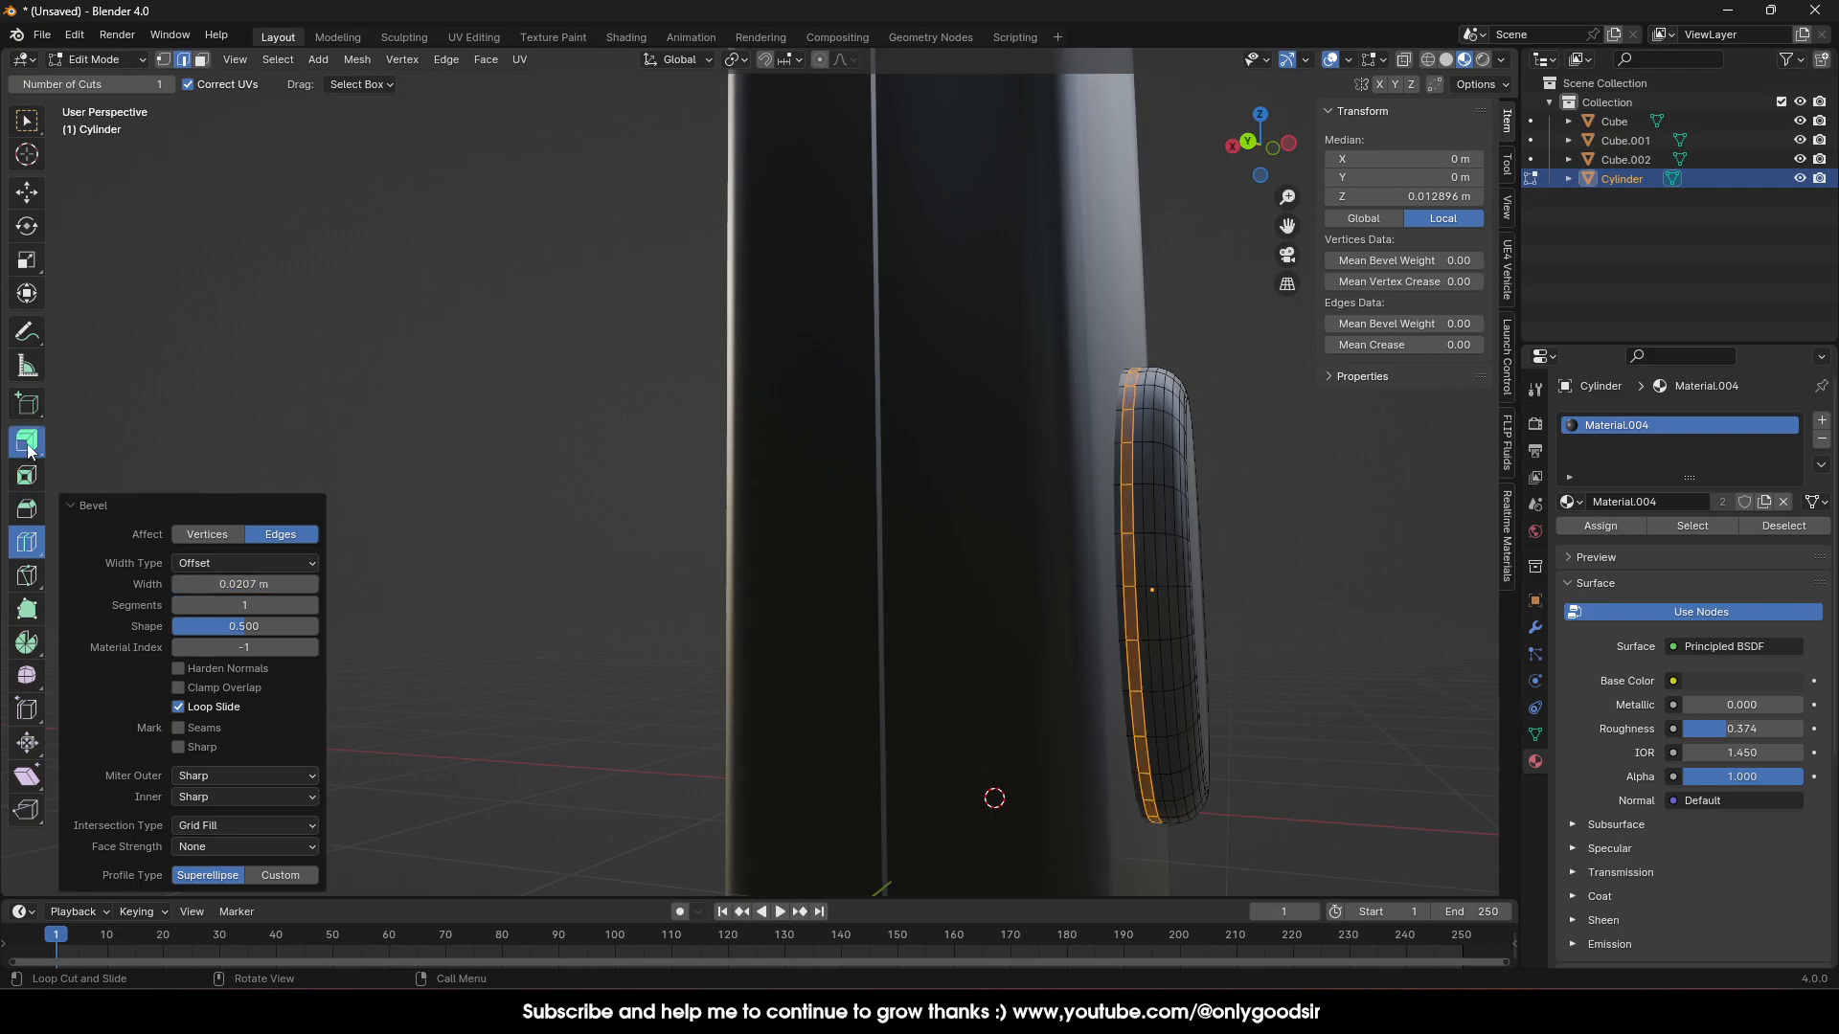
pyautogui.click(158, 526)
pyautogui.moveTo(1153, 687); pyautogui.dragTo(1159, 690)
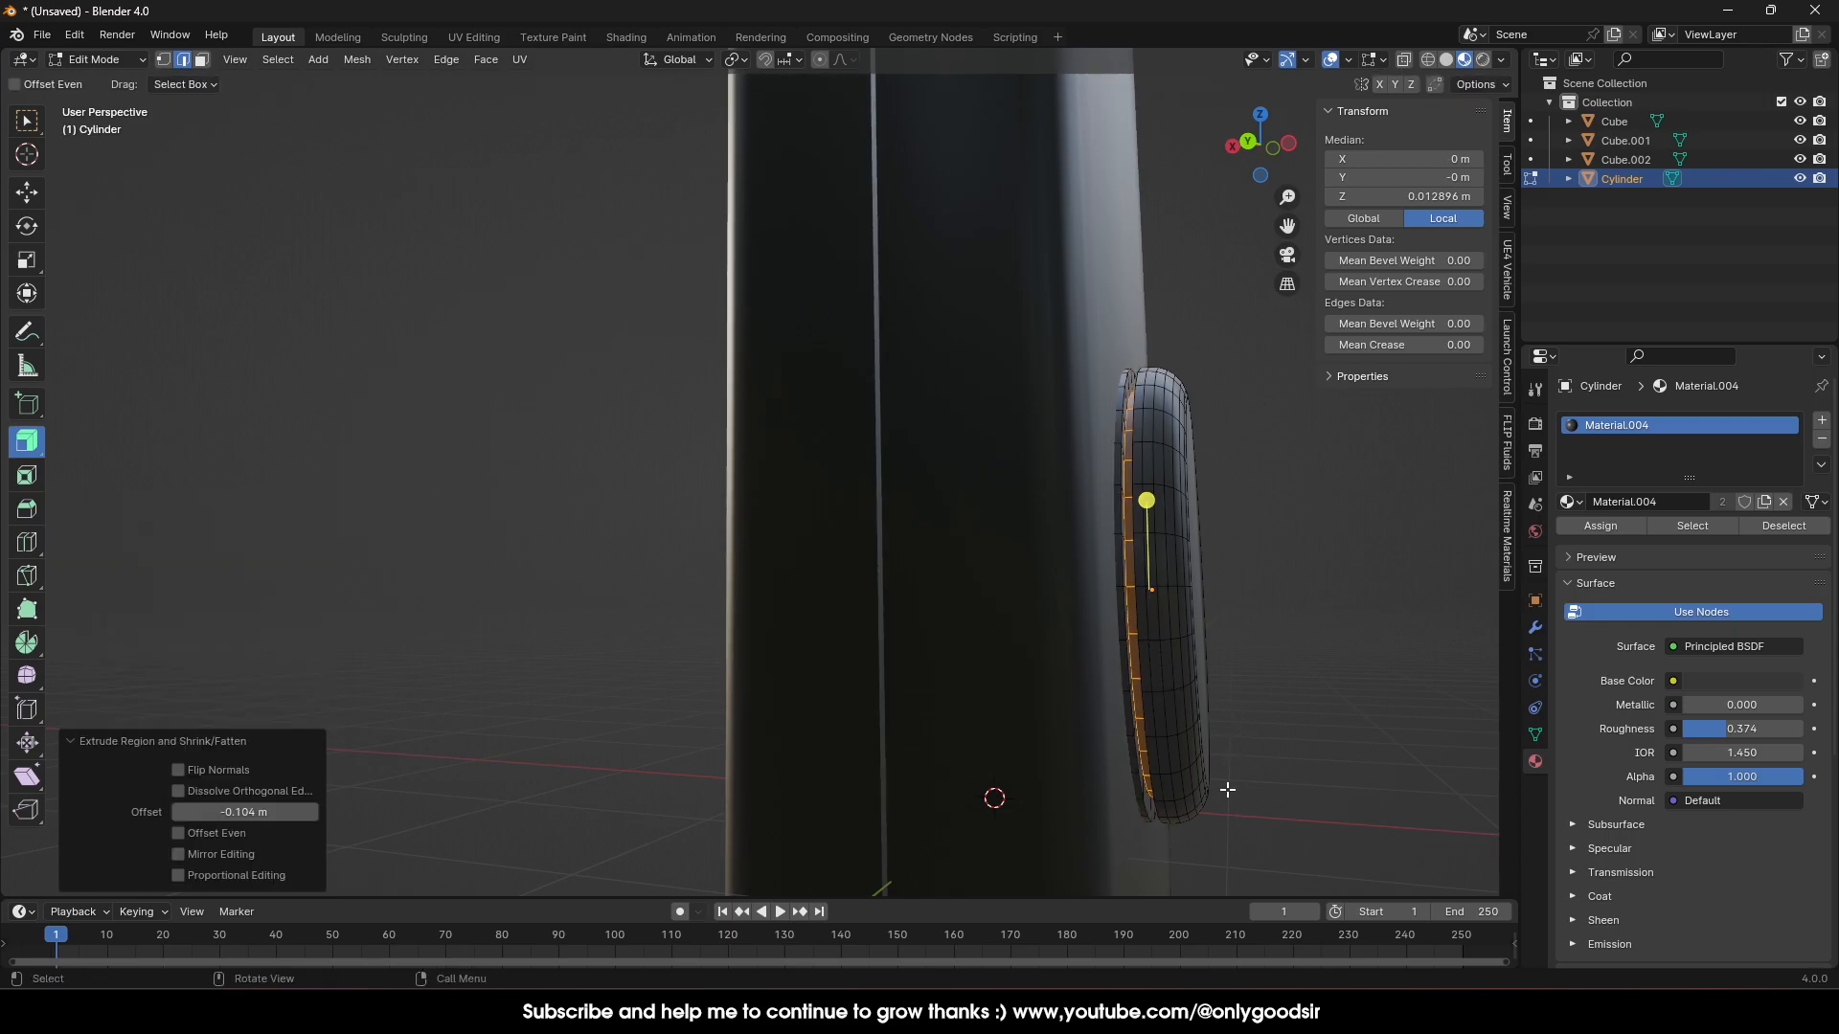
pyautogui.press('Tab')
# Cut one edge loop around the side of the opposite disc, near the body, with a slide factor of 0
pyautogui.moveTo(1004, 571); pyautogui.dragTo(1021, 632, button='middle')
pyautogui.press('Tab')
pyautogui.click(27, 542)
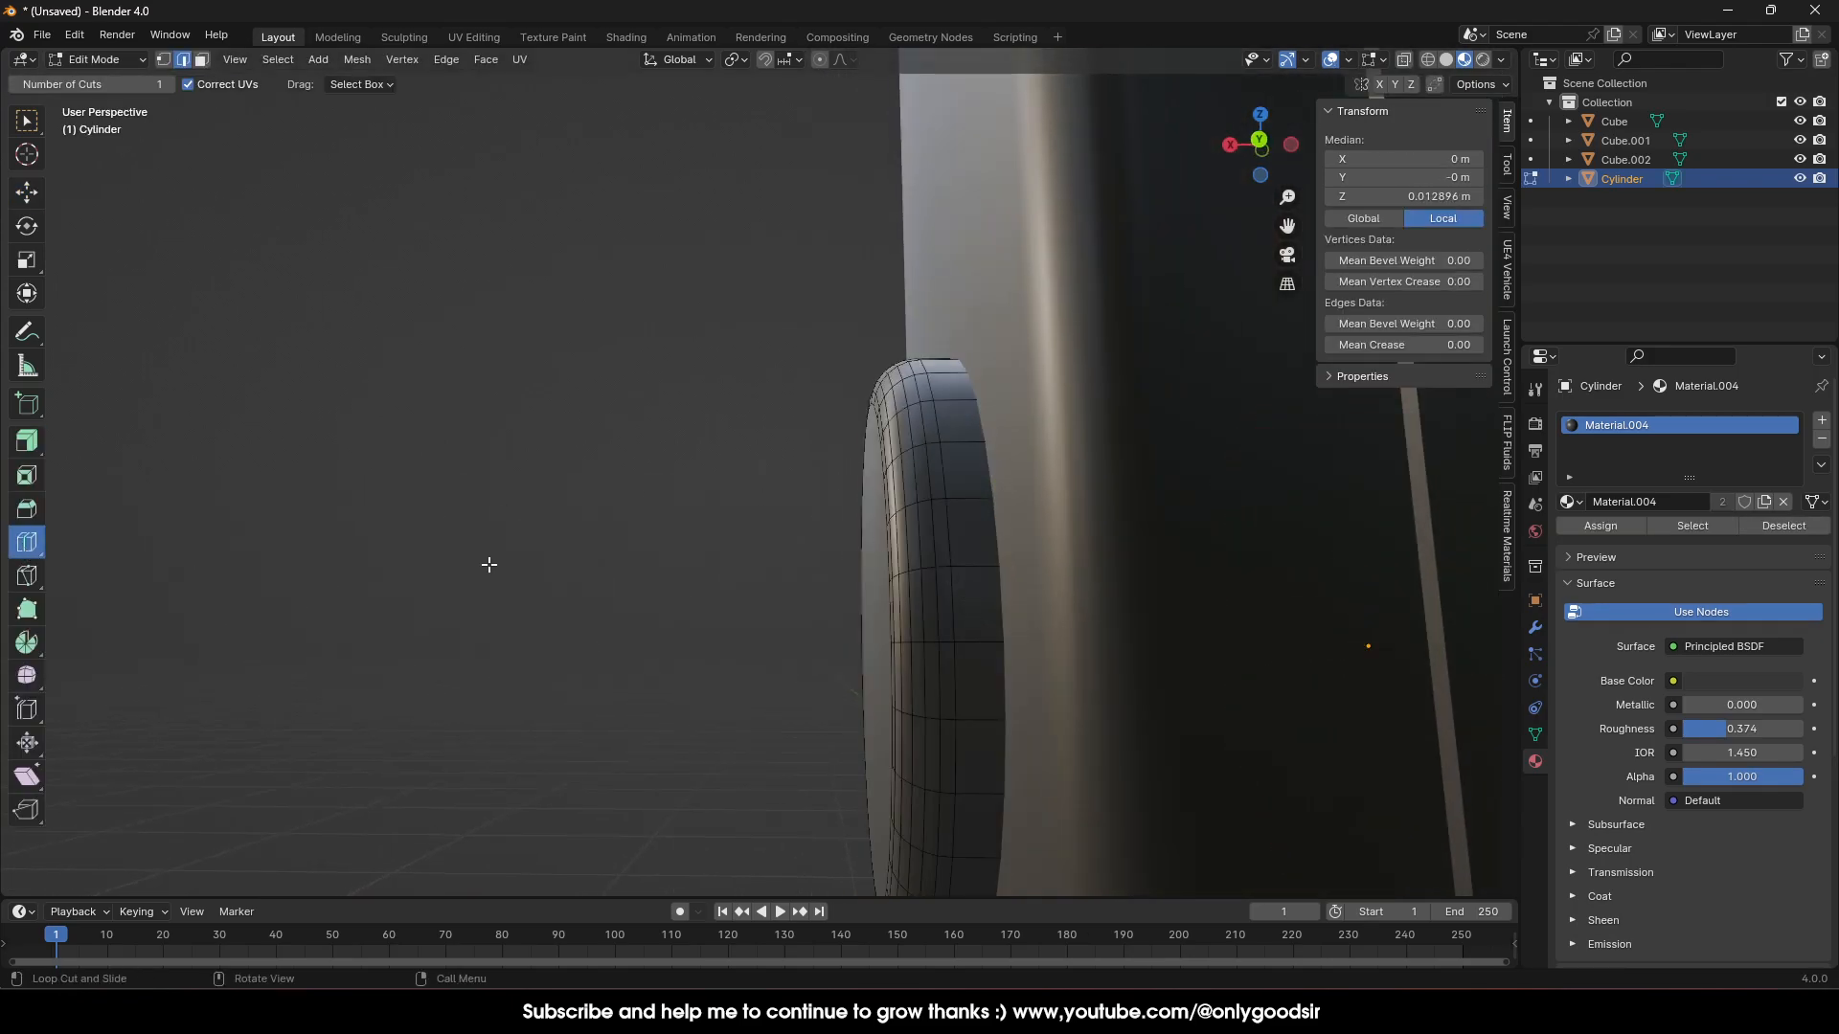
pyautogui.click(967, 456)
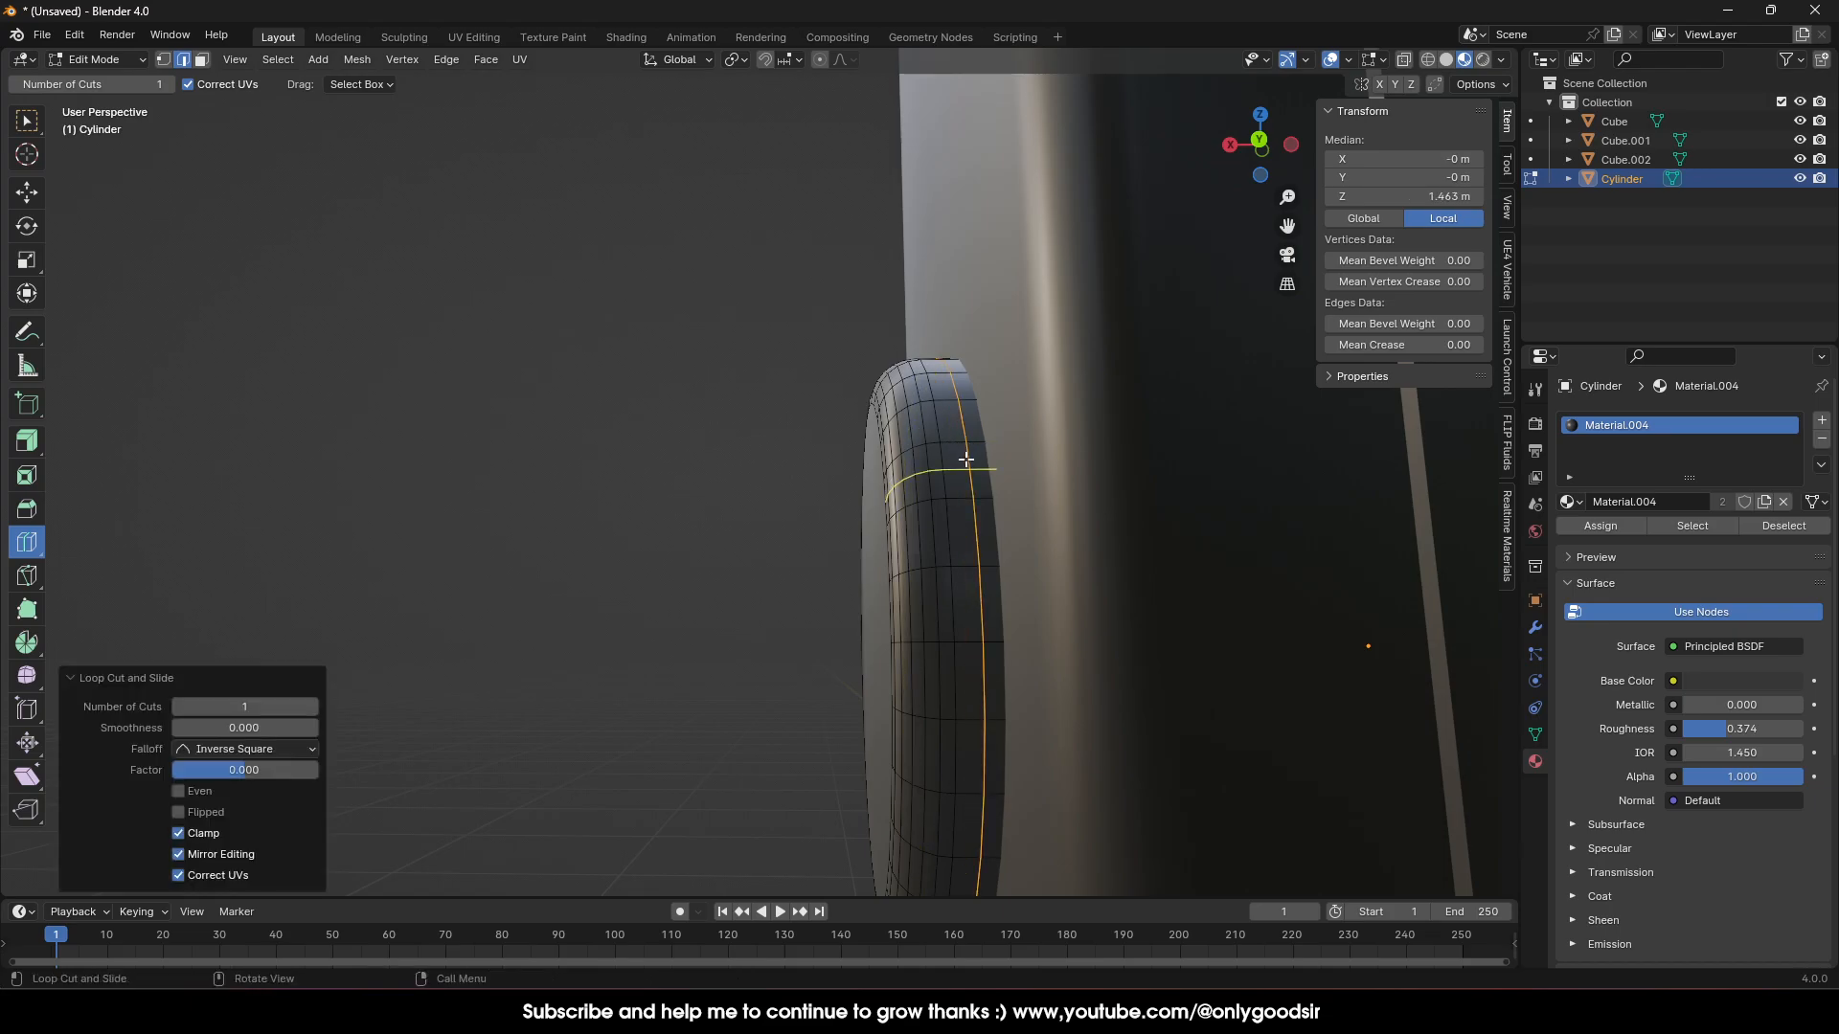
# Bevel the new edge loop on the opposite disc's side 0.0205 m wide with 1 segment
pyautogui.hotkey('ctrl', 'e')
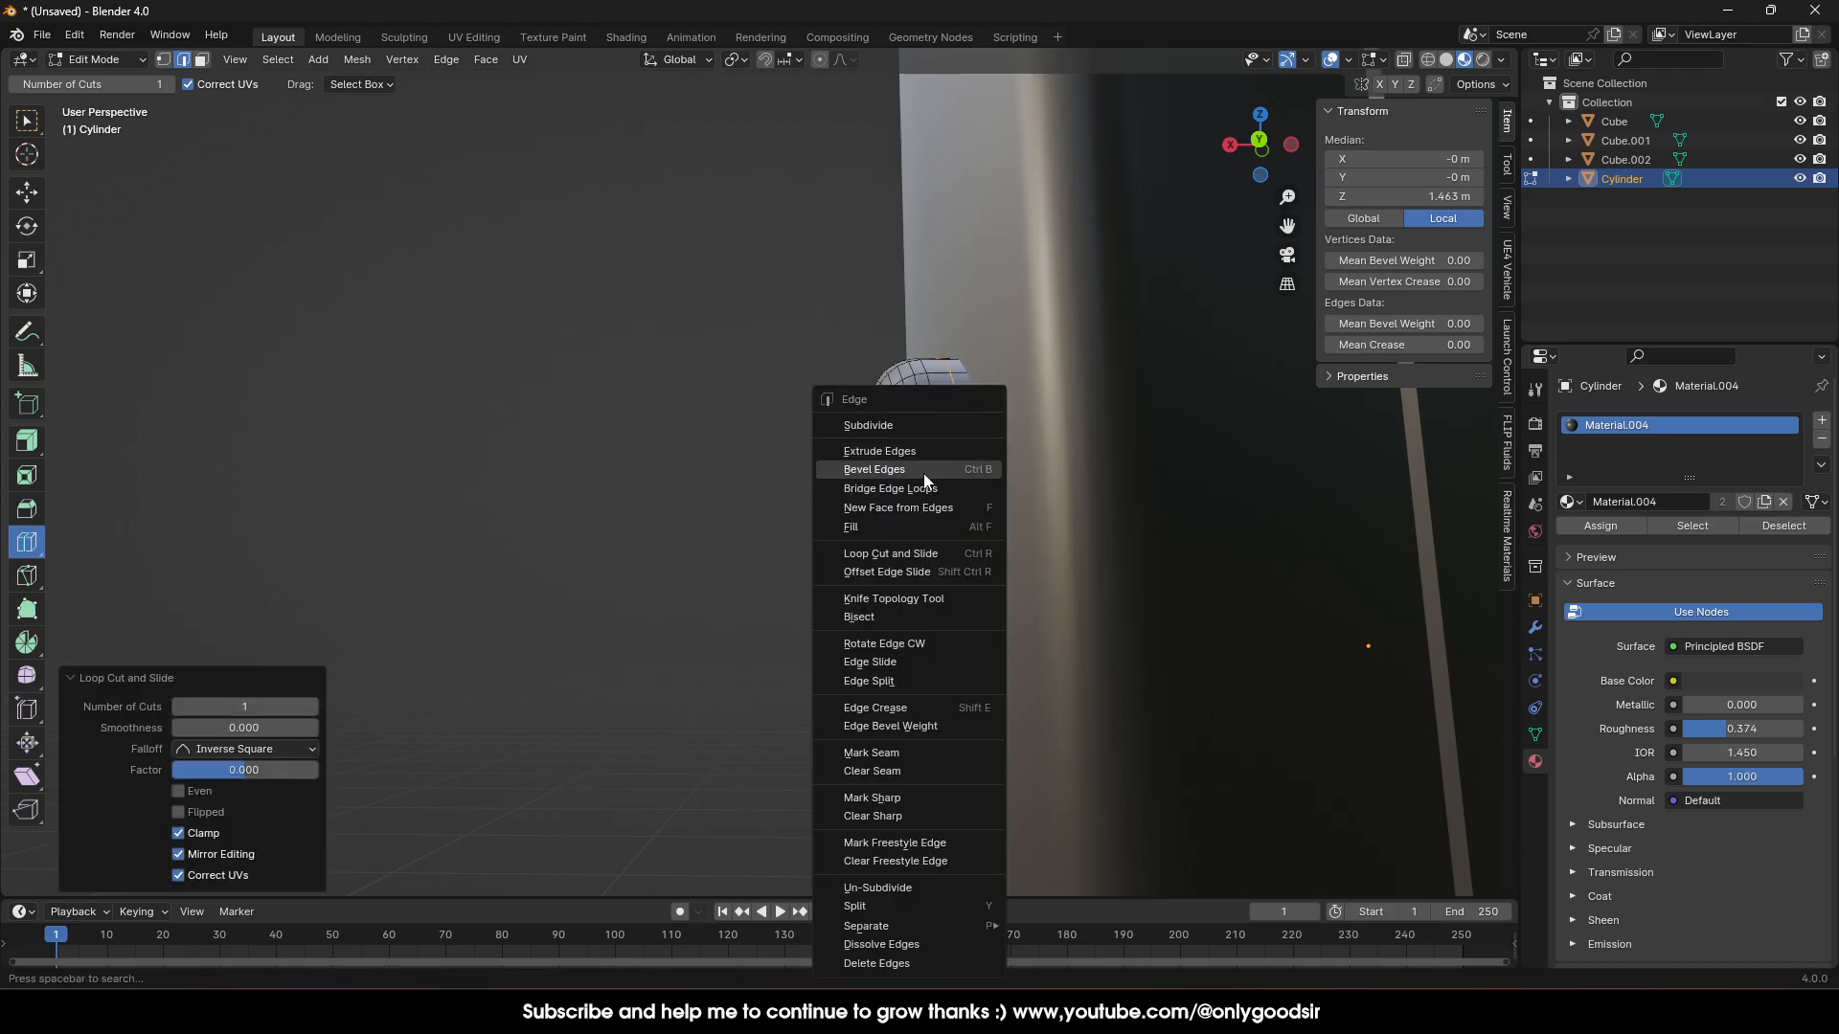
pyautogui.click(923, 468)
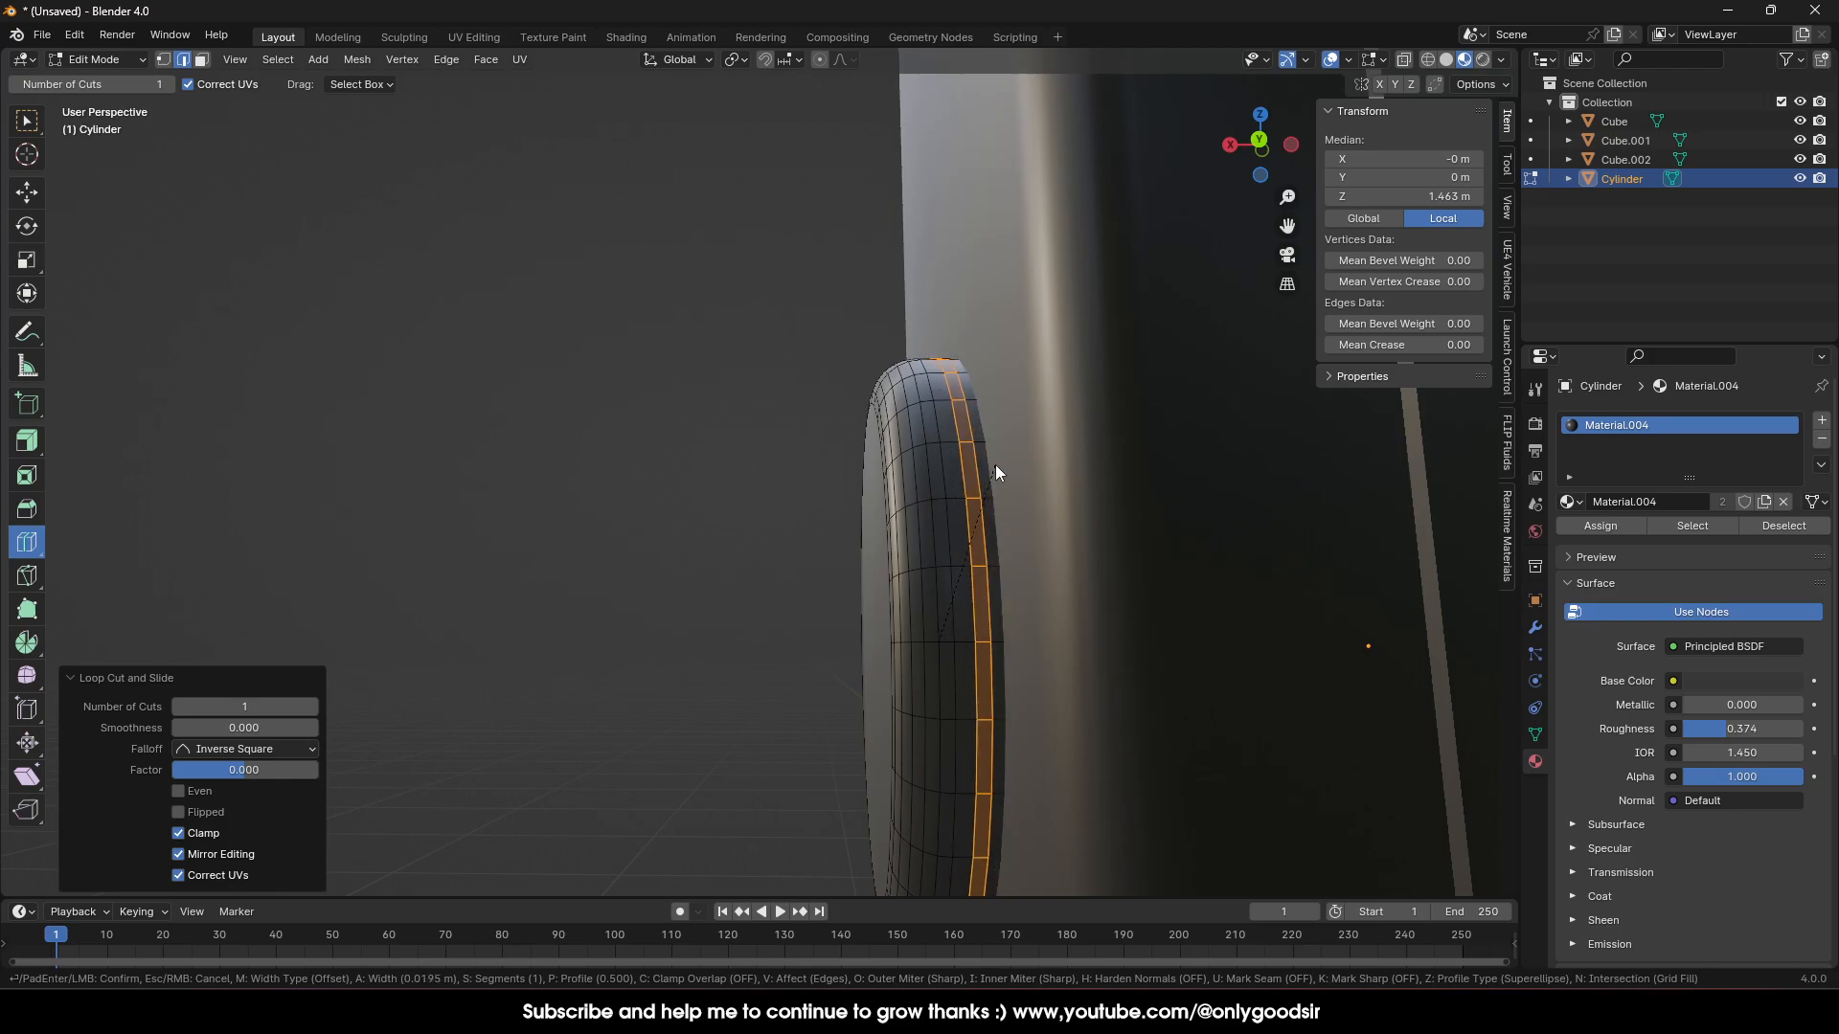
pyautogui.click(996, 463)
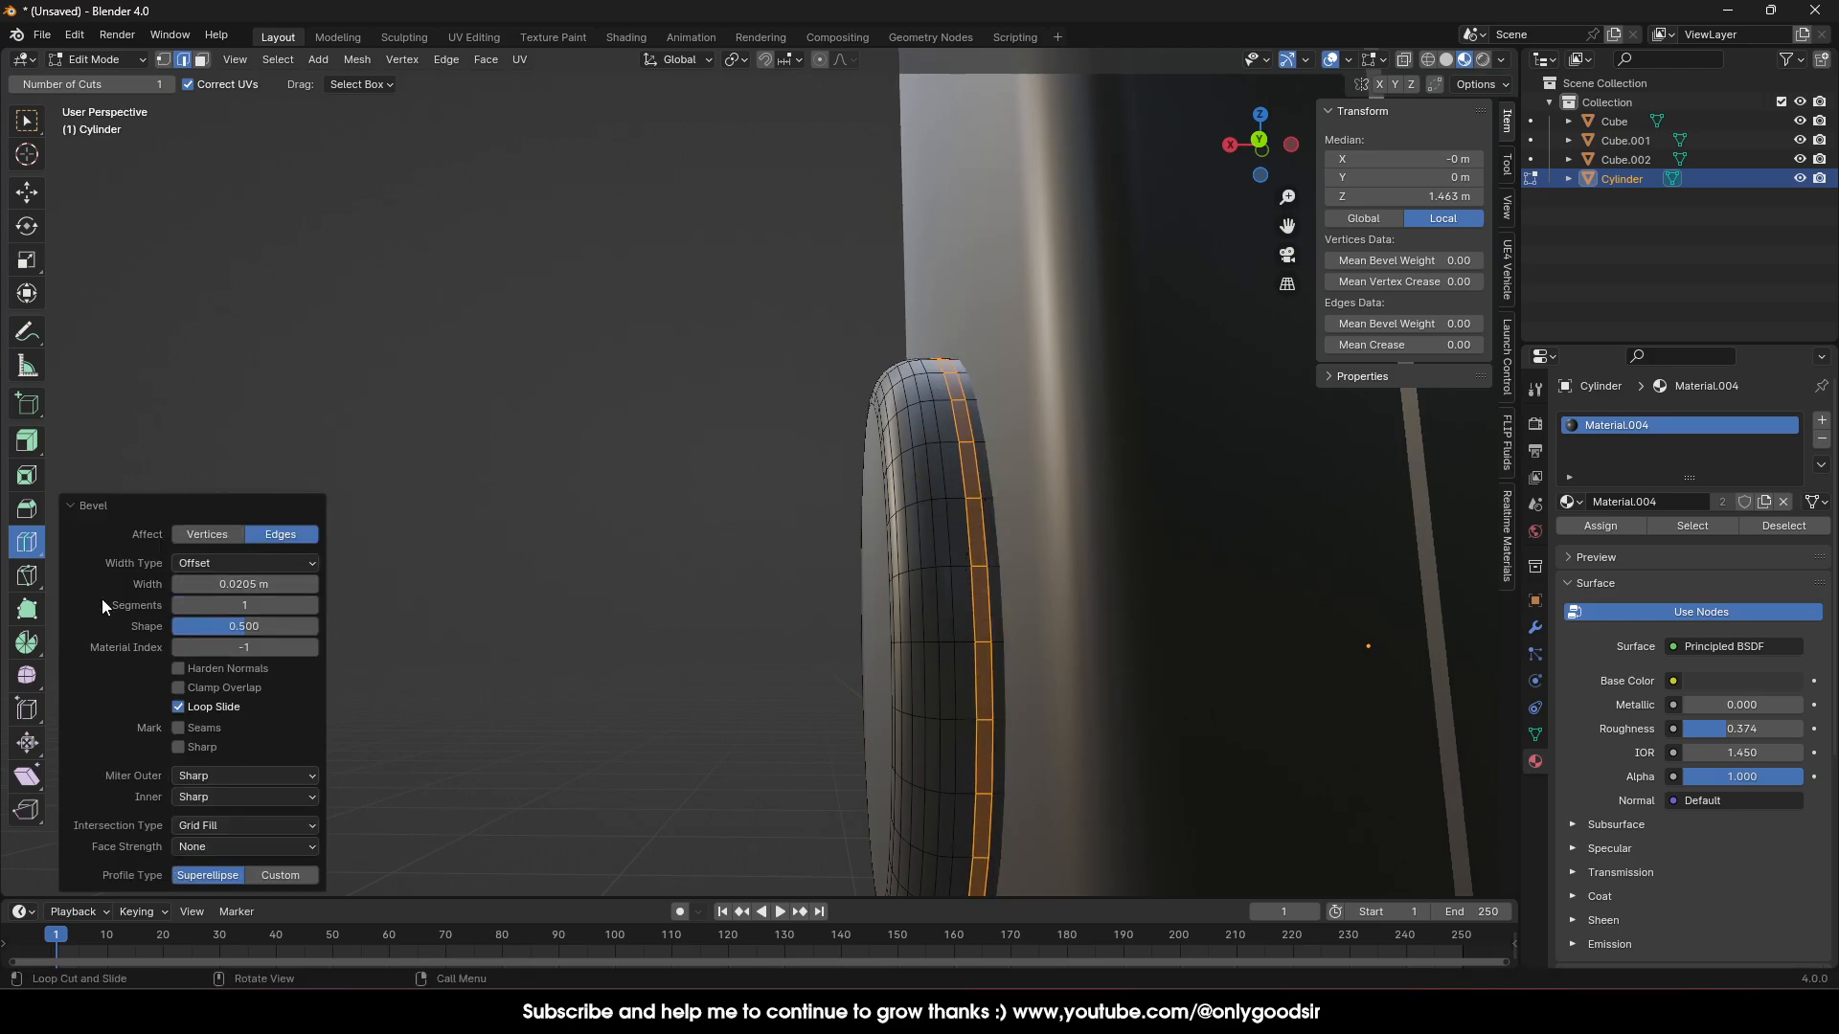
# Extrude the narrow strip around the opposite disc inward along its normals by 0.0601 m and leave Edit Mode
pyautogui.click(27, 440)
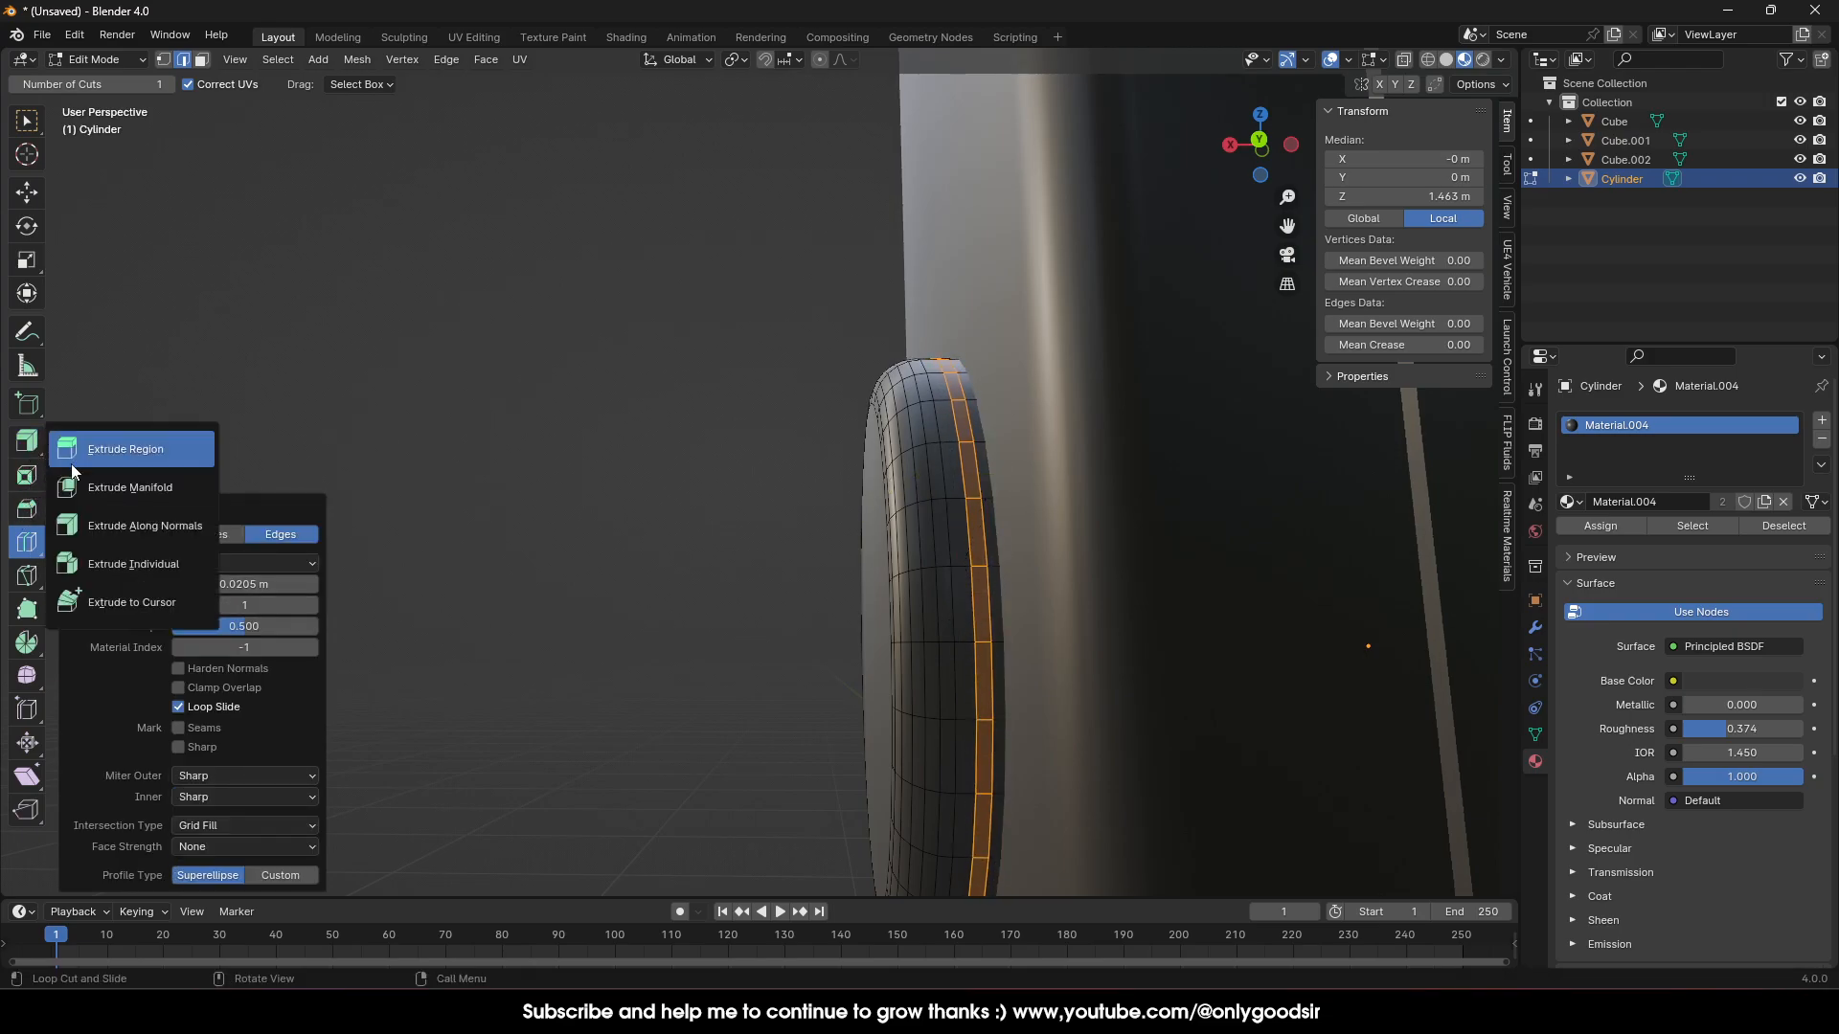
pyautogui.click(168, 523)
pyautogui.moveTo(935, 554); pyautogui.dragTo(925, 567)
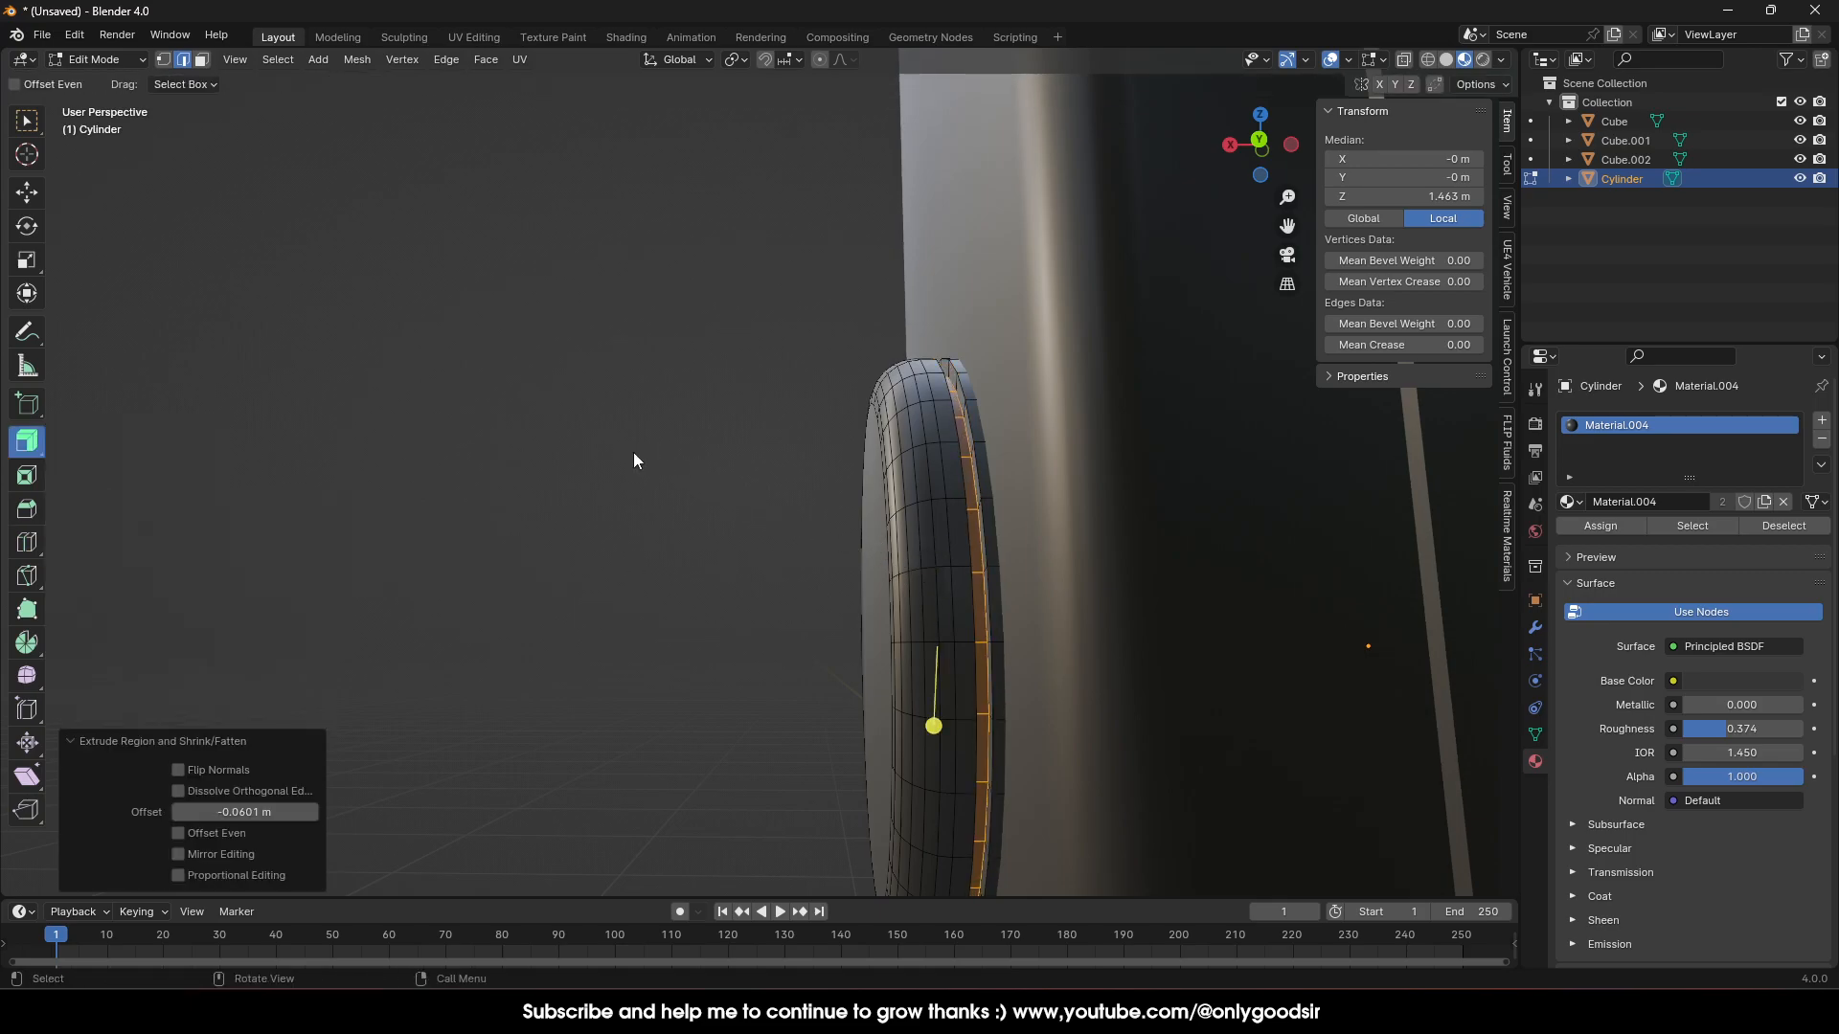
pyautogui.press('Tab')
pyautogui.click(583, 476)
pyautogui.scroll(-8, 618, 655)
pyautogui.moveTo(990, 639); pyautogui.dragTo(648, 710, button='middle')
pyautogui.scroll(-4, 647, 713)
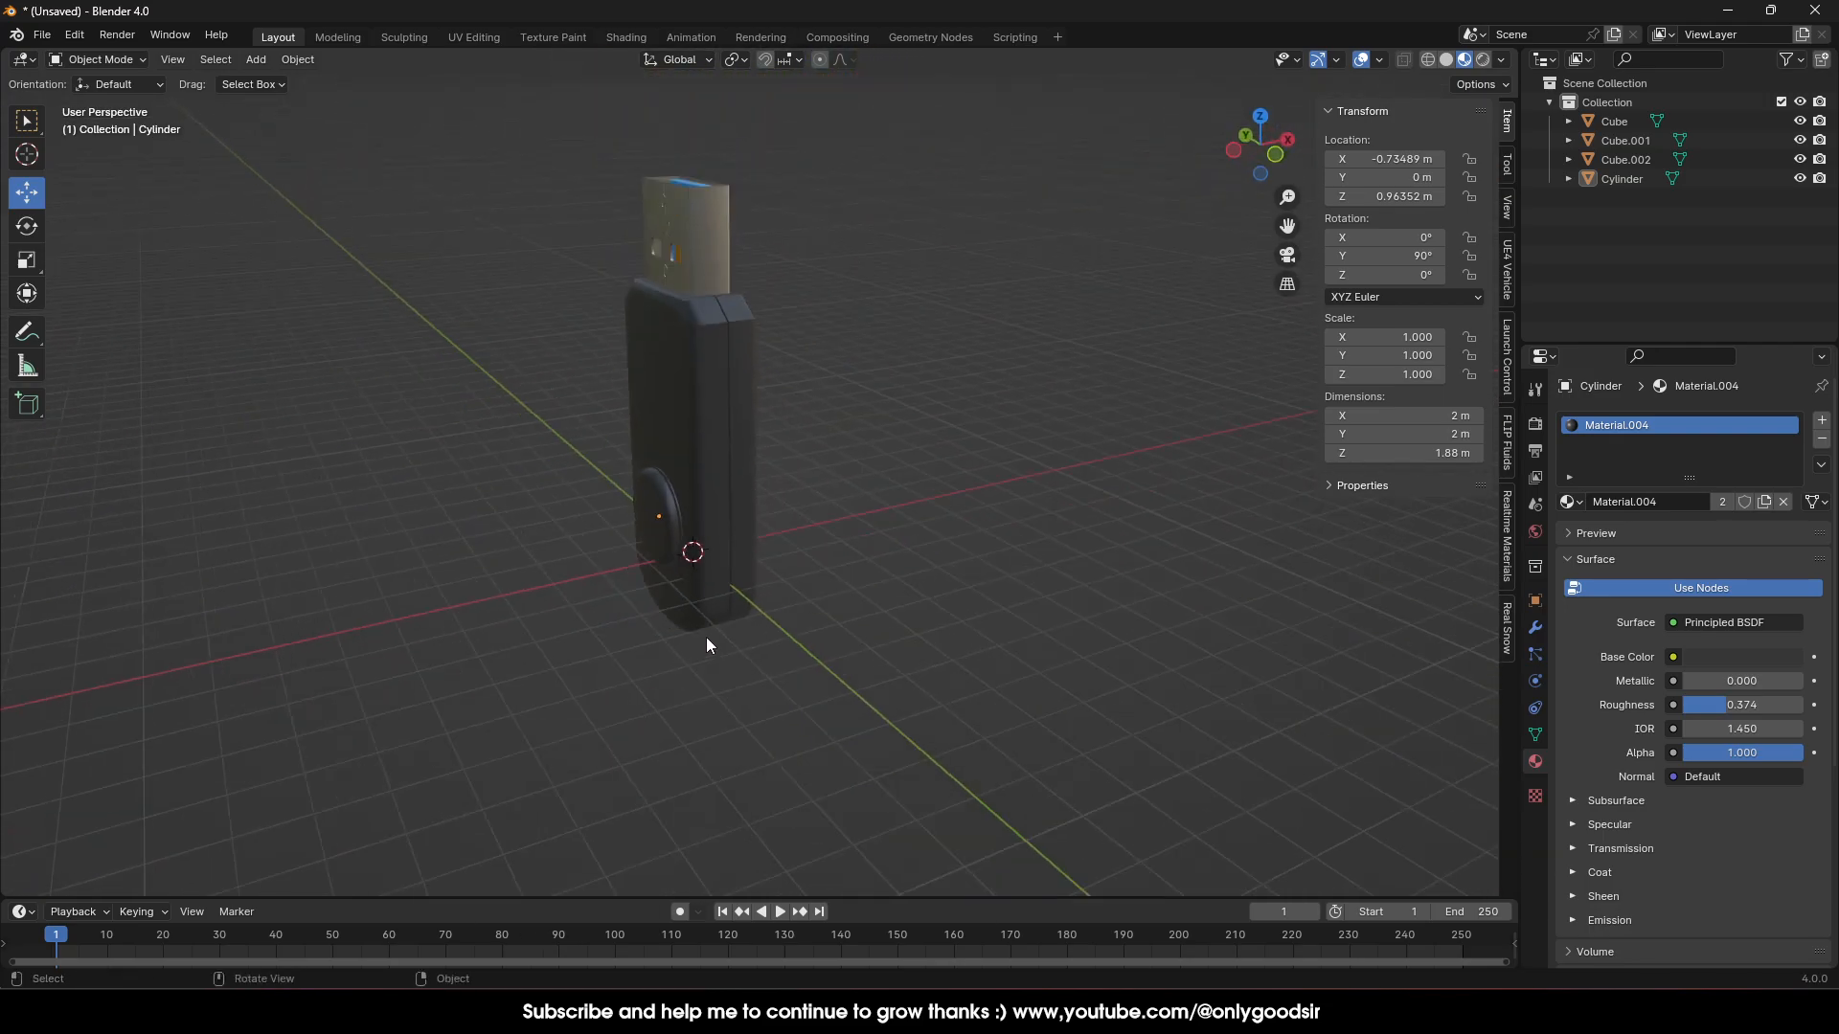
# Check the swivel cover in the USB stick reference image, add a cube in Blender and move it up 1.1507 m along Z
pyautogui.moveTo(747, 539); pyautogui.dragTo(632, 662, button='middle')
pyautogui.click(242, 1011)
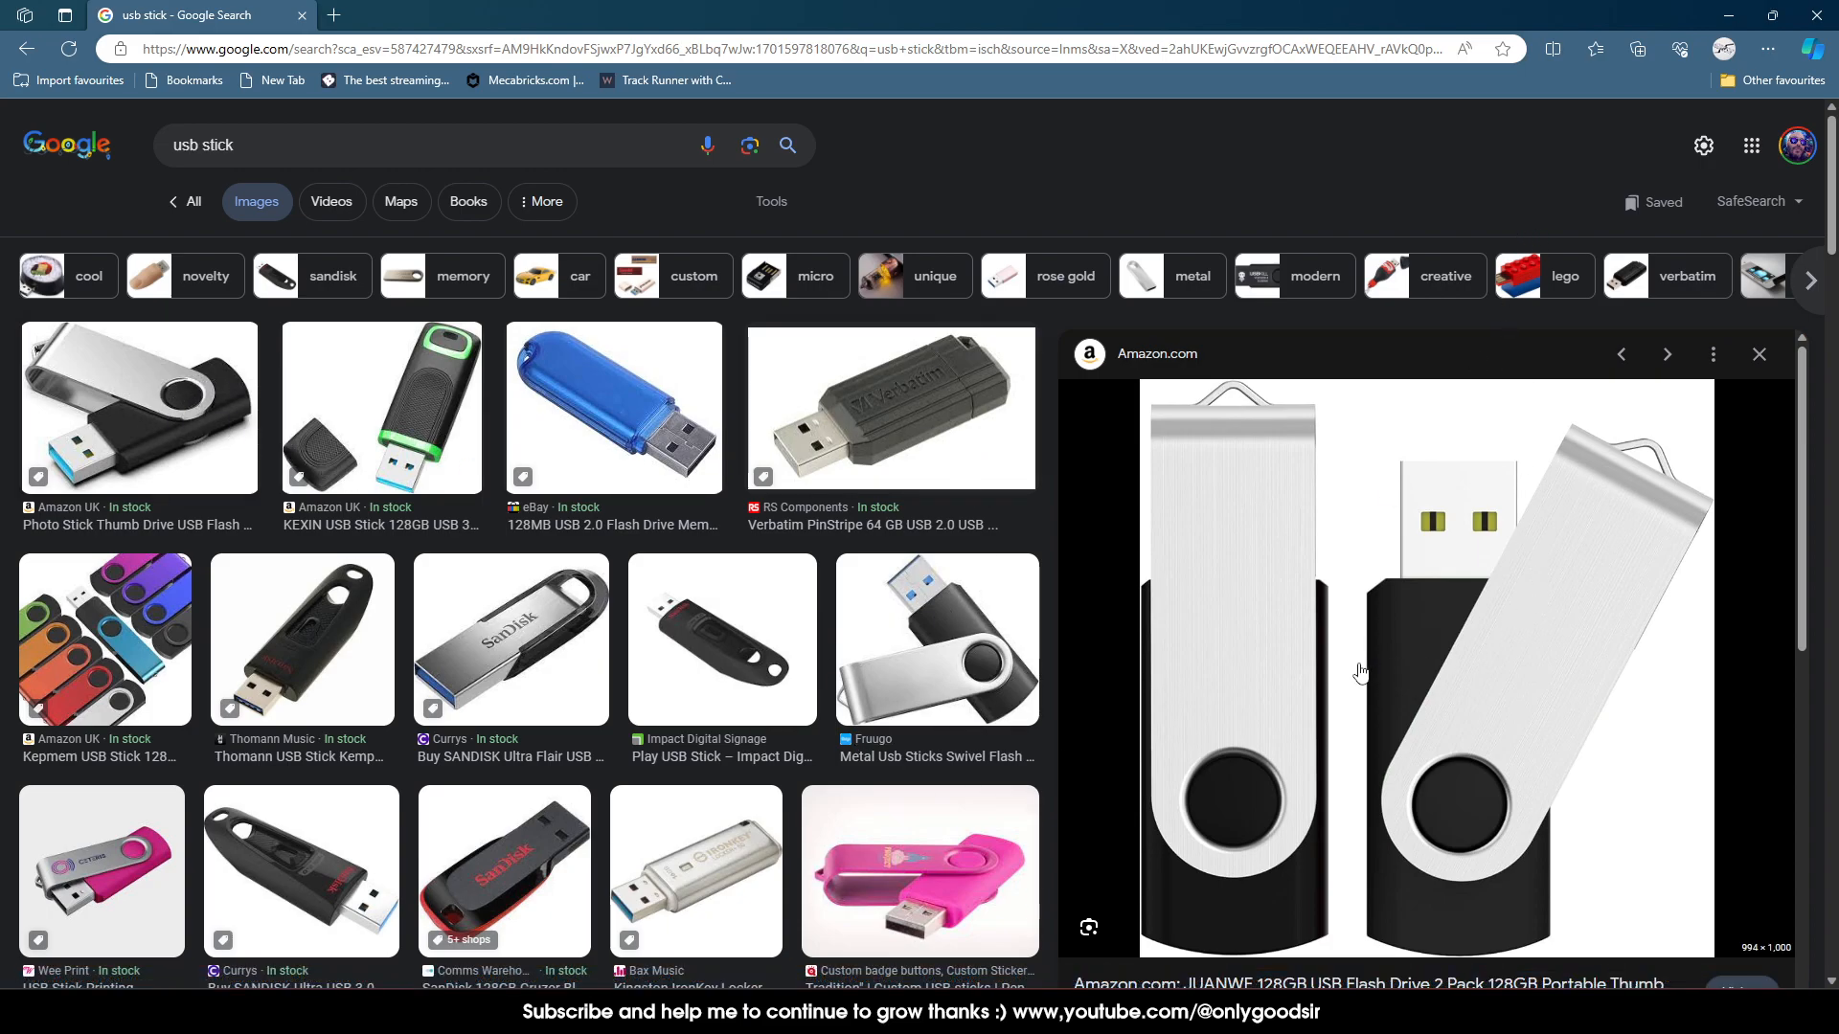
pyautogui.click(1772, 15)
pyautogui.click(1357, 257)
pyautogui.hotkey('shift', 'a')
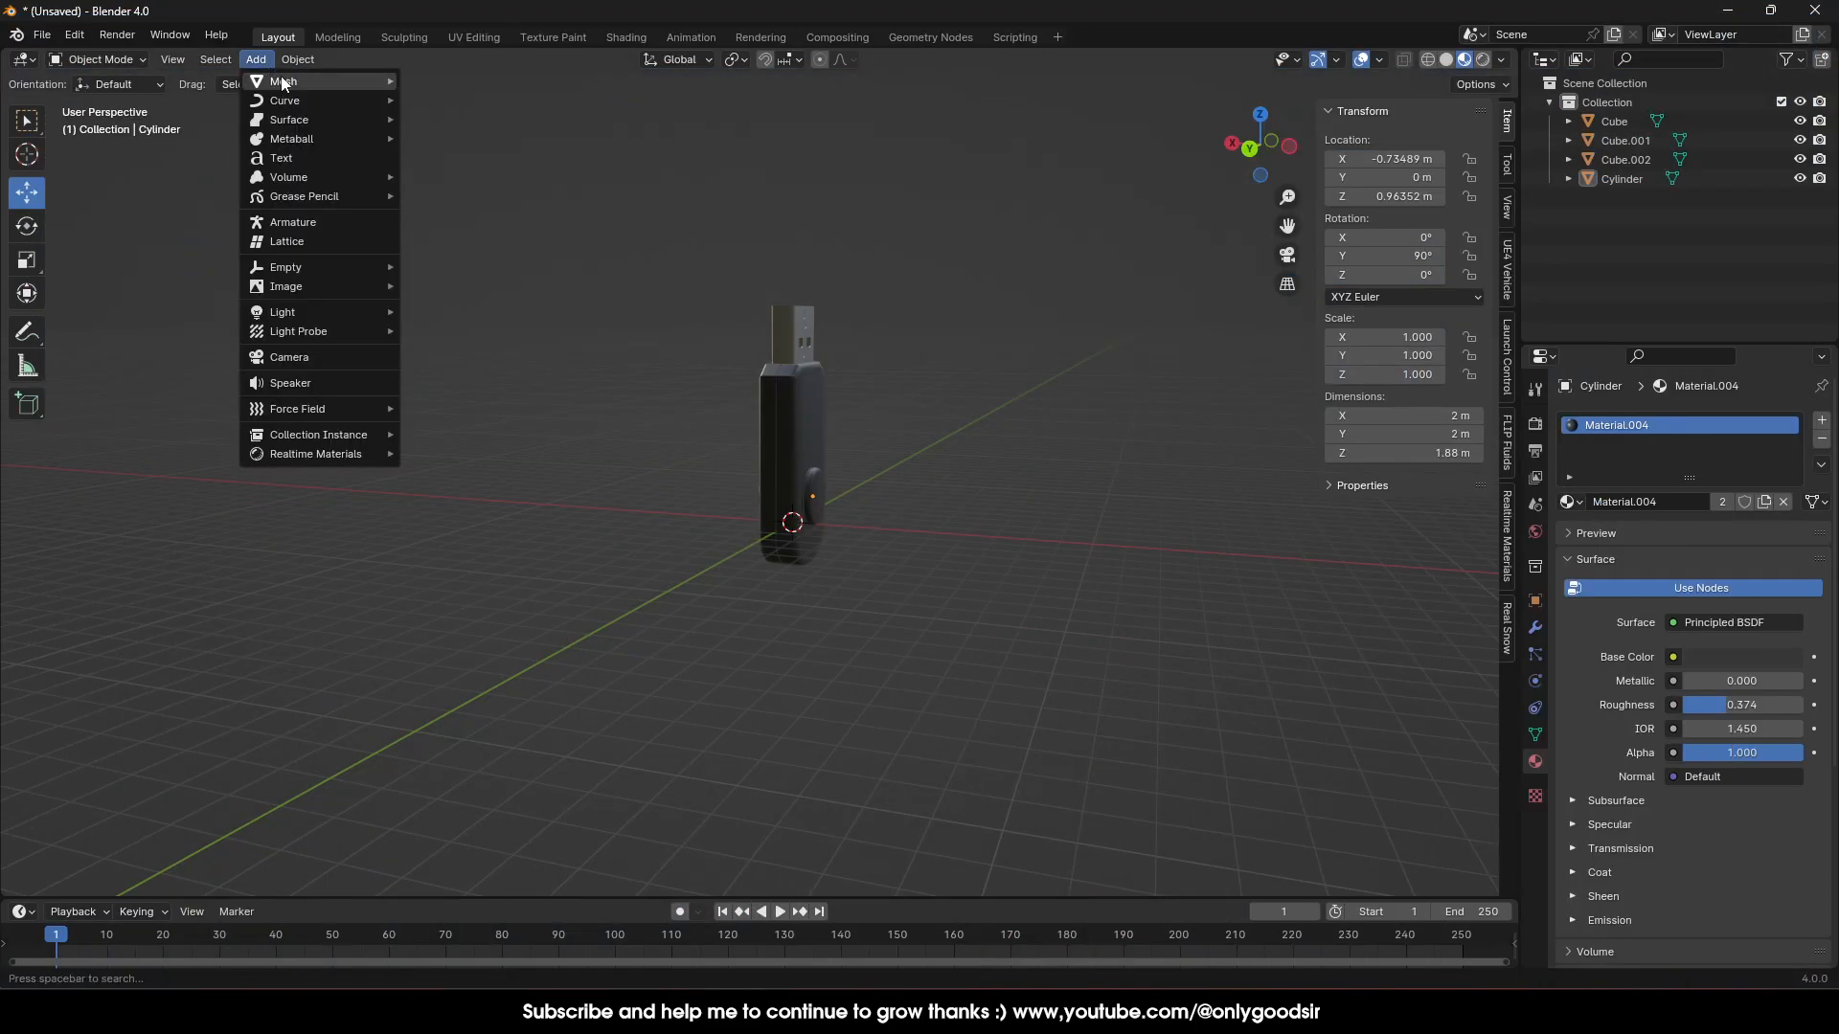
pyautogui.moveTo(387, 84)
pyautogui.click(450, 104)
pyautogui.moveTo(791, 454); pyautogui.dragTo(791, 422)
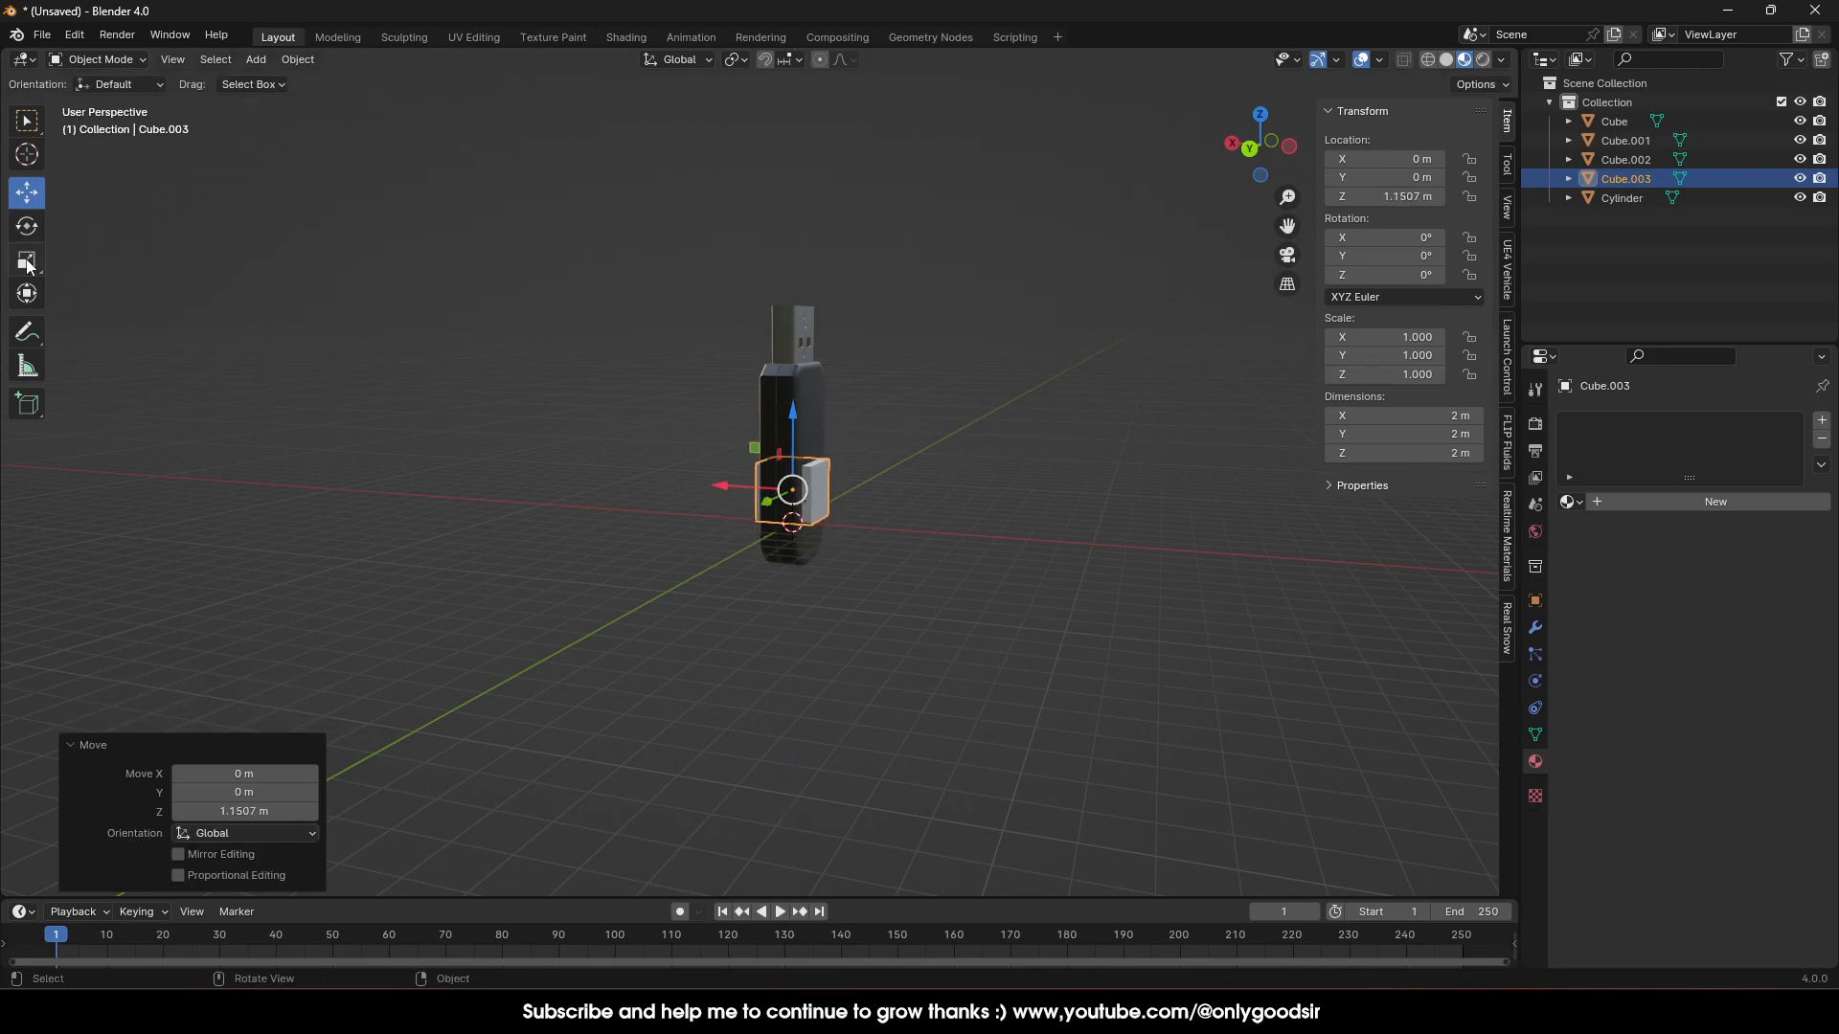
# Scale the new cube uniformly to about 1.481, slightly narrower than the dark body, using the reference image as a guide
pyautogui.scroll(5, 877, 456)
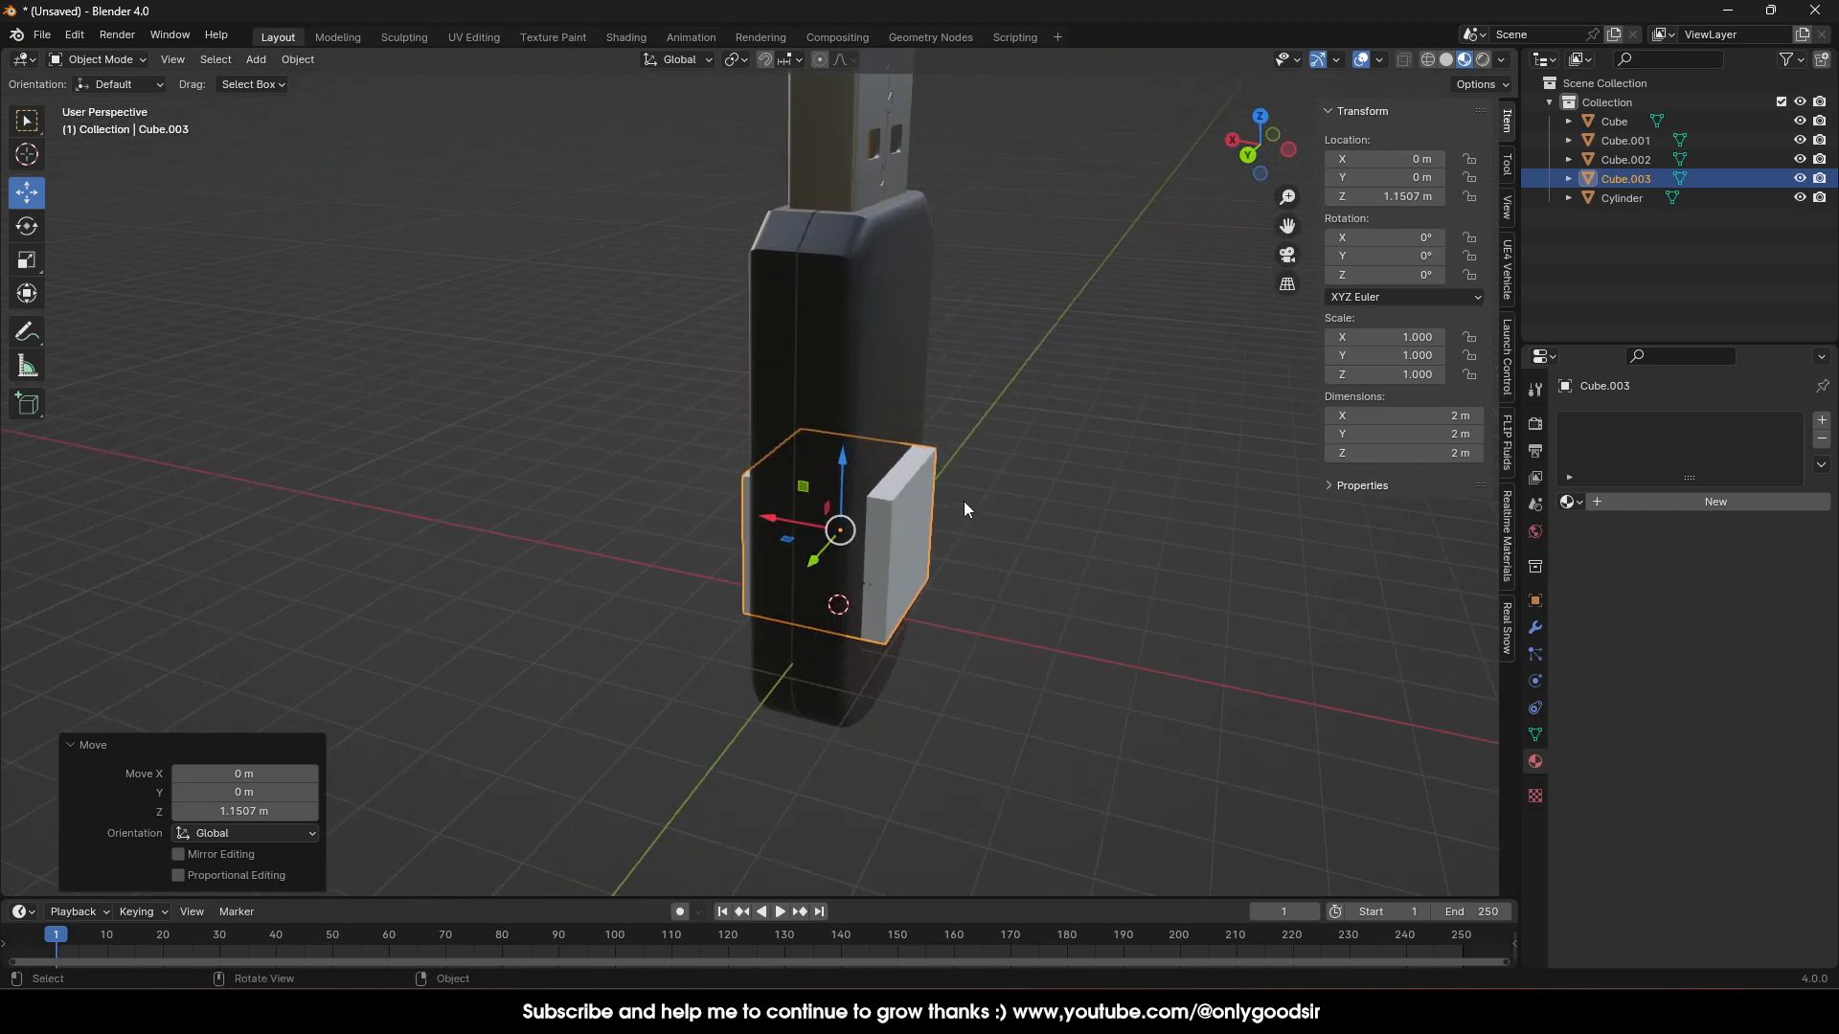
pyautogui.moveTo(967, 514); pyautogui.dragTo(900, 517, button='middle')
pyautogui.press('s')
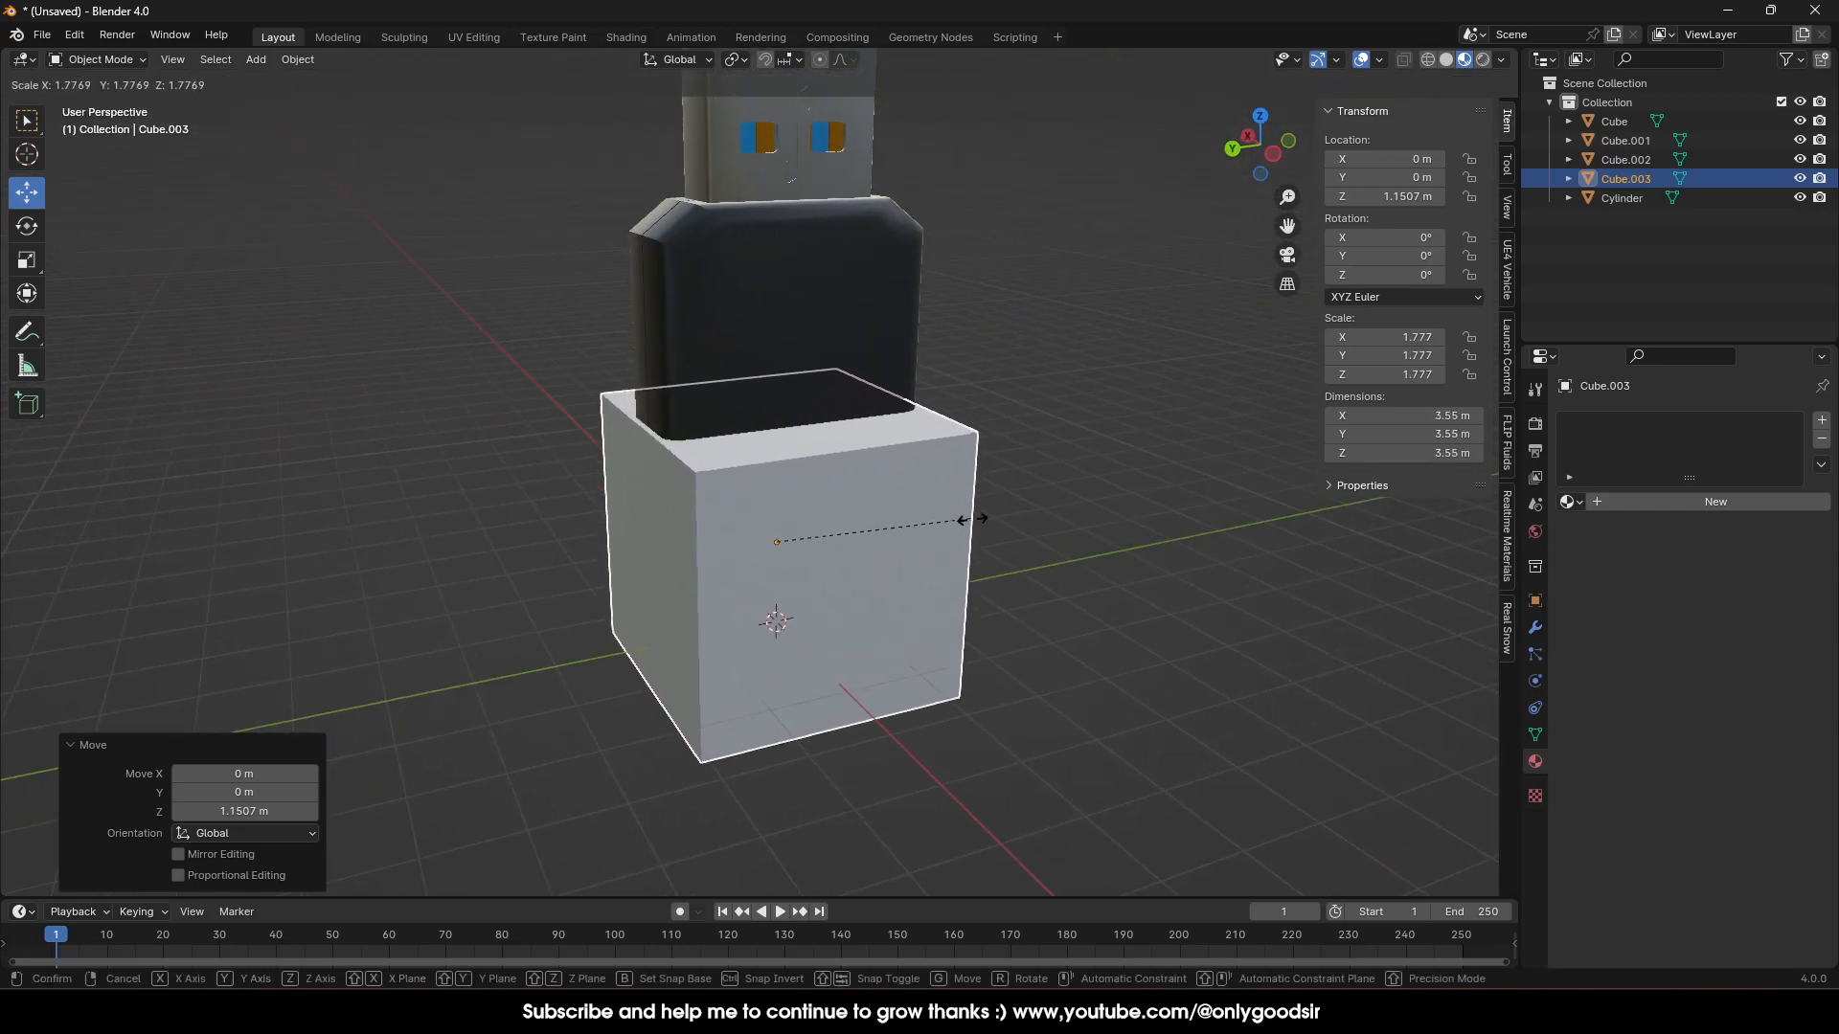
pyautogui.click(953, 524)
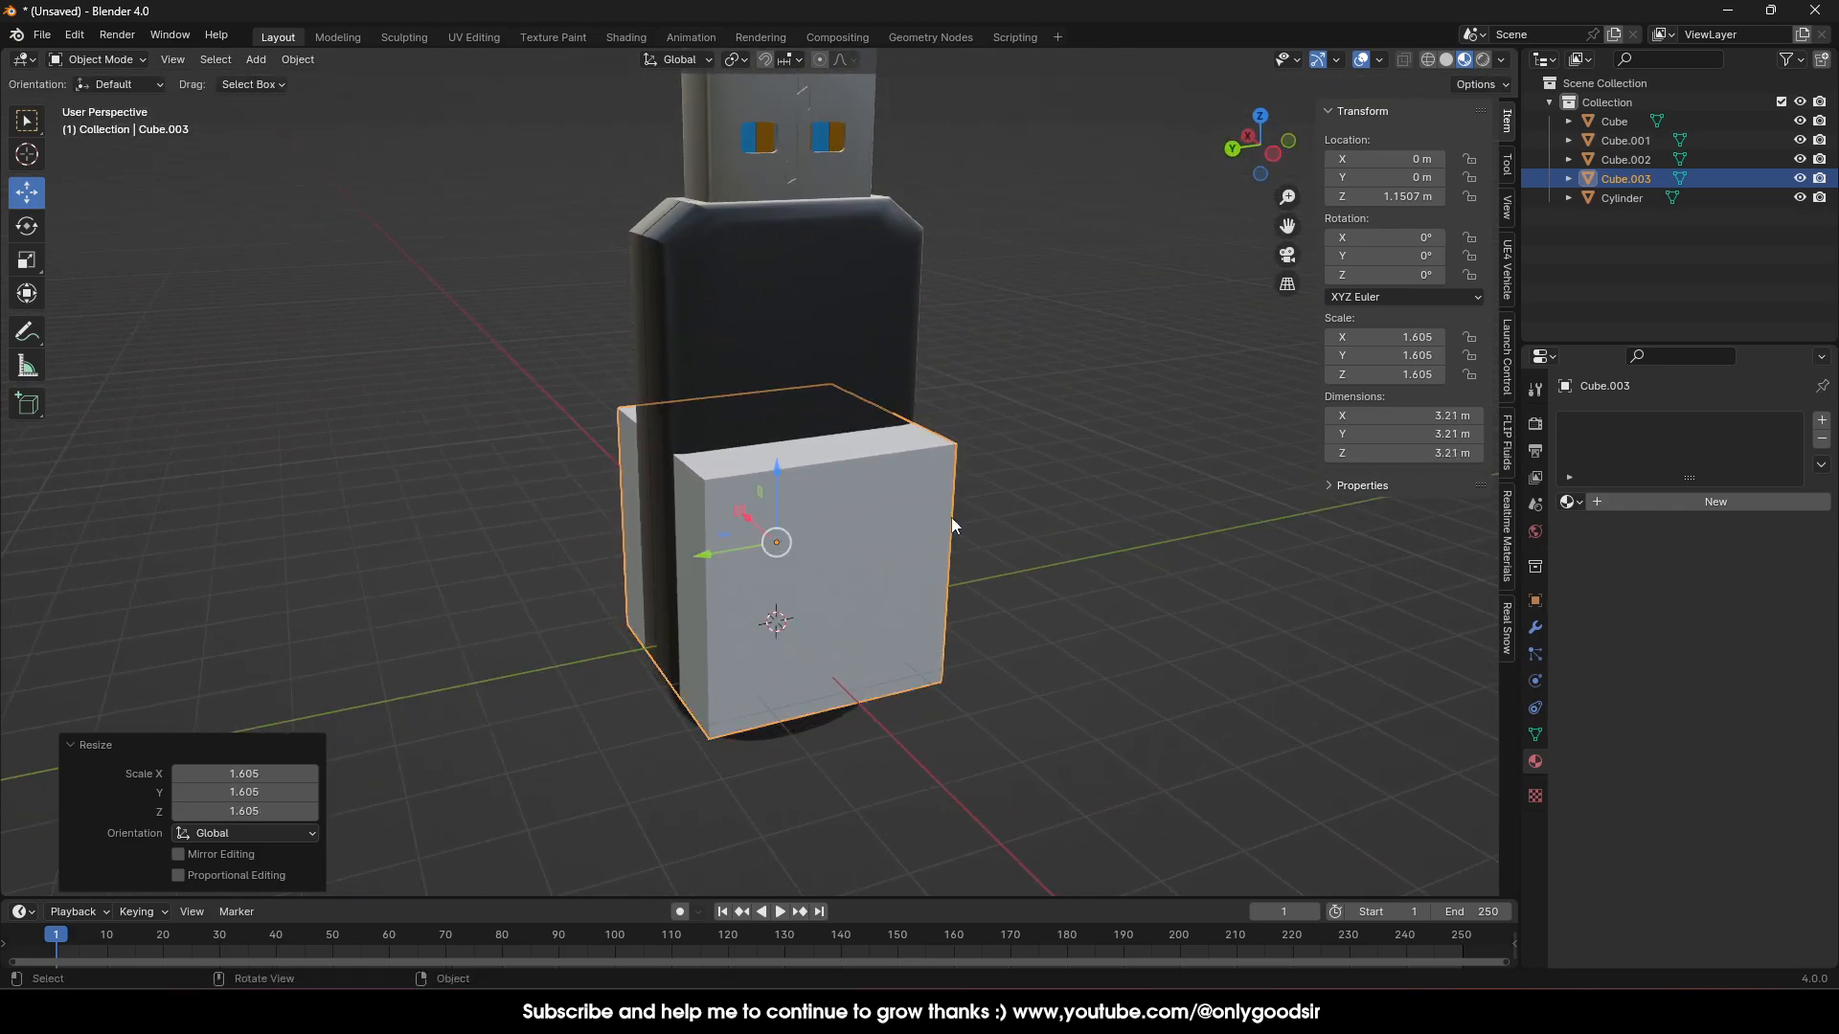
pyautogui.click(414, 1011)
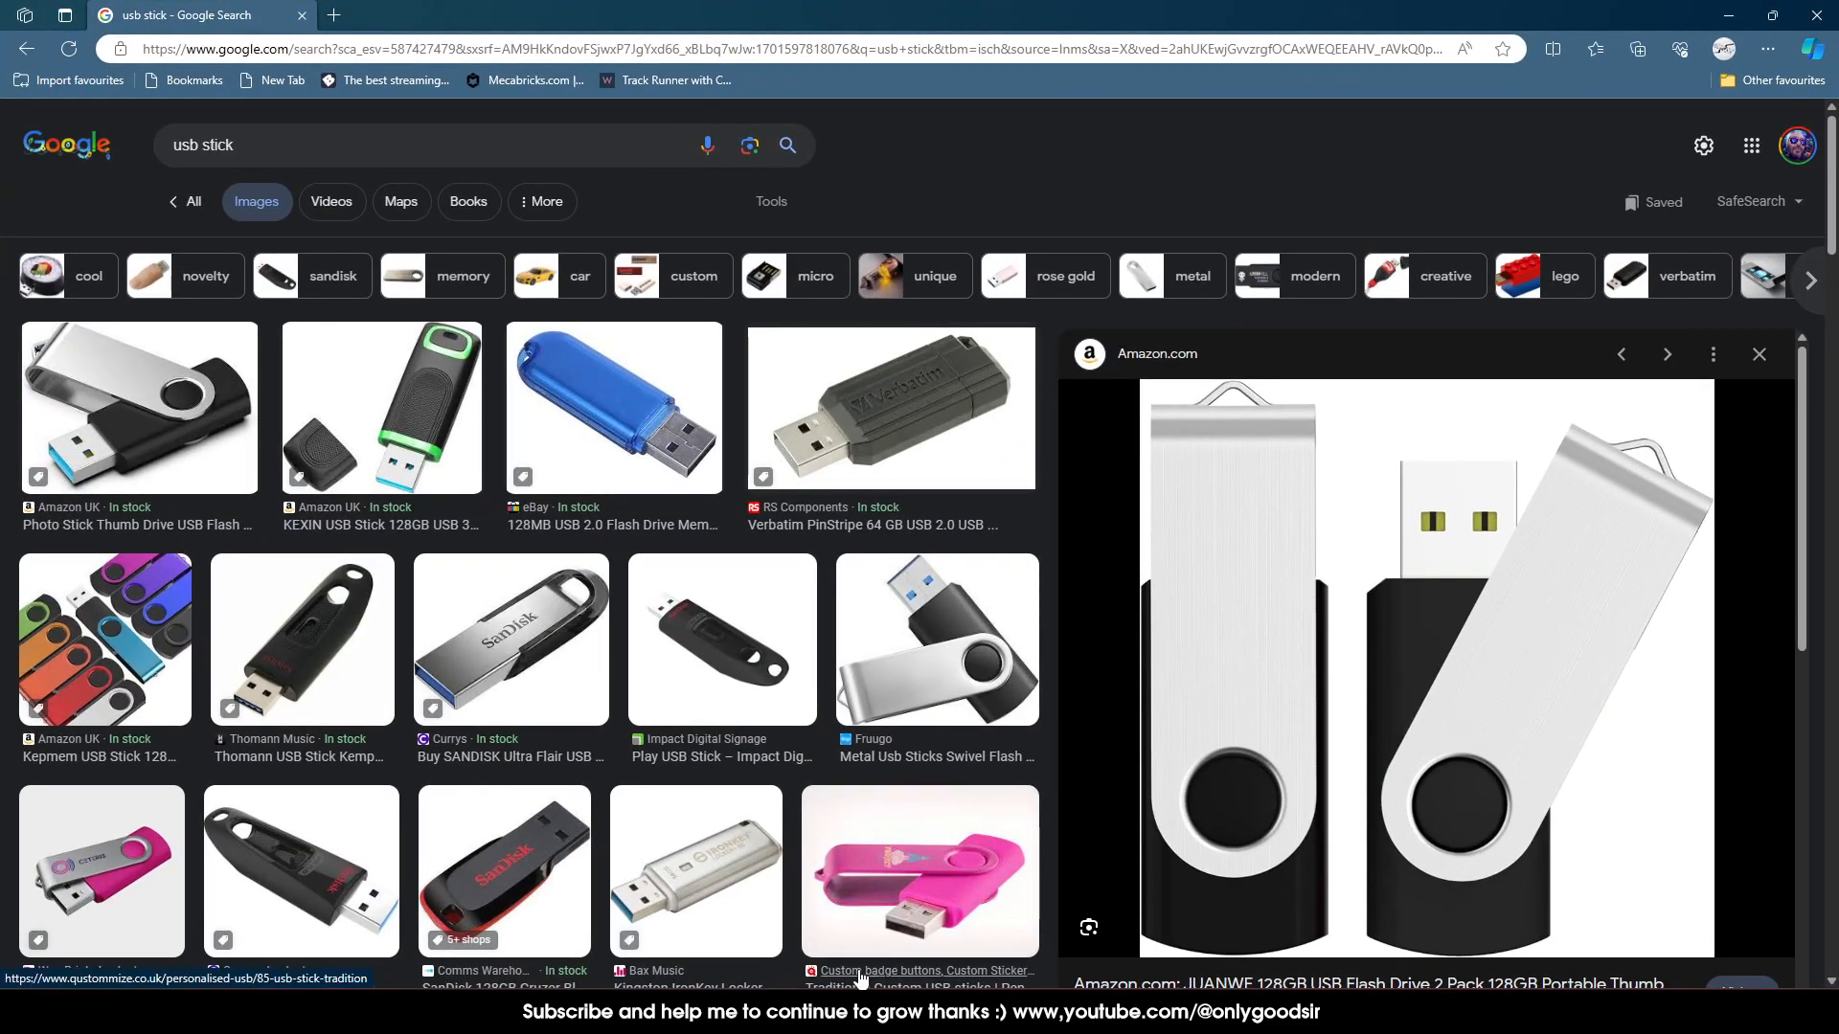
pyautogui.click(1726, 20)
pyautogui.moveTo(1101, 630); pyautogui.dragTo(1063, 604, button='middle')
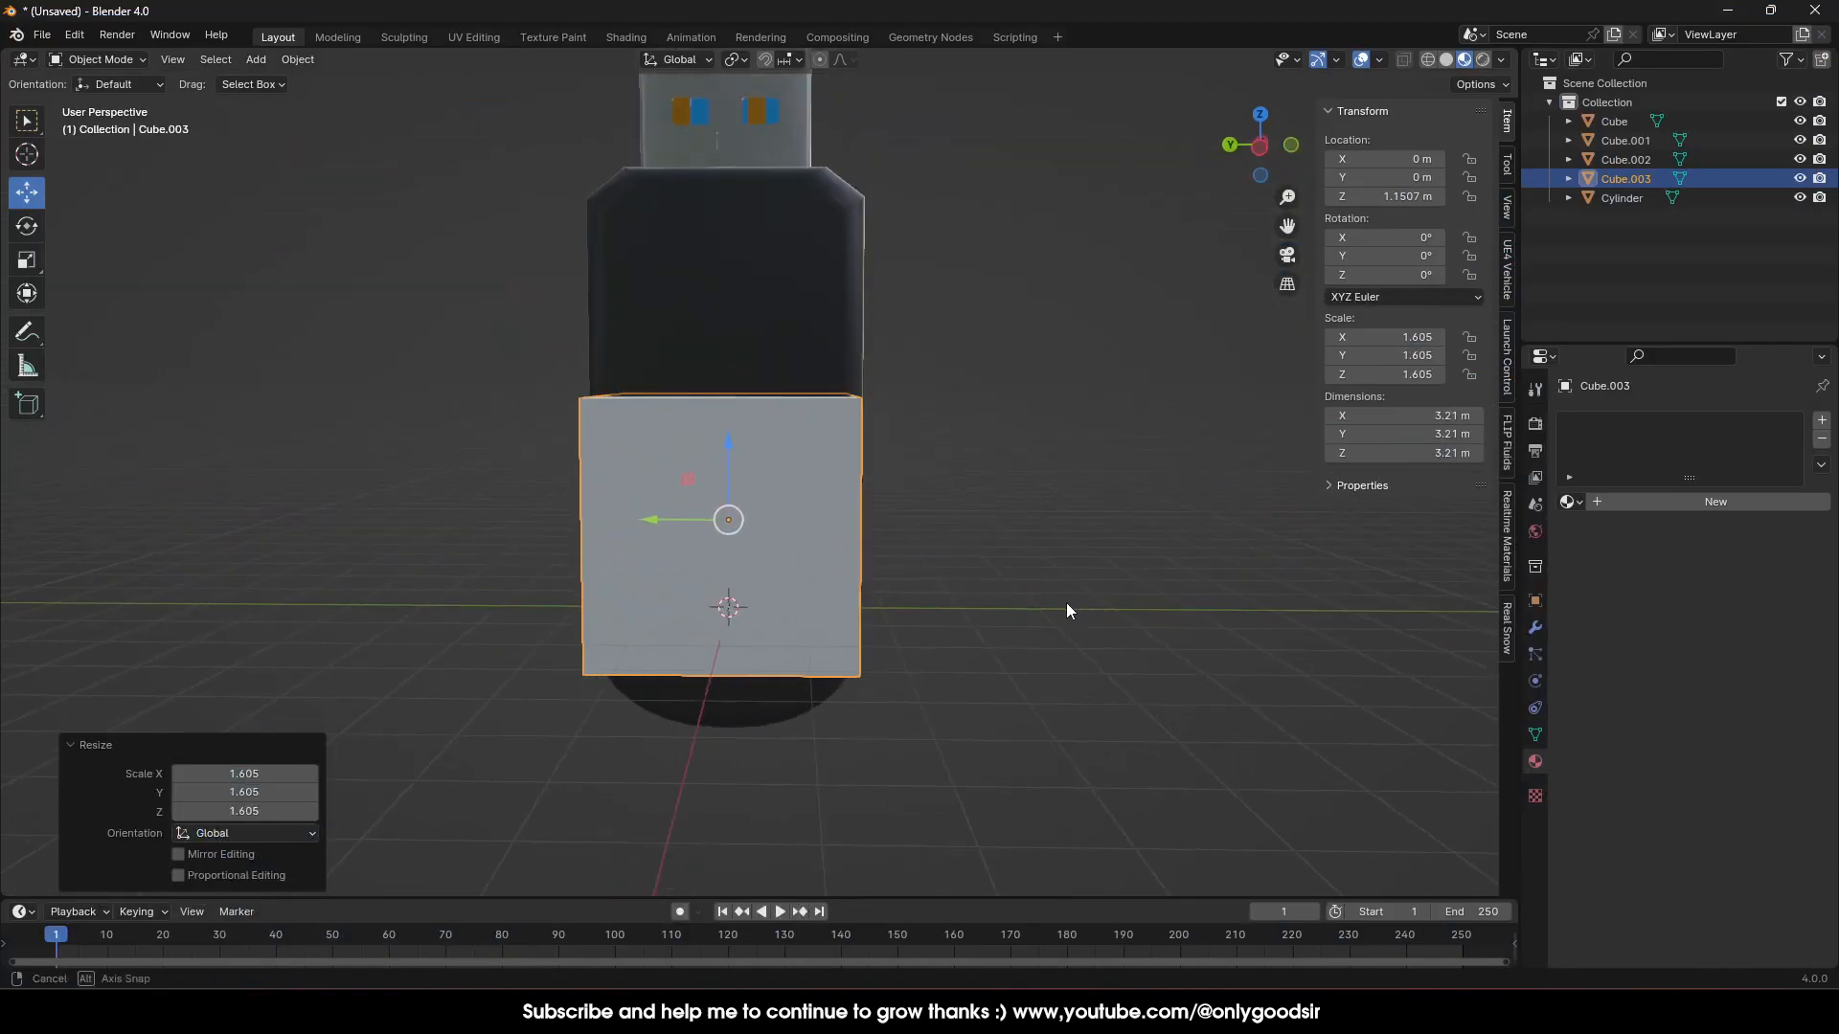
pyautogui.press('s')
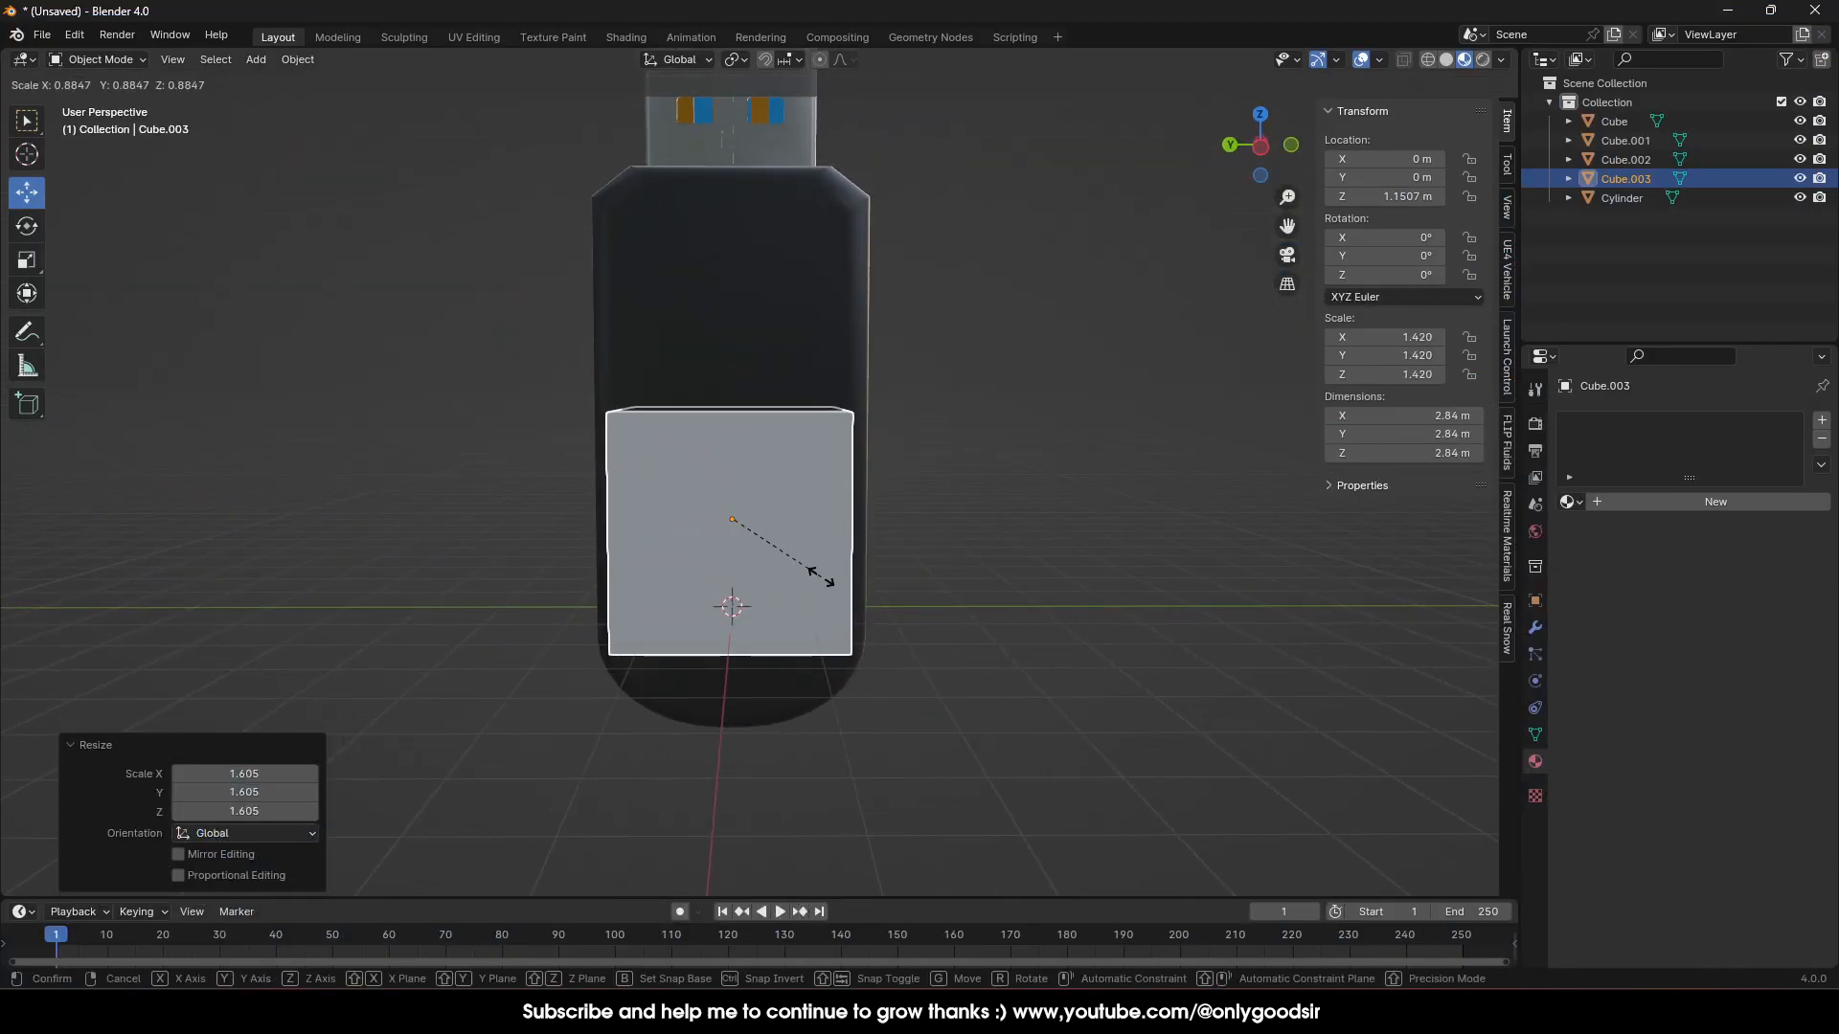
pyautogui.click(825, 577)
# Move the cube's top face up about 5.287 m along Z to extend it past the USB connector
pyautogui.moveTo(825, 578); pyautogui.dragTo(945, 577, button='middle')
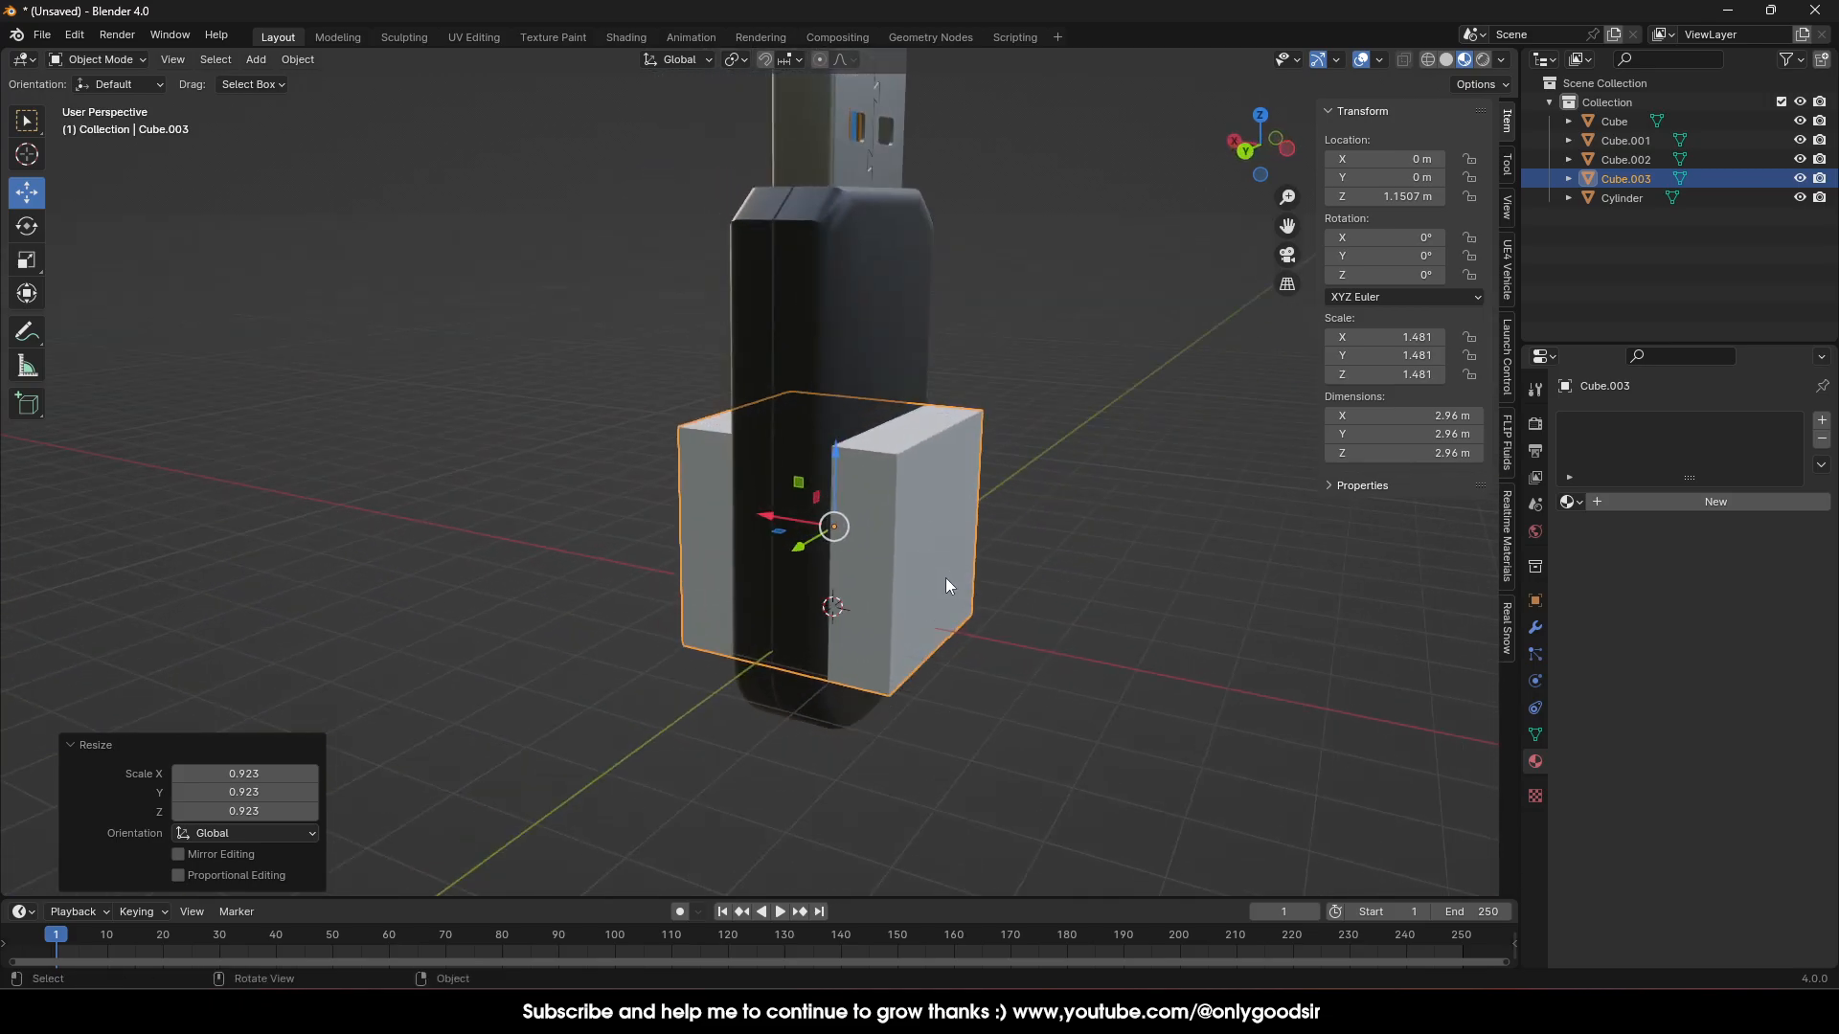
pyautogui.press('Tab')
pyautogui.press('3')
pyautogui.click(924, 439)
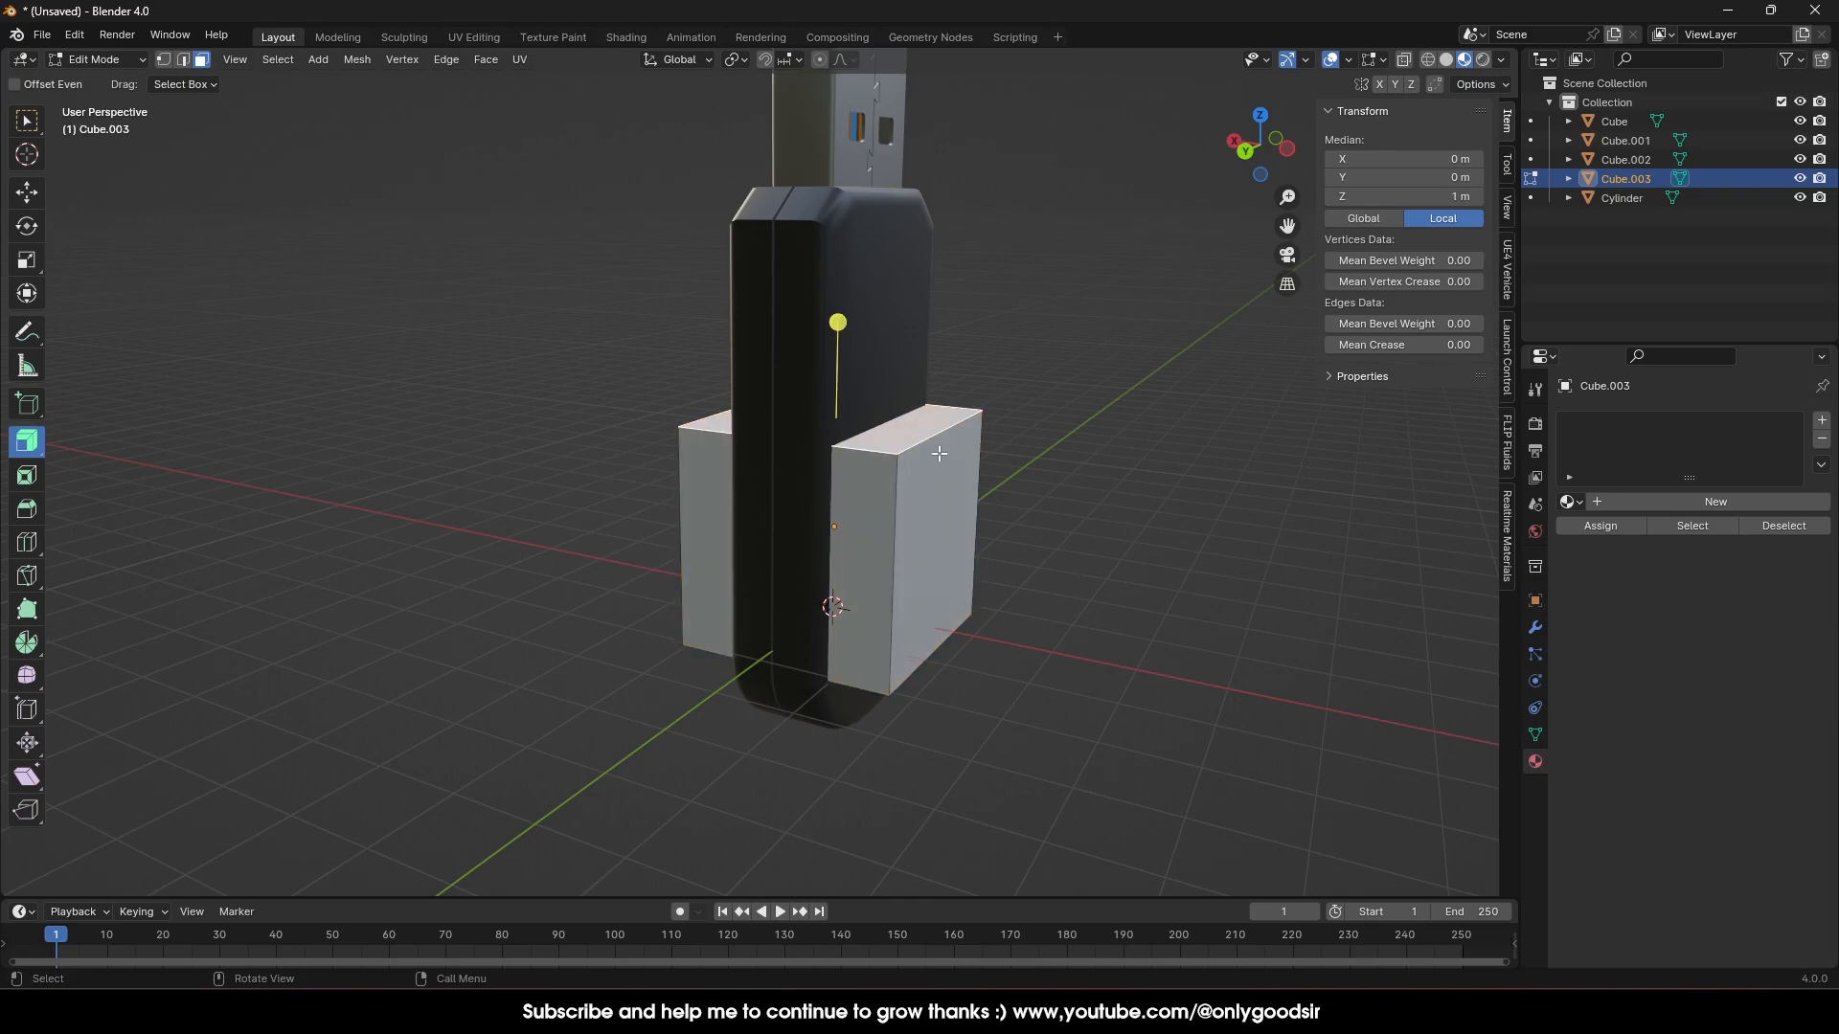
pyautogui.scroll(-3, 919, 521)
pyautogui.click(27, 192)
pyautogui.scroll(-2, 946, 467)
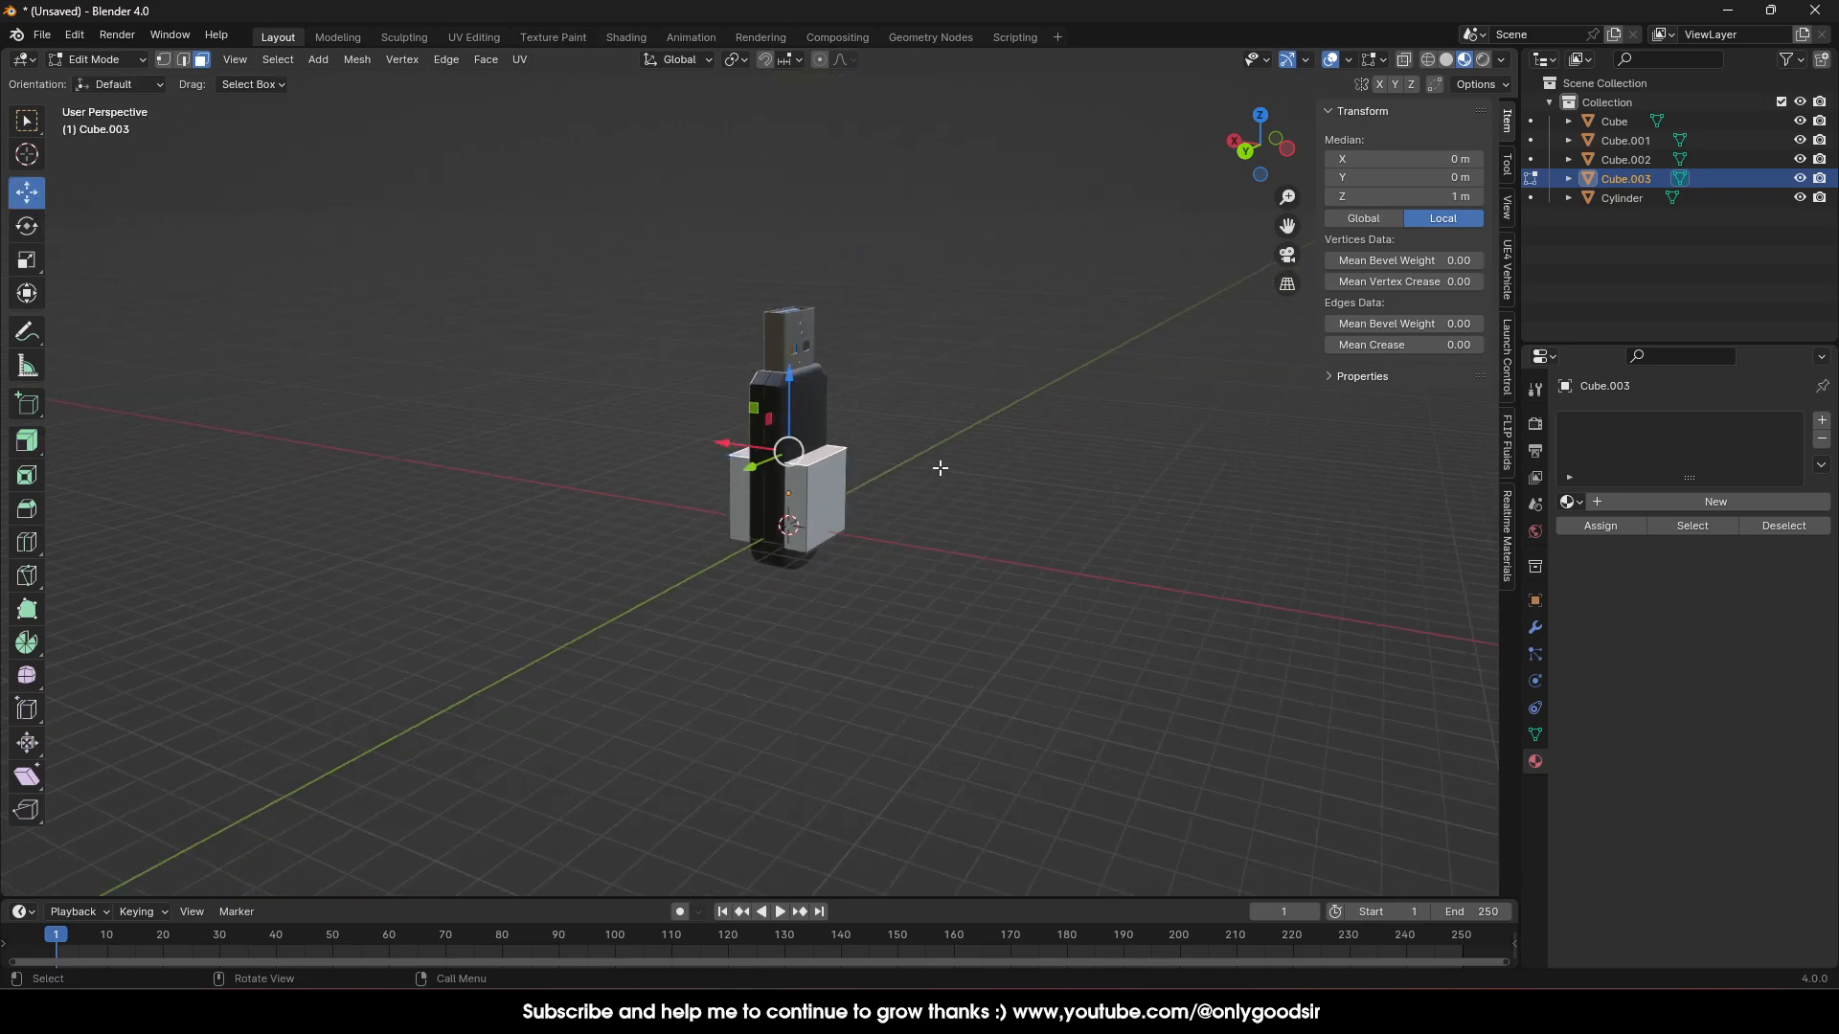
pyautogui.moveTo(784, 383); pyautogui.dragTo(796, 219)
# Delete the two opposite faces of the tall box that face along the Y axis
pyautogui.moveTo(862, 269)
pyautogui.mouseDown(button='middle')
pyautogui.moveTo(919, 291)
pyautogui.moveTo(971, 277)
pyautogui.moveTo(874, 268)
pyautogui.mouseUp(button='middle')
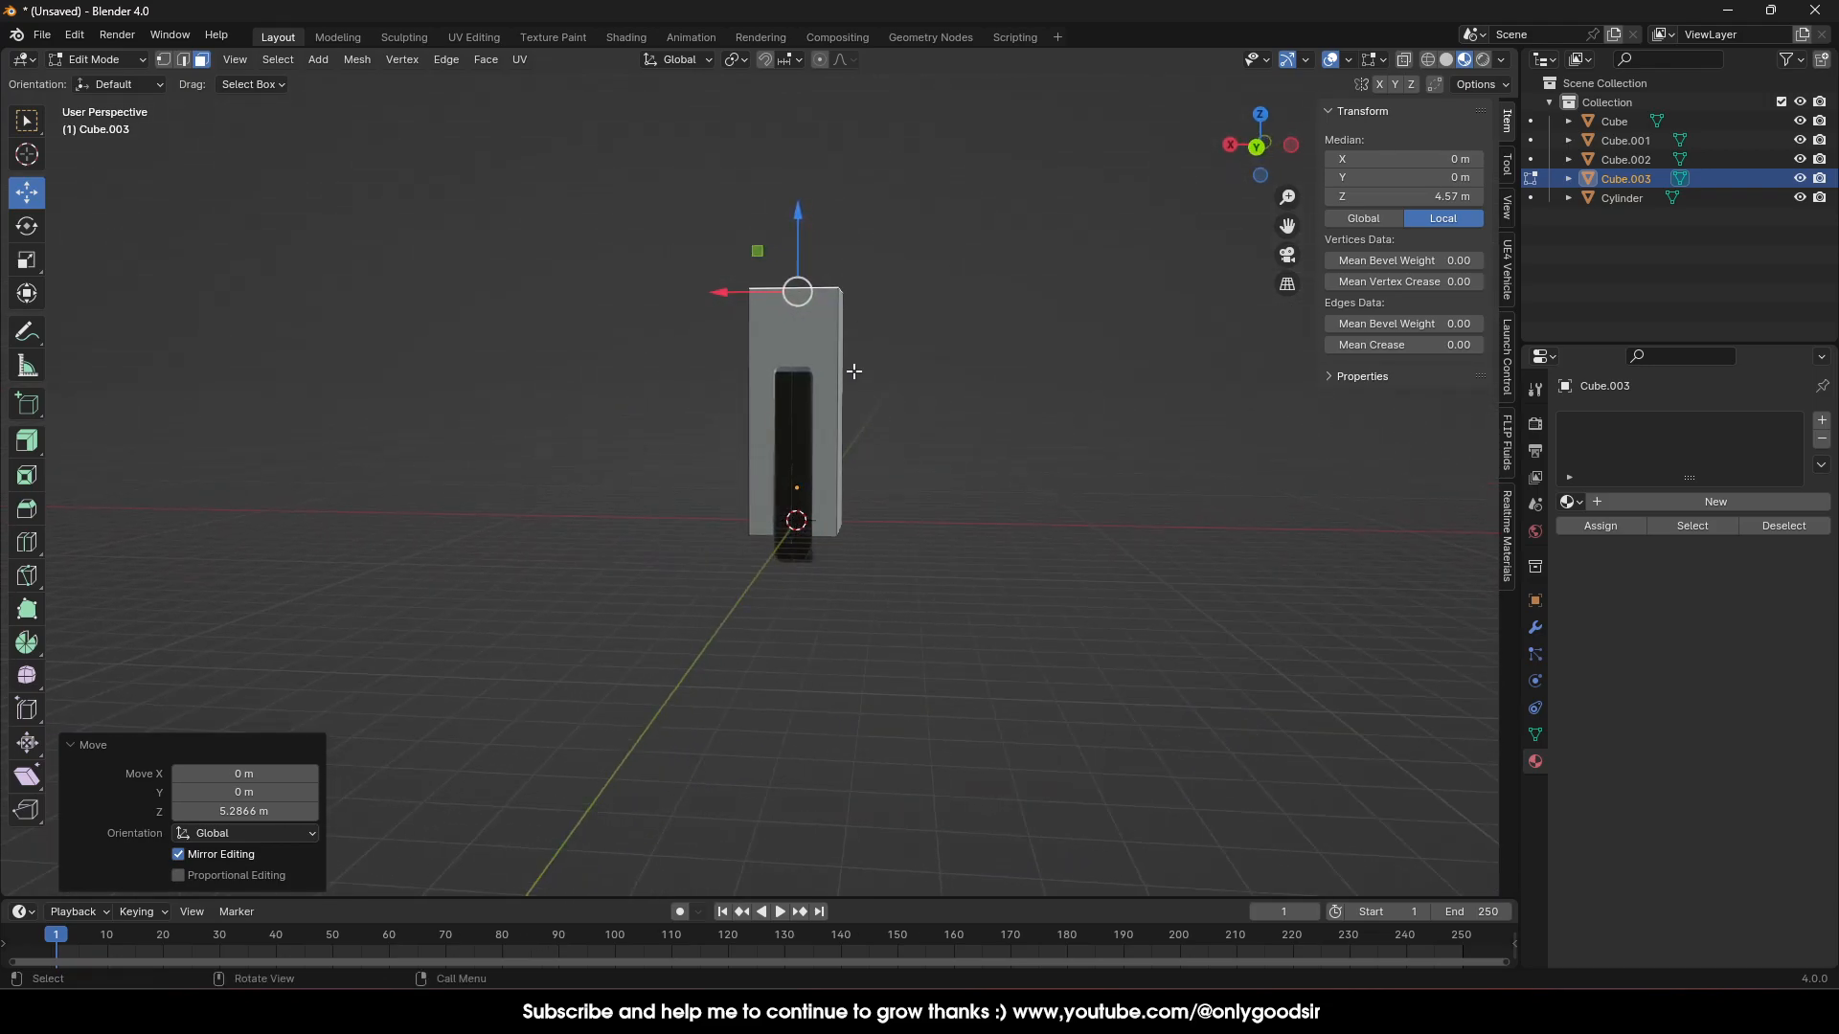
pyautogui.click(824, 430)
pyautogui.moveTo(911, 500); pyautogui.dragTo(750, 520, button='middle')
pyautogui.keyDown('shift'); pyautogui.click(748, 469); pyautogui.keyUp('shift')
pyautogui.press('x')
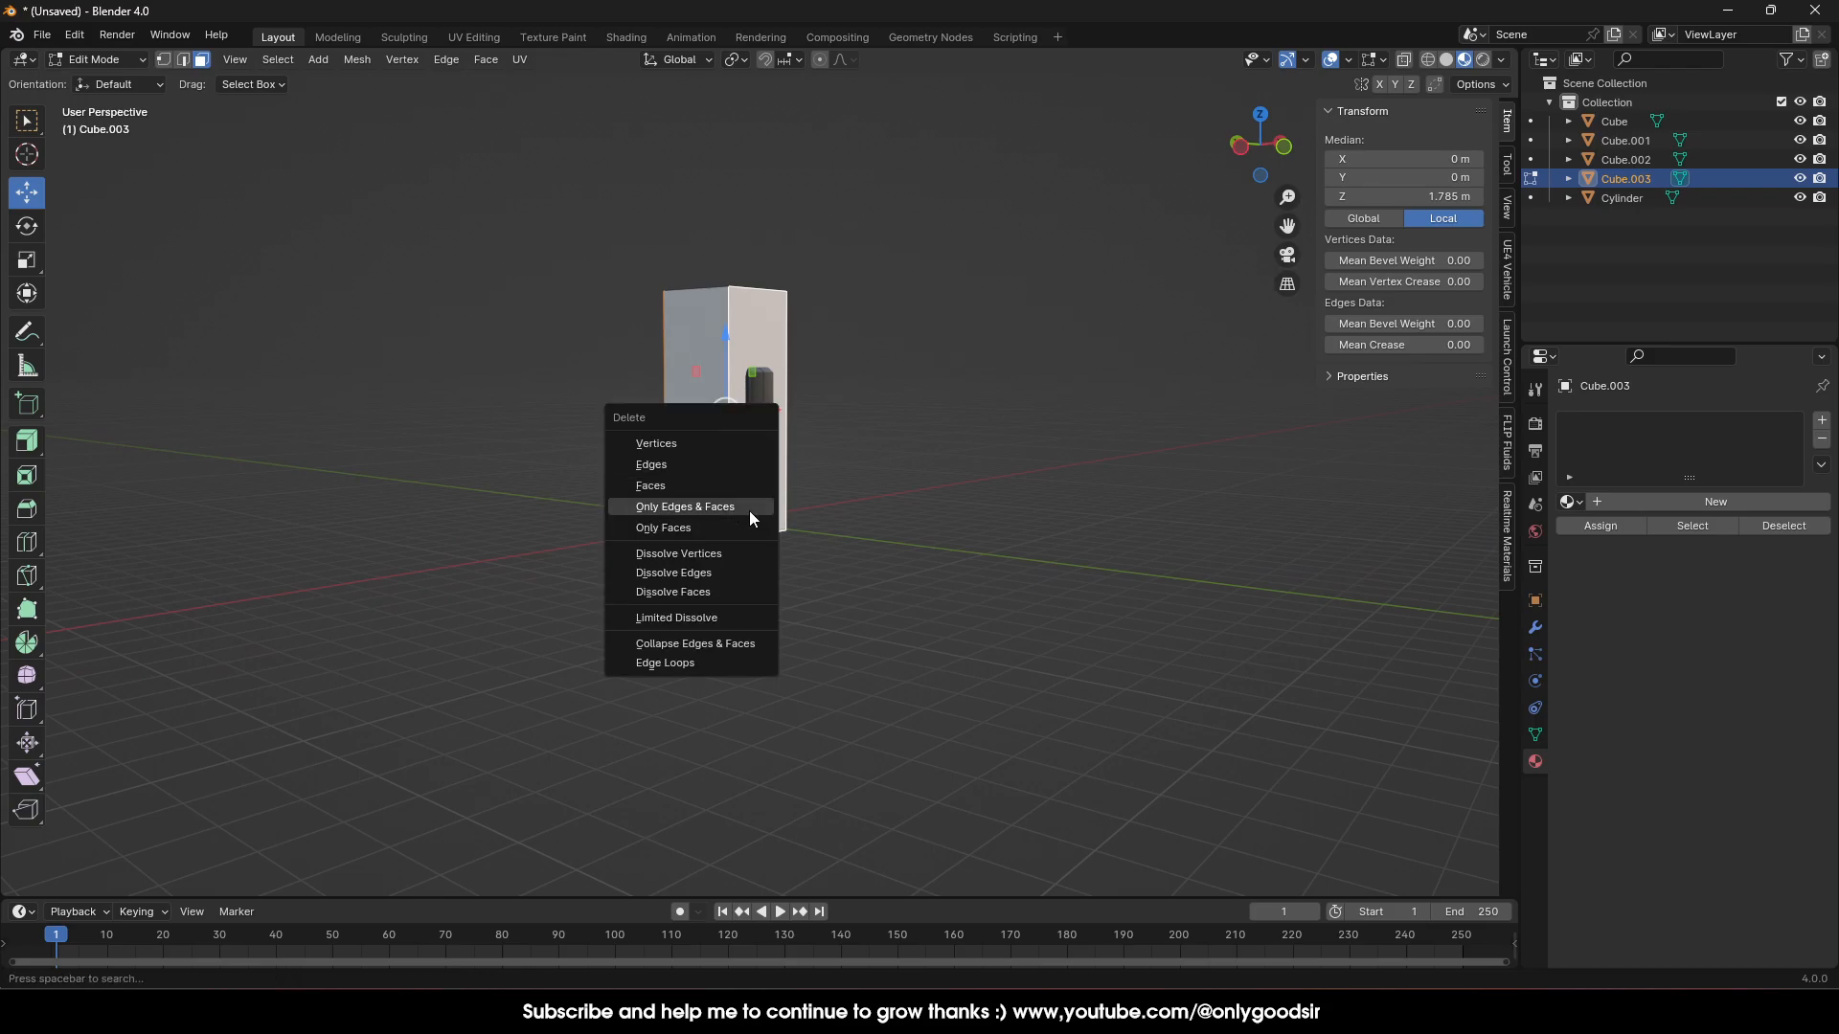
pyautogui.click(707, 482)
# Delete the bottom face of the tall box, leaving only the top and two side walls
pyautogui.moveTo(796, 517); pyautogui.dragTo(698, 531, button='middle')
pyautogui.click(699, 535)
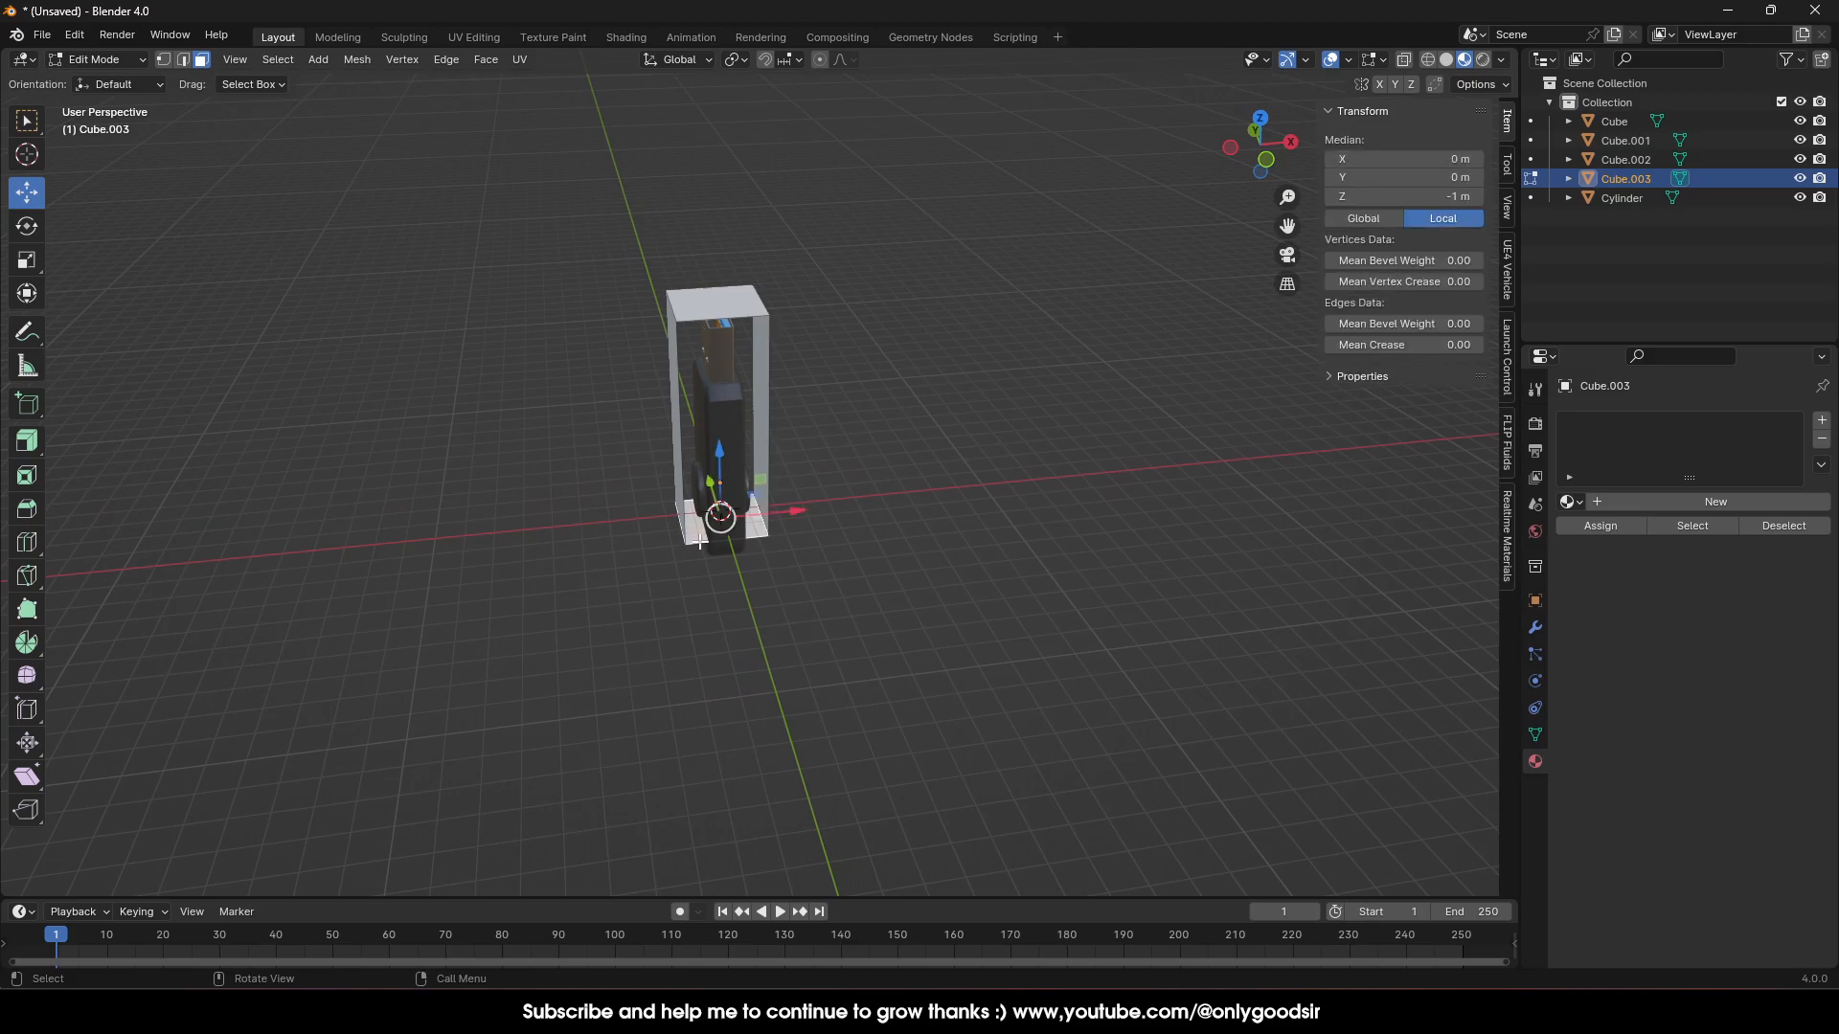
pyautogui.press('x')
pyautogui.click(699, 542)
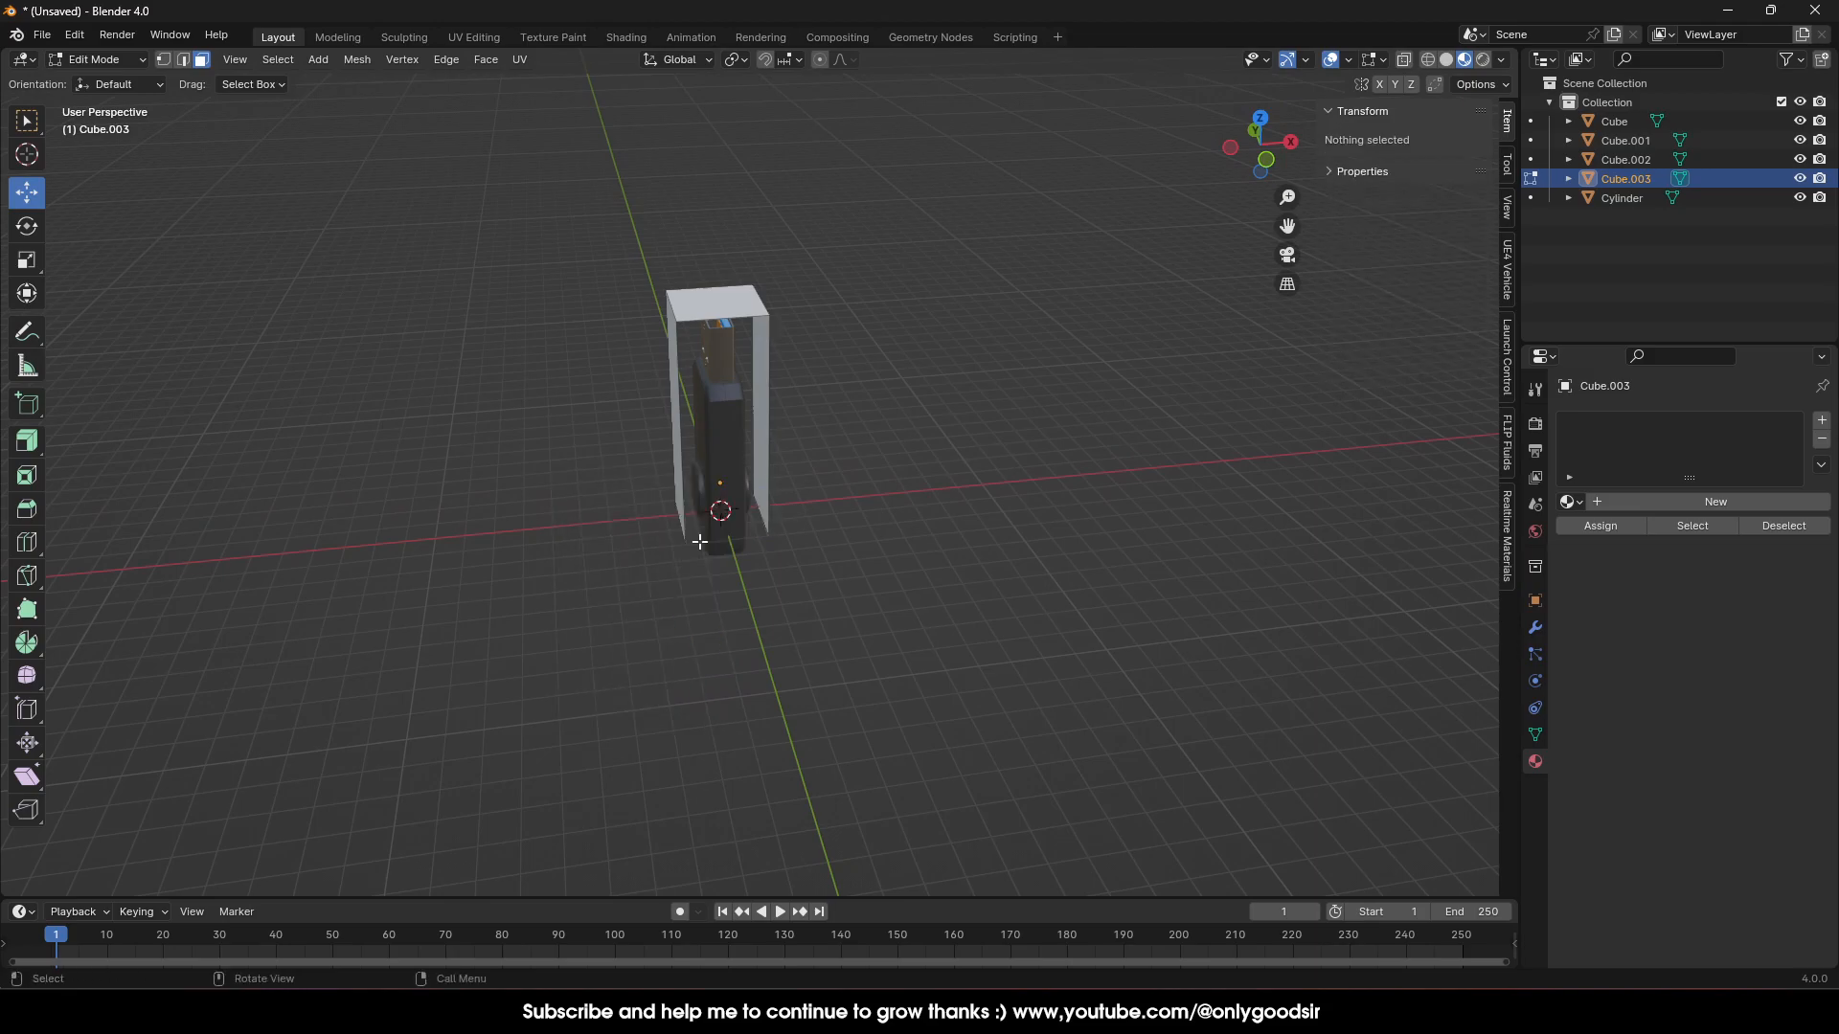
# Move the cover's positive-X wall about 0.739 m inward along X and bring the opposite wall inward close to the body
pyautogui.scroll(5, 687, 514)
pyautogui.moveTo(687, 514); pyautogui.dragTo(910, 484, button='middle')
pyautogui.click(739, 601)
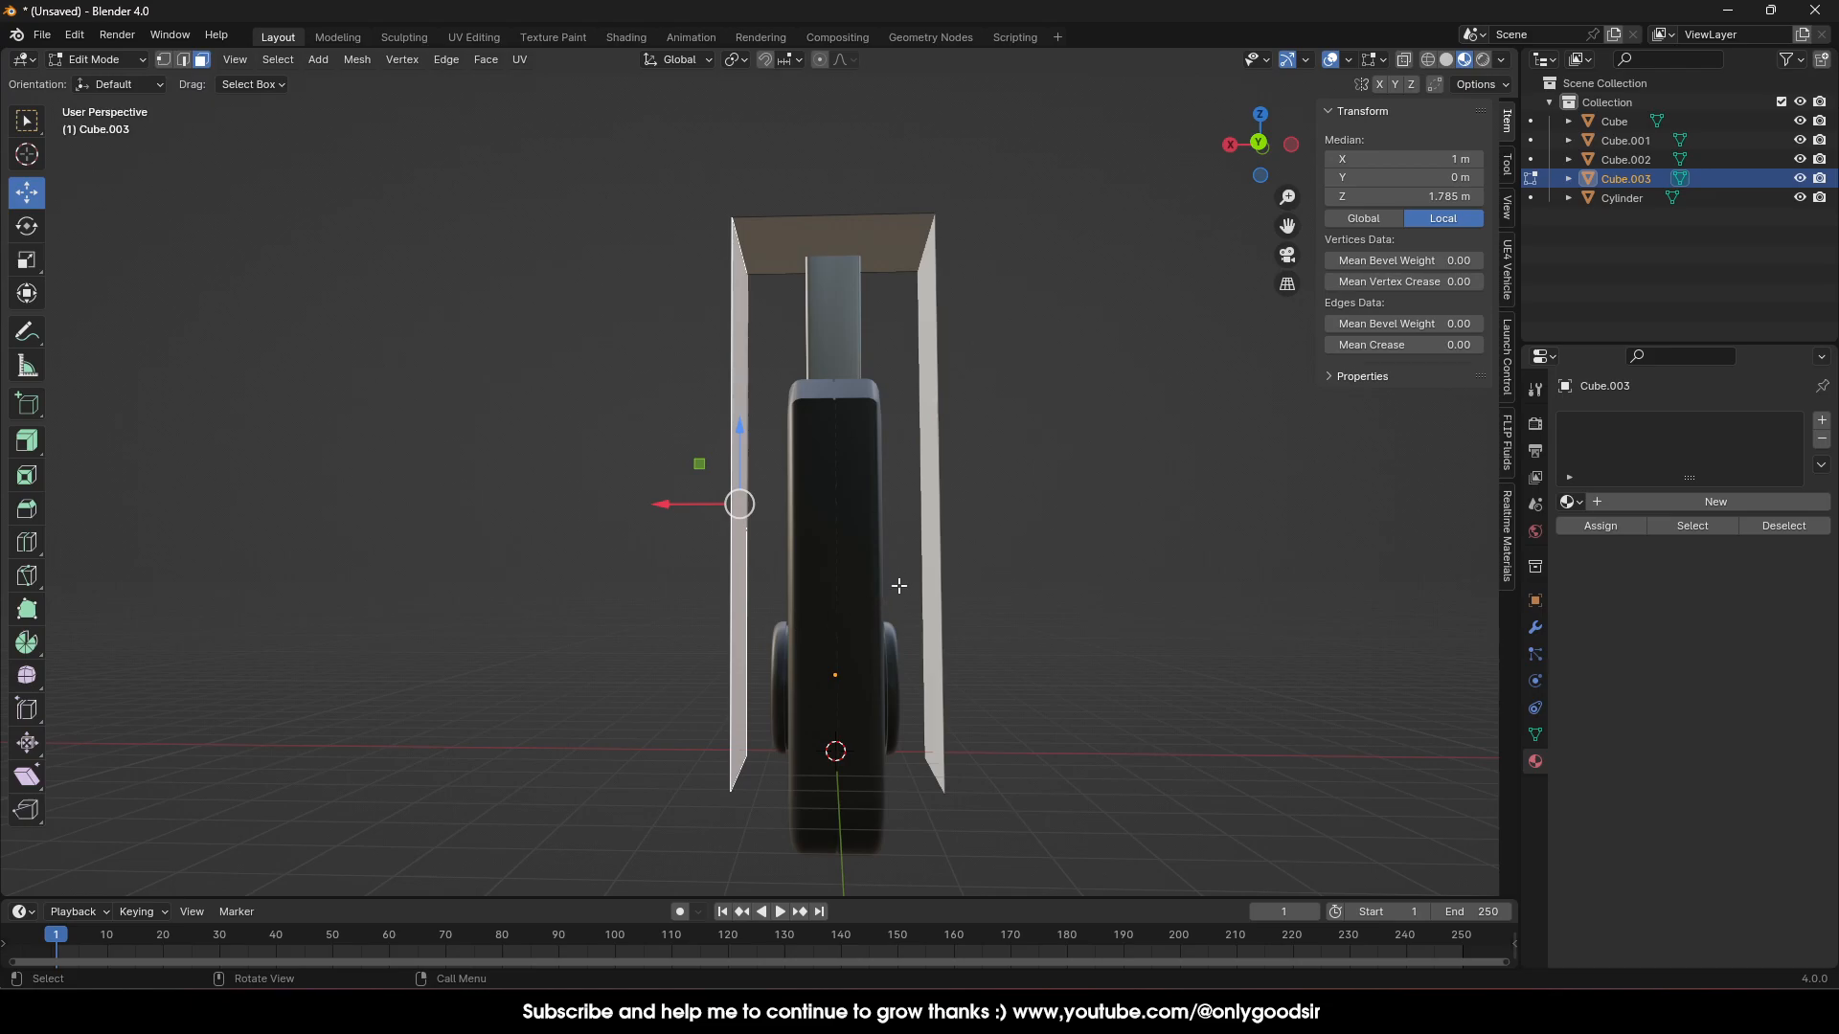
pyautogui.moveTo(665, 506); pyautogui.dragTo(703, 501)
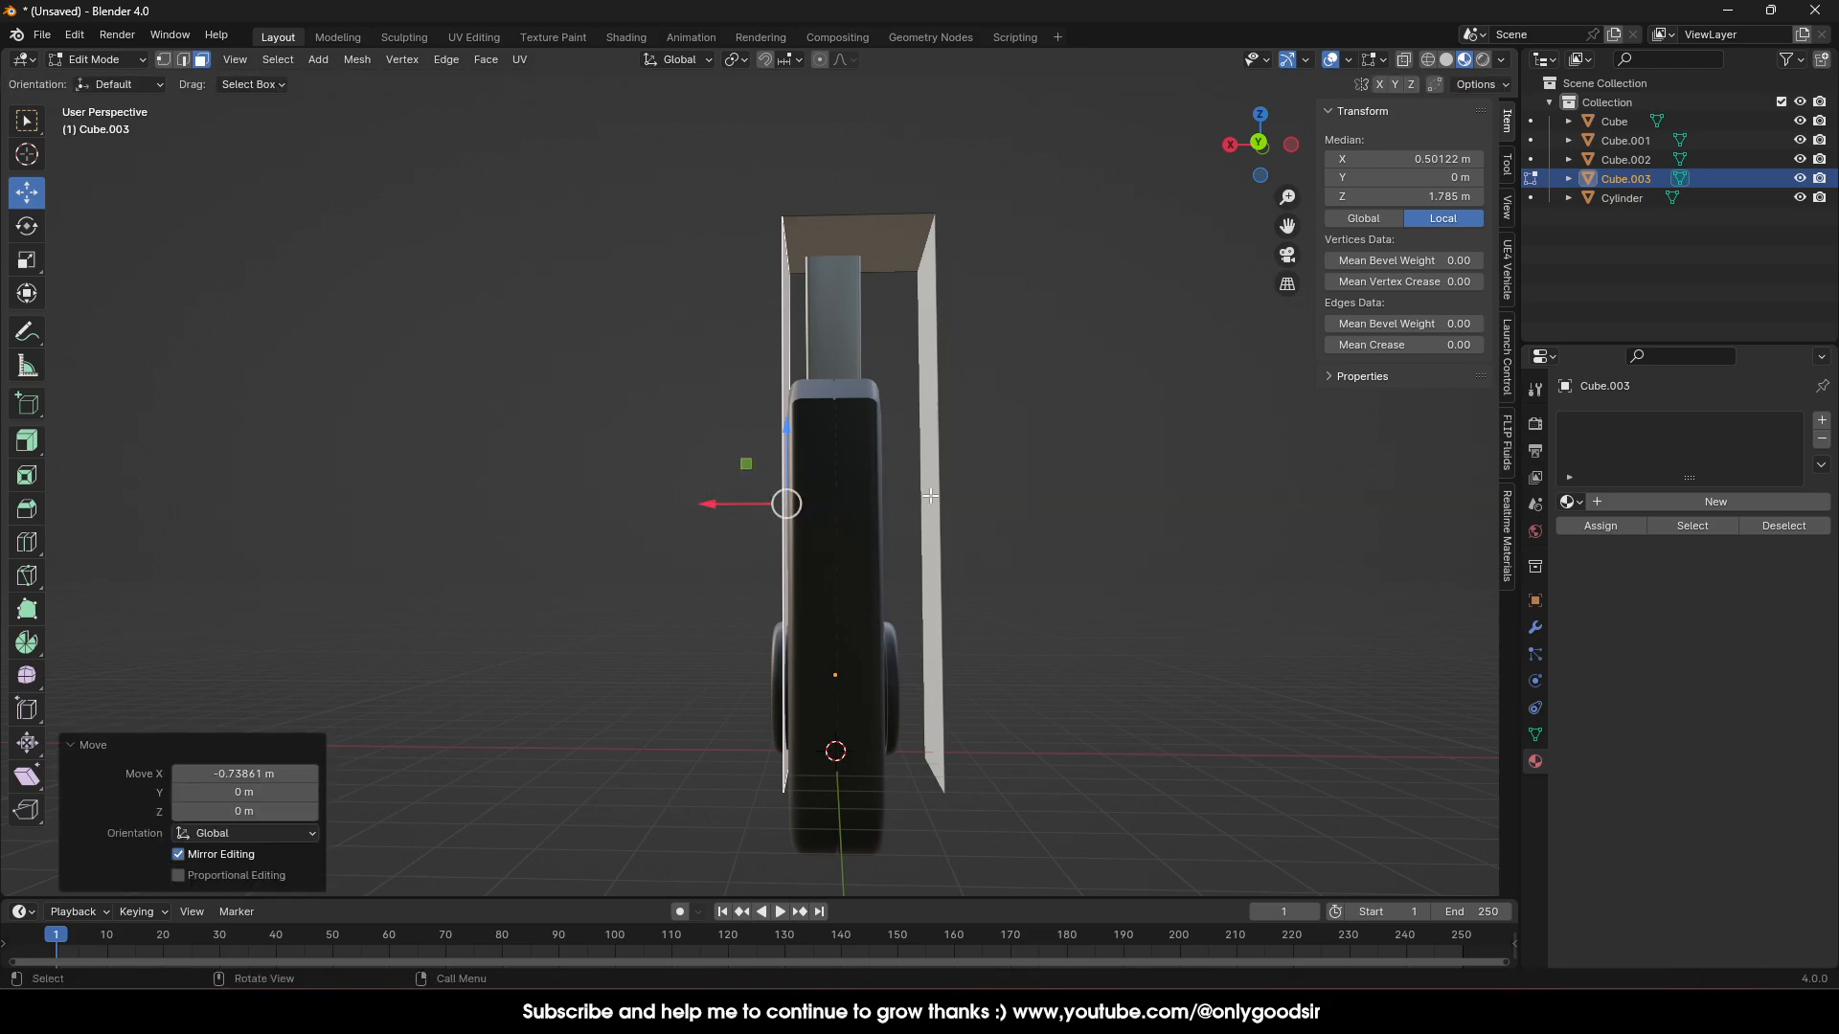
pyautogui.click(930, 496)
pyautogui.moveTo(852, 503); pyautogui.dragTo(801, 501)
# Select the two top edges where the cover's side walls meet its top face, and apply the object's scale
pyautogui.moveTo(1088, 526)
pyautogui.mouseDown(button='middle')
pyautogui.moveTo(903, 533)
pyautogui.moveTo(985, 575)
pyautogui.moveTo(1054, 572)
pyautogui.moveTo(1059, 514)
pyautogui.mouseUp(button='middle')
pyautogui.moveTo(805, 299); pyautogui.dragTo(890, 298, button='middle')
pyautogui.click(890, 297)
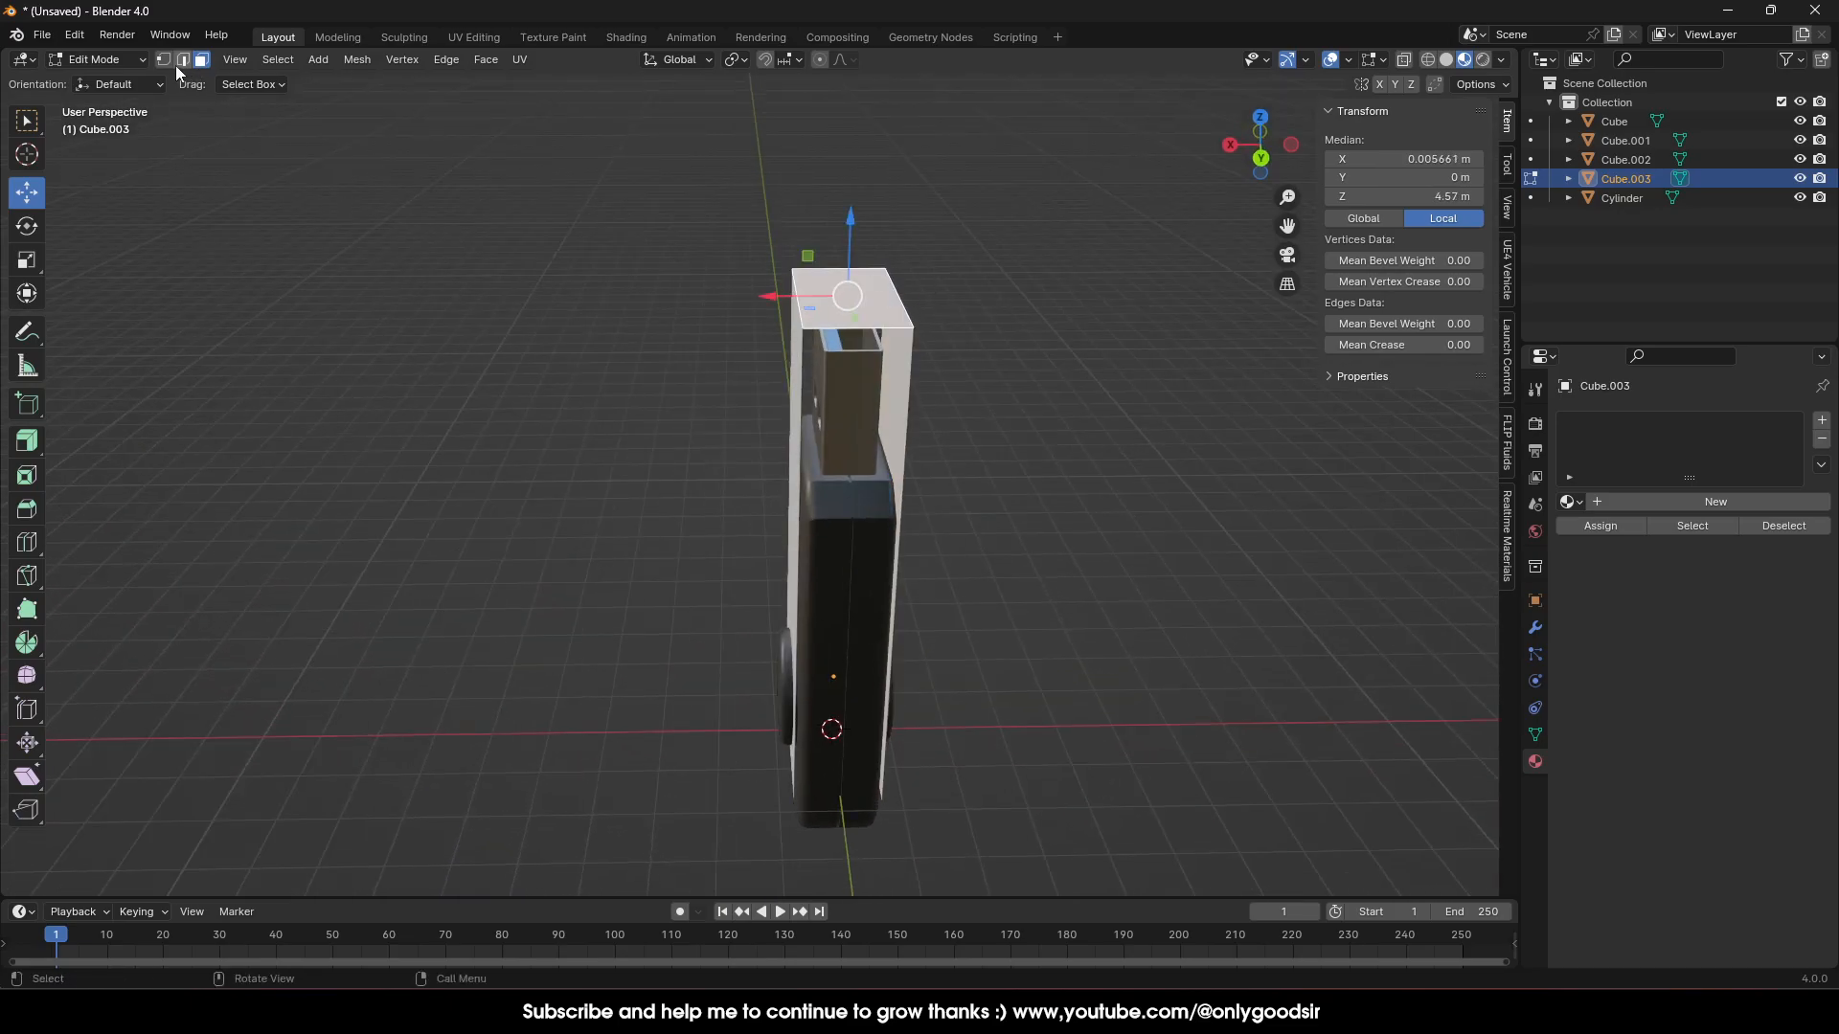
pyautogui.click(183, 60)
pyautogui.click(798, 297)
pyautogui.keyDown('shift'); pyautogui.click(904, 305); pyautogui.keyUp('shift')
pyautogui.moveTo(936, 378); pyautogui.dragTo(859, 273, button='middle')
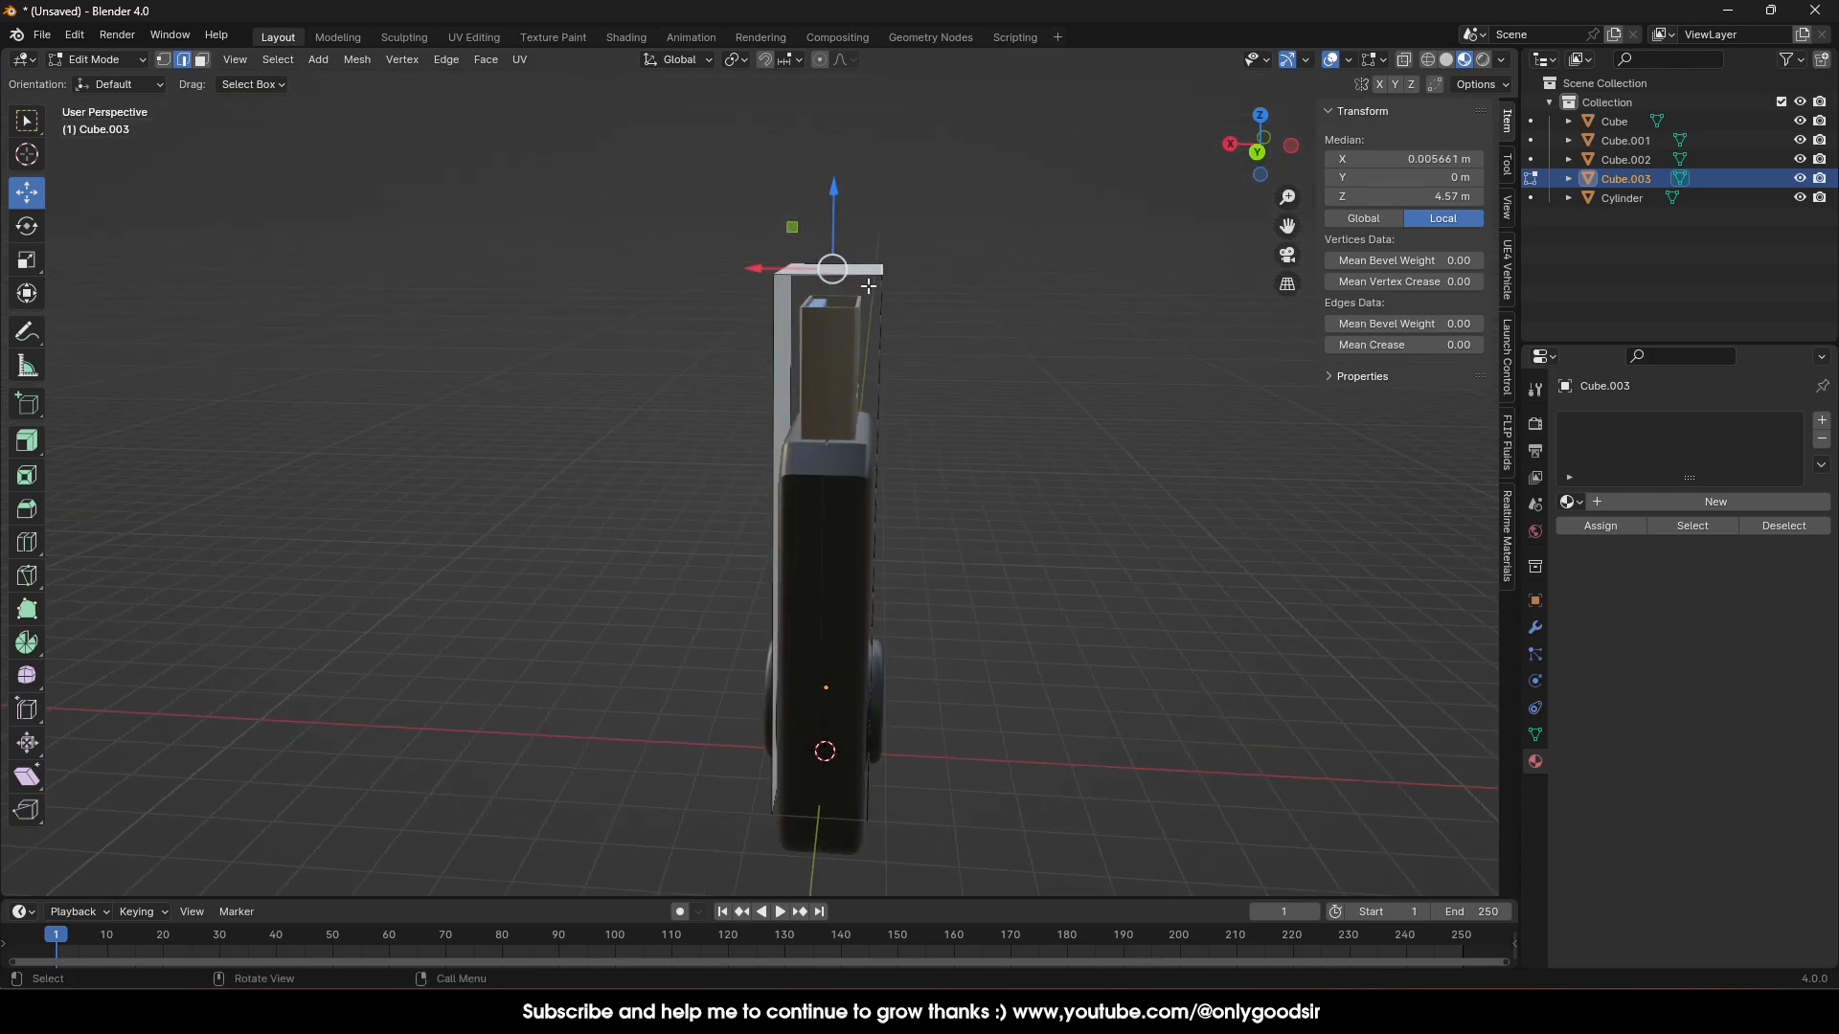
pyautogui.press('Tab')
pyautogui.hotkey('ctrl', 'a')
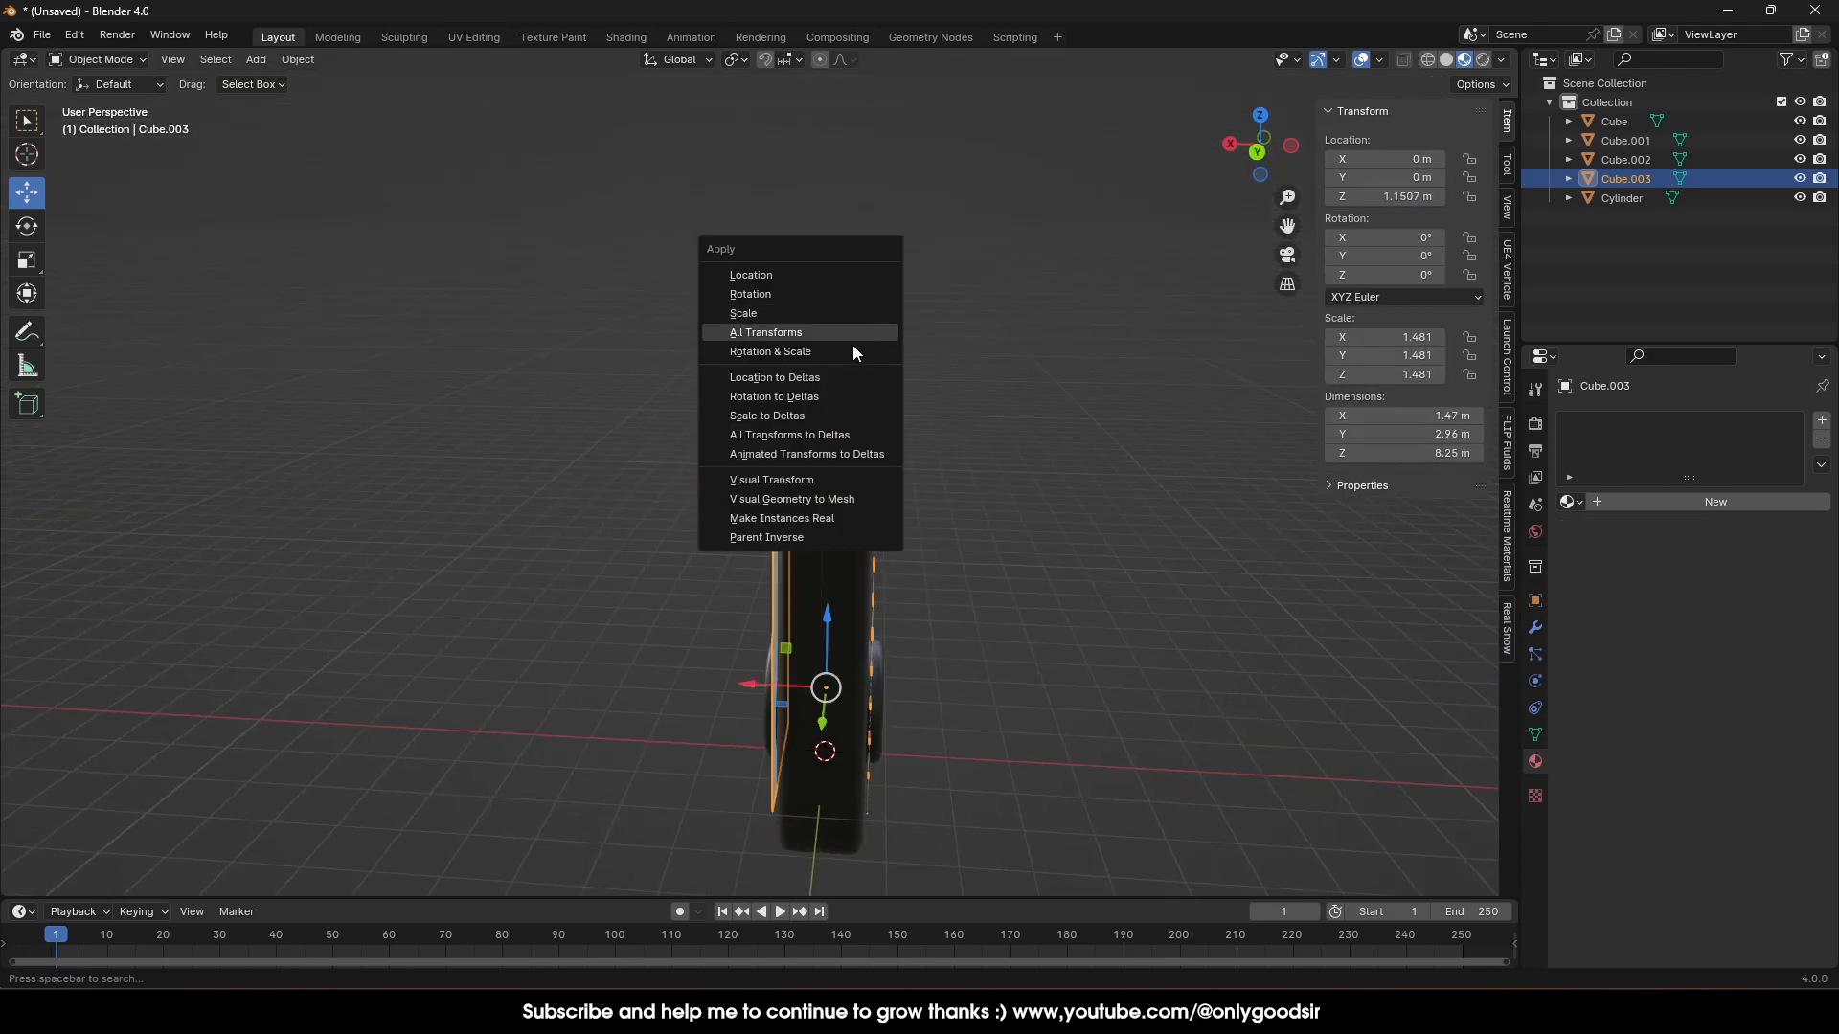
pyautogui.click(756, 316)
# Bevel the two selected top edges of the cover 0.748 m wide with 5 segments and leave Edit Mode
pyautogui.press('Tab')
pyautogui.moveTo(873, 277); pyautogui.dragTo(829, 422, button='middle')
pyautogui.rightClick(822, 417)
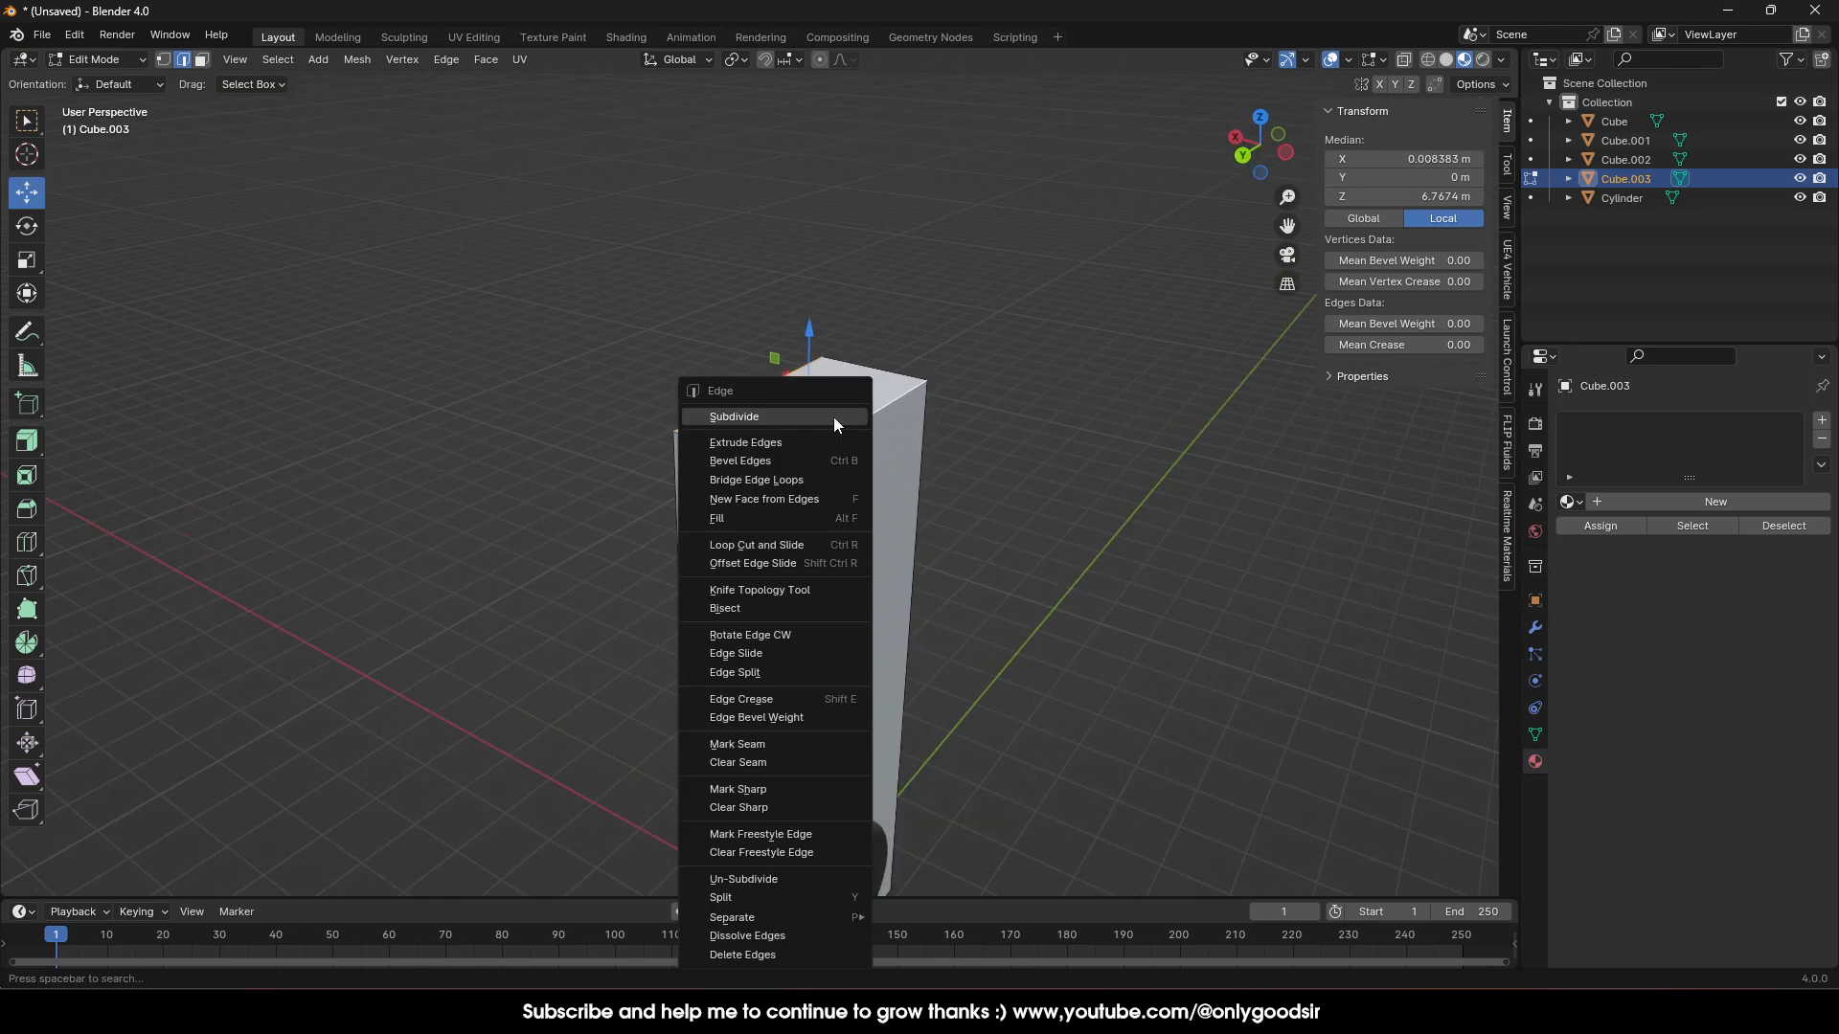
pyautogui.click(809, 457)
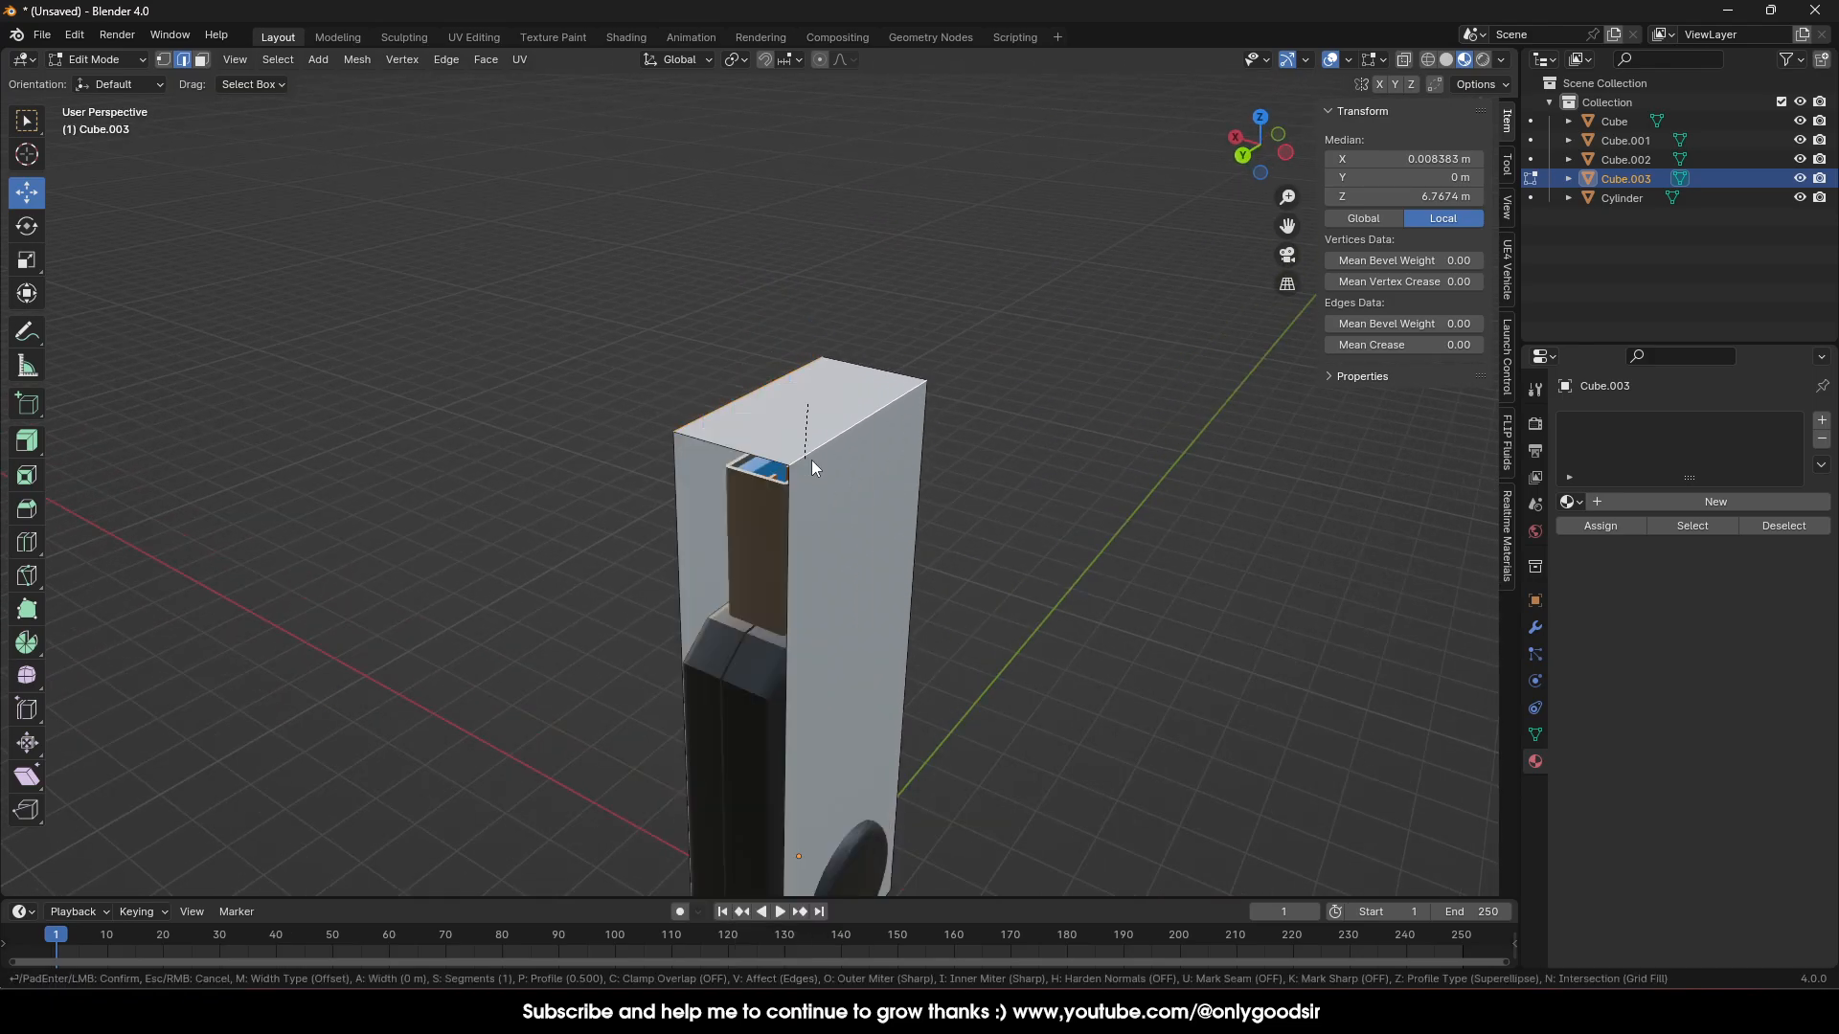
pyautogui.click(893, 469)
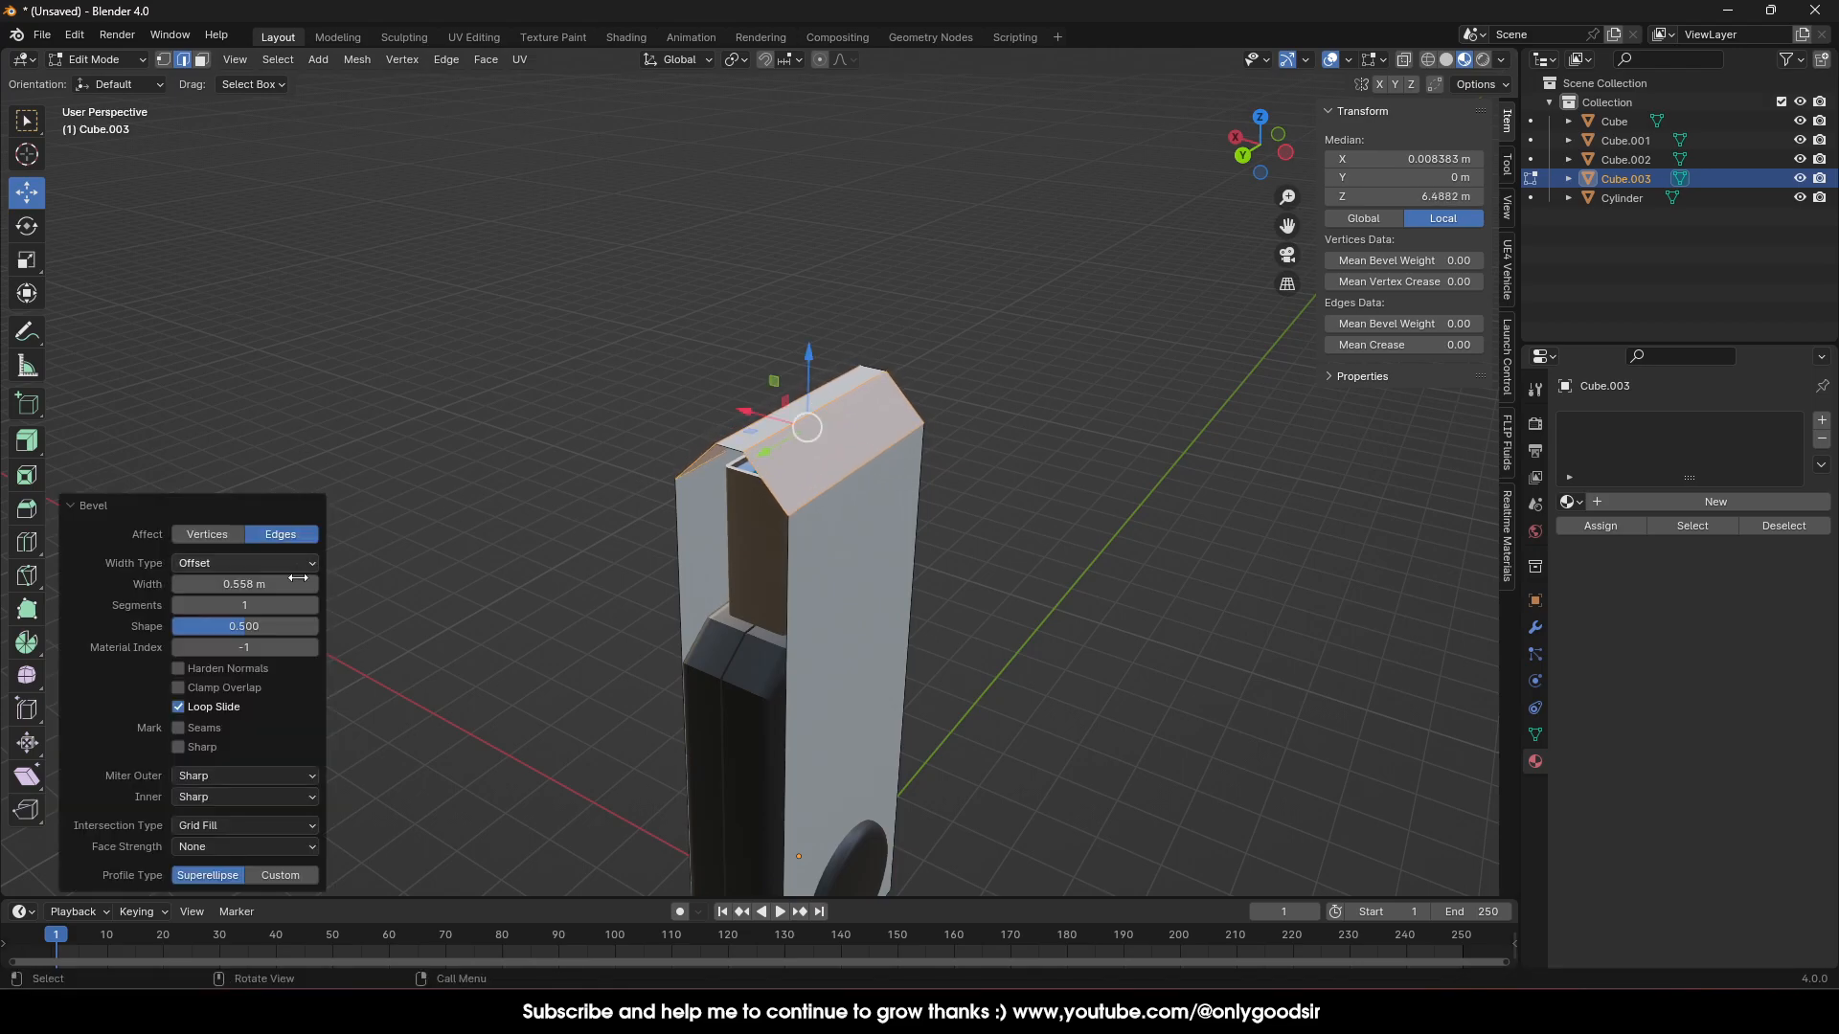
pyautogui.click(312, 606)
pyautogui.click(312, 605)
pyautogui.click(312, 605)
pyautogui.click(312, 606)
pyautogui.moveTo(245, 584); pyautogui.dragTo(297, 584)
pyautogui.moveTo(689, 511); pyautogui.dragTo(882, 356, button='middle')
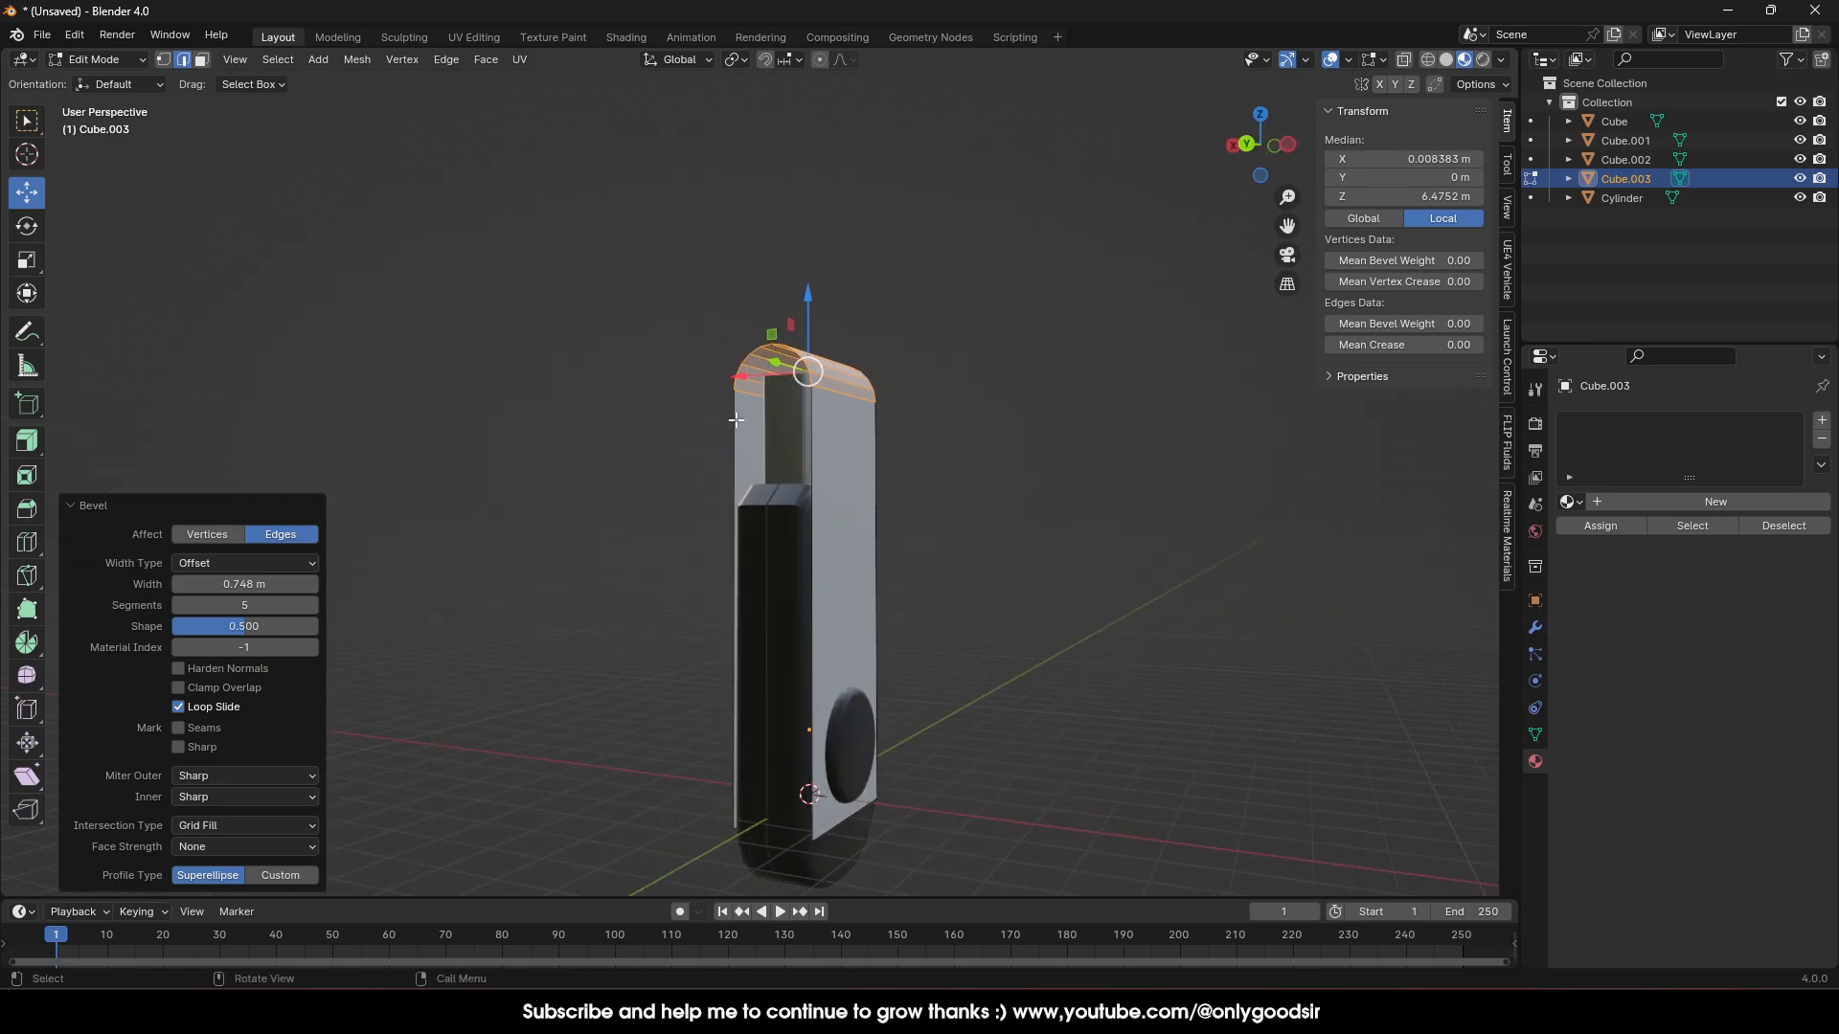
pyautogui.press('Tab')
pyautogui.click(991, 498)
# Select the two bottom corner vertices of the cover's negative-X wall in Edit Mode, undoing any accidental move of them
pyautogui.moveTo(948, 594); pyautogui.dragTo(726, 659, button='middle')
pyautogui.moveTo(638, 618); pyautogui.dragTo(683, 651, button='middle')
pyautogui.click(909, 619)
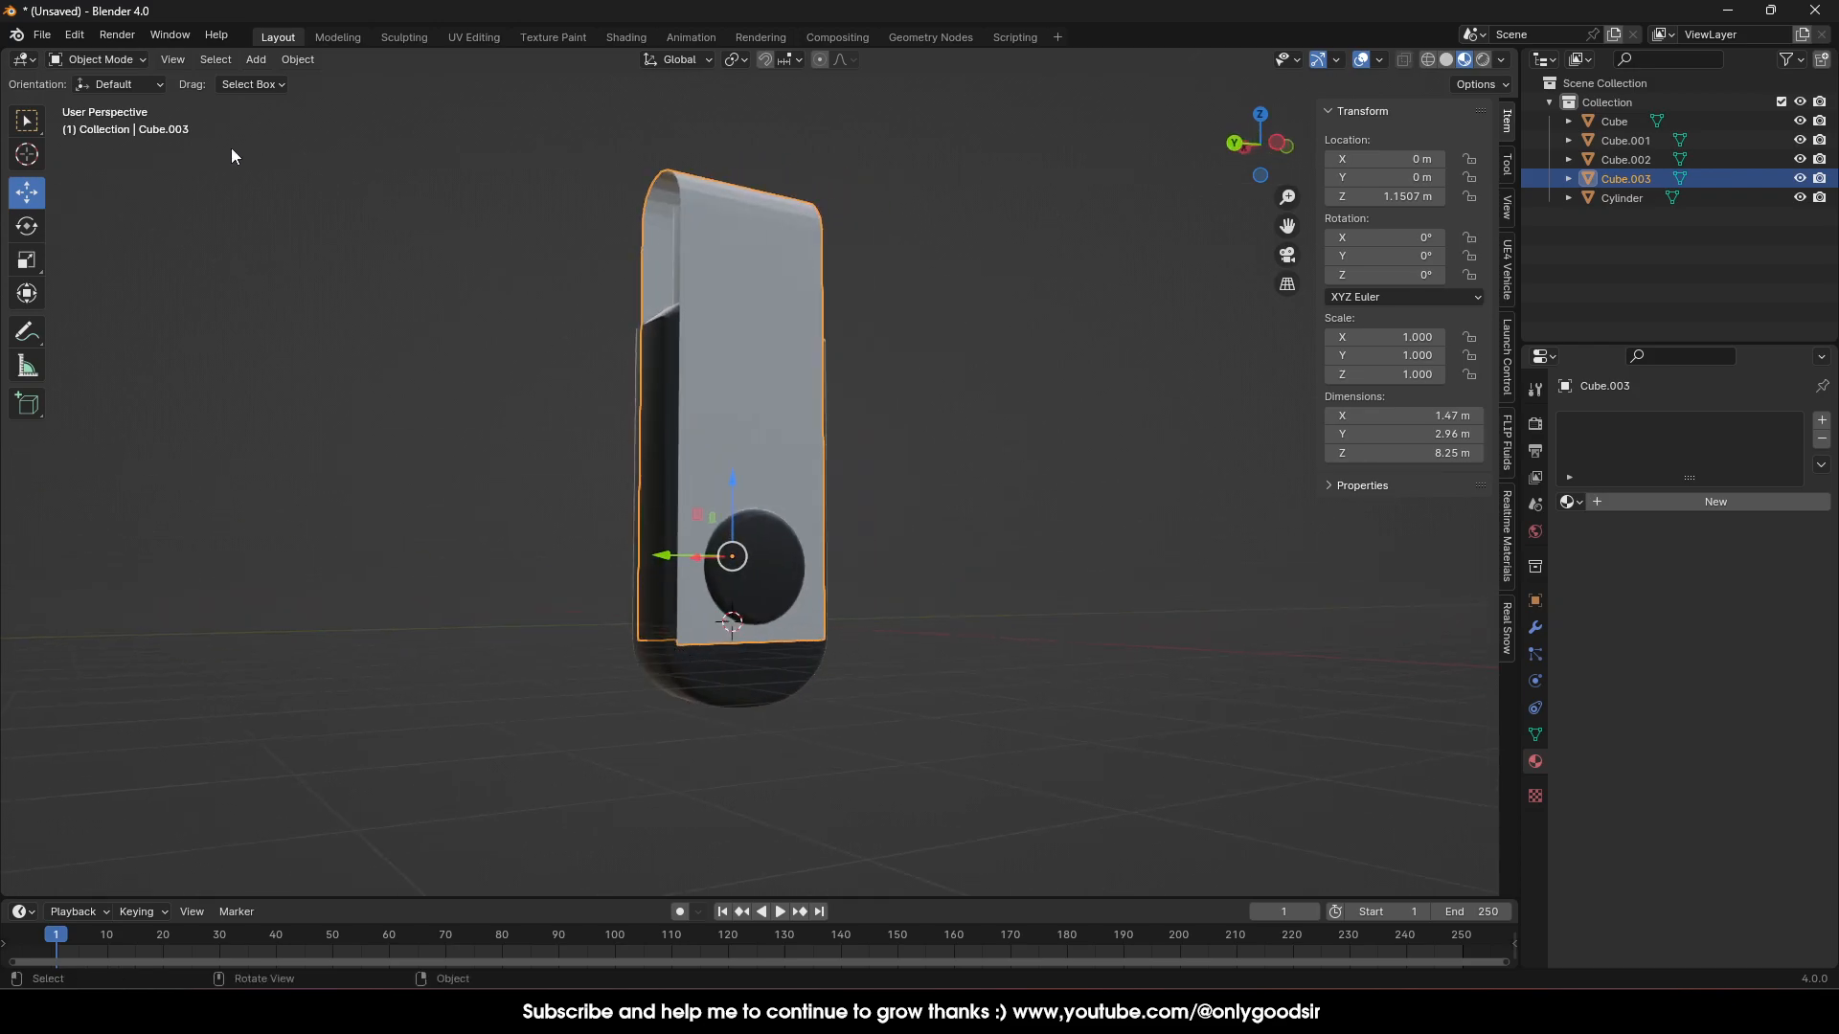
pyautogui.press('Tab')
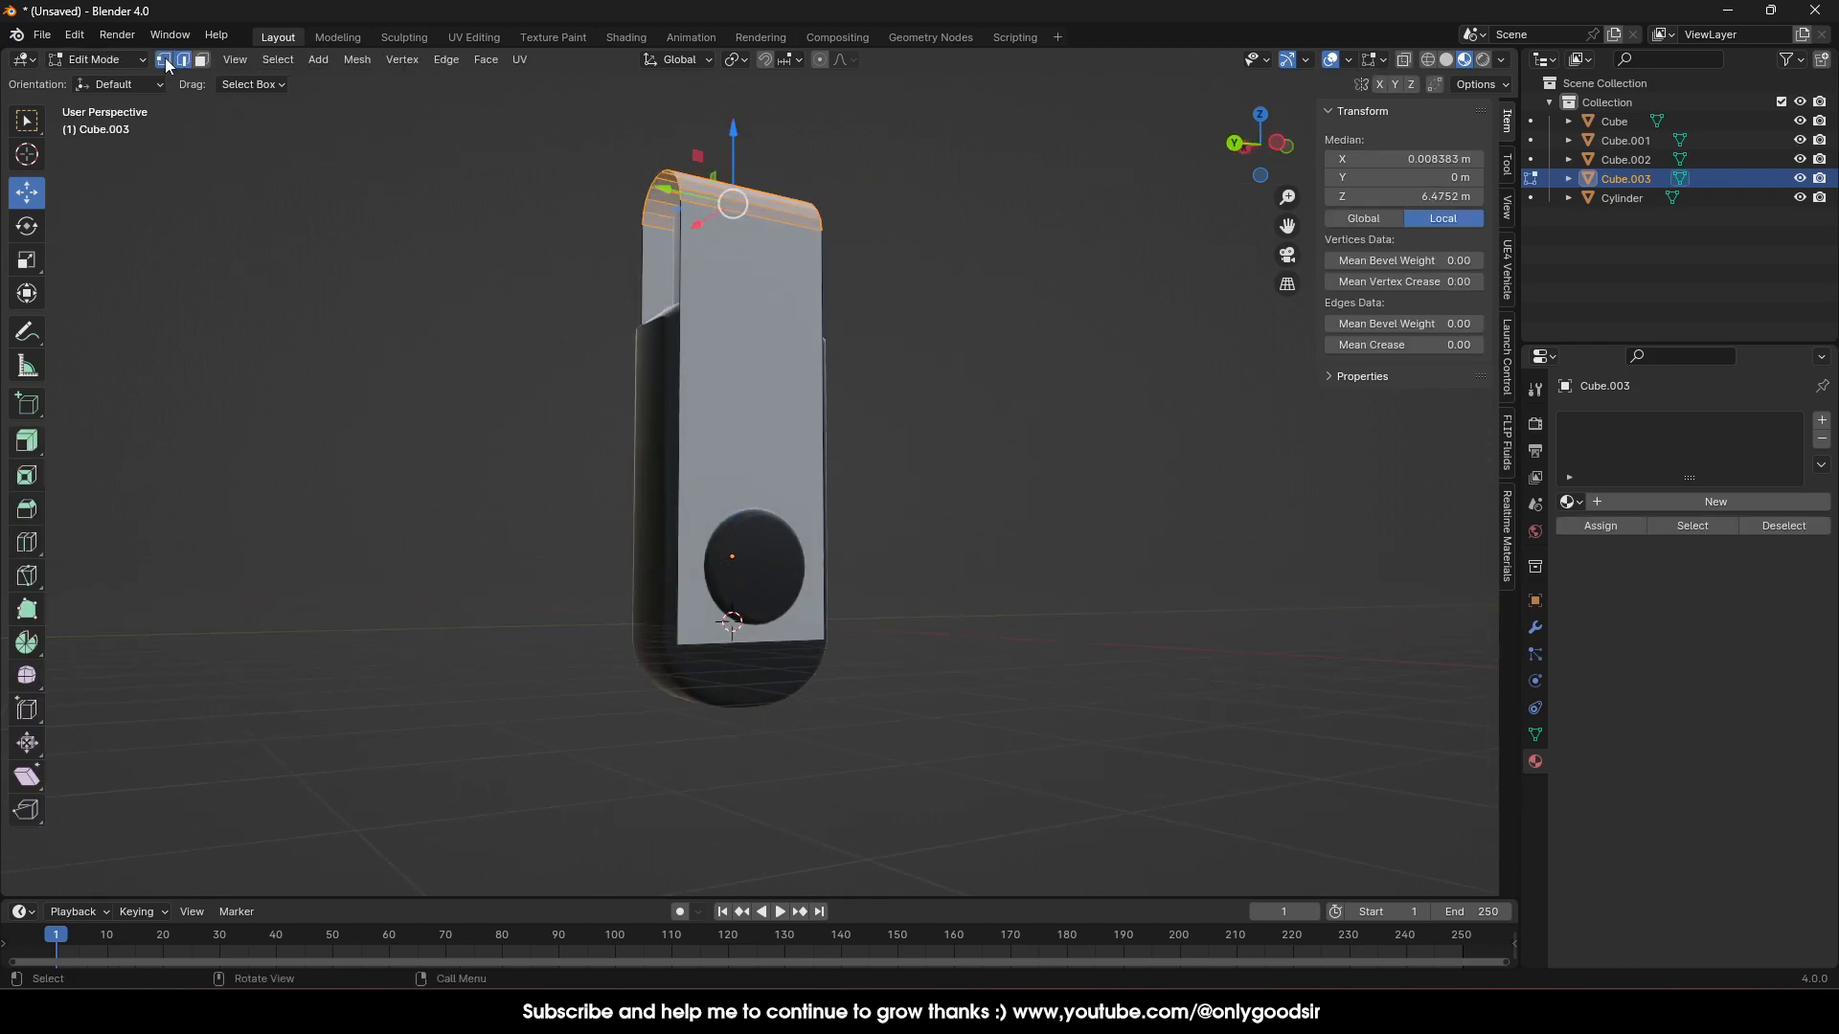
pyautogui.click(677, 638)
pyautogui.keyDown('shift'); pyautogui.click(824, 639); pyautogui.keyUp('shift')
pyautogui.moveTo(806, 681); pyautogui.dragTo(930, 677, button='middle')
pyautogui.moveTo(938, 601); pyautogui.dragTo(963, 619)
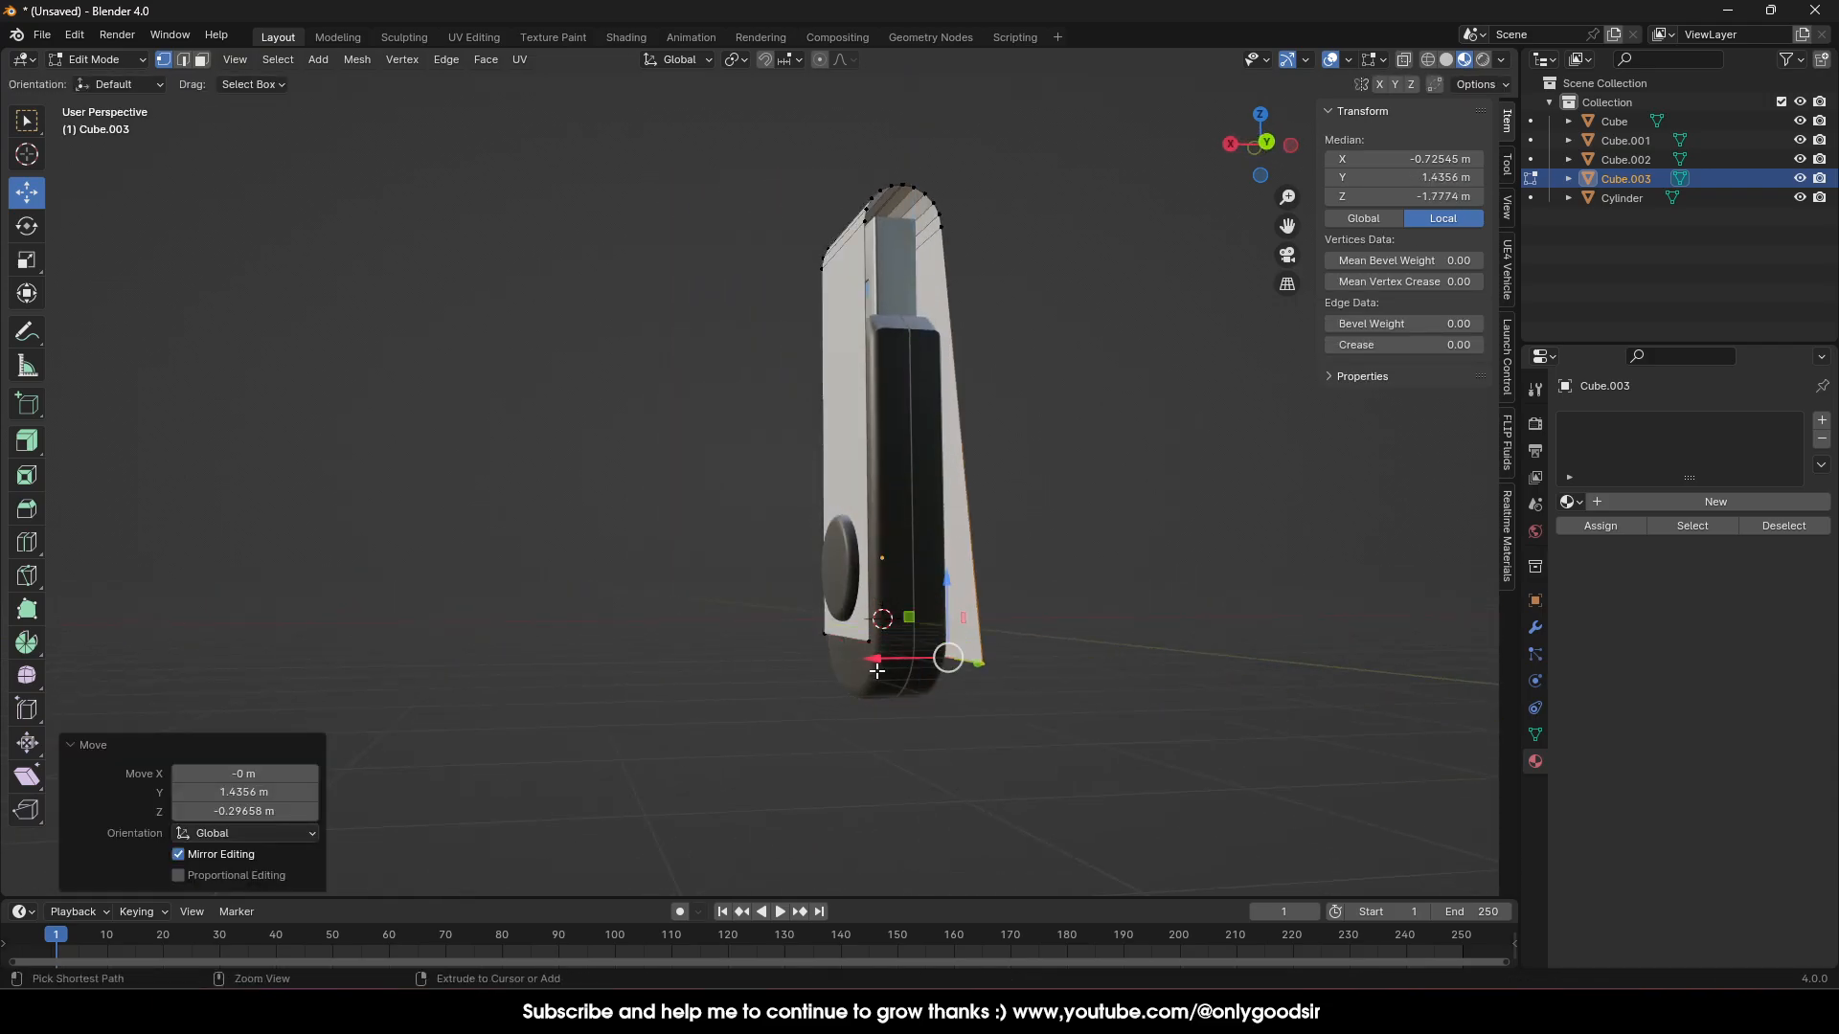
pyautogui.hotkey('ctrl', 'z')
# Add the opposite wall's two bottom corner vertices to the selection, bevel all four vertices round with 5 segments, and leave Edit Mode
pyautogui.keyDown('shift'); pyautogui.click(867, 643); pyautogui.keyUp('shift')
pyautogui.moveTo(793, 661); pyautogui.dragTo(902, 655, button='middle')
pyautogui.keyDown('shift'); pyautogui.click(804, 626); pyautogui.keyUp('shift')
pyautogui.moveTo(803, 627); pyautogui.dragTo(689, 636, button='middle')
pyautogui.rightClick(646, 604)
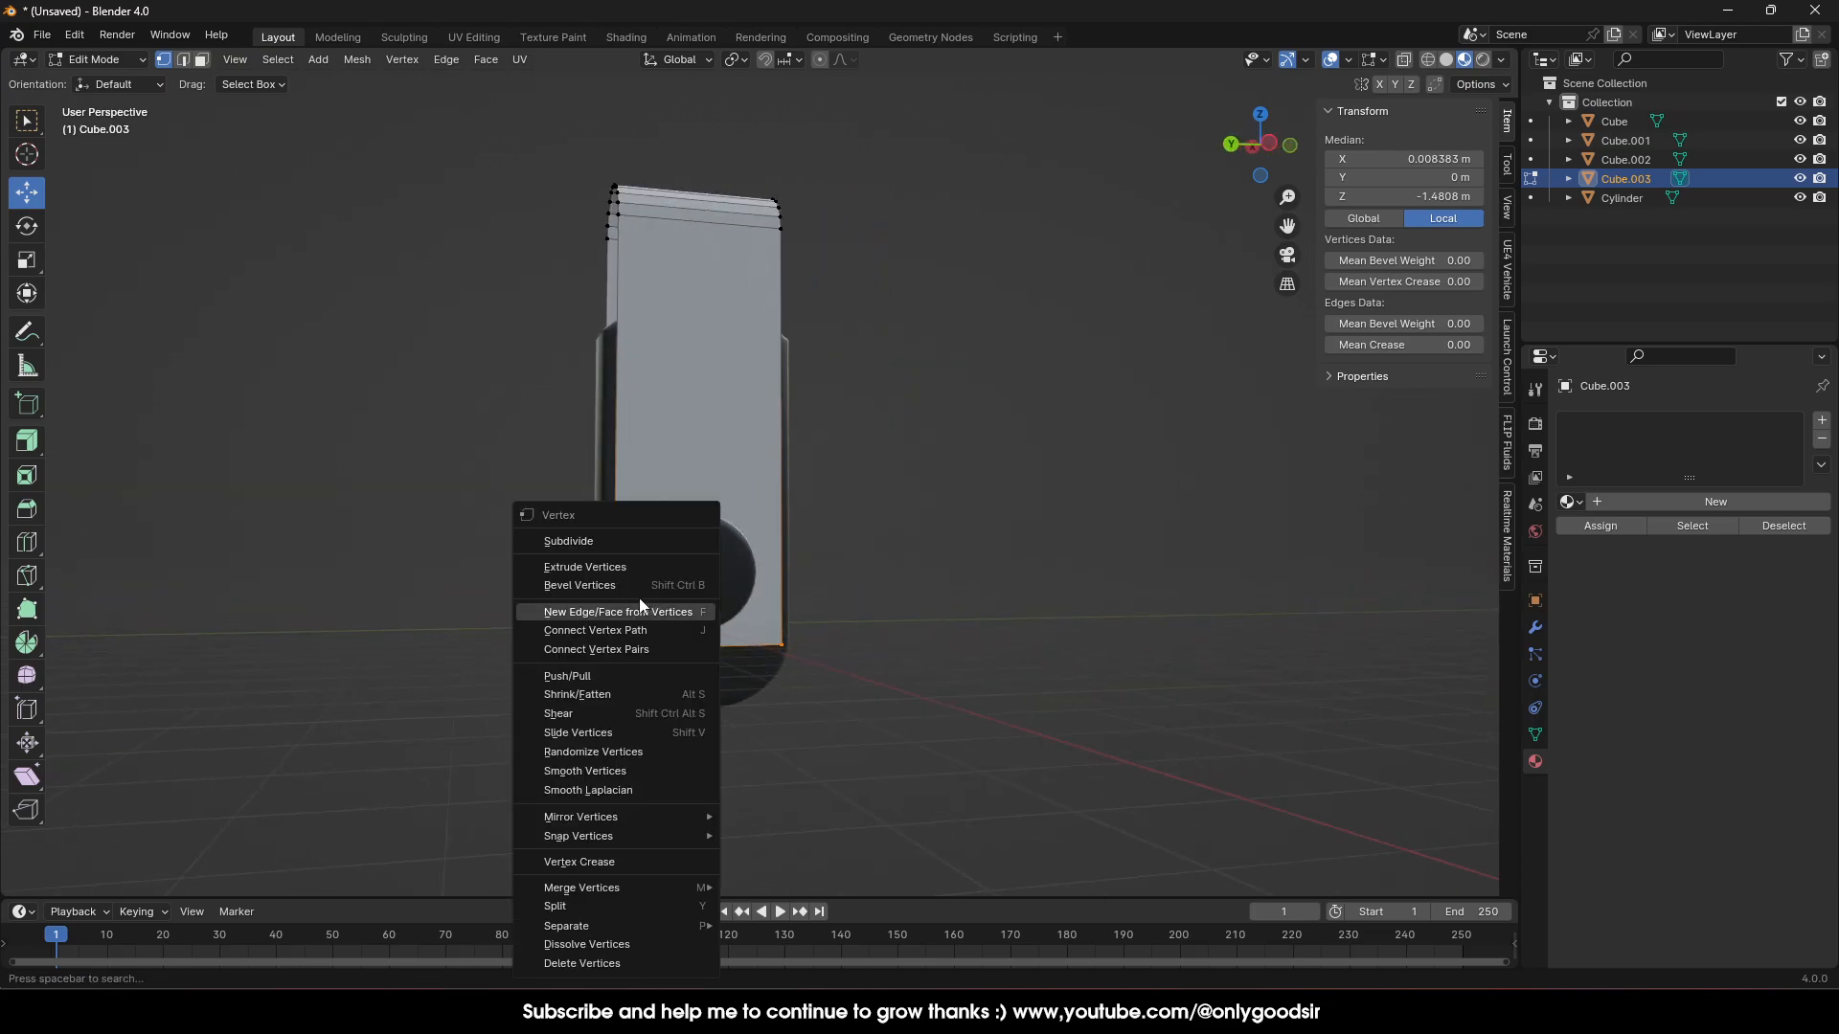
pyautogui.click(611, 585)
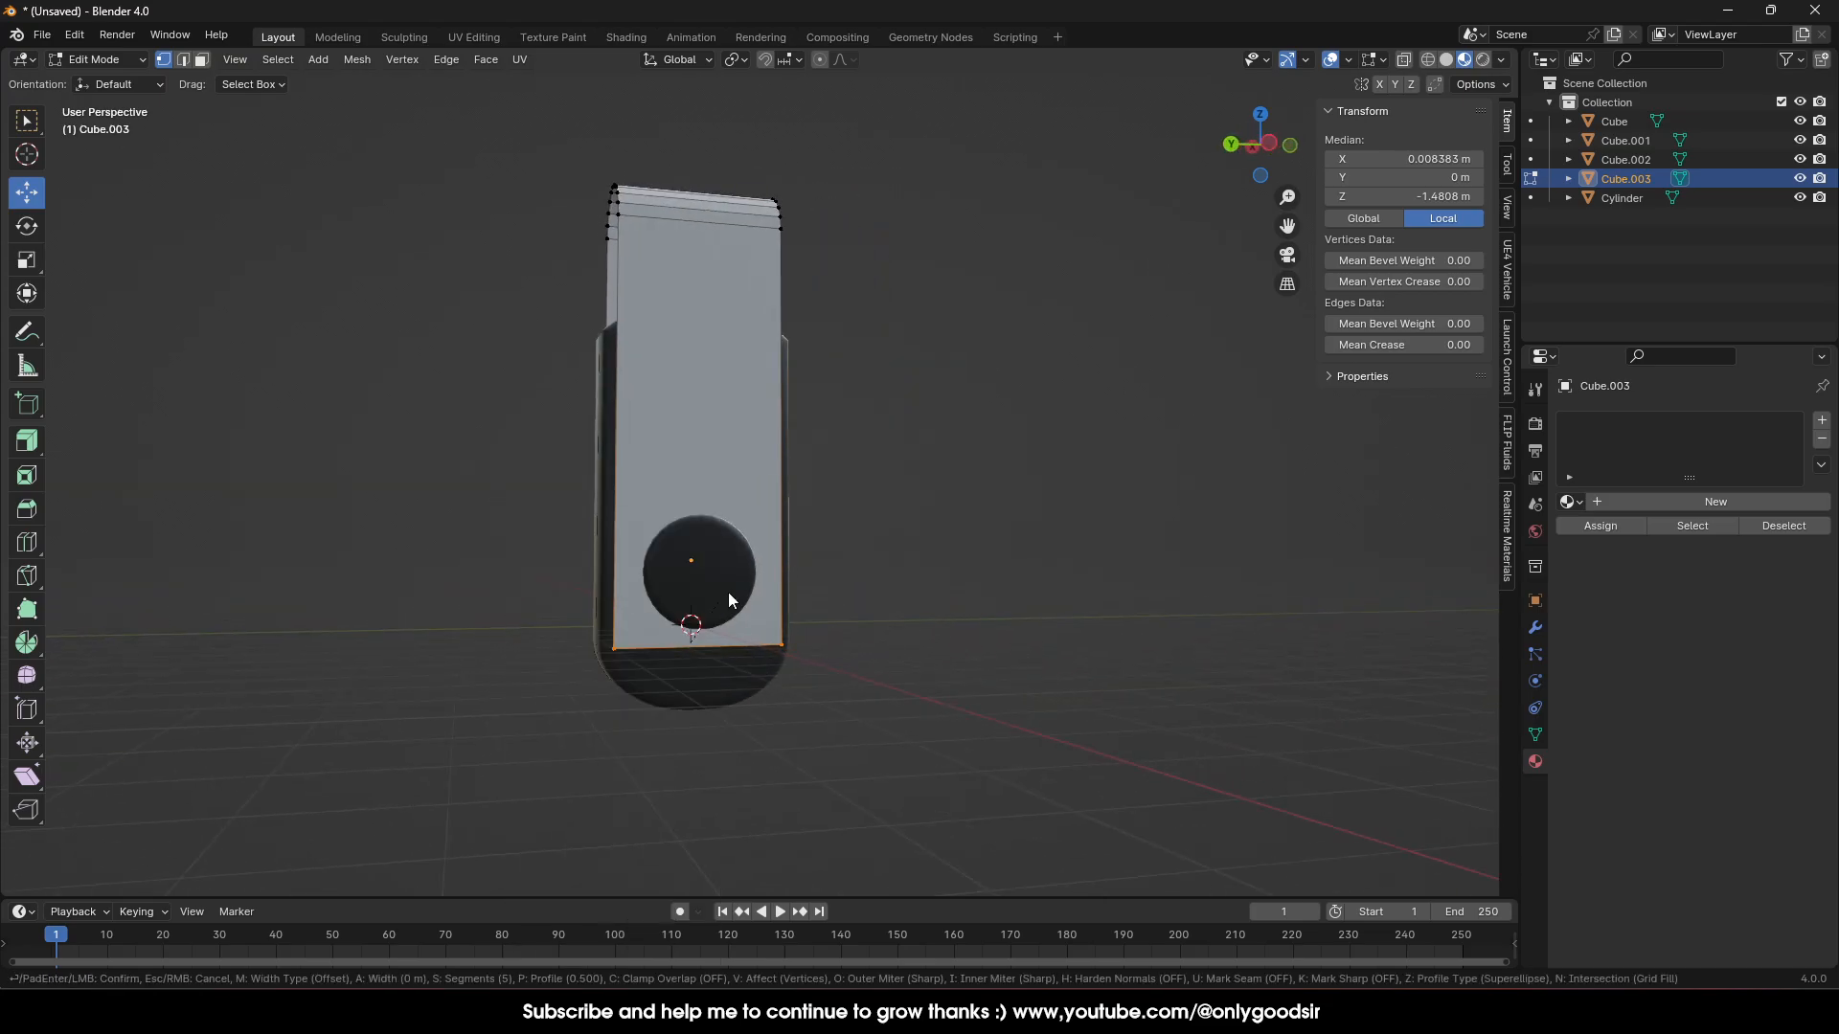
pyautogui.click(862, 606)
pyautogui.press('Tab')
# Shade the cover smooth with Auto Smooth at a 30° angle
pyautogui.moveTo(829, 542); pyautogui.dragTo(820, 489, button='middle')
pyautogui.scroll(2, 820, 488)
pyautogui.click(1080, 359)
pyautogui.moveTo(1080, 359); pyautogui.dragTo(883, 318, button='middle')
pyautogui.click(883, 318)
pyautogui.rightClick(917, 319)
pyautogui.click(908, 321)
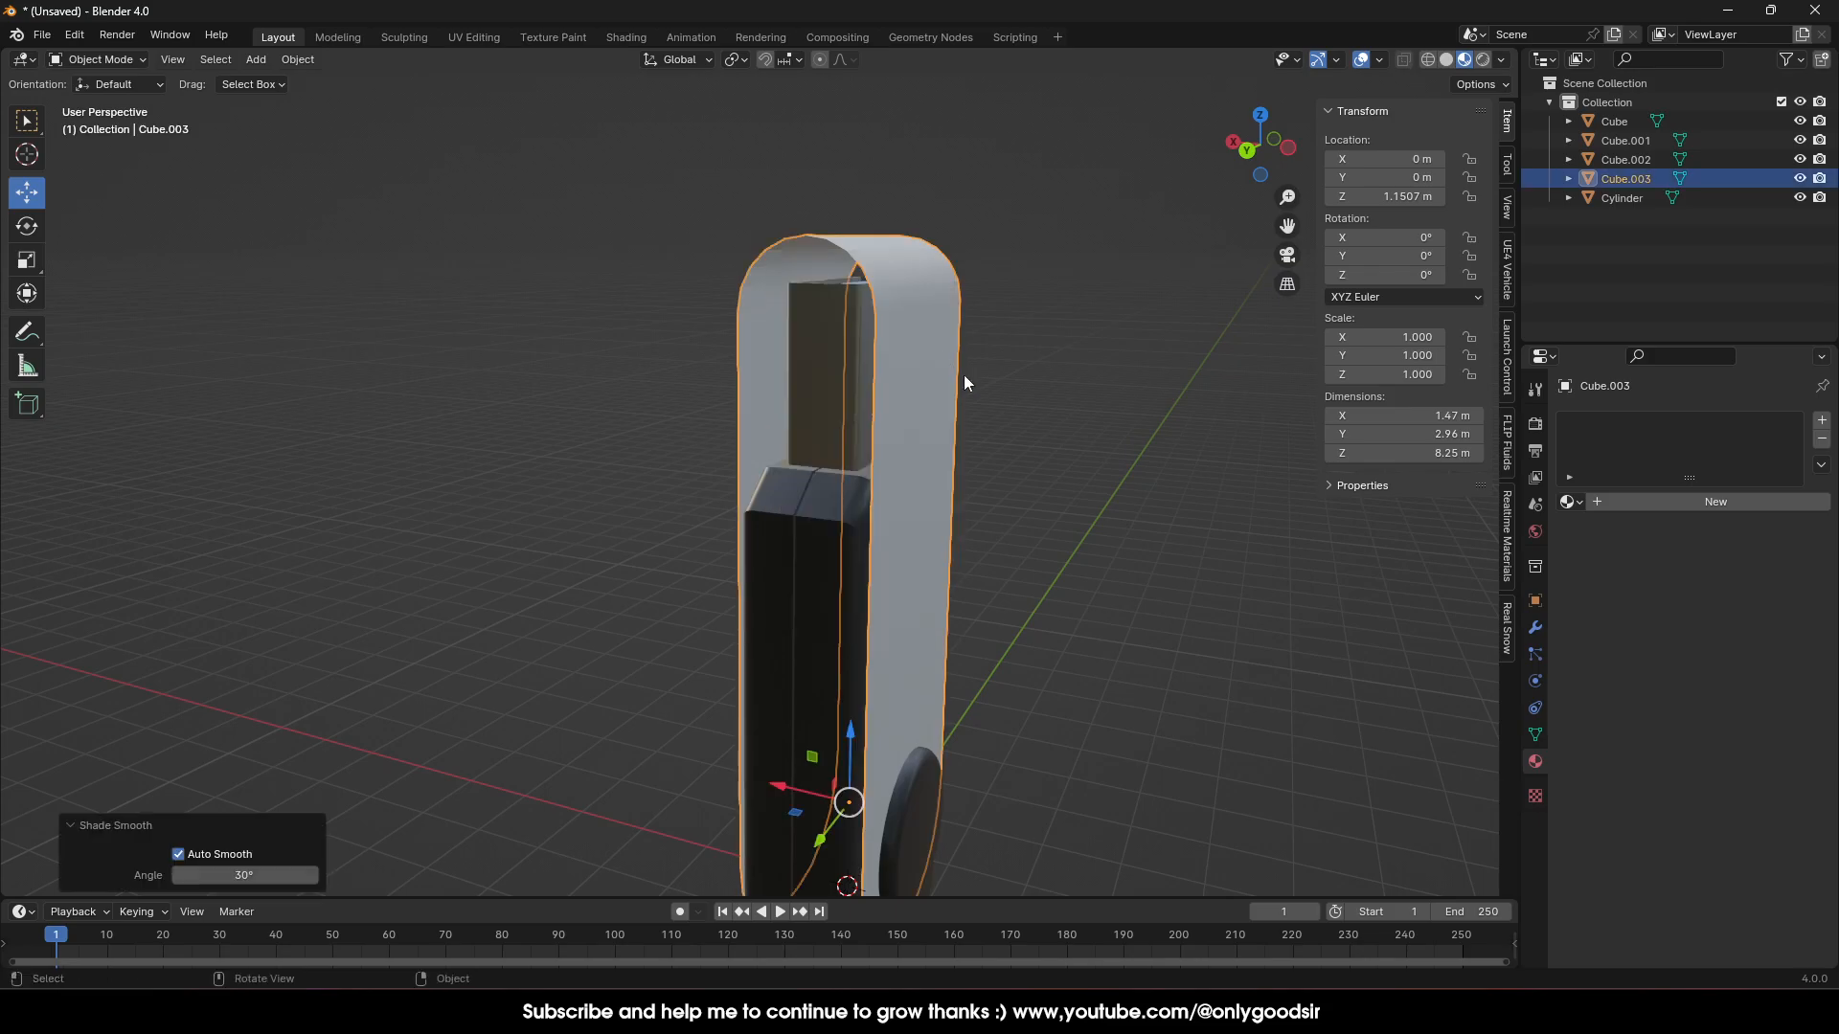
# Add a Solidify modifier to the cover and set its thickness to -0.07 m
pyautogui.click(1054, 506)
pyautogui.moveTo(1054, 506)
pyautogui.mouseDown(button='middle')
pyautogui.moveTo(830, 586)
pyautogui.moveTo(658, 571)
pyautogui.moveTo(921, 522)
pyautogui.moveTo(1038, 444)
pyautogui.moveTo(1037, 487)
pyautogui.moveTo(955, 534)
pyautogui.moveTo(993, 443)
pyautogui.moveTo(1055, 492)
pyautogui.moveTo(1042, 477)
pyautogui.mouseUp(button='middle')
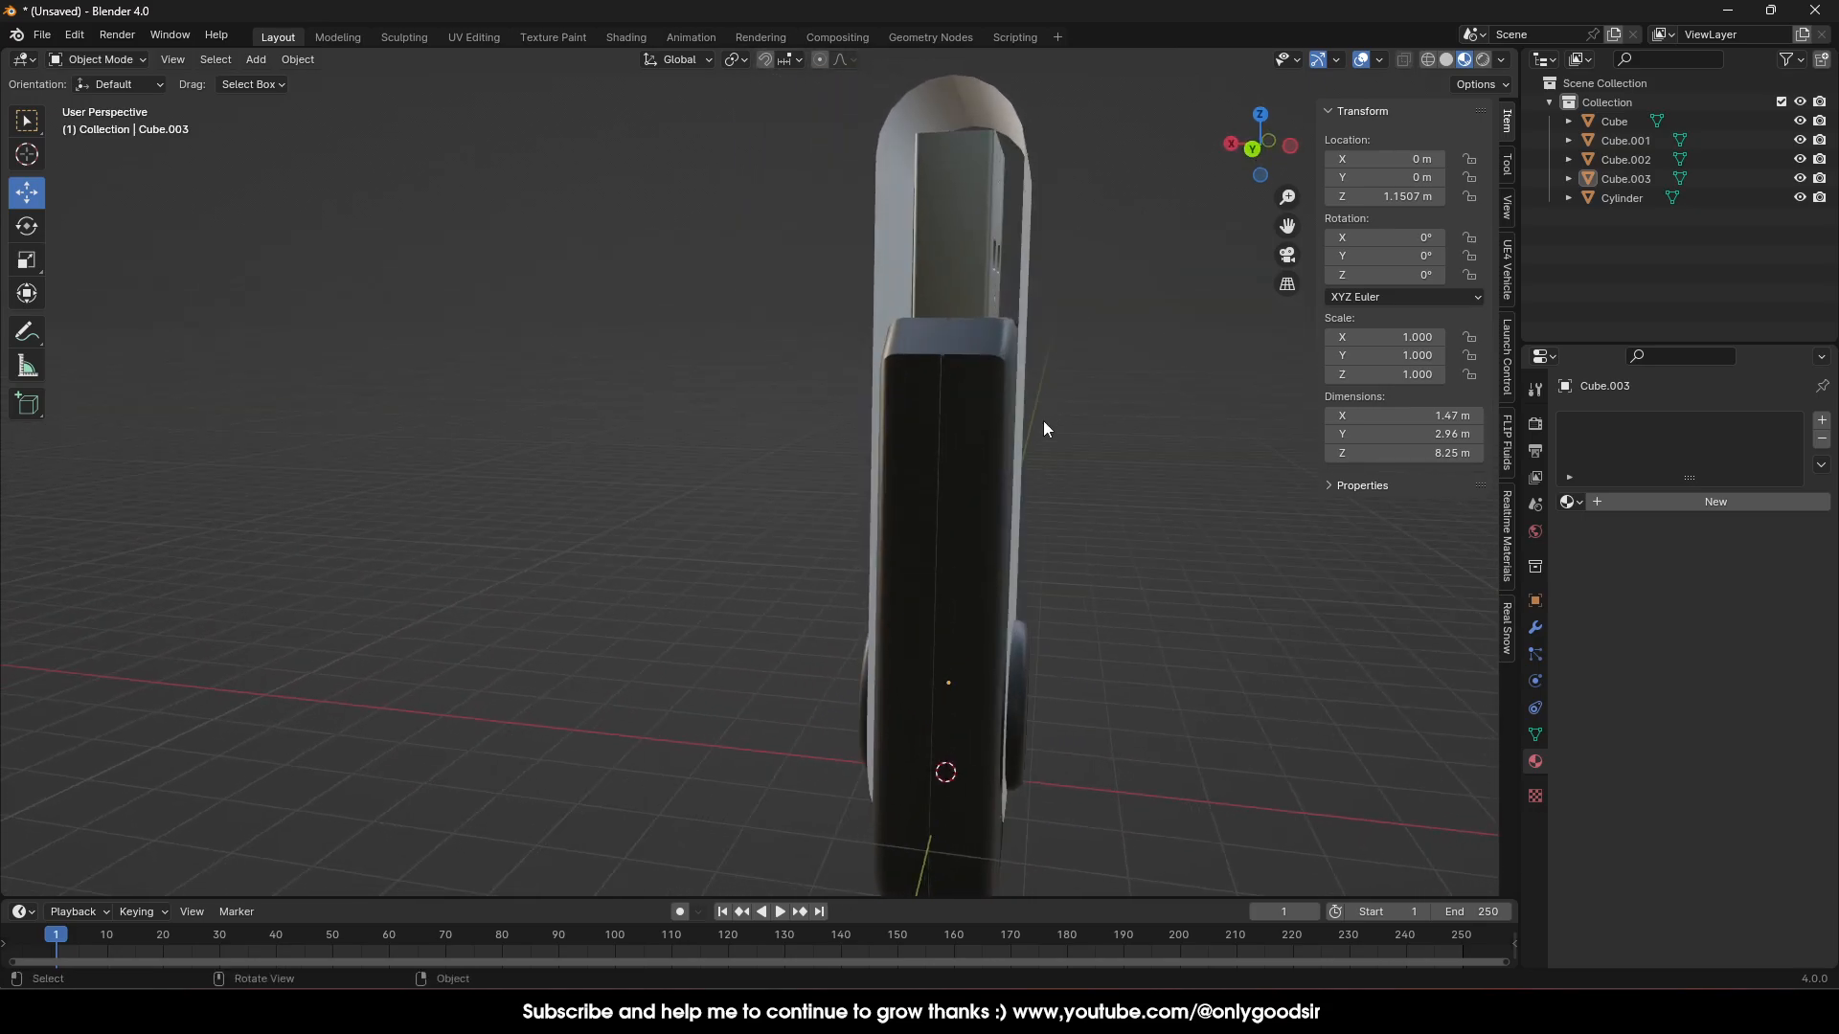
pyautogui.click(1027, 241)
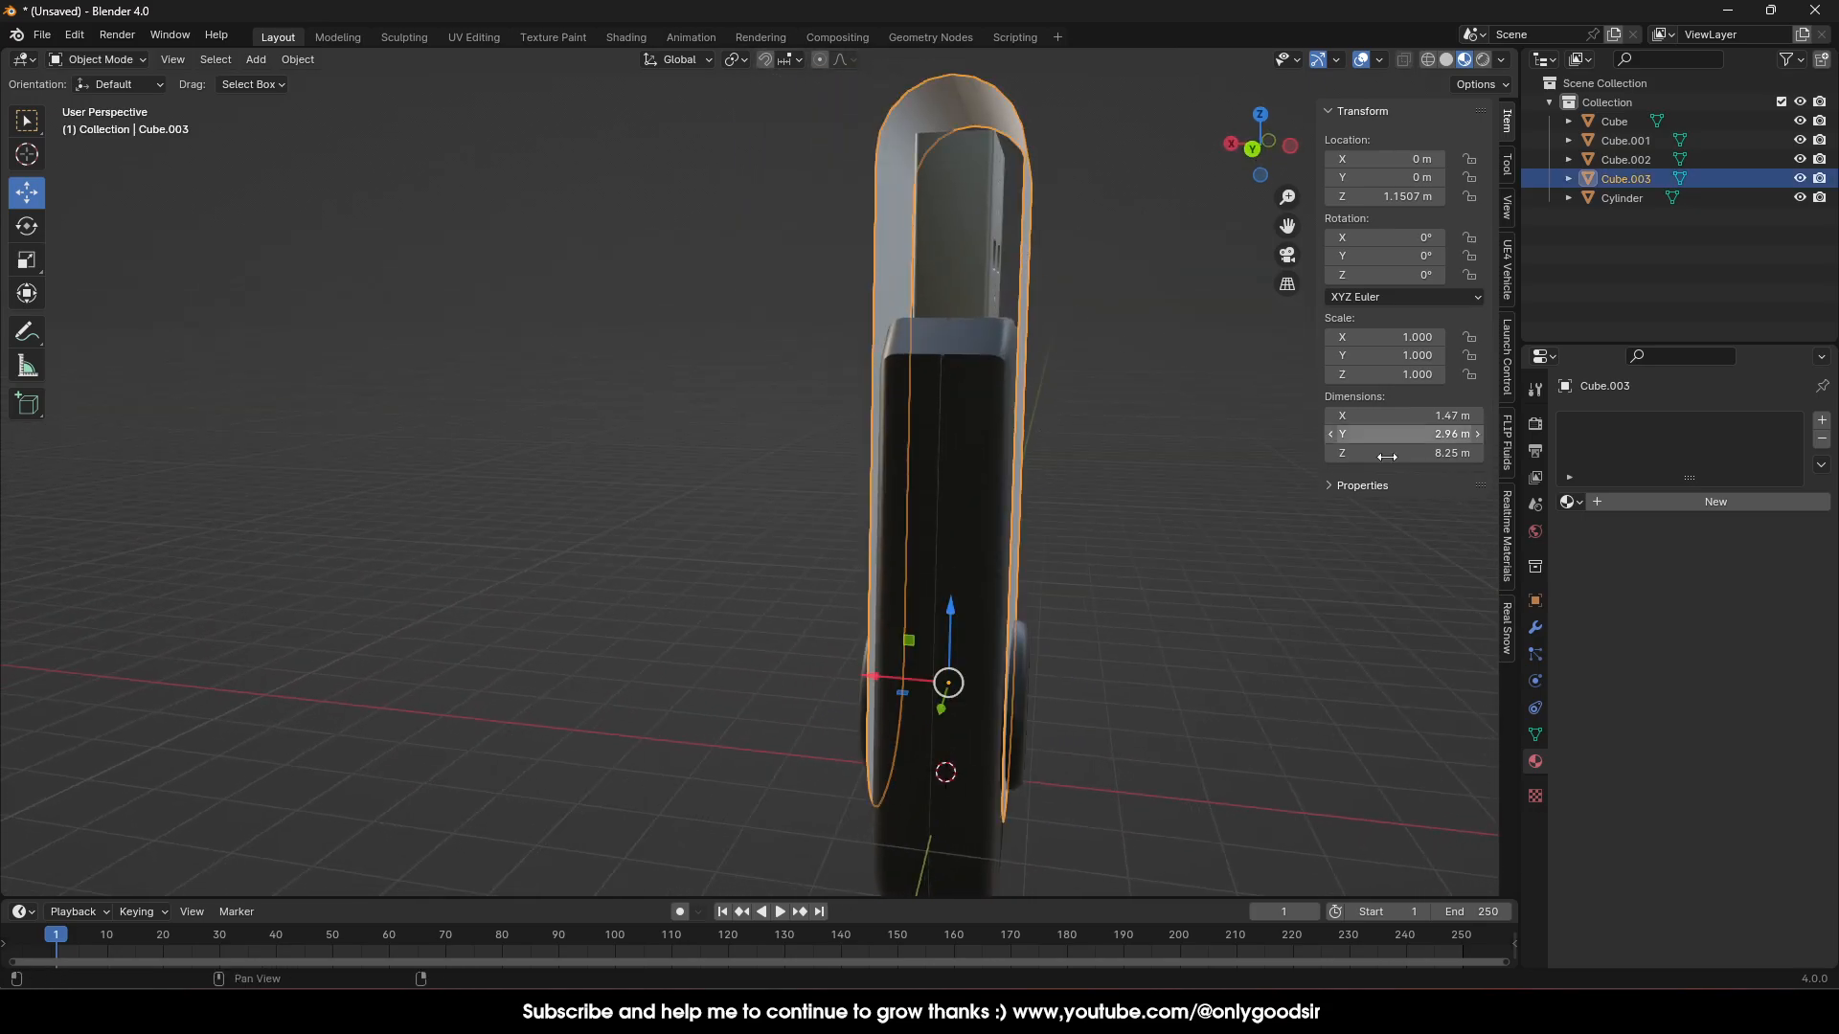
pyautogui.click(1538, 628)
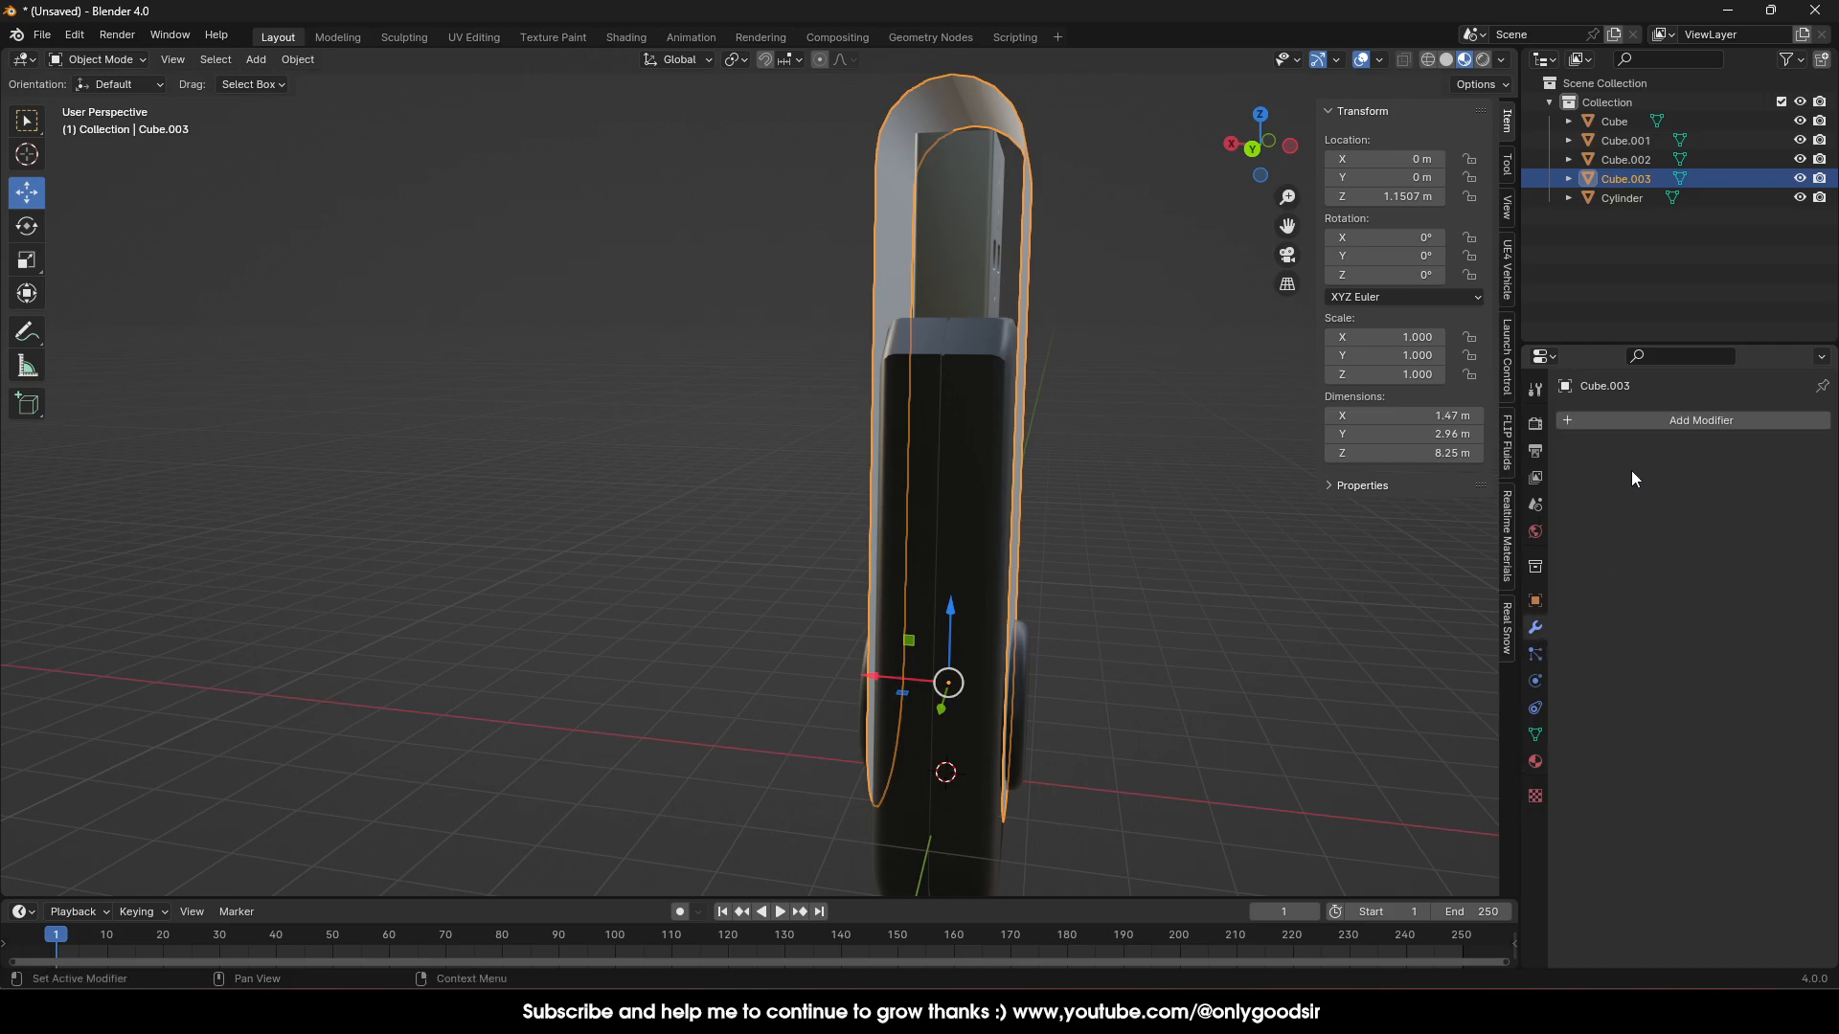
pyautogui.click(1618, 416)
pyautogui.moveTo(1566, 418)
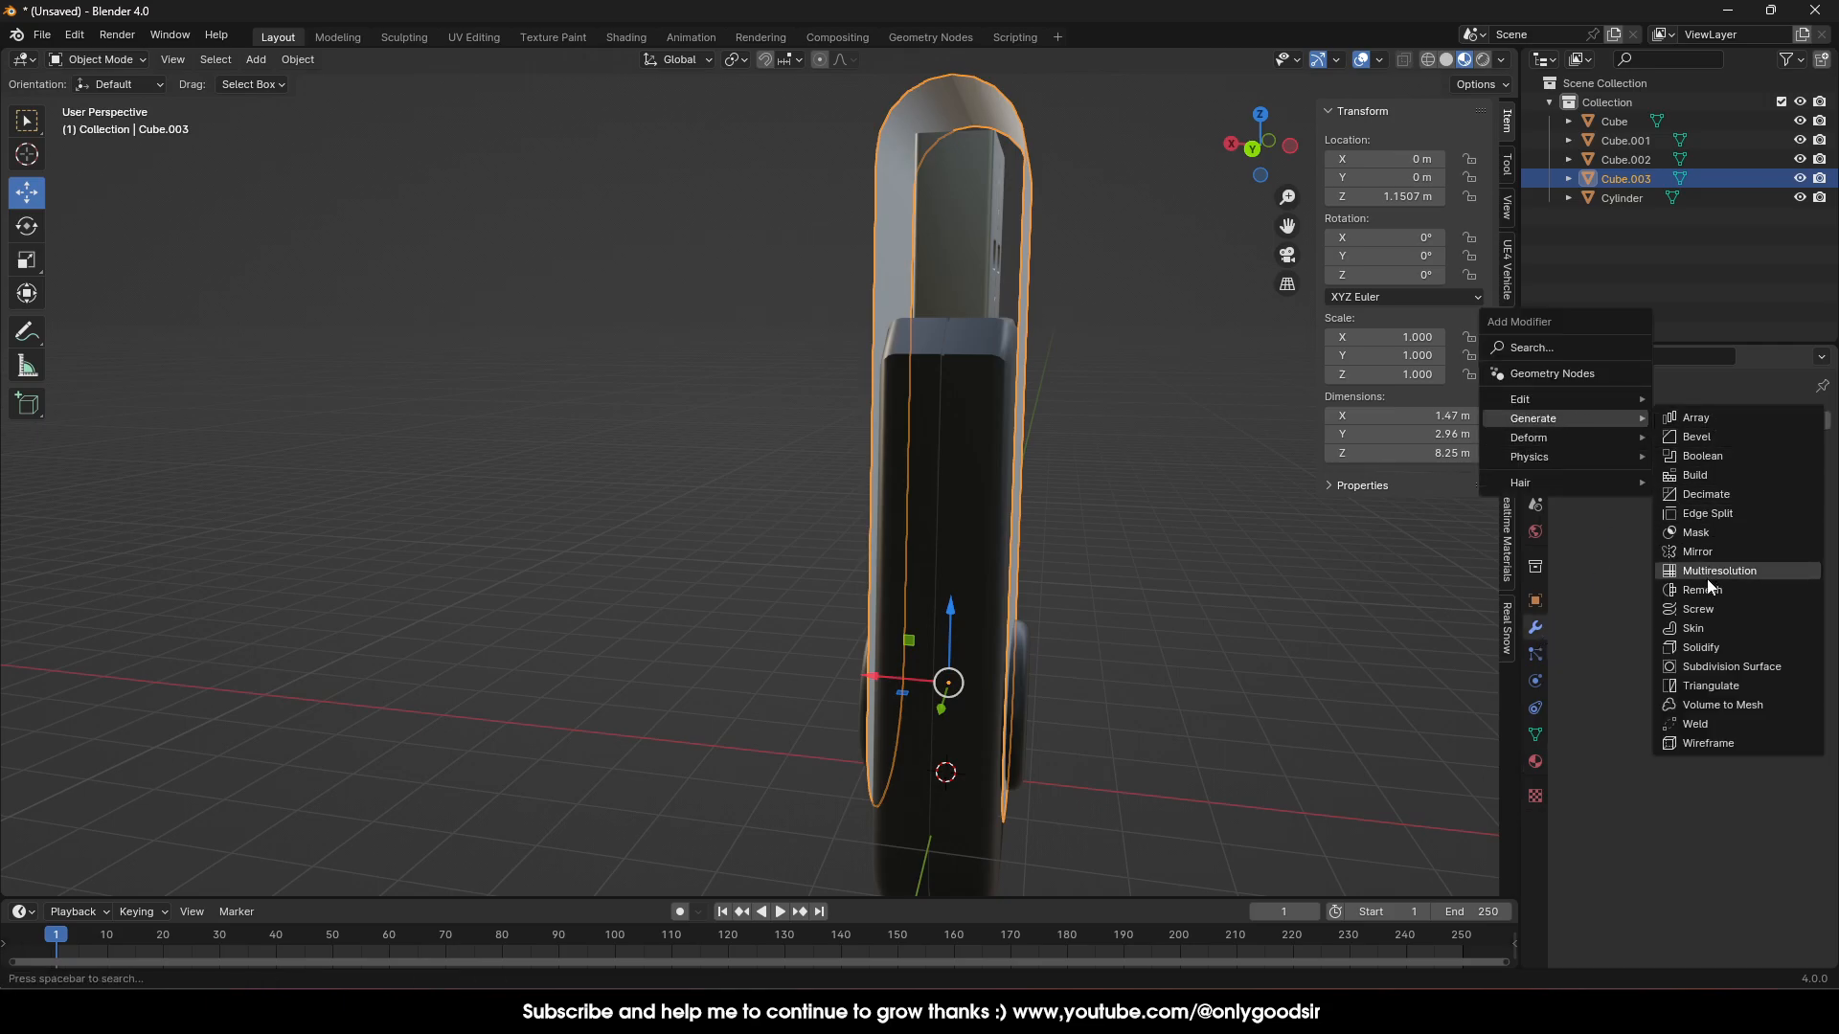
pyautogui.click(1704, 647)
pyautogui.moveTo(1695, 504); pyautogui.dragTo(1640, 504)
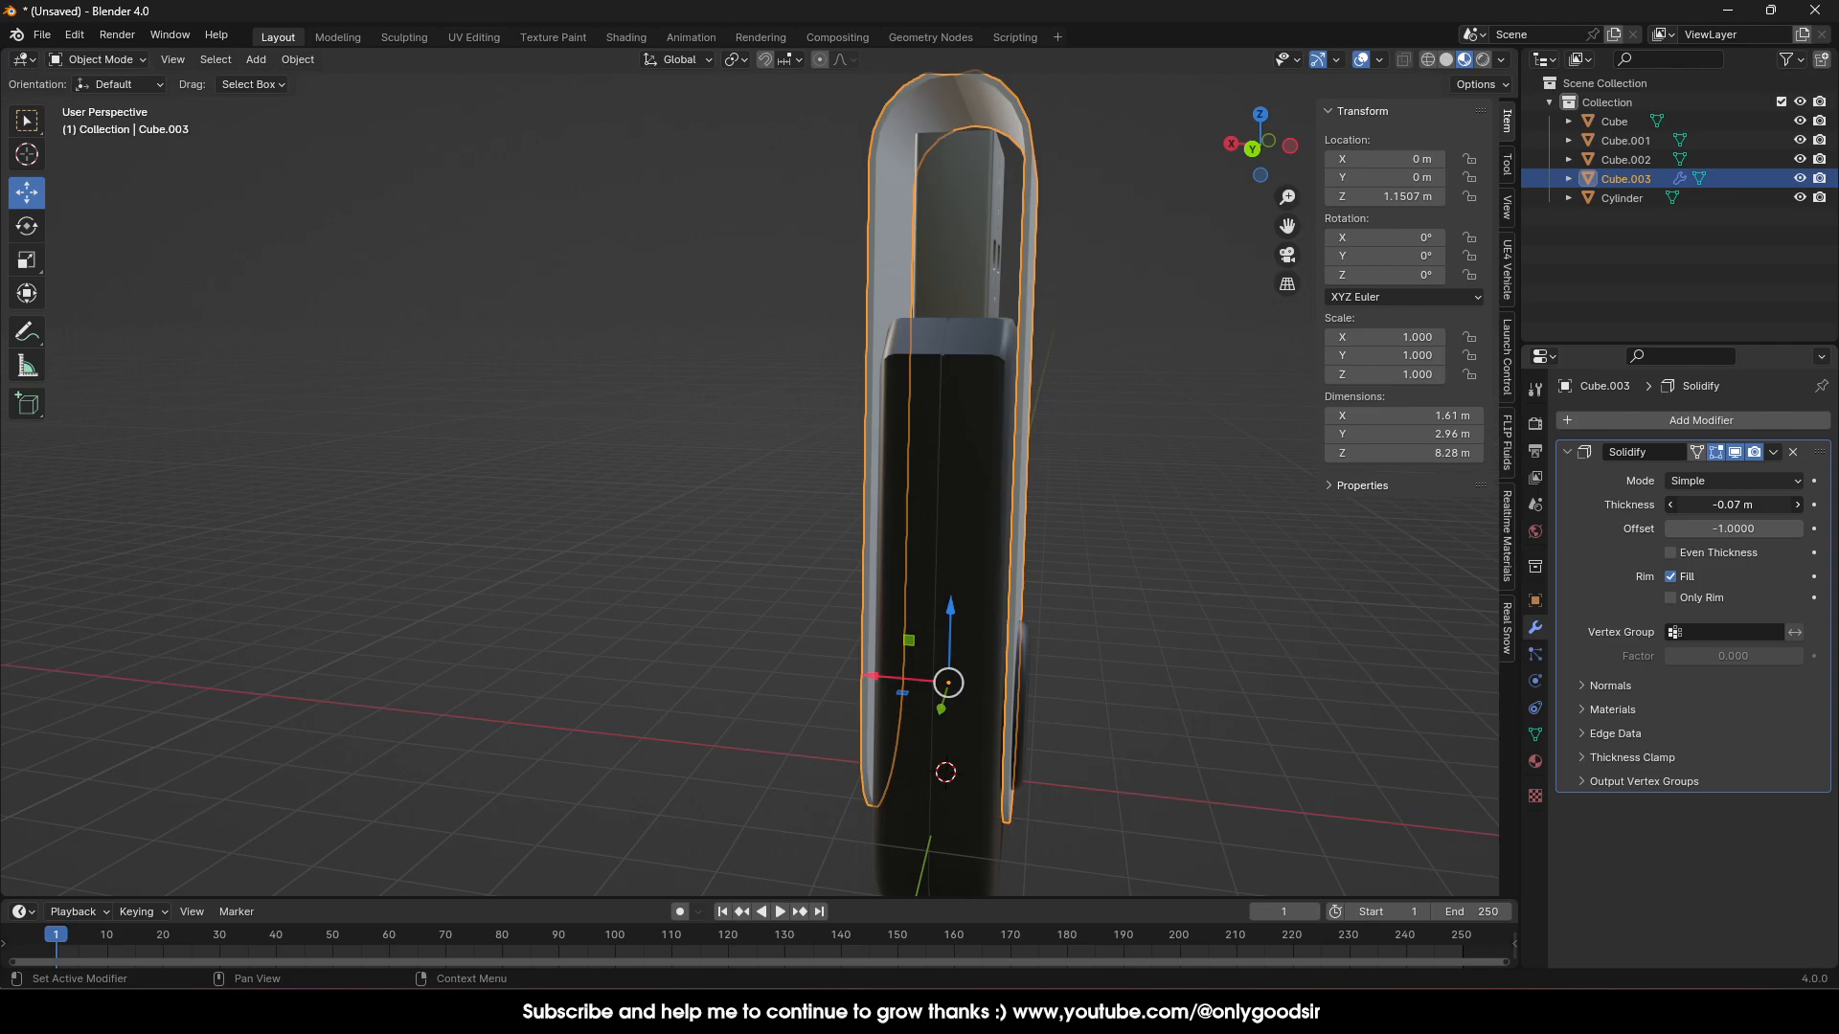
# Add a Bevel modifier to the cover with an amount of 0.2 m and 3 segments
pyautogui.click(1675, 420)
pyautogui.moveTo(1609, 422)
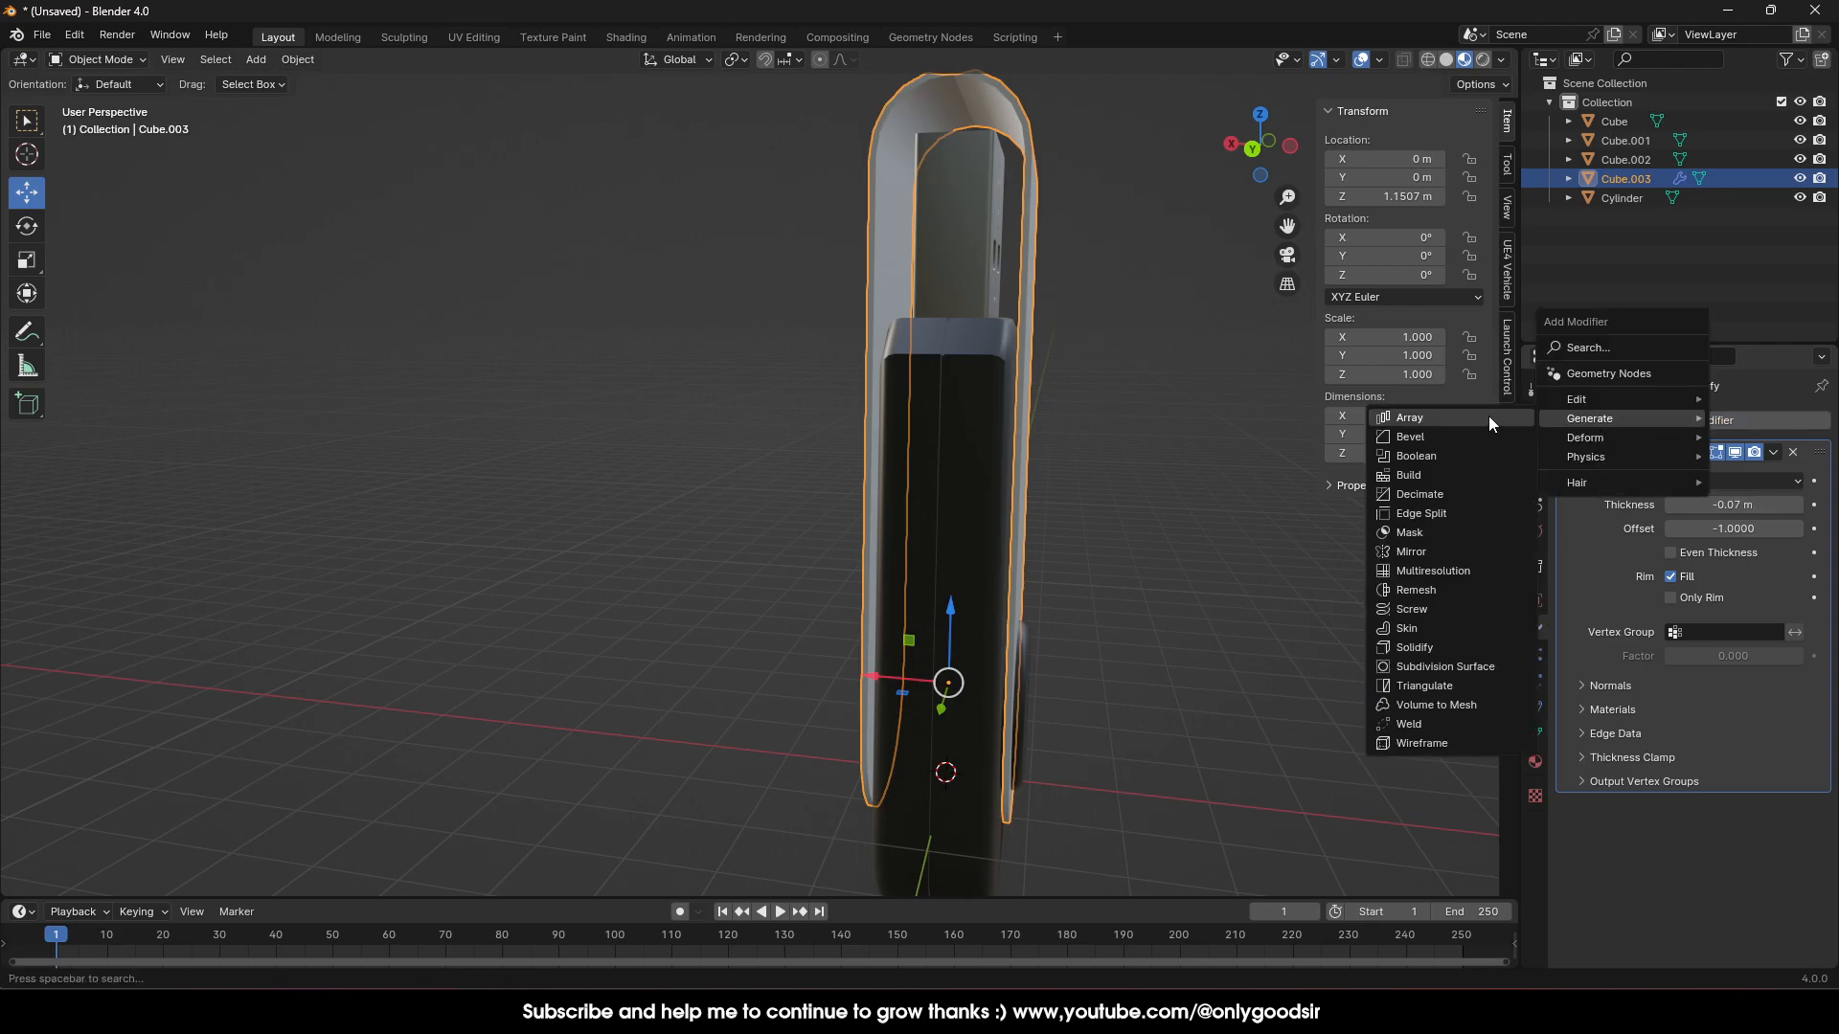
pyautogui.click(1438, 436)
pyautogui.moveTo(1027, 219); pyautogui.dragTo(986, 331, button='middle')
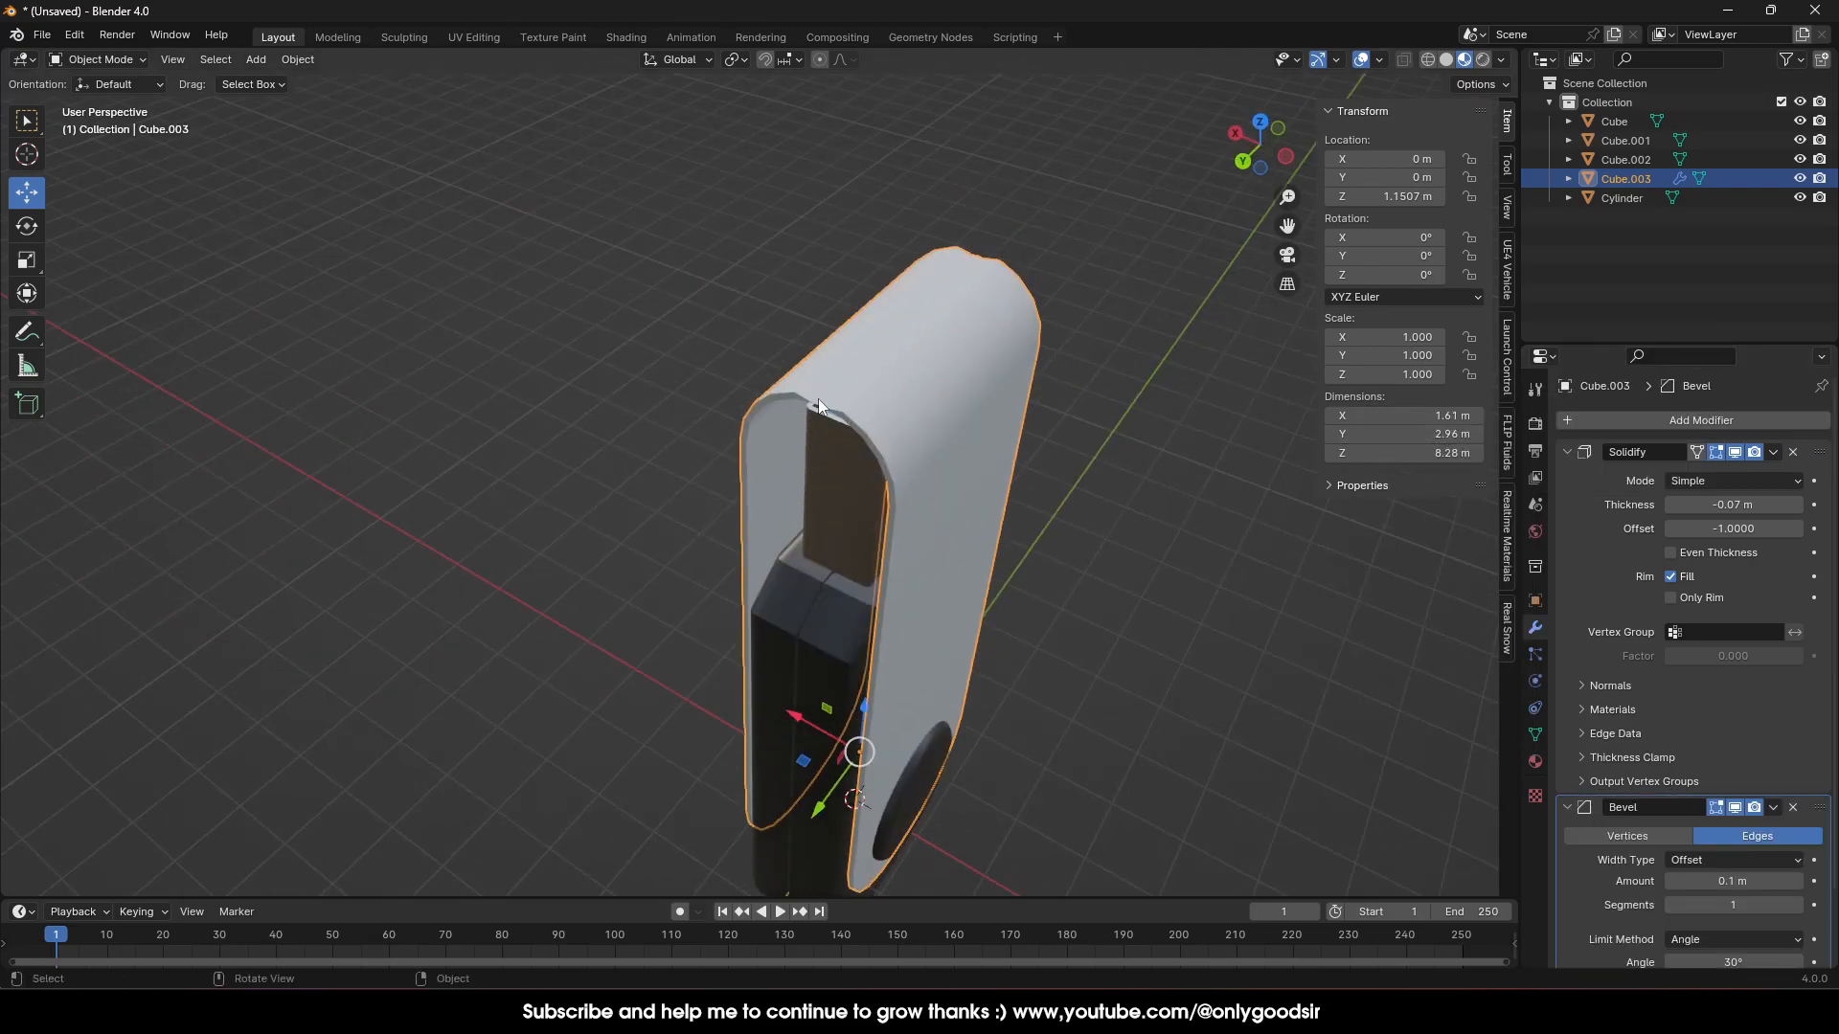
pyautogui.moveTo(870, 445)
pyautogui.mouseDown(button='middle')
pyautogui.moveTo(917, 452)
pyautogui.moveTo(900, 427)
pyautogui.mouseUp(button='middle')
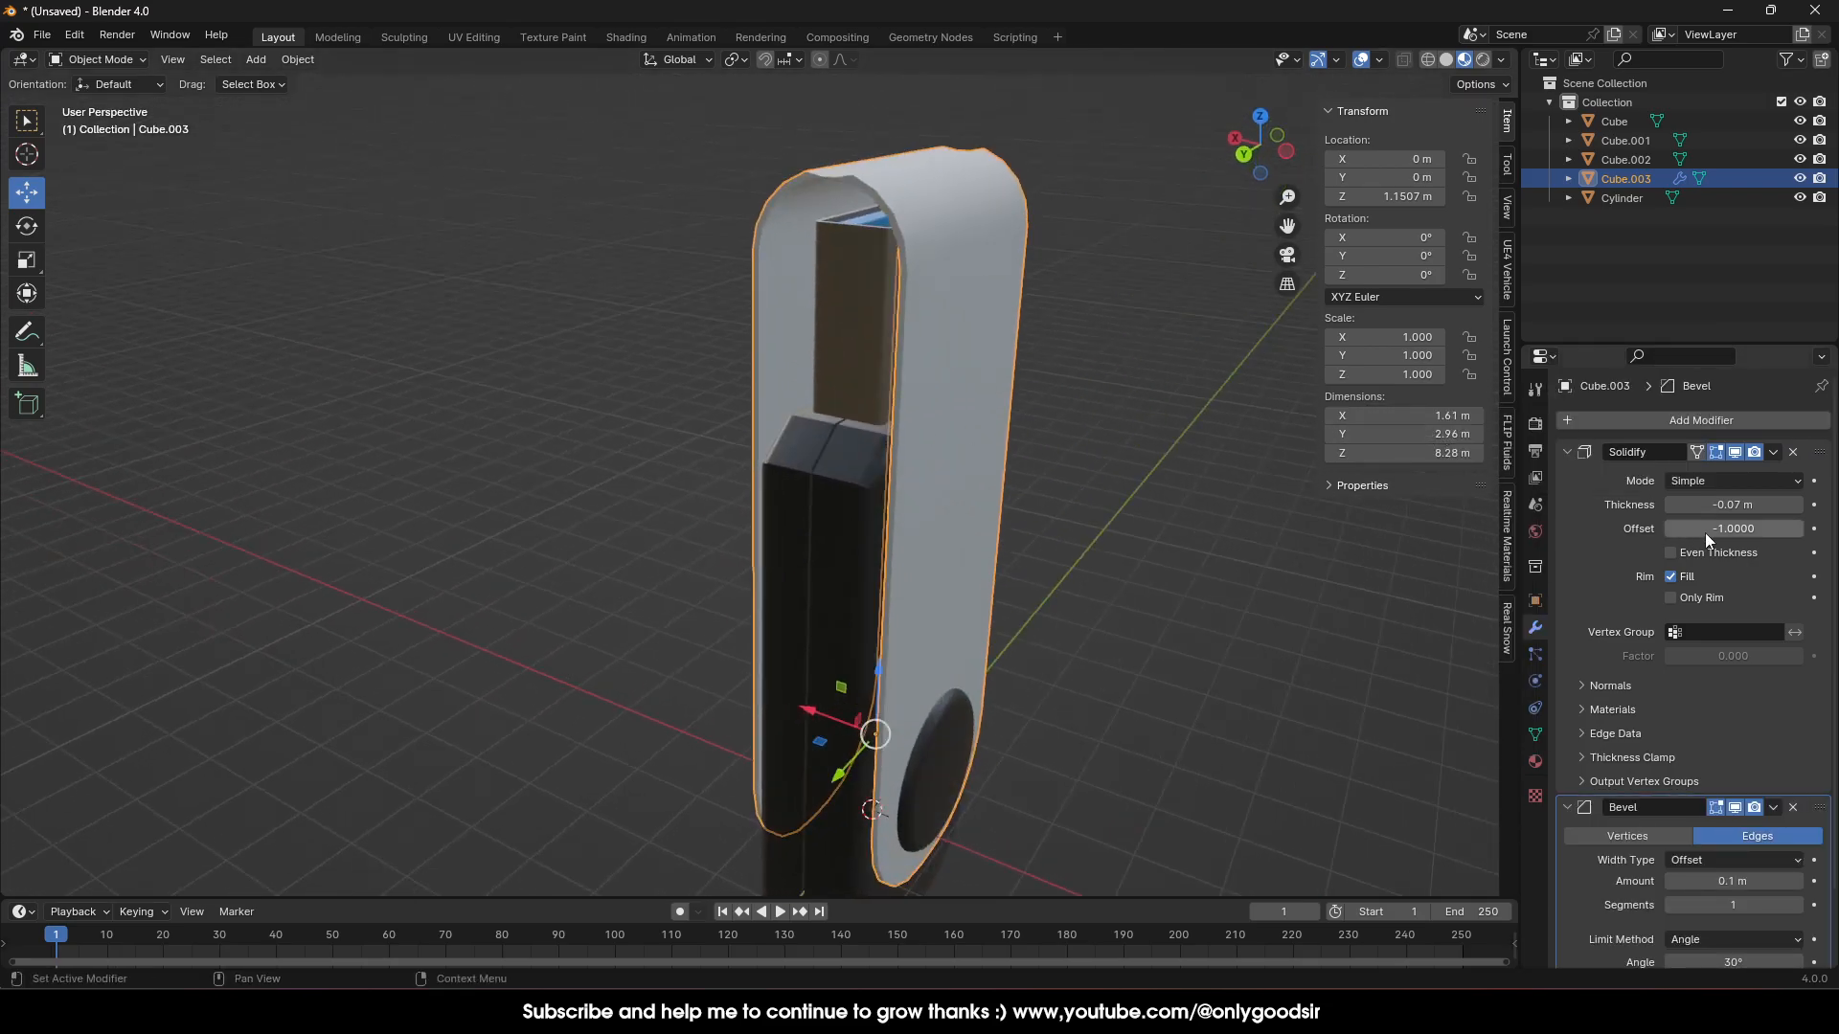
pyautogui.click(1798, 905)
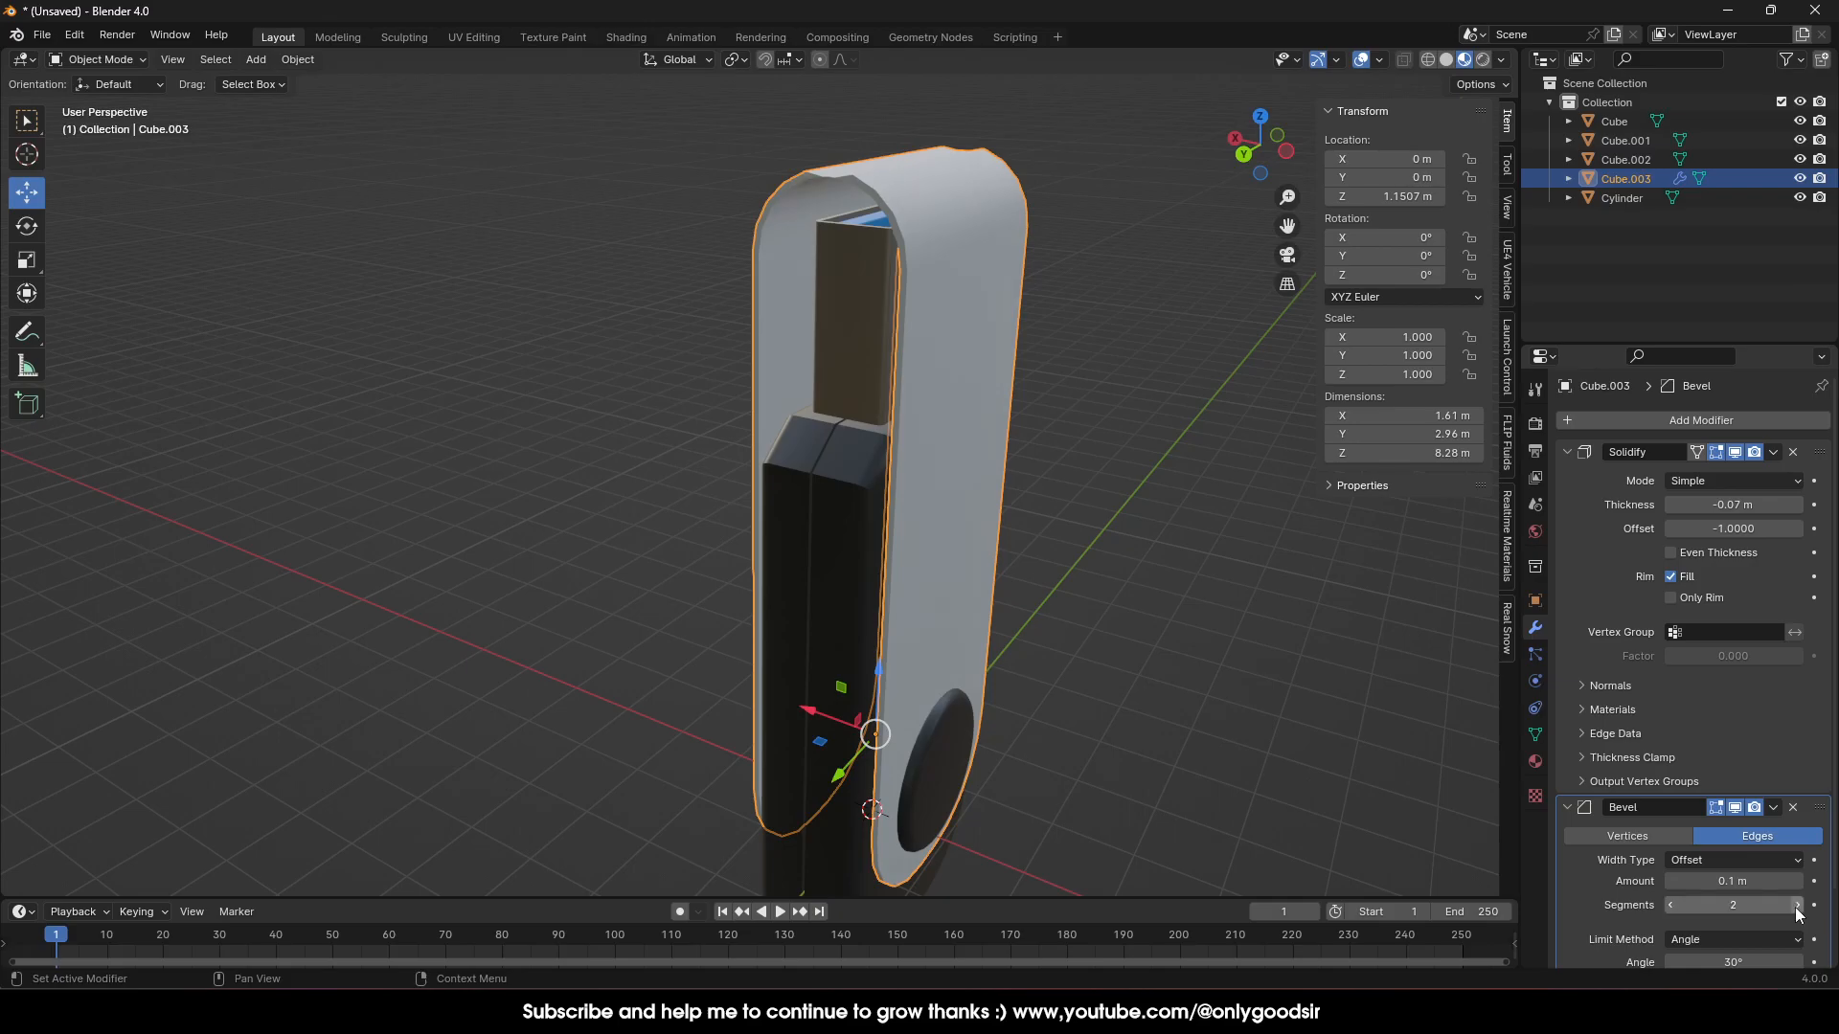
pyautogui.moveTo(1725, 877); pyautogui.dragTo(1722, 877)
pyautogui.moveTo(1353, 658); pyautogui.dragTo(1054, 308, button='middle')
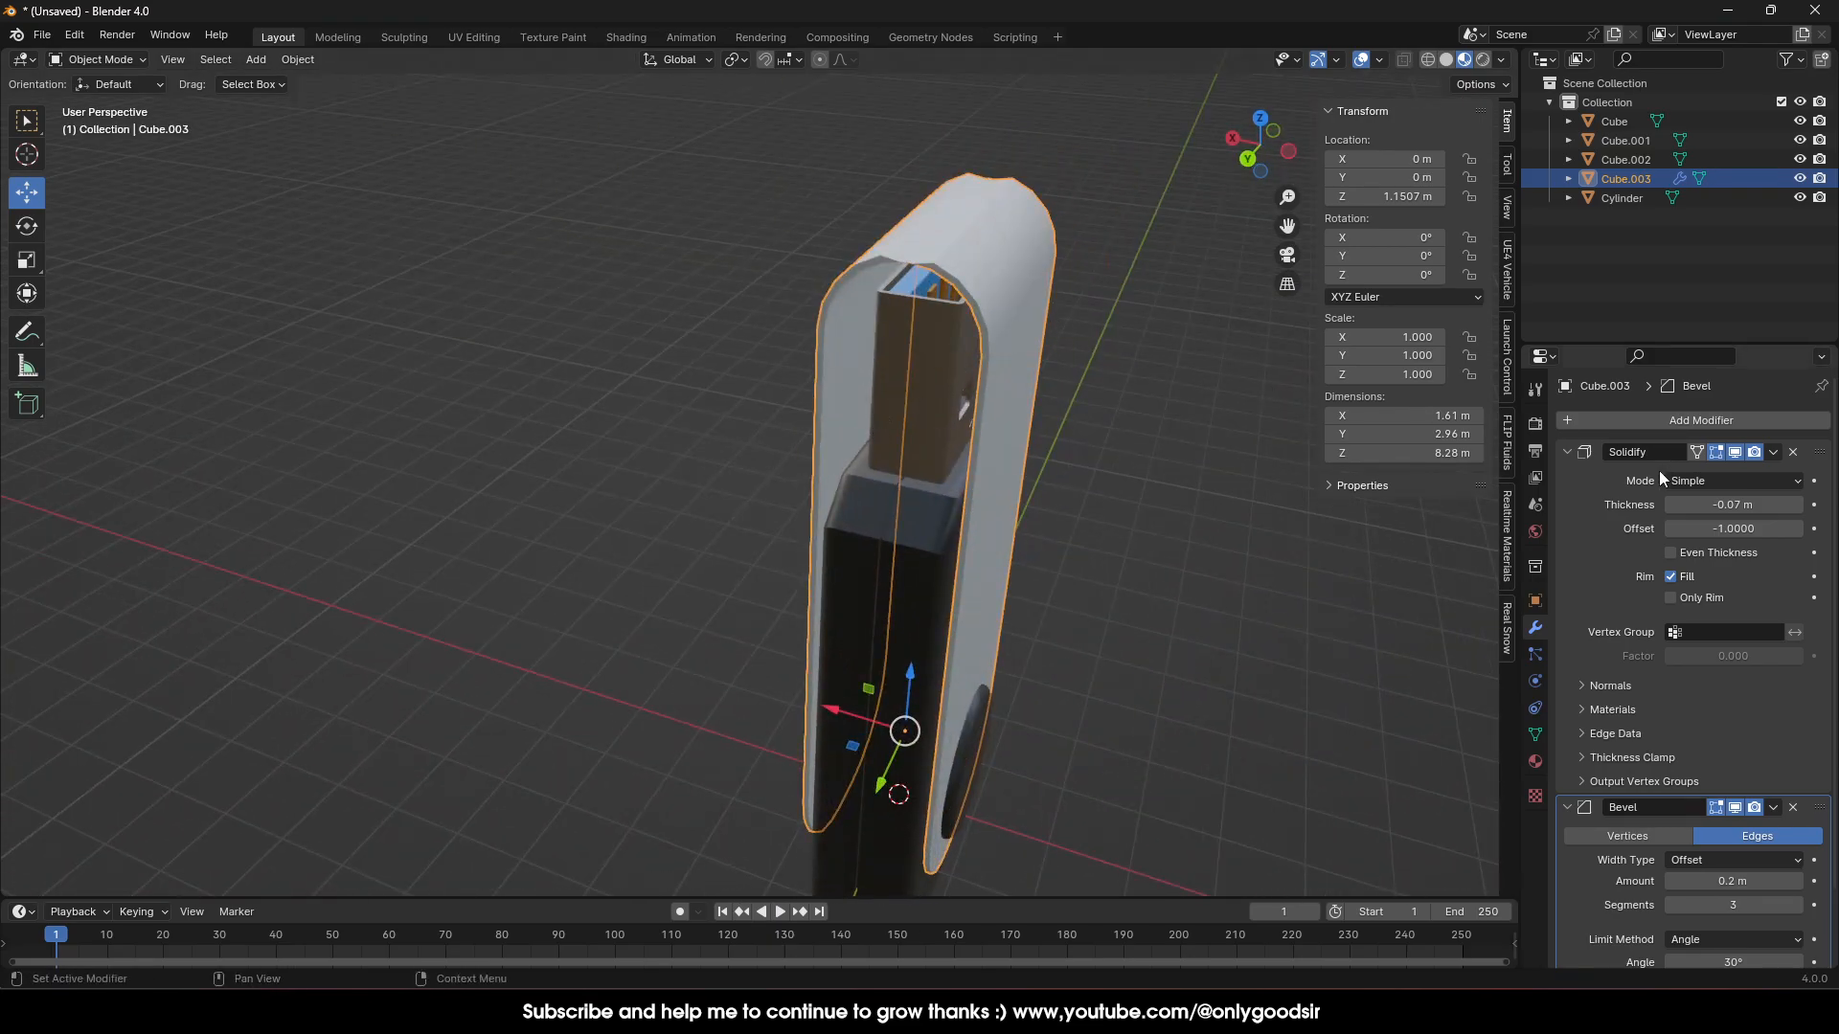
# Hide the cover's Solidify and Bevel modifiers in the viewport, and show Face Orientation with Solid shading in Edit Mode
pyautogui.click(1735, 452)
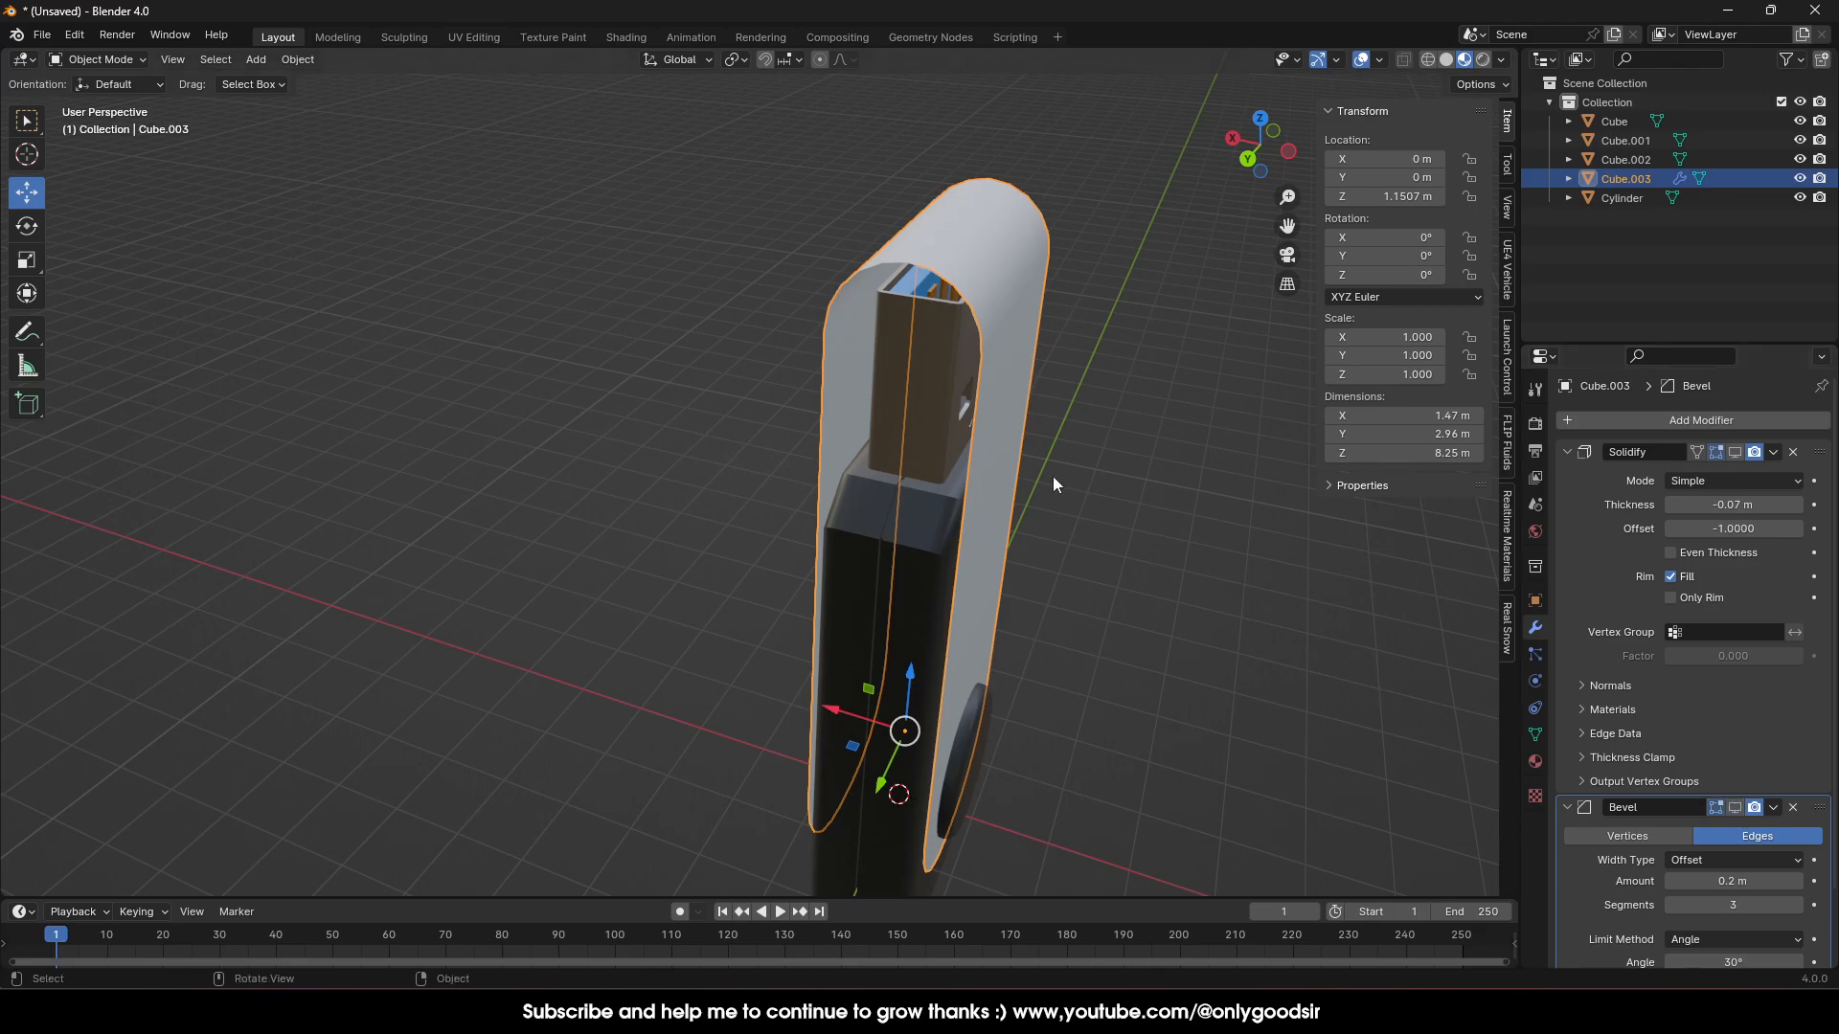
pyautogui.press('Tab')
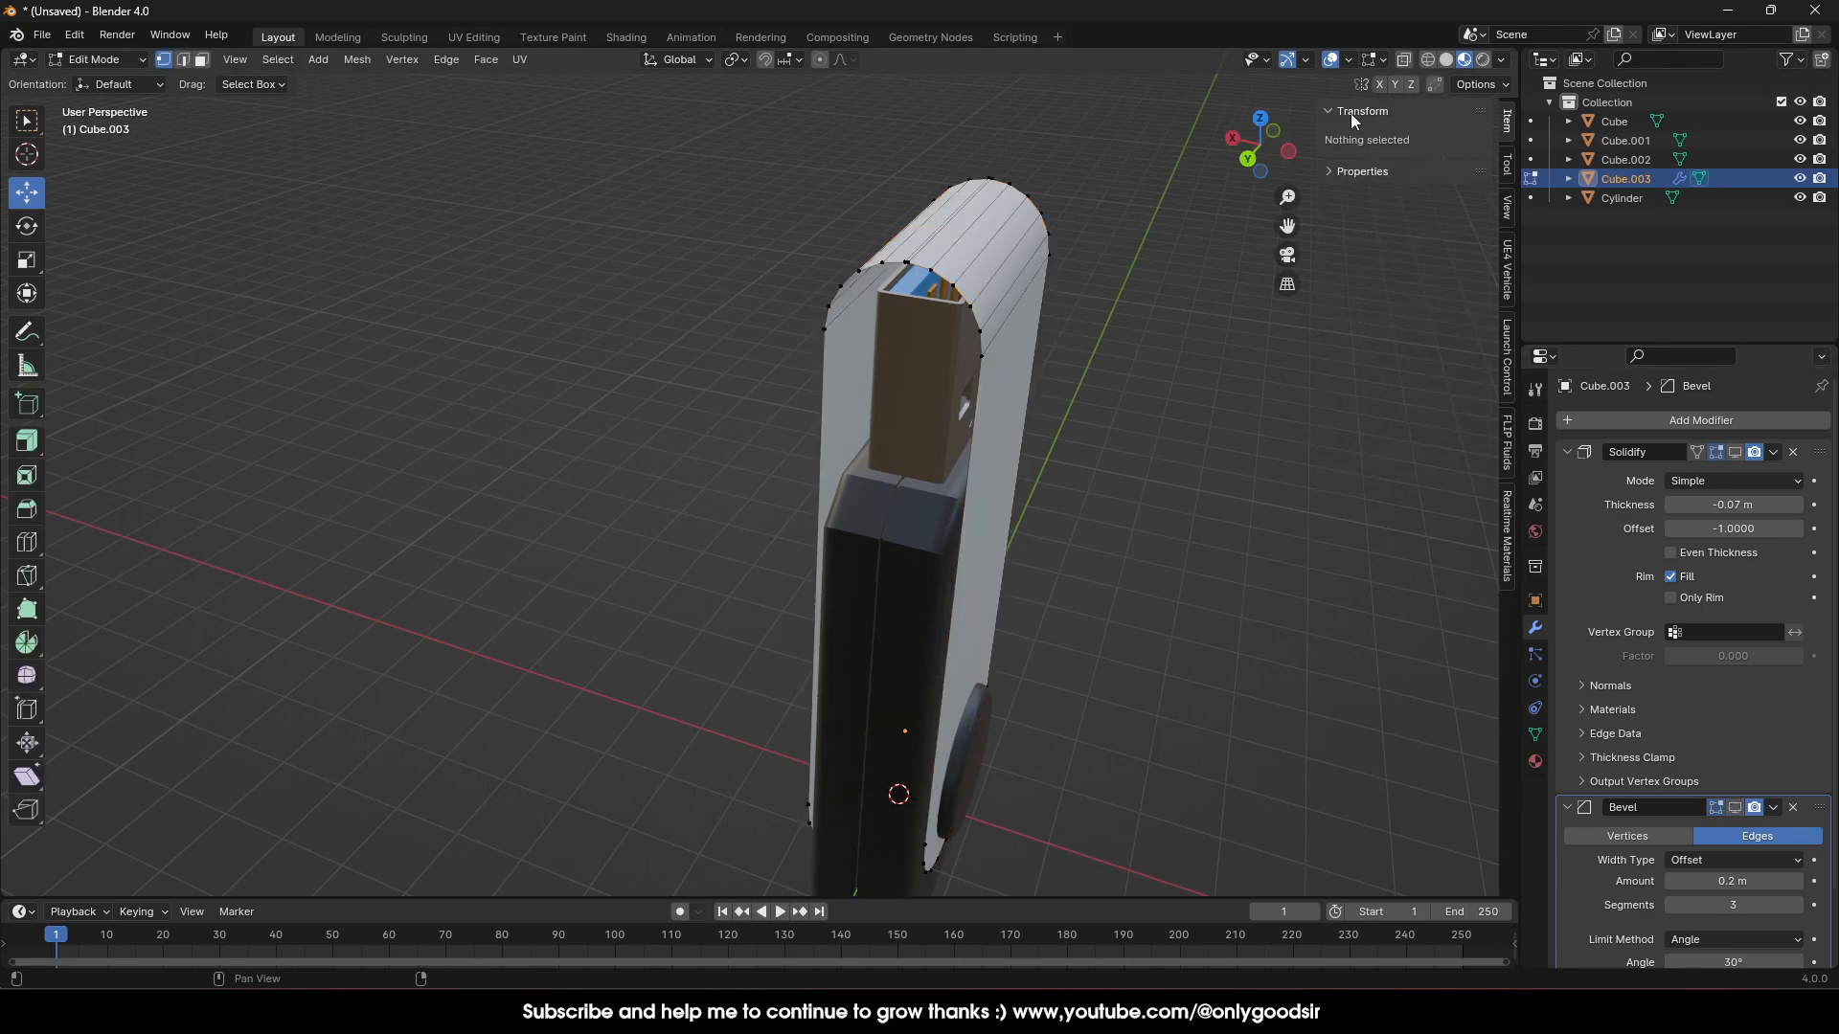
pyautogui.click(1486, 60)
pyautogui.click(1501, 61)
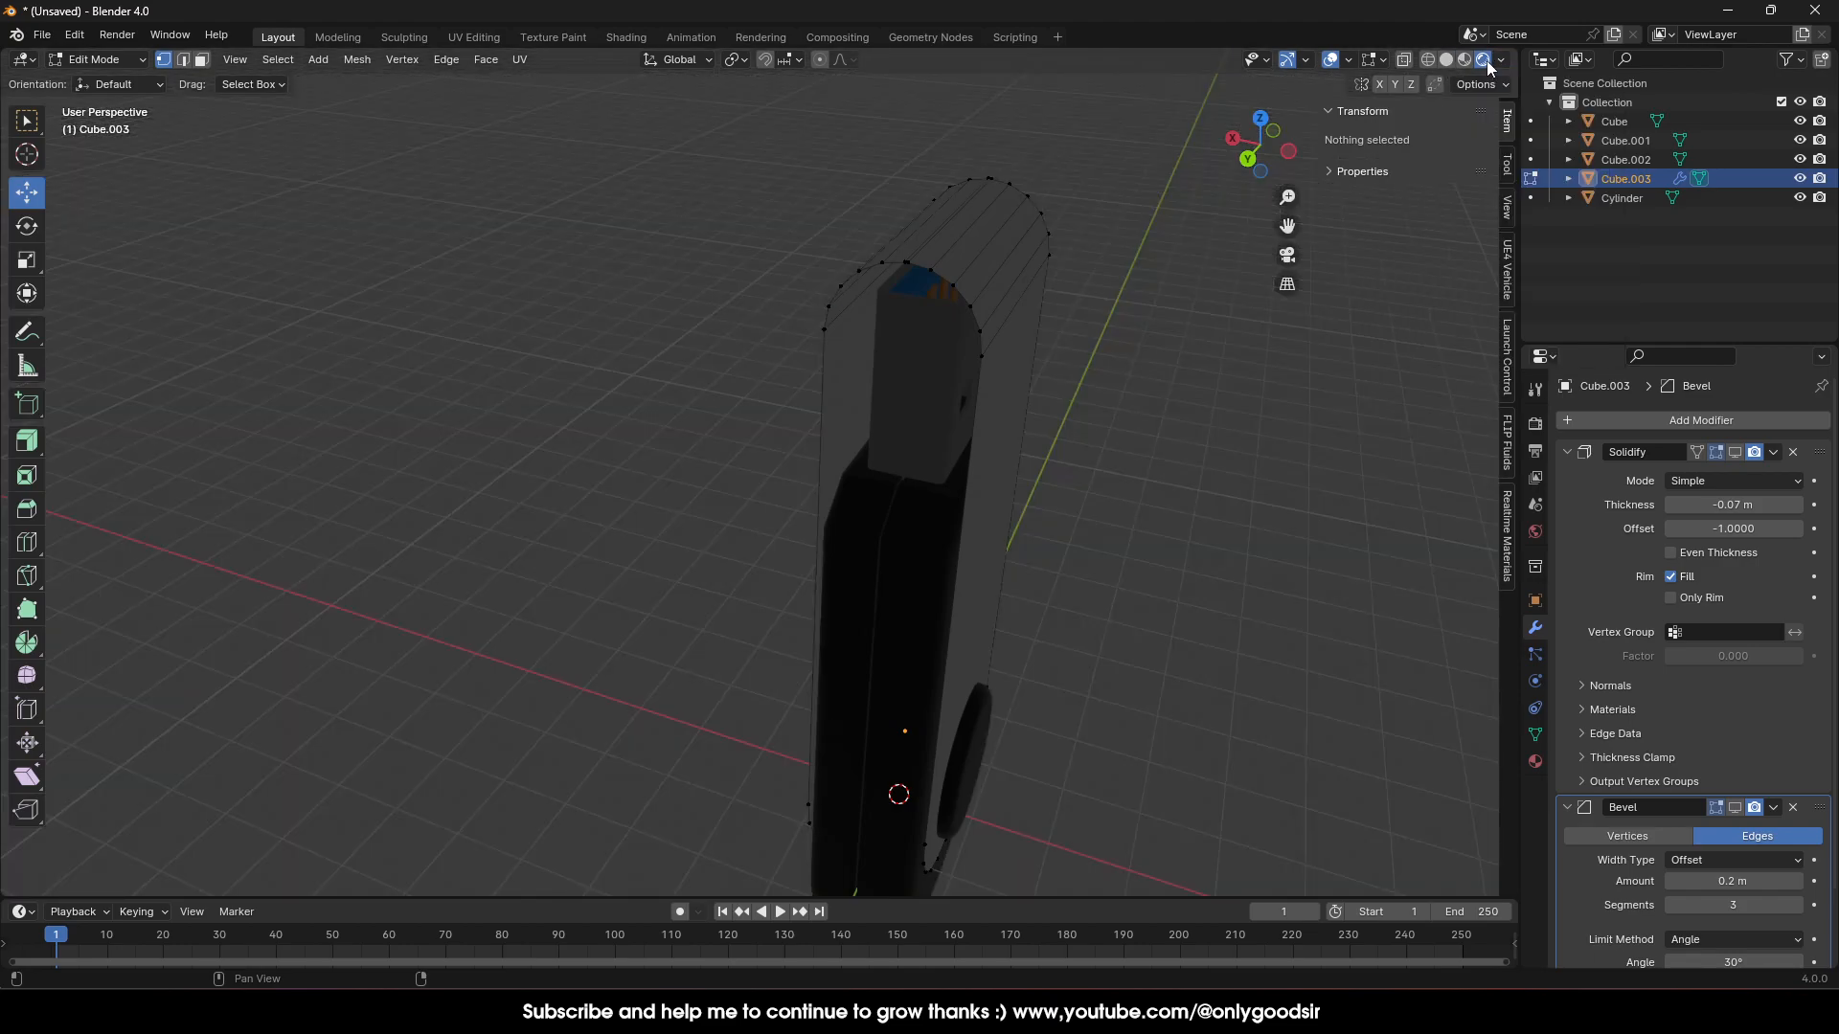
pyautogui.click(1446, 60)
pyautogui.click(1502, 60)
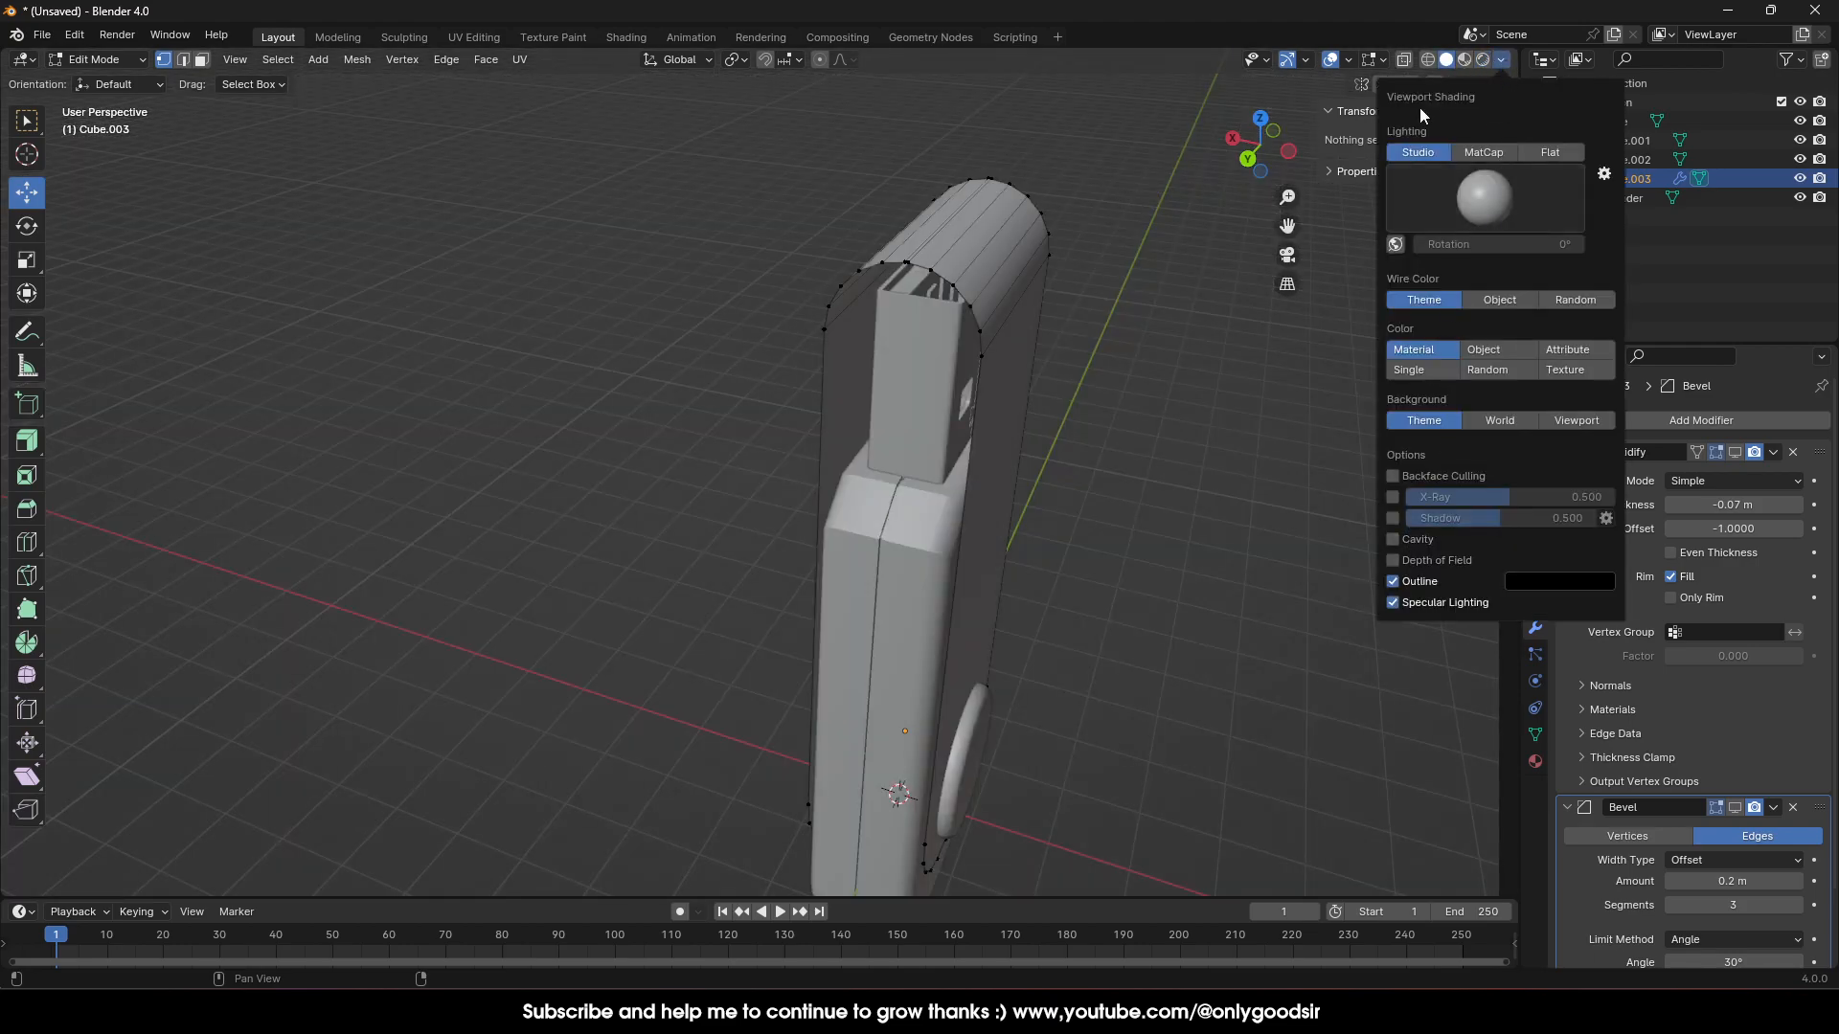
pyautogui.click(1376, 62)
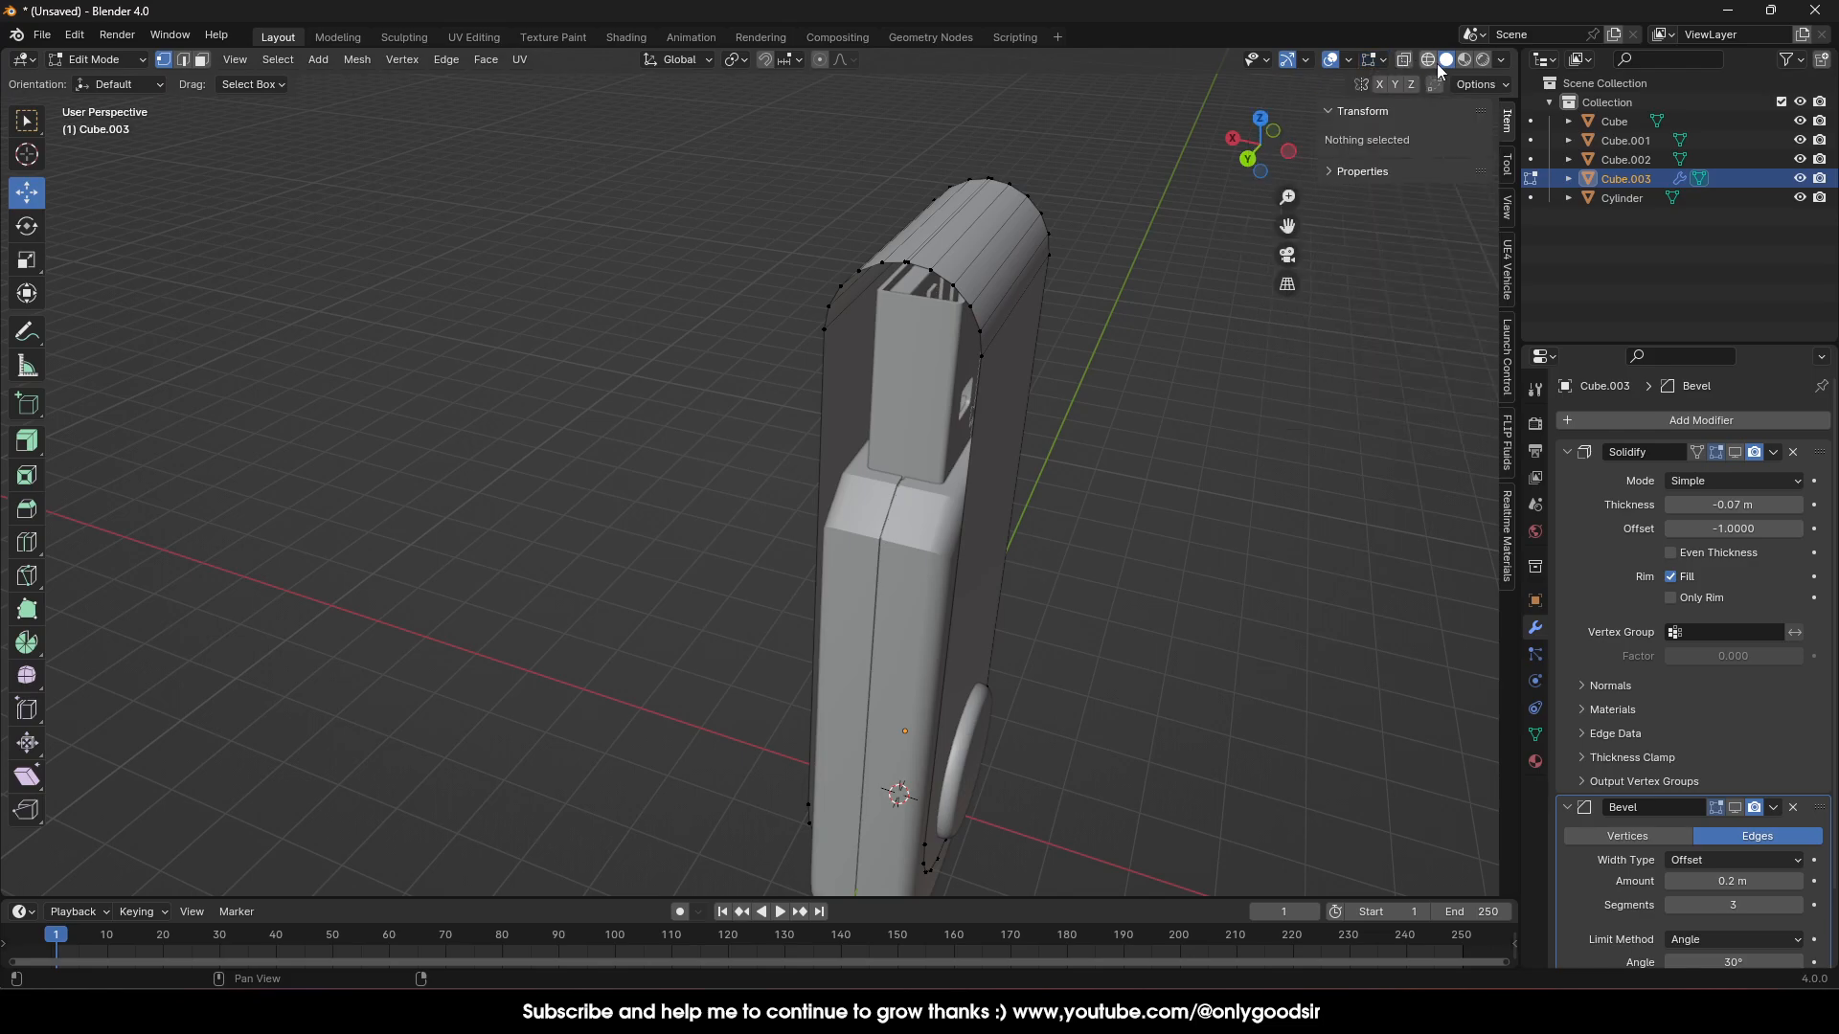
pyautogui.click(1500, 61)
pyautogui.click(1346, 61)
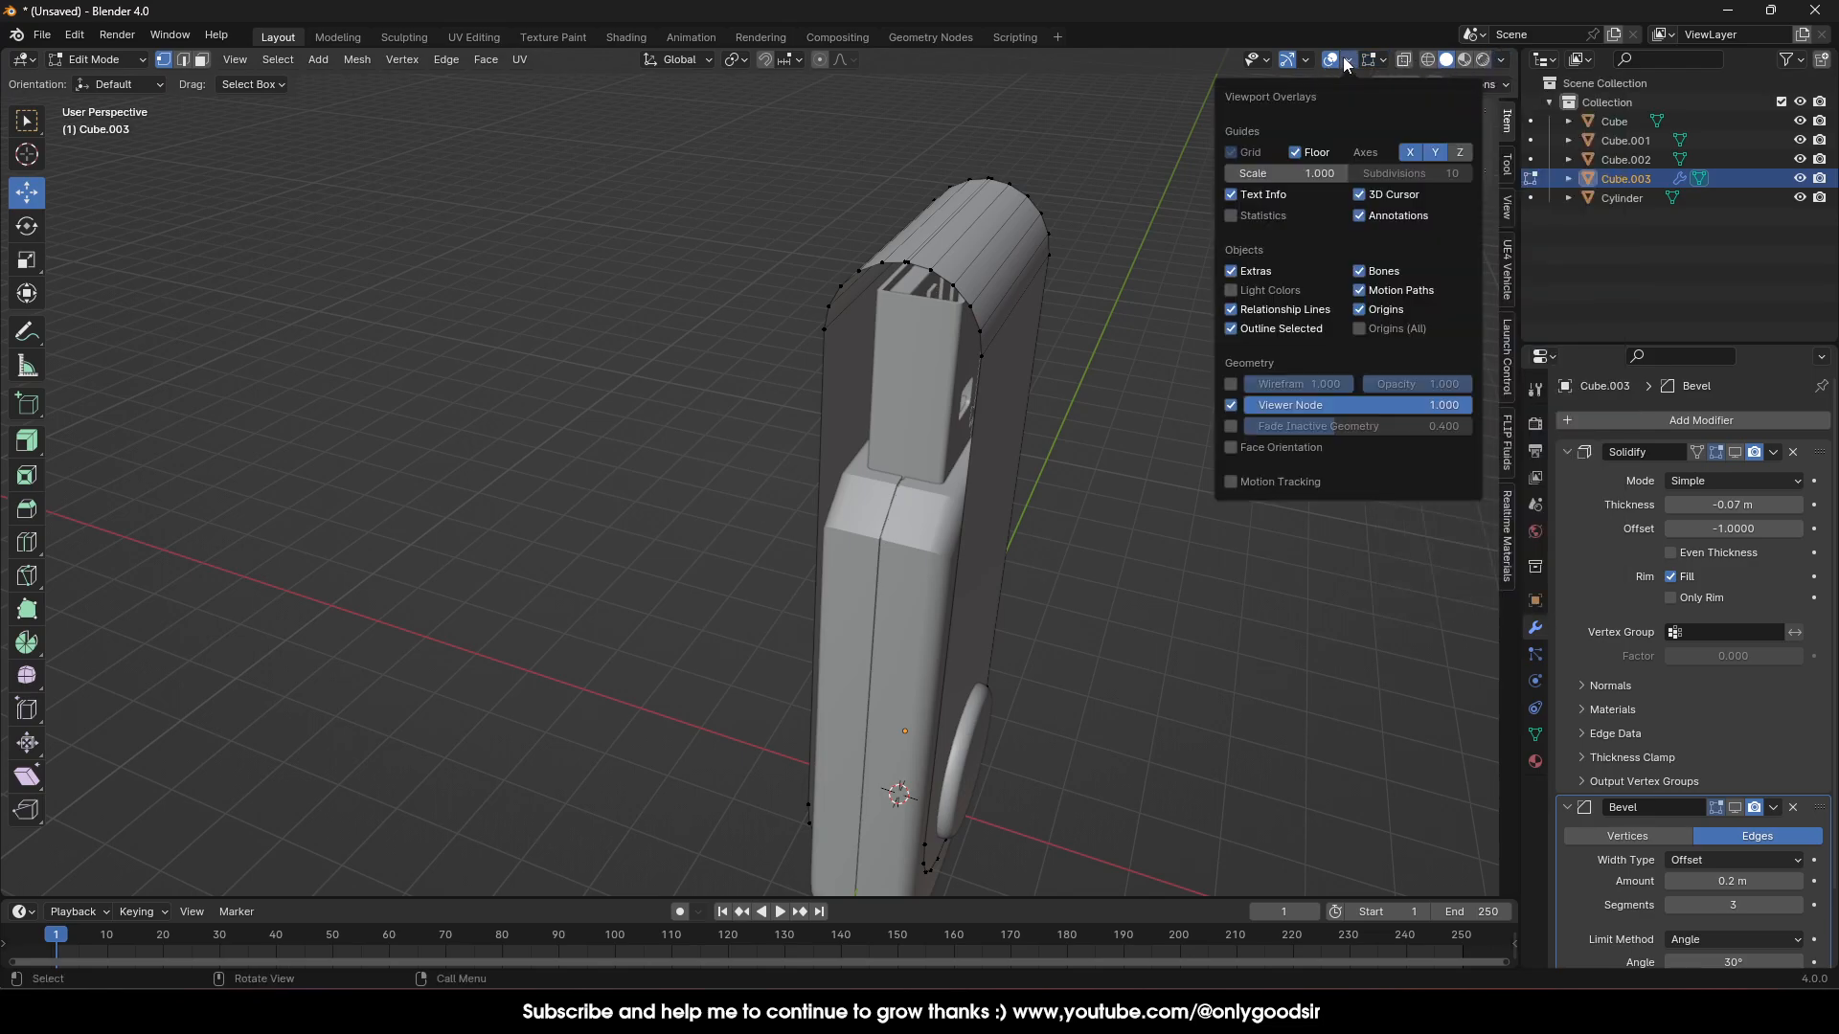
pyautogui.click(1232, 448)
# Select the narrow reversed face running along the cover's rounded top and flip its normal
pyautogui.moveTo(835, 336); pyautogui.dragTo(990, 390, button='middle')
pyautogui.scroll(4, 989, 390)
pyautogui.scroll(-3, 1183, 352)
pyautogui.keyDown('shift'); pyautogui.moveTo(1183, 352); pyautogui.dragTo(1005, 417, button='middle'); pyautogui.keyUp('shift')
pyautogui.scroll(3, 1038, 423)
pyautogui.keyDown('shift'); pyautogui.moveTo(1177, 427); pyautogui.dragTo(998, 429, button='middle'); pyautogui.keyUp('shift')
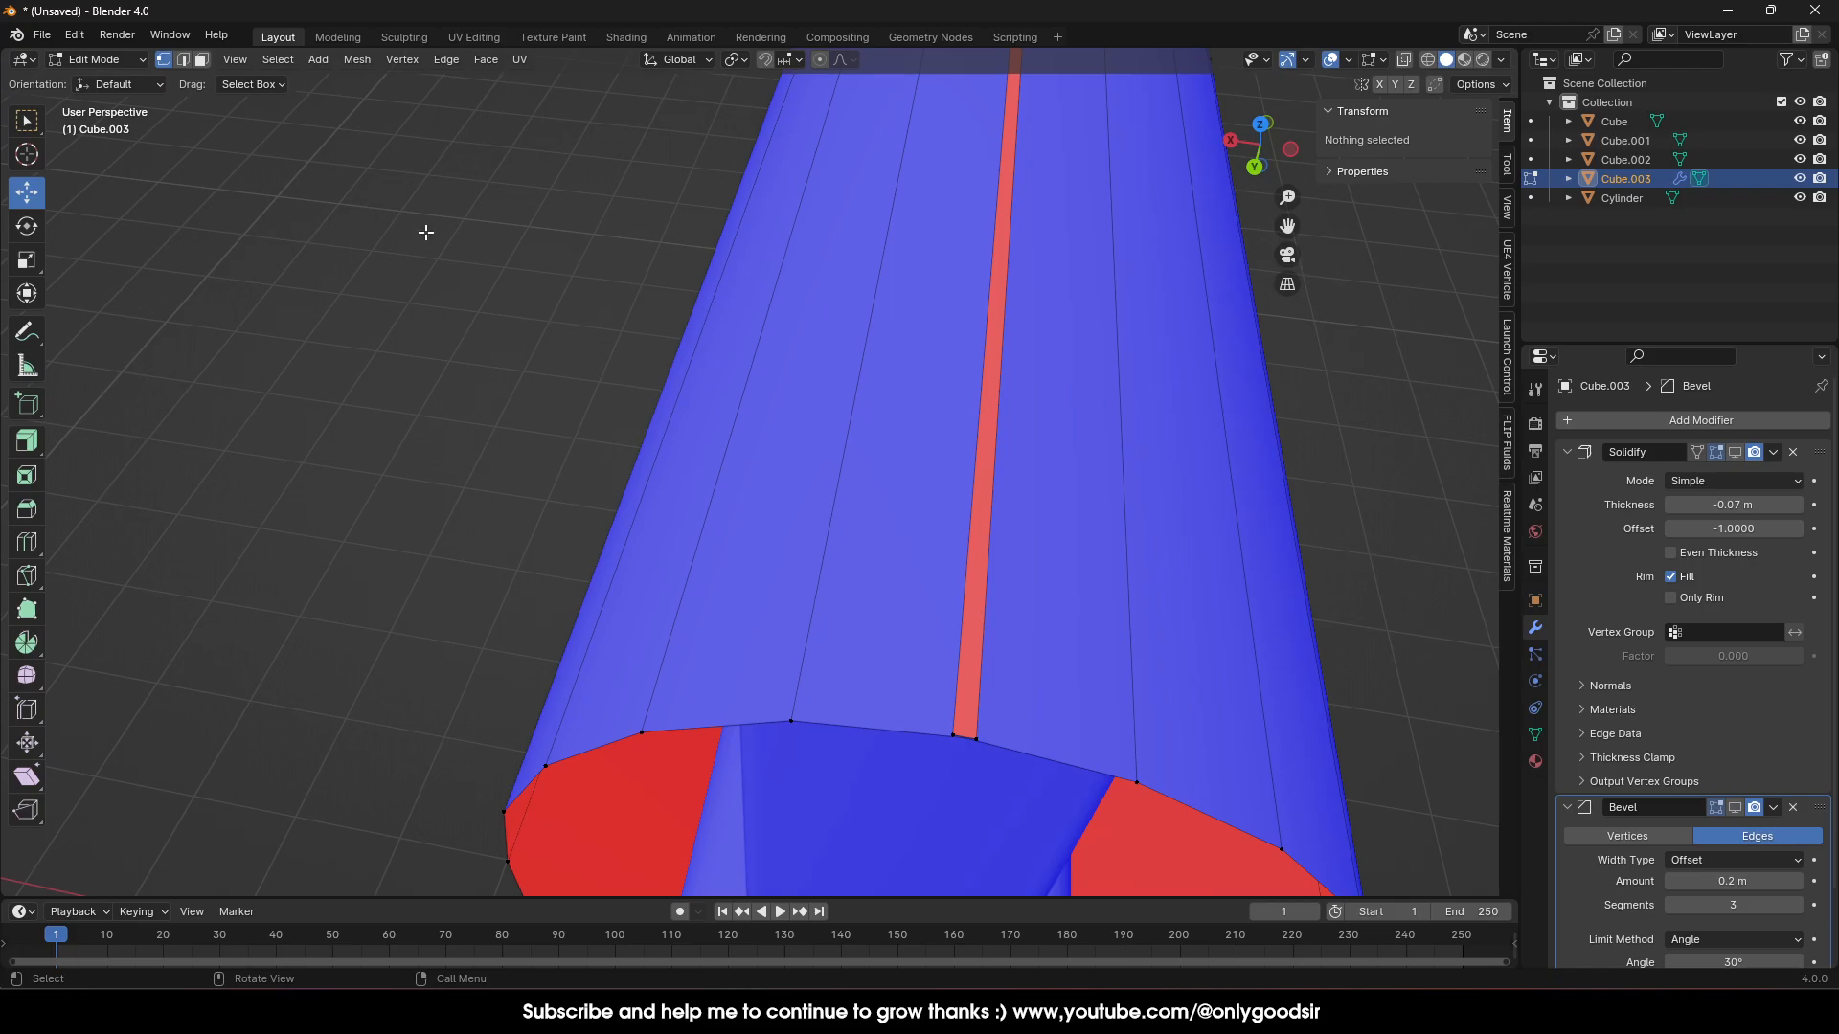
pyautogui.click(977, 529)
pyautogui.moveTo(969, 574); pyautogui.dragTo(965, 551, button='middle')
pyautogui.moveTo(972, 581); pyautogui.dragTo(979, 518, button='middle')
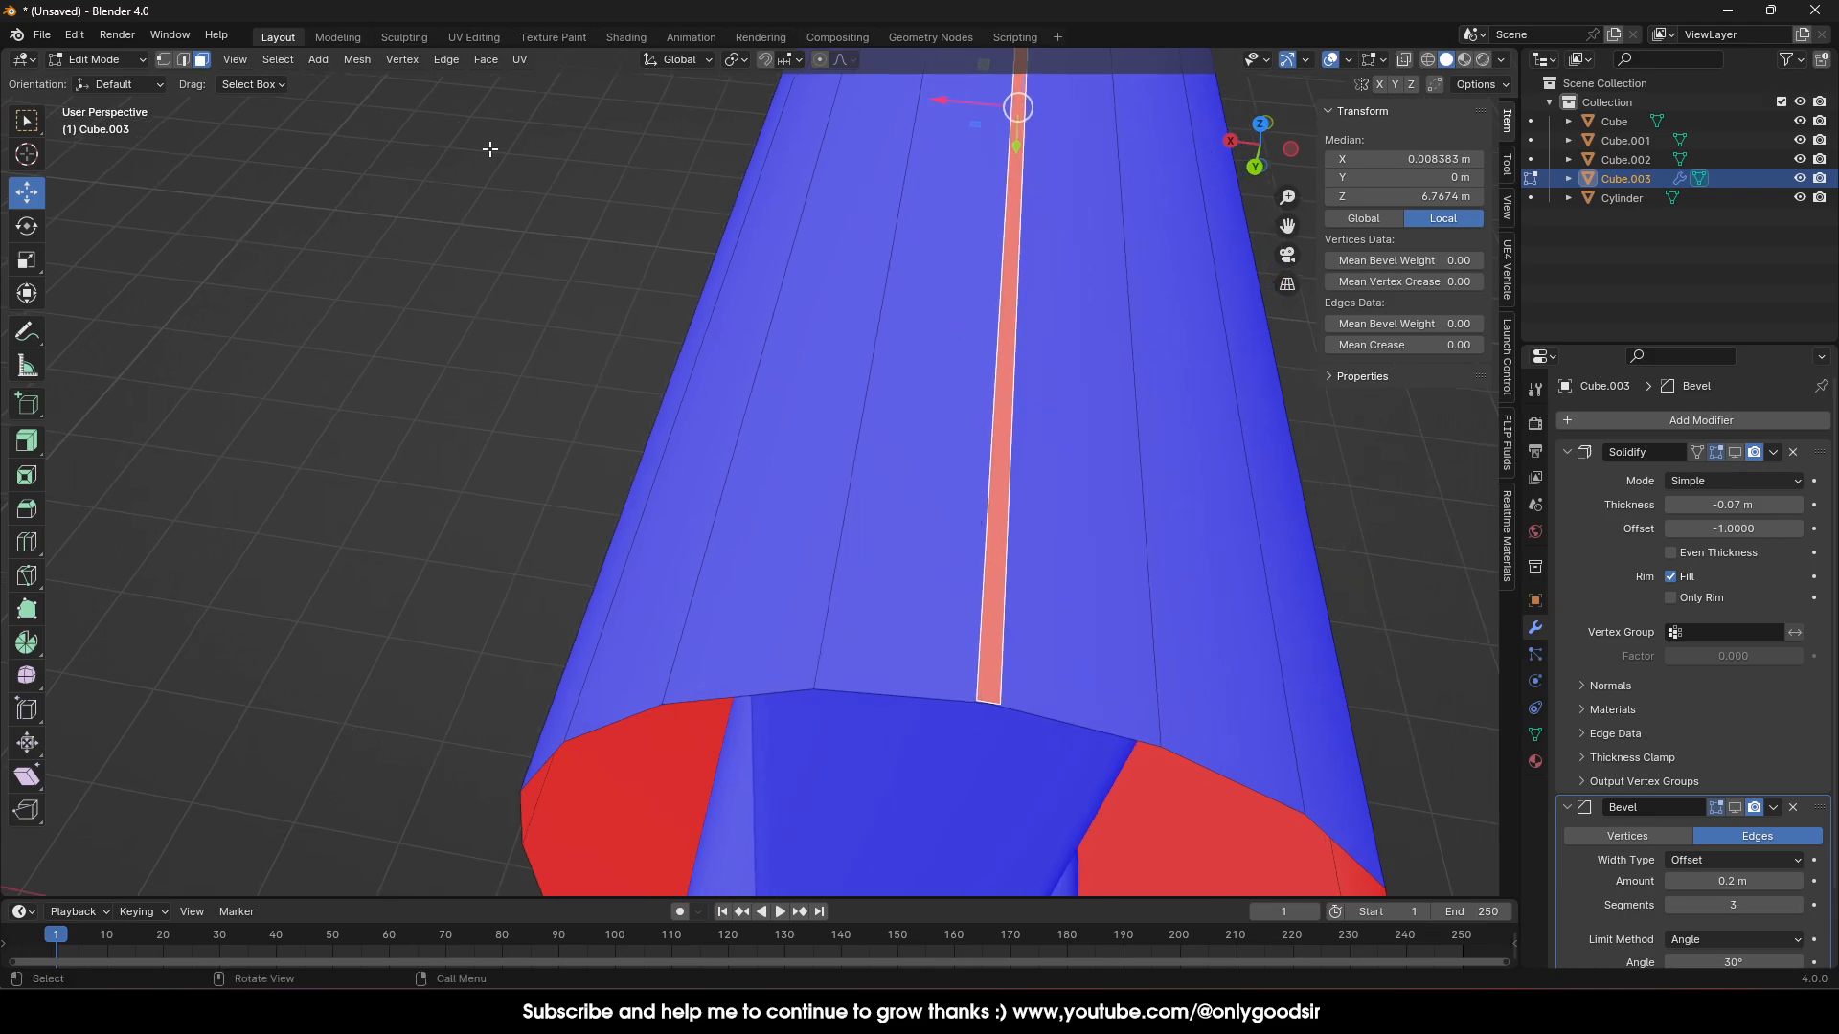
pyautogui.click(357, 60)
pyautogui.moveTo(475, 384)
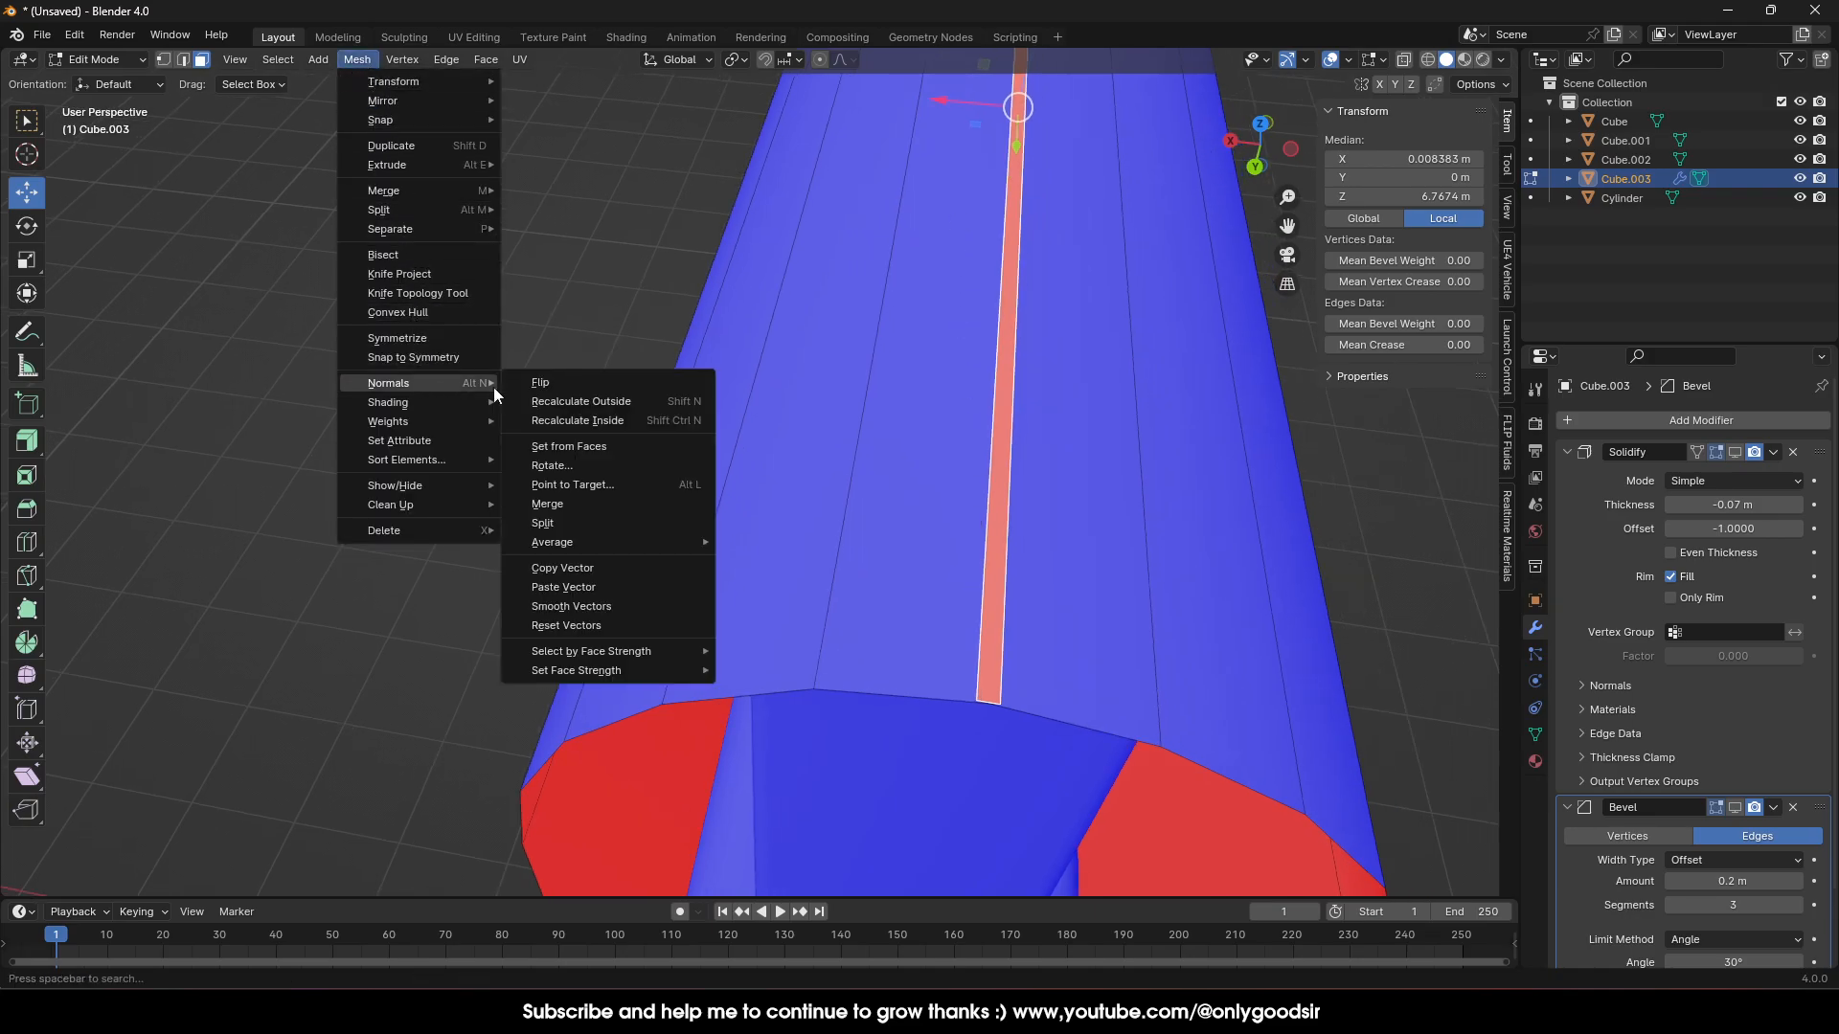
pyautogui.click(661, 382)
# Leave Edit Mode, turn off the Face Orientation overlay, and show the cover's Solidify modifier in the viewport again
pyautogui.moveTo(894, 495); pyautogui.dragTo(938, 462, button='middle')
pyautogui.press('Tab')
pyautogui.scroll(-5, 1046, 474)
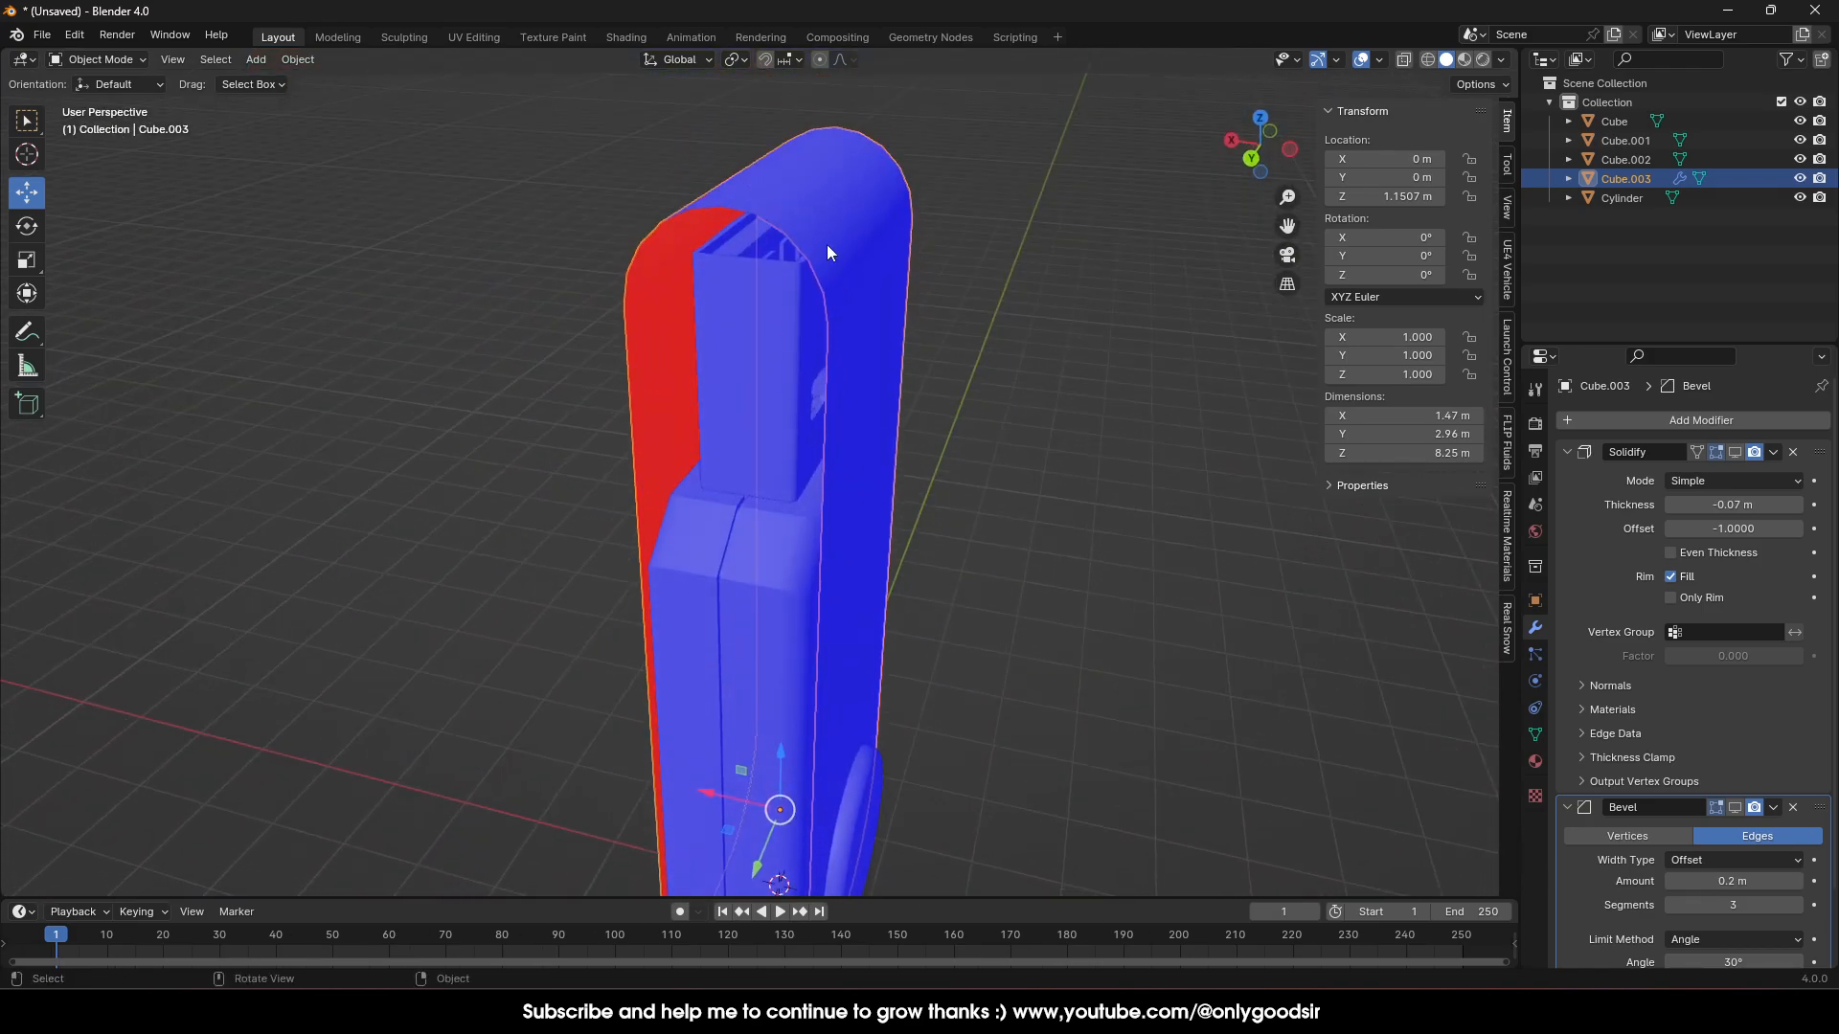
pyautogui.click(1380, 59)
pyautogui.click(1266, 428)
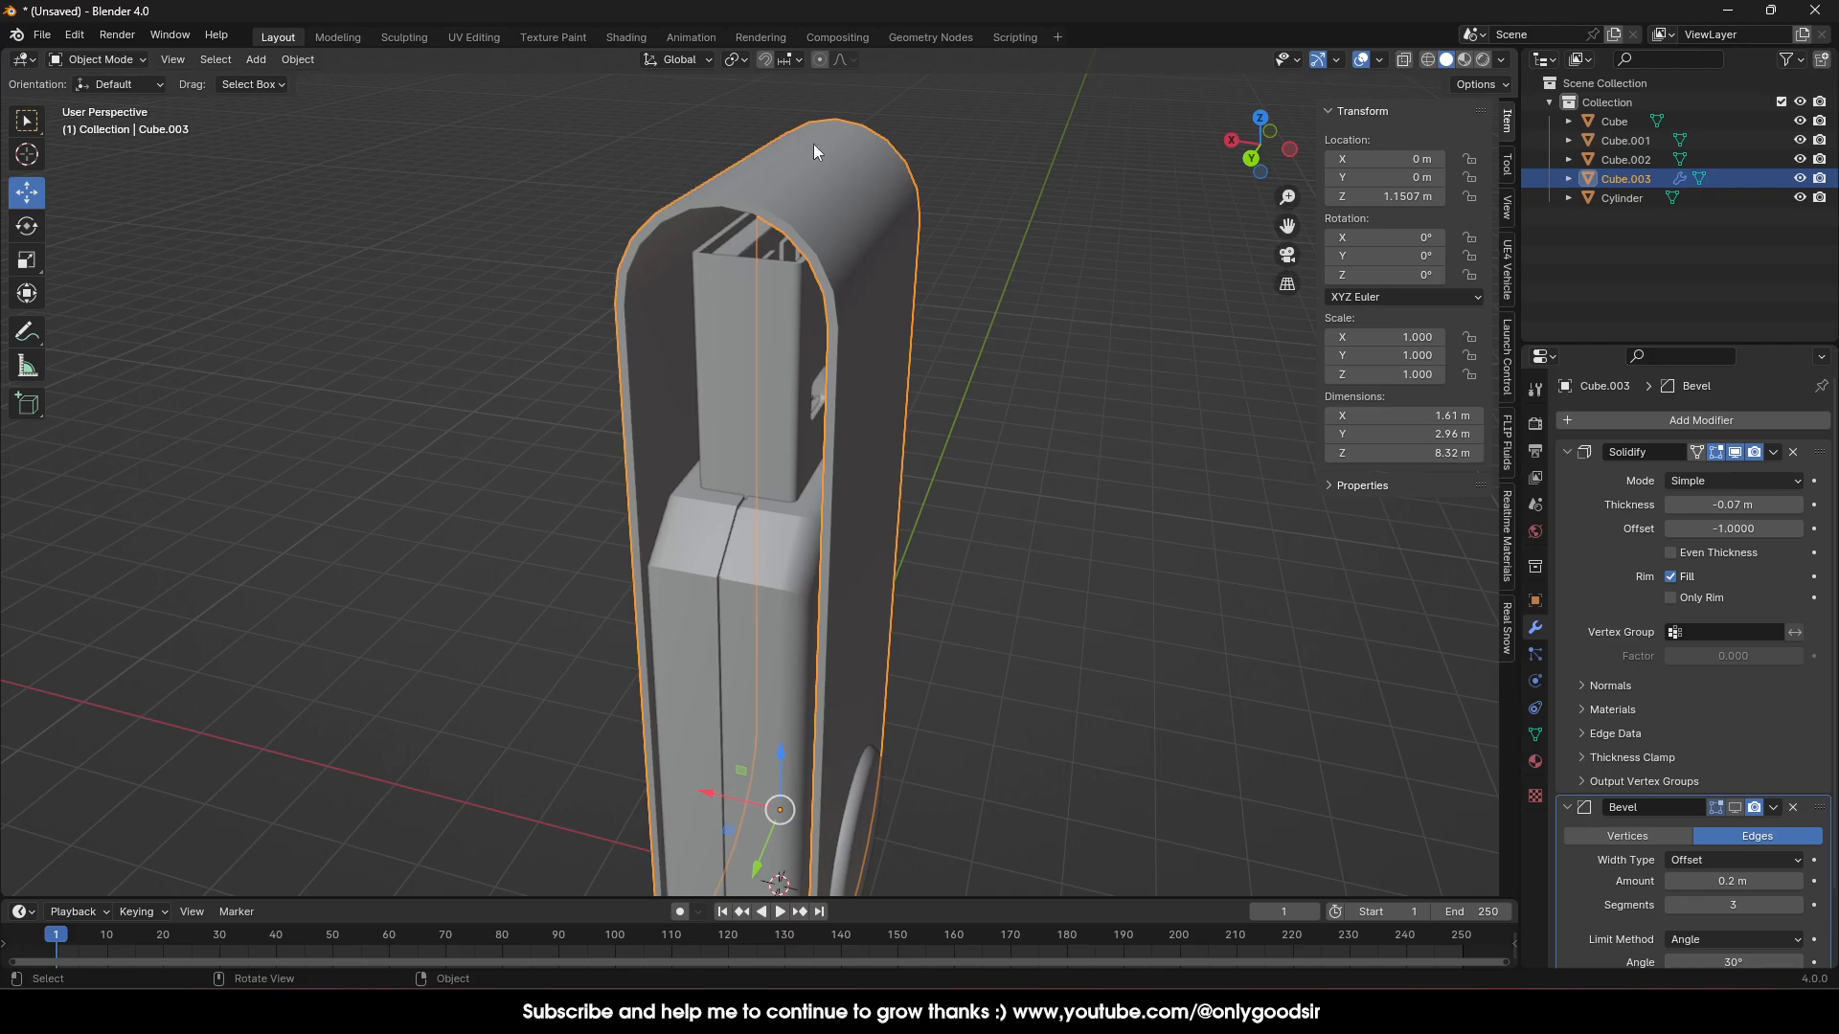
# Show the cover's Bevel modifier in the viewport and set its amount to 0.01 m with 1 segment
pyautogui.click(1734, 807)
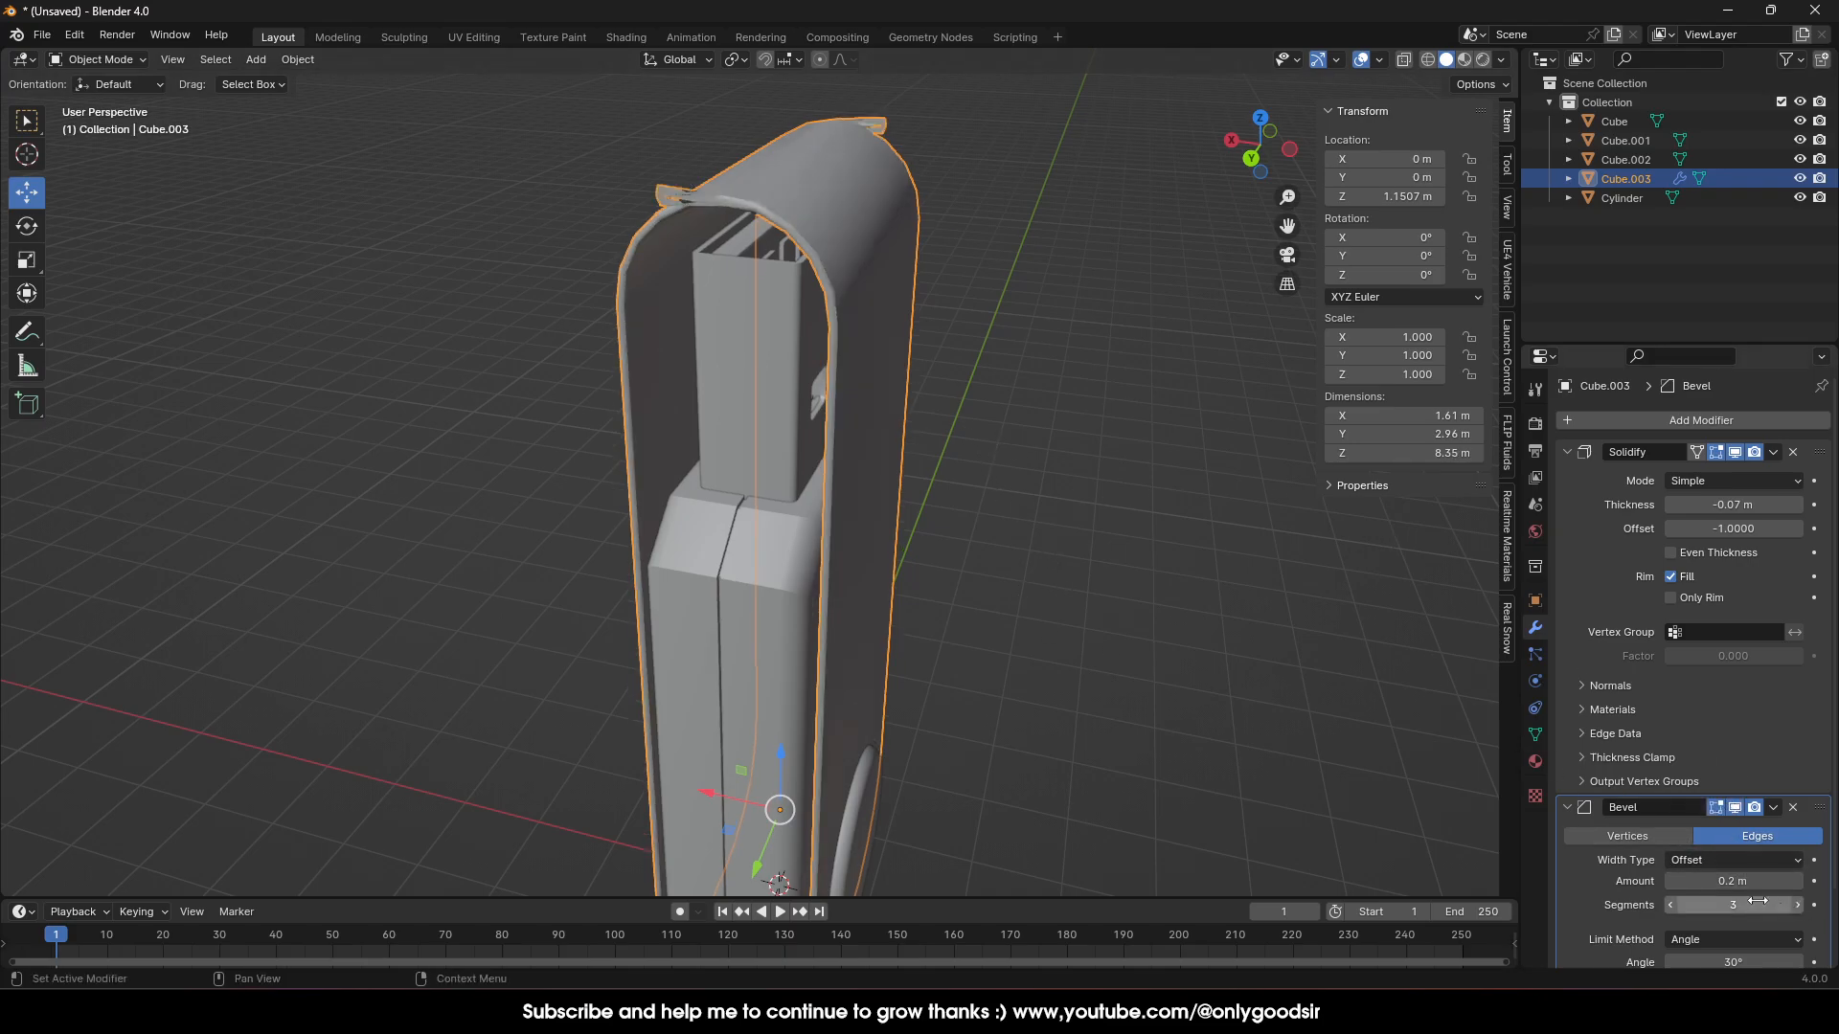
pyautogui.moveTo(1734, 881)
pyautogui.mouseDown()
pyautogui.moveTo(1680, 881)
pyautogui.moveTo(1762, 881)
pyautogui.moveTo(1714, 881)
pyautogui.mouseUp()
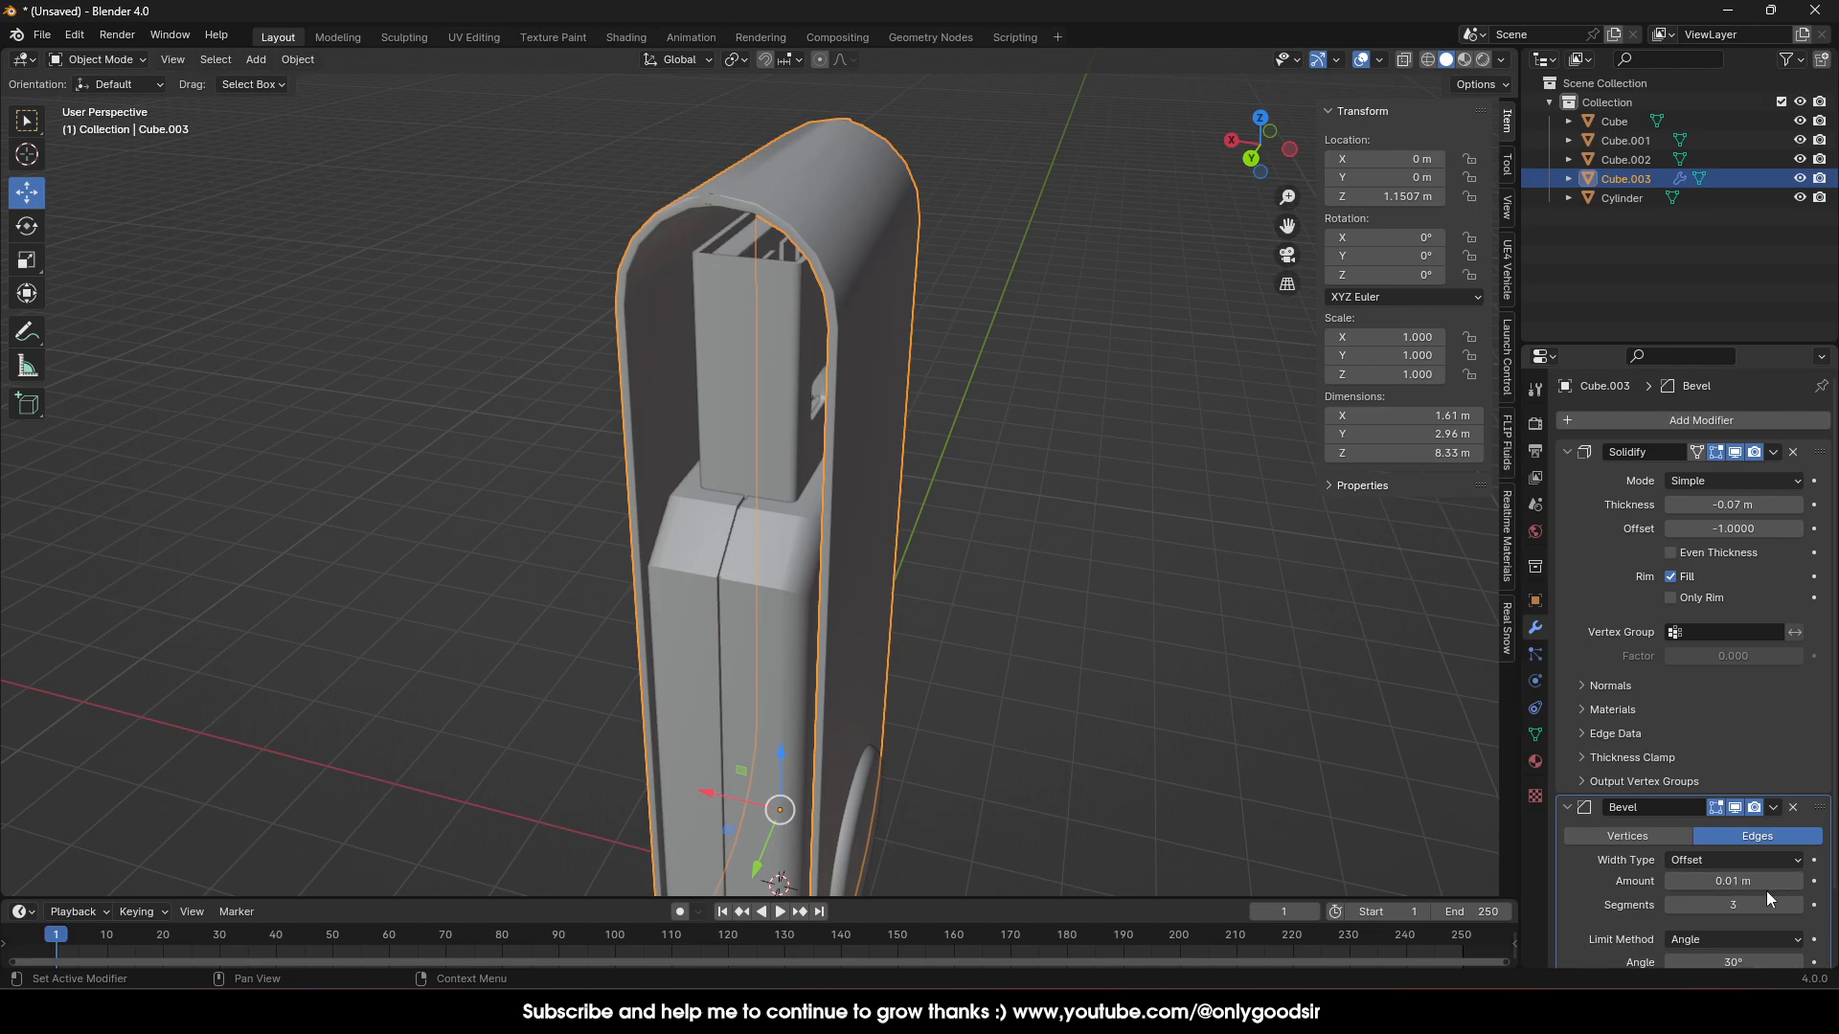
pyautogui.click(1666, 905)
pyautogui.click(1666, 905)
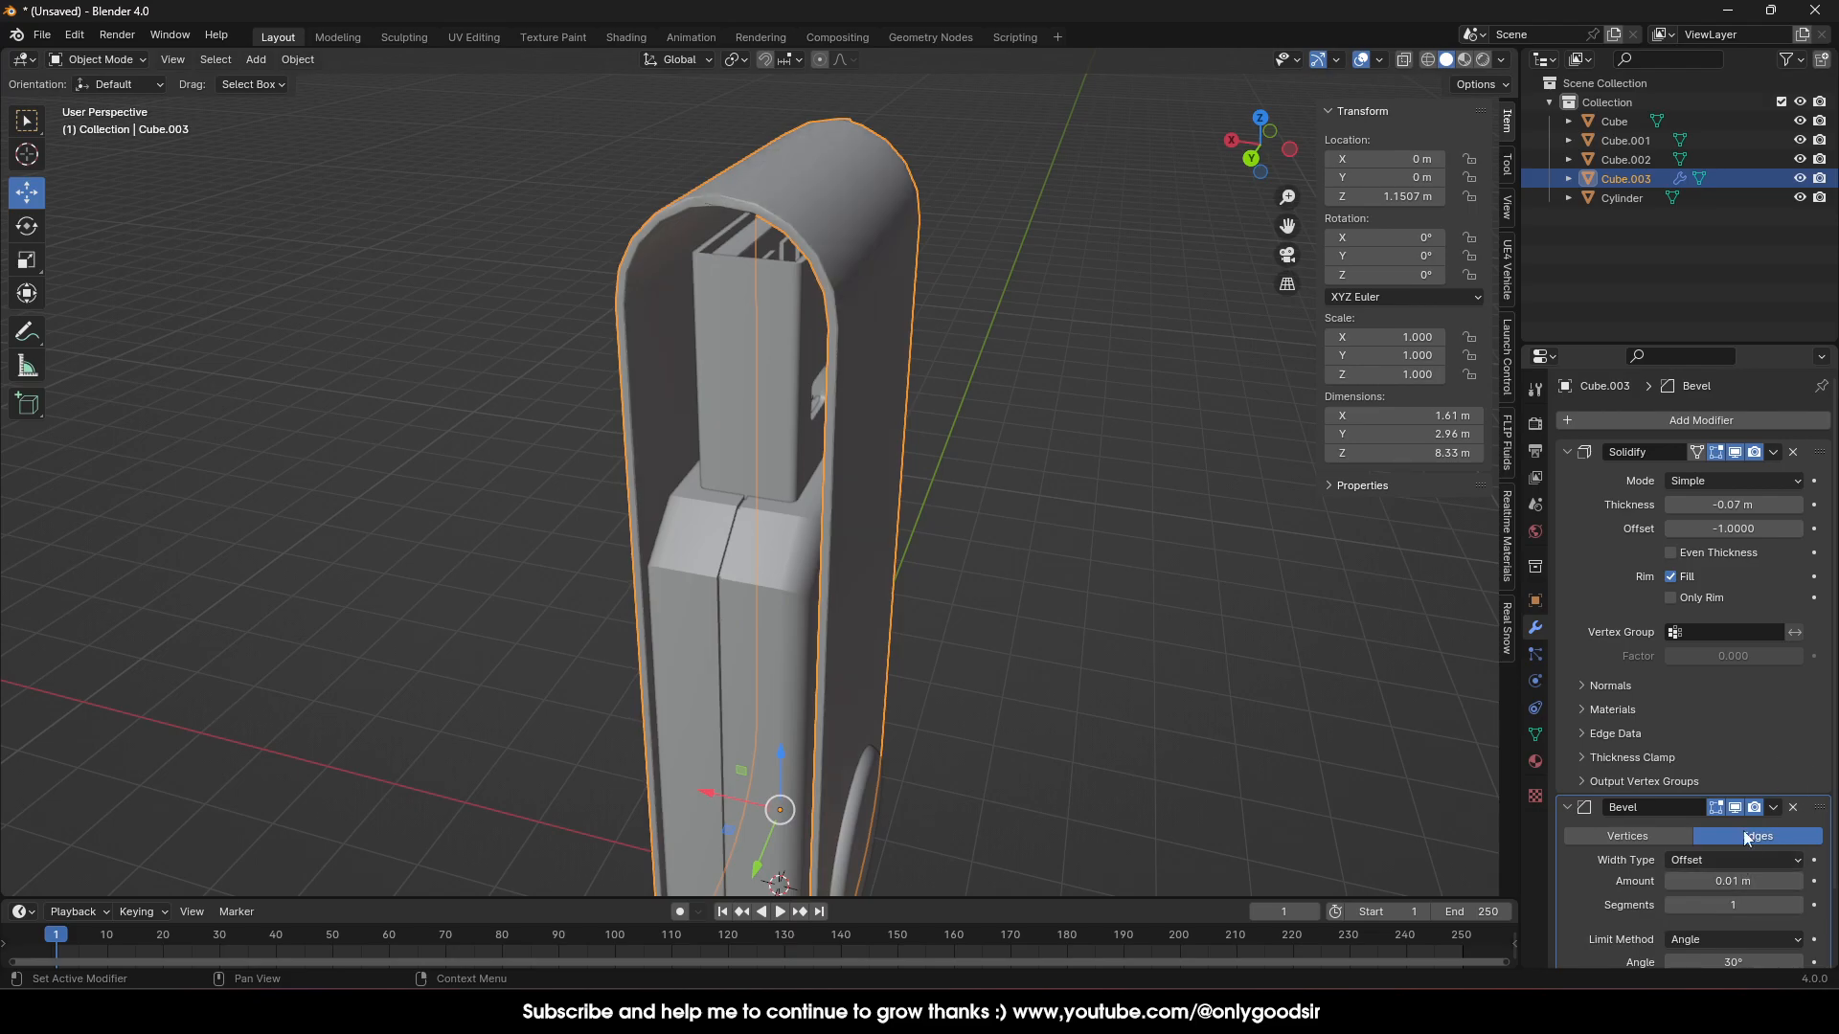
# Remove the Bevel modifier from the cover and apply its Solidify modifier
pyautogui.click(1793, 807)
pyautogui.moveTo(983, 448); pyautogui.dragTo(936, 483, button='middle')
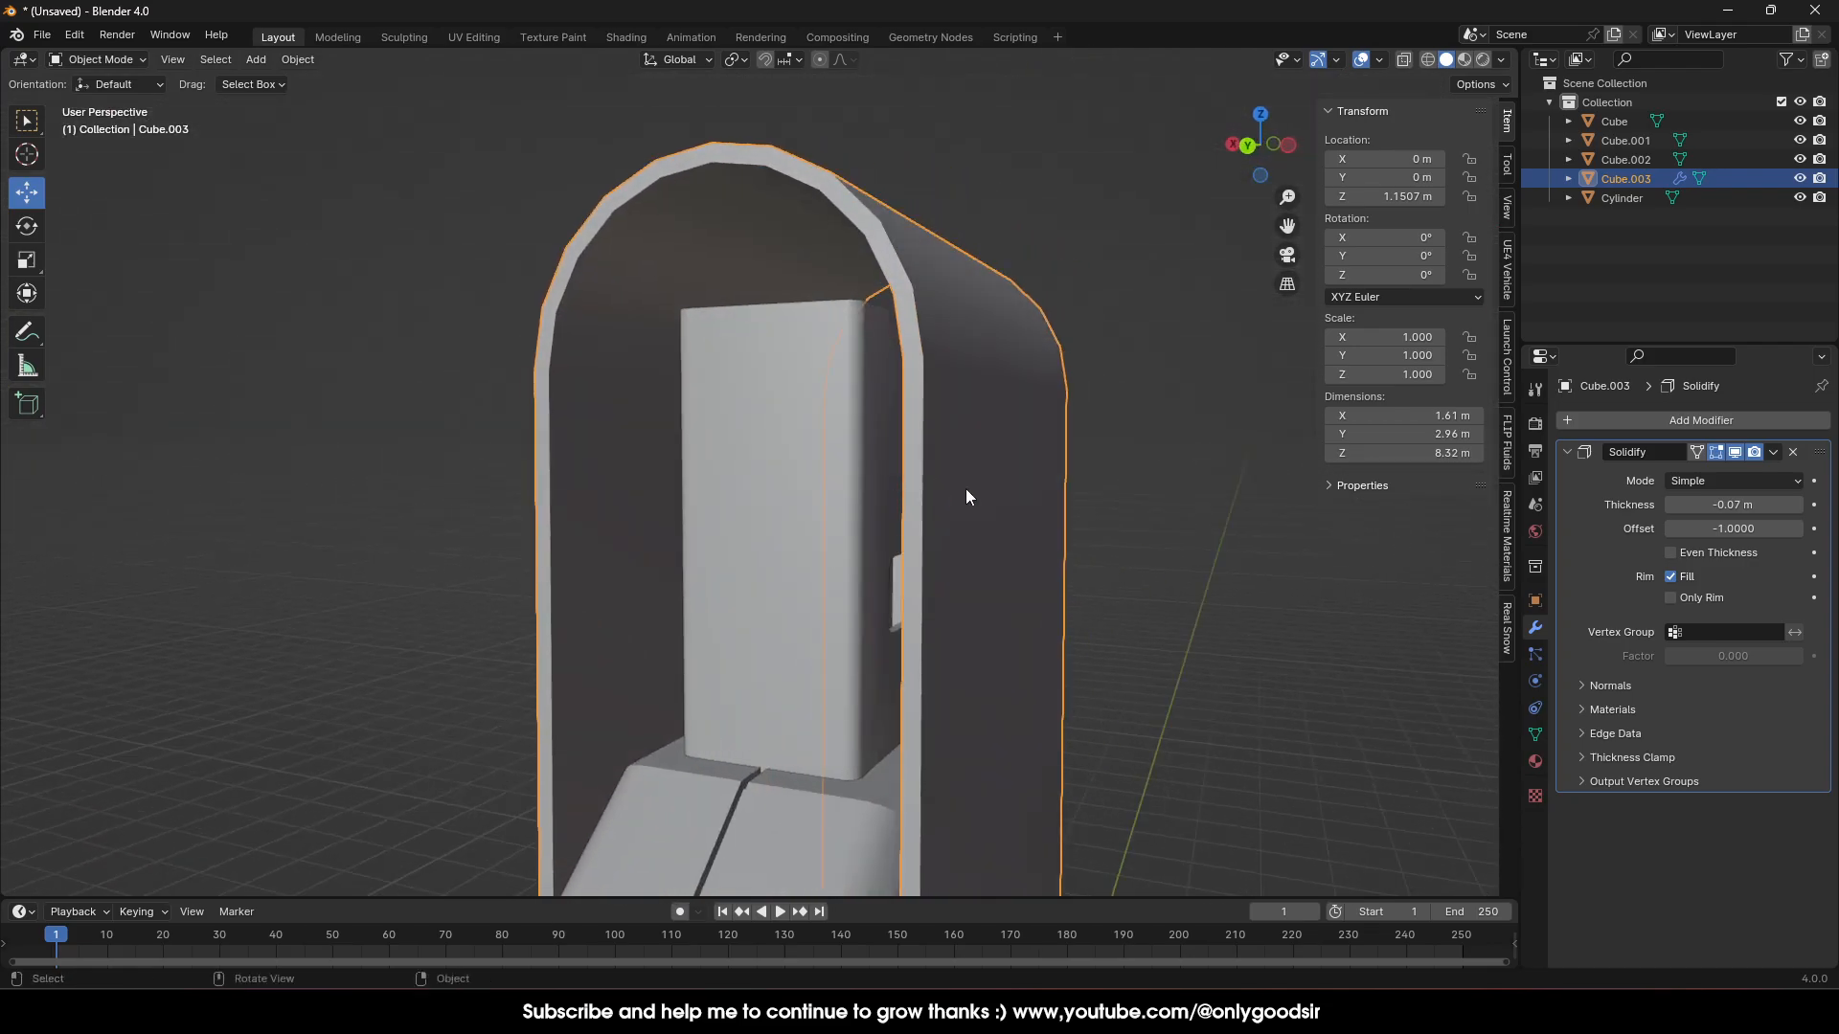
pyautogui.click(1769, 454)
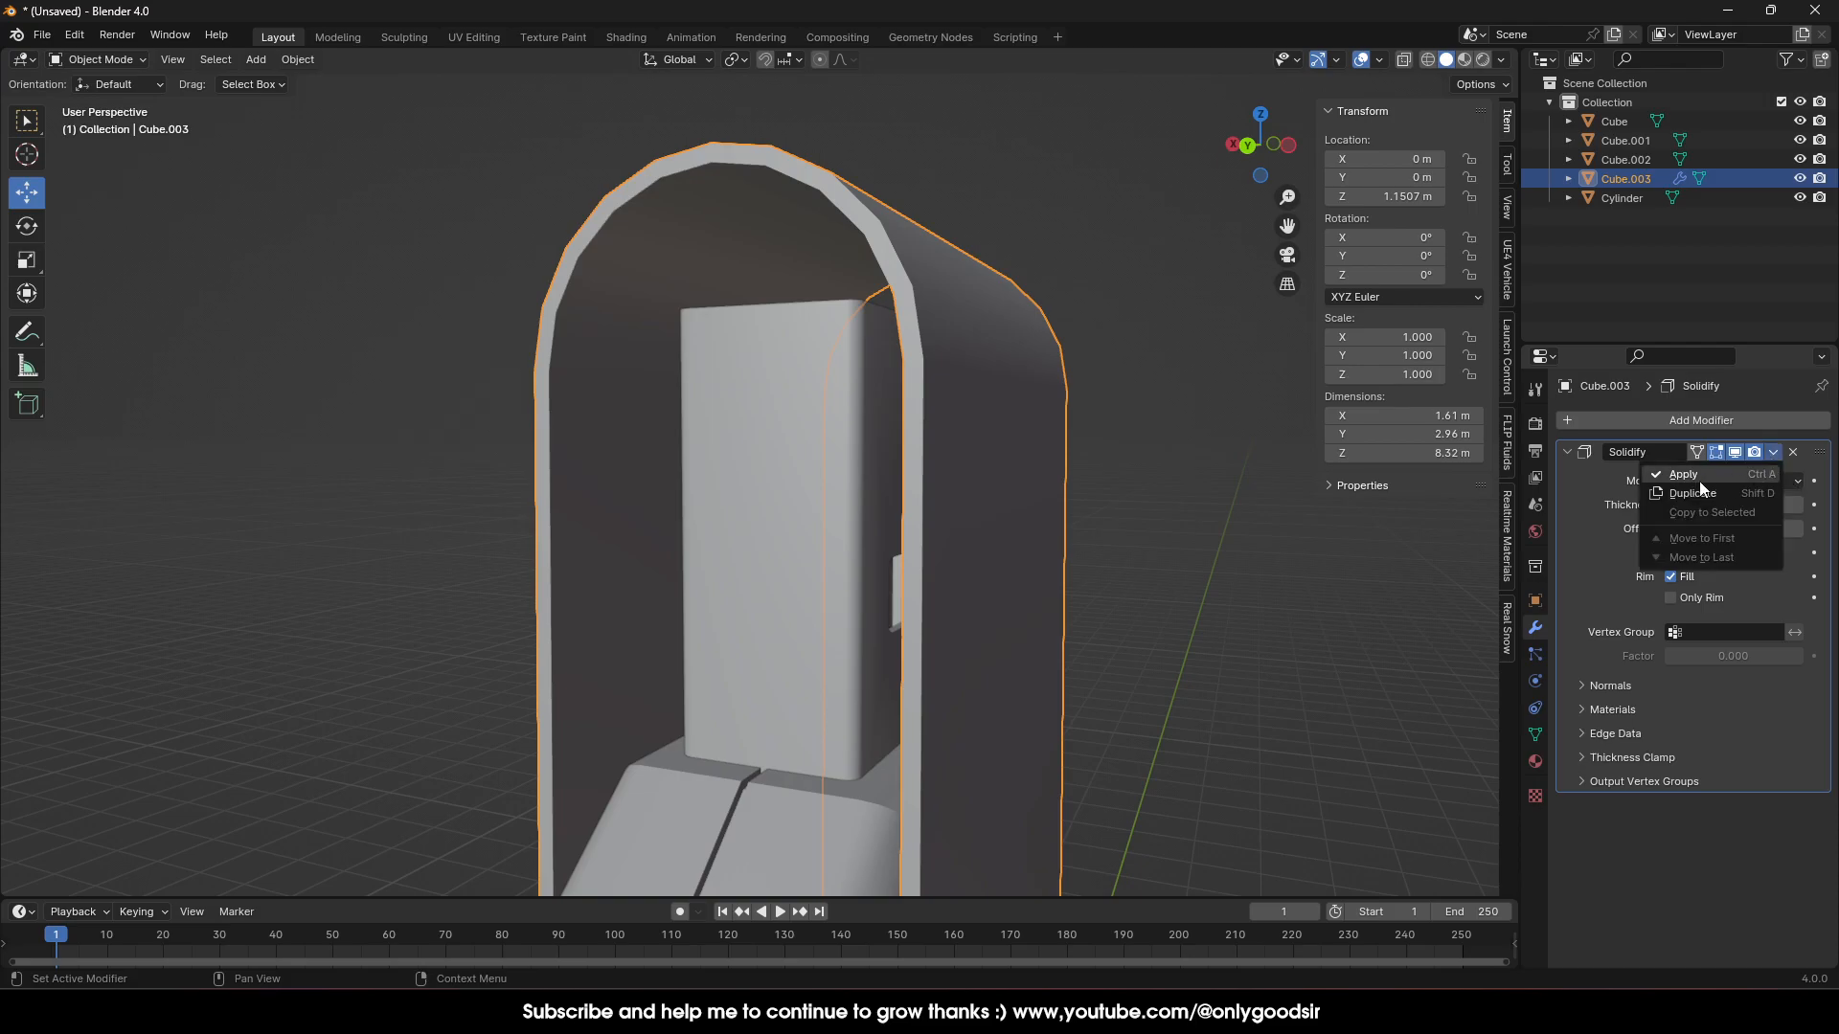
pyautogui.click(1698, 474)
# Scale the selected narrow strip along the cover's top by -2.855 on X in Edit Mode, leave Edit Mode and deselect the cover
pyautogui.scroll(-4, 1049, 467)
pyautogui.click(1003, 541)
pyautogui.click(903, 518)
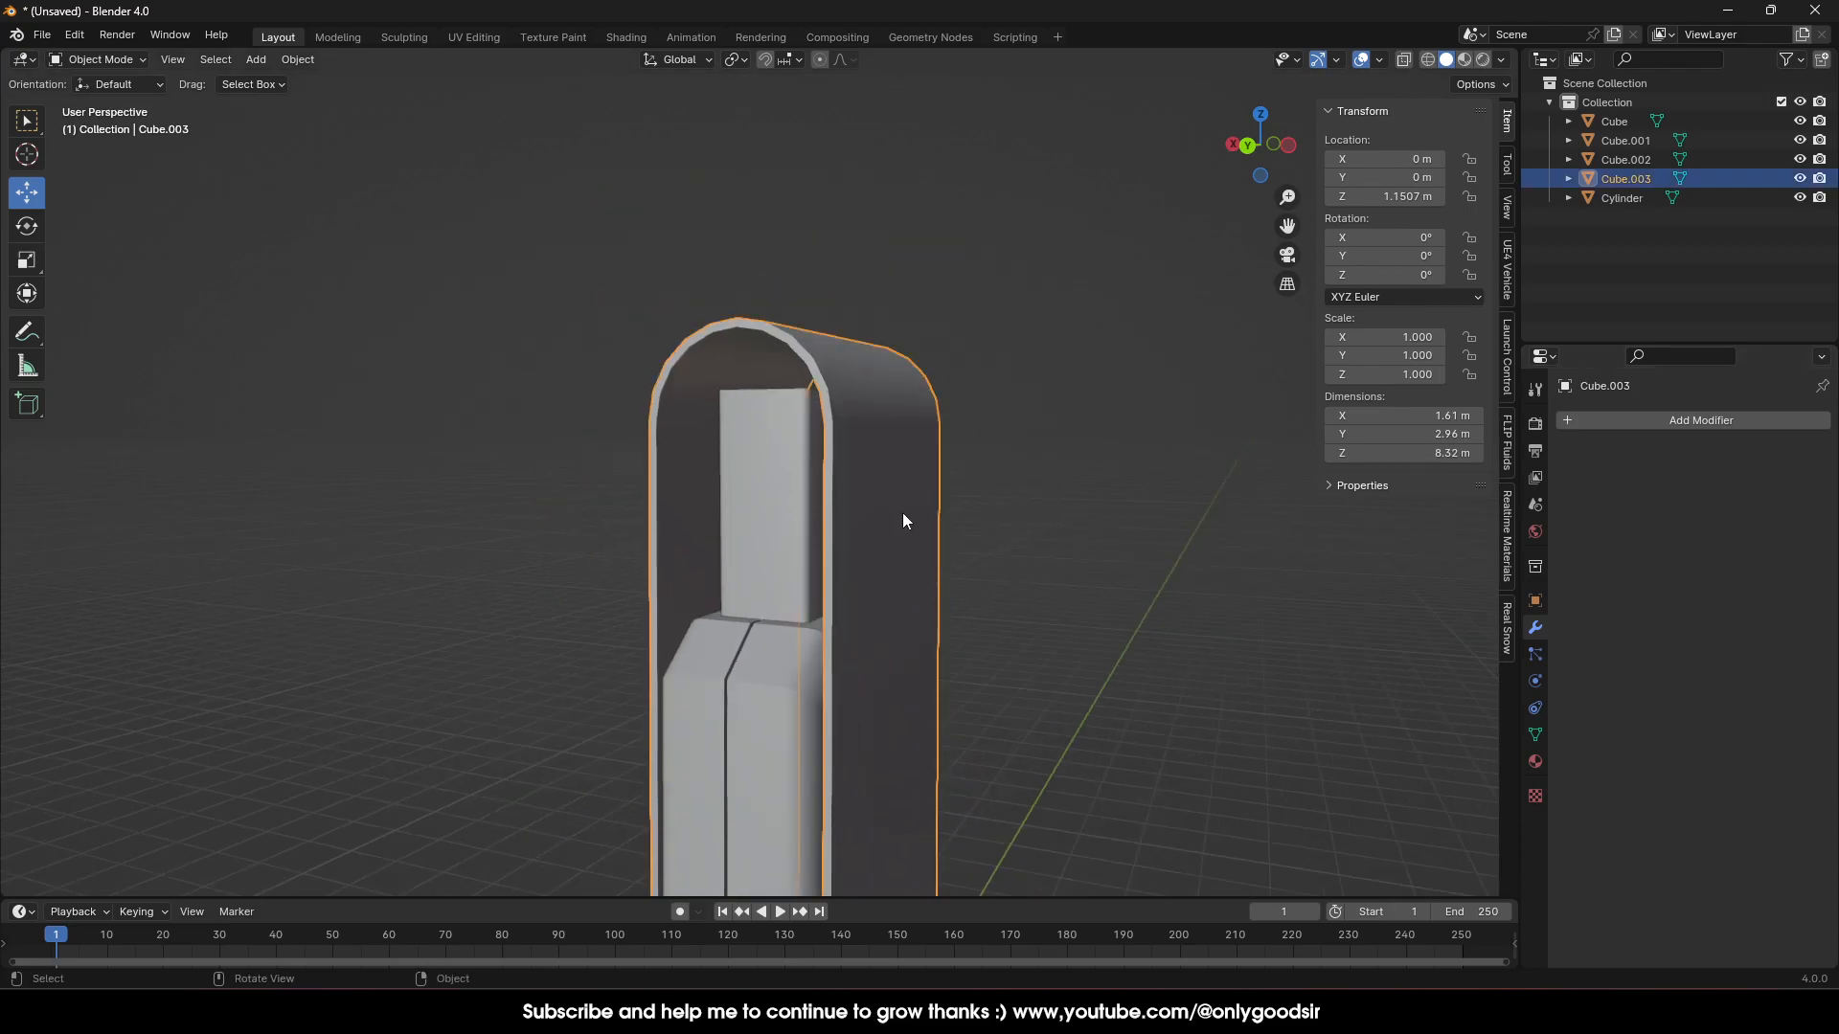
pyautogui.press('Tab')
pyautogui.scroll(2, 625, 331)
pyautogui.scroll(4, 624, 330)
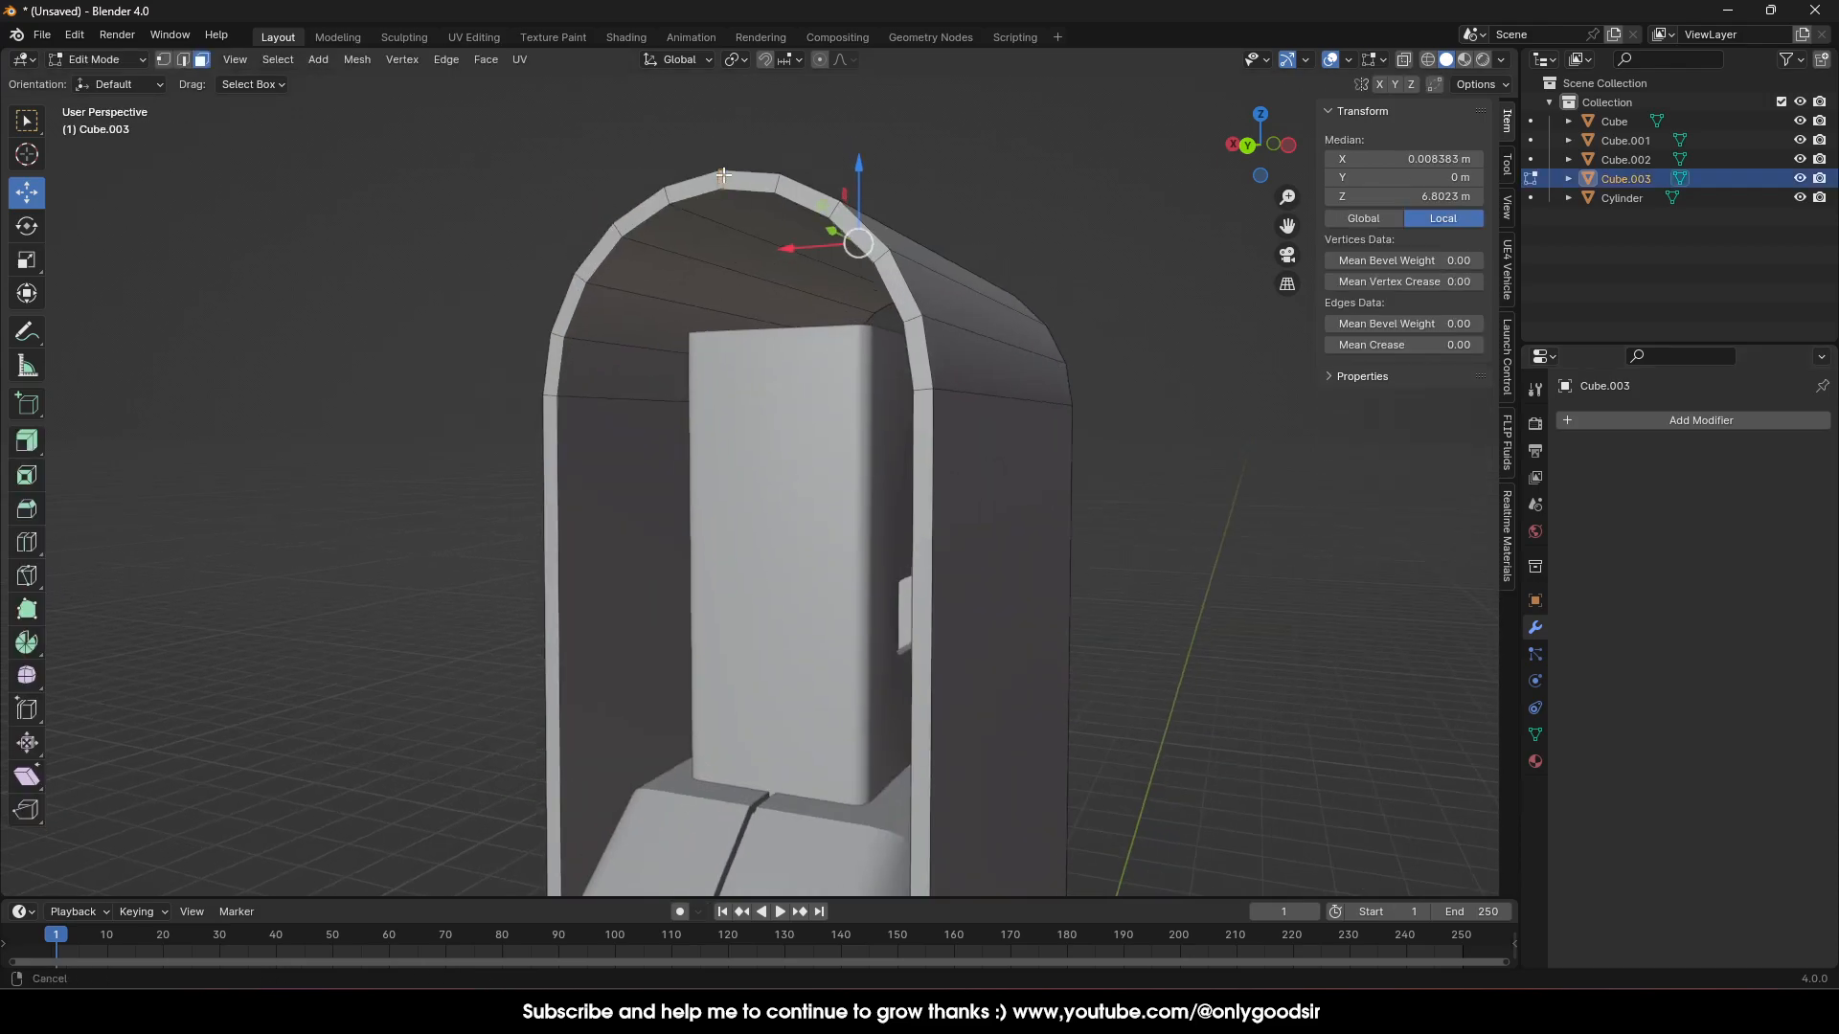
pyautogui.moveTo(853, 274); pyautogui.dragTo(1054, 341, button='middle')
pyautogui.scroll(3, 1054, 340)
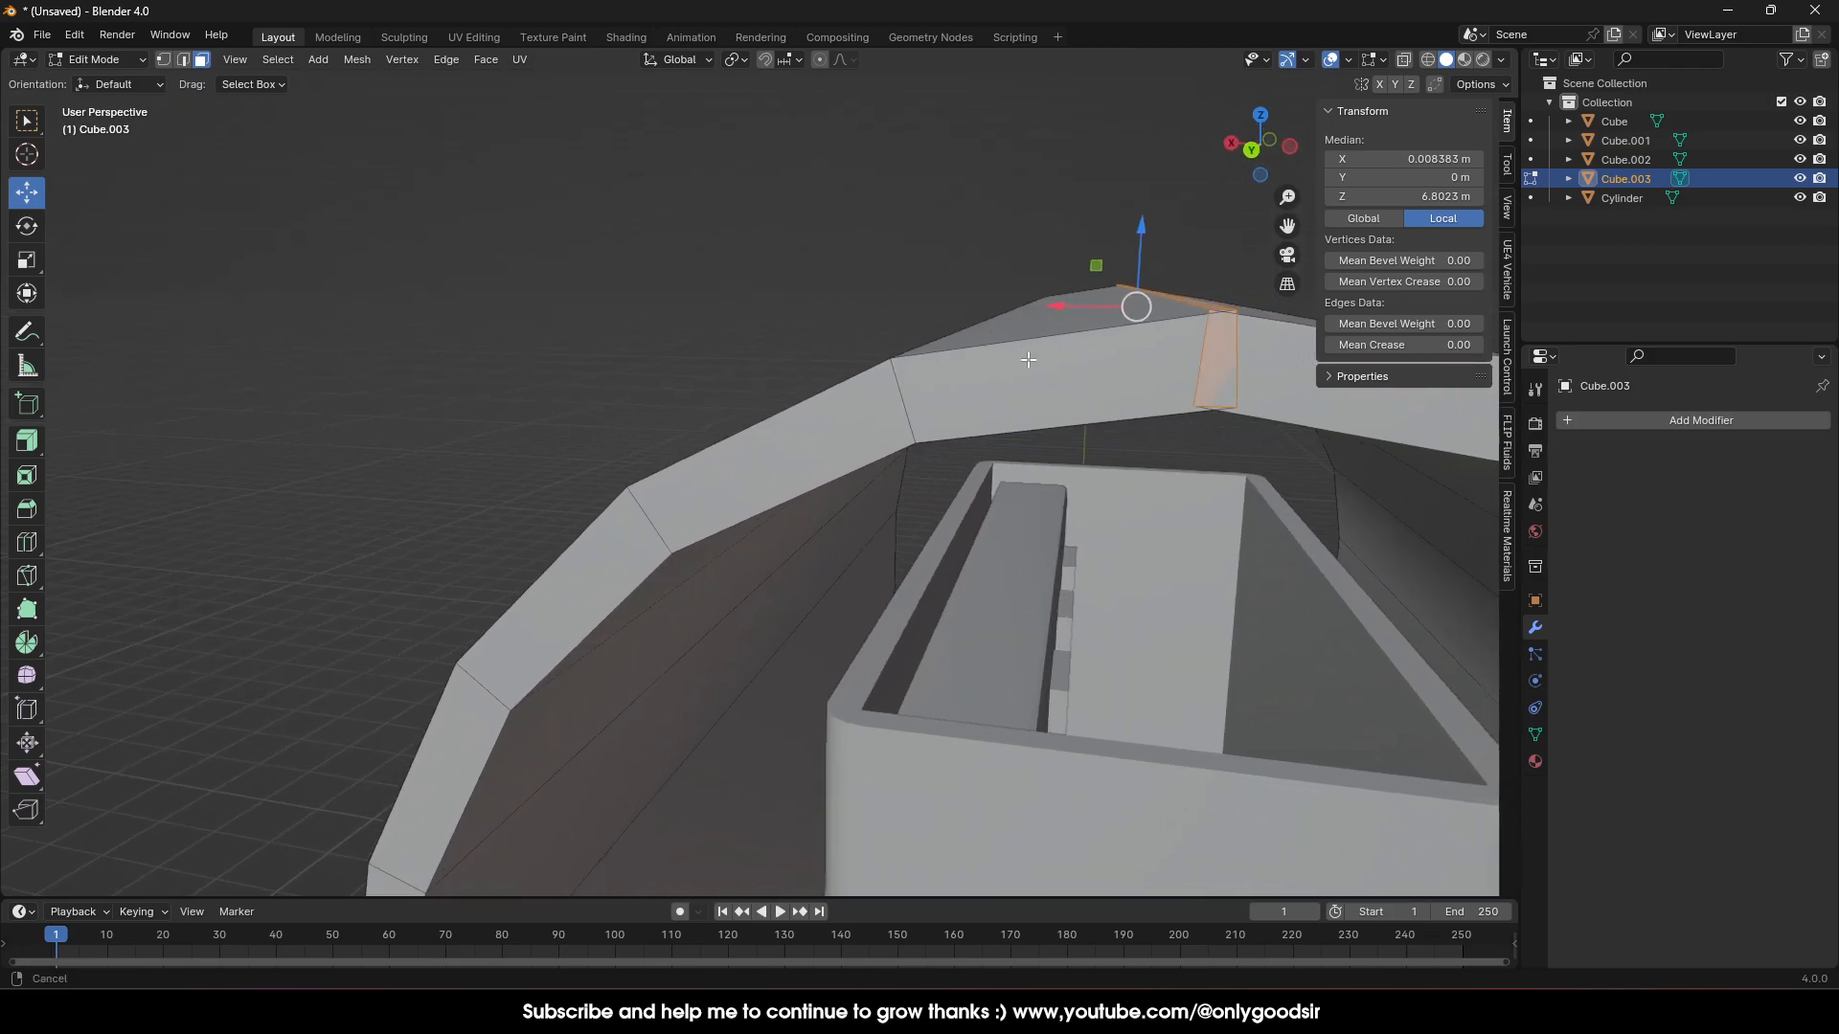
pyautogui.scroll(2, 1101, 399)
pyautogui.keyDown('shift'); pyautogui.moveTo(1100, 399); pyautogui.dragTo(912, 370, button='middle'); pyautogui.keyUp('shift')
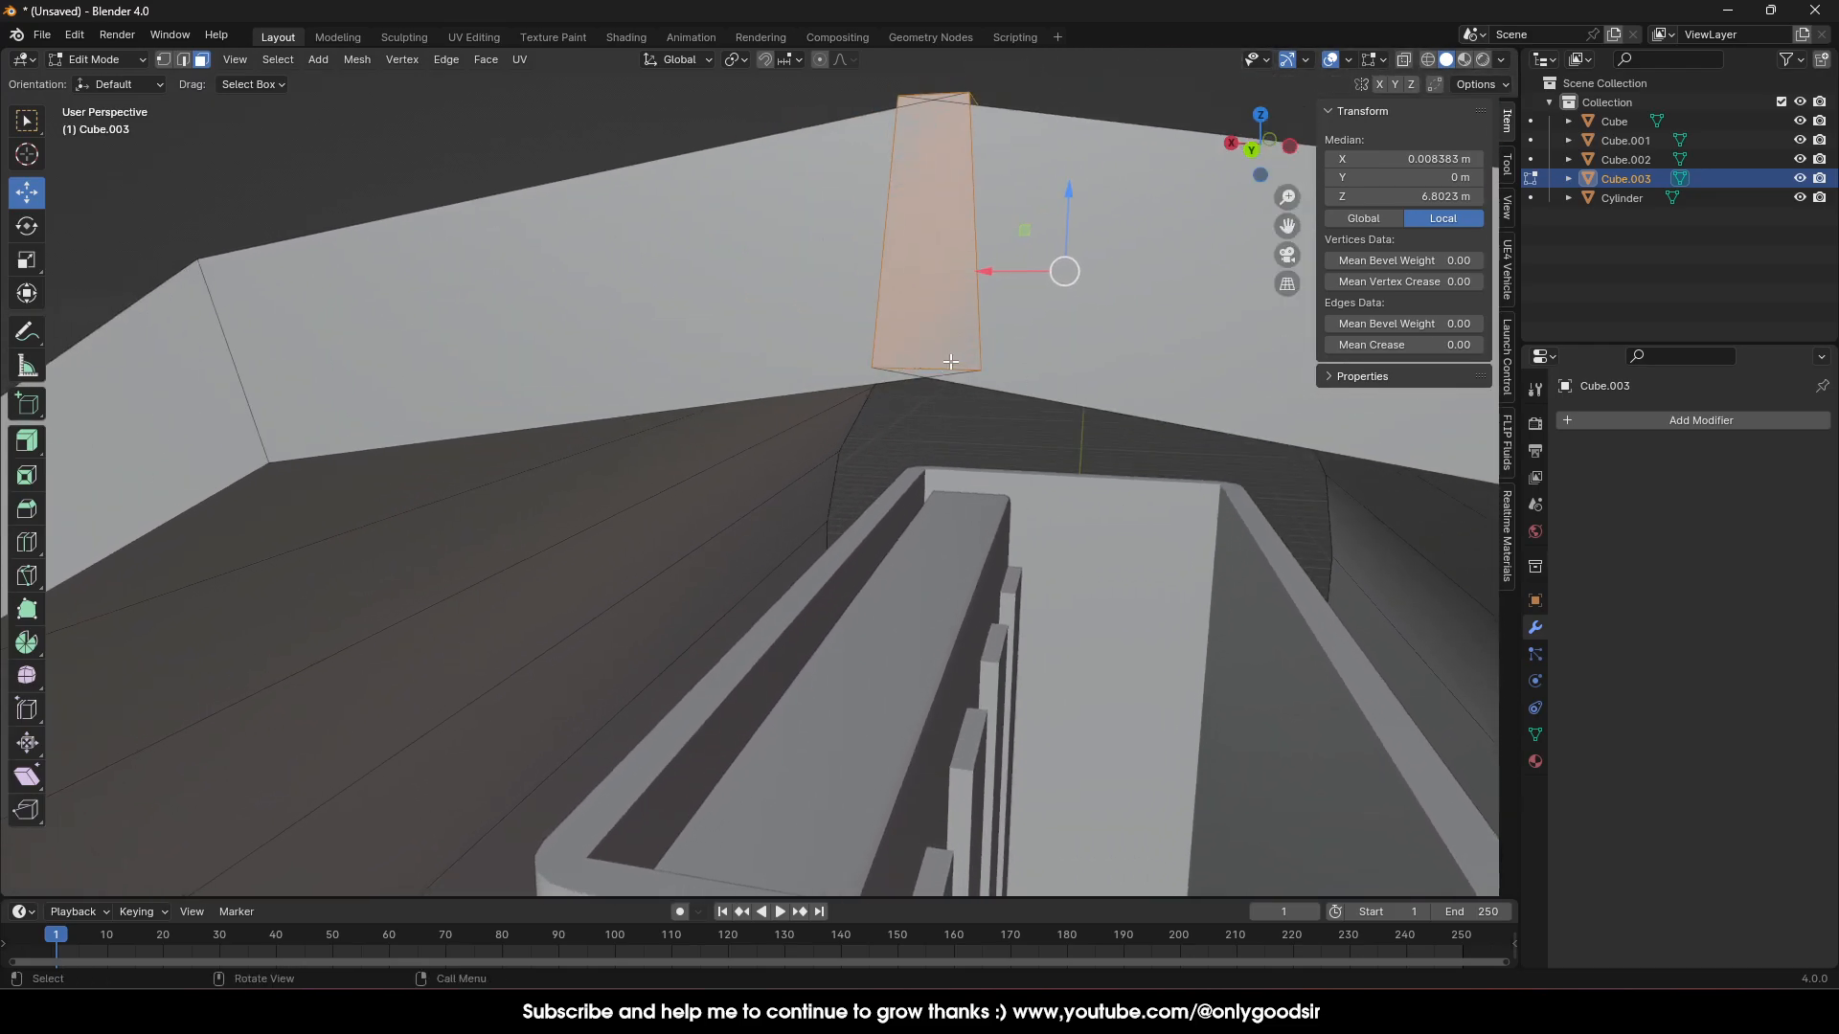
pyautogui.click(29, 264)
pyautogui.moveTo(987, 278); pyautogui.dragTo(1059, 275)
pyautogui.moveTo(1059, 275); pyautogui.dragTo(981, 339, button='middle')
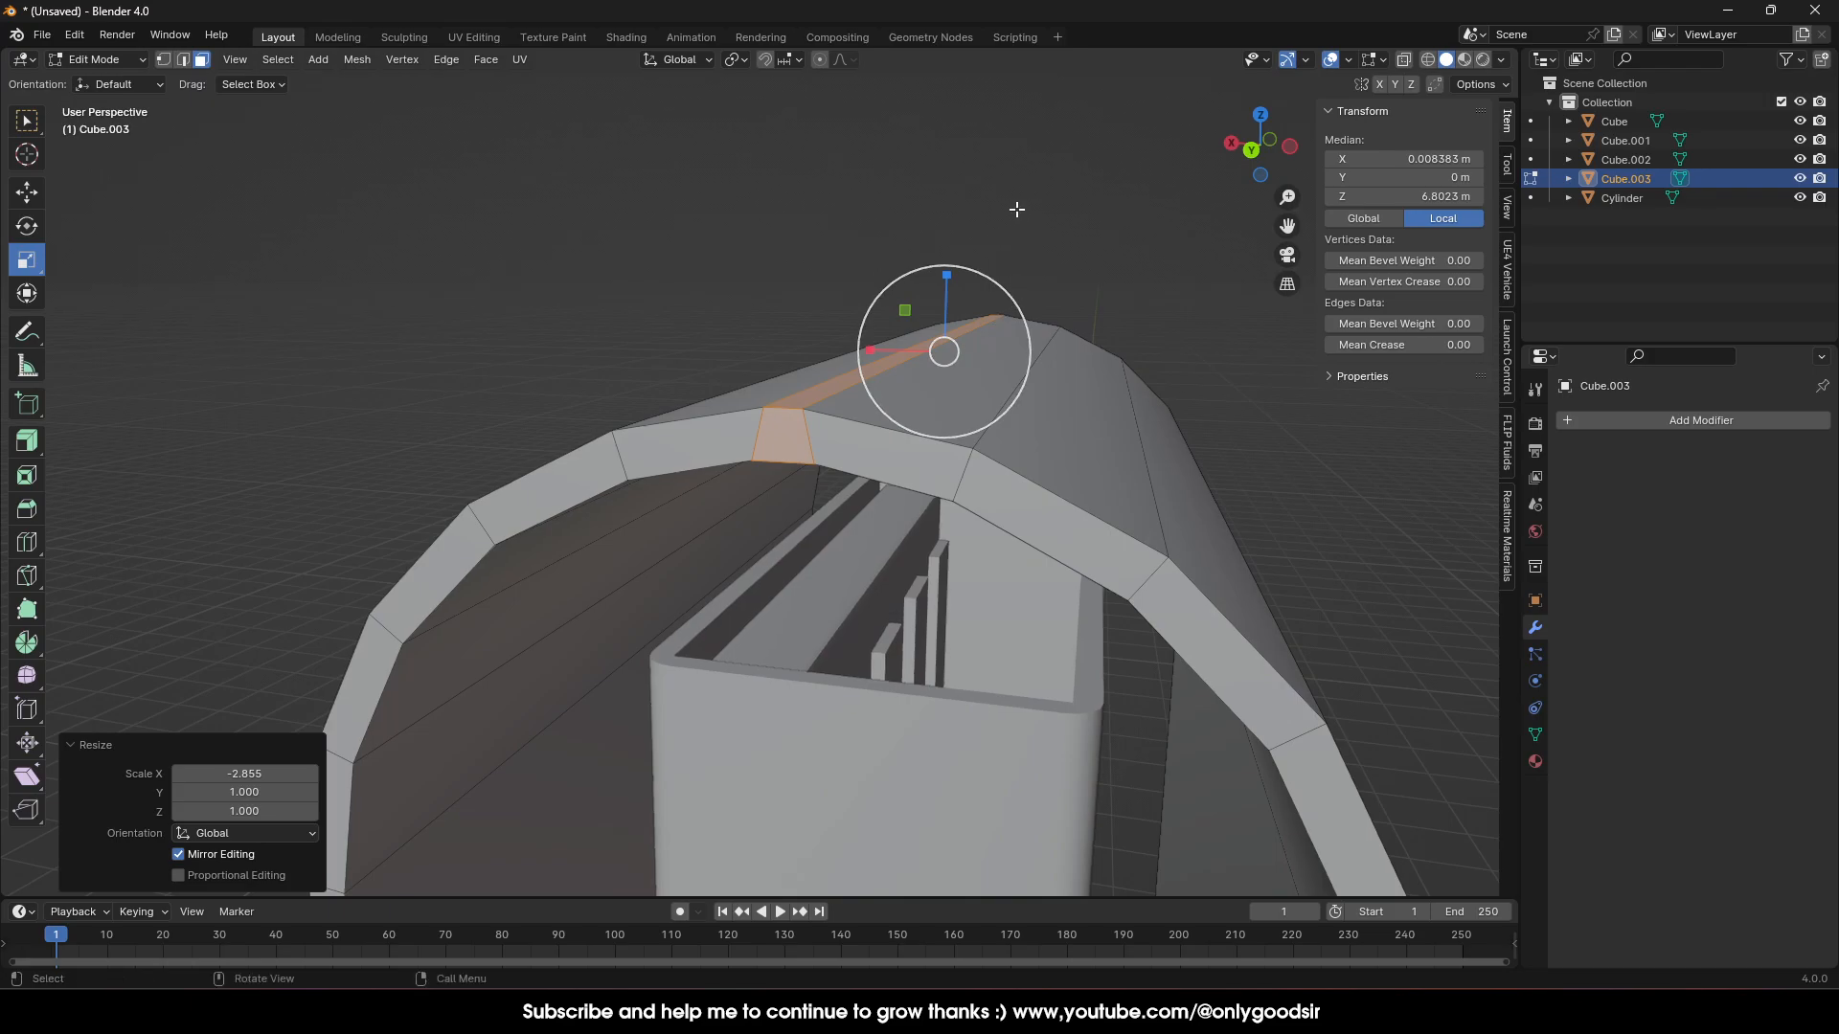
pyautogui.press('Tab')
pyautogui.click(910, 252)
pyautogui.scroll(-4, 905, 287)
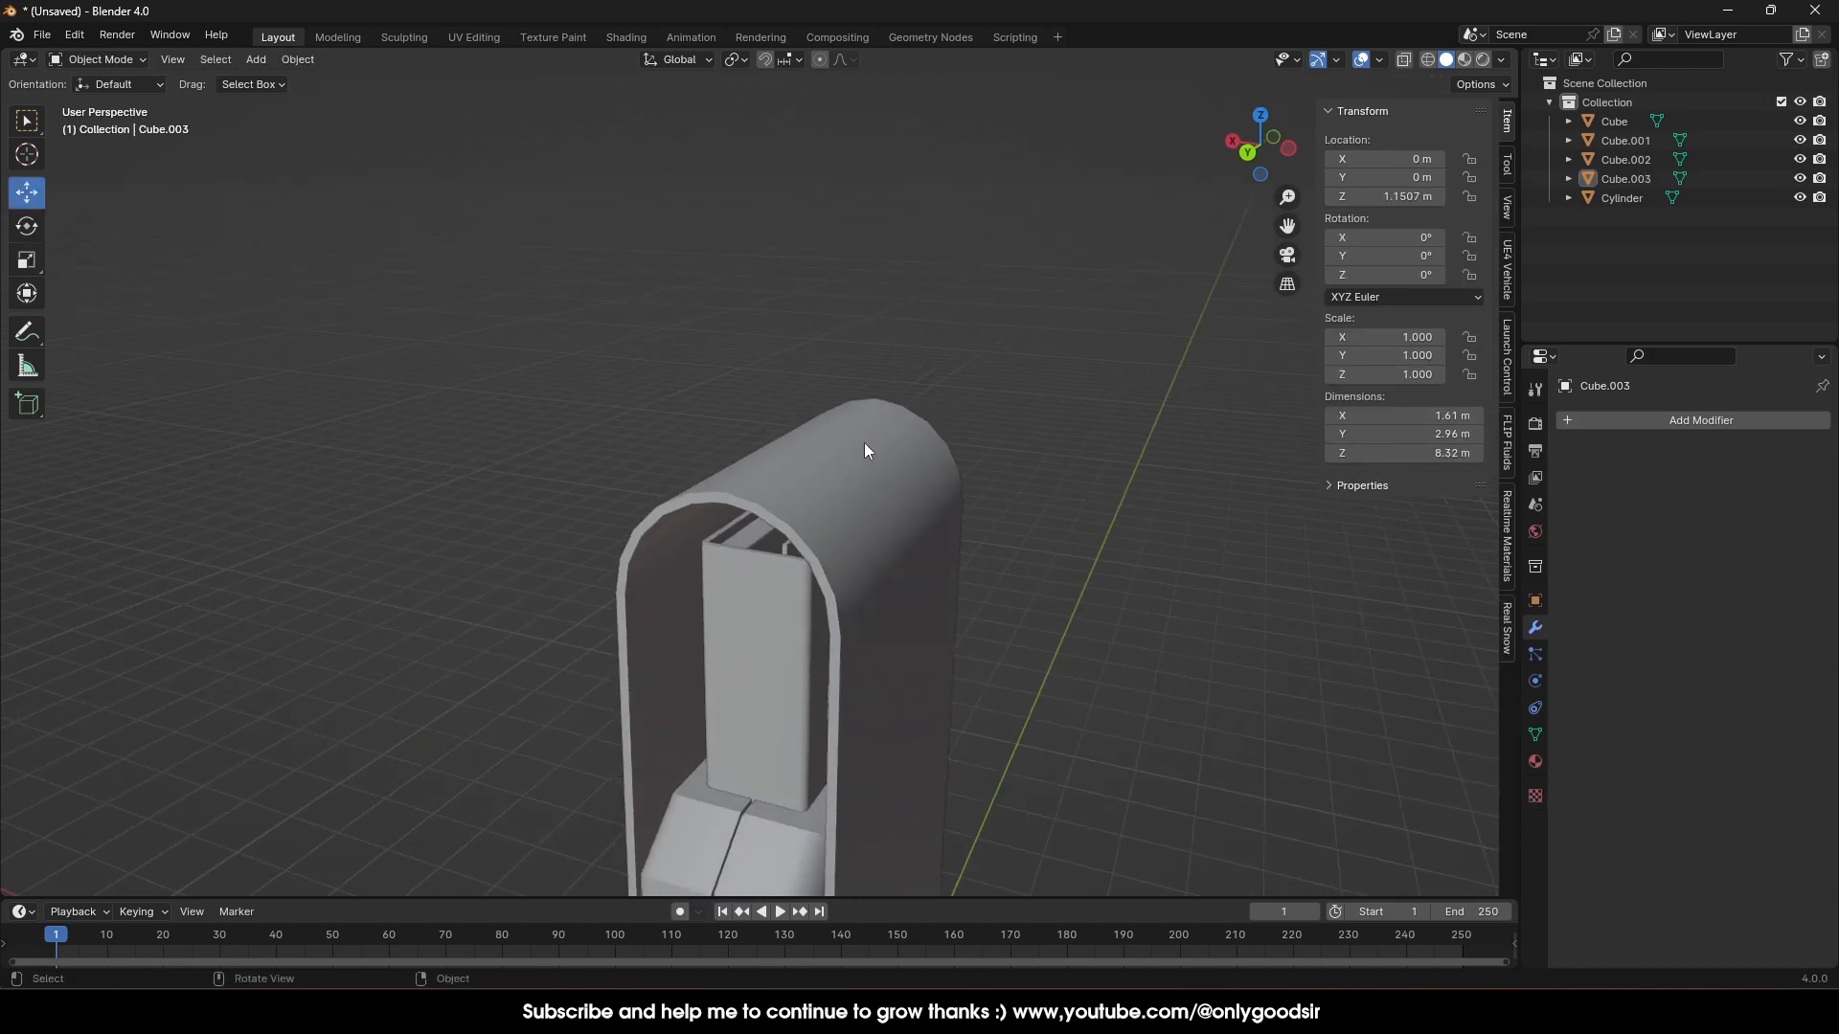
# Select the swivel cover and turn on the Face Orientation overlay to inspect the strip along its rounded top
pyautogui.click(801, 440)
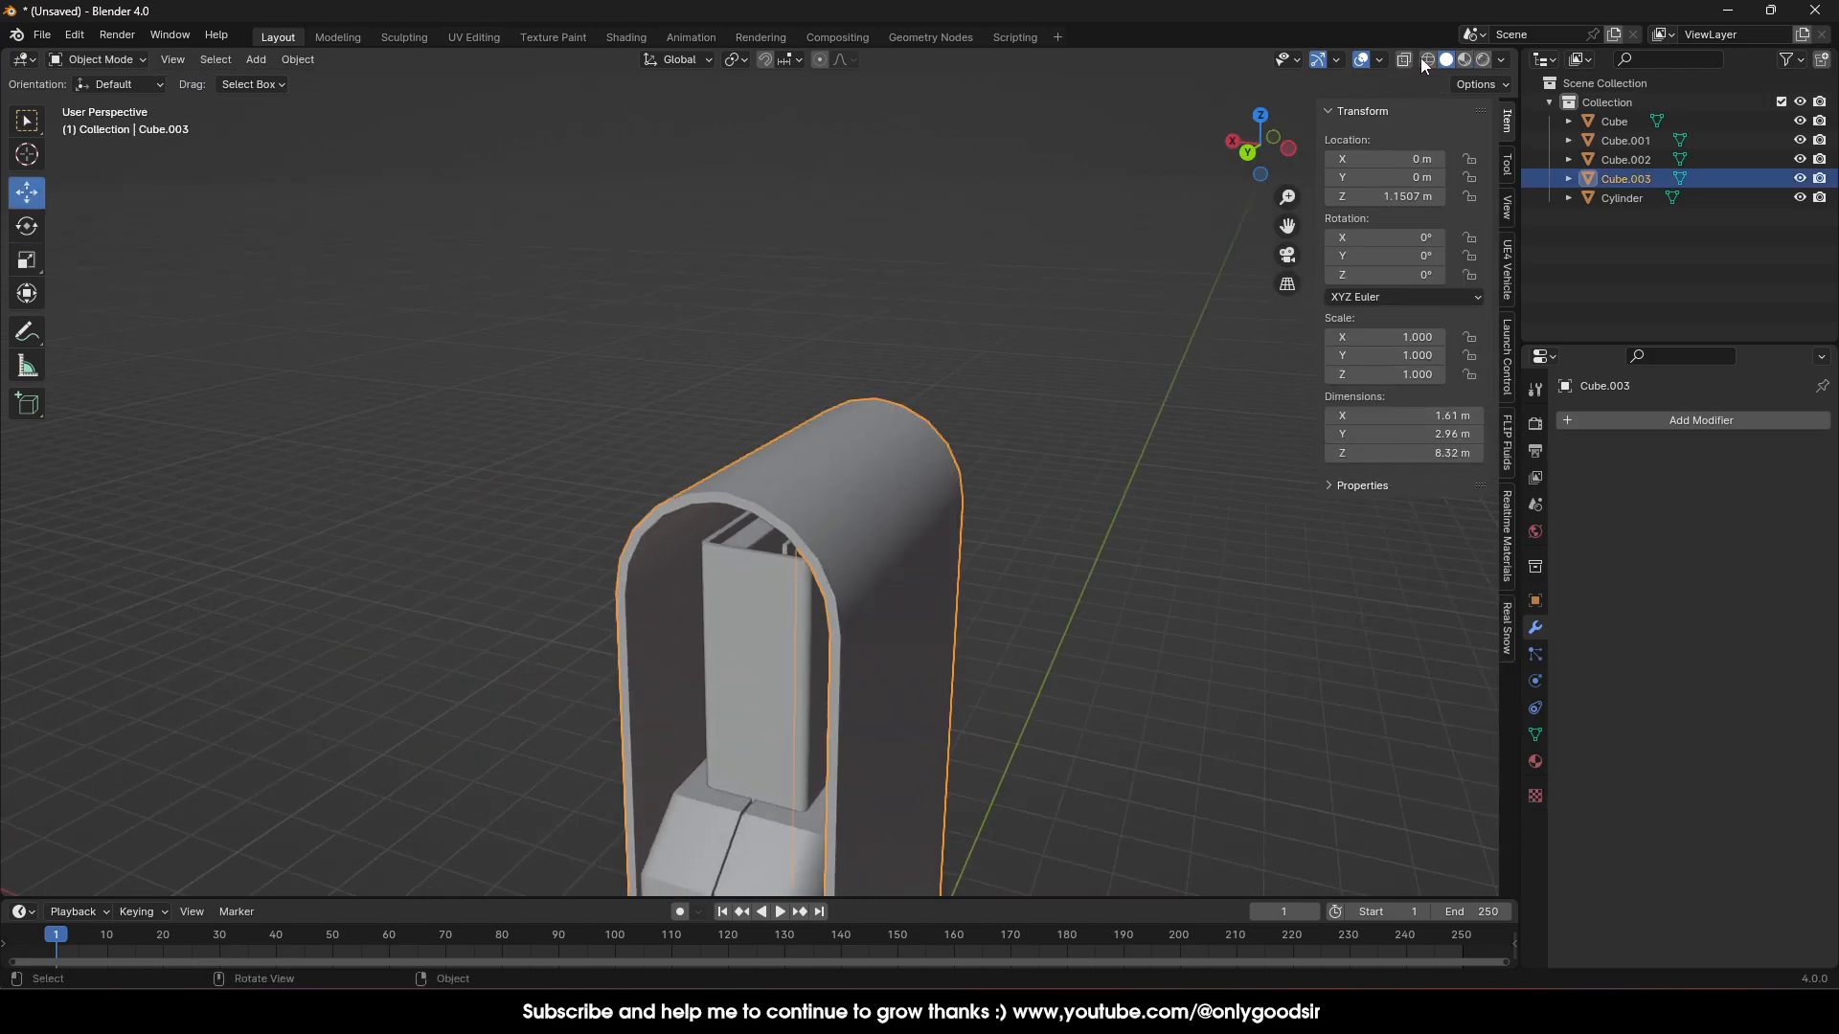
pyautogui.click(1501, 60)
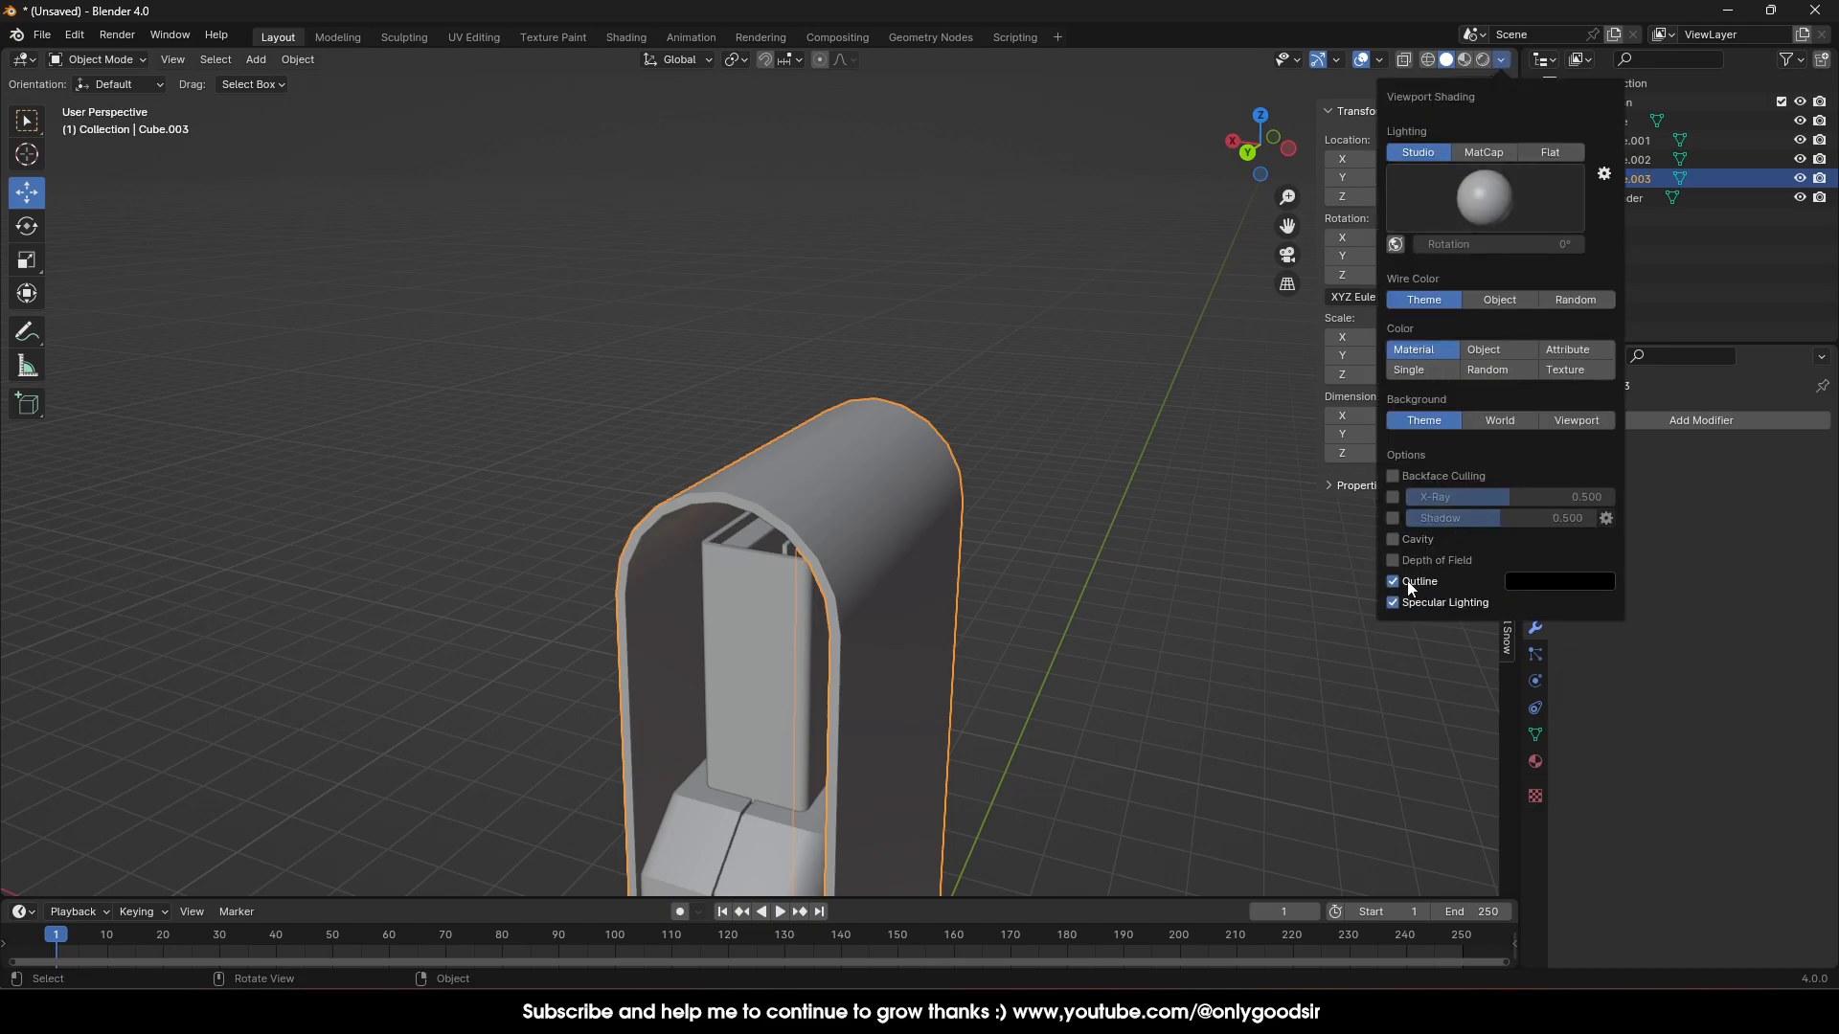
pyautogui.click(1381, 59)
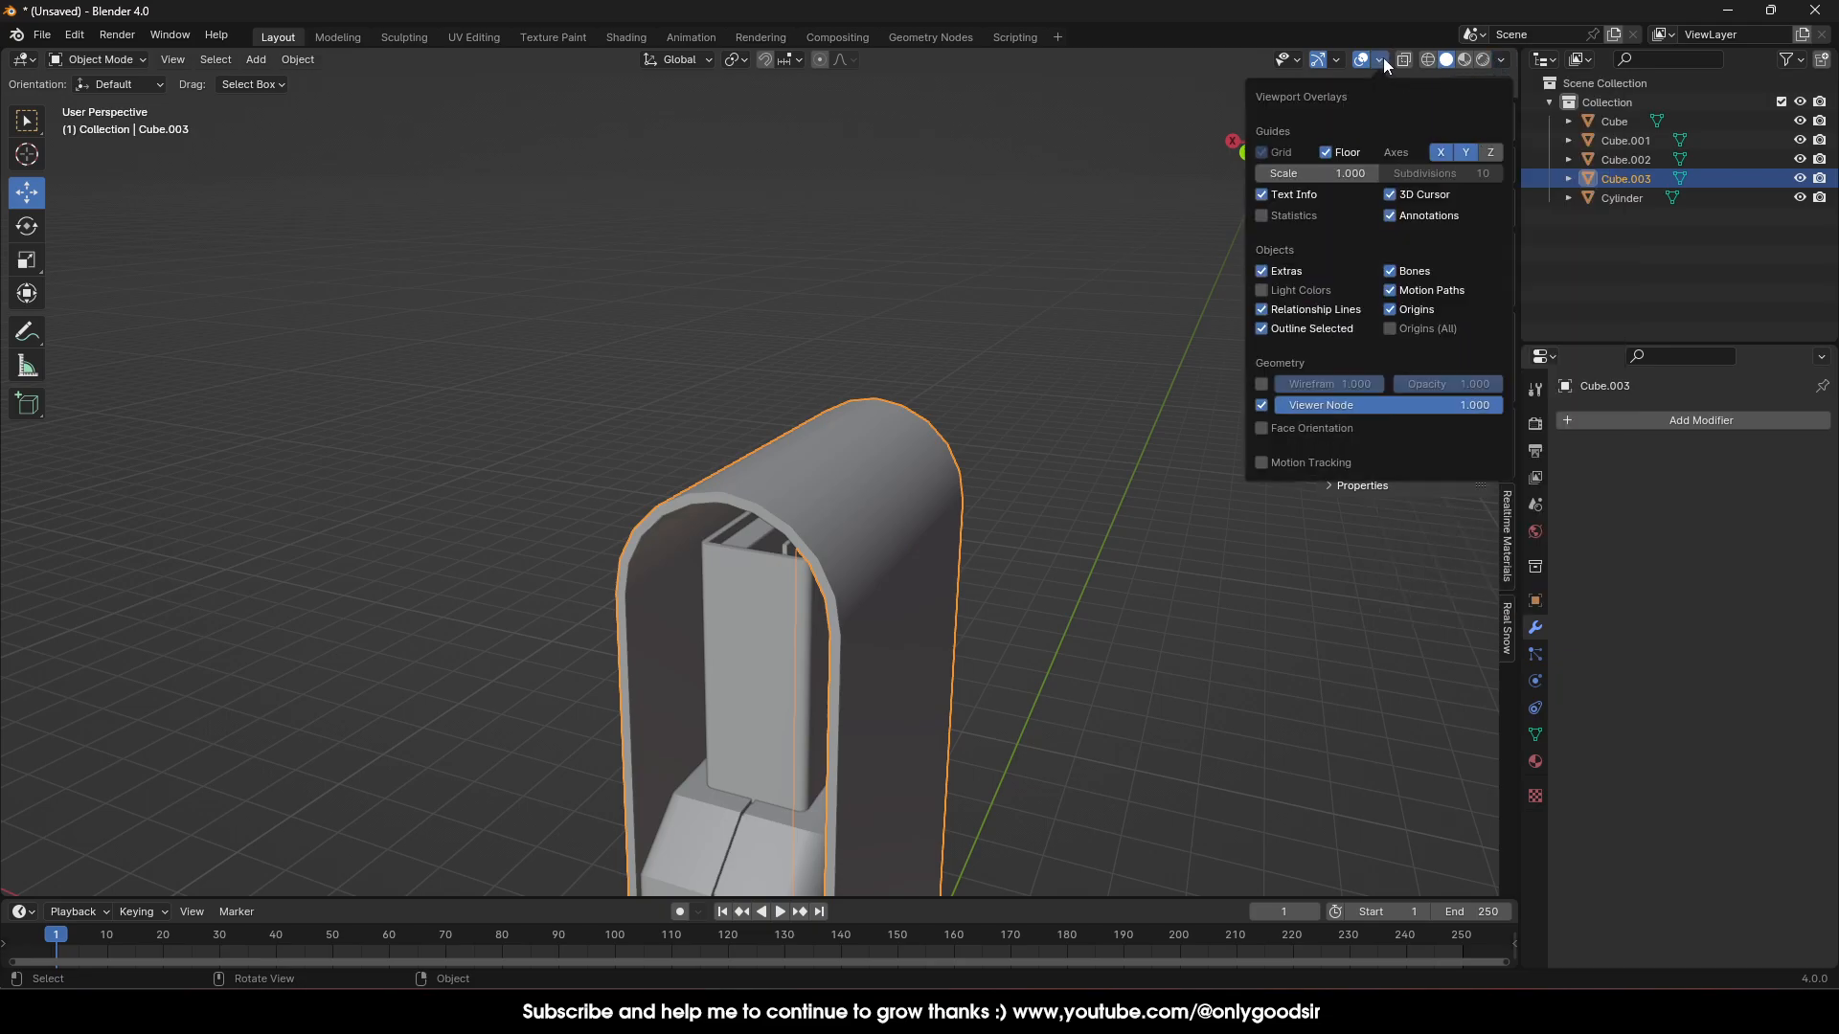
pyautogui.click(1274, 430)
pyautogui.scroll(5, 743, 483)
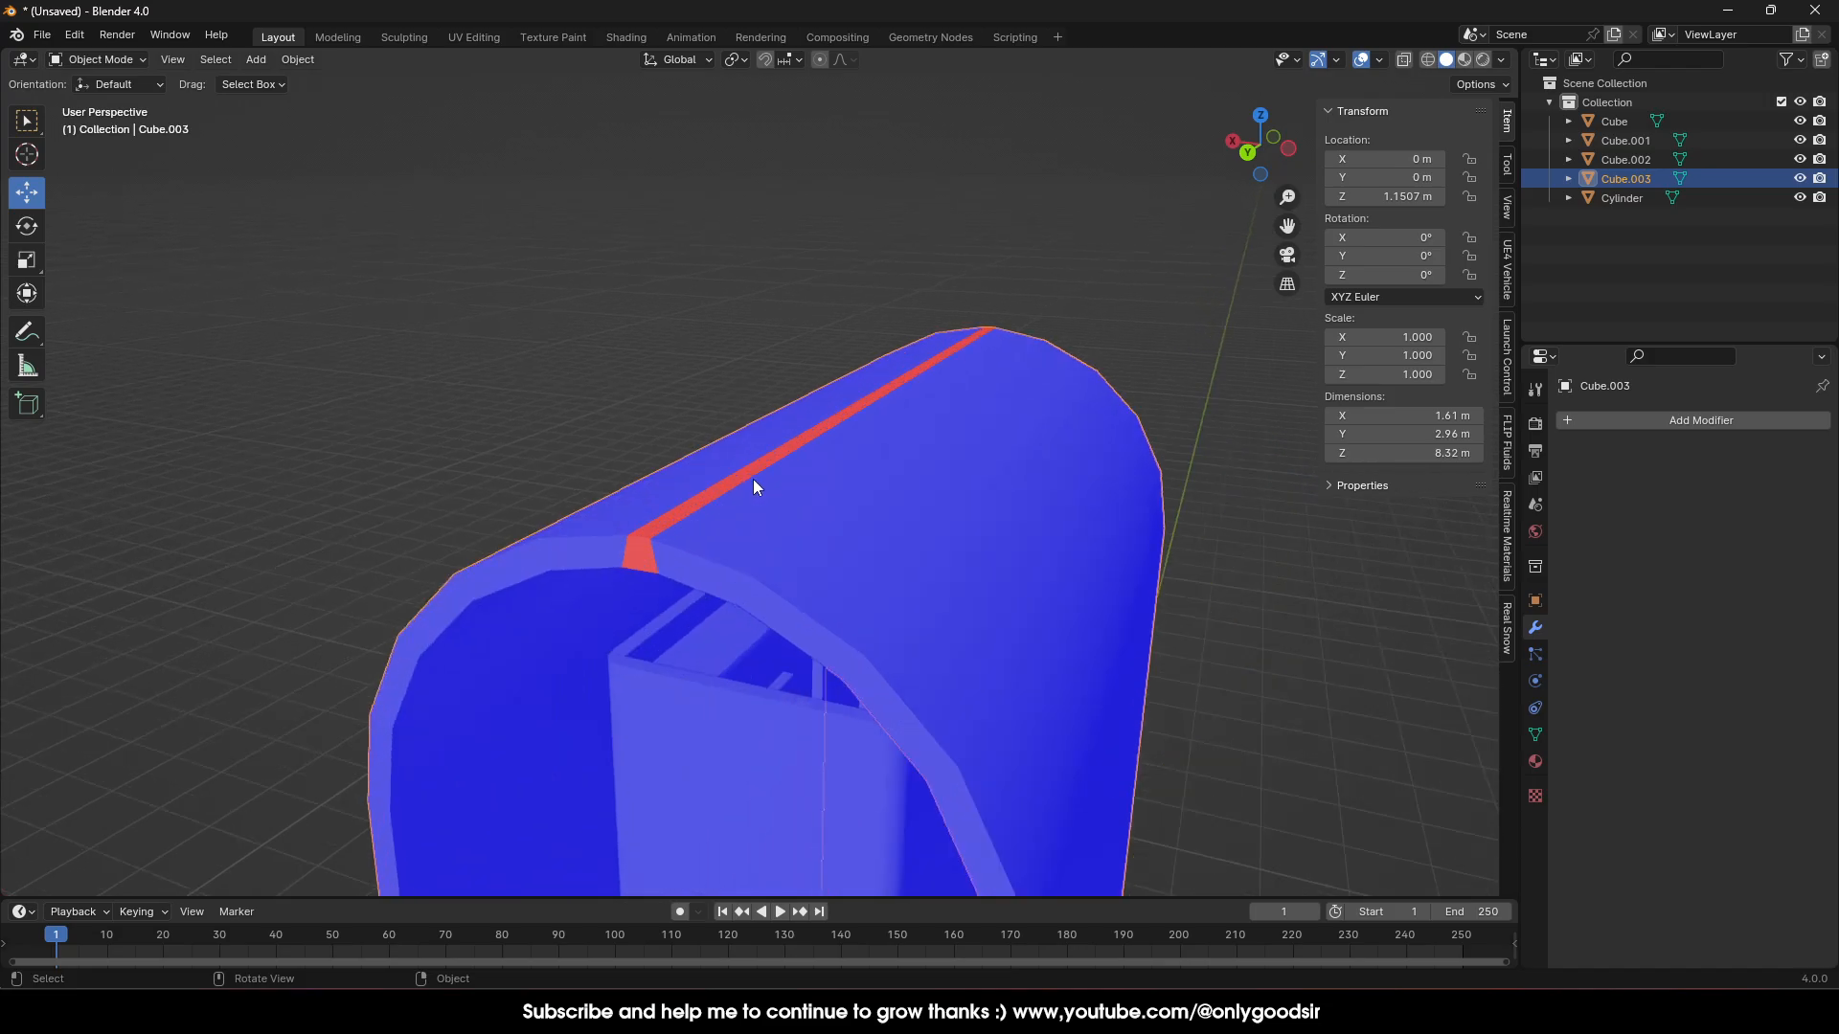
pyautogui.moveTo(752, 491); pyautogui.dragTo(783, 486, button='middle')
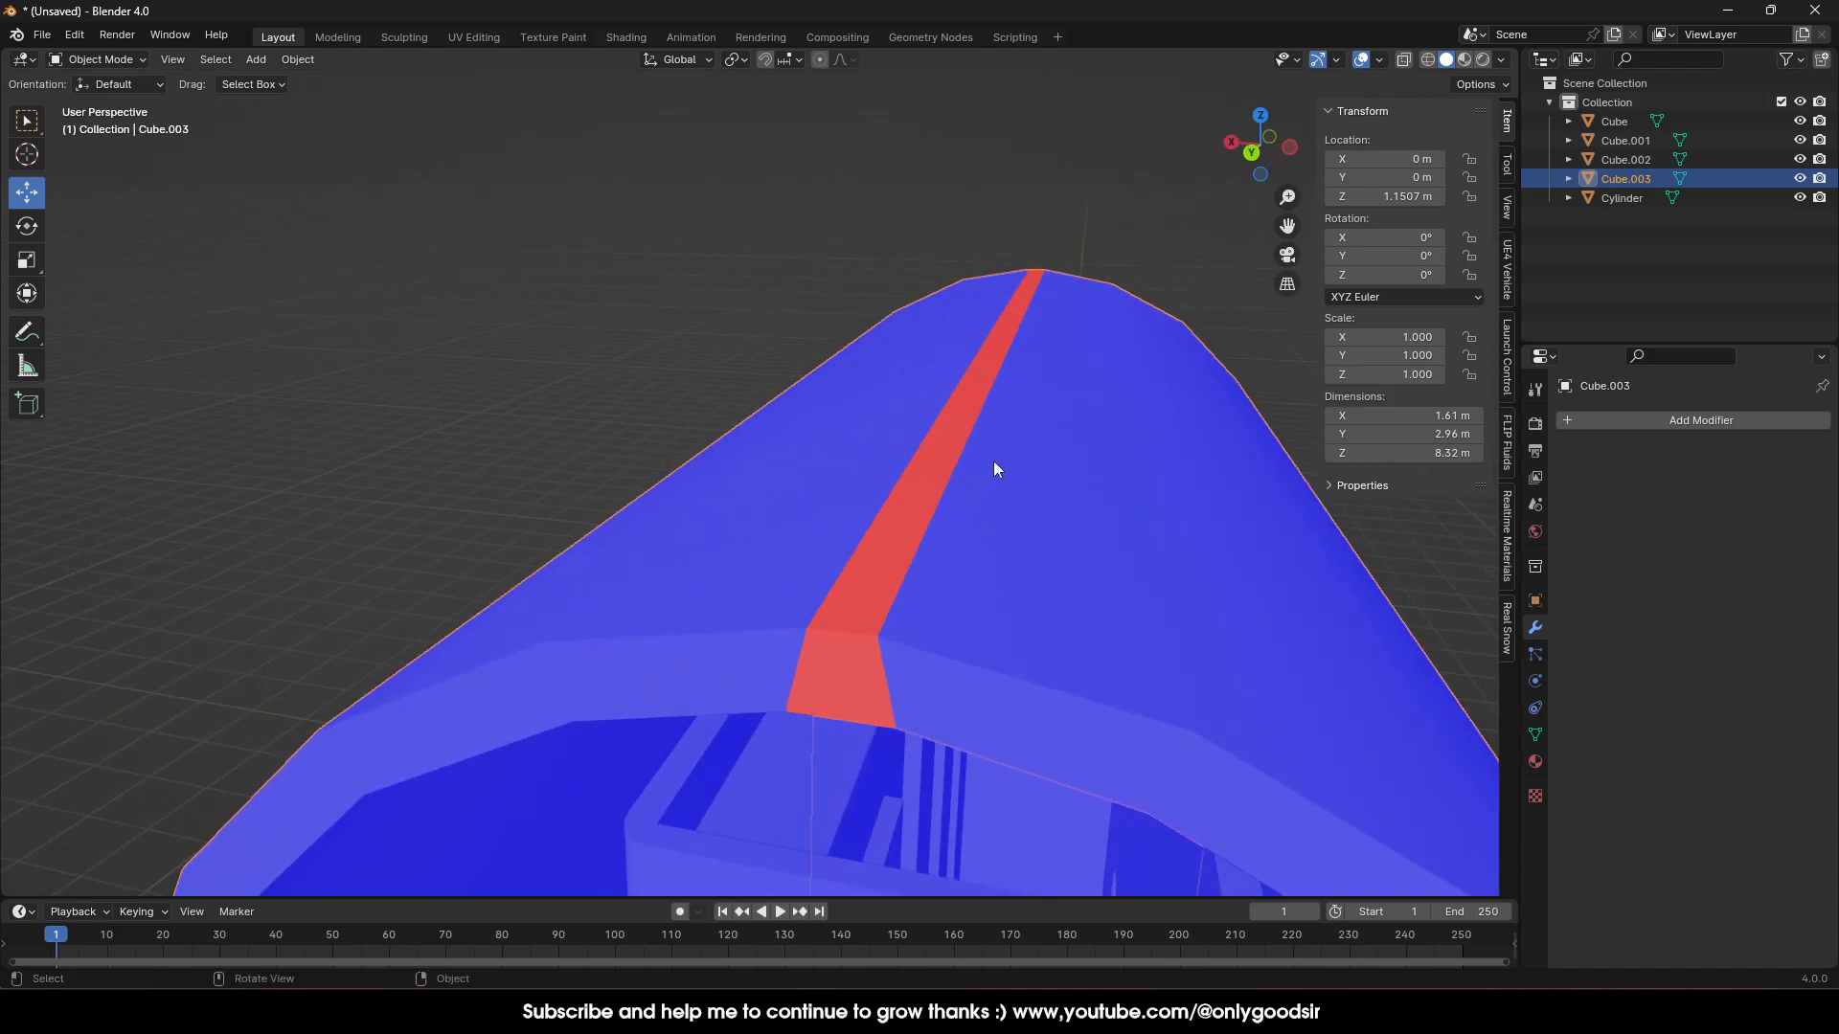
# Flip the normals of the reversed top strip face and its adjoining rim face in Edit Mode, and return to Object Mode
pyautogui.press('Tab')
pyautogui.click(836, 667)
pyautogui.keyDown('shift'); pyautogui.click(895, 580); pyautogui.keyUp('shift')
pyautogui.moveTo(1133, 478); pyautogui.dragTo(805, 391, button='middle')
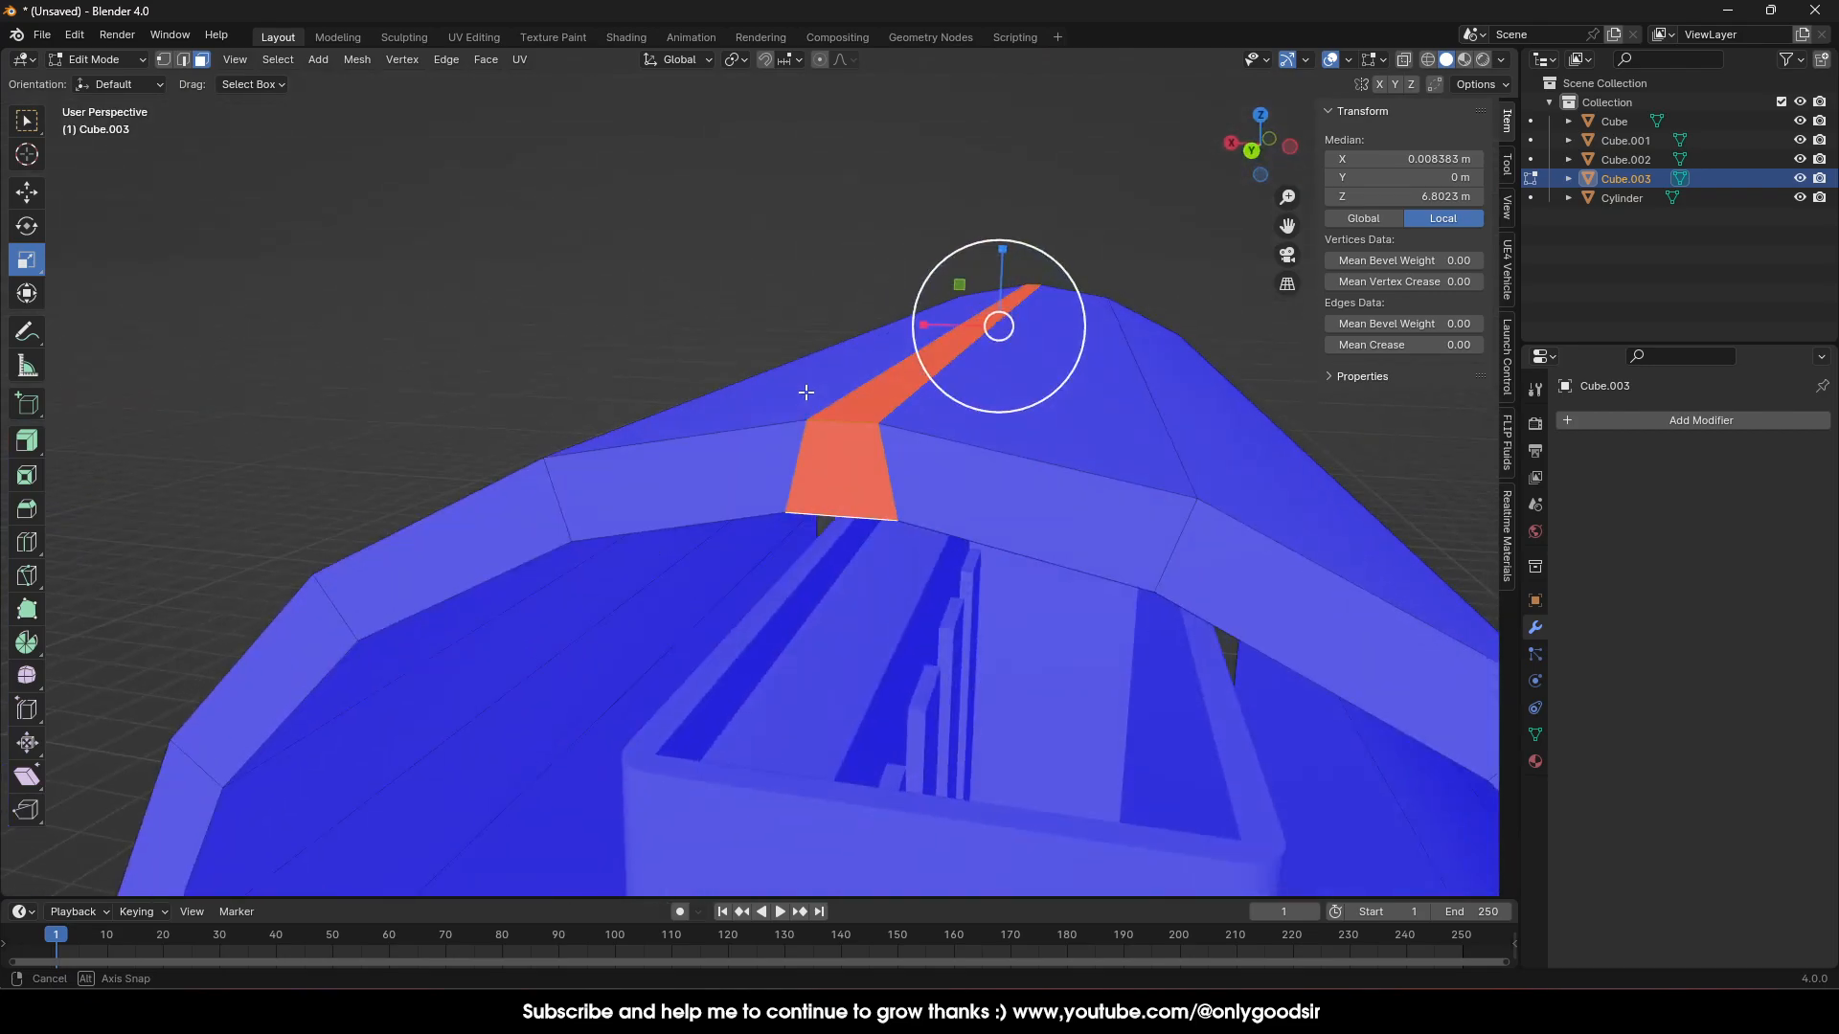
pyautogui.rightClick(843, 464)
pyautogui.click(356, 59)
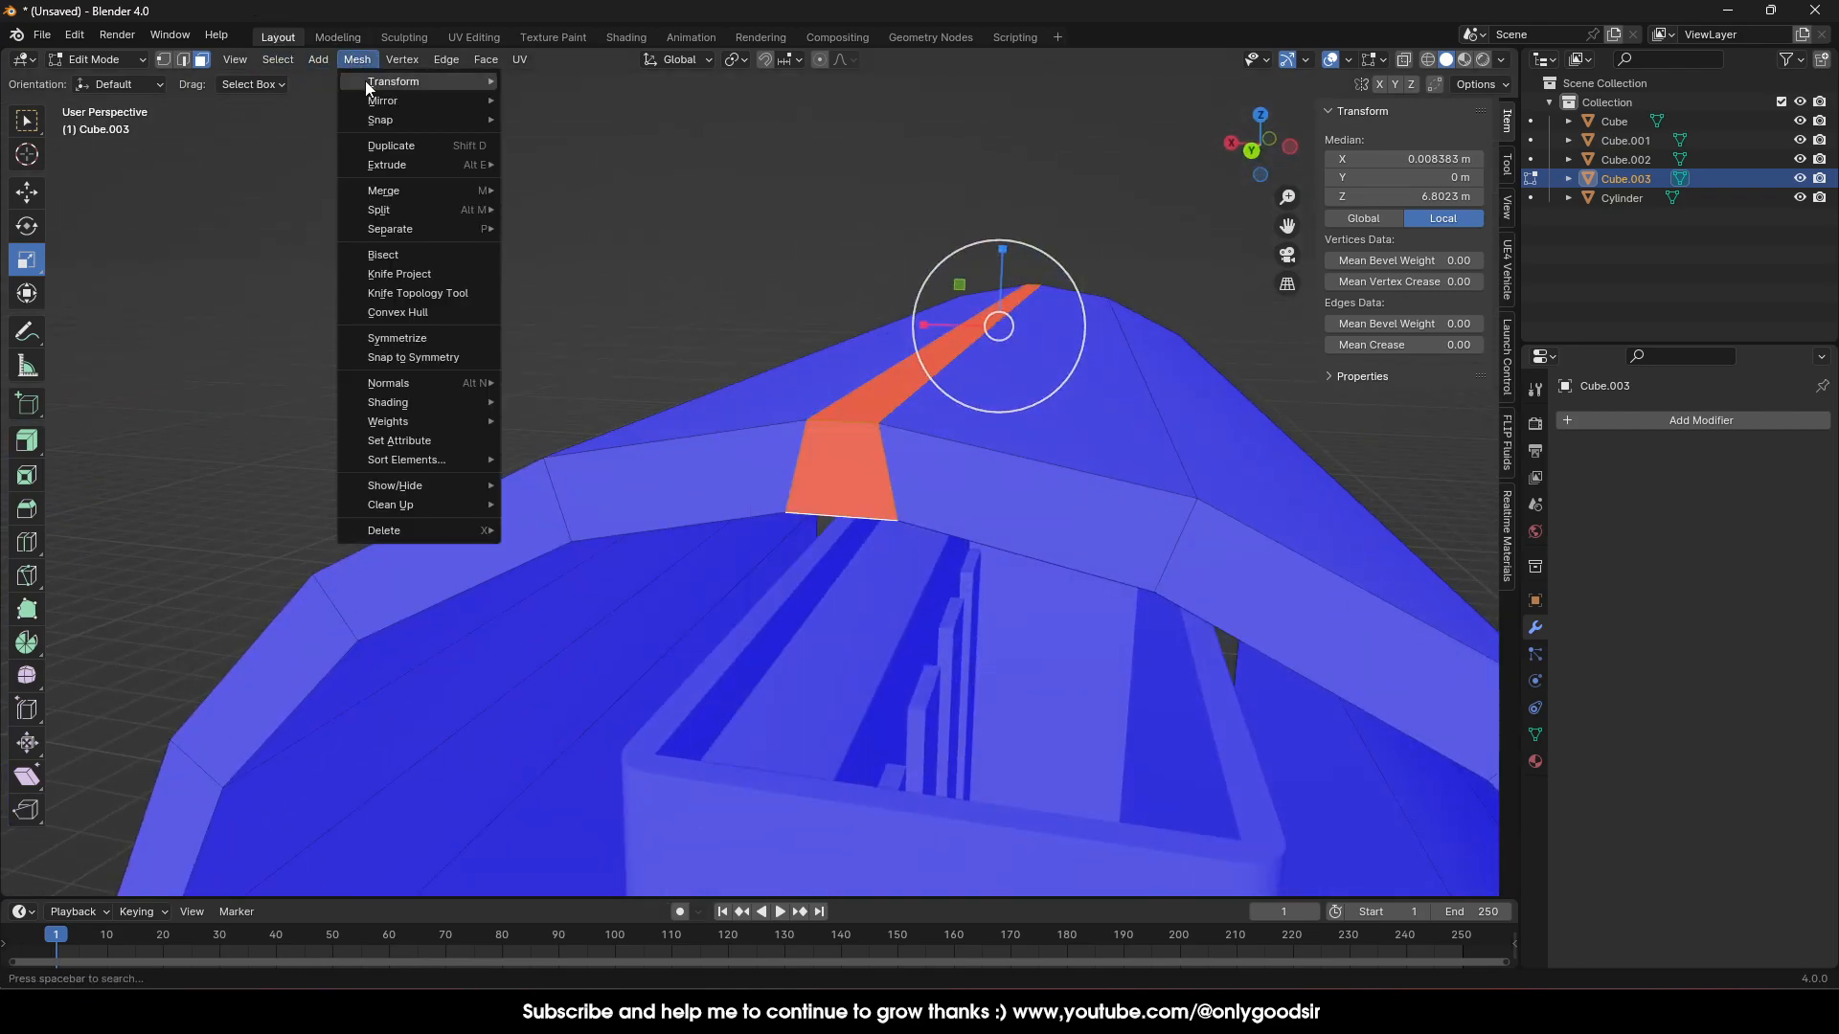
pyautogui.moveTo(396, 385)
pyautogui.click(556, 388)
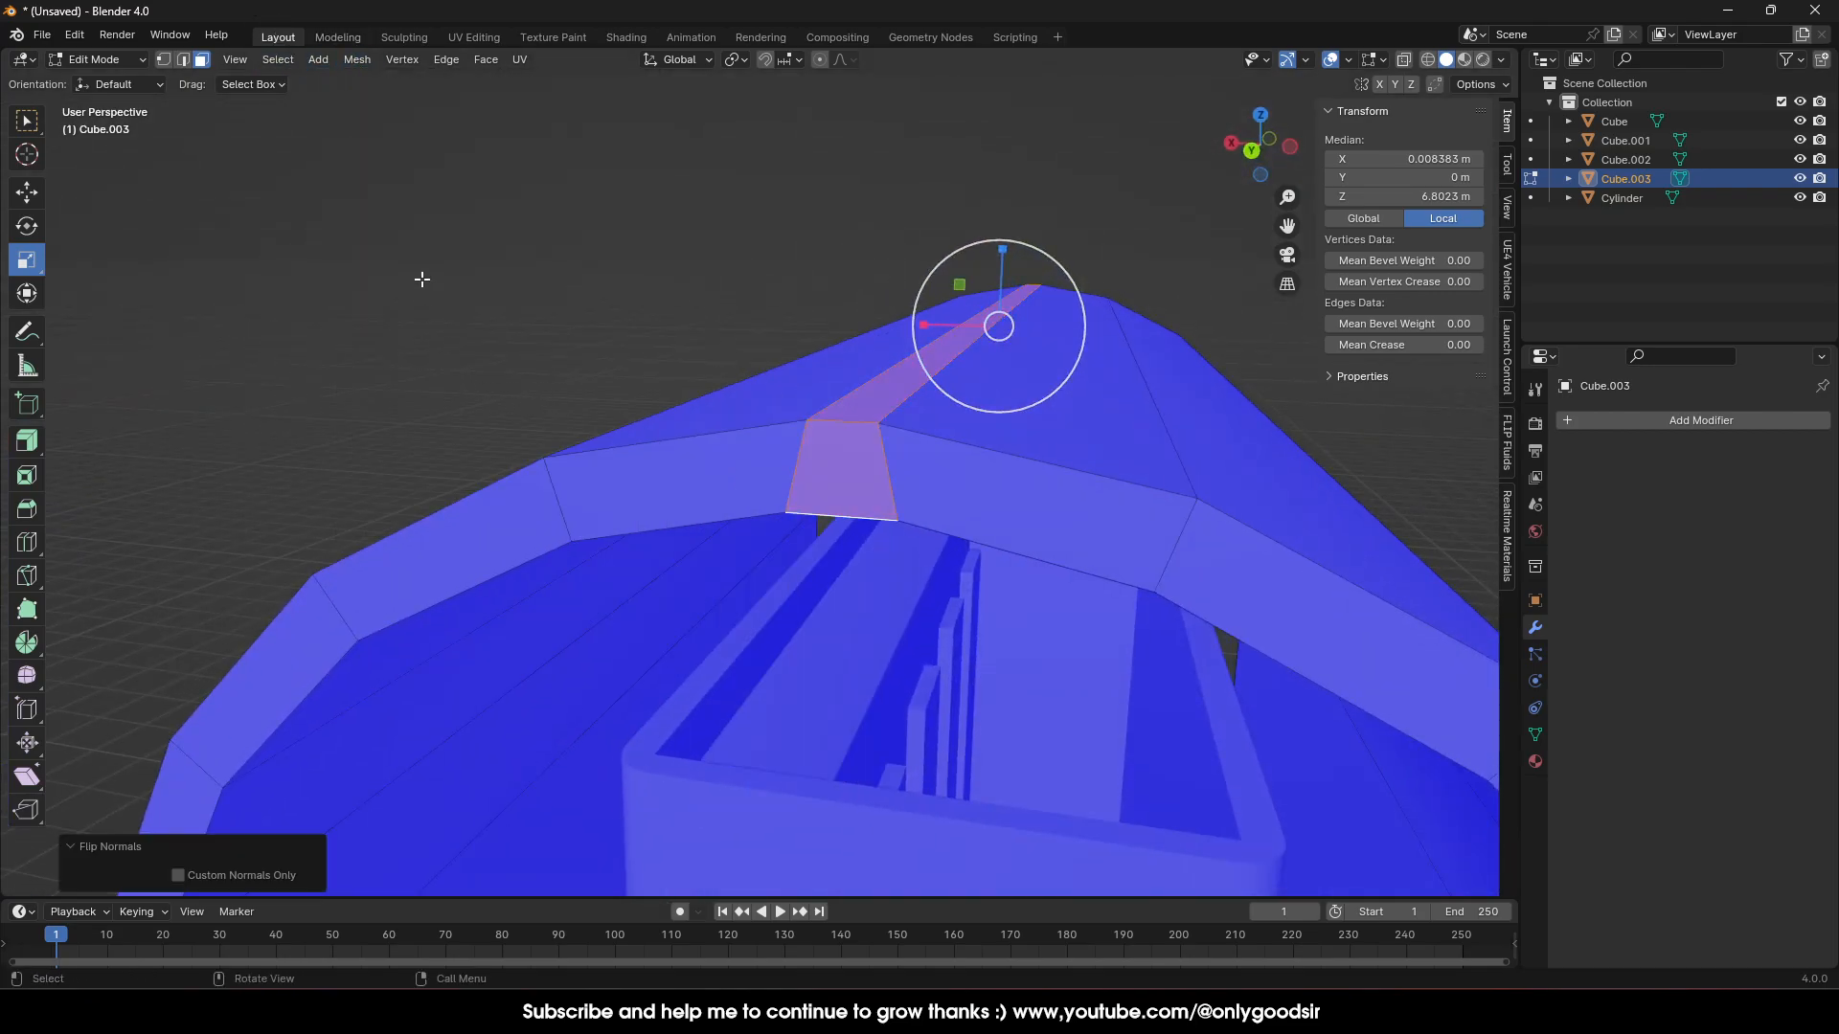
pyautogui.click(537, 319)
pyautogui.press('Tab')
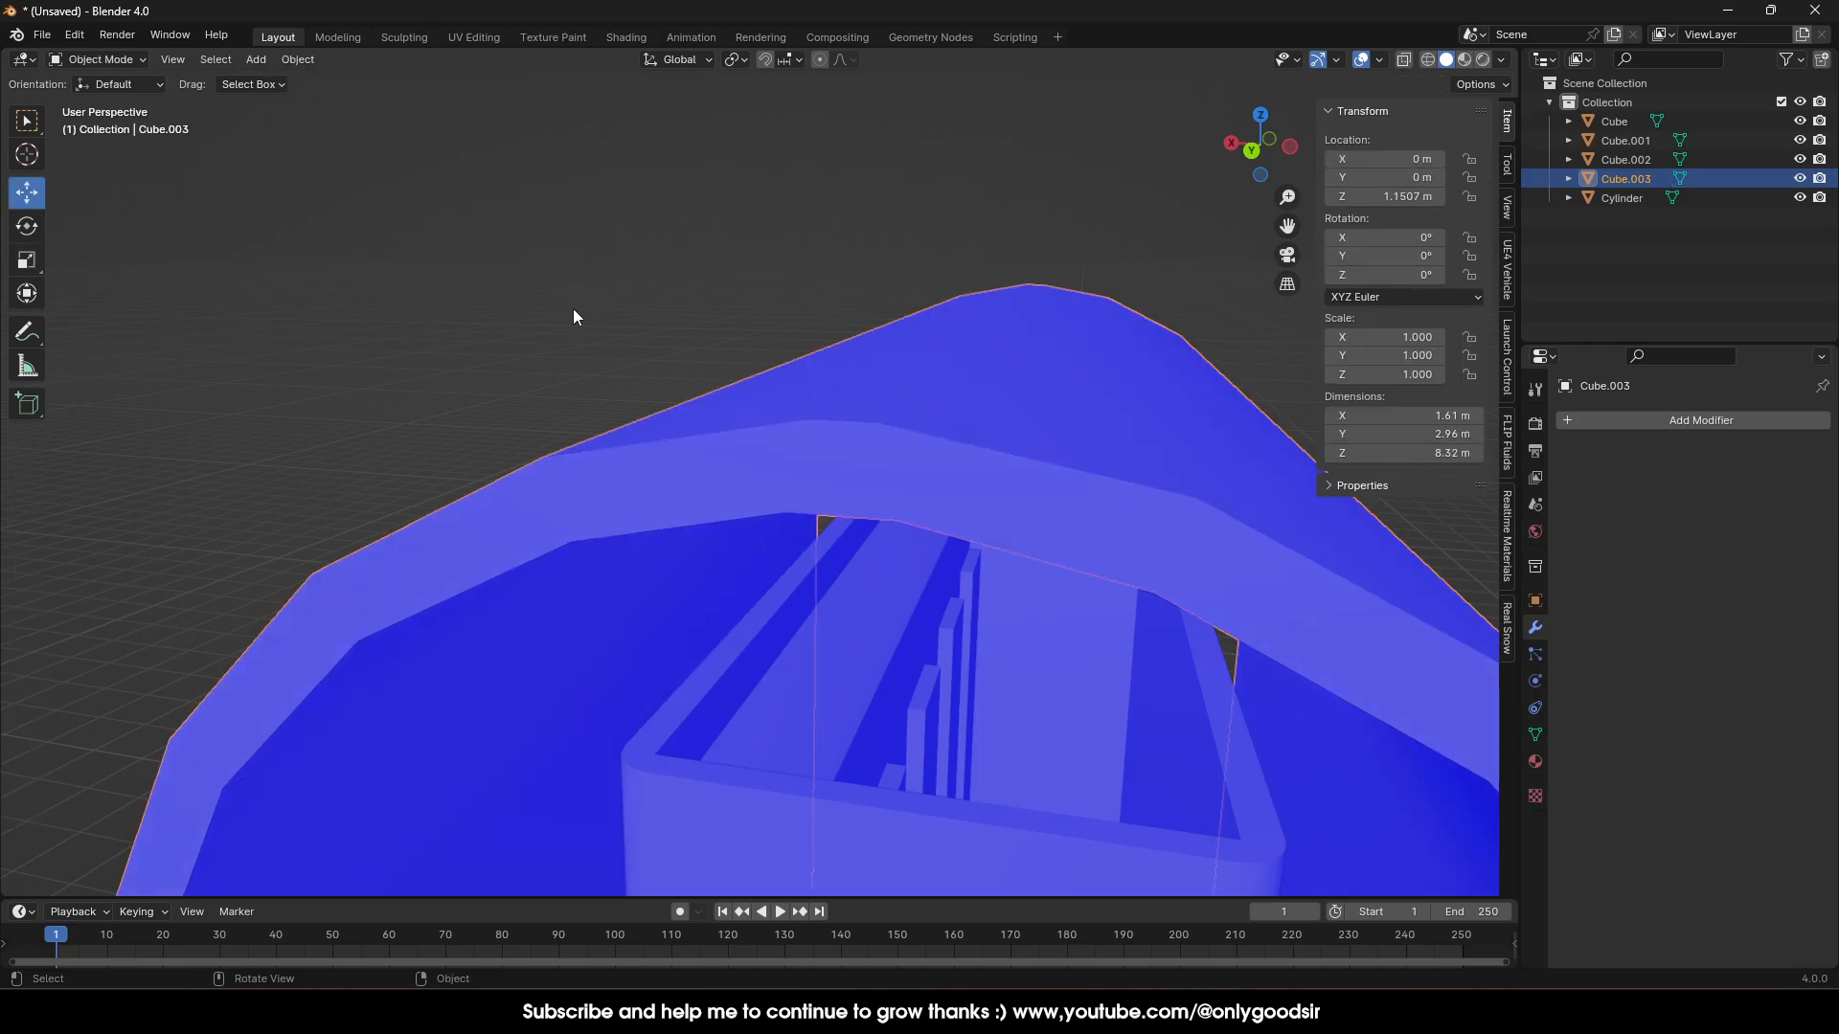
# Add a Bevel modifier to the cover with an amount of 0.009 m and 4 segments
pyautogui.scroll(-8, 575, 309)
pyautogui.moveTo(873, 526); pyautogui.dragTo(891, 396, button='middle')
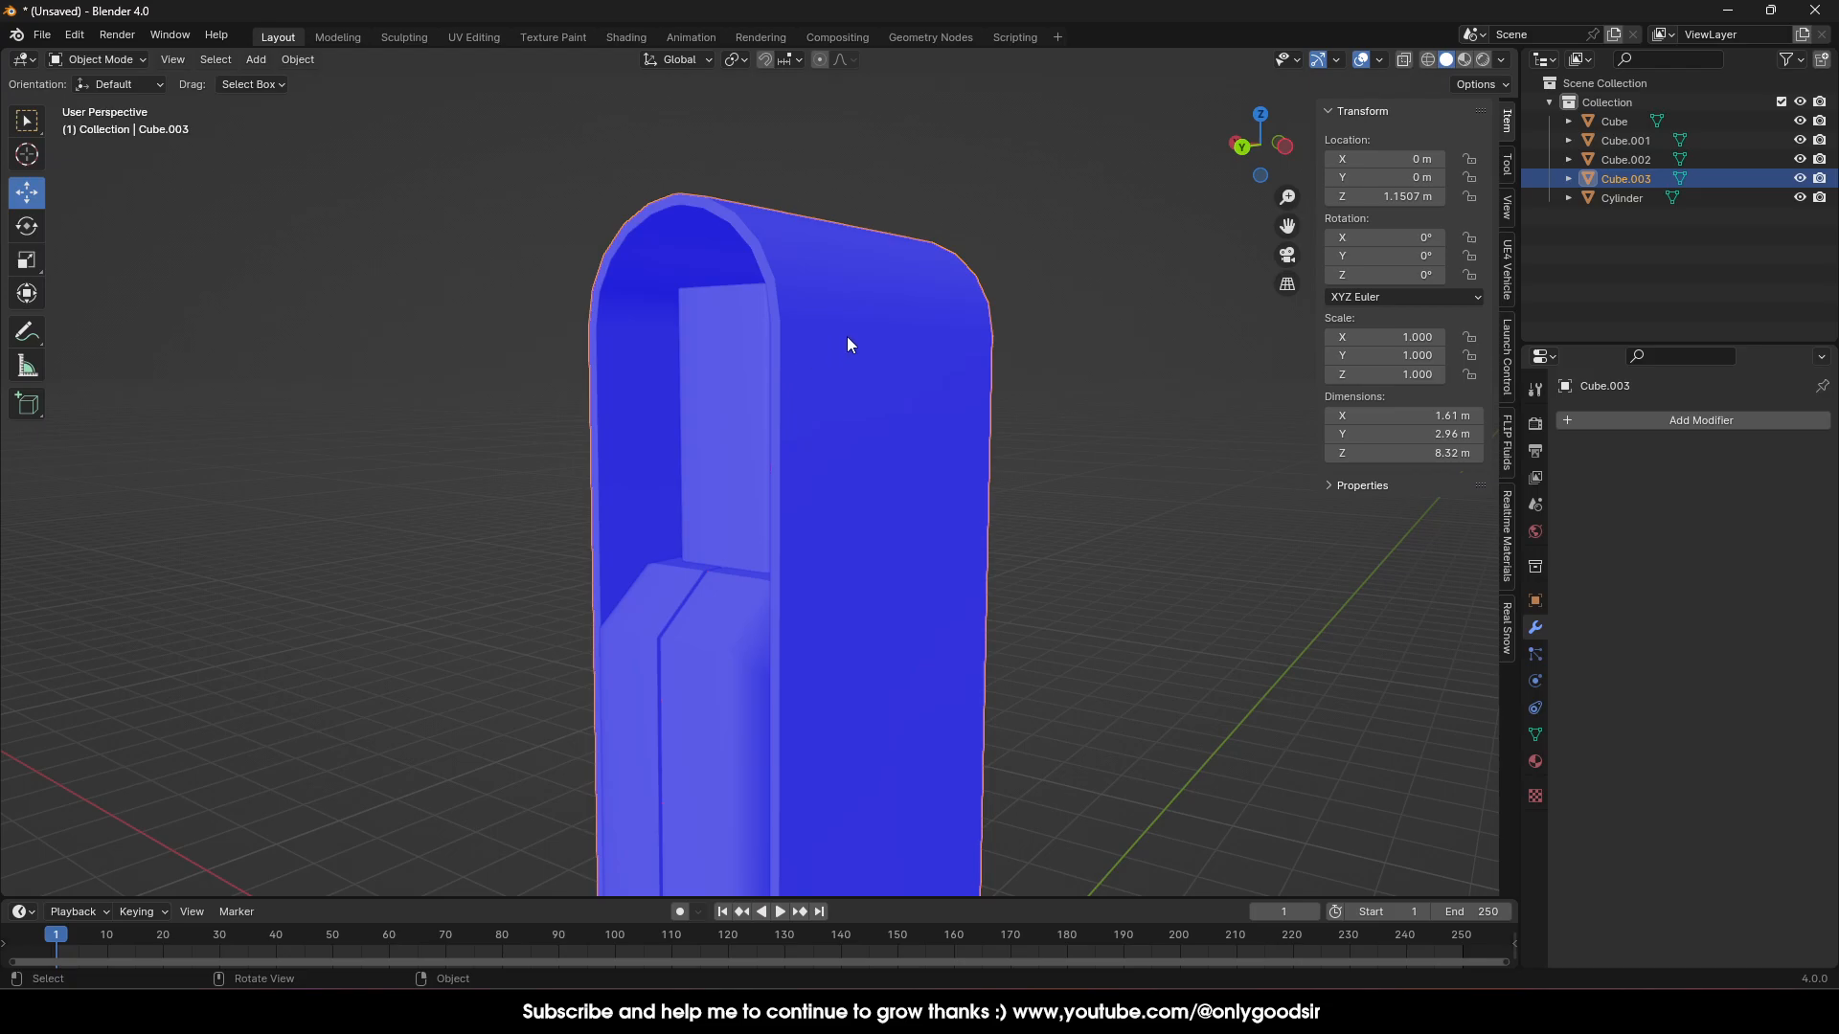
pyautogui.click(1693, 424)
pyautogui.moveTo(1628, 425)
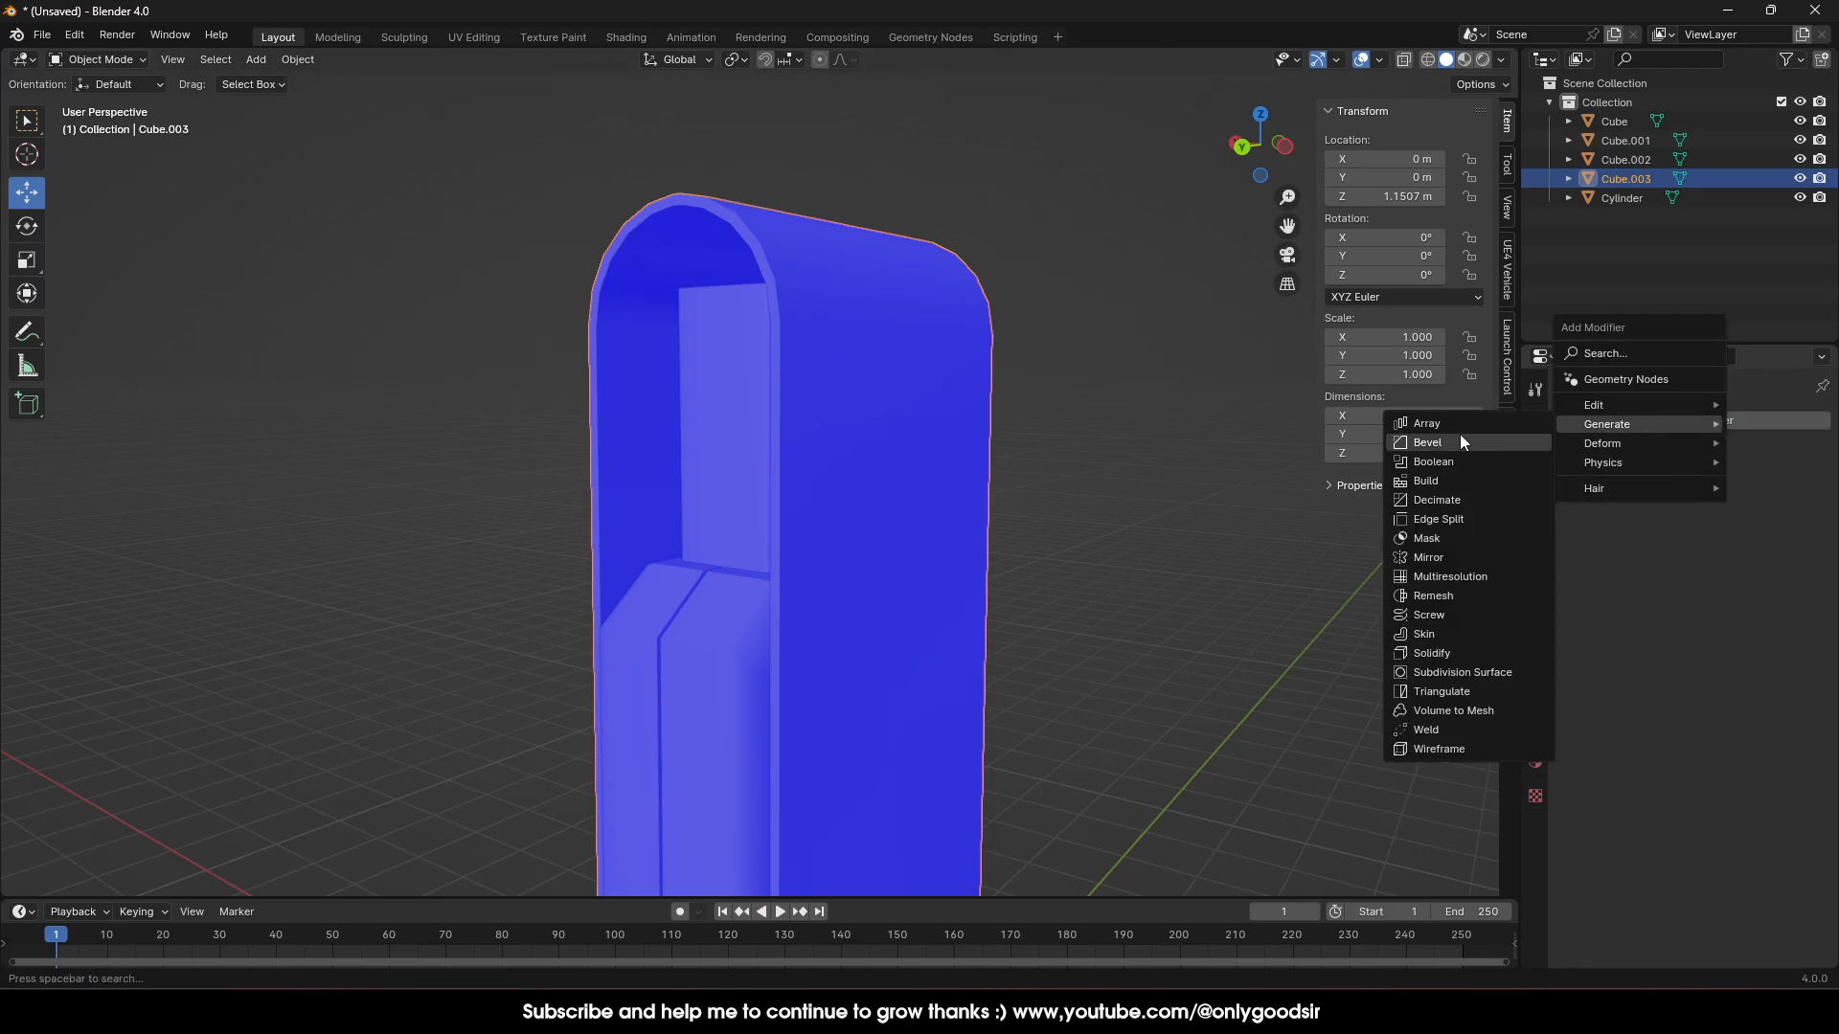
pyautogui.click(1464, 434)
pyautogui.scroll(3, 1050, 450)
pyautogui.moveTo(1049, 450); pyautogui.dragTo(833, 390, button='middle')
pyautogui.click(1797, 551)
pyautogui.click(1796, 552)
pyautogui.click(1797, 551)
pyautogui.moveTo(1733, 525); pyautogui.dragTo(1705, 526)
# Deselect the cover and turn off the Face Orientation overlay
pyautogui.scroll(-5, 1075, 561)
pyautogui.moveTo(1075, 560)
pyautogui.mouseDown(button='middle')
pyautogui.moveTo(1084, 601)
pyautogui.moveTo(1019, 637)
pyautogui.moveTo(1076, 556)
pyautogui.moveTo(1076, 583)
pyautogui.moveTo(780, 595)
pyautogui.moveTo(1110, 582)
pyautogui.moveTo(1040, 569)
pyautogui.mouseUp(button='middle')
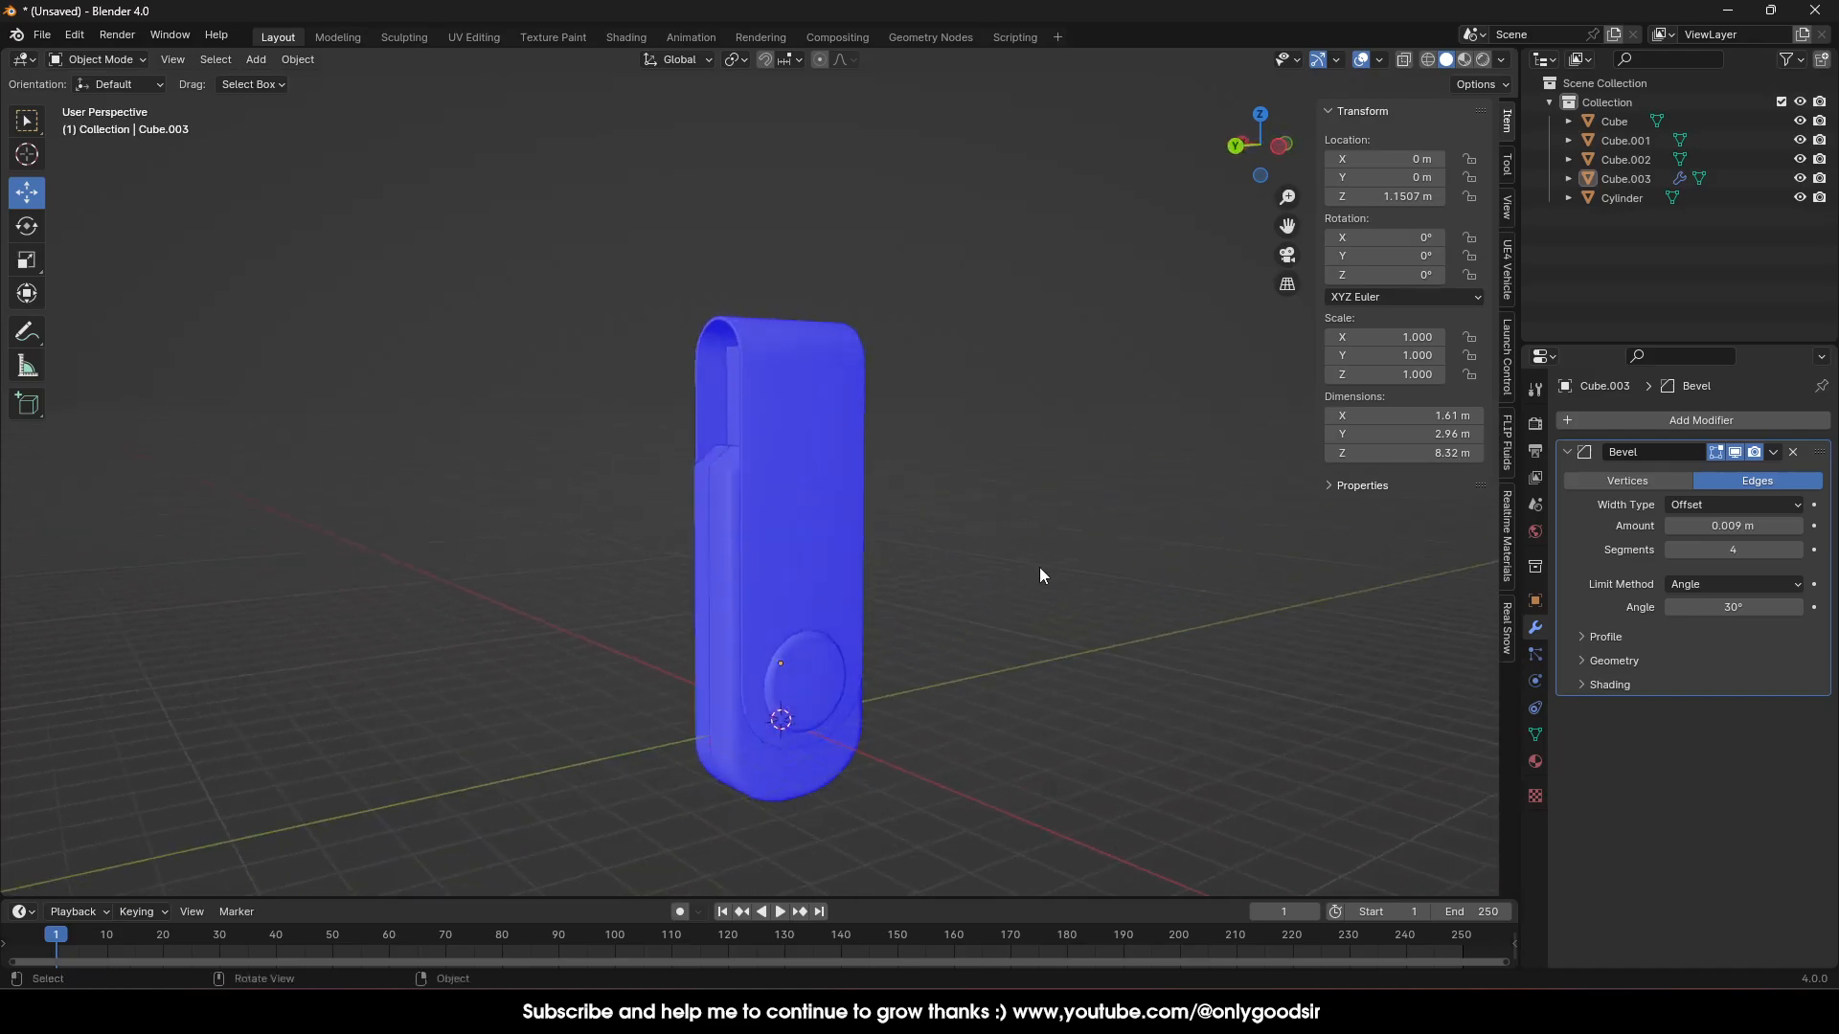
pyautogui.click(1378, 59)
pyautogui.click(1262, 431)
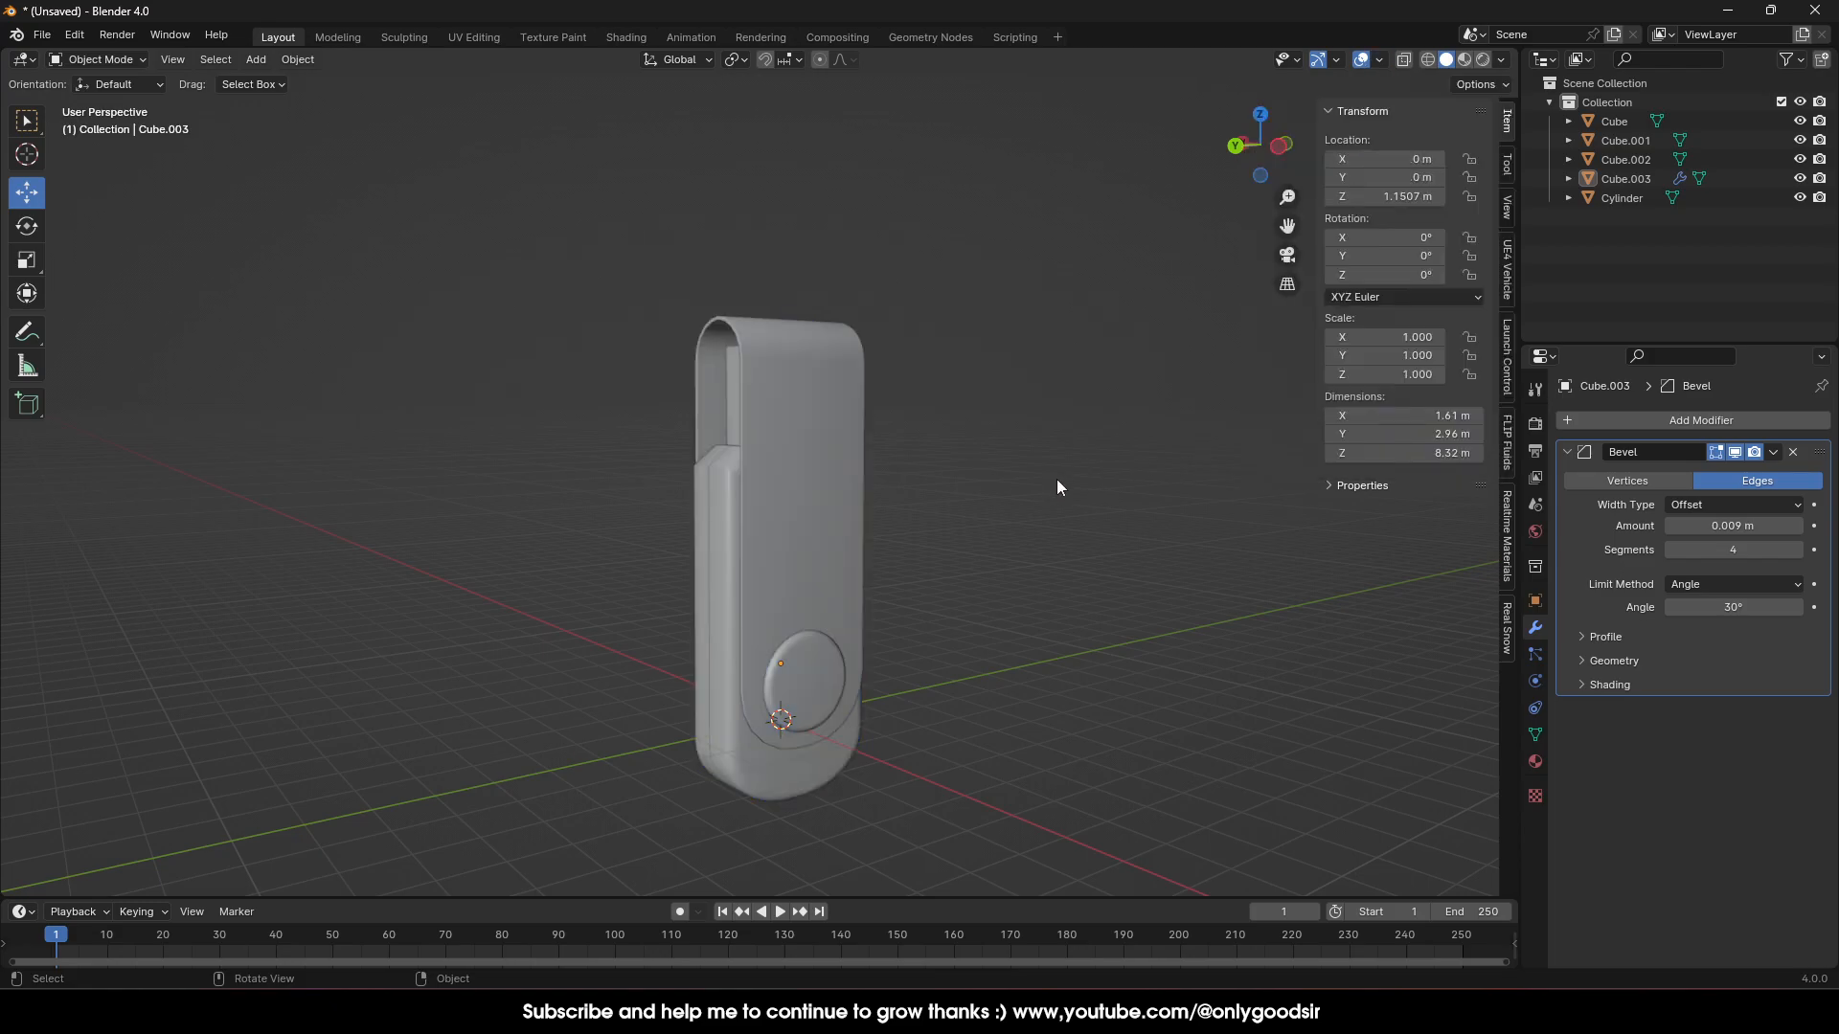
# Place the 3D cursor at the centre of the round pivot button in side view and set the cover's origin to it
pyautogui.click(841, 352)
pyautogui.moveTo(987, 500); pyautogui.dragTo(1313, 288, button='middle')
pyautogui.click(1261, 164)
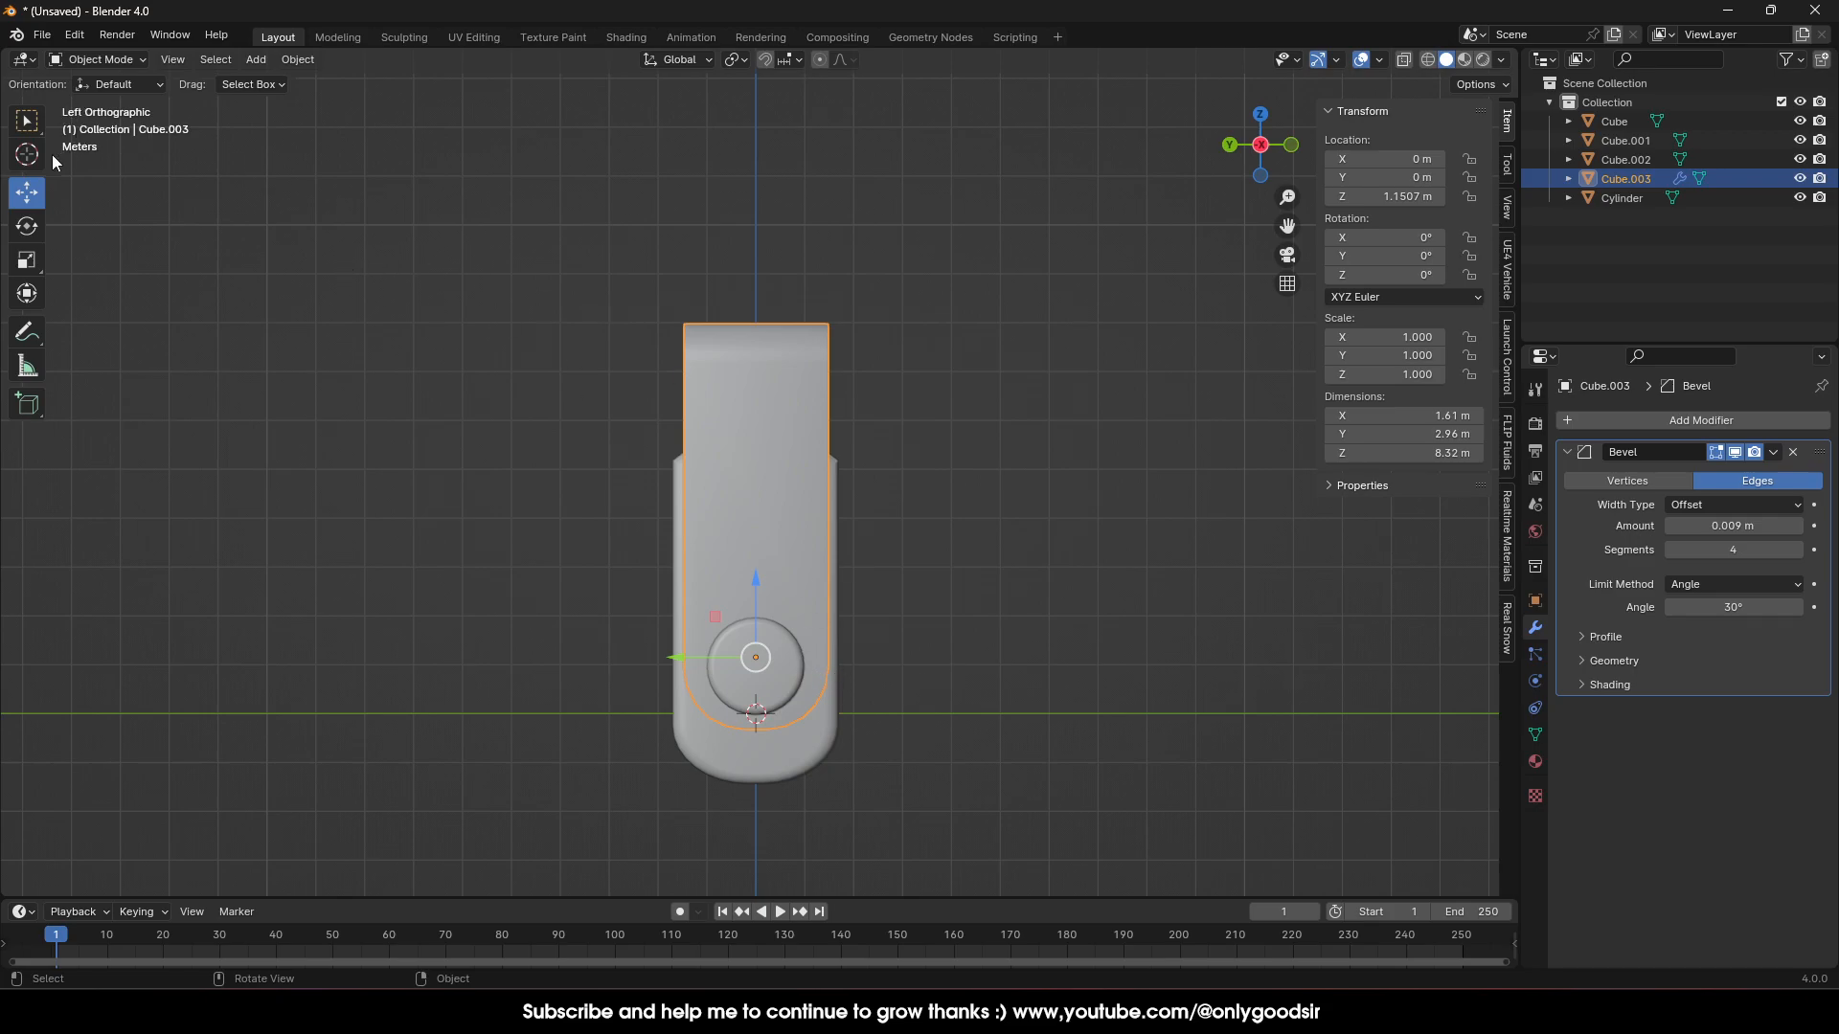
pyautogui.click(27, 153)
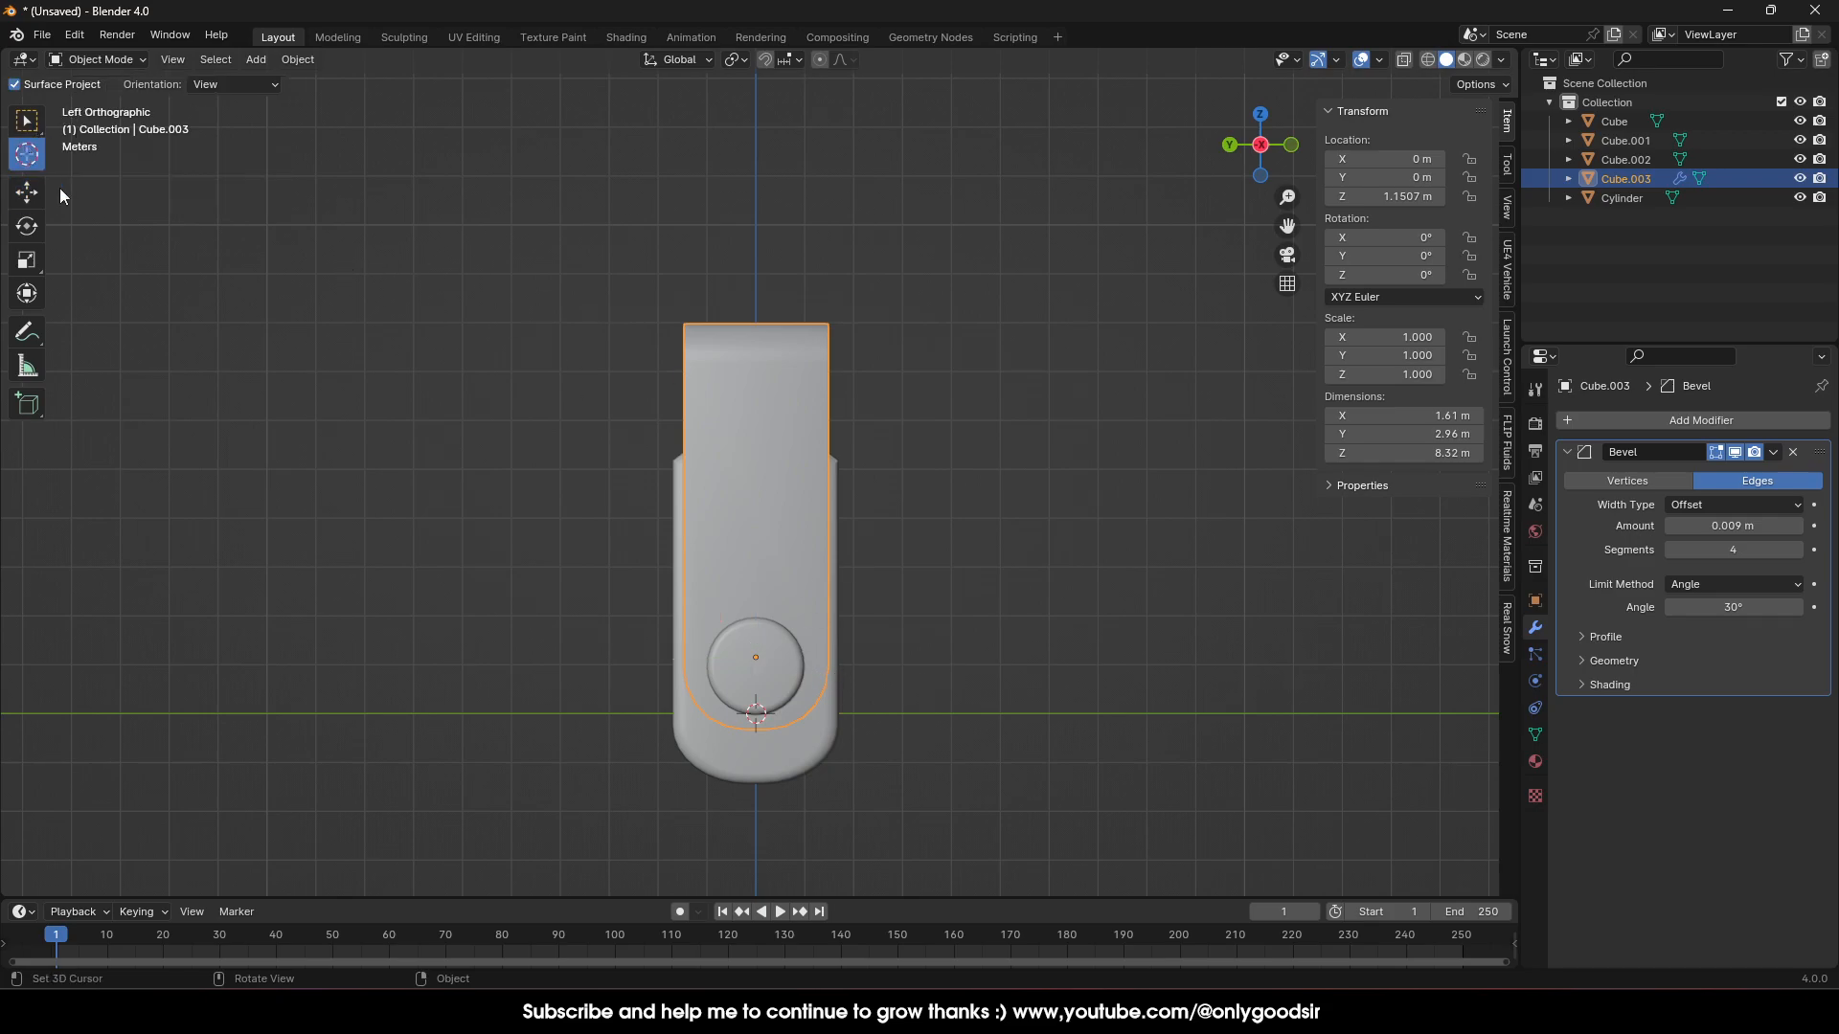
pyautogui.click(757, 671)
pyautogui.click(295, 59)
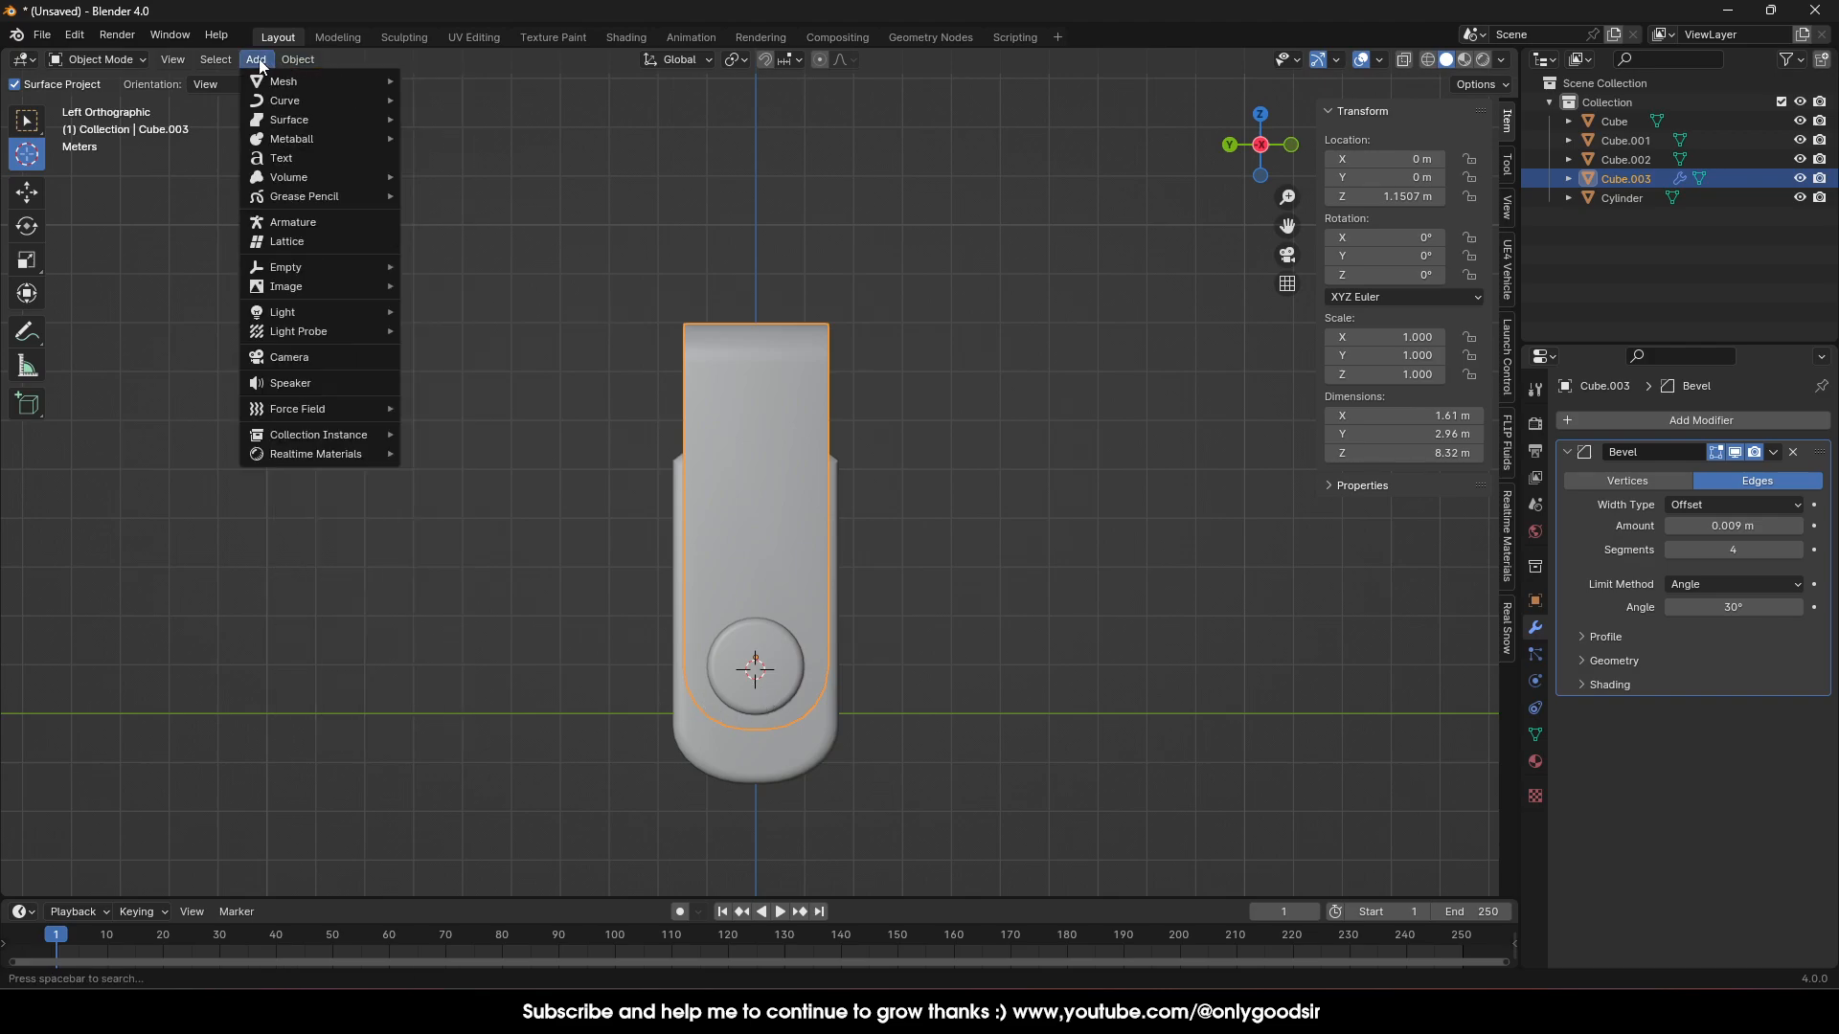
pyautogui.moveTo(345, 108)
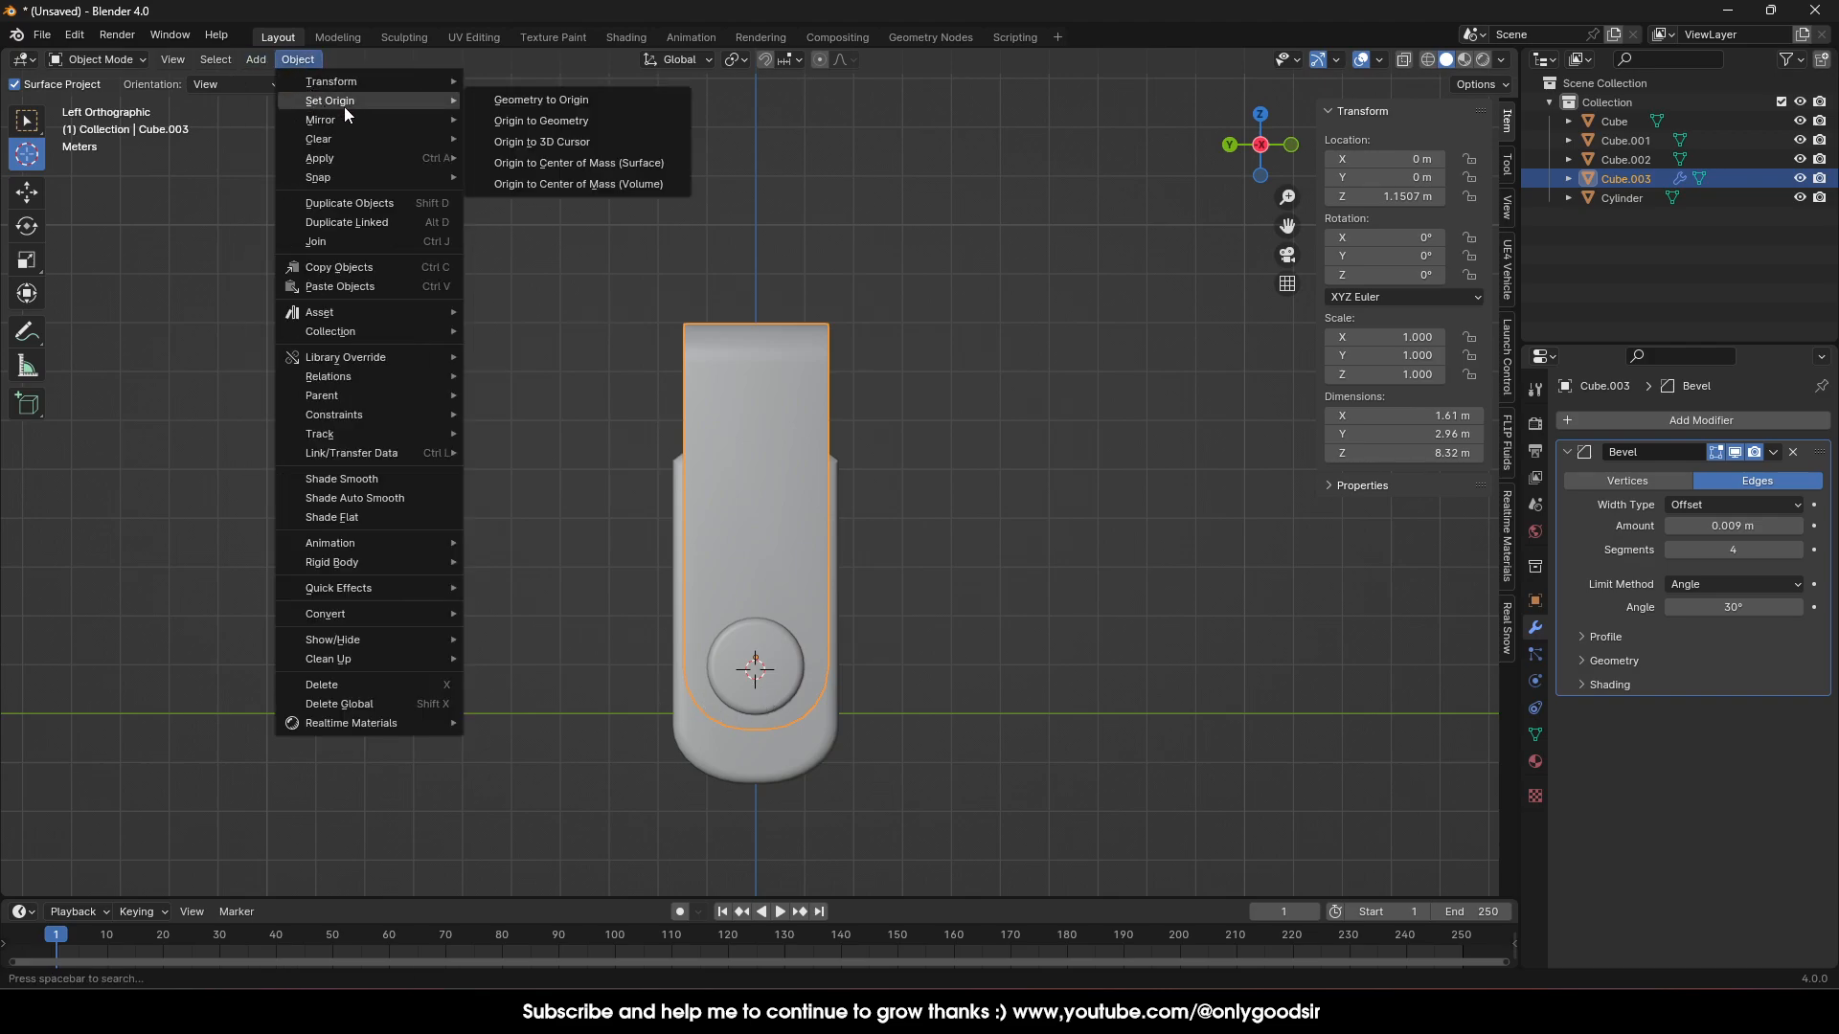
pyautogui.click(594, 140)
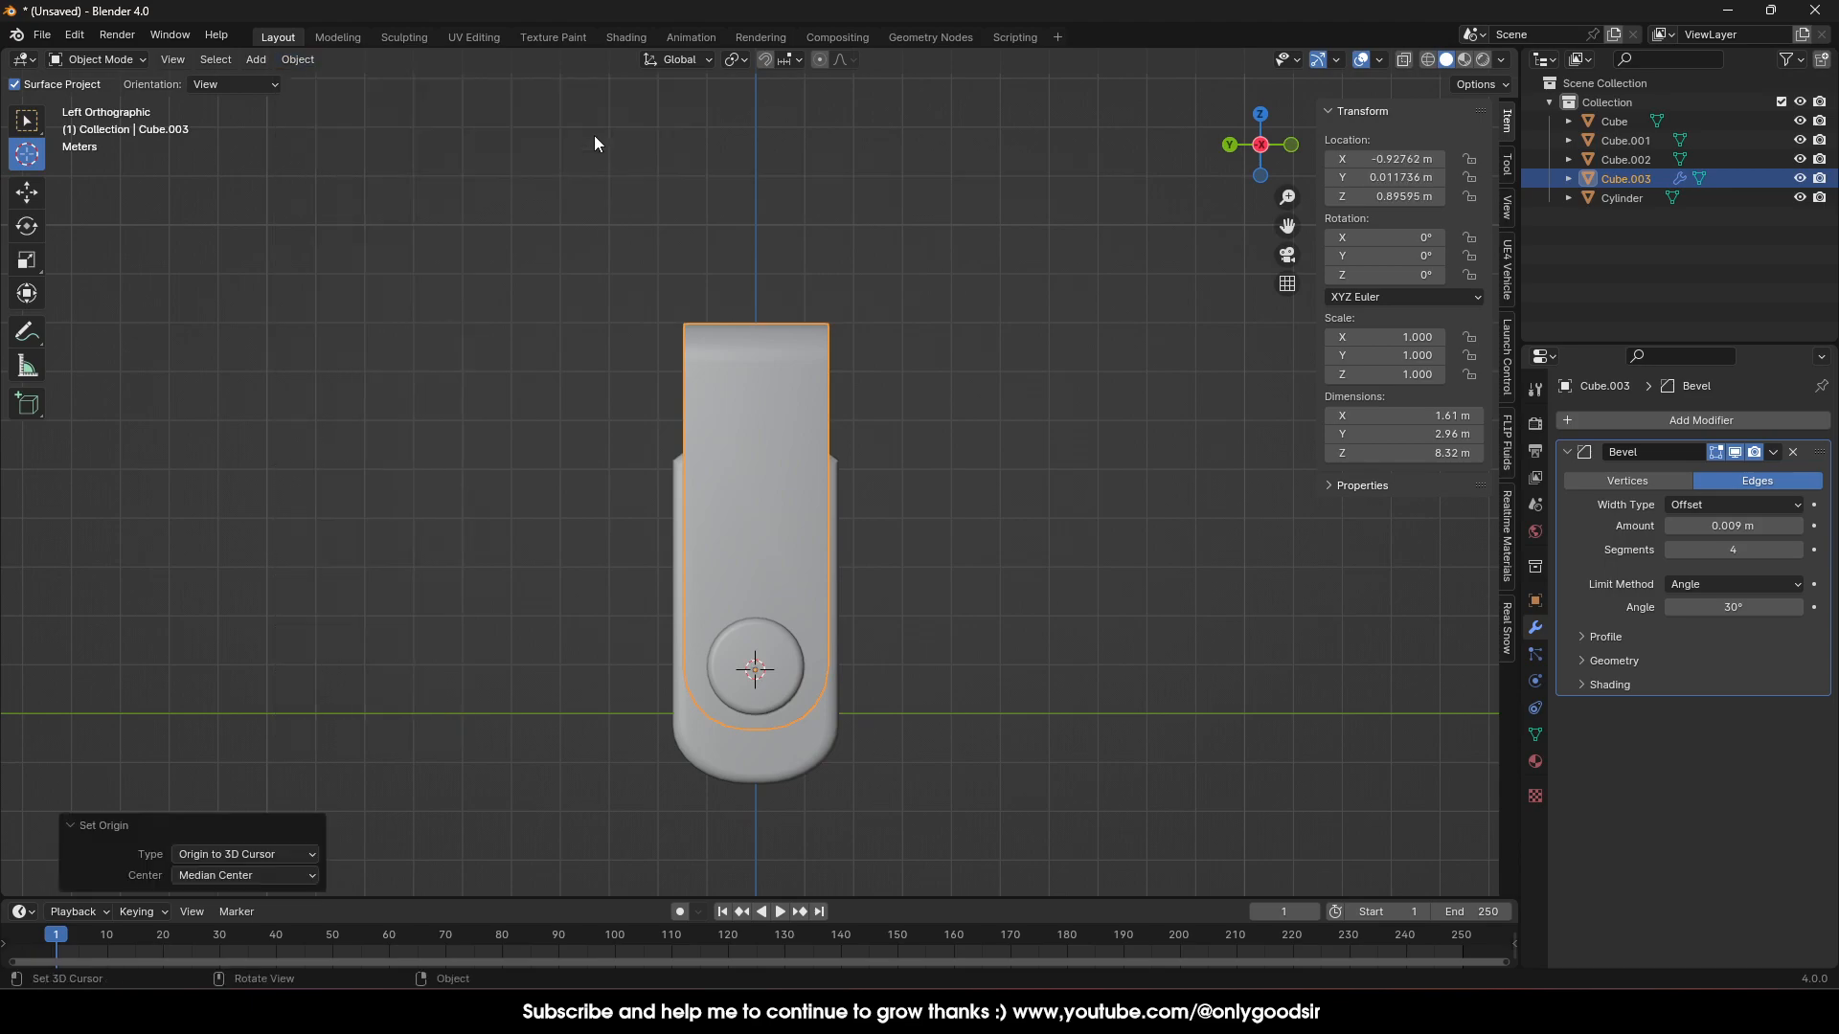
# Rotate the cover about 26° around the X axis so it swings open on its pivot, and deselect it
pyautogui.click(35, 135)
pyautogui.moveTo(576, 484); pyautogui.dragTo(517, 448, button='middle')
pyautogui.click(27, 226)
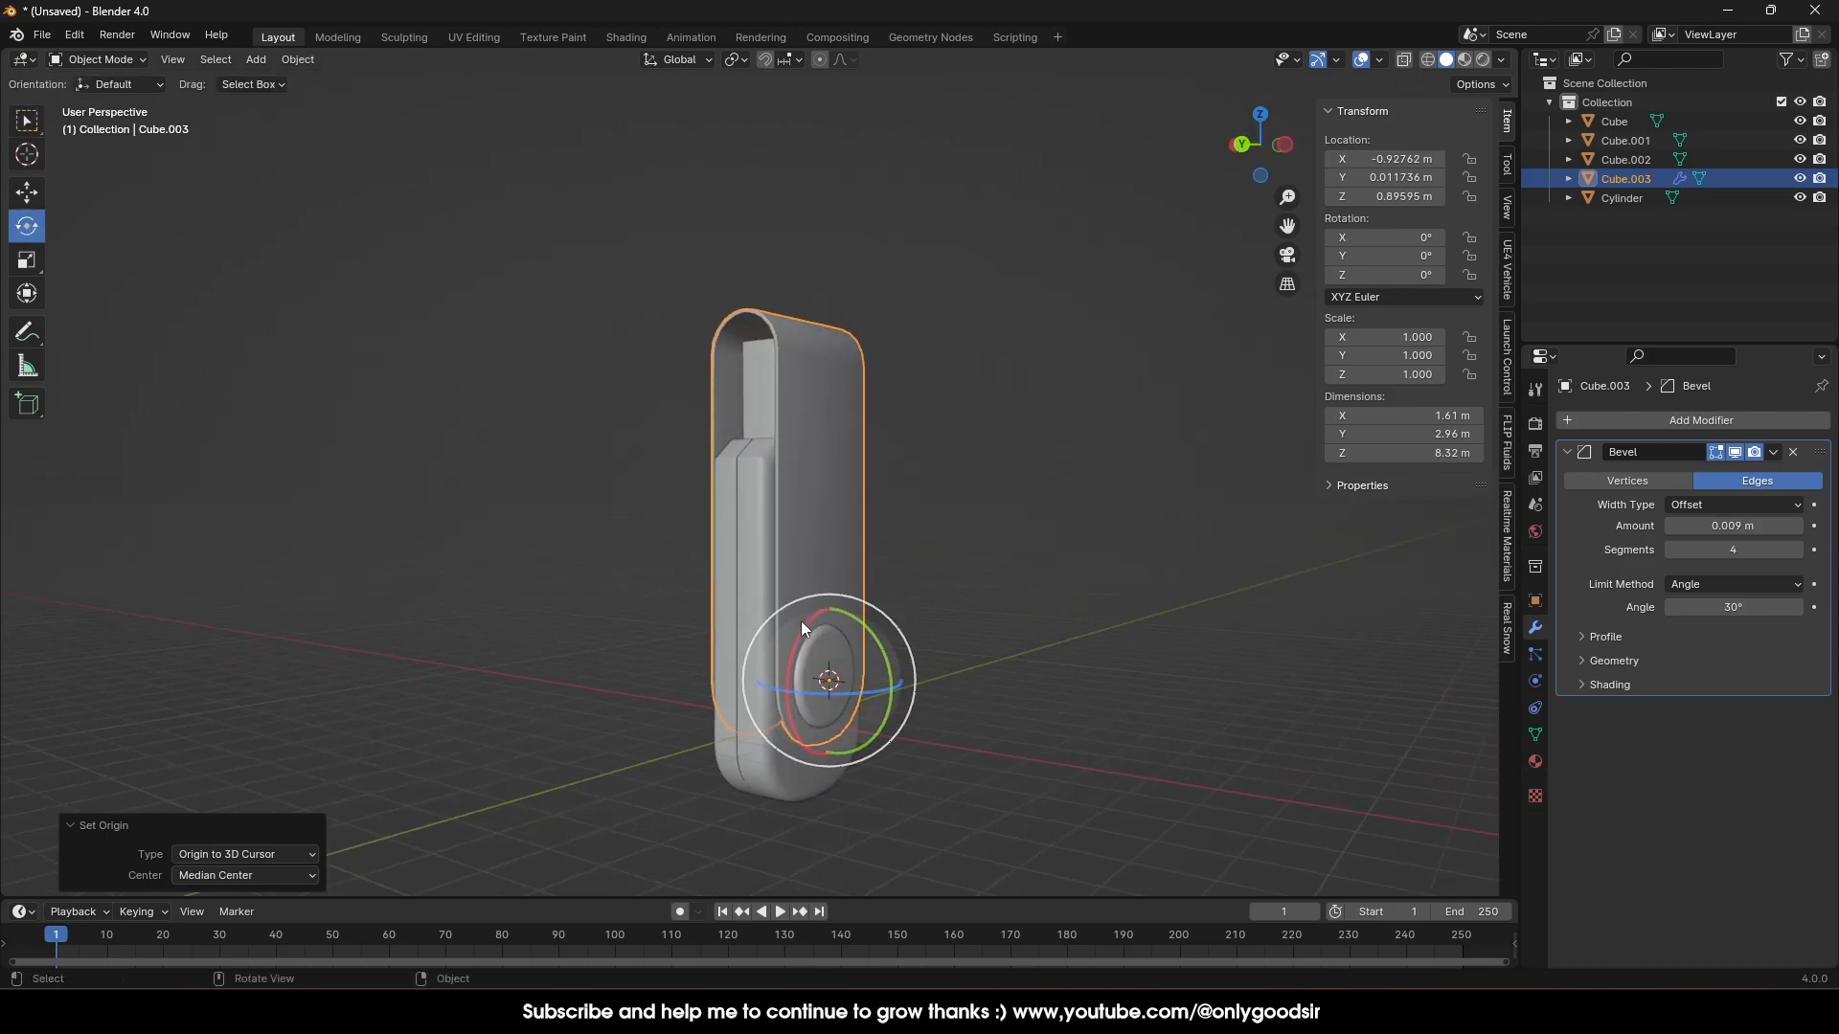
pyautogui.moveTo(800, 636); pyautogui.dragTo(795, 509)
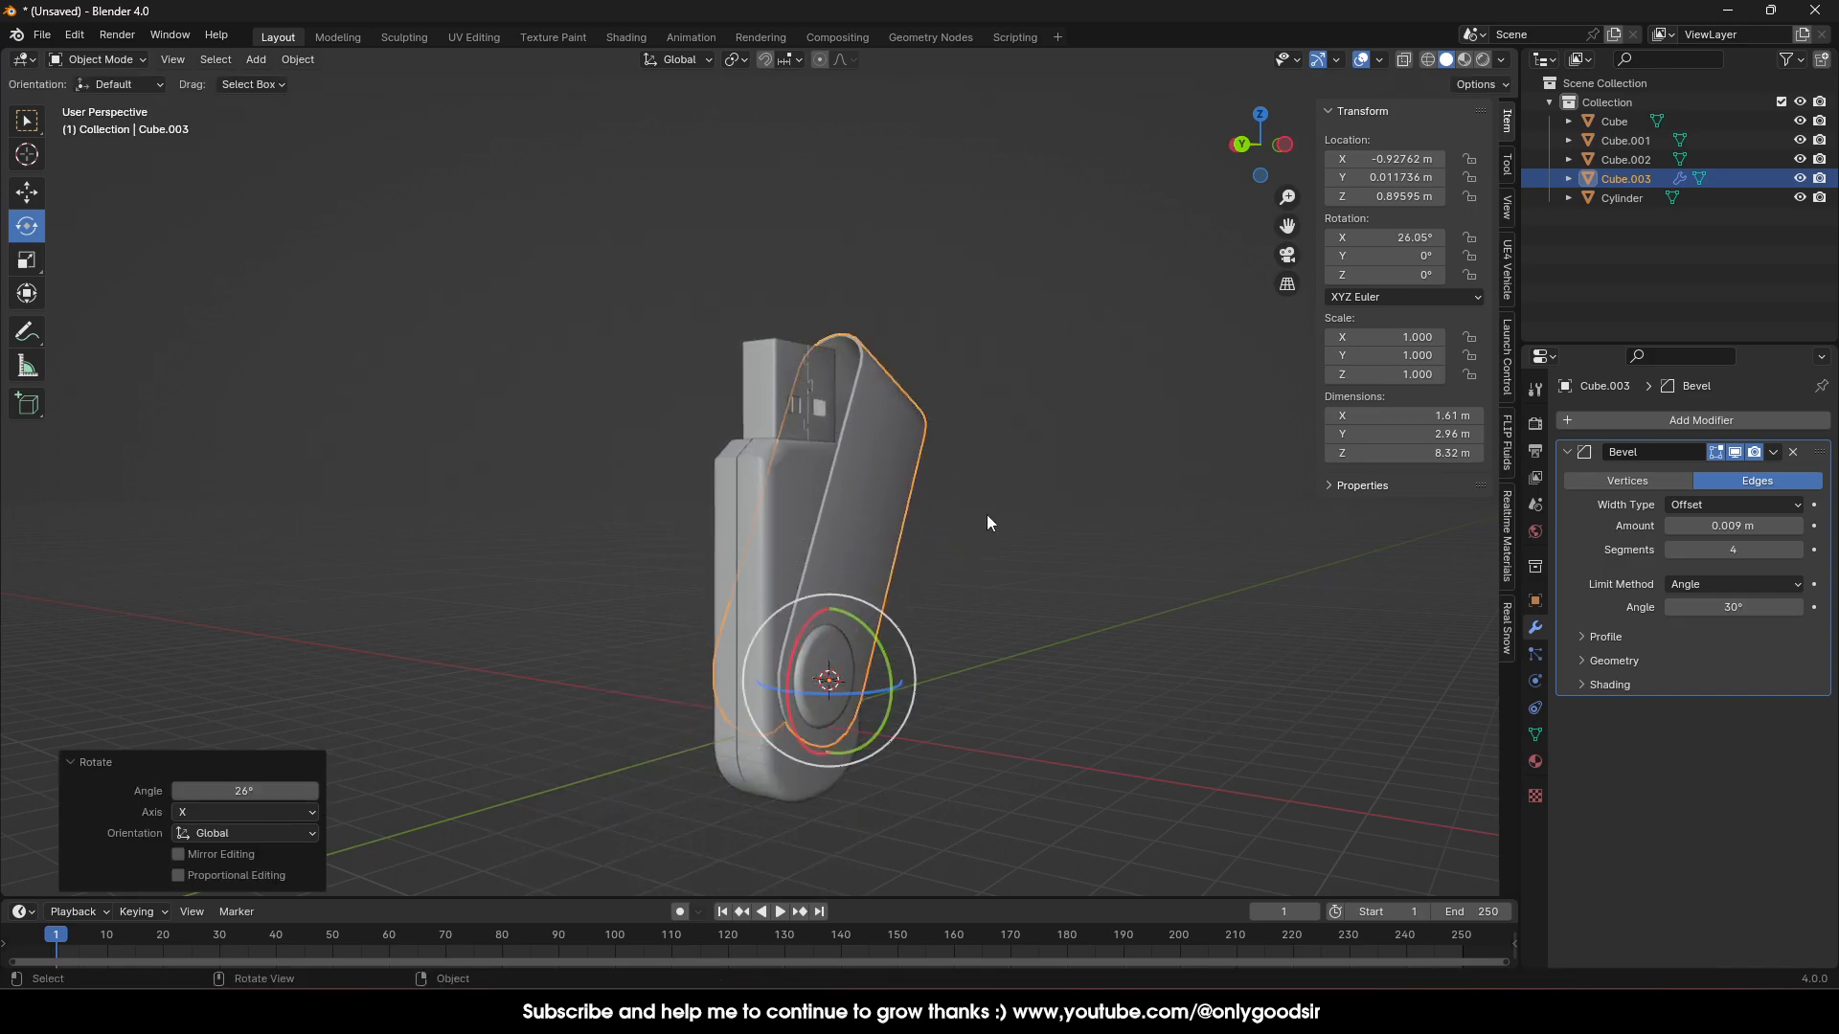
pyautogui.click(1076, 520)
# Switch the viewport to Material Preview shading
pyautogui.moveTo(1063, 447); pyautogui.dragTo(1037, 605, button='middle')
pyautogui.scroll(-3, 1034, 603)
pyautogui.moveTo(894, 541); pyautogui.dragTo(809, 561, button='middle')
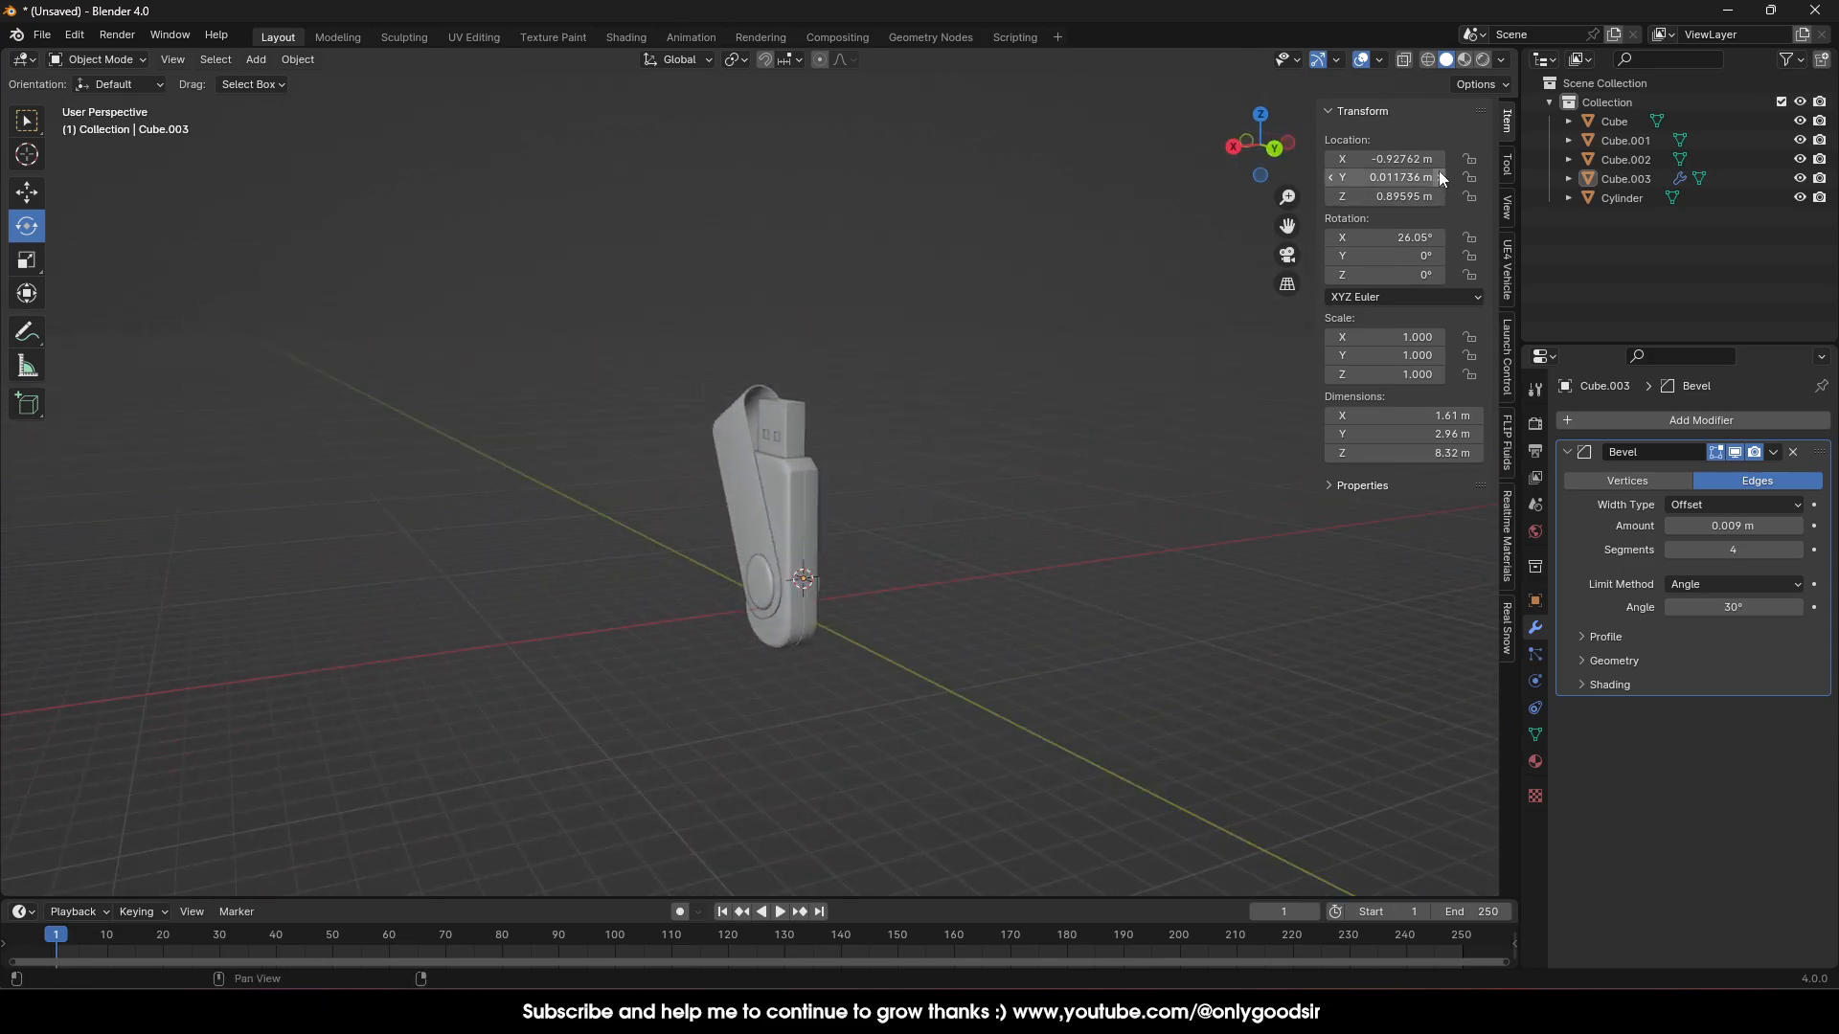
pyautogui.click(1464, 61)
pyautogui.moveTo(1005, 402)
pyautogui.mouseDown(button='middle')
pyautogui.moveTo(739, 444)
pyautogui.moveTo(876, 519)
pyautogui.mouseUp(button='middle')
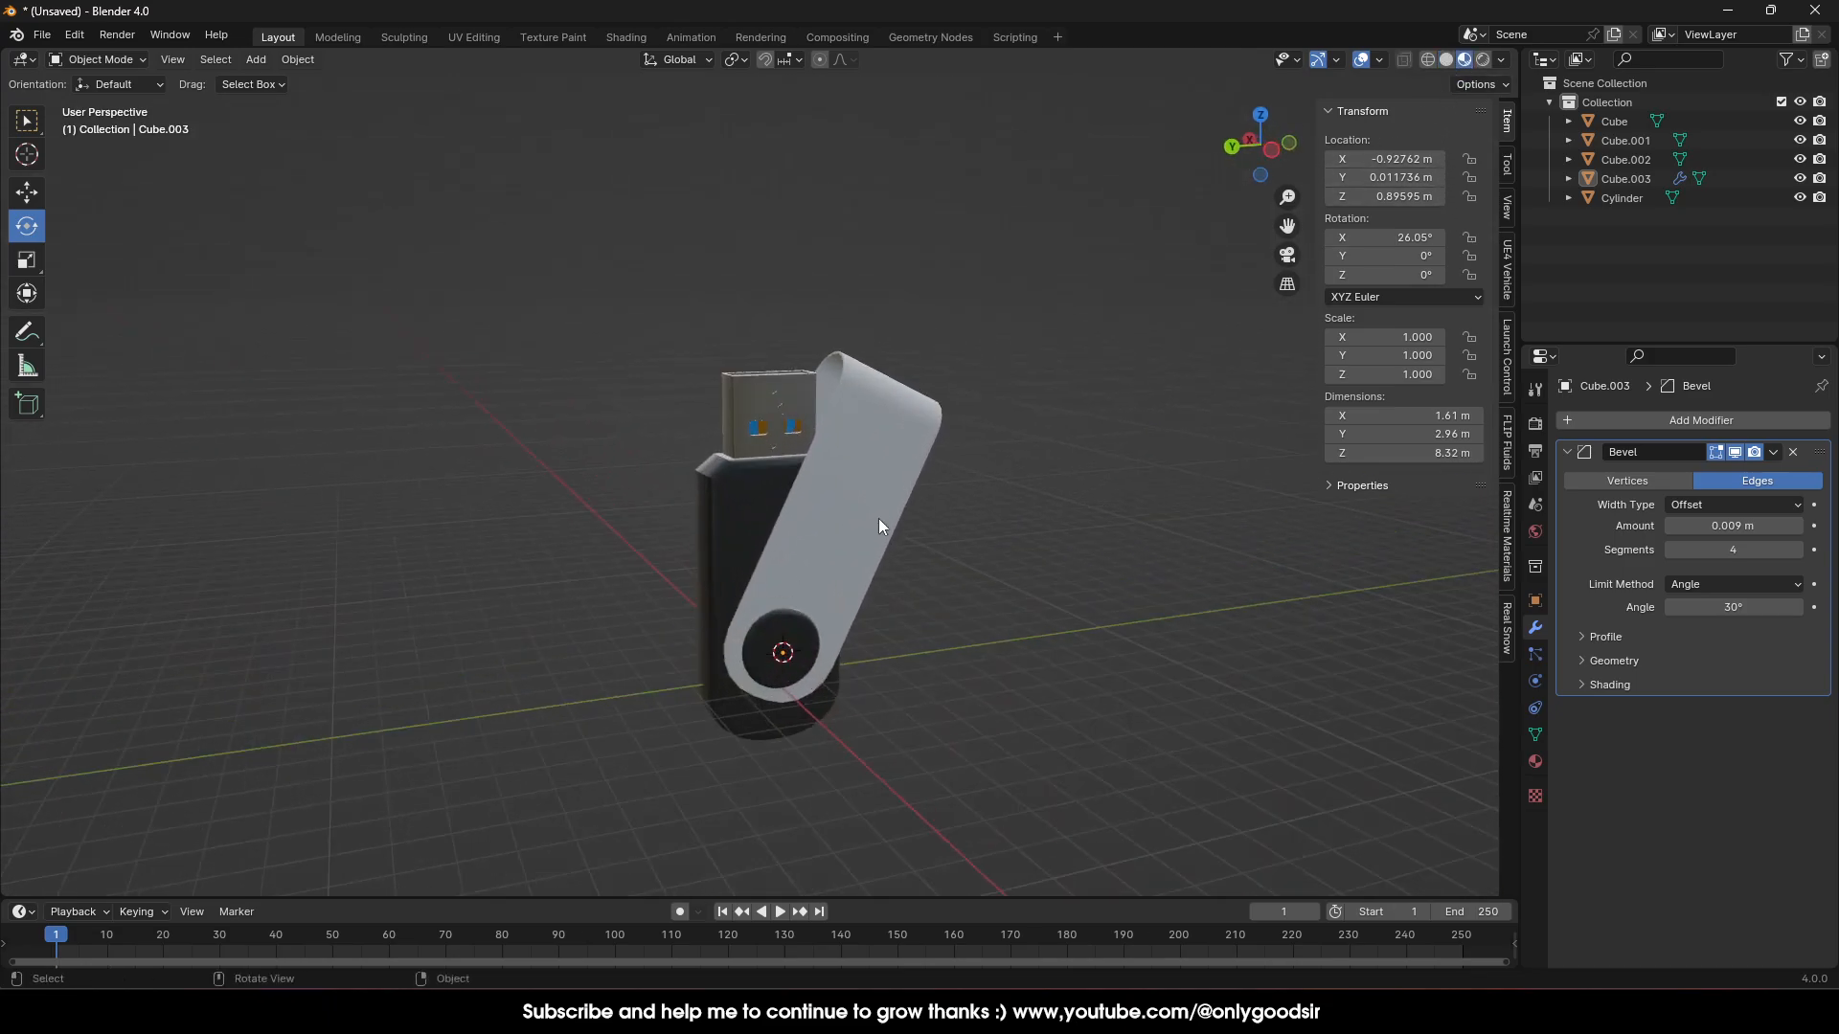
# Give the cover a new material with Metallic 0.764 and Roughness 0.161, and deselect it
pyautogui.click(904, 452)
pyautogui.click(1535, 762)
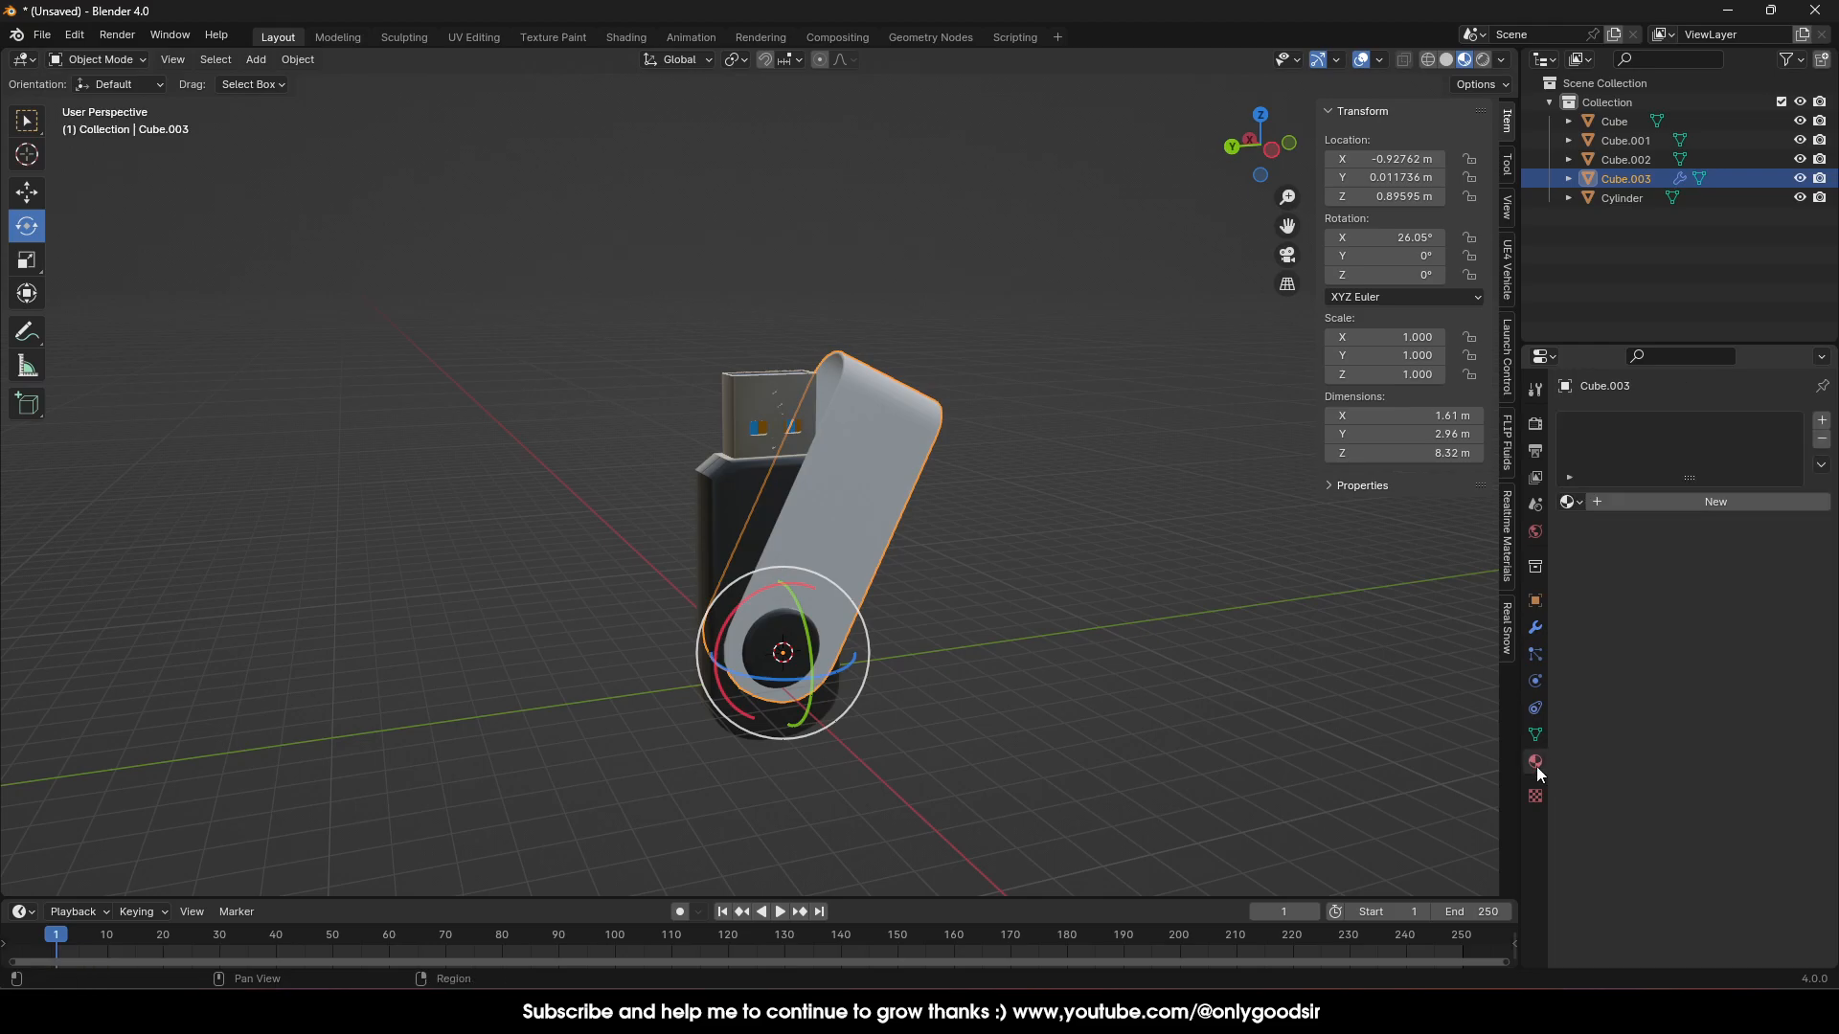
pyautogui.click(1682, 508)
pyautogui.moveTo(1720, 682)
pyautogui.mouseDown()
pyautogui.moveTo(1837, 682)
pyautogui.moveTo(1707, 707)
pyautogui.mouseUp()
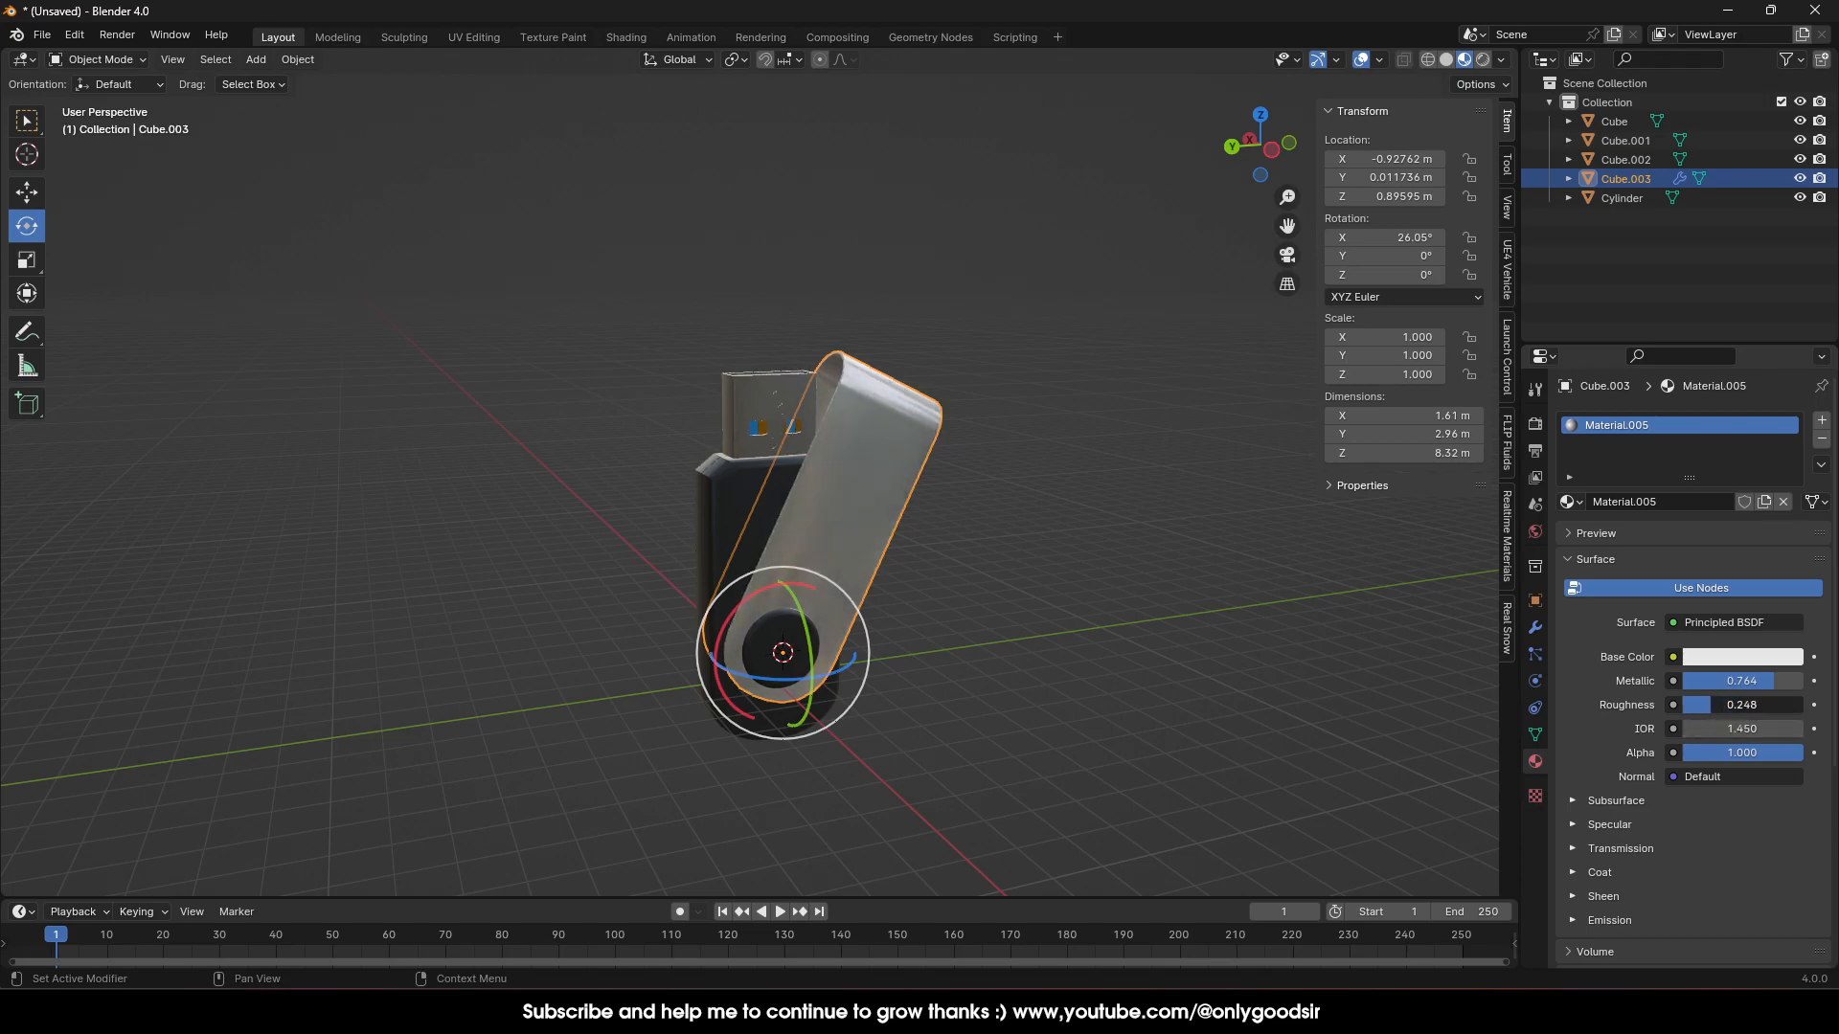
pyautogui.click(1063, 596)
pyautogui.moveTo(1063, 596); pyautogui.dragTo(1221, 633, button='middle')
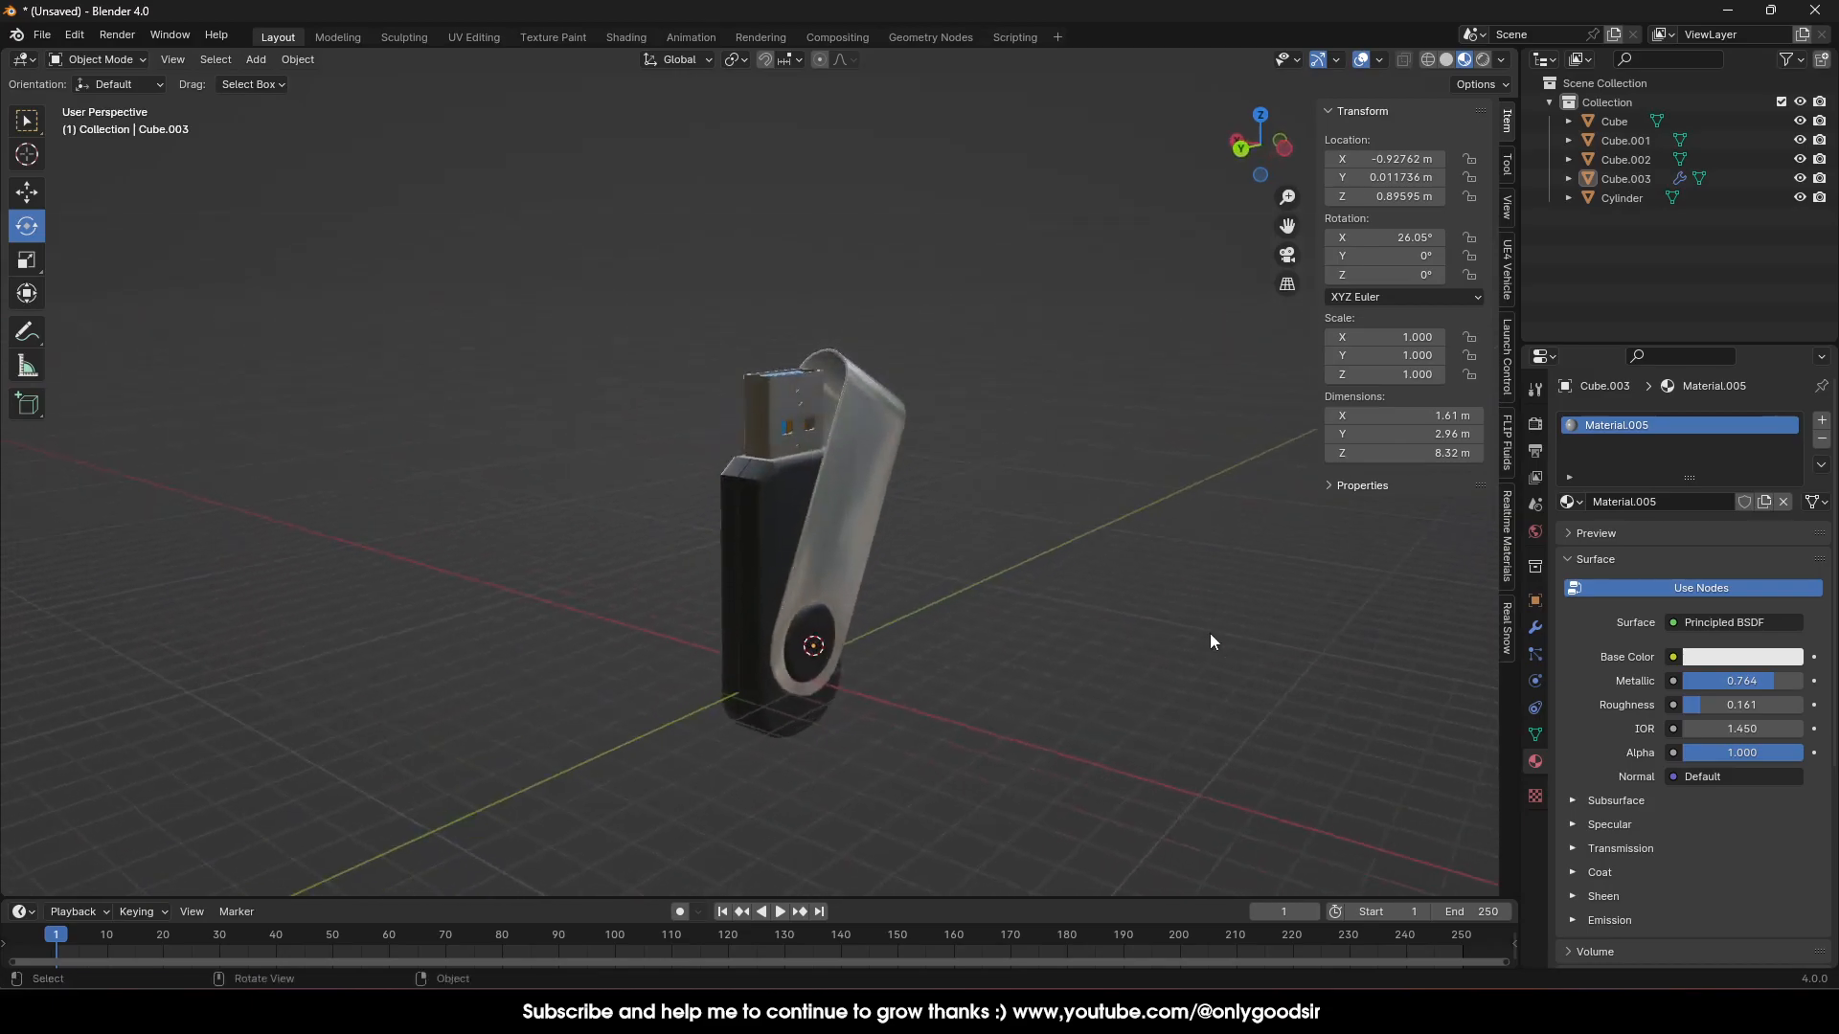
pyautogui.moveTo(869, 533)
pyautogui.mouseDown(button='middle')
pyautogui.moveTo(572, 526)
pyautogui.moveTo(843, 570)
pyautogui.moveTo(881, 527)
pyautogui.mouseUp(button='middle')
pyautogui.scroll(2, 914, 567)
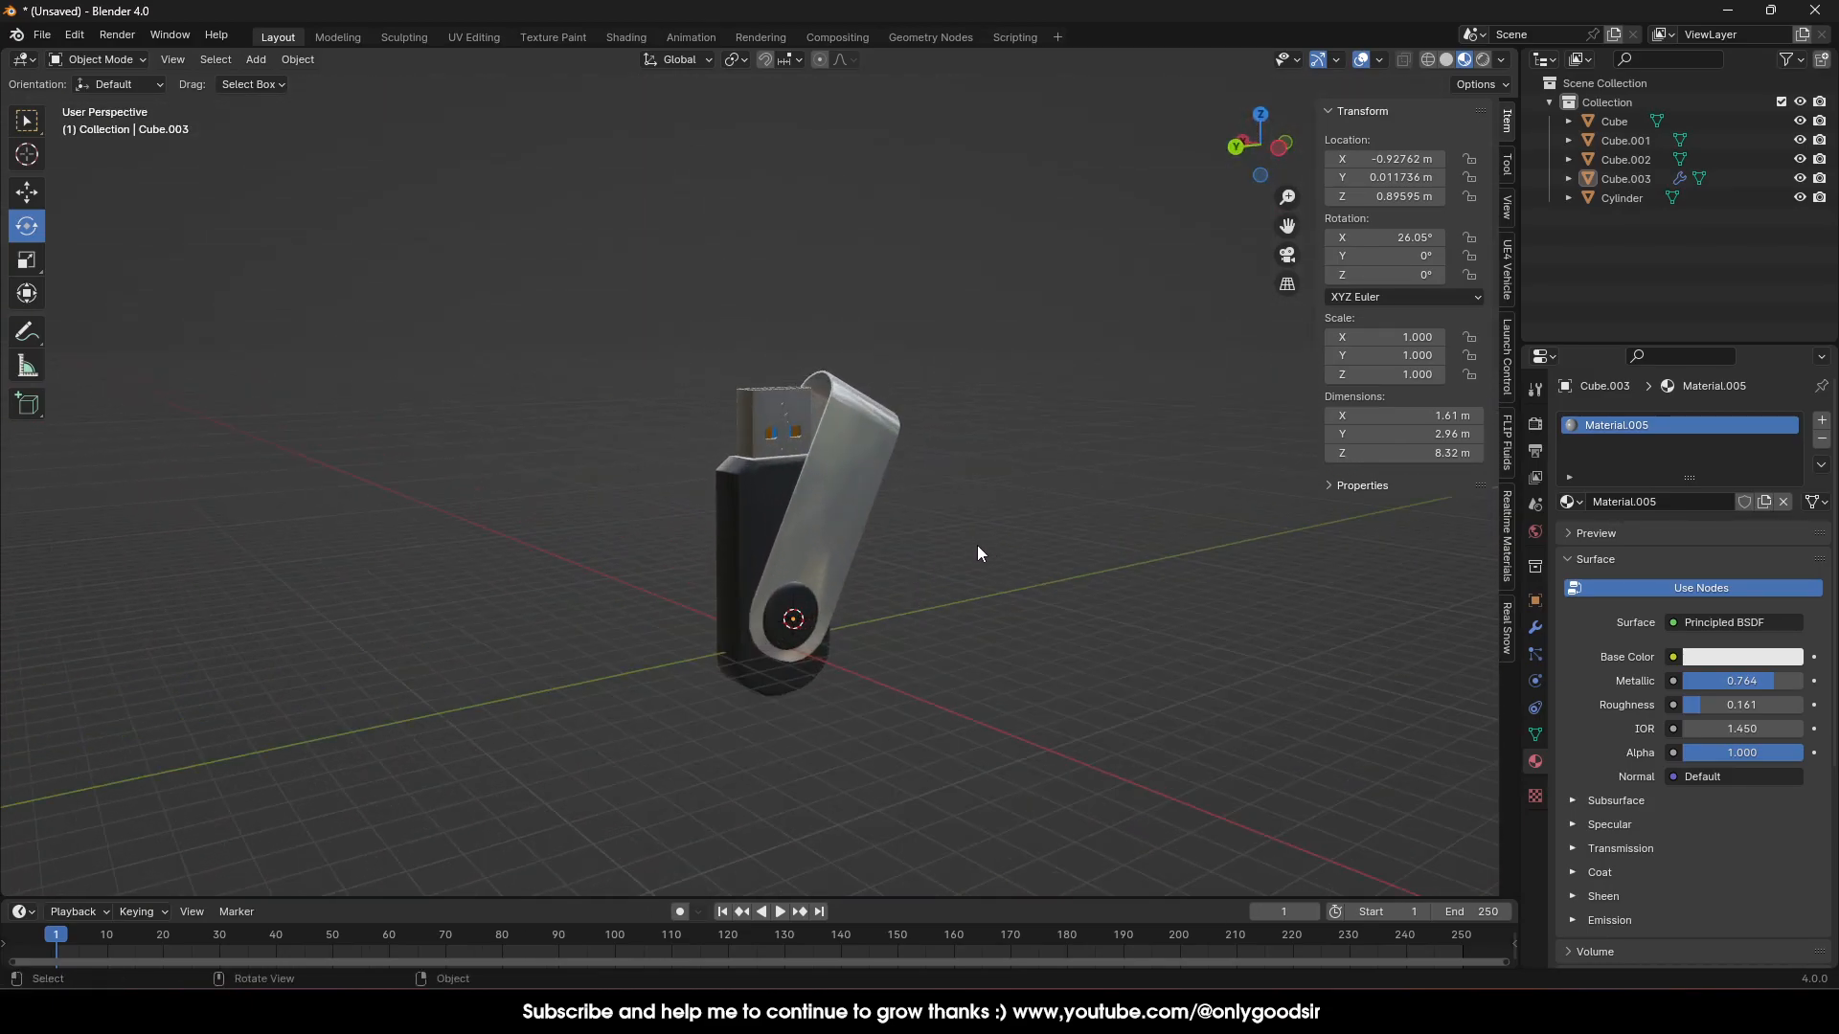
pyautogui.moveTo(977, 421); pyautogui.dragTo(733, 599, button='middle')
pyautogui.moveTo(987, 573); pyautogui.dragTo(894, 479, button='middle')
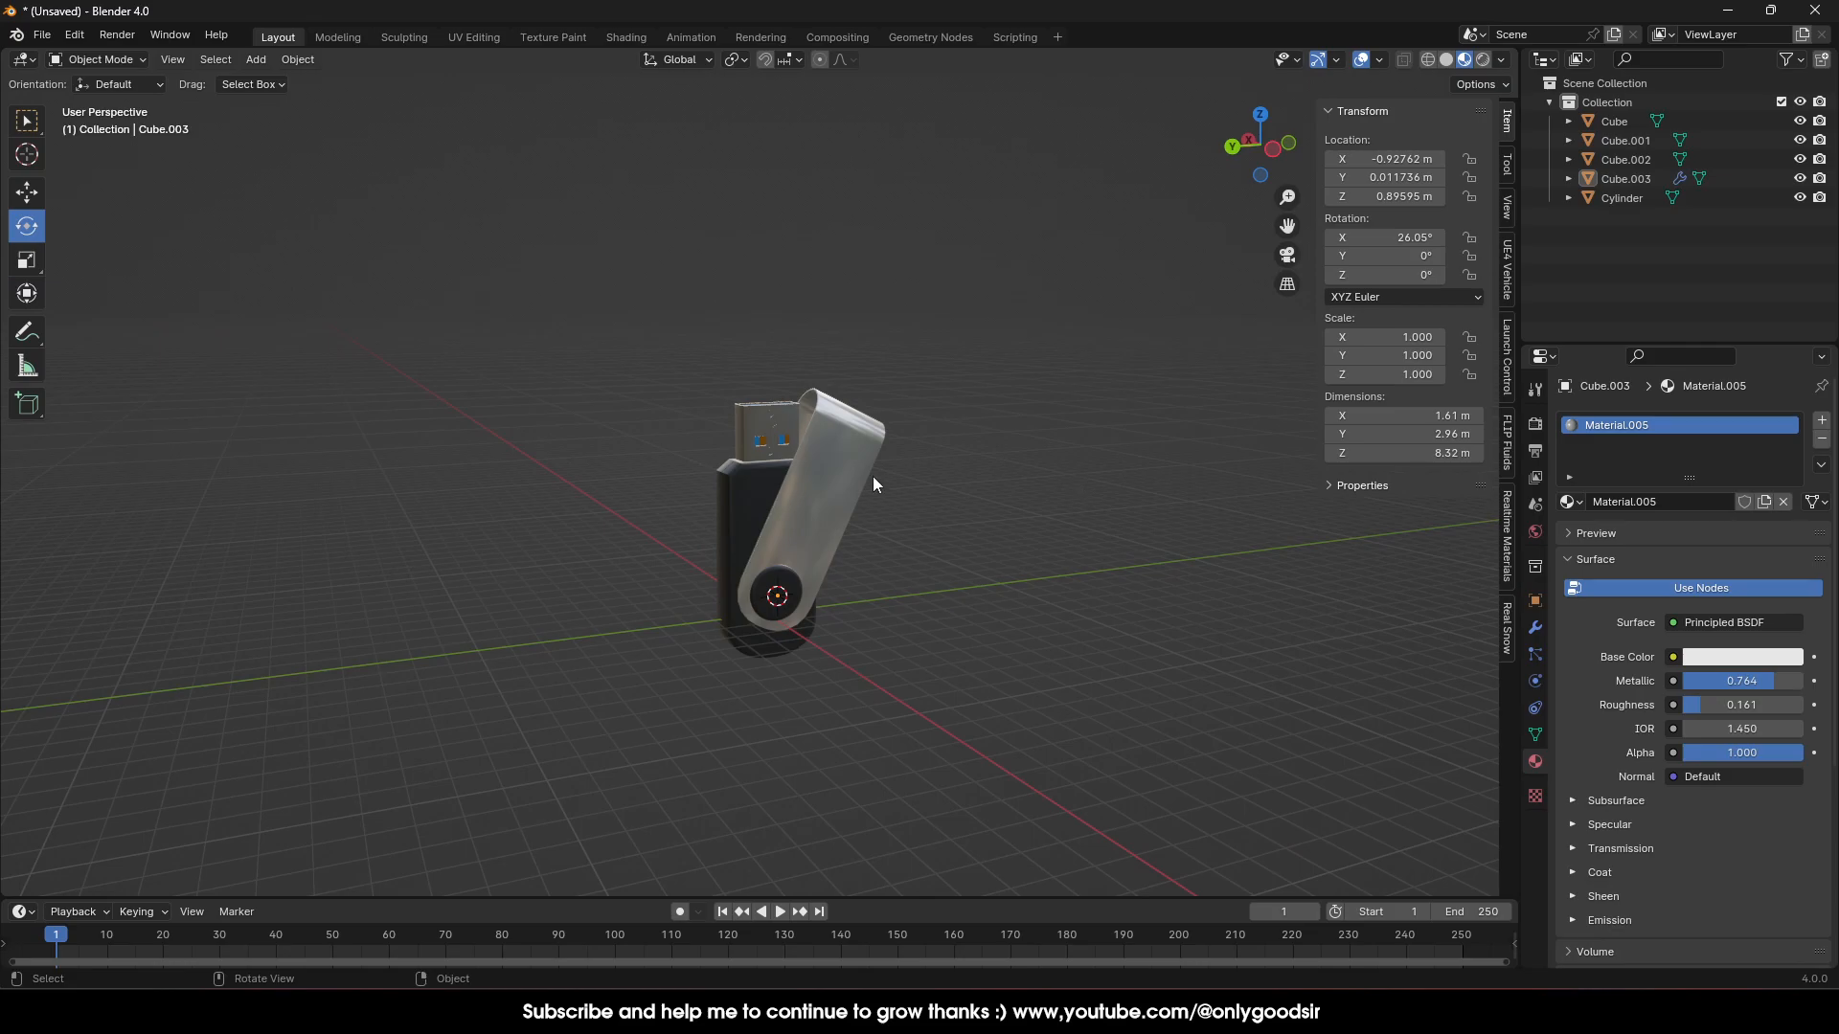
pyautogui.scroll(2, 800, 617)
# Parent the inner contact piece, the metal connector shell and the swivel cover to the black body using the Object option
pyautogui.click(822, 582)
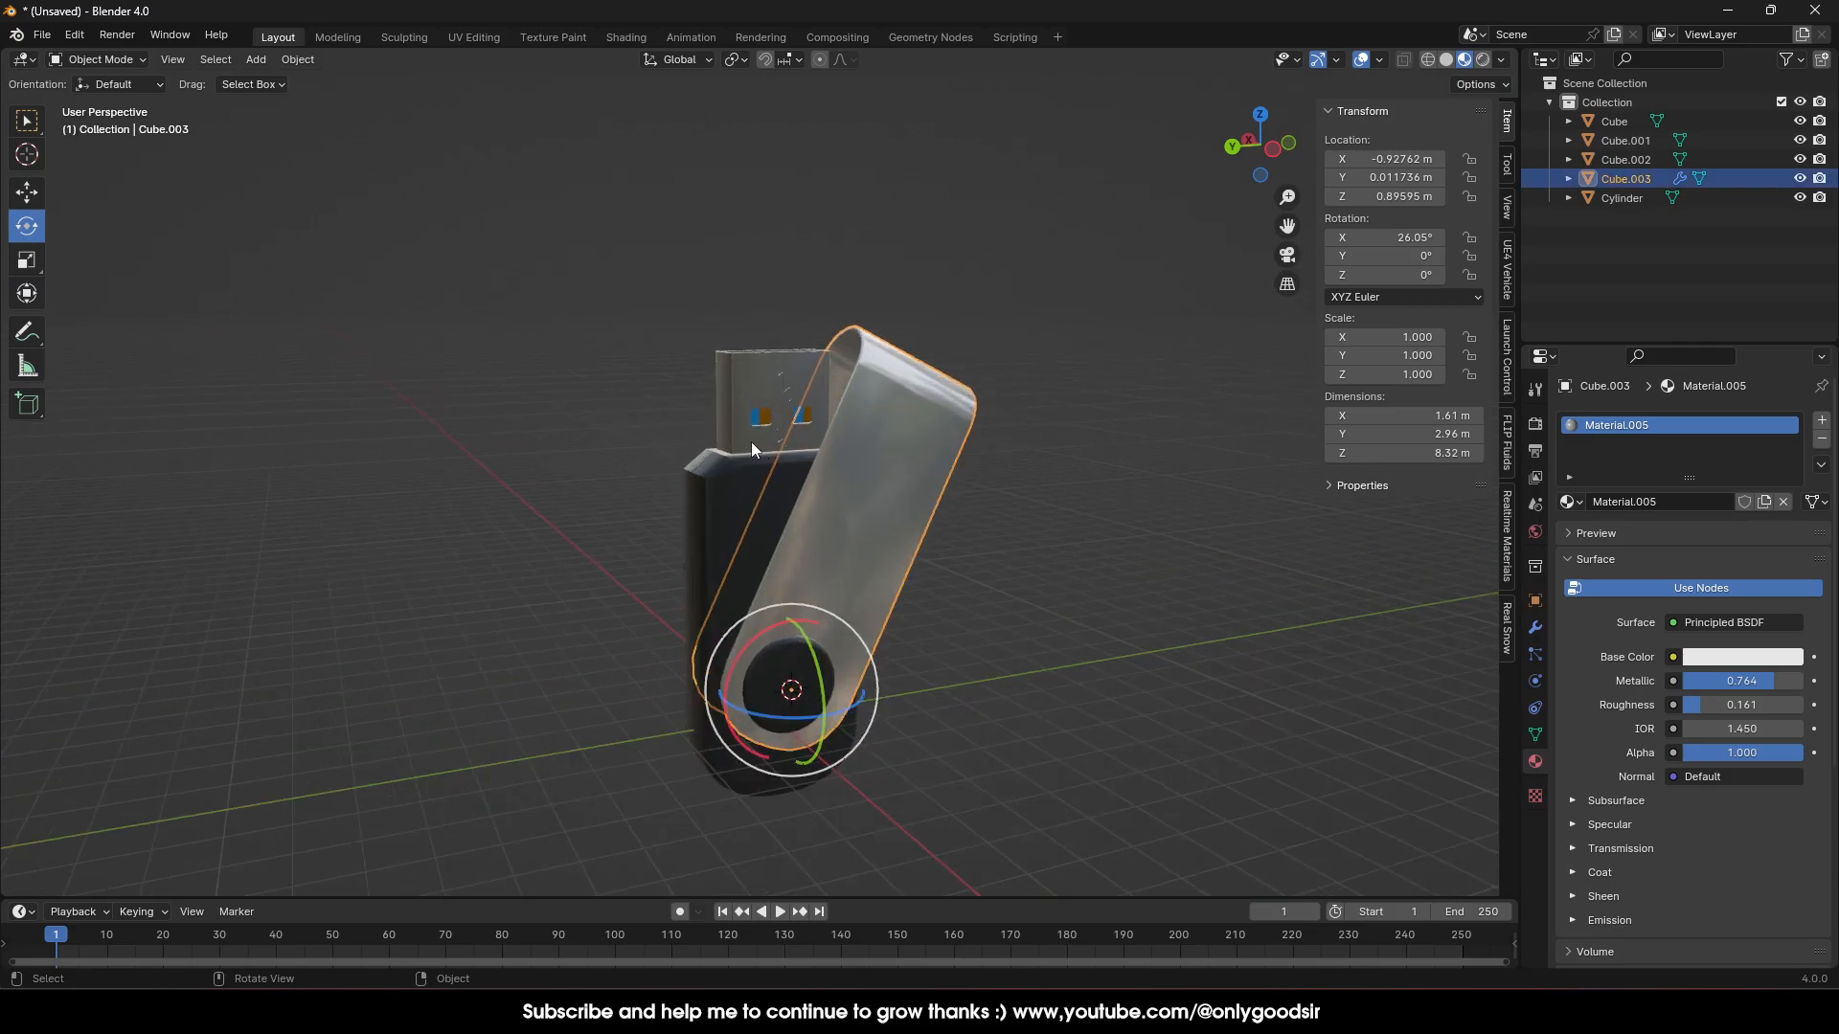
pyautogui.moveTo(757, 456); pyautogui.dragTo(708, 565, button='middle')
pyautogui.scroll(2, 699, 592)
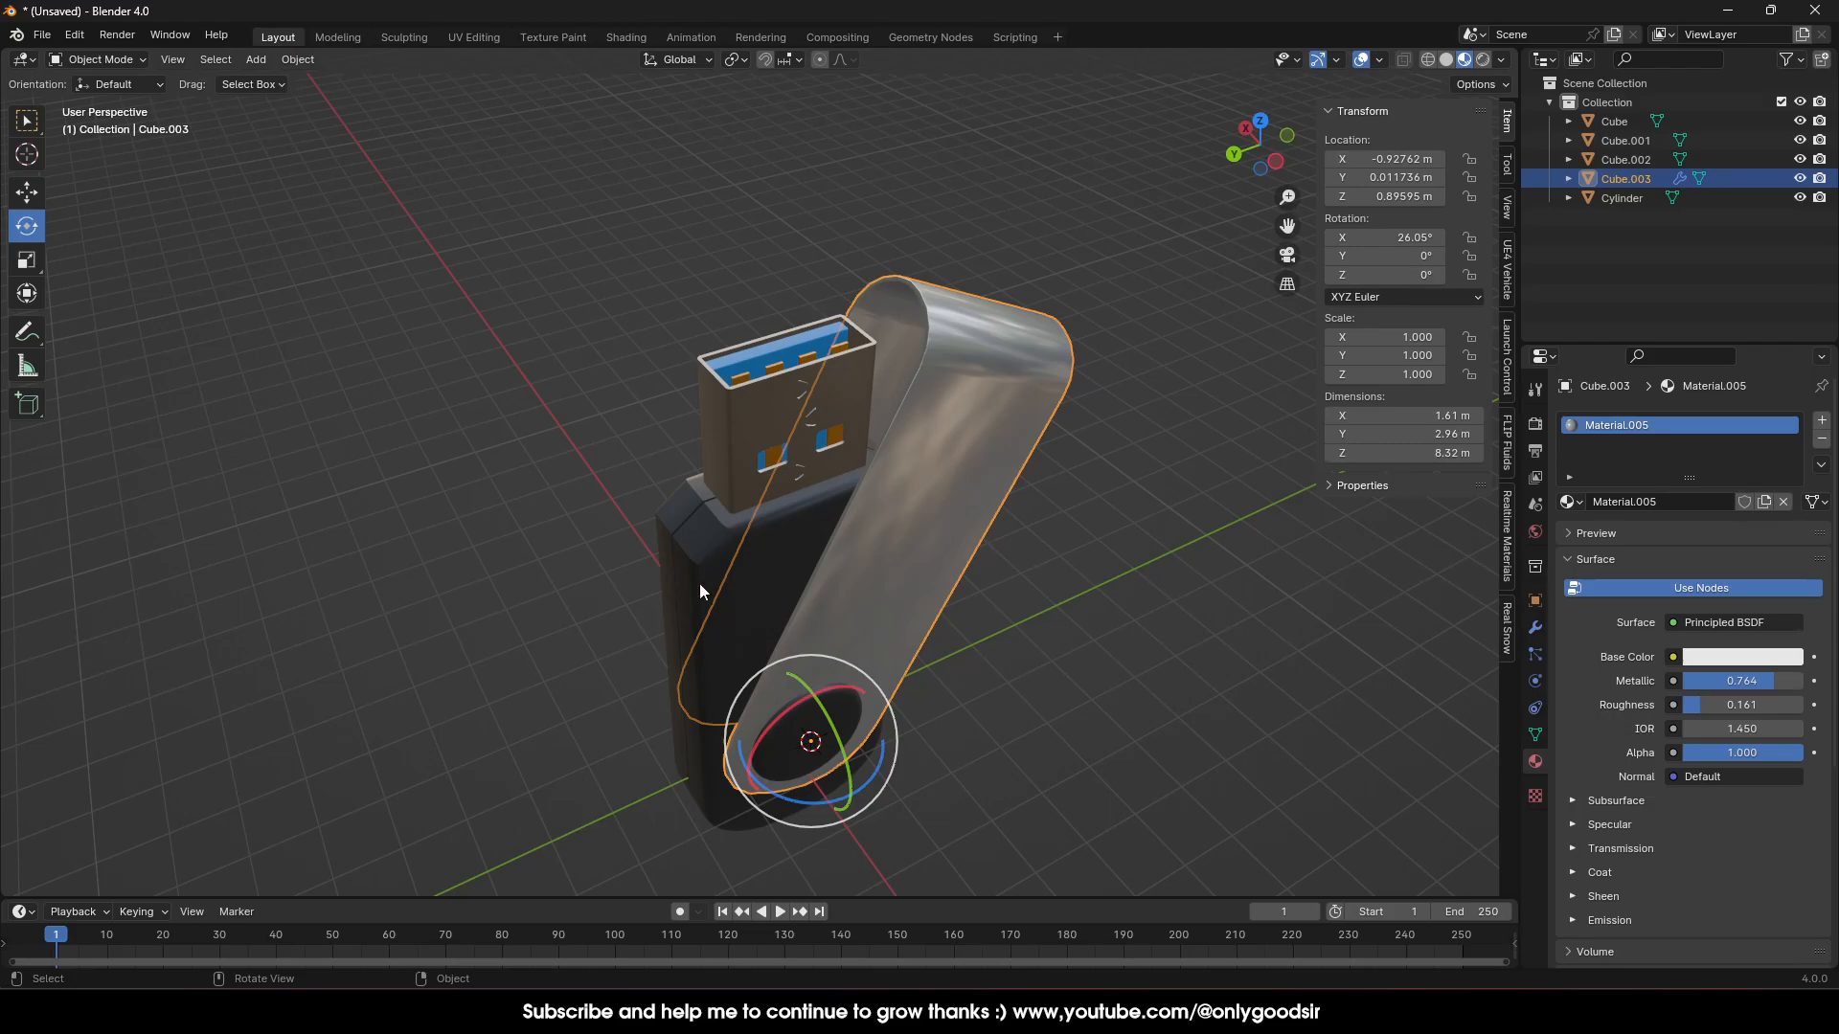
pyautogui.click(686, 364)
pyautogui.click(762, 354)
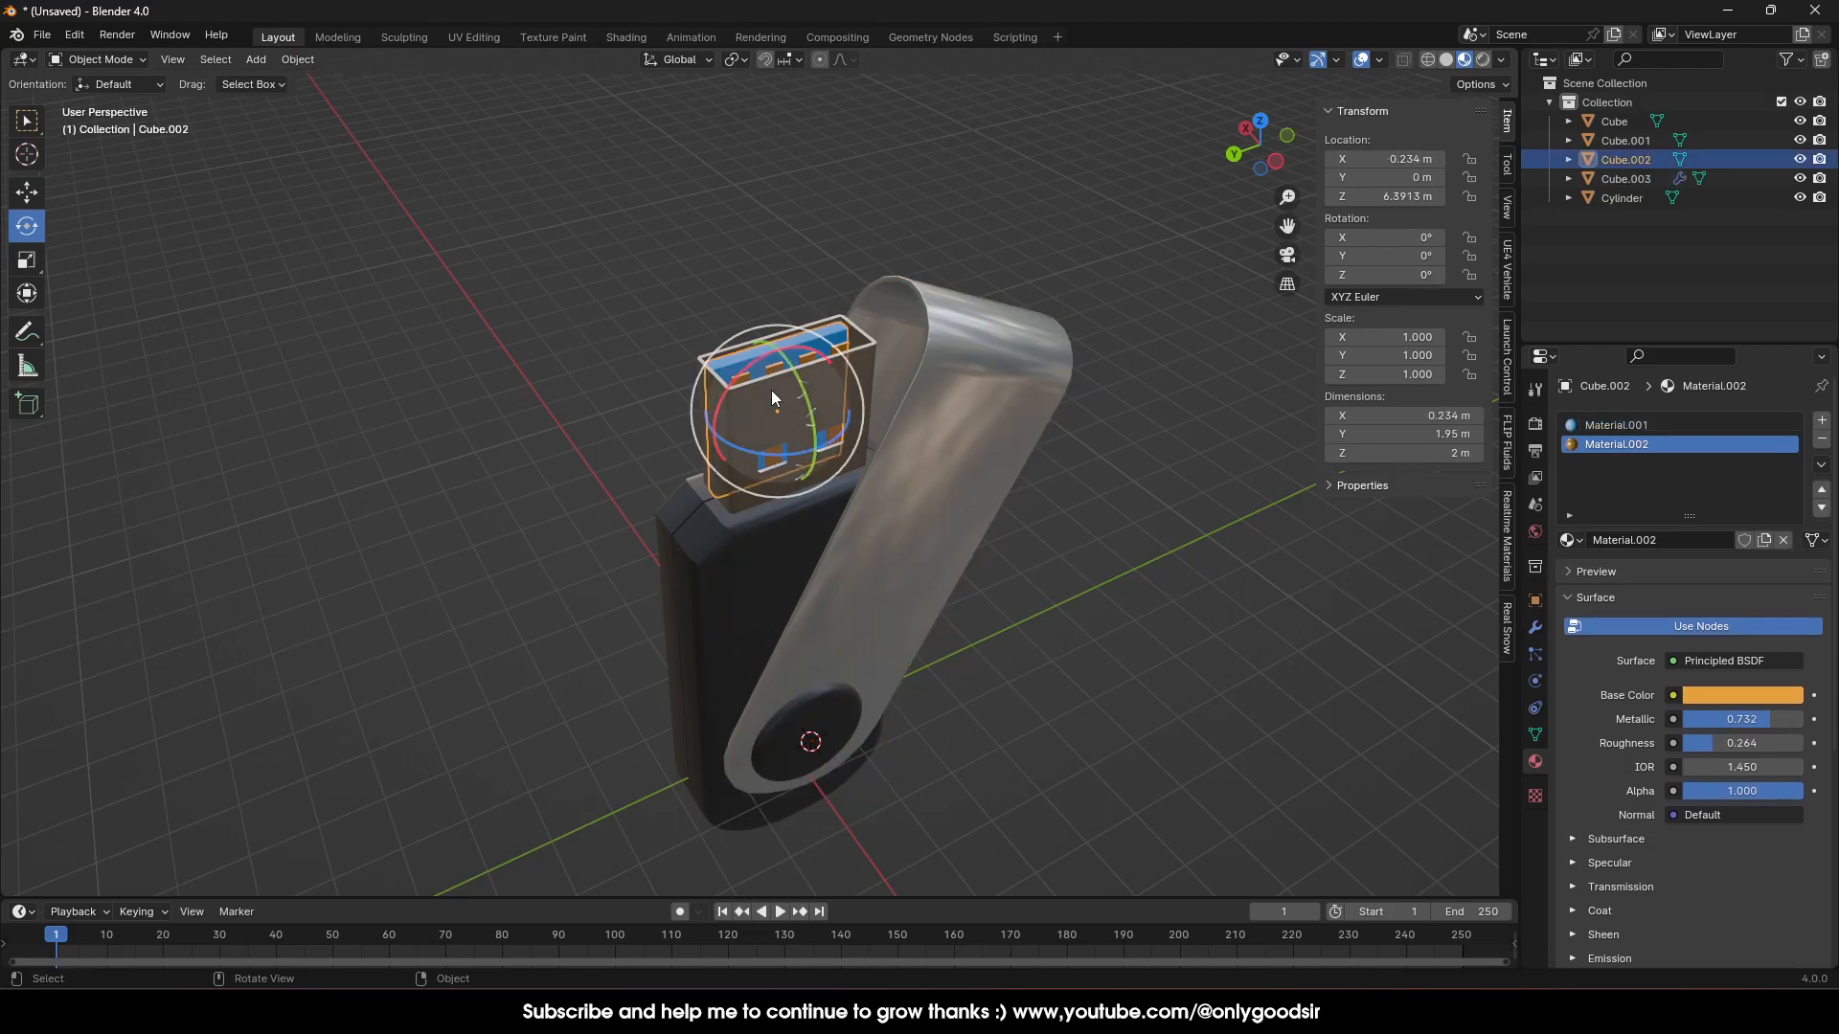
pyautogui.keyDown('shift'); pyautogui.click(864, 362); pyautogui.keyUp('shift')
pyautogui.keyDown('shift'); pyautogui.click(973, 366); pyautogui.keyUp('shift')
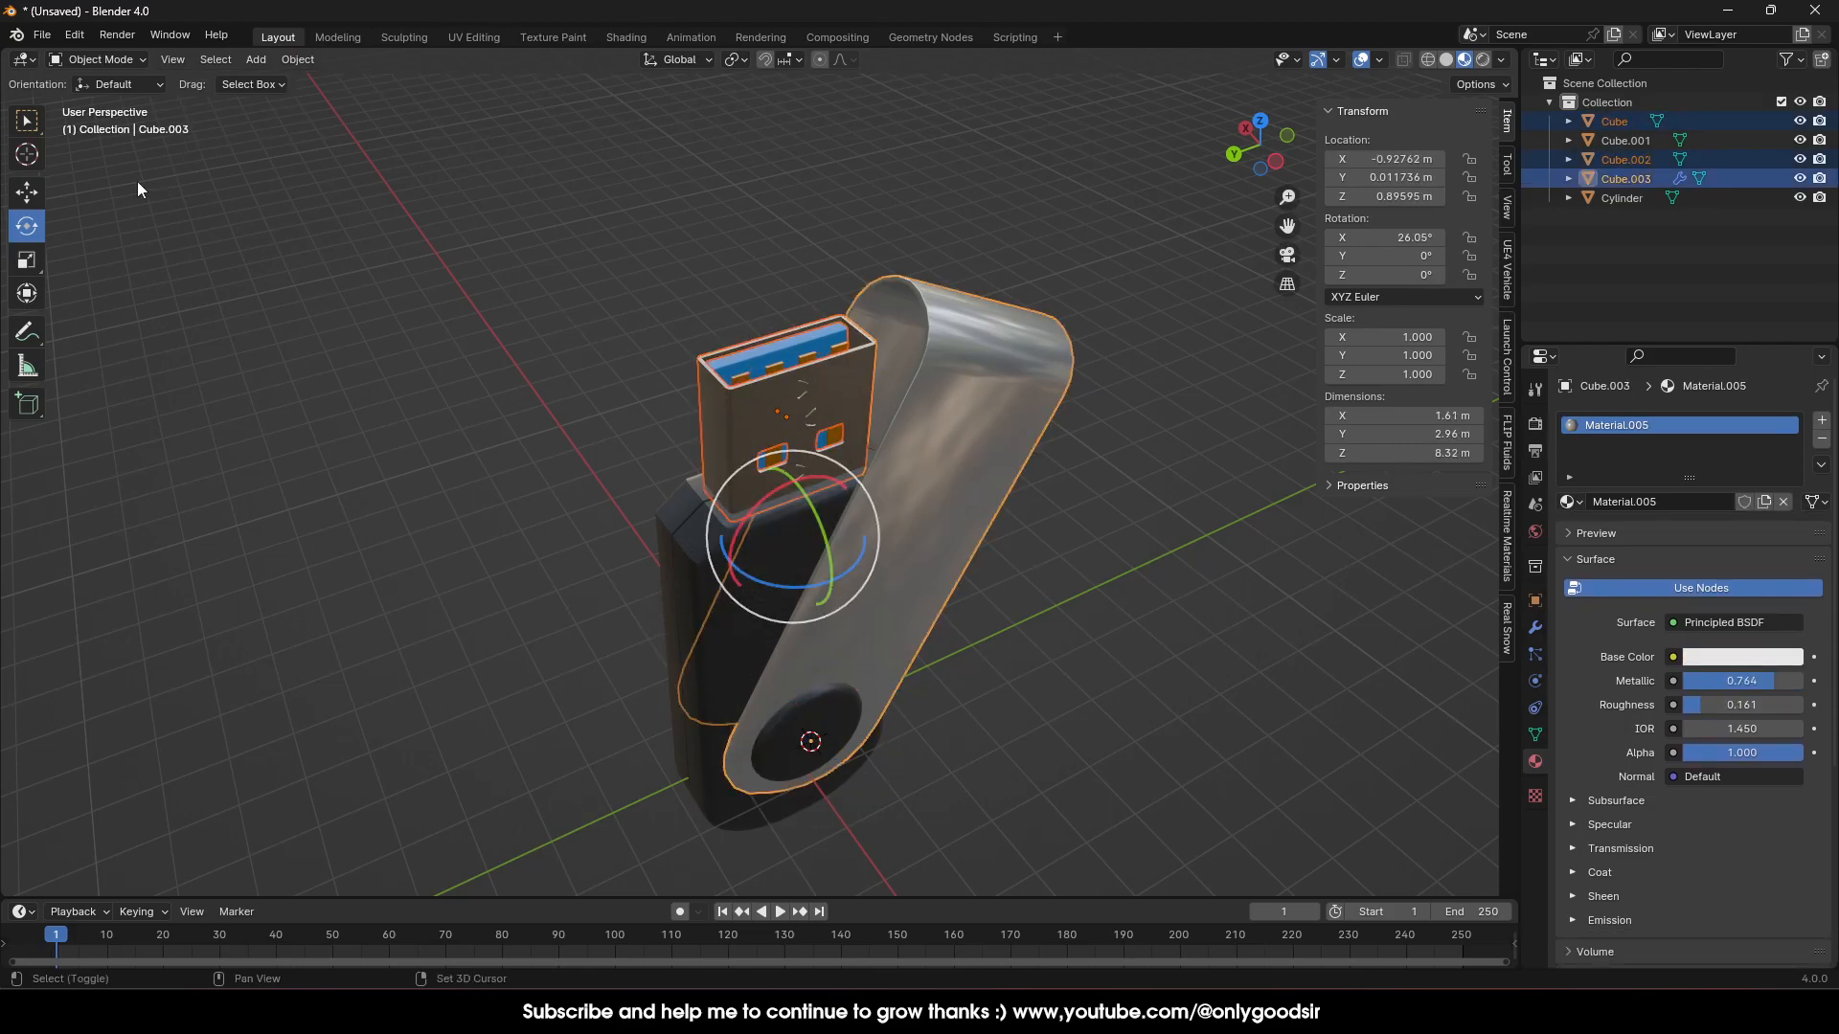
pyautogui.click(33, 193)
pyautogui.keyDown('shift'); pyautogui.click(691, 553); pyautogui.keyUp('shift')
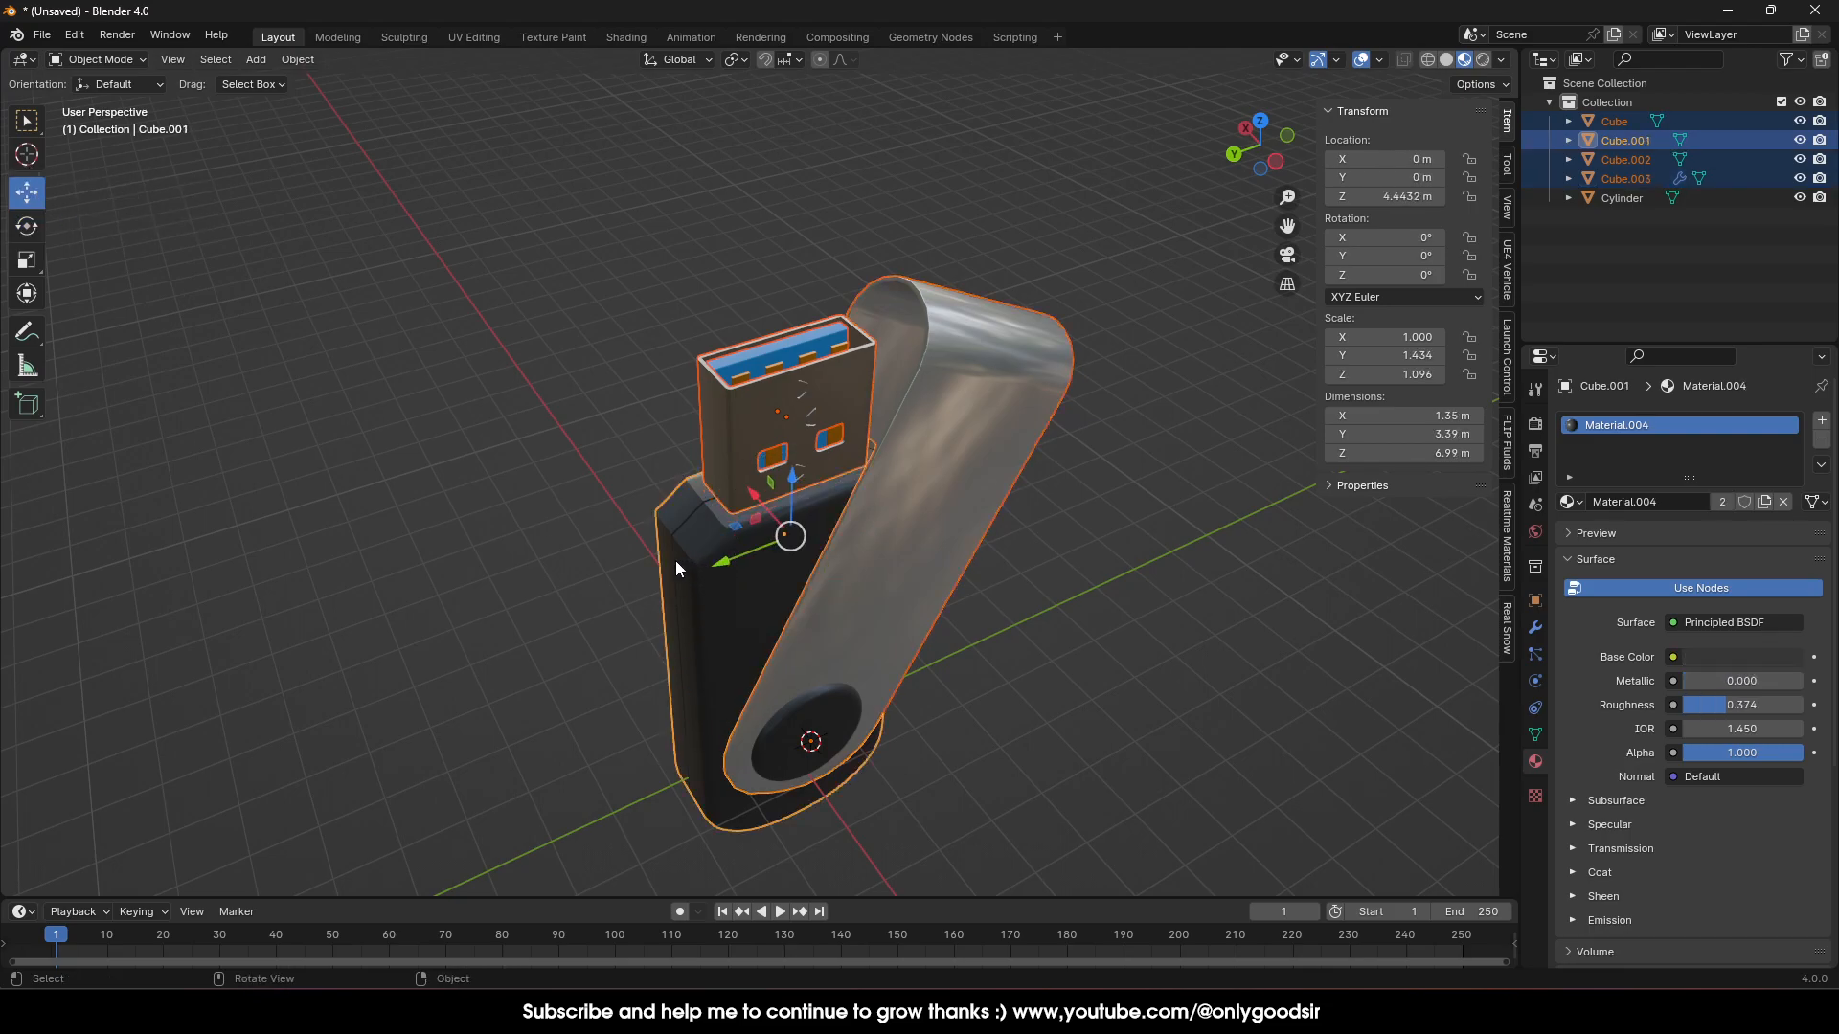
pyautogui.rightClick(415, 431)
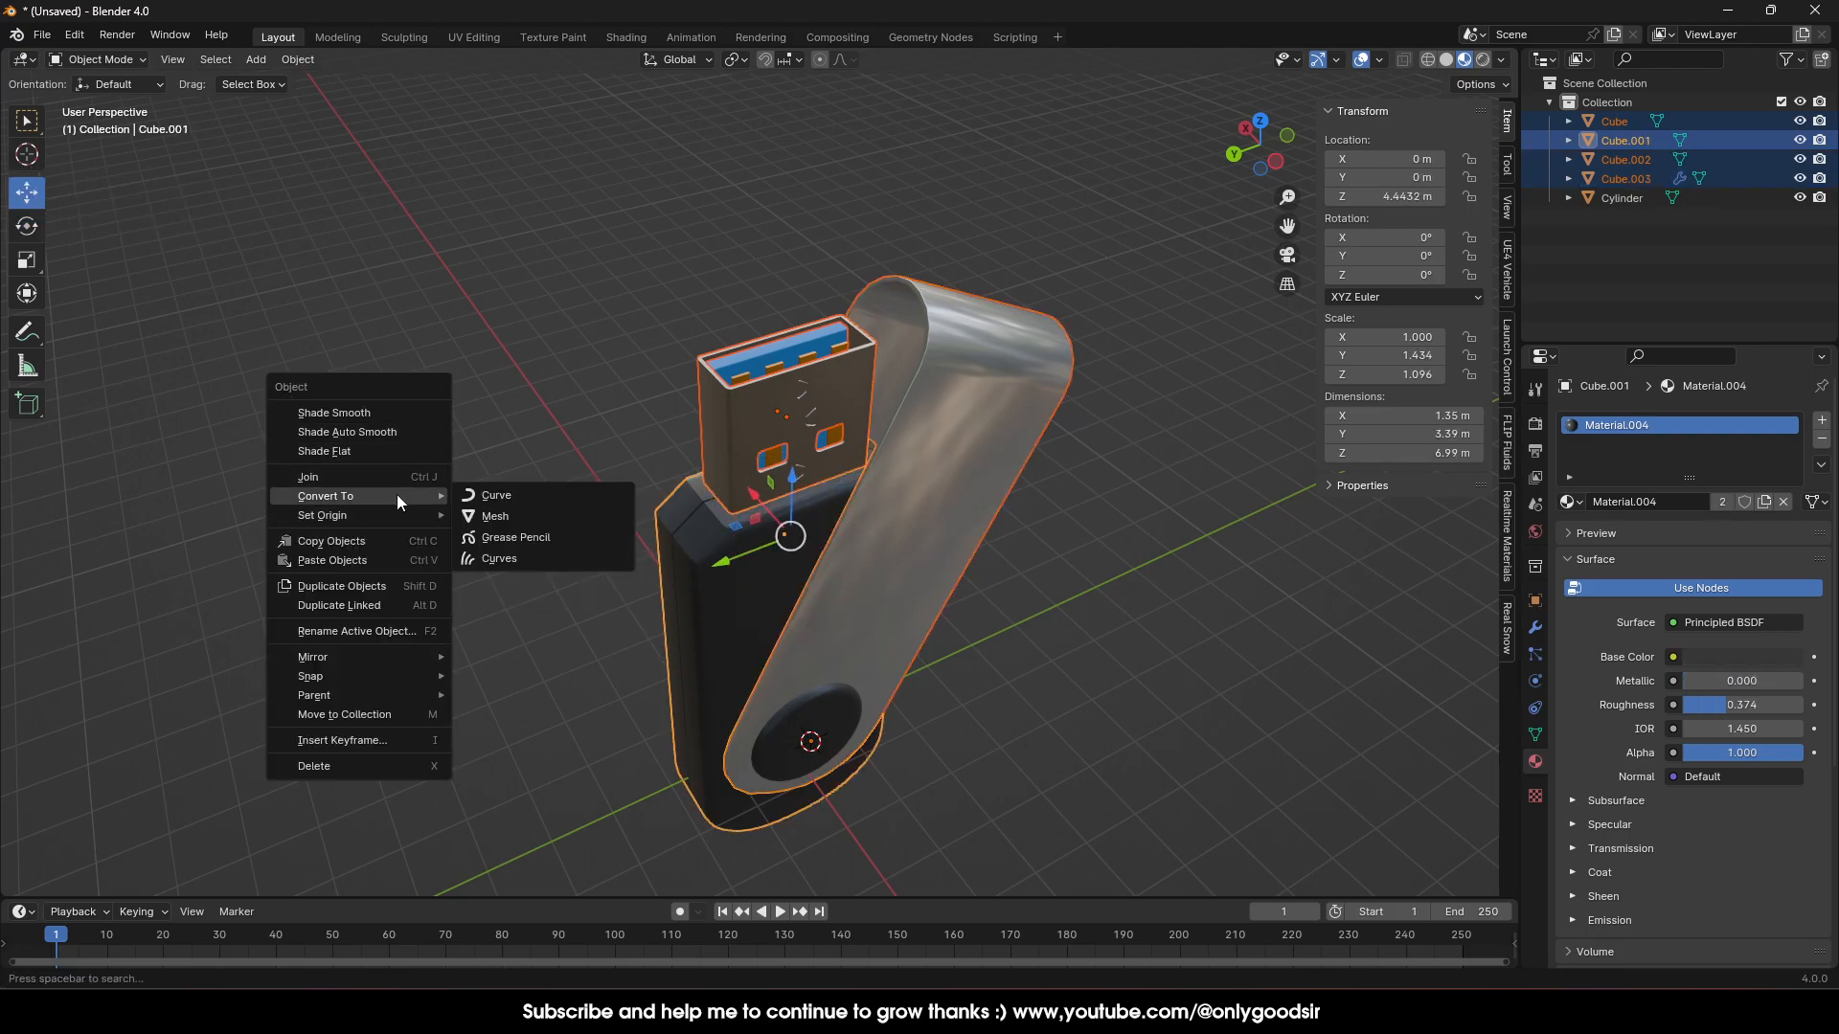
pyautogui.moveTo(359, 692)
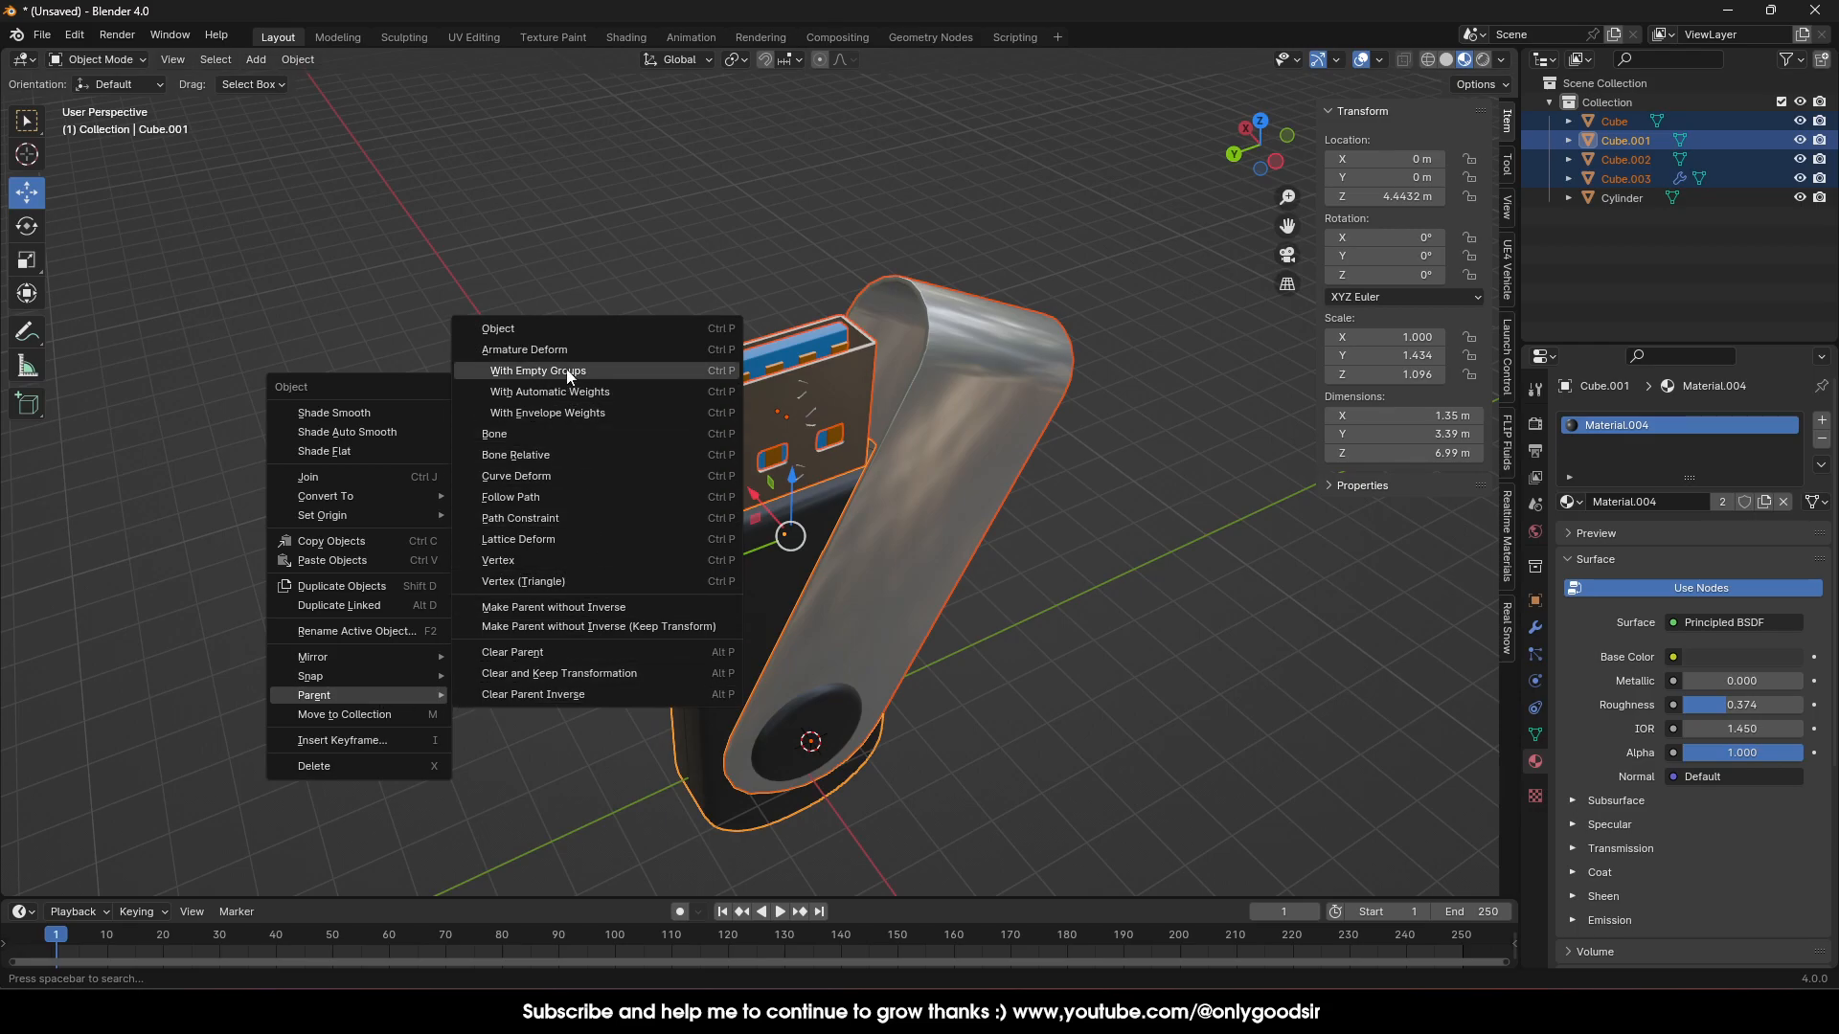
pyautogui.click(555, 329)
pyautogui.moveTo(432, 438); pyautogui.dragTo(687, 588, button='middle')
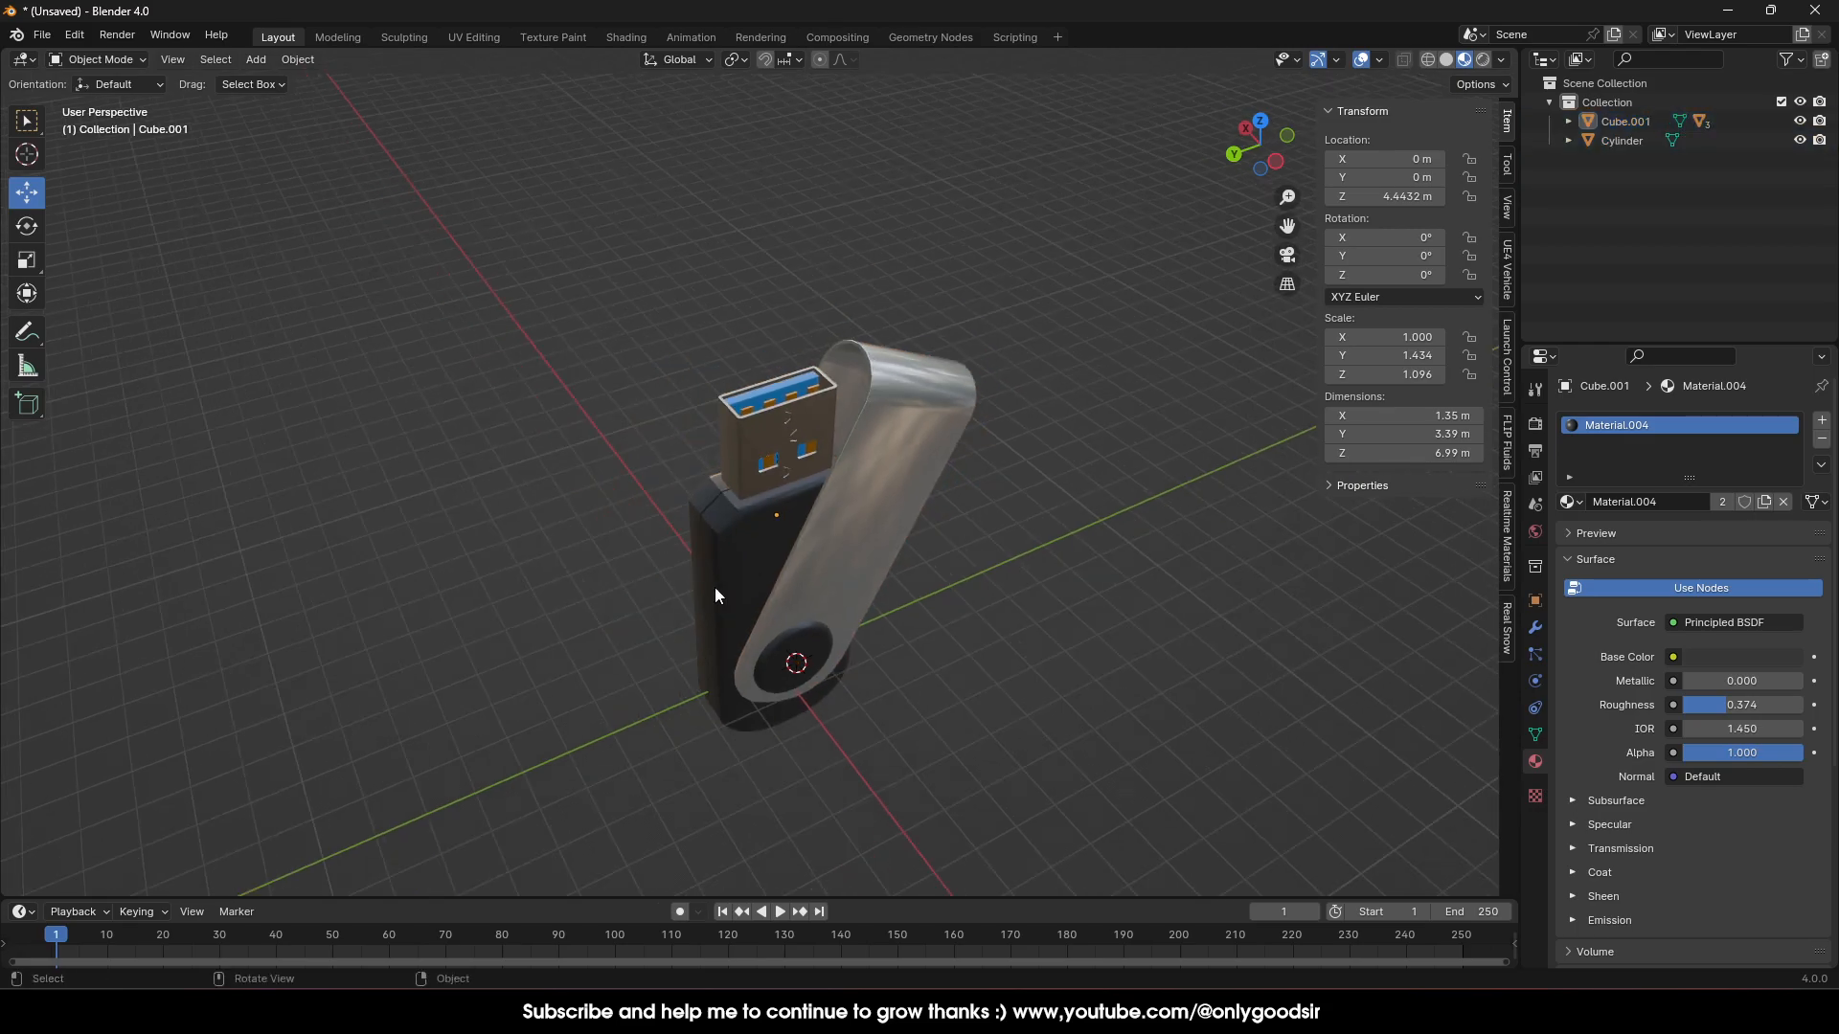
# Parent the pivot cylinder to the black USB body using the Object option, and deselect them
pyautogui.click(727, 588)
pyautogui.click(797, 660)
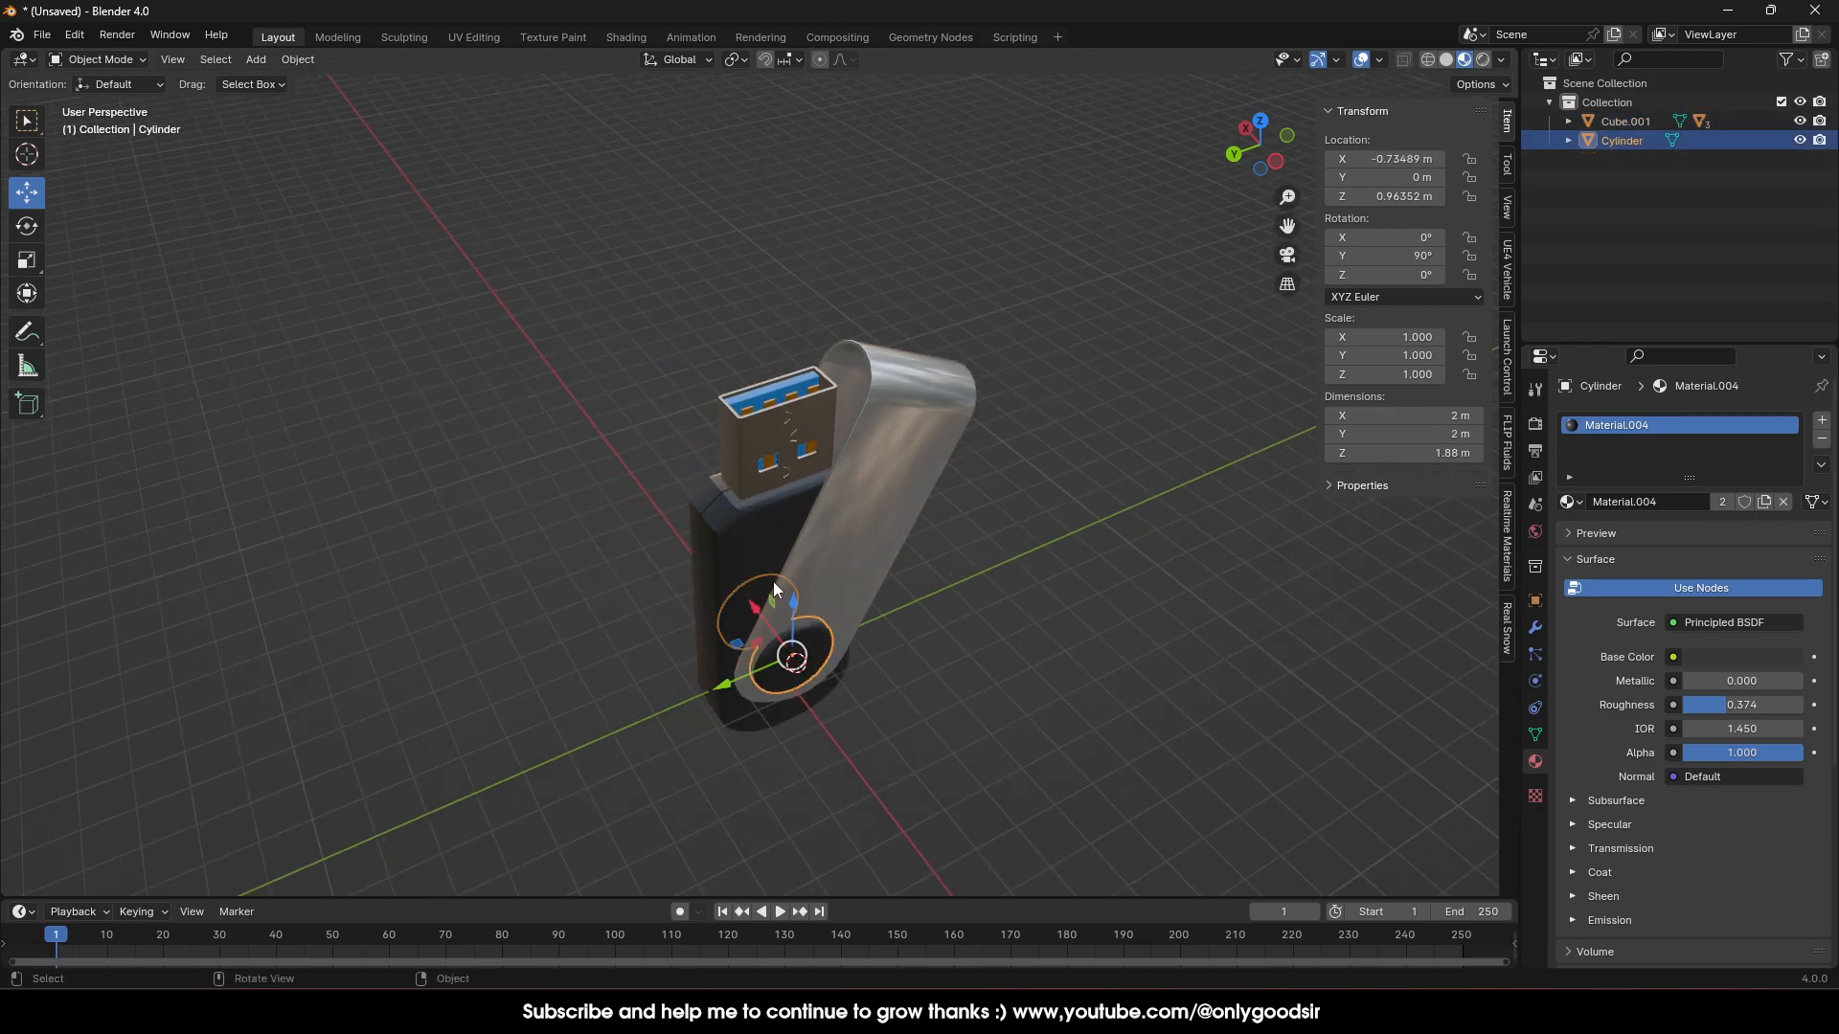
pyautogui.keyDown('shift'); pyautogui.click(761, 543); pyautogui.keyUp('shift')
pyautogui.rightClick(615, 519)
pyautogui.moveTo(601, 510)
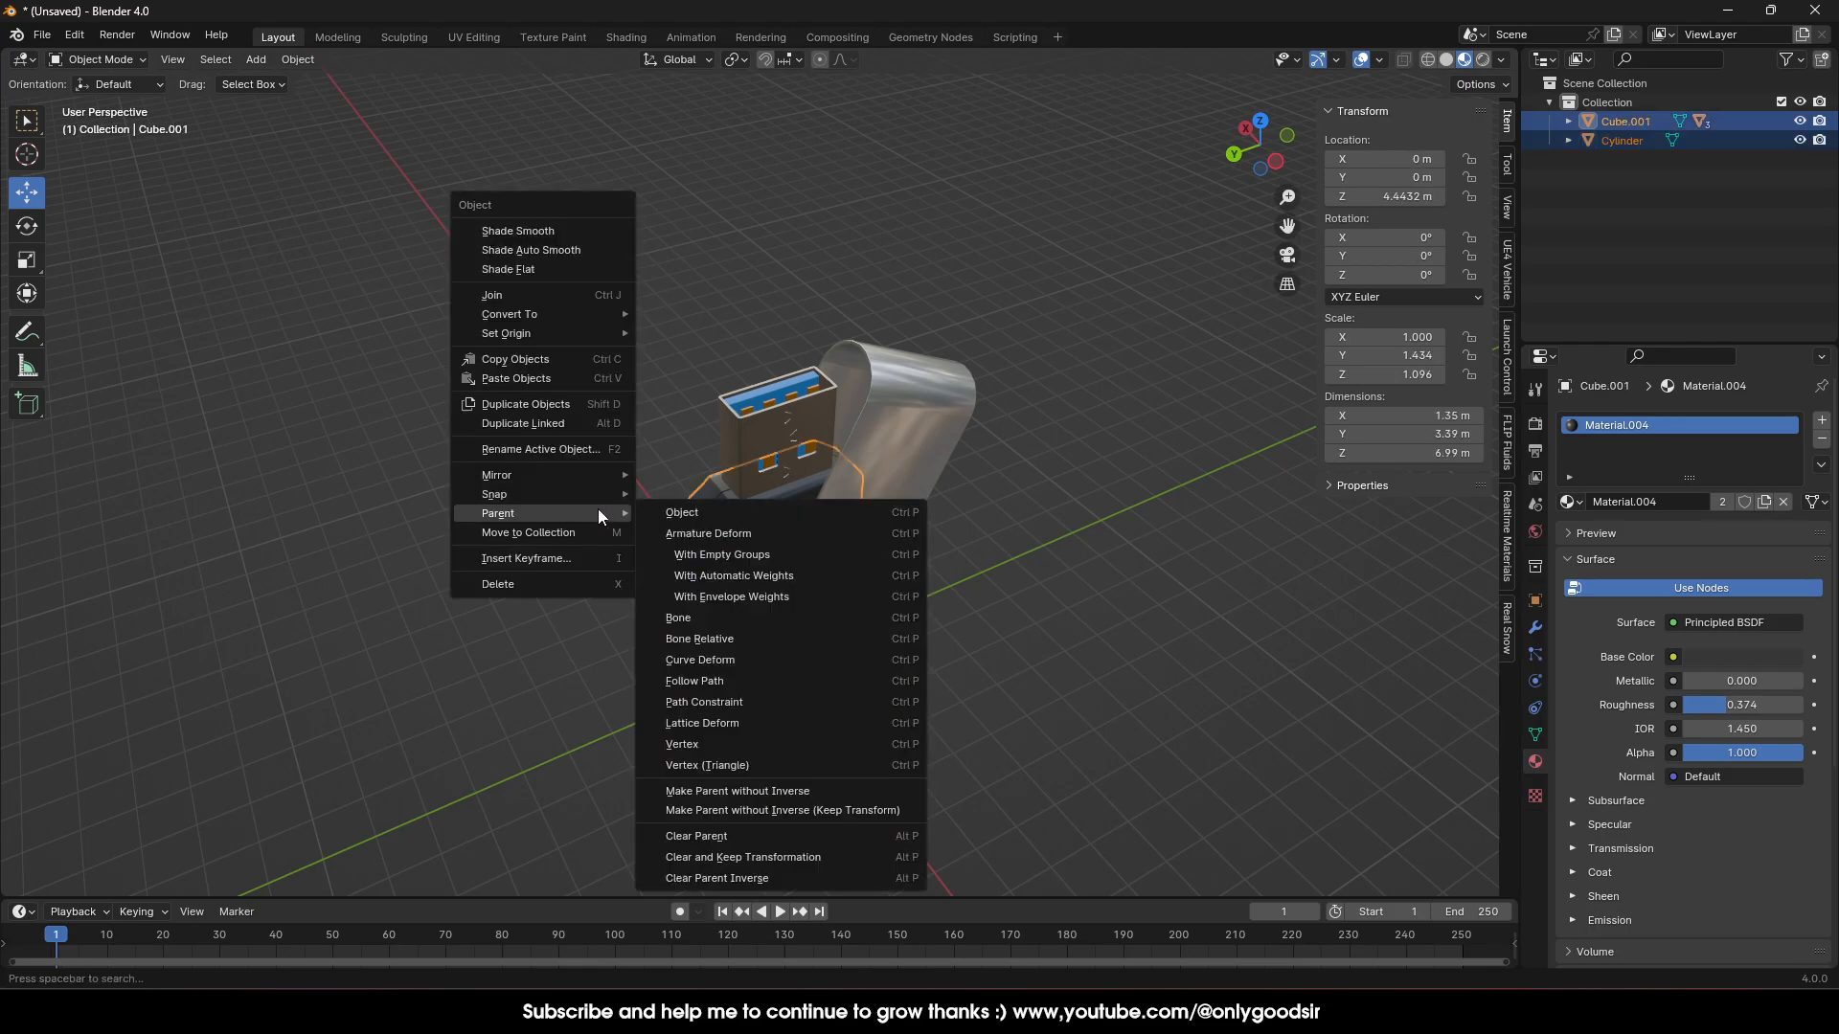
pyautogui.click(693, 517)
pyautogui.click(453, 536)
# Rename the black body object as USB
pyautogui.click(753, 576)
pyautogui.doubleClick(1628, 121)
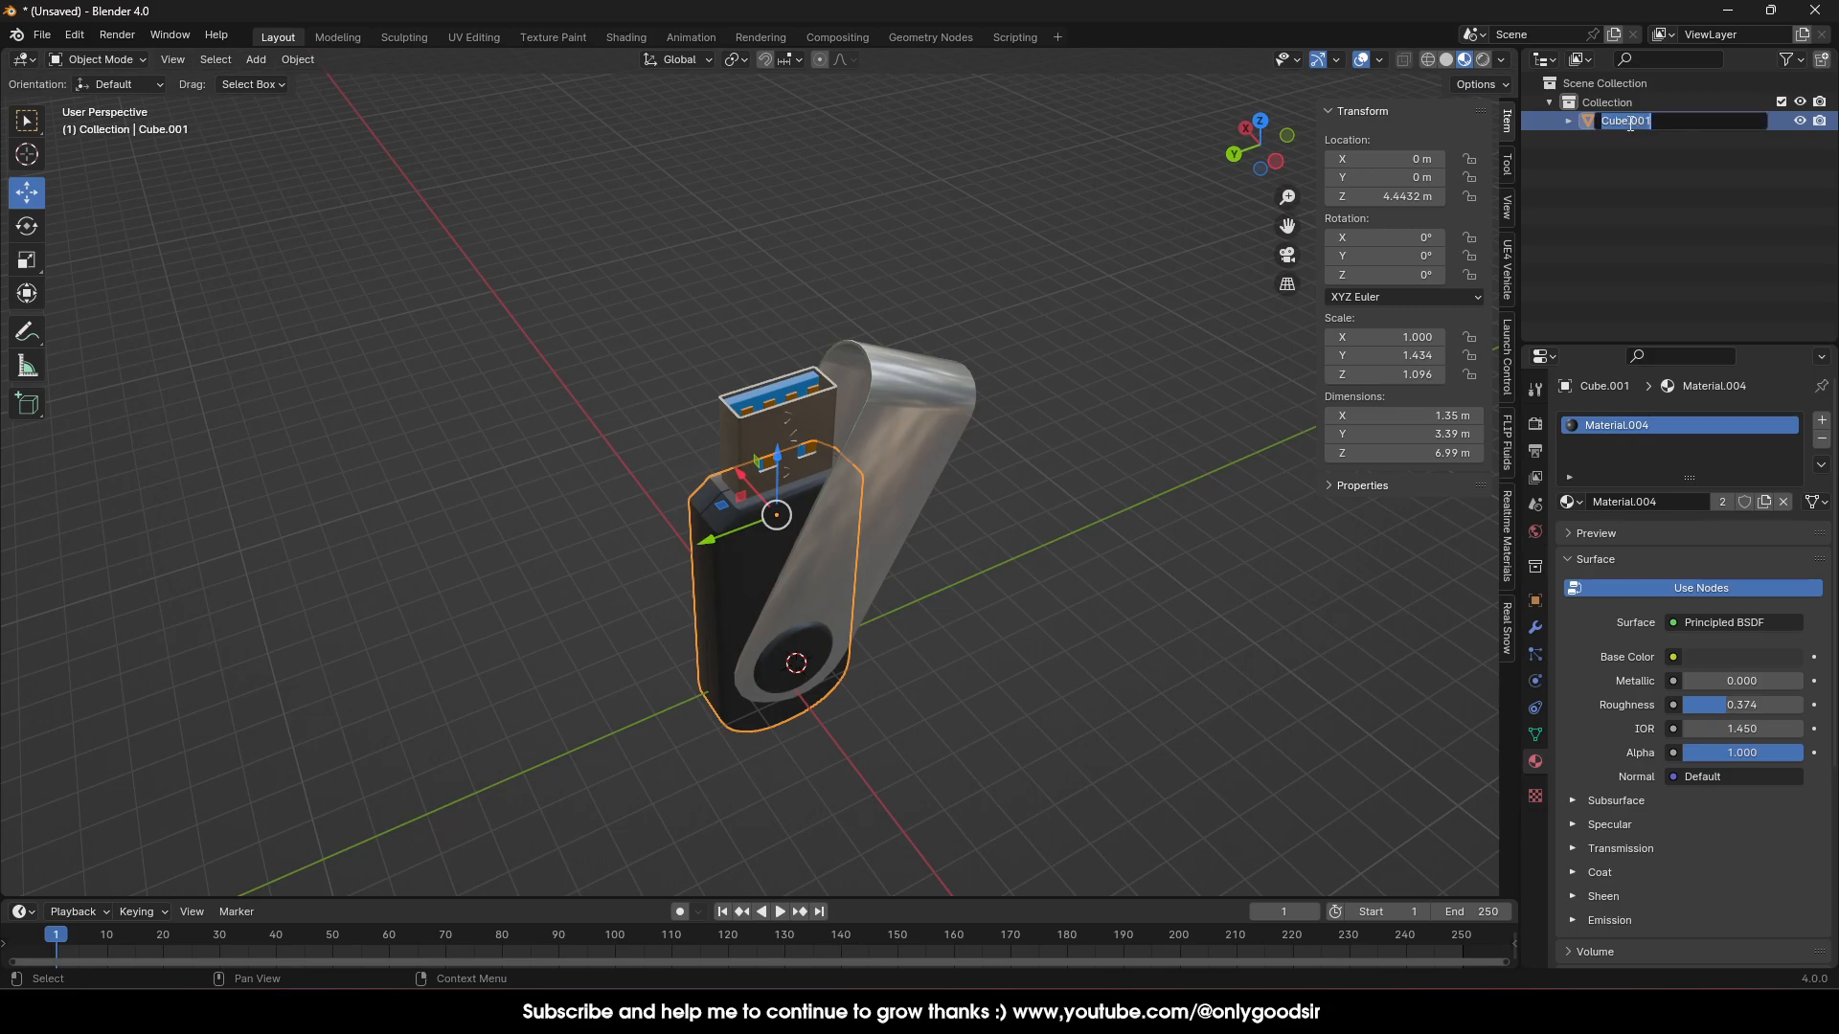
pyautogui.write('USB')
pyautogui.press('Return')
pyautogui.click(1639, 147)
pyautogui.click(1624, 125)
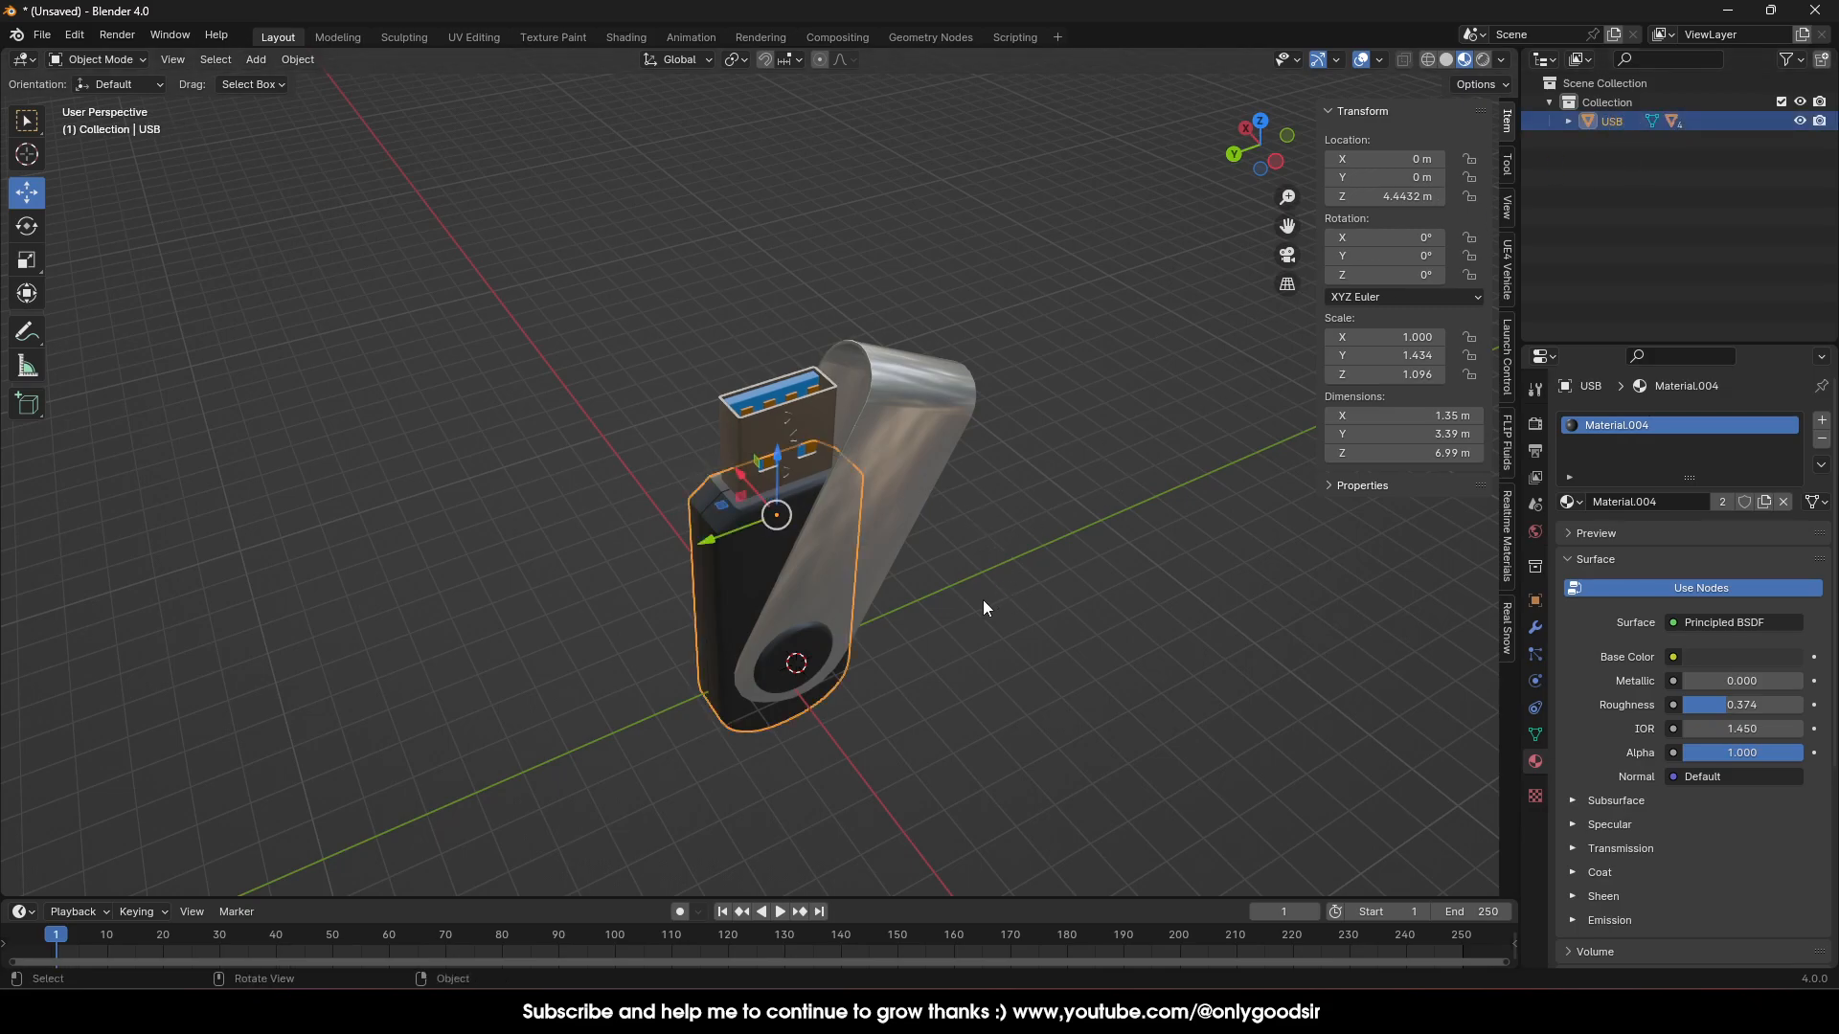
# Move the USB body with its parented parts to a height of about 5.95 m on Z
pyautogui.moveTo(711, 543); pyautogui.dragTo(784, 366)
pyautogui.click(1075, 507)
pyautogui.moveTo(1072, 508); pyautogui.dragTo(1029, 431, button='middle')
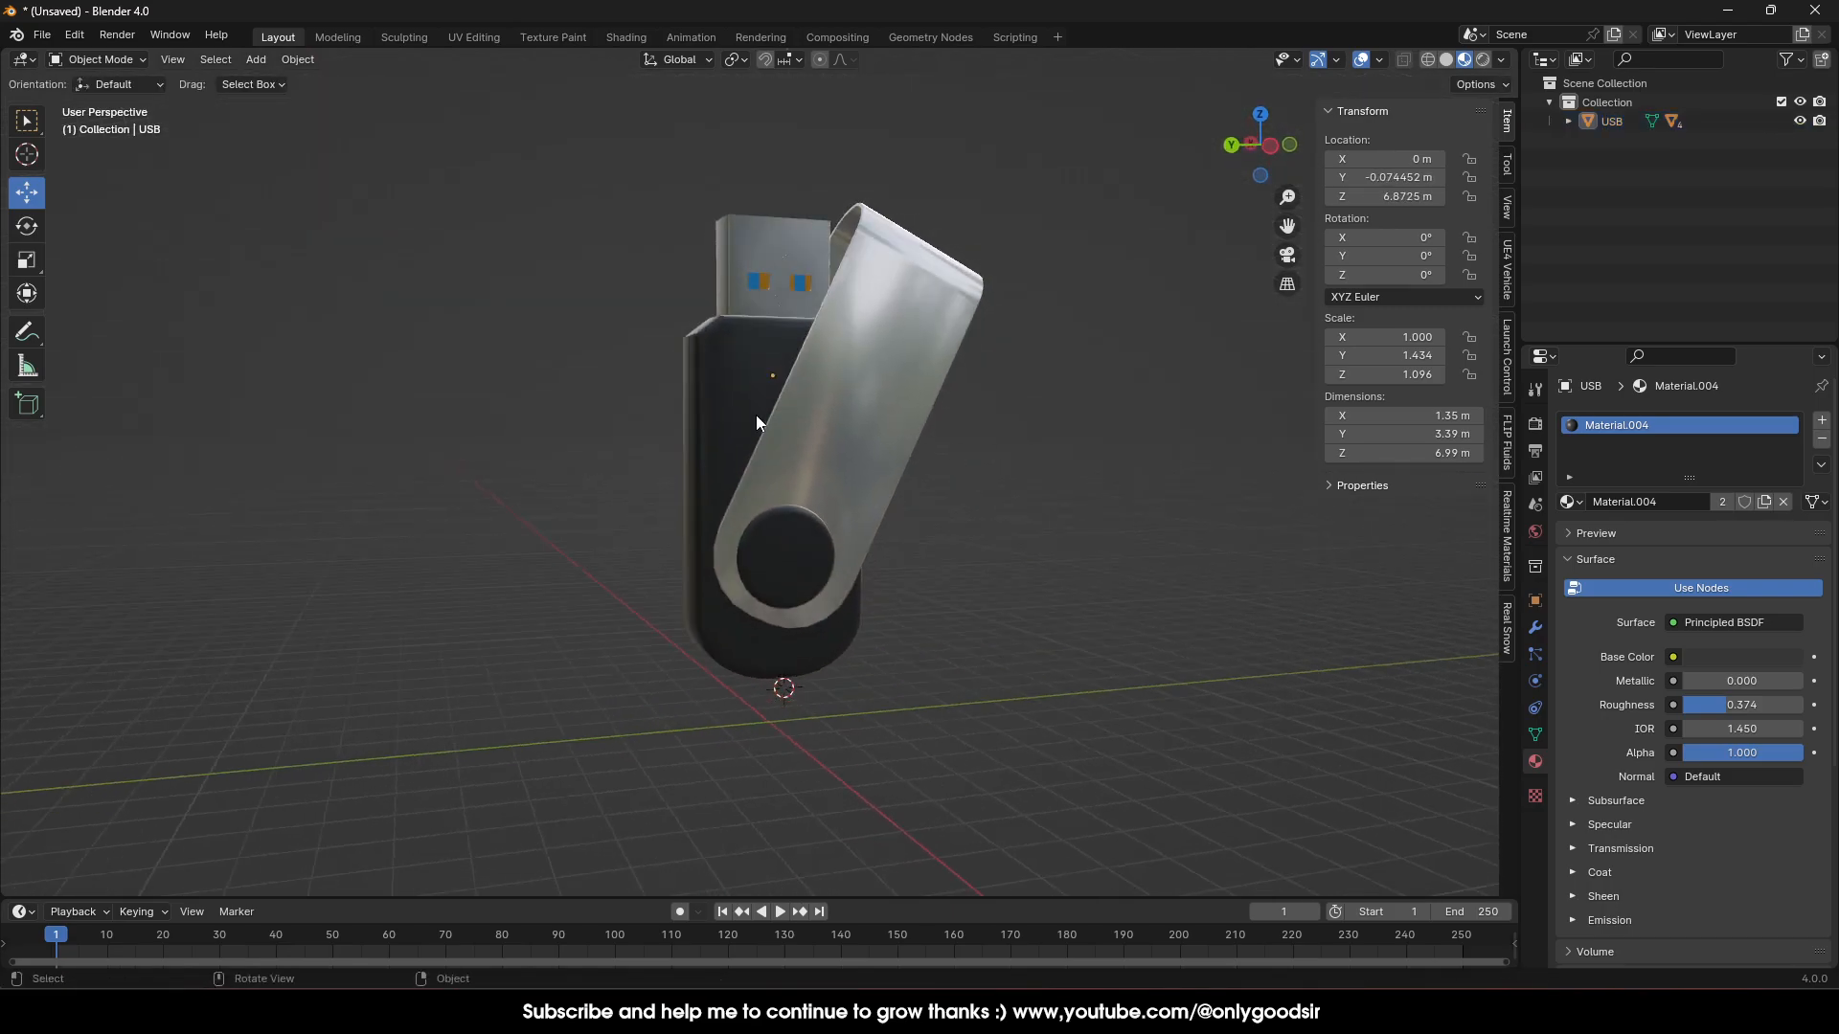
pyautogui.click(756, 424)
pyautogui.moveTo(773, 376); pyautogui.dragTo(771, 421)
# Rotate the swivel cover to about 32° around the X axis and deselect it
pyautogui.click(926, 452)
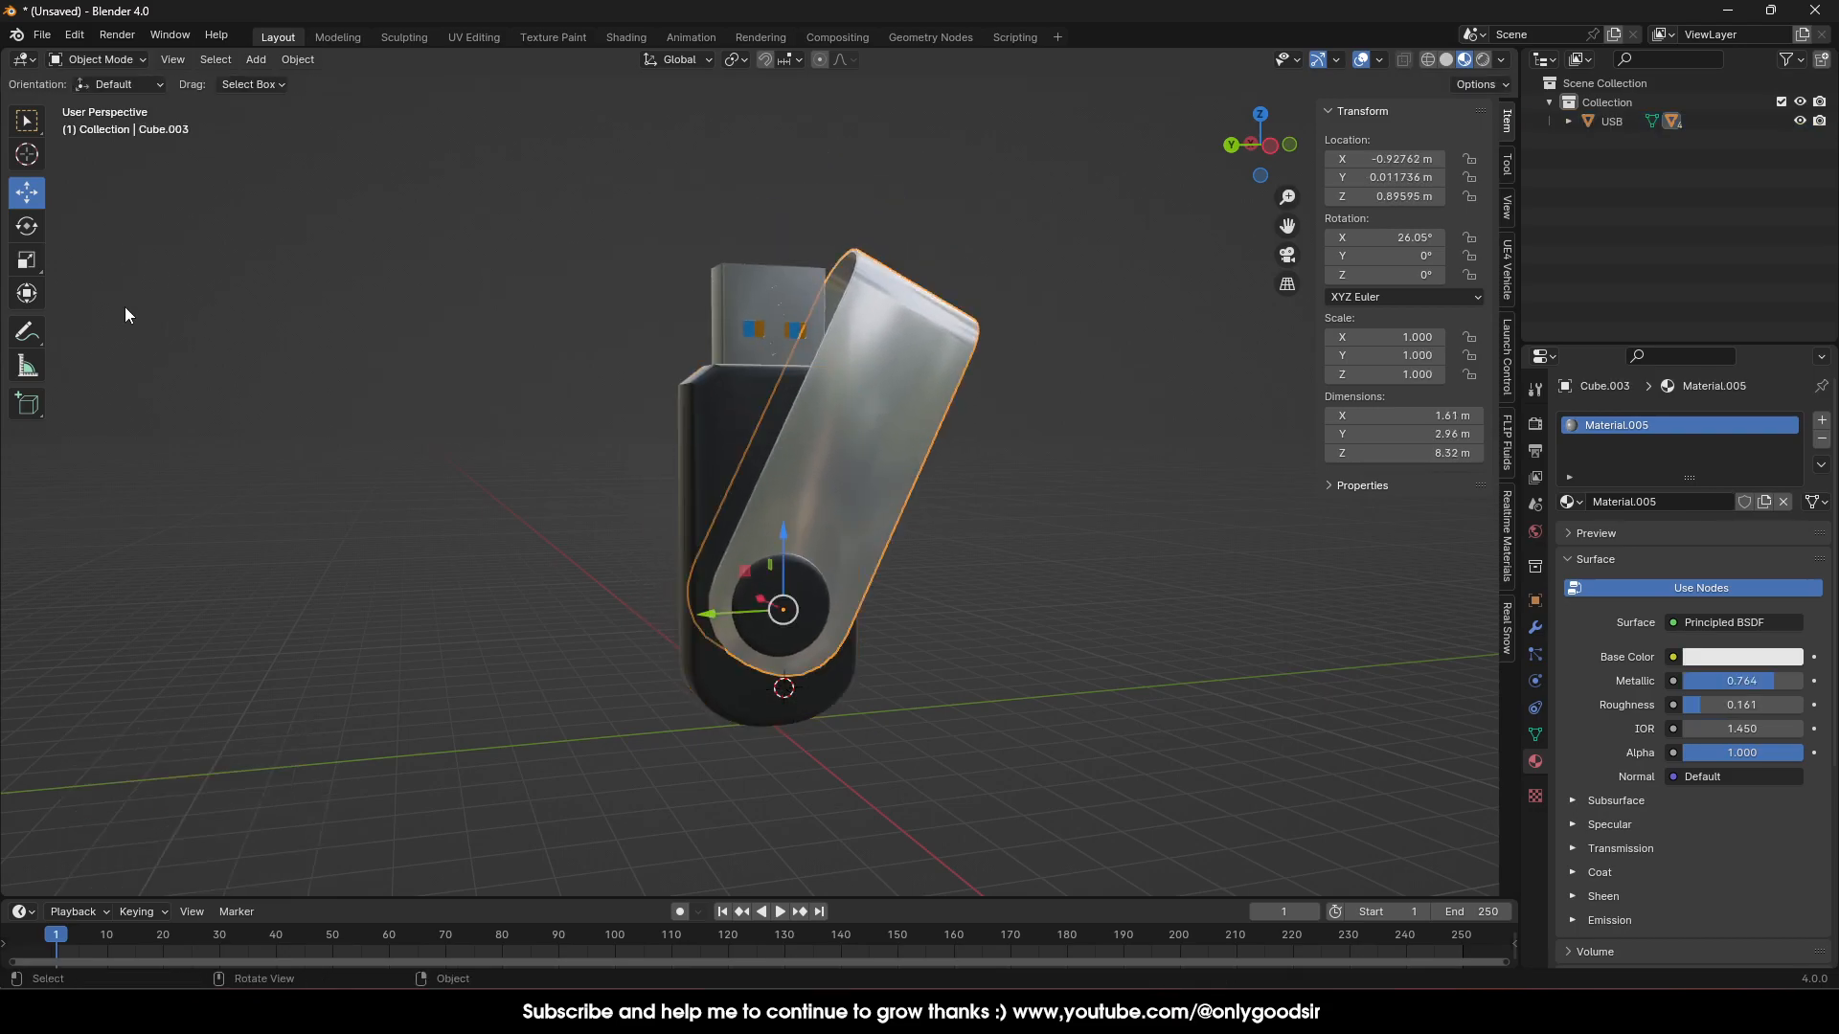
pyautogui.click(27, 226)
pyautogui.moveTo(730, 565); pyautogui.dragTo(692, 522)
pyautogui.click(1606, 102)
pyautogui.click(1612, 121)
pyautogui.click(1041, 578)
pyautogui.scroll(-5, 996, 573)
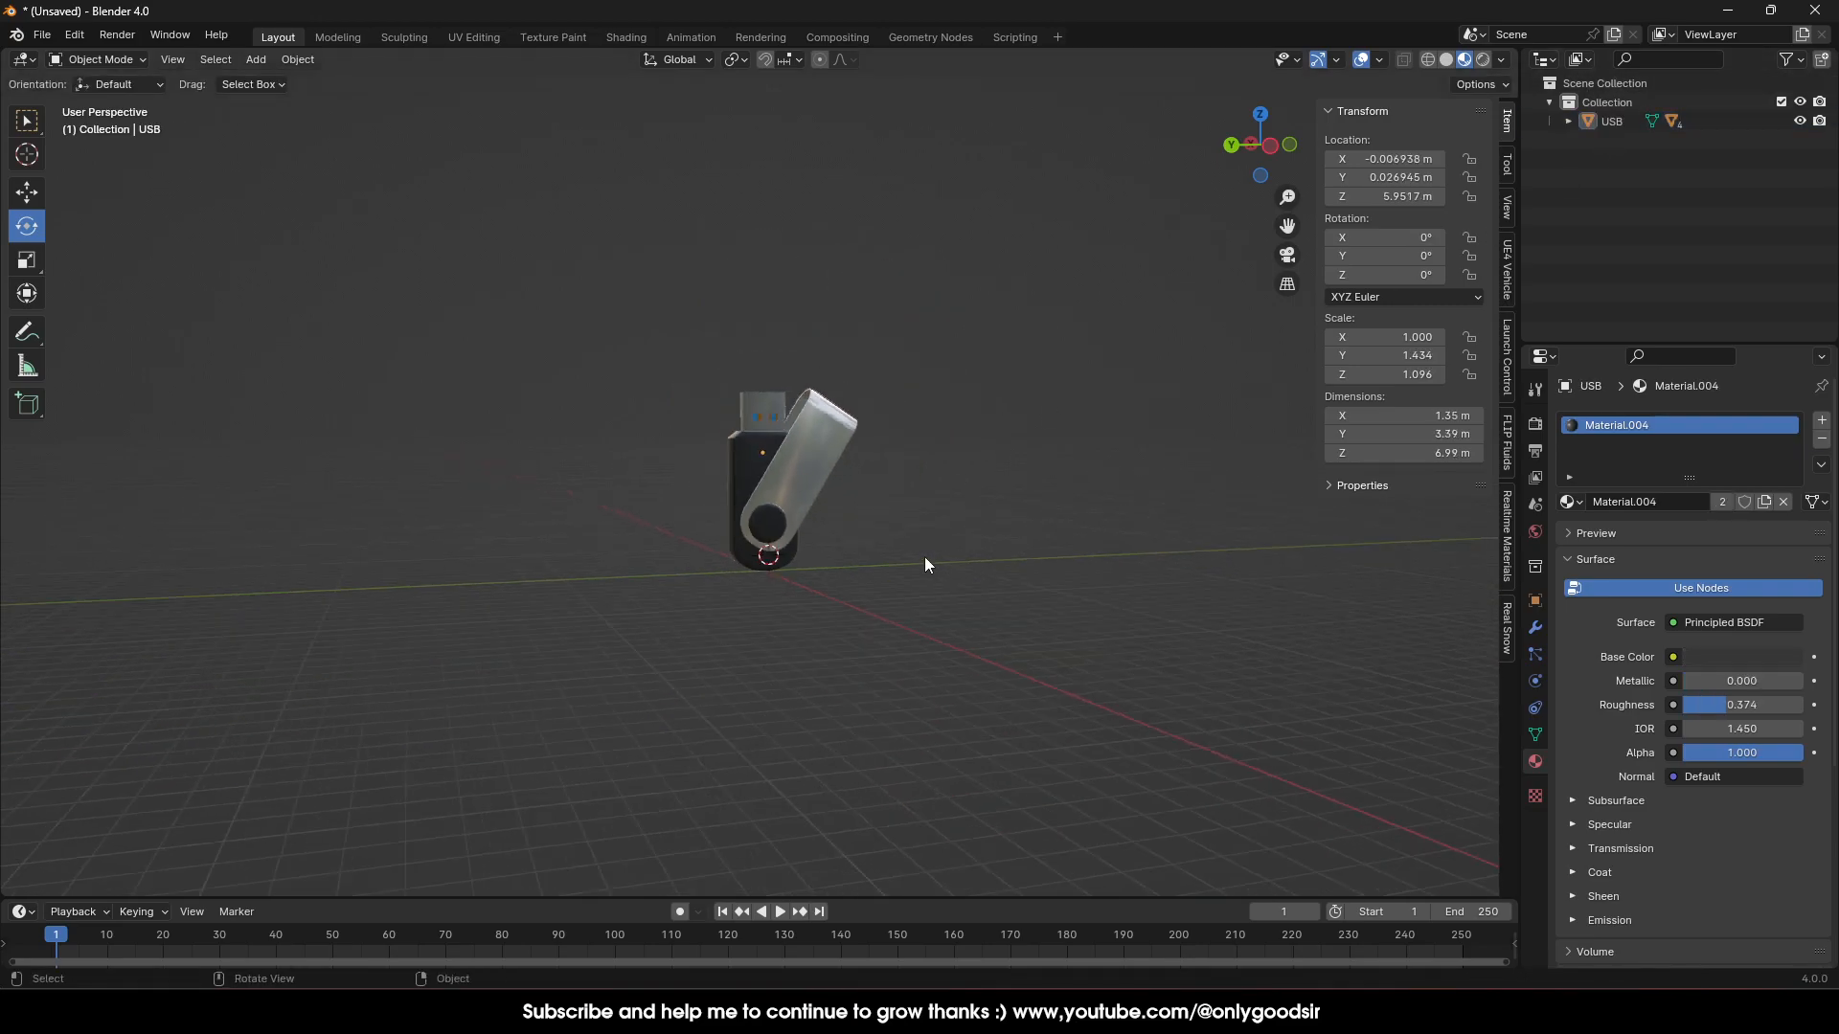
pyautogui.click(753, 481)
pyautogui.hotkey('ctrl', 'c')
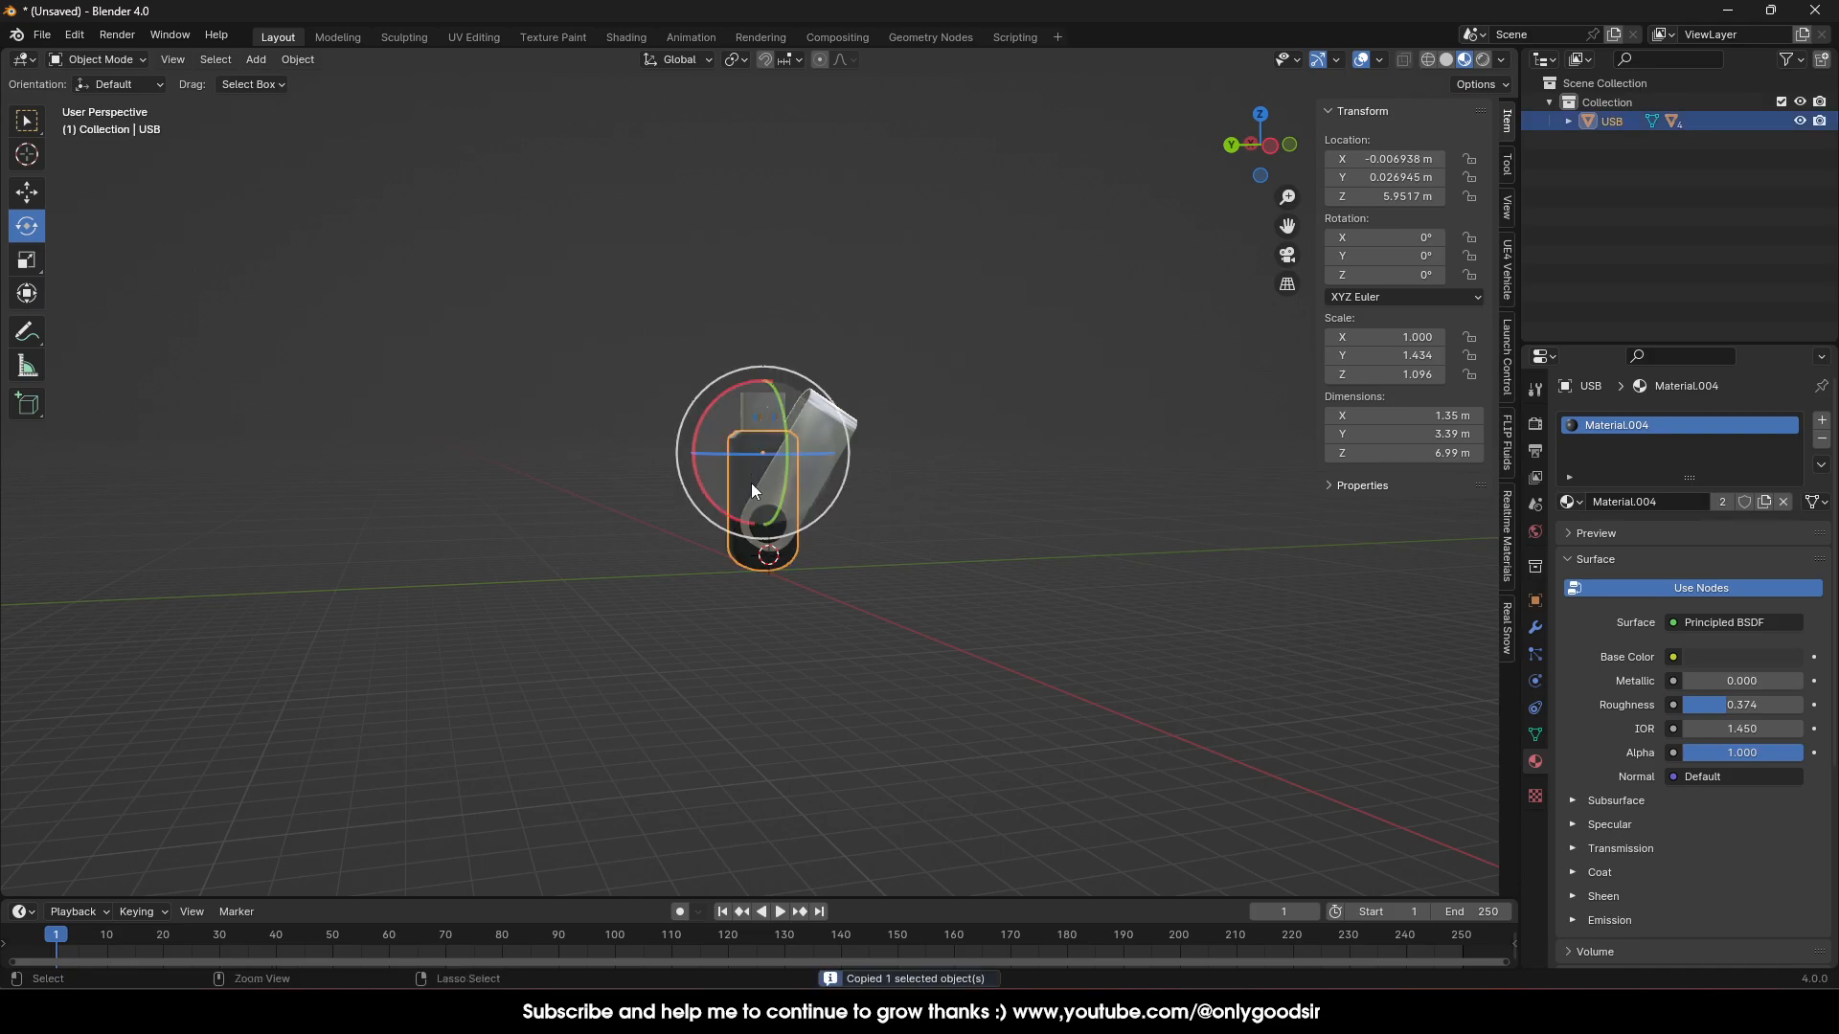
pyautogui.click(27, 192)
pyautogui.hotkey('ctrl', 'v')
pyautogui.moveTo(697, 464); pyautogui.dragTo(531, 473)
pyautogui.hotkey('ctrl', 'z')
pyautogui.hotkey('ctrl', 'z')
pyautogui.hotkey('ctrl', 'z')
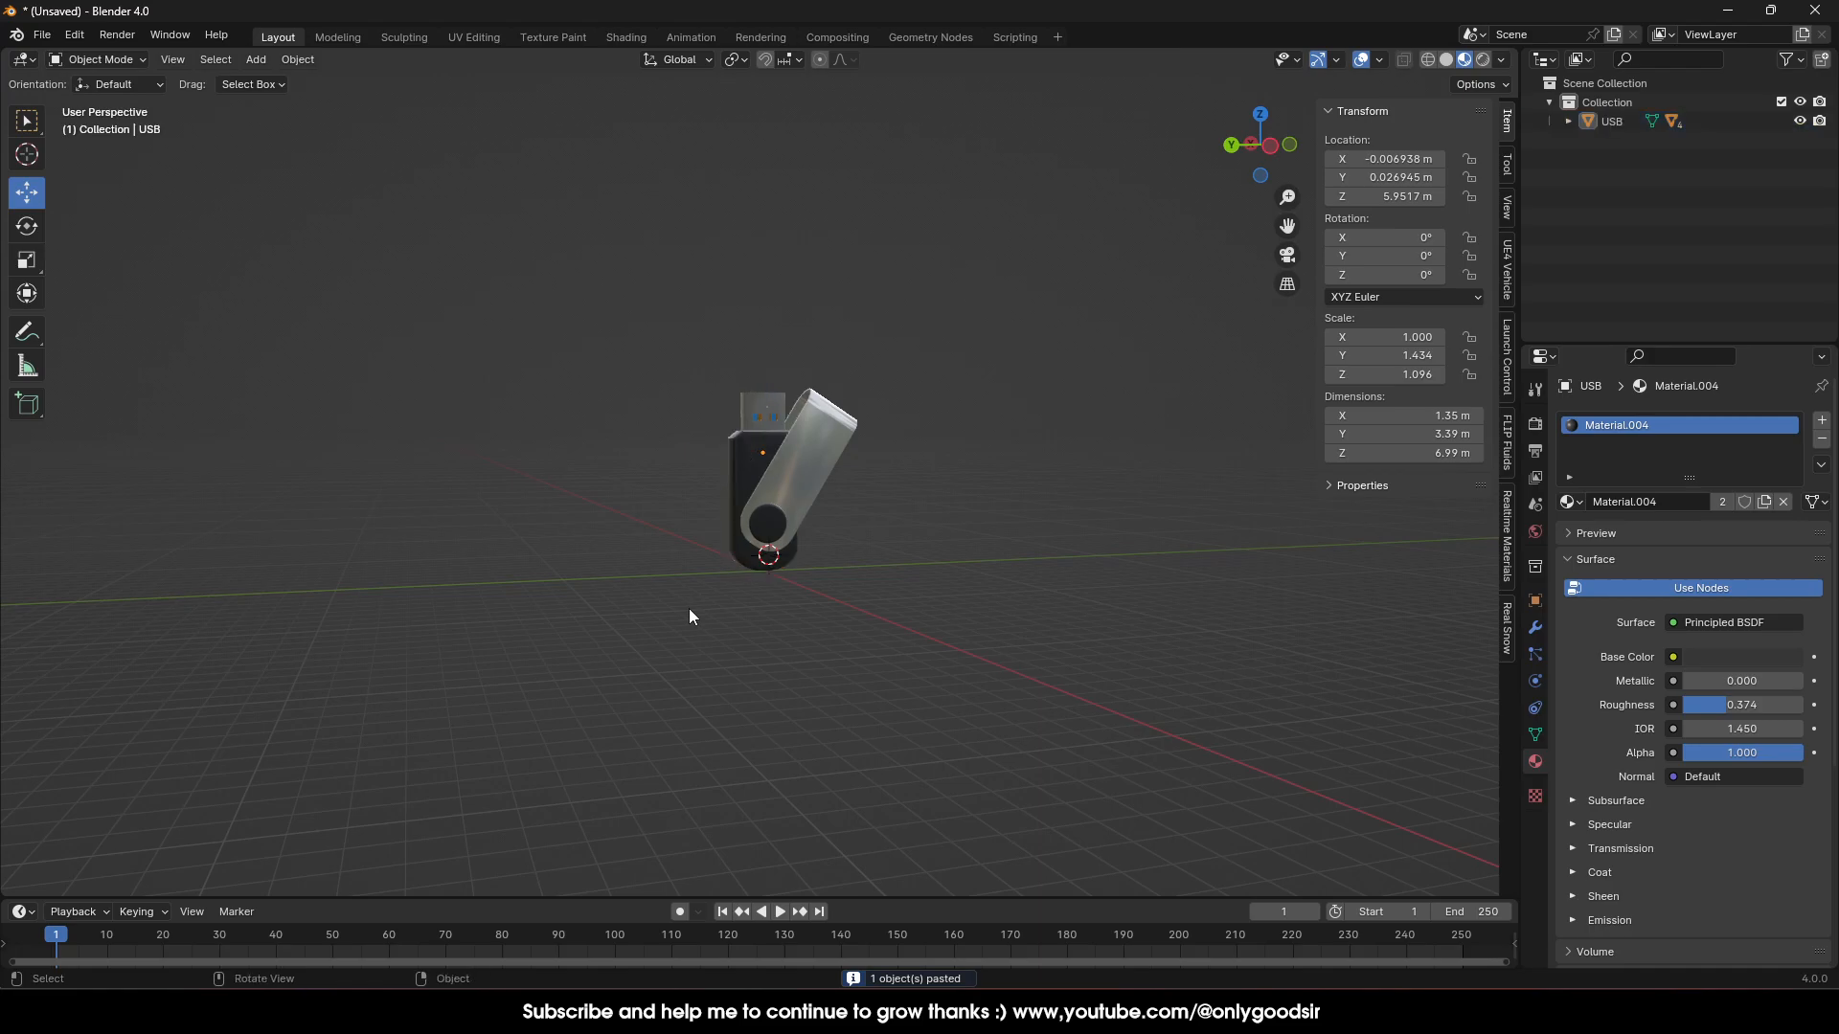
# Copy the USB body together with all its child parts, paste it, and move the copy to about 9 m on Y
pyautogui.click(754, 469)
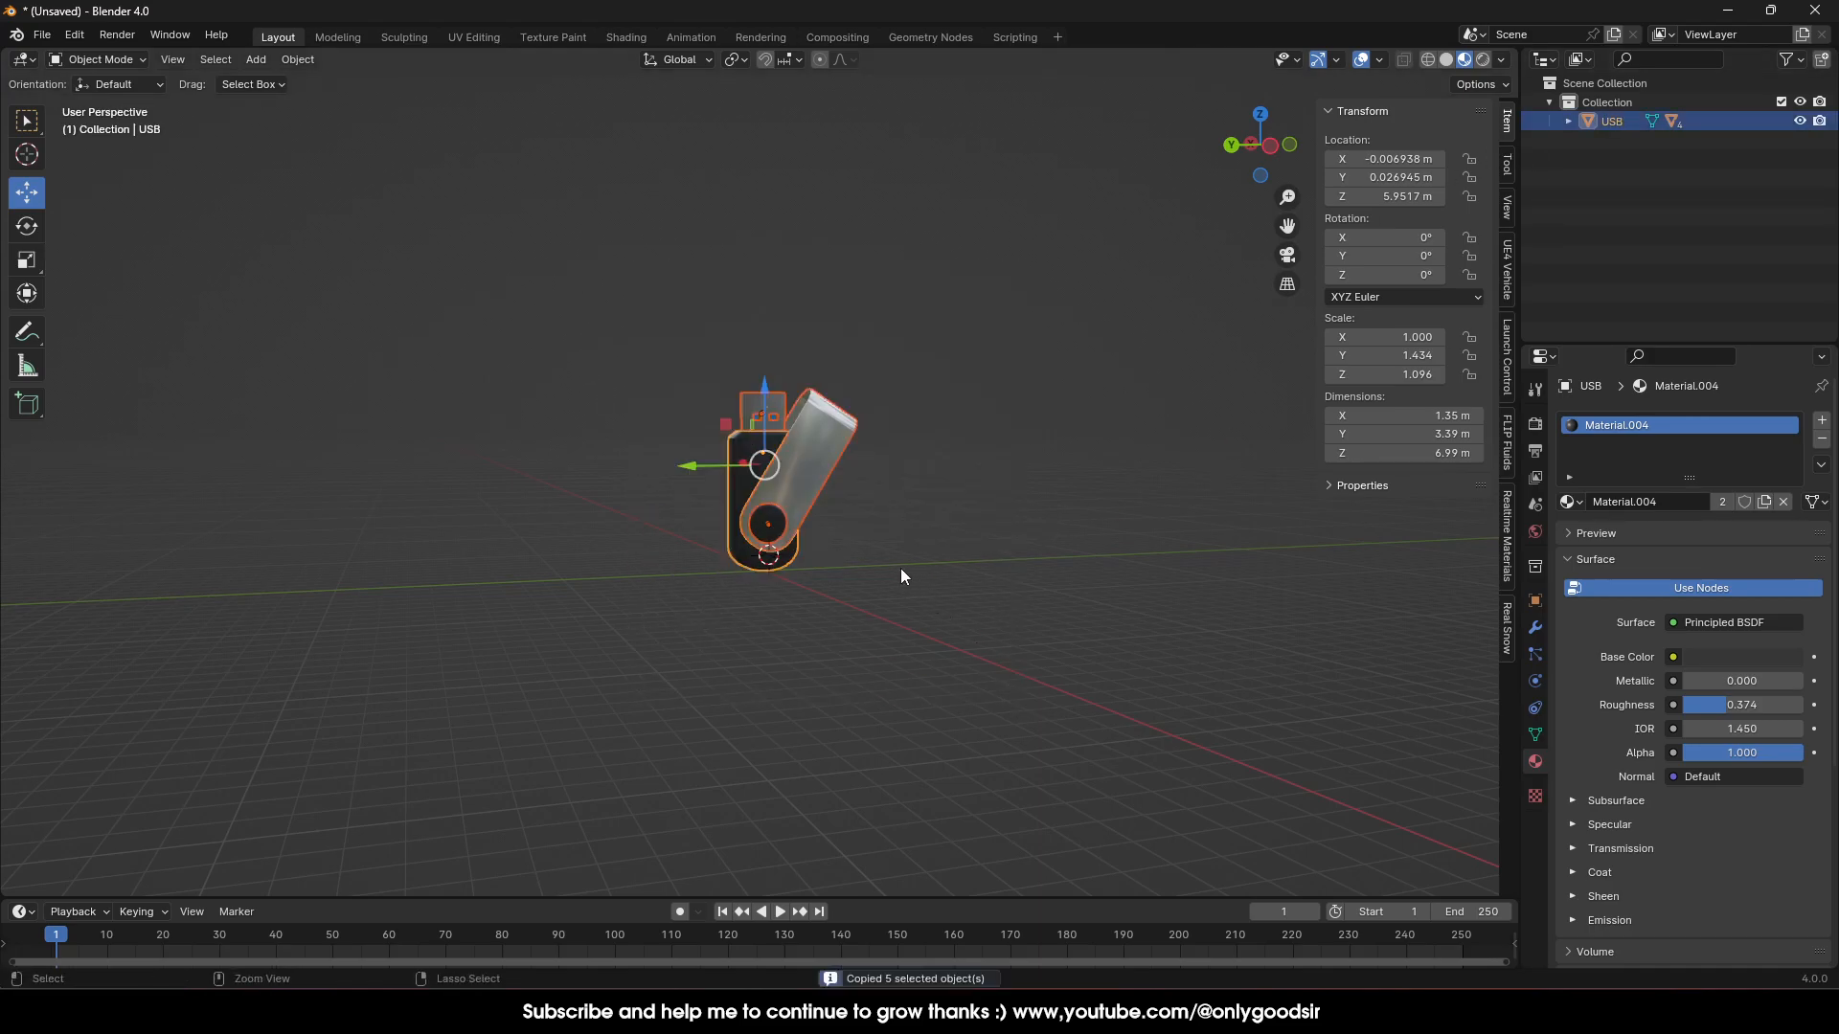
pyautogui.hotkey('ctrl', 'v')
pyautogui.moveTo(692, 466); pyautogui.dragTo(511, 488)
pyautogui.click(674, 670)
# Rotate the copied USB stick about 34° around the Z axis
pyautogui.moveTo(497, 324); pyautogui.dragTo(697, 649)
pyautogui.click(26, 226)
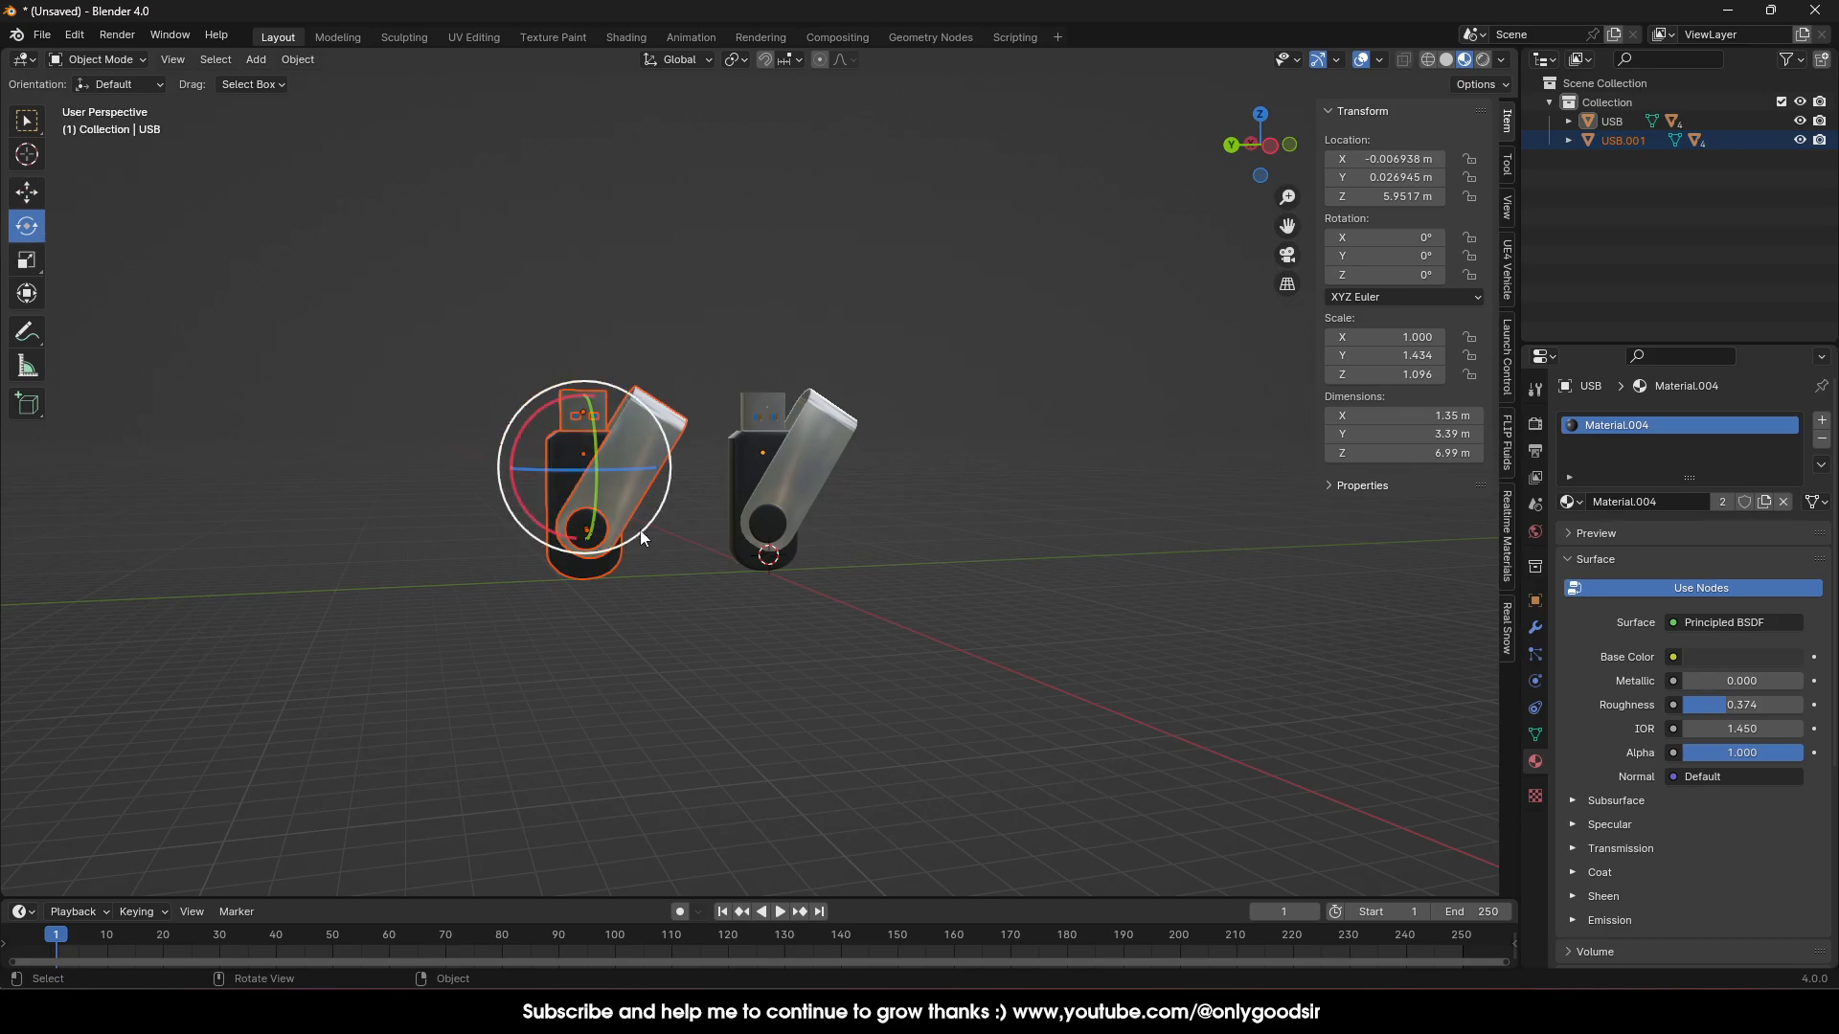
pyautogui.click(500, 552)
pyautogui.click(552, 495)
pyautogui.moveTo(581, 458); pyautogui.dragTo(617, 405)
pyautogui.click(641, 422)
pyautogui.moveTo(535, 521); pyautogui.dragTo(574, 541)
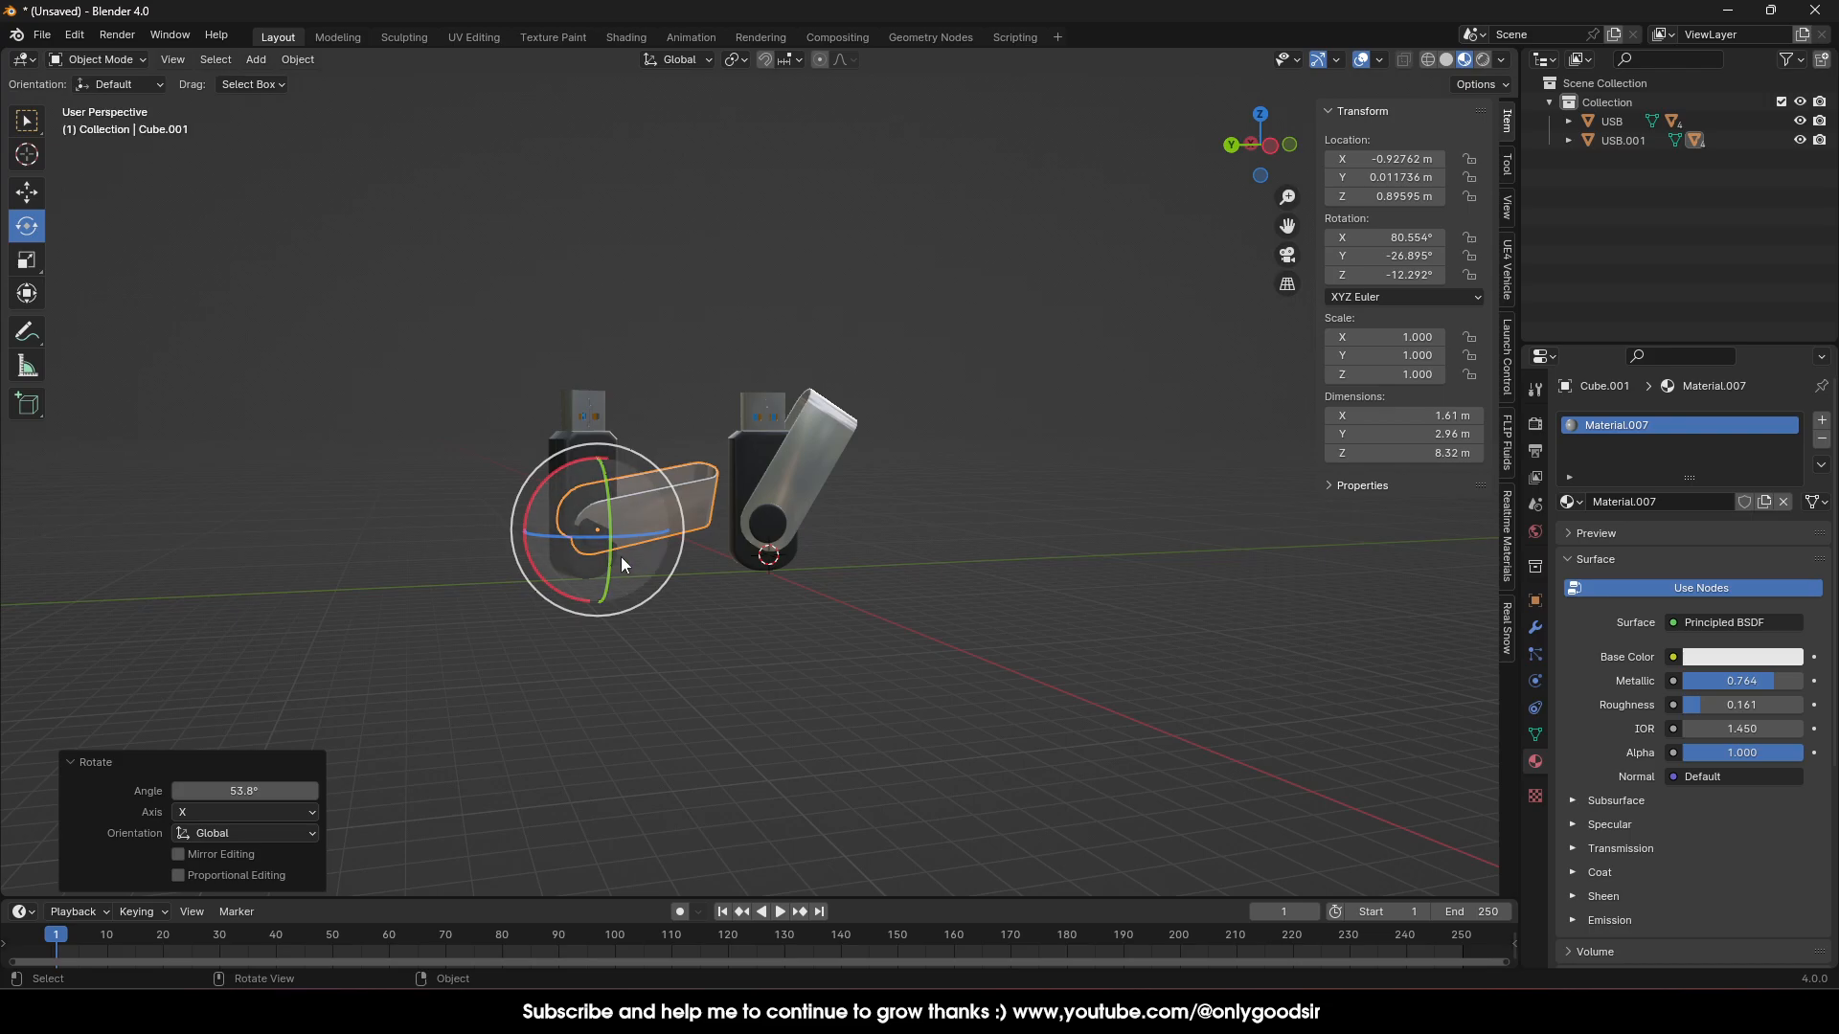
pyautogui.click(617, 555)
# Swing the copied stick's cover fully open to an X rotation of about 177°, using the Normal transform orientation
pyautogui.click(624, 424)
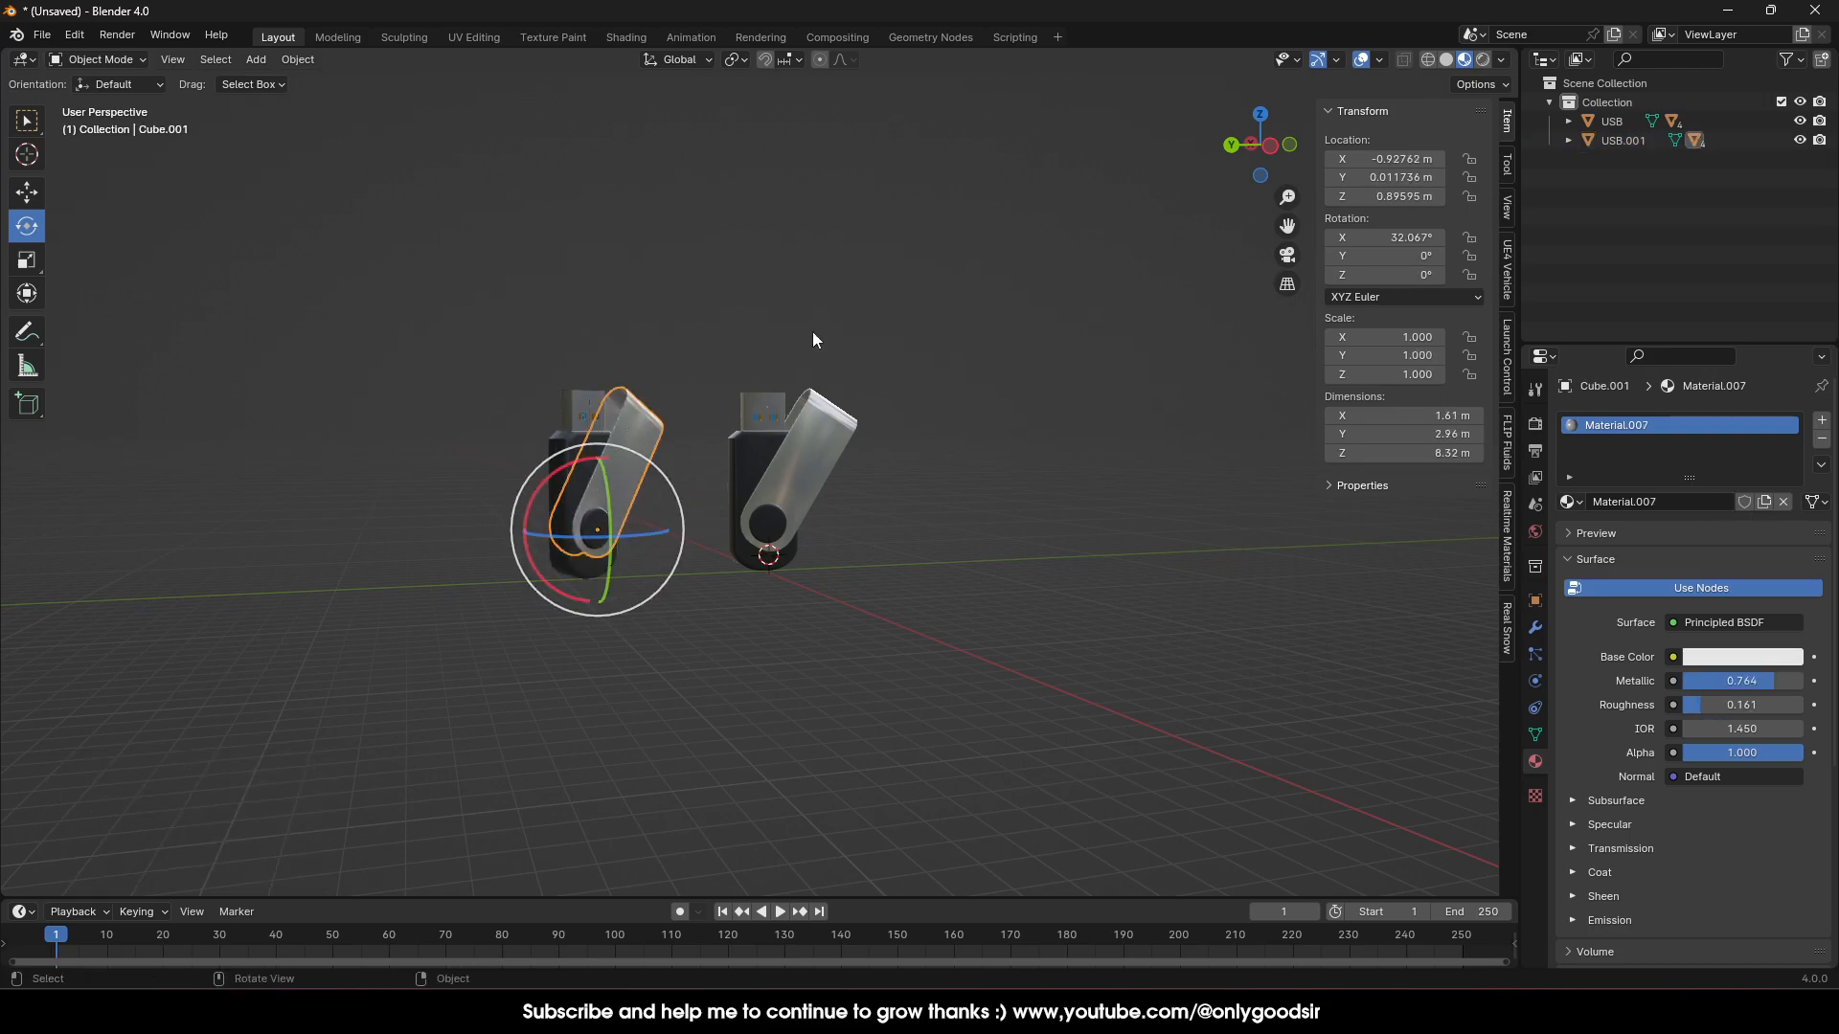
pyautogui.click(670, 59)
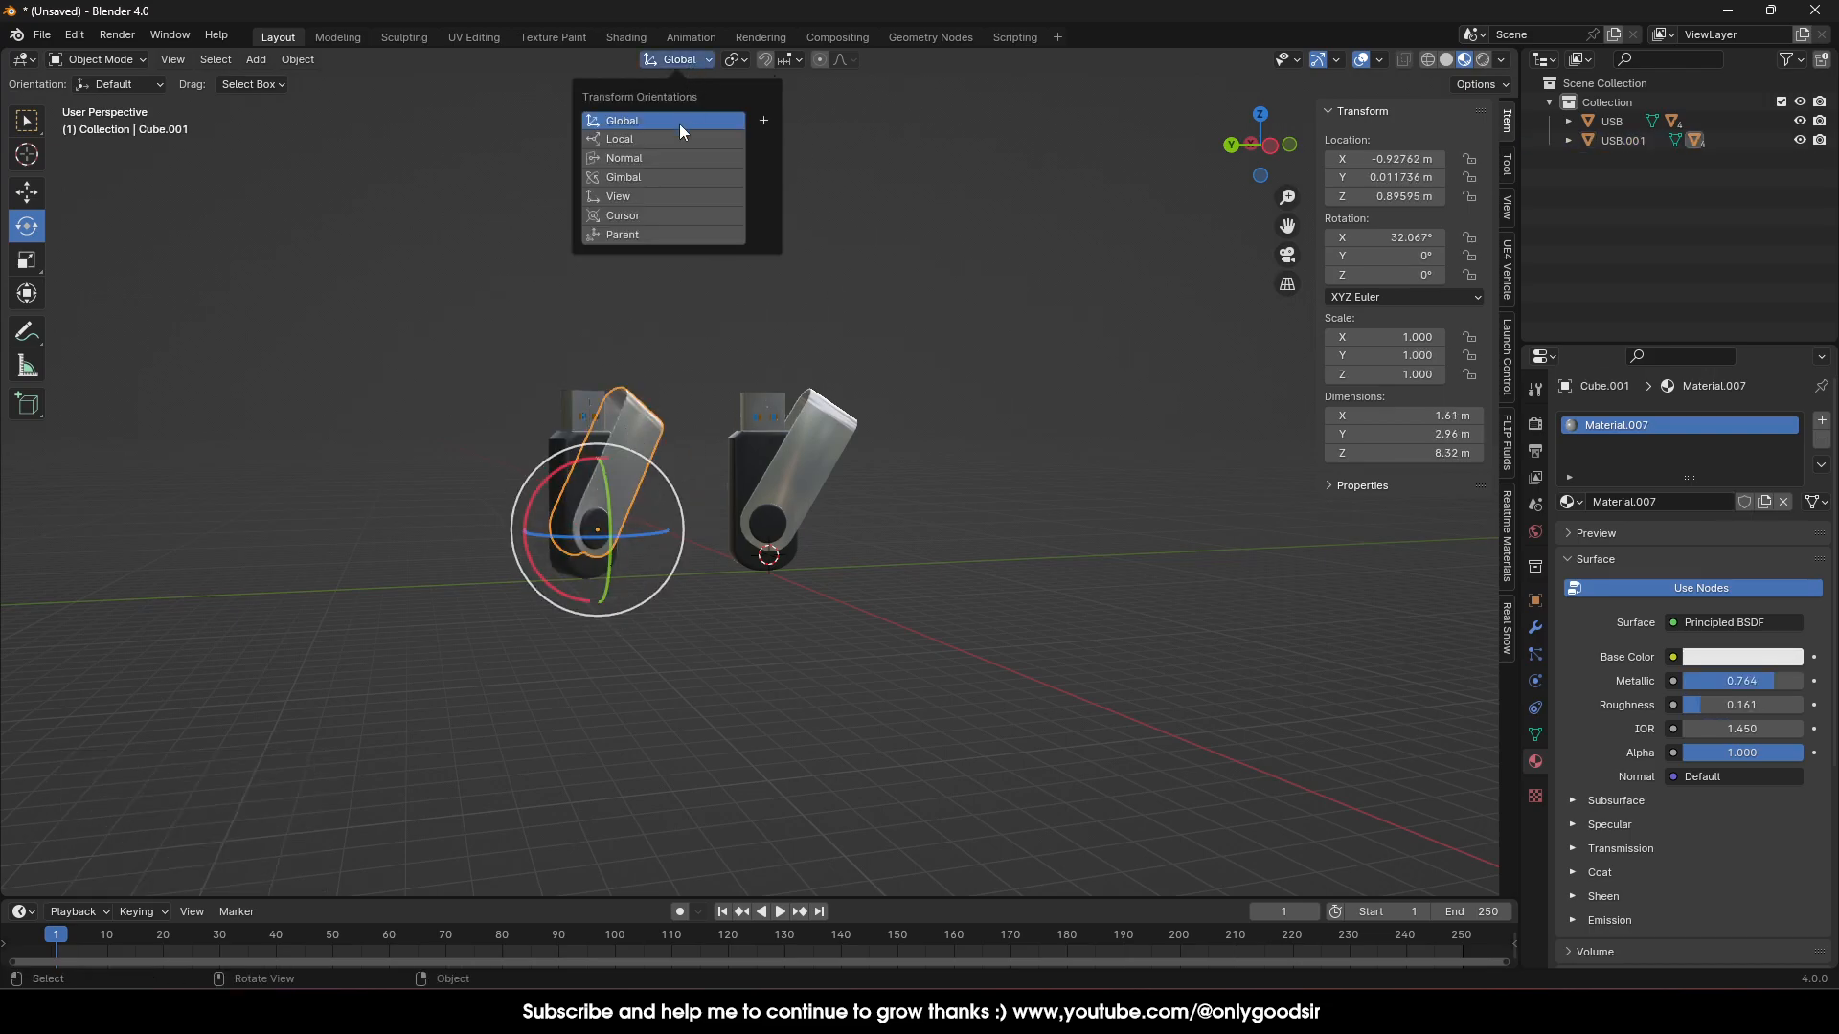
pyautogui.click(641, 161)
pyautogui.moveTo(542, 561); pyautogui.dragTo(539, 508)
pyautogui.click(882, 563)
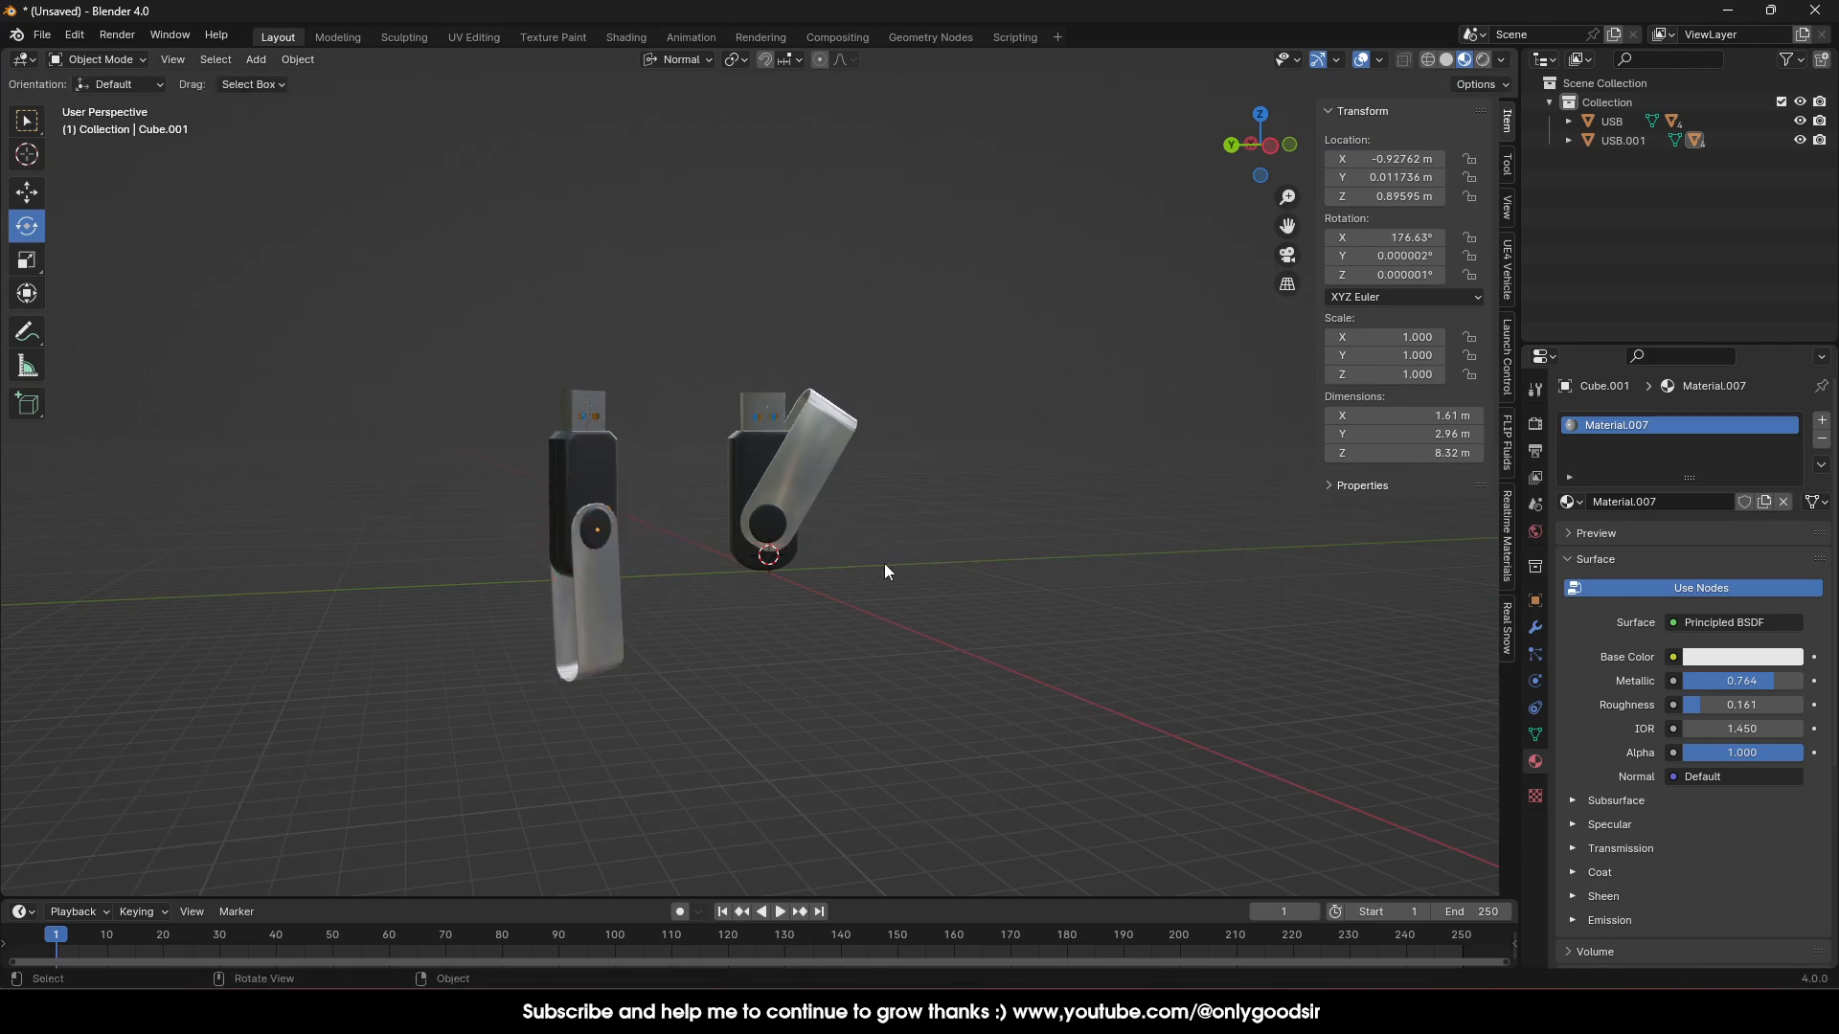
# Duplicate the complete original USB stick again and move this copy along the Global Y axis to about -9.59 m
pyautogui.moveTo(739, 491); pyautogui.dragTo(698, 509, button='middle')
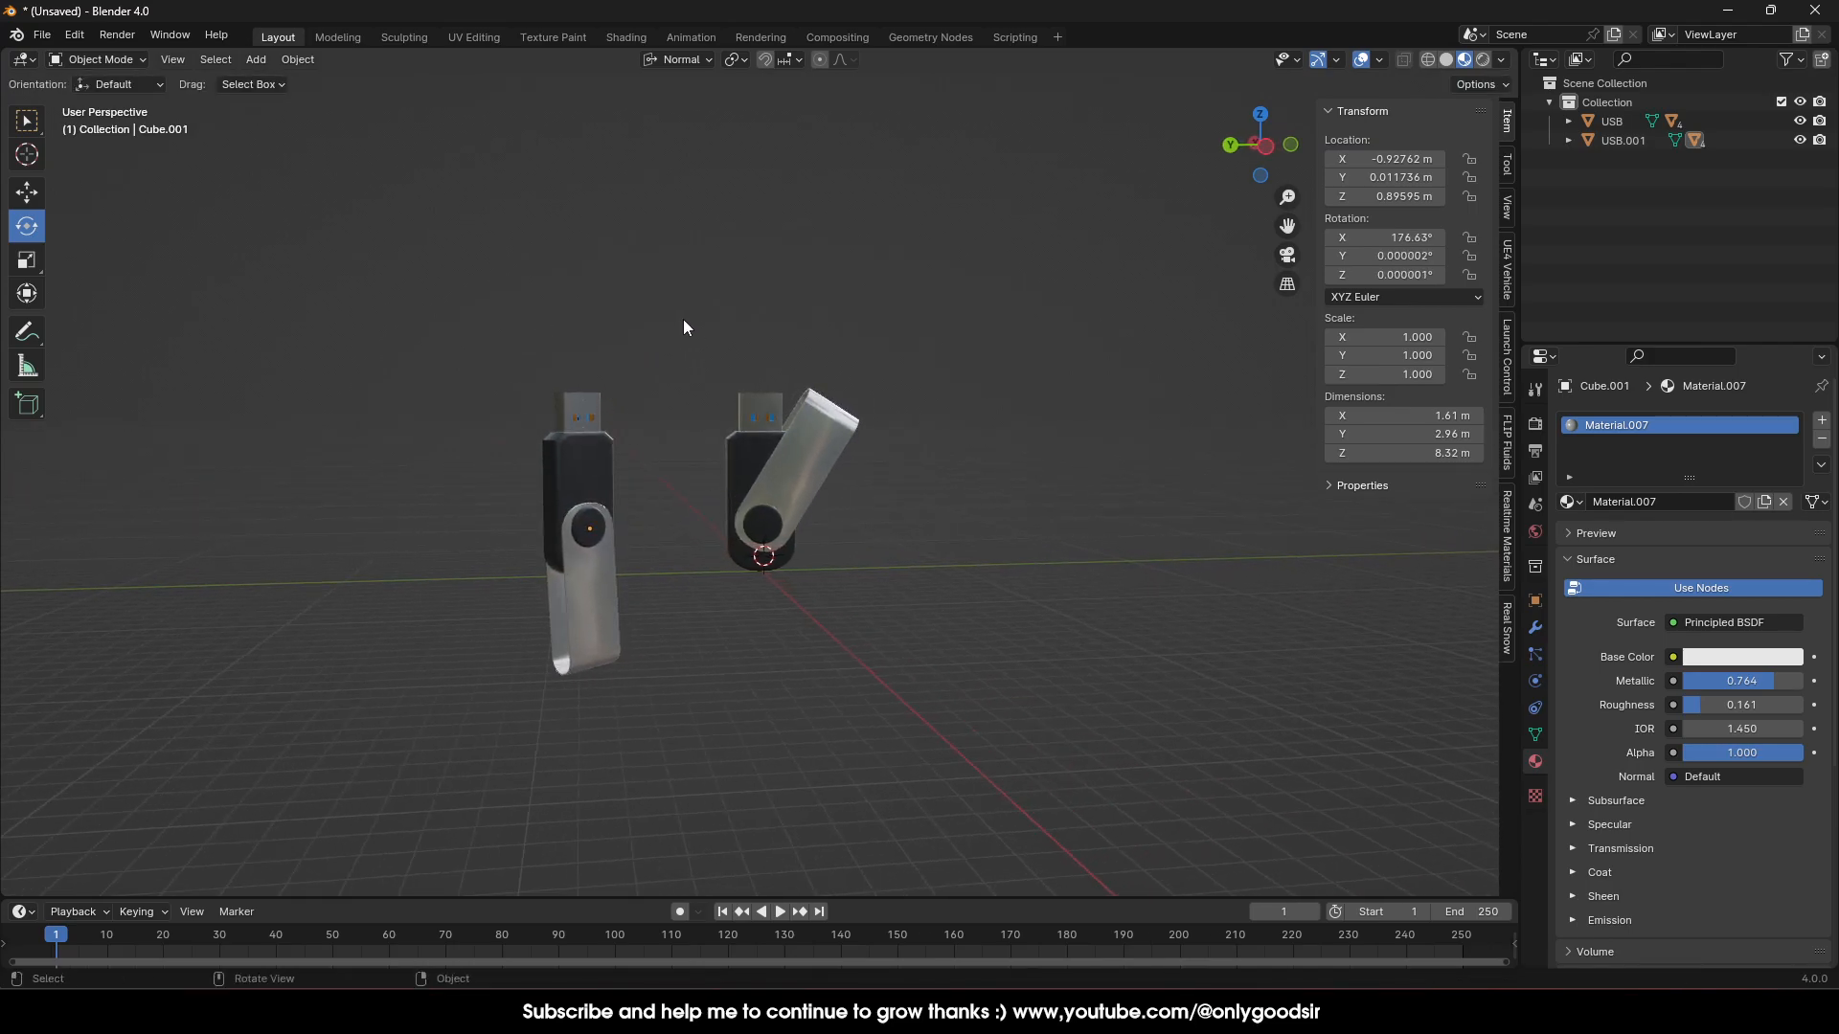
pyautogui.click(766, 440)
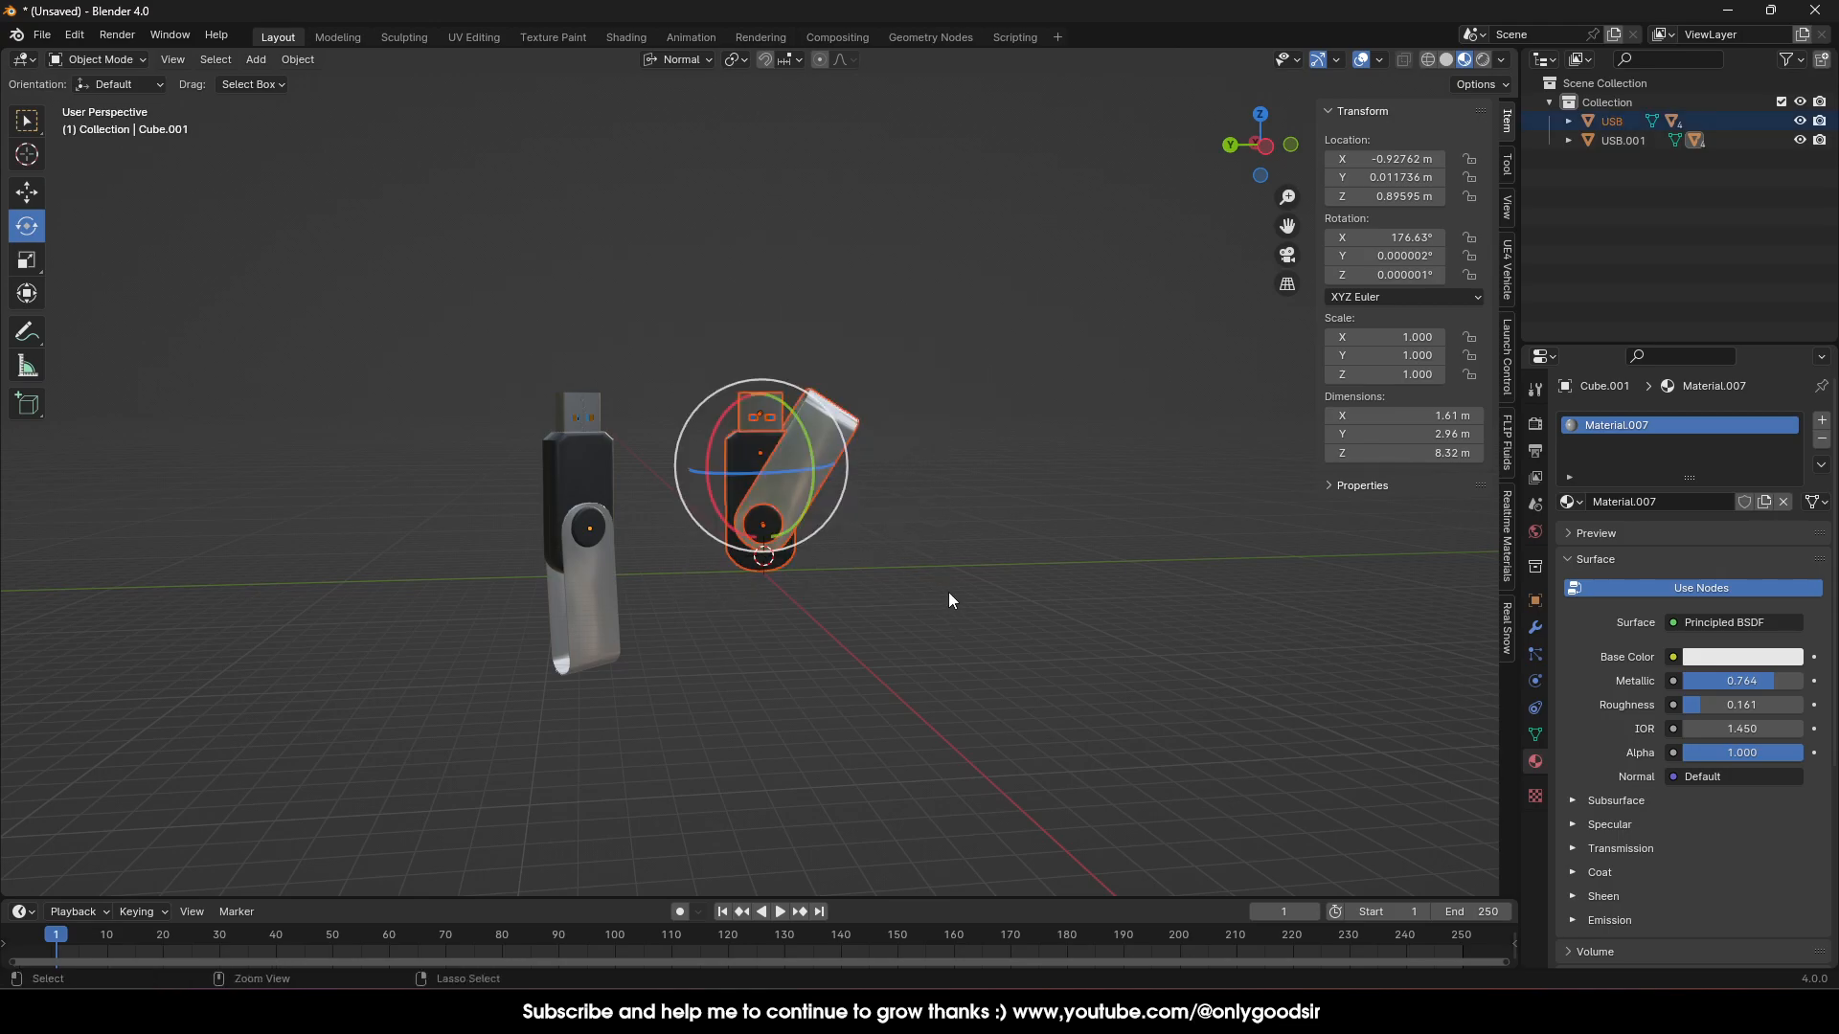
pyautogui.hotkey('ctrl', 'v')
pyautogui.click(27, 194)
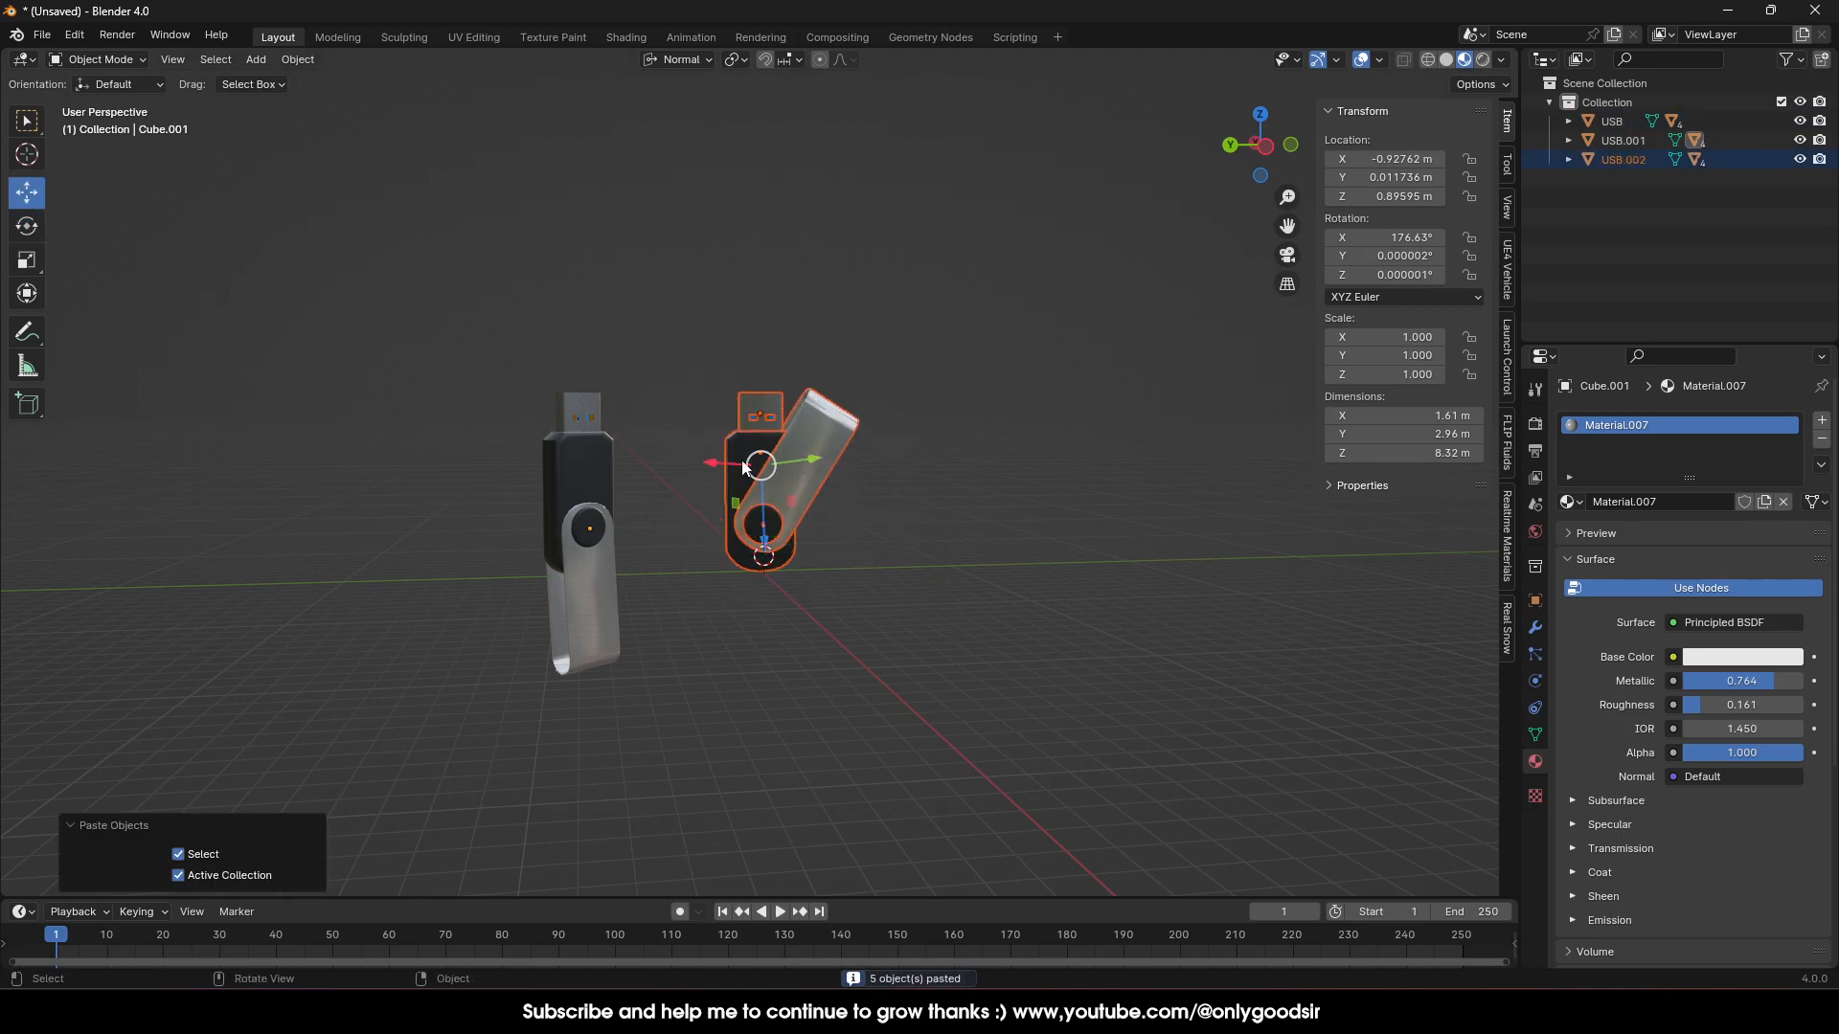
pyautogui.click(678, 59)
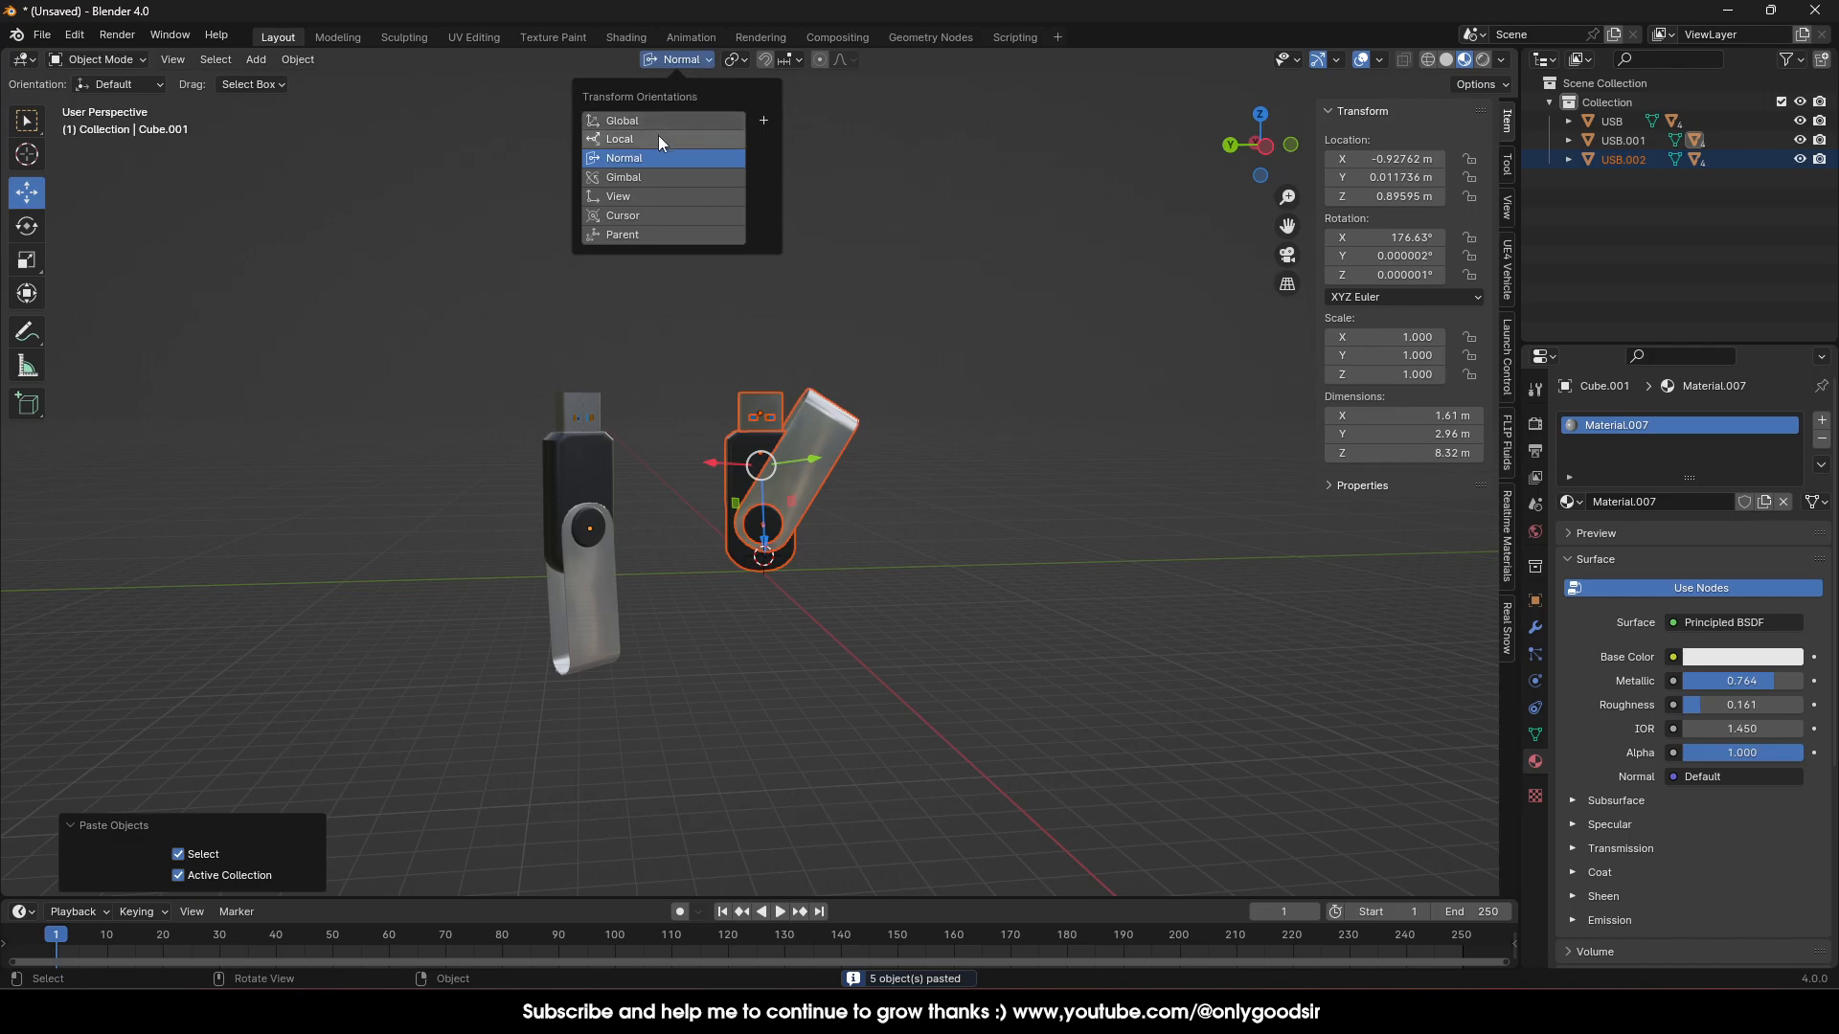
pyautogui.click(658, 122)
pyautogui.moveTo(683, 465); pyautogui.dragTo(879, 460)
# Close the second copy's cover by rotating it -31.1° around X in the Normal orientation
pyautogui.click(980, 462)
pyautogui.click(678, 59)
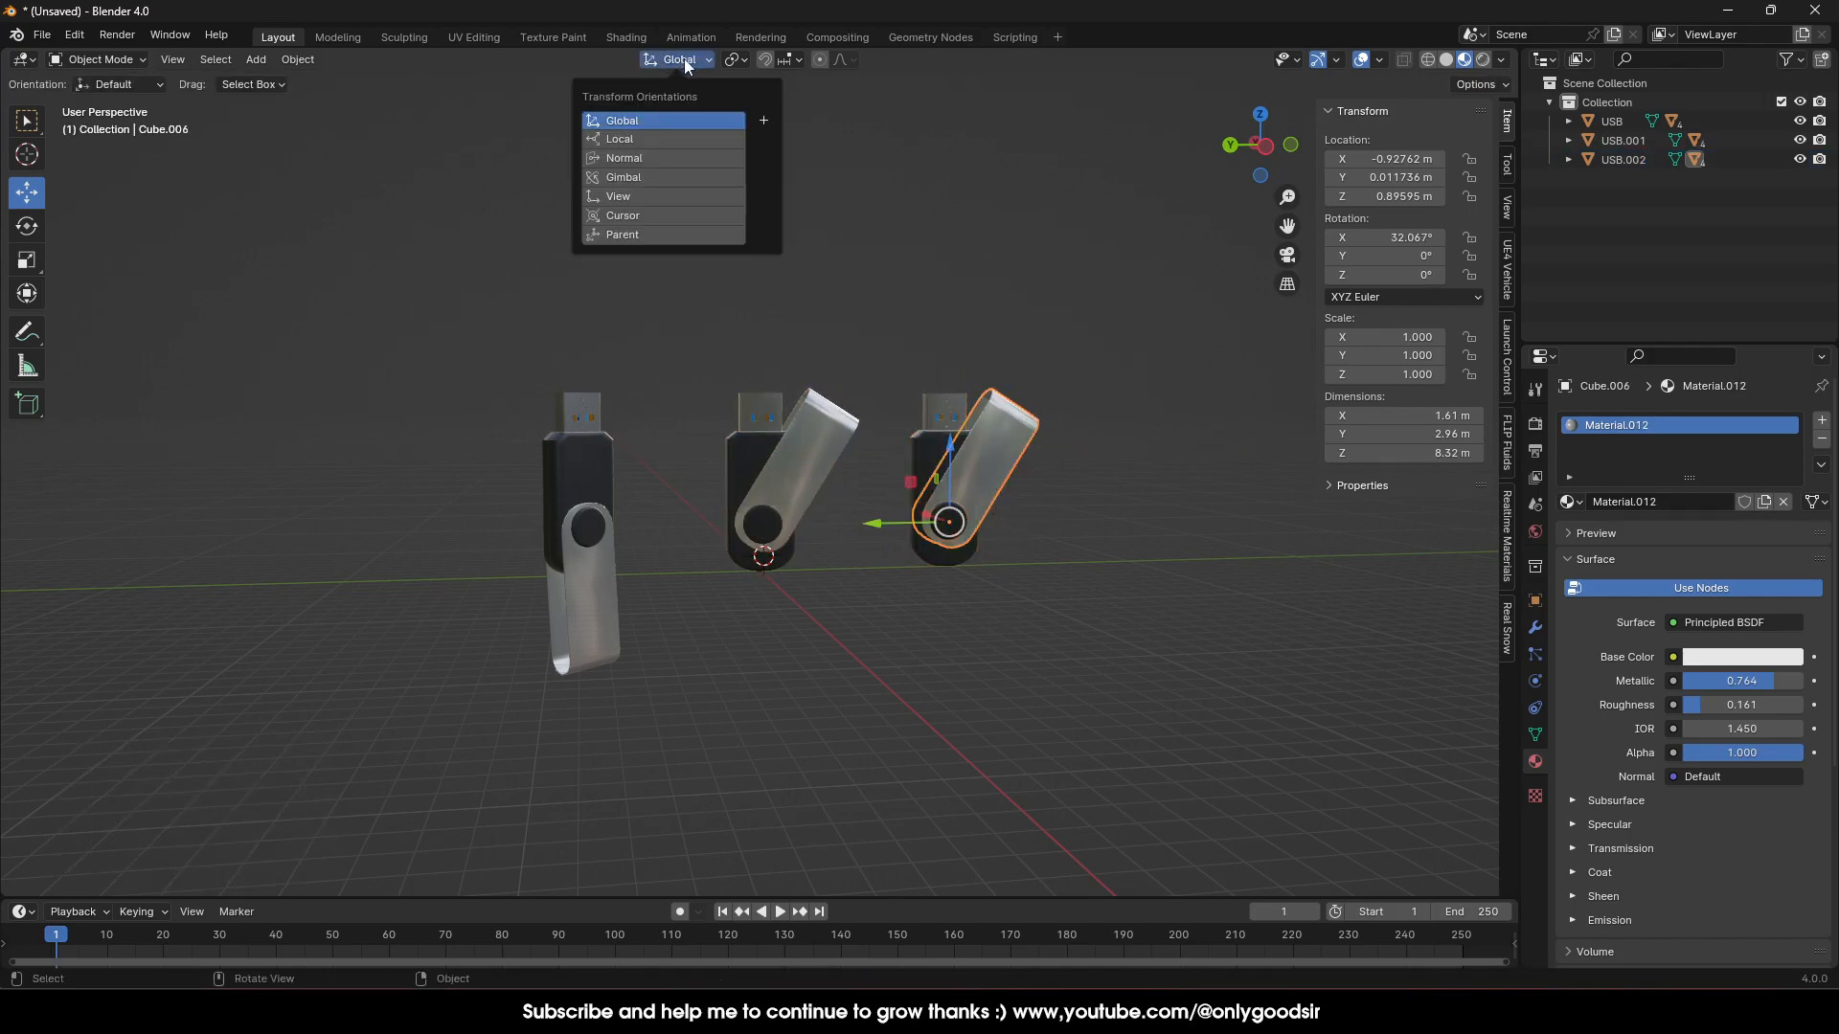
pyautogui.click(641, 163)
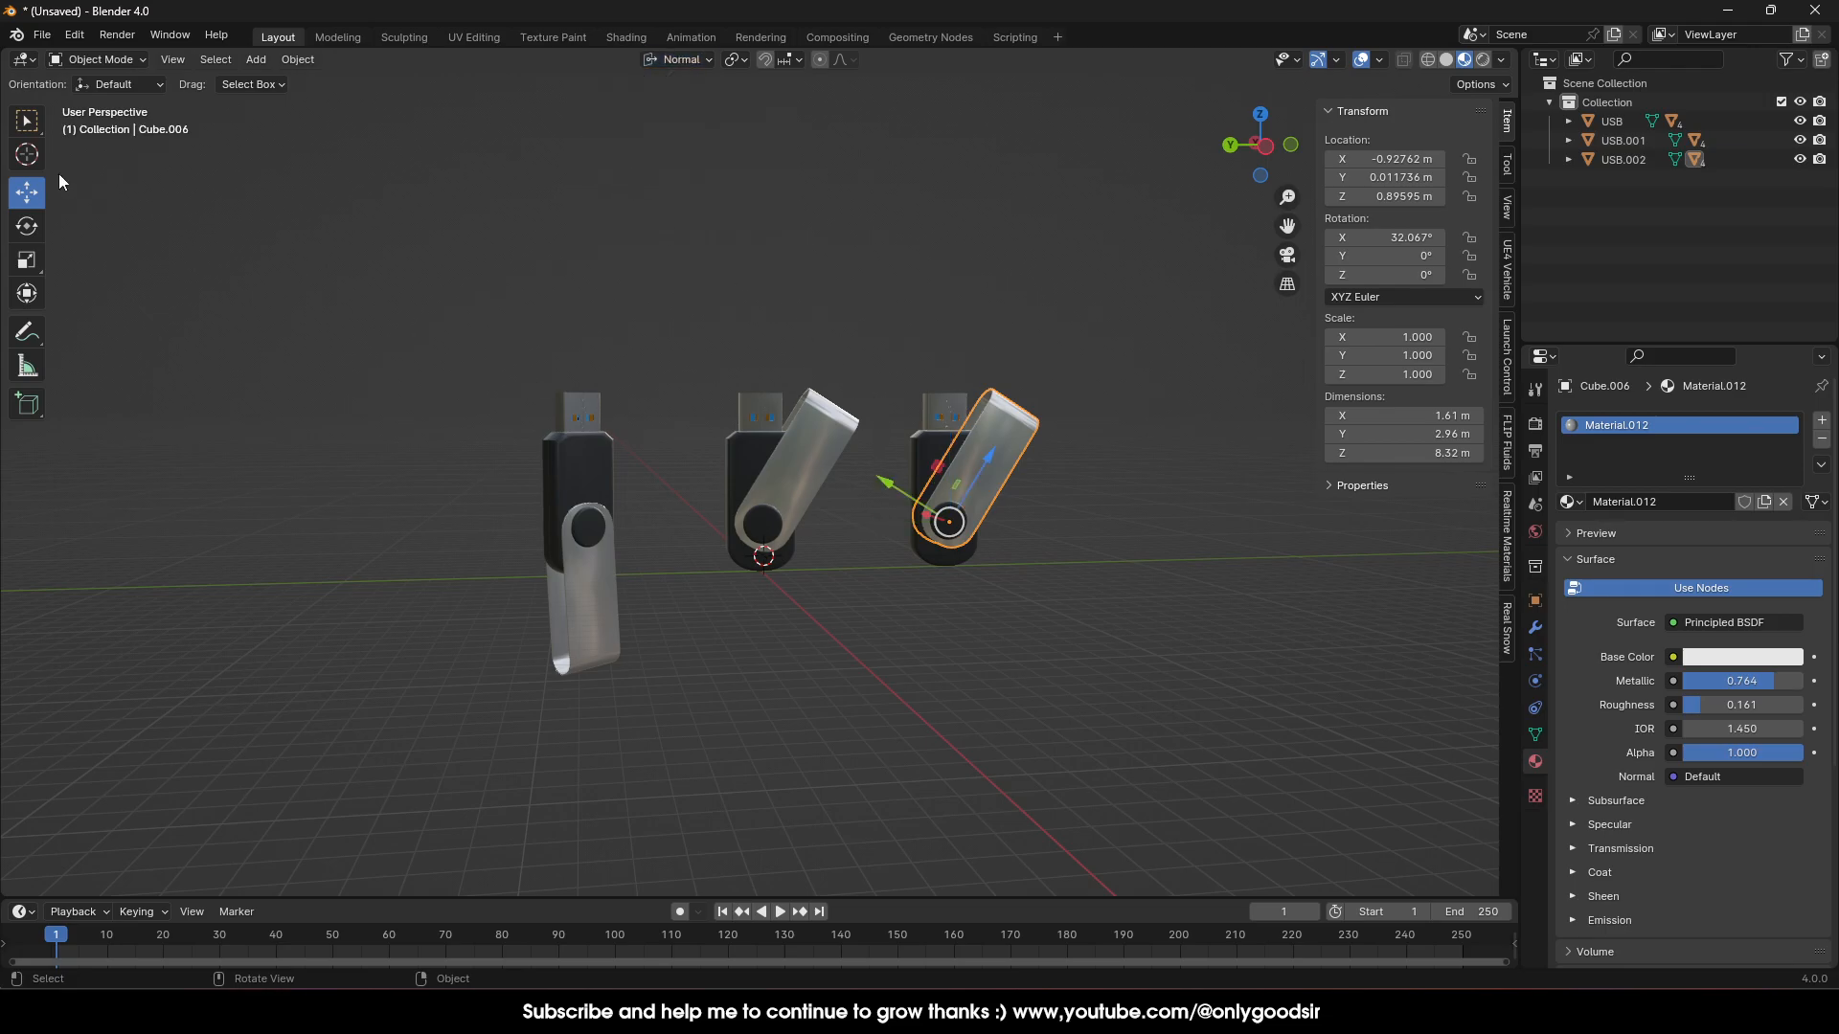
pyautogui.click(27, 226)
pyautogui.moveTo(906, 477); pyautogui.dragTo(877, 509)
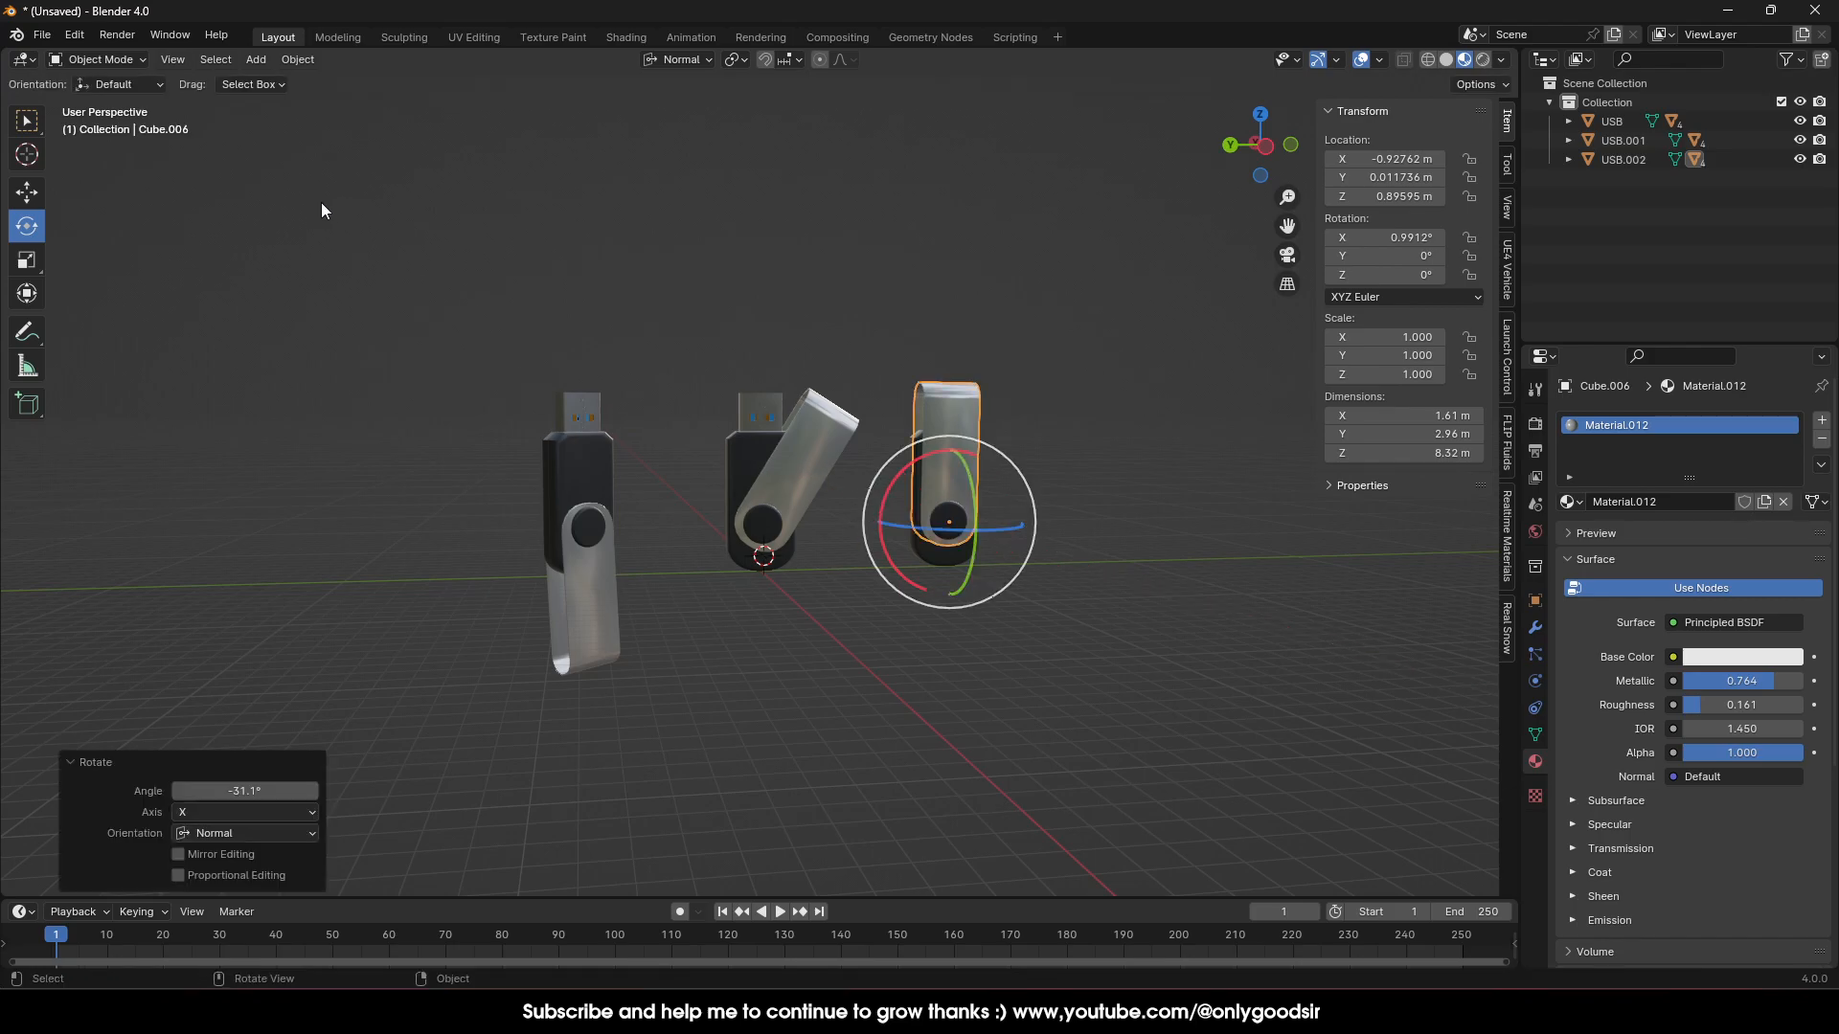
pyautogui.click(903, 577)
# Tilt the closed USB stick freely to a rotation of about X -50°, Y 46°, Z -37°, with the orientation set to Global
pyautogui.click(939, 561)
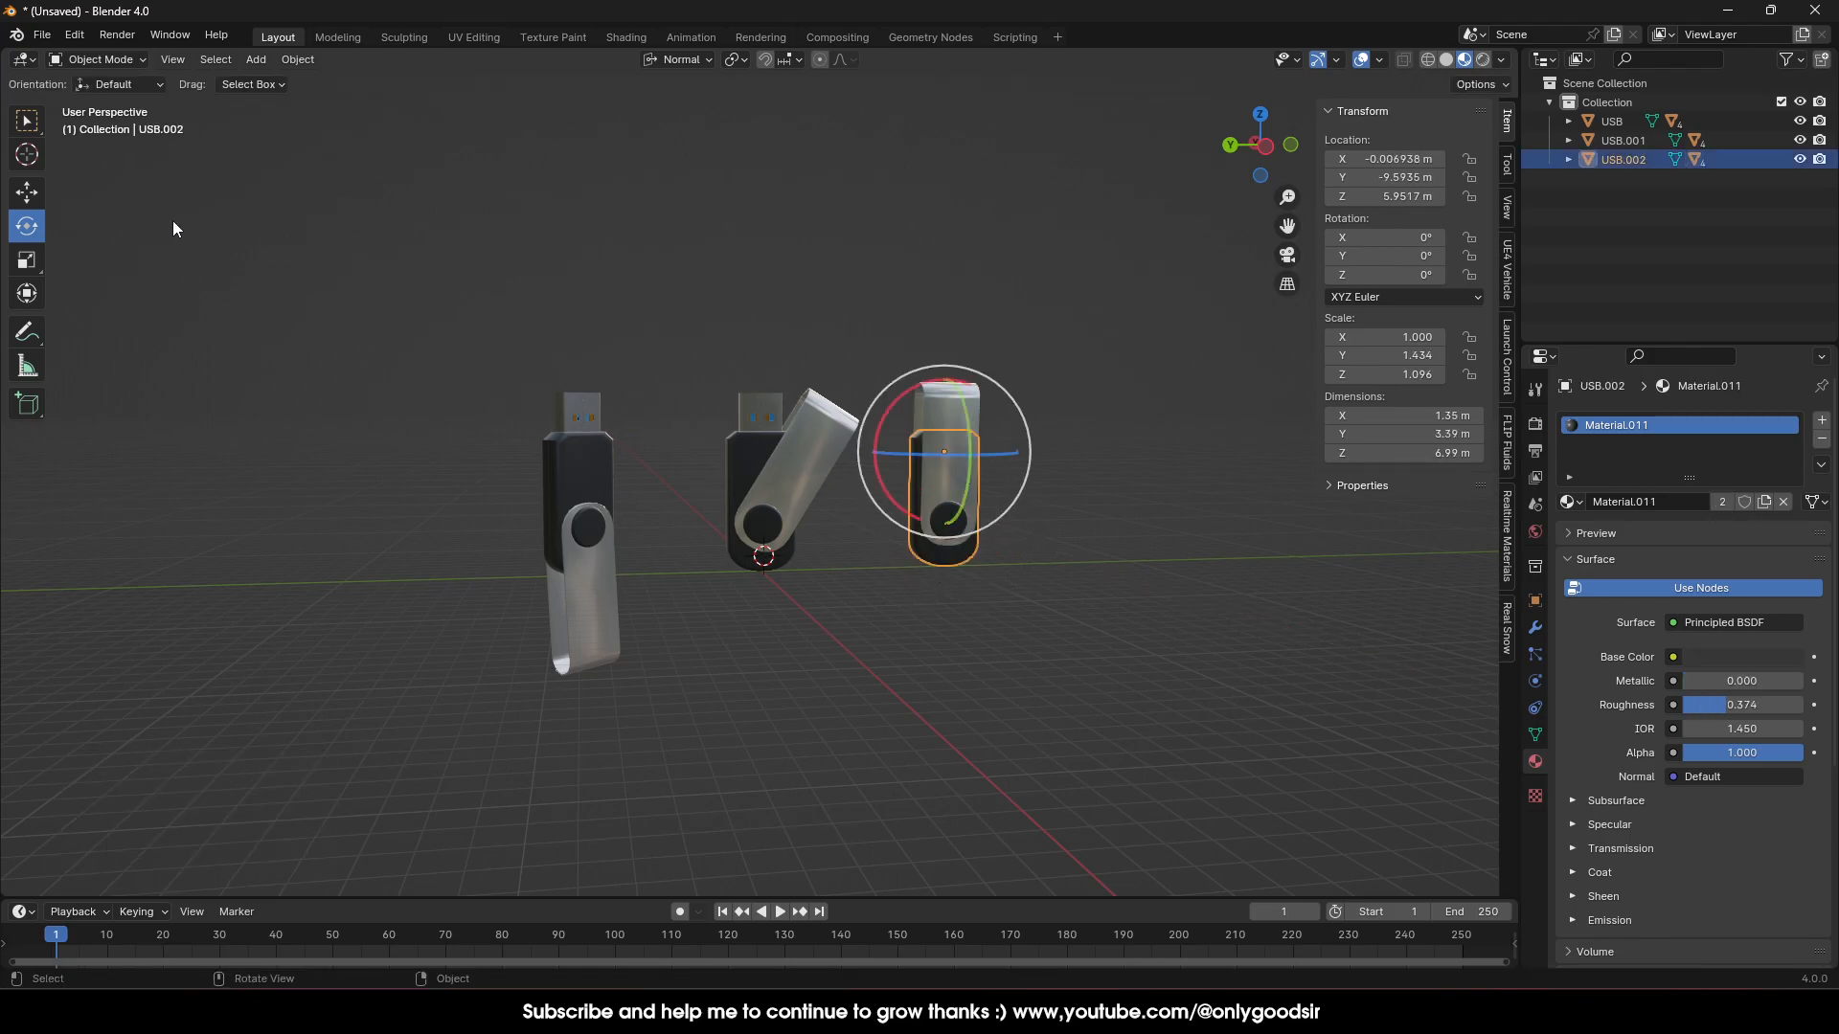
pyautogui.click(678, 59)
pyautogui.click(663, 123)
pyautogui.moveTo(946, 491); pyautogui.dragTo(975, 407)
pyautogui.click(1026, 461)
# Add a mesh plane under the USB sticks and scale it up about 46 times
pyautogui.moveTo(891, 508); pyautogui.dragTo(914, 561, button='middle')
pyautogui.click(257, 61)
pyautogui.moveTo(293, 90)
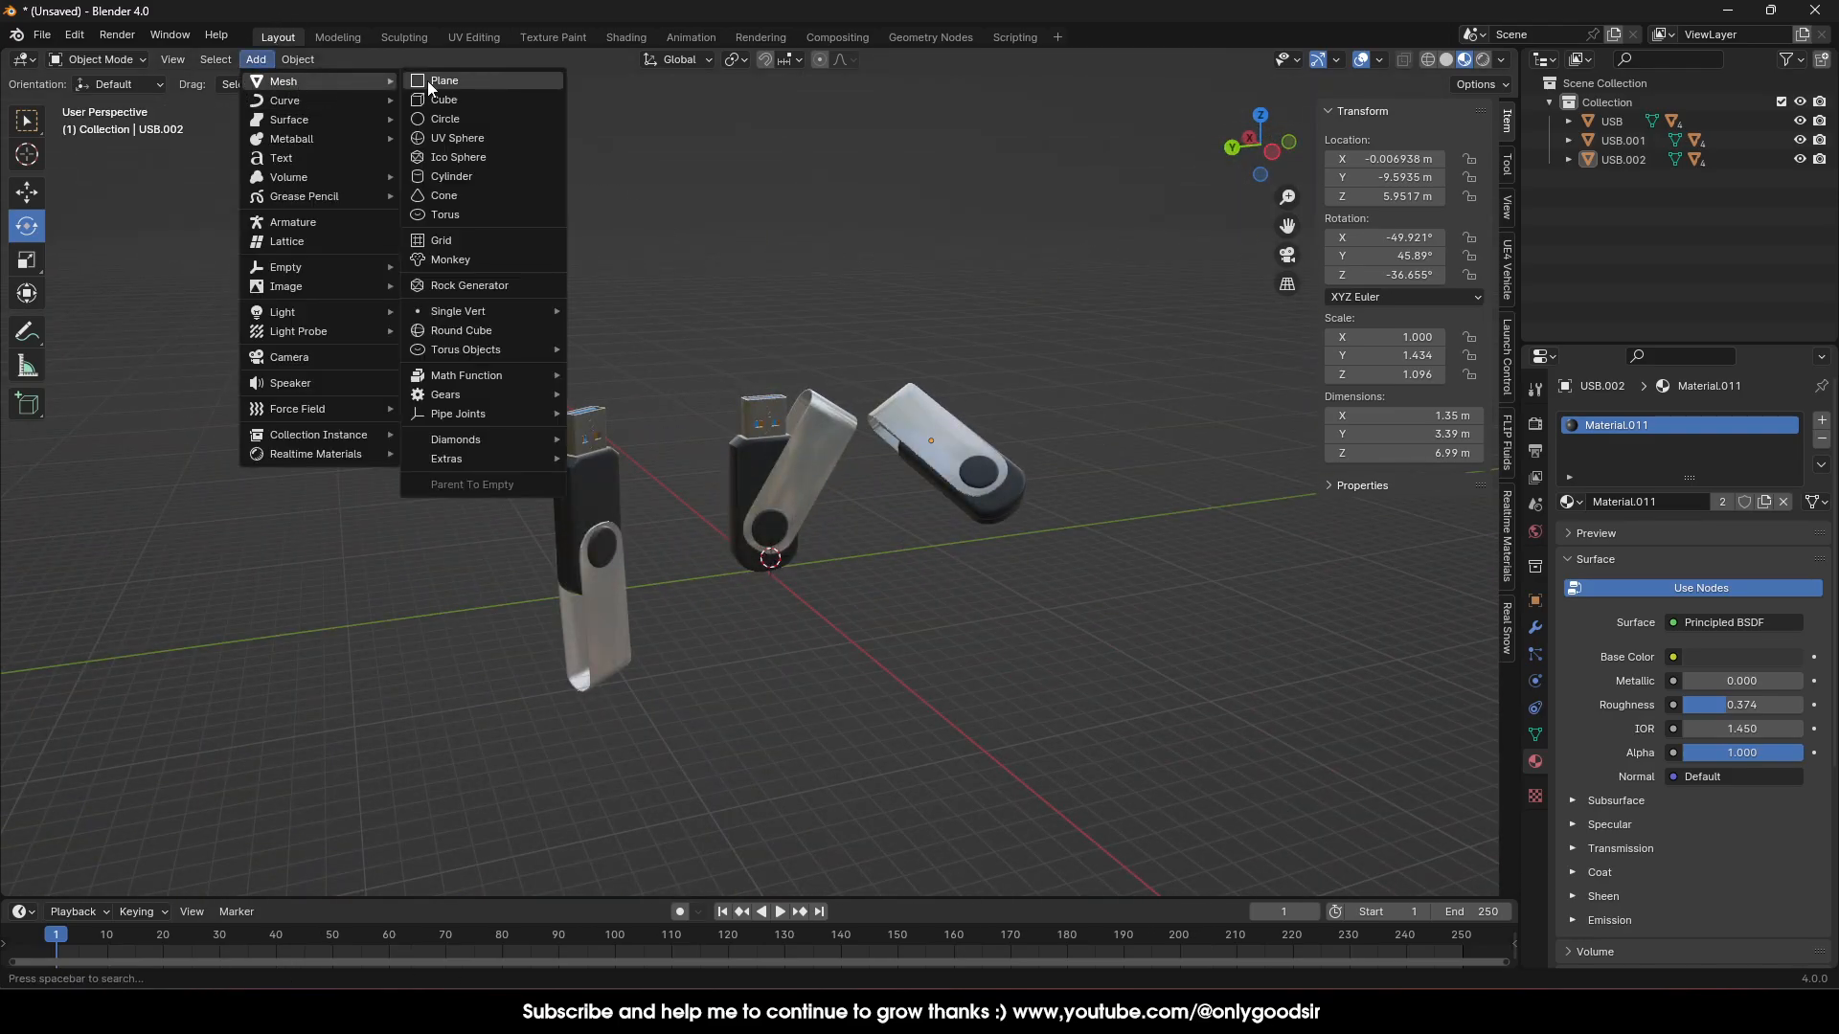
pyautogui.click(438, 85)
pyautogui.press('s')
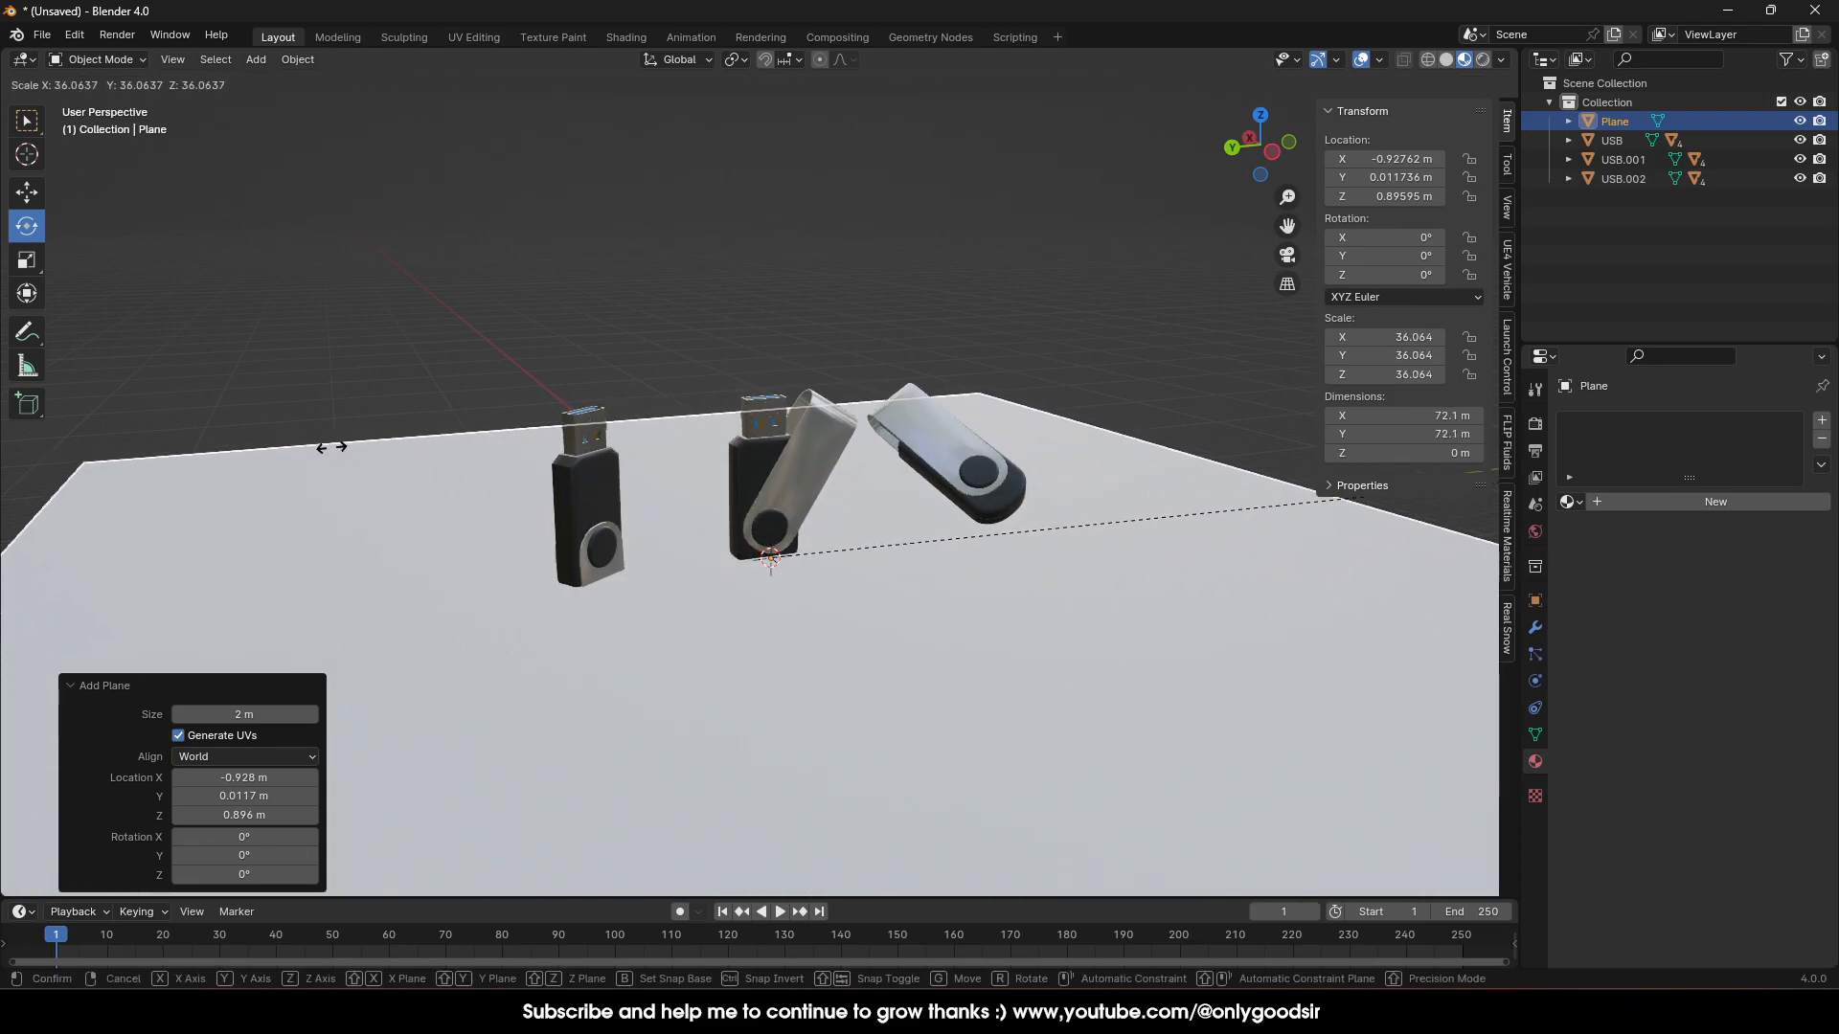
pyautogui.click(624, 423)
pyautogui.scroll(-1, 741, 504)
pyautogui.scroll(-3, 738, 481)
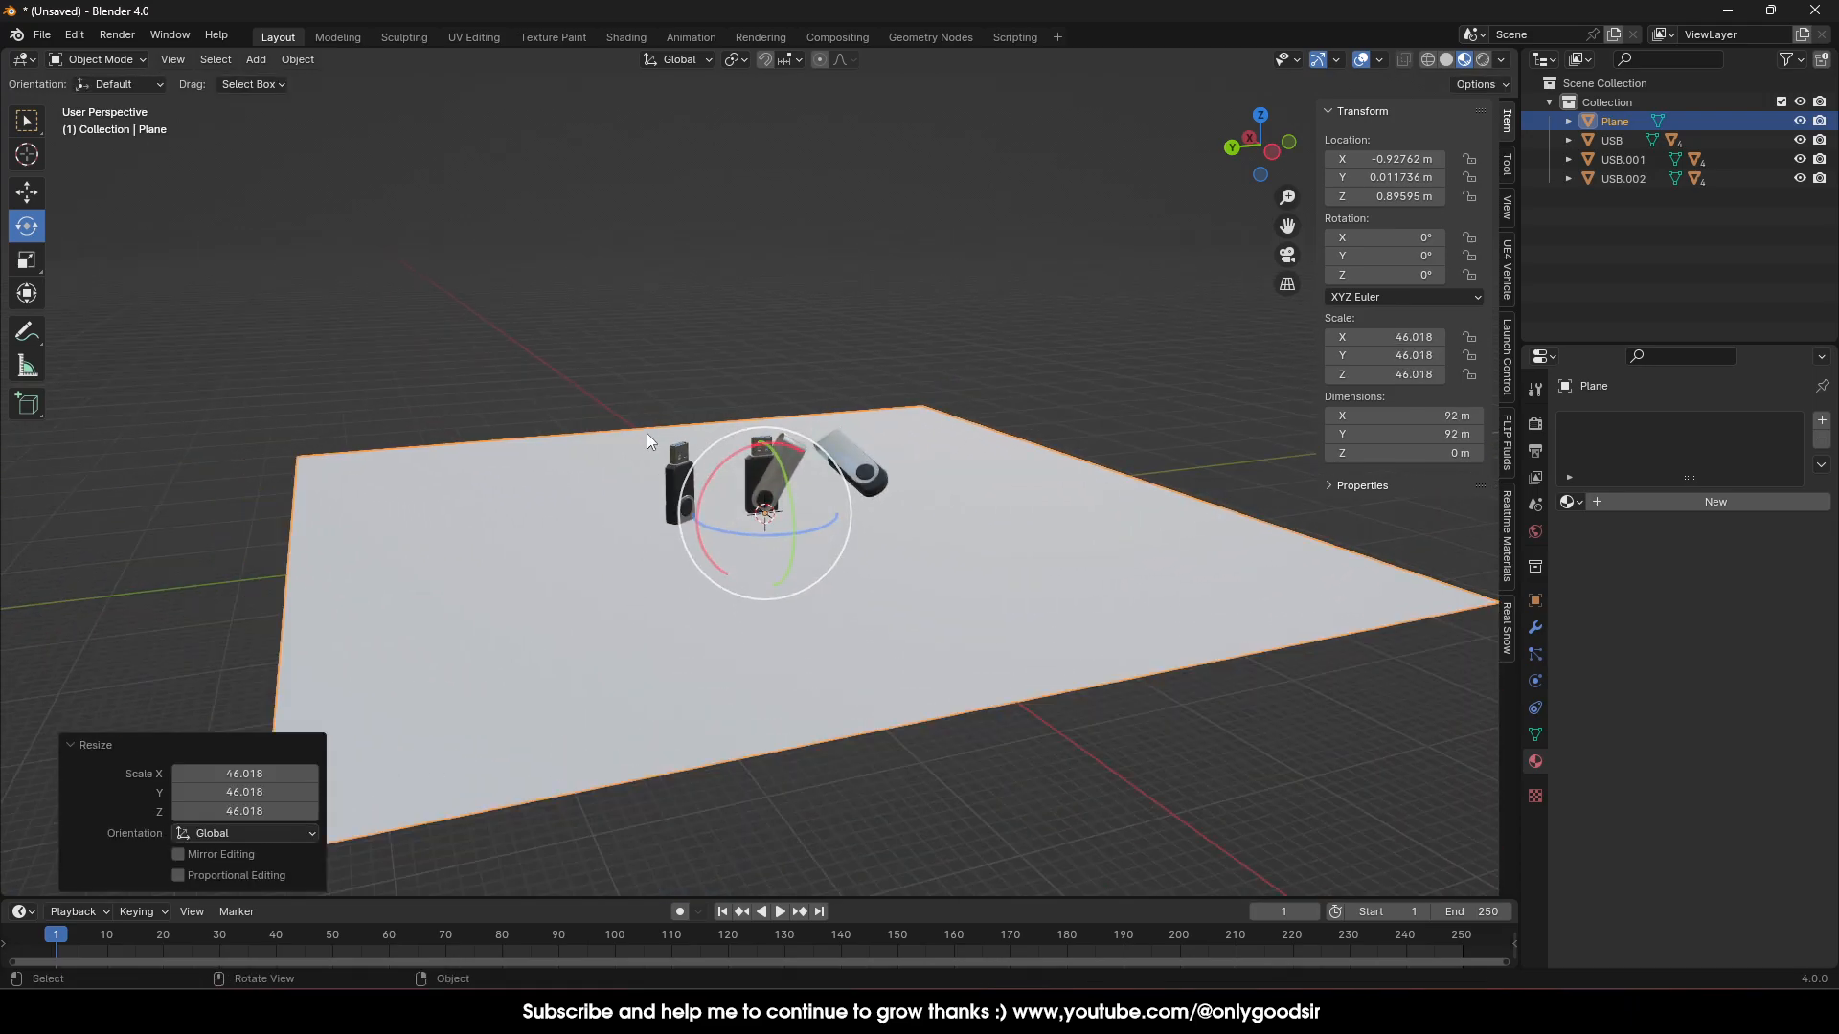
# Extrude the plane's edge behind the sticks about 56.5 m straight up to form a back wall
pyautogui.press('Tab')
pyautogui.click(27, 192)
pyautogui.click(187, 60)
pyautogui.click(704, 428)
pyautogui.press('e')
pyautogui.rightClick(659, 422)
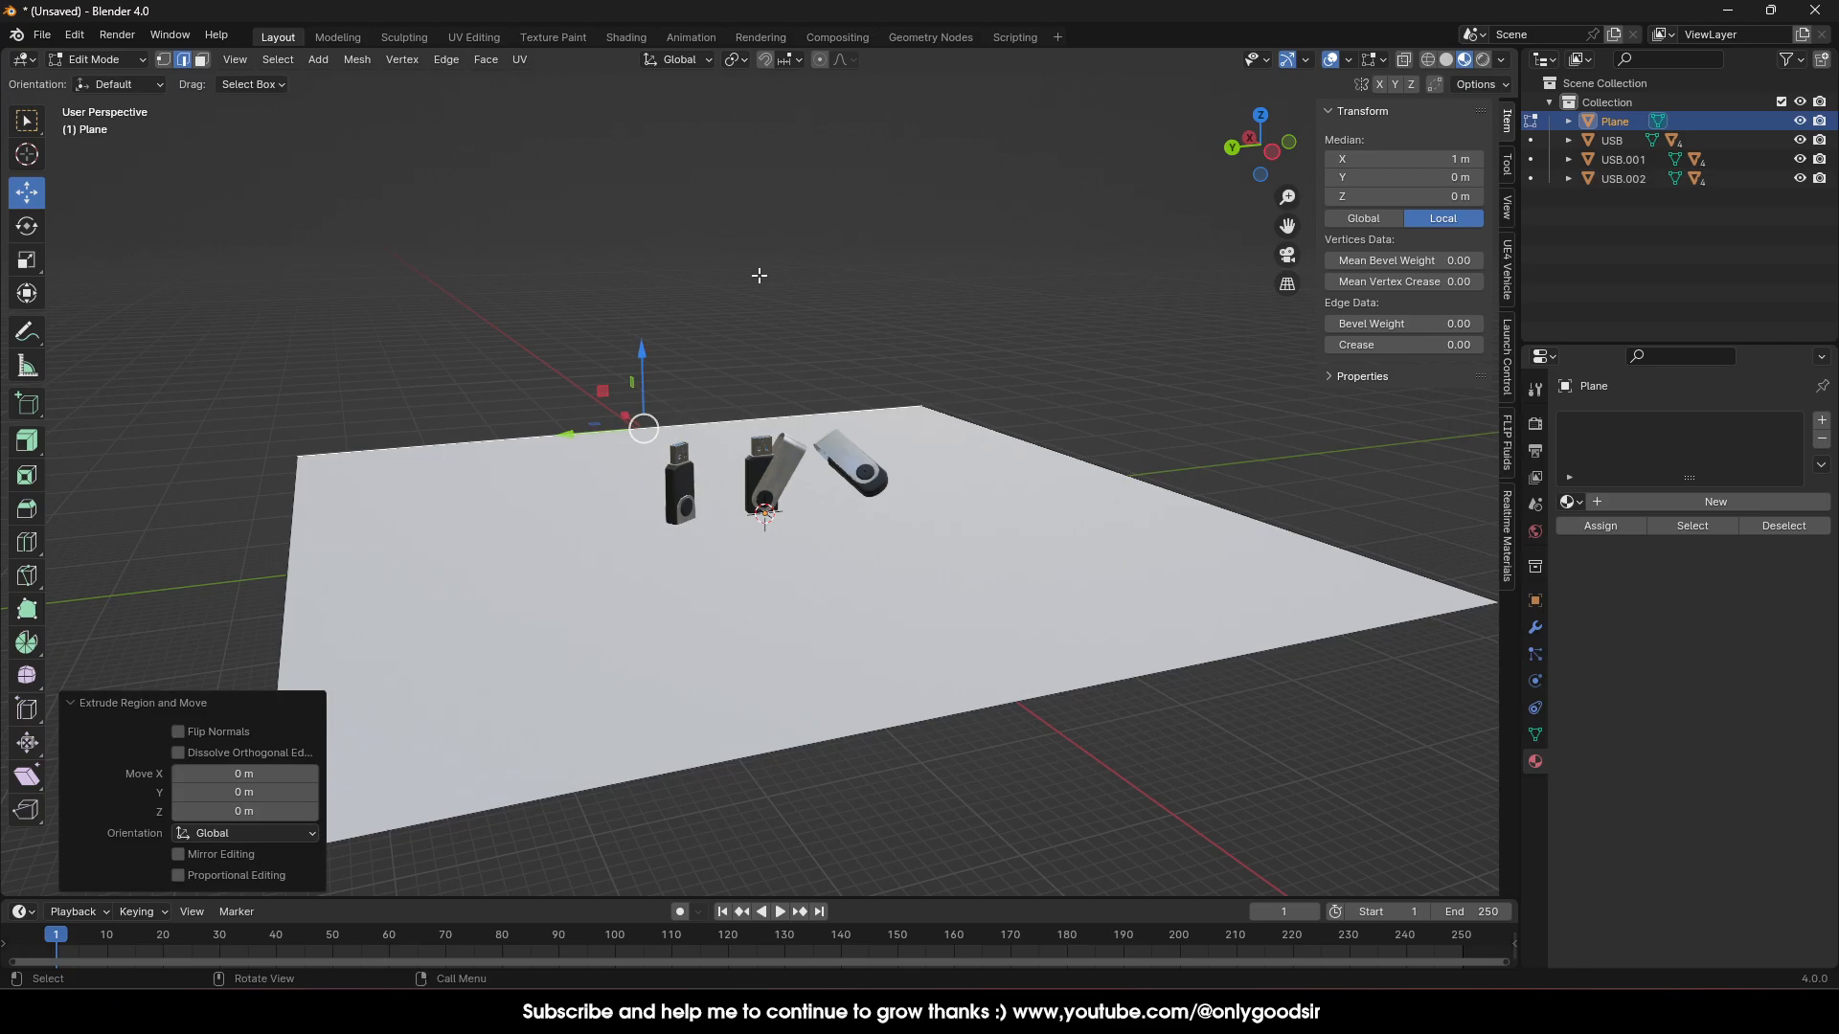
pyautogui.moveTo(640, 365); pyautogui.dragTo(622, 762)
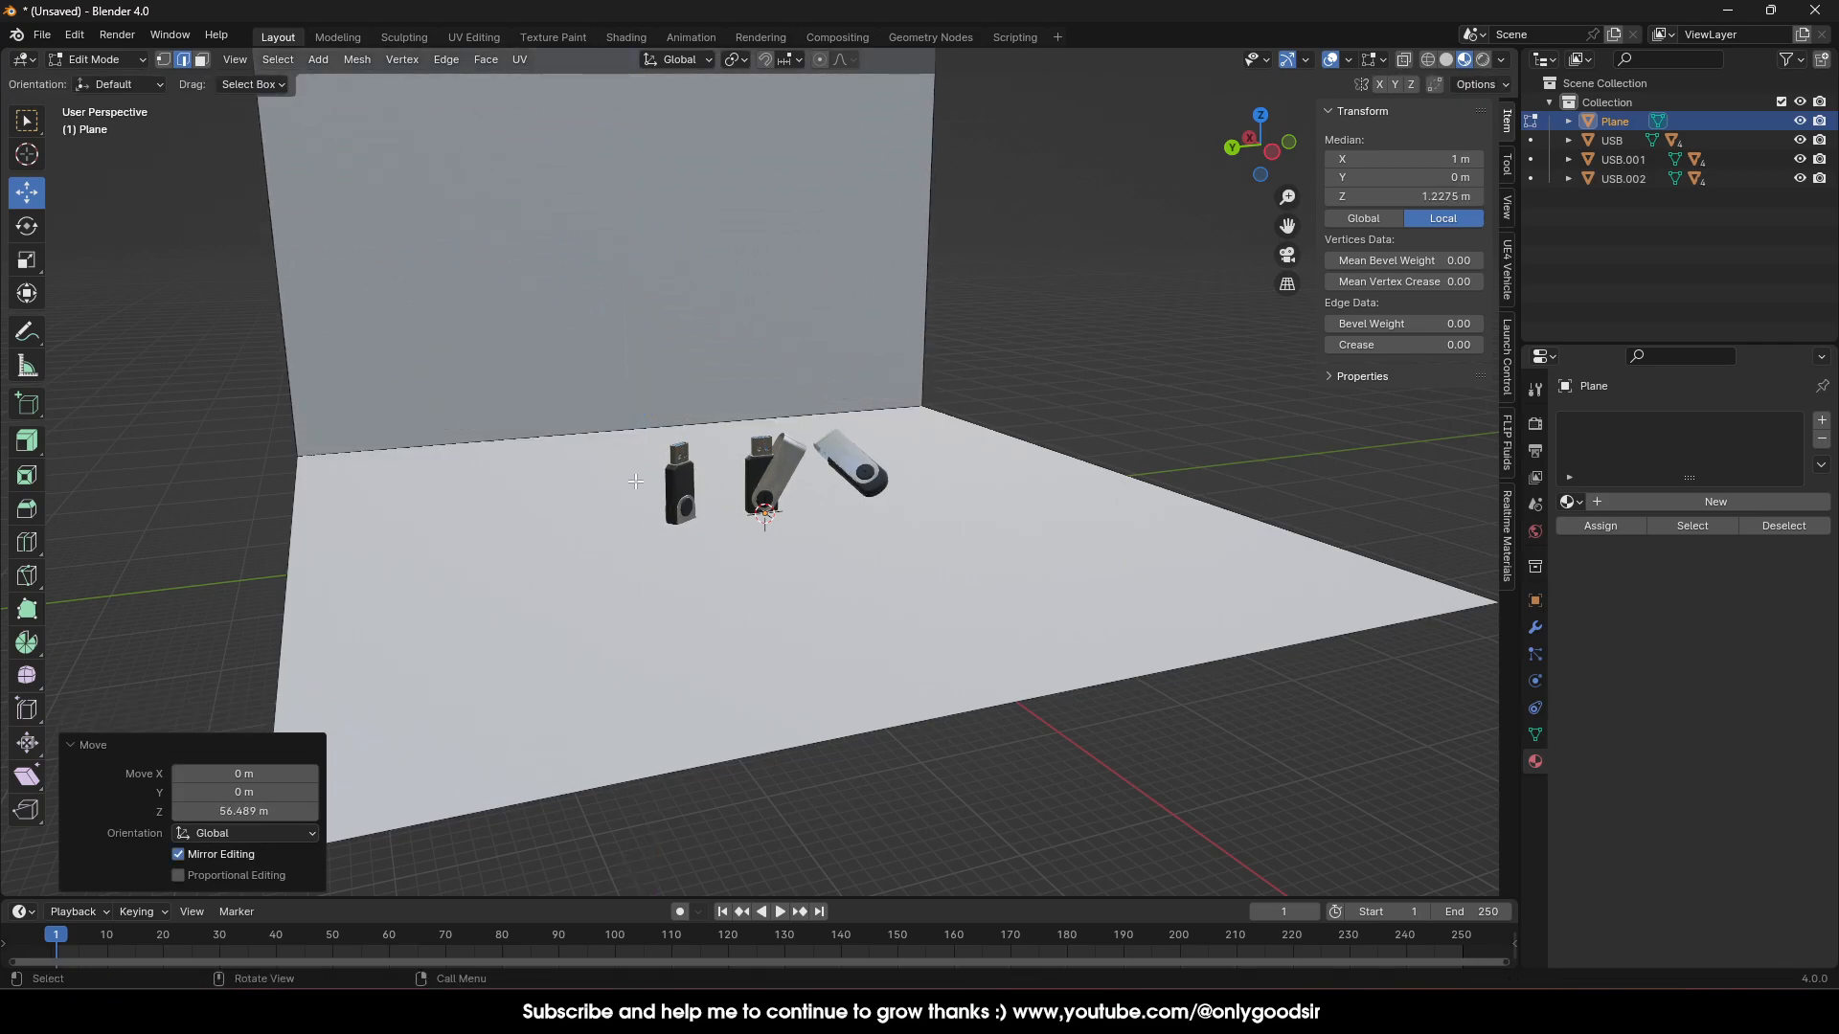
# Bevel the edge between floor and wall with a width of about 0.294 m and 8 segments, and return to Object Mode
pyautogui.hotkey('ctrl', 'e')
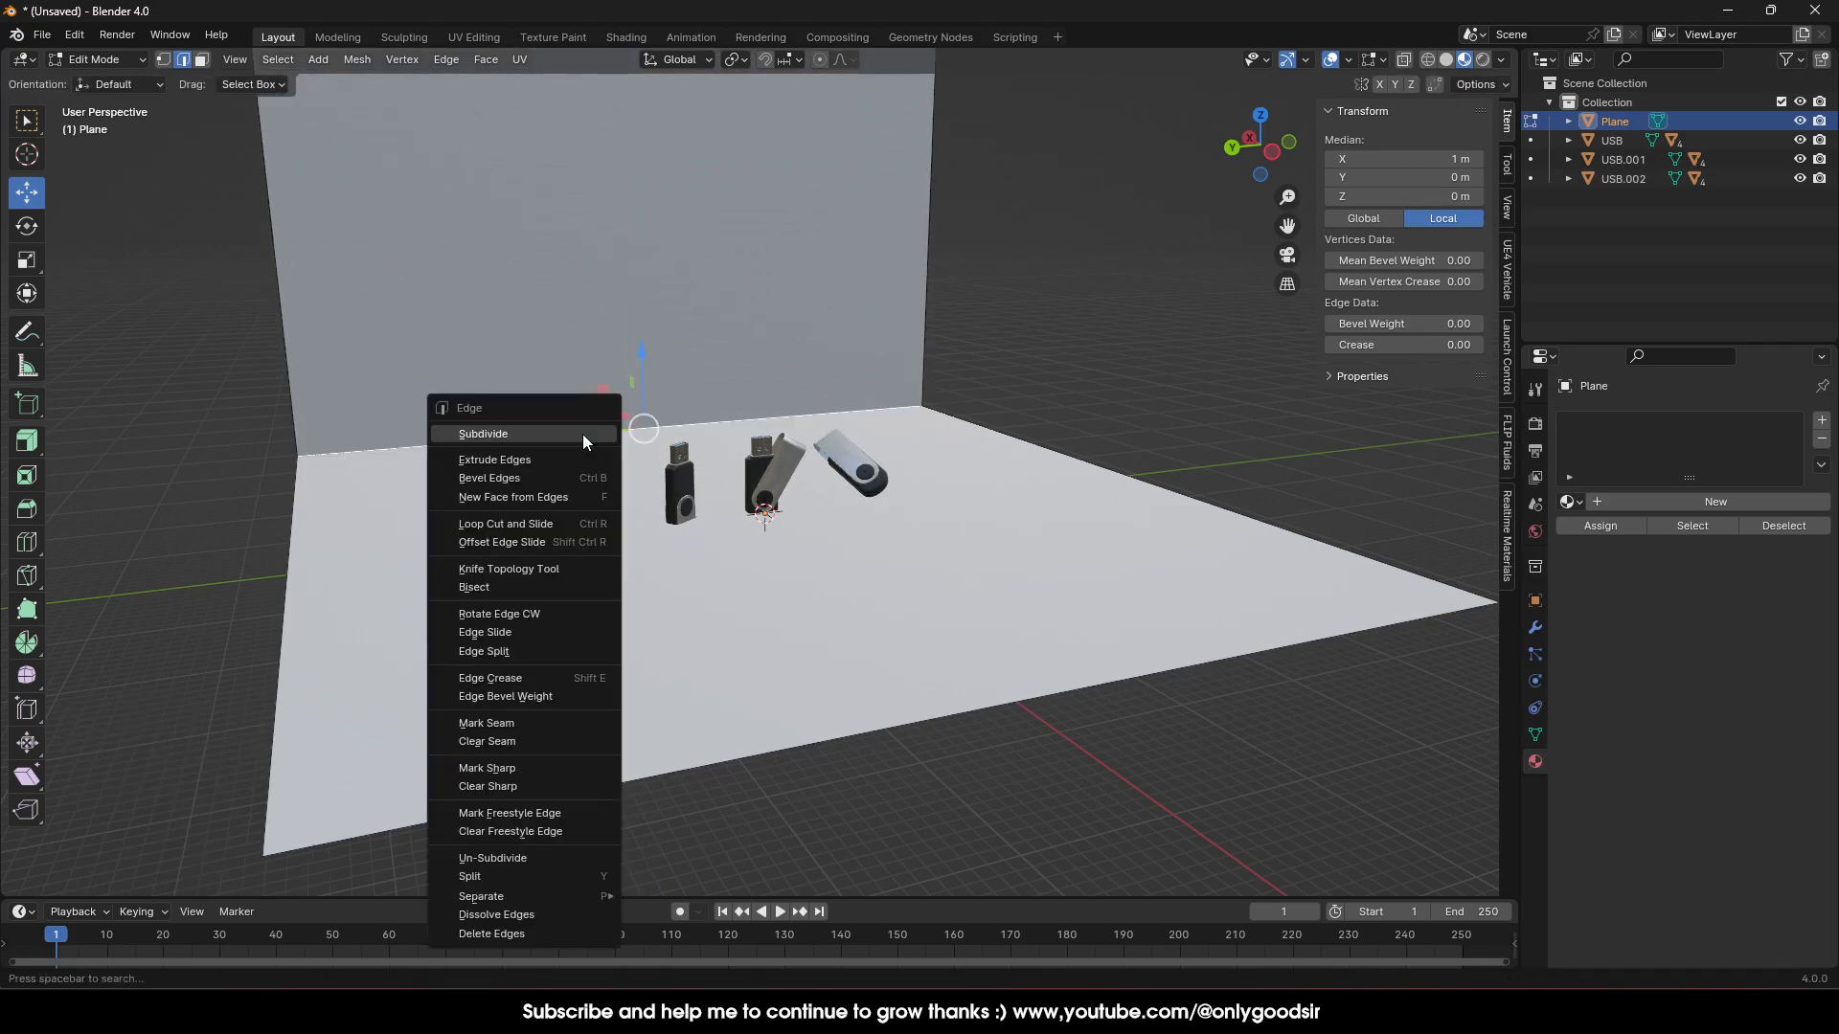
pyautogui.click(540, 479)
pyautogui.click(844, 504)
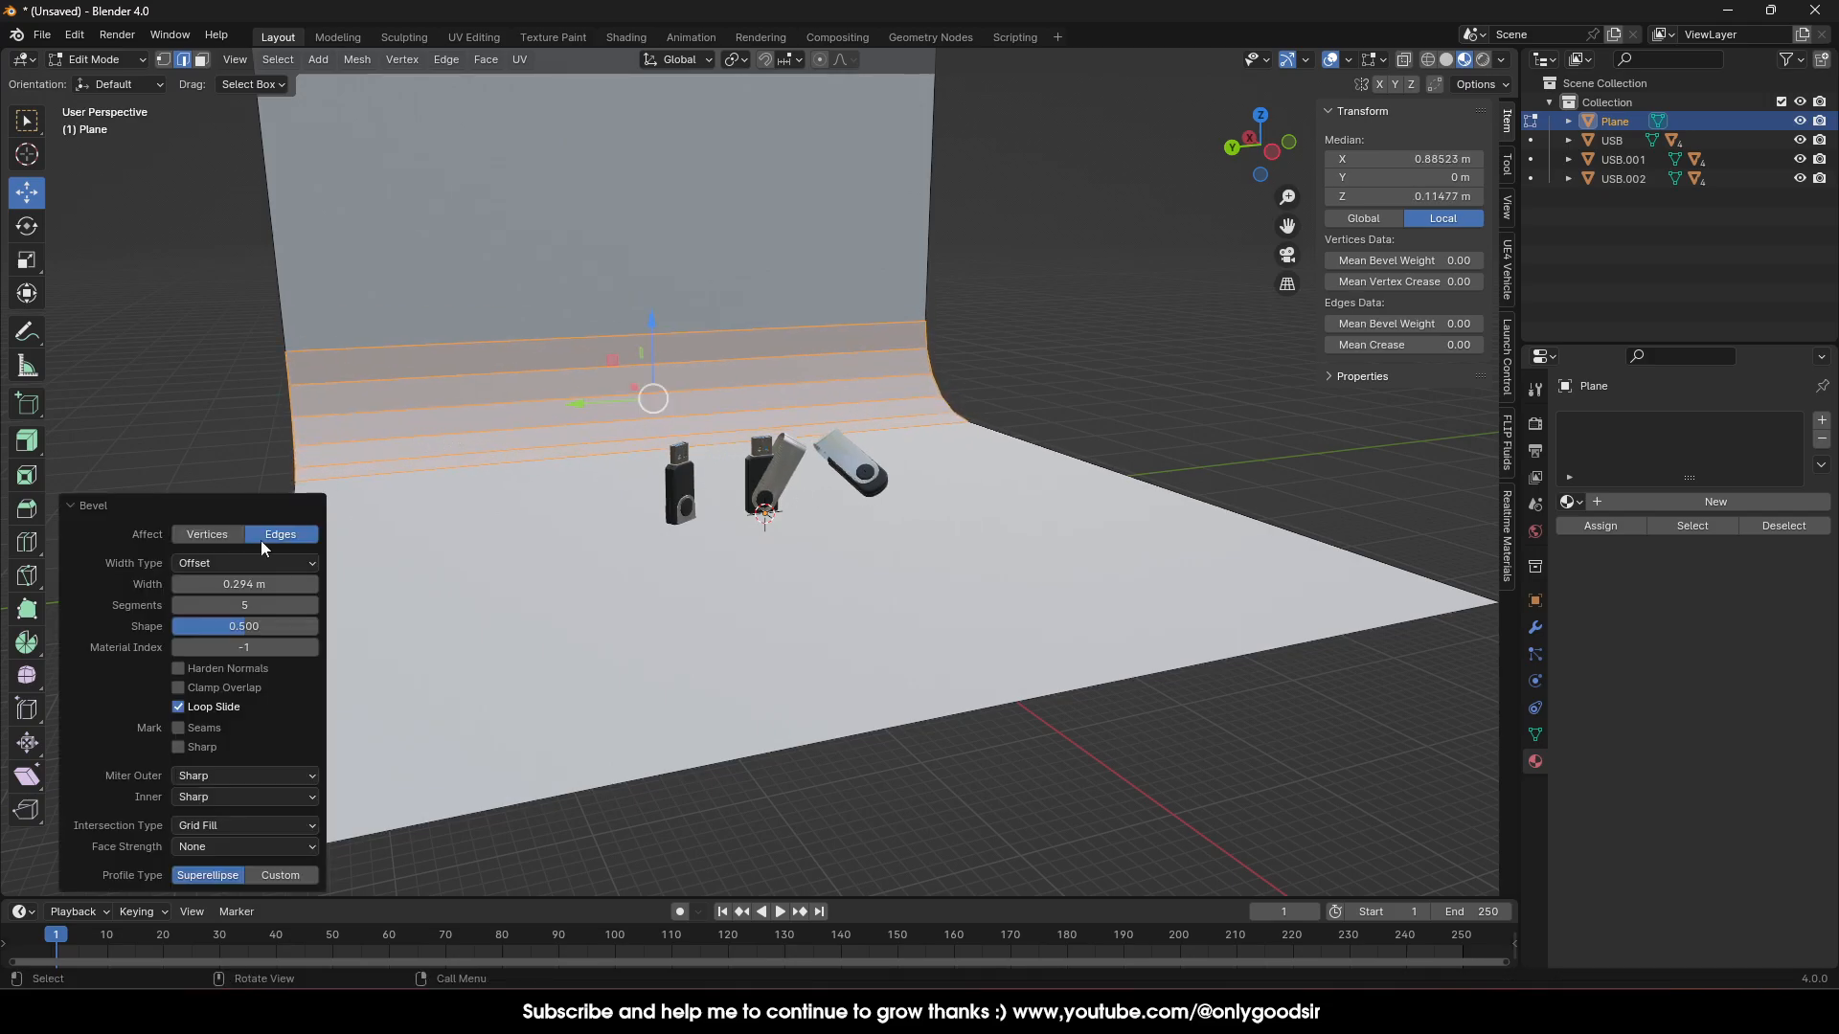
pyautogui.click(312, 606)
pyautogui.click(312, 606)
pyautogui.click(312, 606)
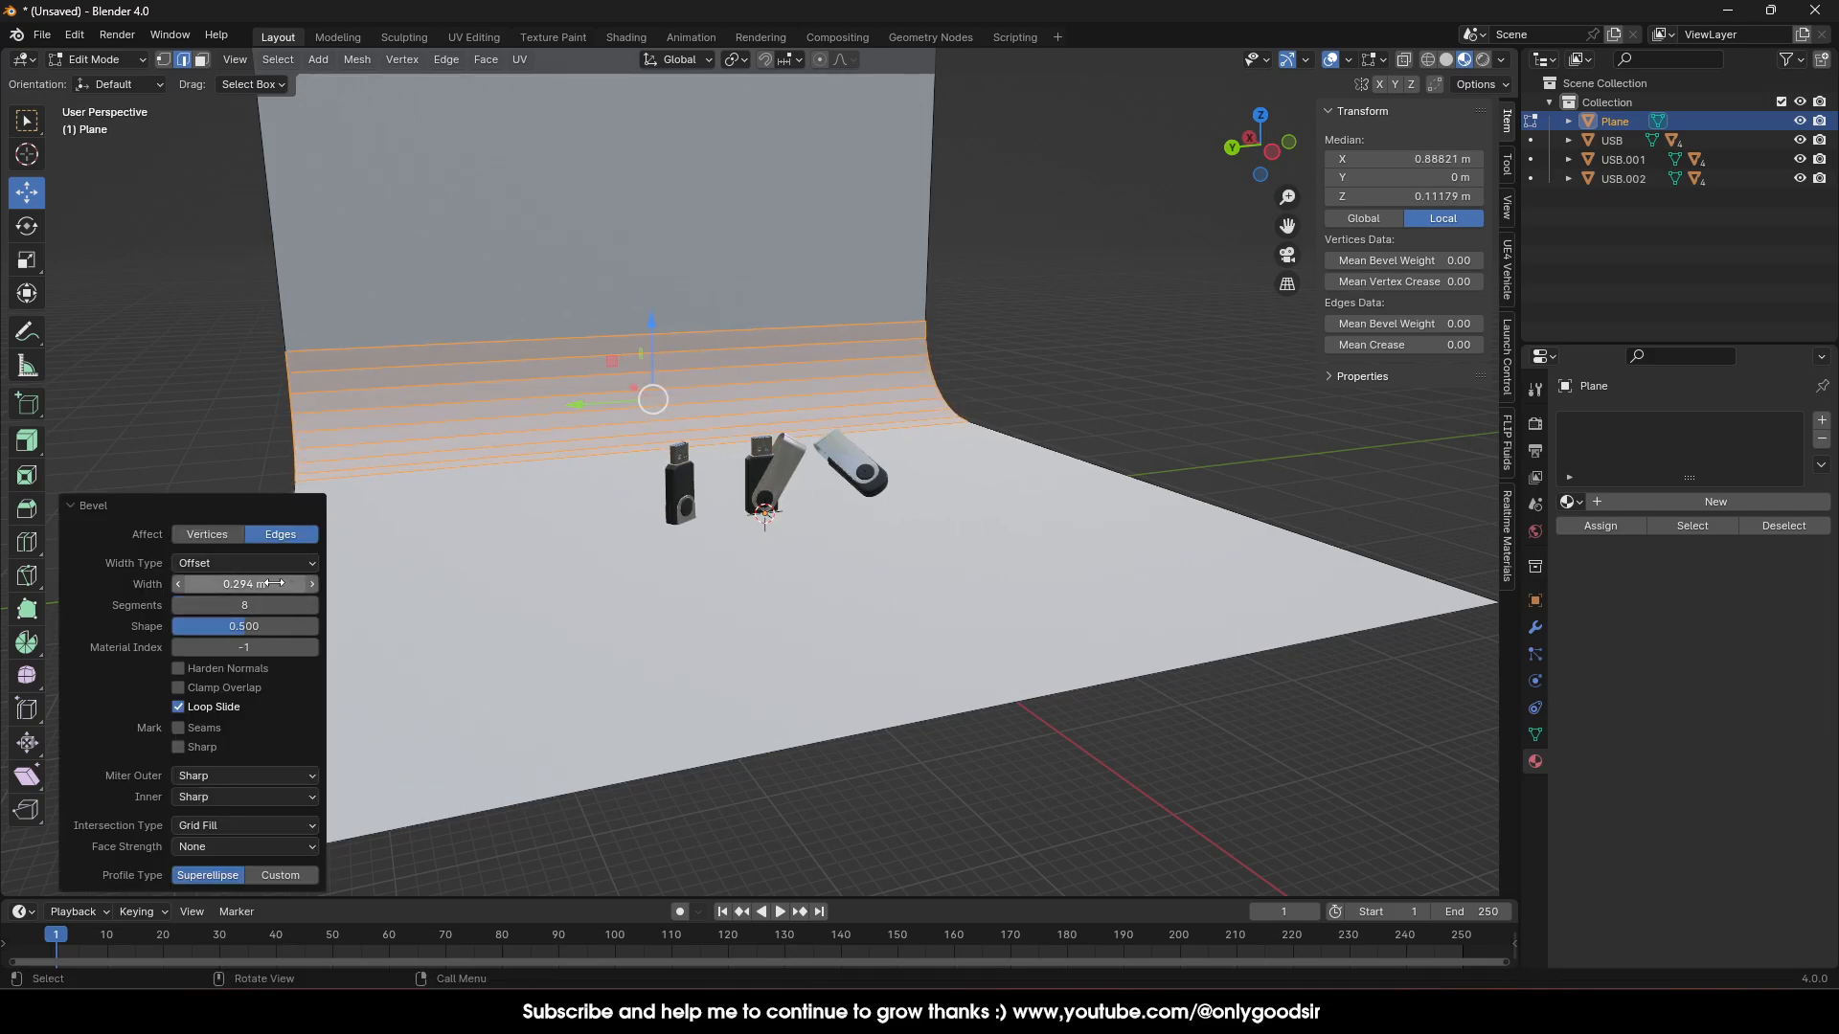
pyautogui.press('Tab')
# Apply Shade Smooth to the curved backdrop plane
pyautogui.rightClick(525, 399)
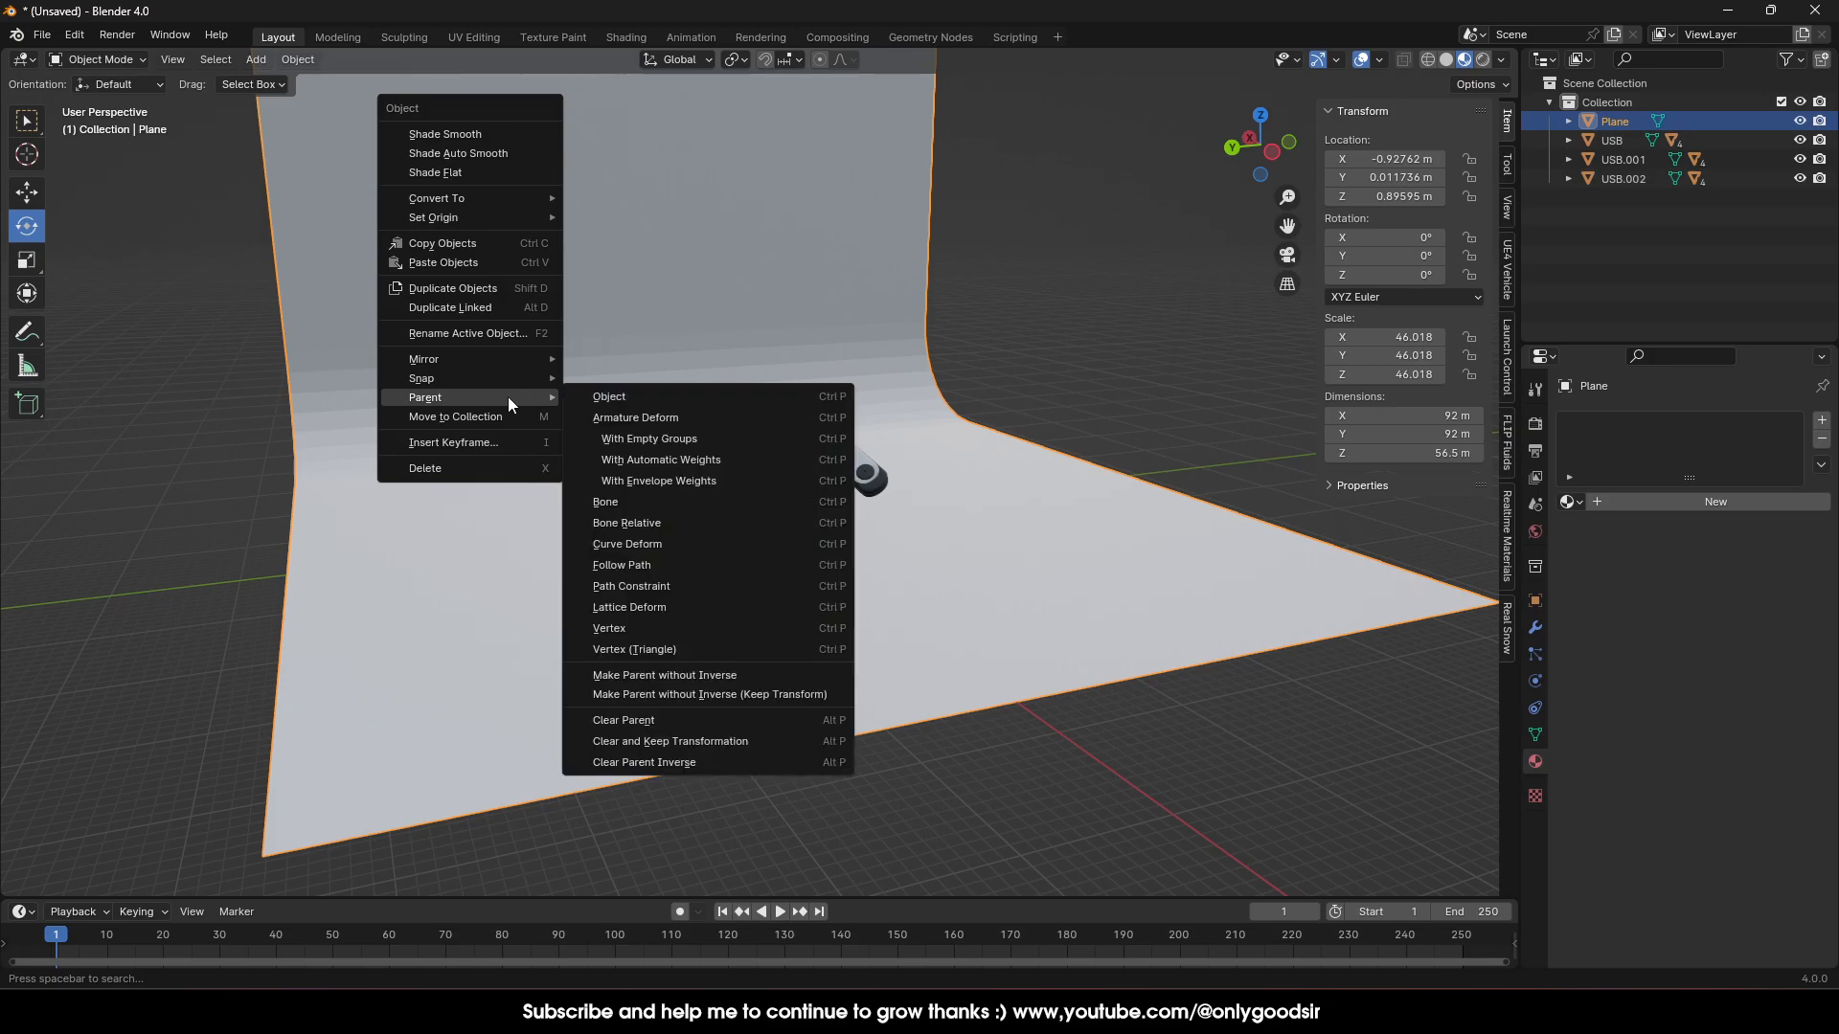
pyautogui.press('Escape')
pyautogui.rightClick(555, 271)
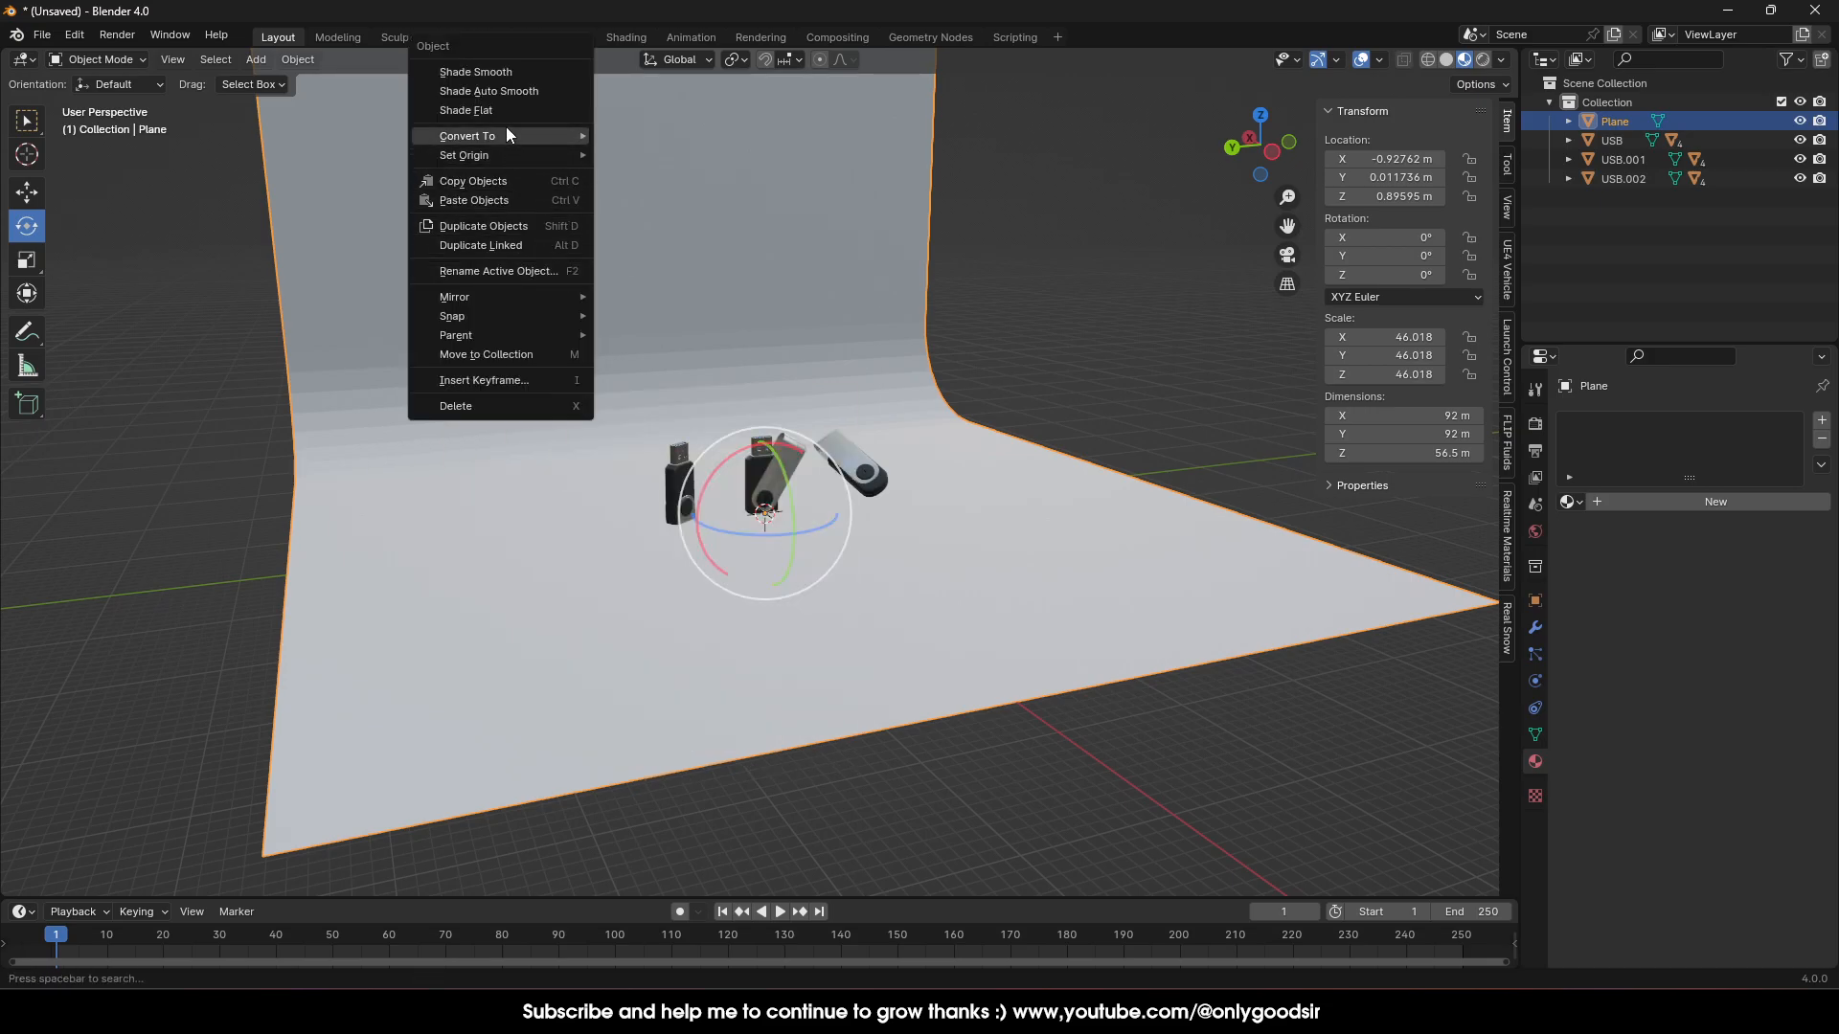
pyautogui.click(503, 66)
# Raise all three USB sticks together along Z by about 7.7 m so they float above the backdrop floor
pyautogui.click(689, 490)
pyautogui.scroll(4, 793, 607)
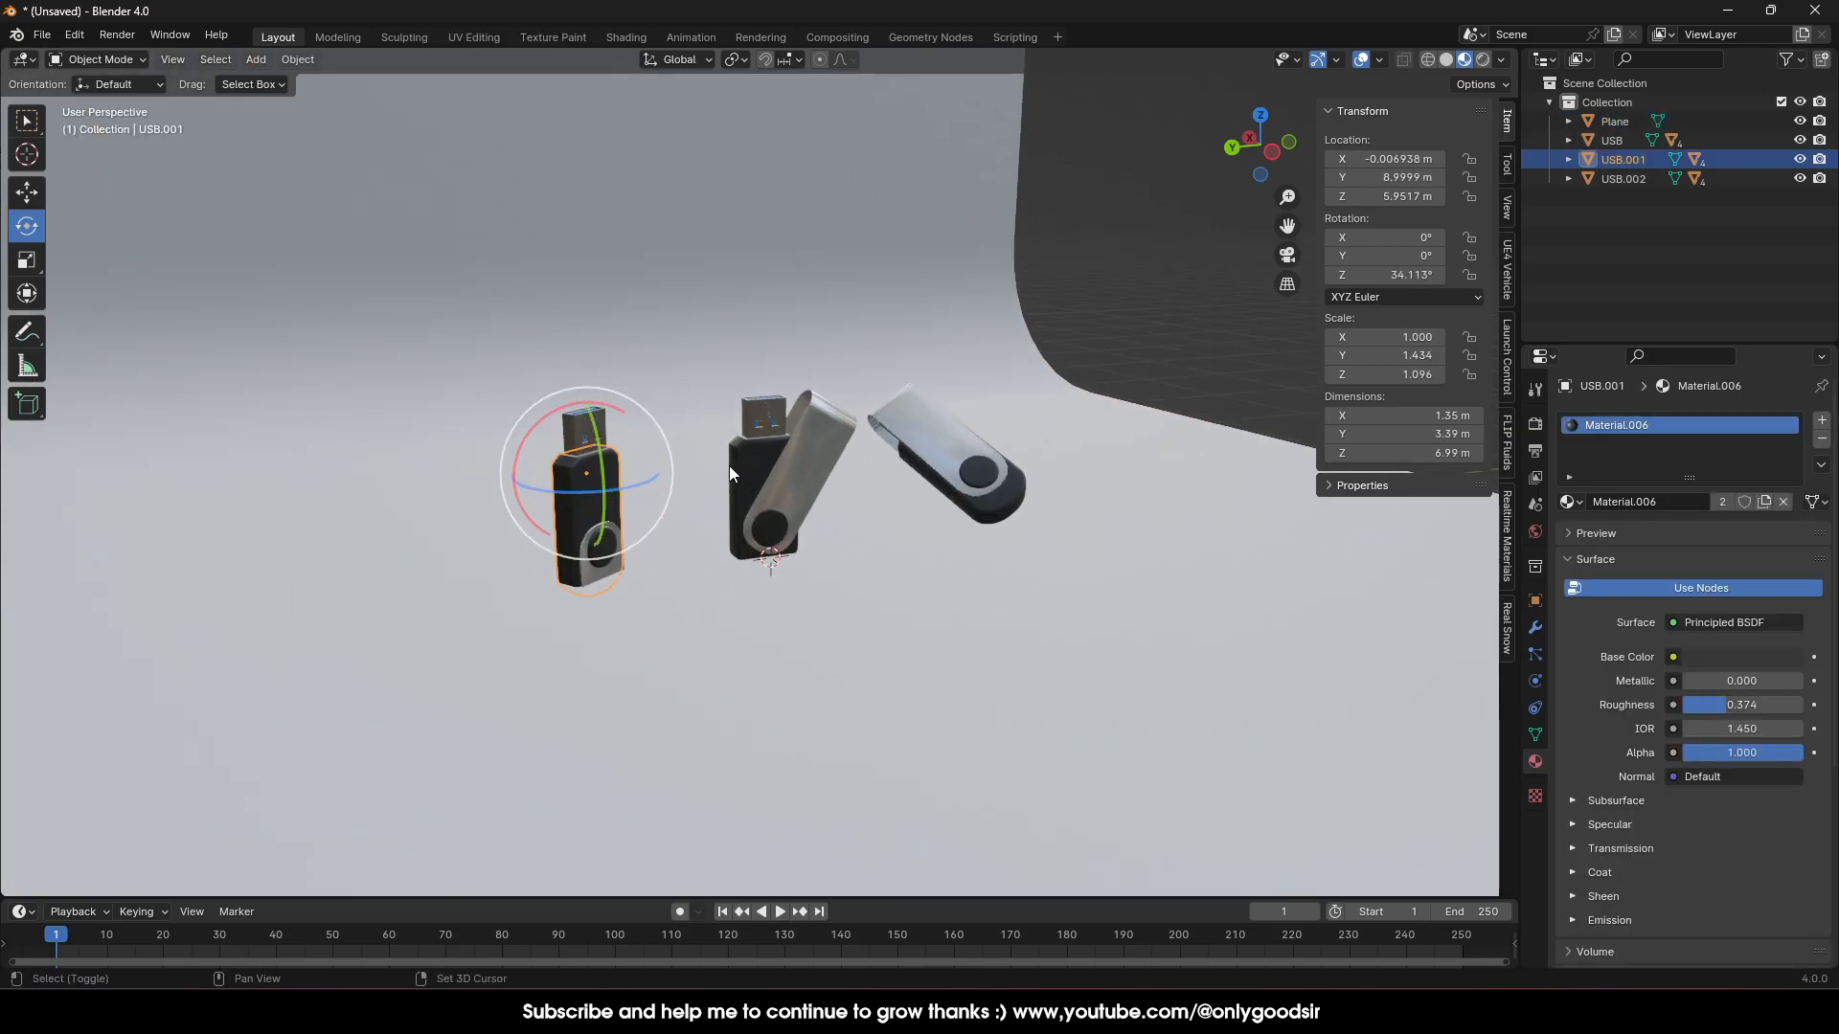
pyautogui.keyDown('shift'); pyautogui.click(728, 466); pyautogui.keyUp('shift')
pyautogui.keyDown('shift'); pyautogui.click(981, 523); pyautogui.keyUp('shift')
pyautogui.click(27, 196)
pyautogui.moveTo(767, 374); pyautogui.dragTo(788, 218)
pyautogui.click(550, 328)
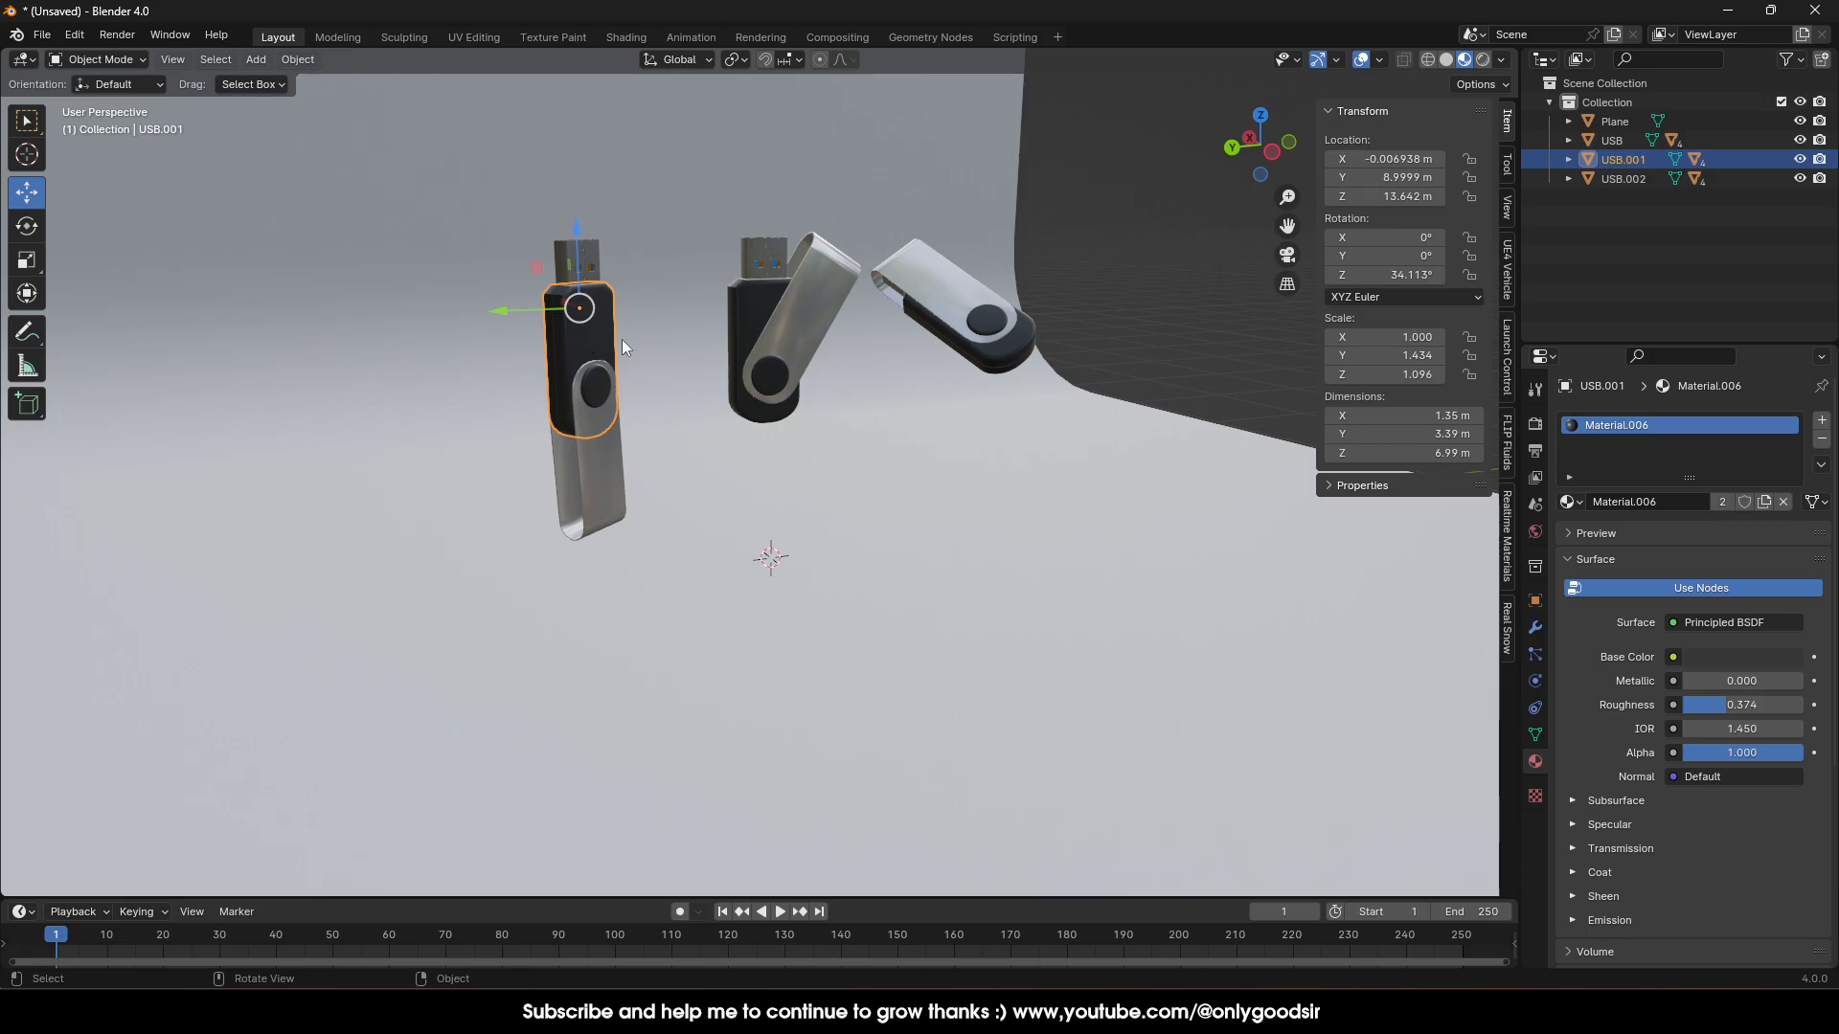
# Move the upright USB stick up and back to about X 4.16 m, Y 7.20 m, Z 15.34 m
pyautogui.moveTo(526, 319); pyautogui.dragTo(532, 256)
pyautogui.moveTo(604, 433); pyautogui.dragTo(720, 503, button='middle')
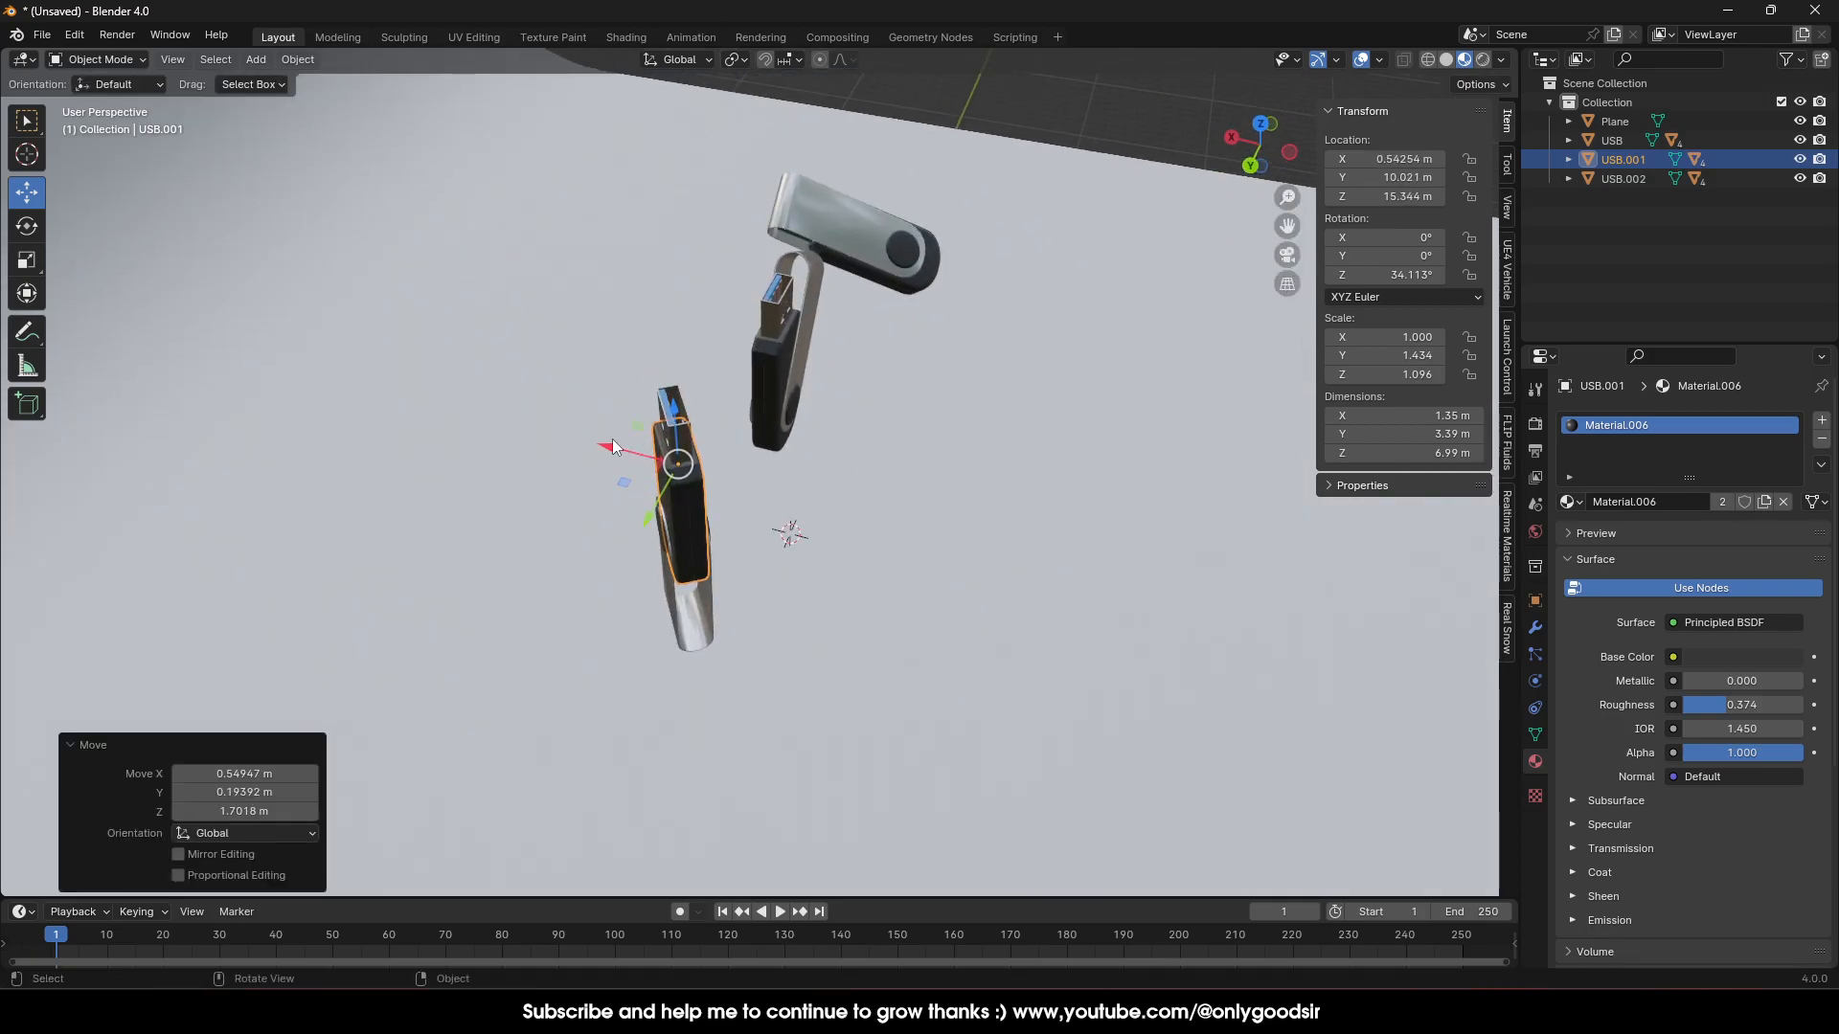
pyautogui.moveTo(612, 440); pyautogui.dragTo(521, 398)
pyautogui.moveTo(555, 495); pyautogui.dragTo(586, 447)
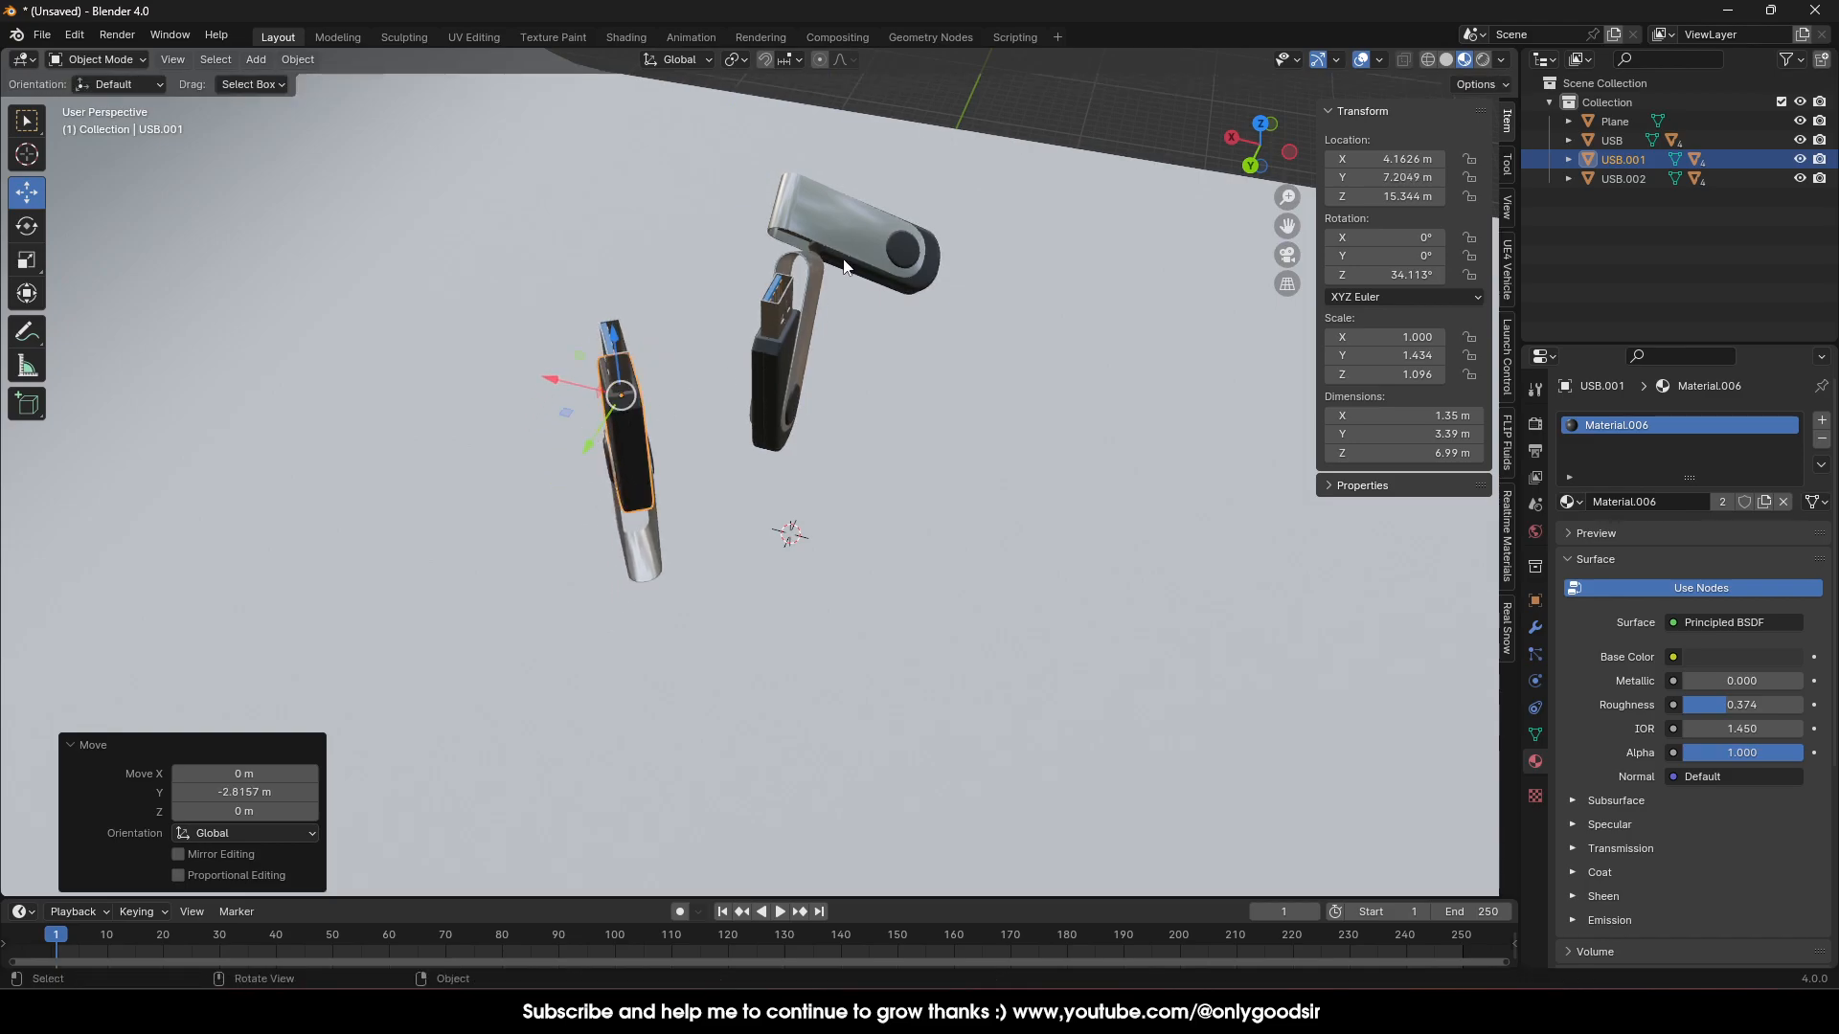
# Move the tilted USB stick with the closed cover about -3.62 m along X, towards the front of the scene
pyautogui.click(869, 223)
pyautogui.click(829, 242)
pyautogui.moveTo(764, 224); pyautogui.dragTo(929, 297)
pyautogui.moveTo(929, 296); pyautogui.dragTo(820, 320, button='middle')
pyautogui.moveTo(925, 416); pyautogui.dragTo(885, 458, button='middle')
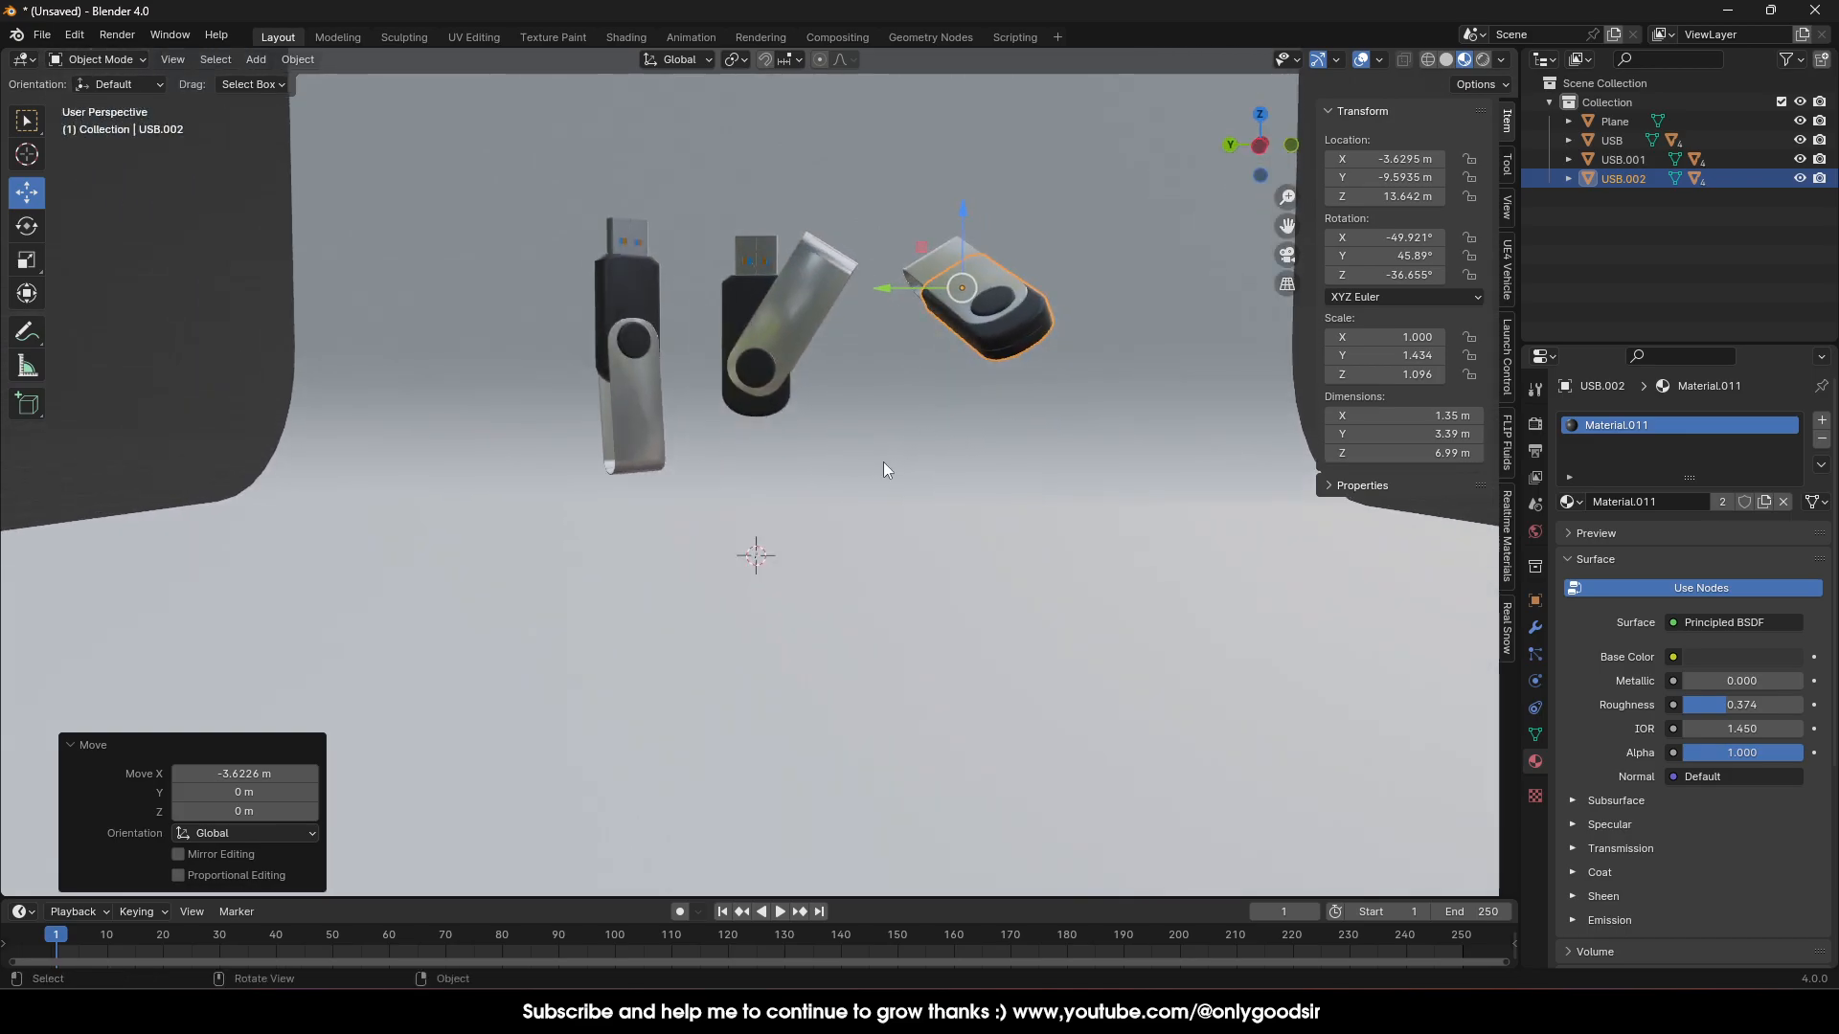
pyautogui.scroll(2, 885, 457)
pyautogui.moveTo(889, 383); pyautogui.dragTo(831, 528, button='middle')
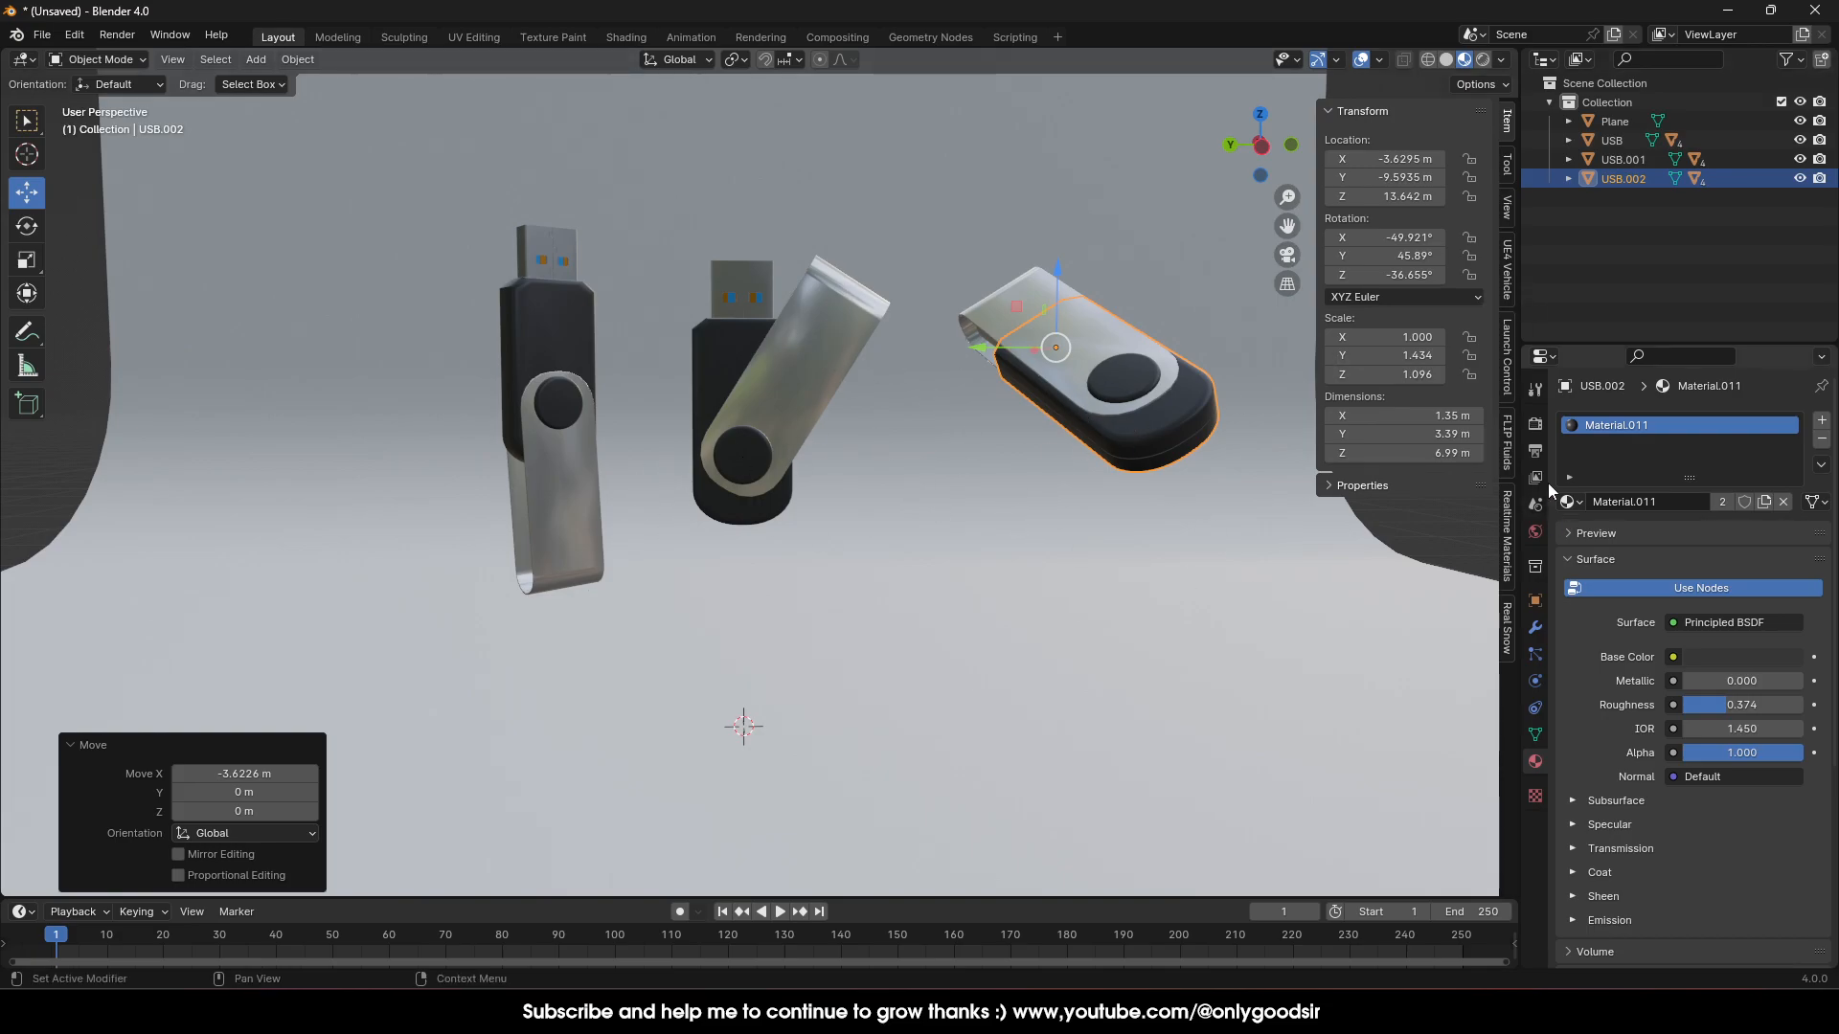
# Enable Ambient Occlusion in the EEVEE render settings and set its distance to 12 m
pyautogui.click(1536, 425)
pyautogui.click(1581, 555)
pyautogui.click(1105, 555)
pyautogui.rightClick(1105, 555)
pyautogui.click(1105, 556)
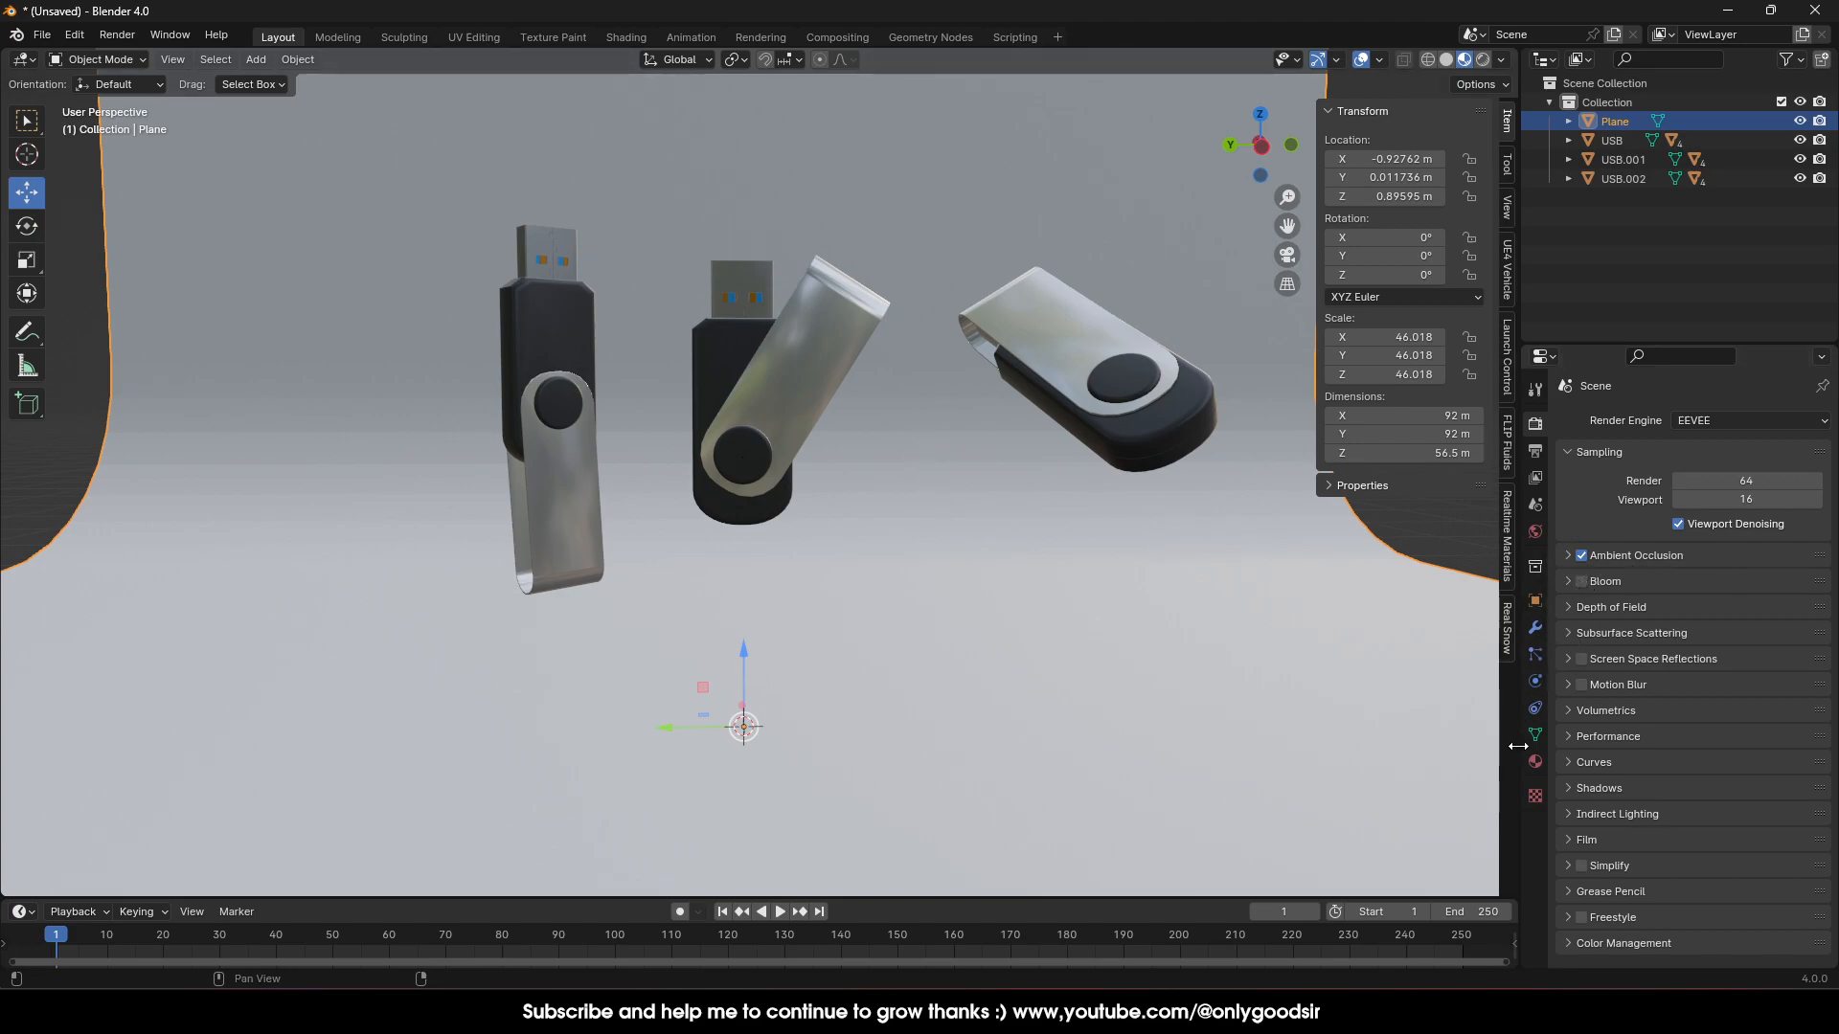
pyautogui.click(1569, 555)
pyautogui.click(1737, 584)
pyautogui.write('12')
pyautogui.press('Return')
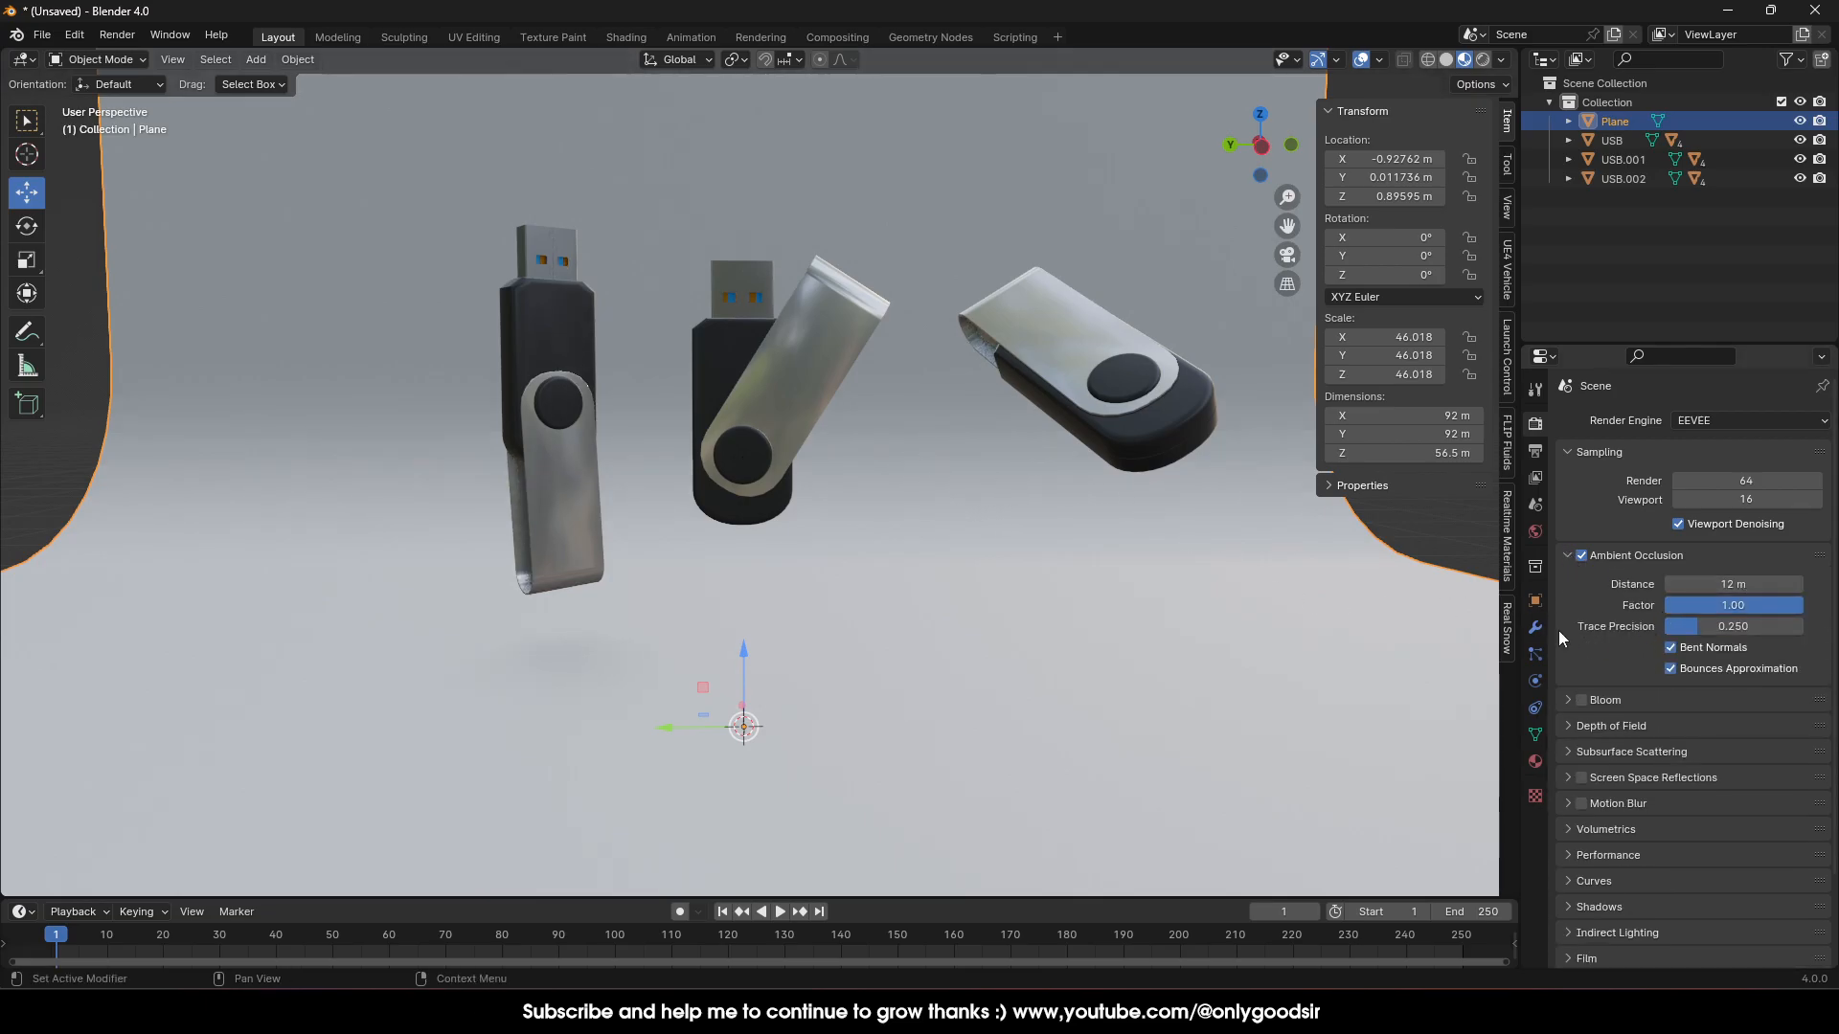
# Enable Screen Space Reflections in the render settings, leaving its options at their defaults
pyautogui.click(1581, 778)
pyautogui.click(1628, 778)
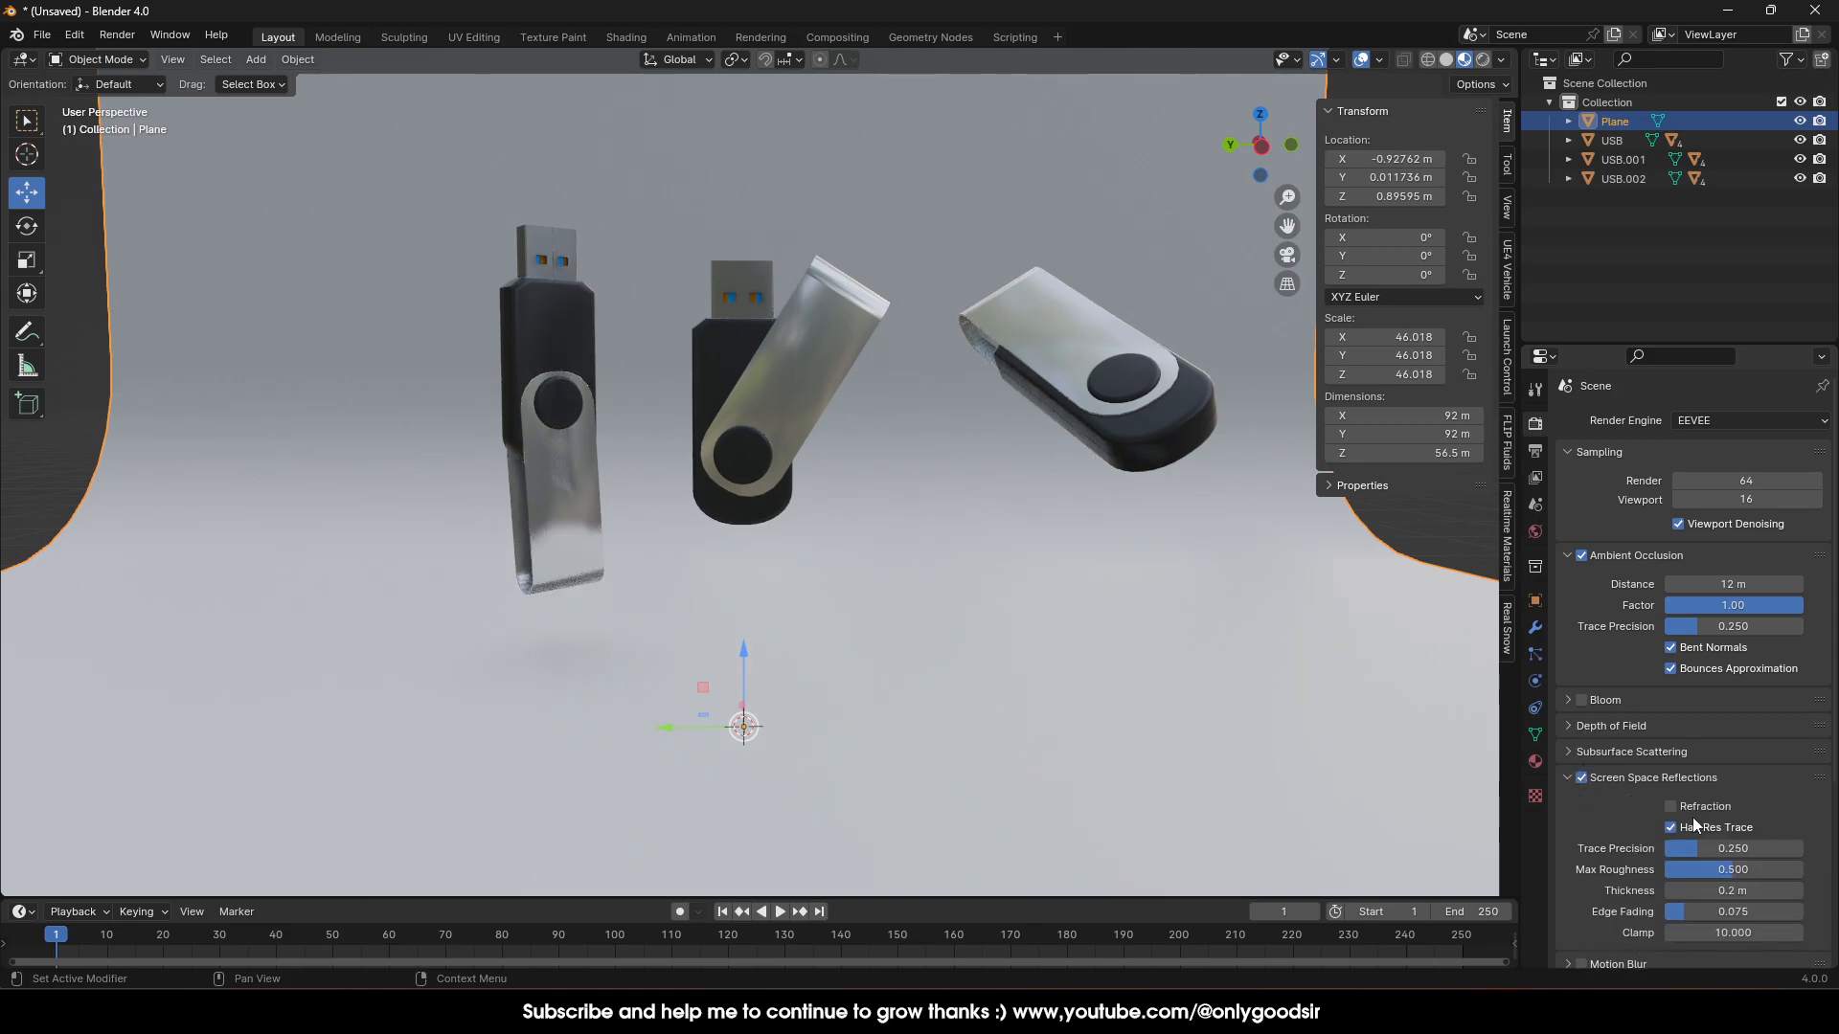
pyautogui.click(1569, 778)
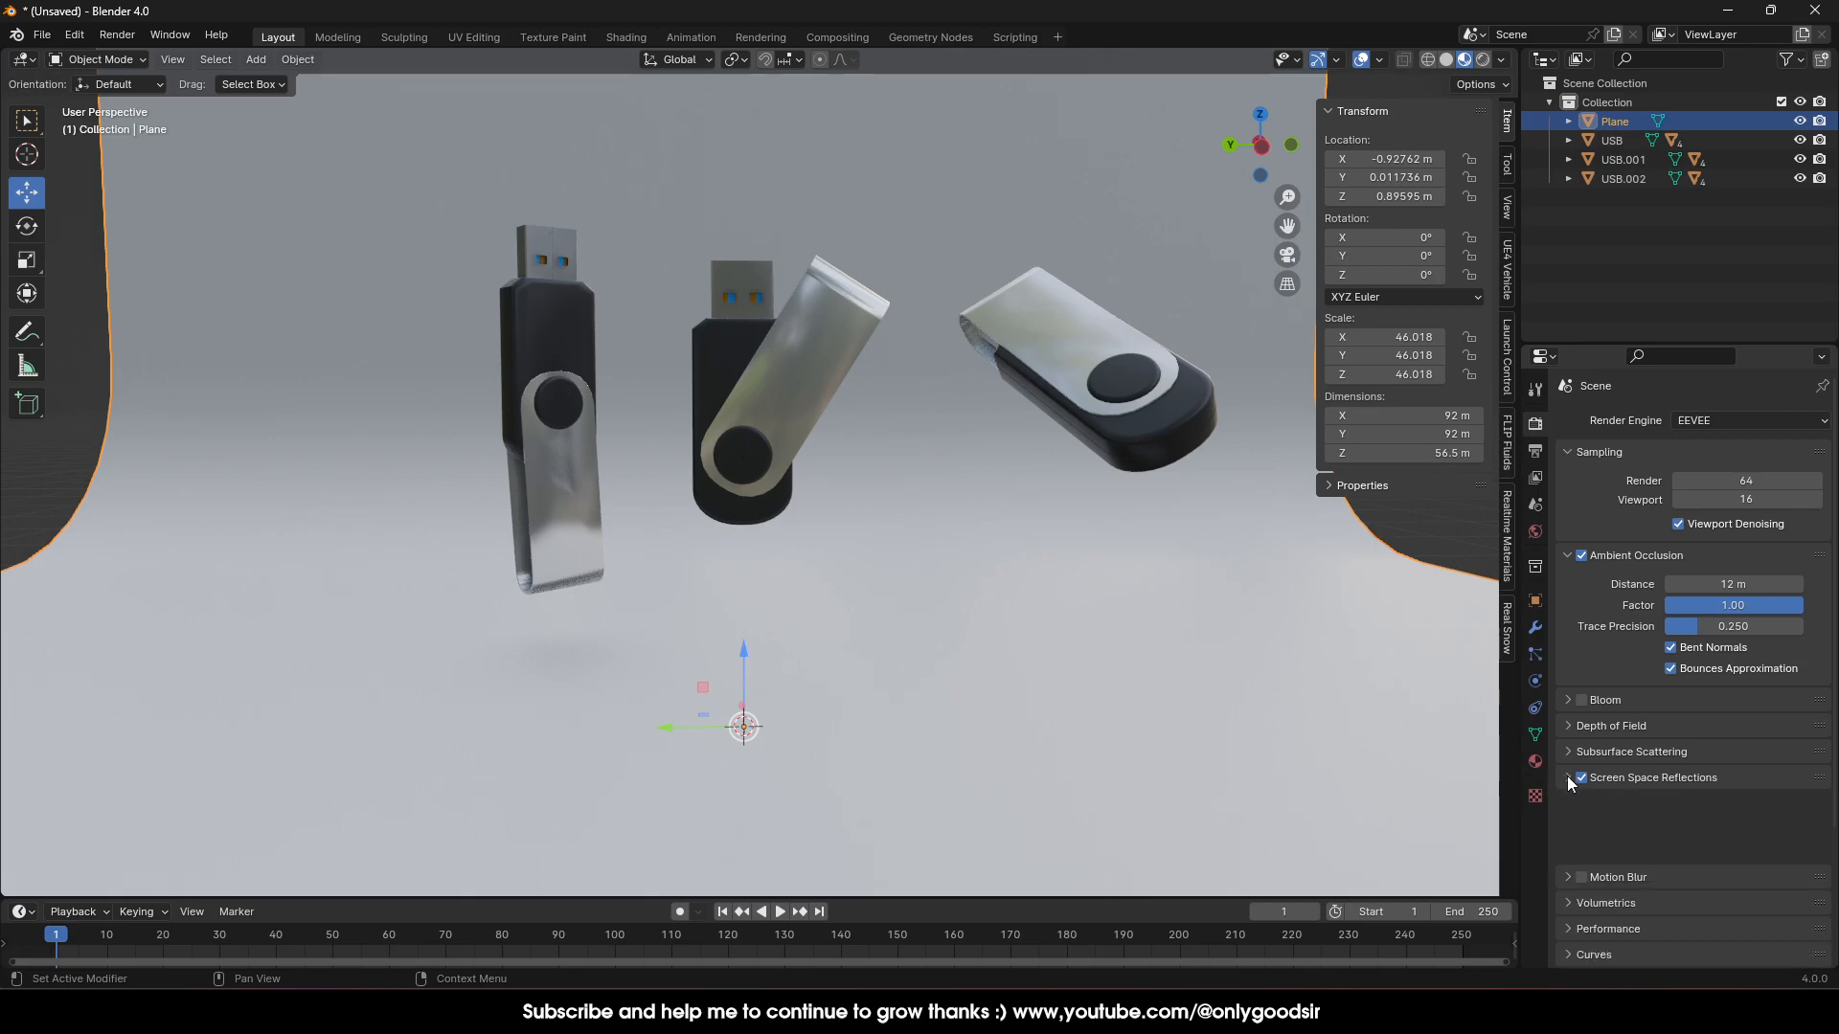
pyautogui.scroll(-4, 1048, 408)
pyautogui.scroll(3, 1015, 423)
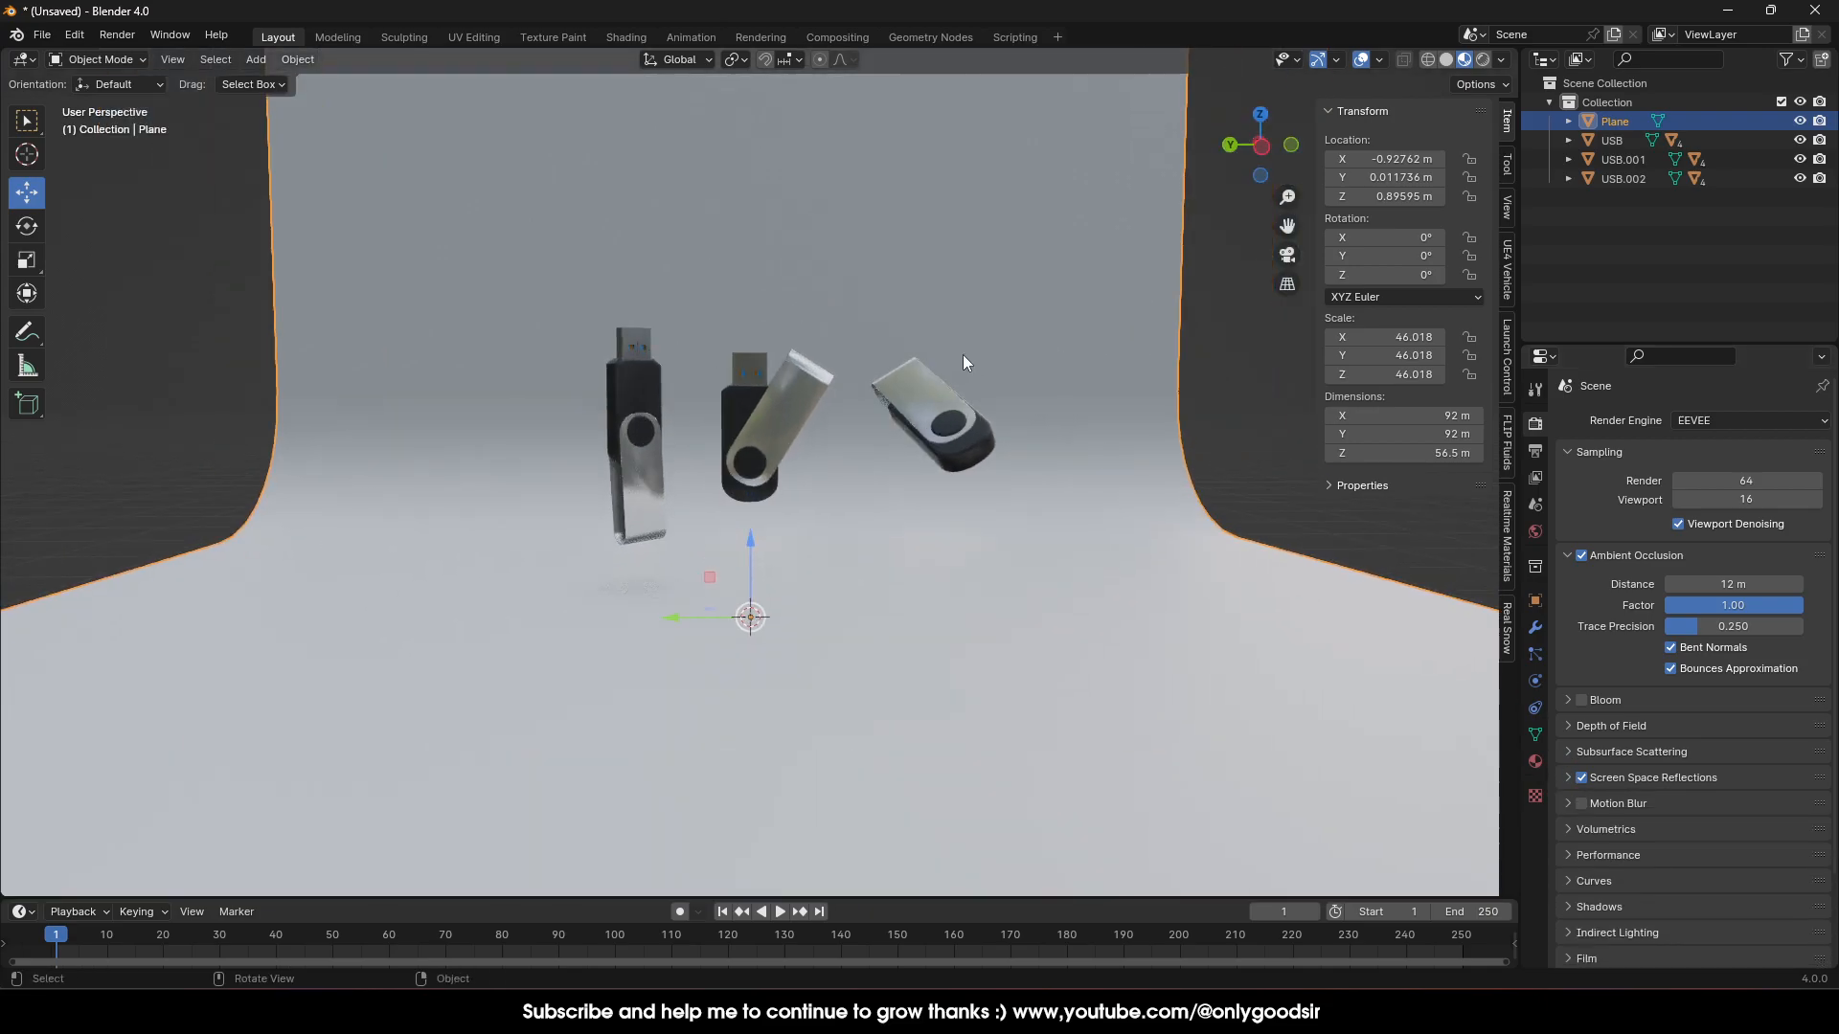
# Add an area light, raise it about 21.6 m above the USB sticks and scale it up by about 14.9
pyautogui.click(251, 59)
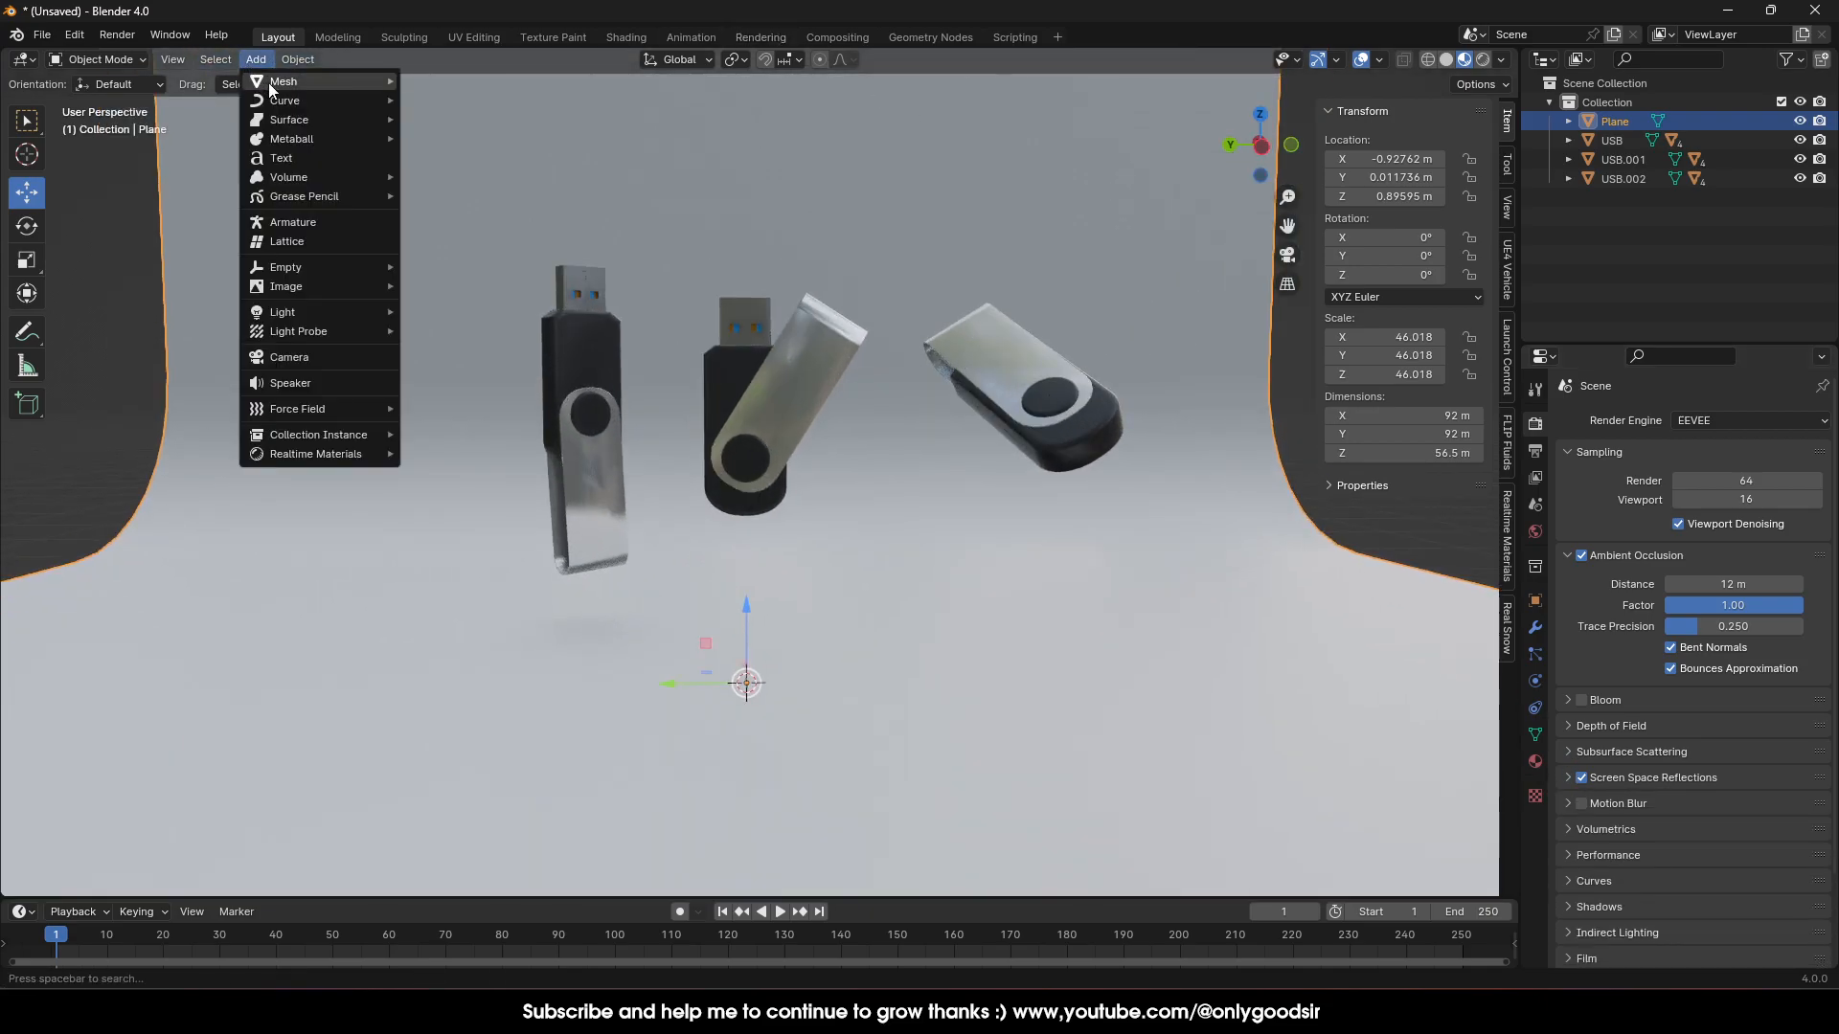
pyautogui.moveTo(307, 312)
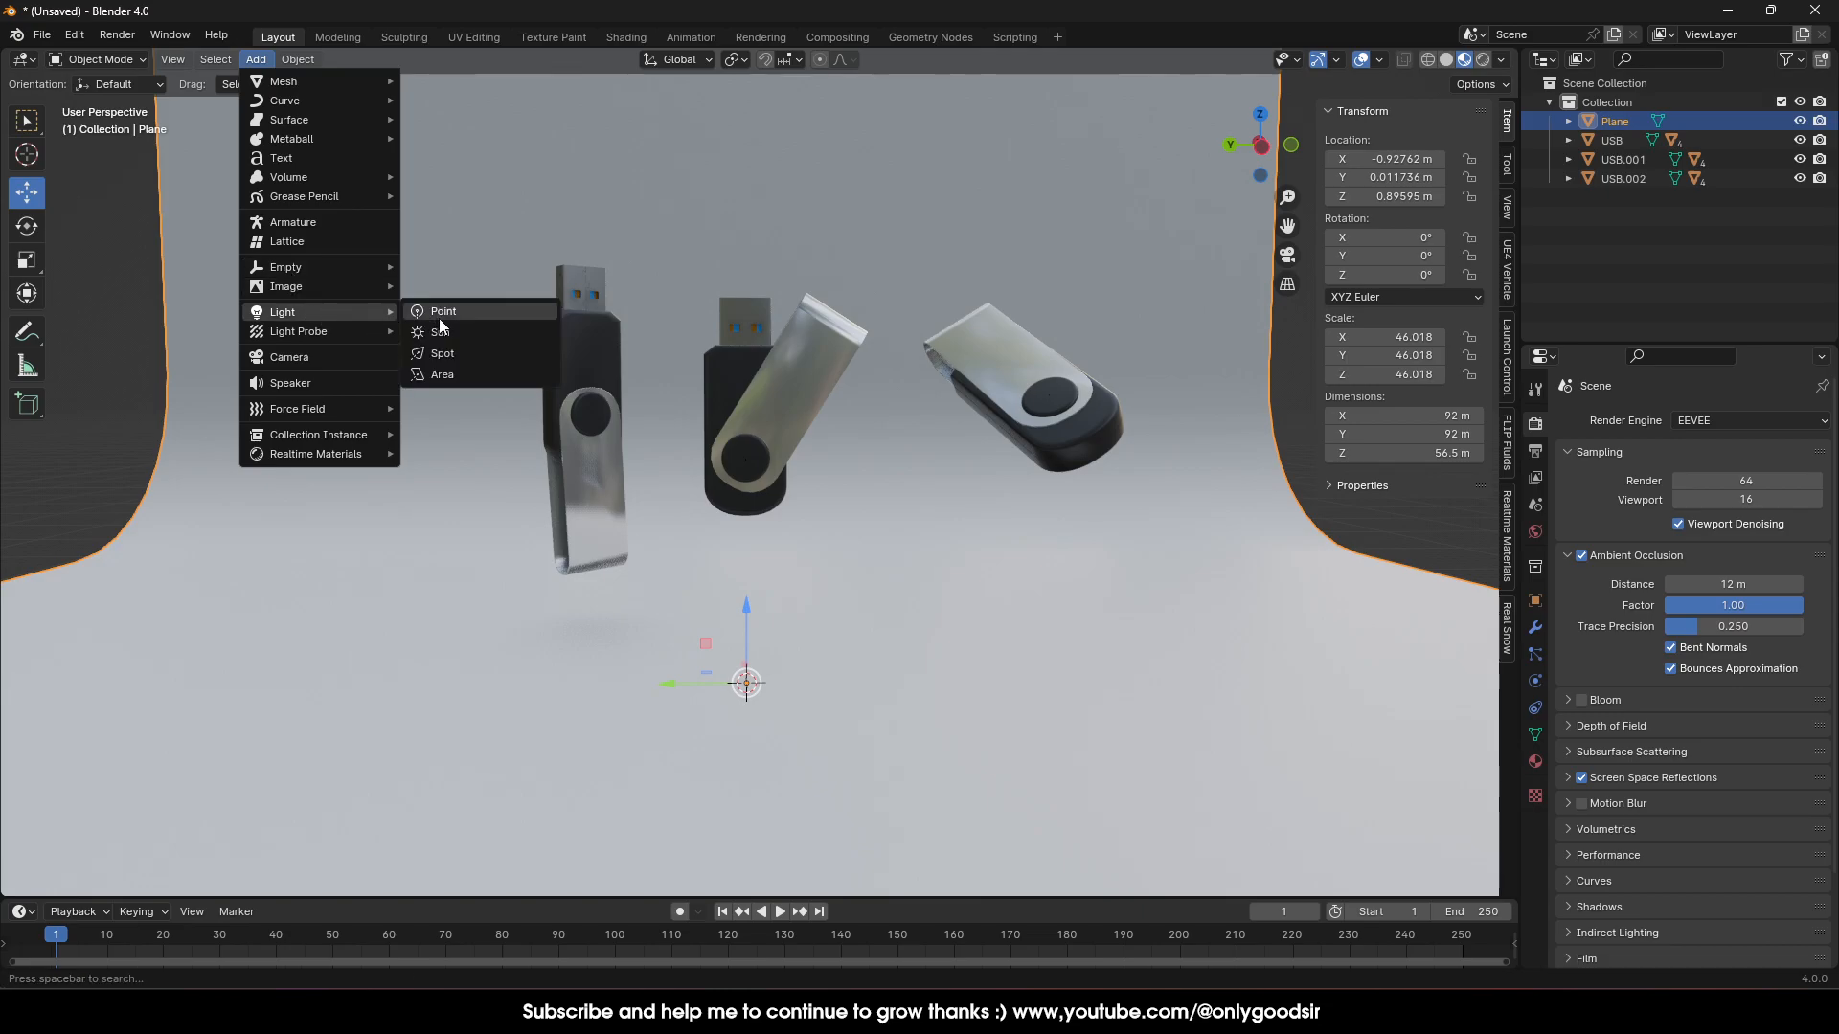
pyautogui.click(441, 375)
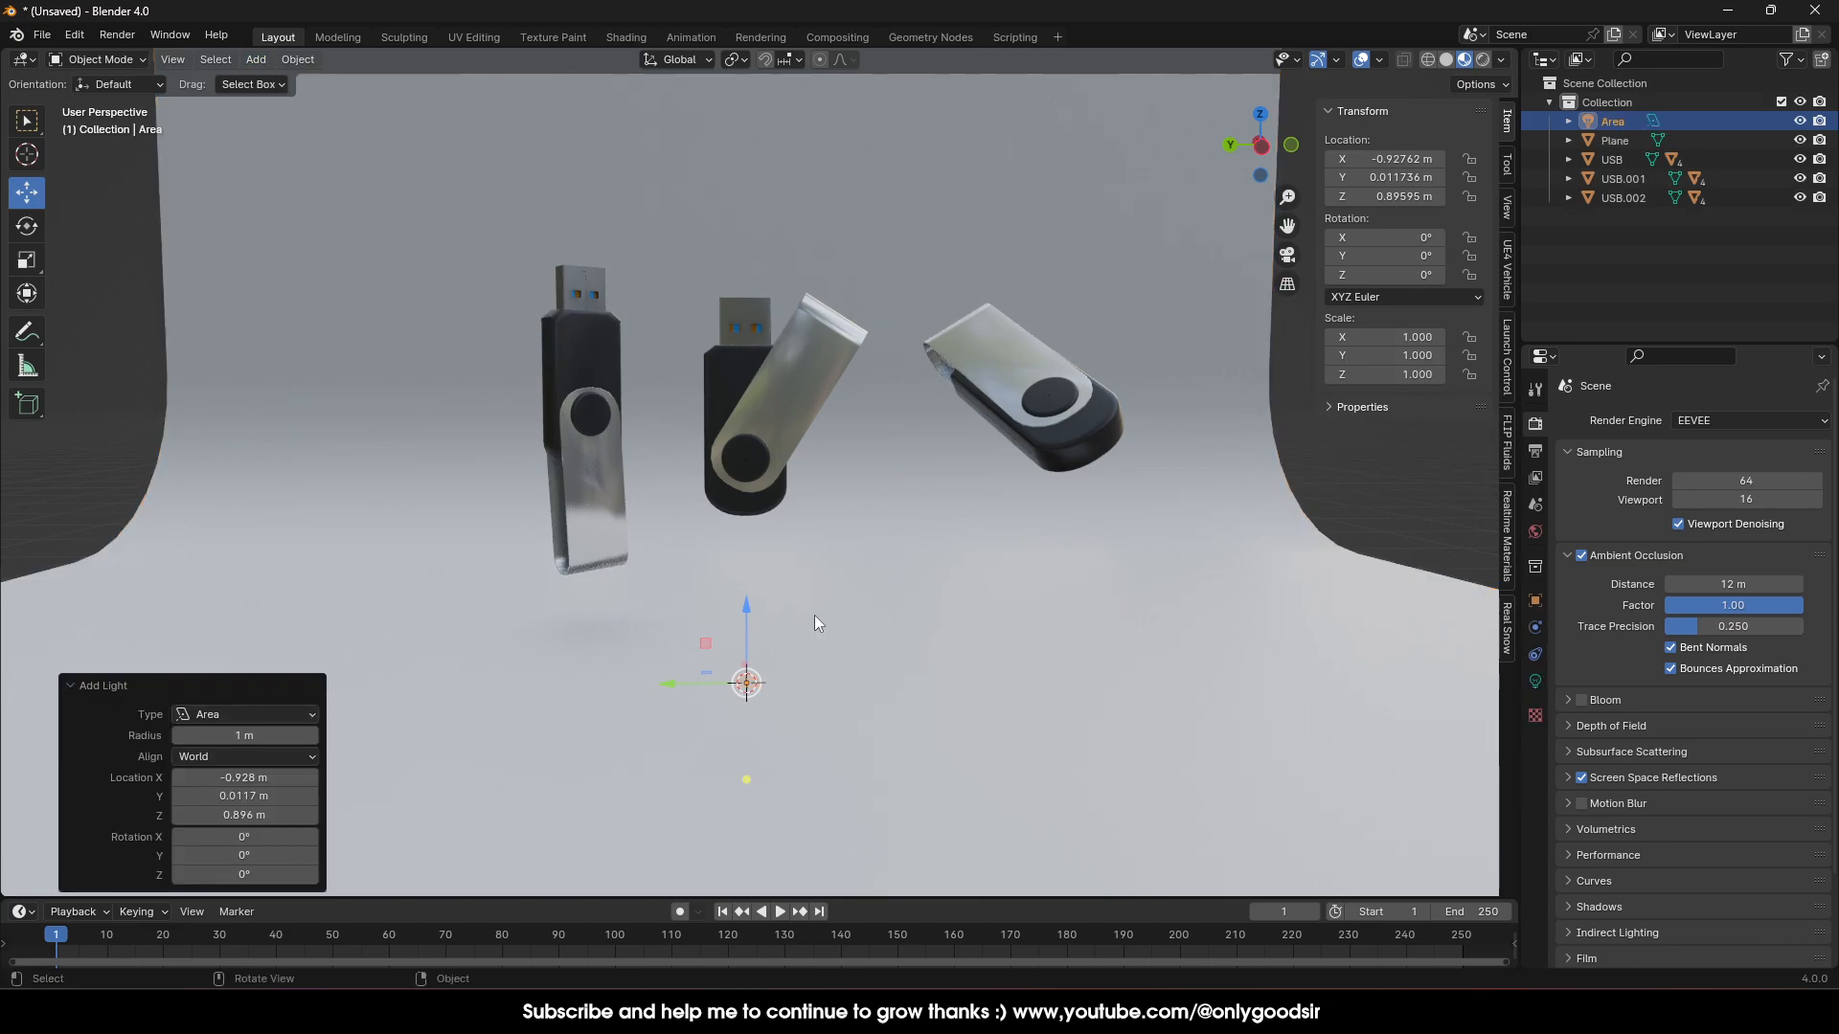
pyautogui.moveTo(747, 605); pyautogui.dragTo(738, 124)
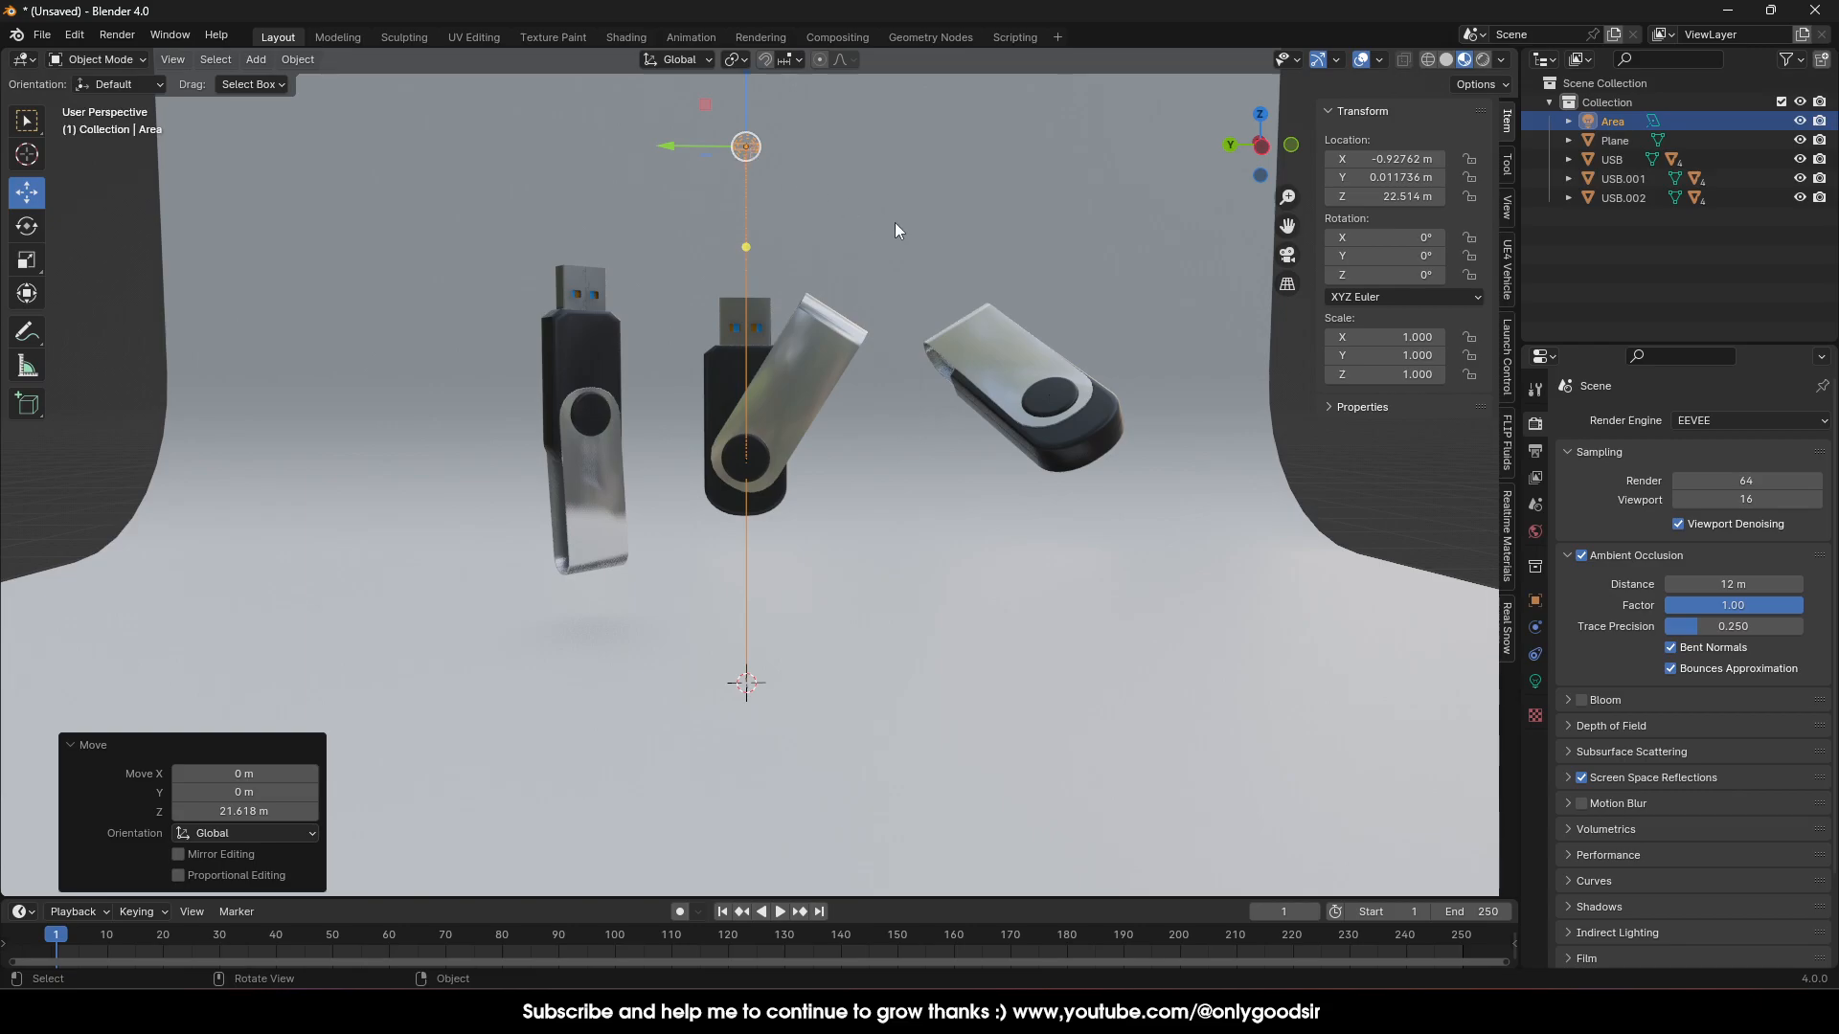
pyautogui.press('s')
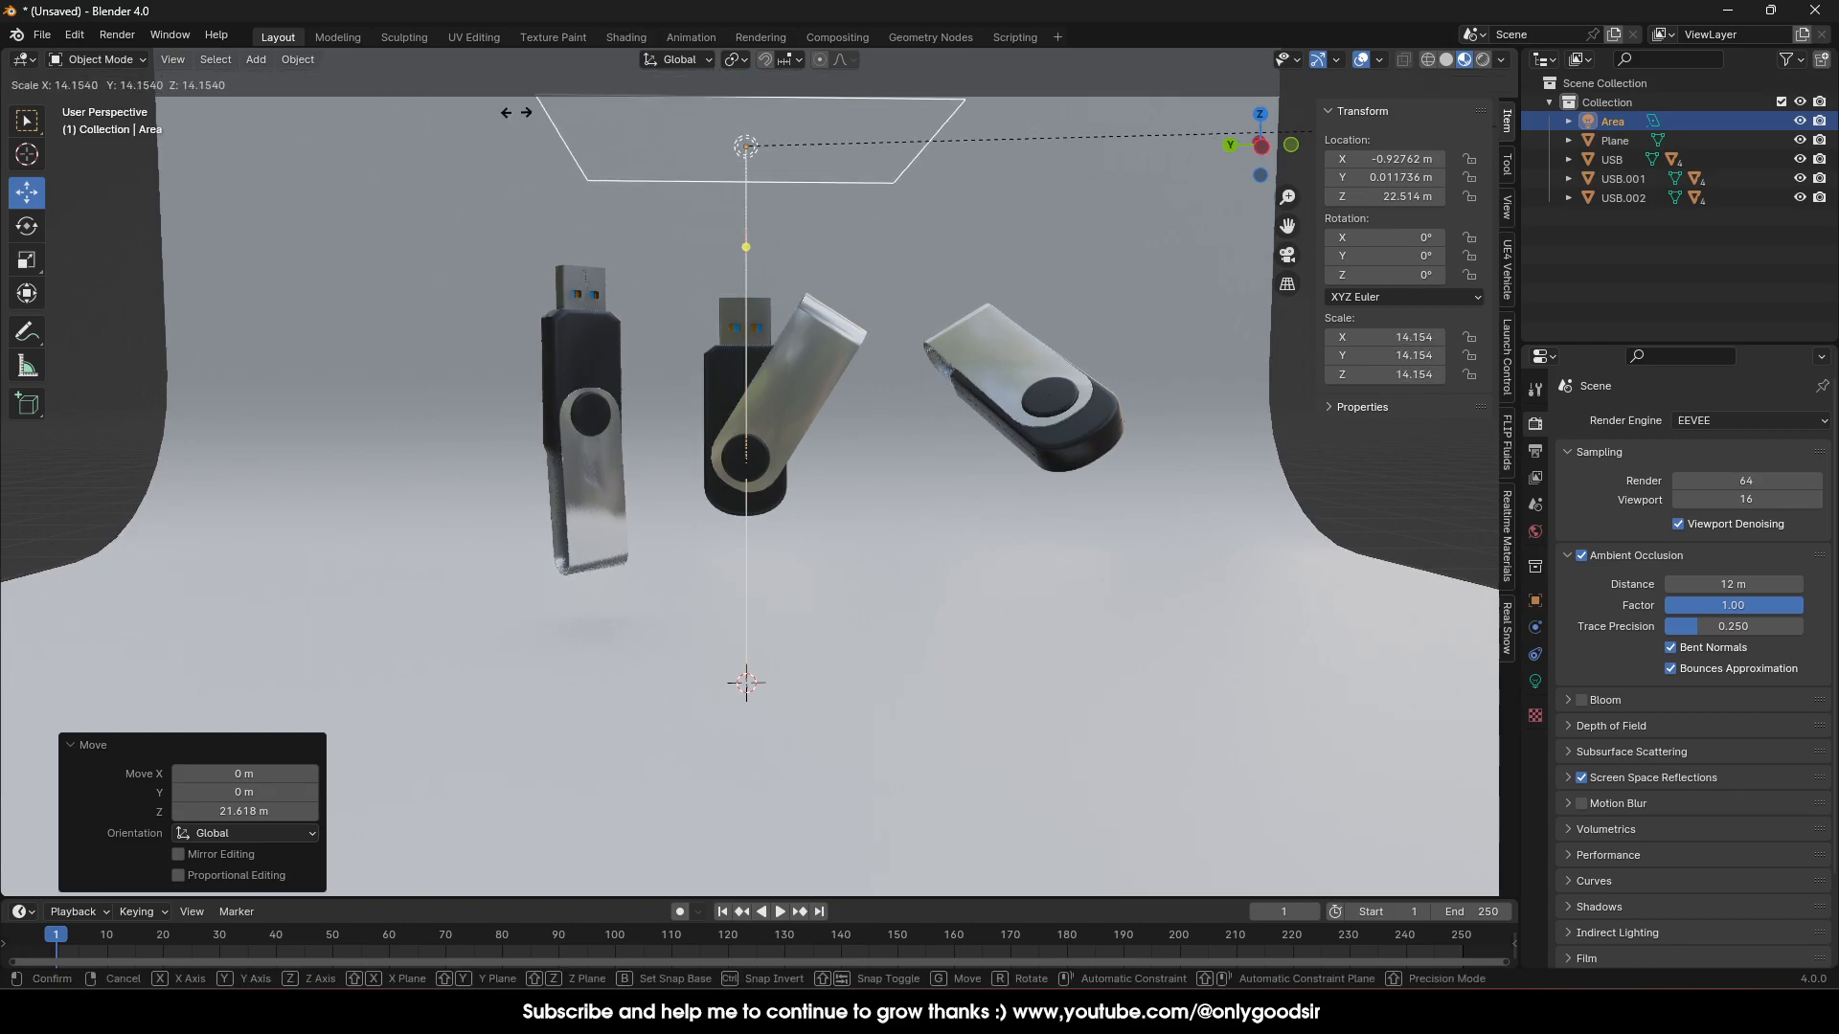
pyautogui.click(733, 134)
pyautogui.scroll(-3, 715, 238)
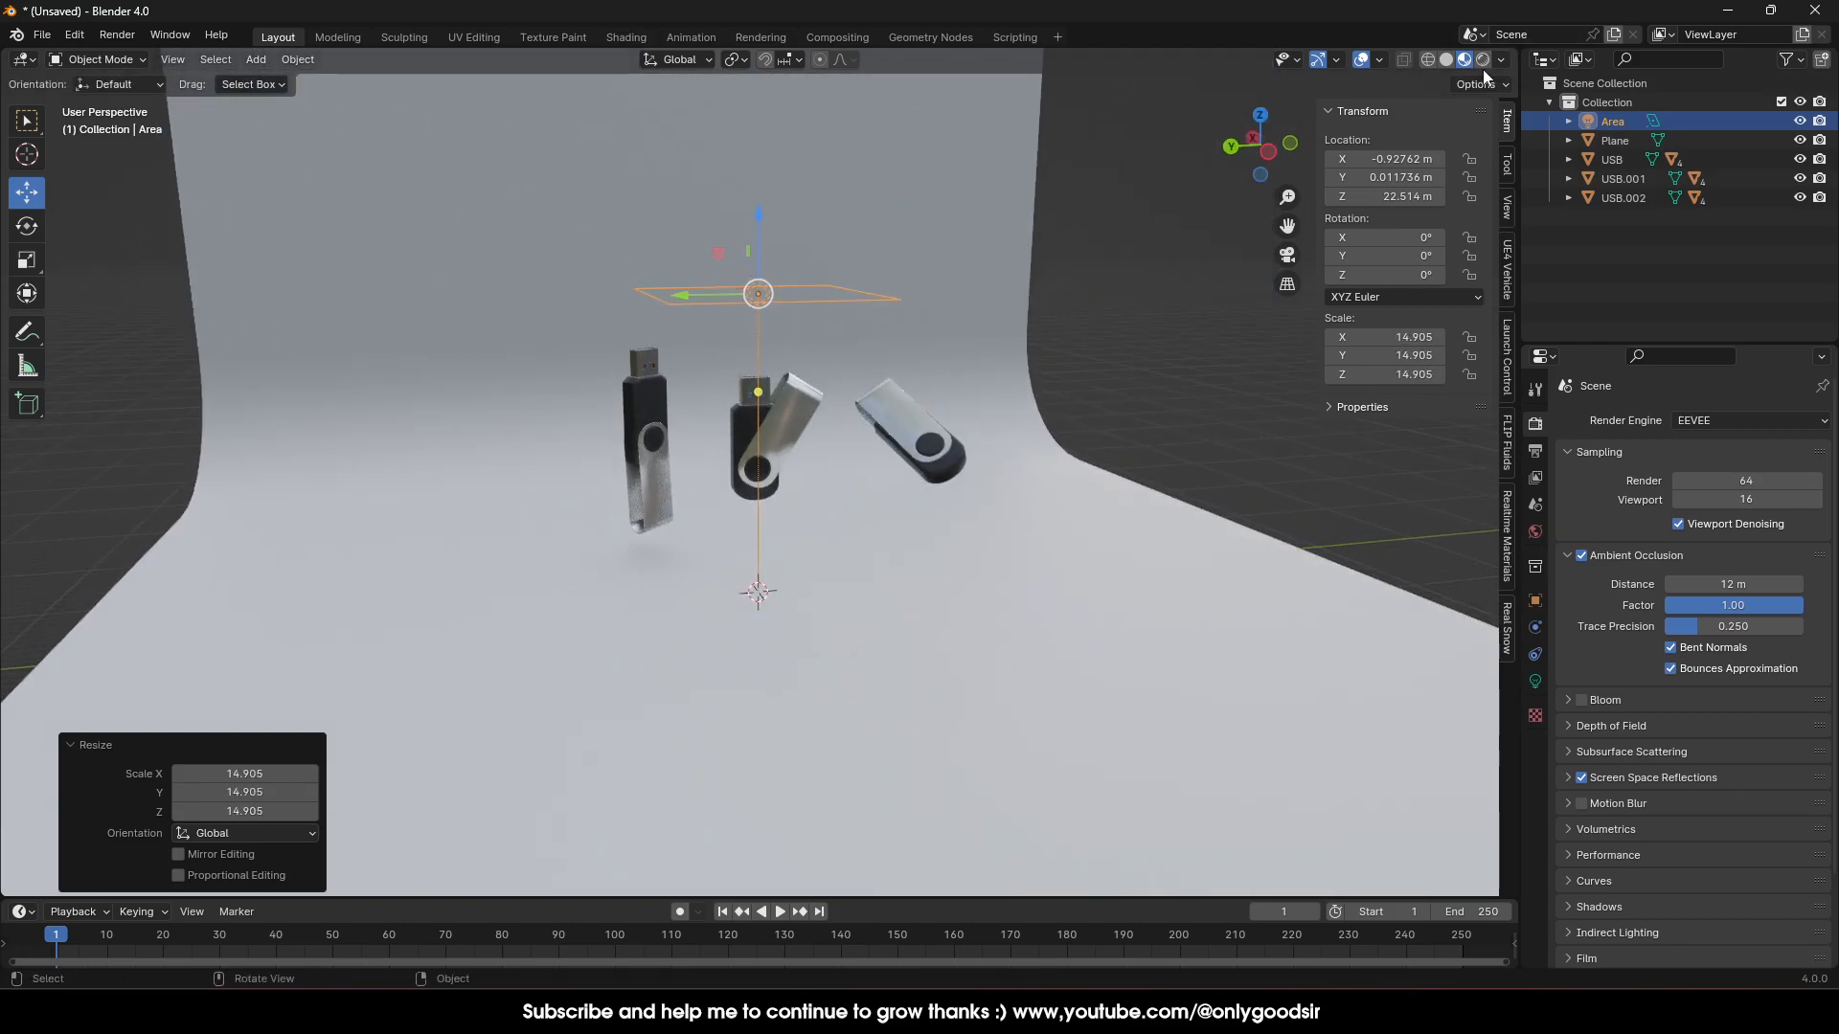
# Switch the viewport to Rendered shading and disable Scene World lighting
pyautogui.click(1486, 59)
pyautogui.click(1501, 60)
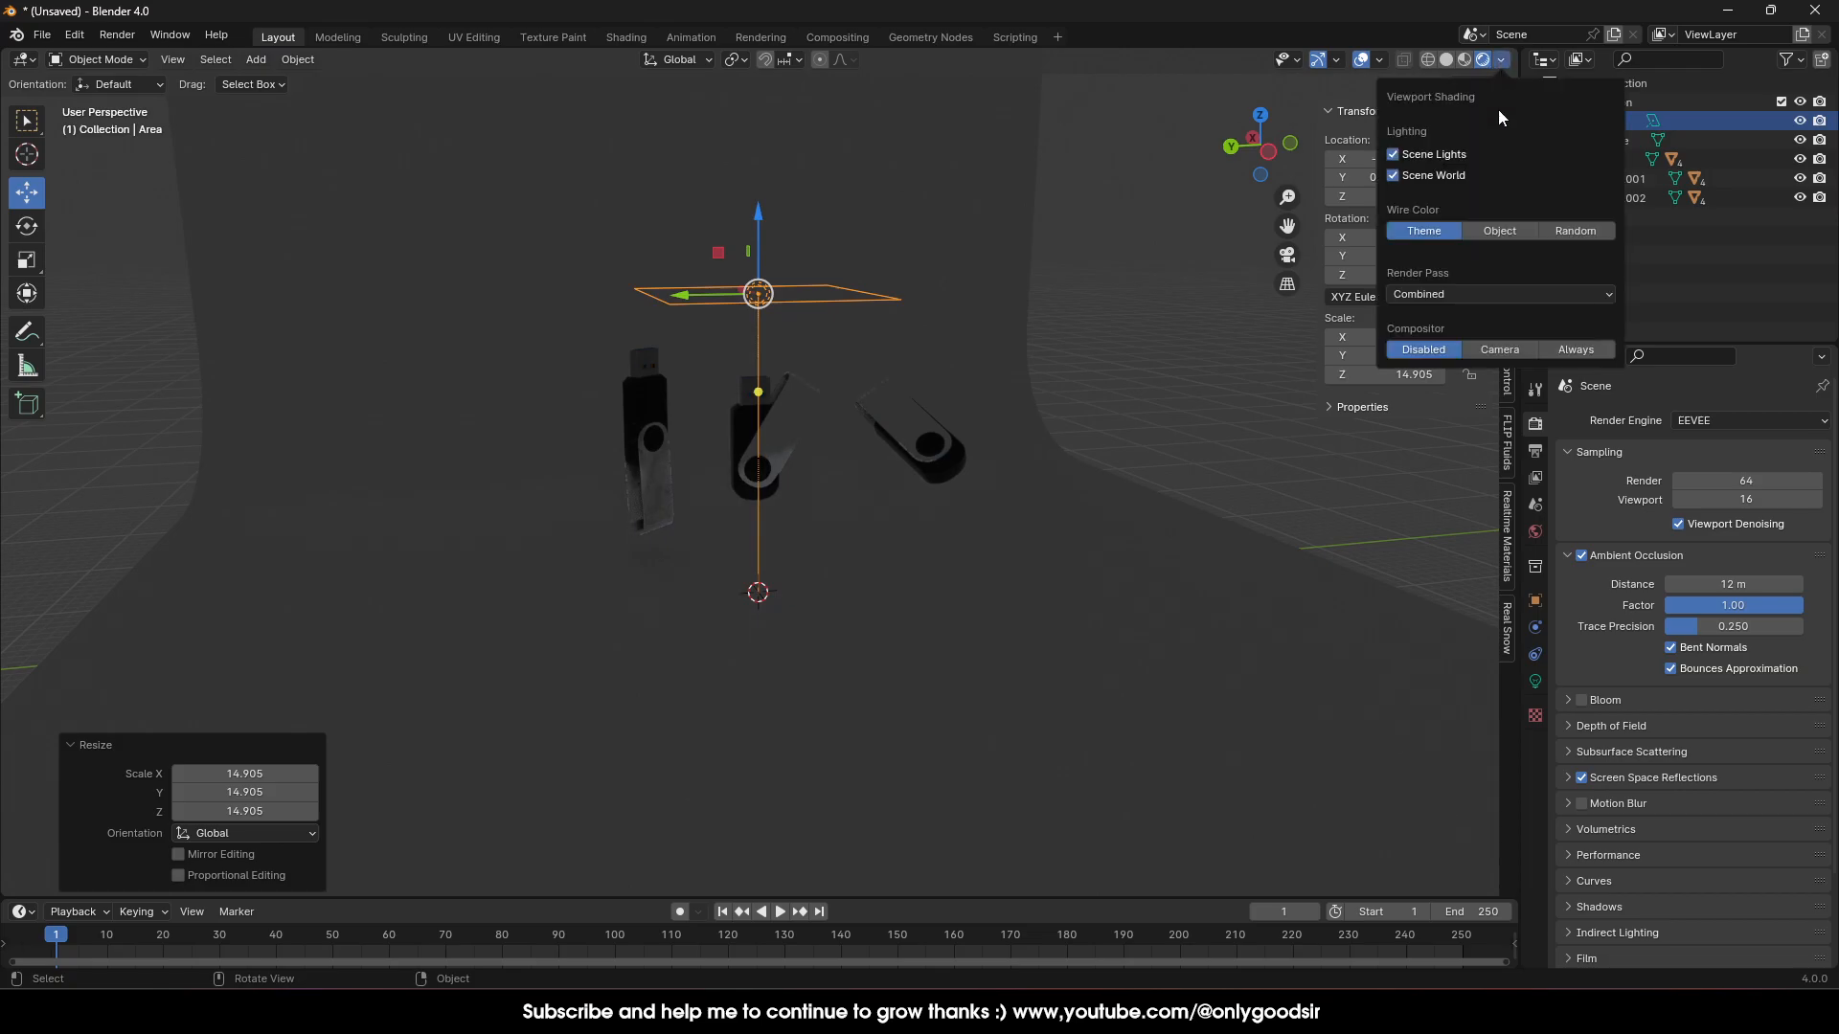
pyautogui.click(1417, 180)
# Raise the area light by about 11.7 m along Z and set its power to 5000 W
pyautogui.scroll(-1, 785, 273)
pyautogui.moveTo(761, 243); pyautogui.dragTo(791, 97)
pyautogui.click(1535, 681)
pyautogui.doubleClick(1740, 550)
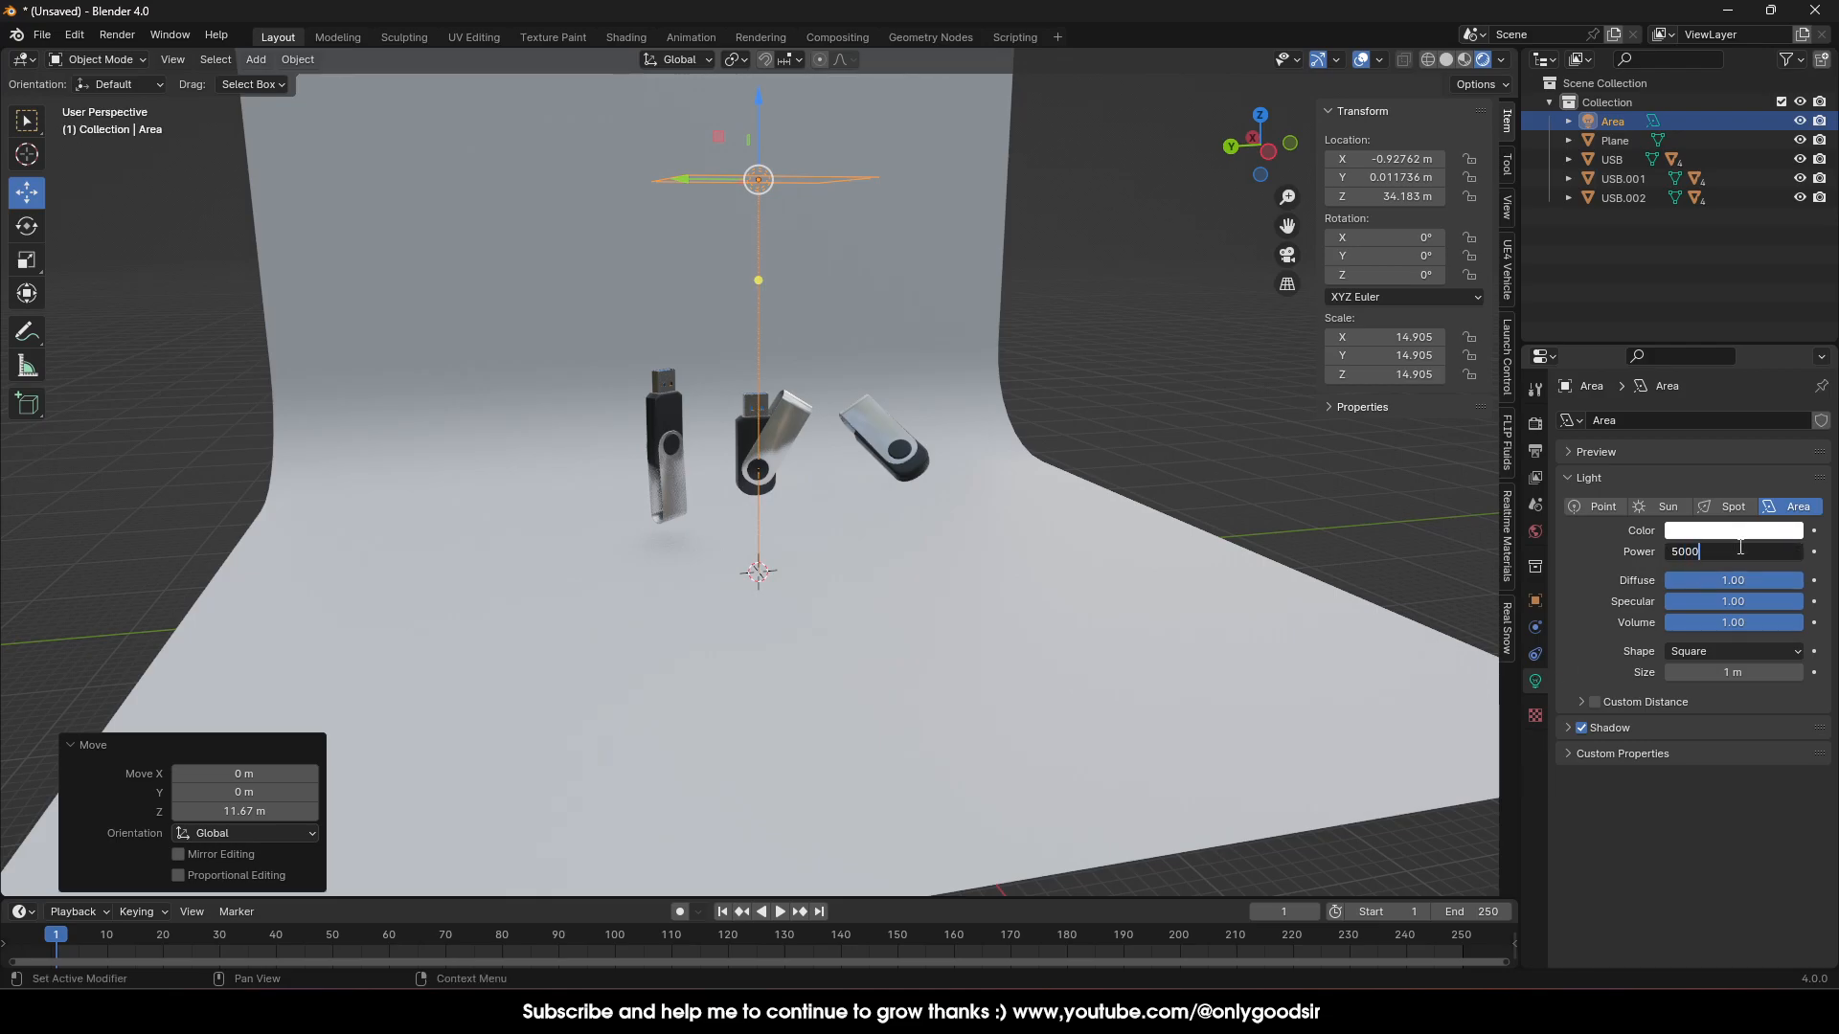
pyautogui.press('Return')
# Shift the area light about 1.42 m along Y above the USB sticks
pyautogui.moveTo(778, 434); pyautogui.dragTo(821, 234, button='middle')
pyautogui.moveTo(686, 176); pyautogui.dragTo(670, 180)
pyautogui.scroll(4, 803, 354)
pyautogui.moveTo(866, 343); pyautogui.dragTo(820, 337, button='middle')
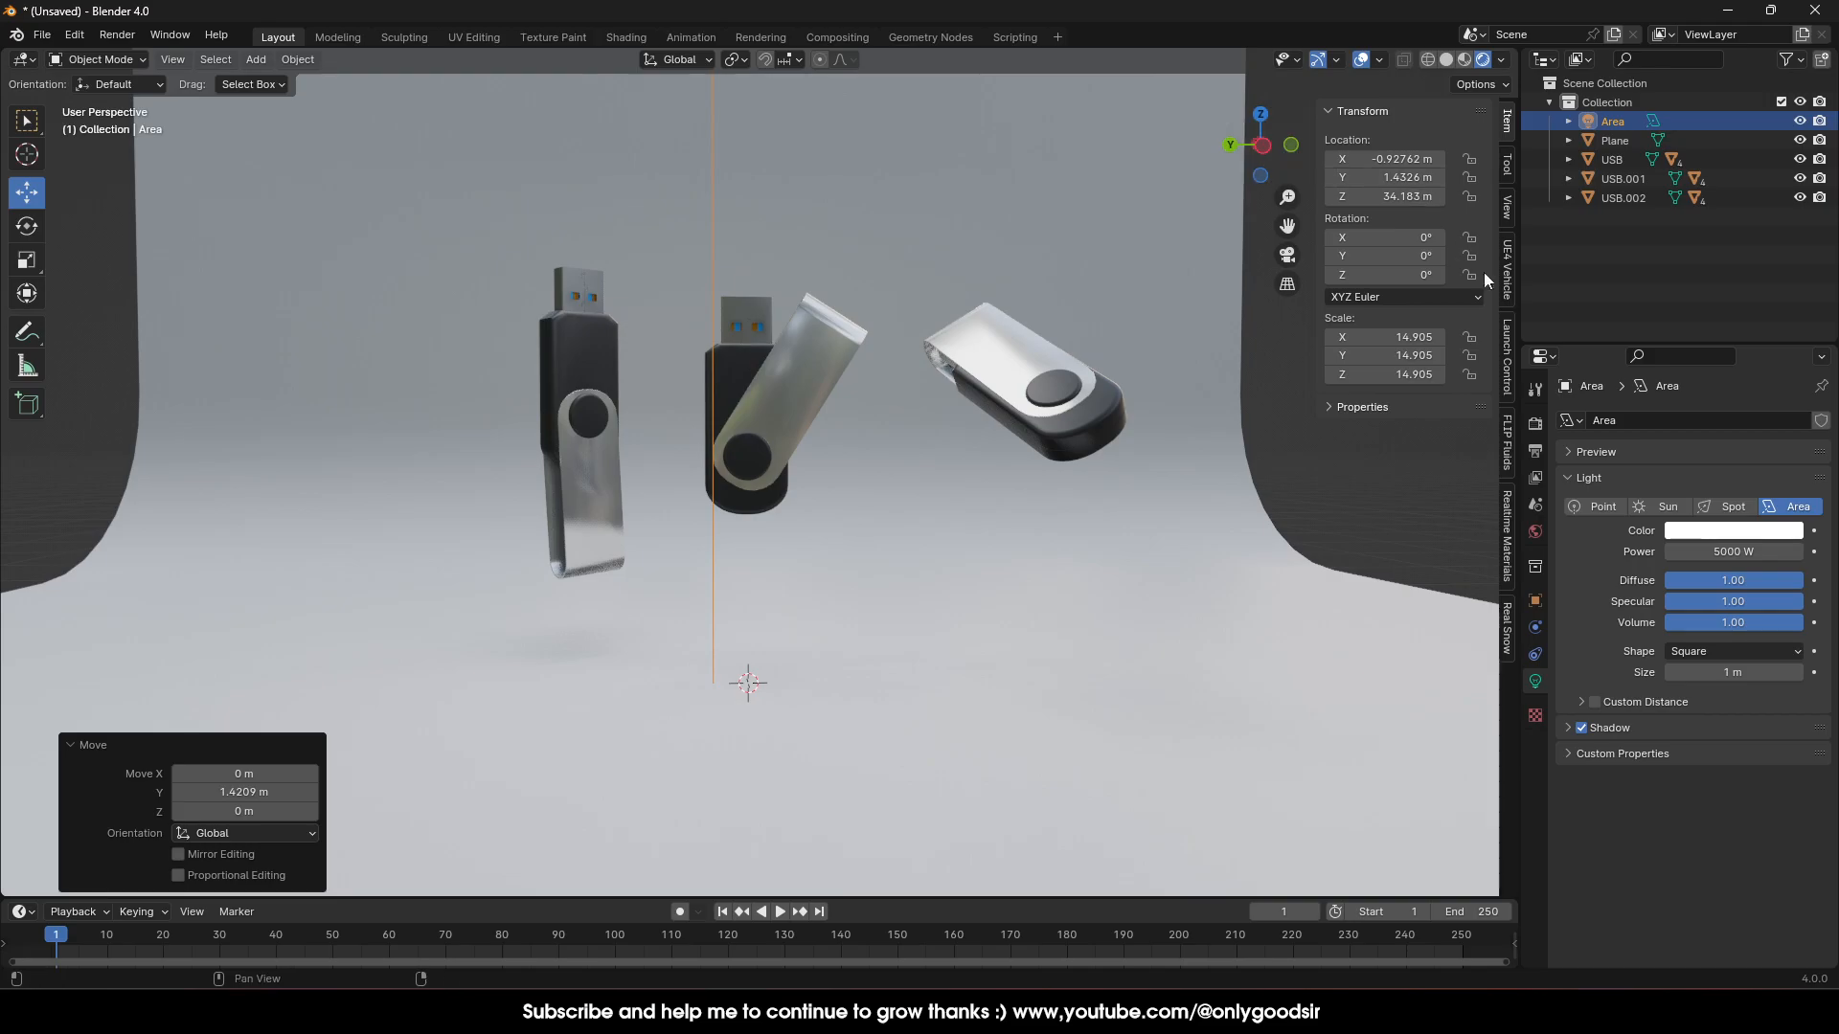
# Split the 3D viewport vertically into two side-by-side views and even out their widths
pyautogui.rightClick(1516, 299)
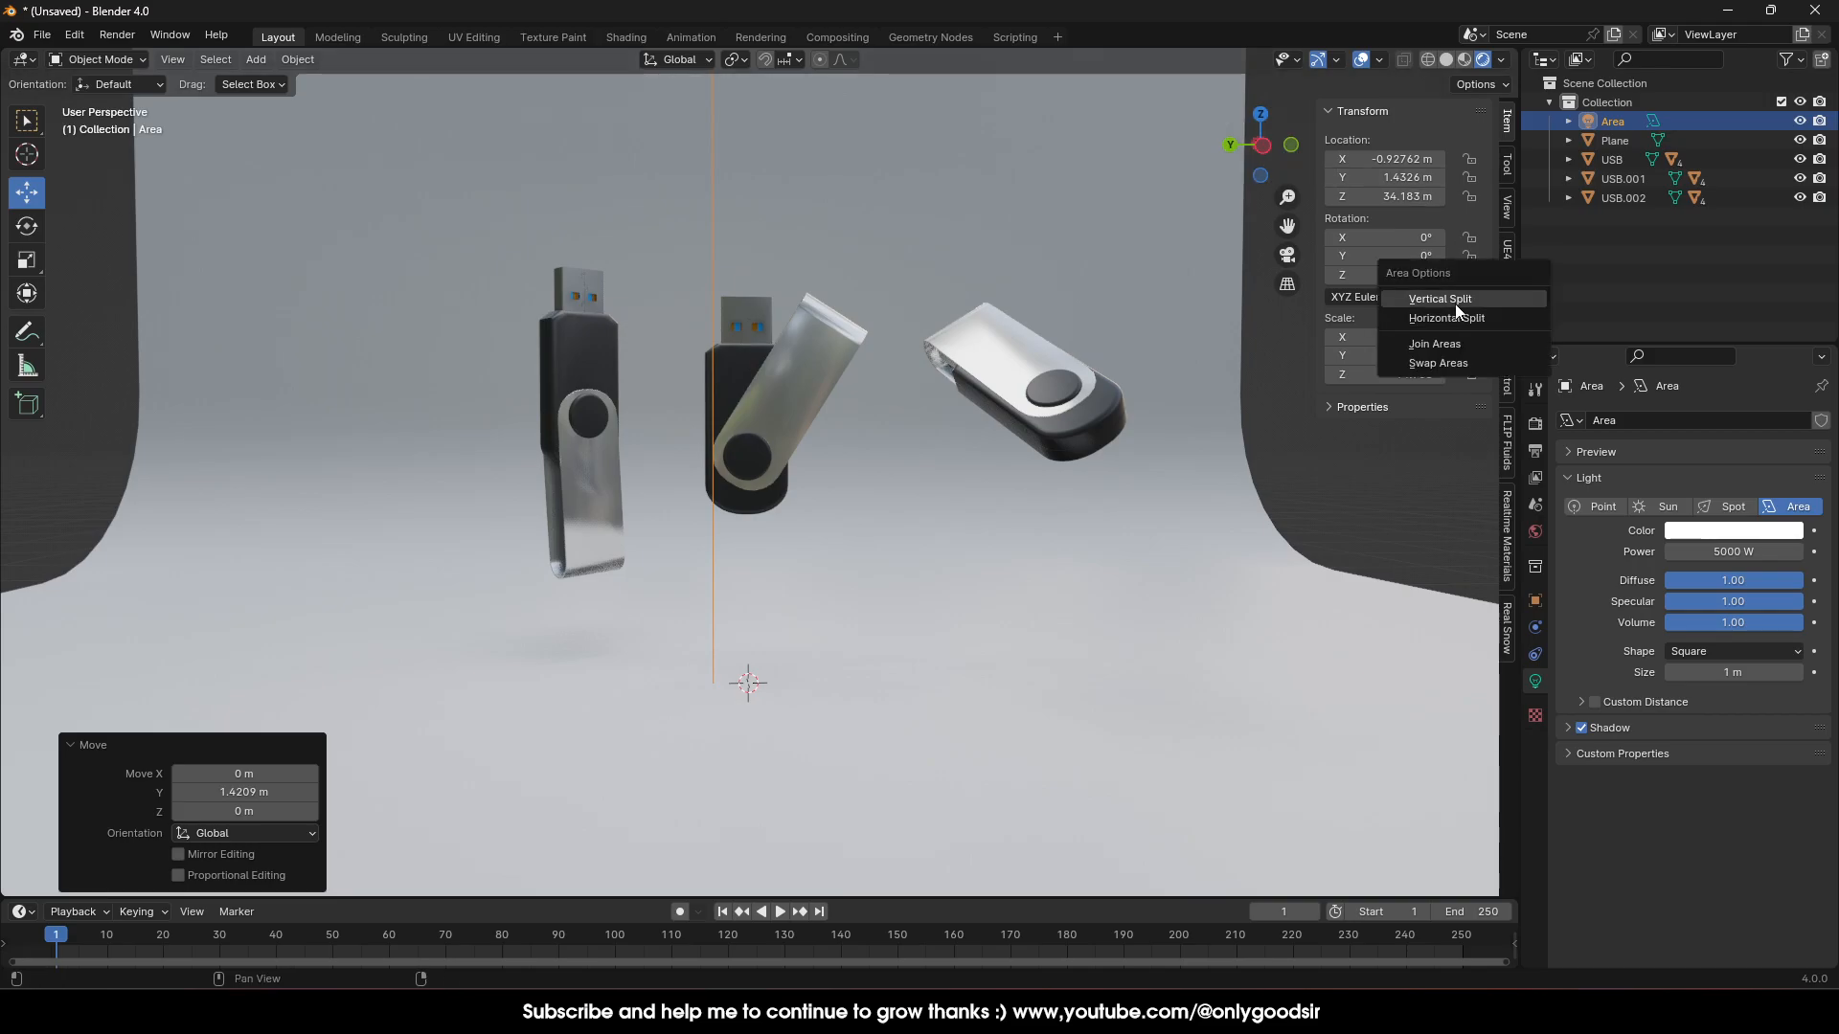
pyautogui.click(1456, 305)
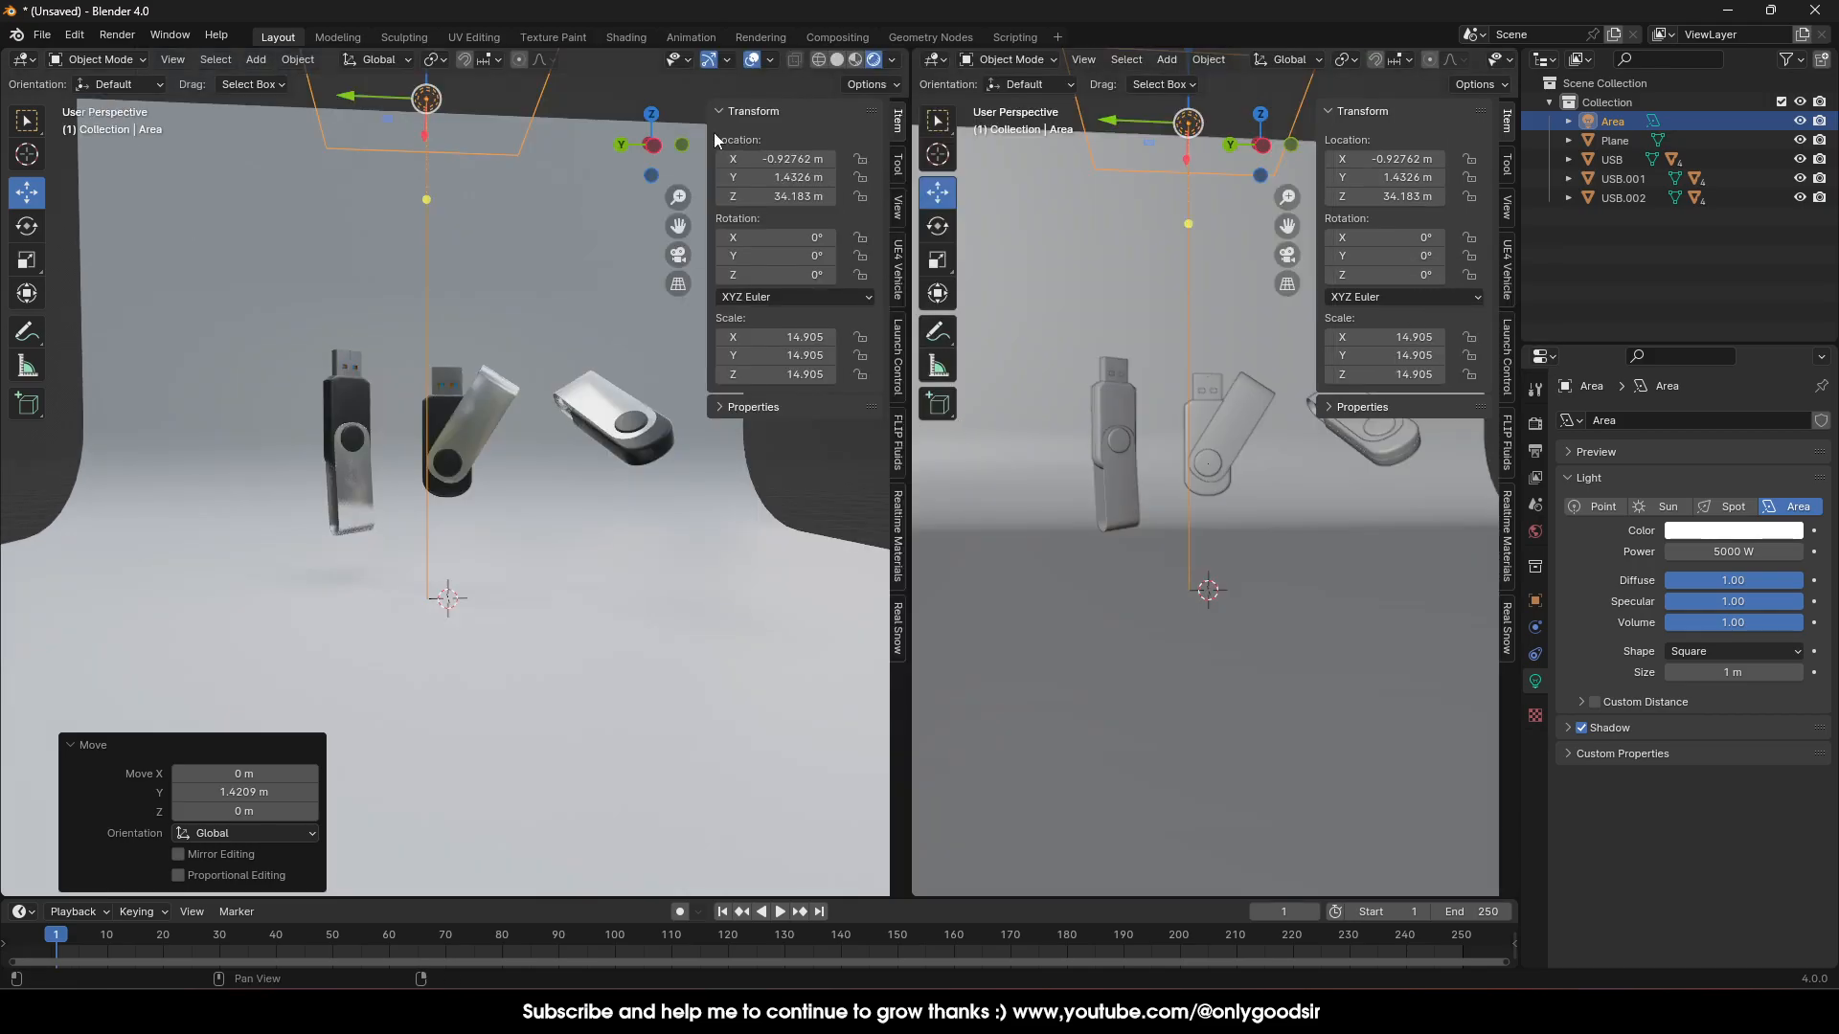
pyautogui.moveTo(1072, 285); pyautogui.dragTo(933, 438, button='middle')
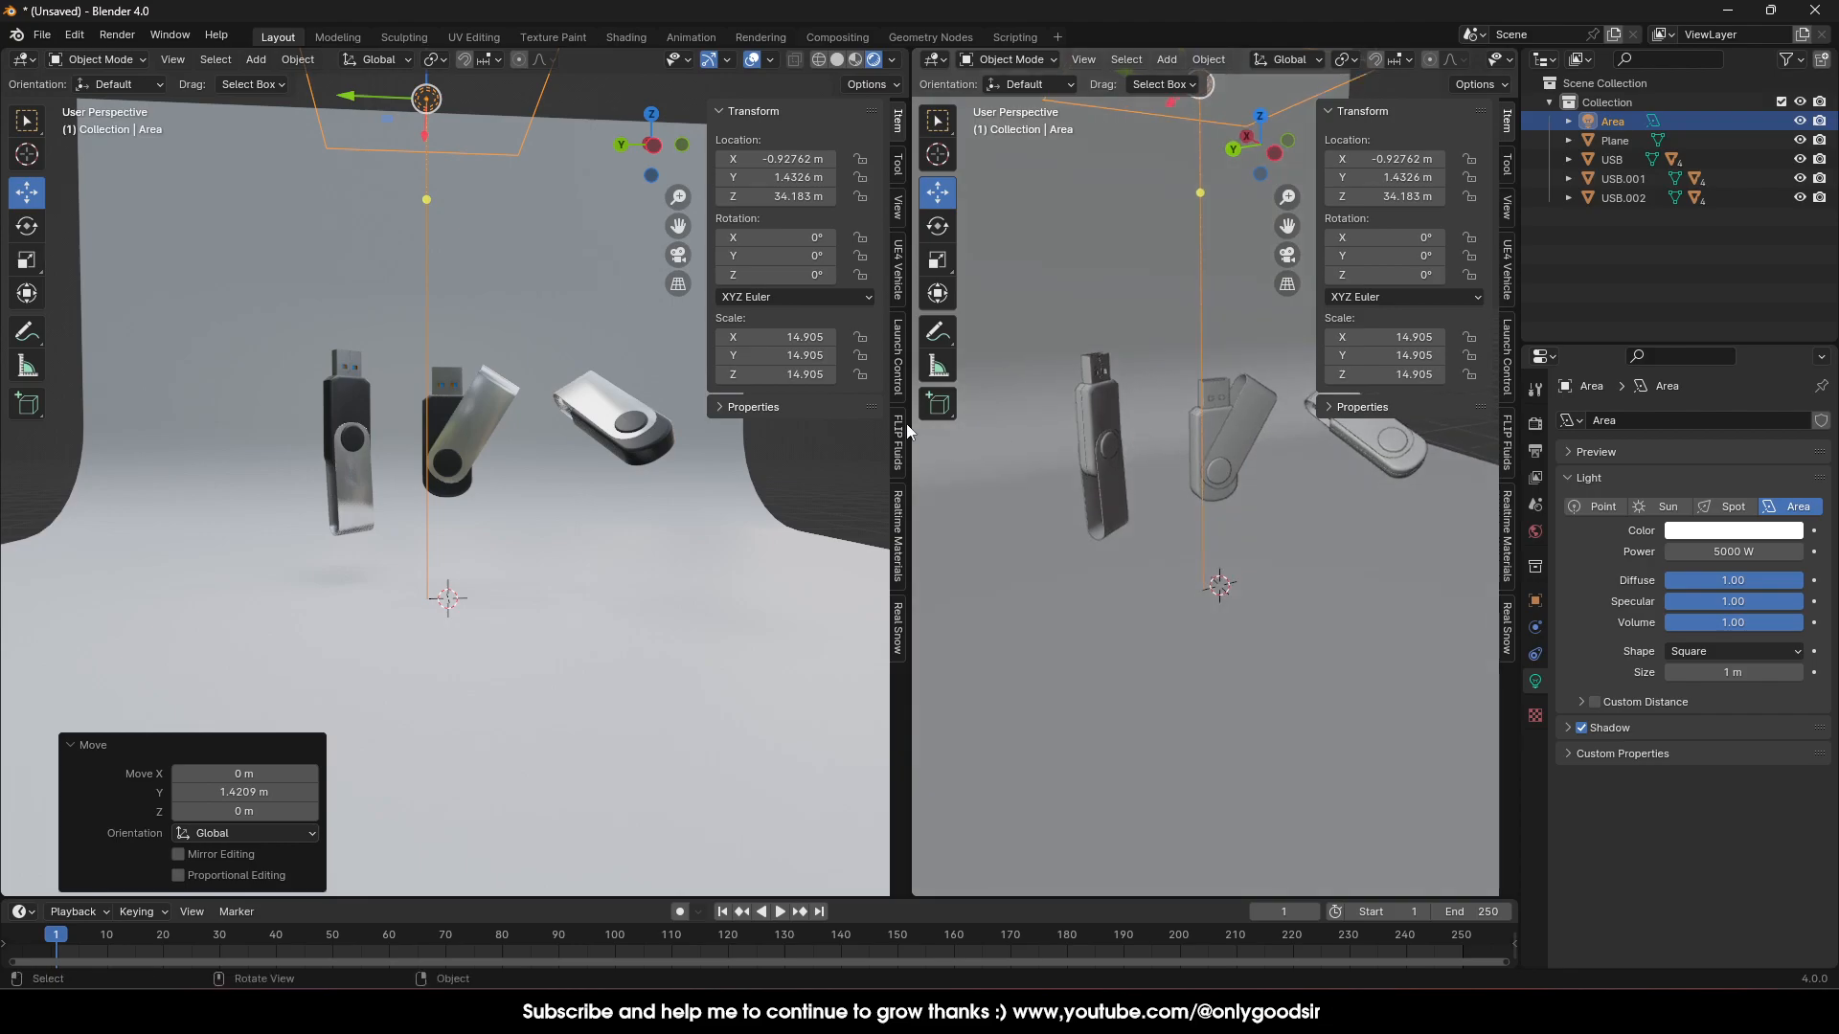
pyautogui.moveTo(916, 427); pyautogui.dragTo(828, 412)
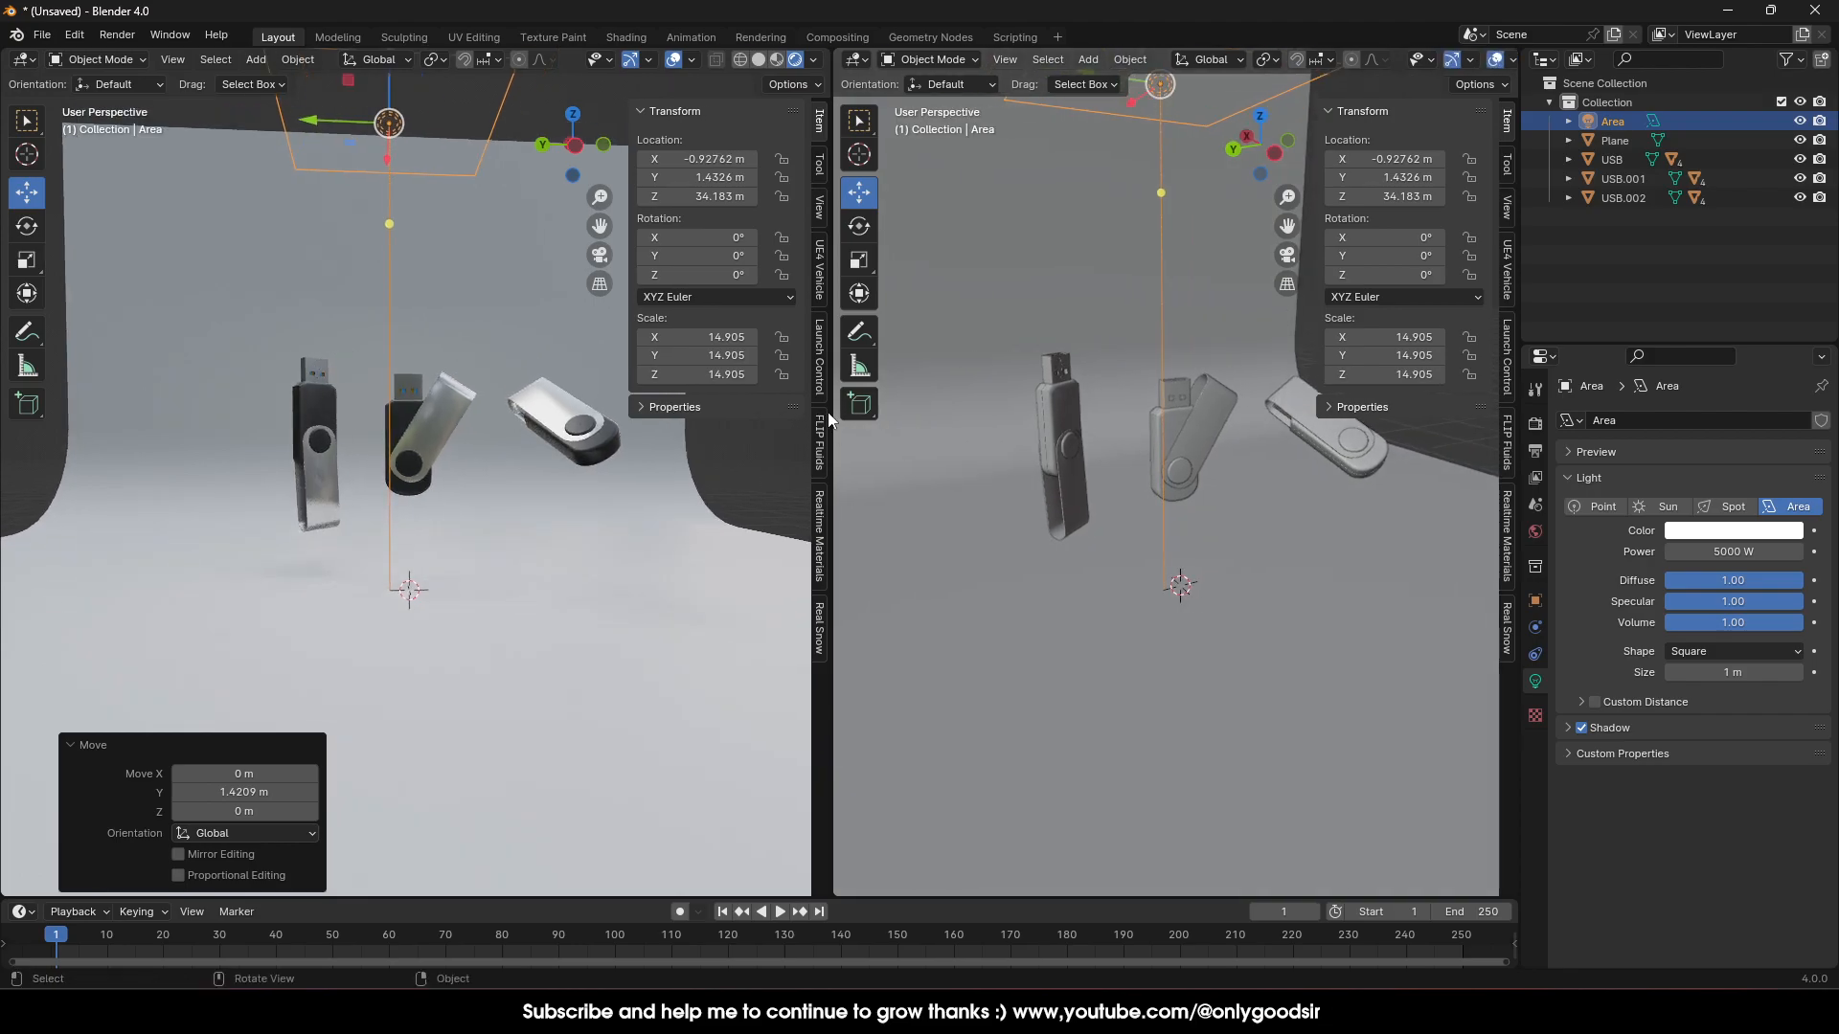
# Add a camera, raise it to about Z 8.87 m and move it about -14.1 m along X, in front of the sticks
pyautogui.click(1088, 59)
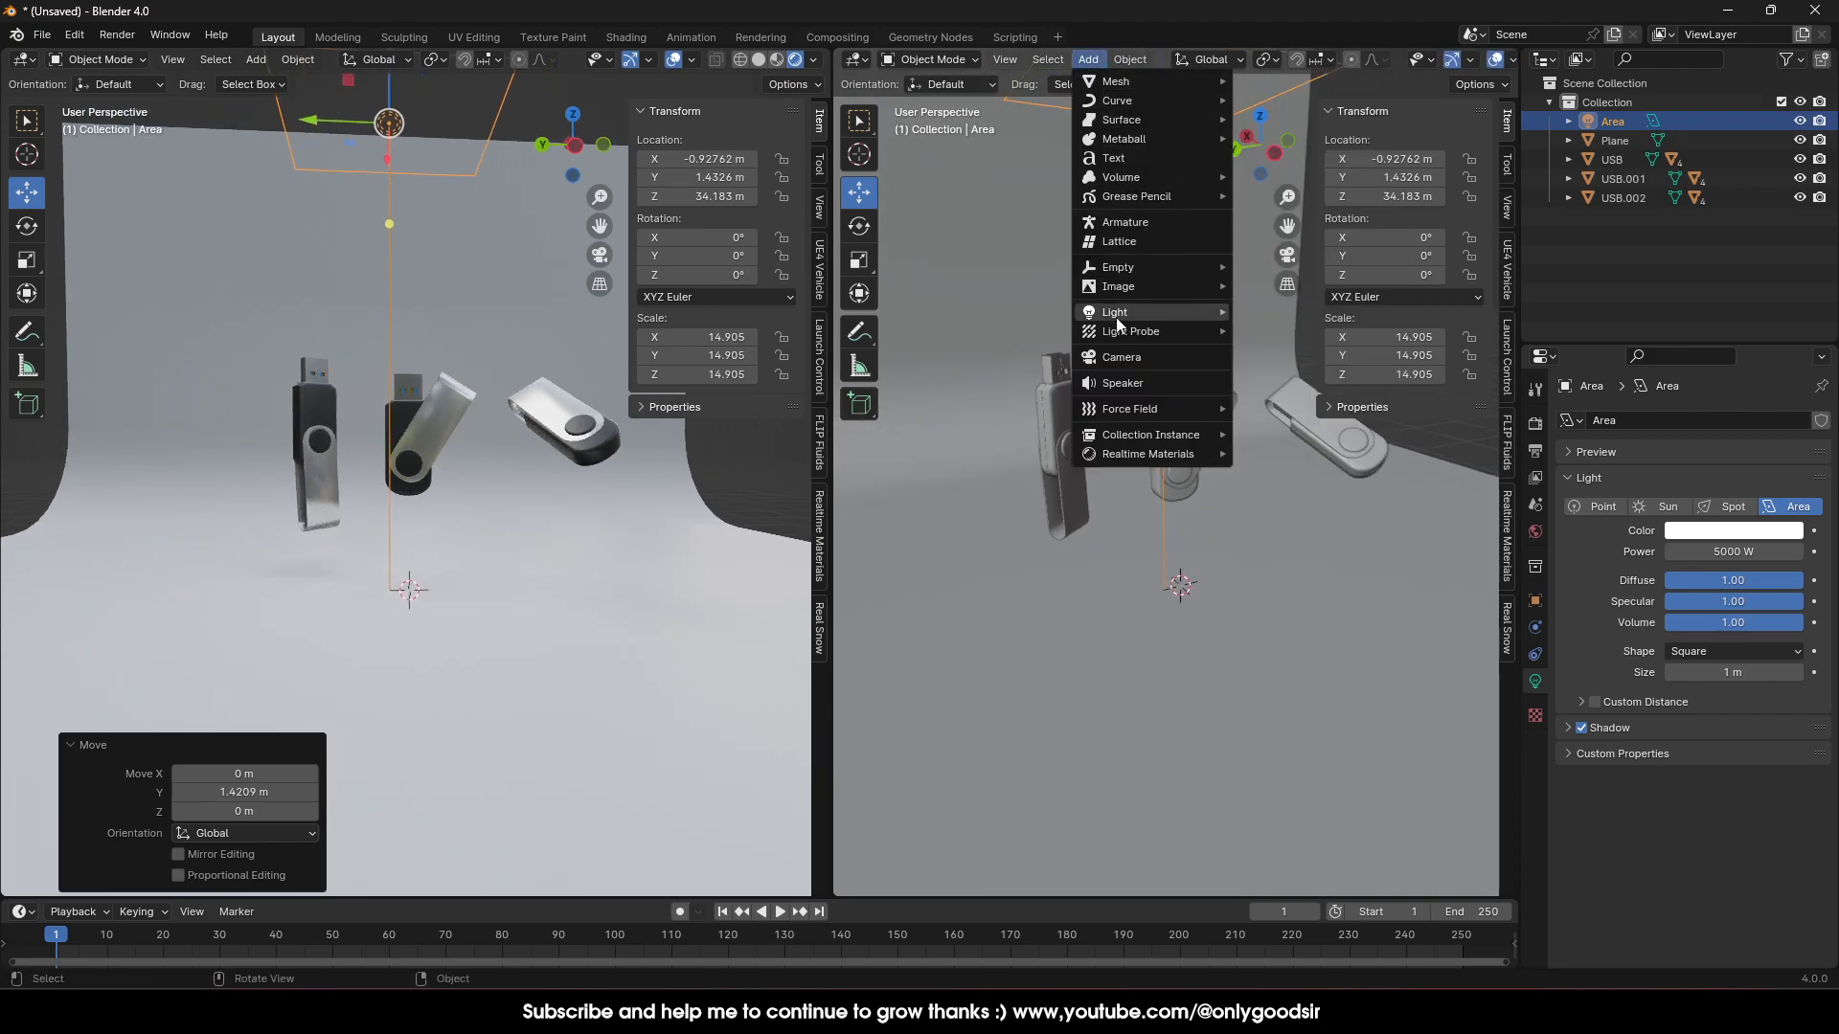
pyautogui.click(1126, 359)
pyautogui.moveTo(1184, 551); pyautogui.dragTo(1148, 467)
pyautogui.press('g')
pyautogui.press('x')
pyautogui.click(1192, 435)
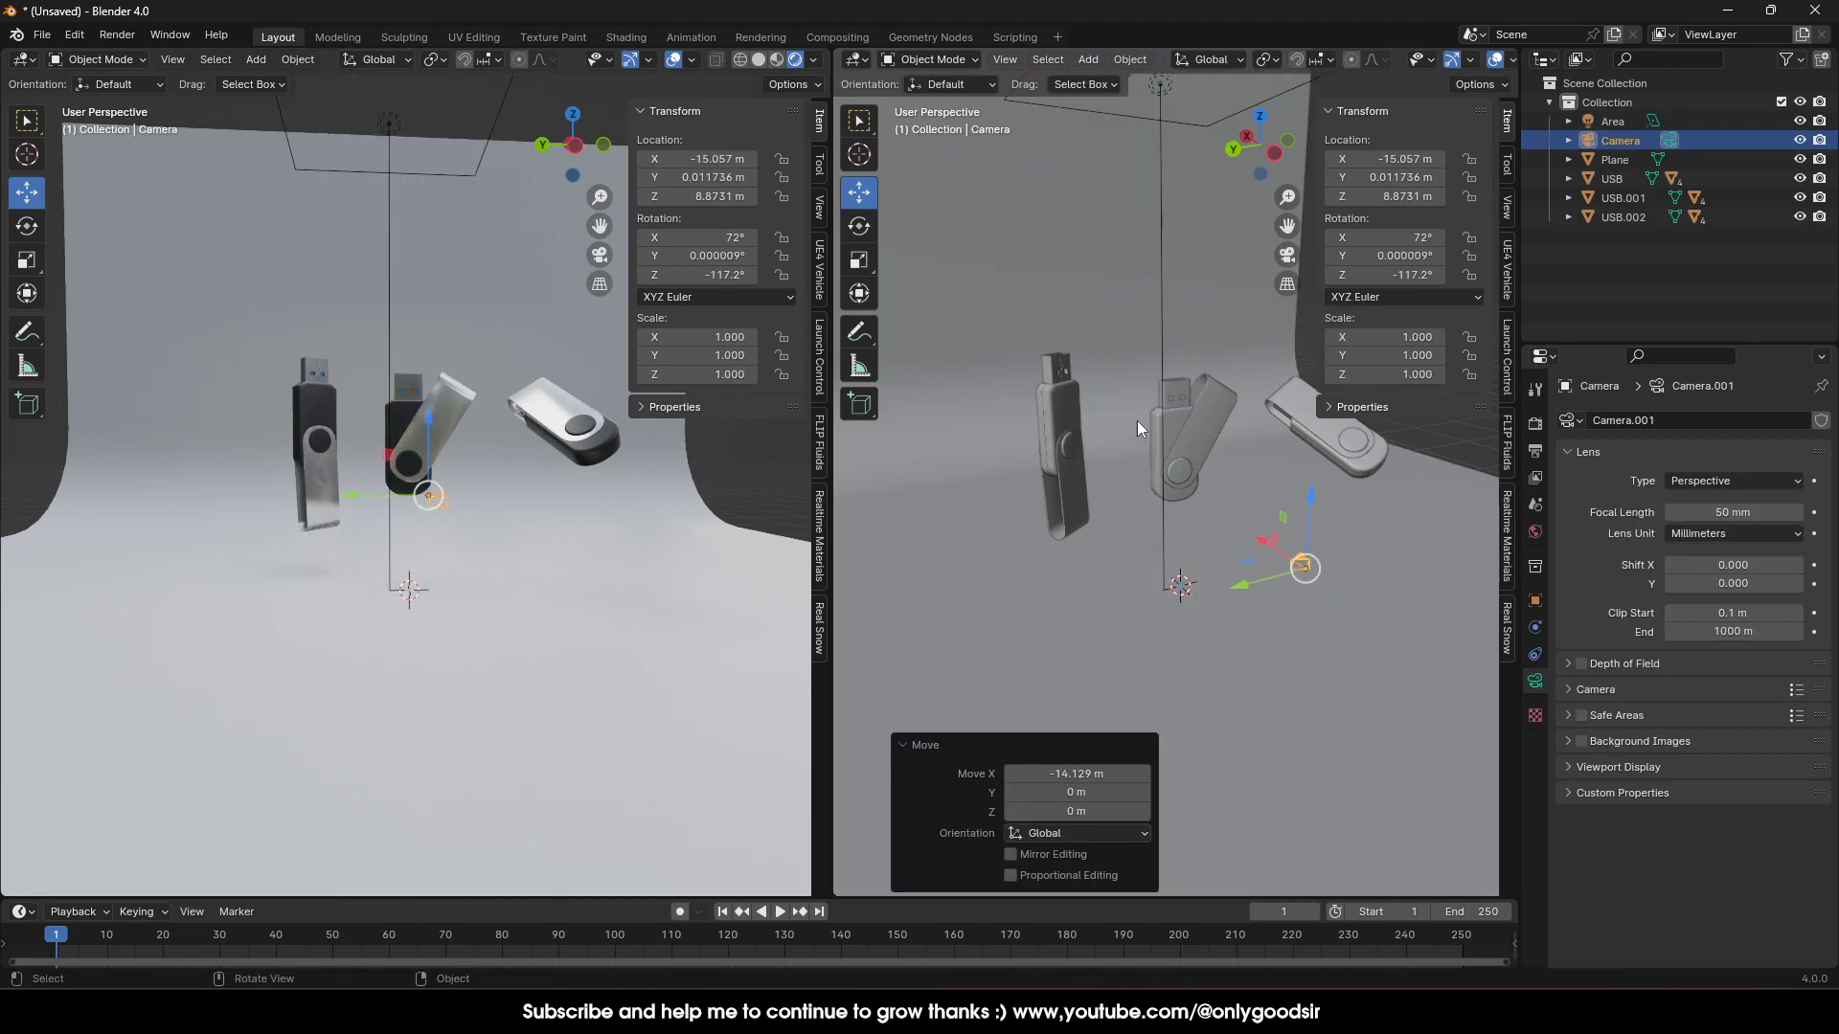
# Add a sphere-shaped empty at the 3D cursor and scale it up by about 6.9
pyautogui.click(1088, 59)
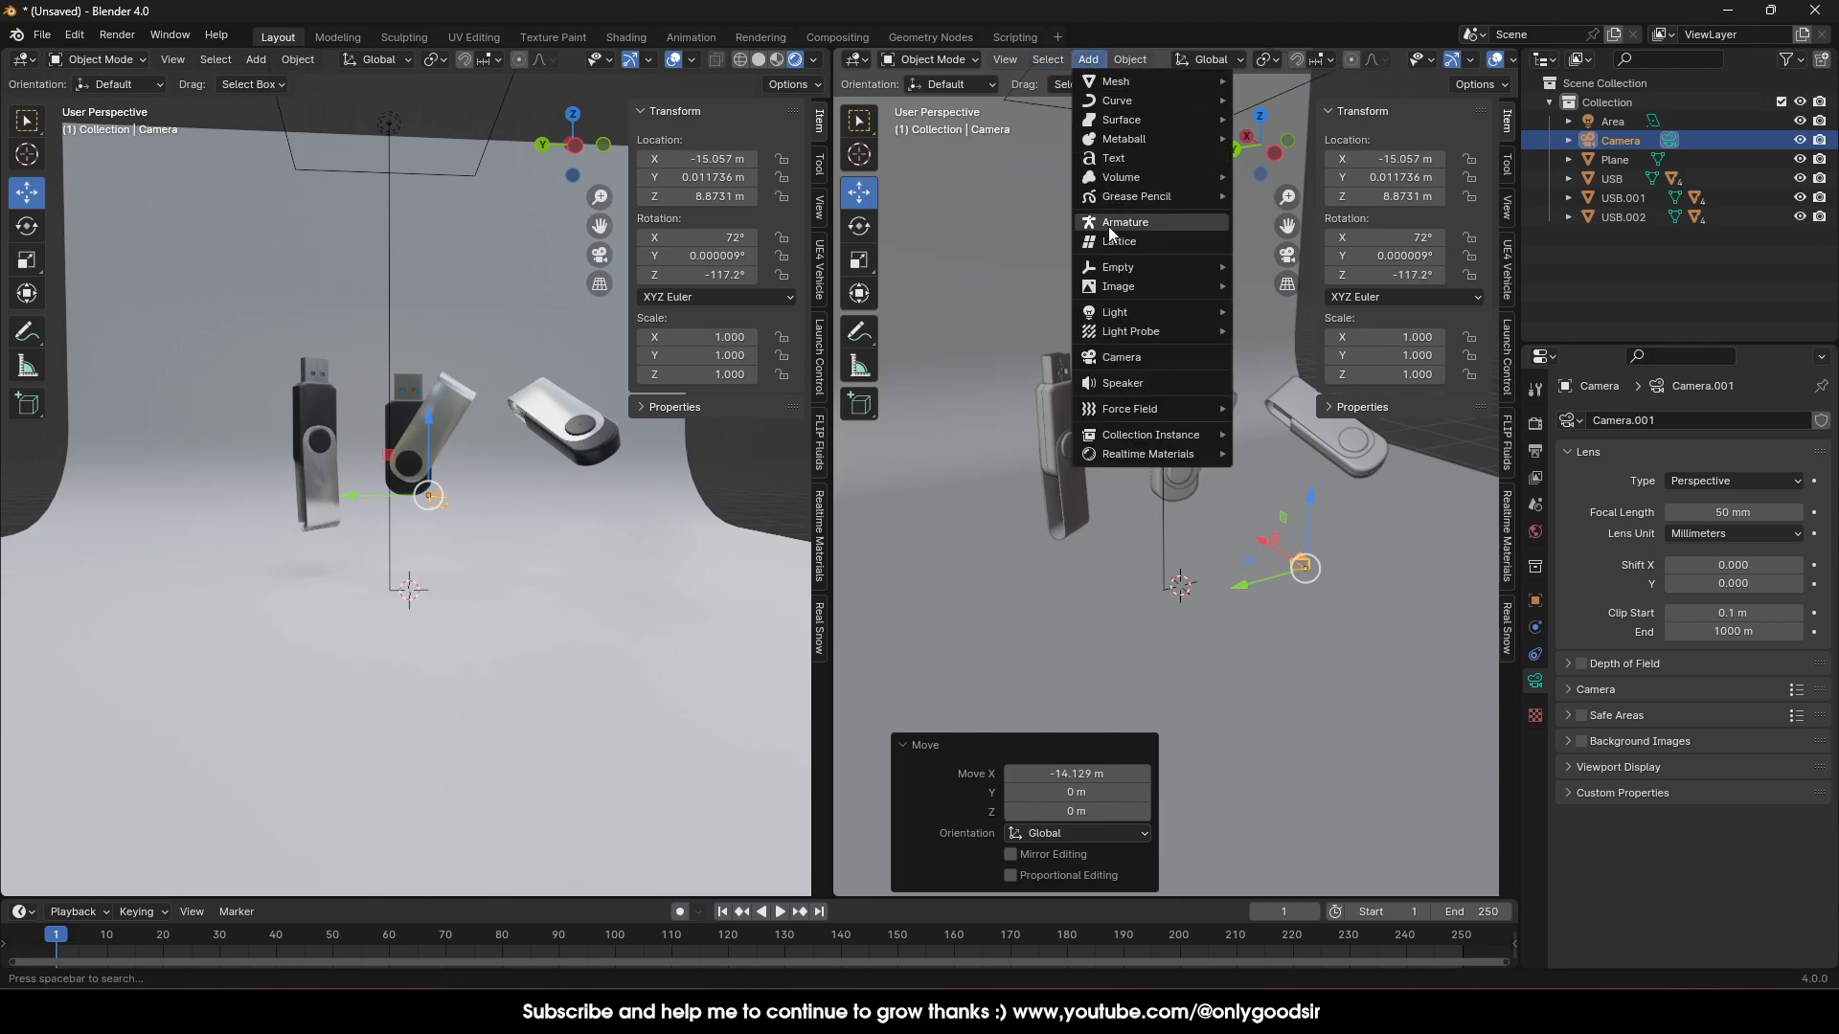
pyautogui.moveTo(1162, 267)
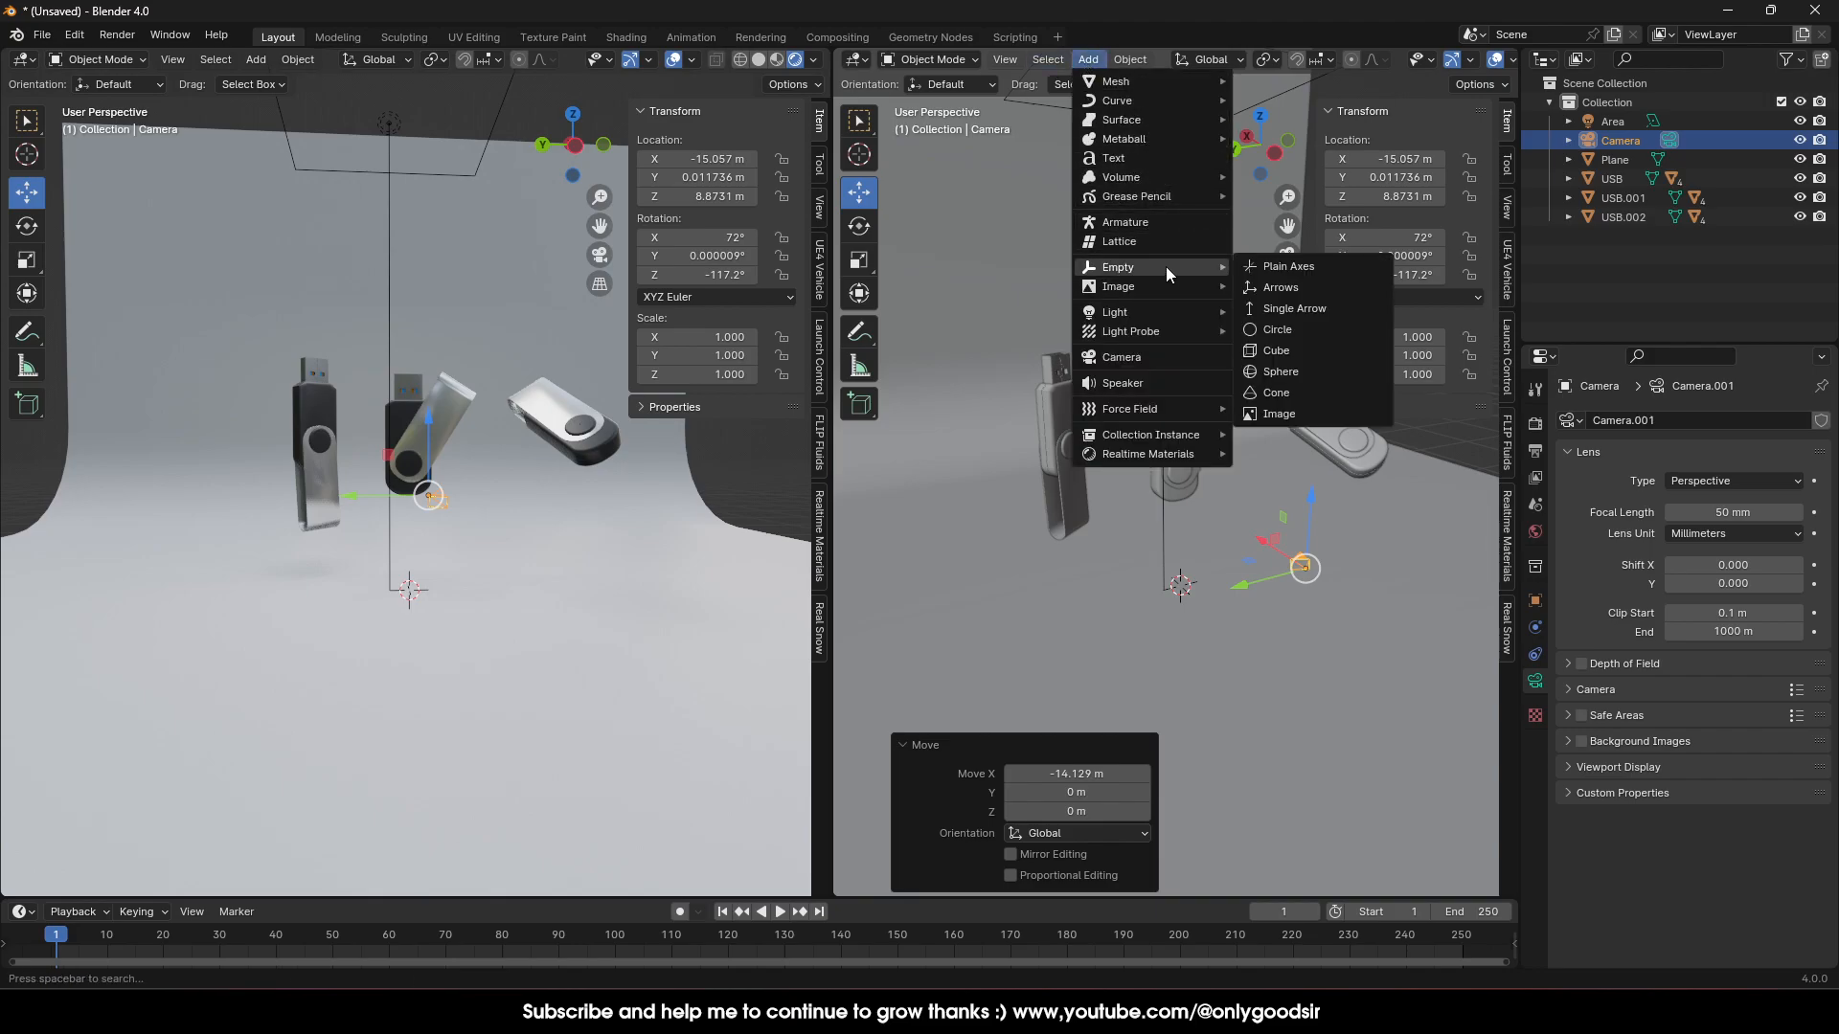
pyautogui.click(1280, 373)
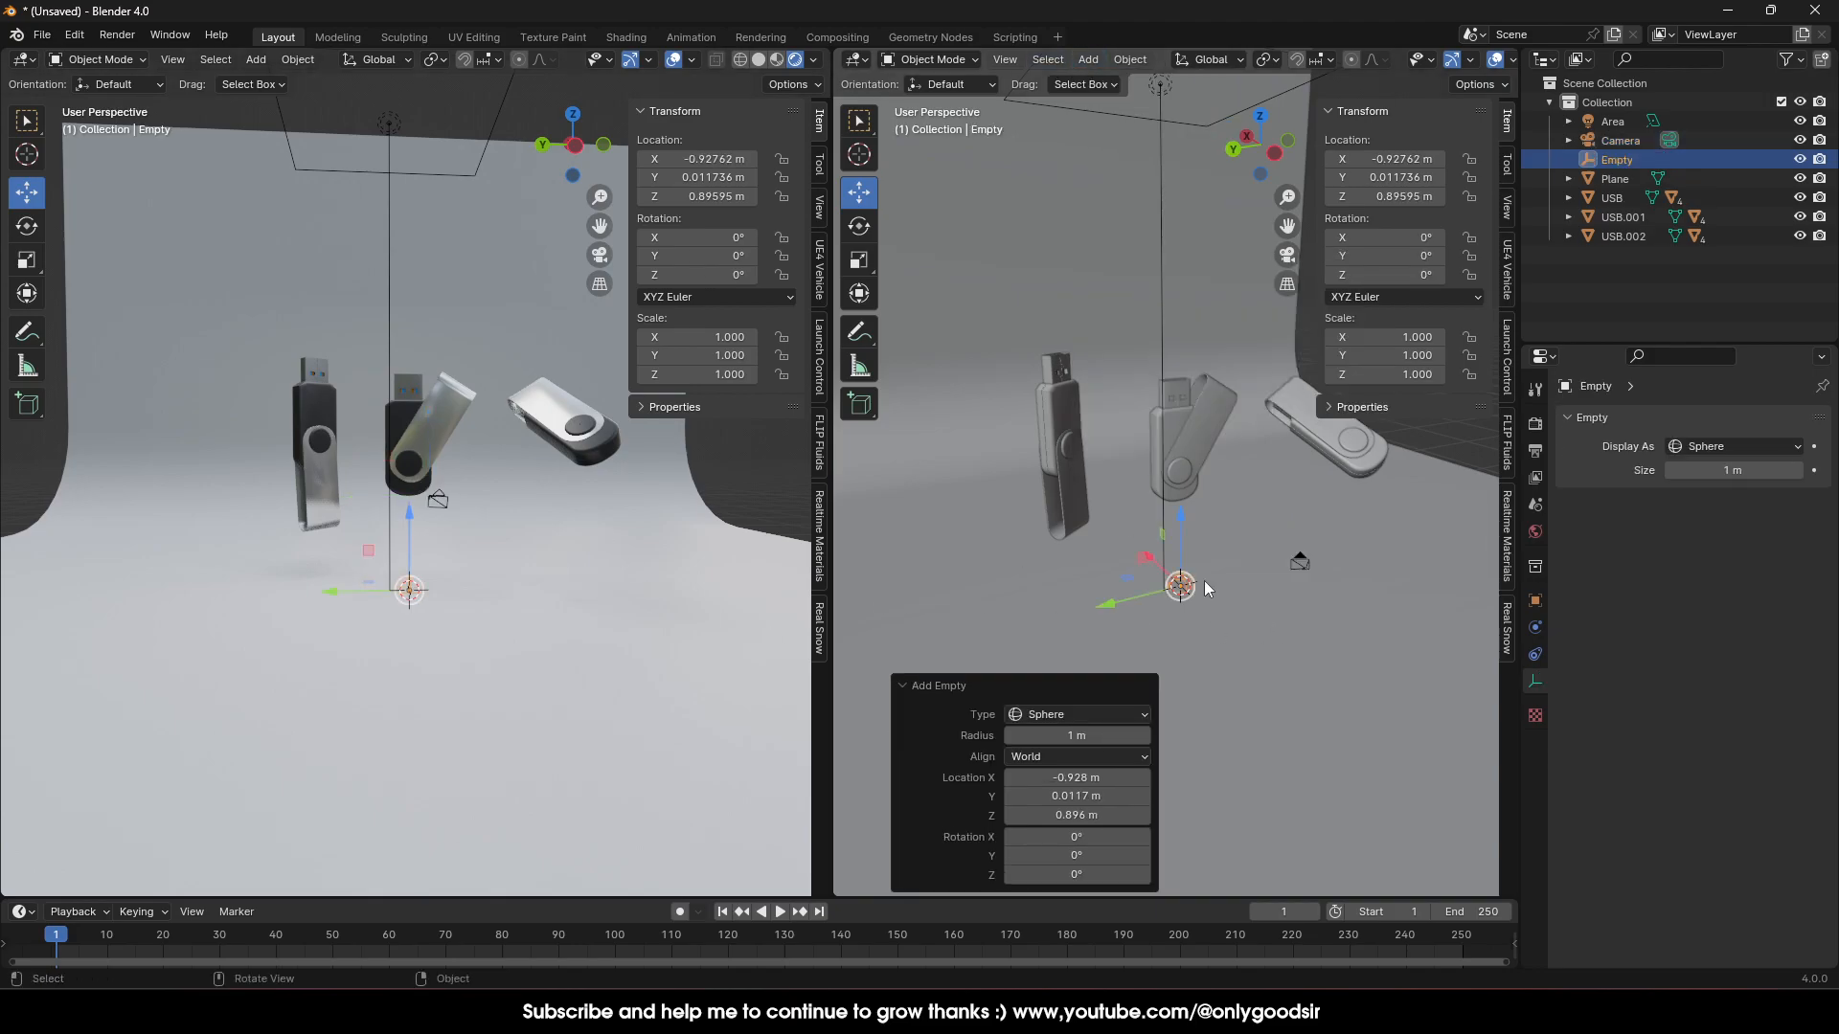
pyautogui.press('s')
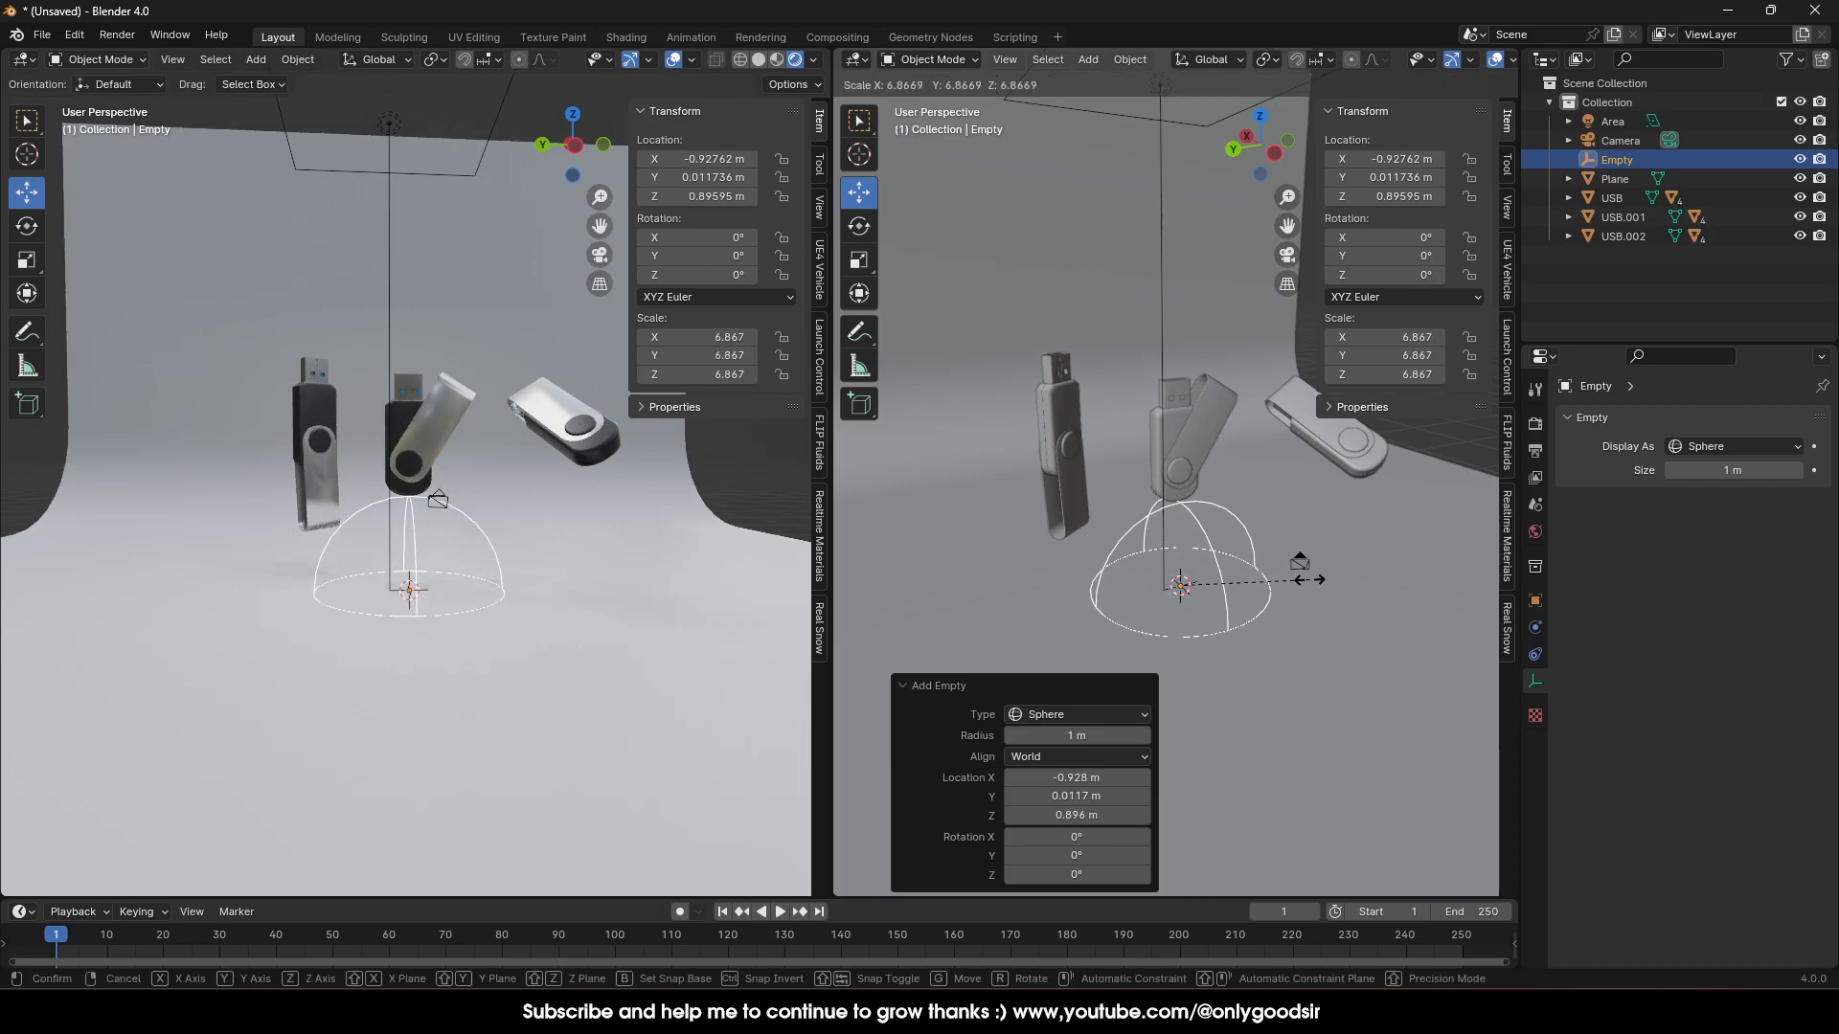
pyautogui.click(1261, 596)
# Raise the sphere empty about 10.7 m along Z to the middle USB stick and shrink it to a scale of about 4.16
pyautogui.moveTo(417, 533); pyautogui.dragTo(457, 407)
pyautogui.press('s')
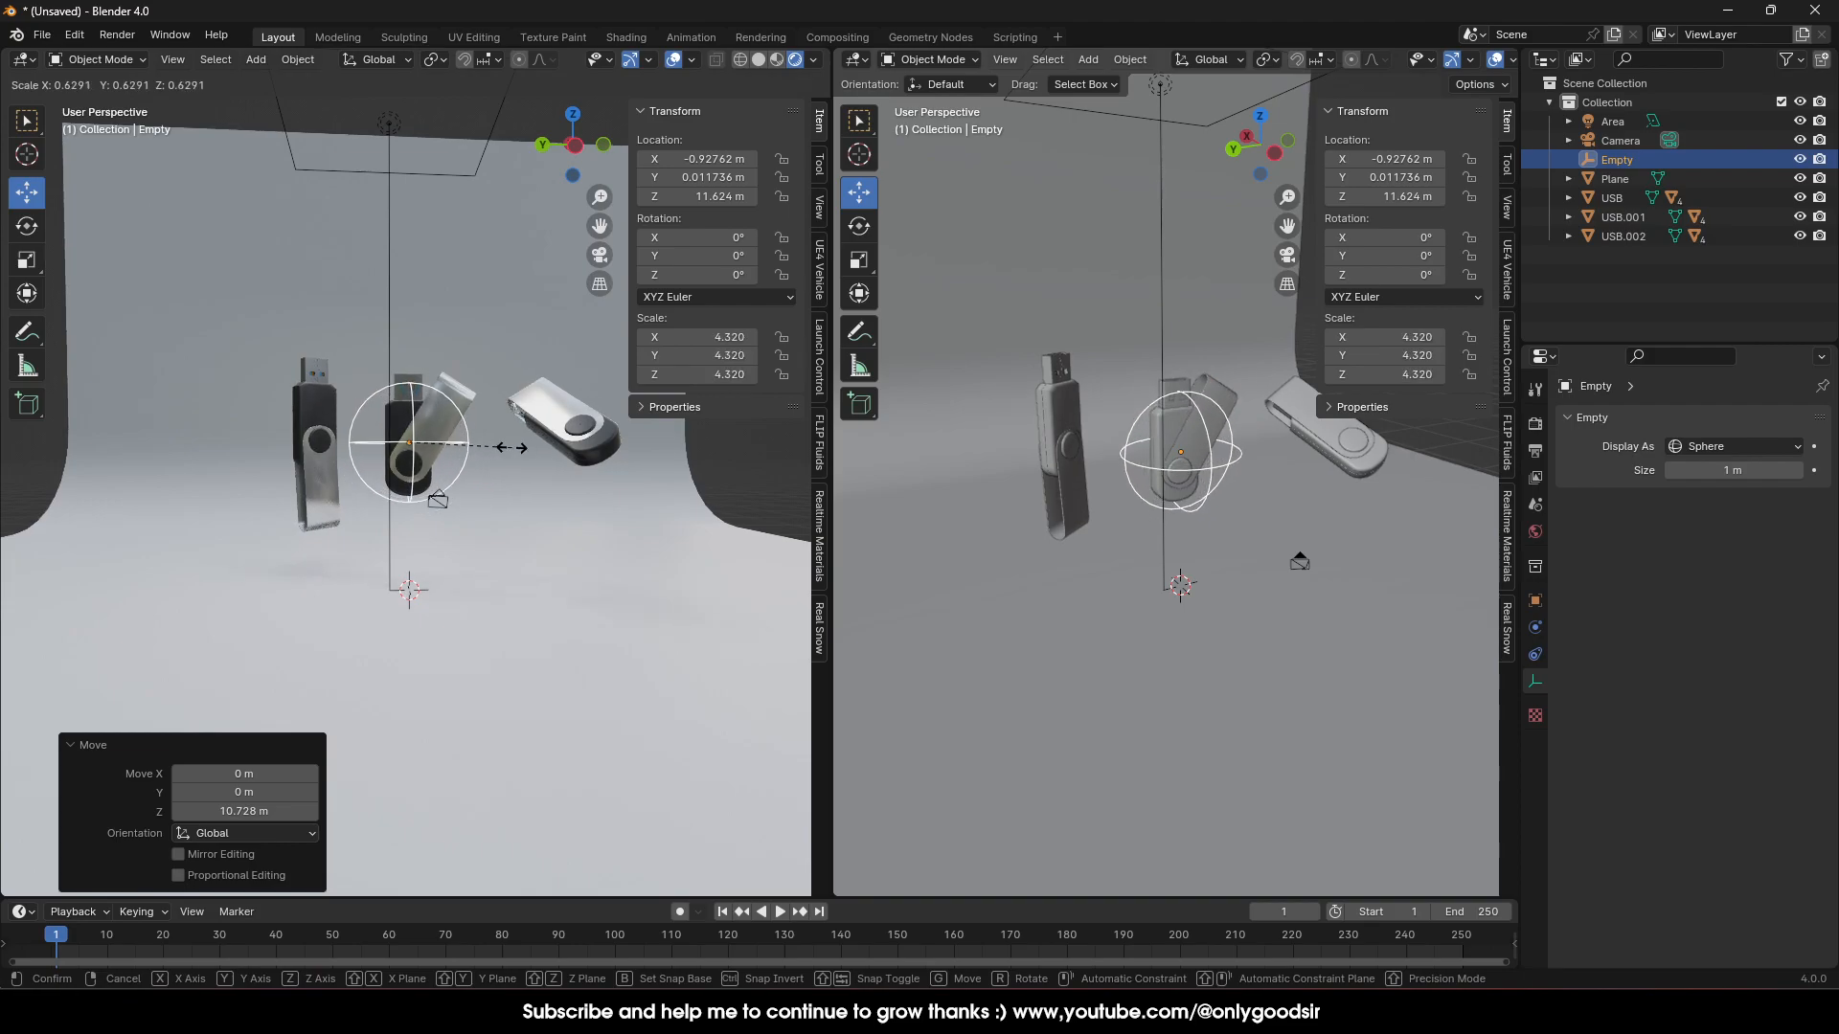
pyautogui.click(514, 404)
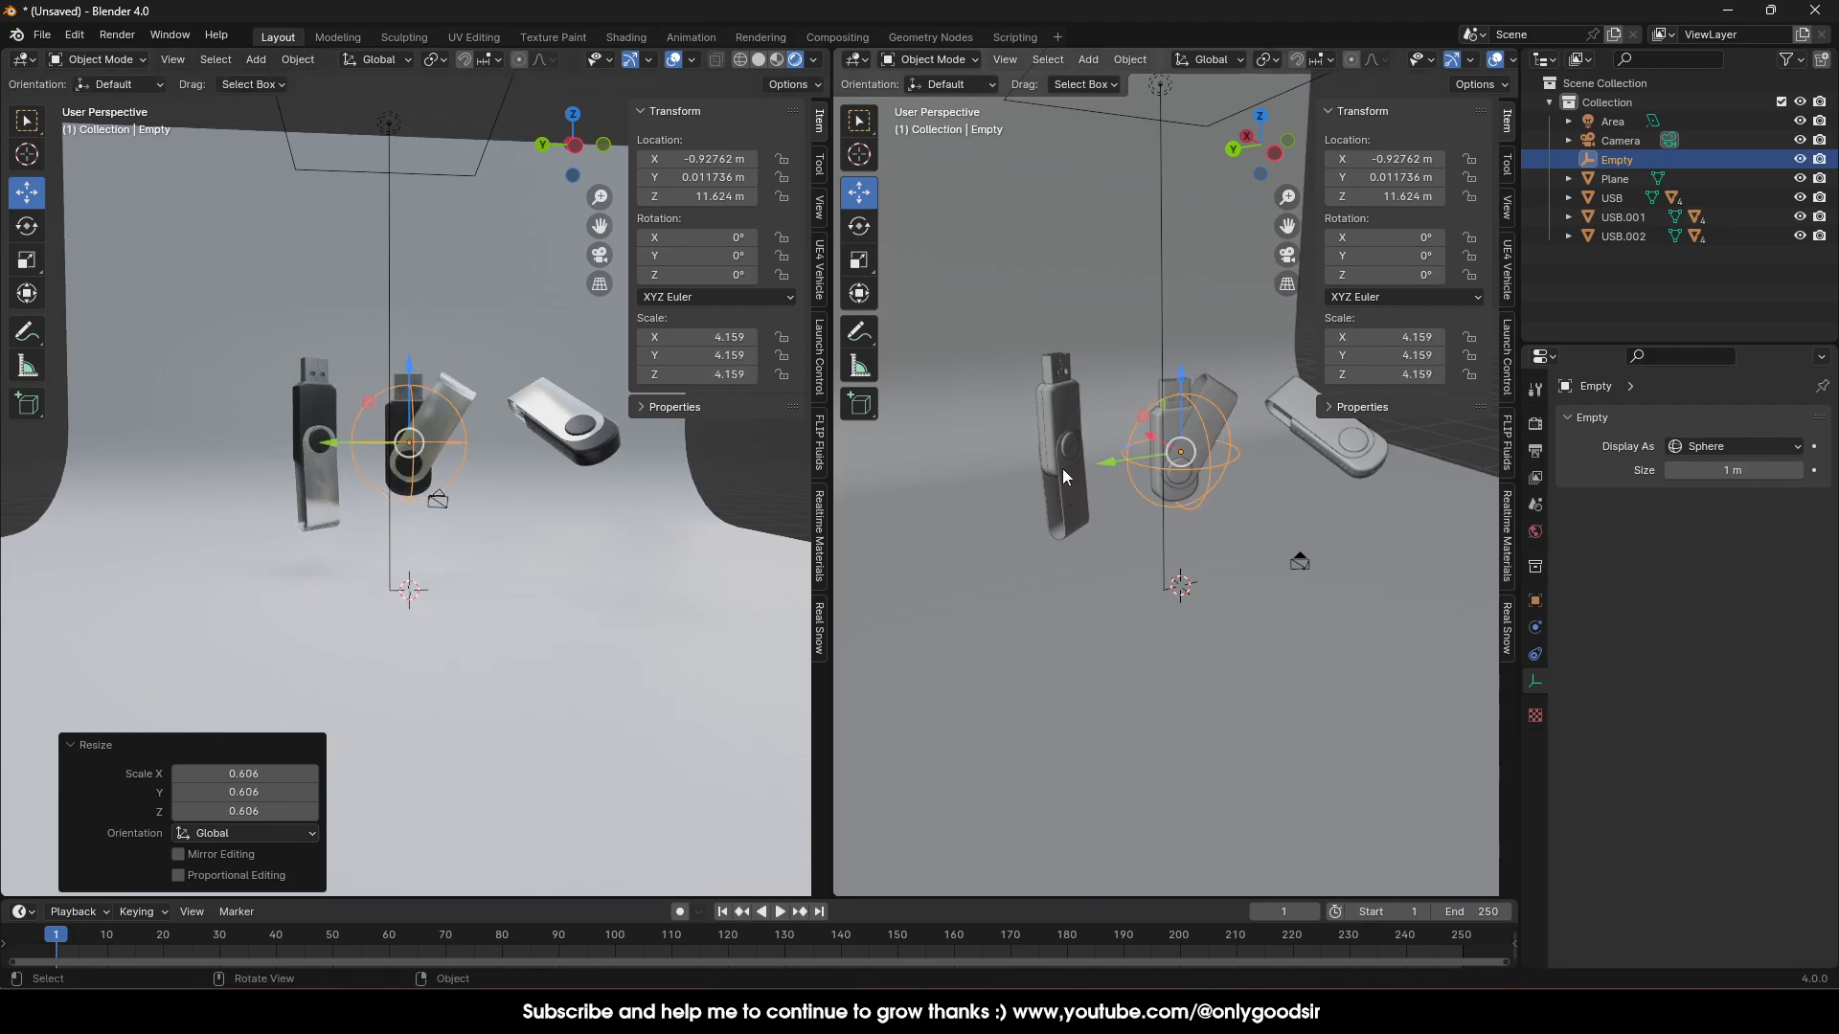
# Add a Track To constraint to the camera with the sphere empty as its target
pyautogui.click(1300, 565)
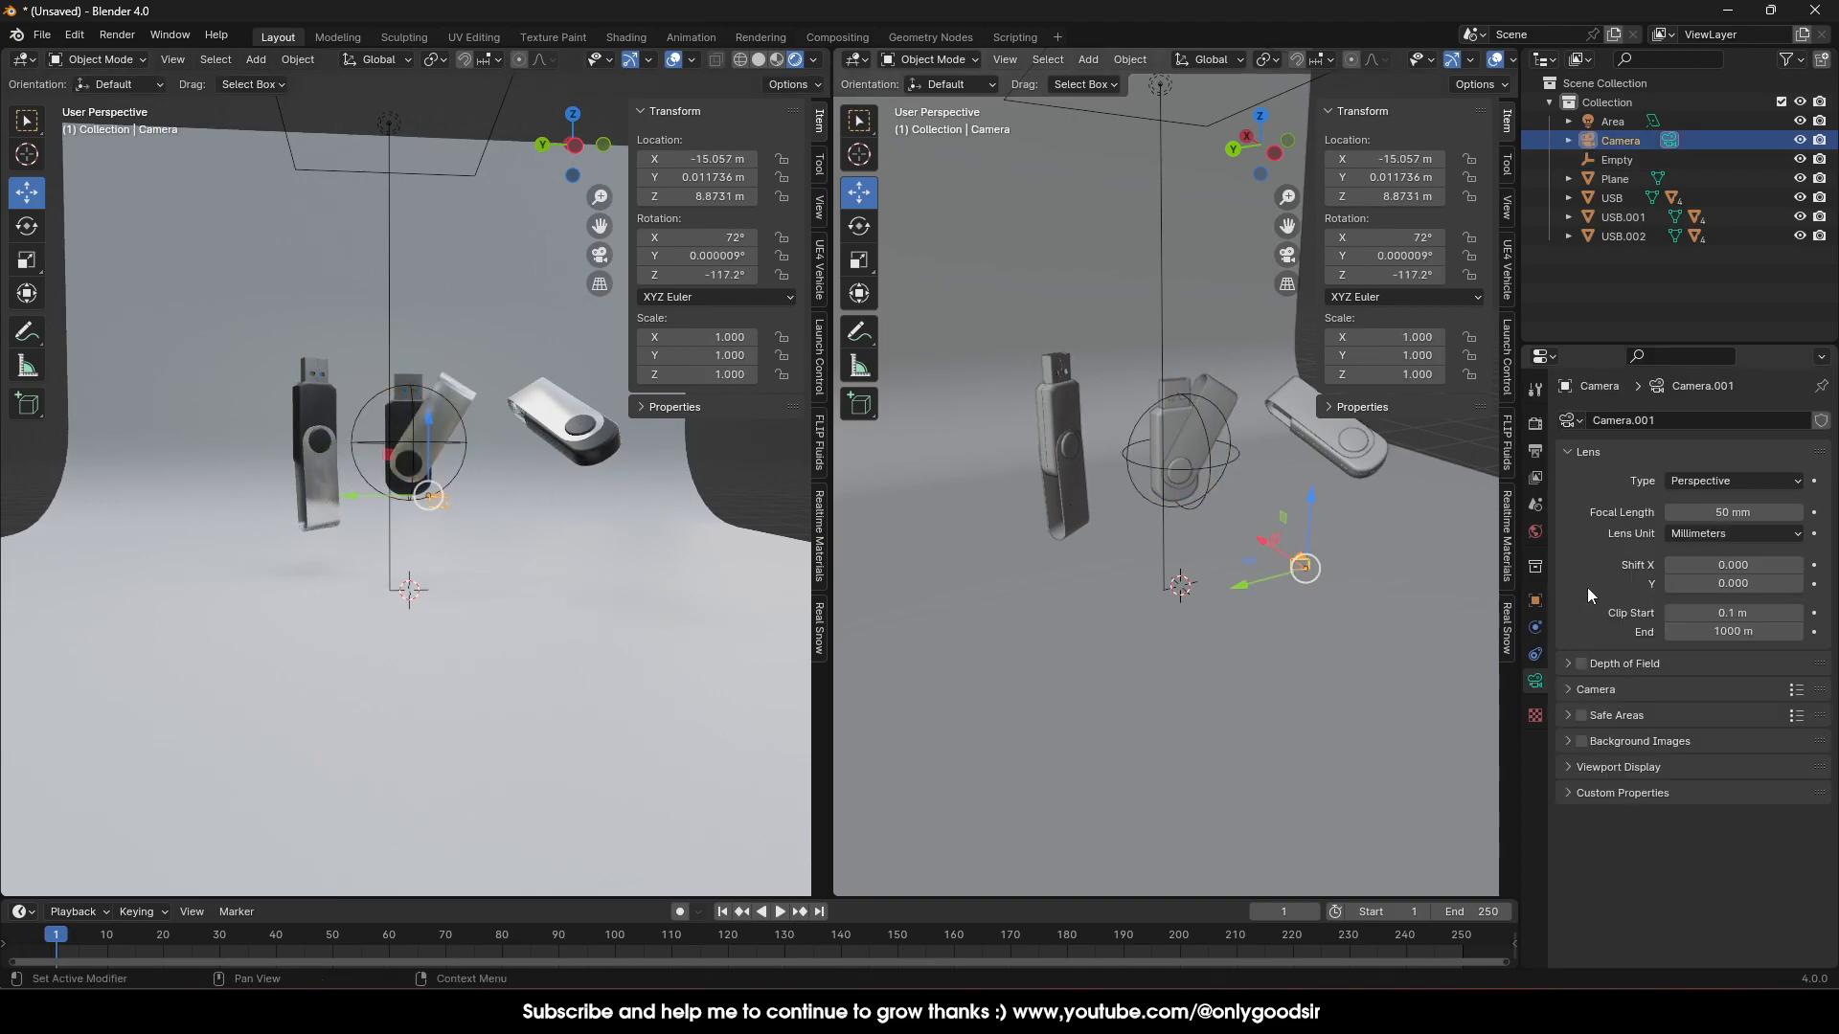
pyautogui.click(1535, 655)
pyautogui.click(1680, 421)
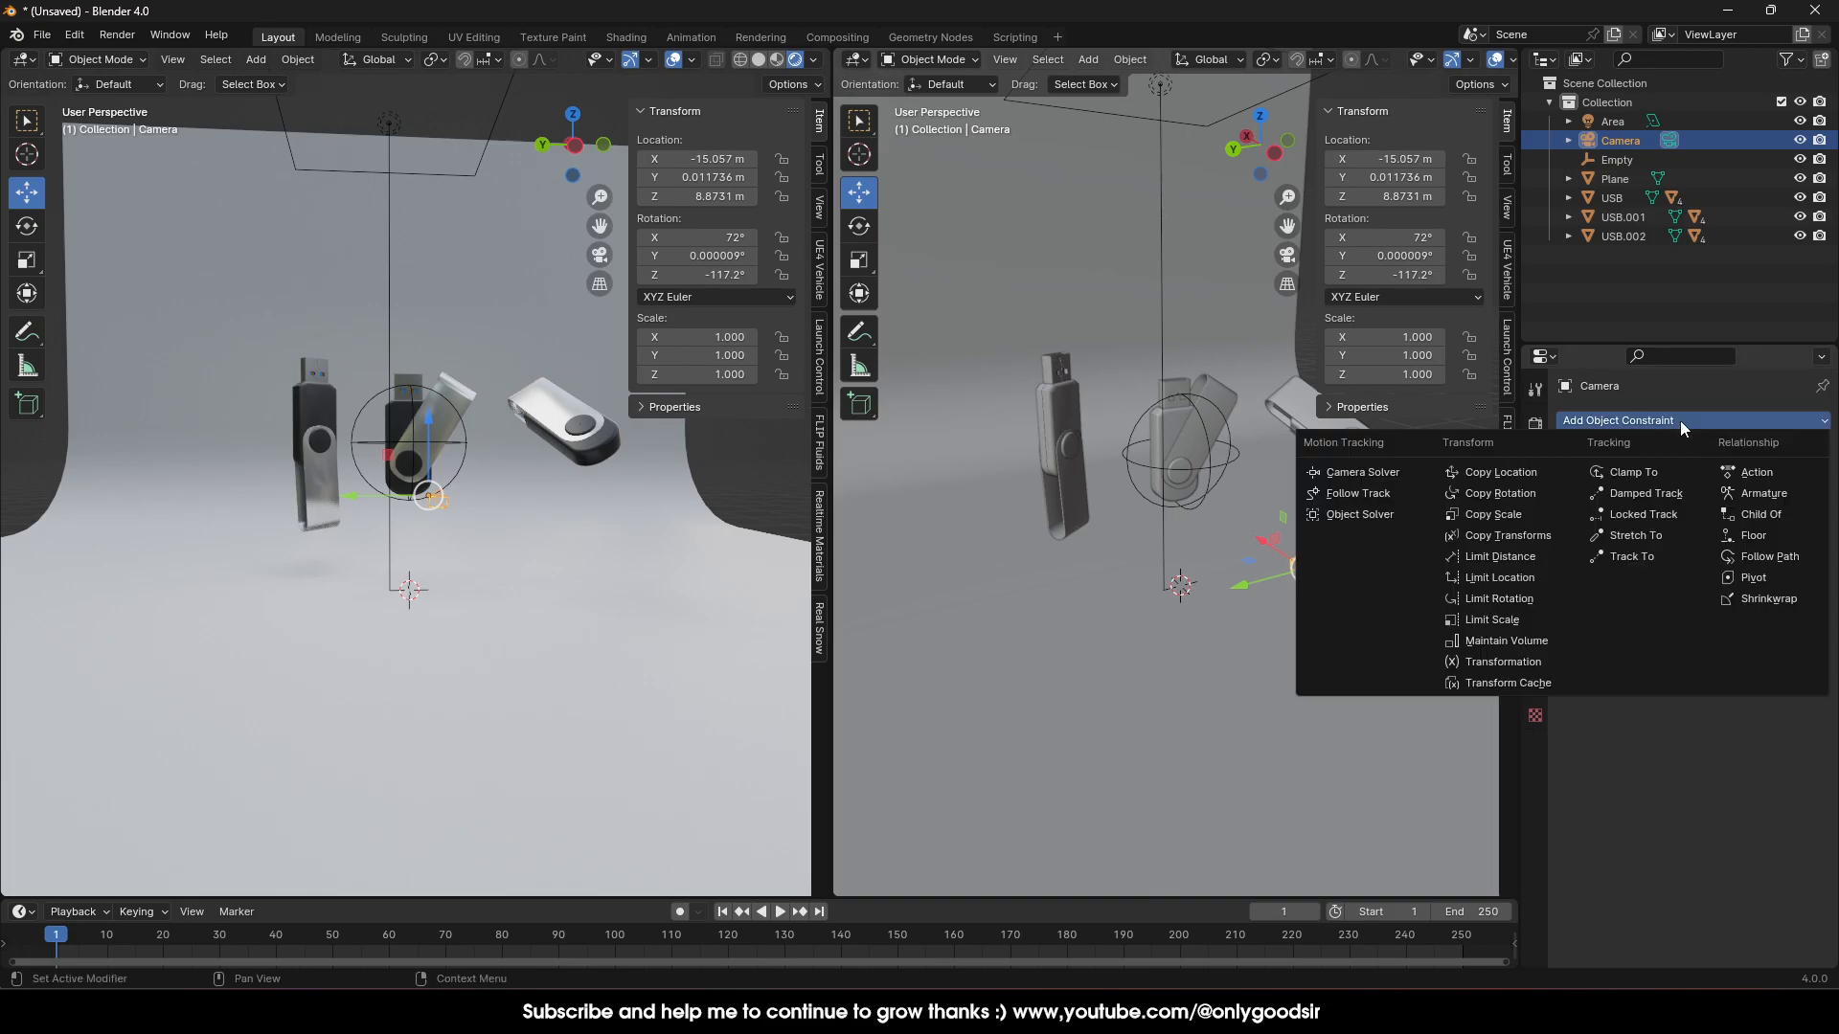
pyautogui.click(1629, 562)
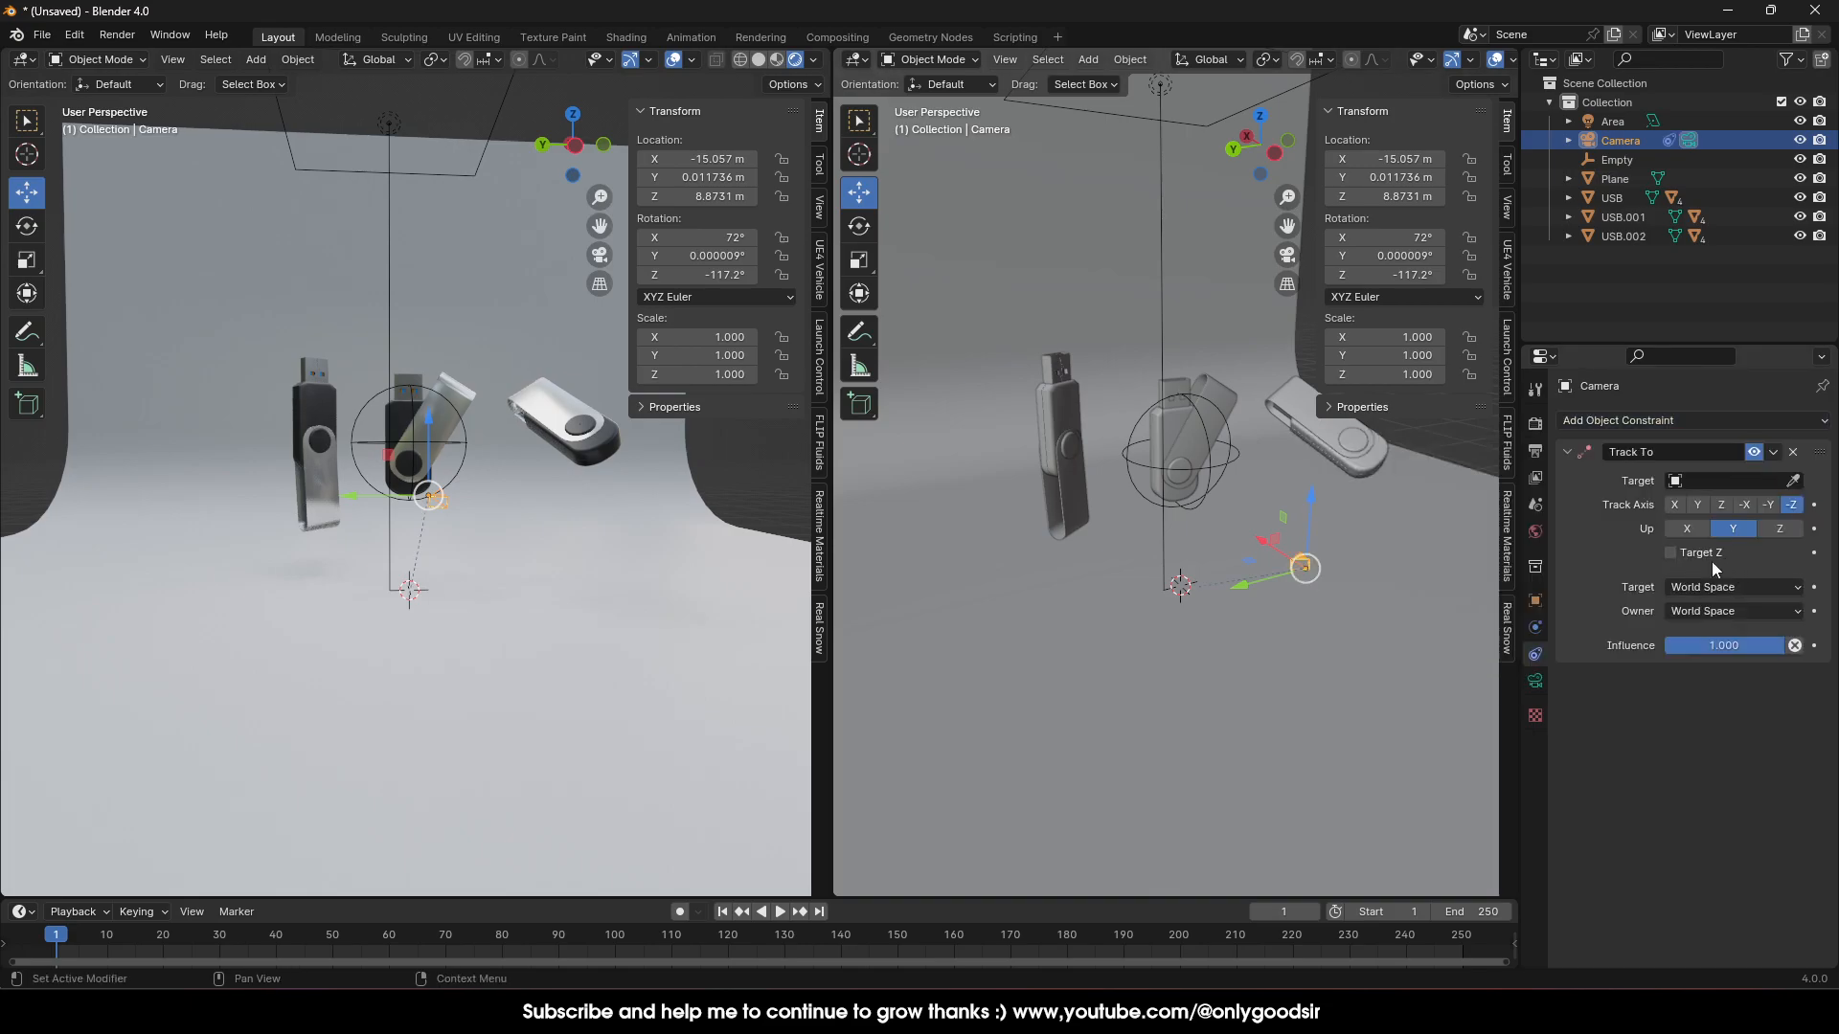
pyautogui.click(1747, 480)
pyautogui.scroll(-8, 1666, 623)
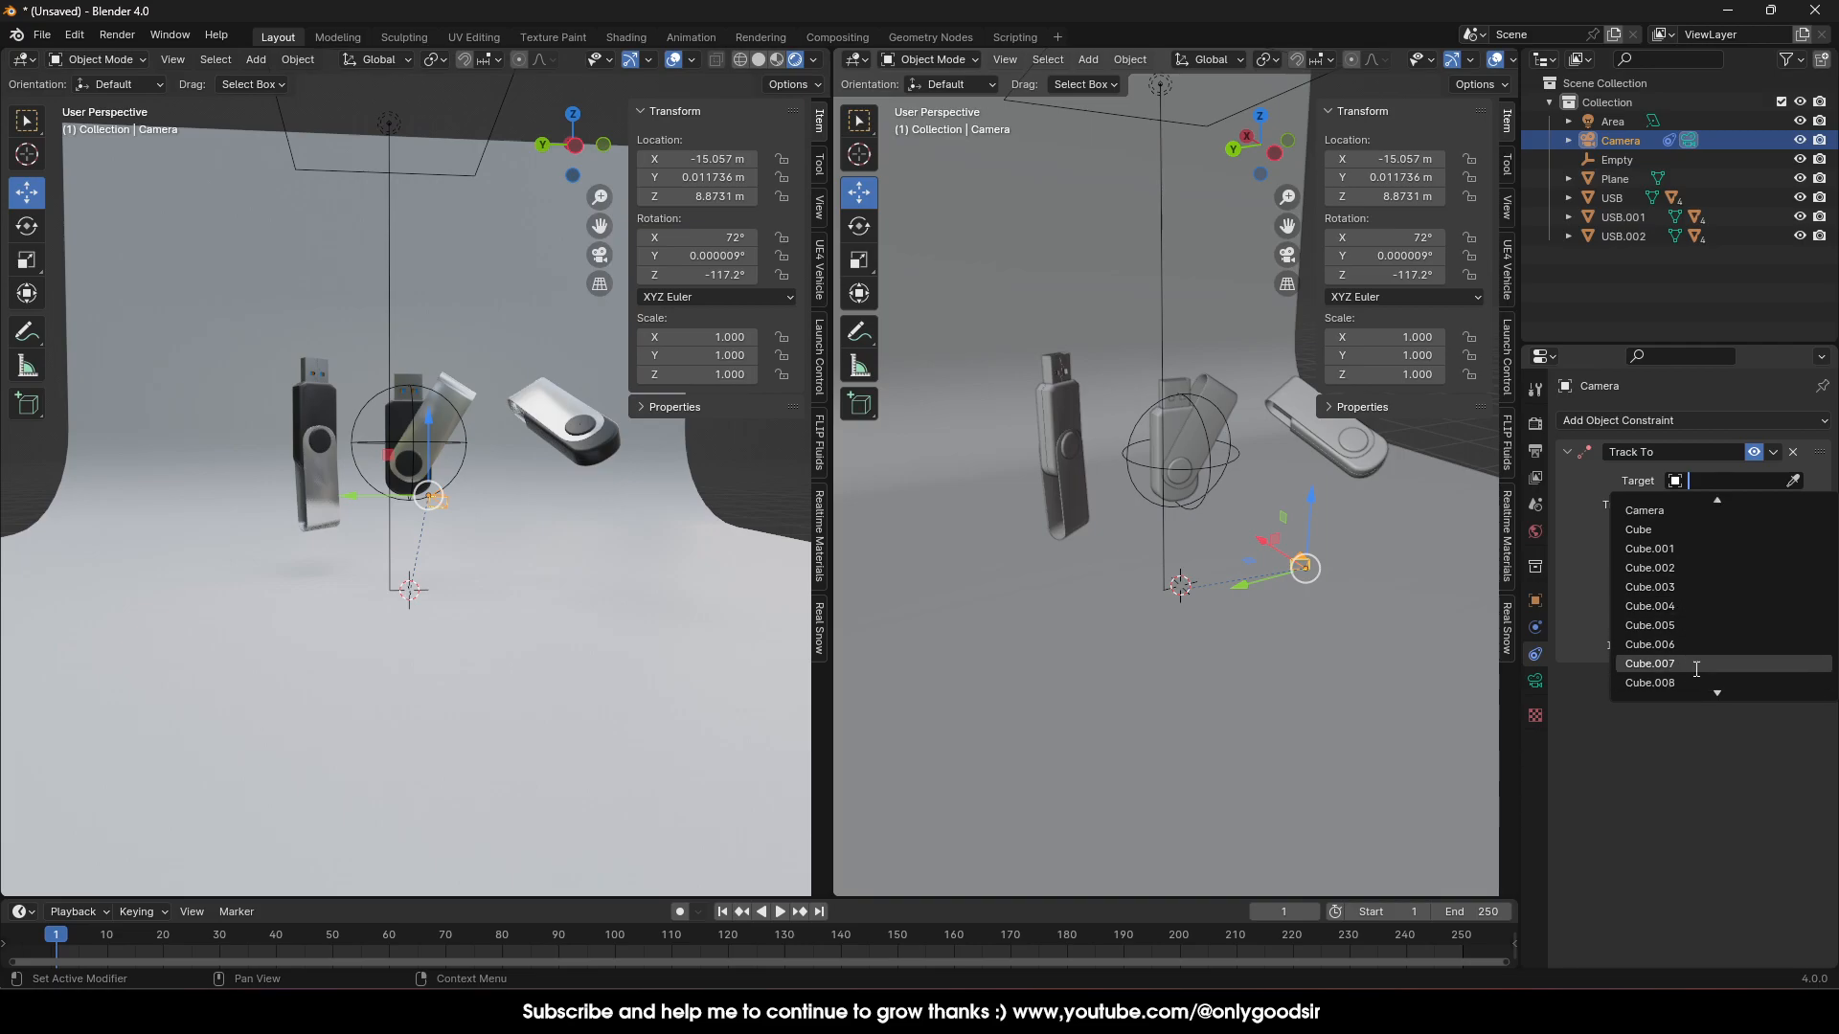
pyautogui.click(1665, 626)
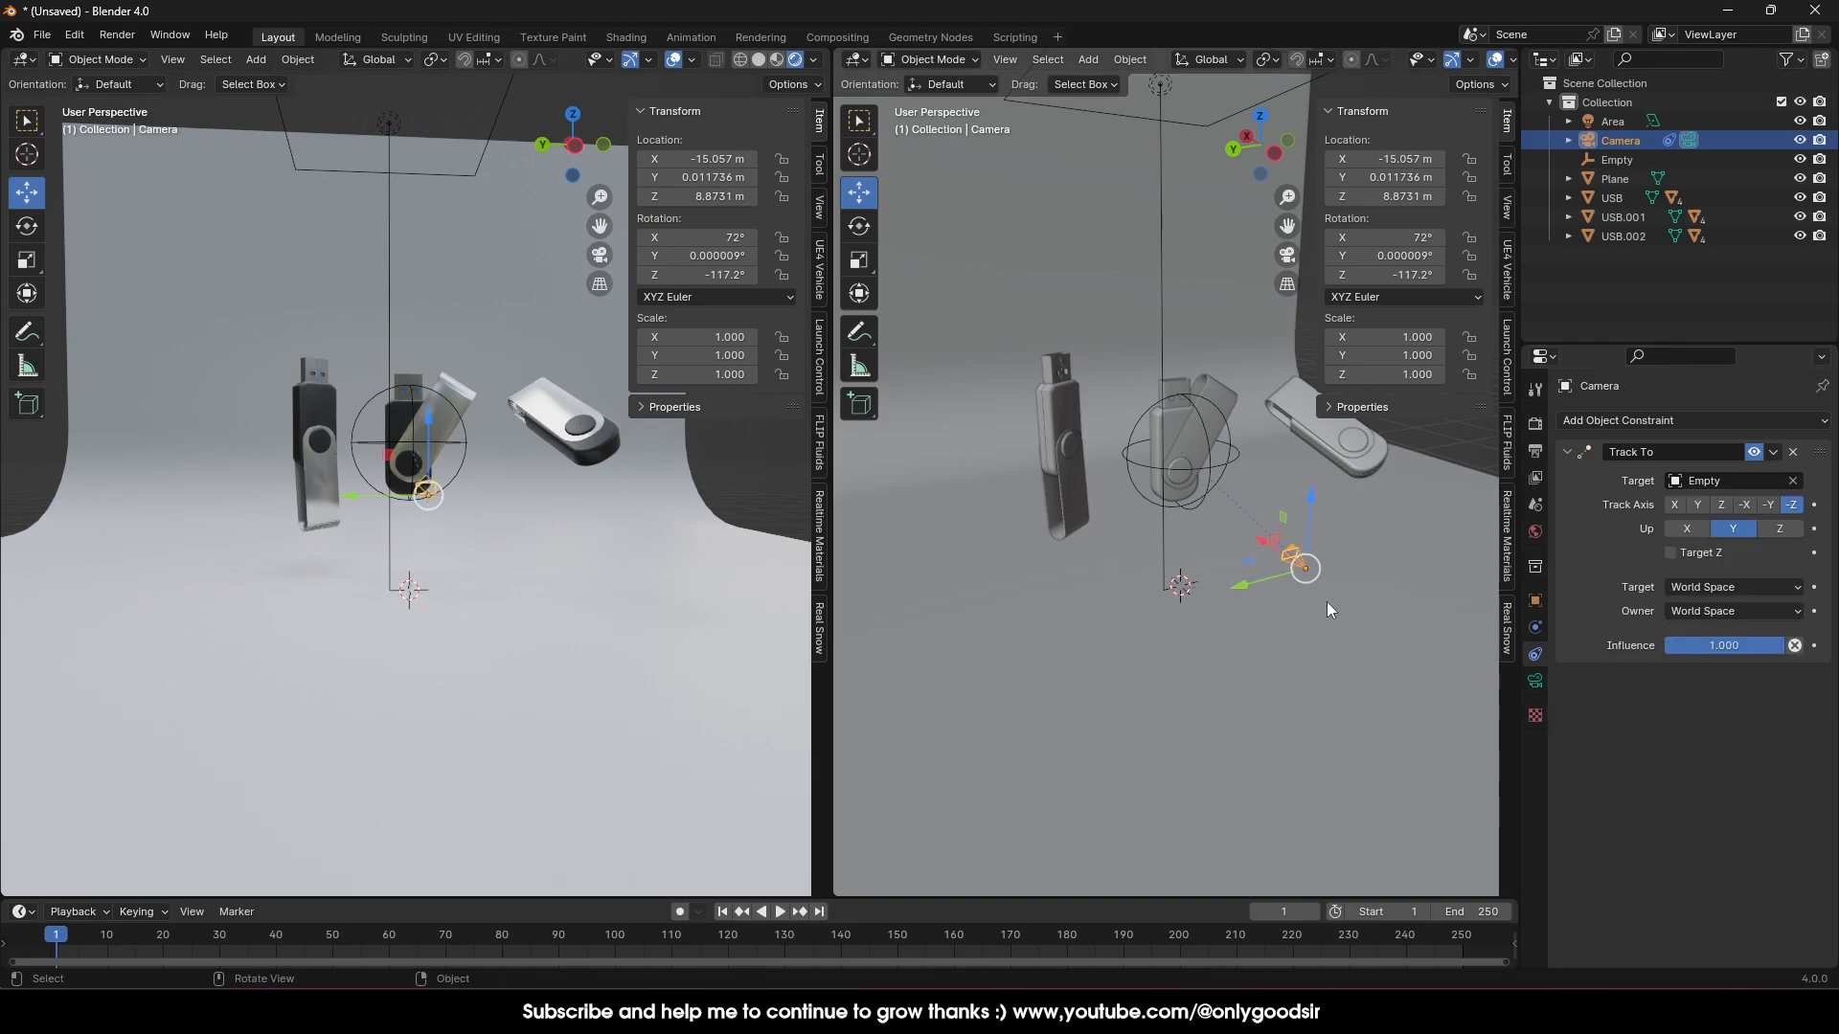
# Raise the camera about 3.4 m along Z, then look through it and frame the camera view
pyautogui.moveTo(1316, 498); pyautogui.dragTo(1315, 440)
pyautogui.press('KP_0')
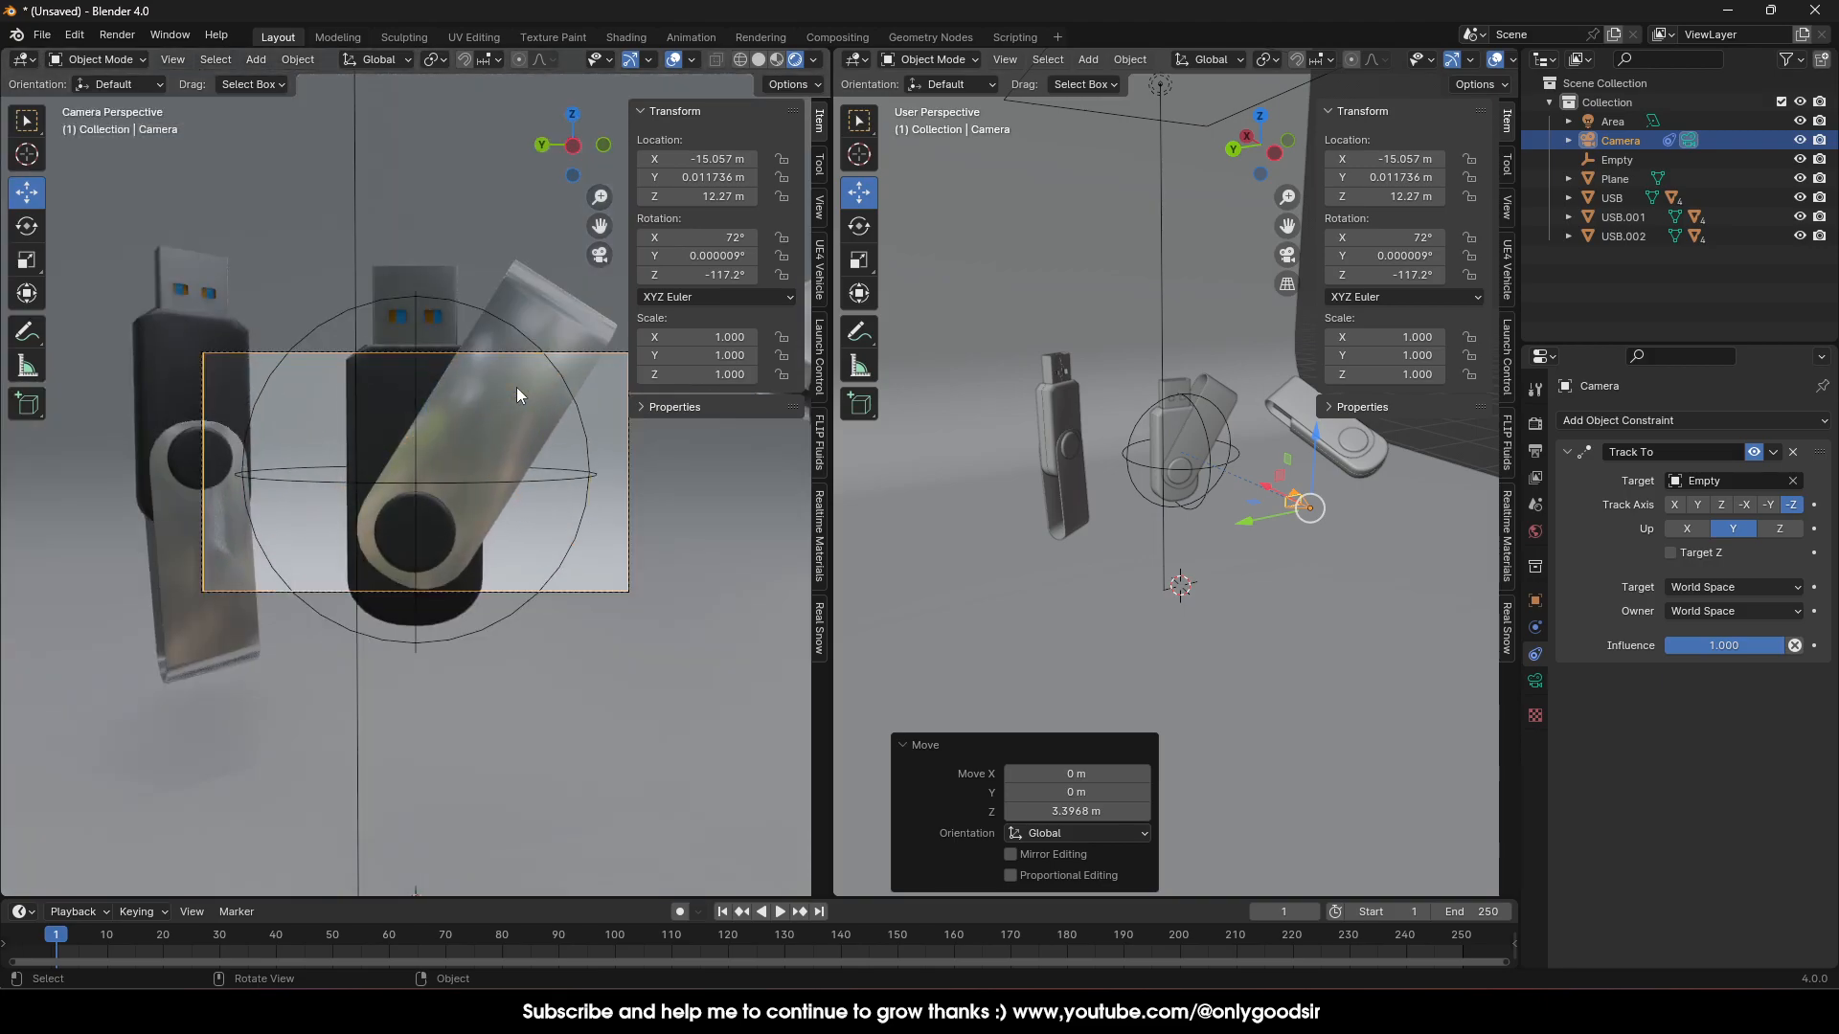
pyautogui.press('Home')
# Hide the overlays, sidebar and toolbar in the camera view's viewport
pyautogui.click(673, 59)
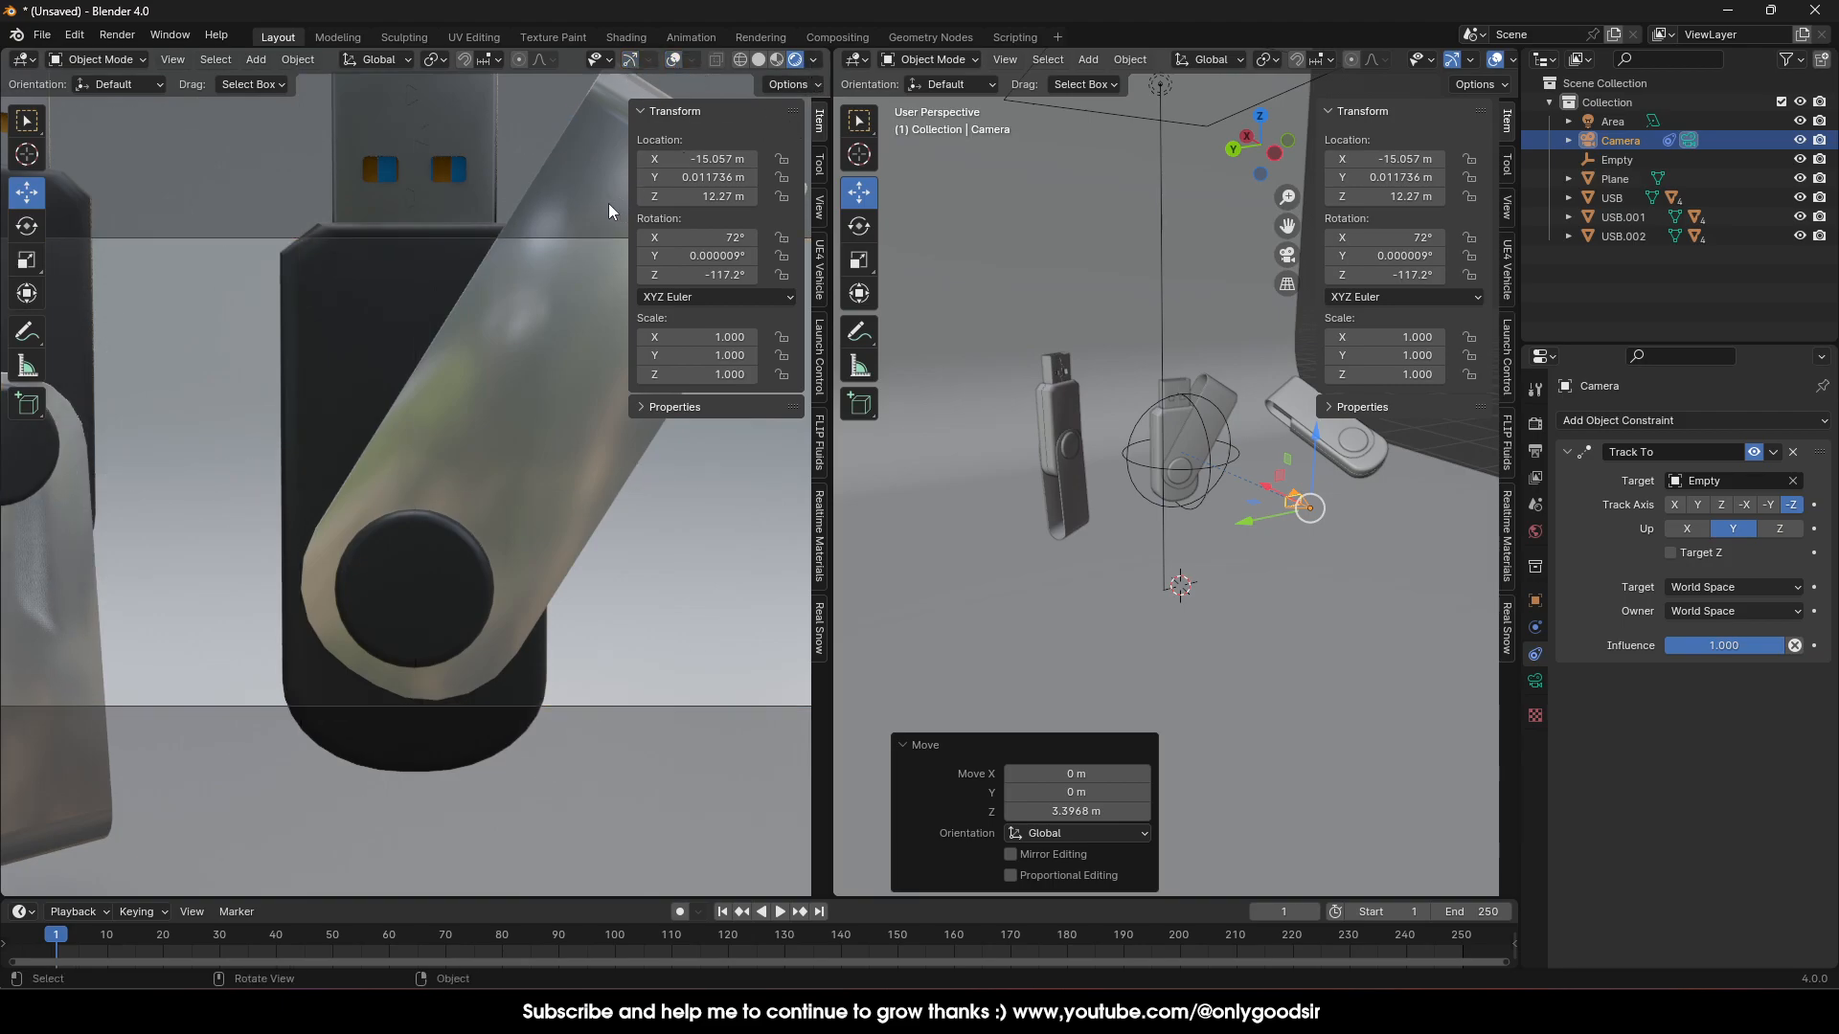
pyautogui.press('n')
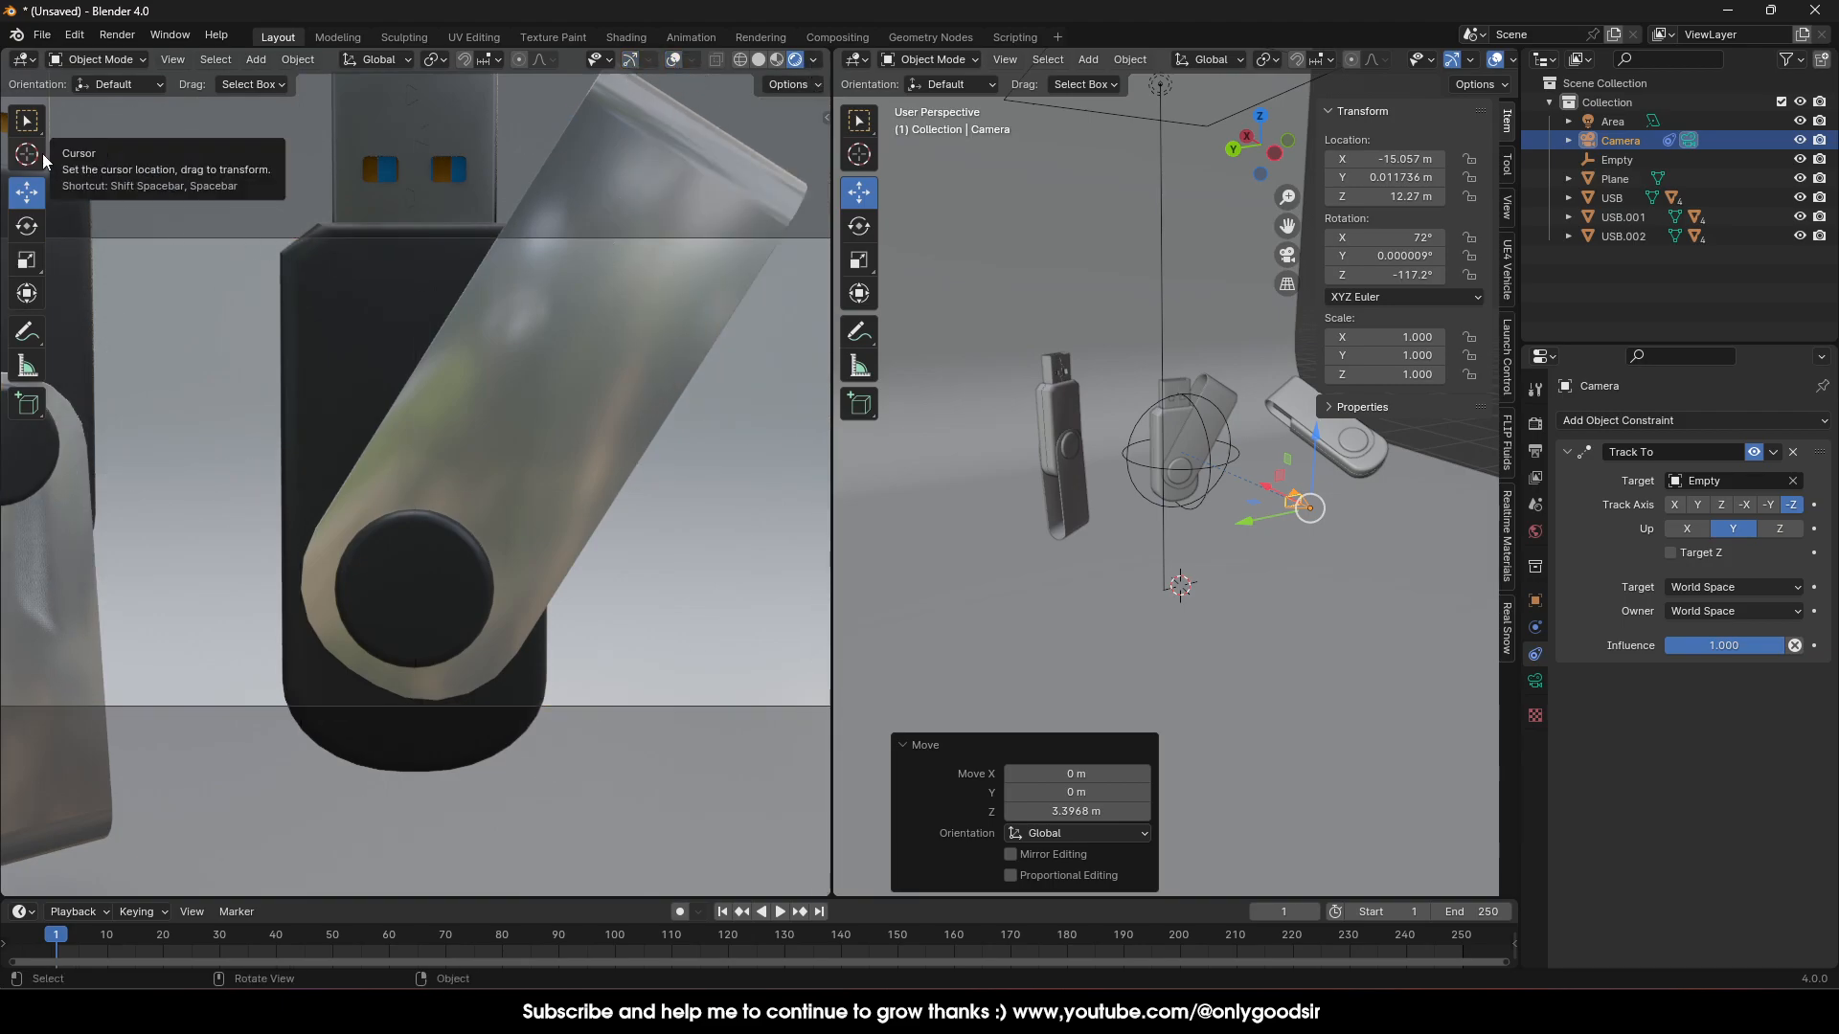
pyautogui.click(44, 154)
pyautogui.click(28, 192)
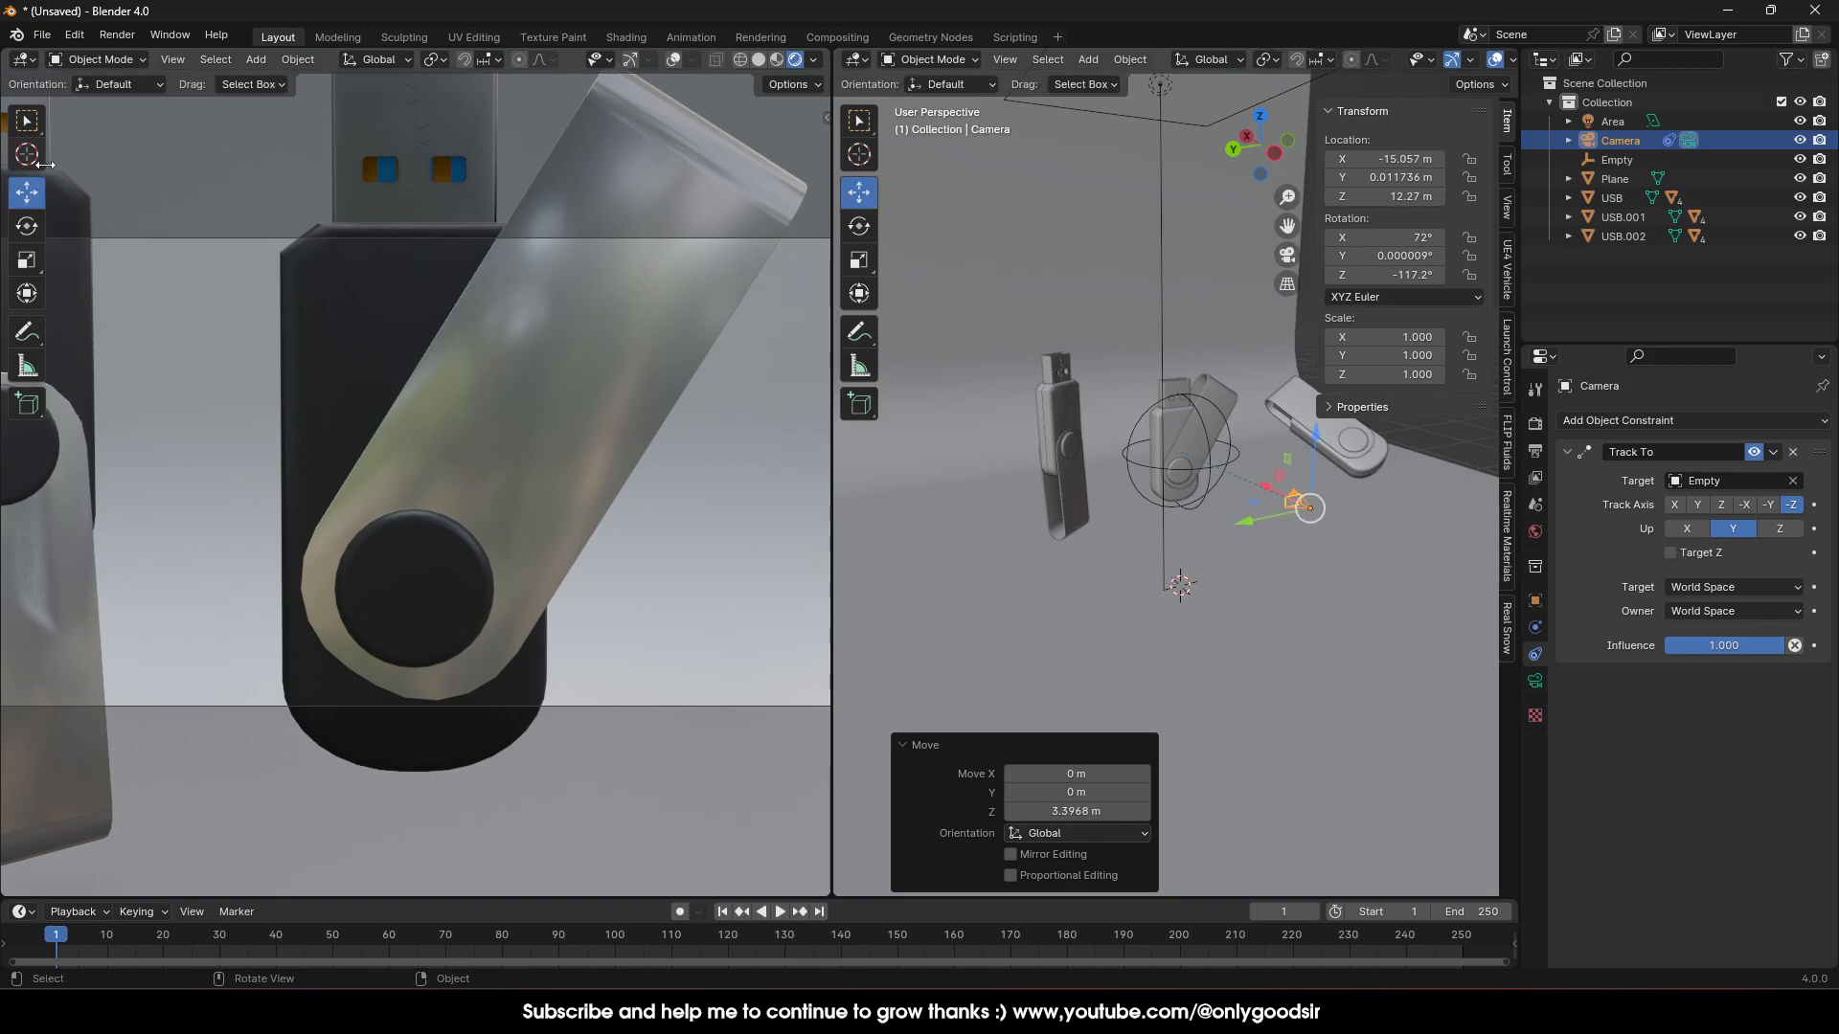
pyautogui.moveTo(43, 159); pyautogui.dragTo(4, 167)
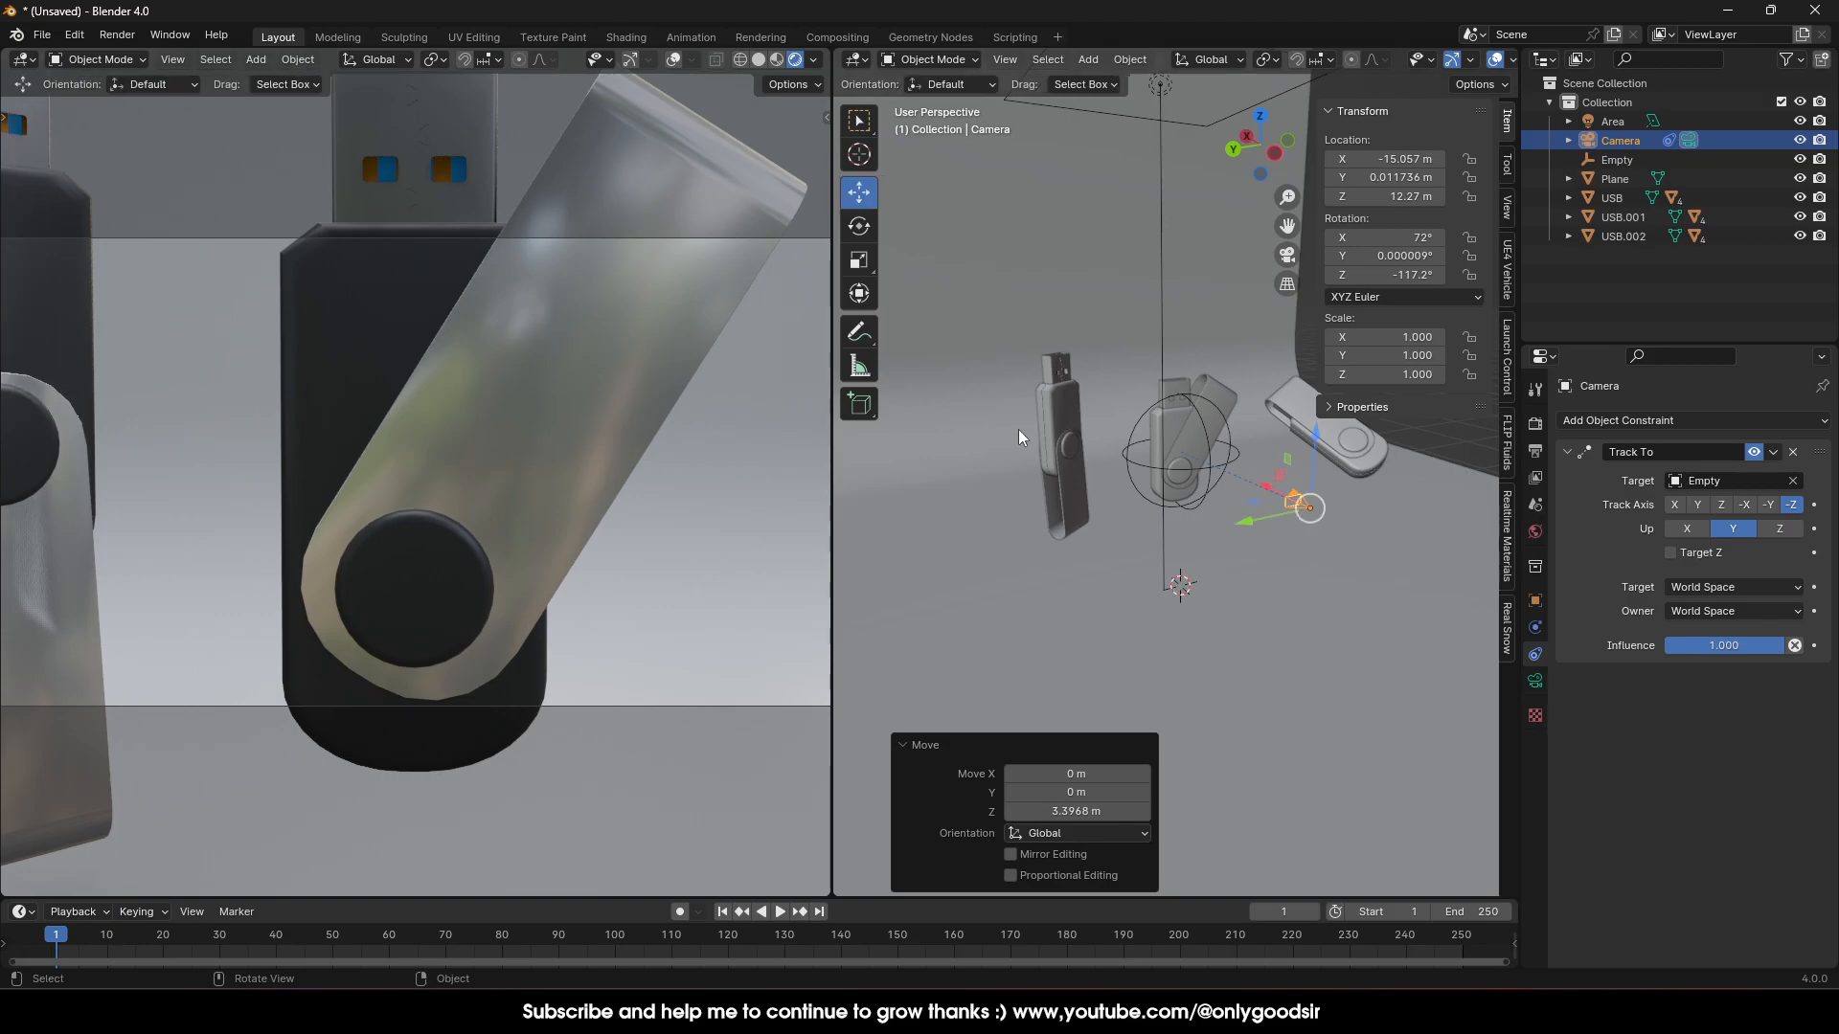
# Set the camera's Passepartout opacity to 1.000 in its viewport display settings
pyautogui.click(1535, 680)
pyautogui.click(1575, 767)
pyautogui.moveTo(1714, 906); pyautogui.dragTo(1800, 906)
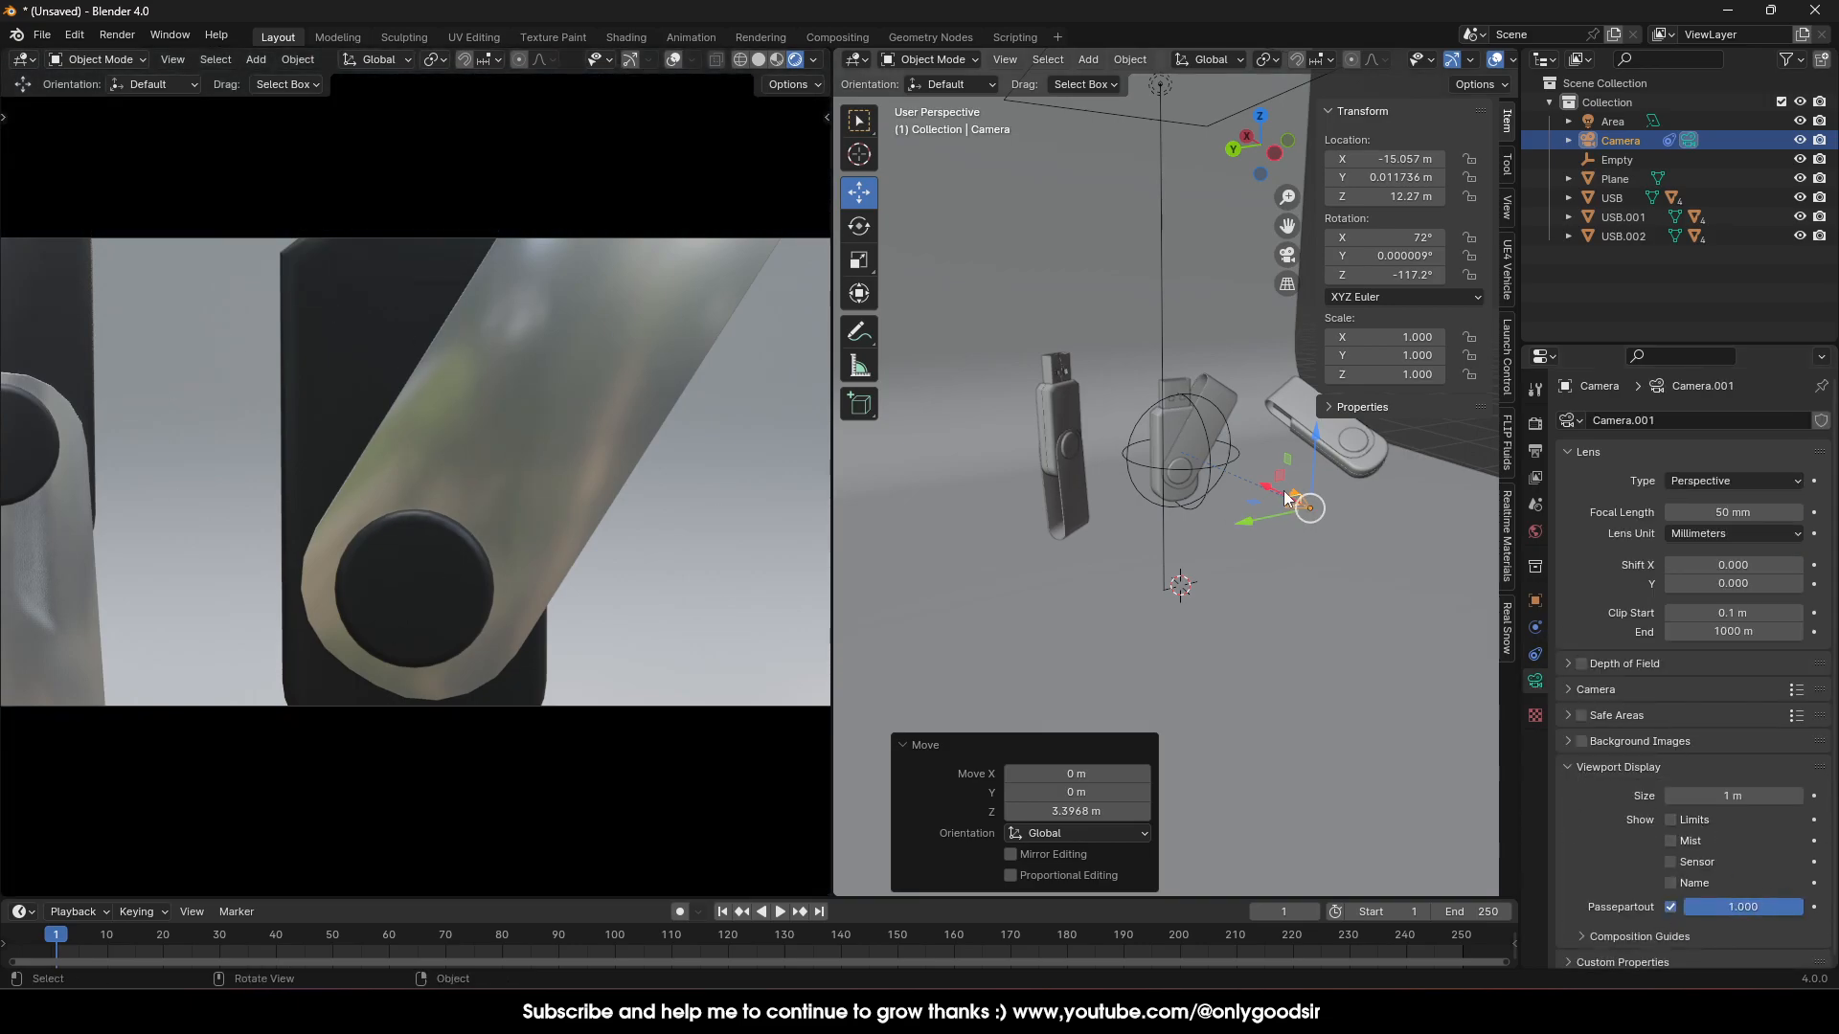
# Move the camera about -23.5 m along X and set its focal length to 40 mm
pyautogui.moveTo(1268, 485); pyautogui.dragTo(1013, 596)
pyautogui.scroll(-3, 1061, 529)
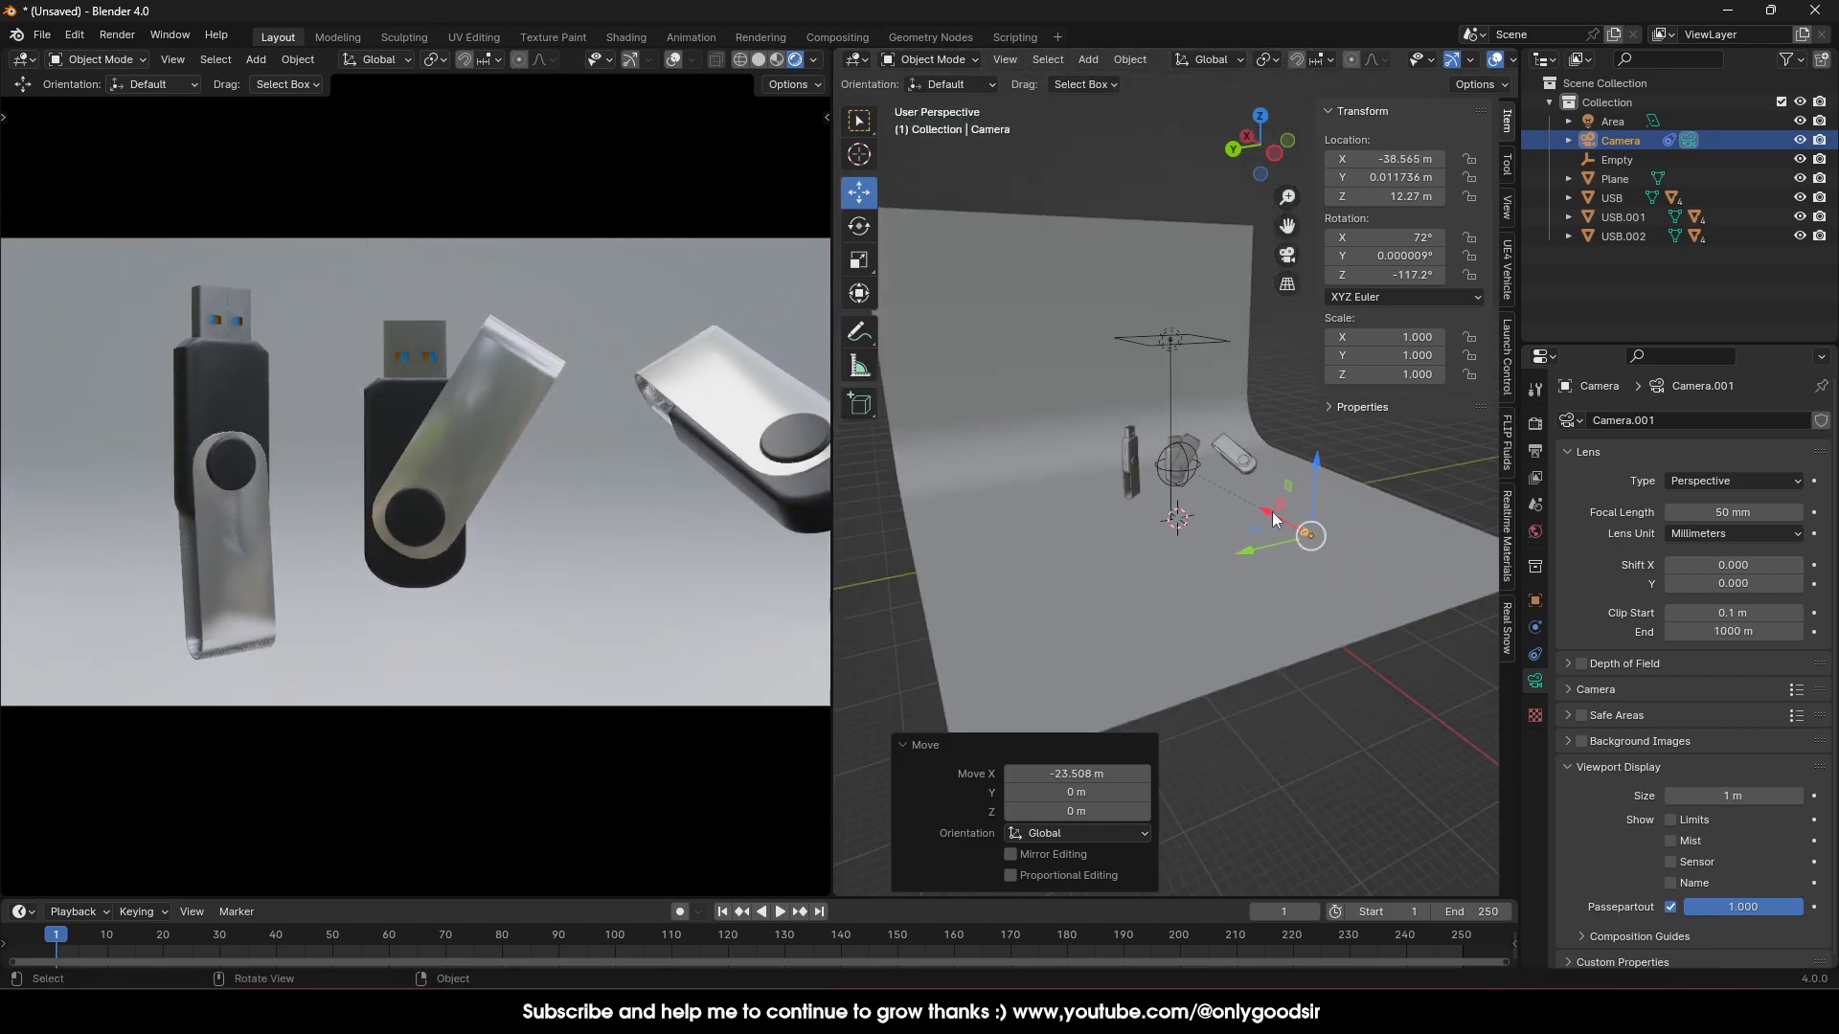
pyautogui.moveTo(1721, 512)
pyautogui.mouseDown()
pyautogui.moveTo(1752, 512)
pyautogui.moveTo(1671, 512)
pyautogui.moveTo(1724, 513)
pyautogui.mouseUp()
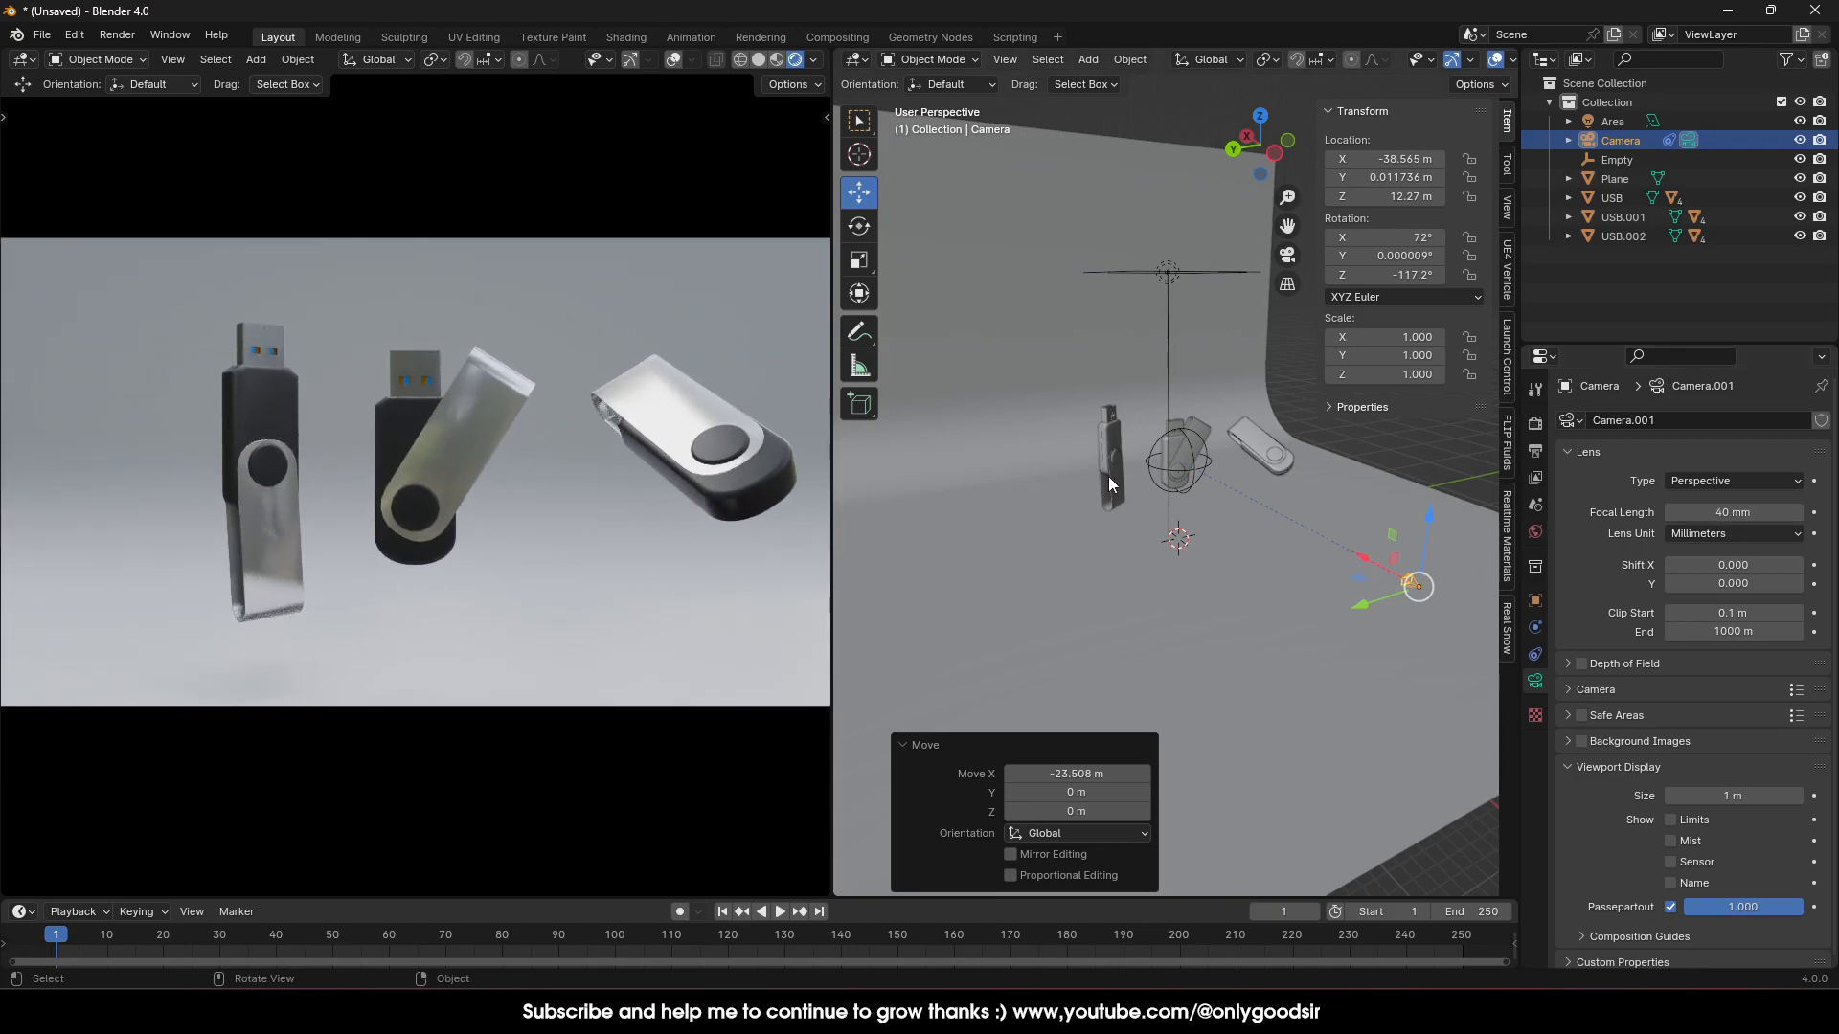
# Shift the overhead area light slightly, to about X 0.4, Y 2.83 and Z 35.84 m
pyautogui.click(1168, 273)
pyautogui.moveTo(1169, 264)
pyautogui.mouseDown()
pyautogui.moveTo(1224, 256)
pyautogui.moveTo(1134, 250)
pyautogui.moveTo(1152, 248)
pyautogui.mouseUp()
# Add a new material to the backdrop plane and make its base color mint green
pyautogui.click(1166, 577)
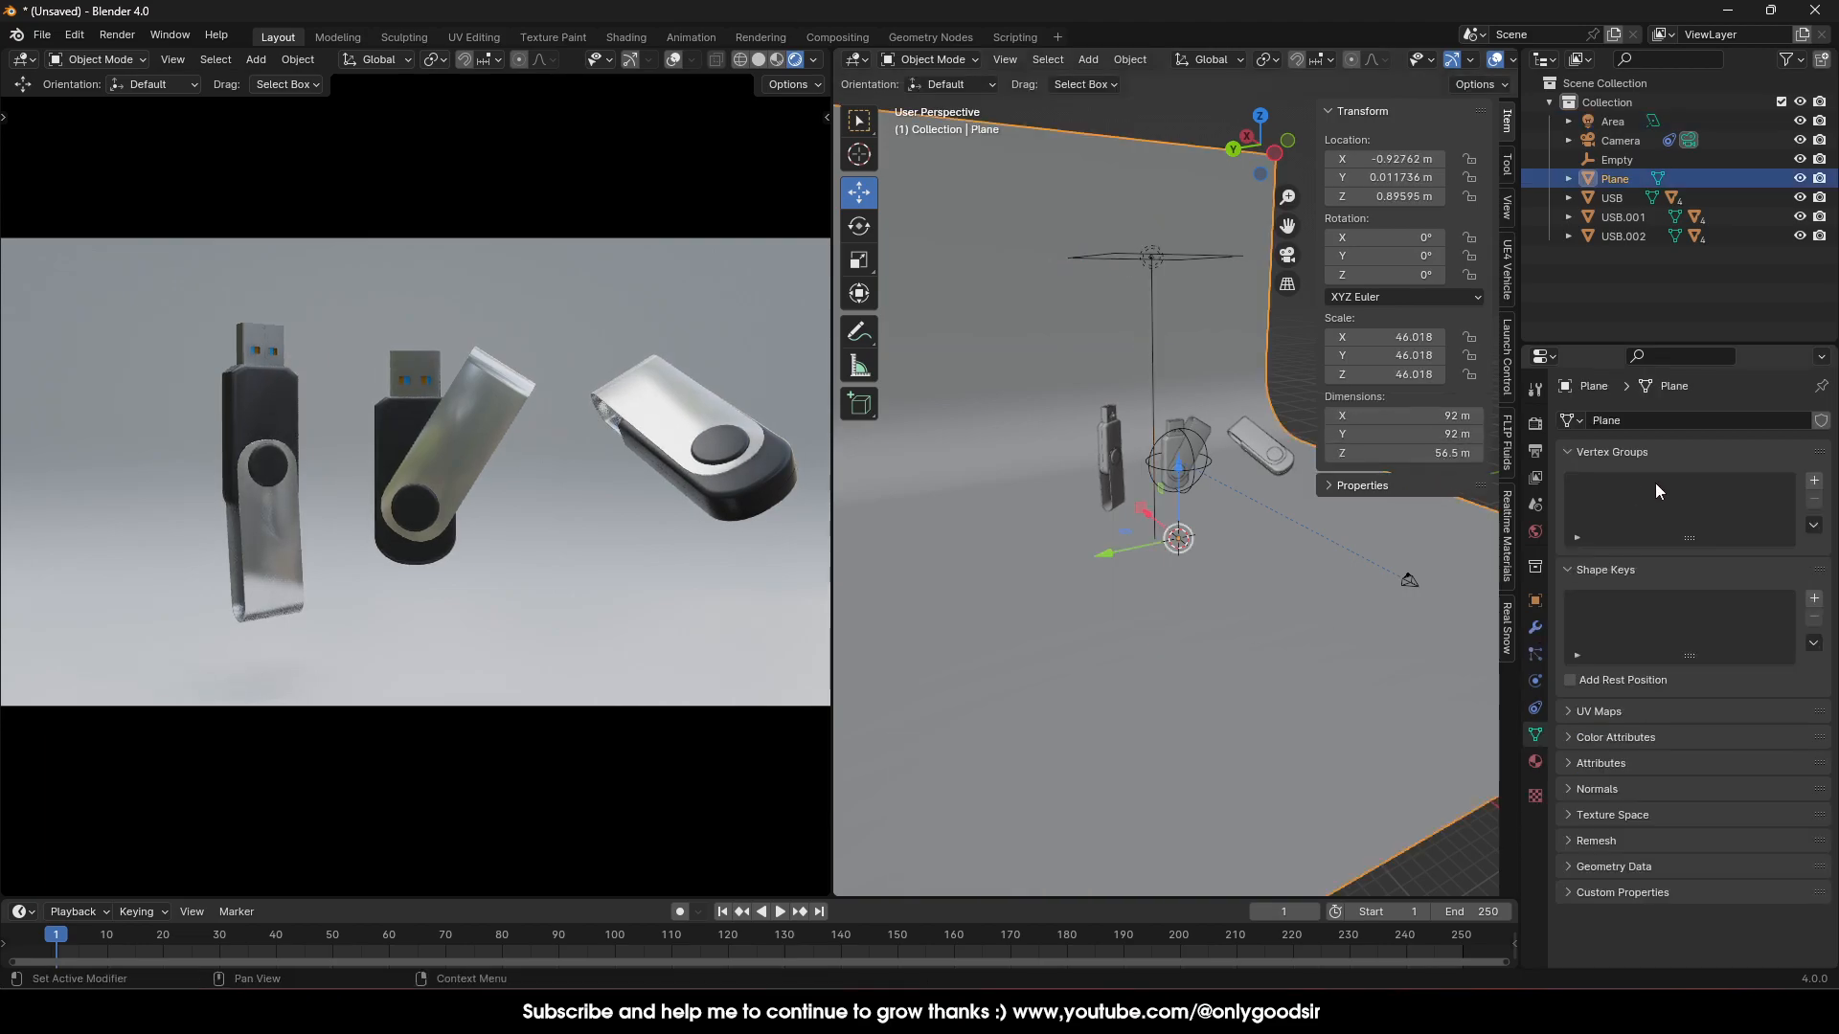
pyautogui.click(1536, 760)
pyautogui.click(1701, 498)
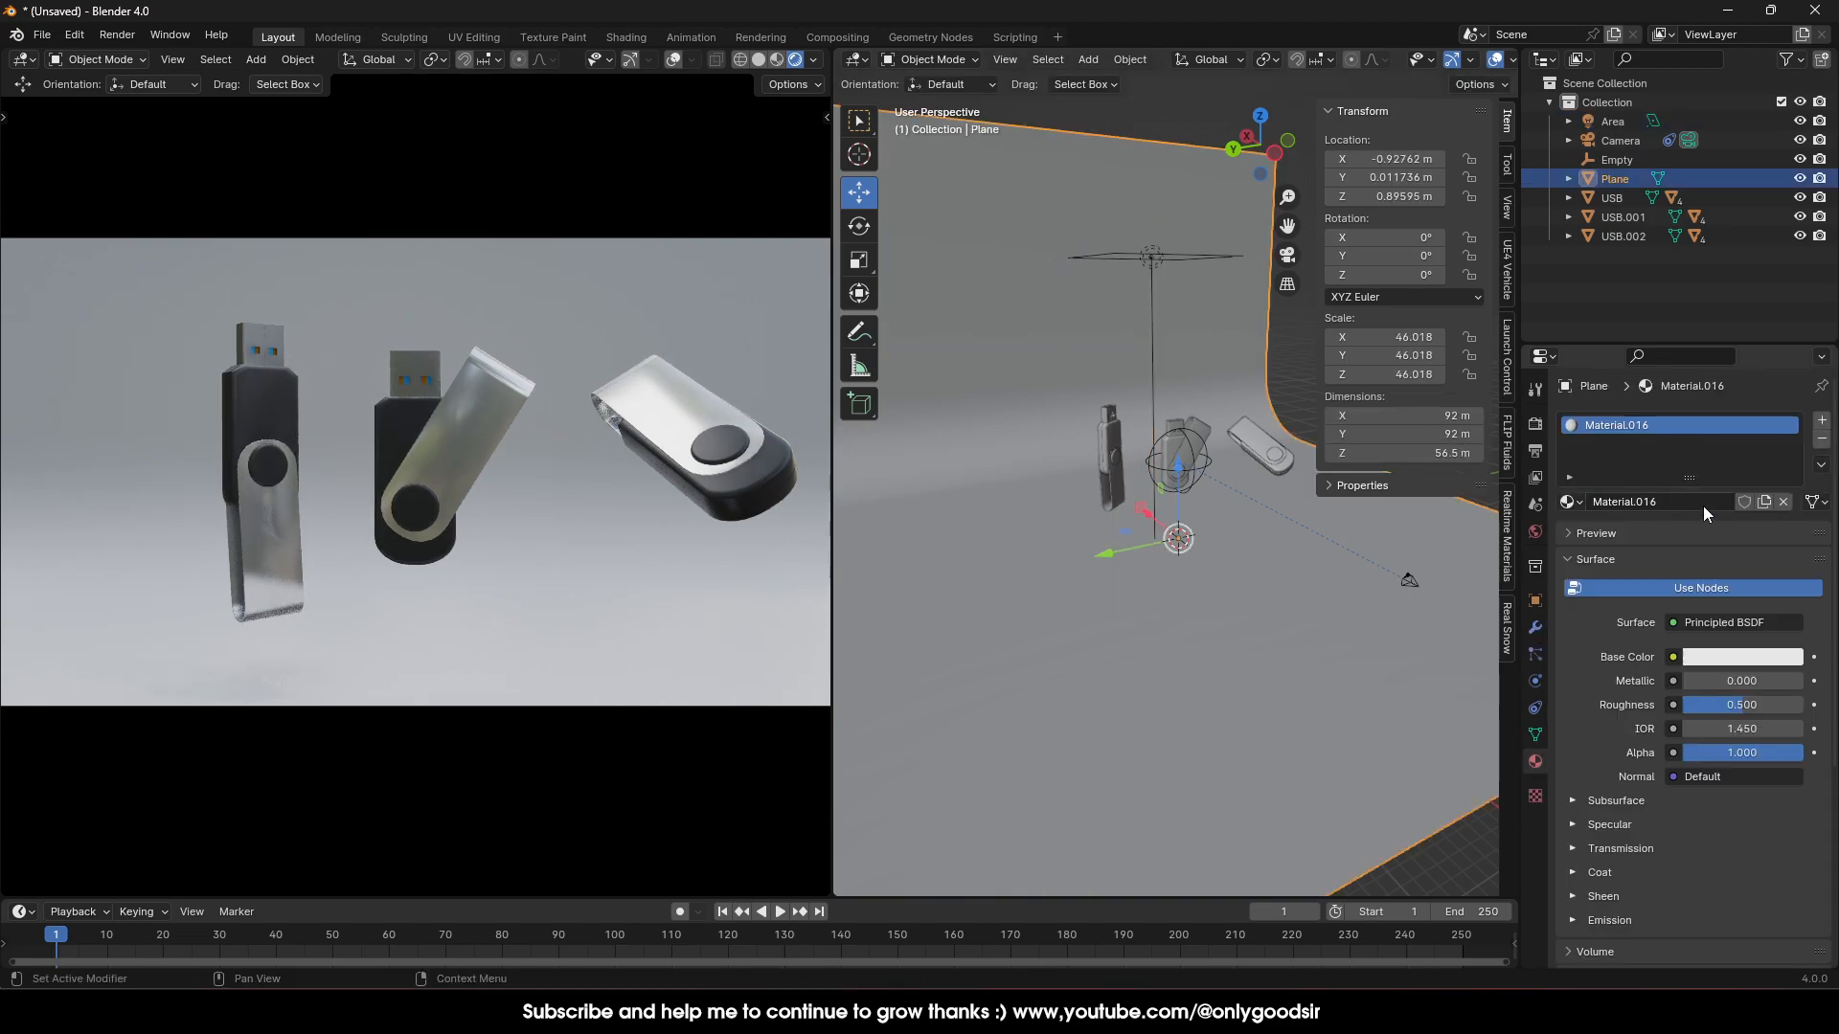
pyautogui.click(1742, 659)
pyautogui.moveTo(1682, 440); pyautogui.dragTo(1672, 399)
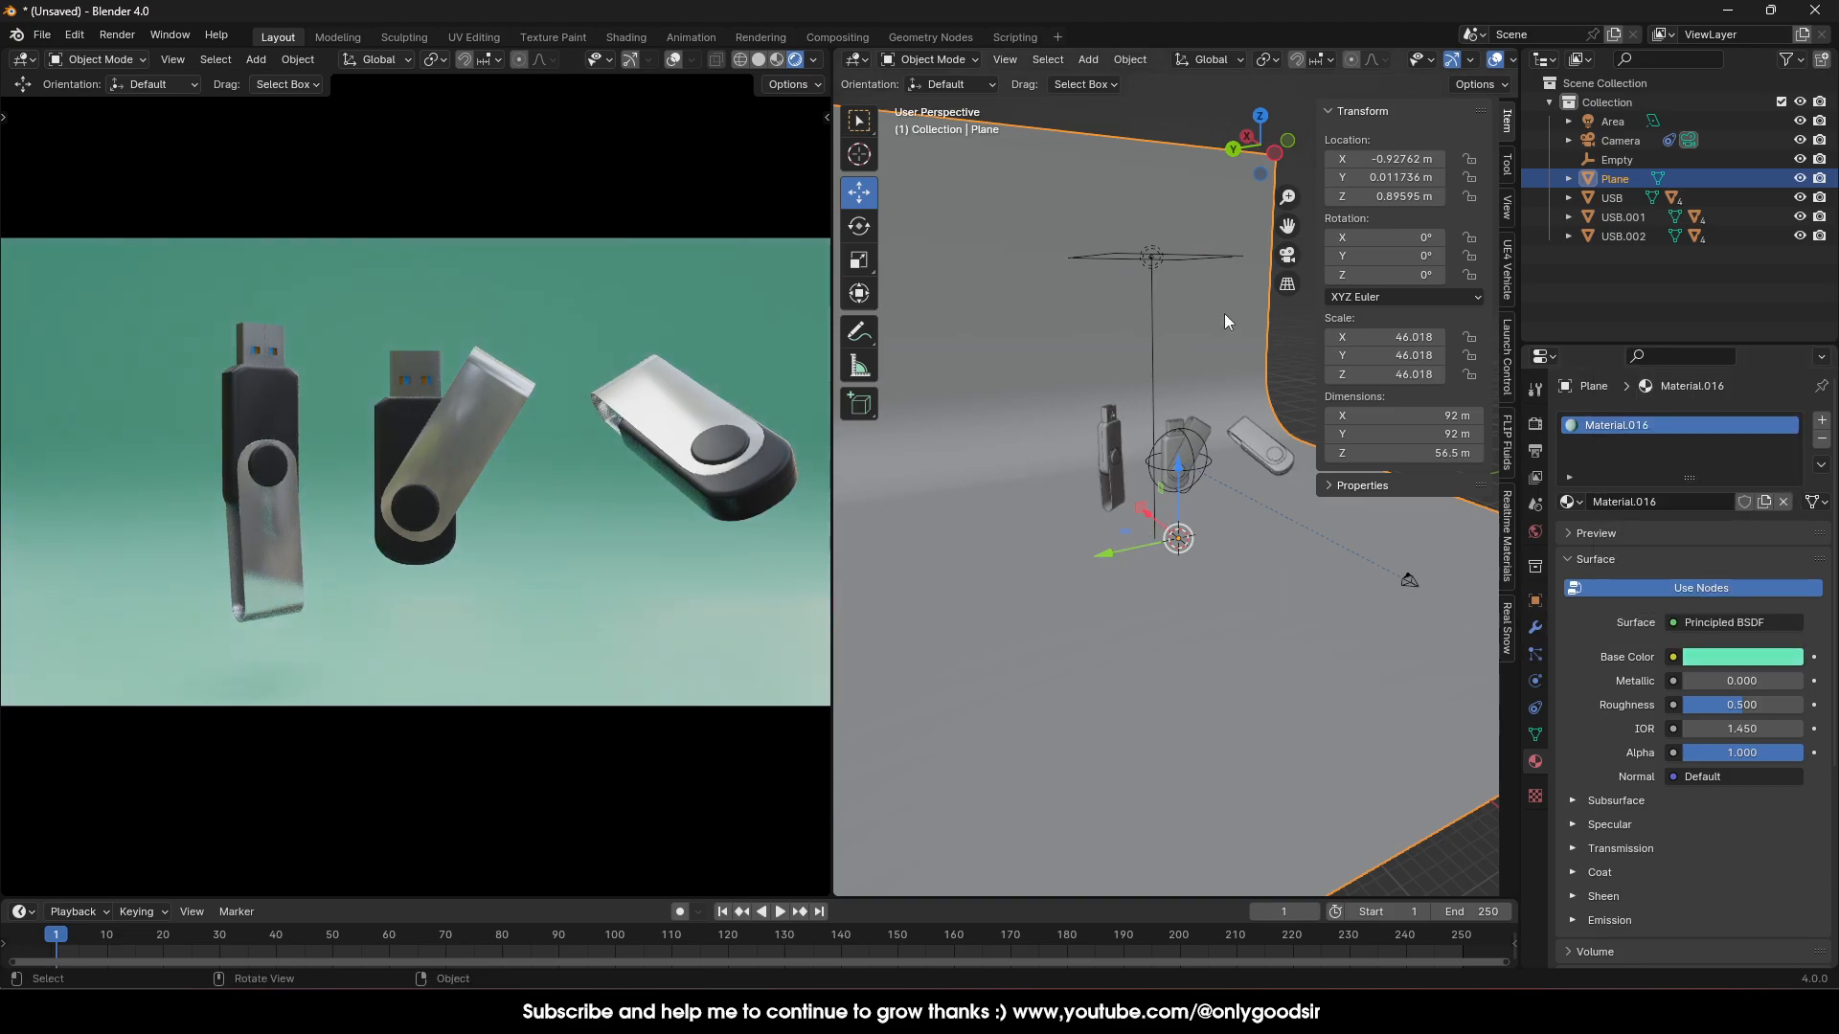
# Duplicate the area light, offset the copy about -15.3, -20.5 and -13 m in X, Y and Z, and rotate it about -63.9° around X
pyautogui.click(1149, 253)
pyautogui.hotkey('ctrl', 'c')
pyautogui.hotkey('ctrl', 'v')
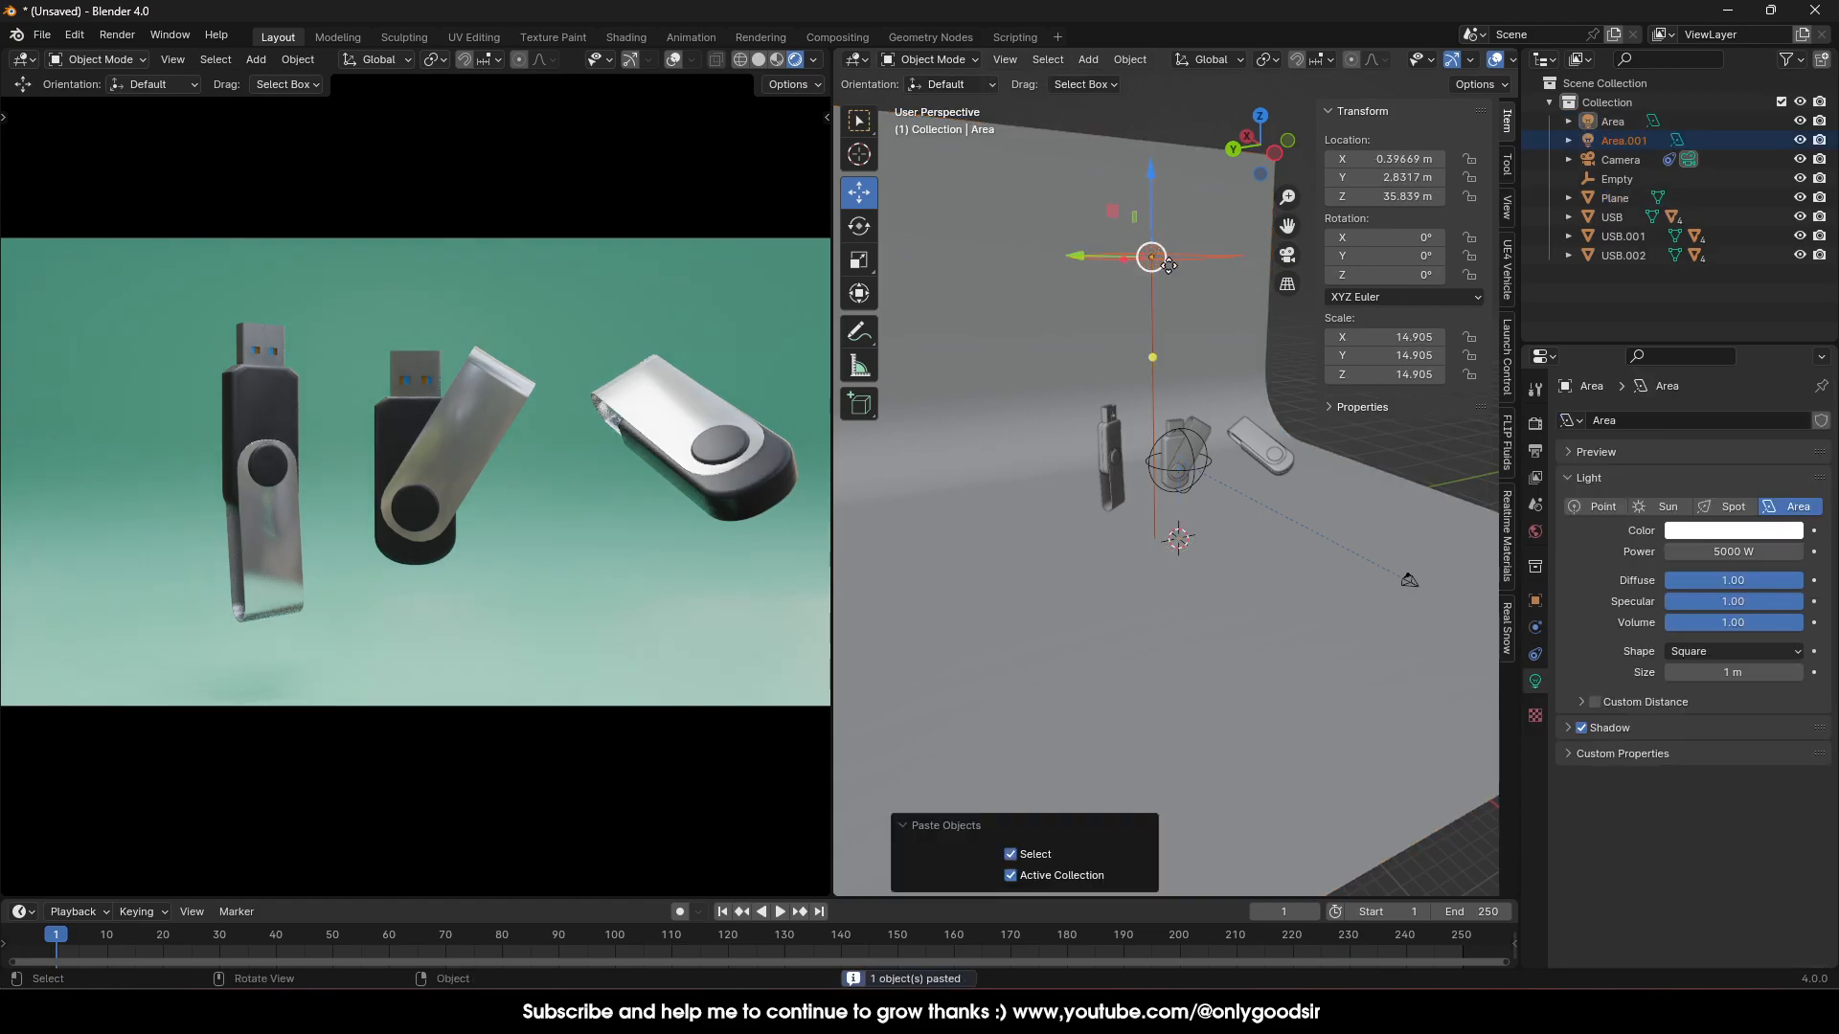
pyautogui.moveTo(1155, 251); pyautogui.dragTo(1377, 377)
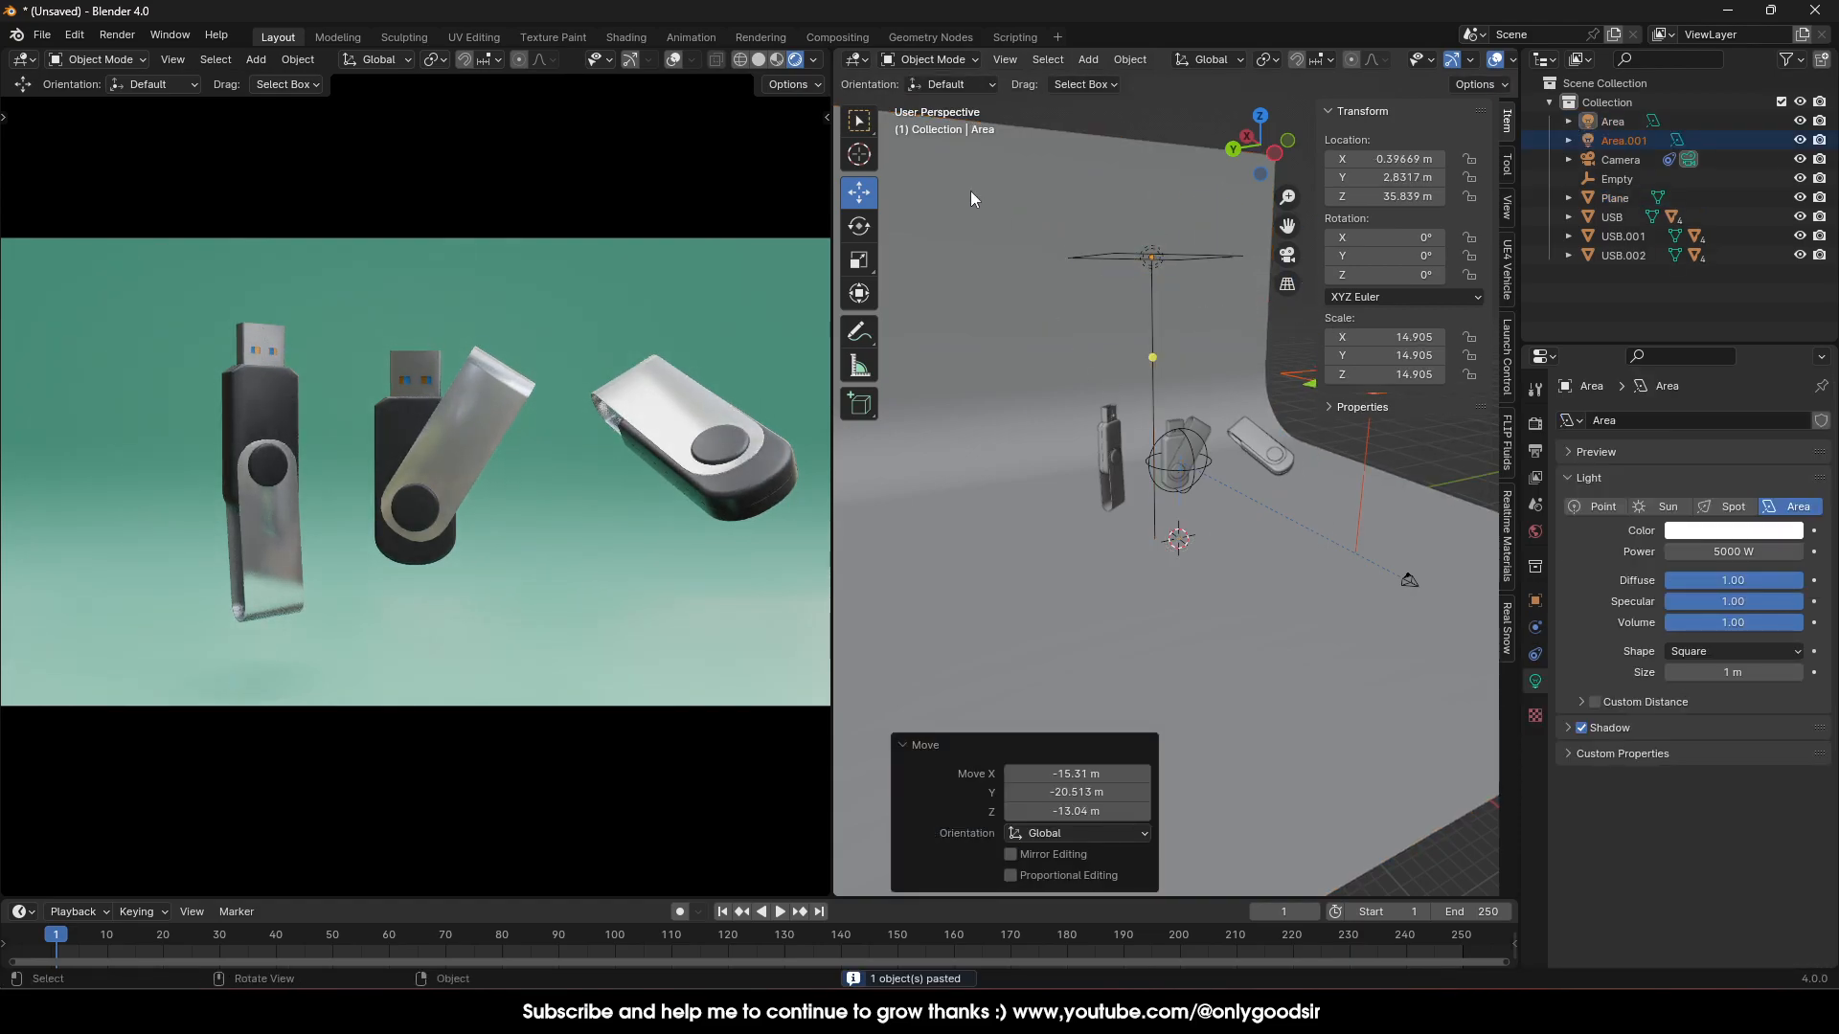
pyautogui.click(859, 227)
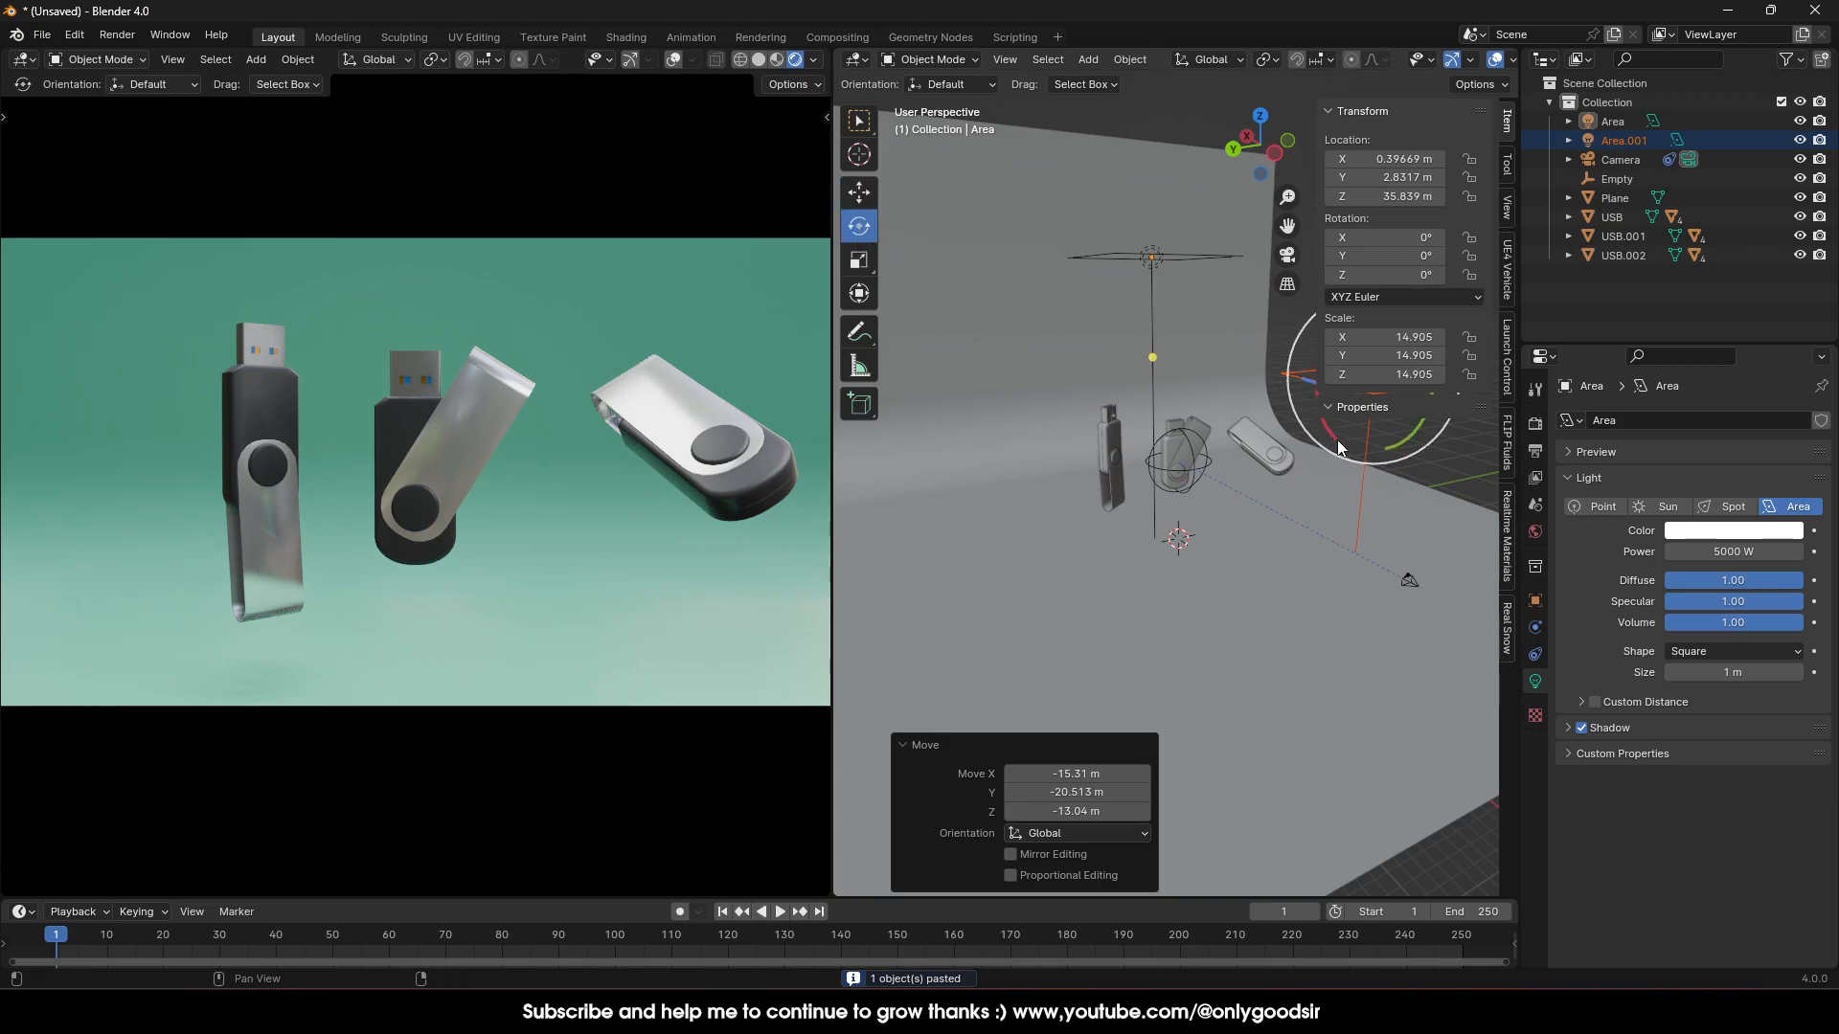
pyautogui.moveTo(1330, 433); pyautogui.dragTo(1283, 425)
# Move the duplicated area light about 44.3 m along Y and set its color to violet-blue
pyautogui.click(861, 191)
pyautogui.moveTo(1206, 459); pyautogui.dragTo(1237, 412, button='middle')
pyautogui.press('g')
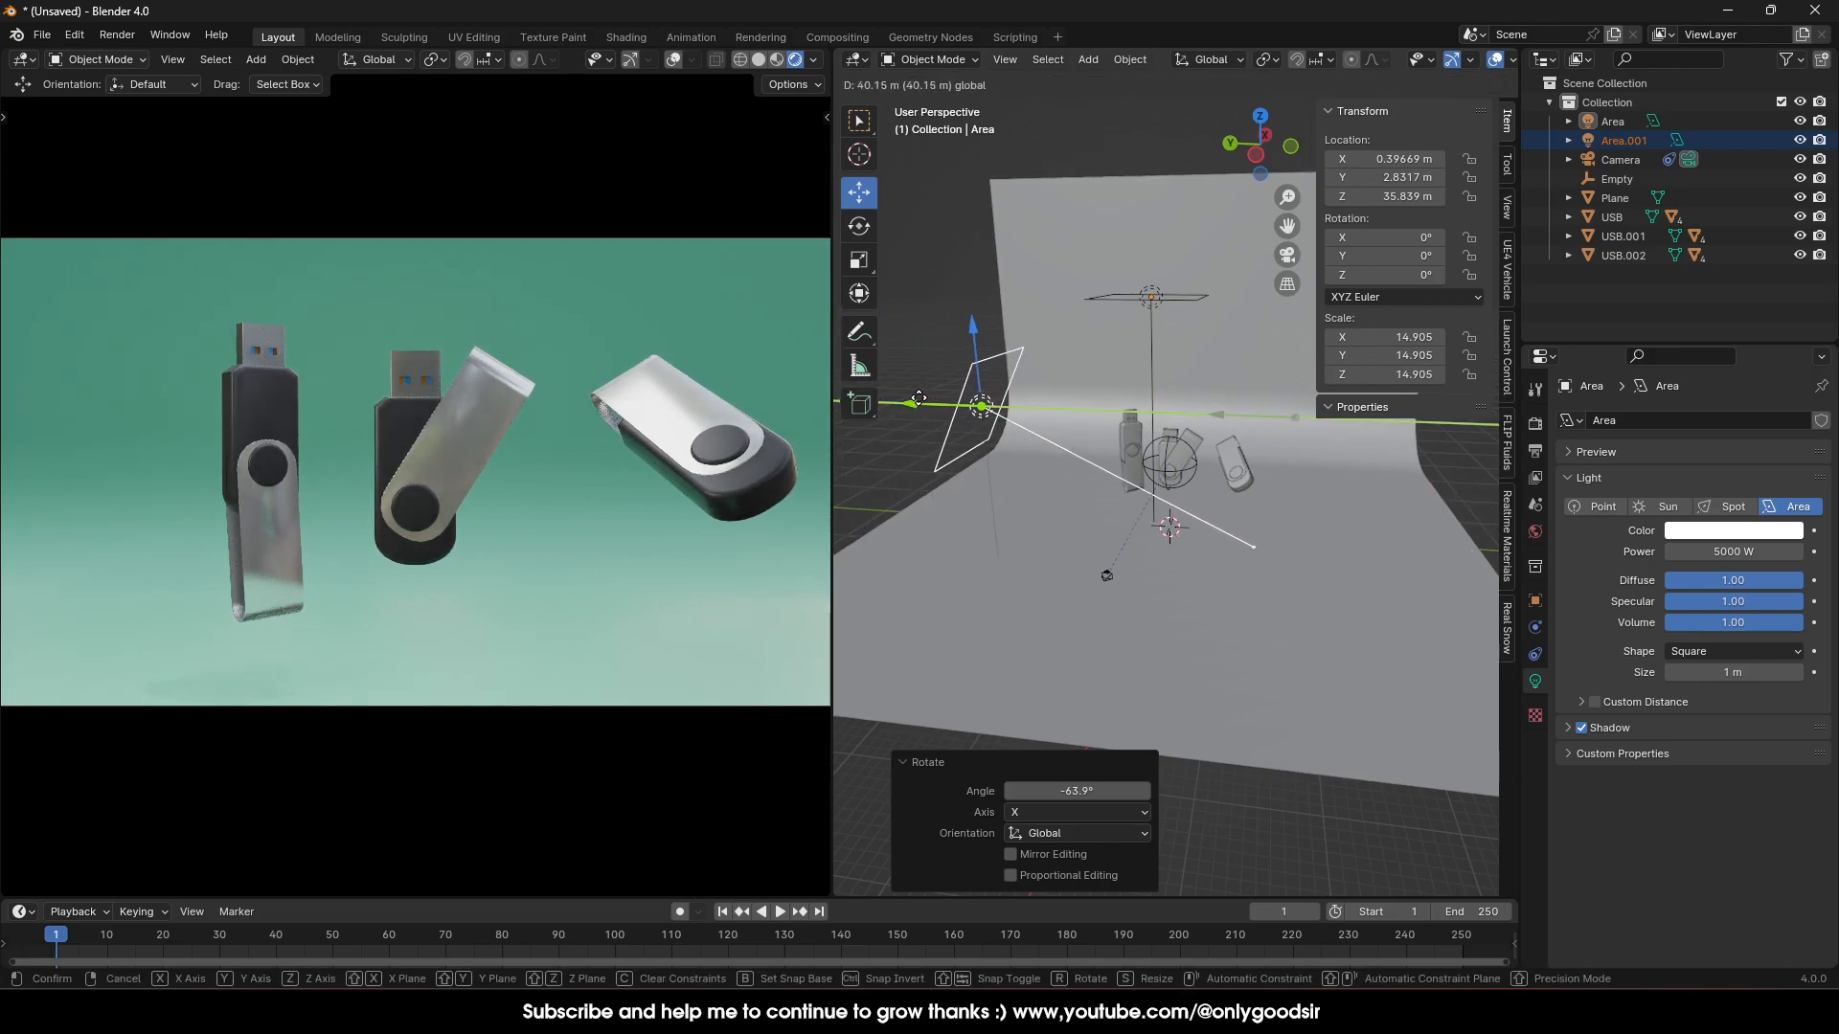
pyautogui.click(923, 398)
pyautogui.click(1733, 529)
pyautogui.moveTo(1688, 333)
pyautogui.mouseDown()
pyautogui.moveTo(1741, 331)
pyautogui.moveTo(1737, 346)
pyautogui.moveTo(1729, 314)
pyautogui.mouseUp()
# Stretch the violet-blue area light by about 3.44 along X and reposition it beside the USB sticks
pyautogui.moveTo(1221, 589); pyautogui.dragTo(1058, 458, button='middle')
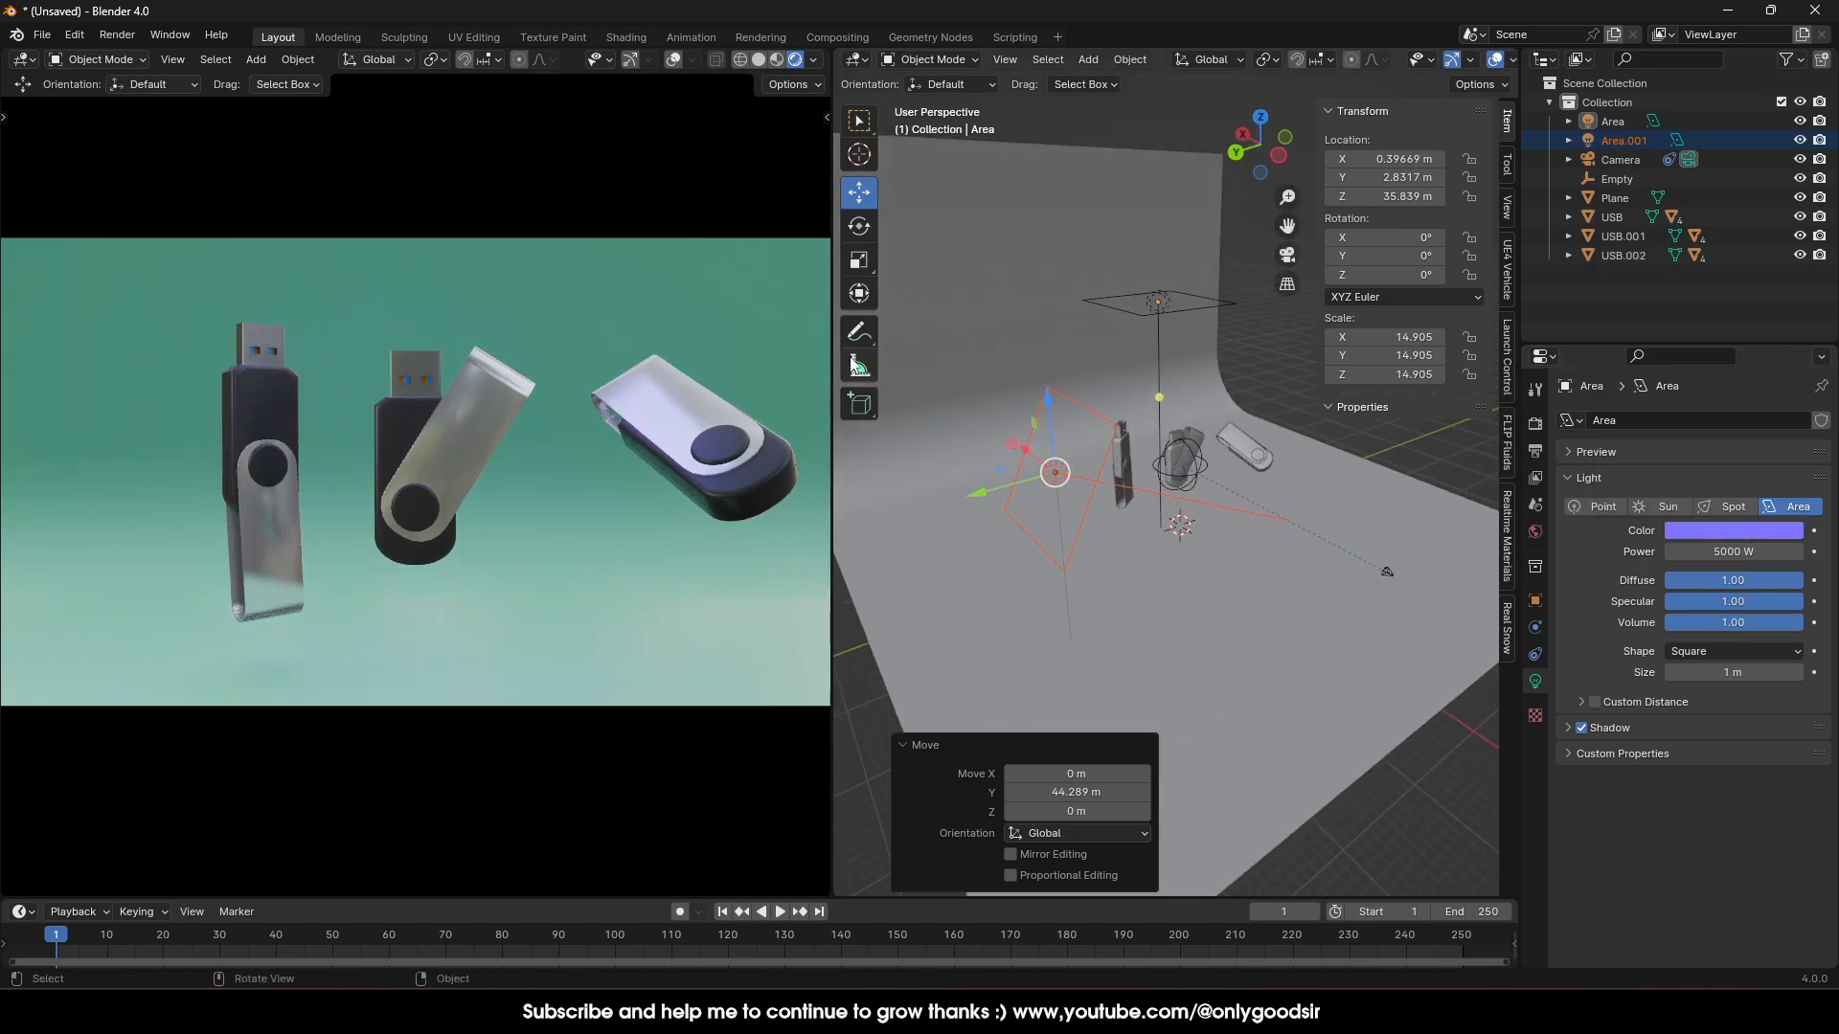
pyautogui.click(858, 262)
pyautogui.moveTo(1056, 476); pyautogui.dragTo(1072, 473)
pyautogui.moveTo(1215, 525); pyautogui.dragTo(1185, 503, button='middle')
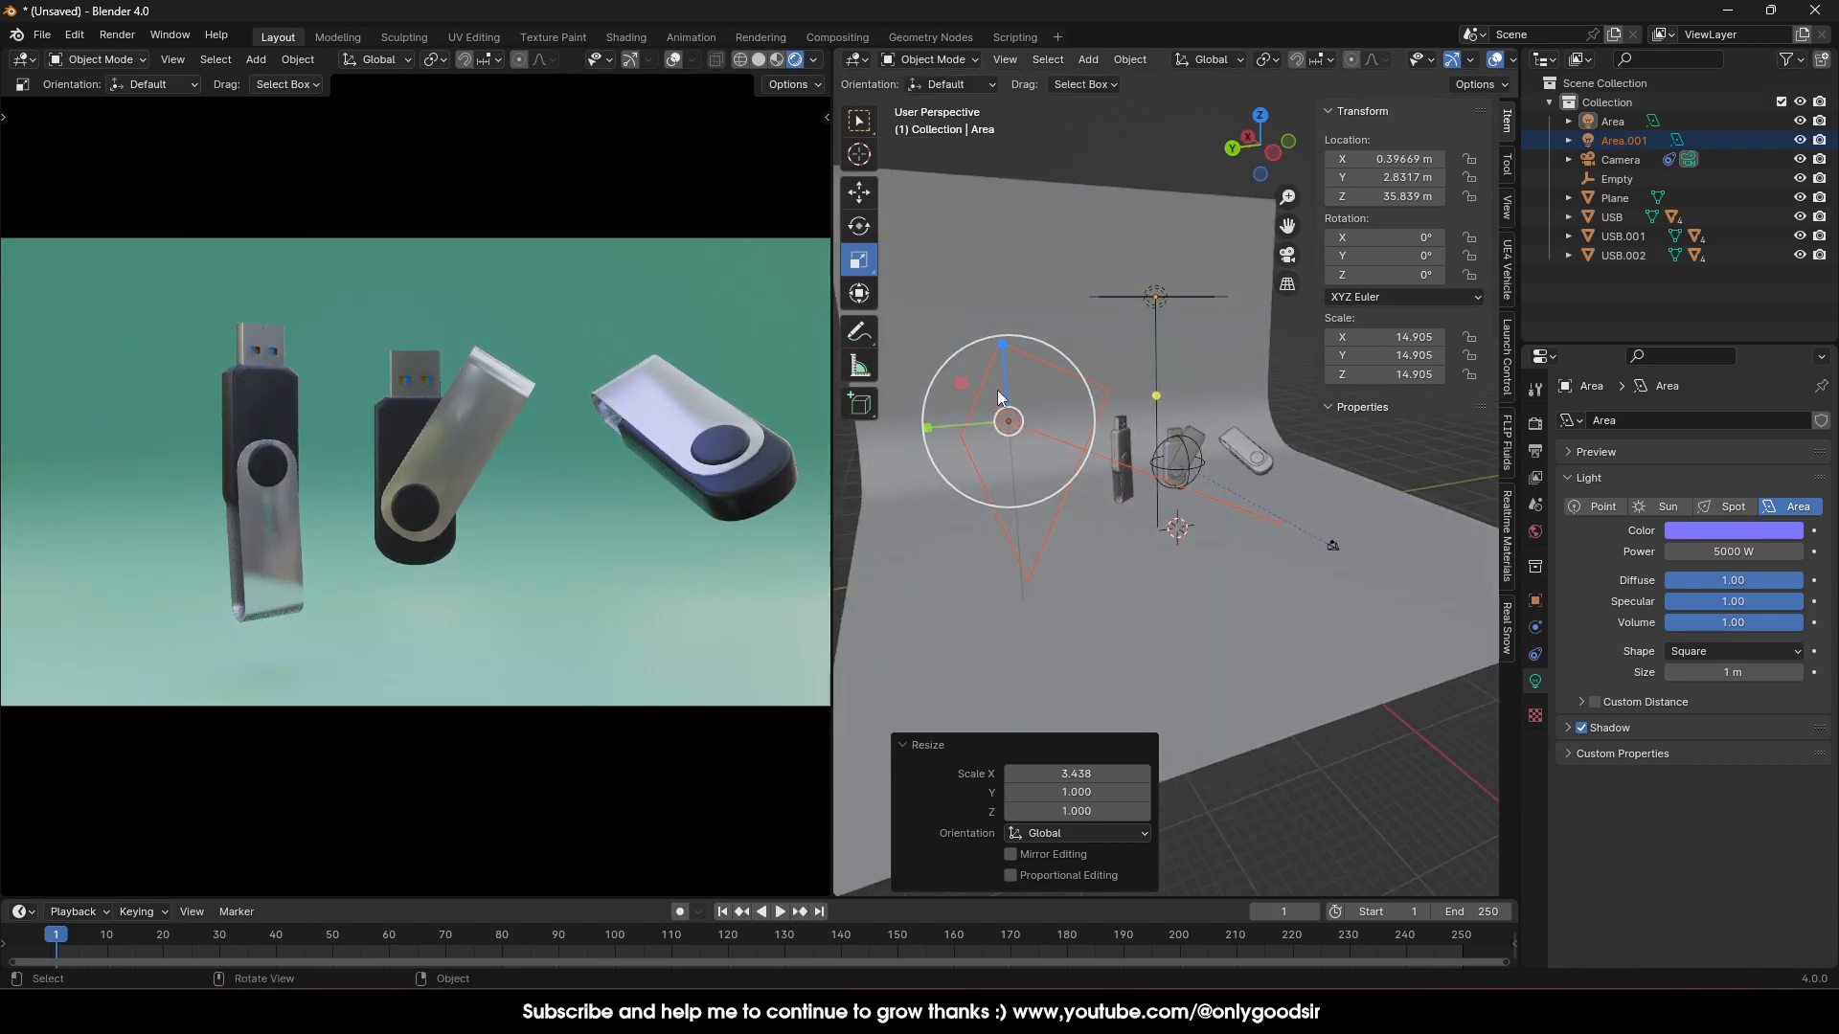
pyautogui.click(857, 194)
pyautogui.moveTo(970, 436); pyautogui.dragTo(1022, 450, button='middle')
pyautogui.moveTo(1027, 456); pyautogui.dragTo(975, 430)
# Enable depth of field on the camera with the Empty as focus object and an F-Stop of 51.1
pyautogui.moveTo(1227, 521); pyautogui.dragTo(1157, 520, button='middle')
pyautogui.click(1283, 594)
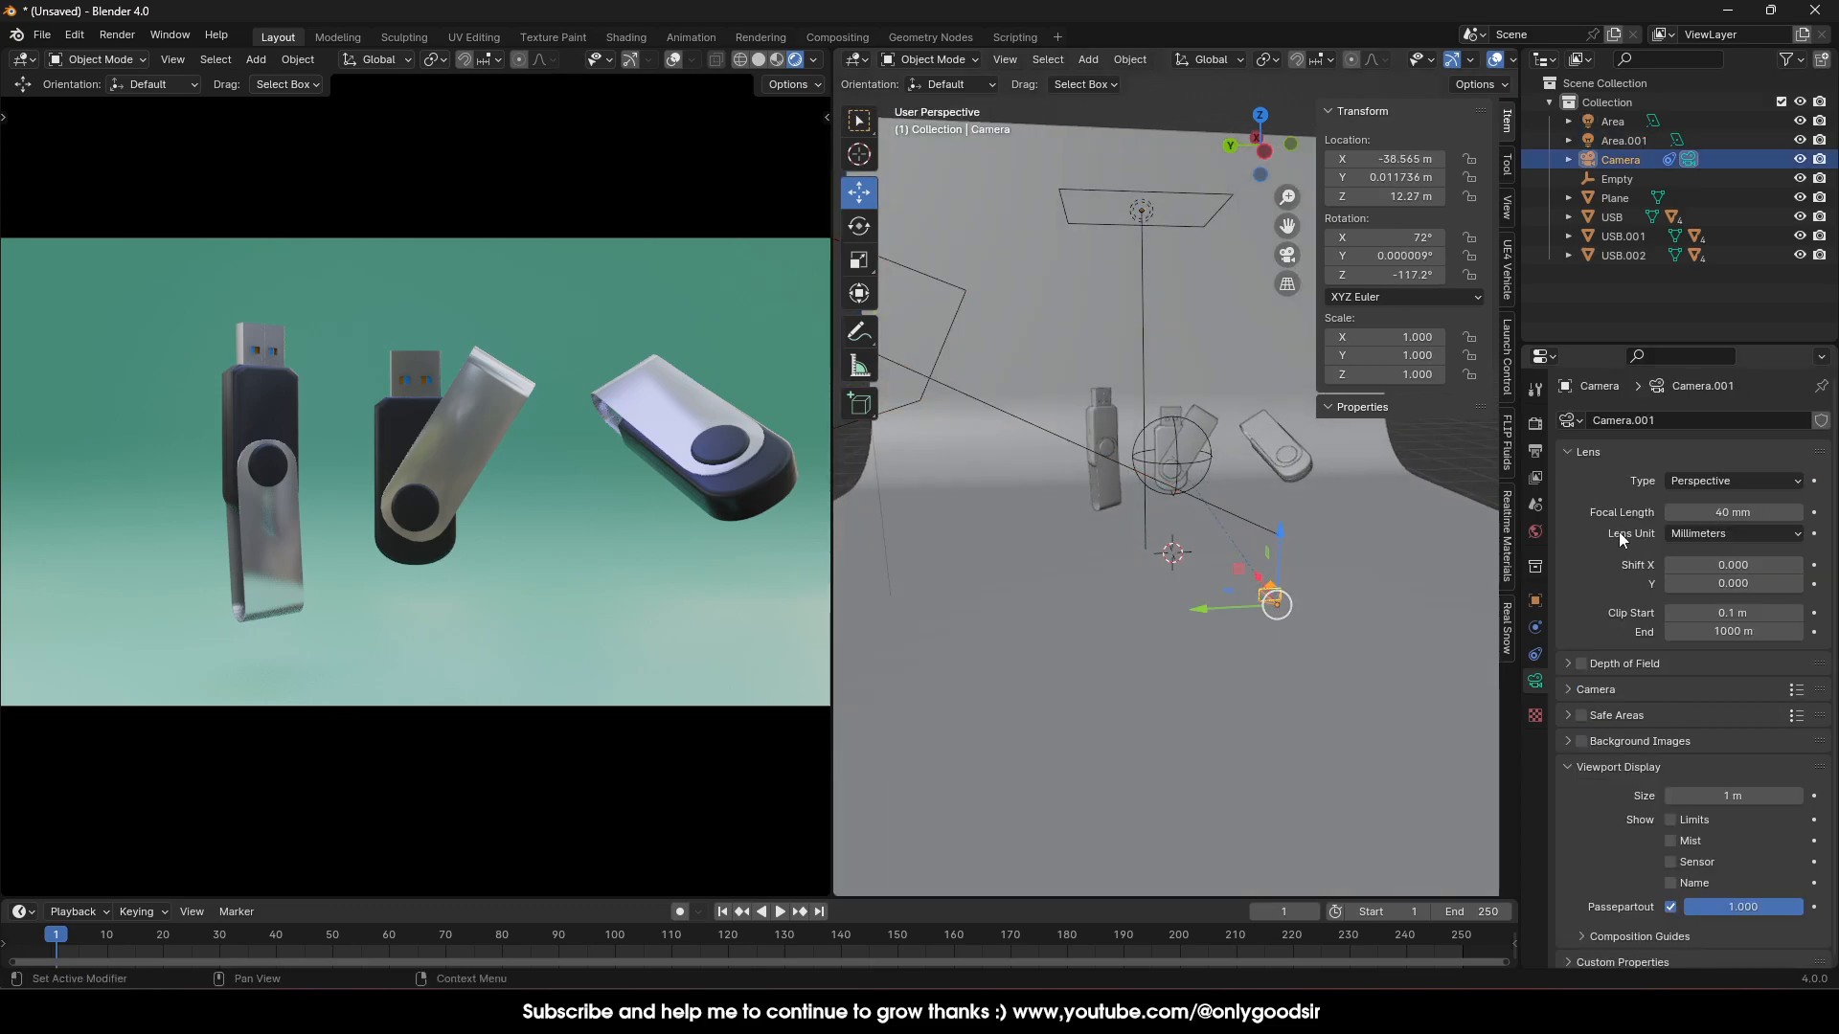
pyautogui.click(1584, 670)
pyautogui.click(1748, 693)
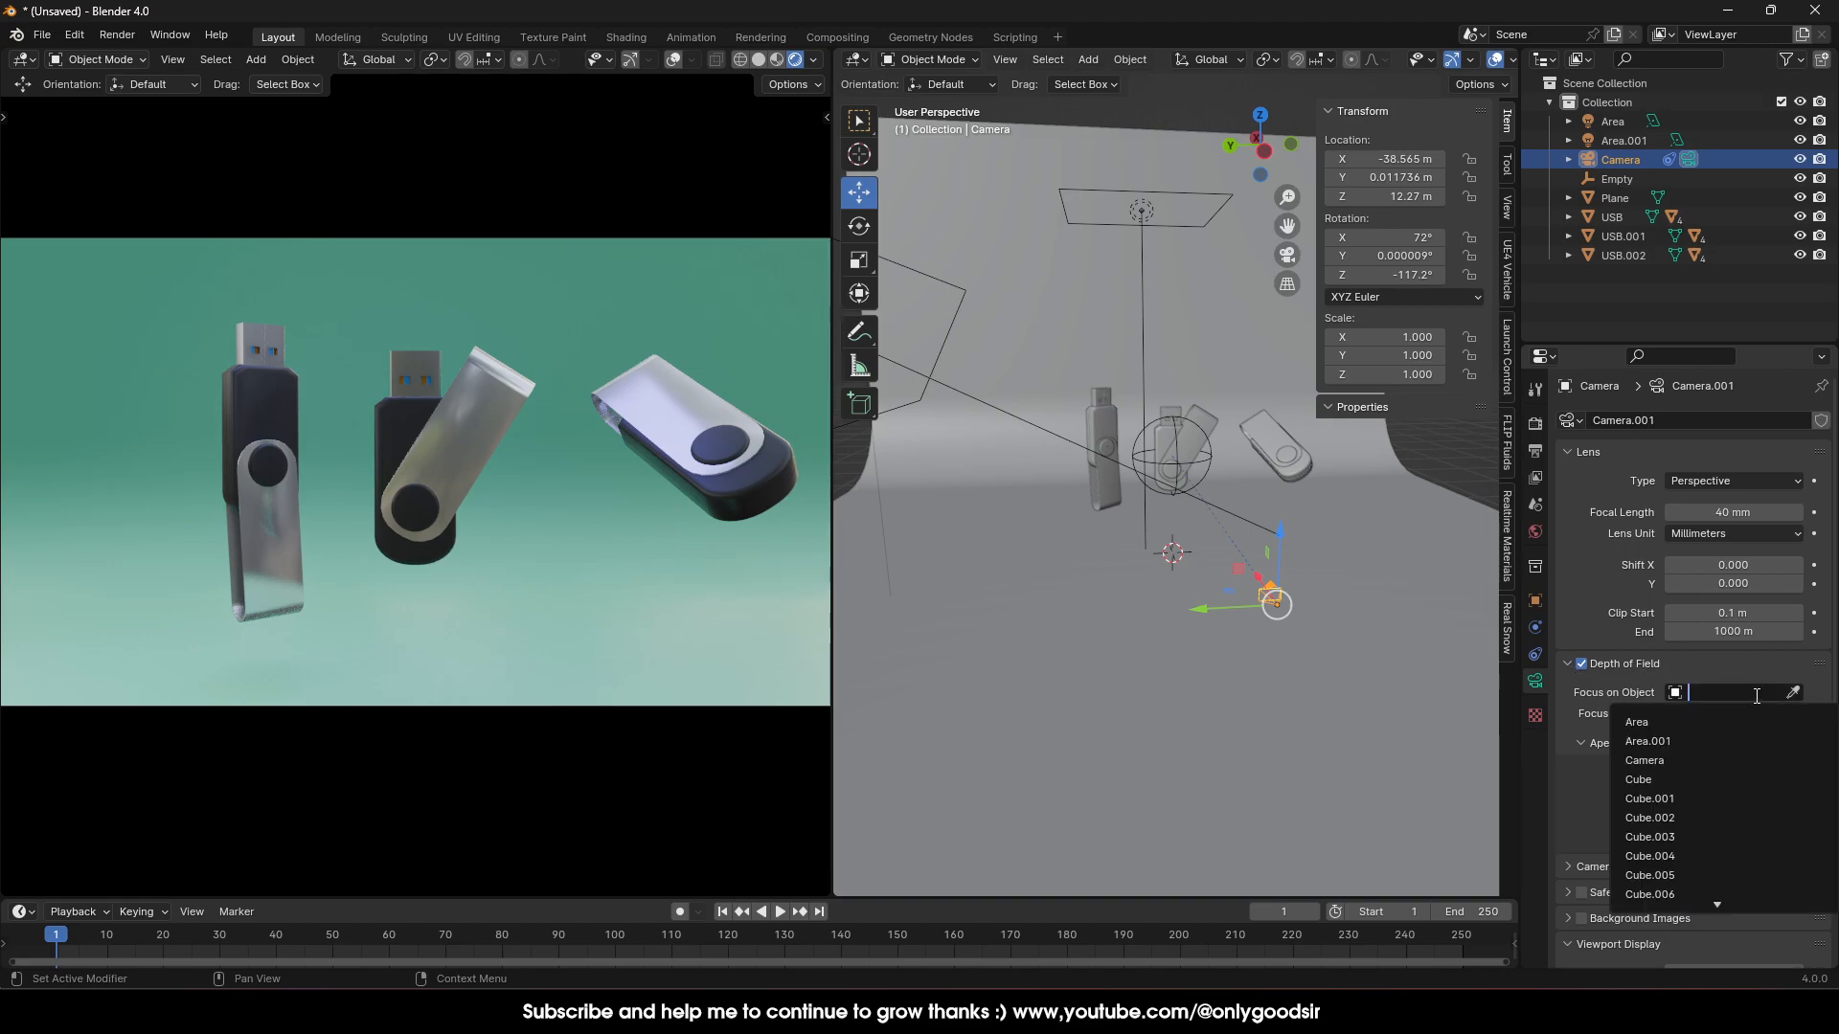
pyautogui.write('emp')
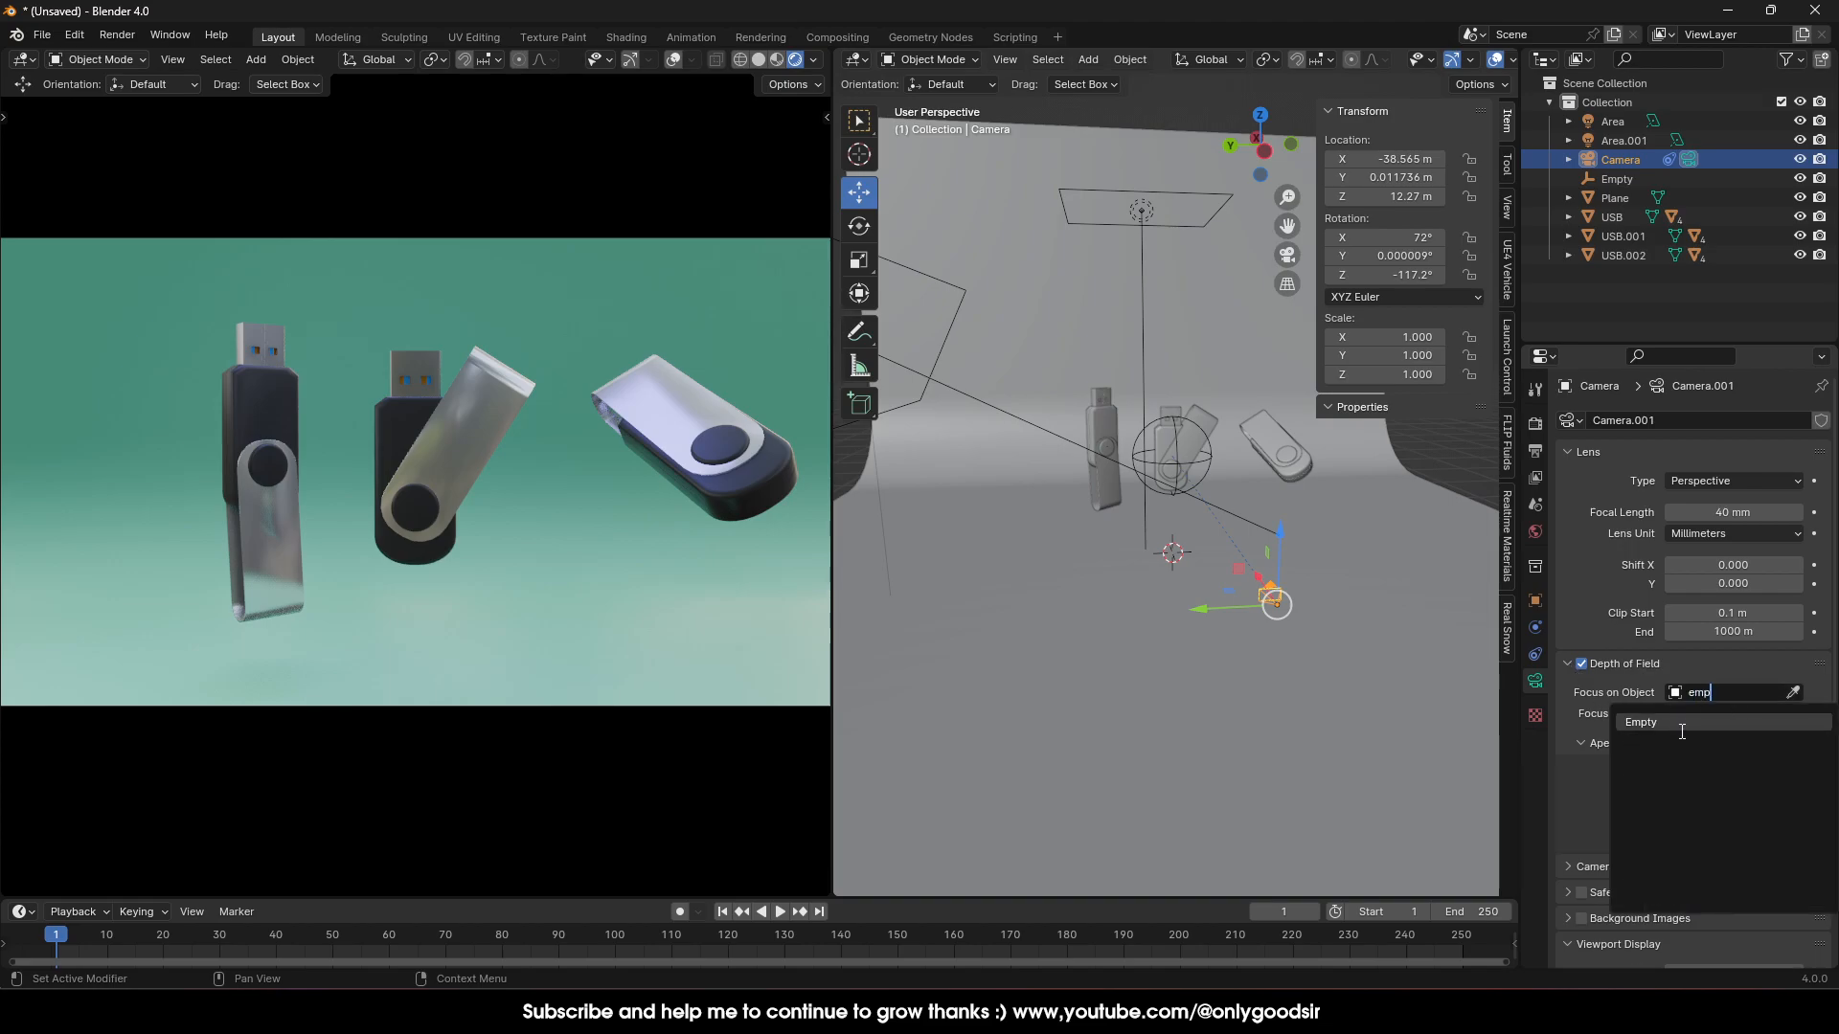
pyautogui.click(1682, 728)
pyautogui.moveTo(1714, 772); pyautogui.dragTo(1774, 771)
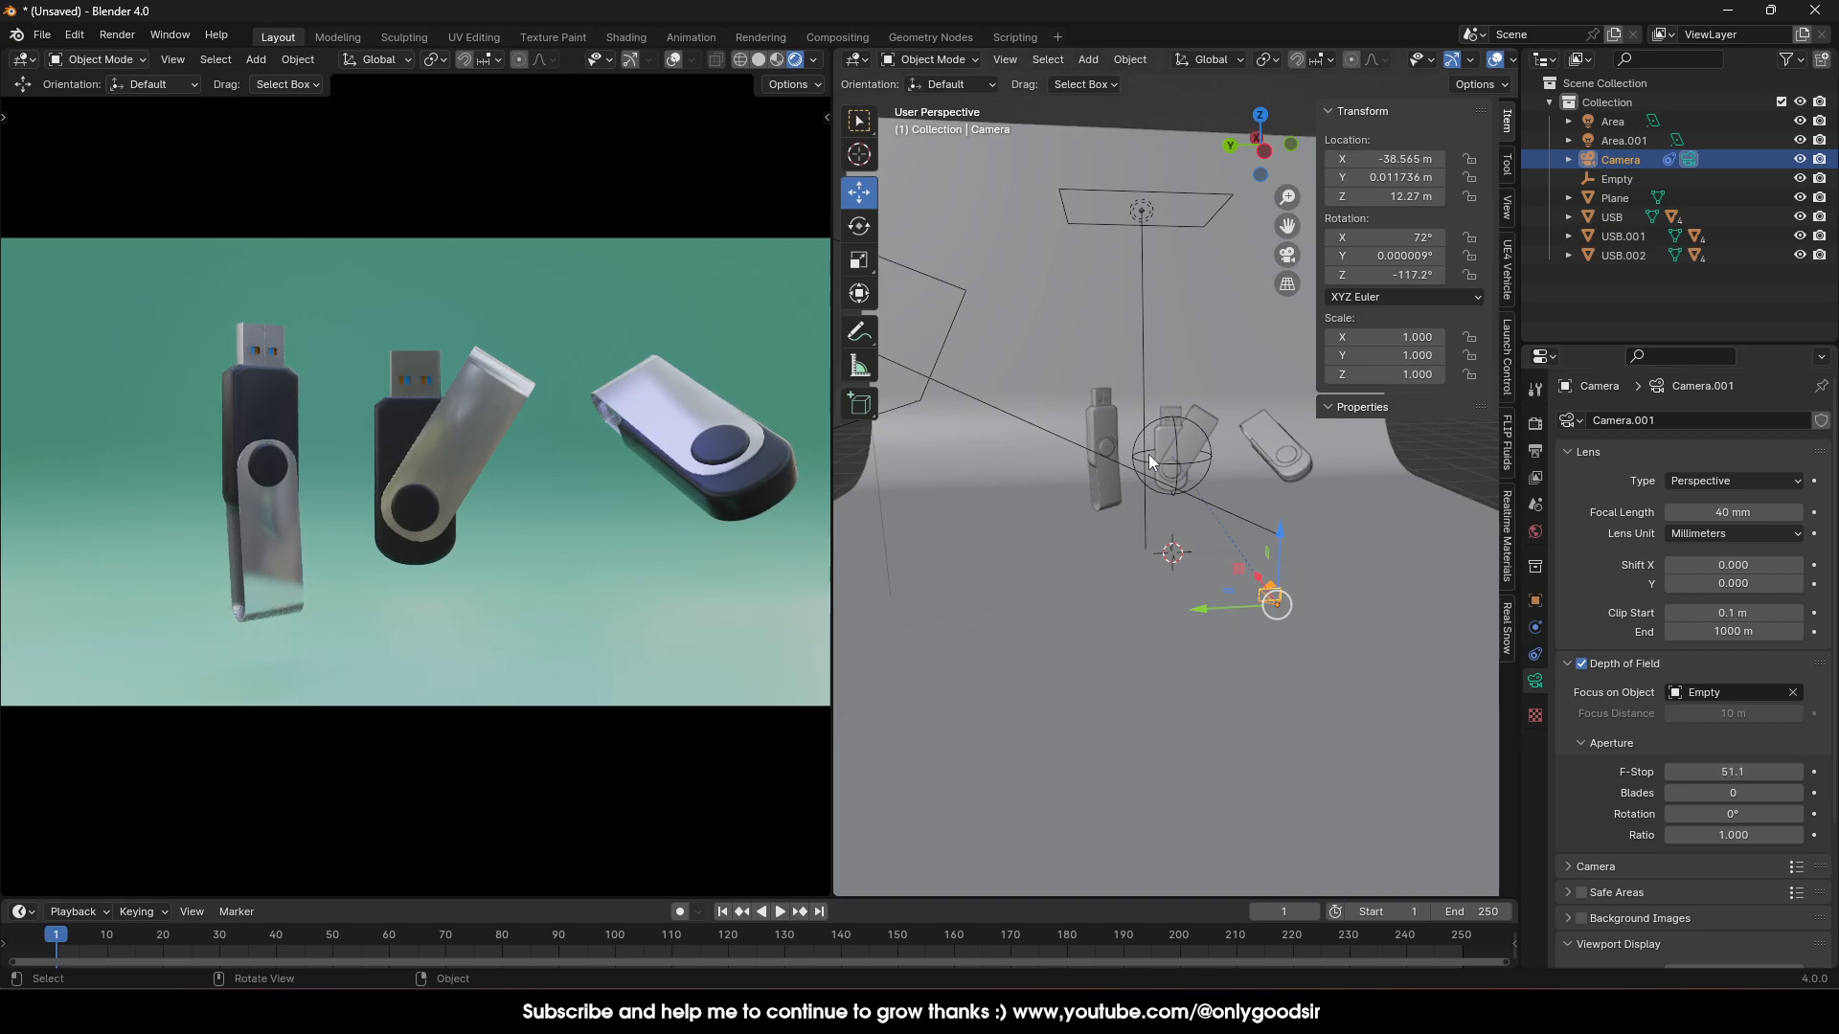
# Move the camera about 12.6 m along X toward the USB sticks
pyautogui.moveTo(1193, 494); pyautogui.dragTo(1220, 498, button='middle')
pyautogui.moveTo(1372, 599); pyautogui.dragTo(1245, 475)
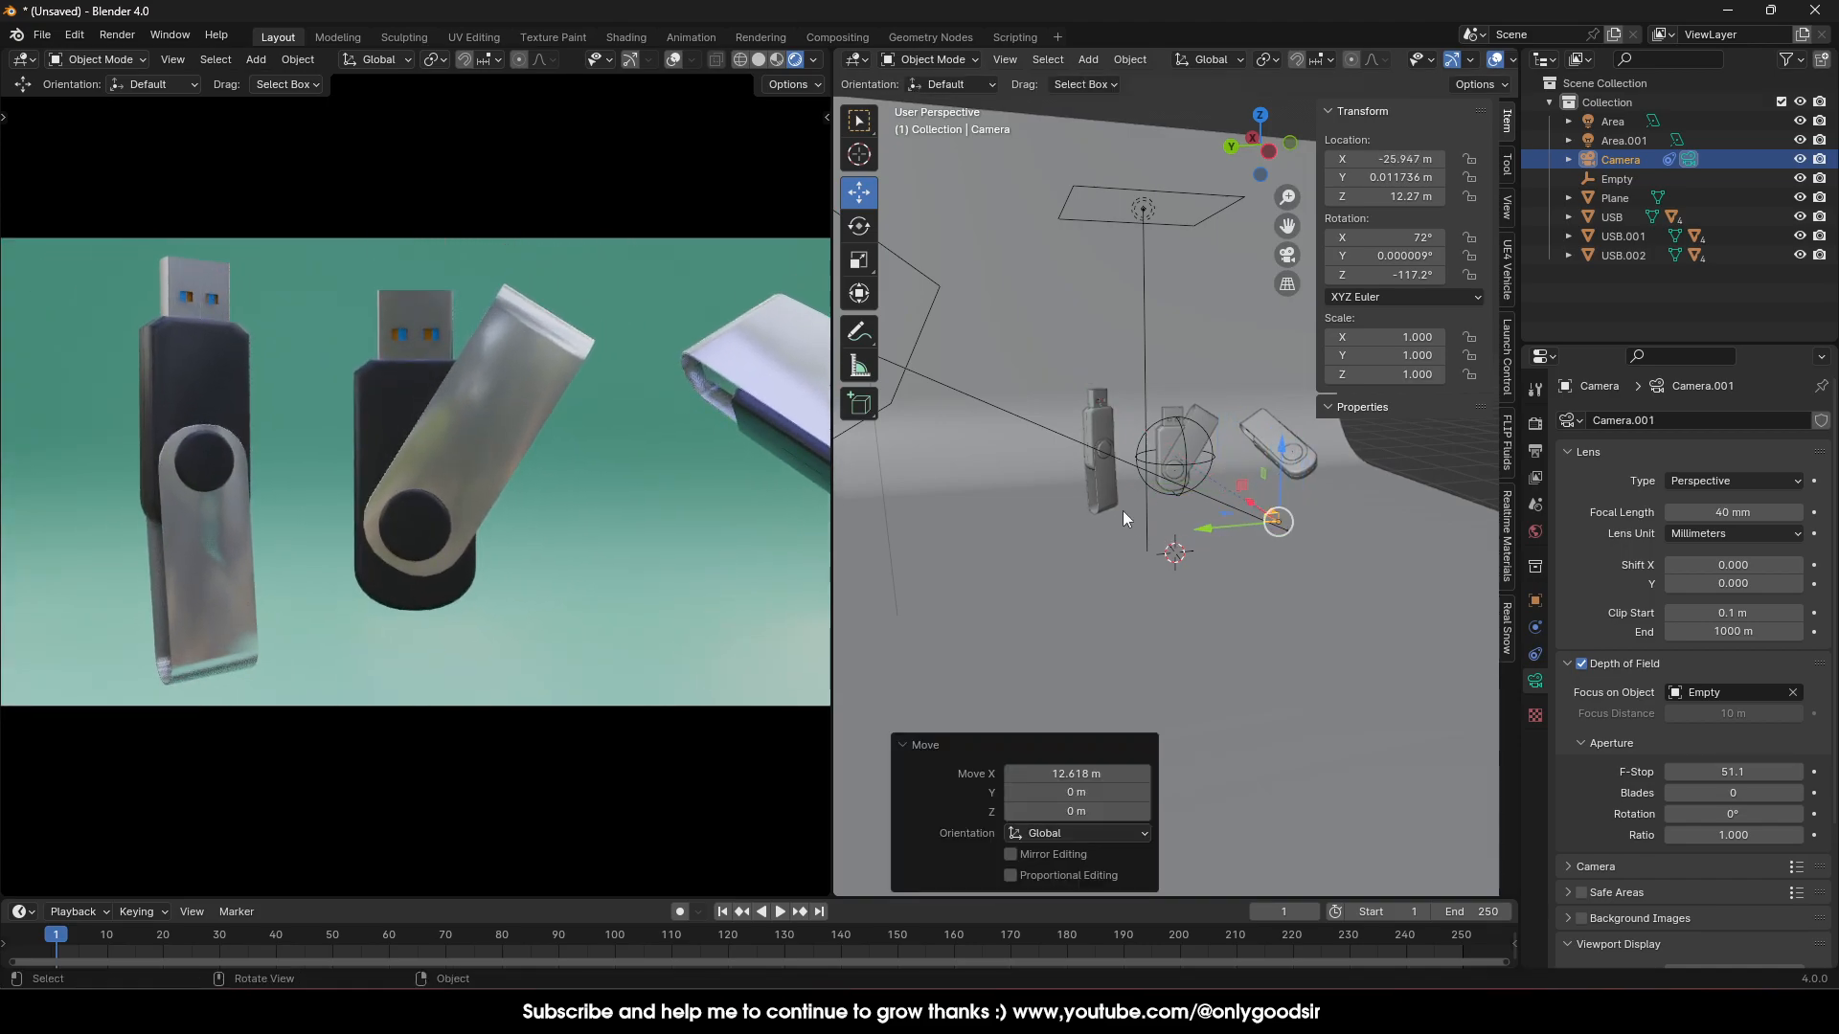
# Move the upright USB stick toward the backdrop, to about X 25.57 and Y 9.77 m
pyautogui.click(1099, 439)
pyautogui.moveTo(1092, 466); pyautogui.dragTo(1111, 494, button='middle')
pyautogui.moveTo(1072, 404); pyautogui.dragTo(963, 377)
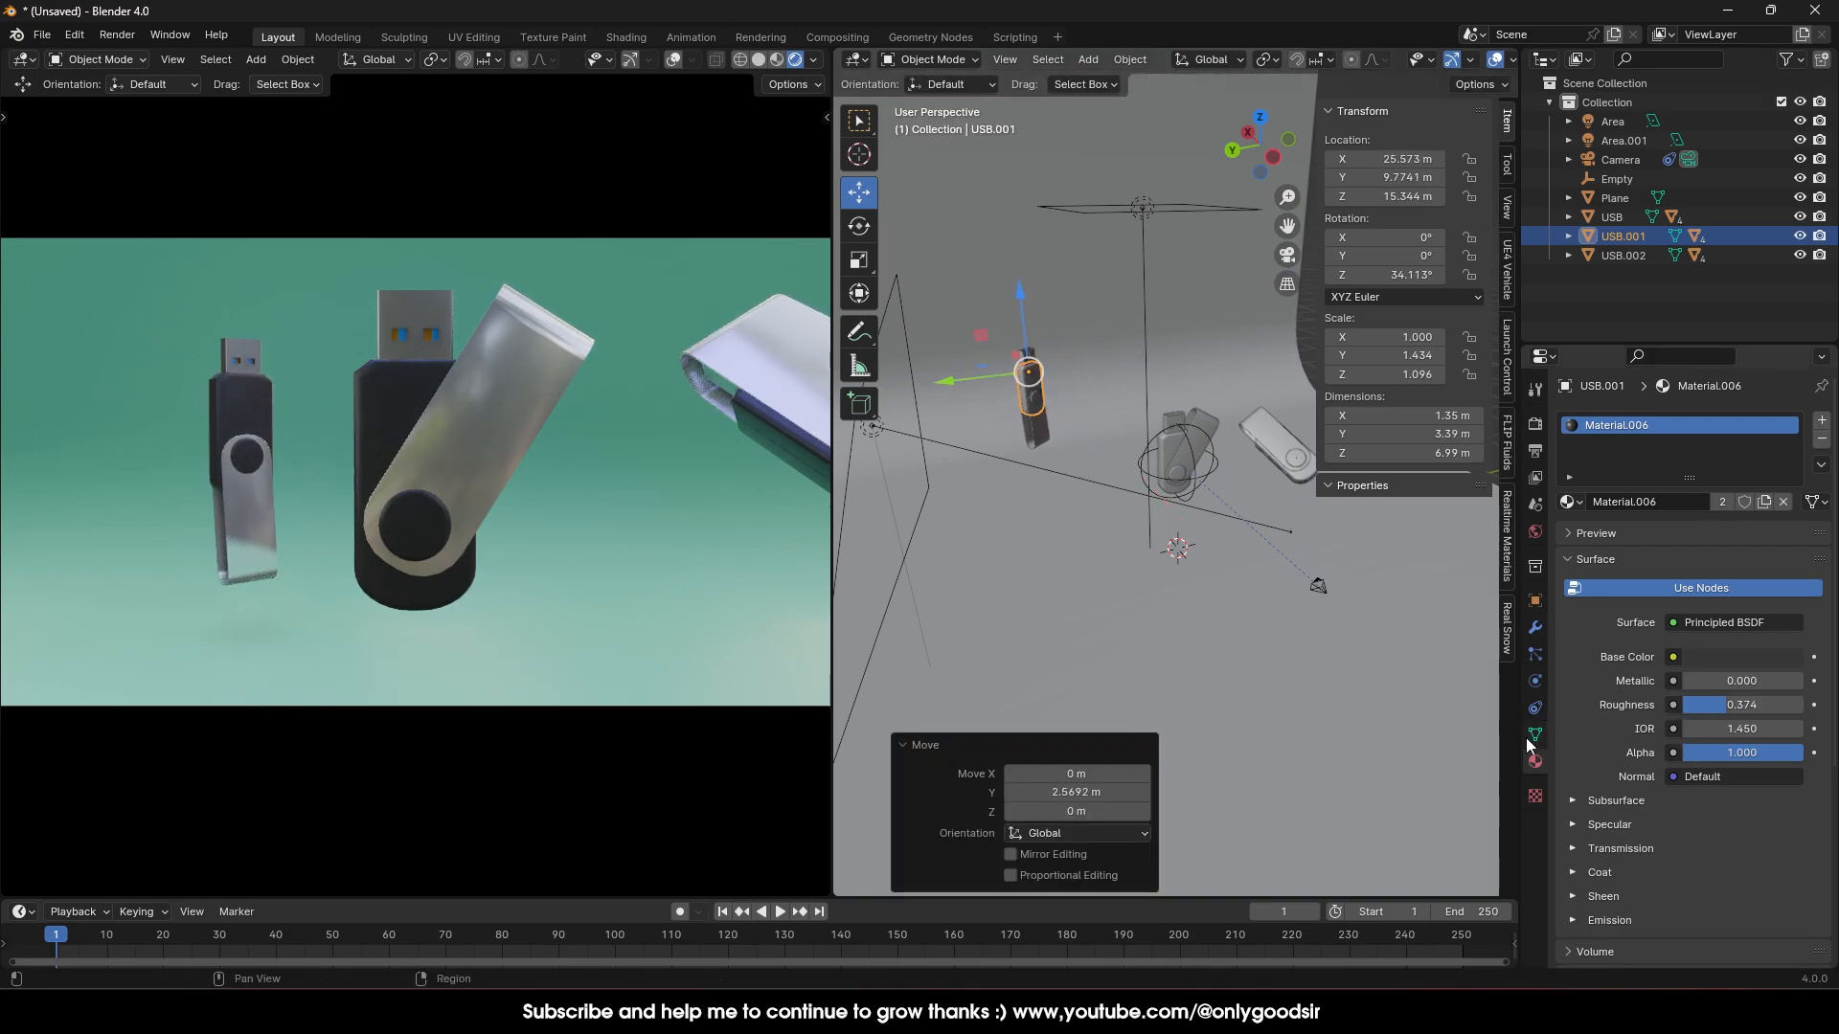
# Set the camera's F-Stop to 0.1 and move the camera closer to the USB sticks
pyautogui.click(1321, 586)
pyautogui.moveTo(1740, 778)
pyautogui.mouseDown()
pyautogui.moveTo(1682, 775)
pyautogui.moveTo(1721, 775)
pyautogui.mouseUp()
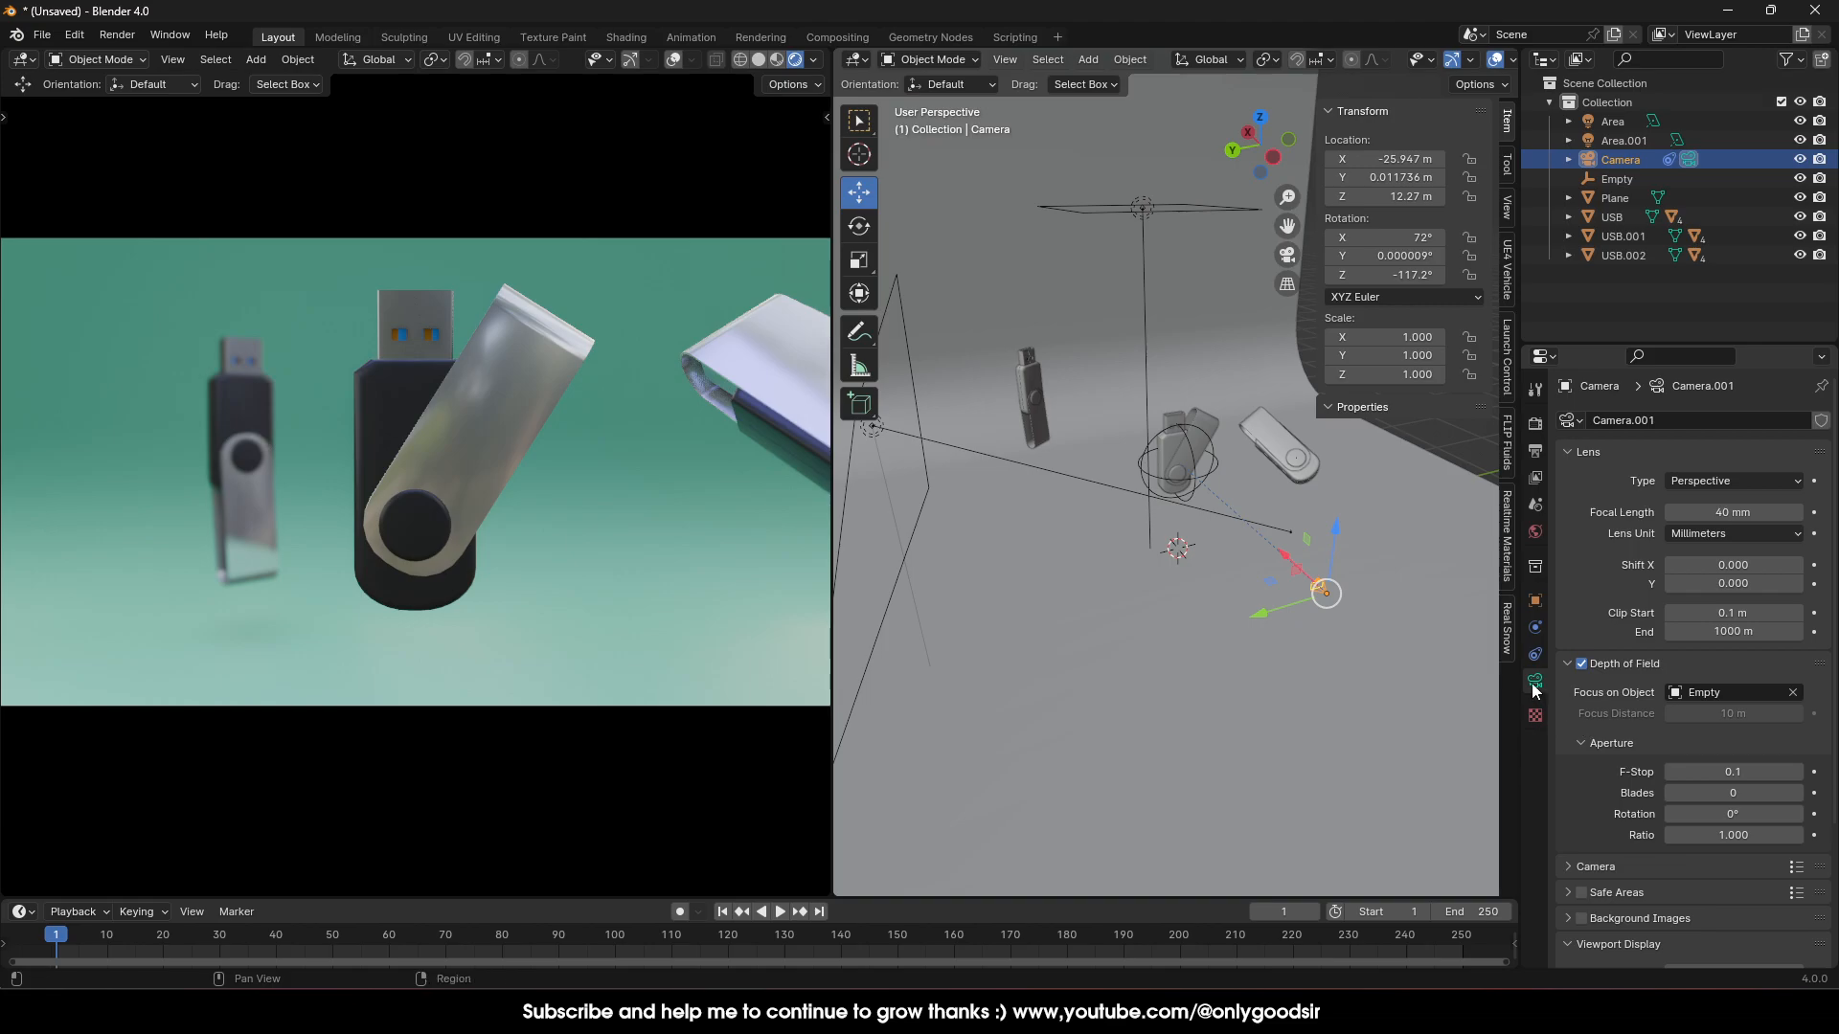
pyautogui.moveTo(1292, 572); pyautogui.dragTo(1312, 486)
# Move the tilted USB stick USB.002 back to about X 12.09 and Y -10.29 m
pyautogui.click(1310, 475)
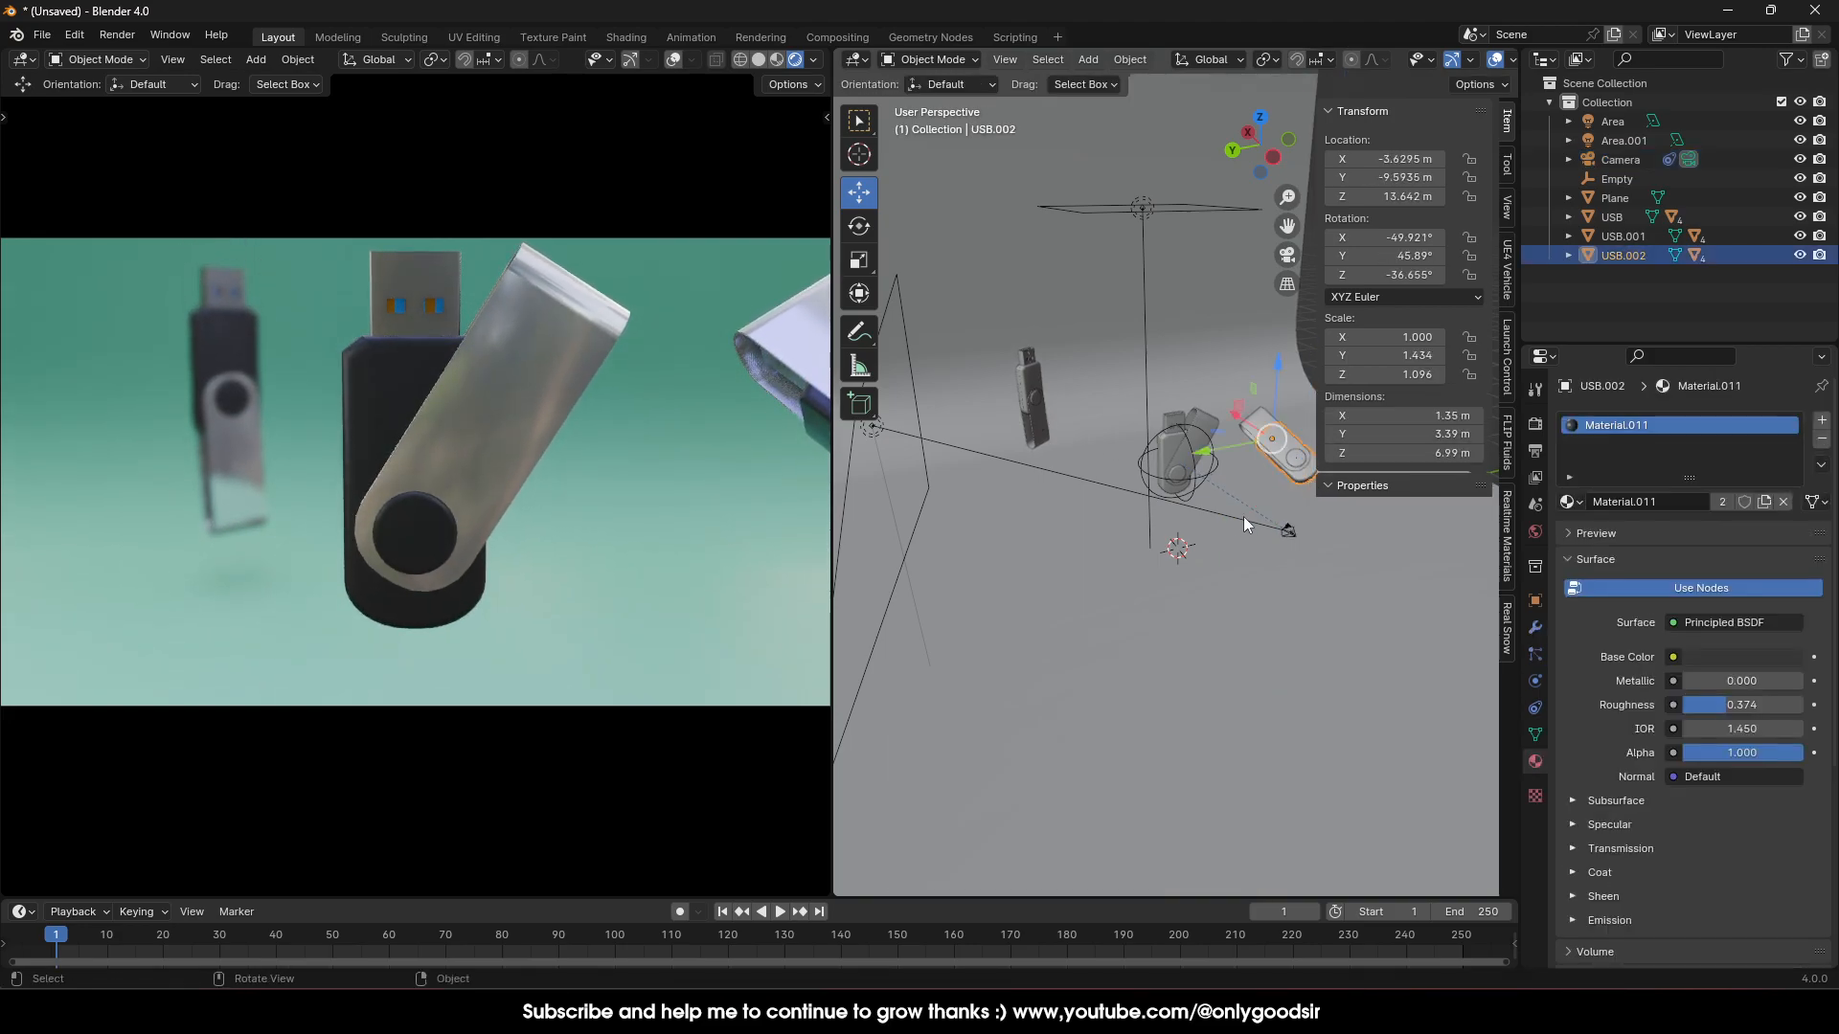
pyautogui.moveTo(1204, 458); pyautogui.dragTo(1132, 407)
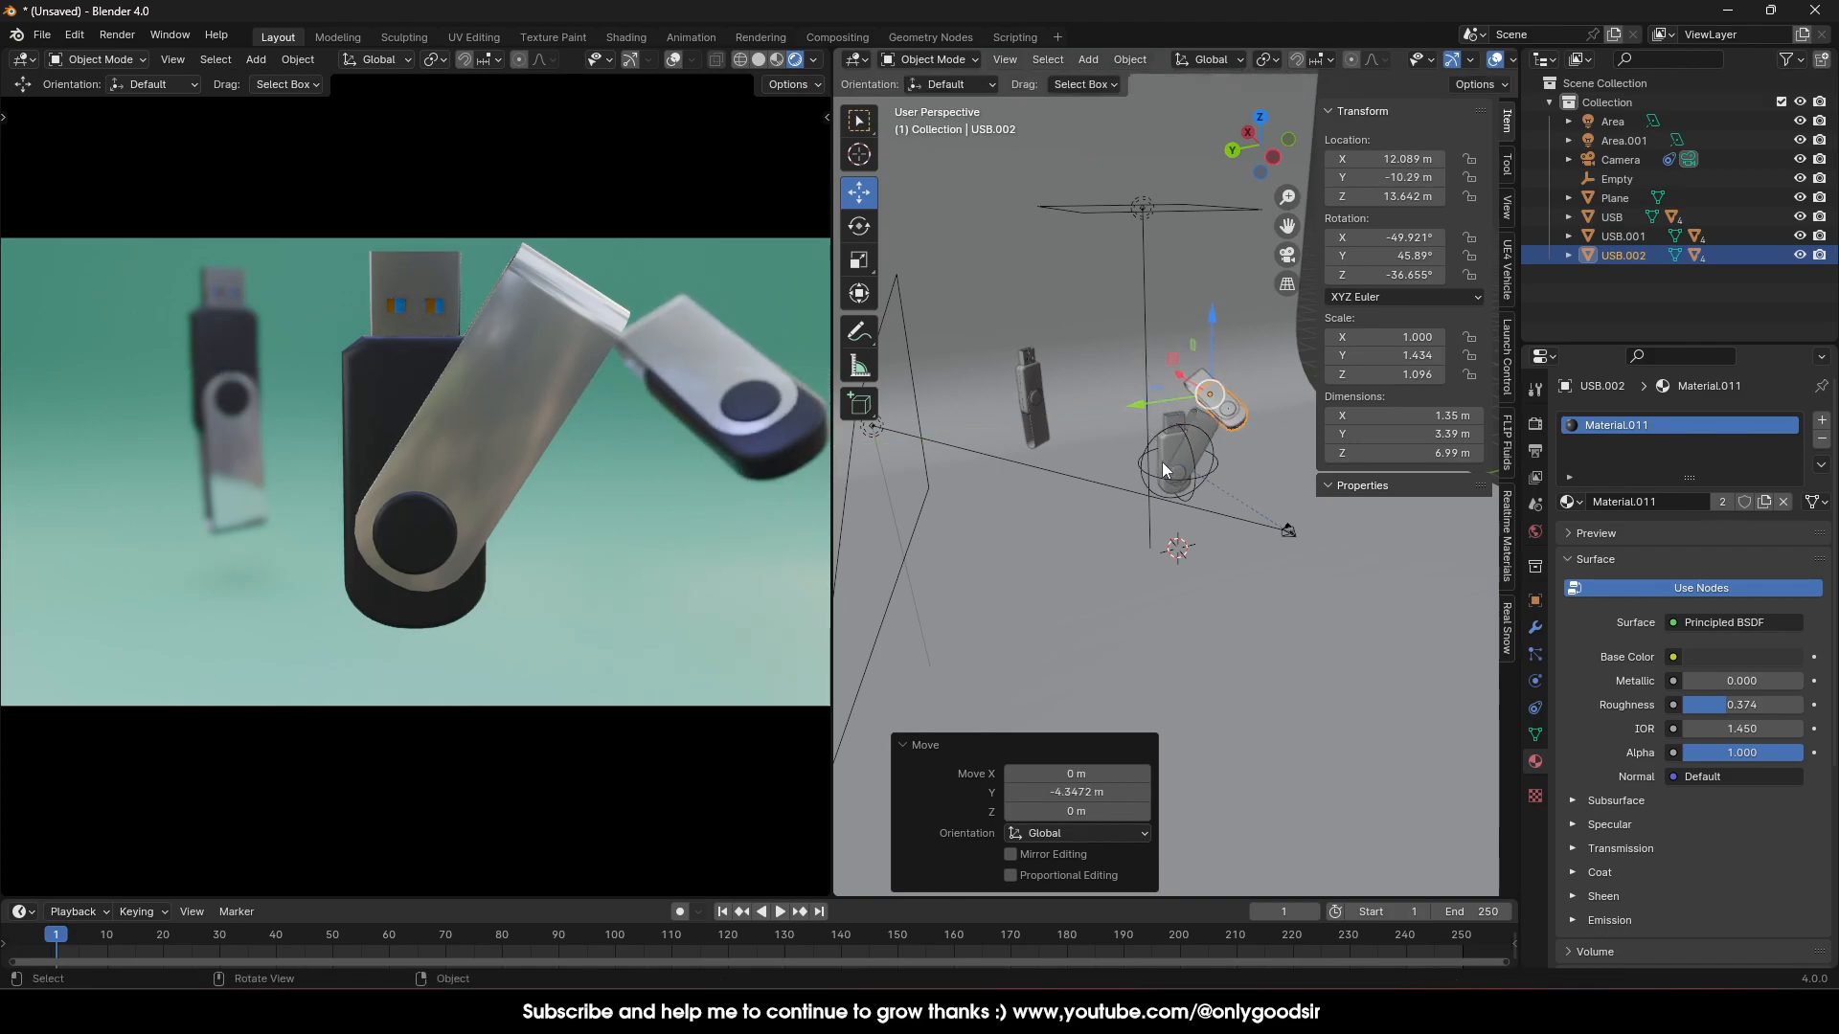
# Rotate the middle USB stick to about 456.7°, 25.9° and -408.4°, and shift it about -0.93, -0.9 and -0.99 m in X, Y and Z
pyautogui.click(1165, 460)
pyautogui.click(859, 227)
pyautogui.moveTo(1169, 492); pyautogui.dragTo(1159, 553)
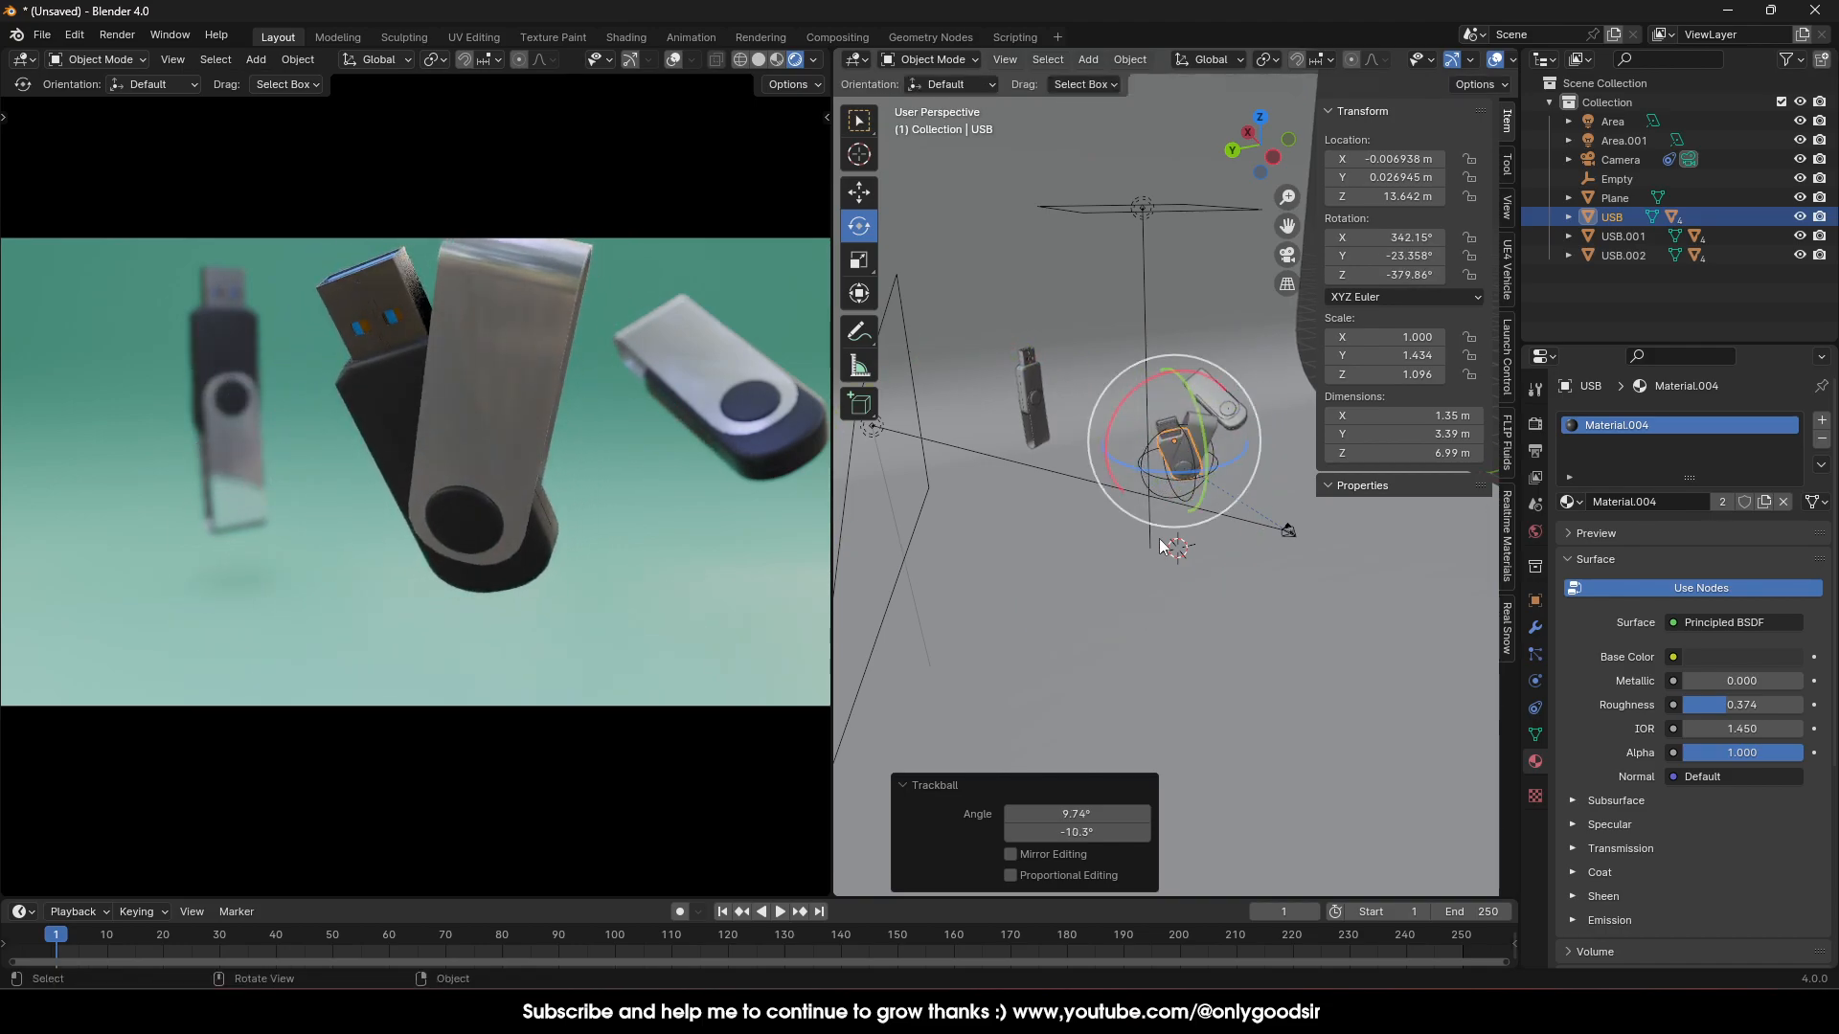
pyautogui.moveTo(1113, 460); pyautogui.dragTo(1216, 441)
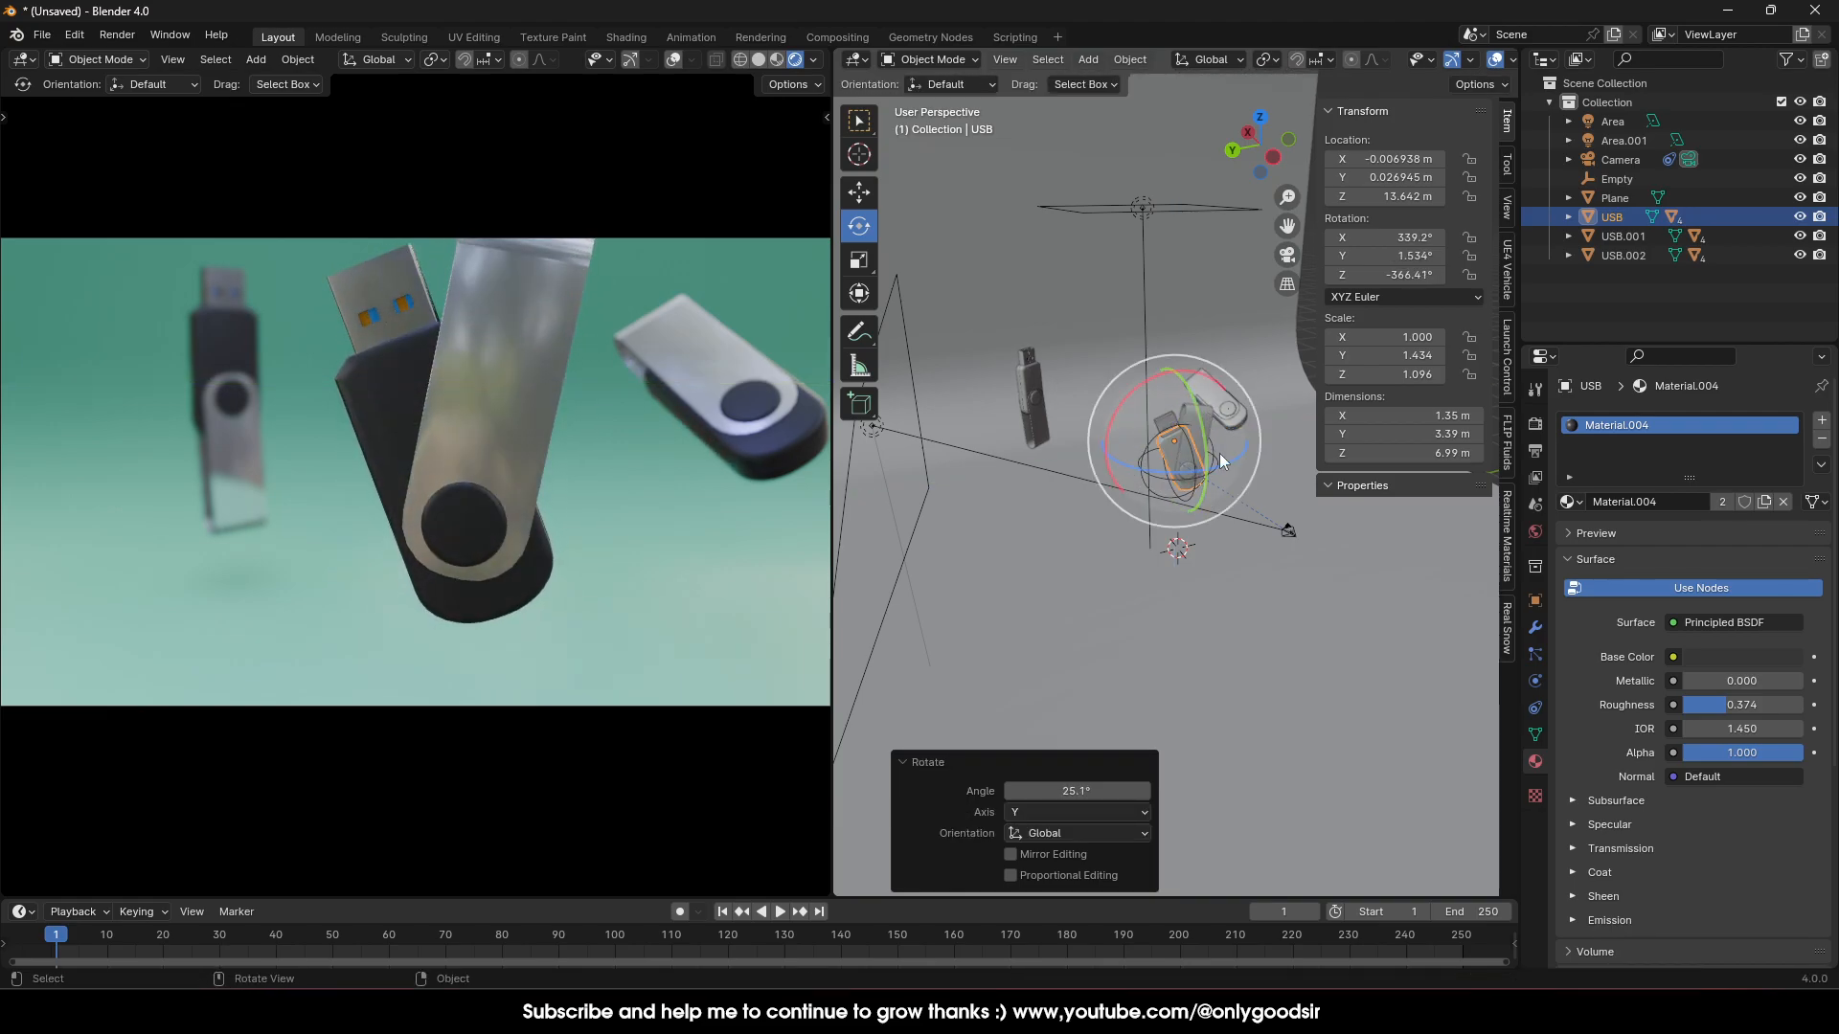
pyautogui.moveTo(1116, 484); pyautogui.dragTo(1193, 499)
pyautogui.moveTo(1149, 386); pyautogui.dragTo(1202, 463)
pyautogui.click(852, 195)
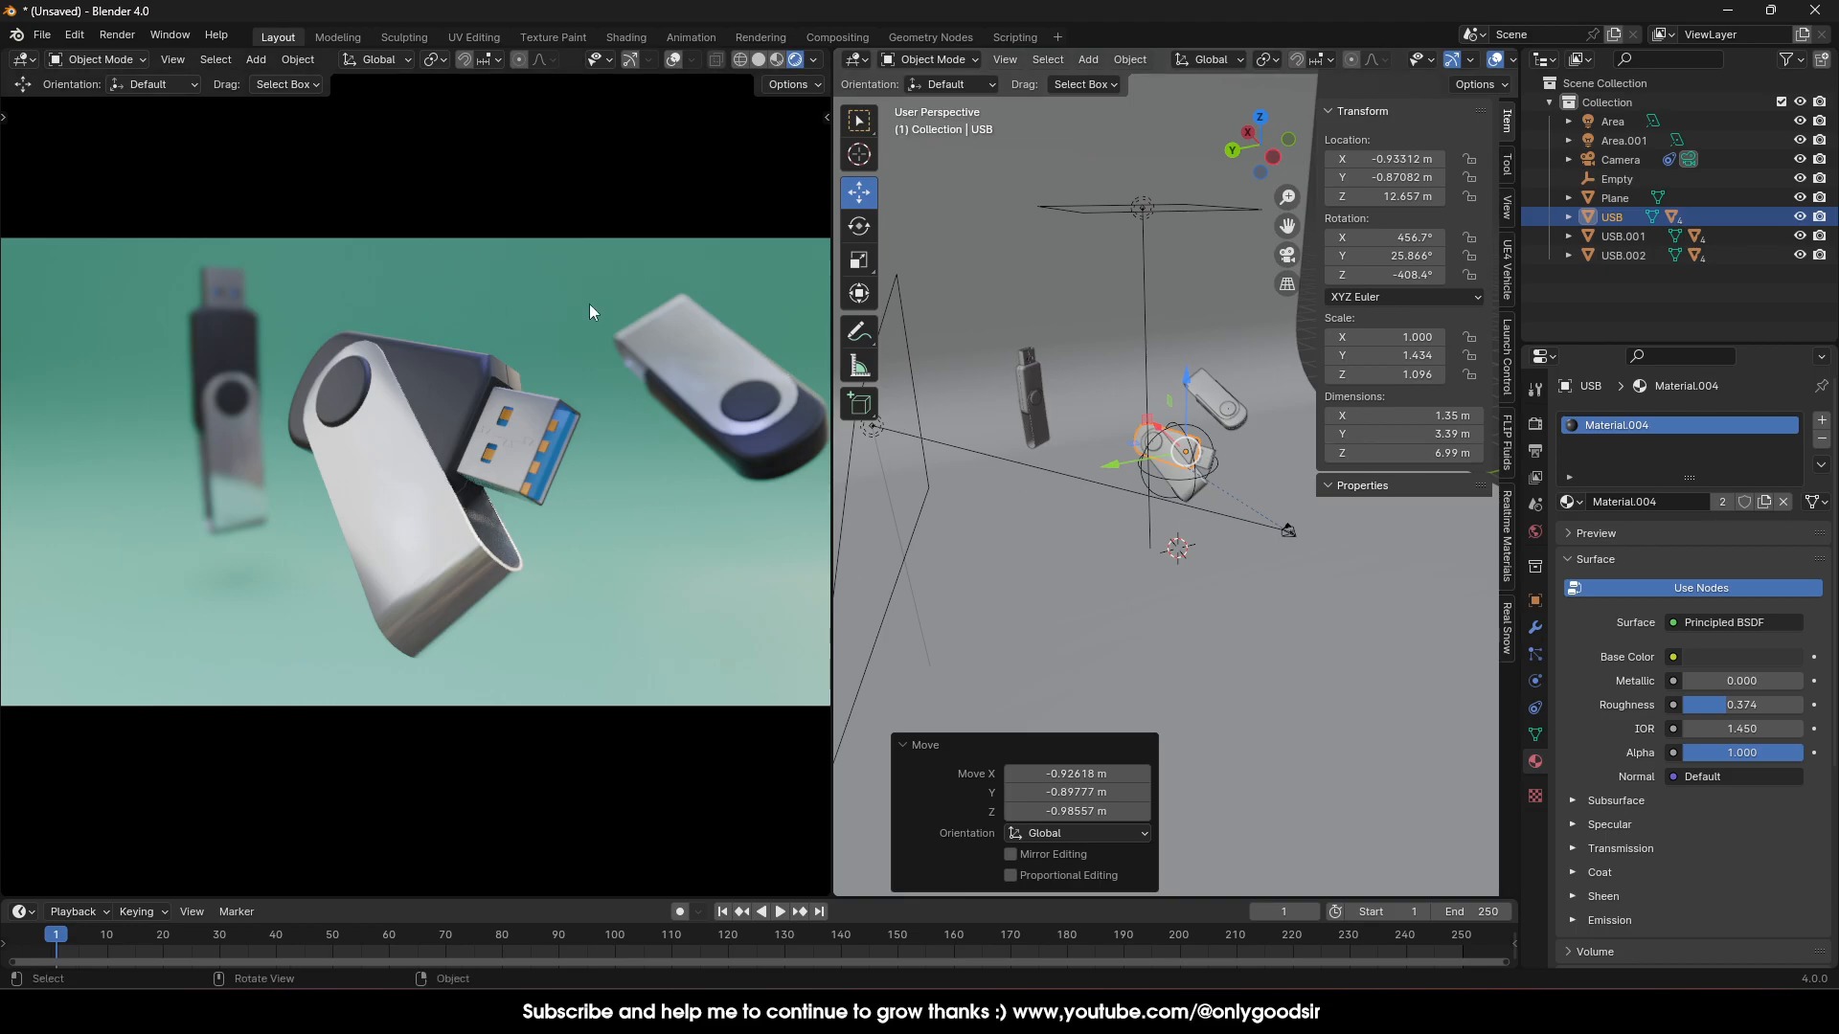
# Change the base color of the backdrop plane's material to red
pyautogui.click(1201, 622)
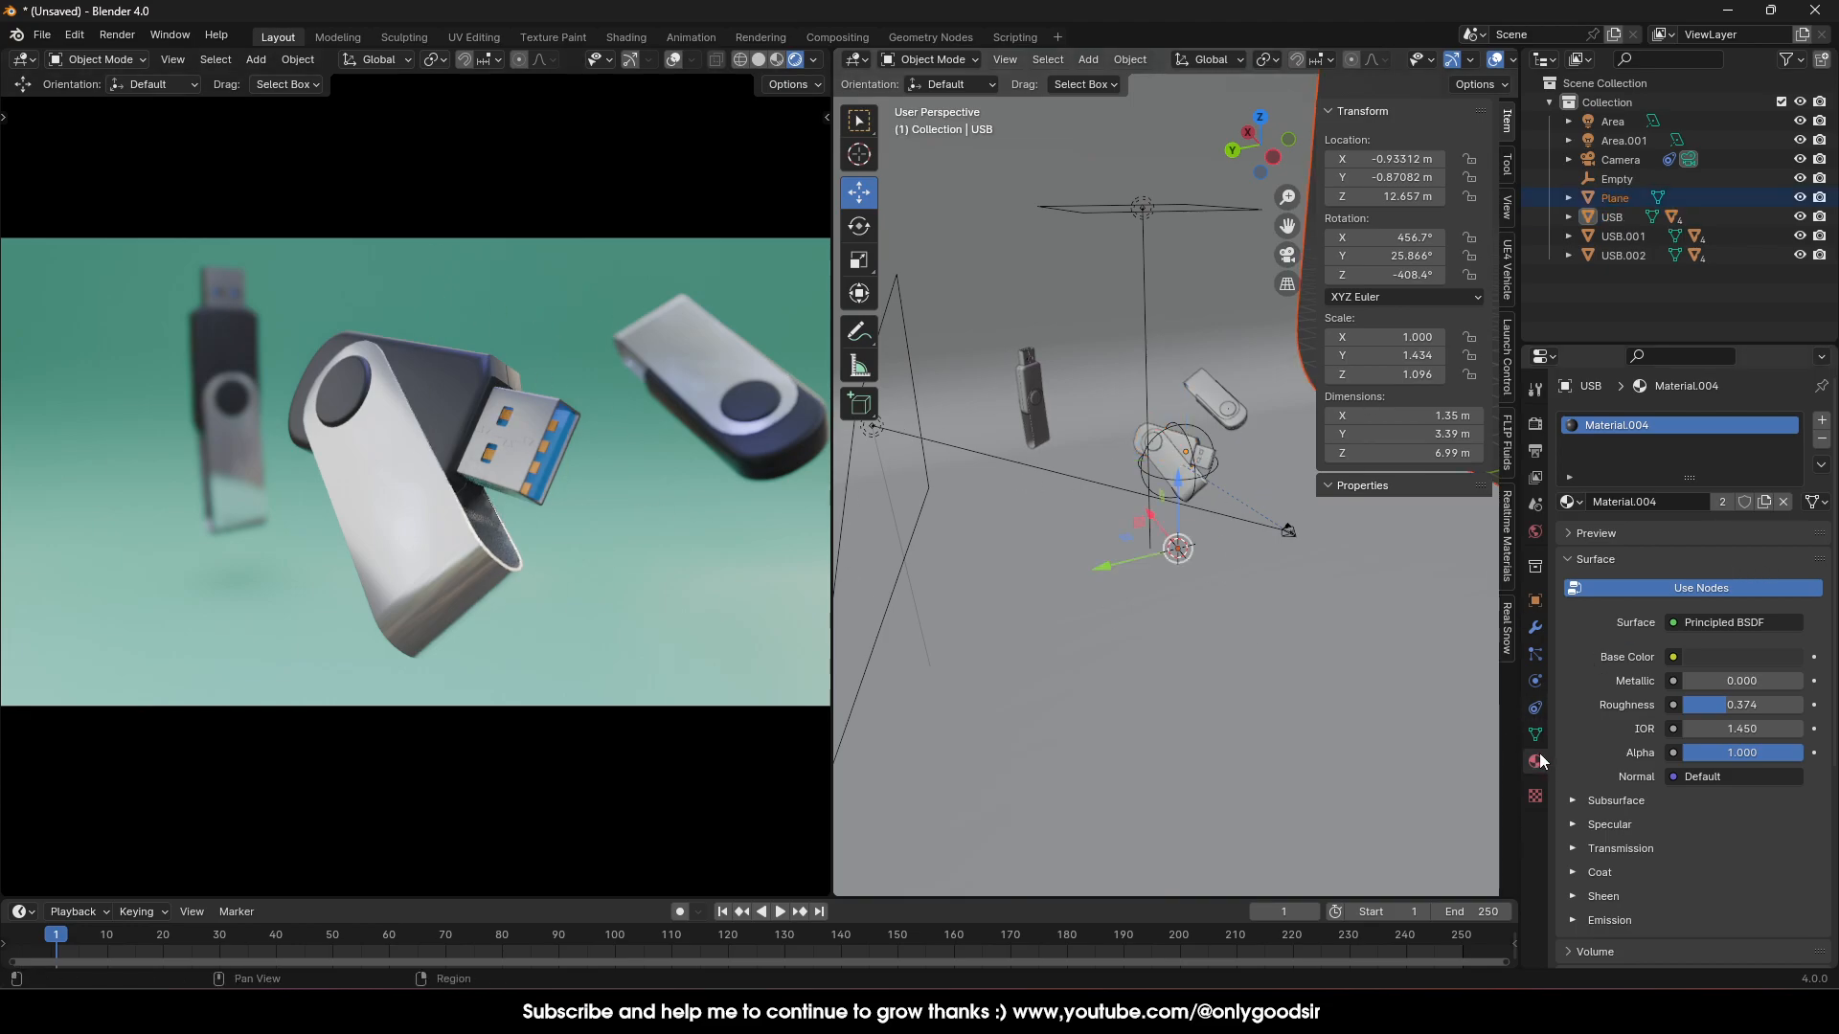
pyautogui.click(1739, 658)
pyautogui.moveTo(1693, 436); pyautogui.dragTo(1686, 512)
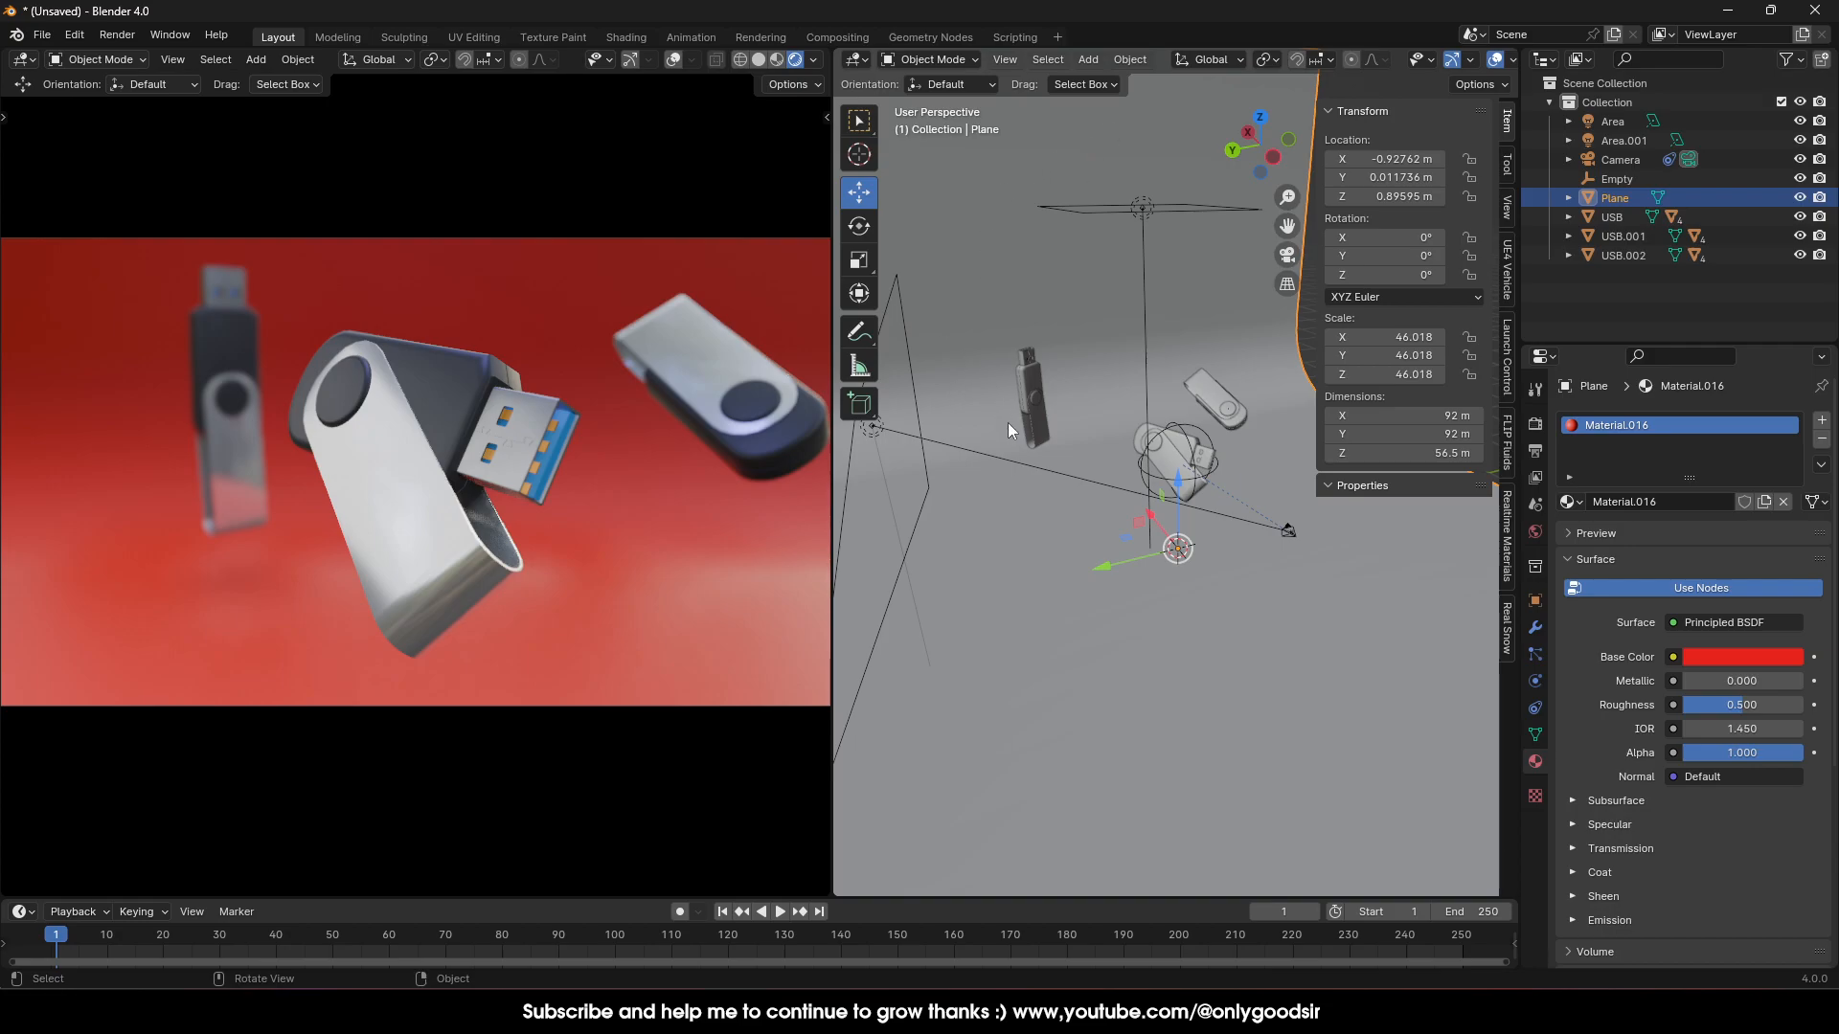
# Switch the render engine to Cycles and set the device to GPU Compute
pyautogui.scroll(-5, 1008, 419)
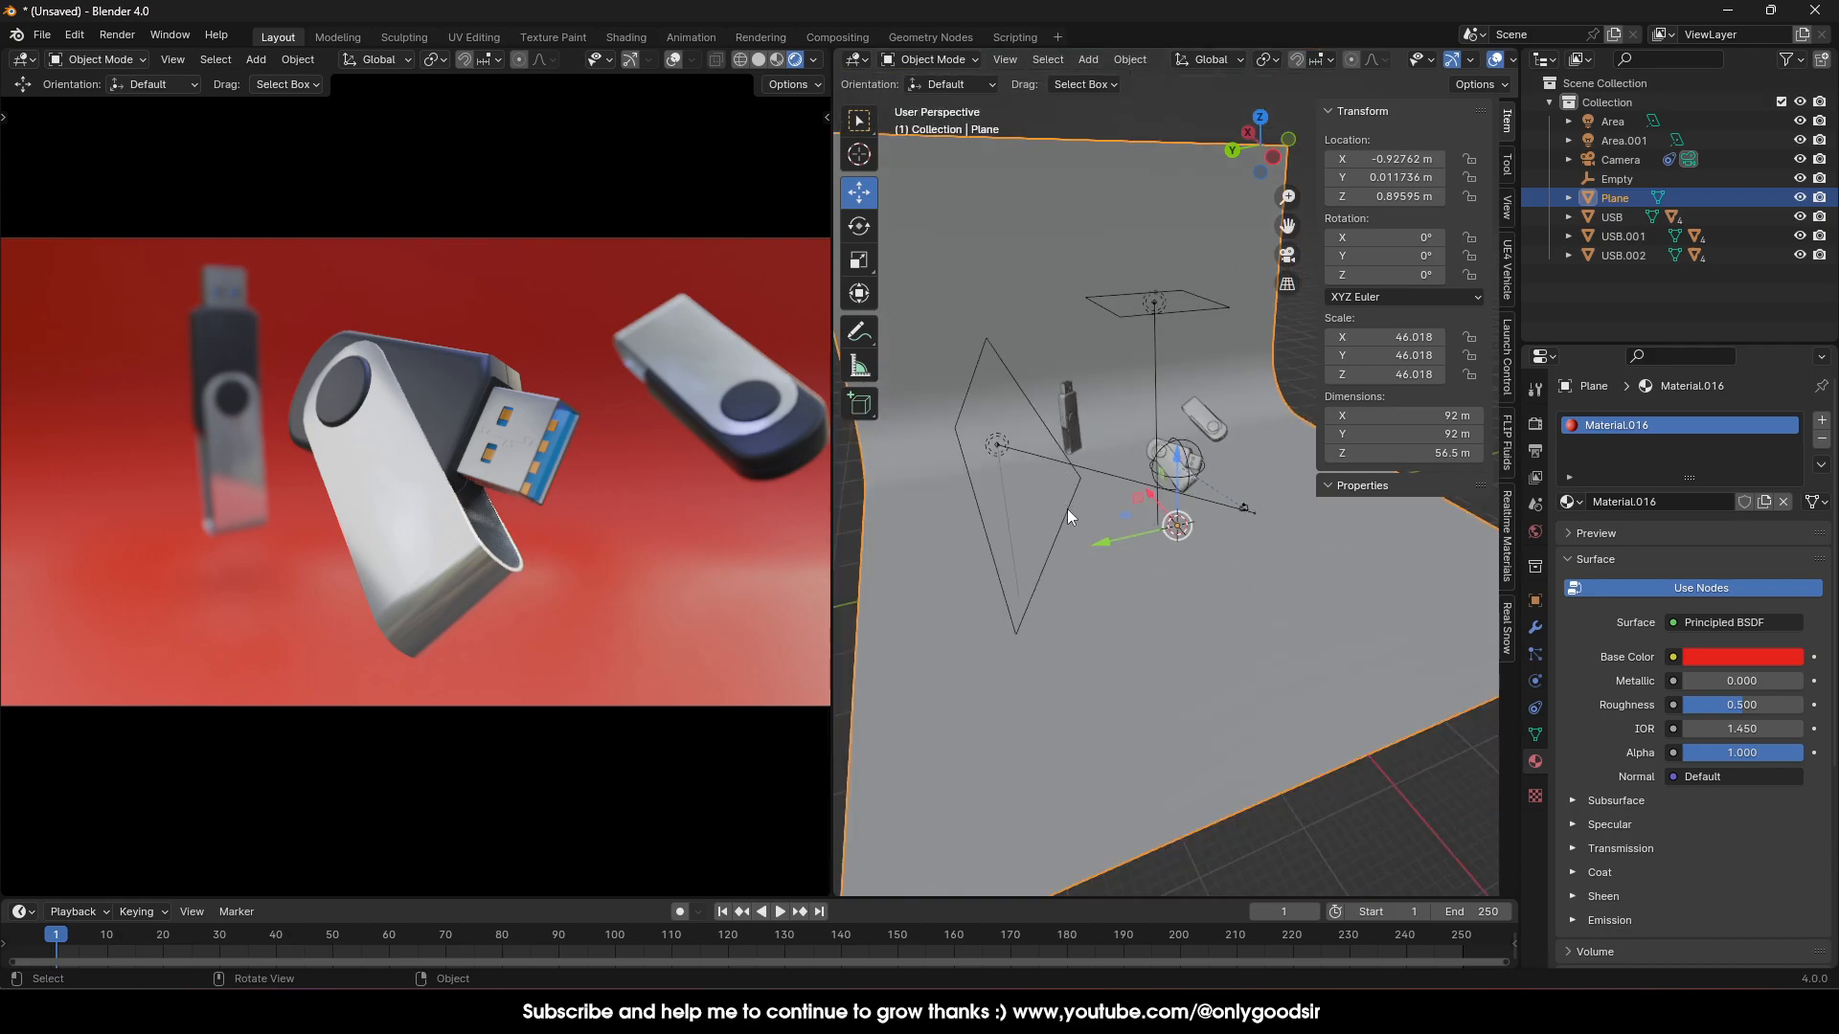
pyautogui.click(1535, 423)
pyautogui.click(1757, 421)
pyautogui.click(1733, 485)
pyautogui.click(1725, 468)
pyautogui.click(1716, 507)
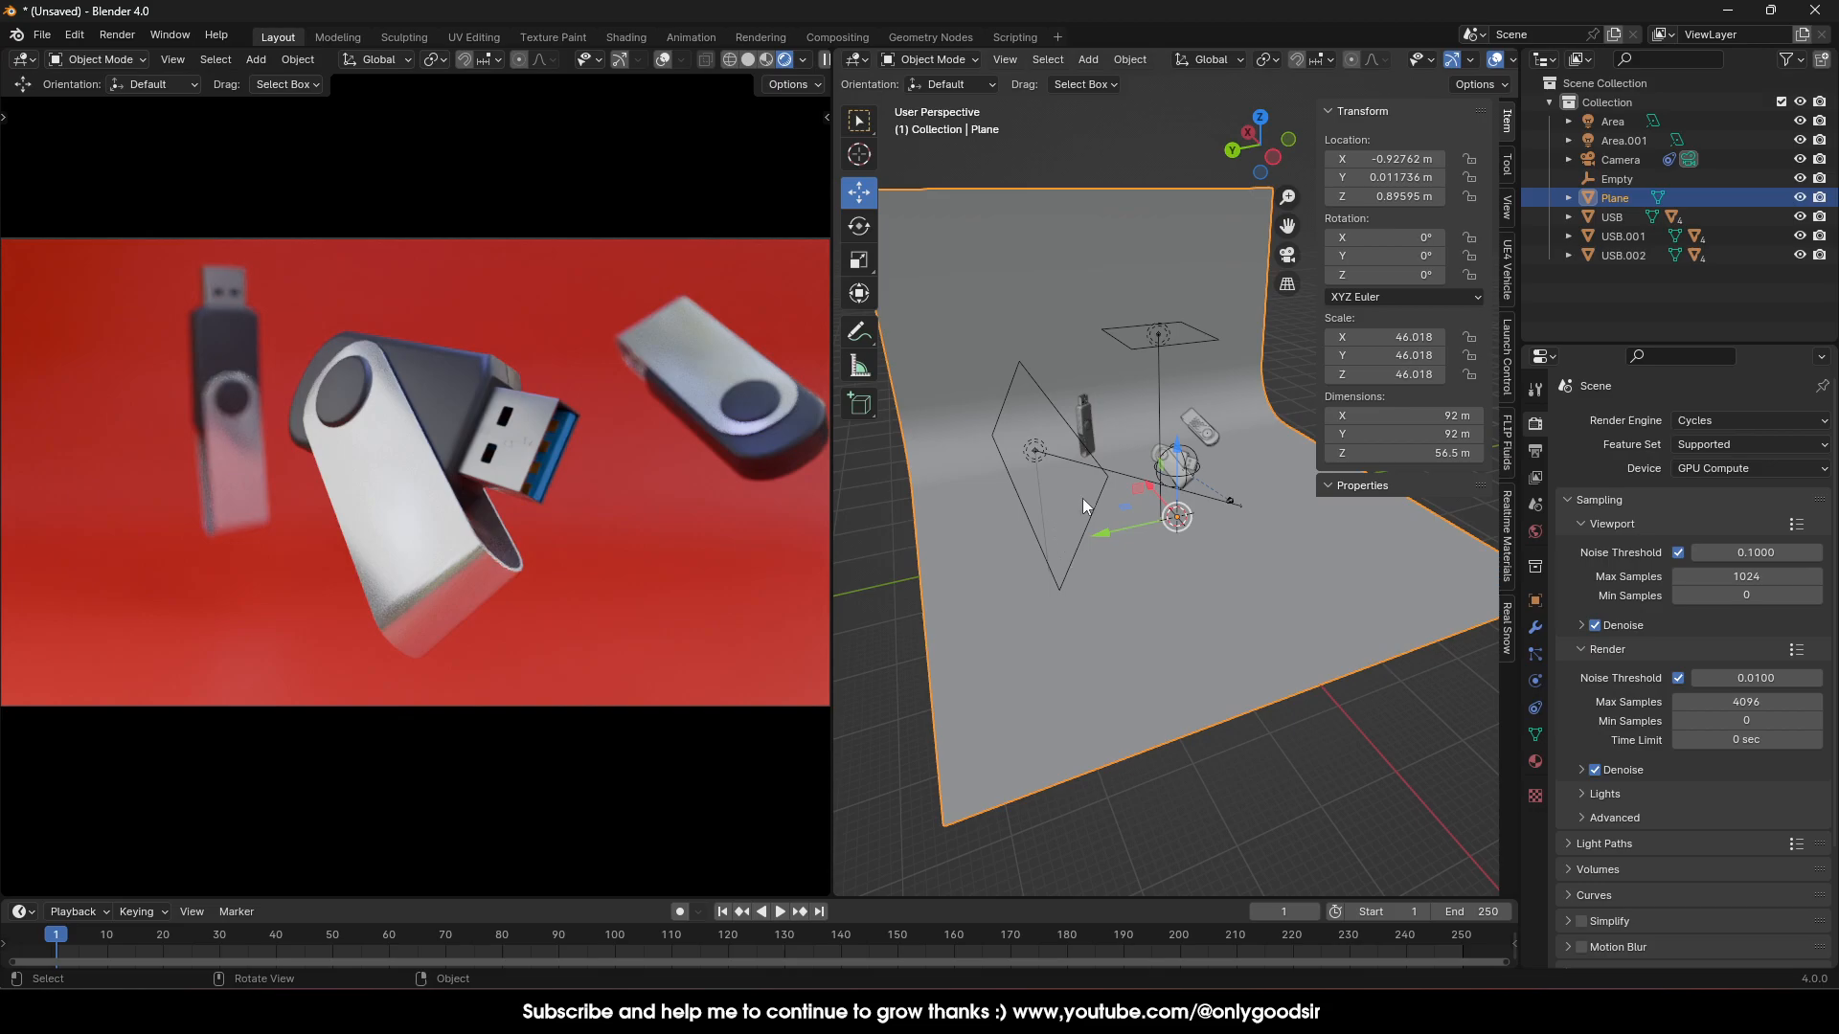
# Light the rendered camera viewport with the second, warm-toned HDRI preset and lower its strength to about 0.204
pyautogui.click(802, 60)
pyautogui.click(785, 284)
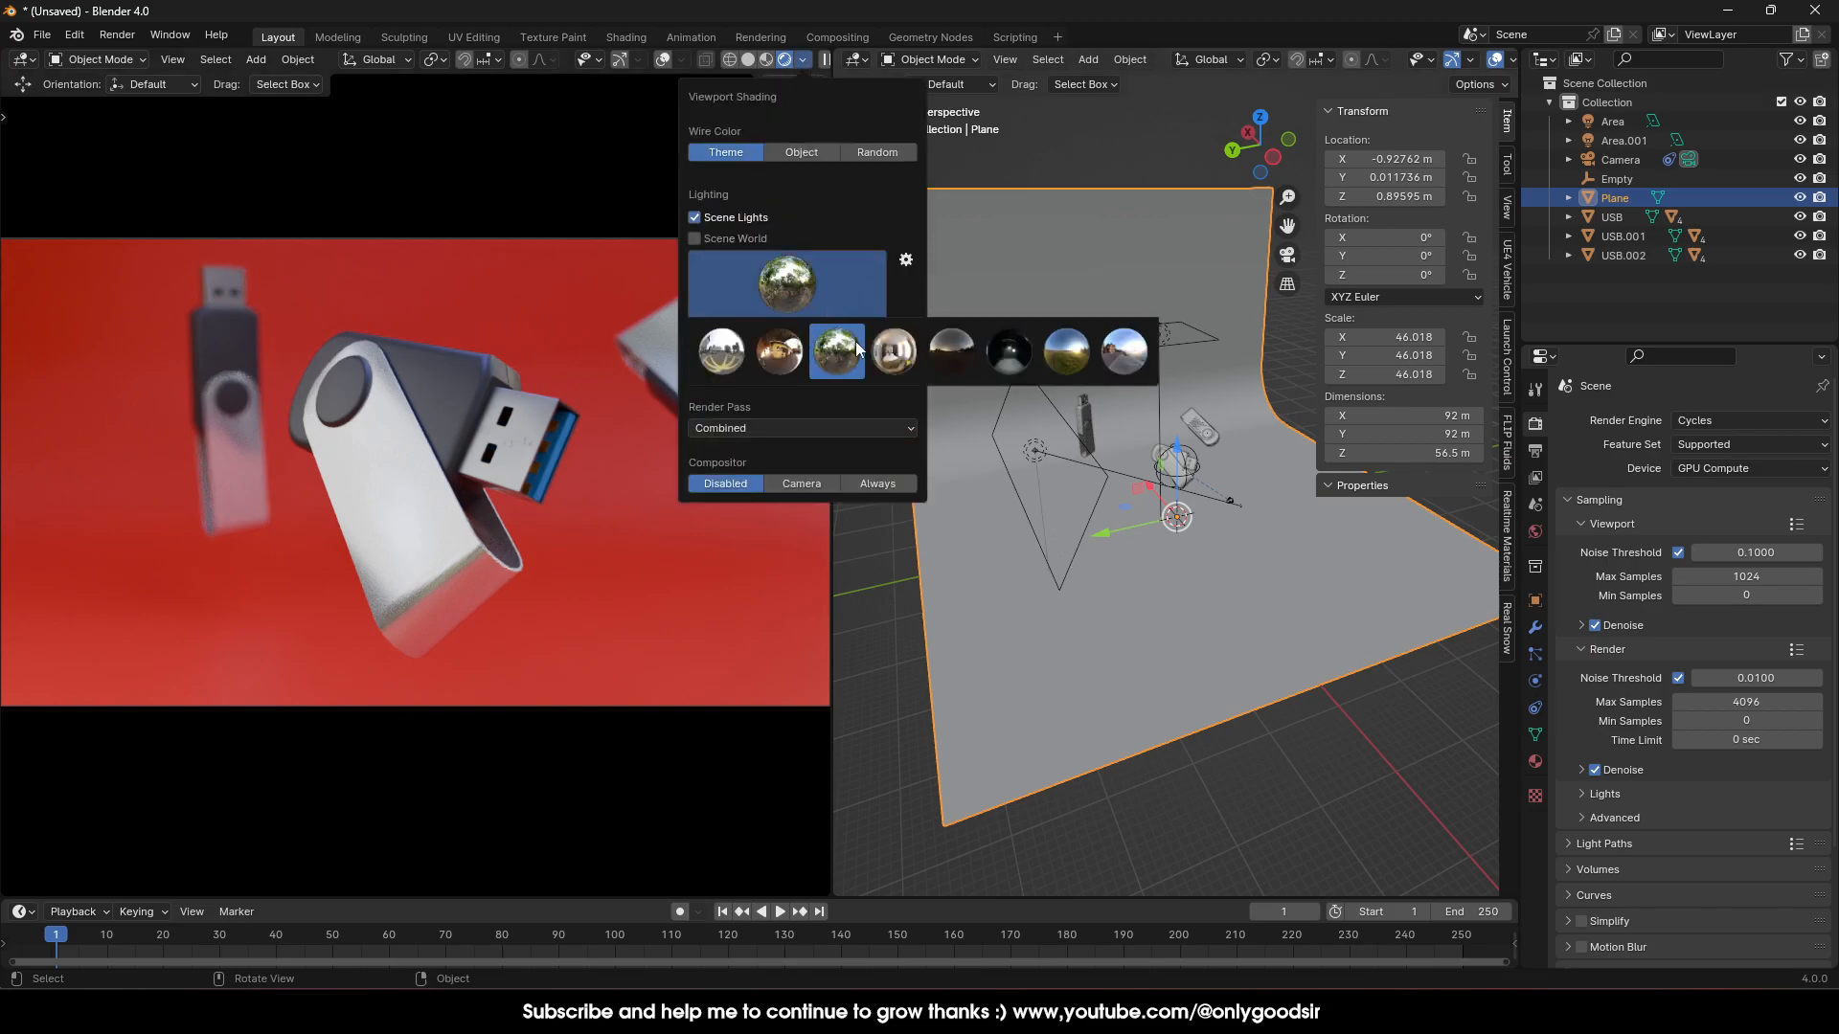
pyautogui.click(785, 283)
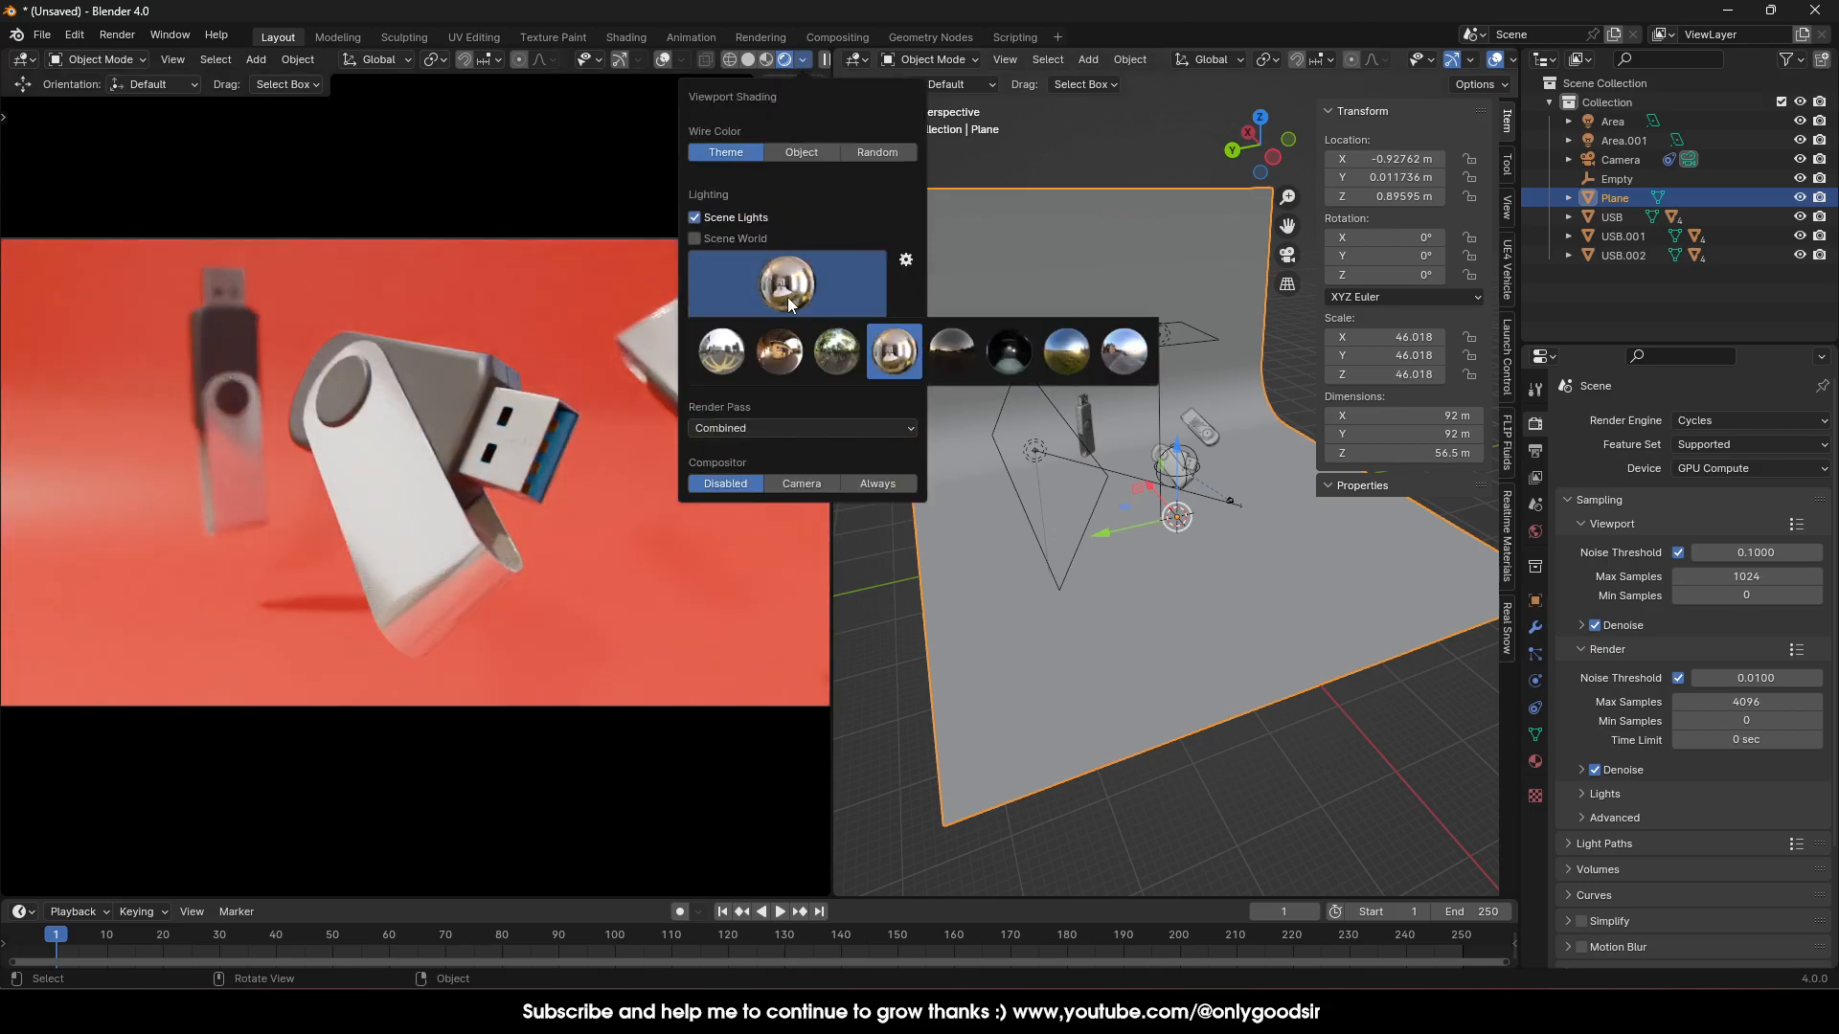
pyautogui.click(802, 360)
pyautogui.click(807, 312)
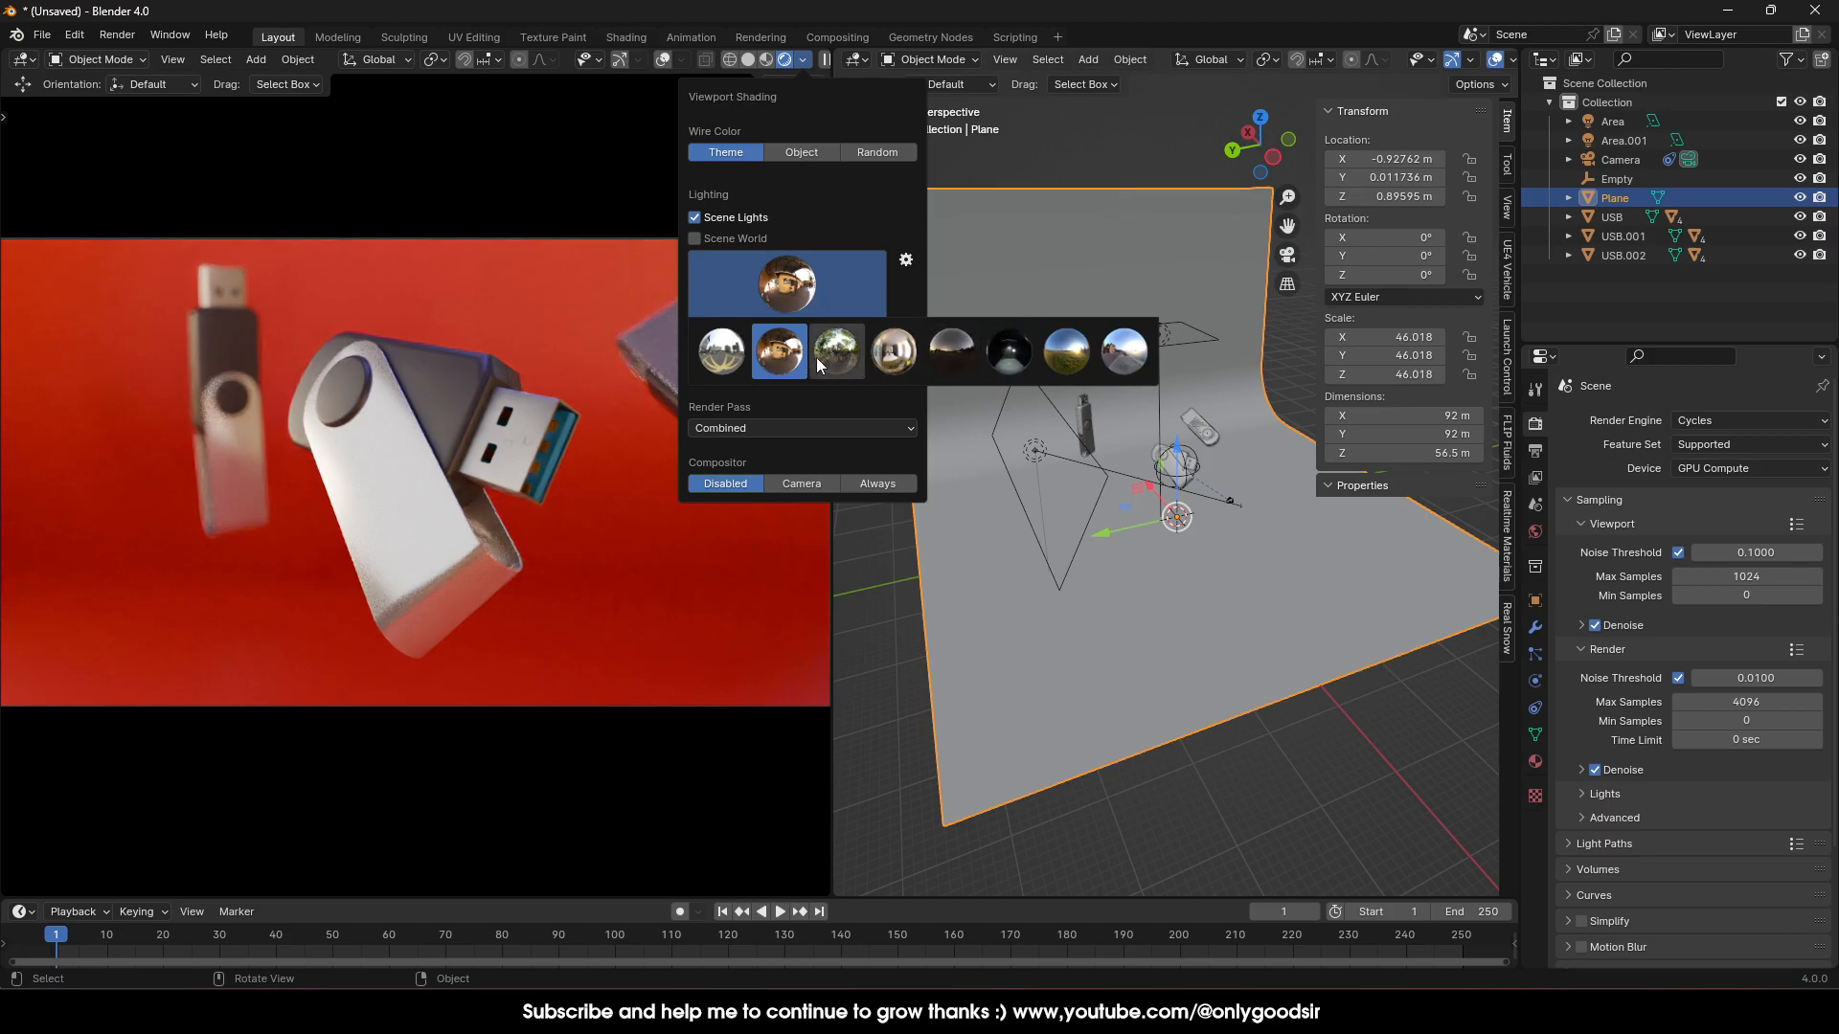
pyautogui.click(803, 62)
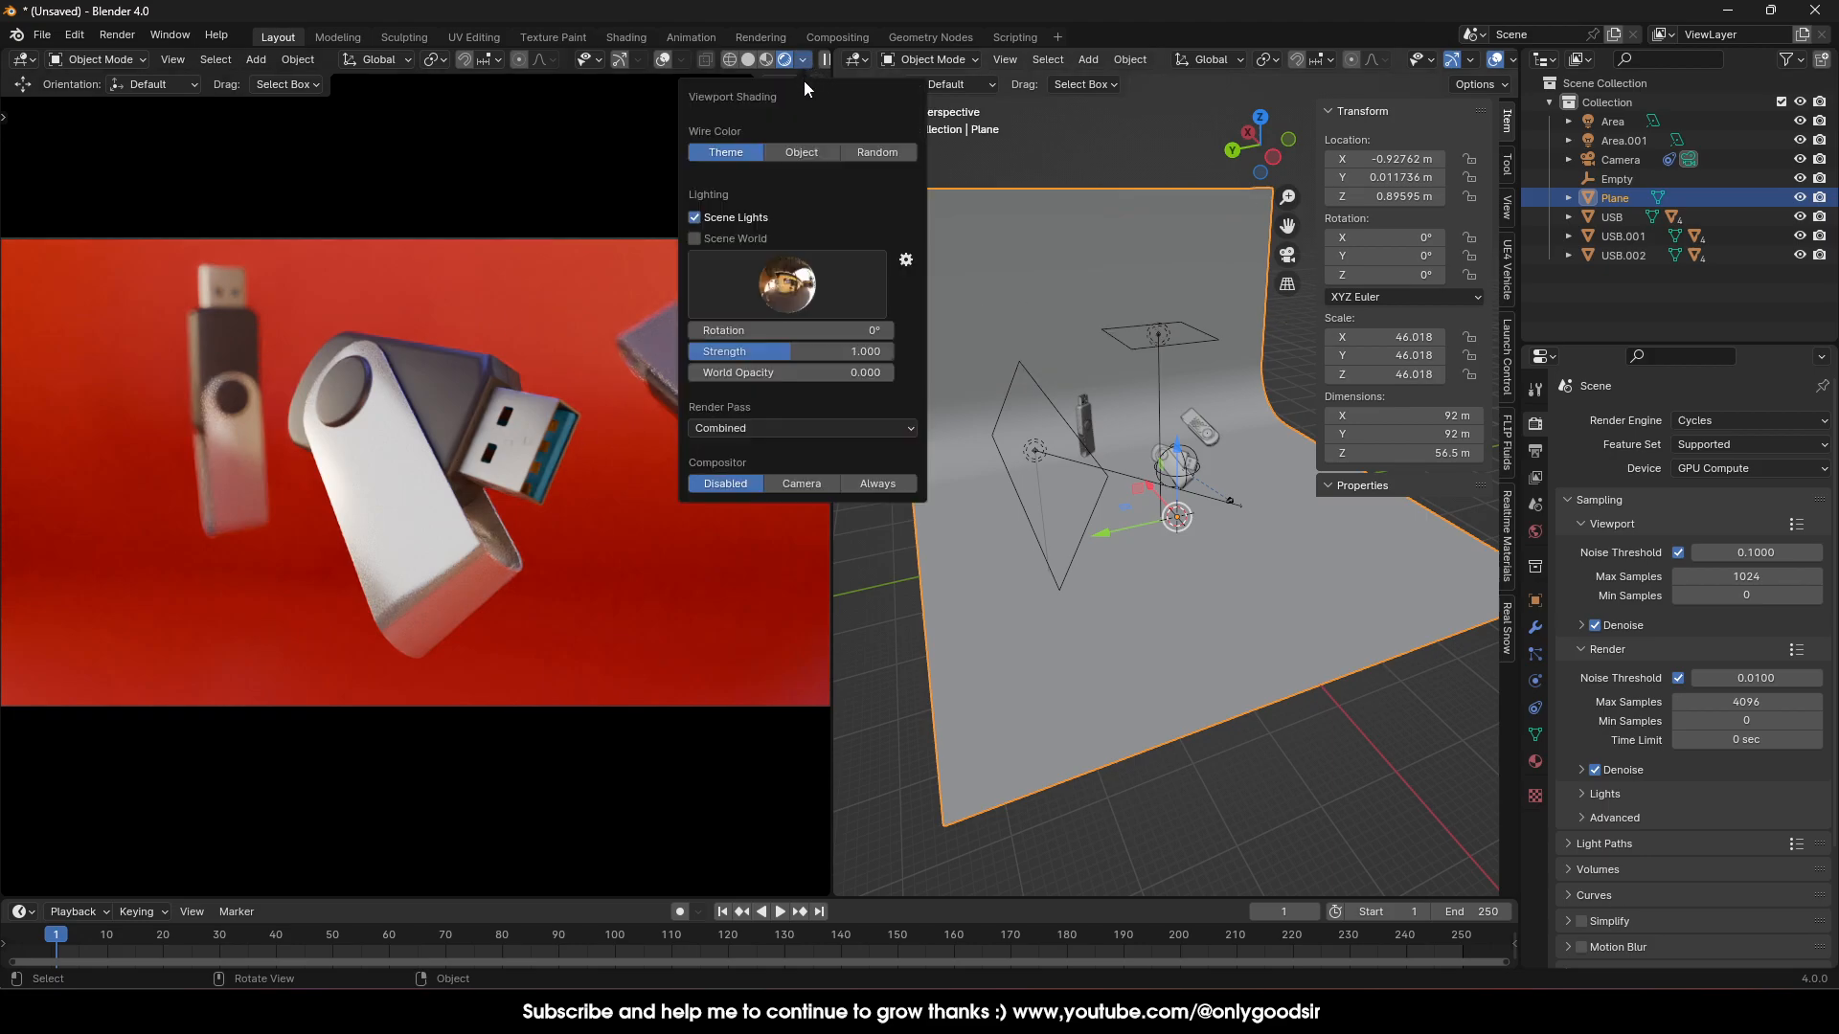
pyautogui.click(797, 309)
pyautogui.click(893, 335)
pyautogui.moveTo(794, 360); pyautogui.dragTo(709, 361)
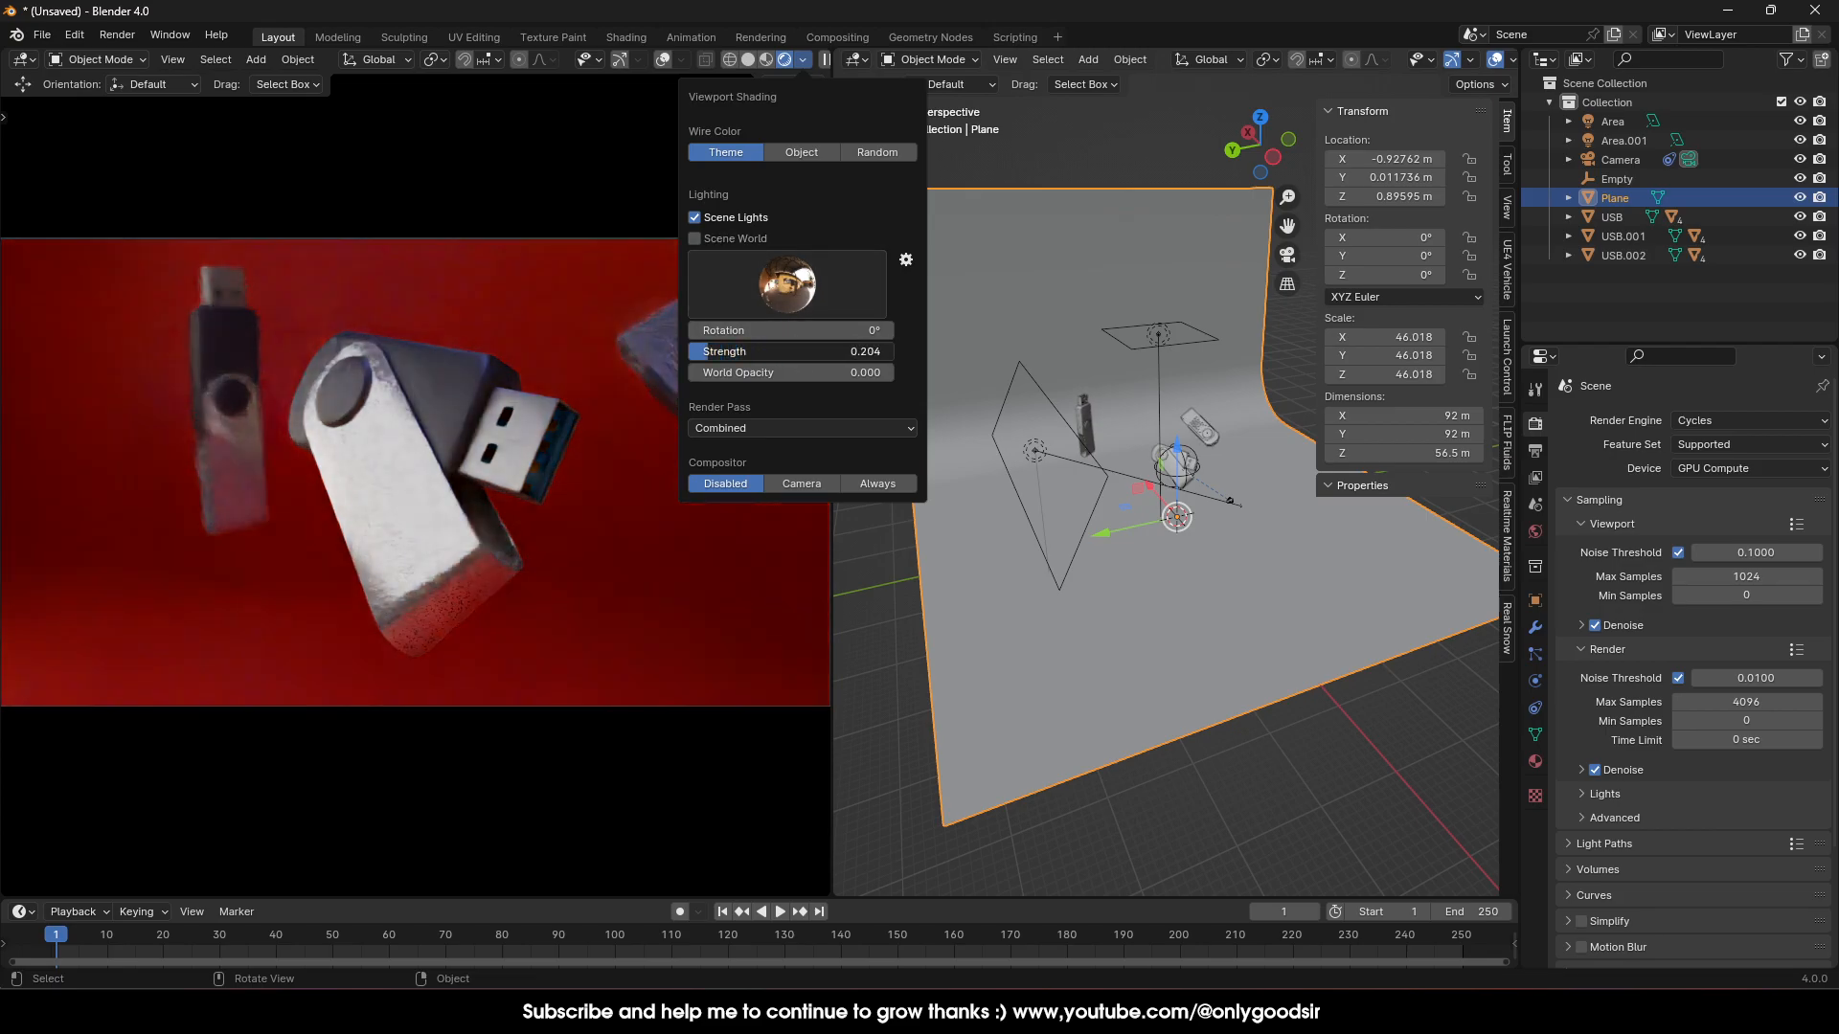
# Split the perspective viewport horizontally and turn the upper area into an Asset Browser
pyautogui.scroll(-5, 1241, 366)
pyautogui.moveTo(1242, 366)
pyautogui.mouseDown(button='middle')
pyautogui.moveTo(1210, 433)
pyautogui.moveTo(1151, 445)
pyautogui.moveTo(1197, 385)
pyautogui.mouseUp(button='middle')
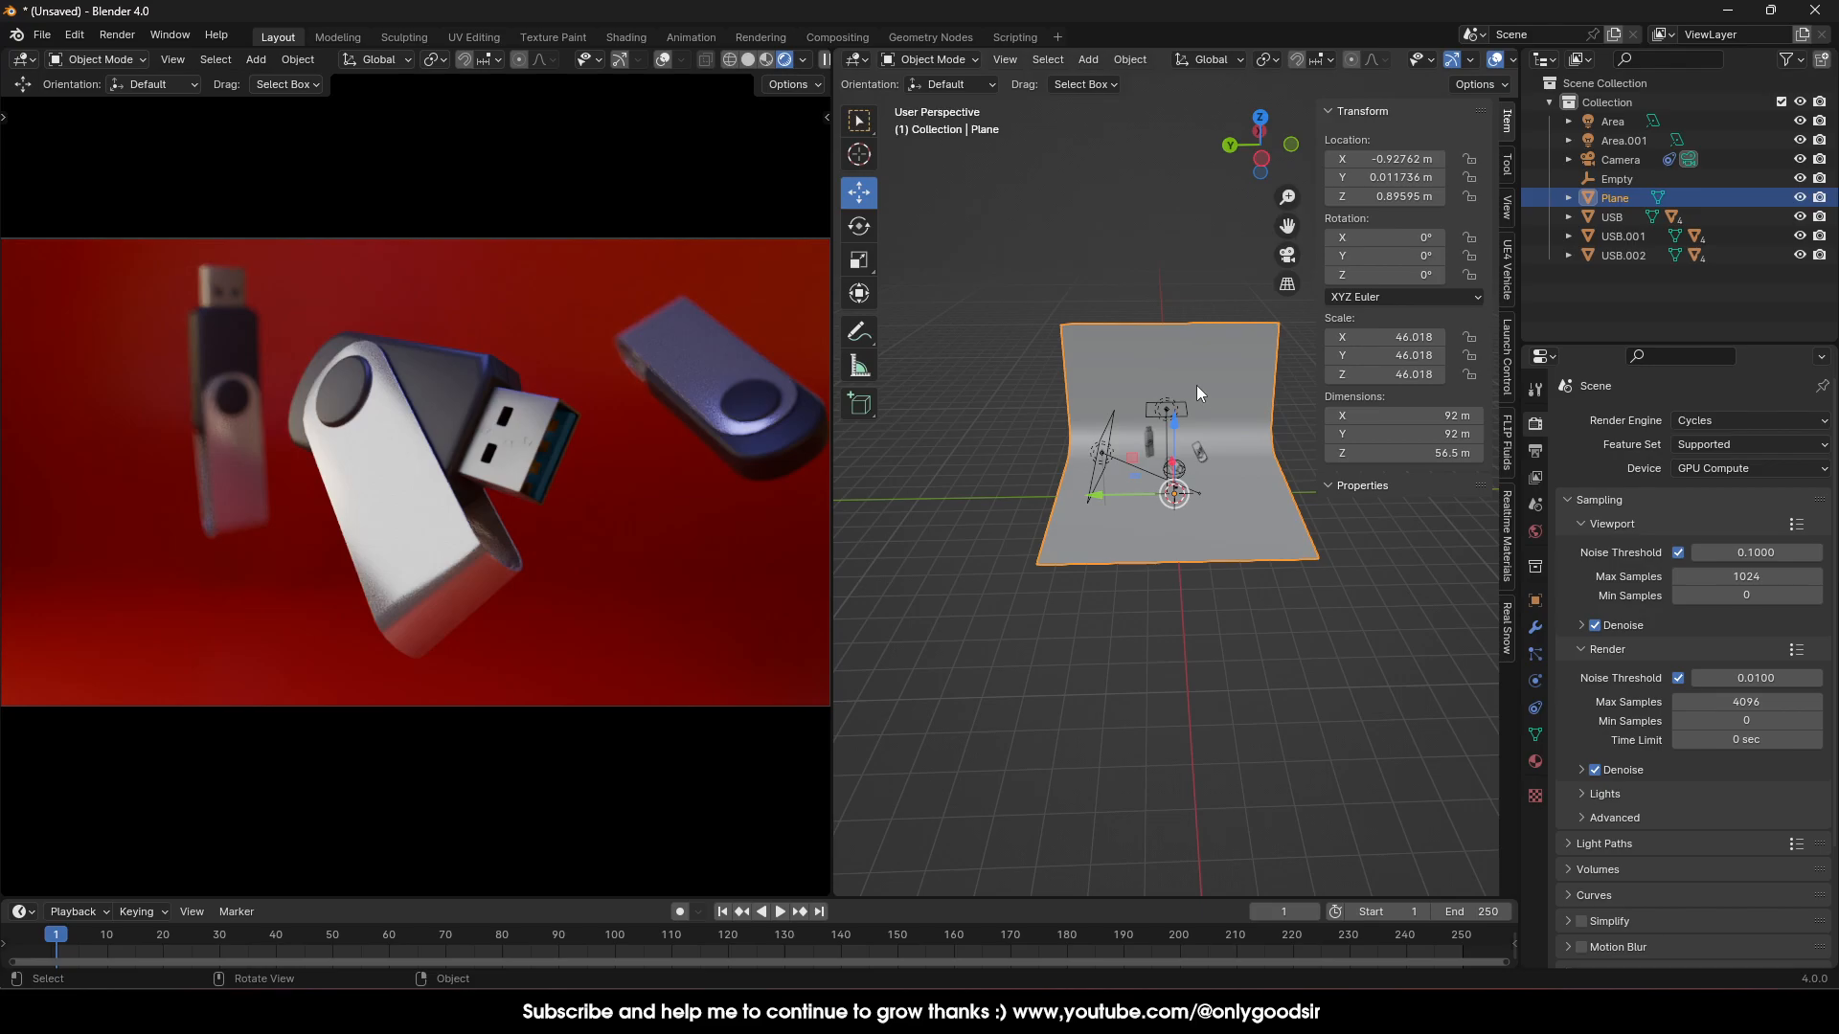
pyautogui.rightClick(985, 46)
pyautogui.click(969, 80)
pyautogui.click(967, 559)
pyautogui.click(867, 58)
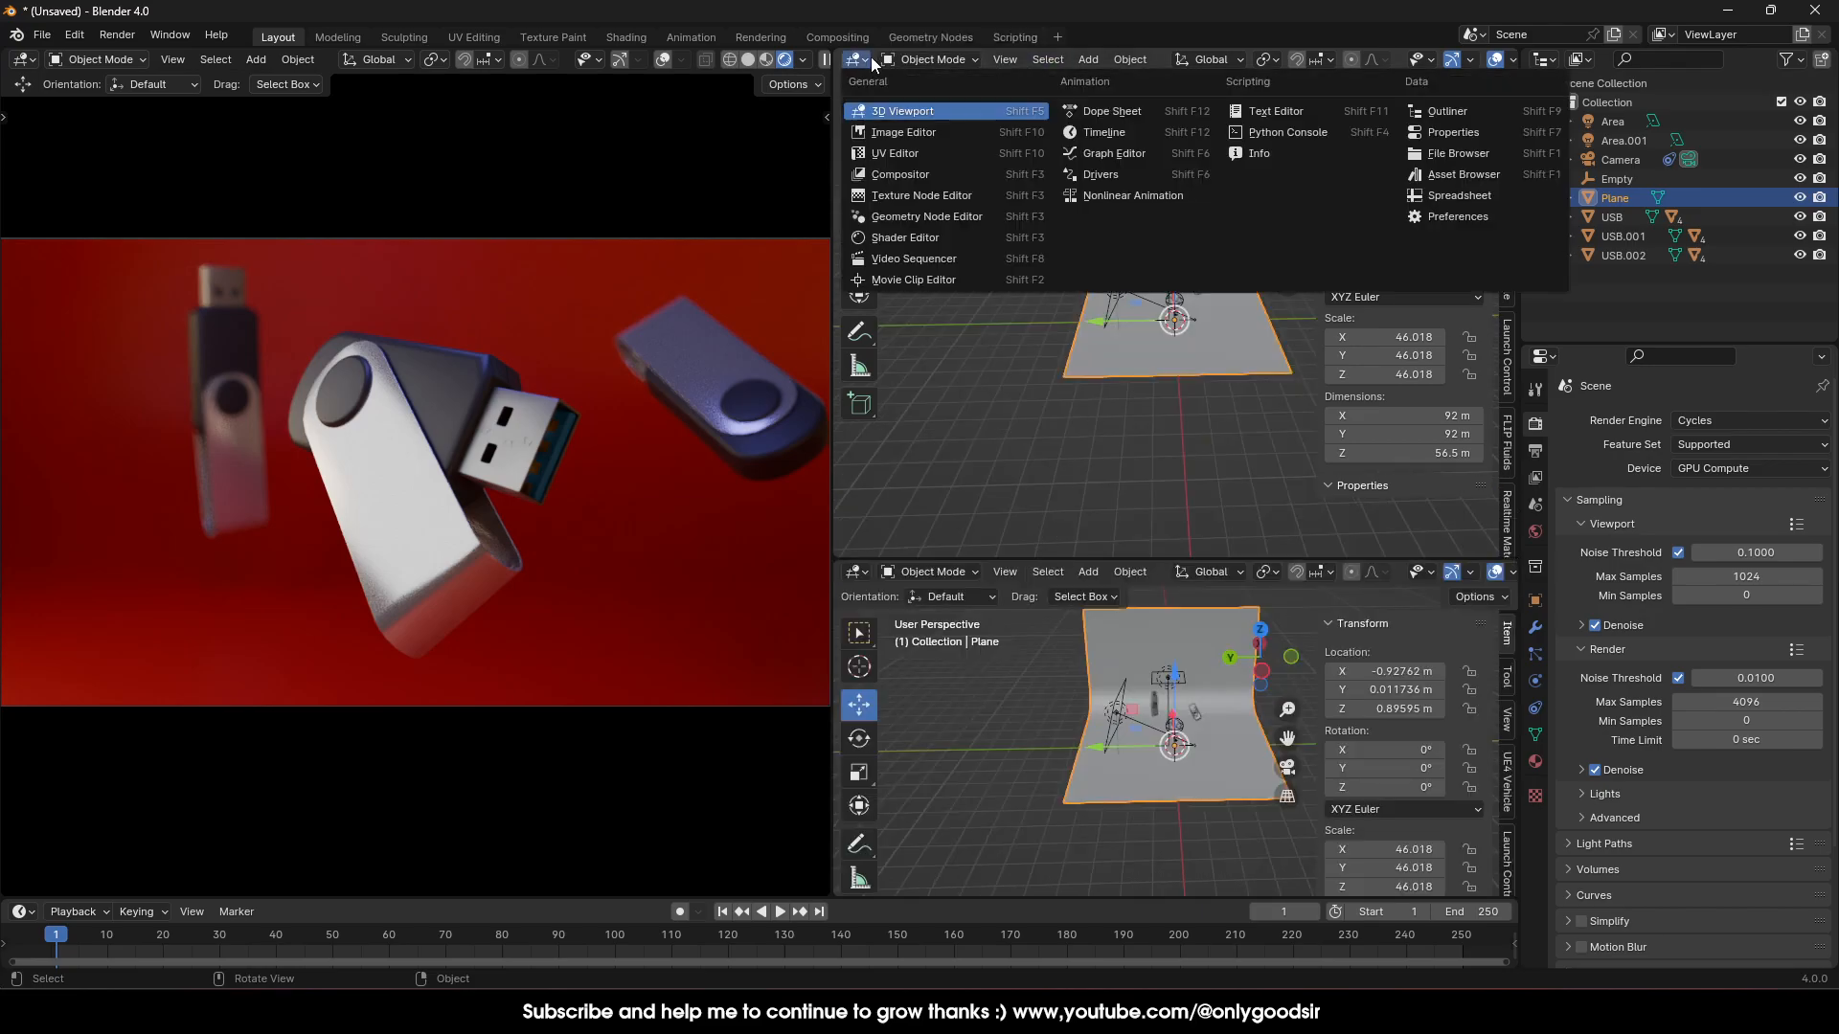
pyautogui.click(1448, 174)
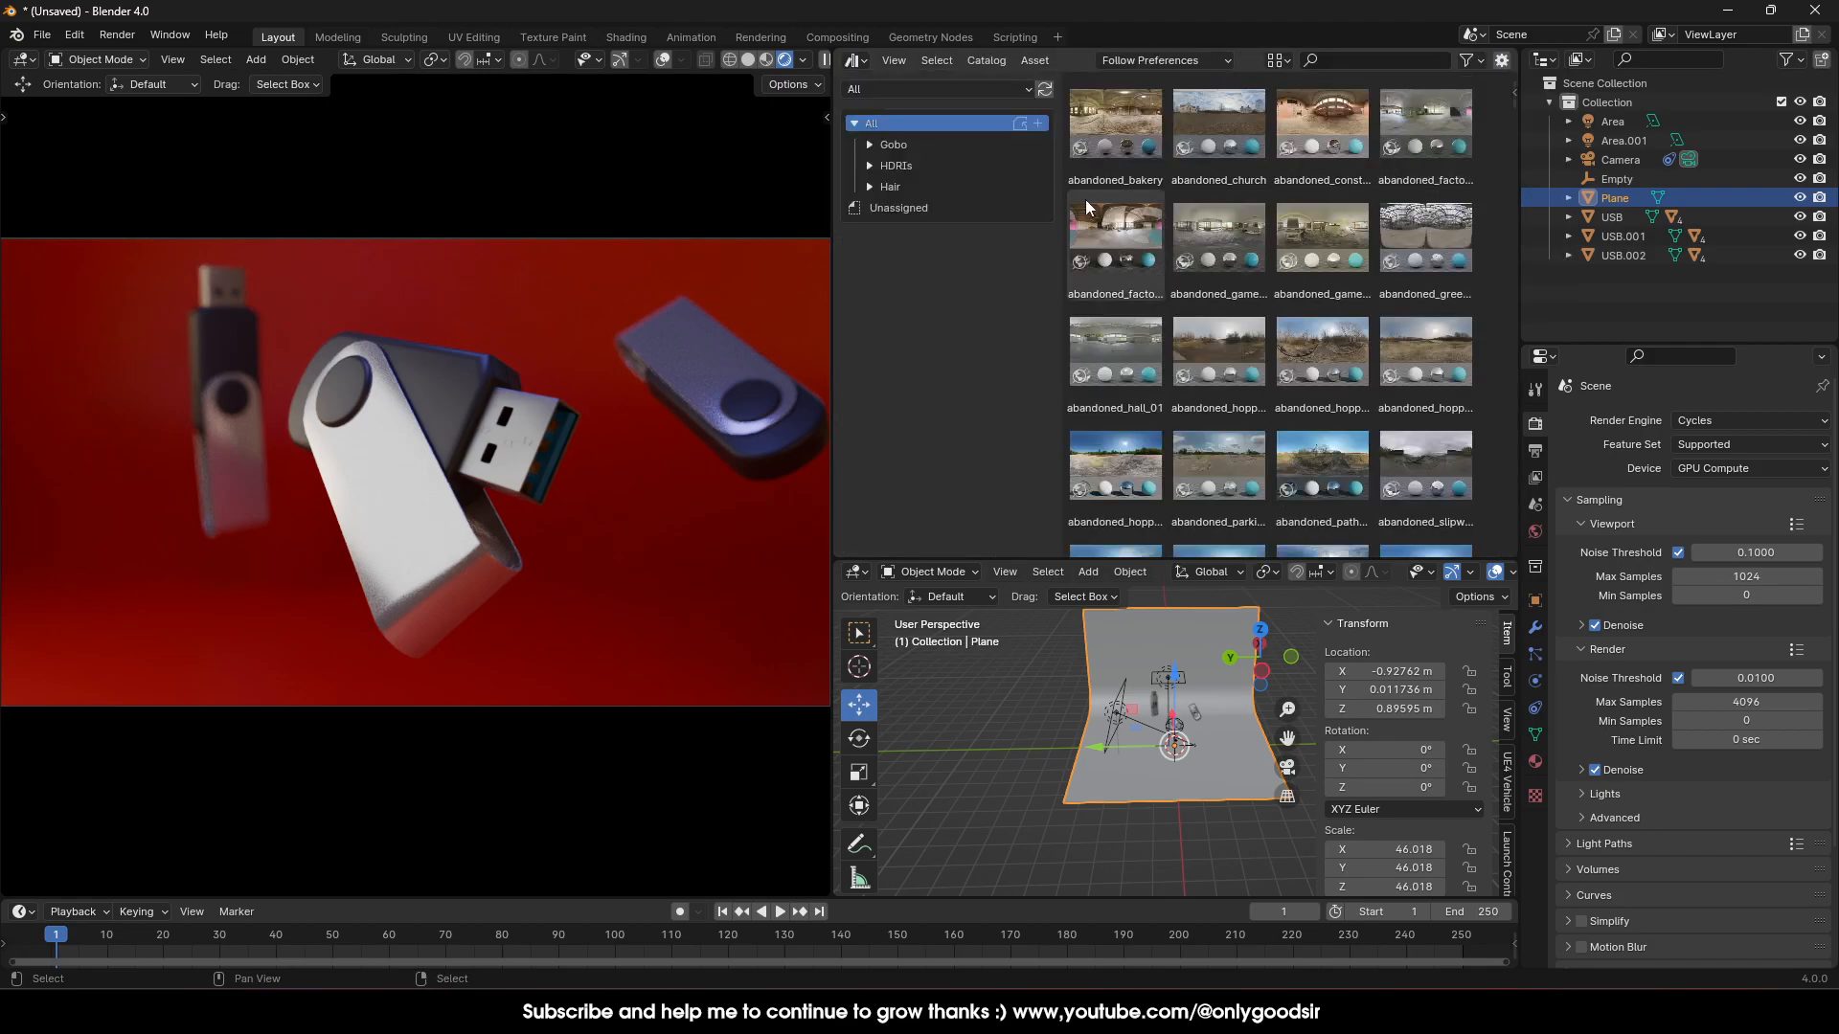
# Add the geometric08 gobo light from the asset library to the scene and raise it about 30.58 m in Z
pyautogui.click(904, 148)
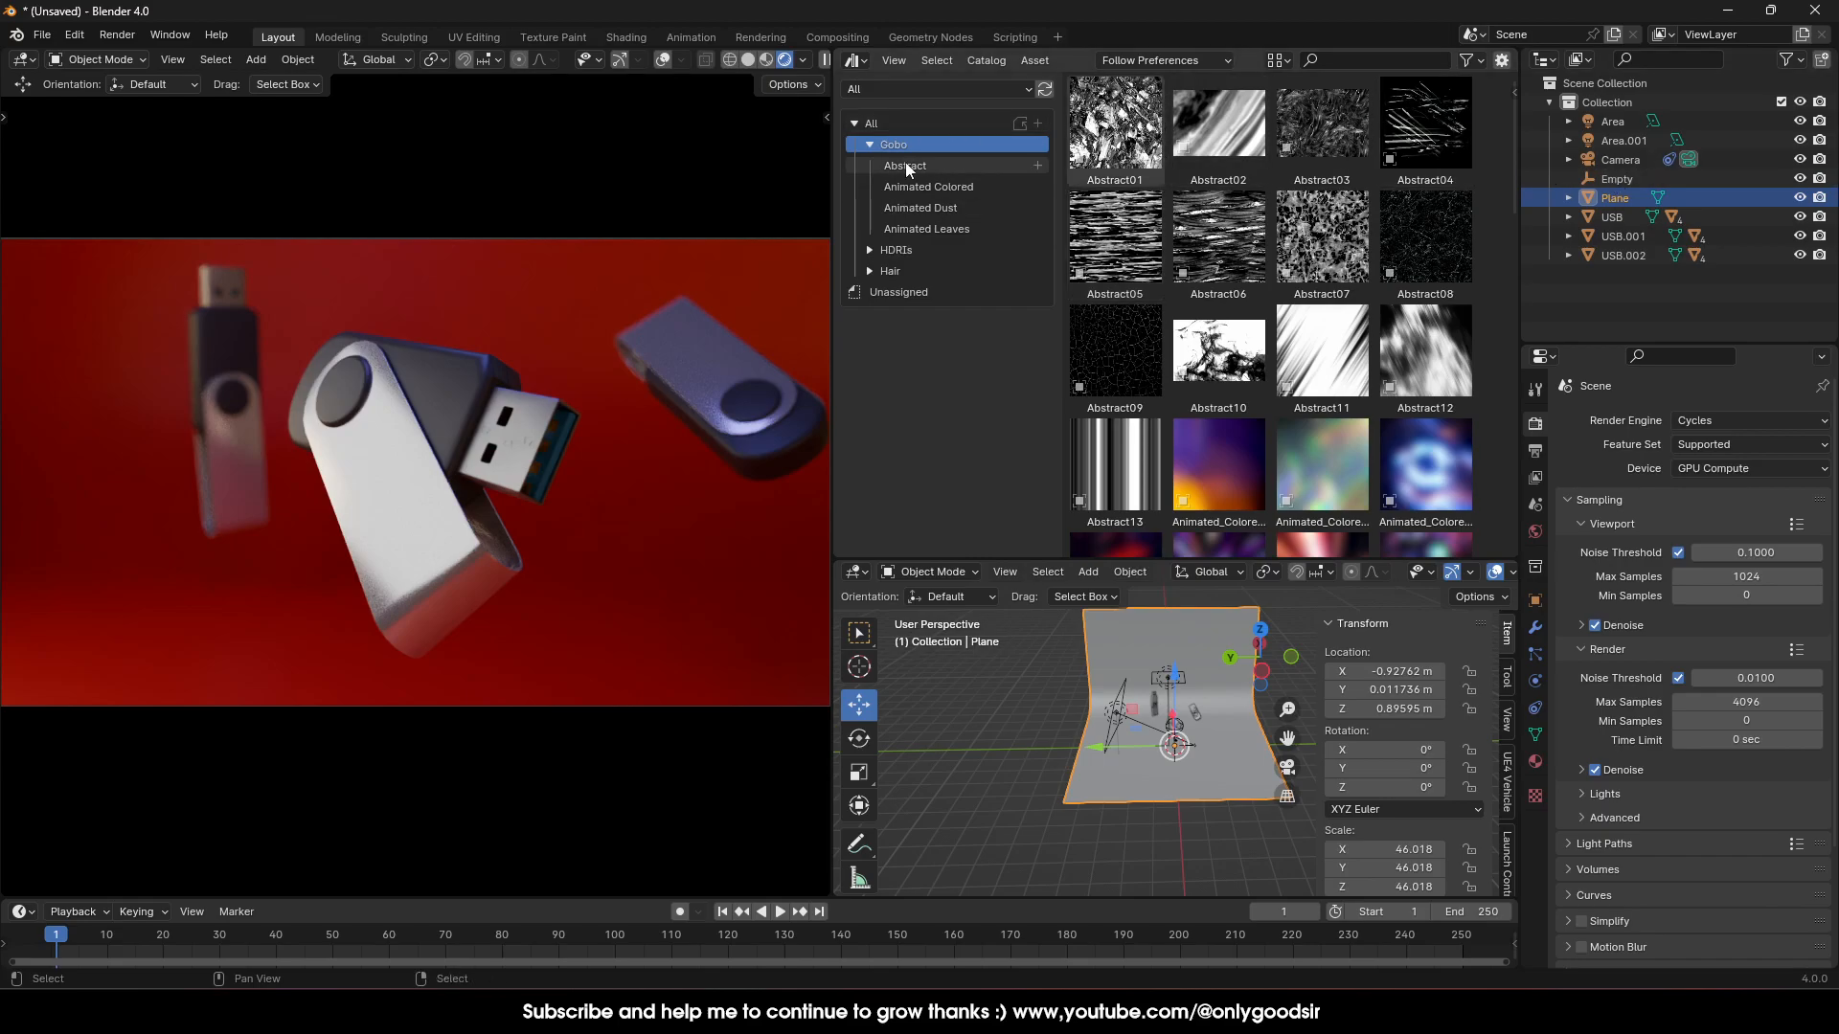
pyautogui.click(883, 123)
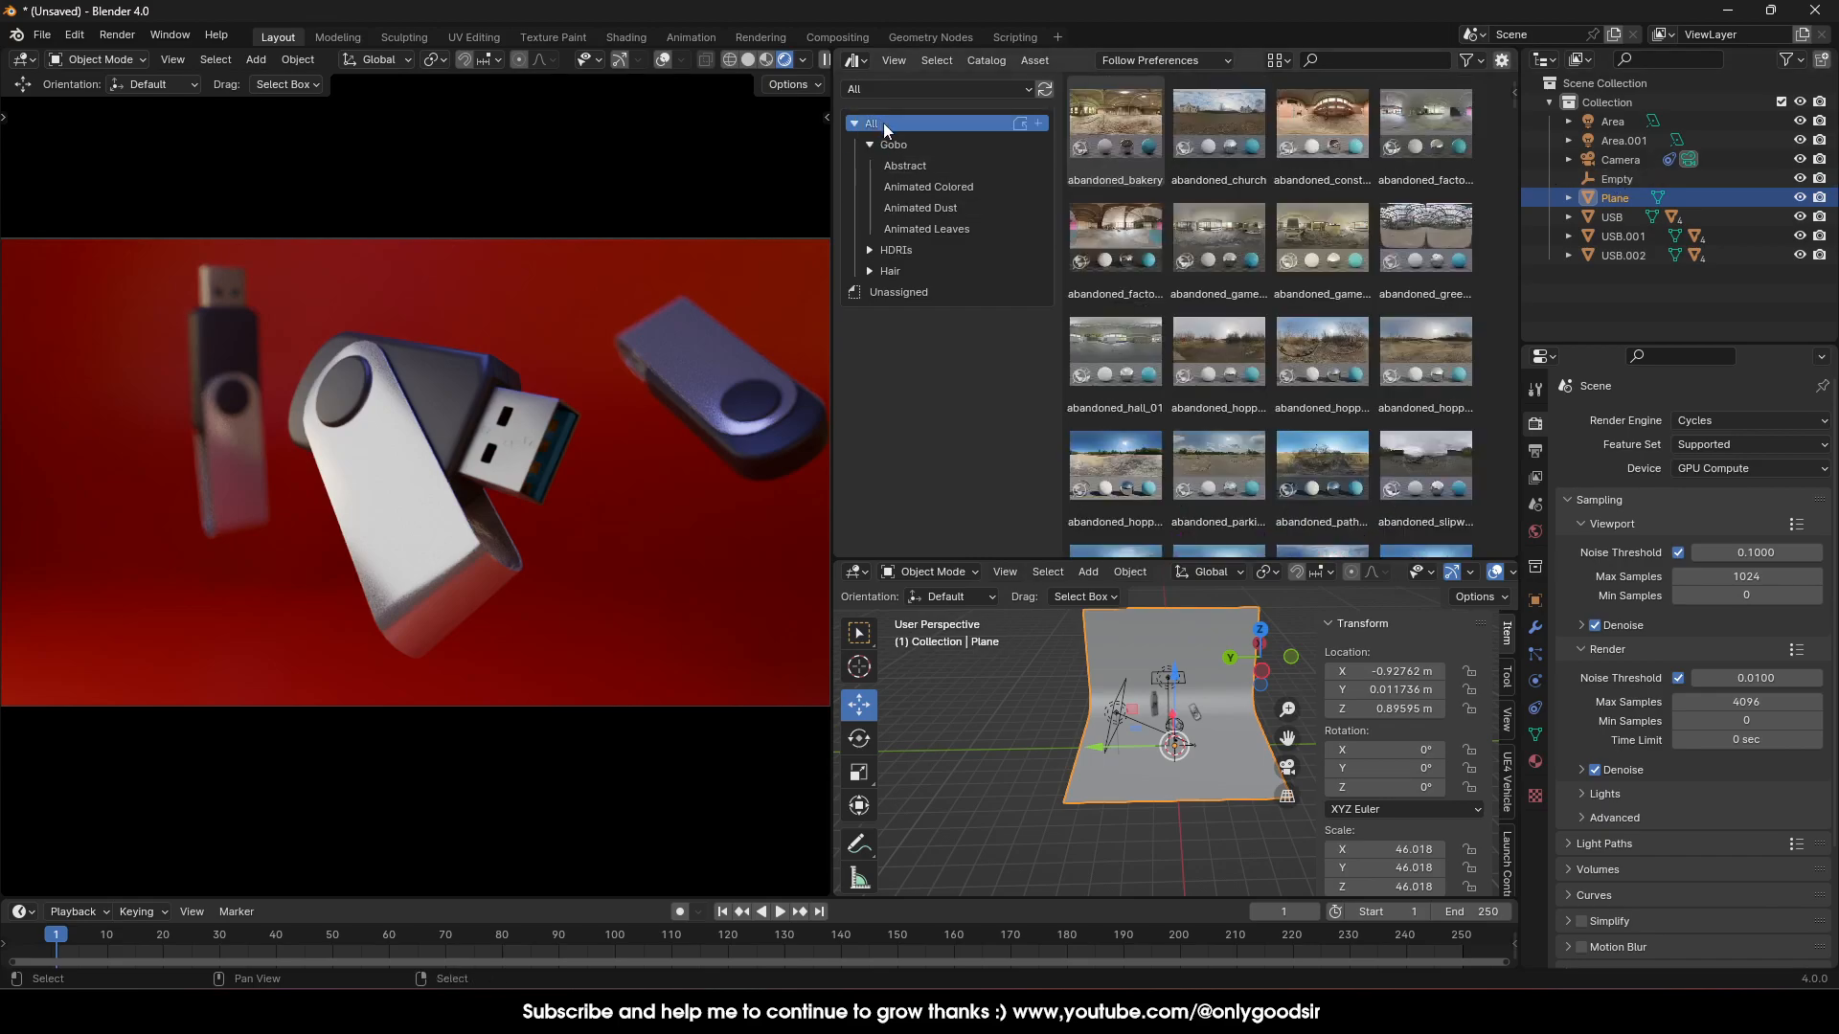
pyautogui.click(1512, 97)
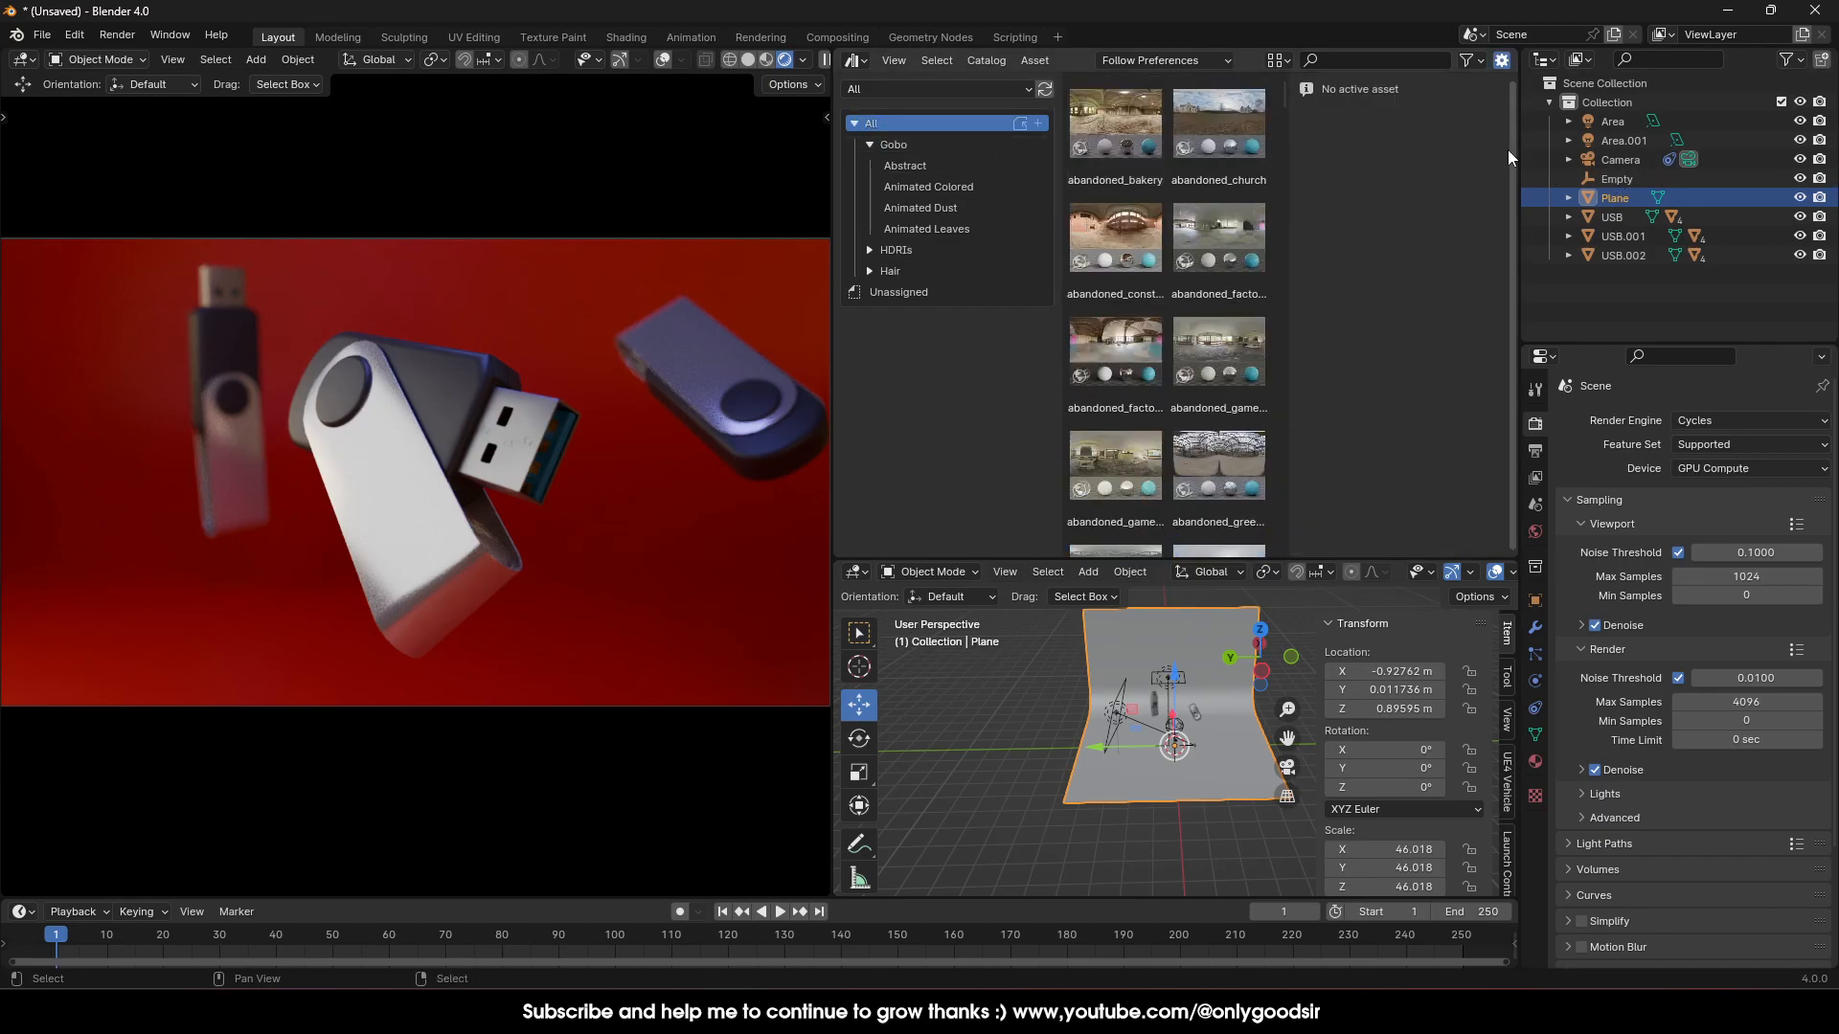
pyautogui.moveTo(1288, 110); pyautogui.dragTo(1451, 378)
pyautogui.scroll(2, 1451, 372)
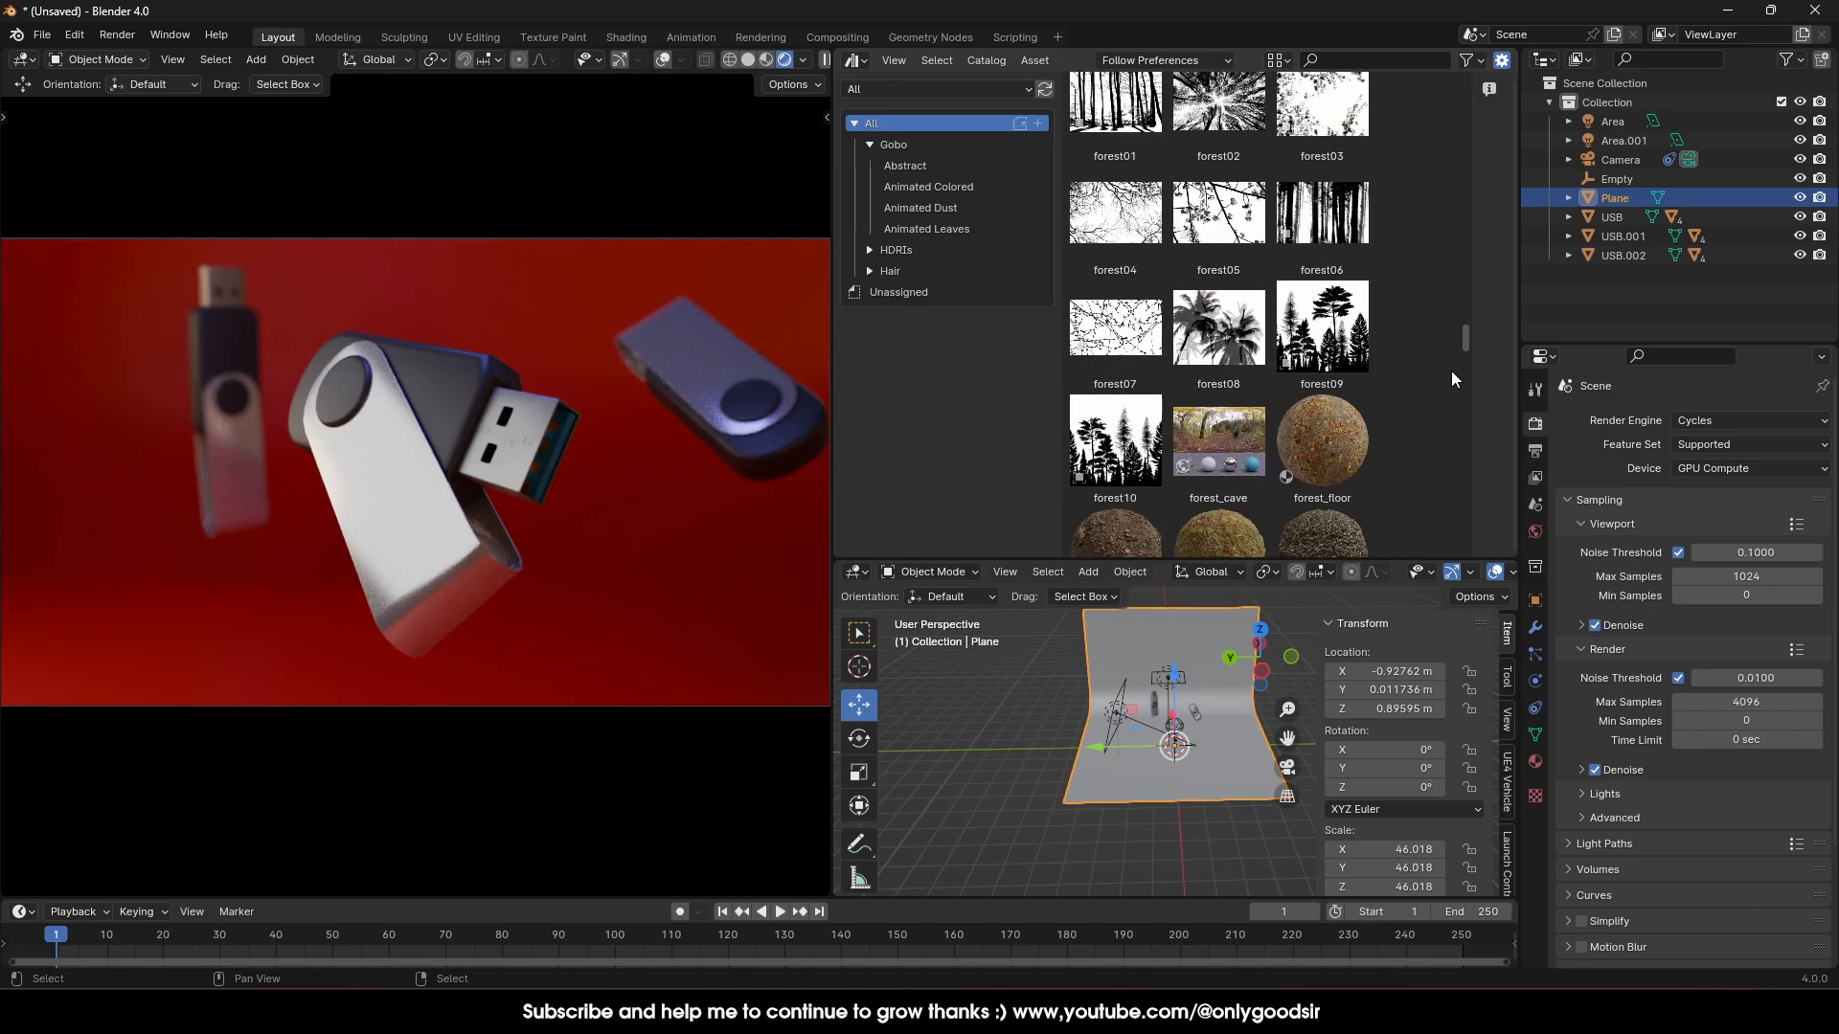
pyautogui.moveTo(1452, 372); pyautogui.dragTo(1455, 393)
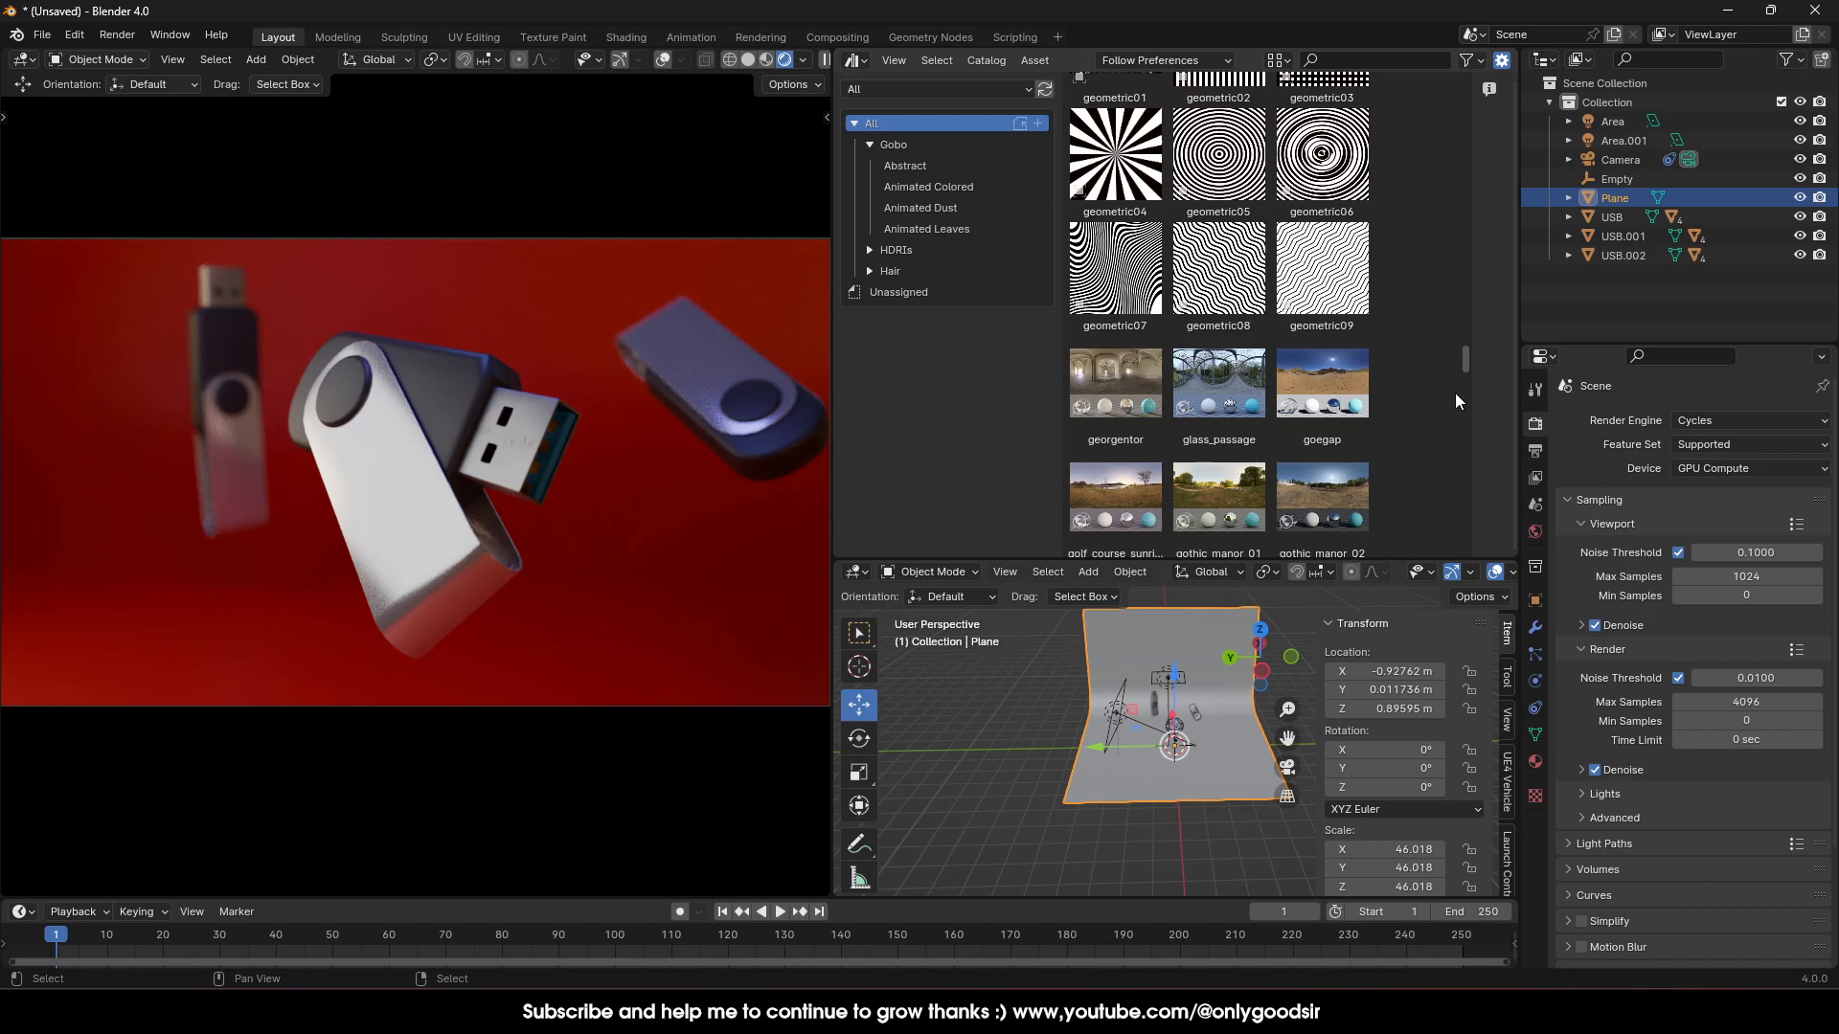
pyautogui.moveTo(1222, 280); pyautogui.dragTo(1173, 748)
pyautogui.scroll(-2, 1223, 752)
pyautogui.scroll(2, 1222, 750)
pyautogui.moveTo(1172, 671); pyautogui.dragTo(1191, 594)
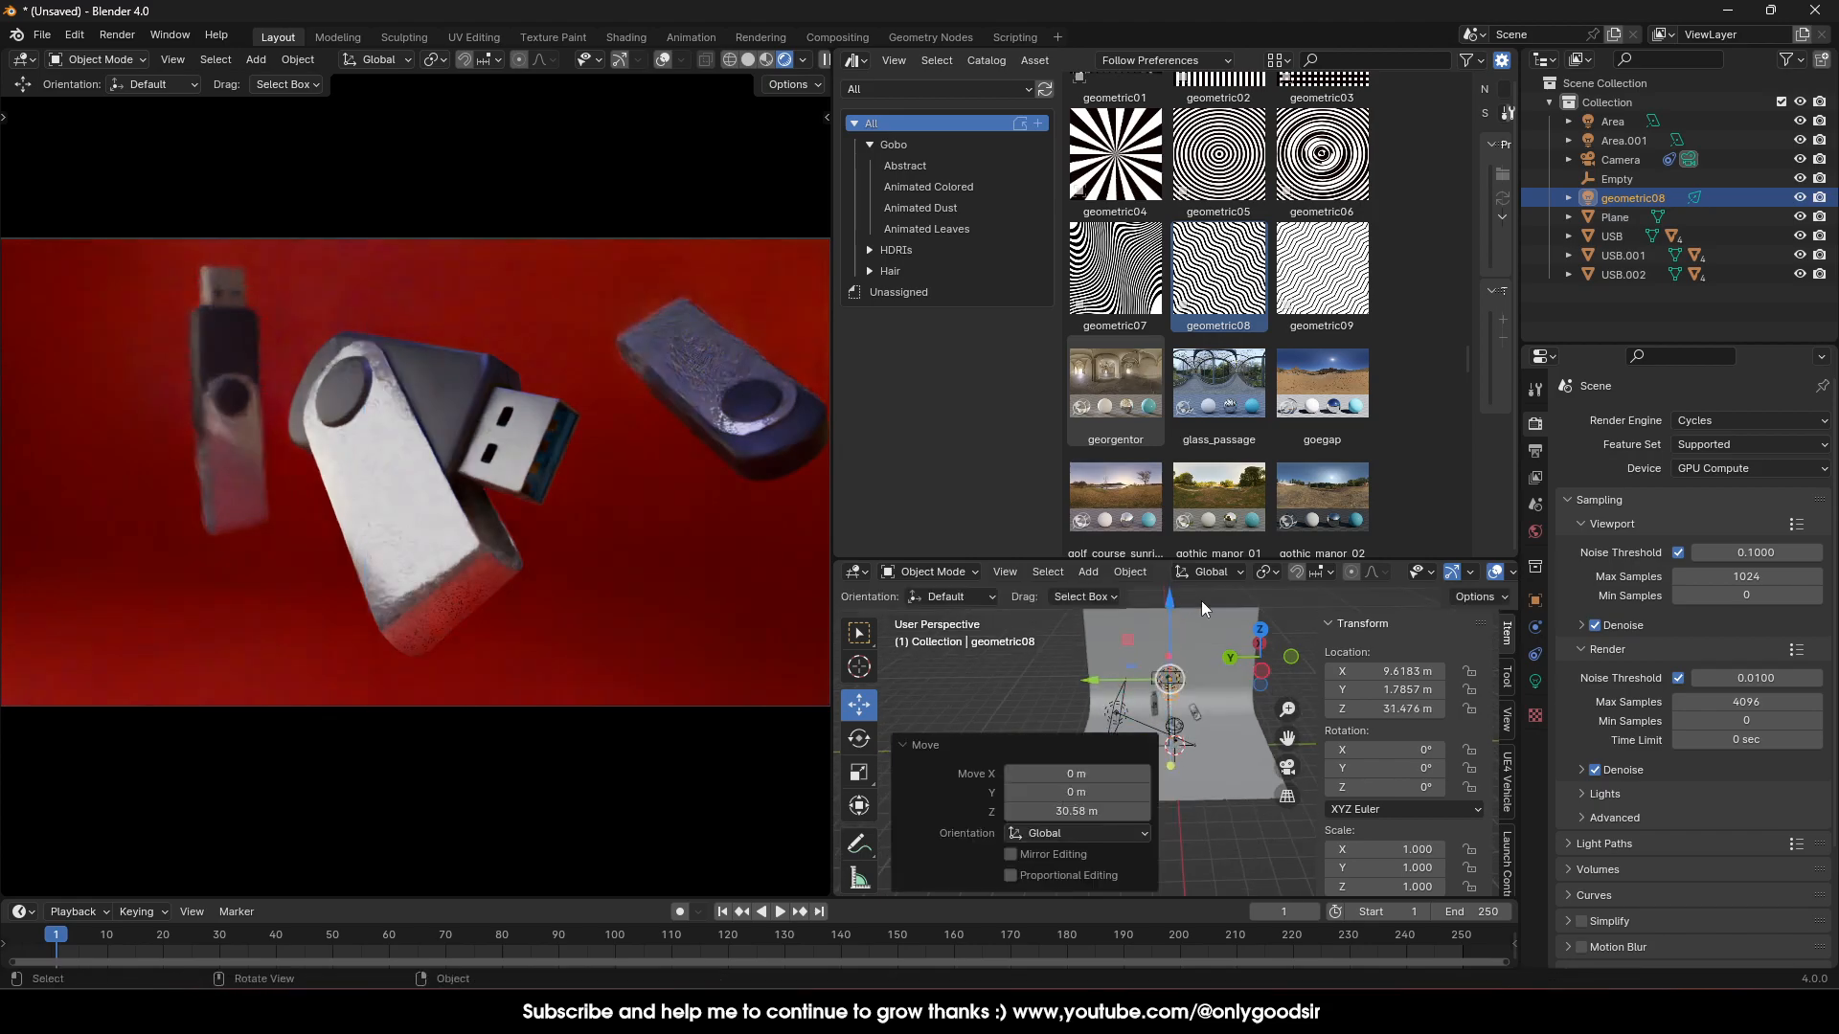
# Add a Track To constraint to the geometric08 light with the Empty as its target
pyautogui.click(1535, 654)
pyautogui.click(1658, 422)
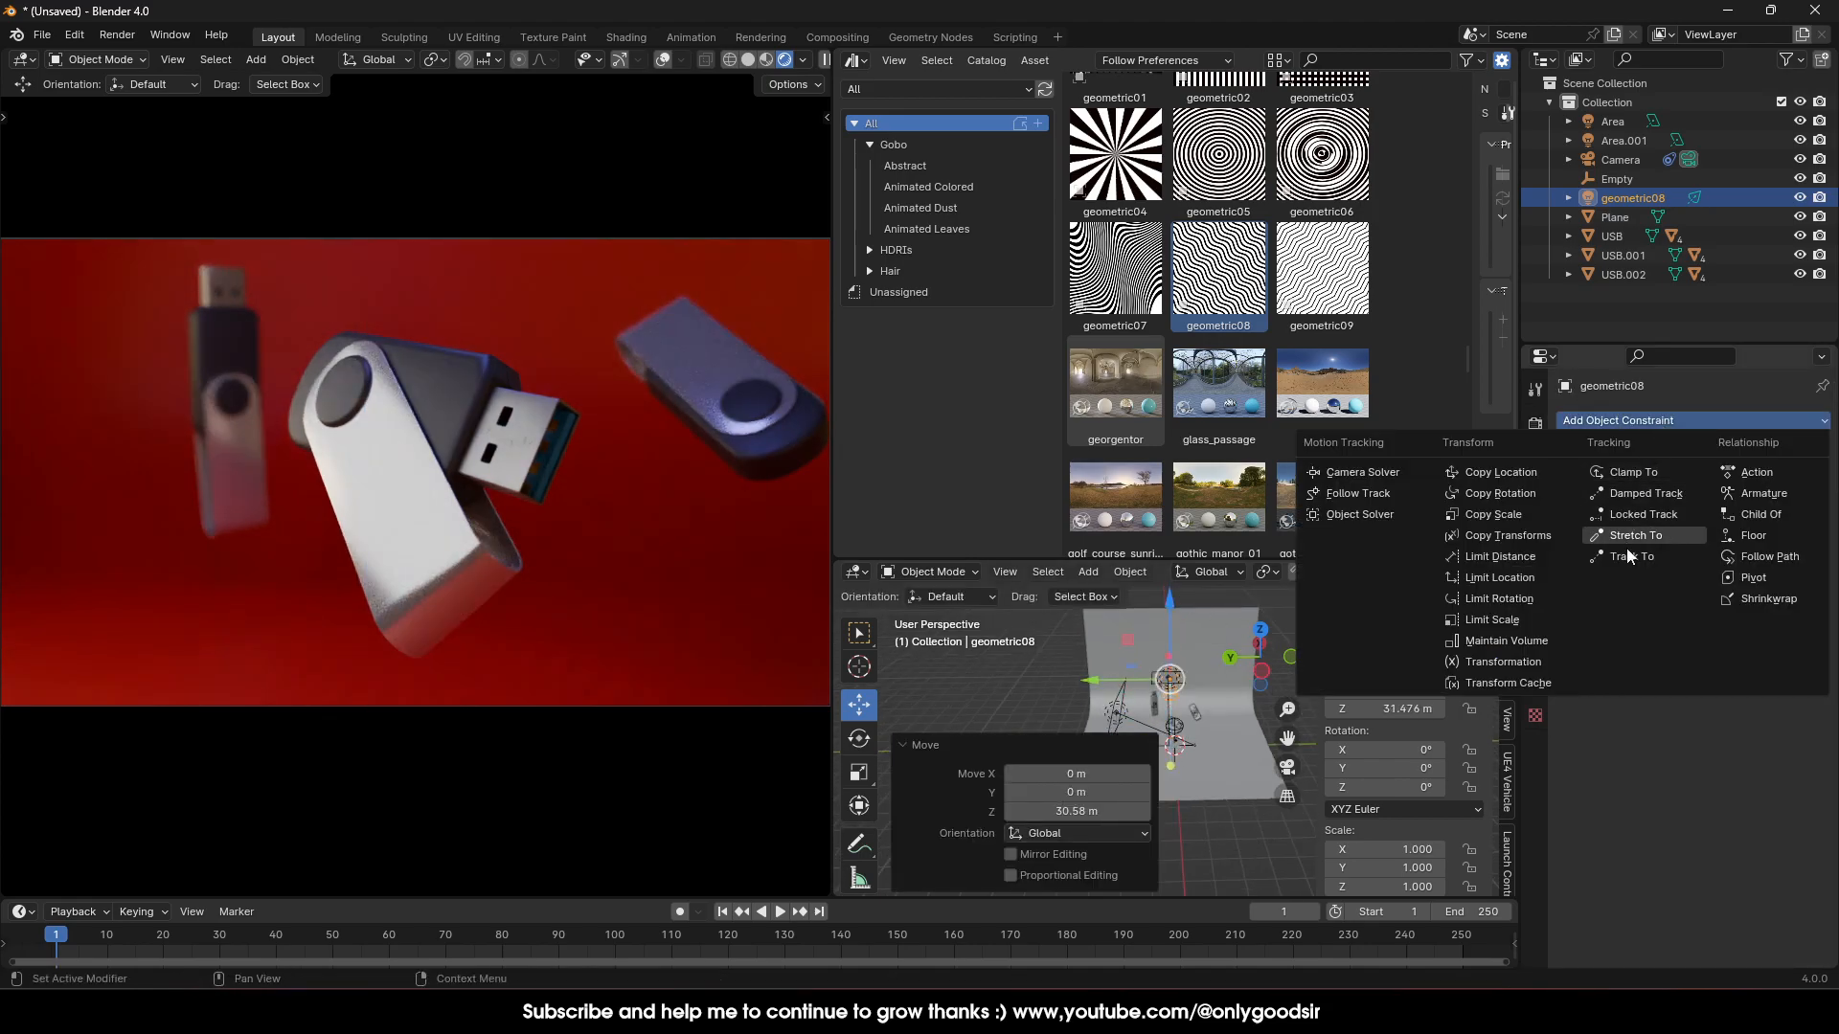
pyautogui.click(1626, 536)
pyautogui.click(1734, 480)
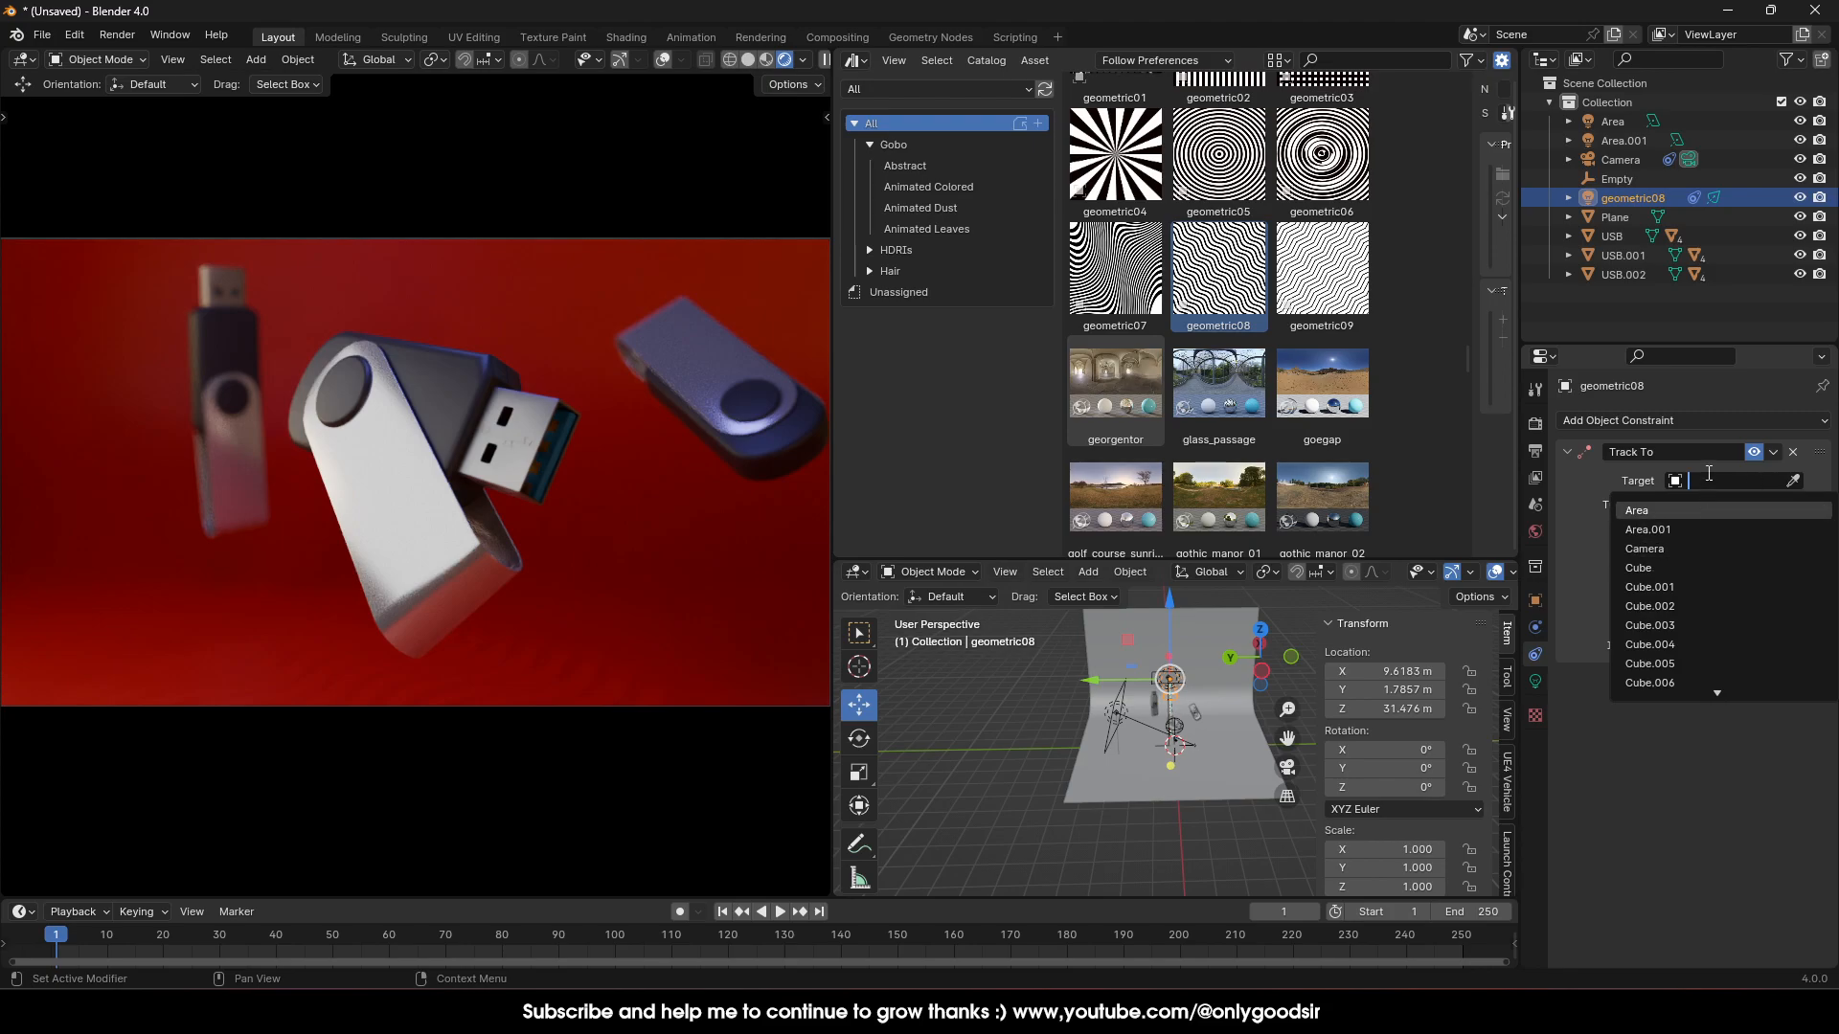
pyautogui.write('emp')
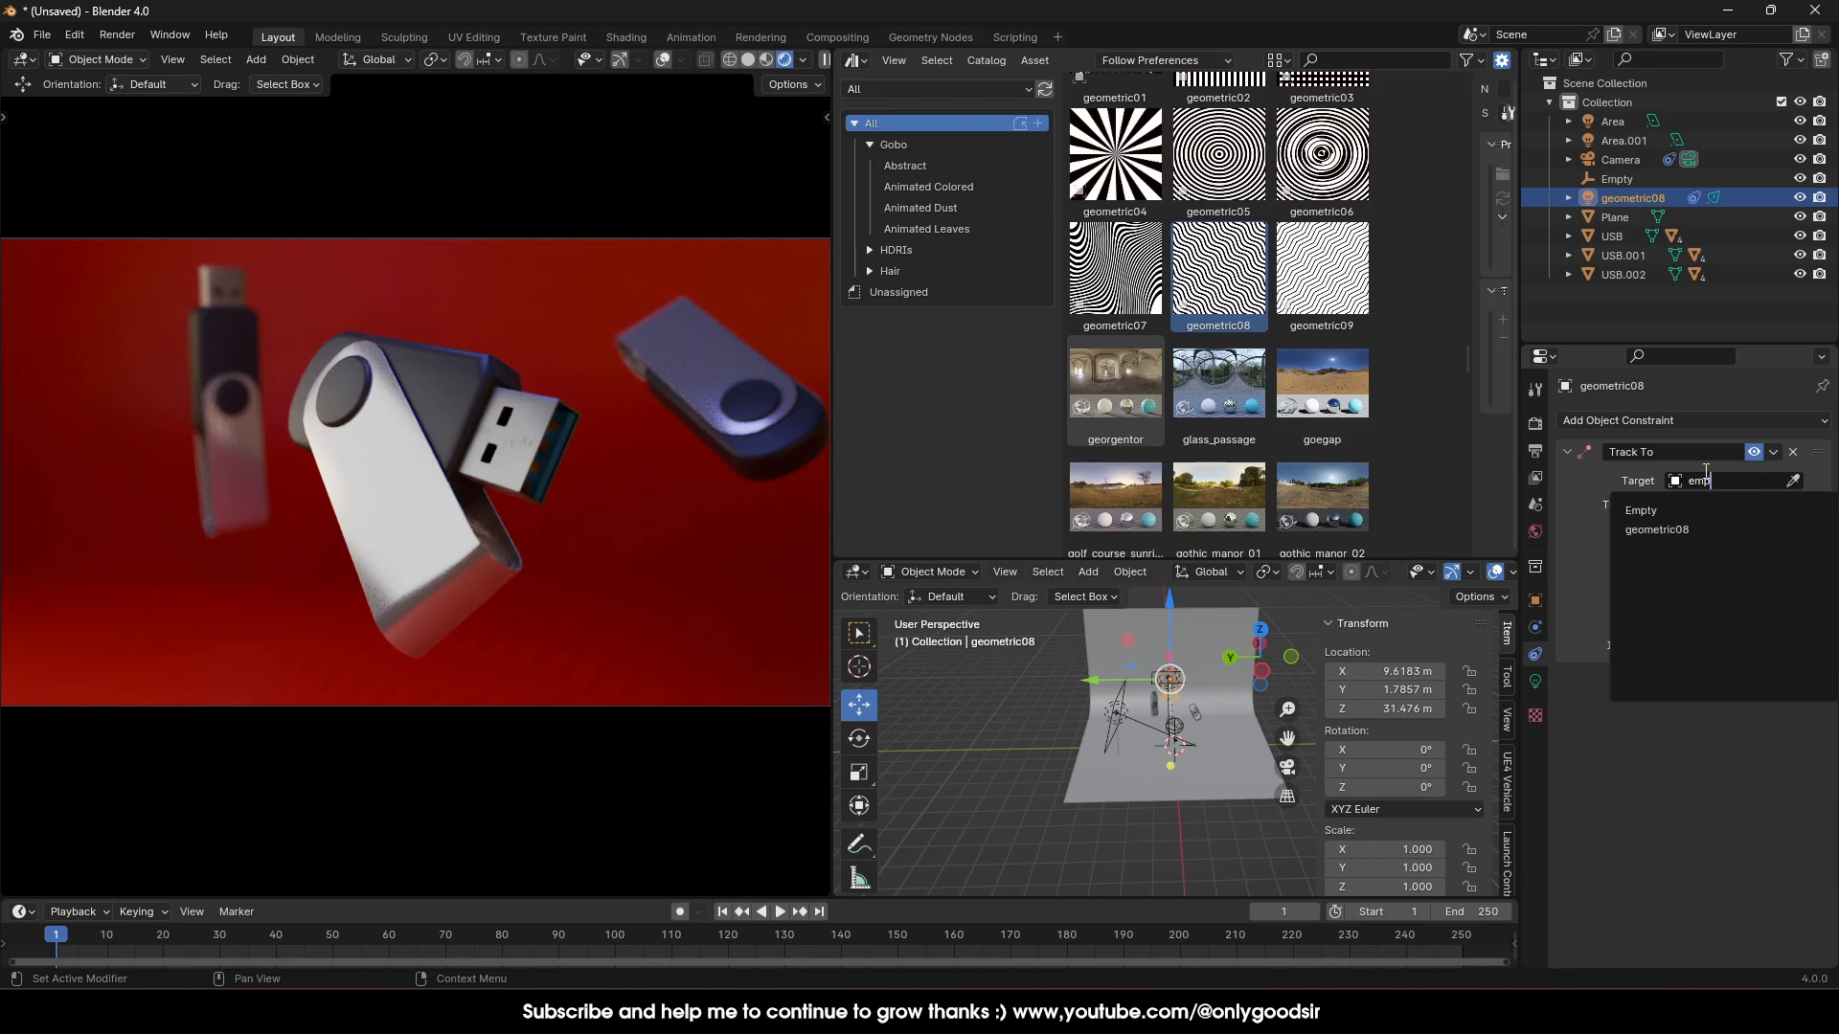
pyautogui.click(1674, 511)
# Raise the geometric08 light about 22.15 m in Z and move it about -66.96 m along X
pyautogui.moveTo(1168, 692); pyautogui.dragTo(1171, 629, button='middle')
pyautogui.moveTo(1160, 606); pyautogui.dragTo(1161, 560)
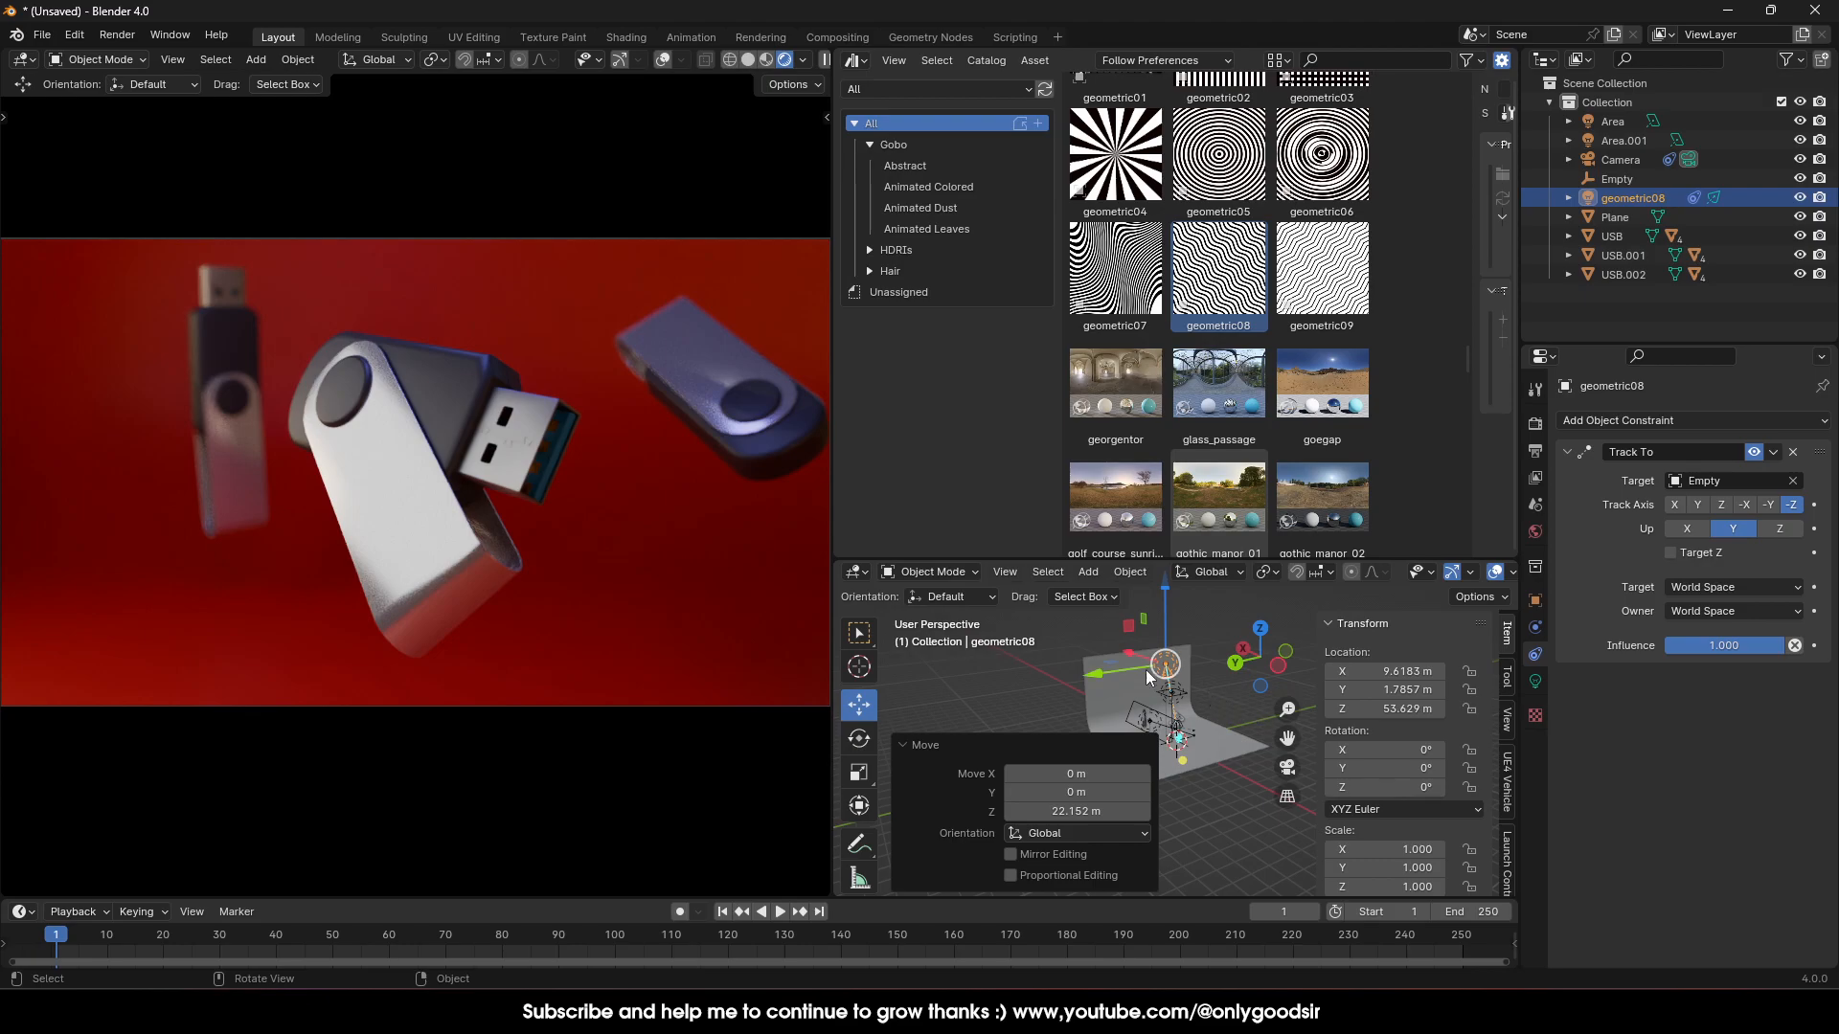
pyautogui.press('g')
pyautogui.press('x')
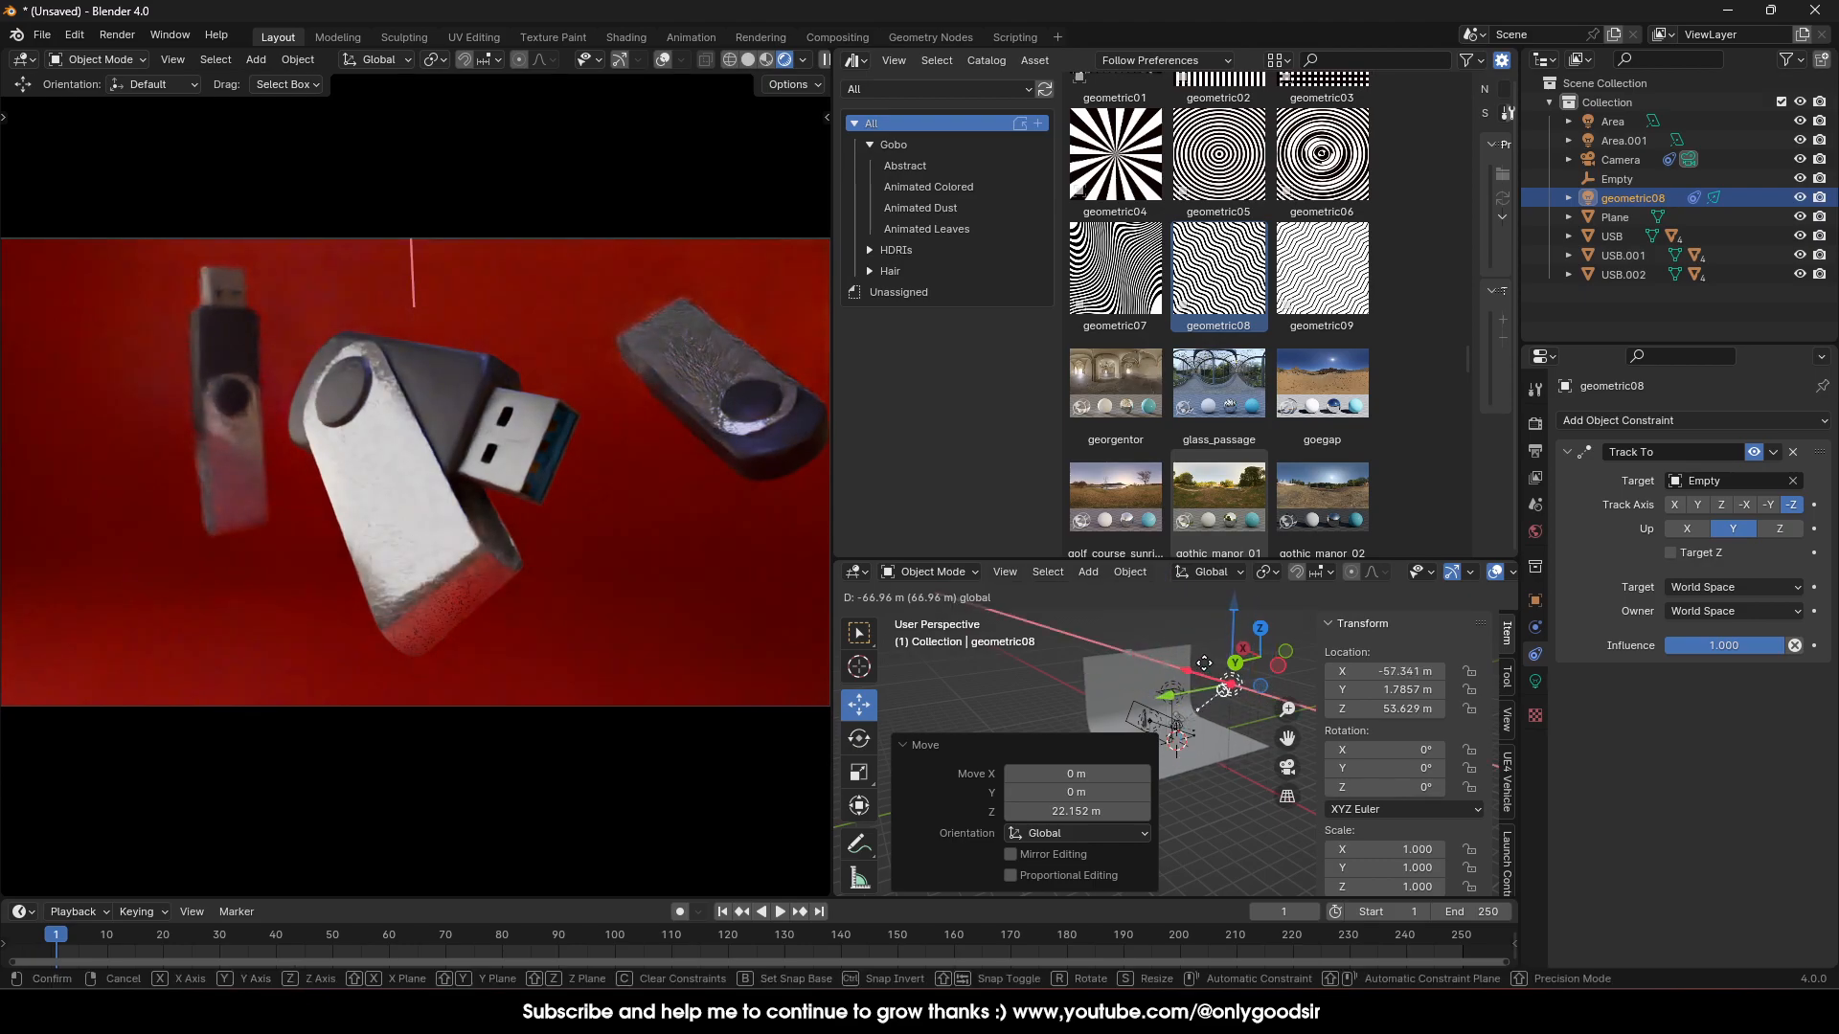
pyautogui.click(1221, 682)
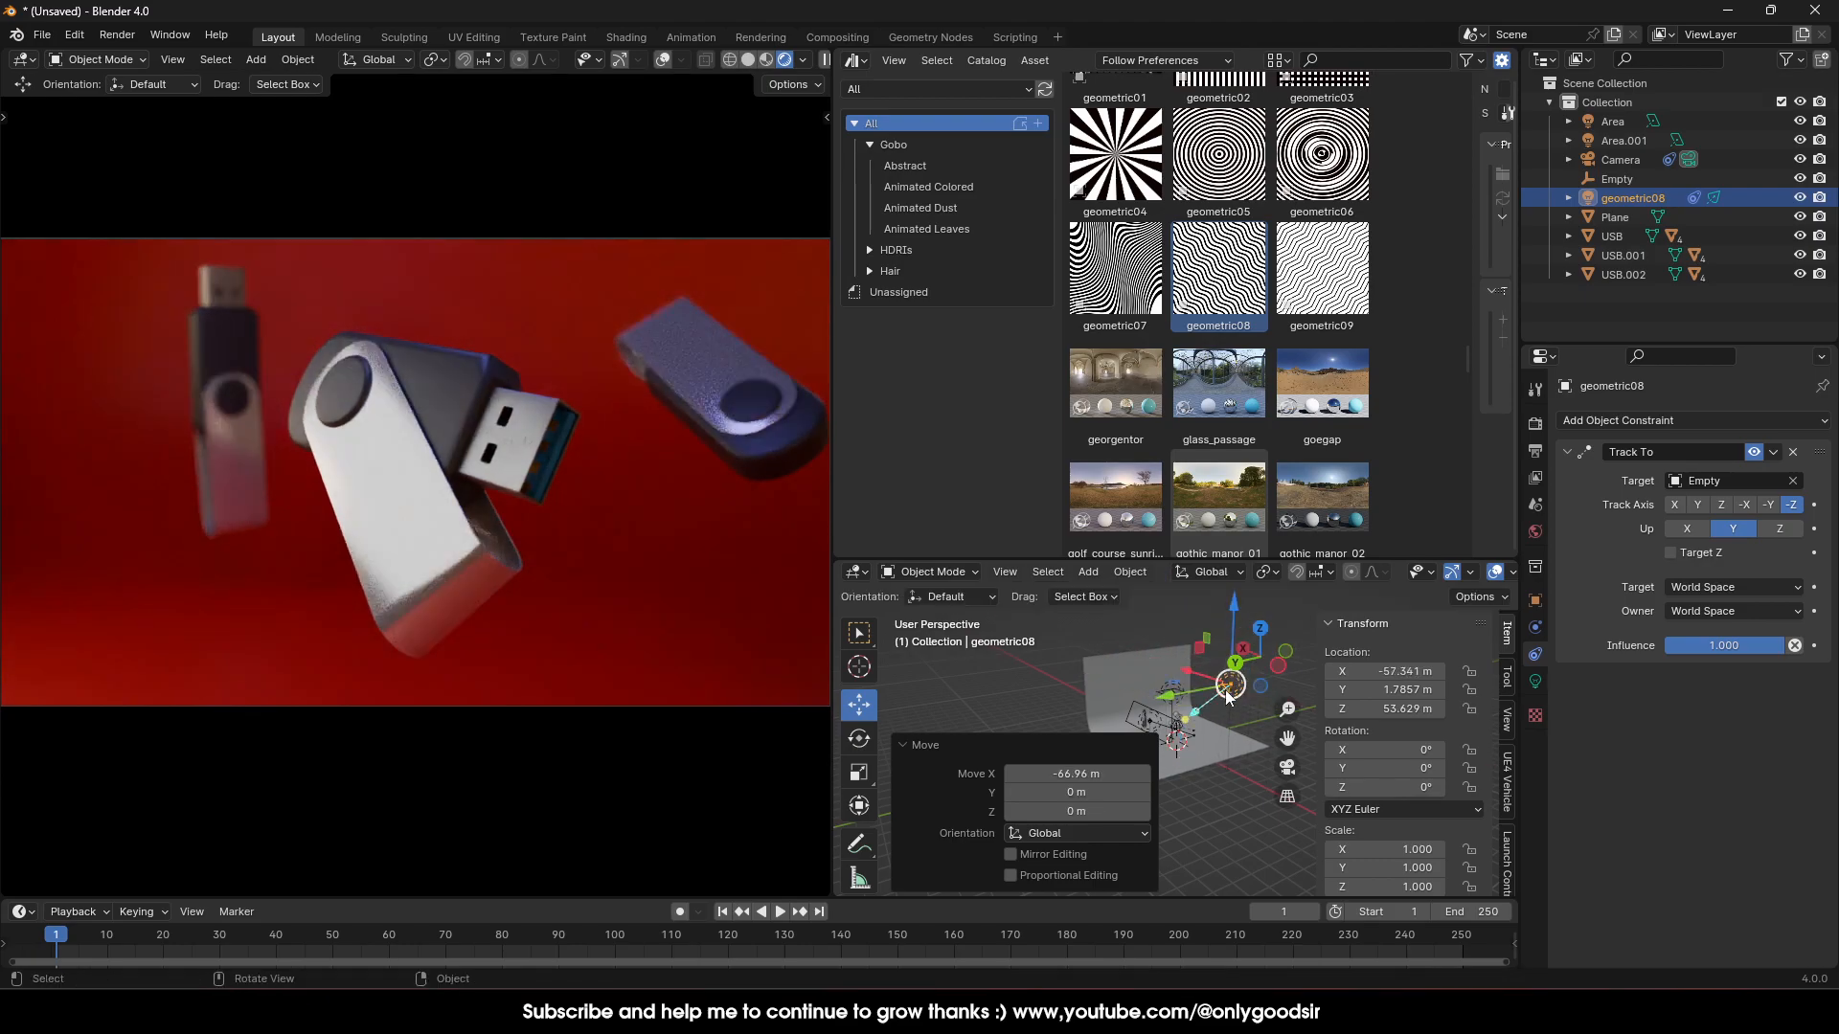
# Join the two split areas so the 3D viewport replaces the Asset Browser
pyautogui.rightClick(1146, 559)
pyautogui.click(1137, 581)
pyautogui.click(1157, 534)
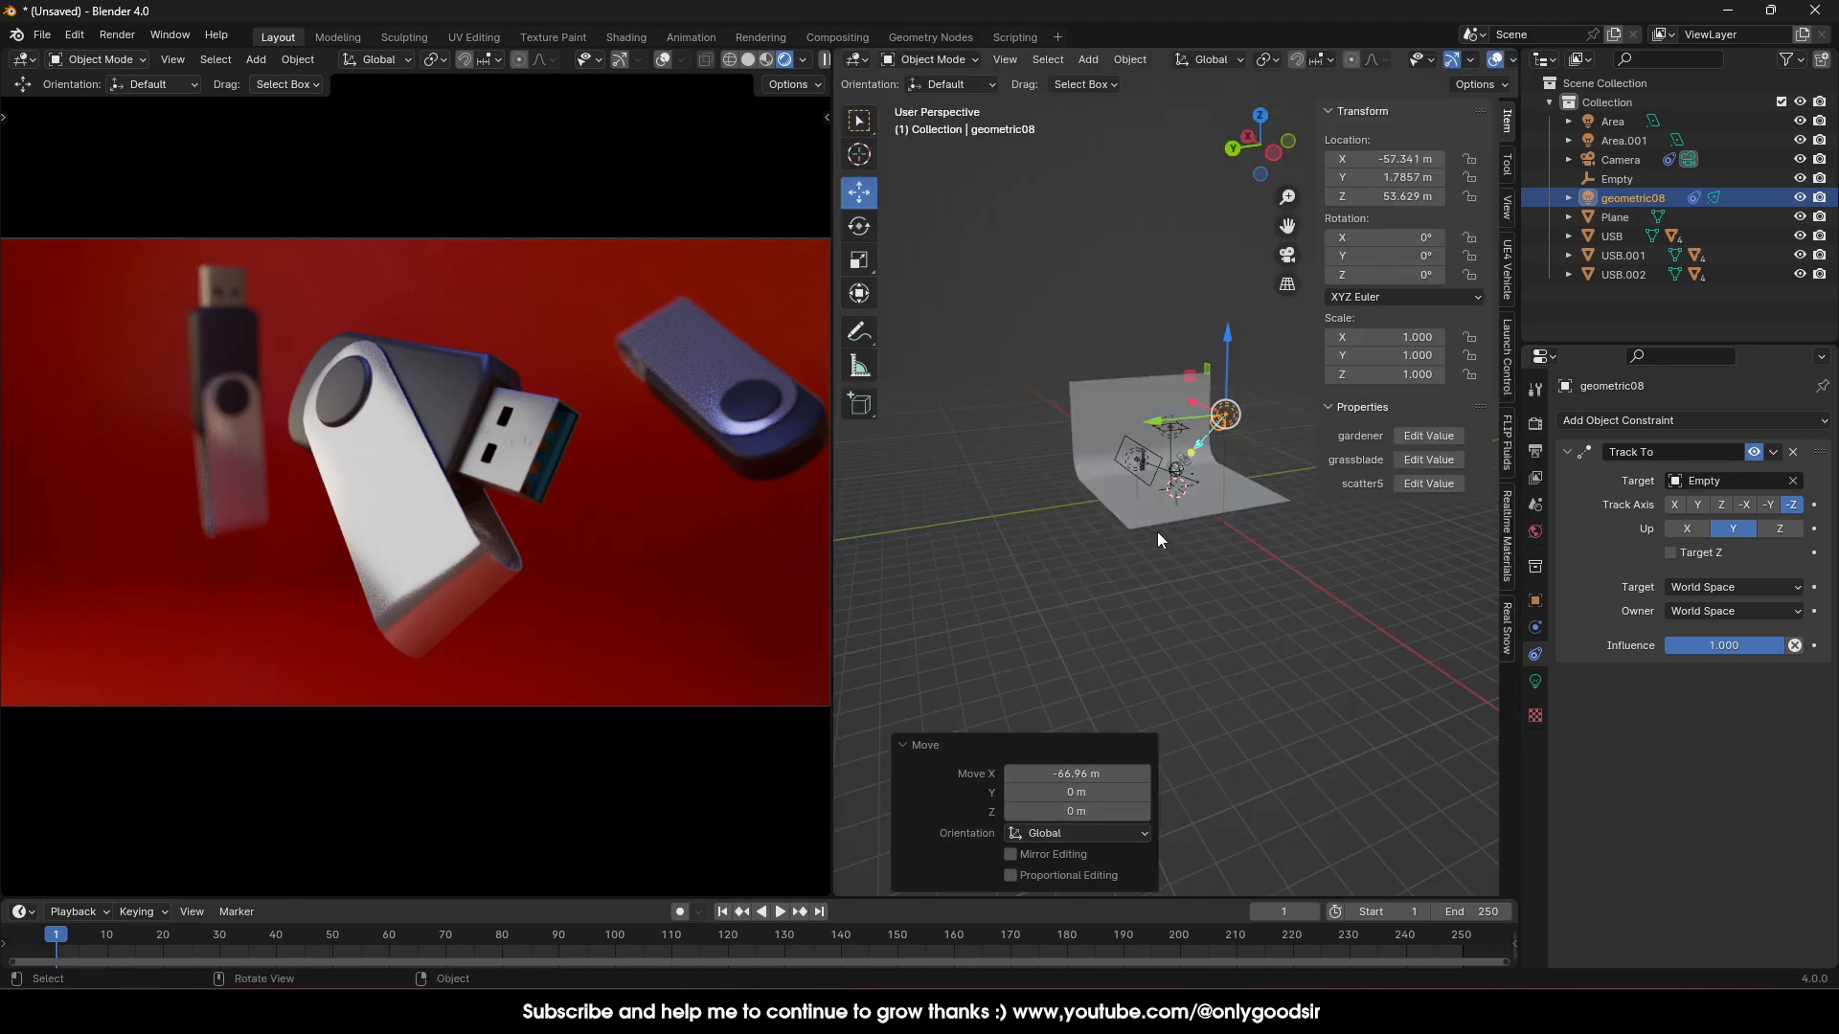
# Set the geometric08 spot light's power to 150000 W and its radius to about 1.23 m
pyautogui.scroll(5, 1268, 462)
pyautogui.moveTo(1237, 496); pyautogui.dragTo(1473, 571, button='middle')
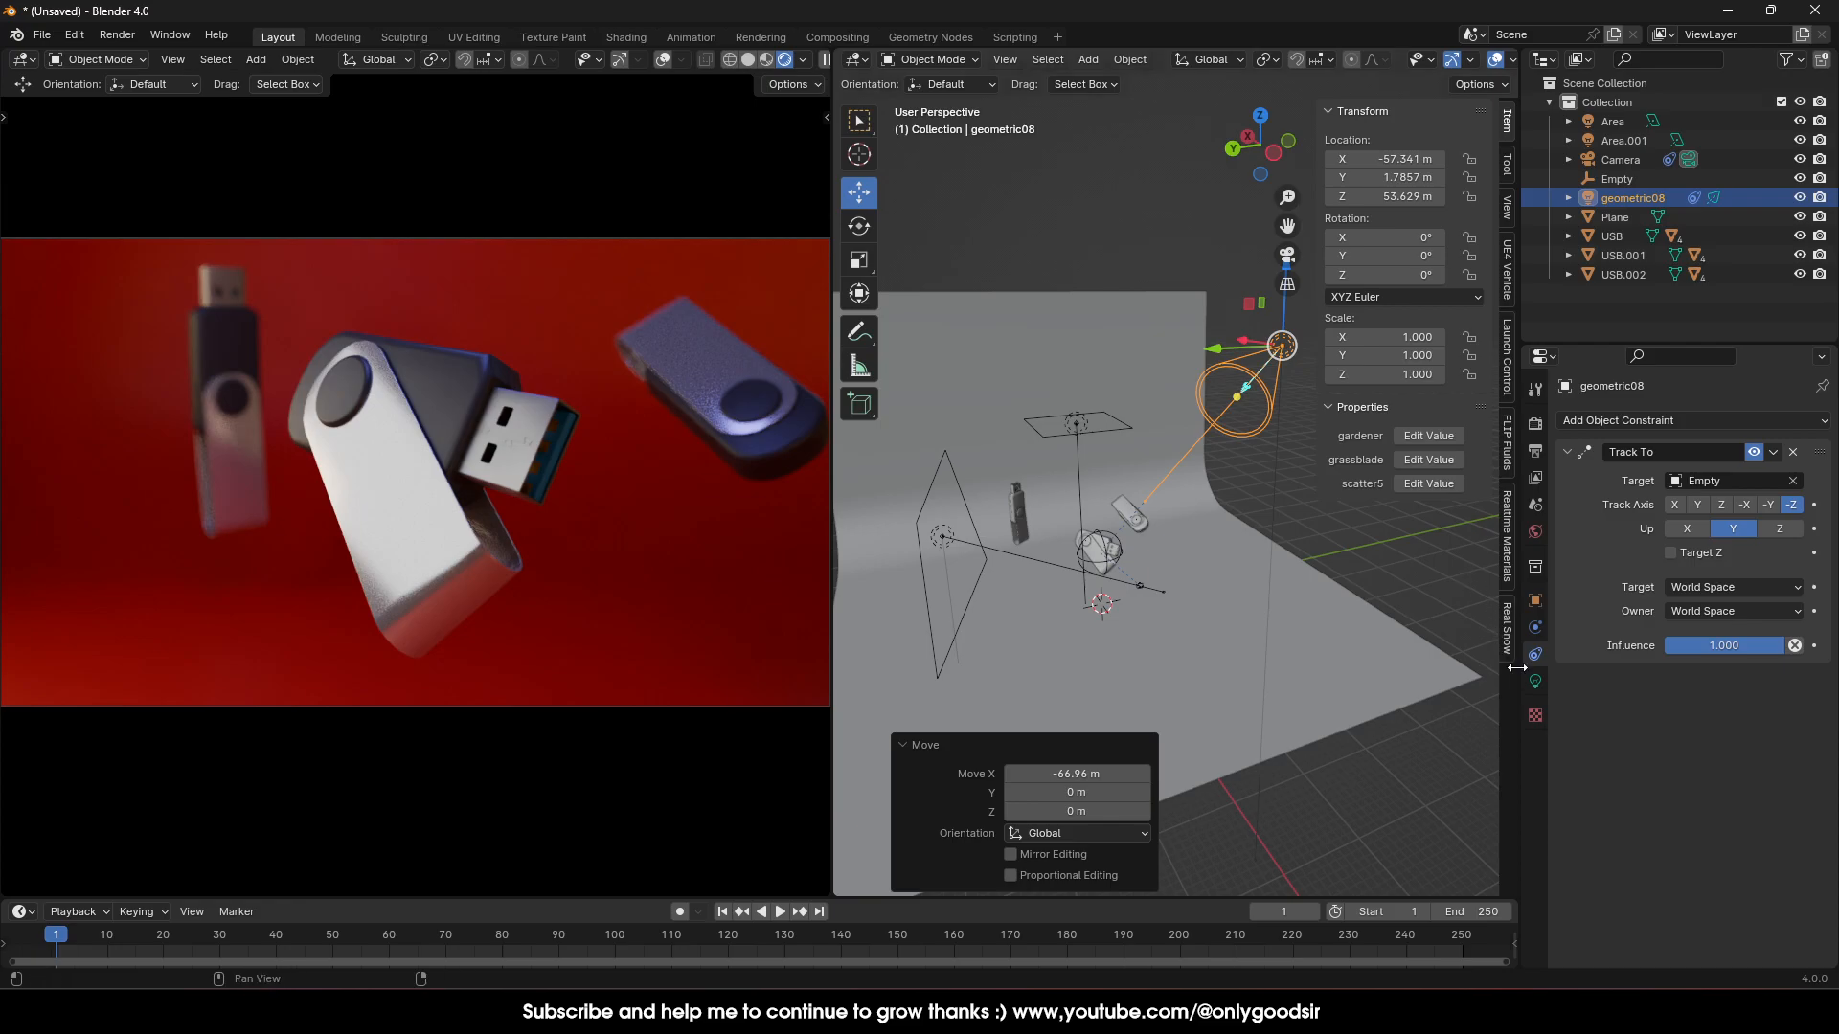
pyautogui.click(1535, 681)
pyautogui.click(1706, 551)
pyautogui.click(1692, 552)
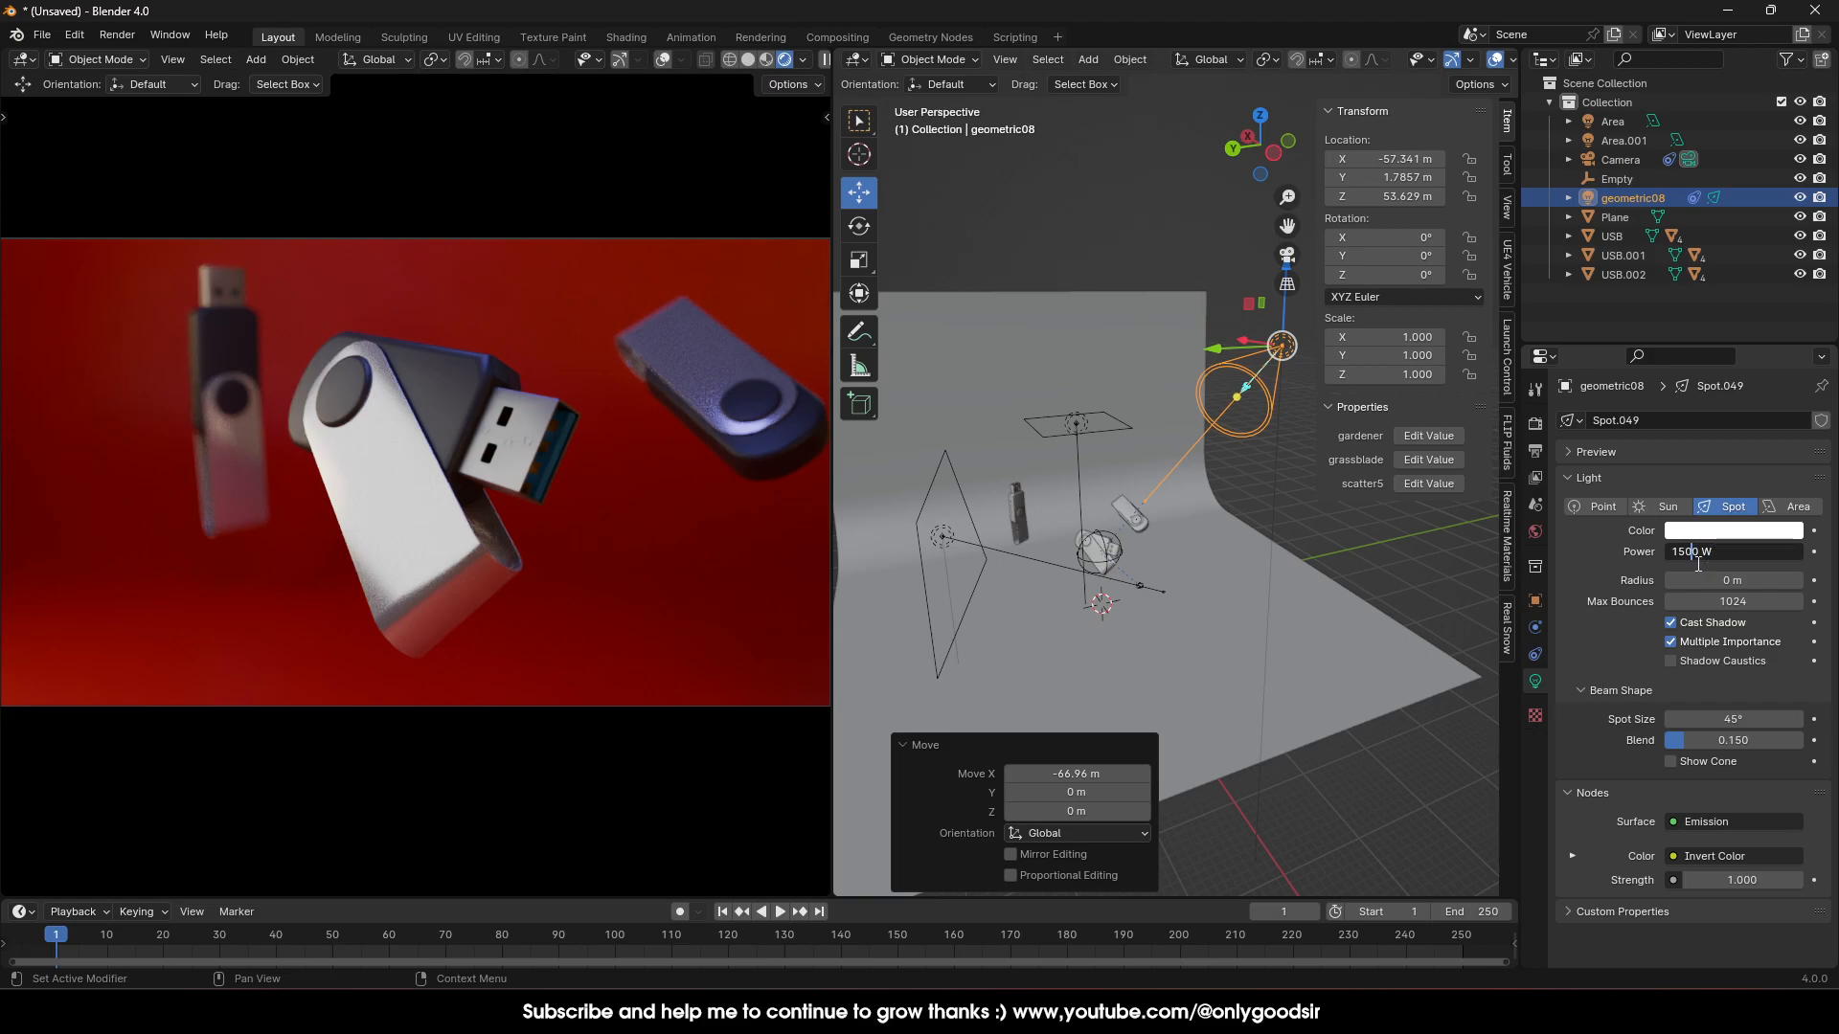
pyautogui.write('00')
pyautogui.press('Return')
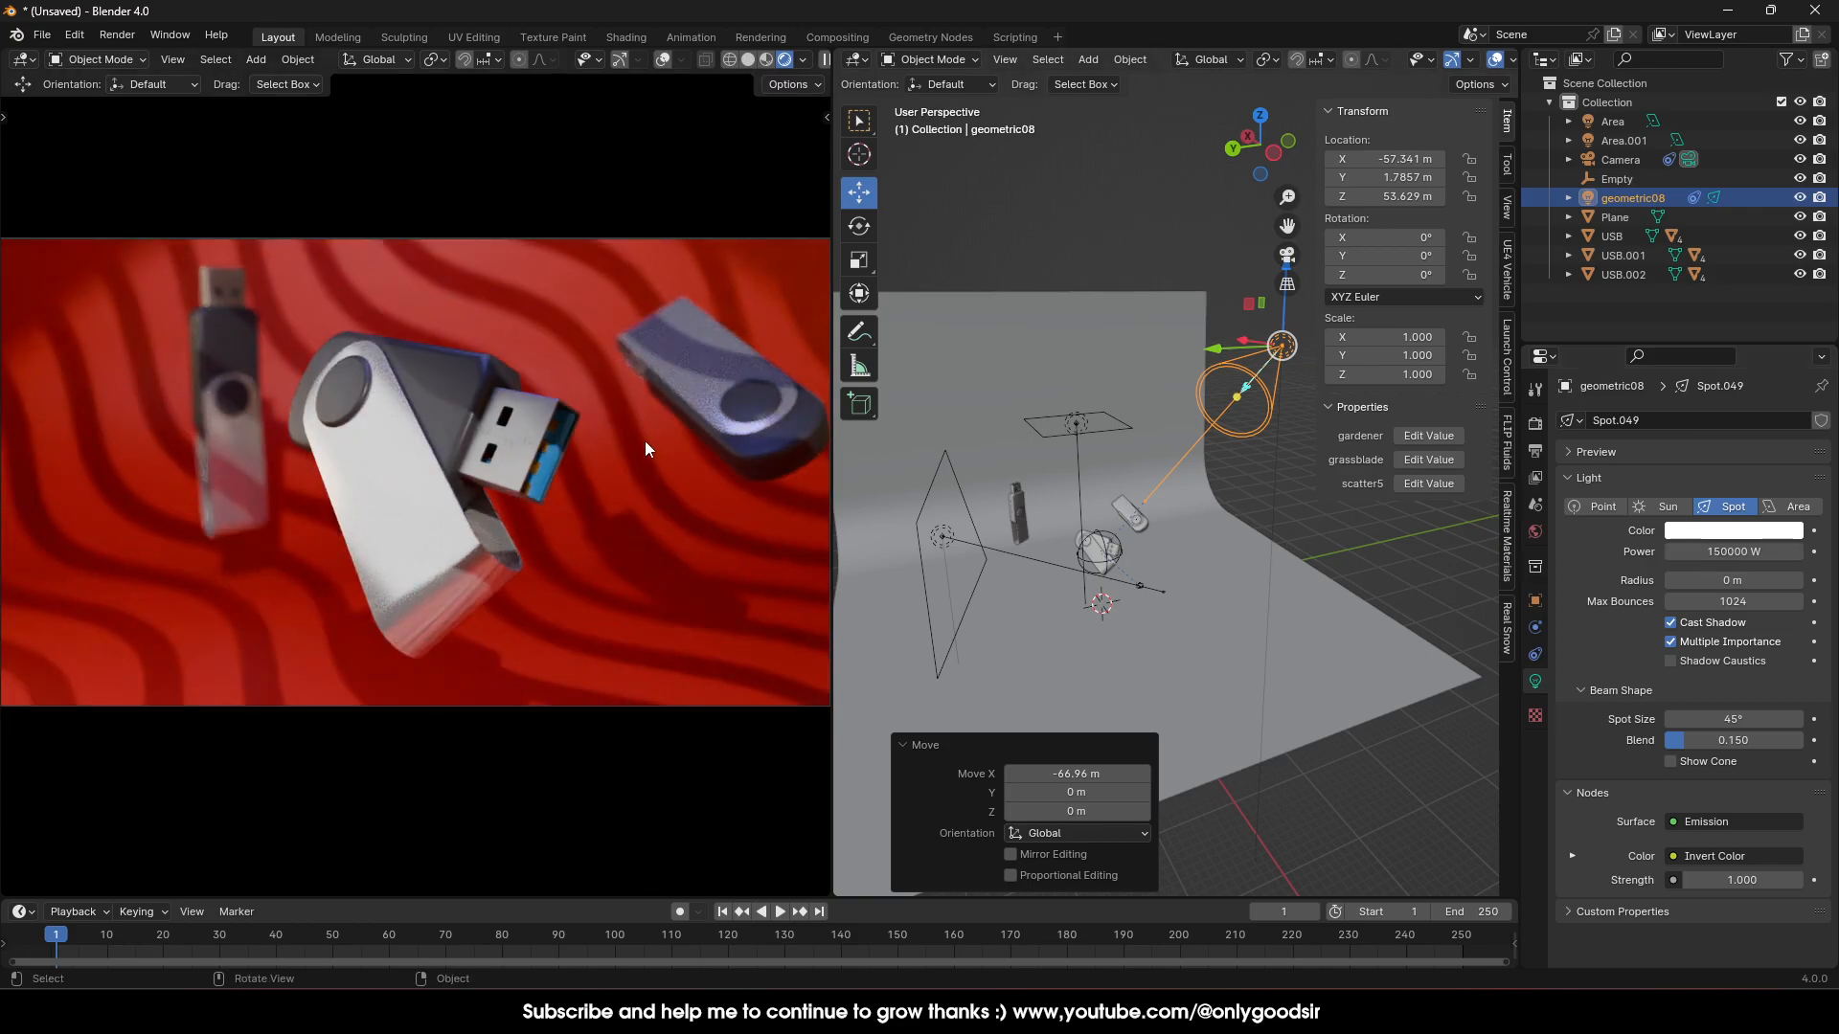
pyautogui.moveTo(1731, 580); pyautogui.dragTo(1800, 580)
# Move the geometric08 light about 3.59, 9.34 and -2.35 m in X, Y and Z
pyautogui.scroll(-2, 1174, 571)
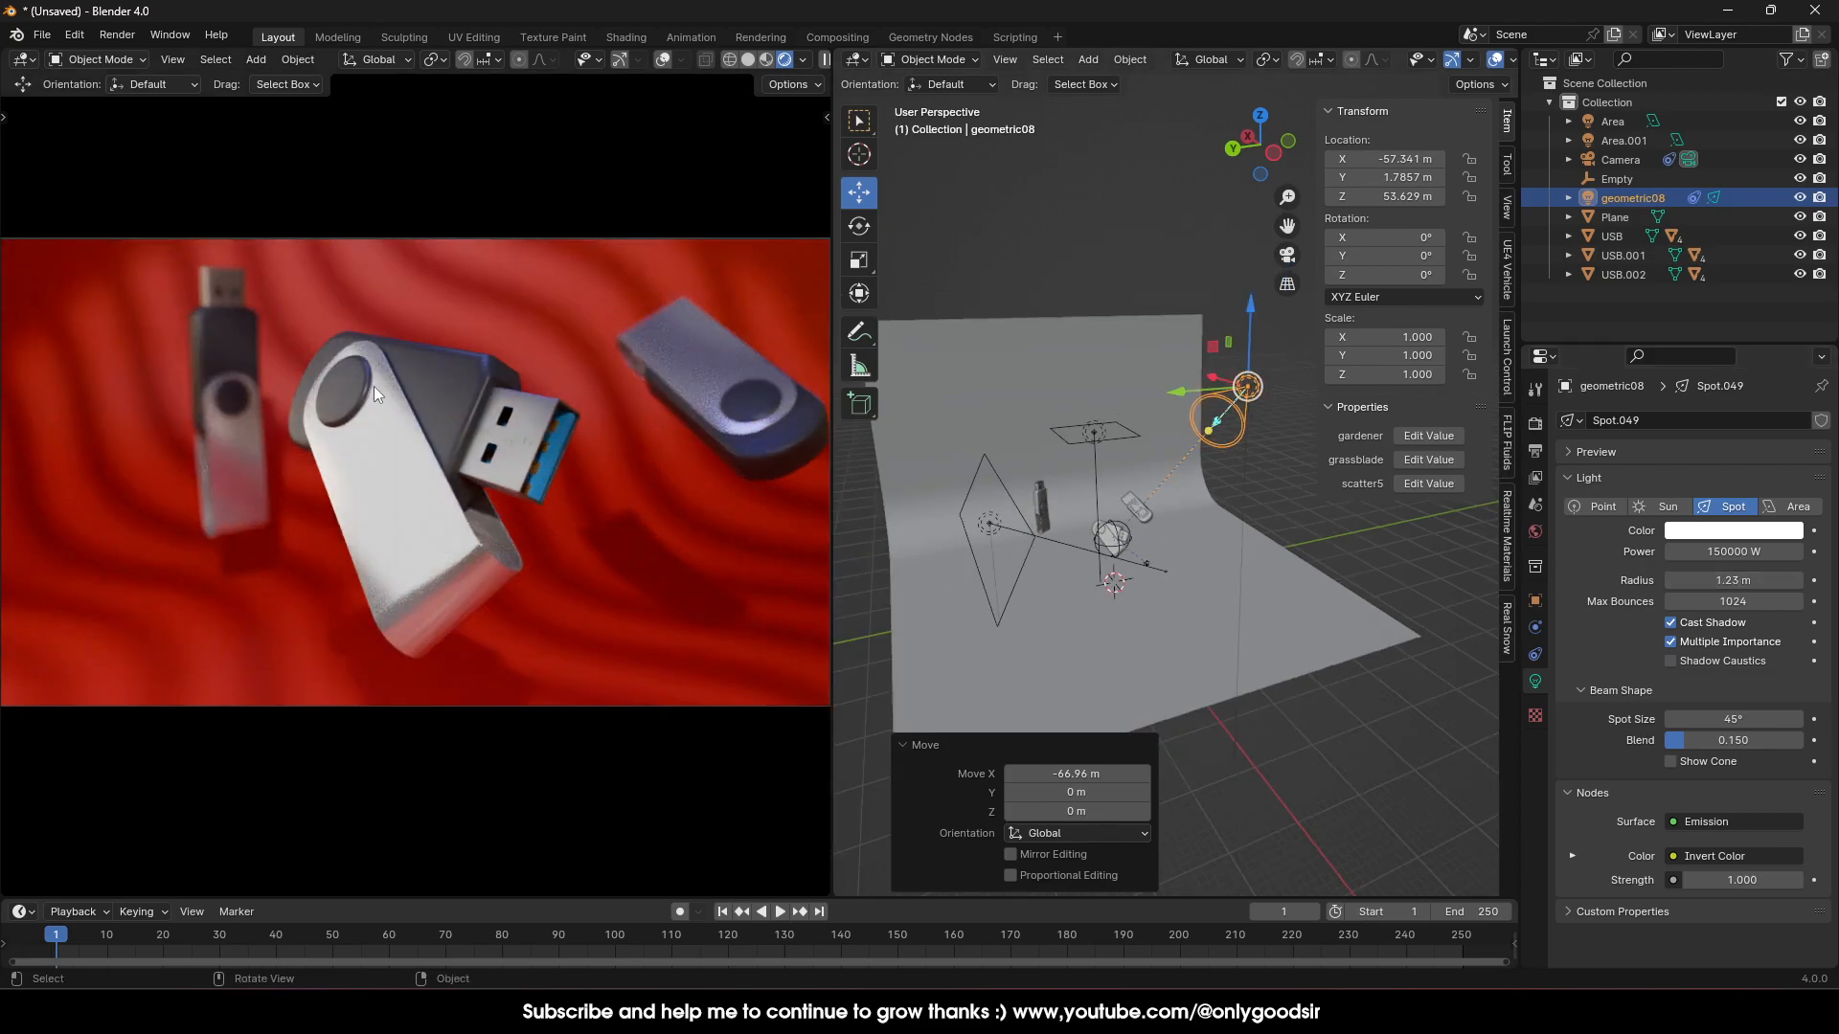
pyautogui.press('g')
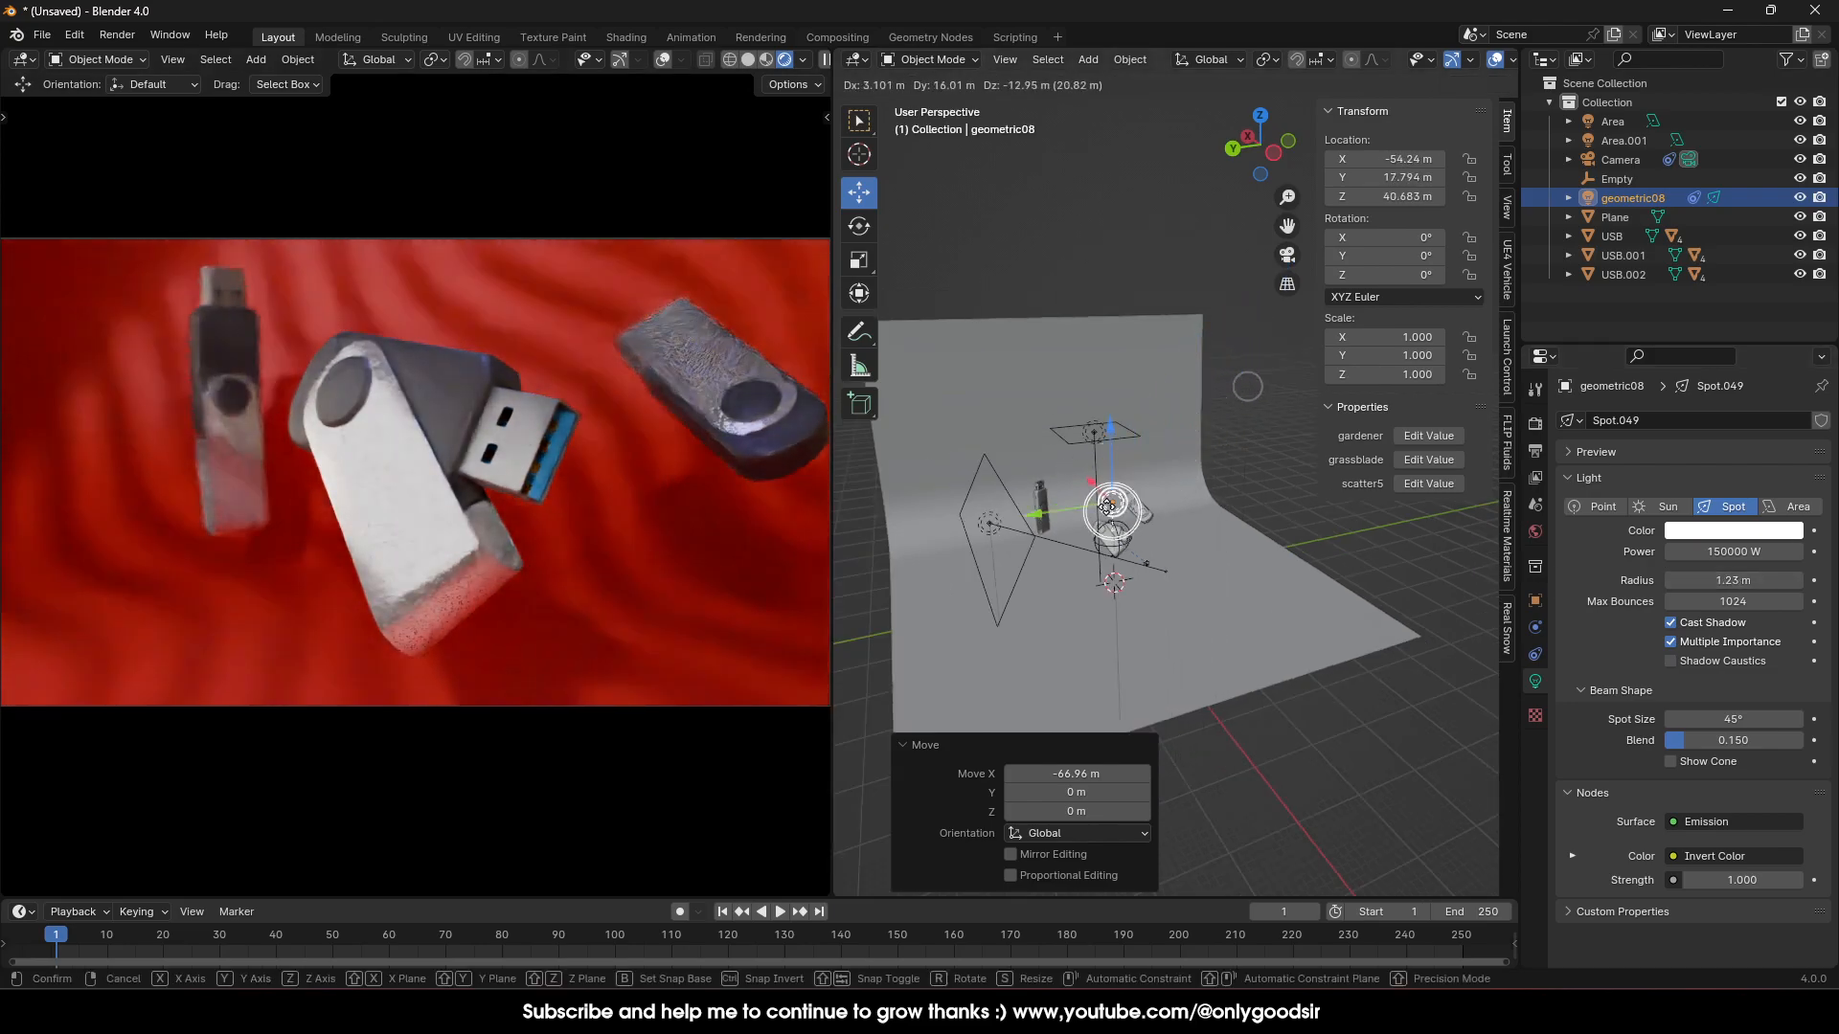
pyautogui.click(1162, 407)
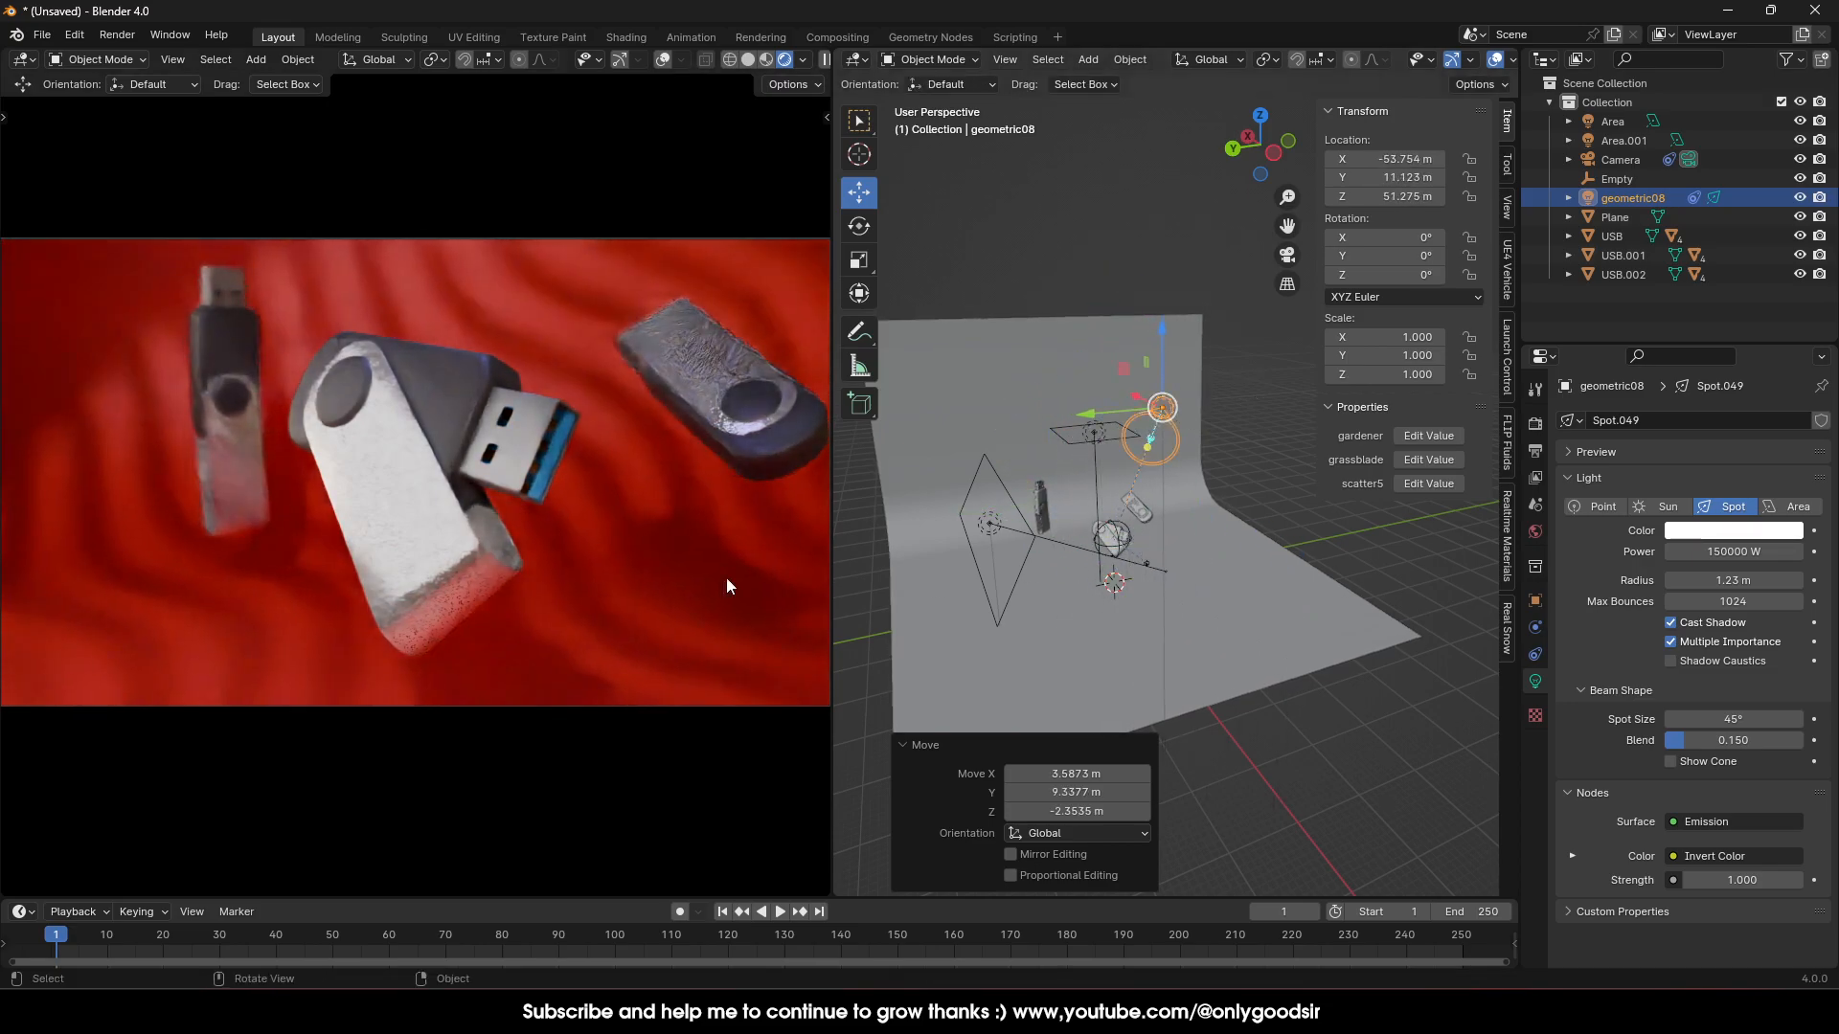
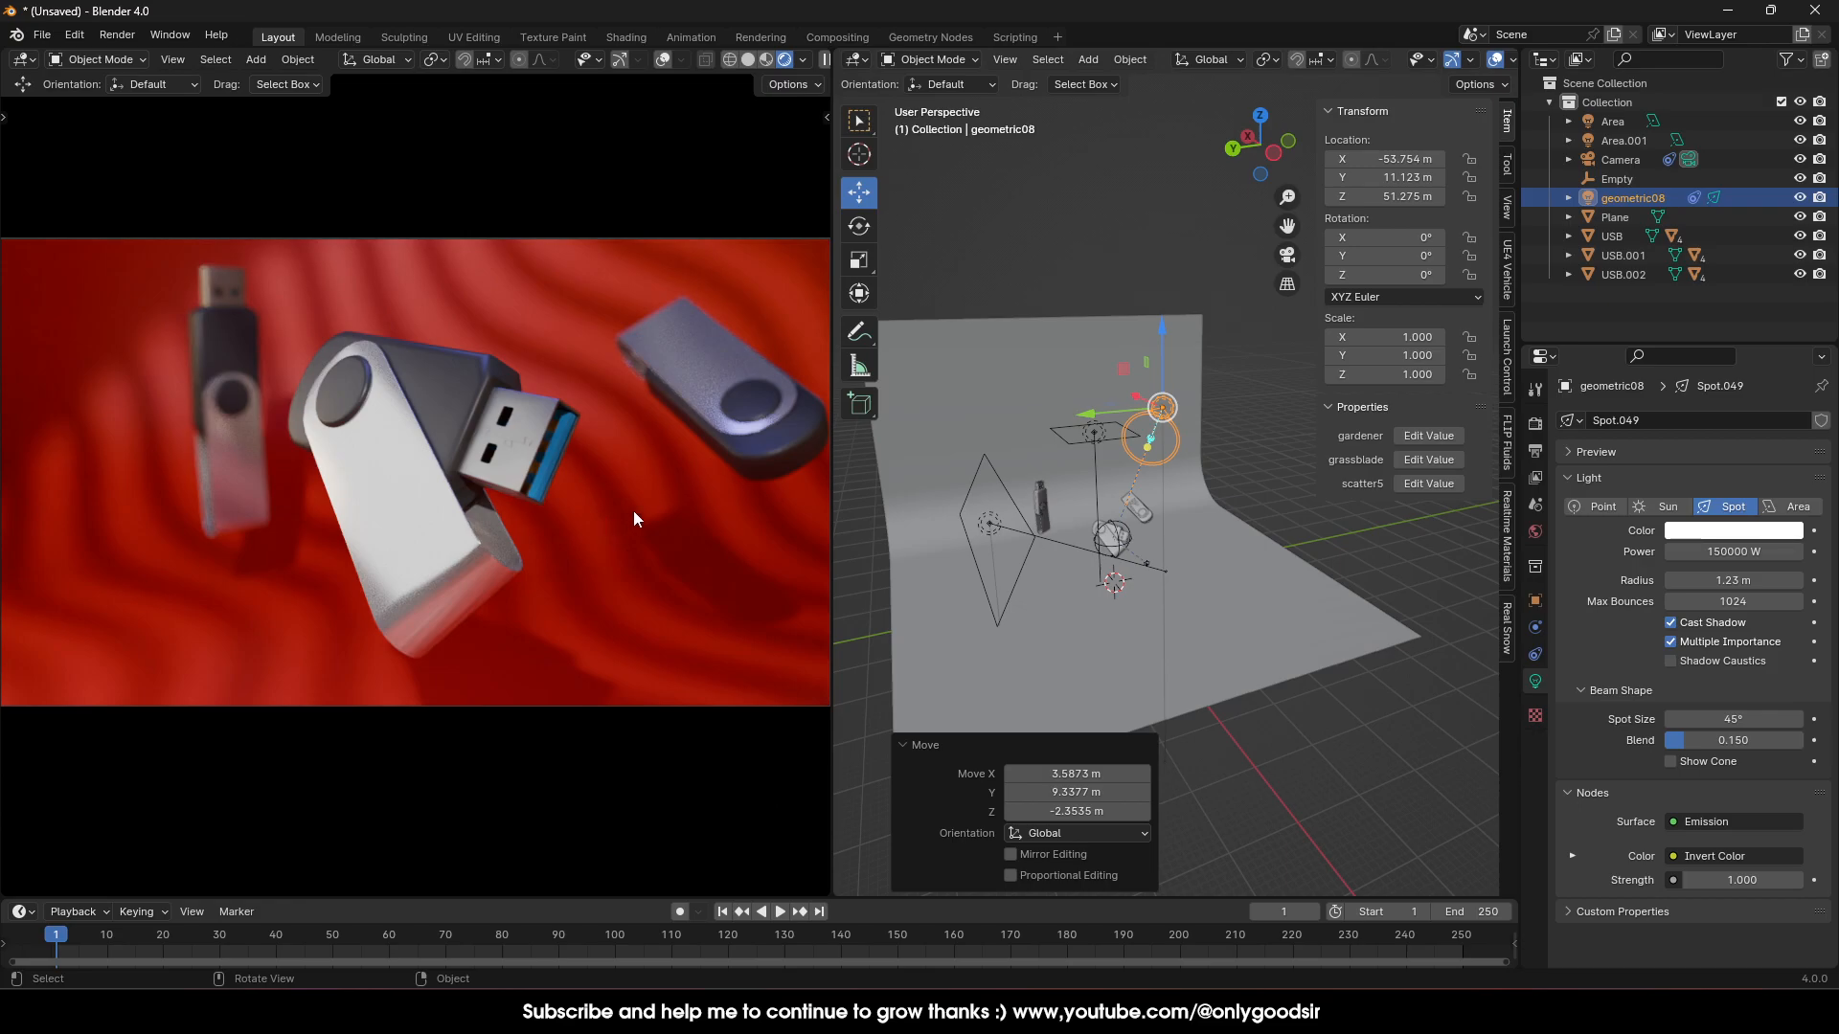
# Replace the material on the front USB stick's swivel cover with Brushed Gold from the Realtime Materials Metal category
pyautogui.scroll(3, 1131, 542)
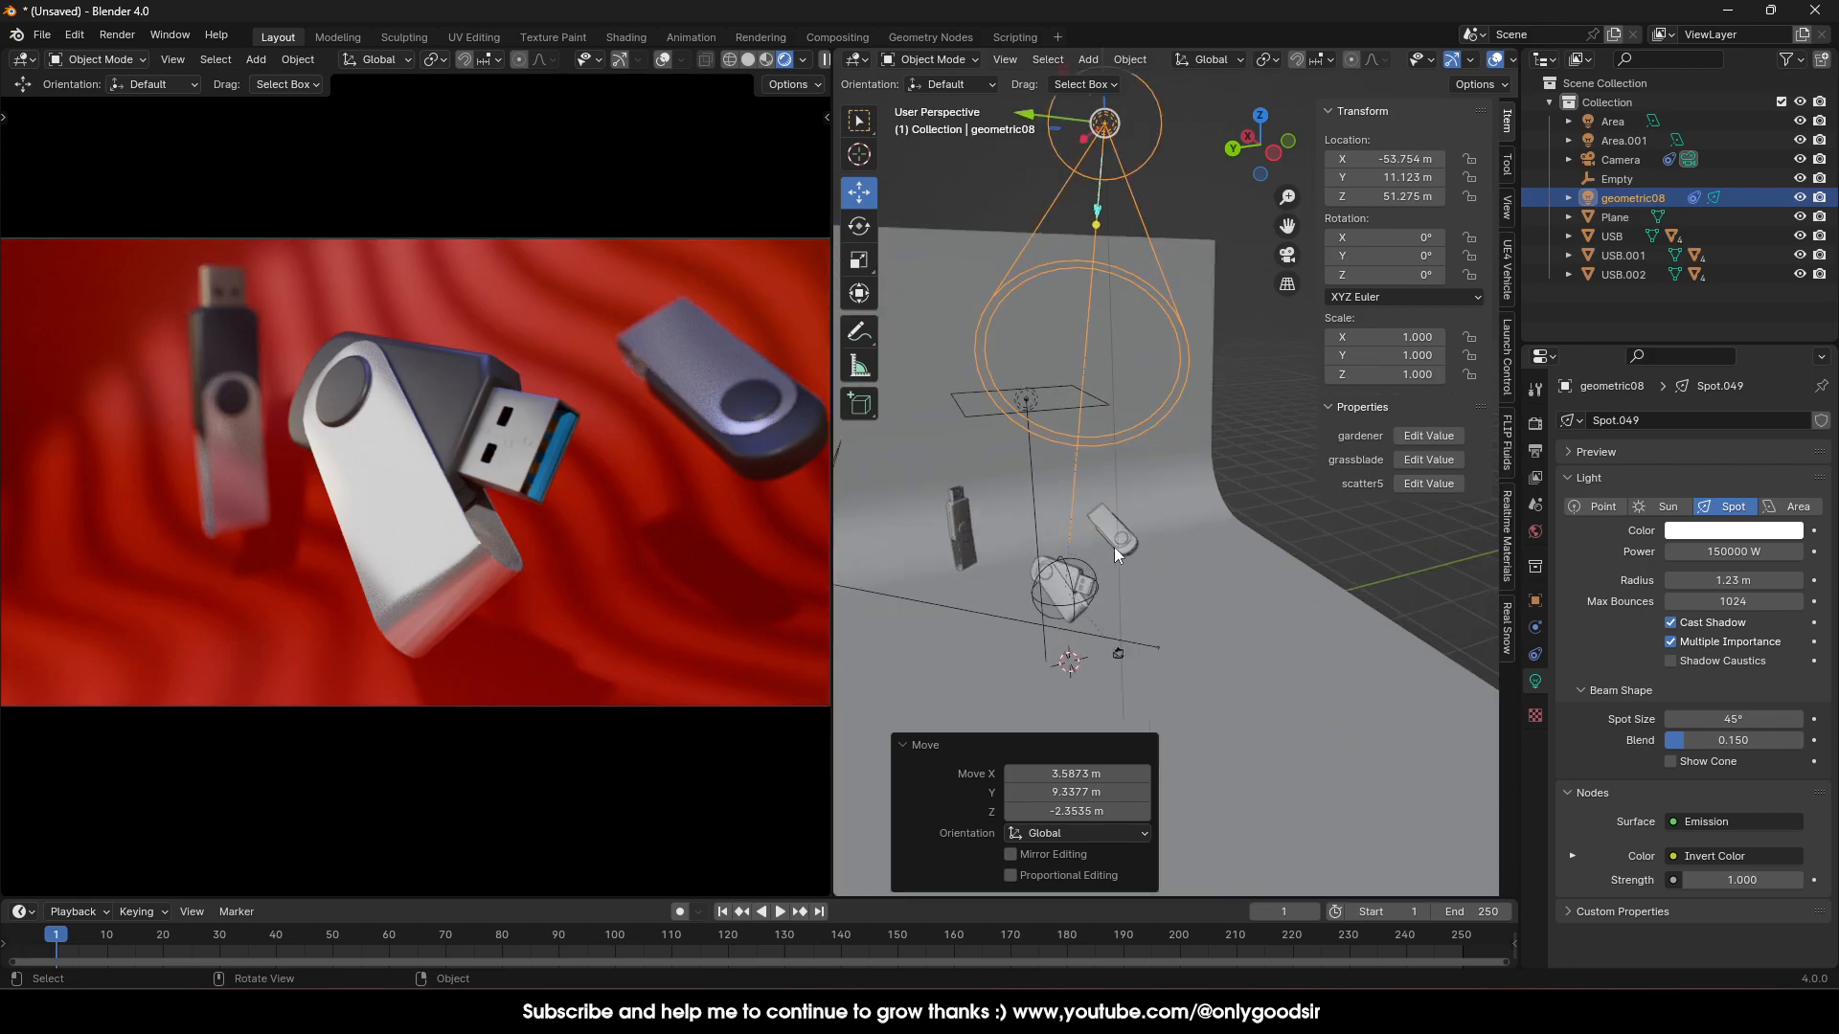
pyautogui.click(1086, 577)
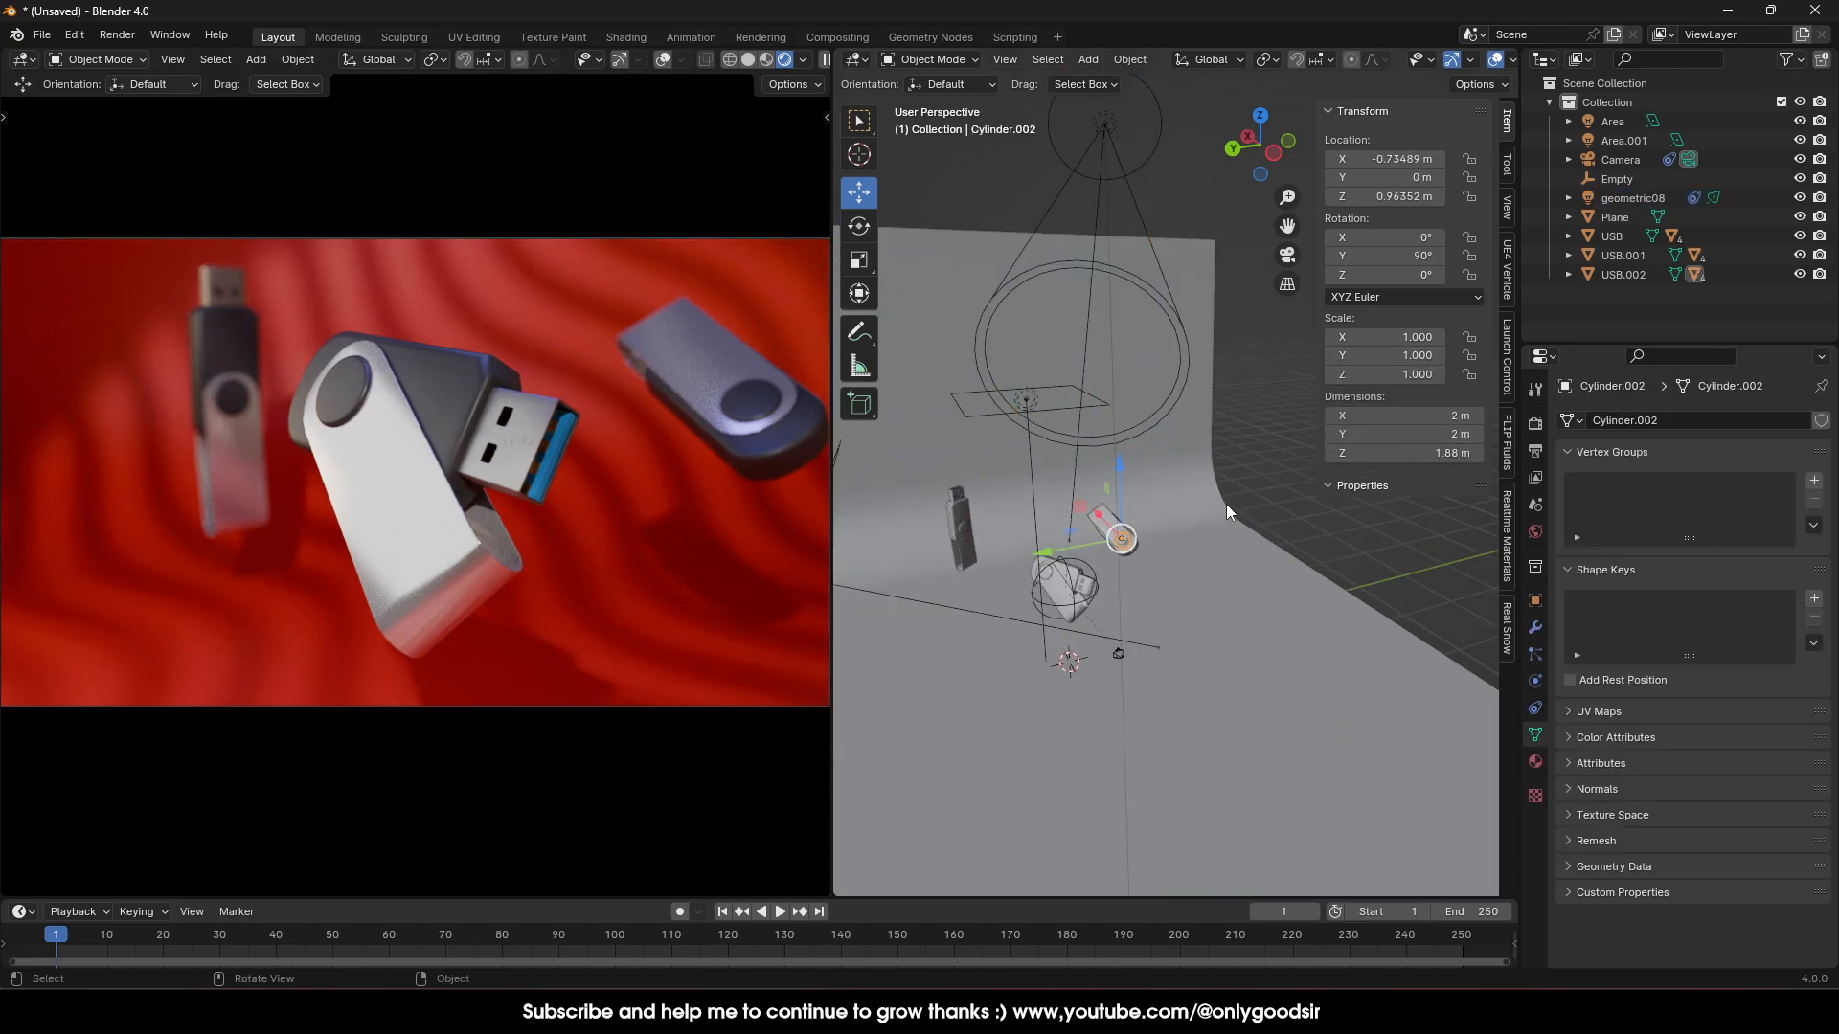
pyautogui.click(1505, 541)
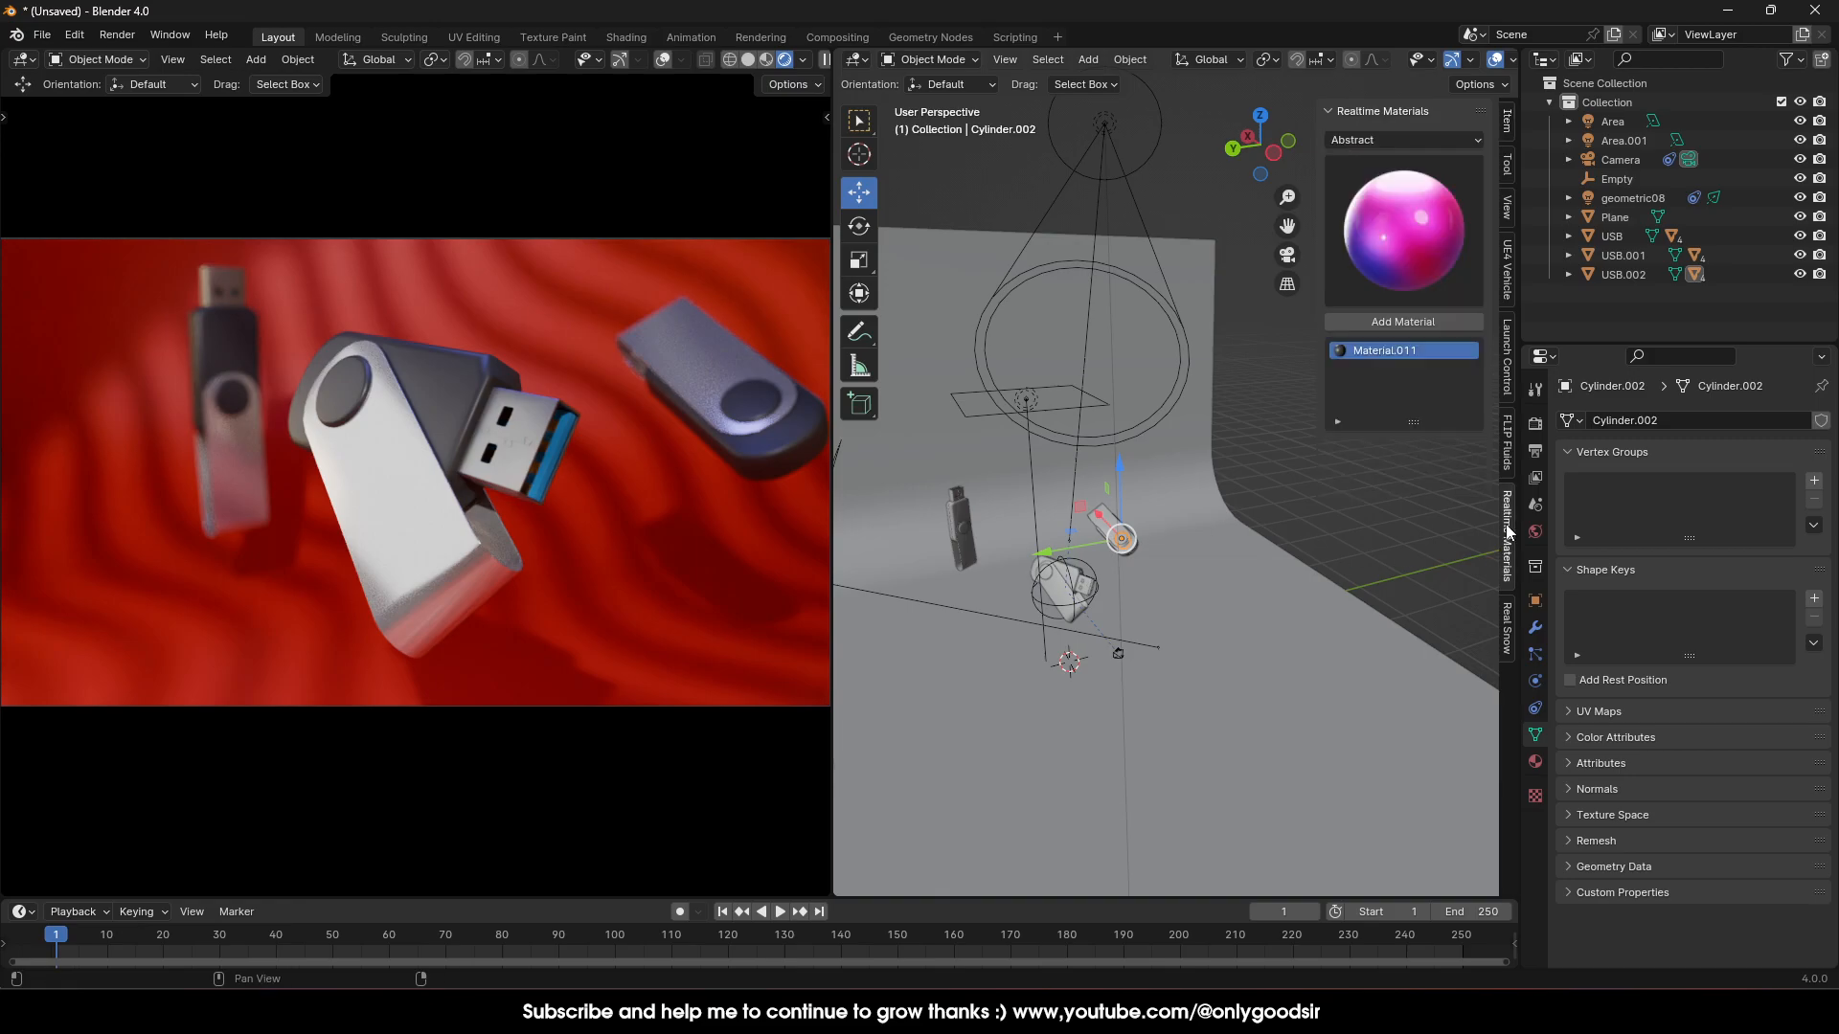
pyautogui.click(1393, 187)
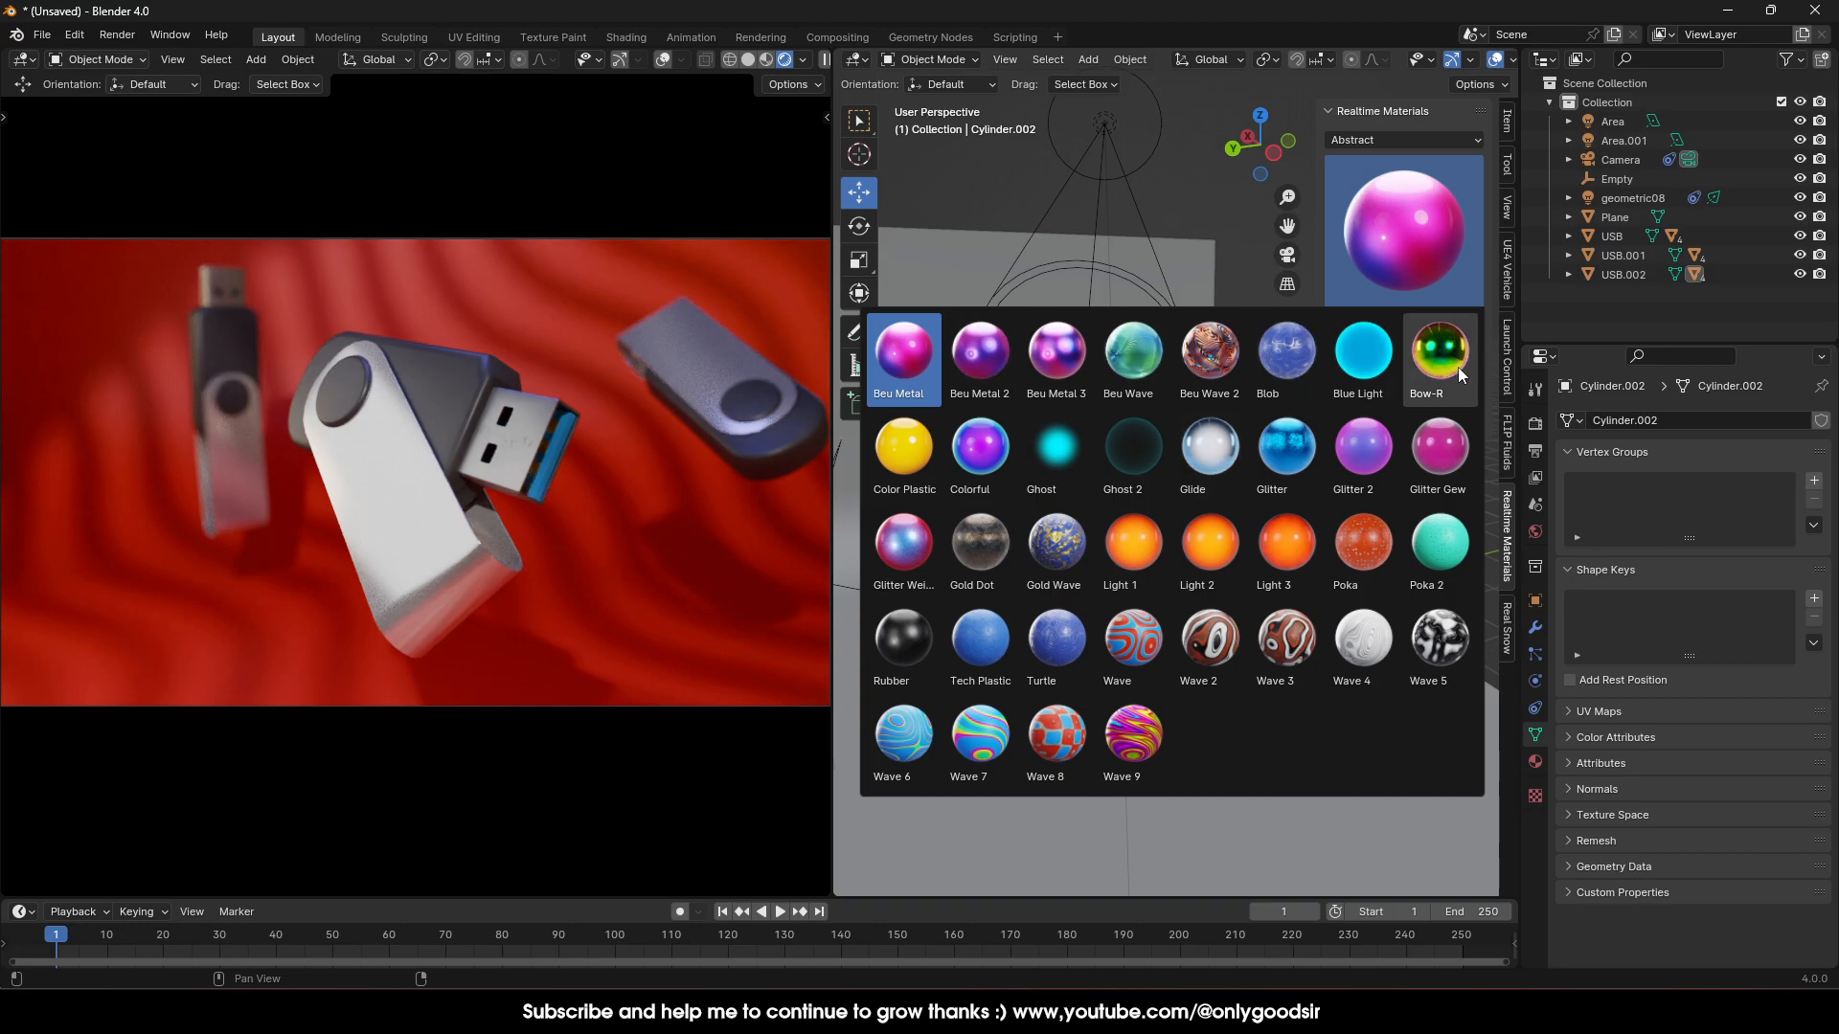
pyautogui.click(1427, 139)
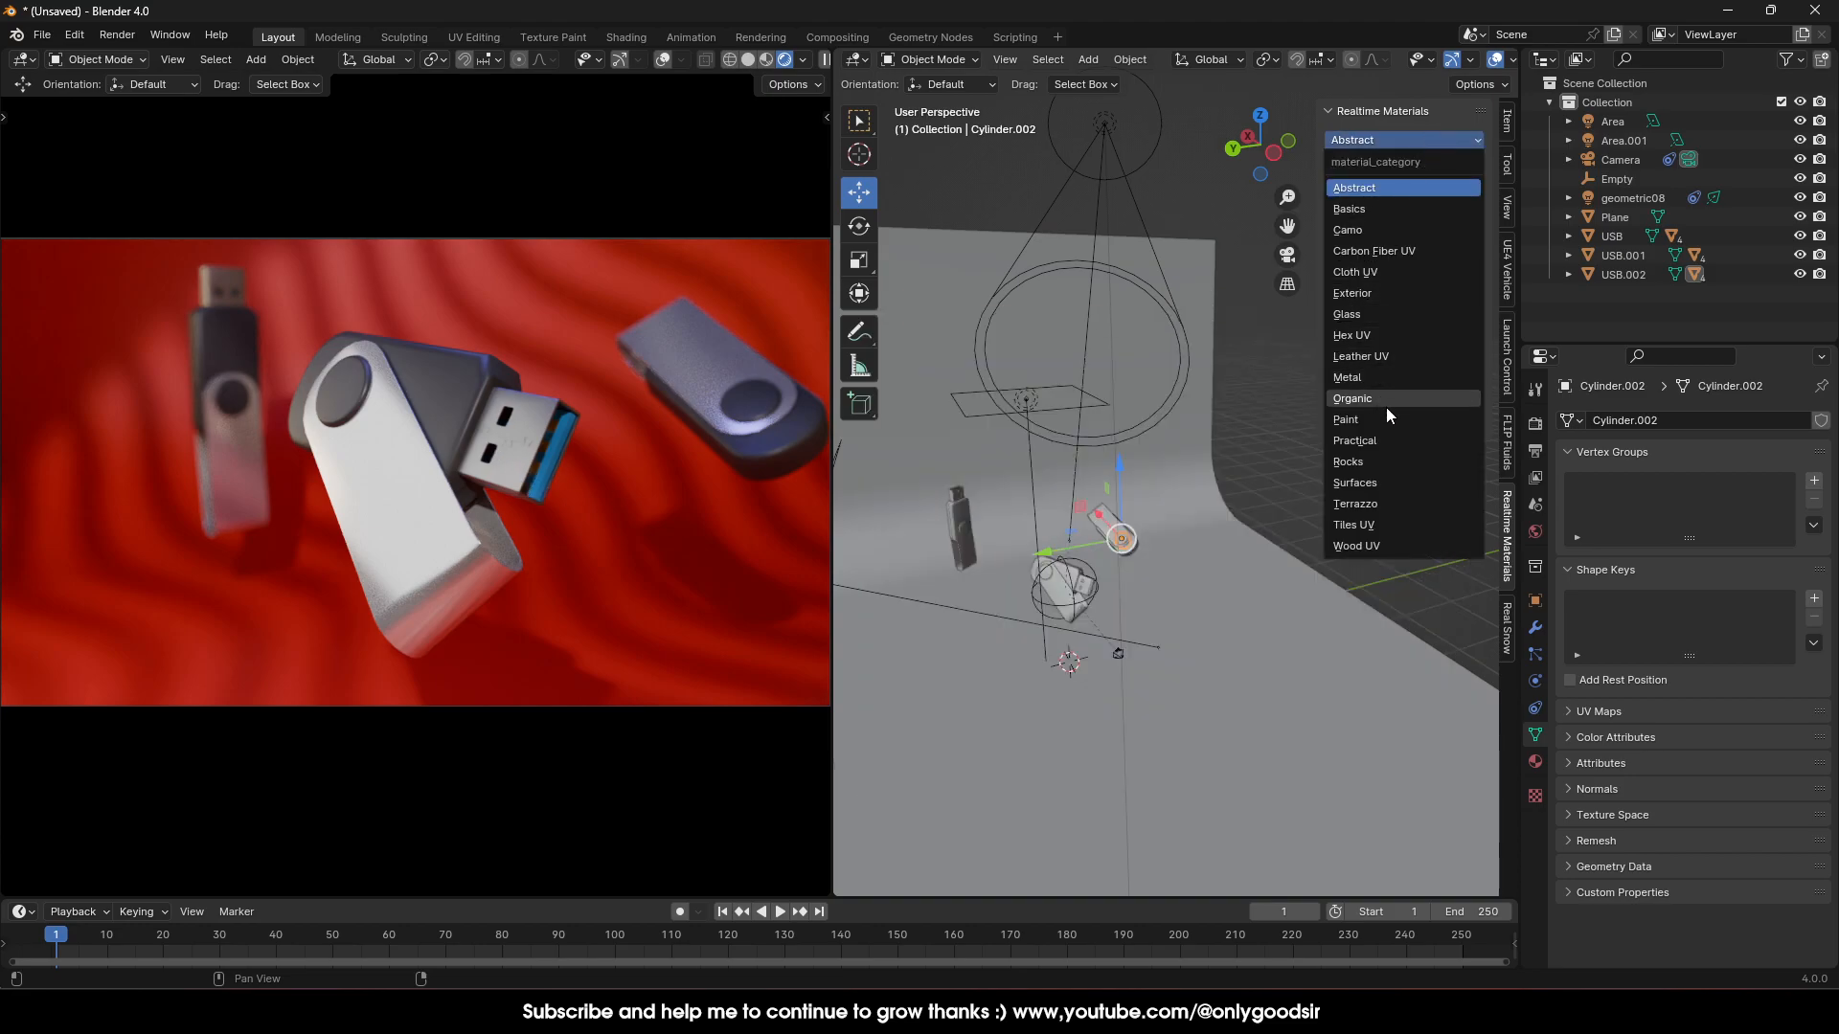
pyautogui.click(1383, 375)
pyautogui.click(1429, 257)
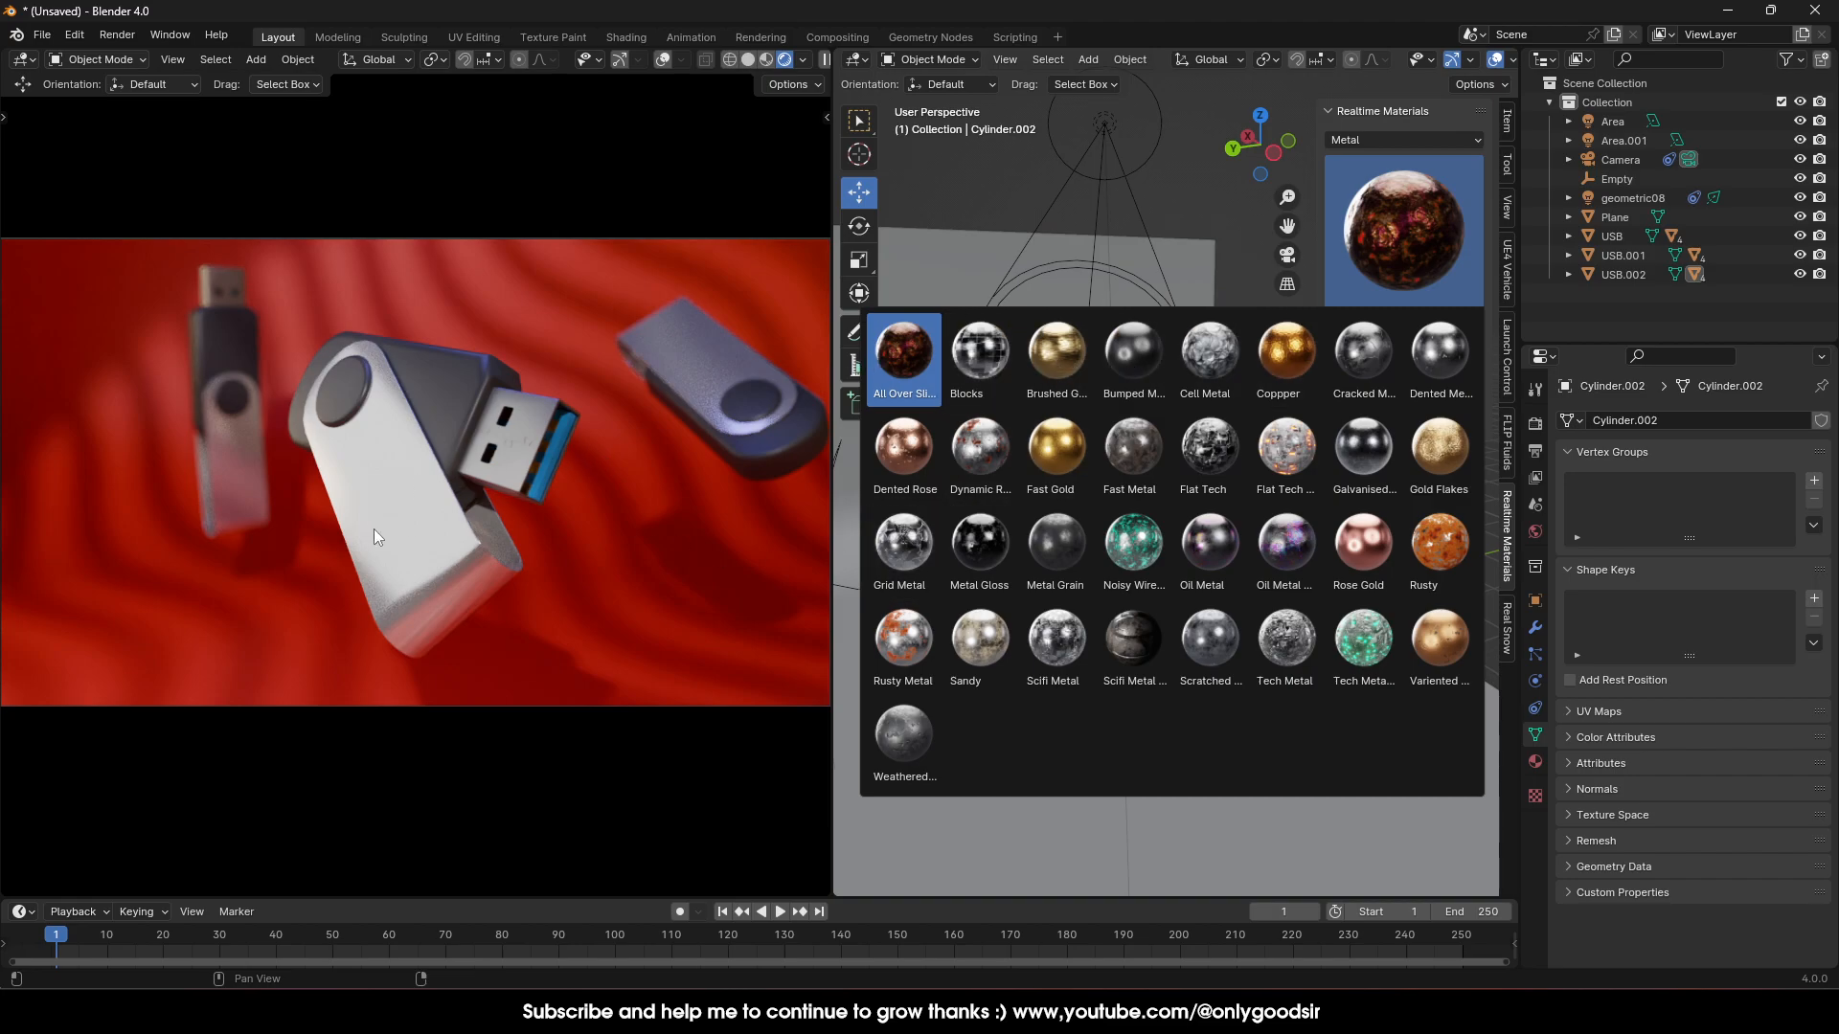
pyautogui.click(1065, 597)
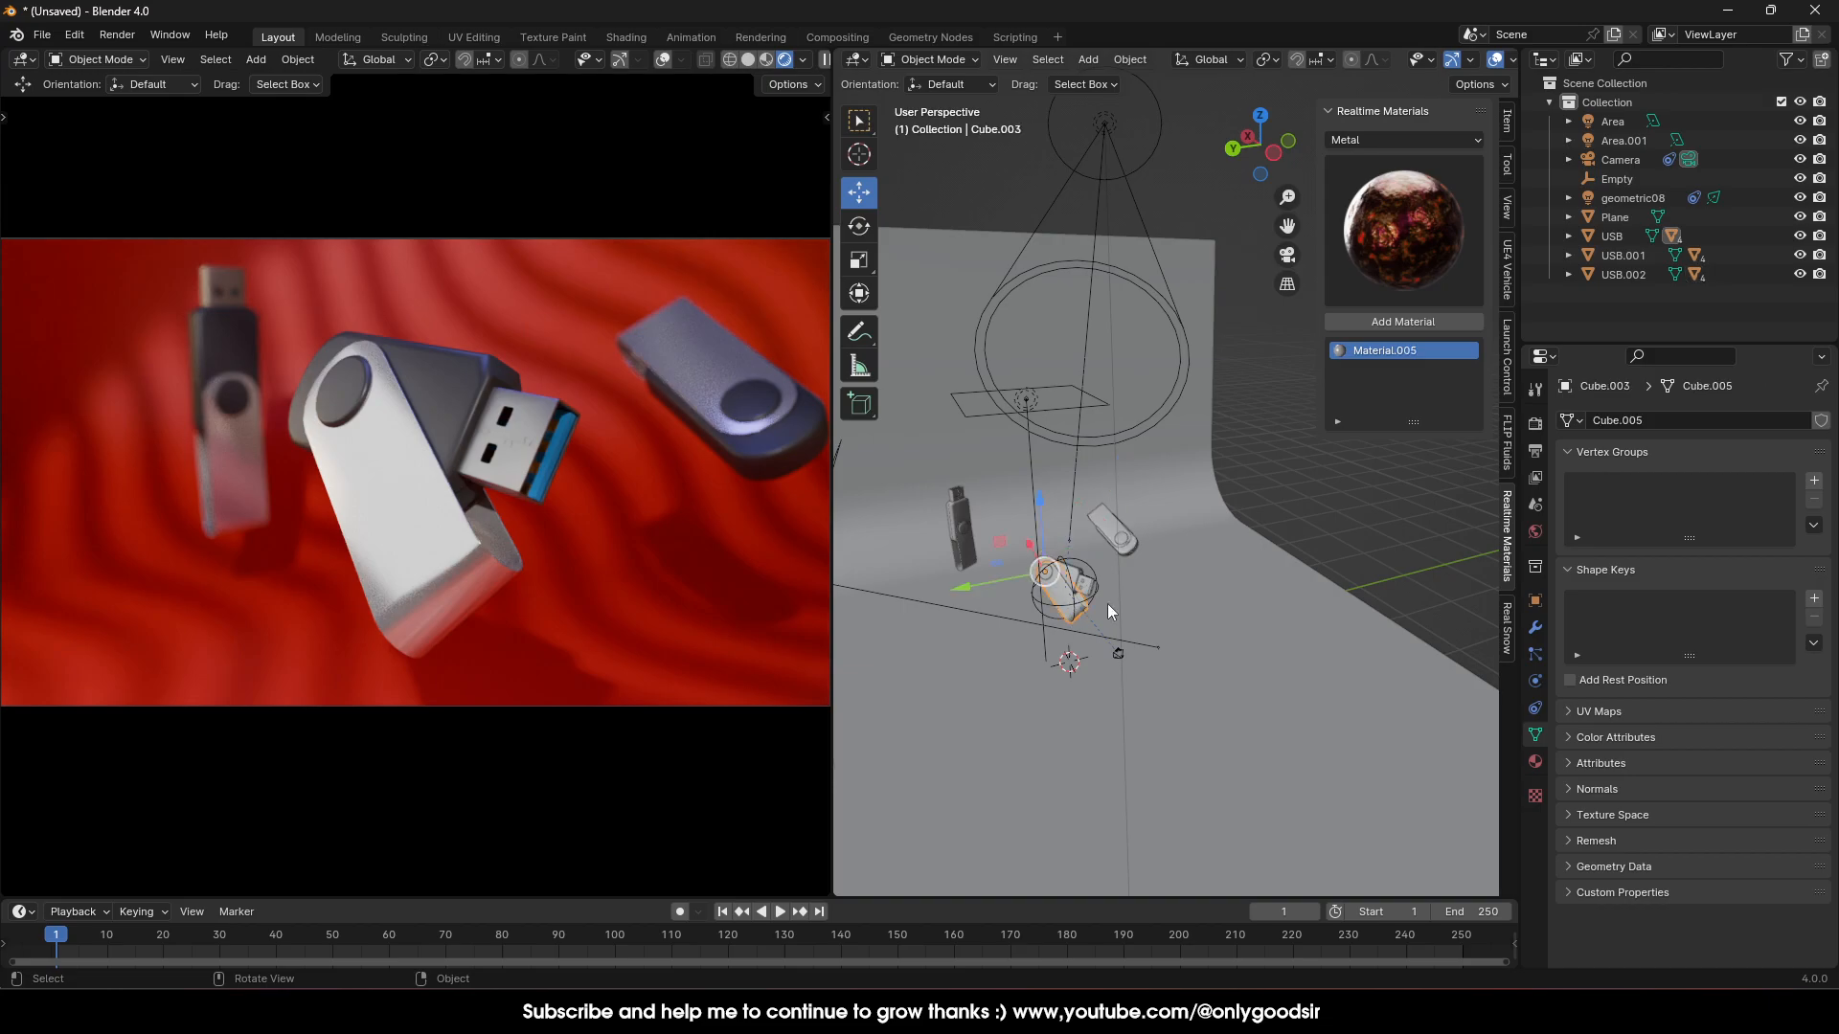
pyautogui.click(1413, 226)
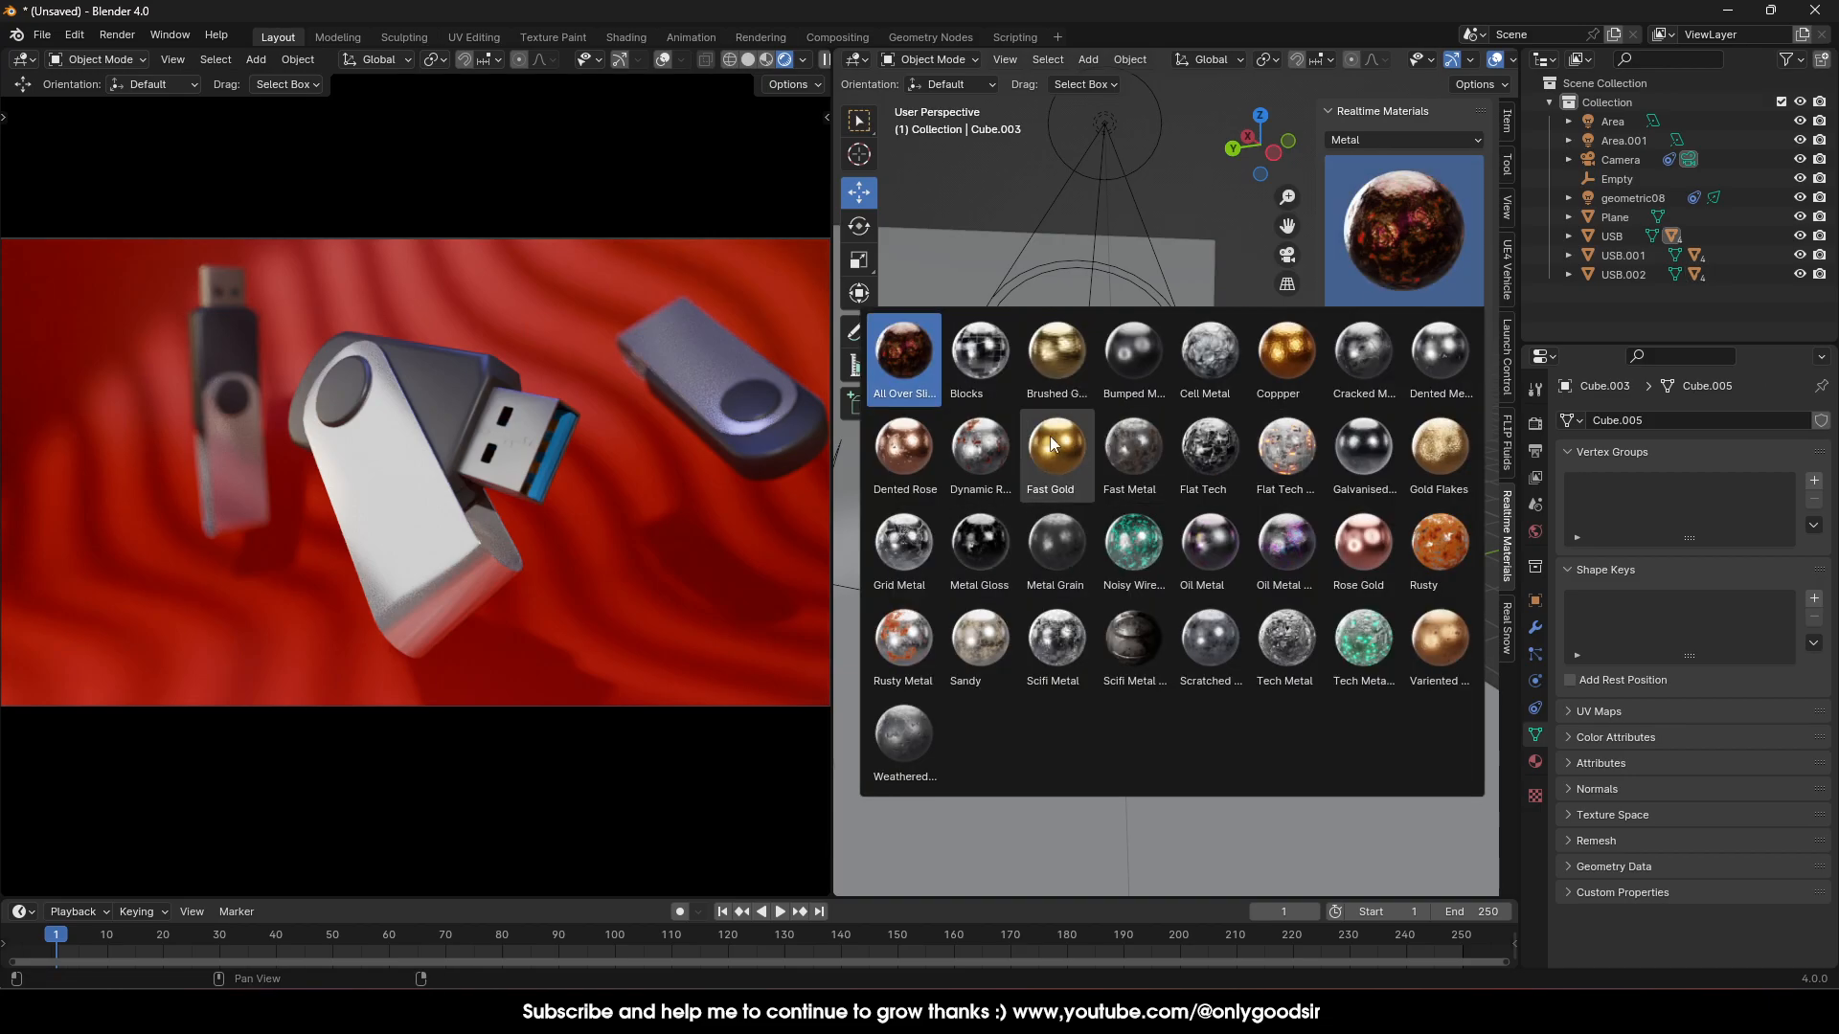
pyautogui.click(1080, 354)
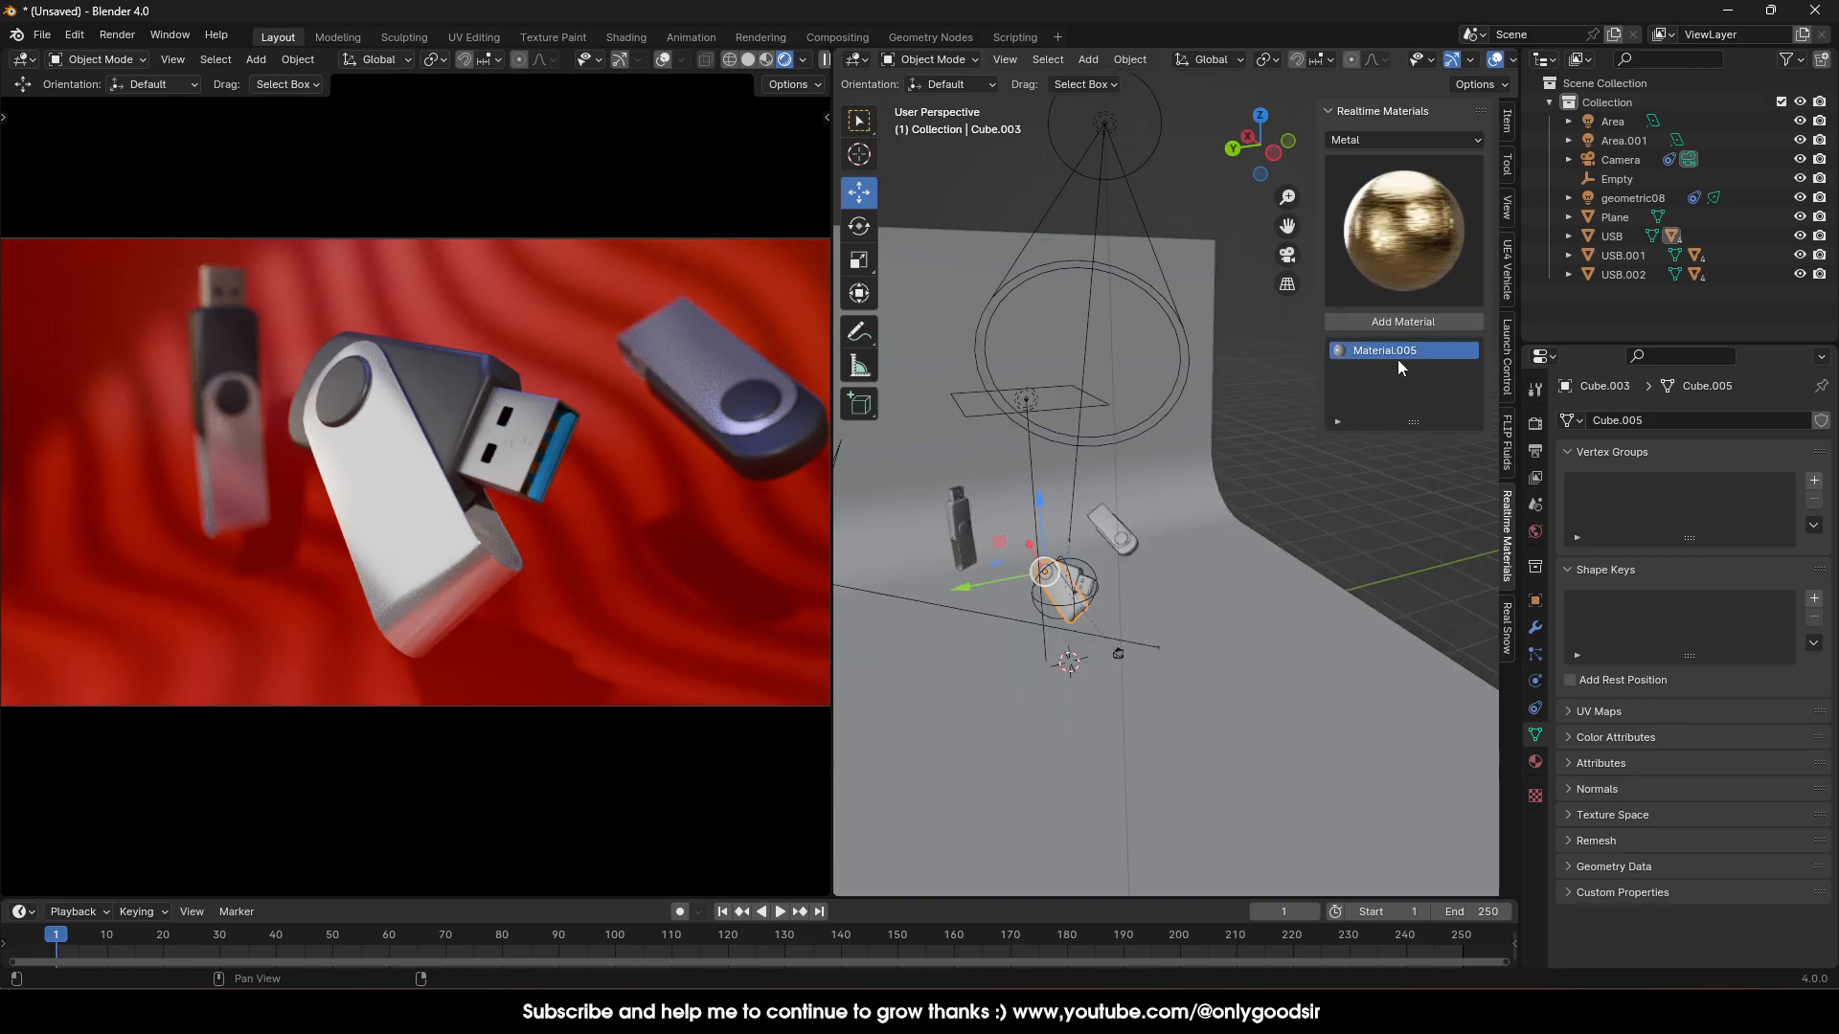
pyautogui.click(1400, 319)
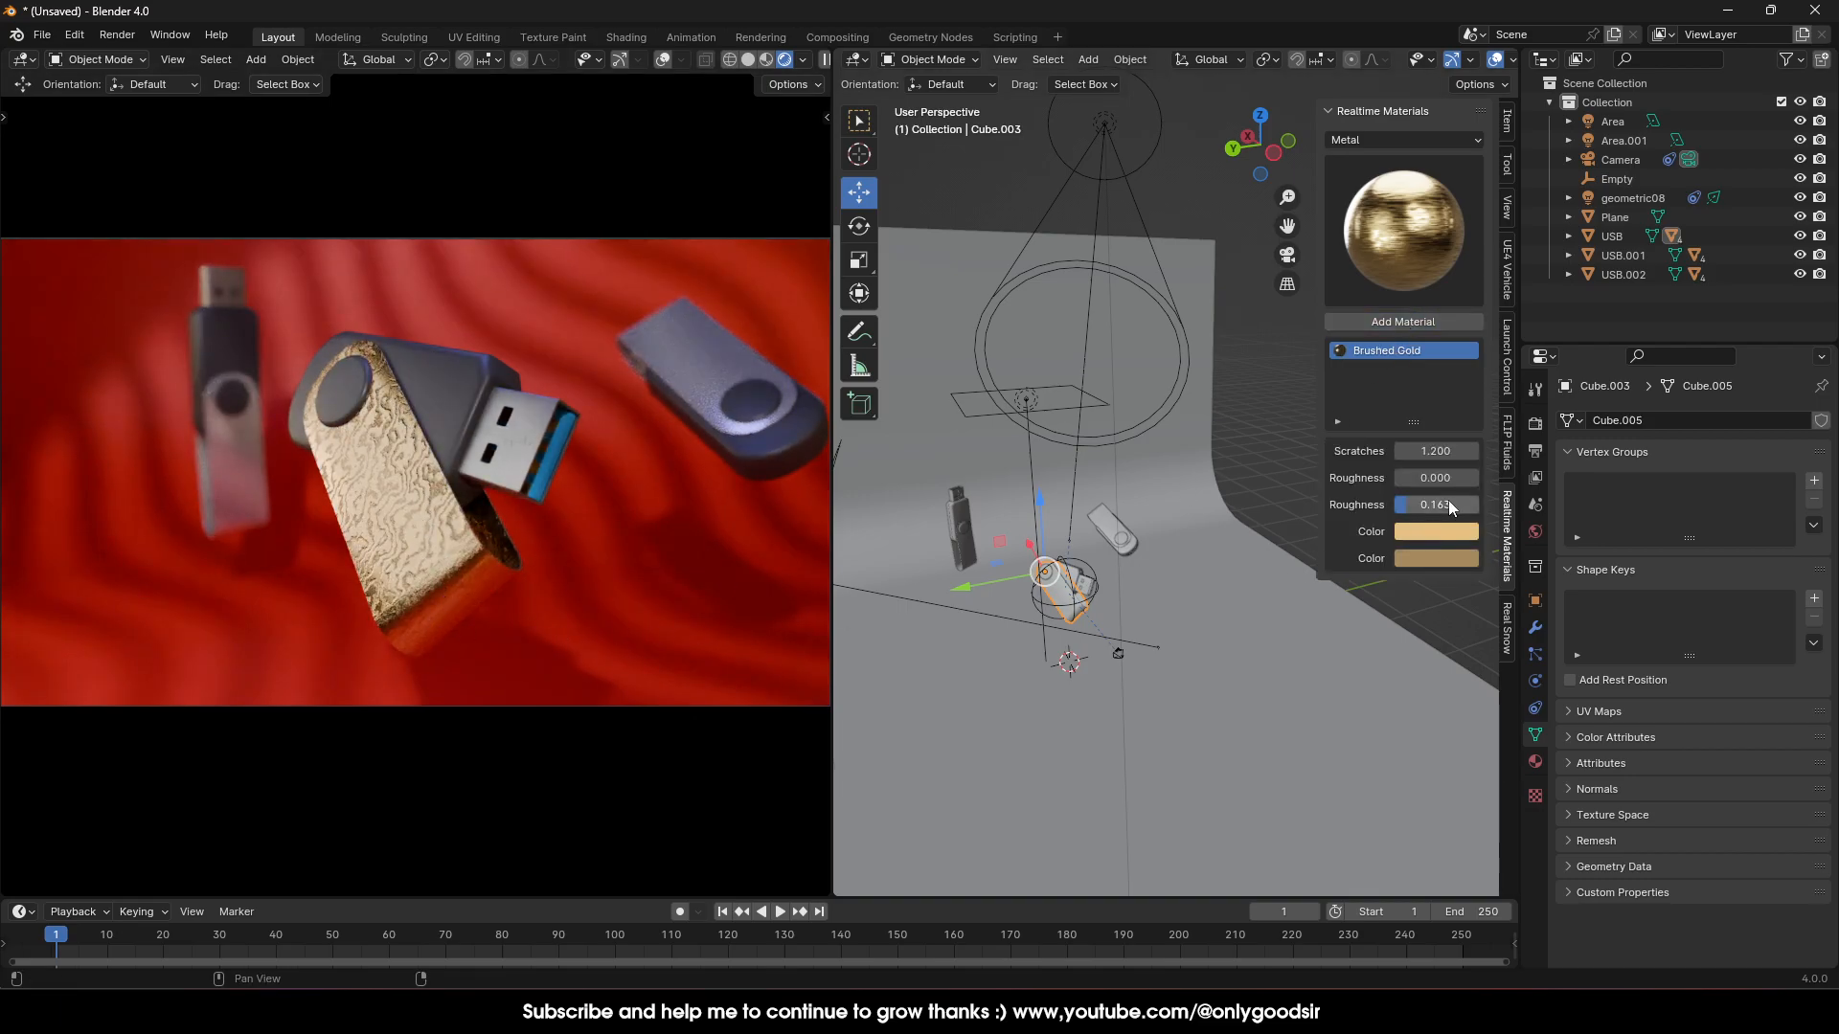
# Set Brushed Gold's scratches to -8.9 and second roughness to 0.252, and desaturate its two colours to near-white and light grey
pyautogui.moveTo(1436, 451); pyautogui.dragTo(1216, 451)
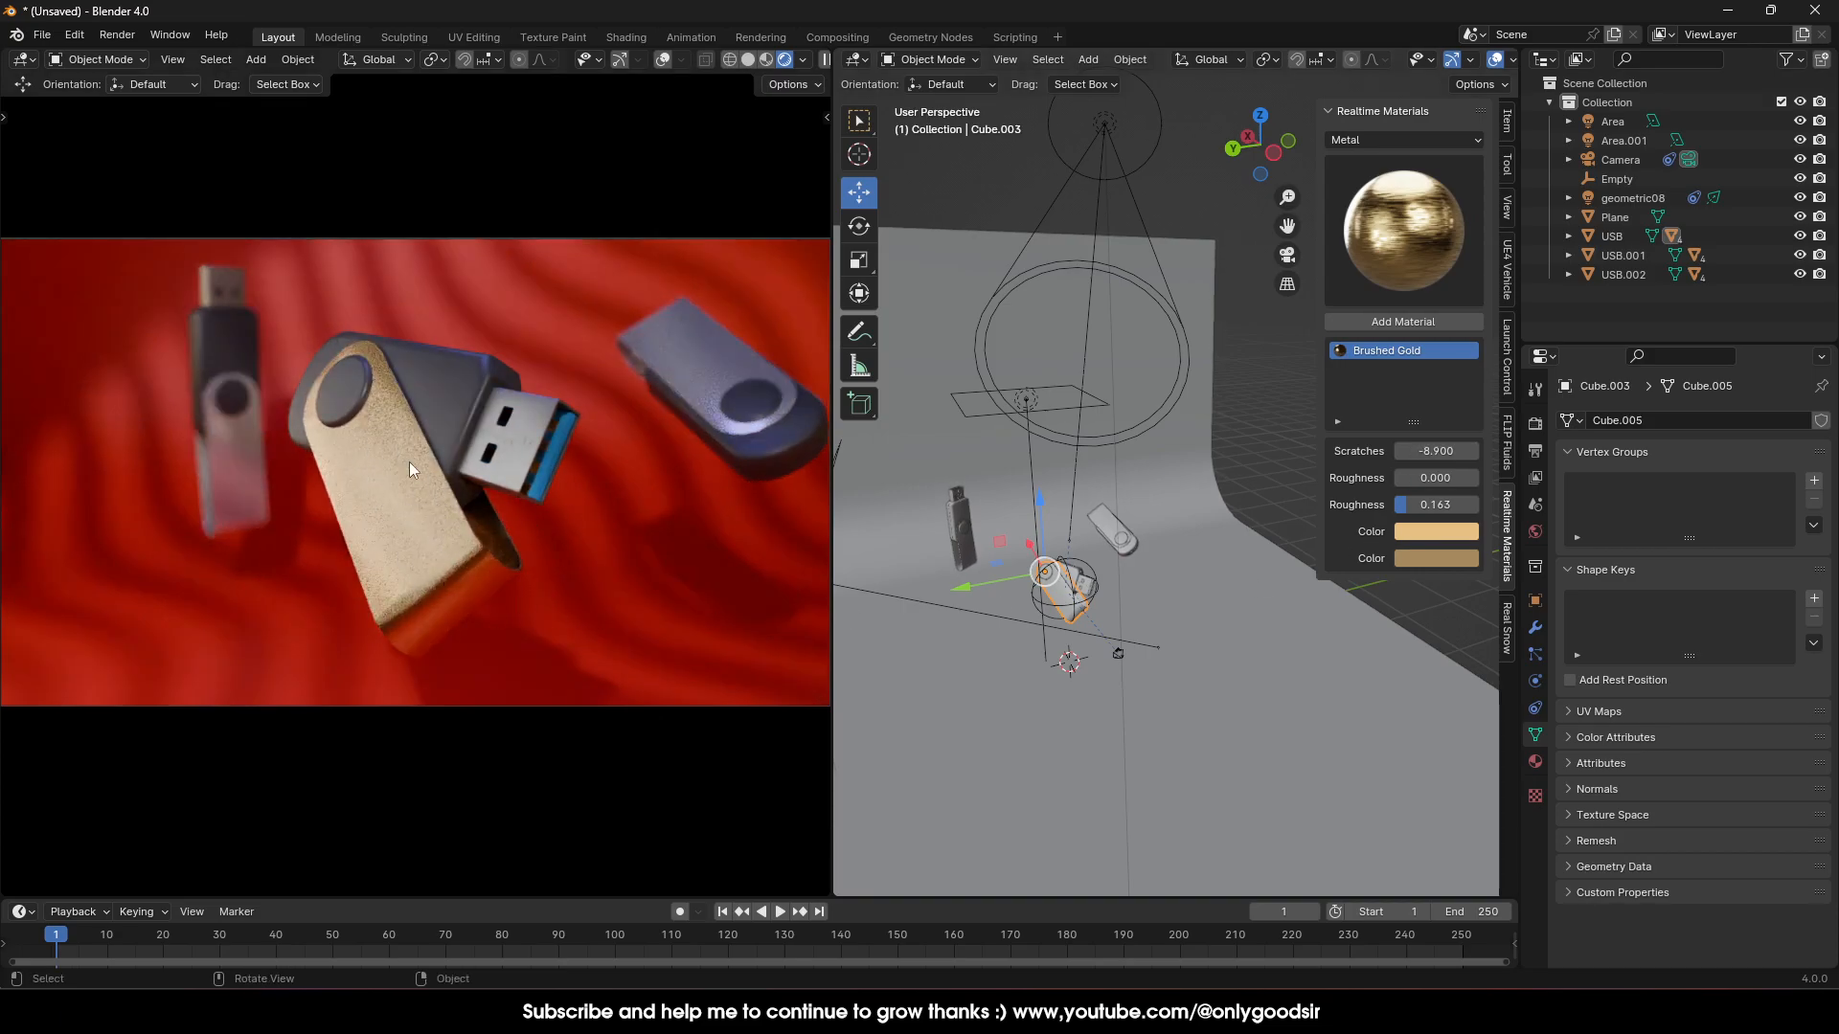
pyautogui.moveTo(1435, 505)
pyautogui.mouseDown()
pyautogui.moveTo(1389, 504)
pyautogui.moveTo(1418, 505)
pyautogui.mouseUp()
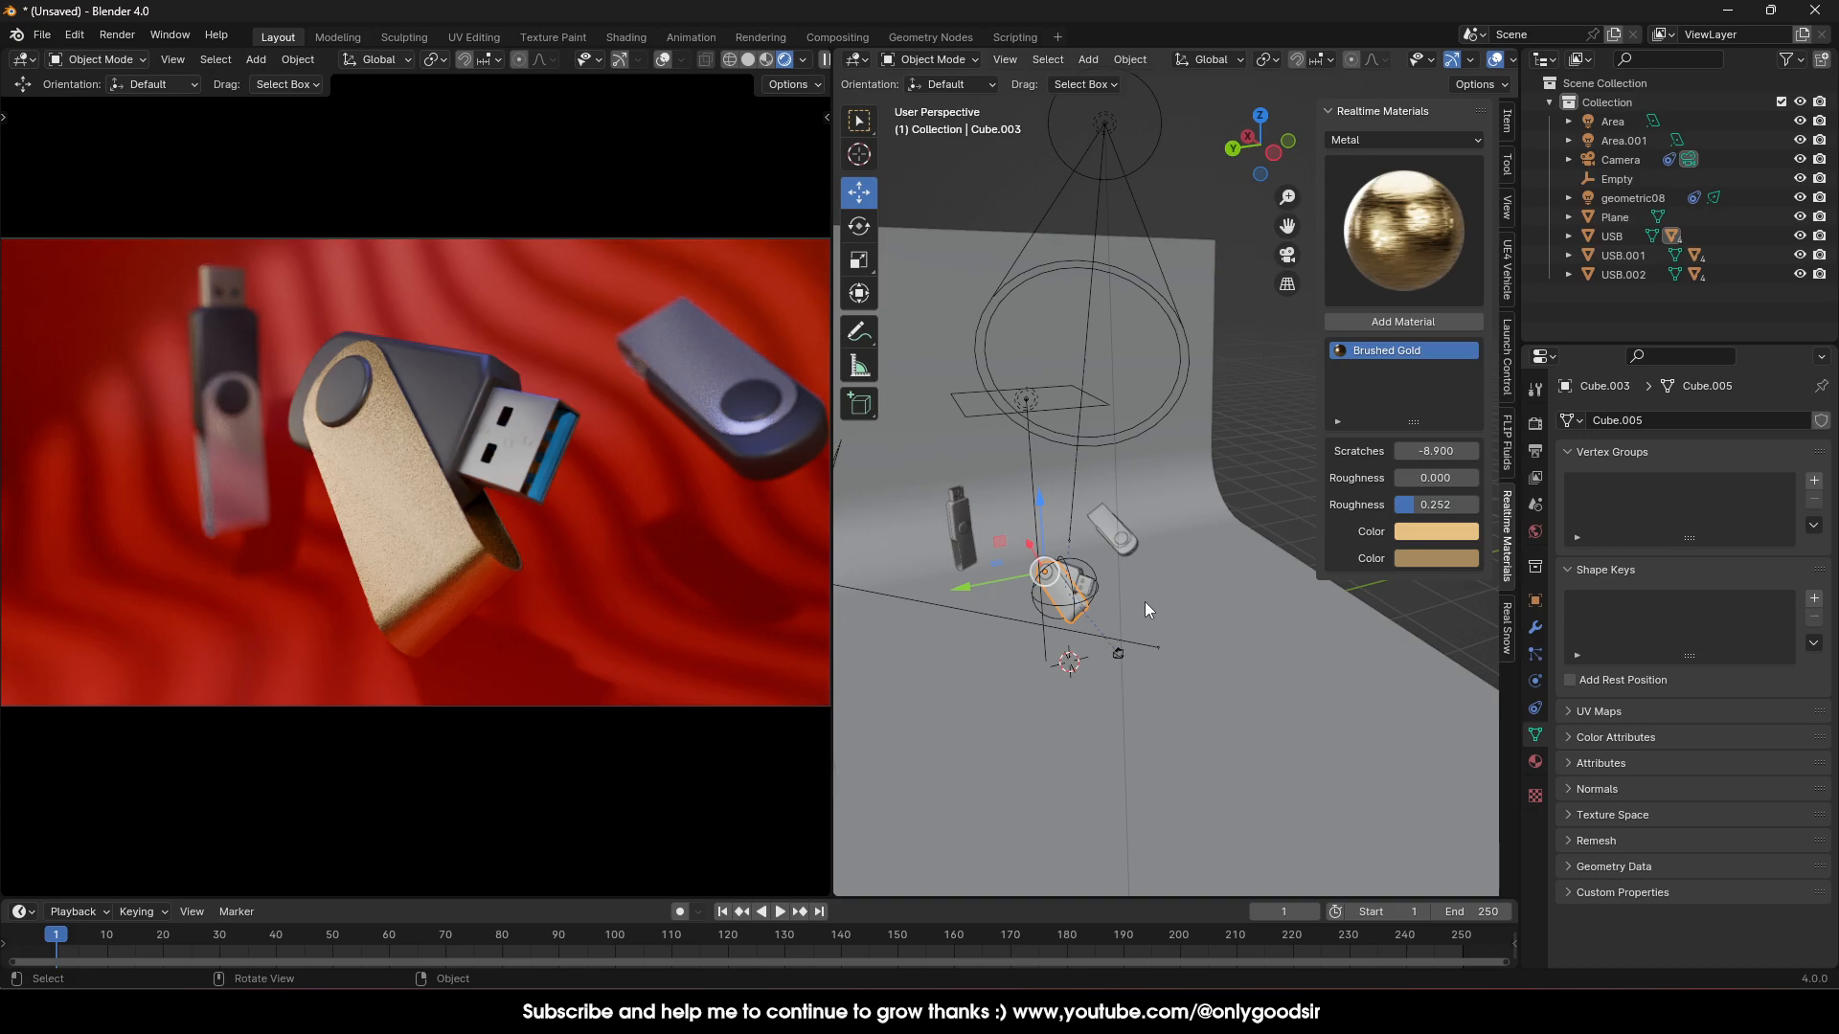
pyautogui.click(1415, 531)
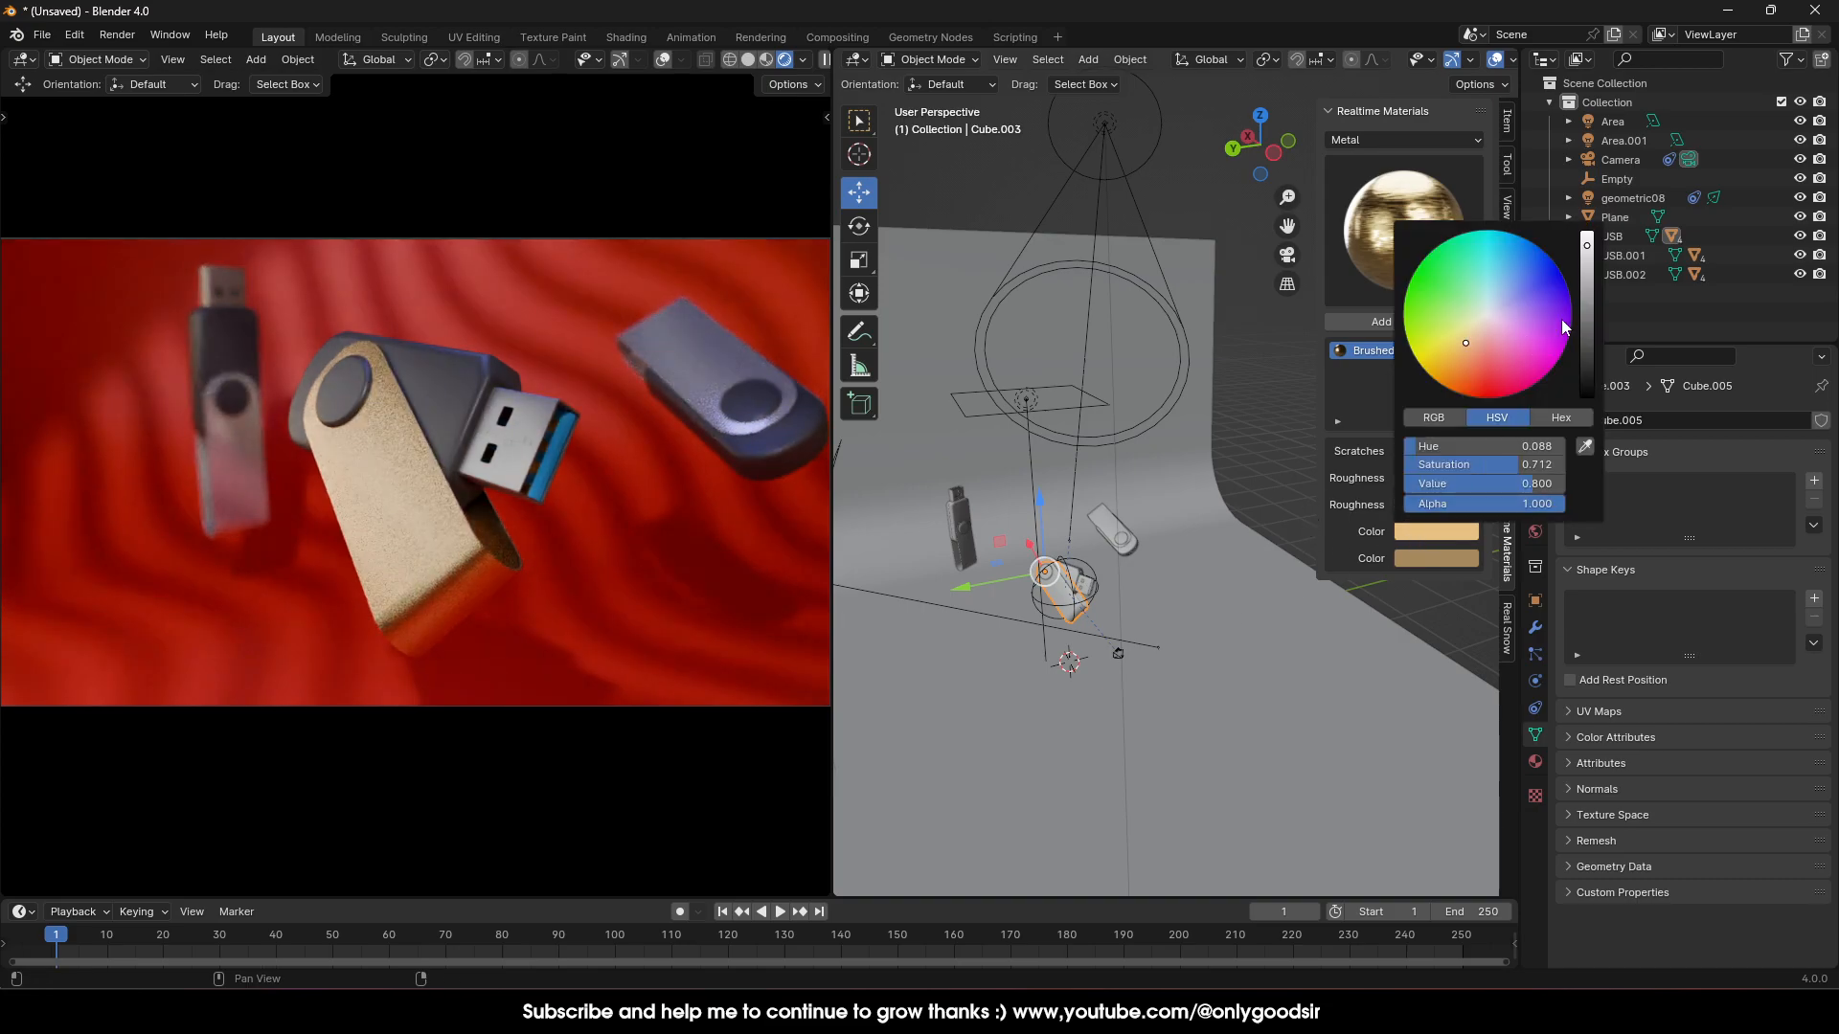
pyautogui.moveTo(1501, 465); pyautogui.dragTo(1426, 465)
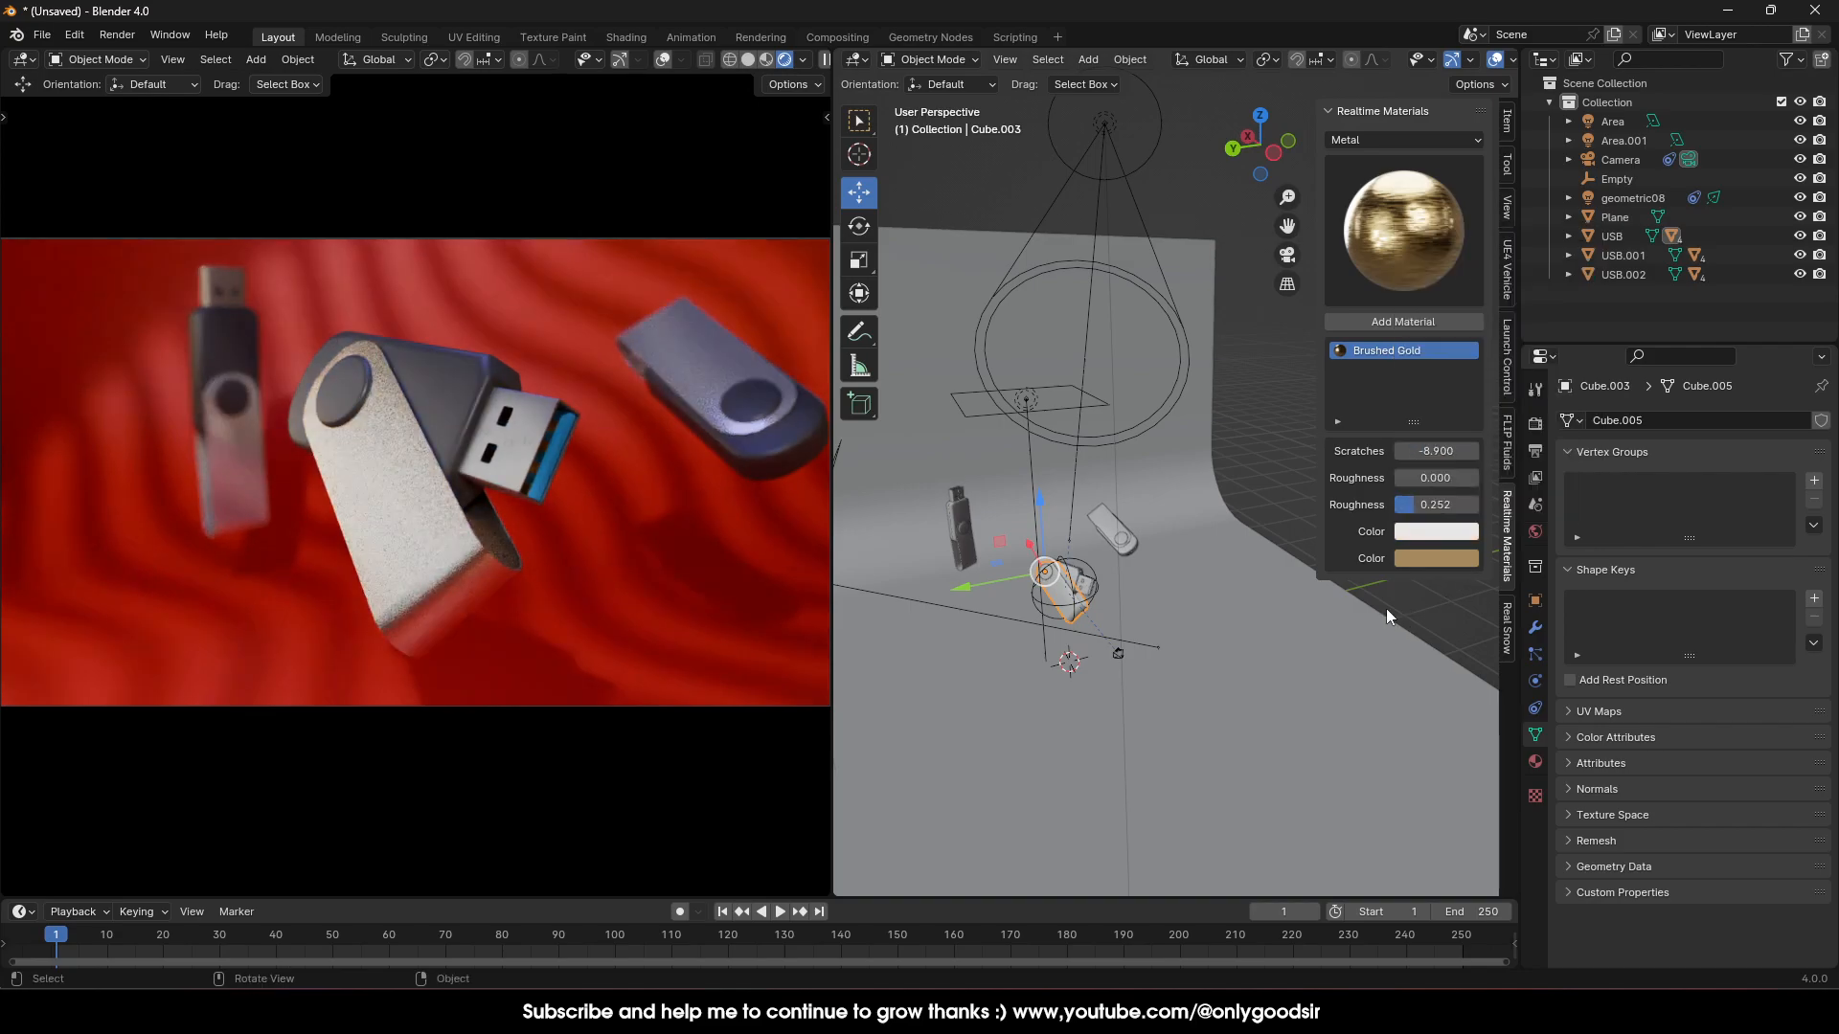
pyautogui.click(1435, 556)
pyautogui.moveTo(1547, 492); pyautogui.dragTo(1364, 529)
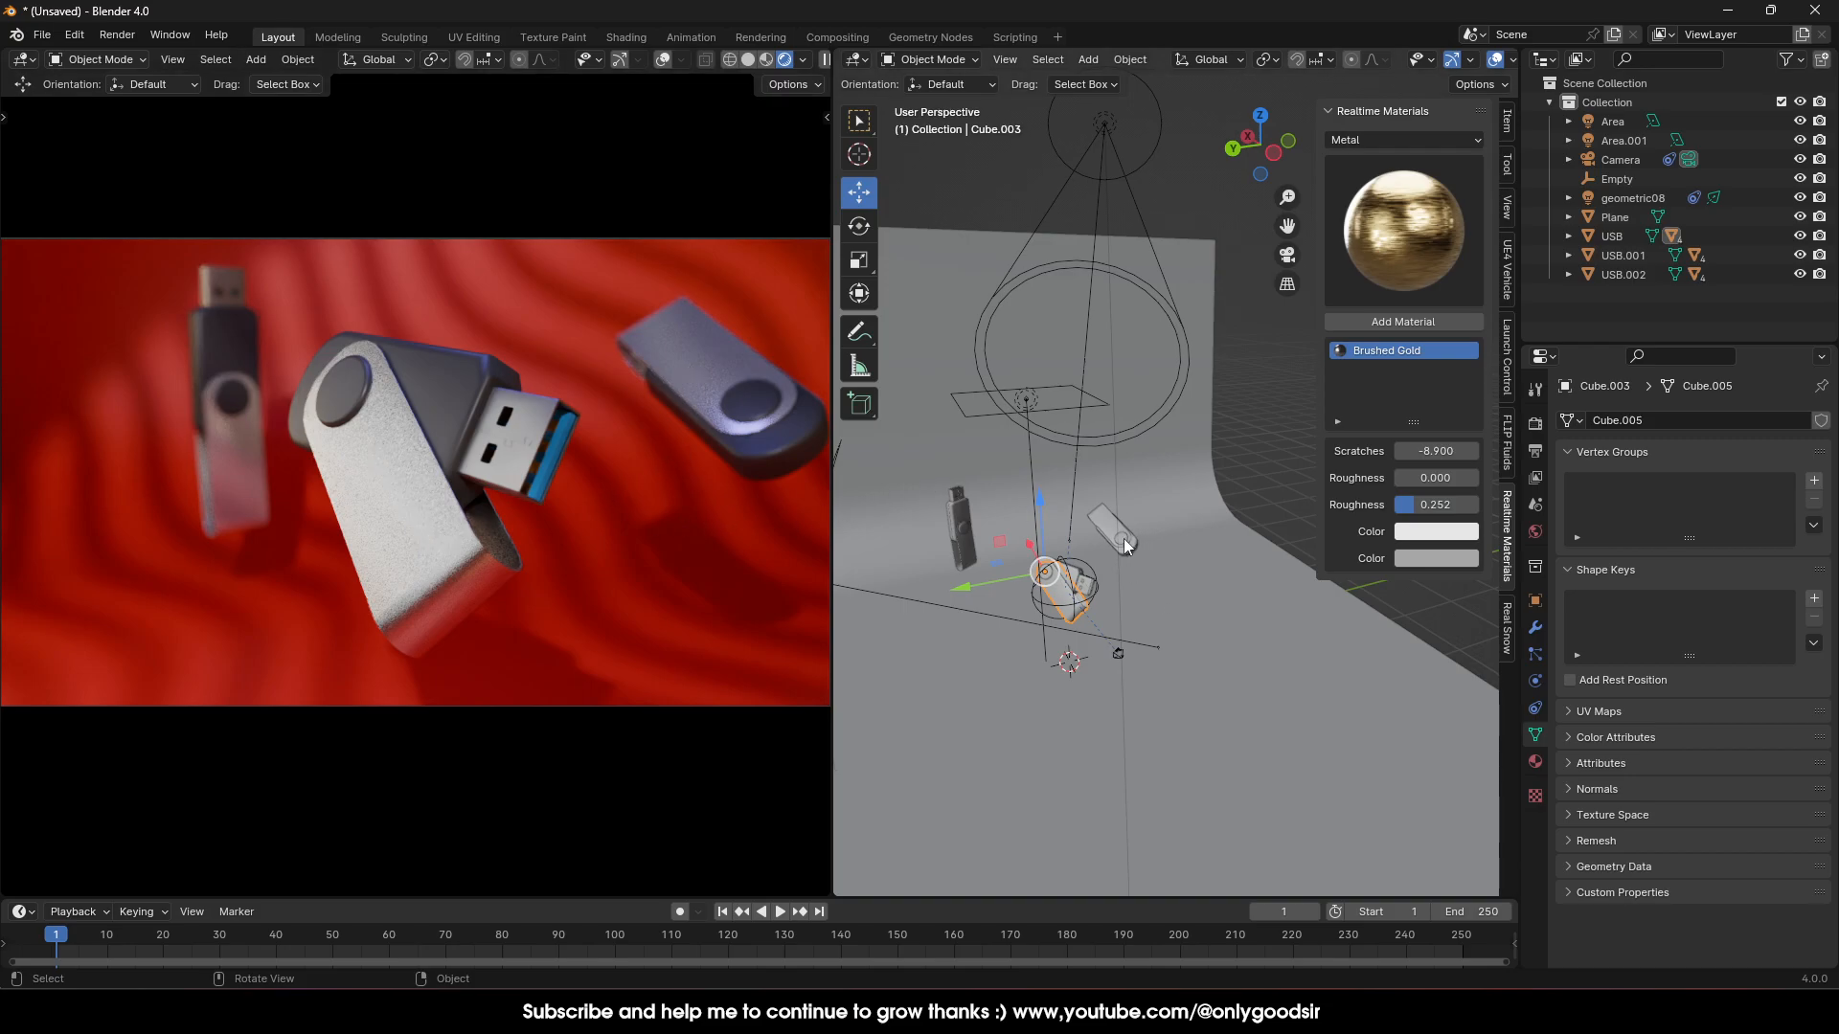
# Assign the existing Brushed Gold material to the cover of the USB.002 stick (Cube.006)
pyautogui.scroll(2, 1125, 545)
pyautogui.click(1083, 543)
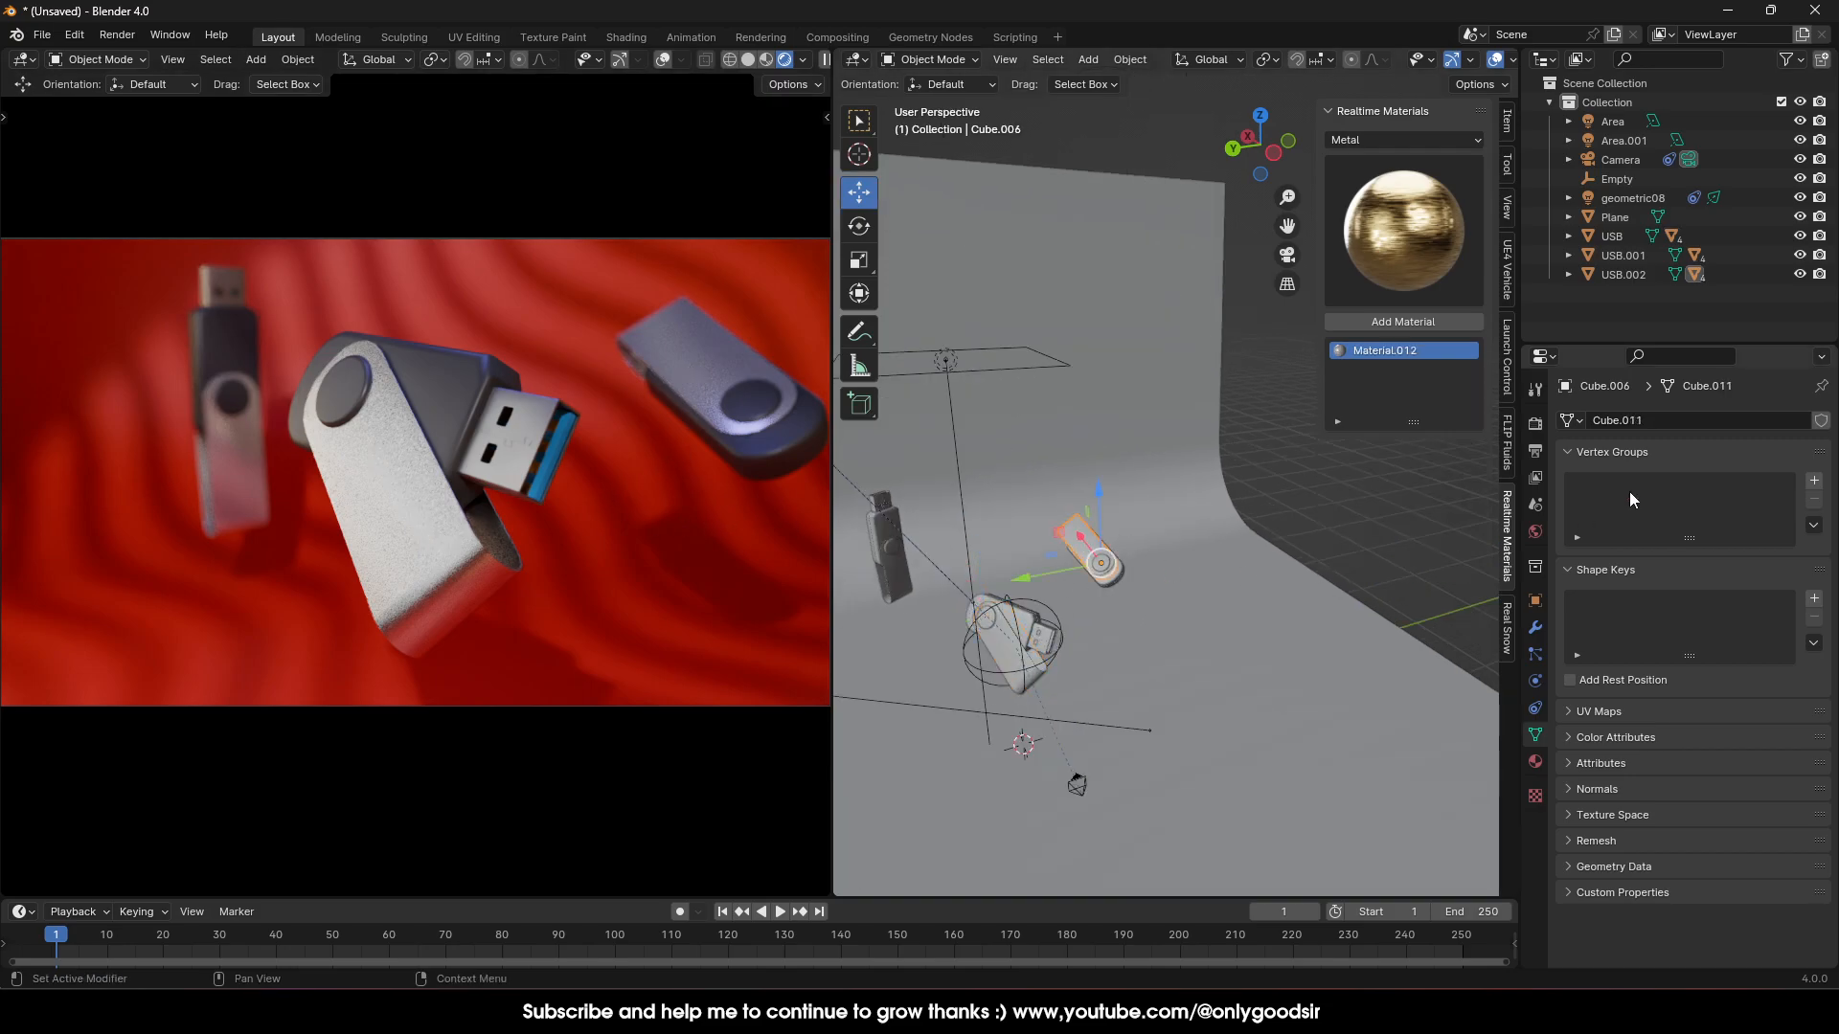
pyautogui.click(1535, 762)
pyautogui.click(1582, 504)
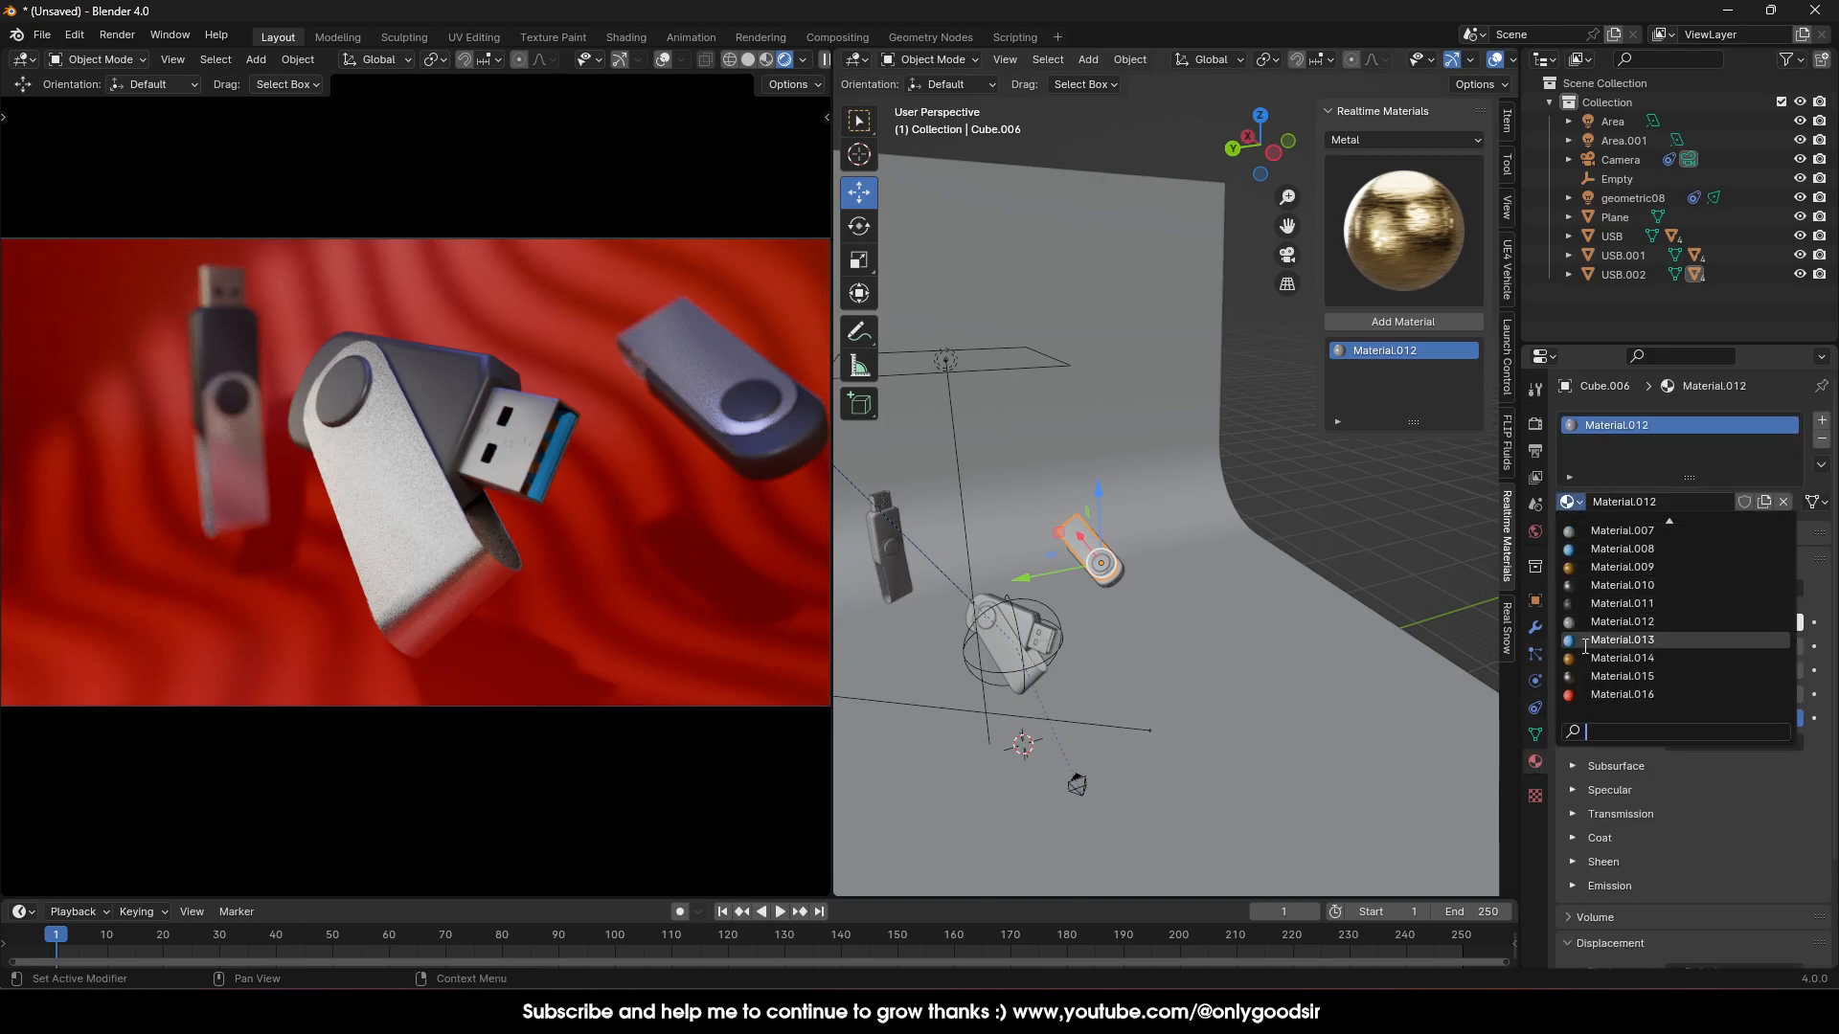
pyautogui.scroll(8, 1613, 687)
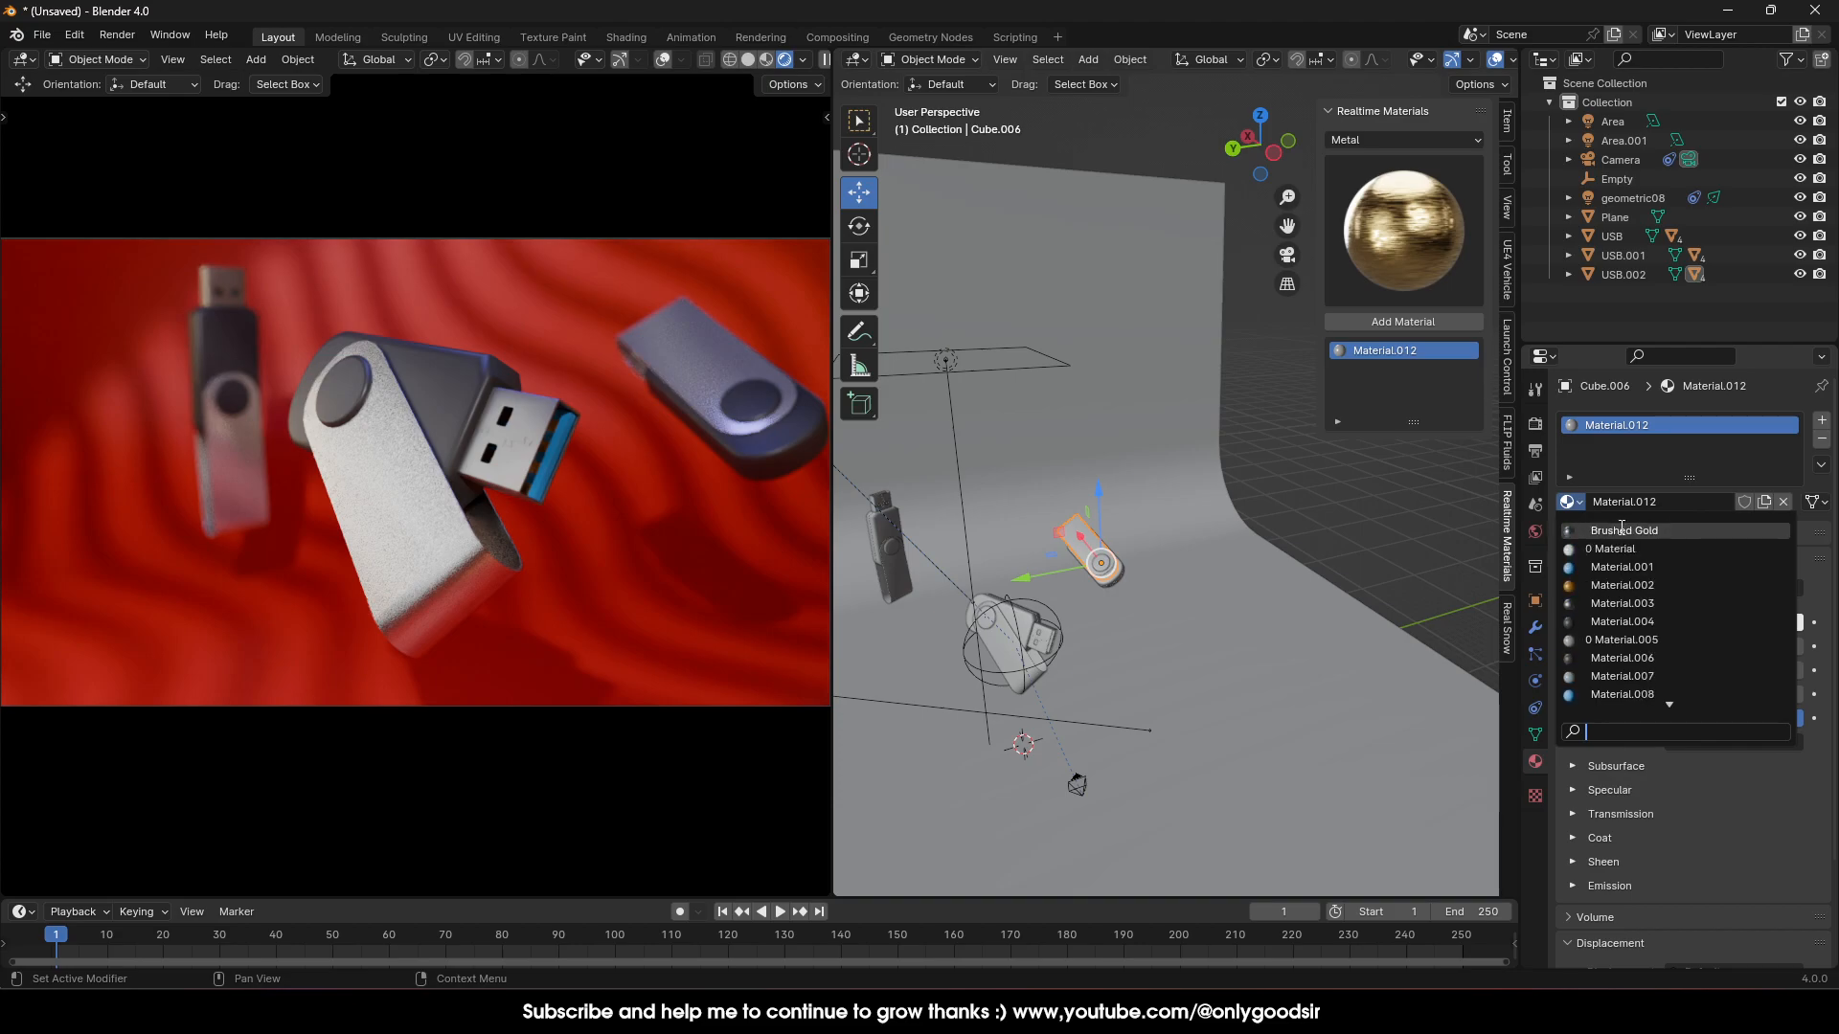
pyautogui.click(1621, 529)
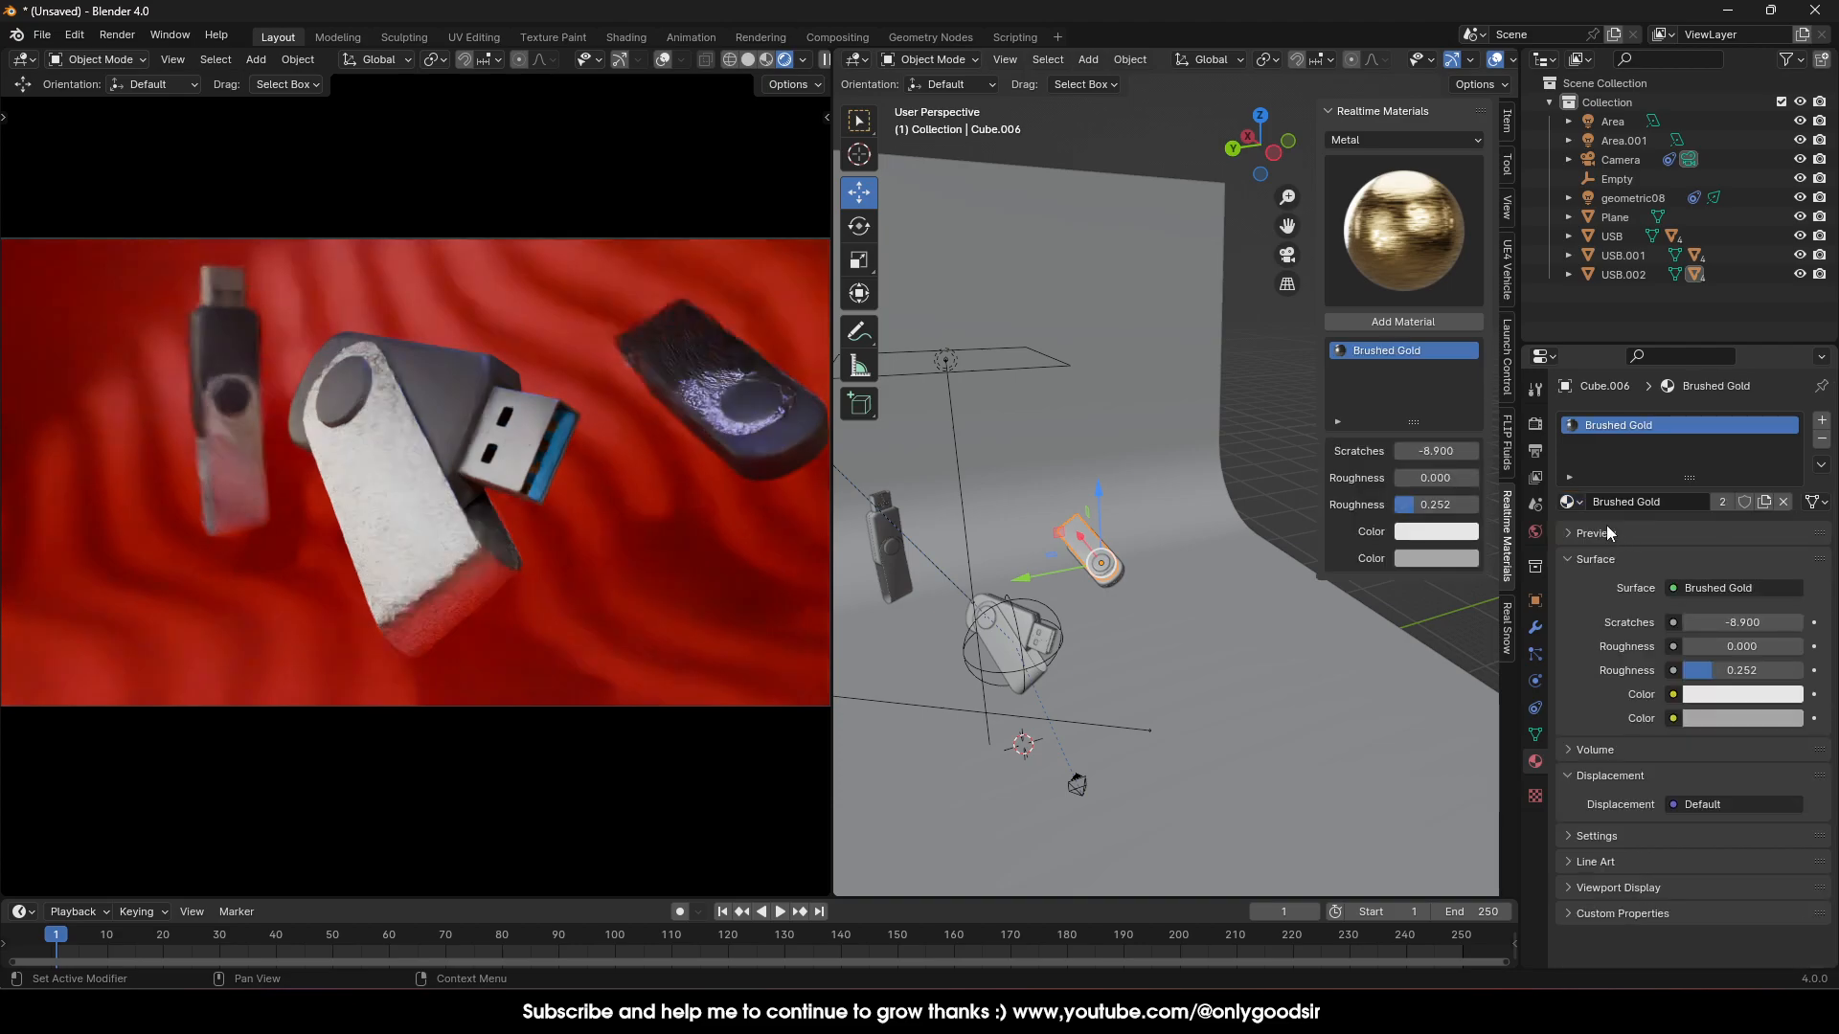
# Assign the existing Brushed Gold material to the cover of the upright USB.001 stick (Cube.001) and deselect it
pyautogui.click(899, 574)
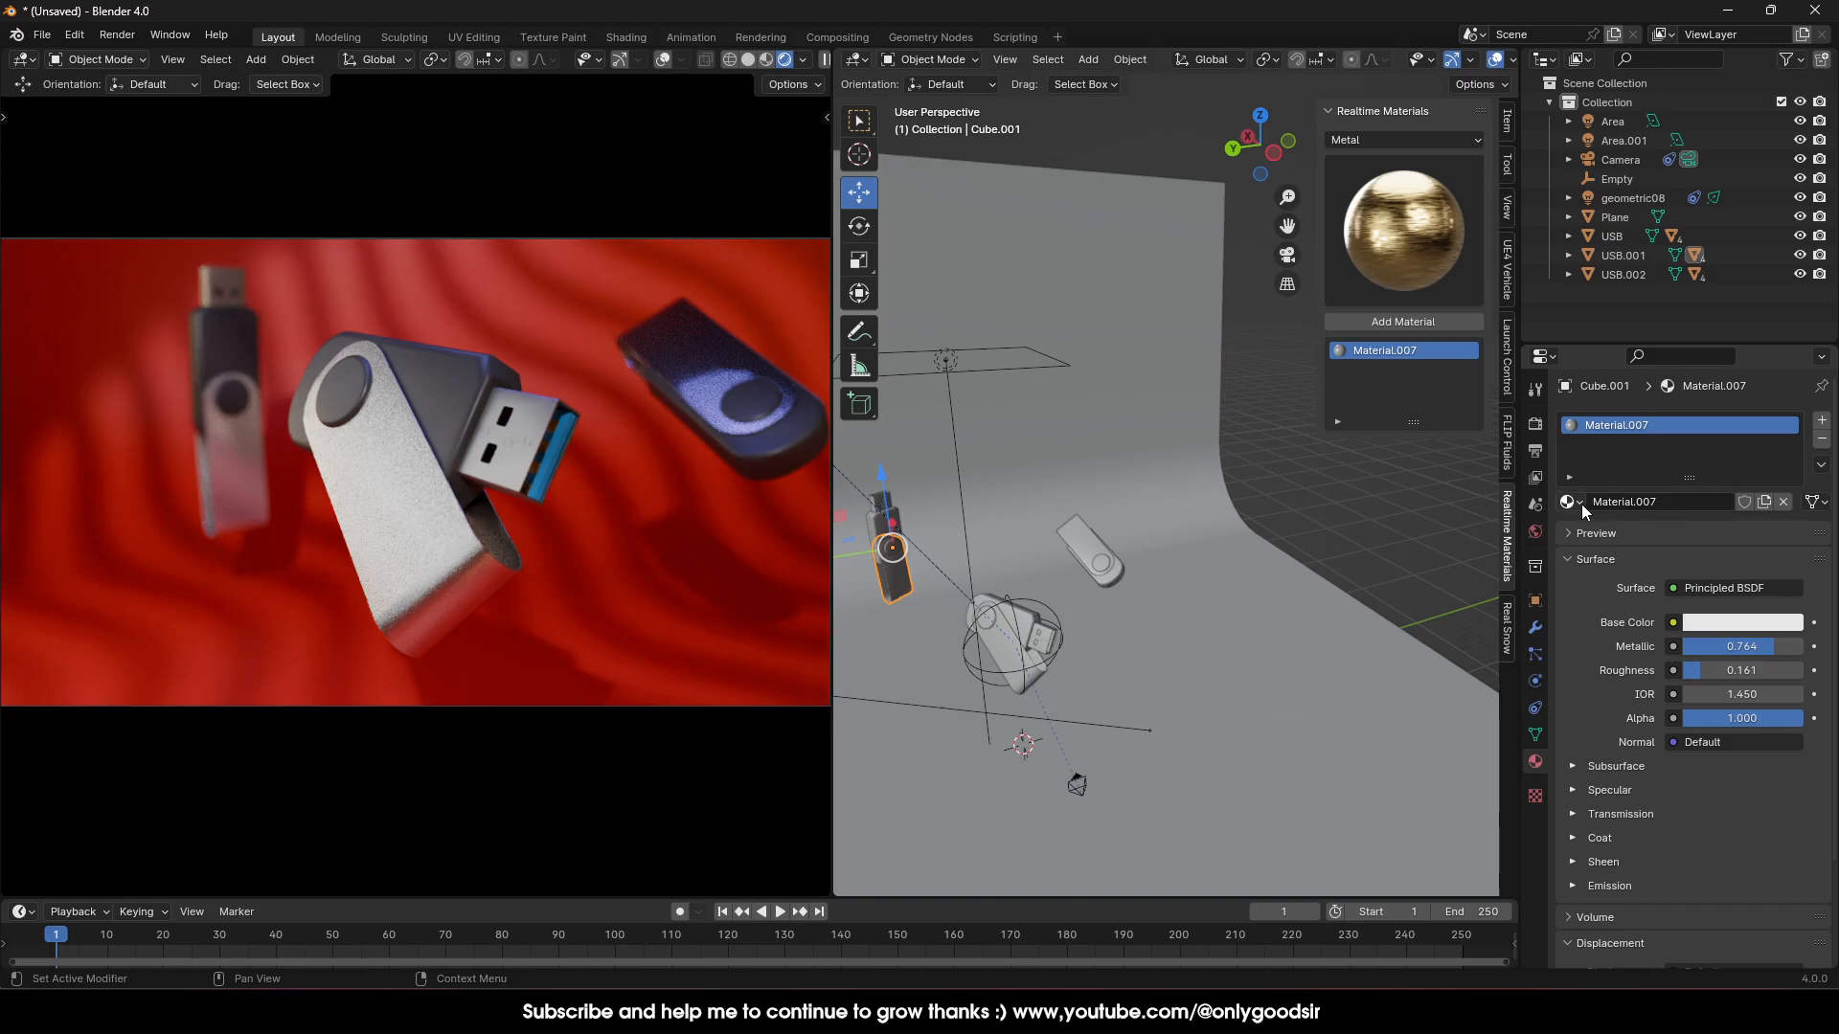
pyautogui.click(1584, 507)
pyautogui.click(1618, 529)
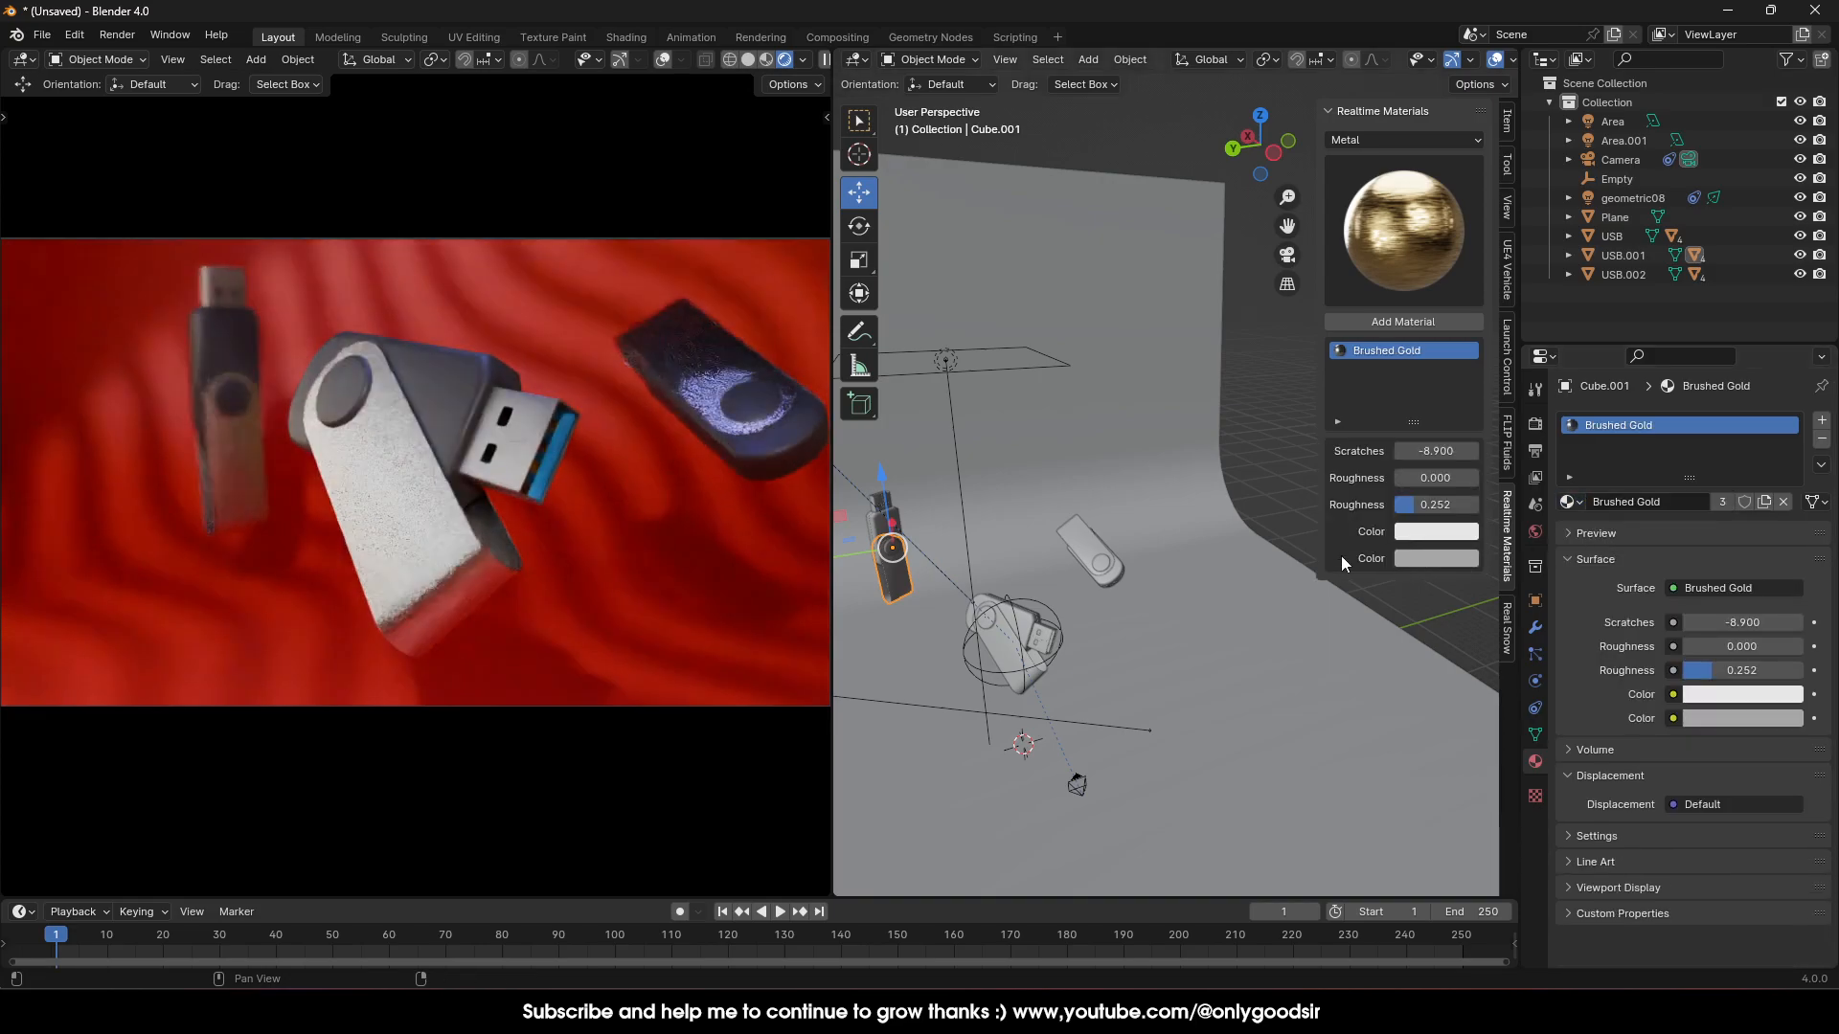
pyautogui.click(1236, 522)
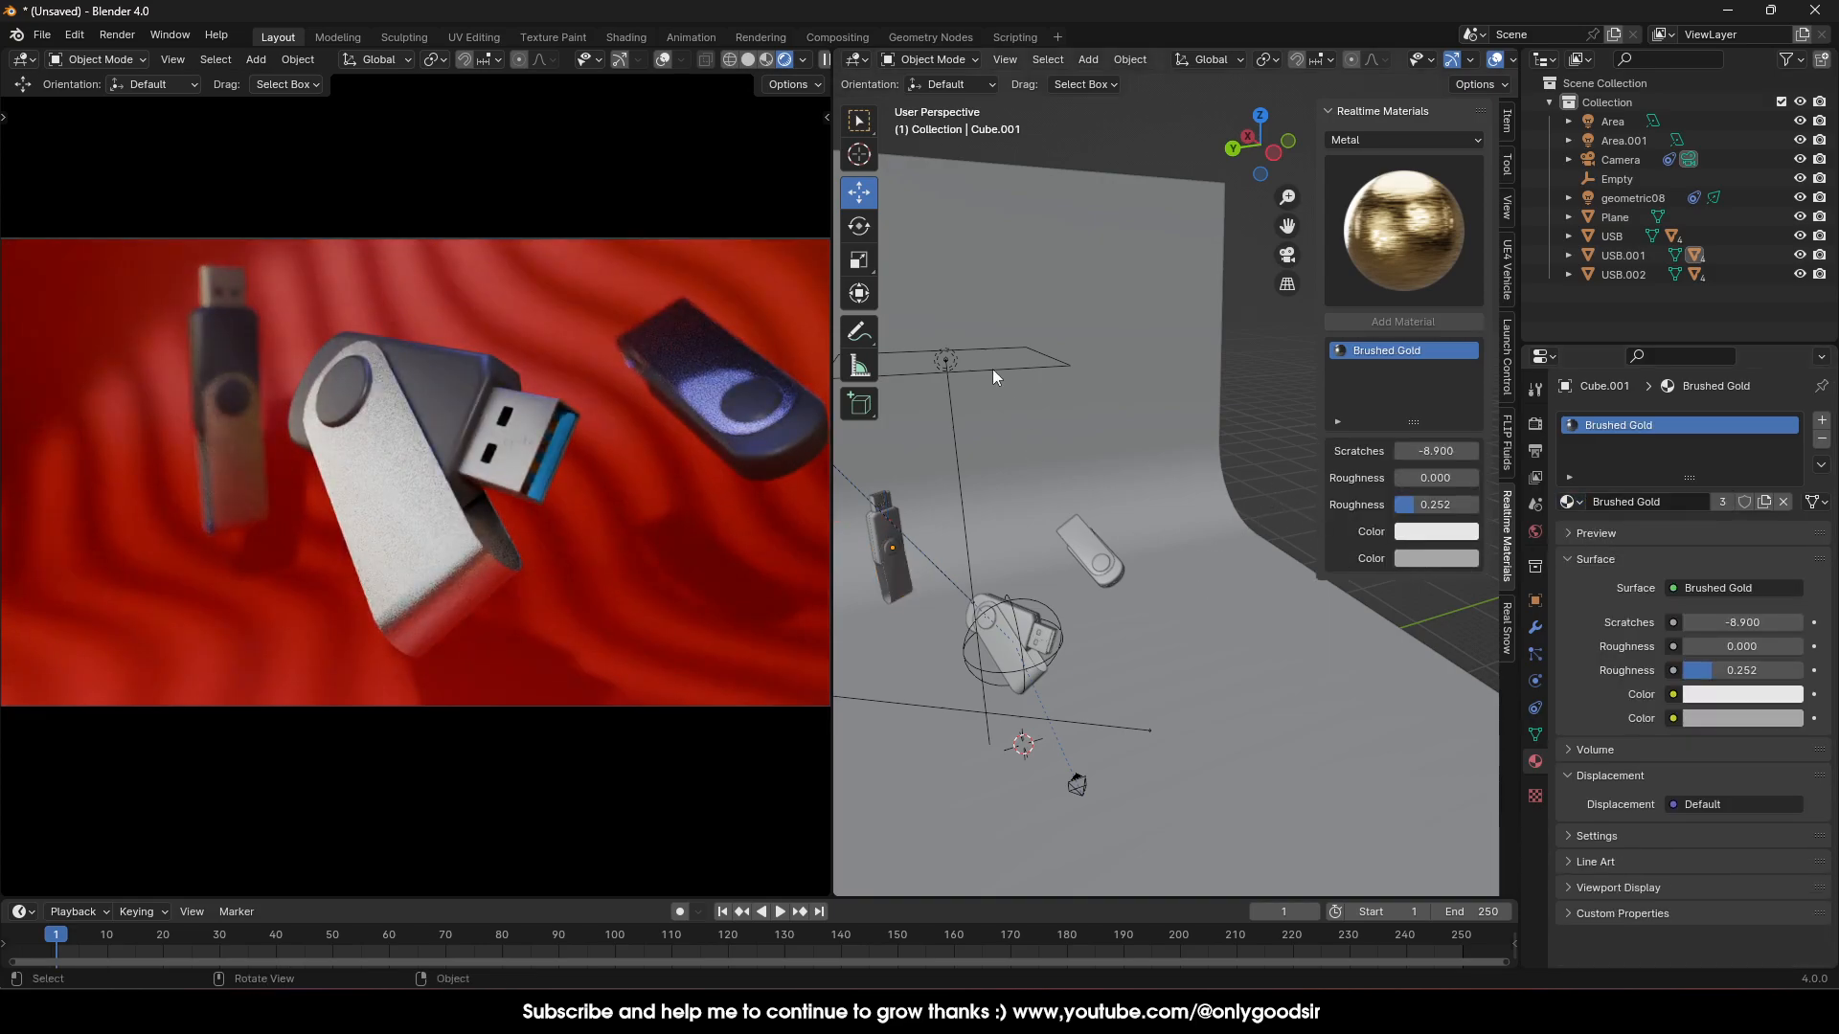
# Move the overhead purple Area light about 9.9 m along X
pyautogui.click(948, 361)
pyautogui.moveTo(951, 361); pyautogui.dragTo(996, 359)
pyautogui.moveTo(1022, 410); pyautogui.dragTo(1089, 480, button='middle')
pyautogui.moveTo(997, 427); pyautogui.dragTo(754, 149)
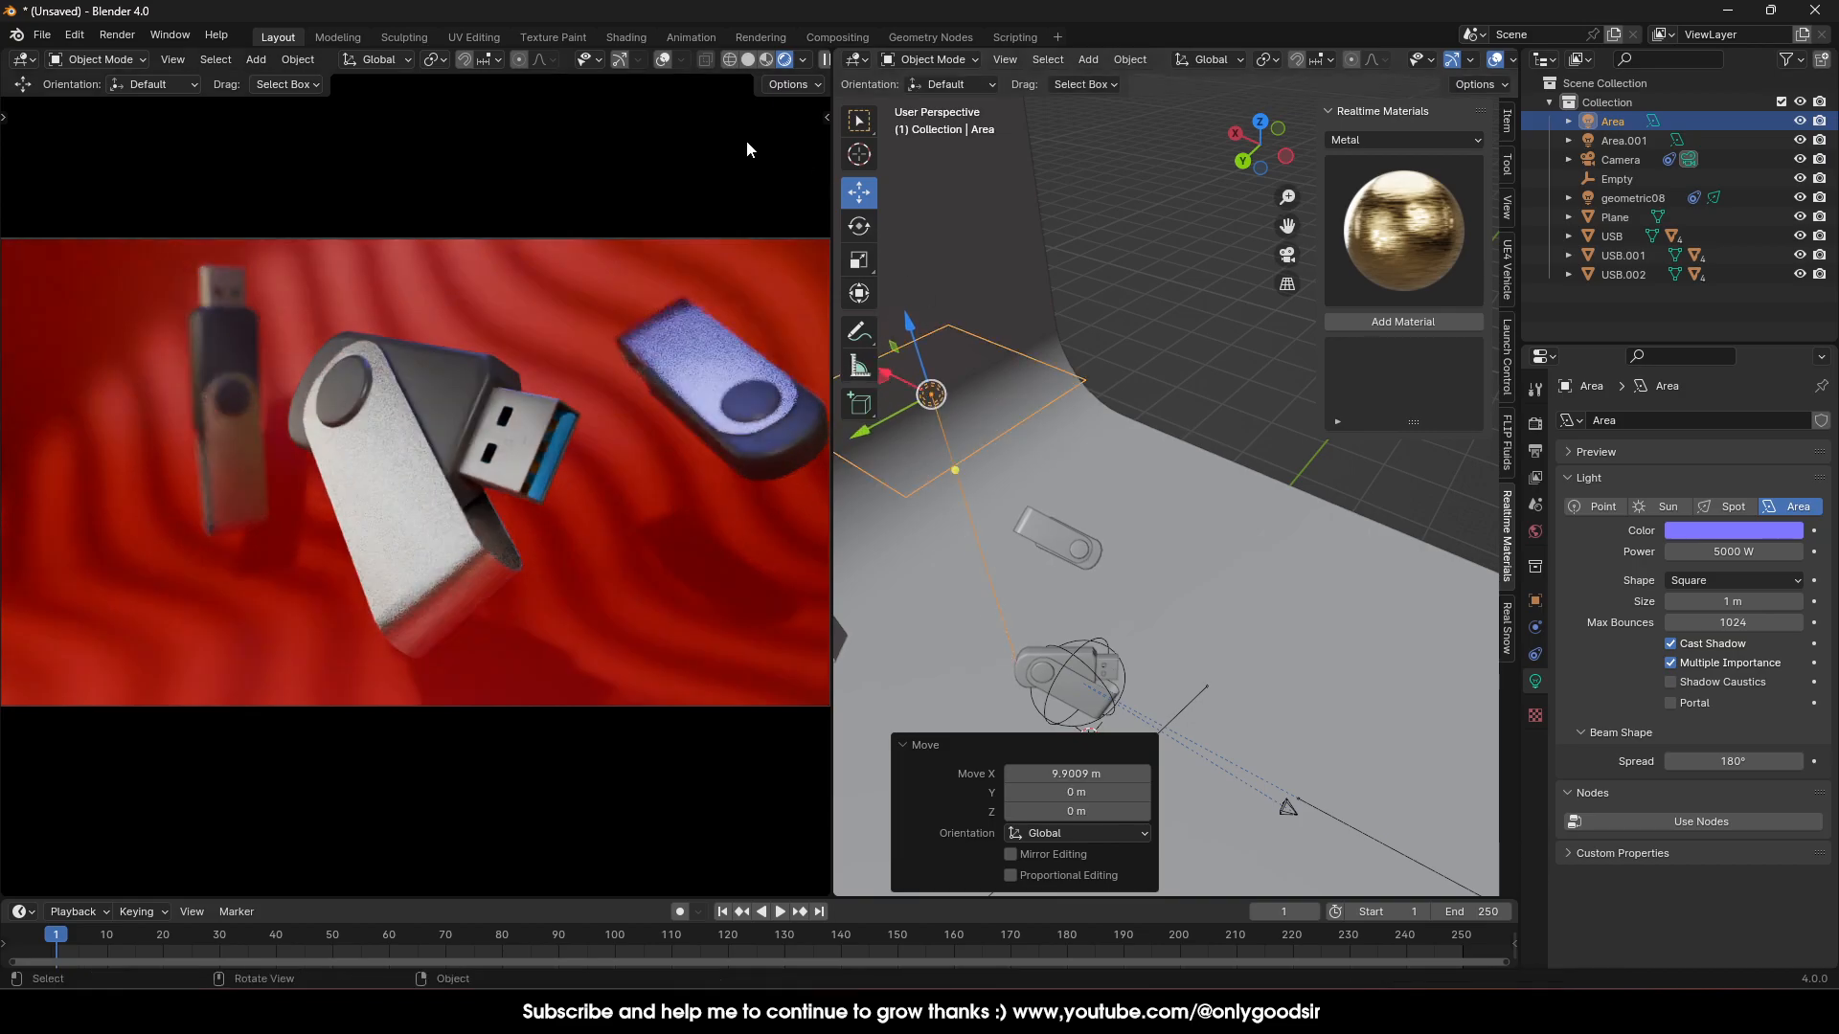
# Switch the rendered camera viewport's environment lighting to the dark night HDRI and raise its strength
pyautogui.click(802, 59)
pyautogui.click(793, 285)
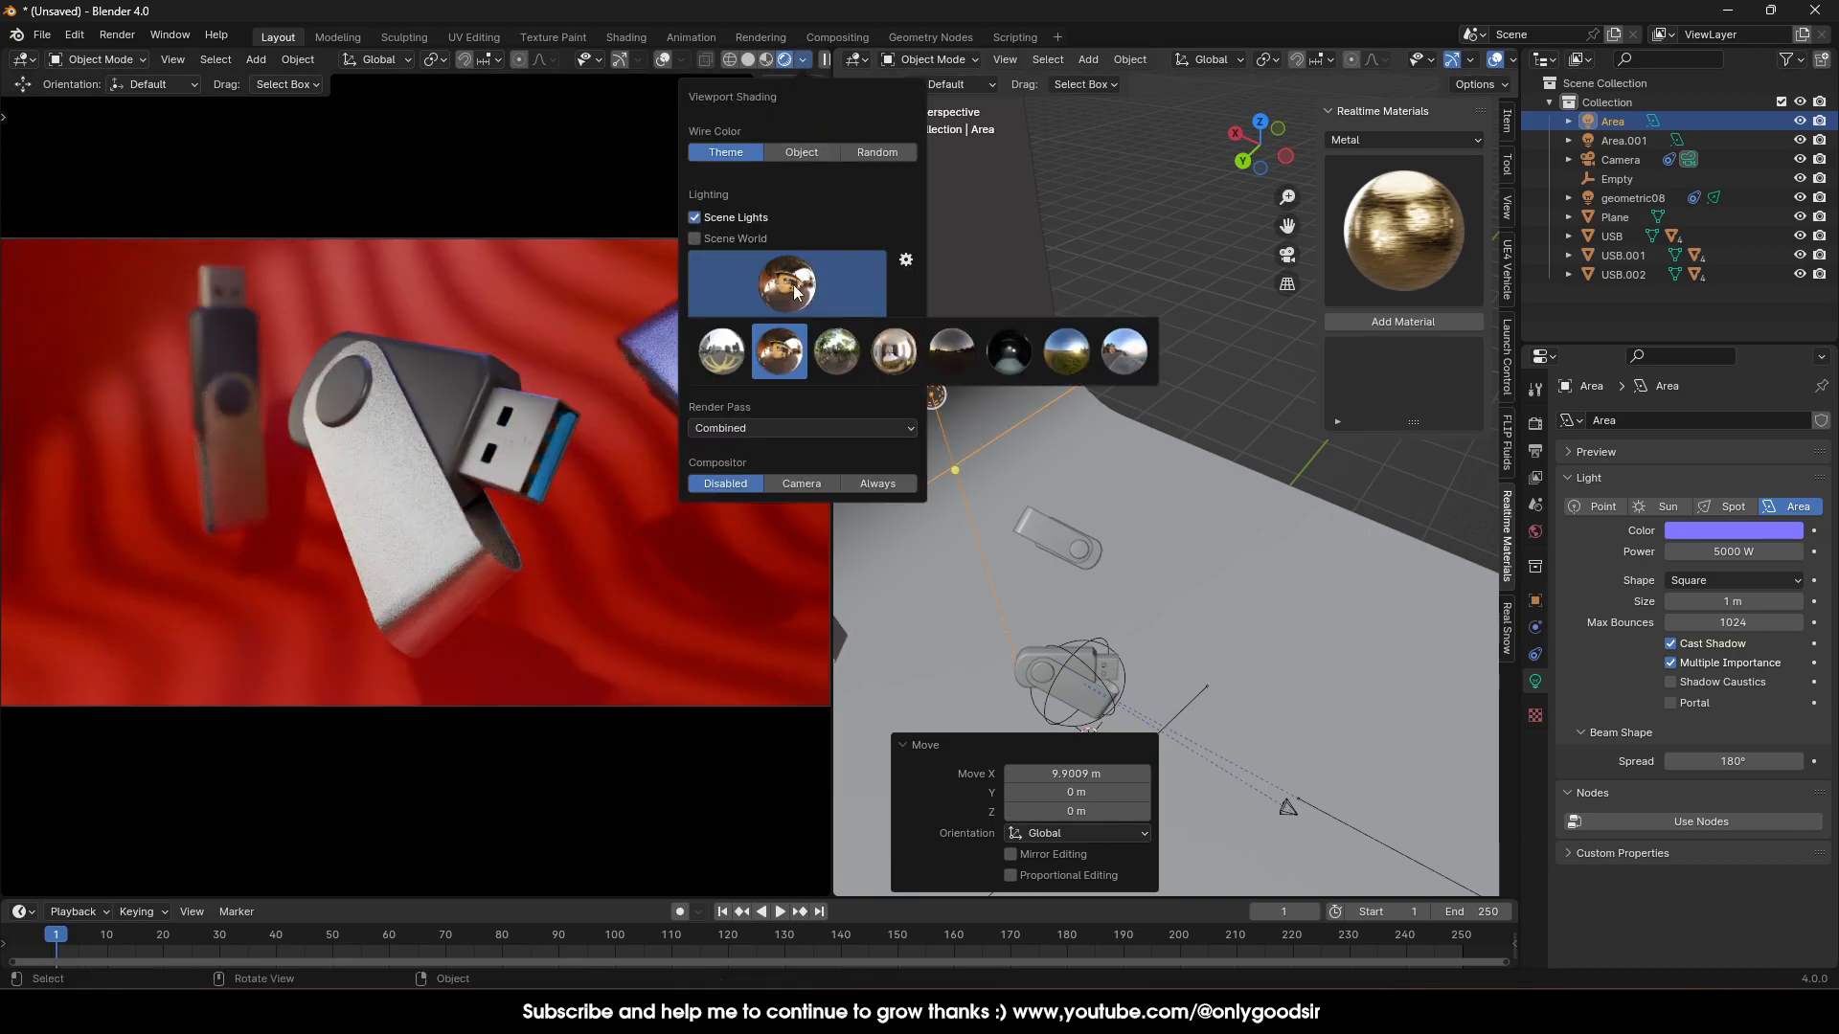
pyautogui.click(906, 356)
pyautogui.click(787, 284)
pyautogui.click(1015, 348)
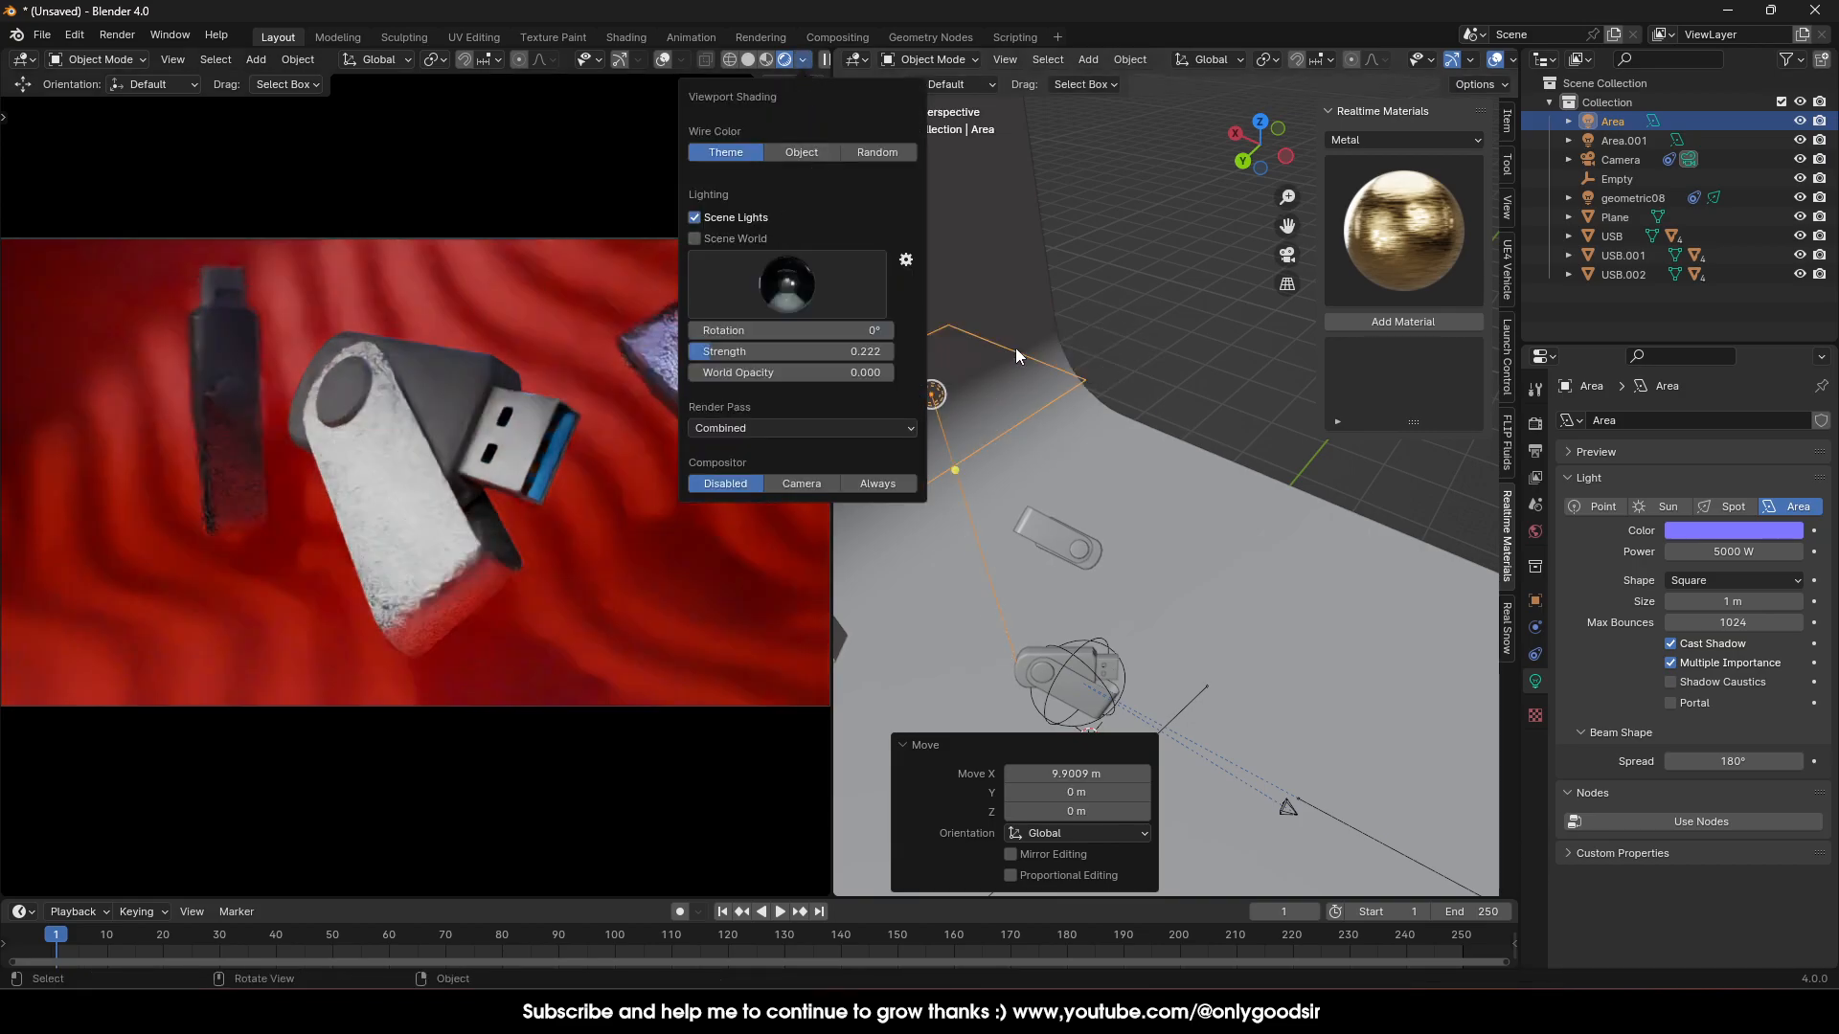
pyautogui.moveTo(757, 351)
pyautogui.mouseDown()
pyautogui.moveTo(847, 351)
pyautogui.moveTo(764, 332)
pyautogui.moveTo(858, 330)
pyautogui.mouseUp()
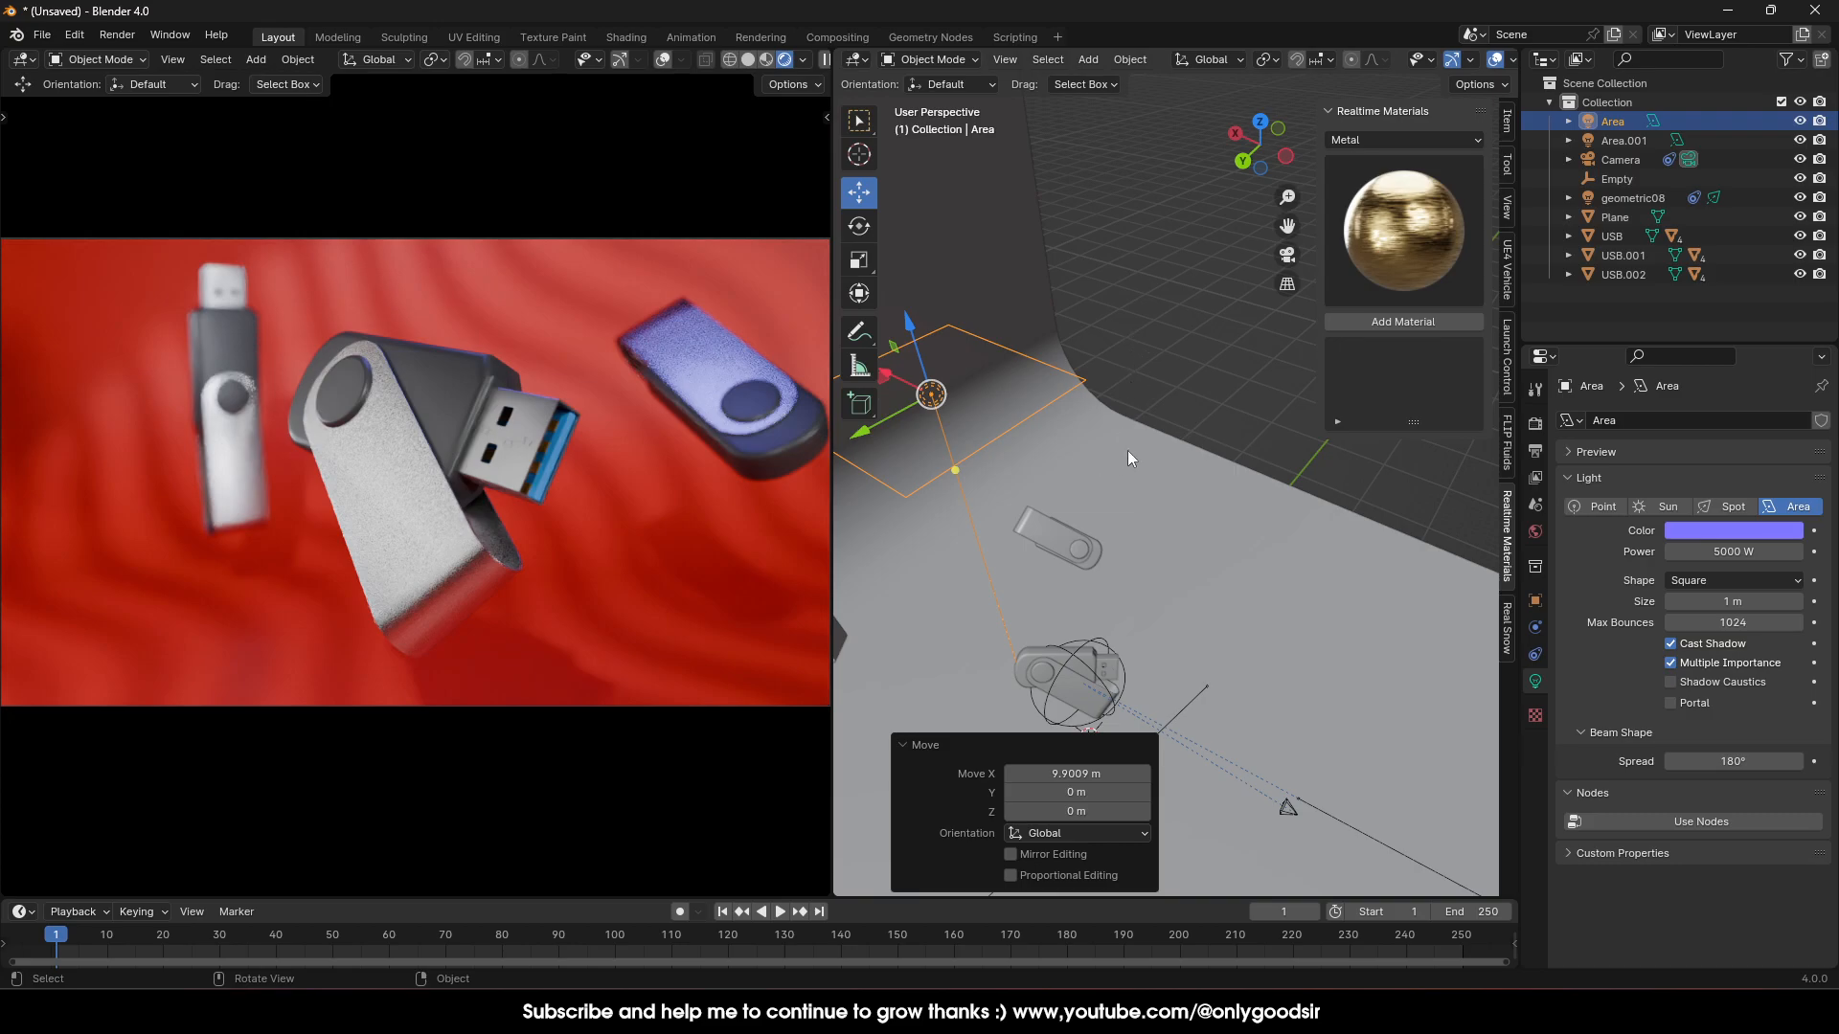
pyautogui.moveTo(1199, 563); pyautogui.dragTo(1180, 519, button='middle')
pyautogui.scroll(-1, 1181, 519)
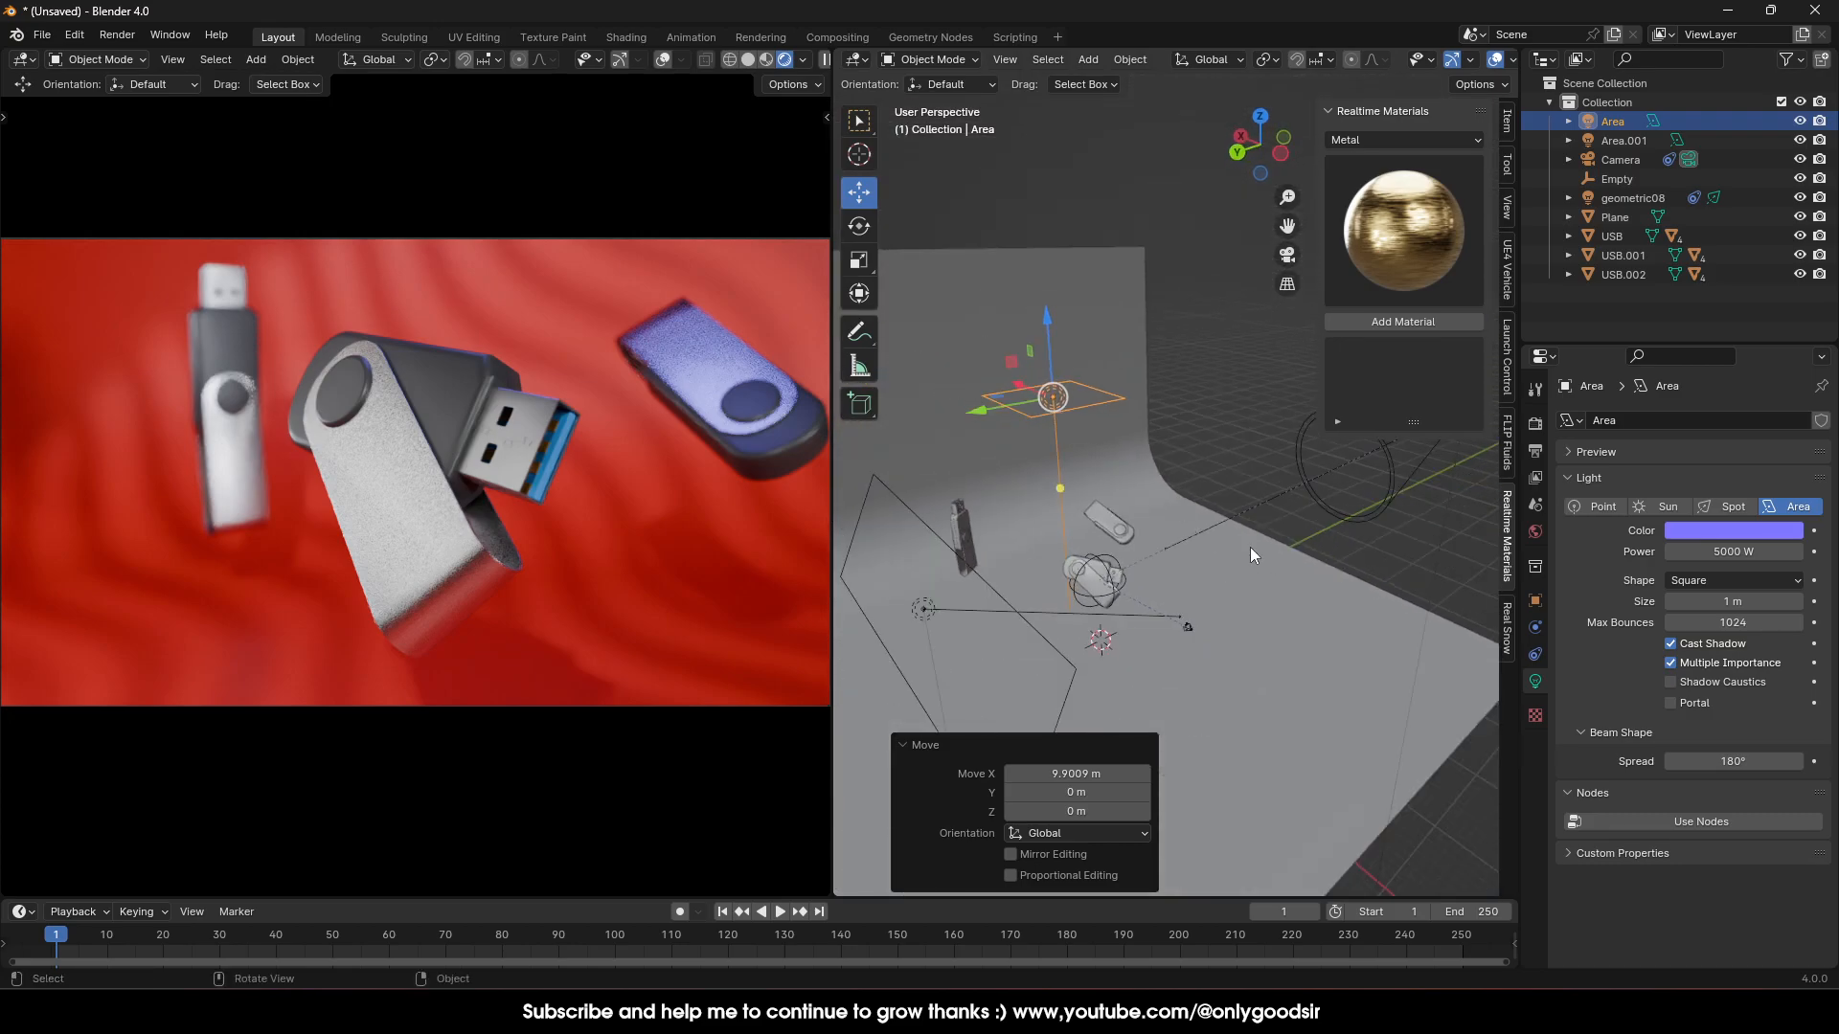